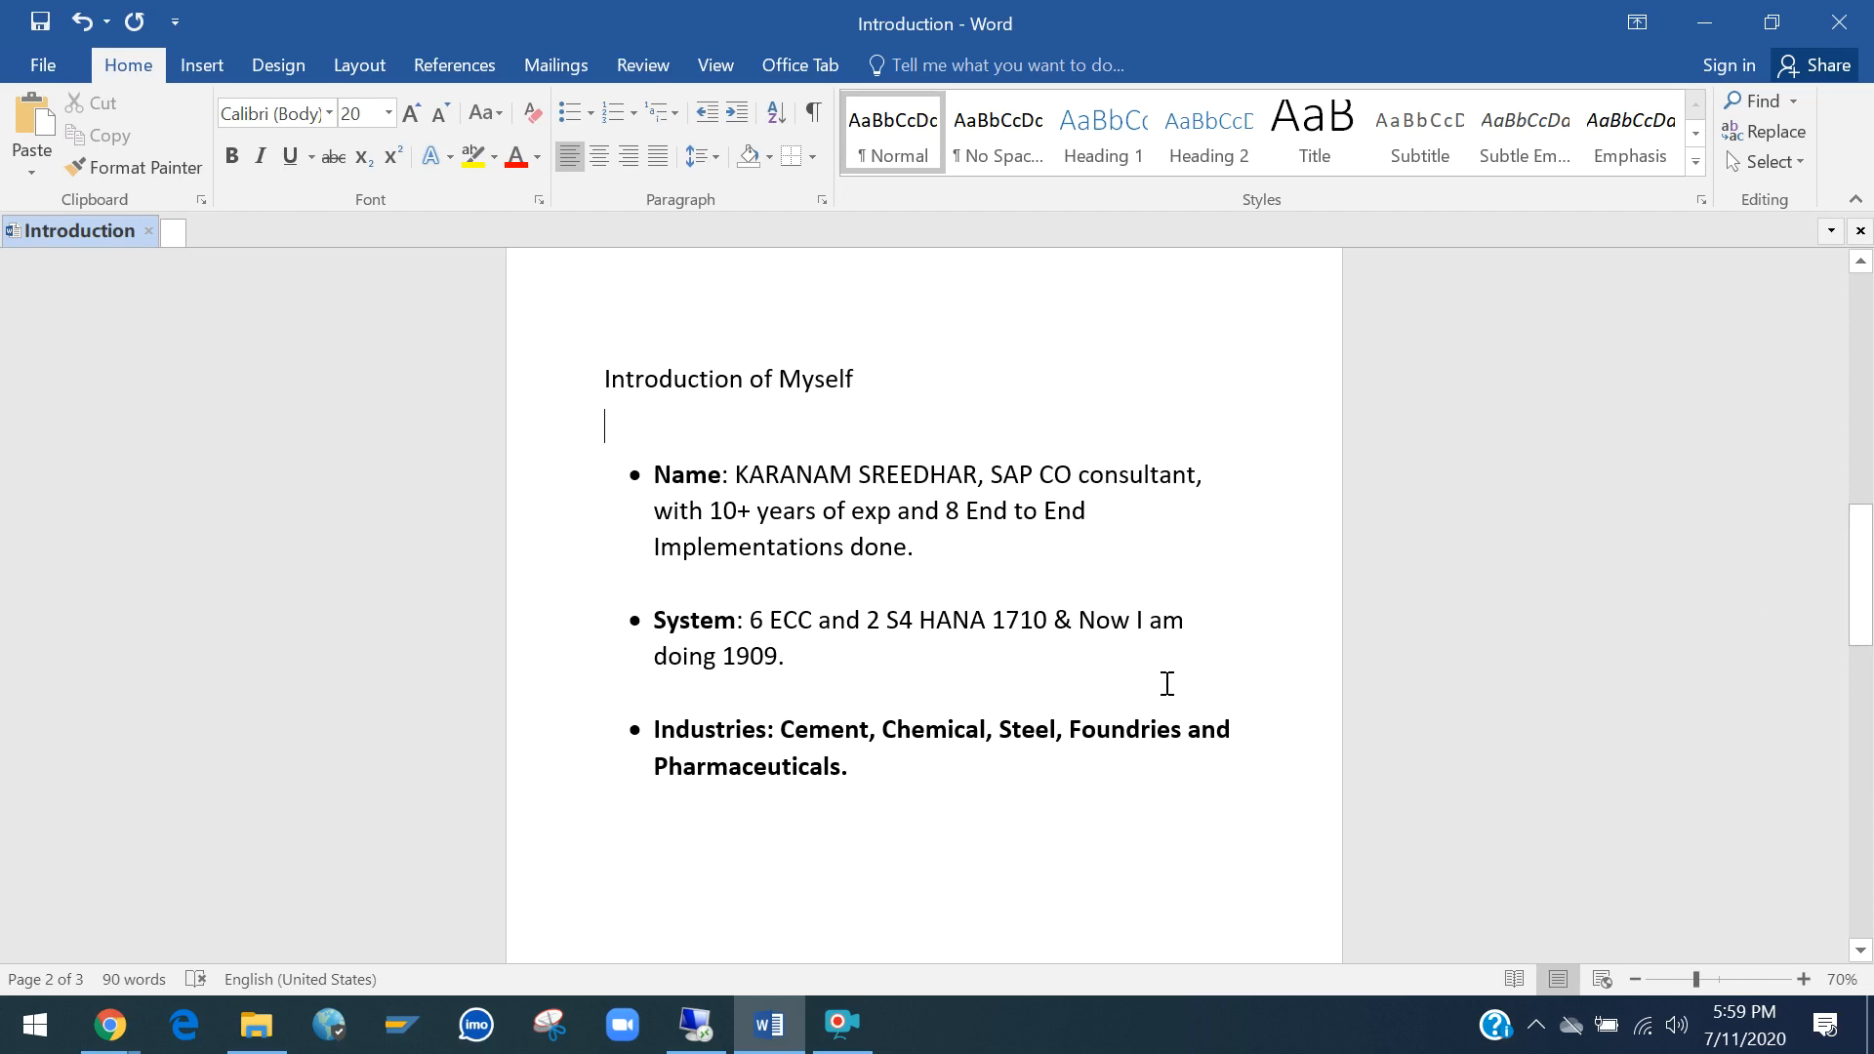
Review the System and Industries bullets in the introduction document
{"action": "left_click", "coordinate": [748, 656]}
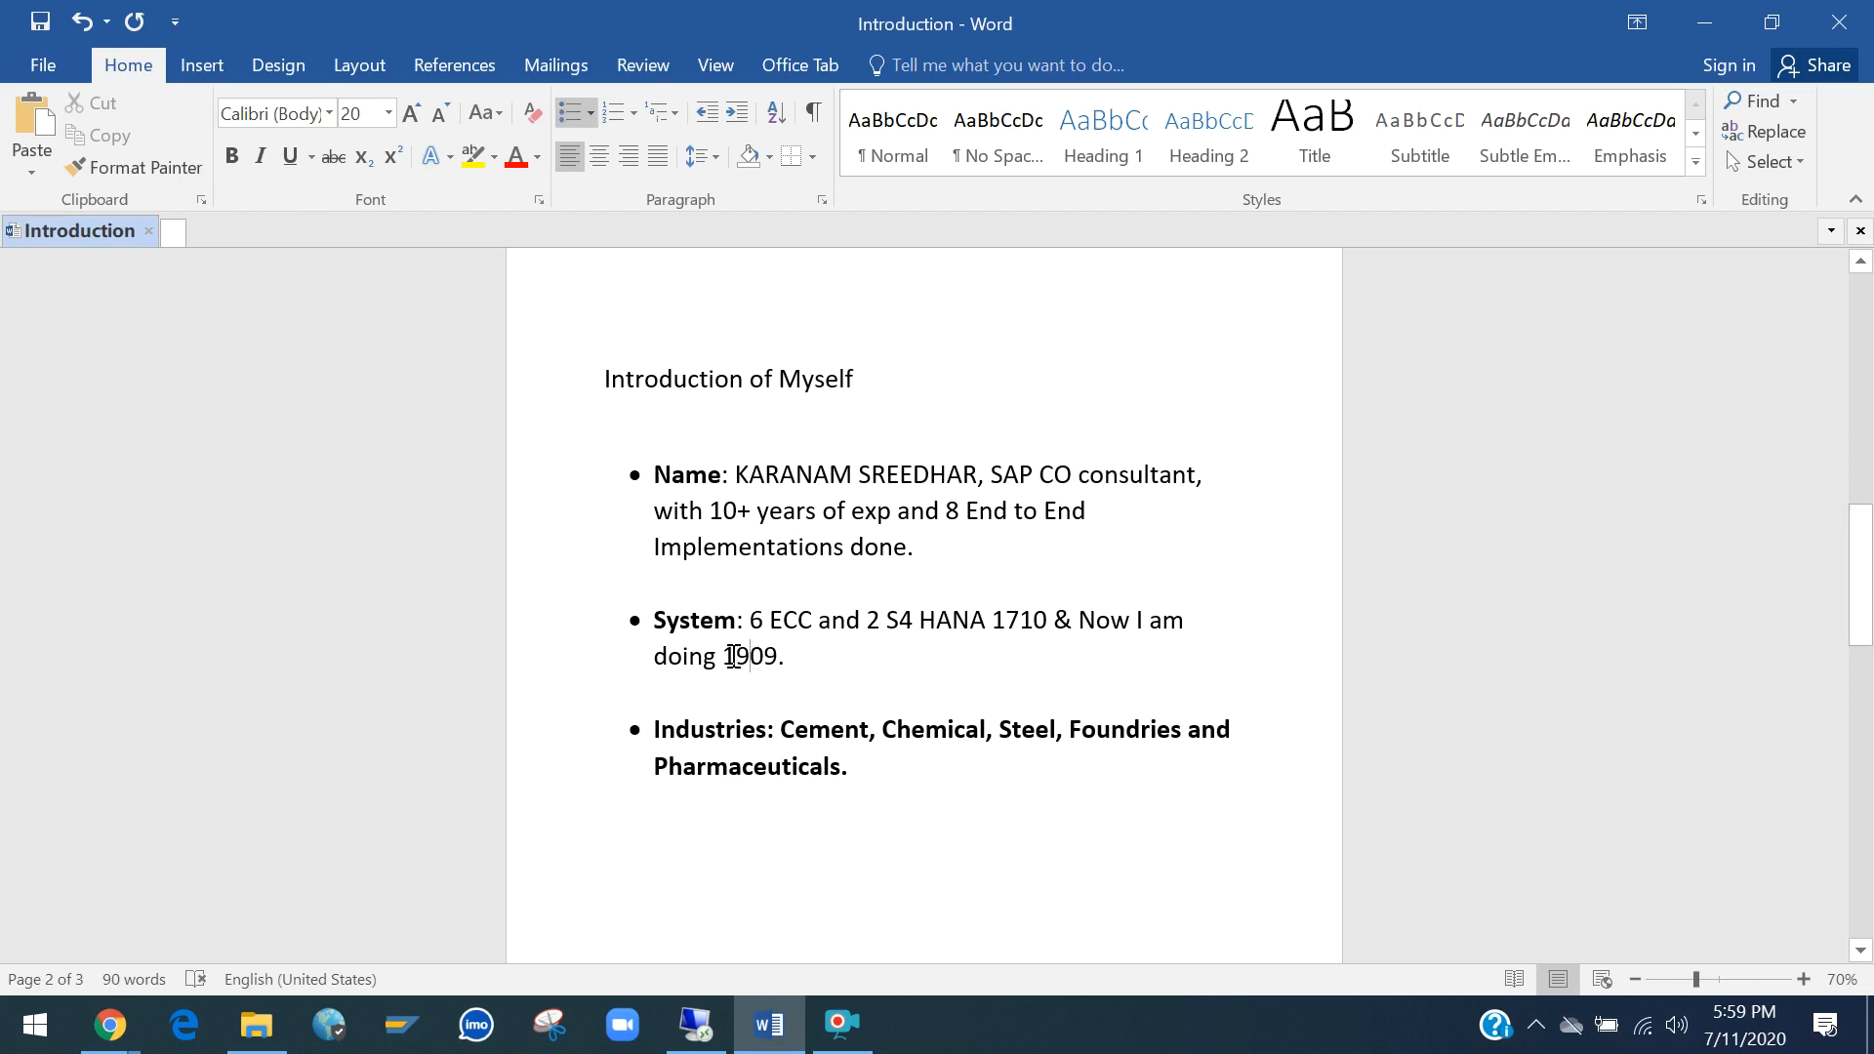
{"action": "left_click_drag", "start_coordinate": [748, 656], "coordinate": [781, 656]}
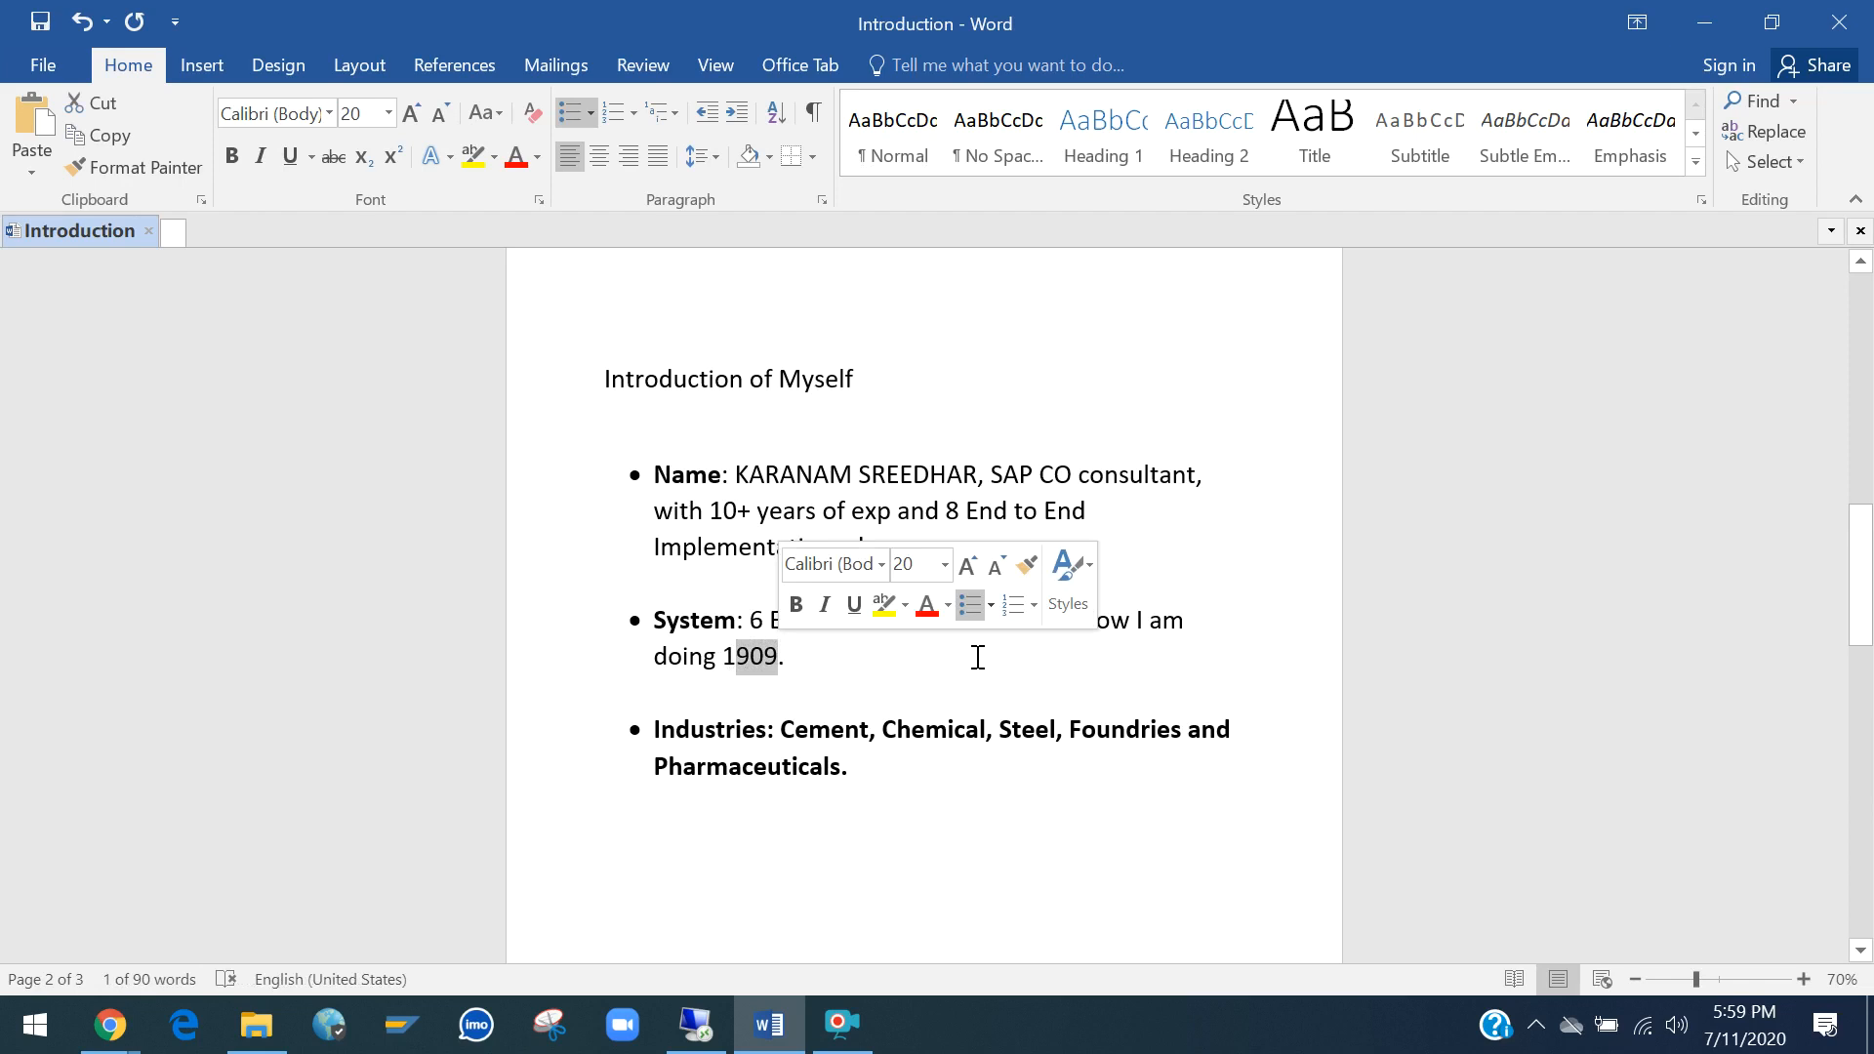
{"action": "left_click", "coordinate": [929, 768]}
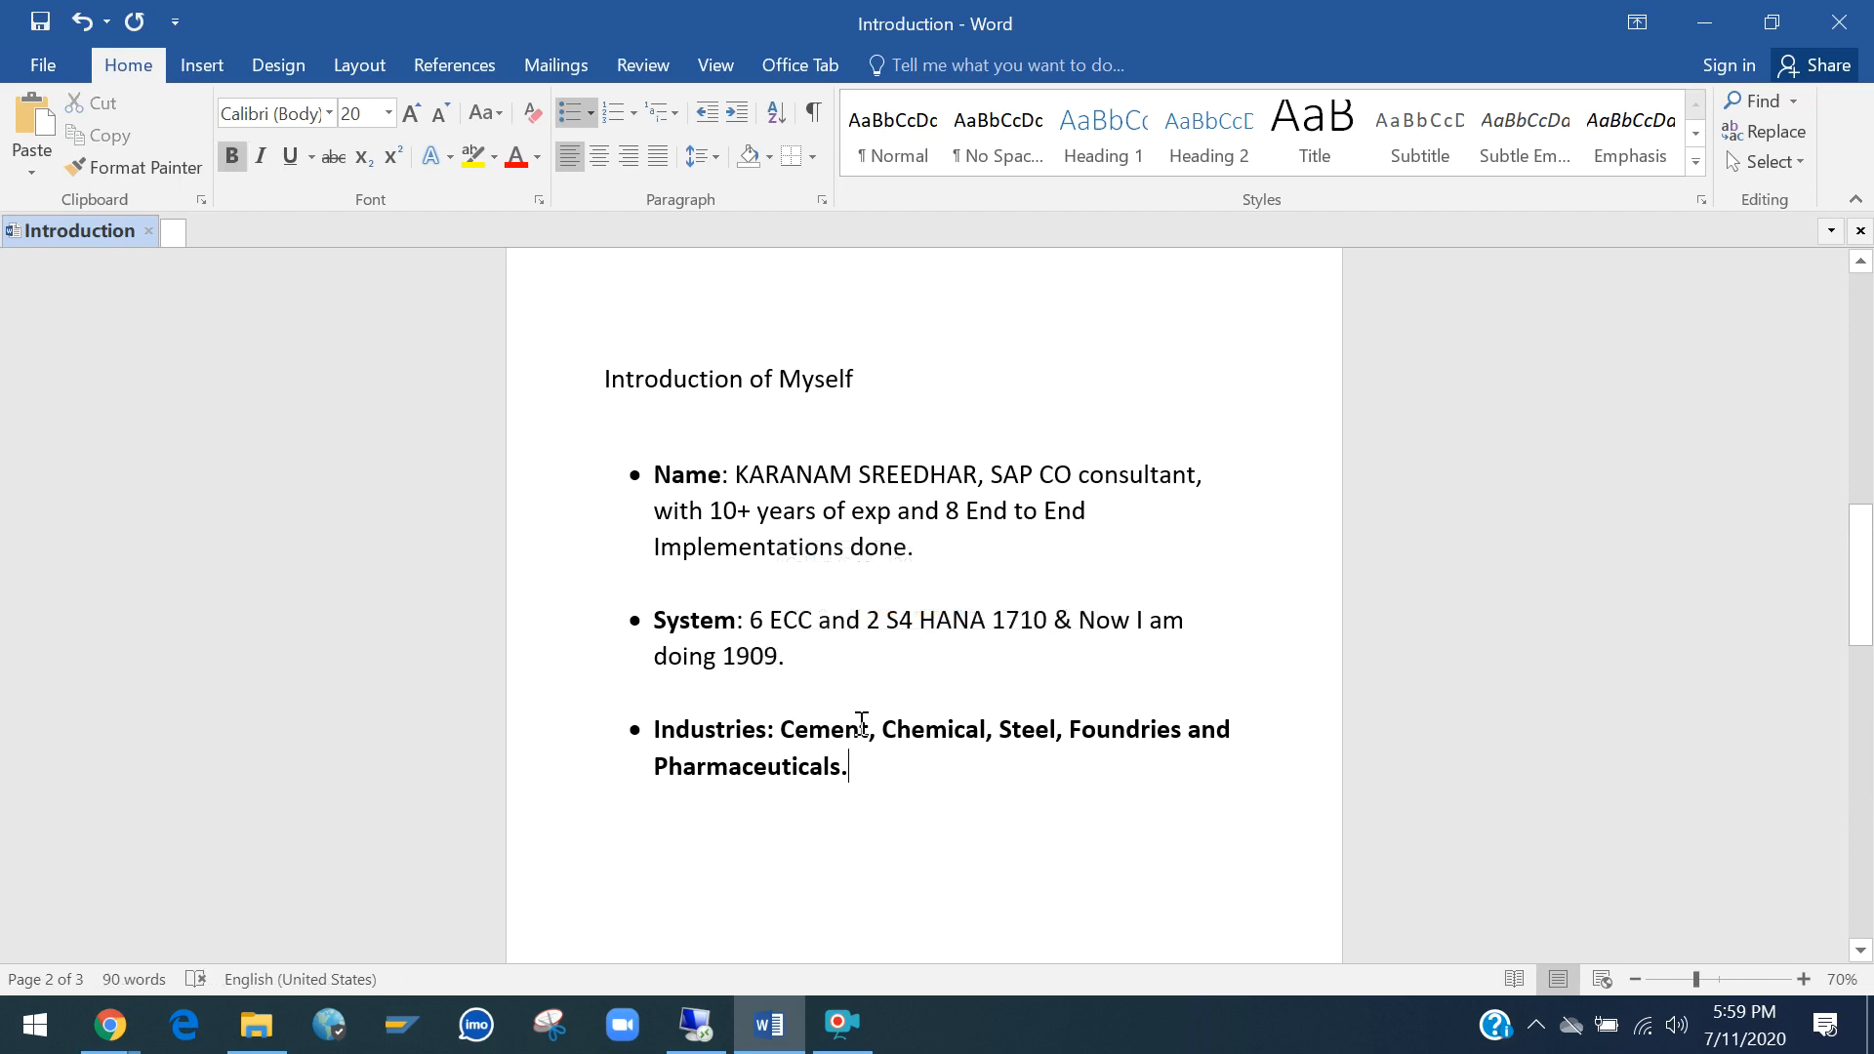
{"action": "double_click", "coordinate": [825, 731]}
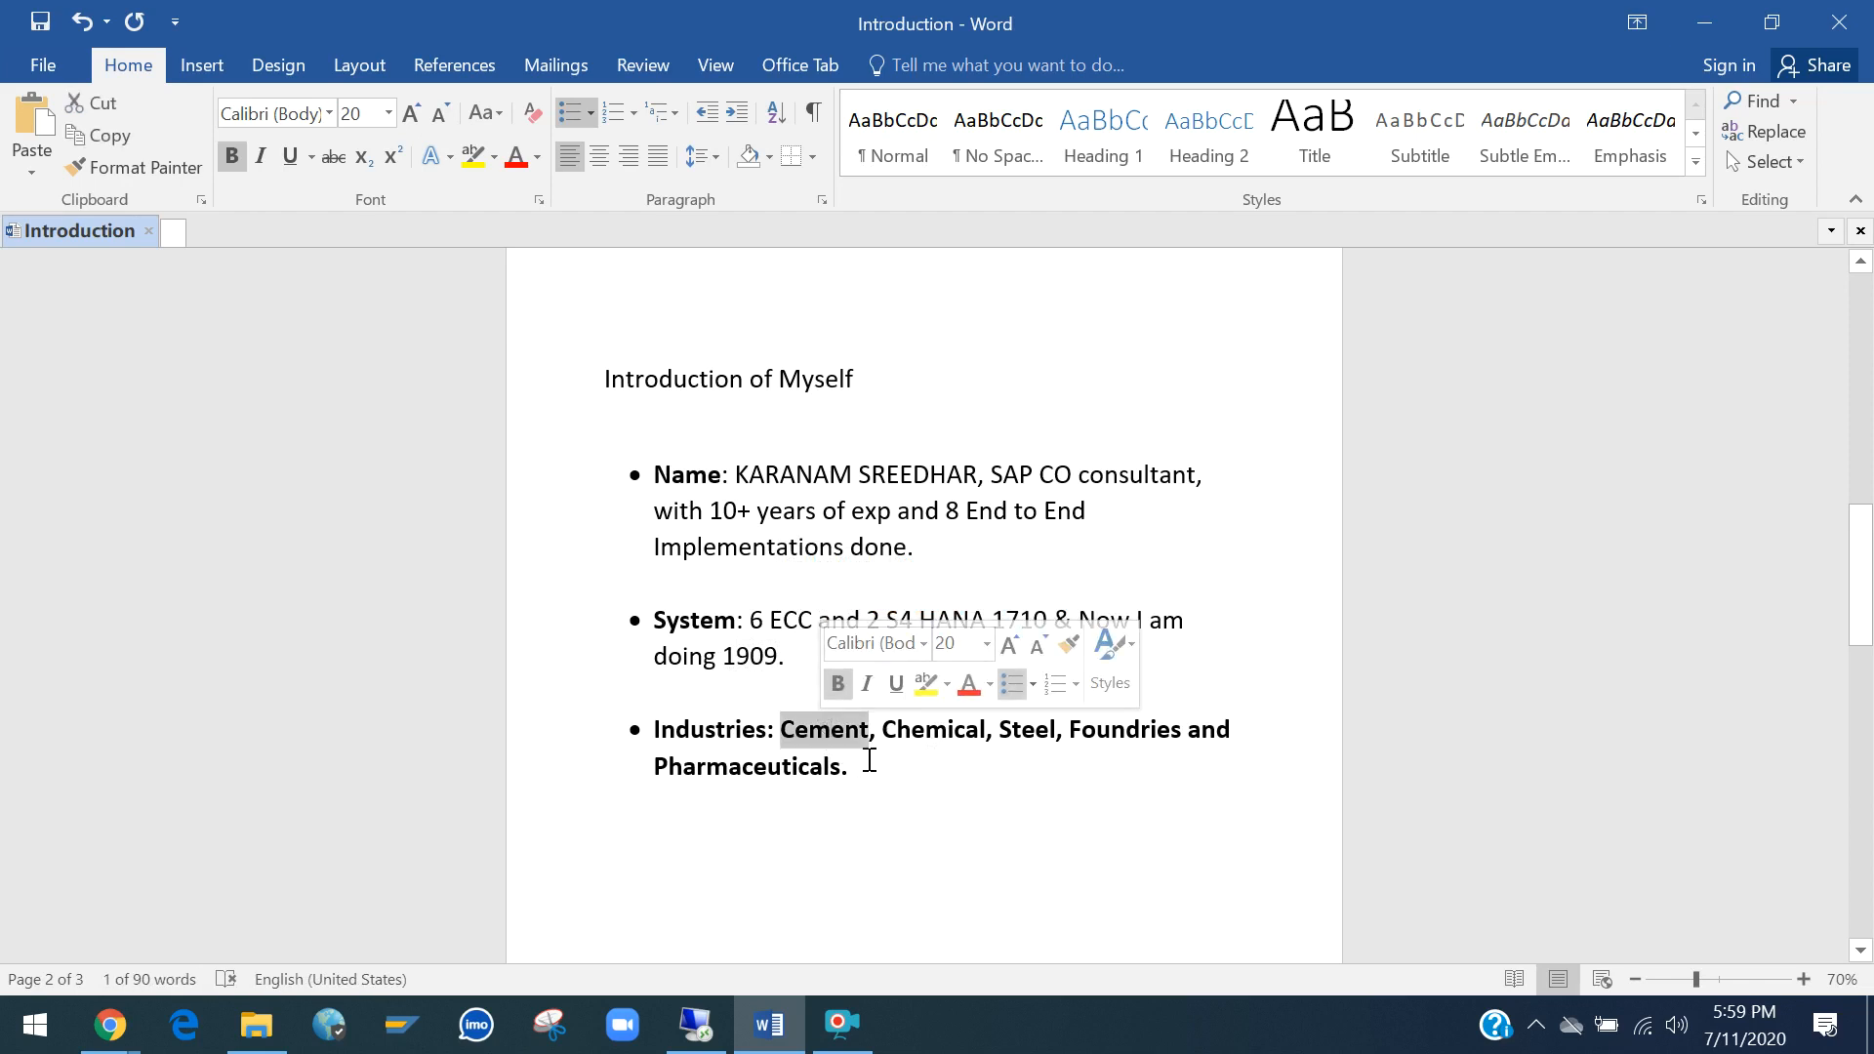
{"action": "left_click", "coordinate": [962, 734]}
{"action": "left_click", "coordinate": [1112, 730]}
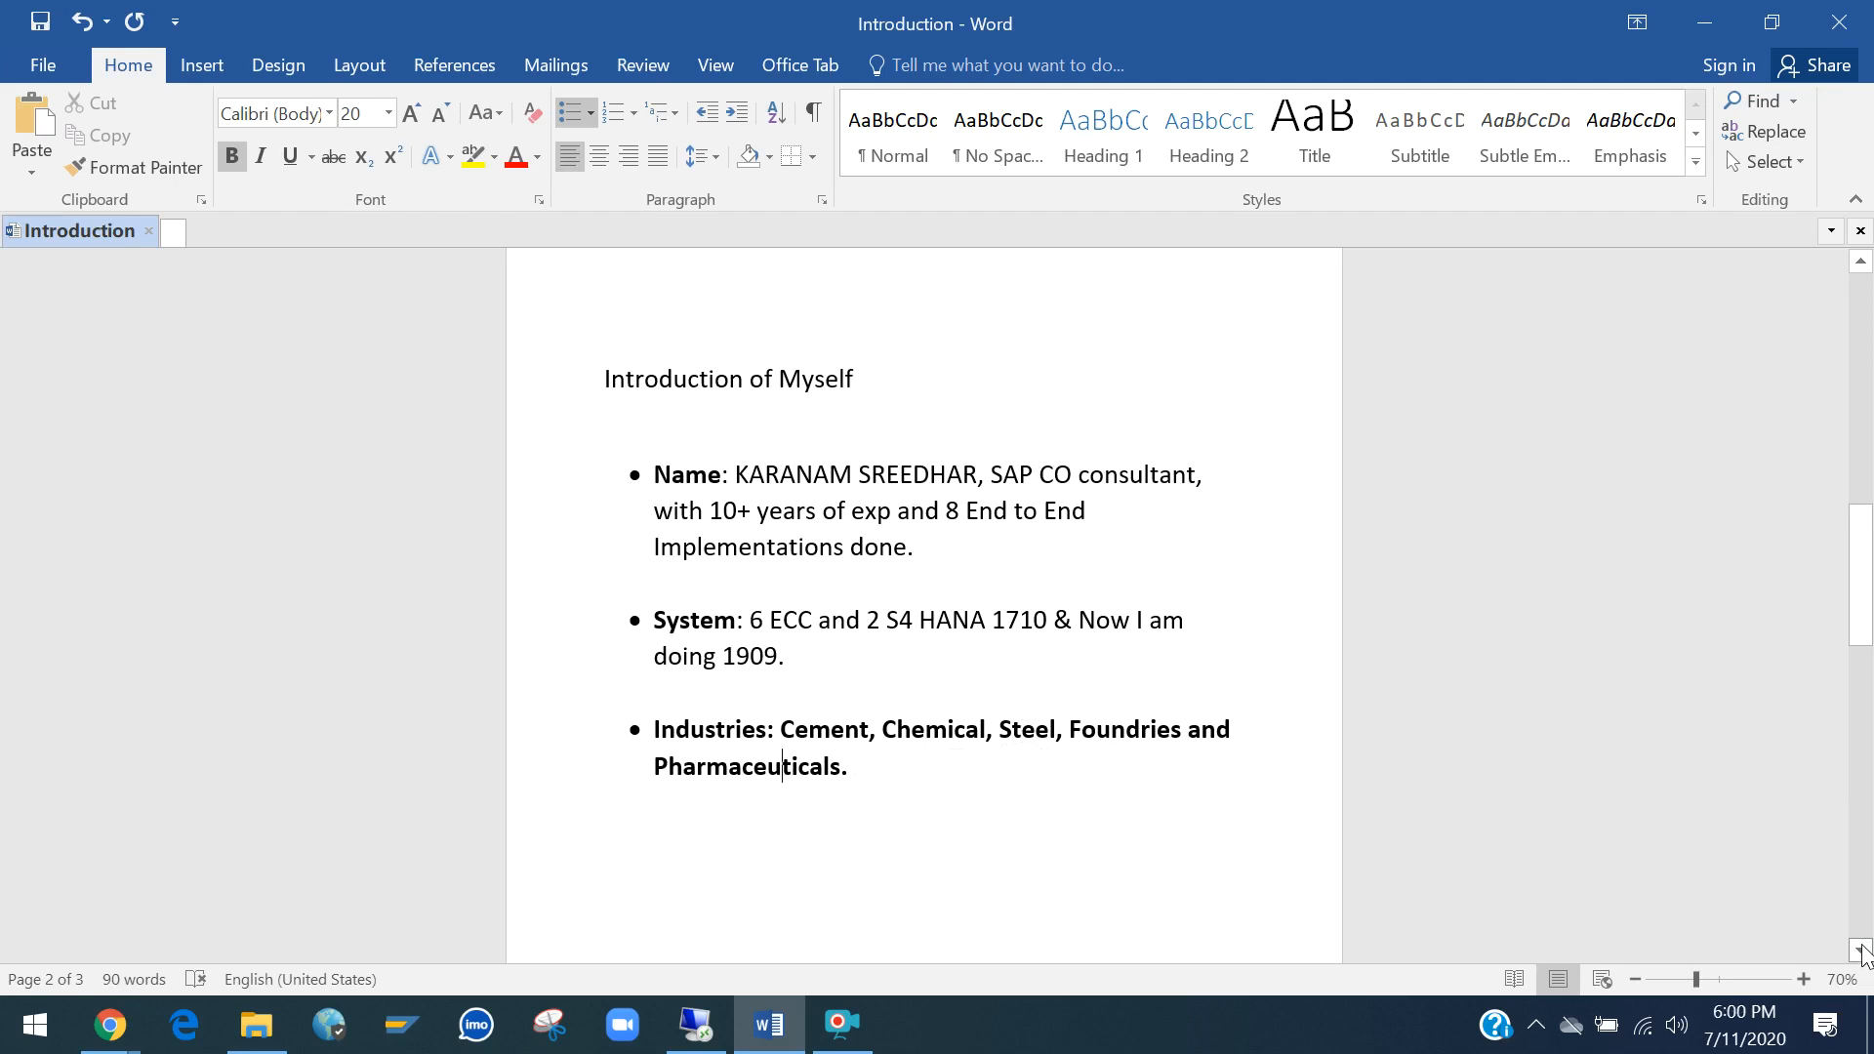
Review the “Material ledger Transfer Price” demo note on page 3 at 90% zoom, including the reason for using the 1809 system
{"action": "left_click", "coordinate": [1862, 950]}
{"action": "scroll", "coordinate": [1861, 949], "scroll_direction": "down", "scroll_amount": 5}
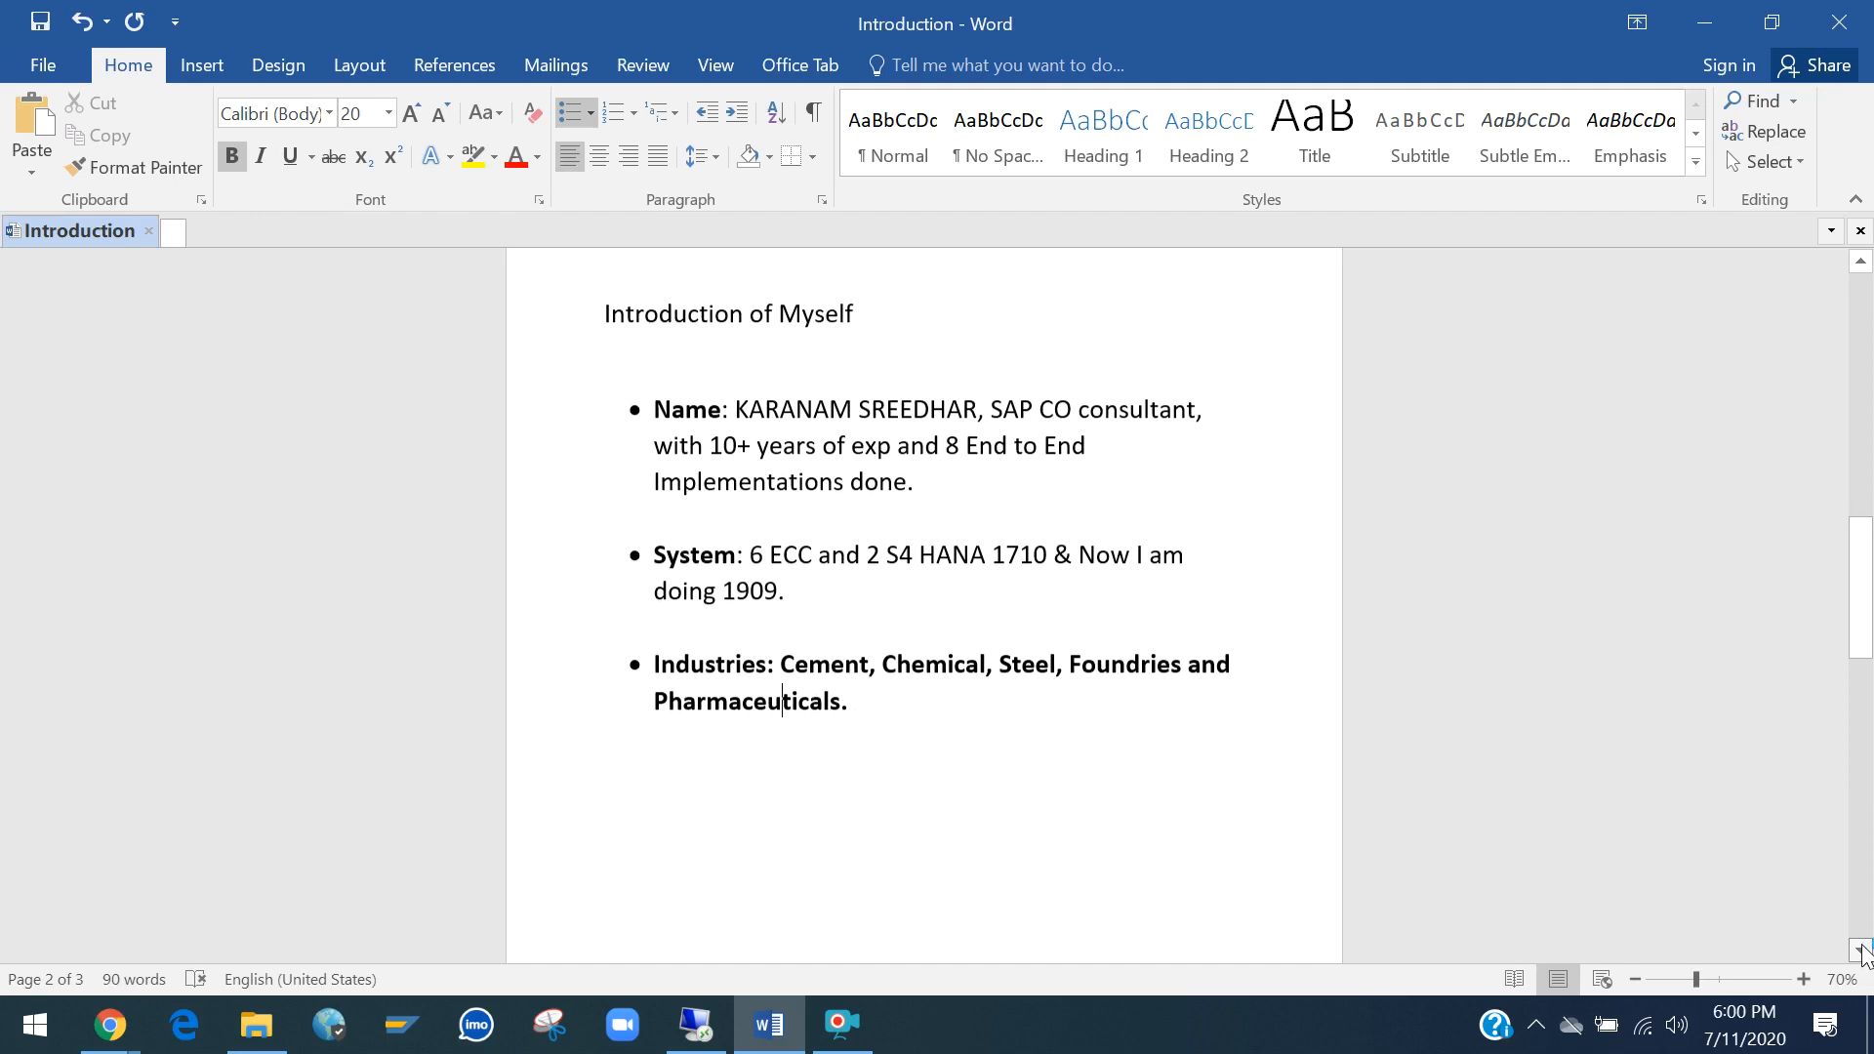
{"action": "scroll", "coordinate": [1862, 950], "scroll_direction": "down", "scroll_amount": 5}
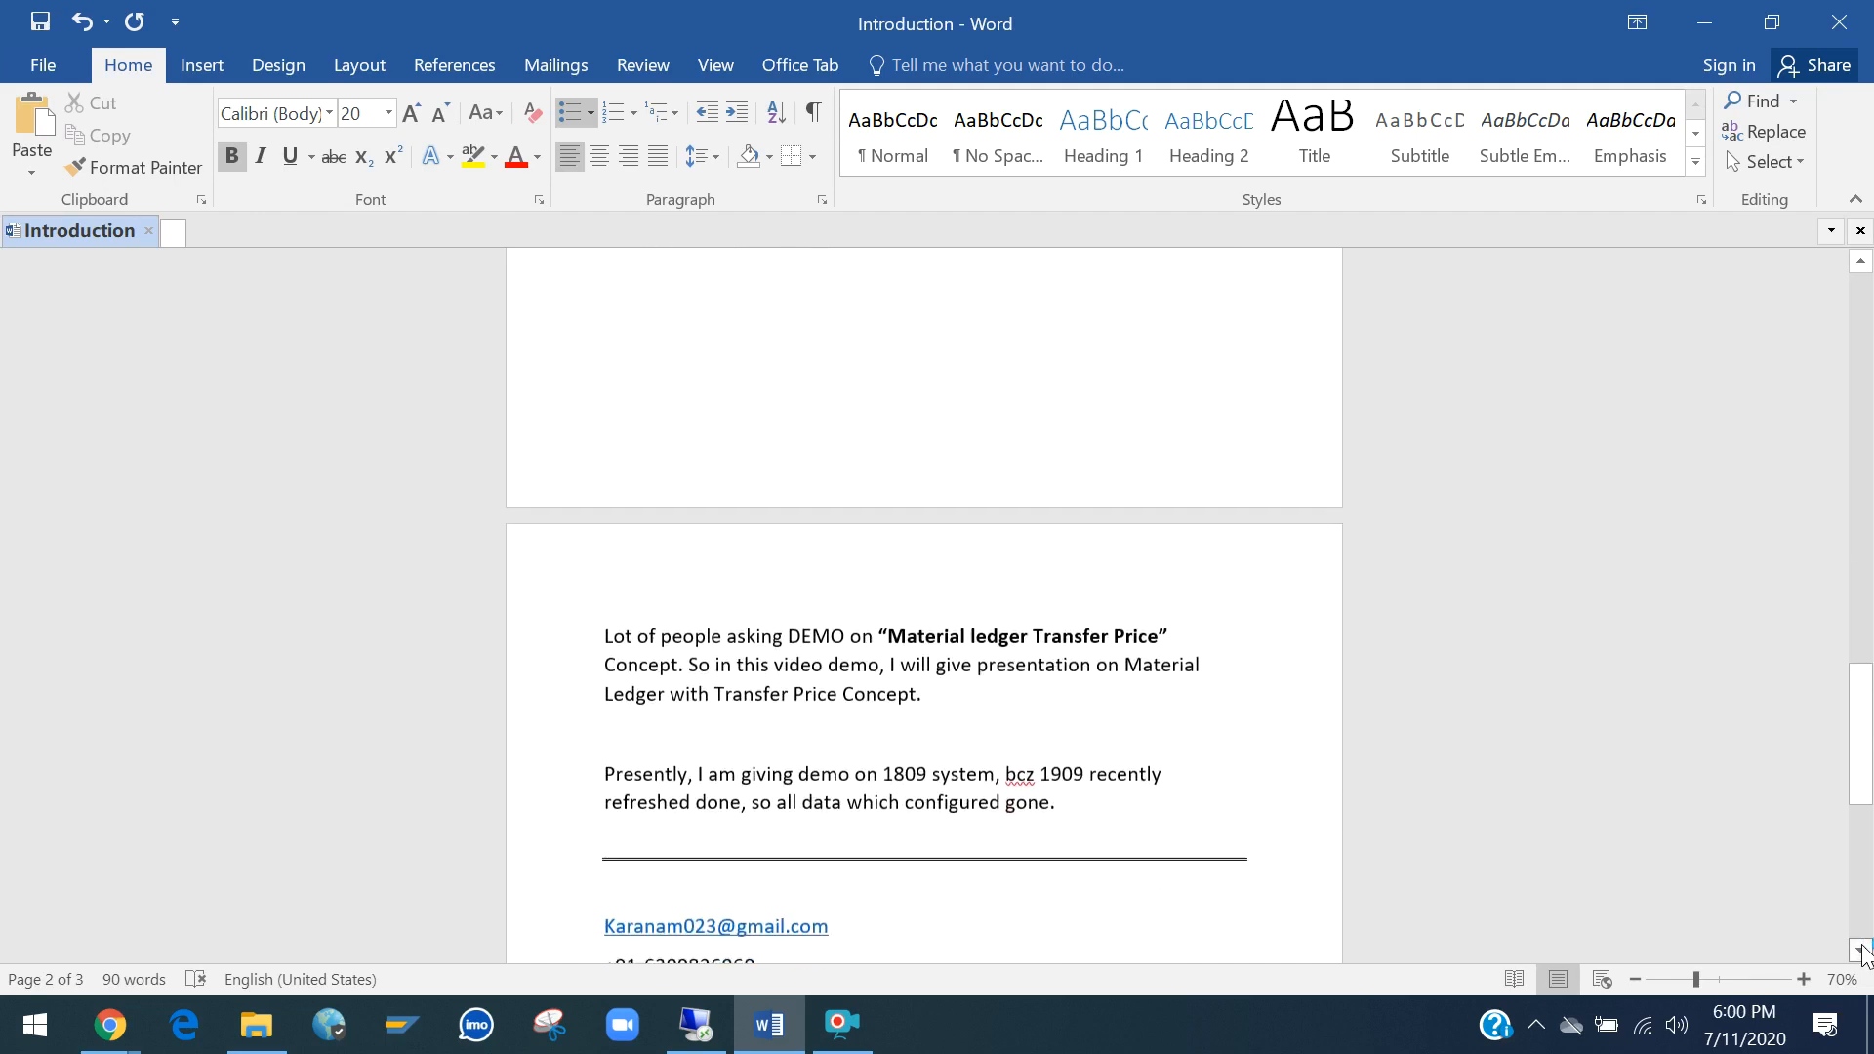
{"action": "left_click", "coordinate": [1804, 979]}
{"action": "left_click", "coordinate": [1805, 979]}
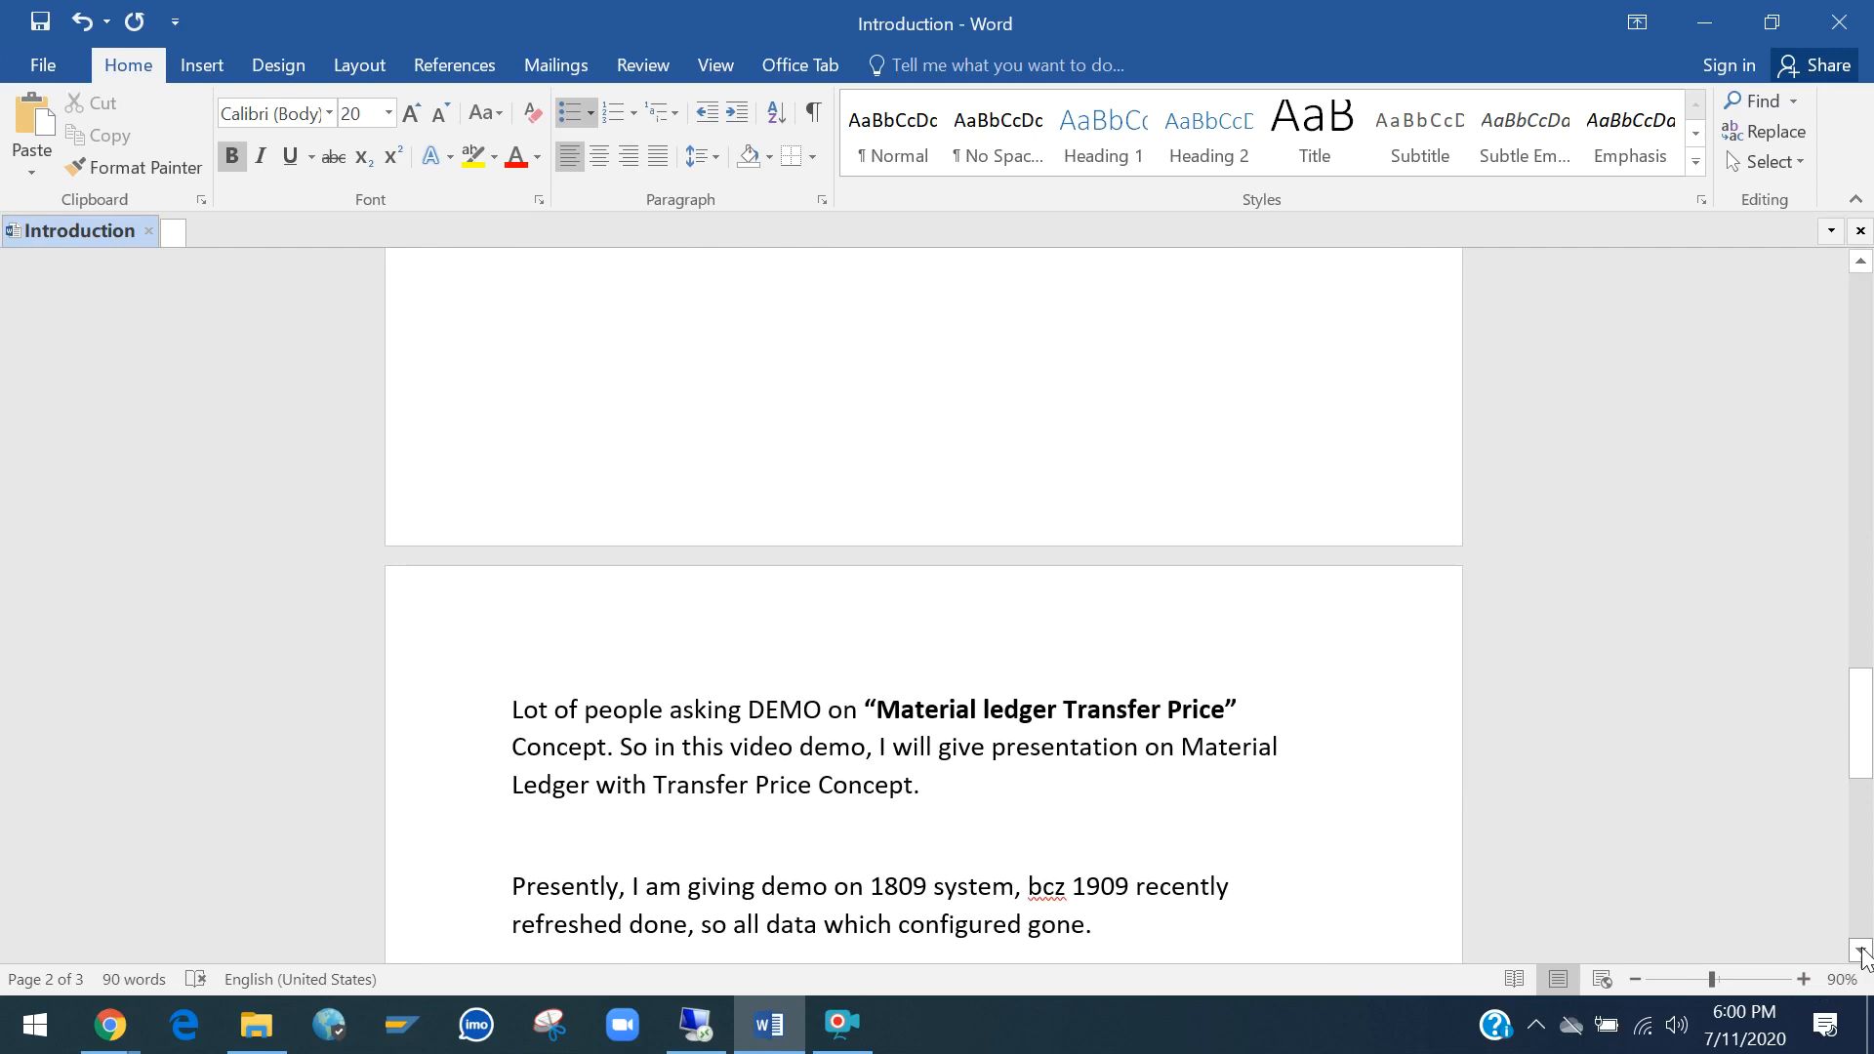
{"action": "scroll", "coordinate": [1863, 953], "scroll_direction": "down", "scroll_amount": 2}
{"action": "scroll", "coordinate": [1862, 952], "scroll_direction": "down", "scroll_amount": 3}
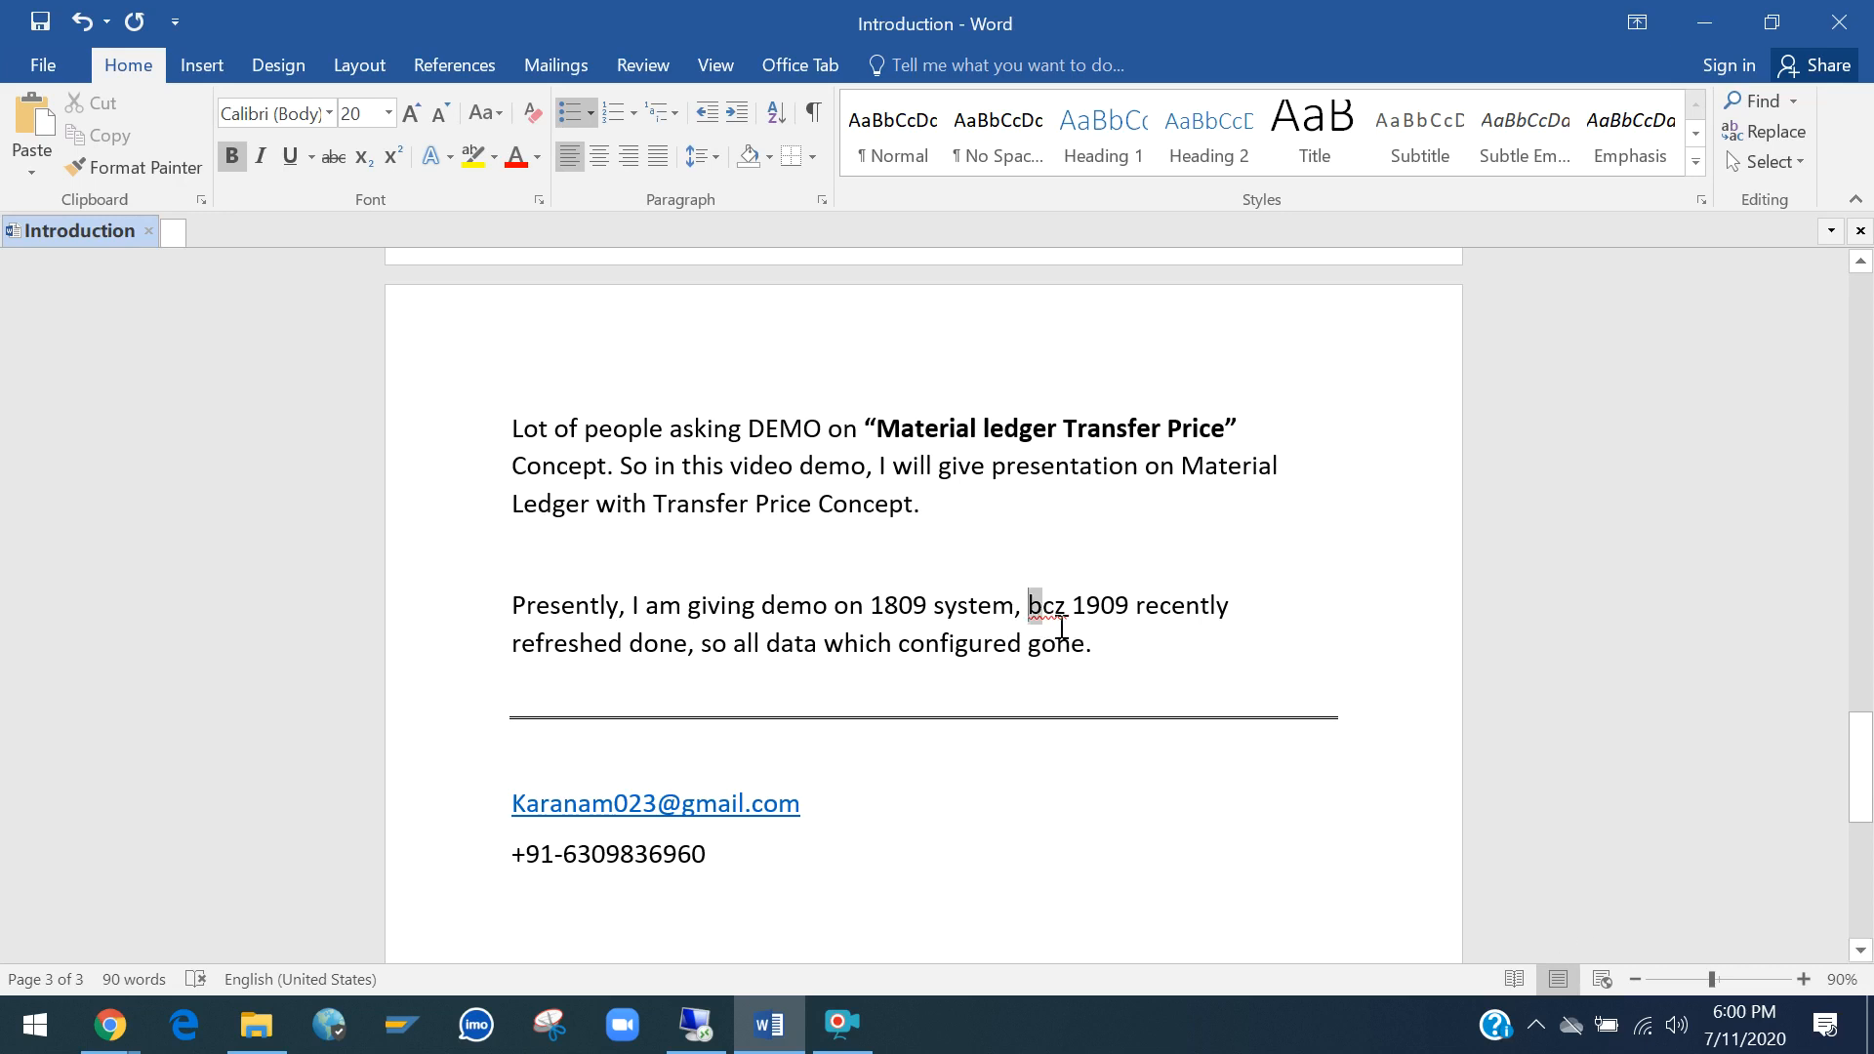
{"action": "left_click_drag", "start_coordinate": [1032, 605], "coordinate": [1113, 649]}
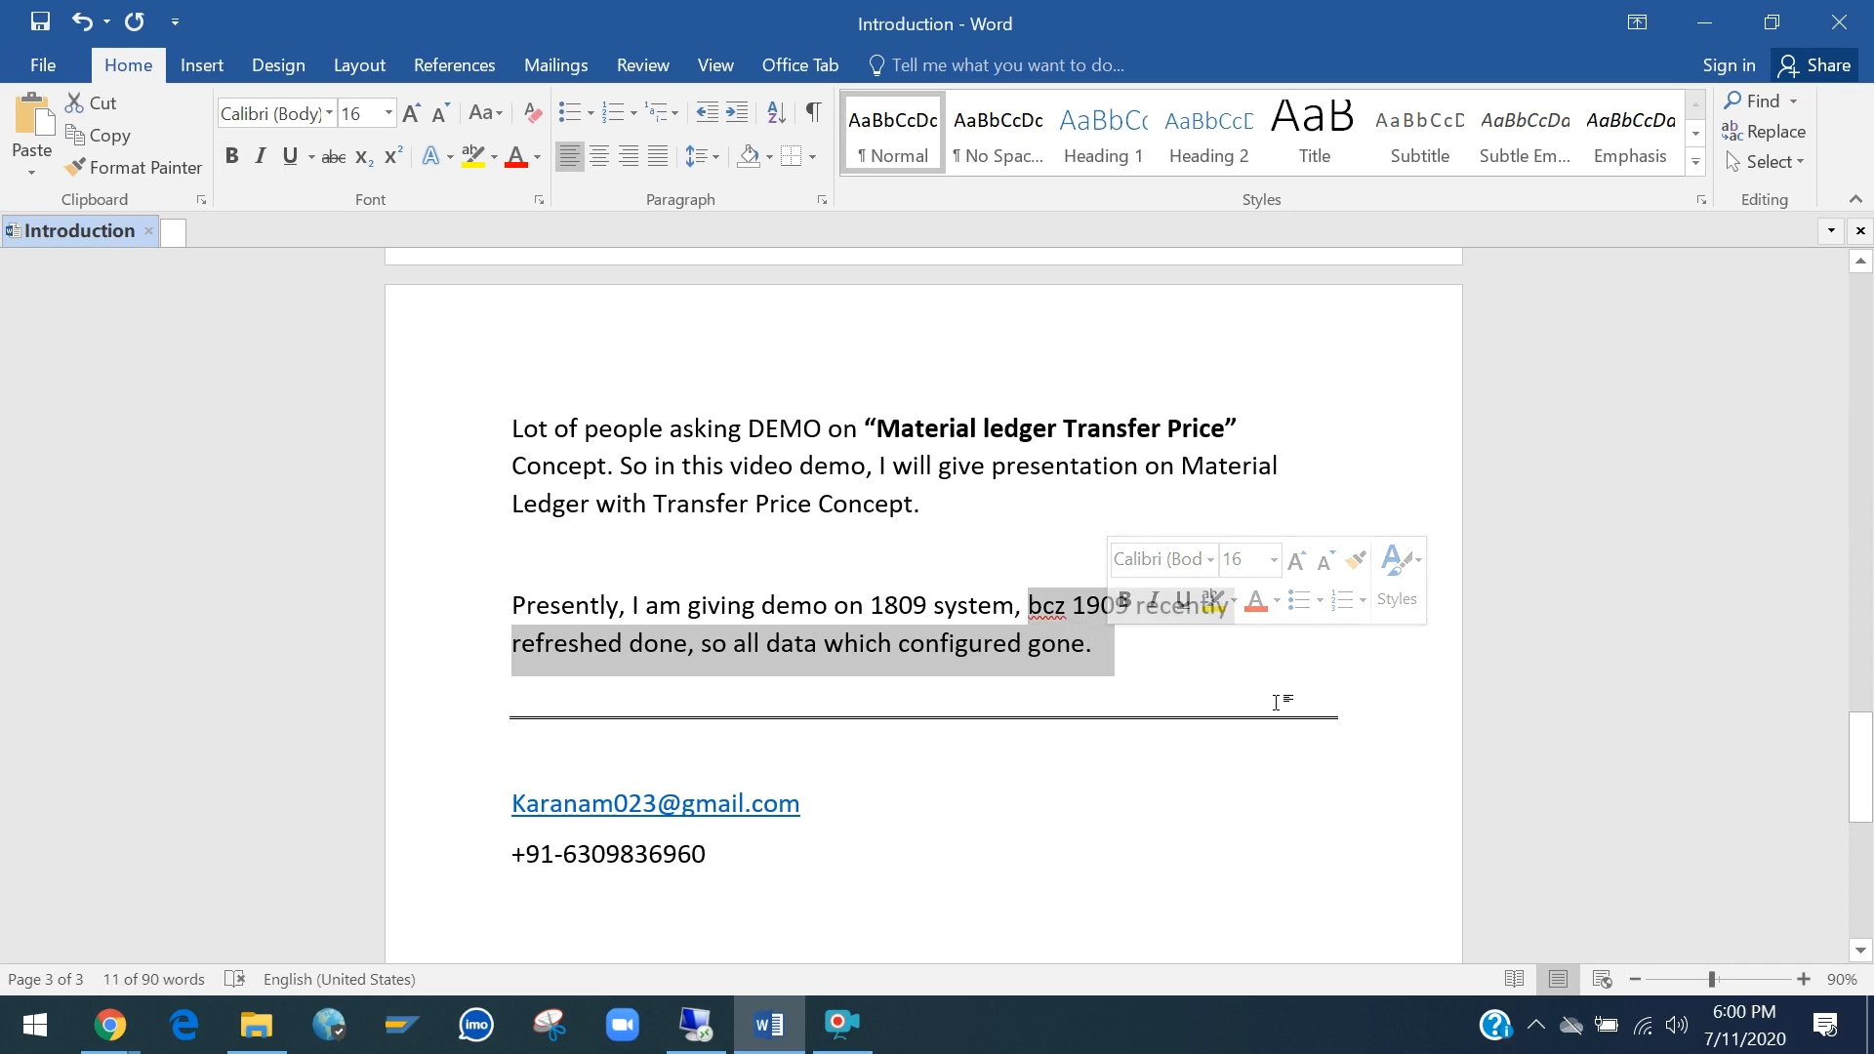
{"action": "left_click", "coordinate": [1195, 672]}
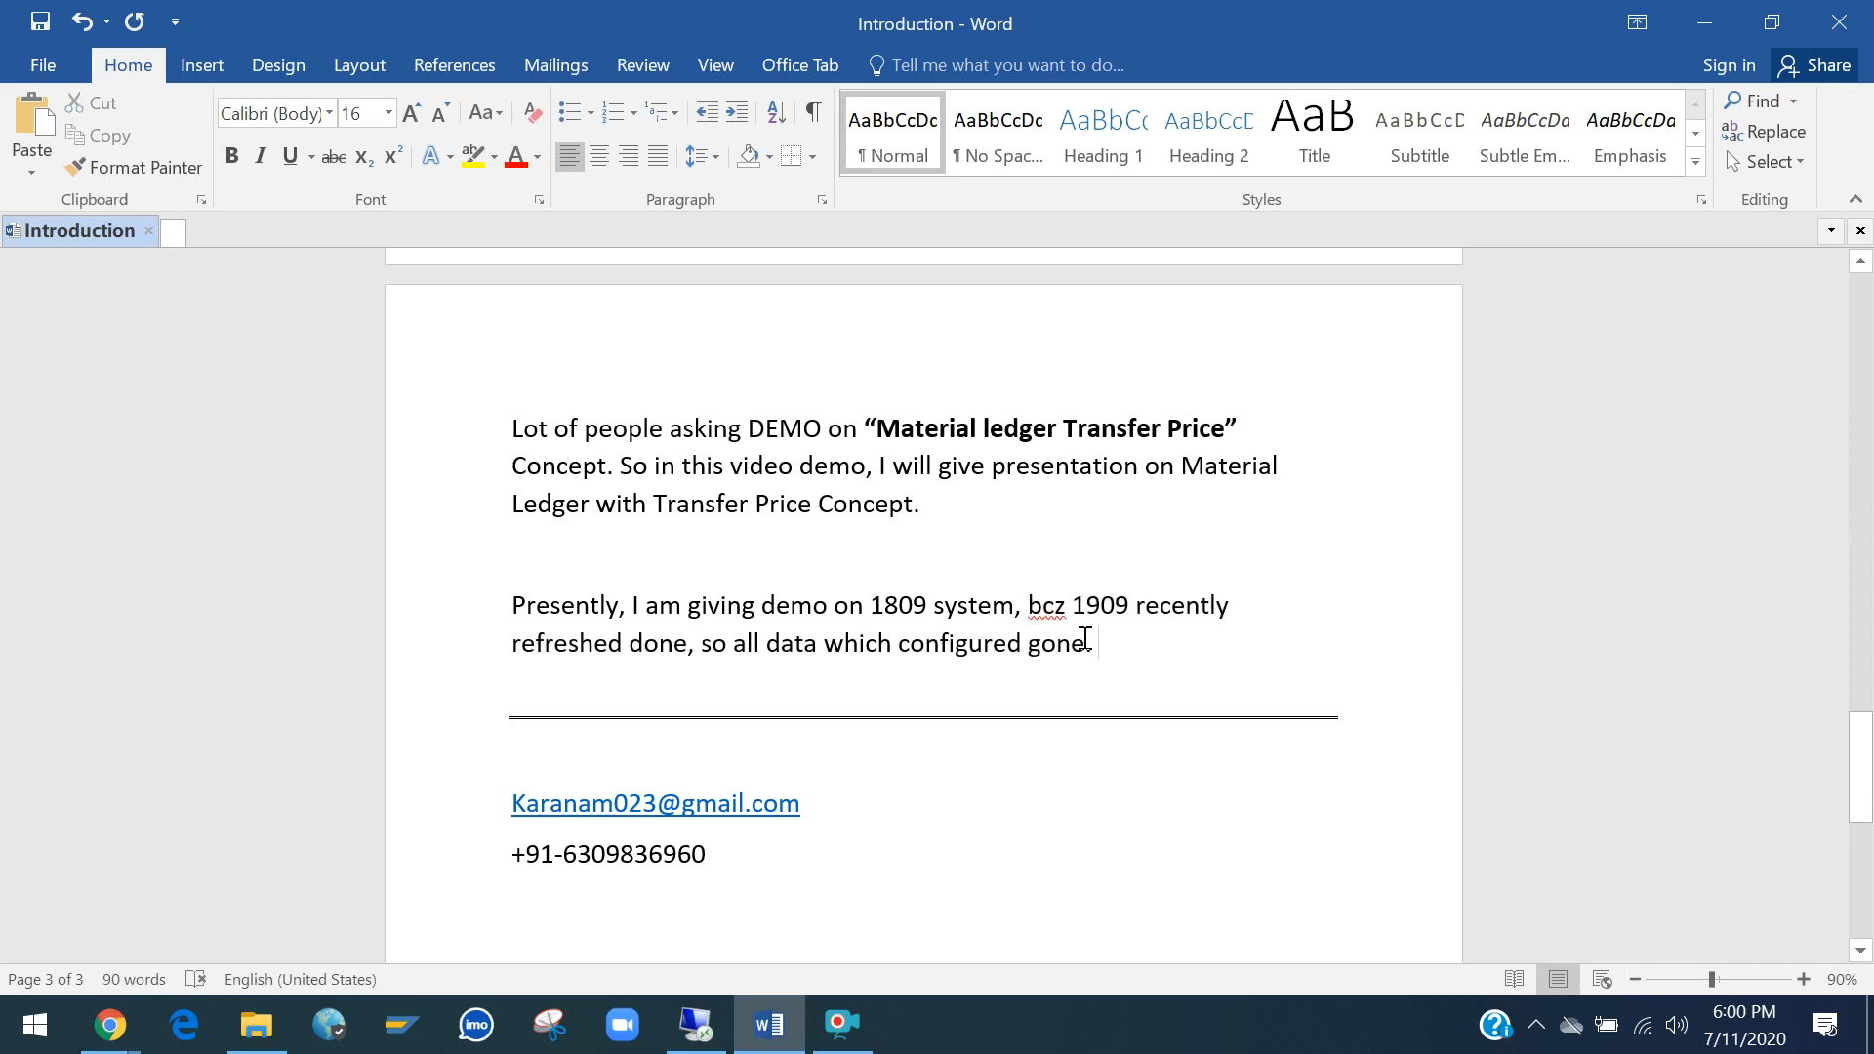
{"action": "left_click_drag", "start_coordinate": [1027, 606], "coordinate": [1104, 645]}
{"action": "left_click", "coordinate": [1336, 672]}
Switch to the SAP remote session and start transaction OKTZ for the cost component structures
{"action": "left_click", "coordinate": [697, 1025]}
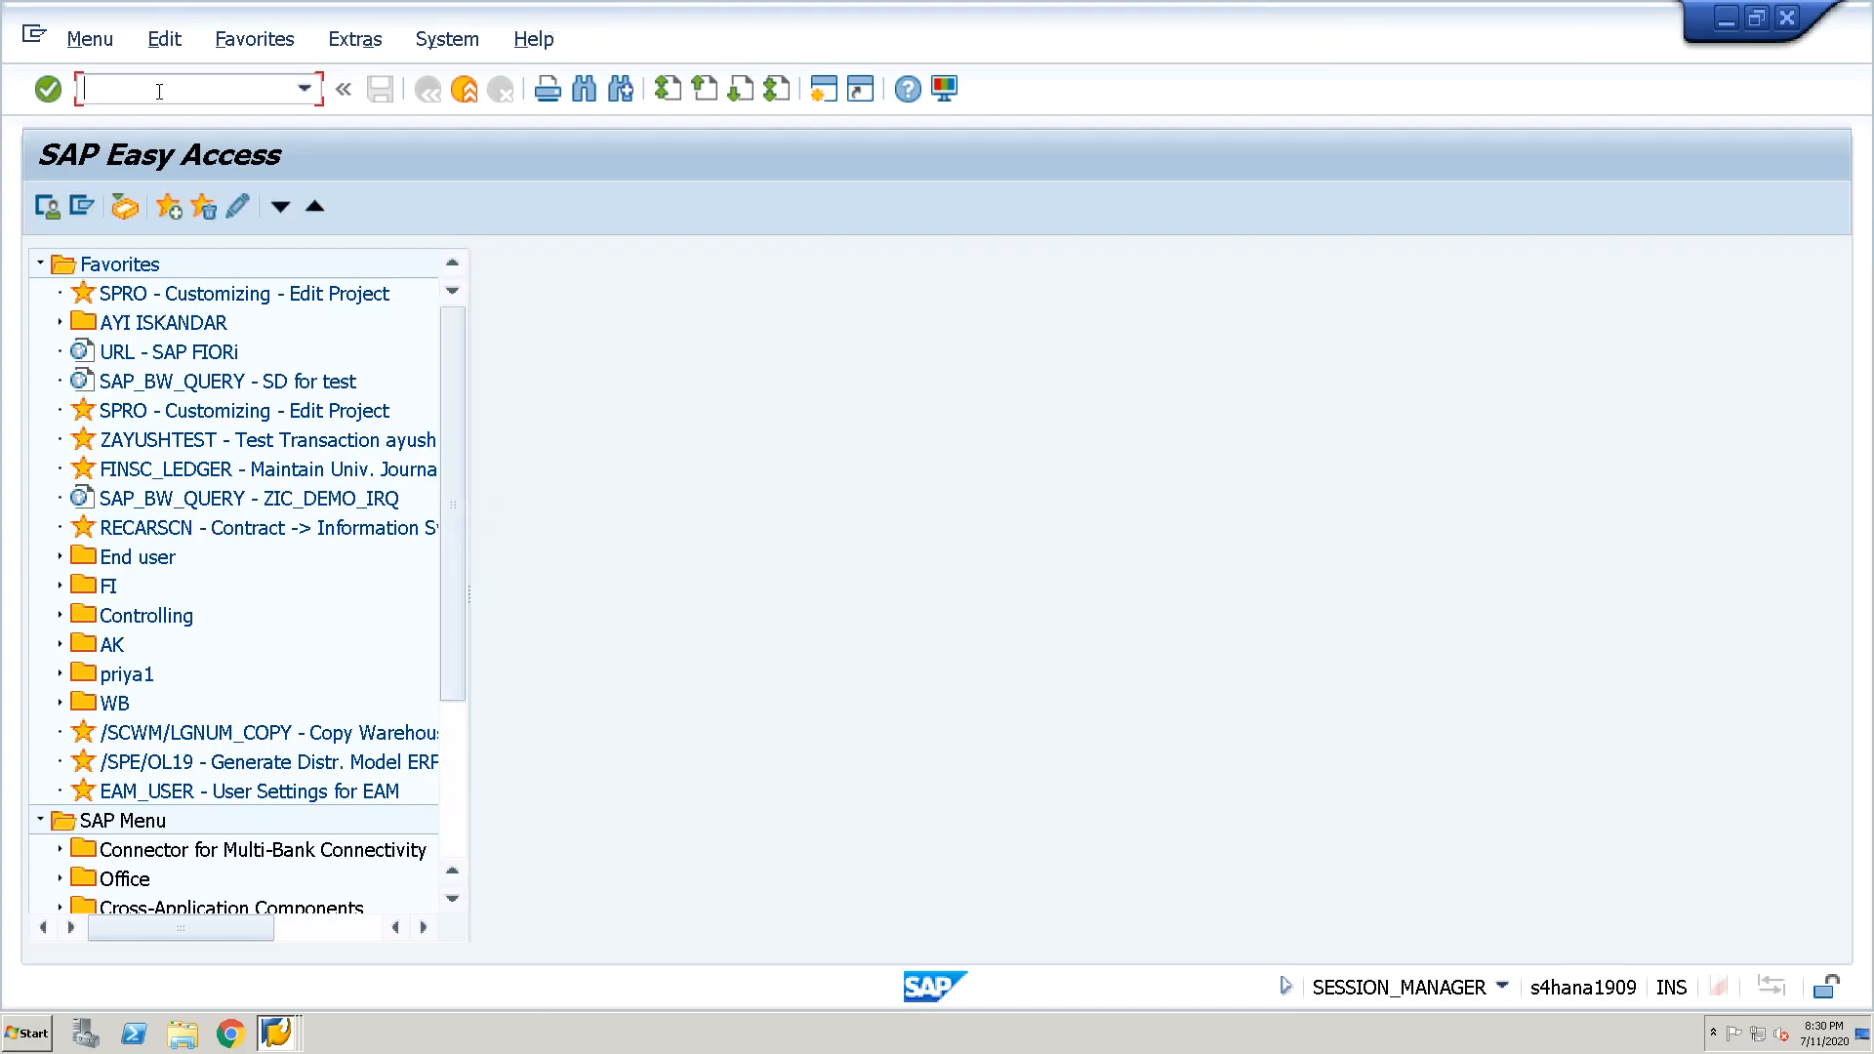
{"action": "type", "text": "sp"}
{"action": "key", "text": "BackSpace"}
{"action": "key", "text": "BackSpace"}
{"action": "type", "text": "OKTZ"}
{"action": "key", "text": "Return"}
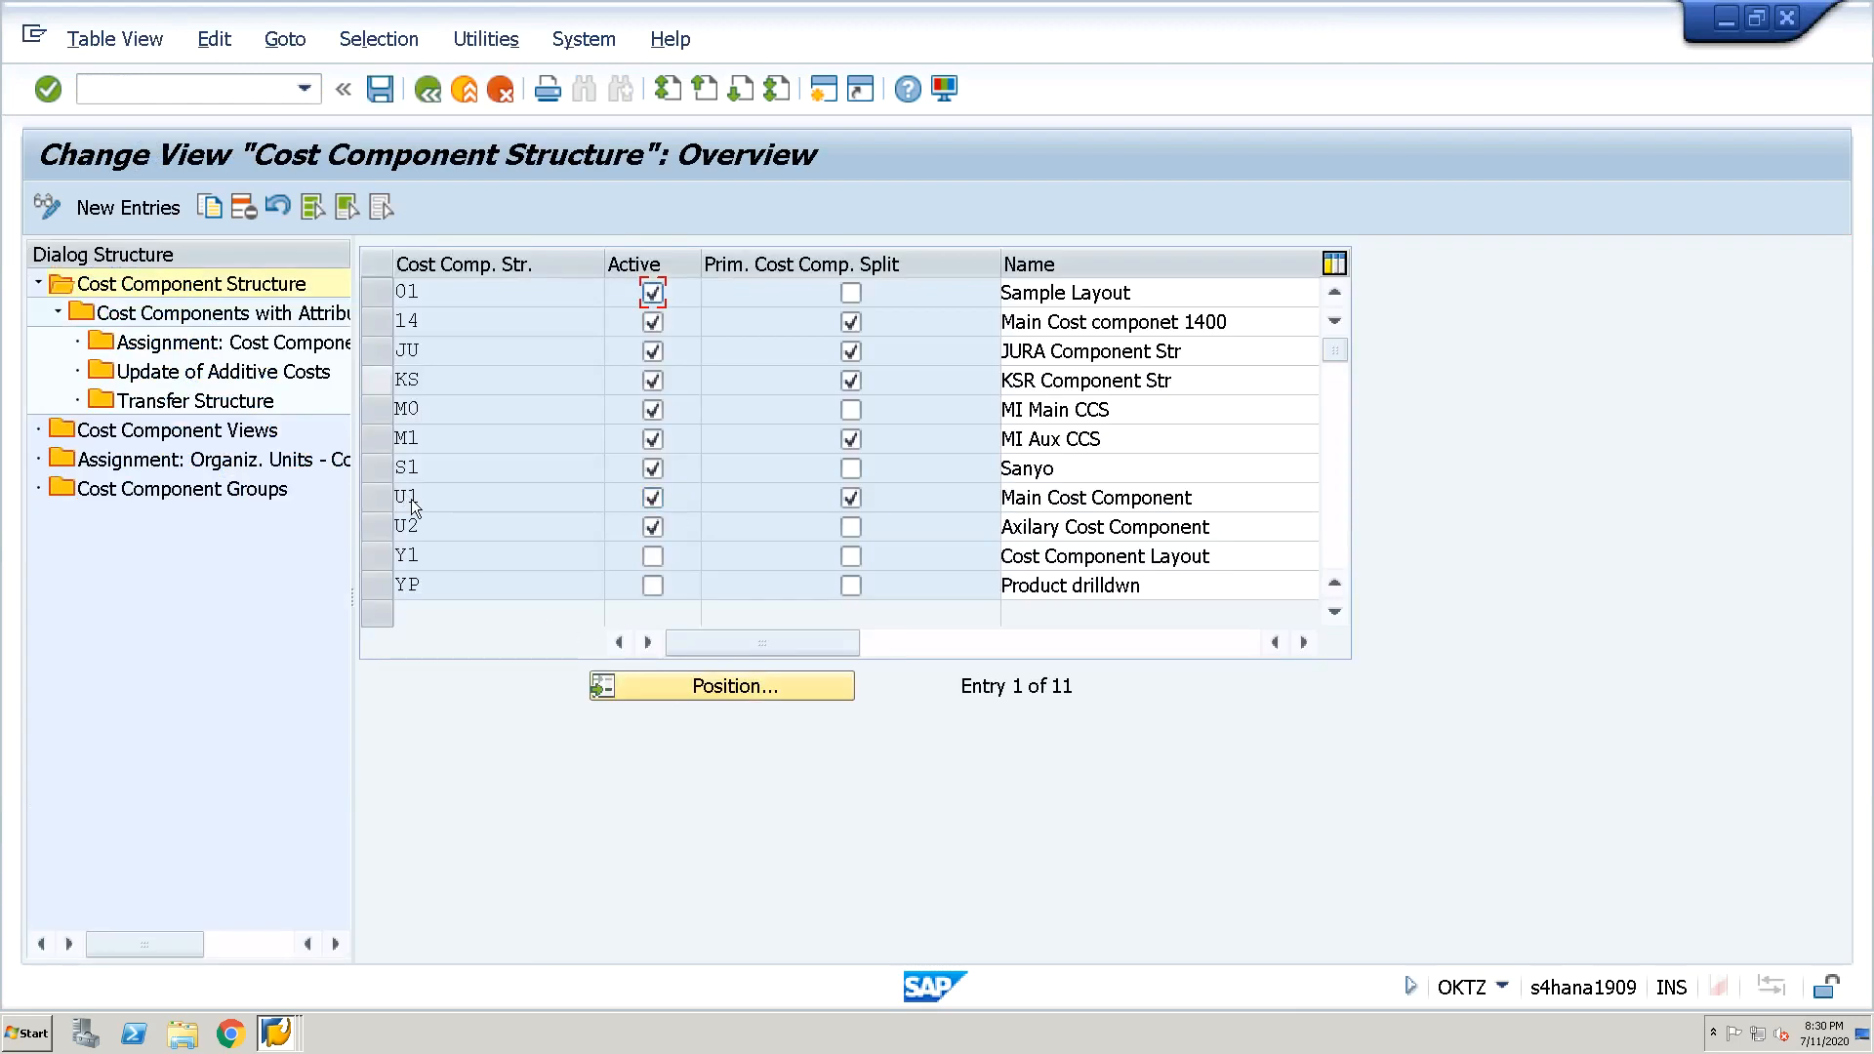
Select cost component structure JU and display its cost components with attributes
{"action": "left_click", "coordinate": [383, 354]}
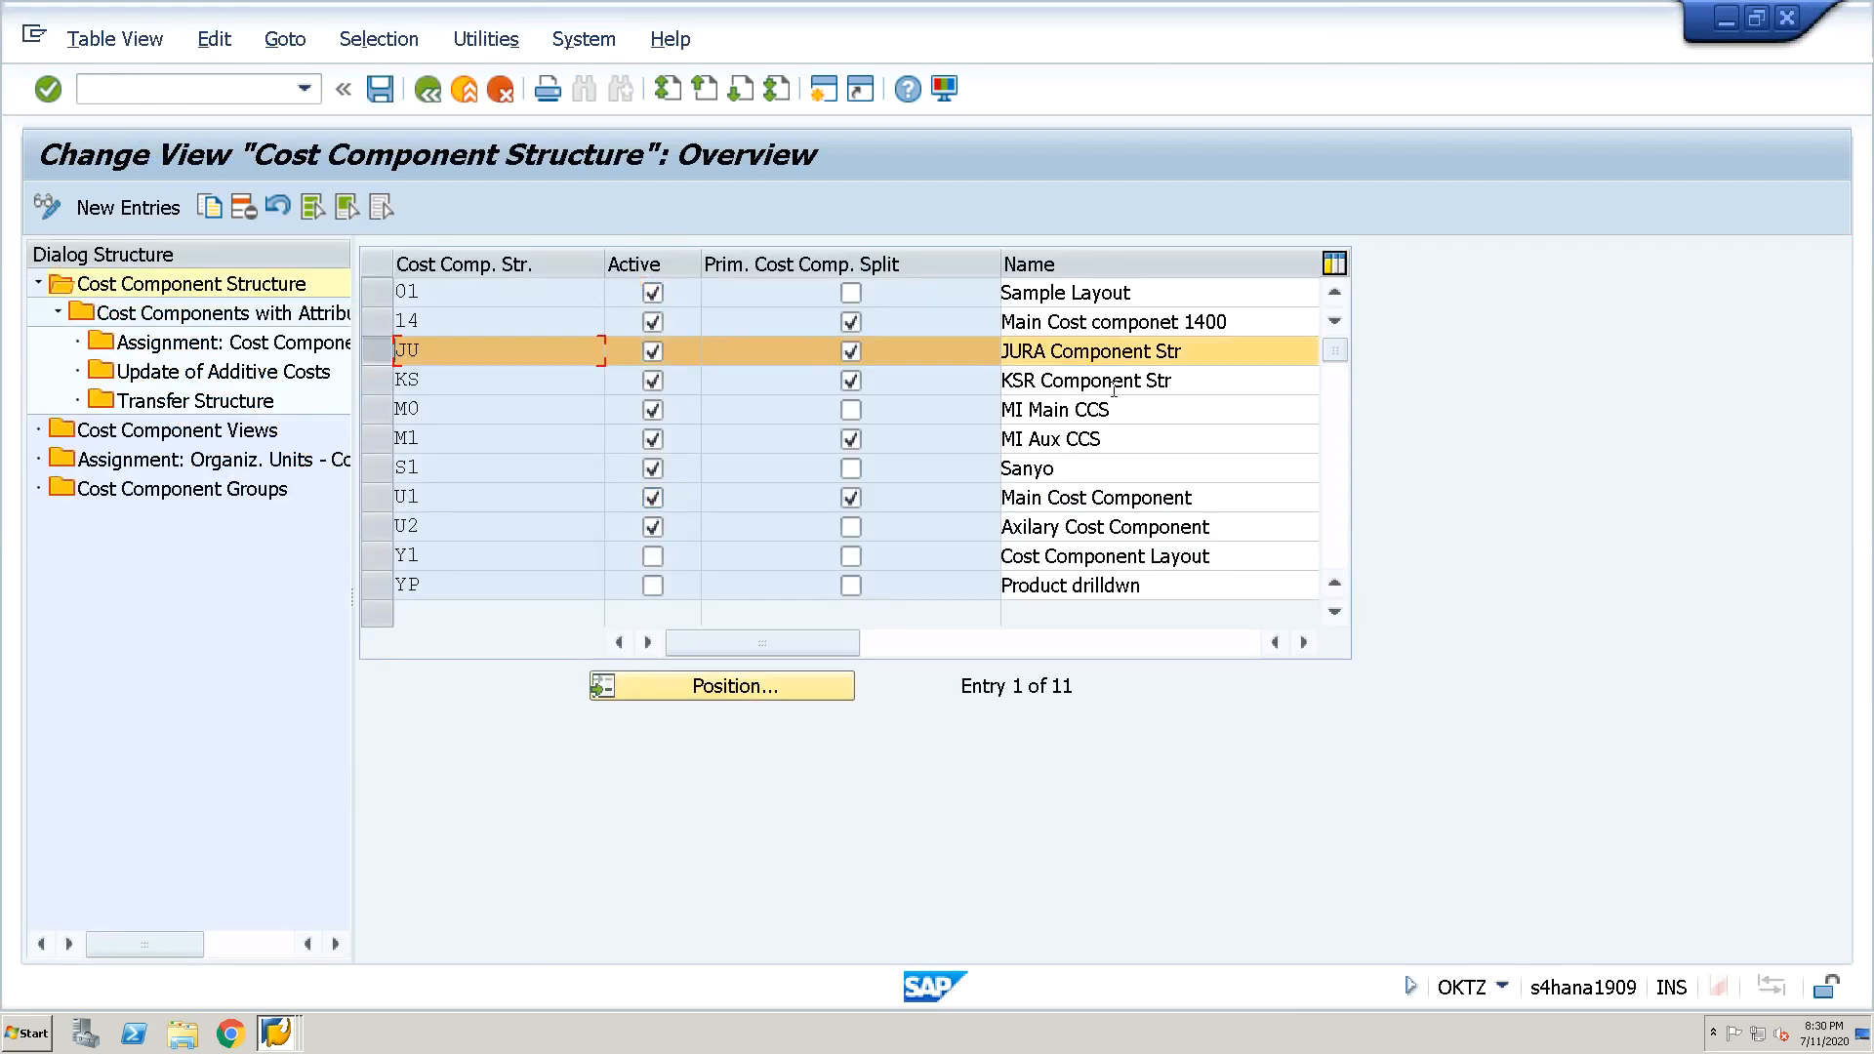
{"action": "left_click_drag", "start_coordinate": [1197, 351], "coordinate": [992, 359]}
{"action": "left_click", "coordinate": [989, 359]}
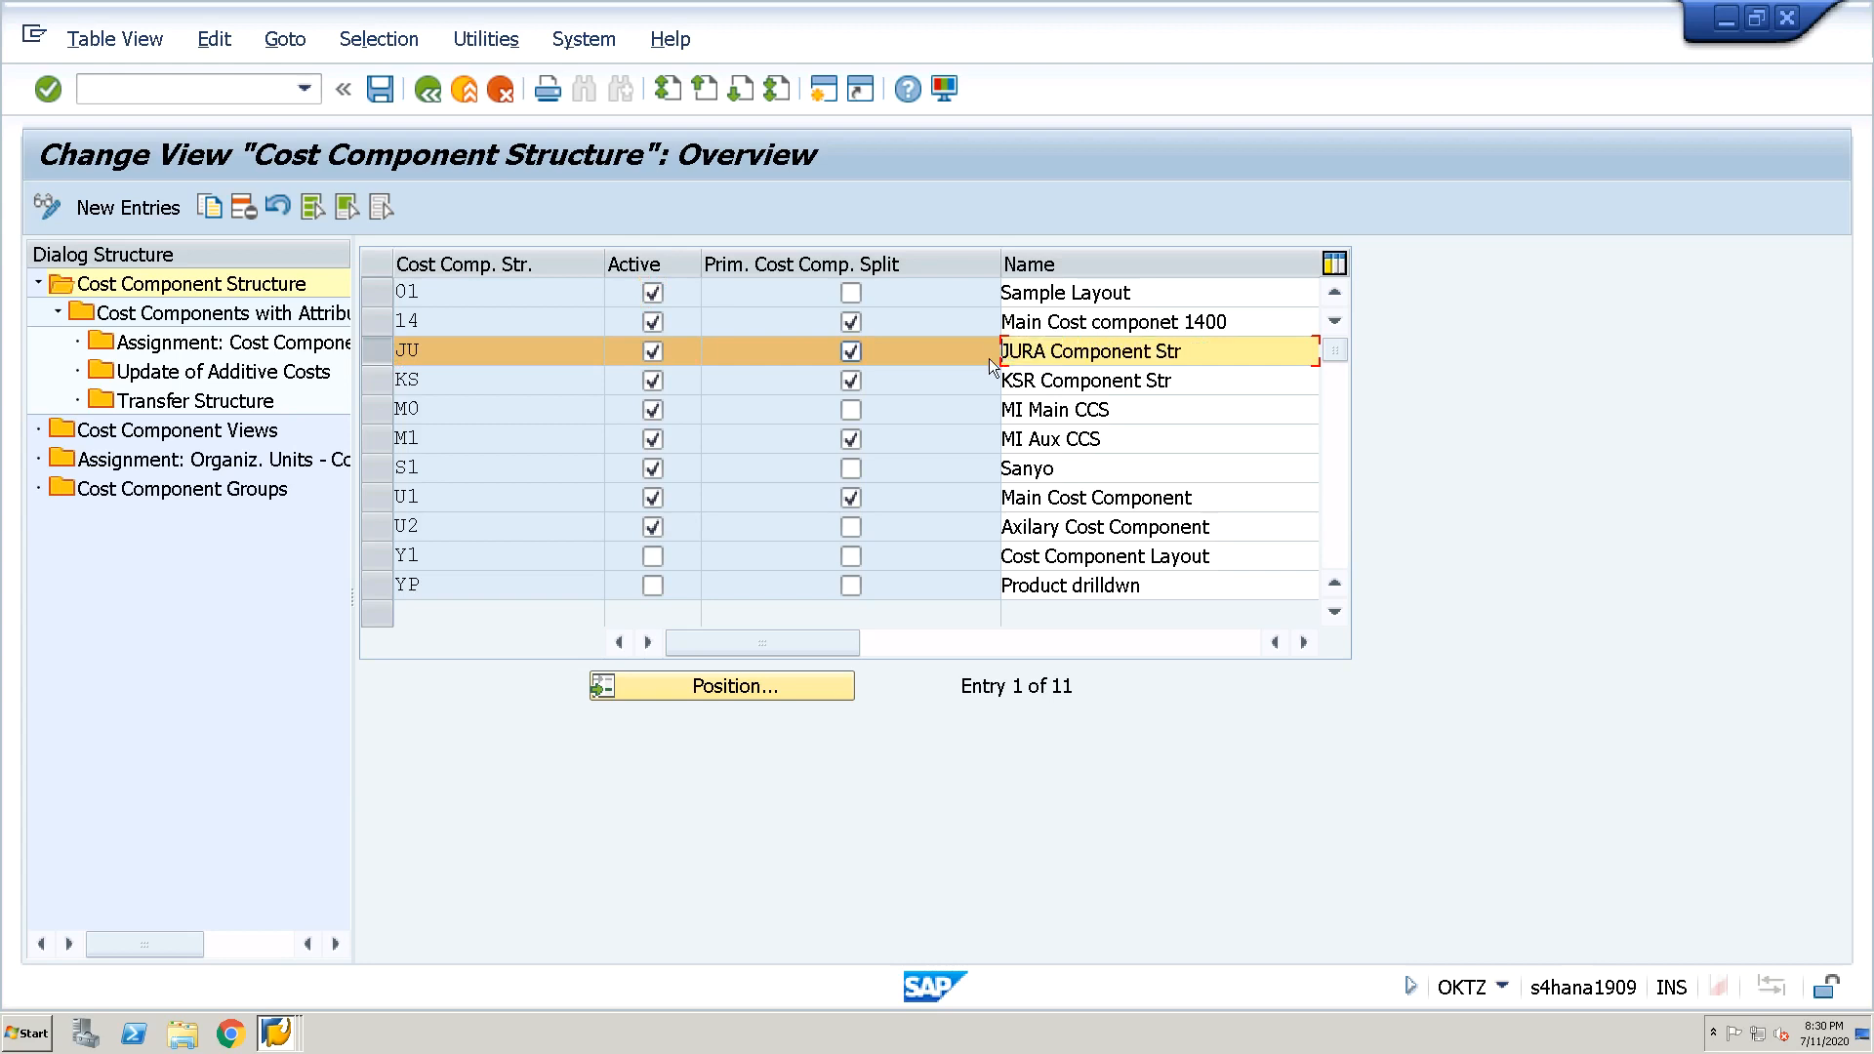
{"action": "left_click", "coordinate": [1198, 355]}
{"action": "double_click", "coordinate": [263, 312]}
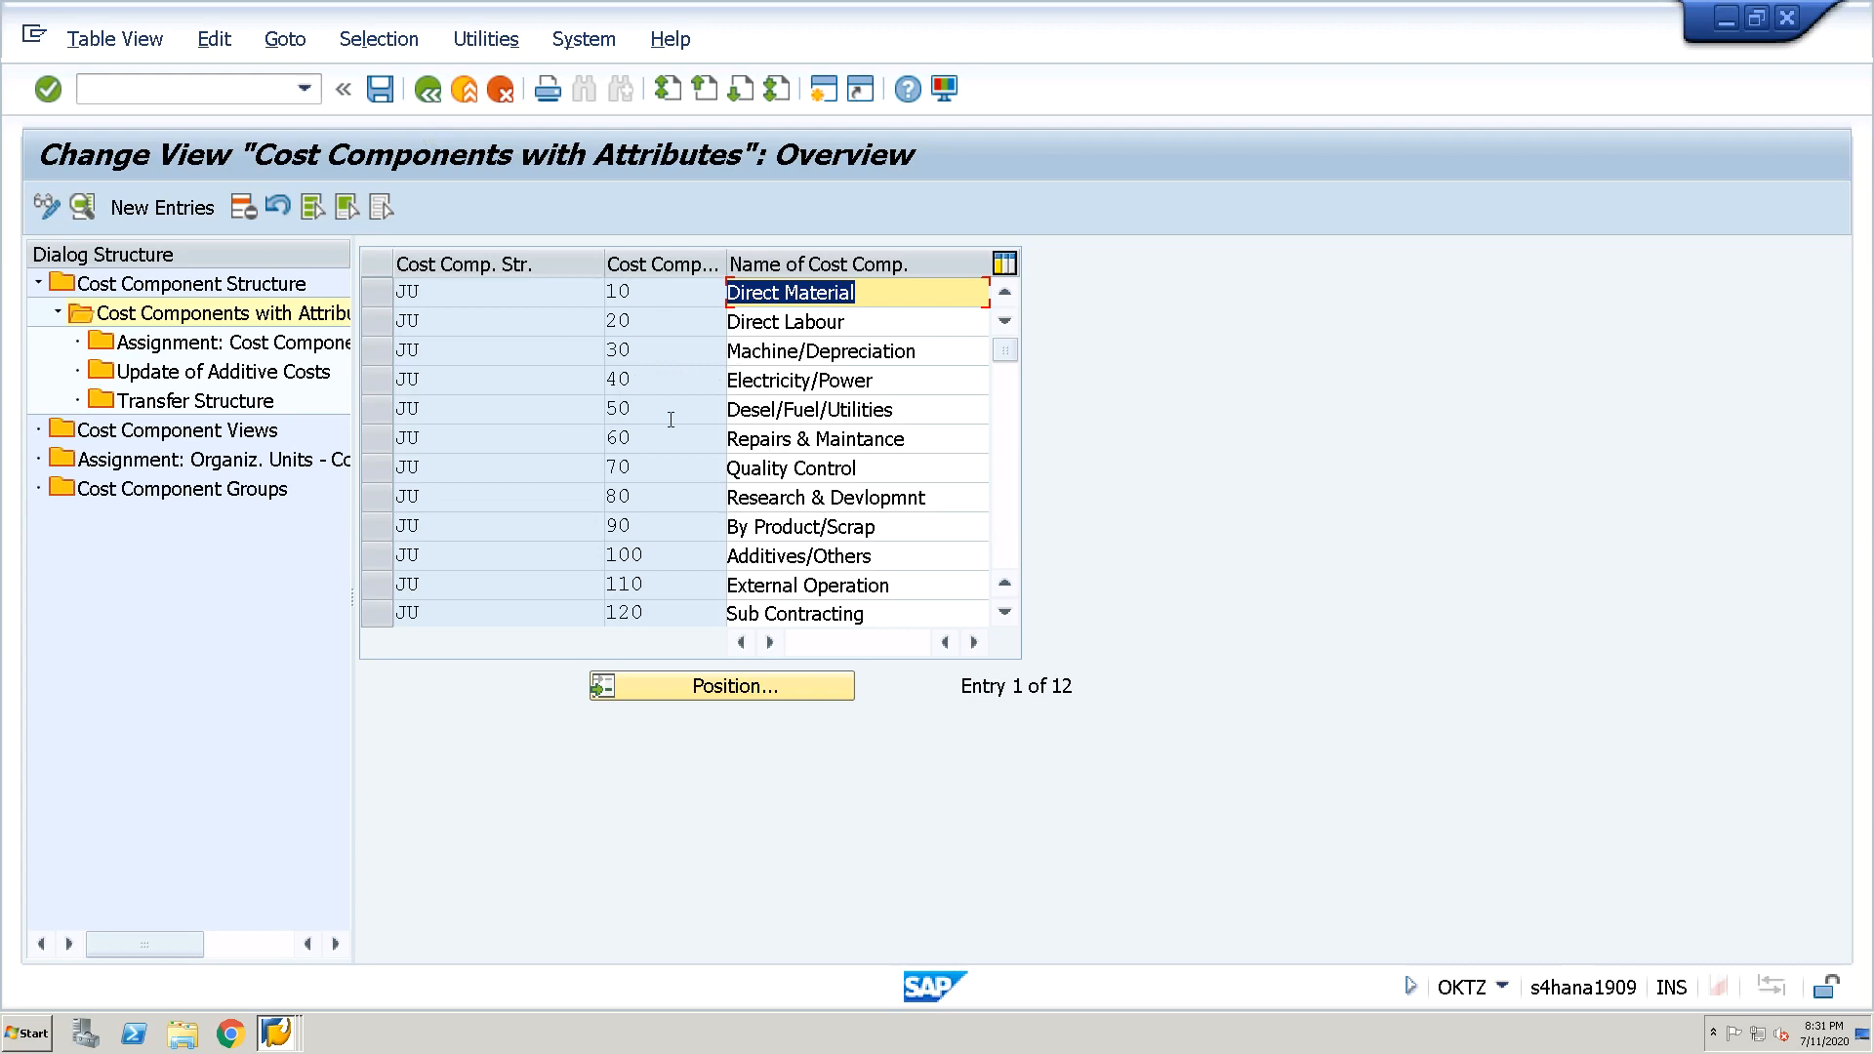
Leave the cost component maintenance and open the SAP Customizing Implementation Guide through transaction SPRO
{"action": "left_click", "coordinate": [427, 90]}
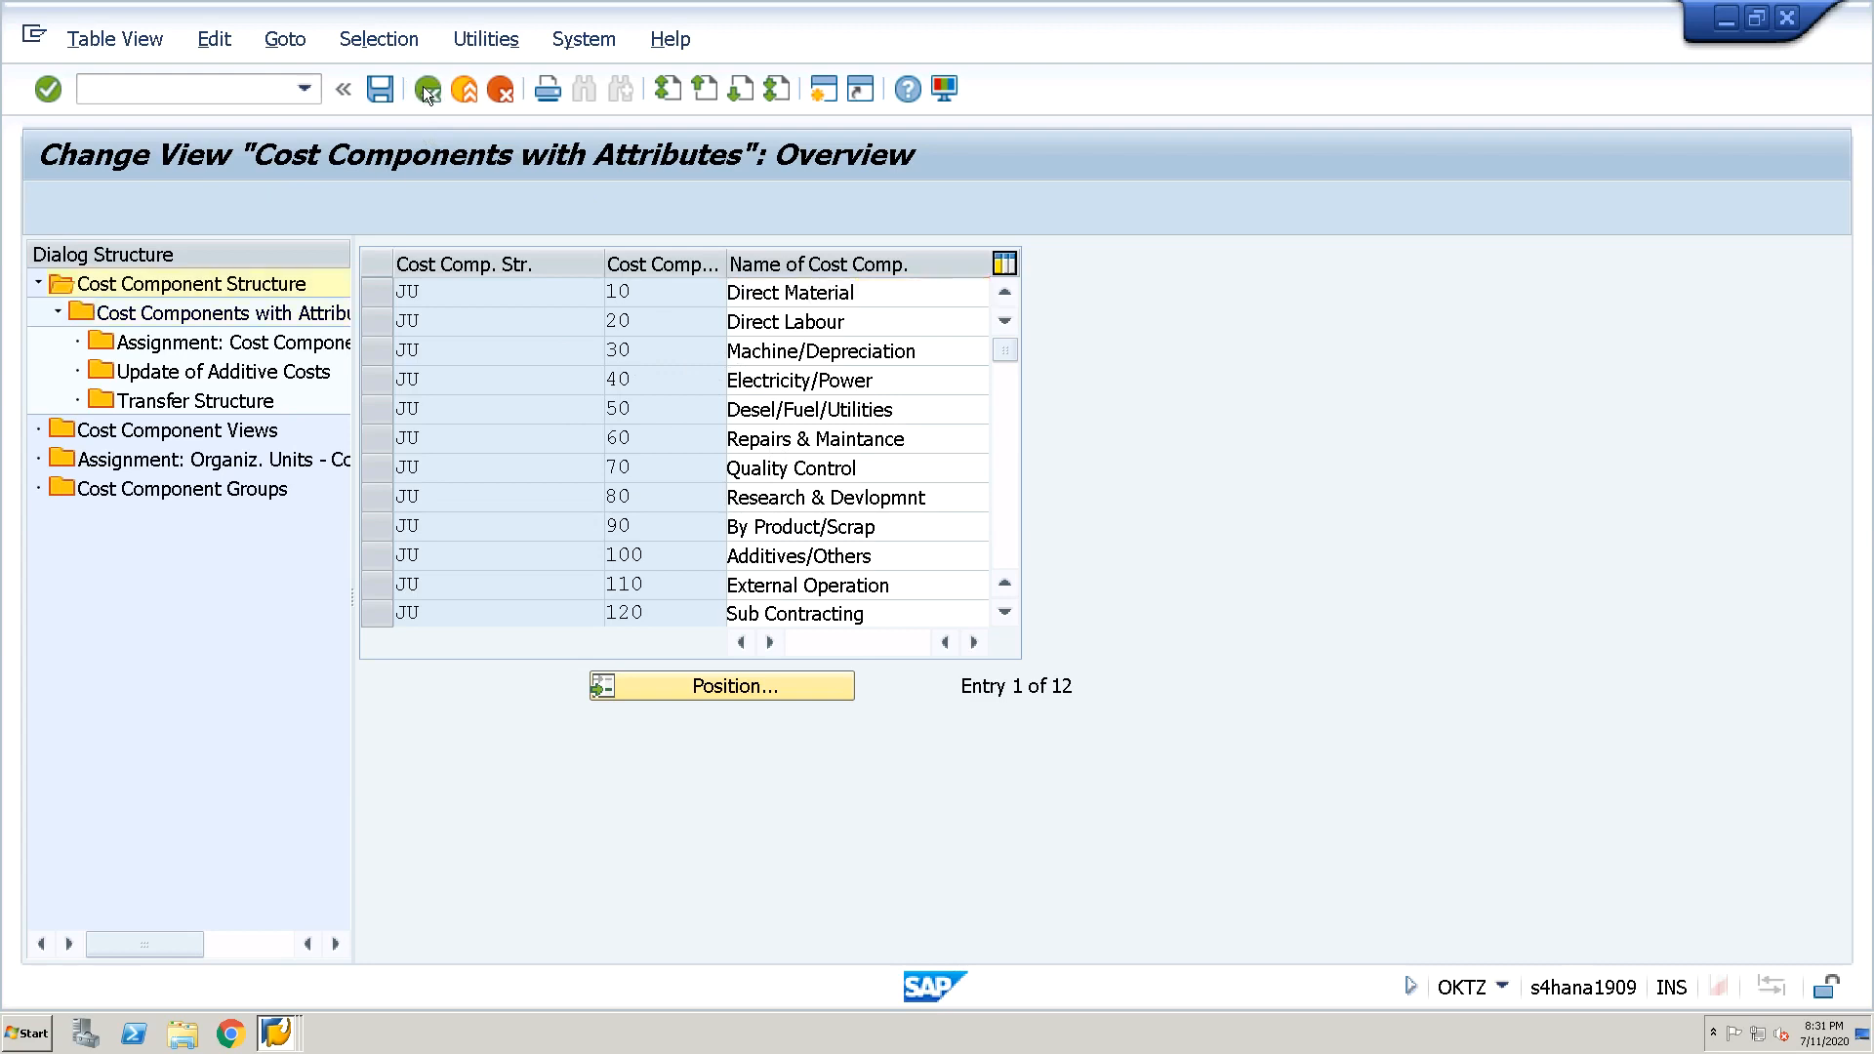
{"action": "left_click", "coordinate": [426, 90]}
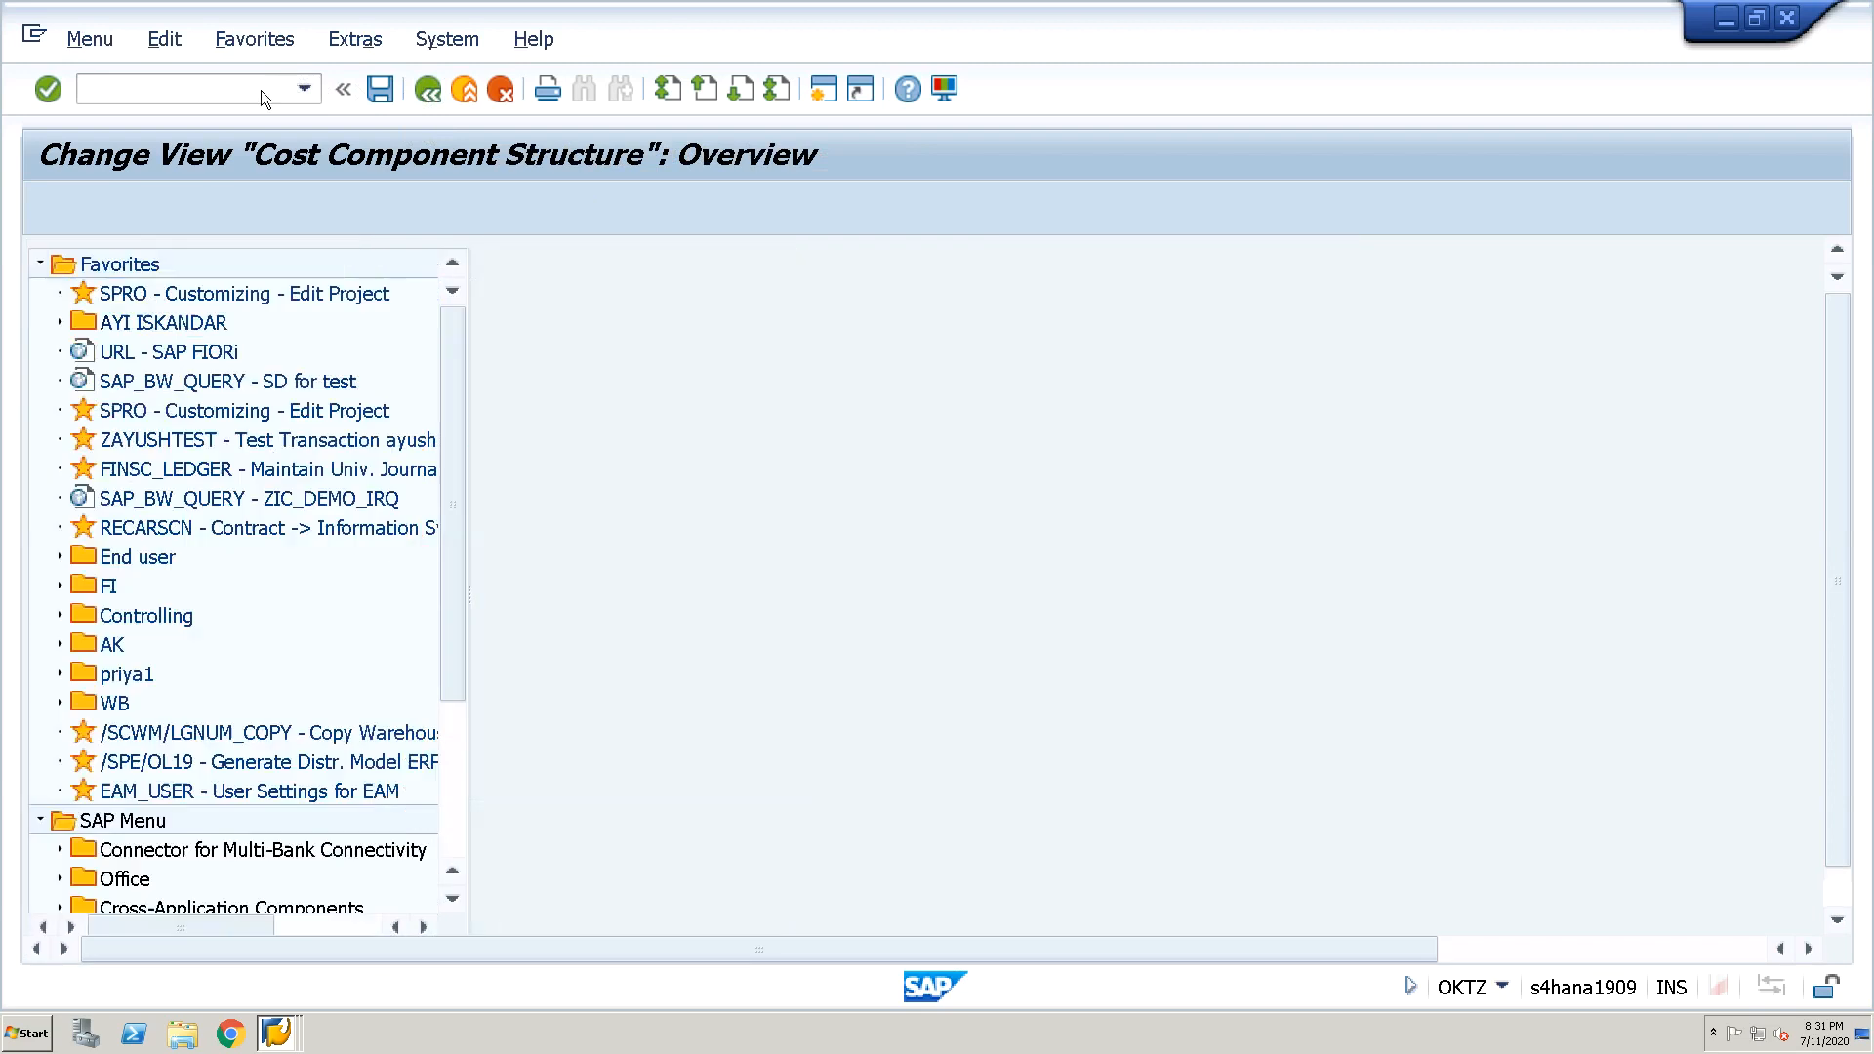
{"action": "type", "text": "/NSPRO"}
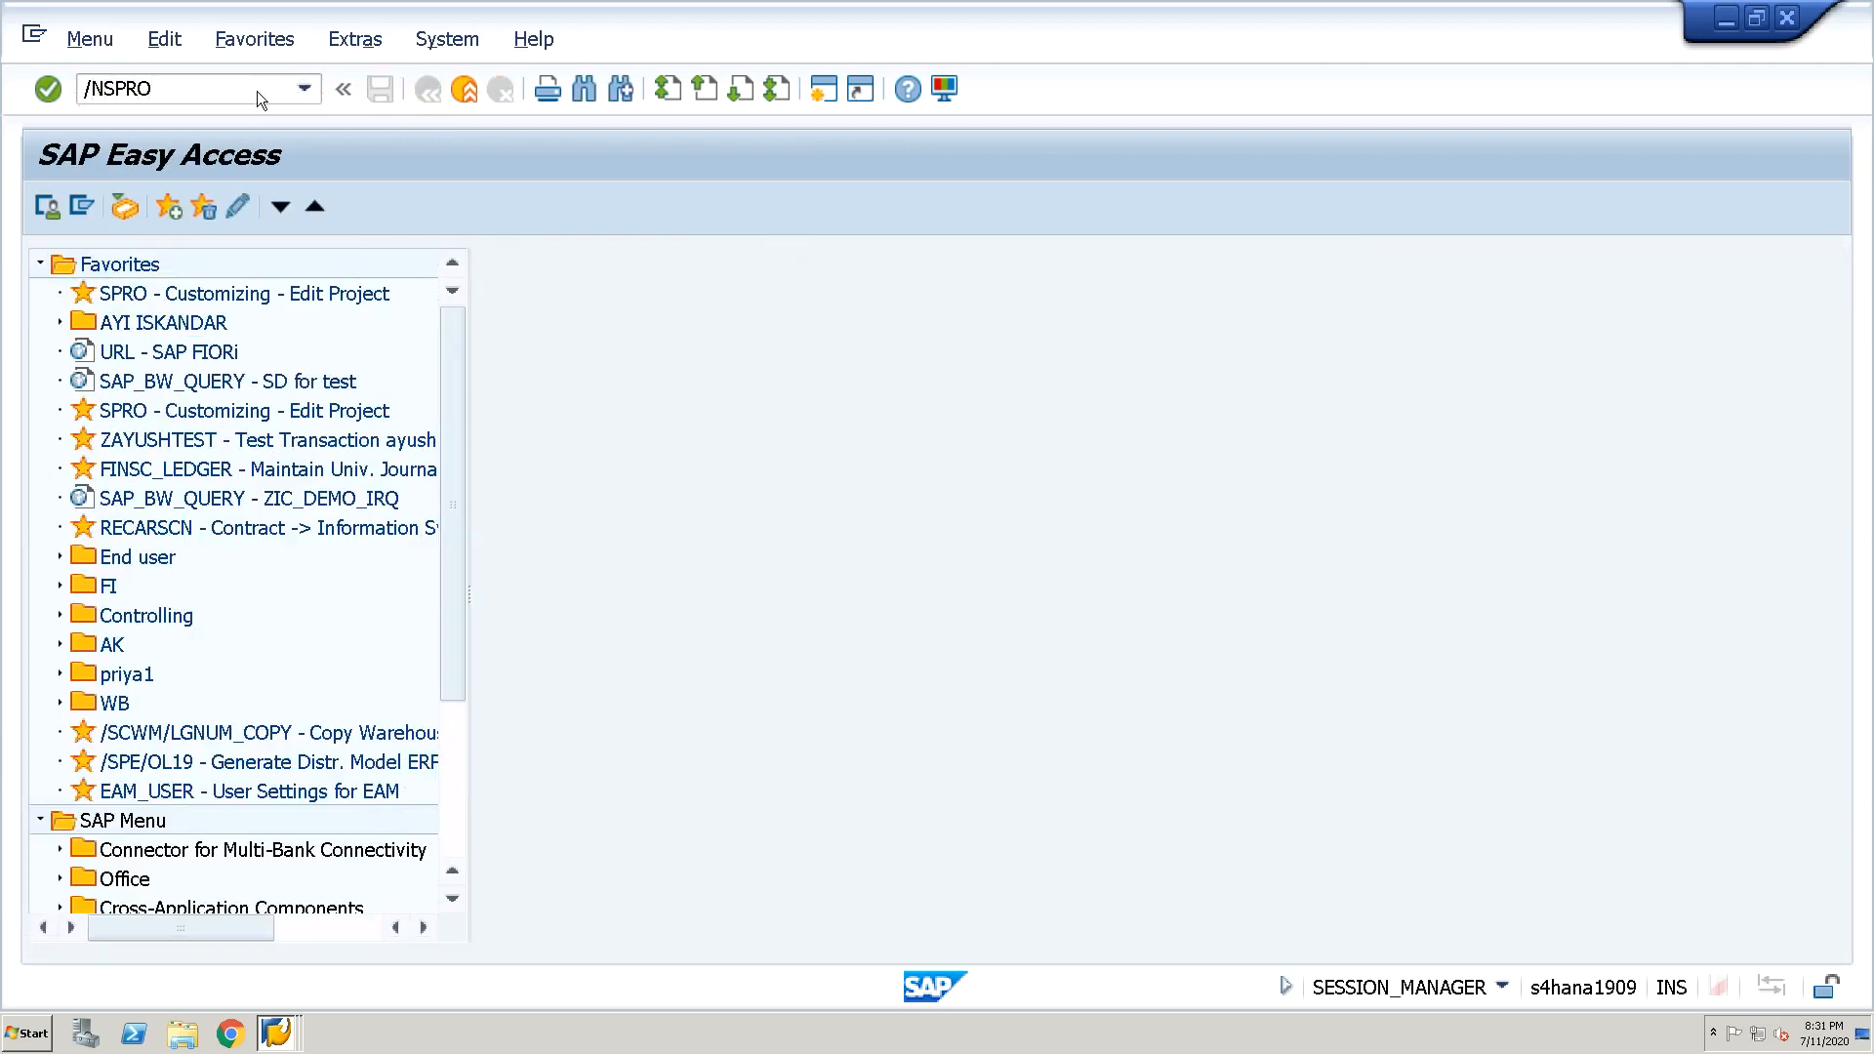
{"action": "key", "text": "Return"}
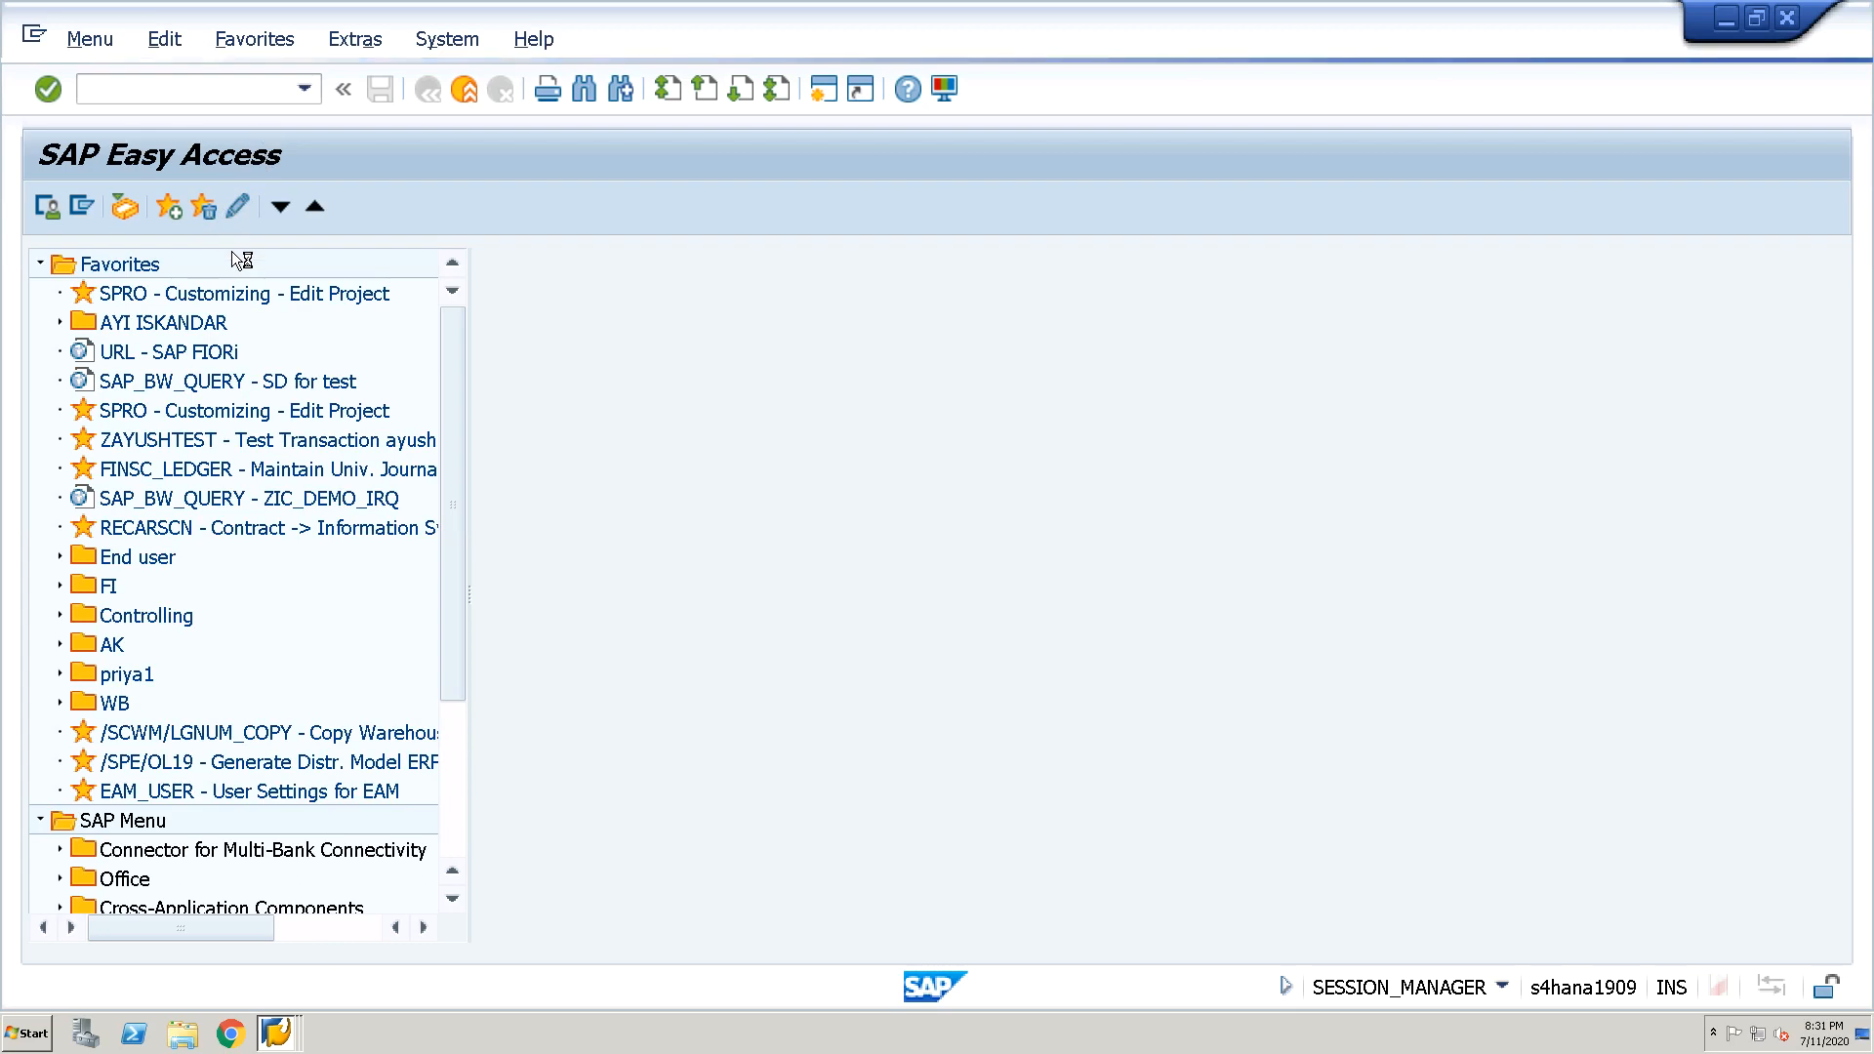
{"action": "left_click", "coordinate": [161, 208]}
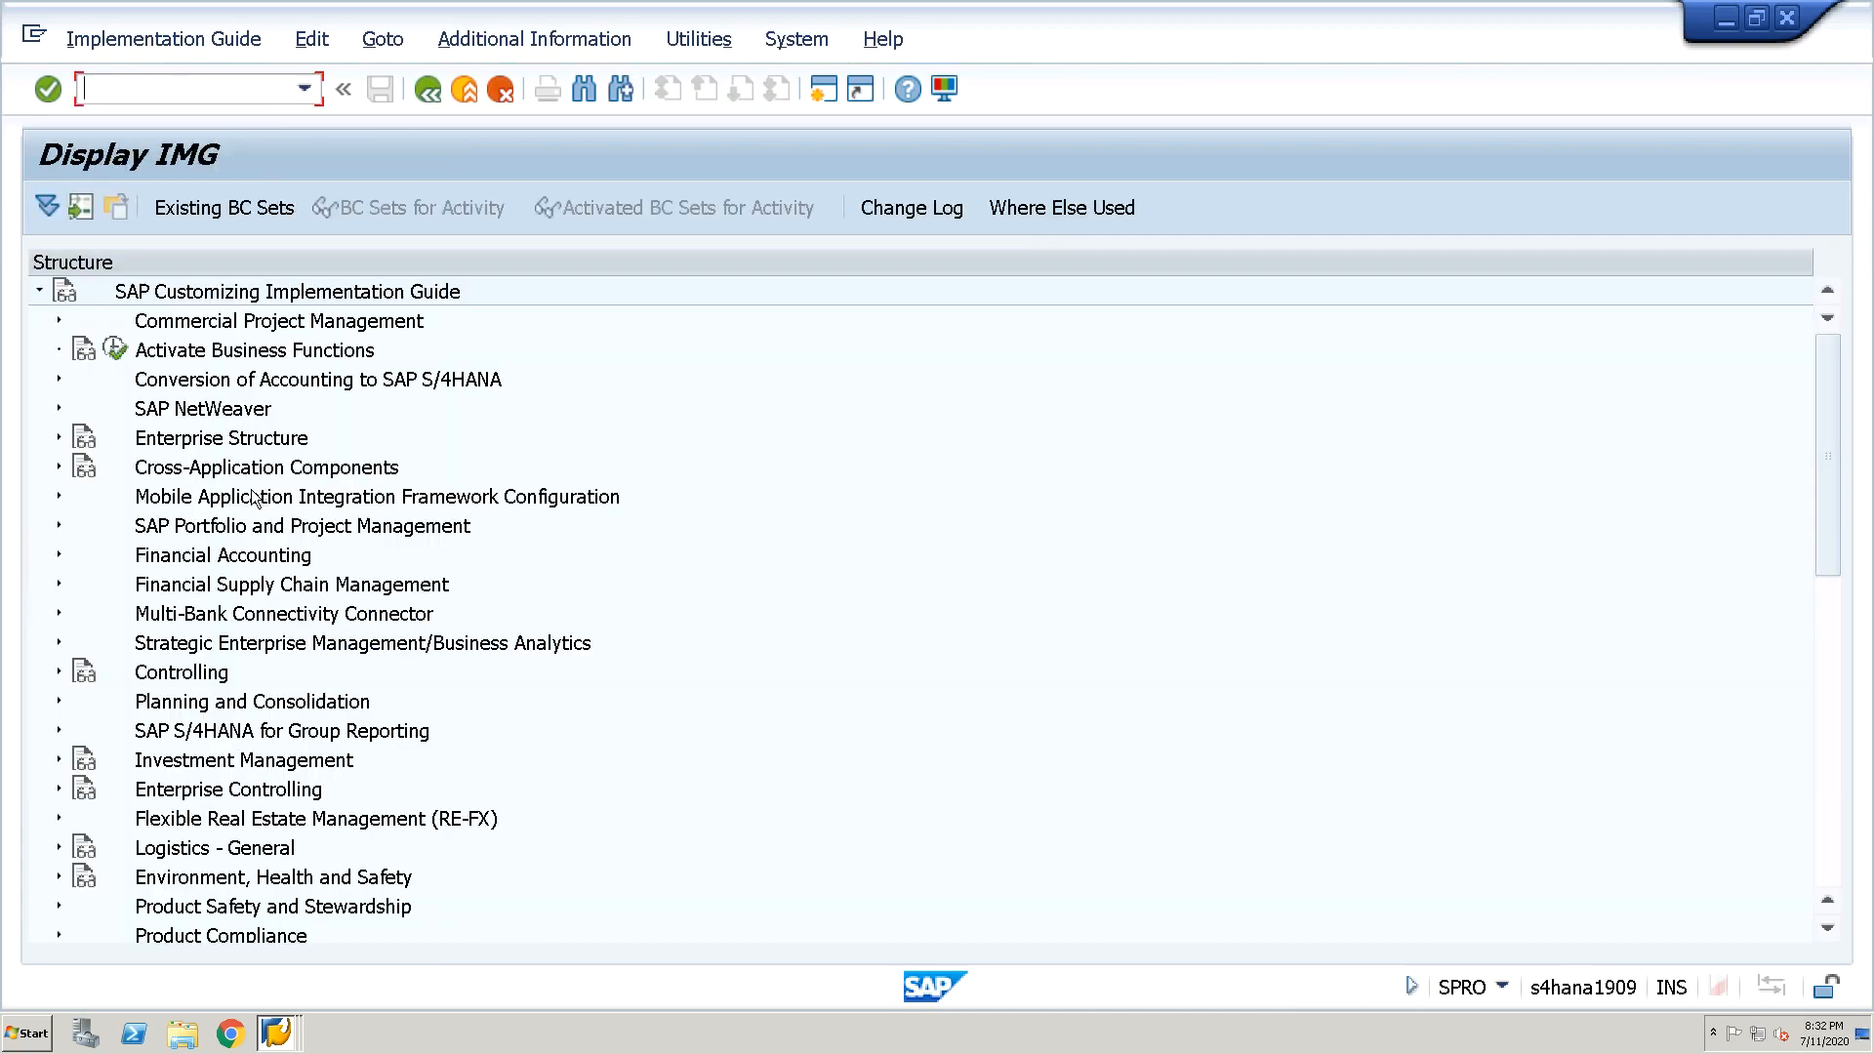
Expand the Controlling node in the implementation guide
{"action": "left_click", "coordinate": [252, 493]}
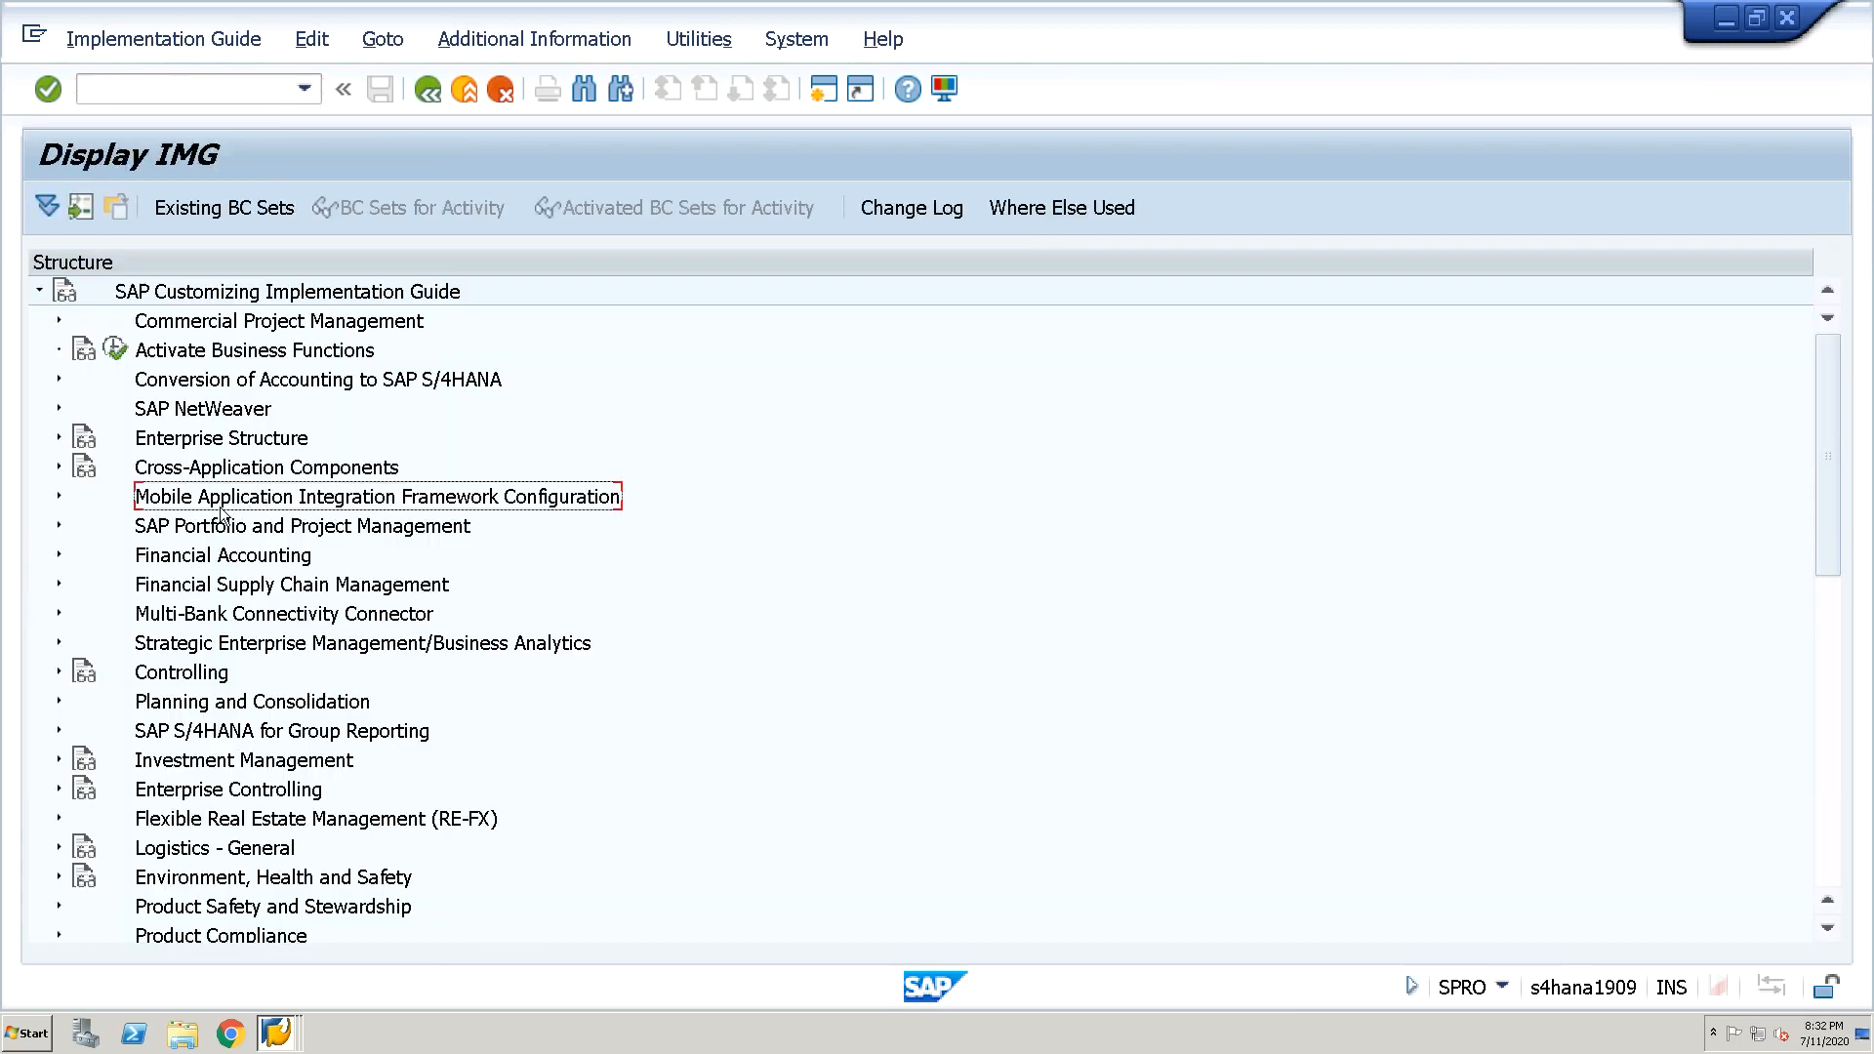
{"action": "key", "text": "Down"}
{"action": "key", "text": "Down"}
{"action": "key", "text": "Down"}
{"action": "key", "text": "Down"}
{"action": "key", "text": "Down"}
{"action": "key", "text": "Down"}
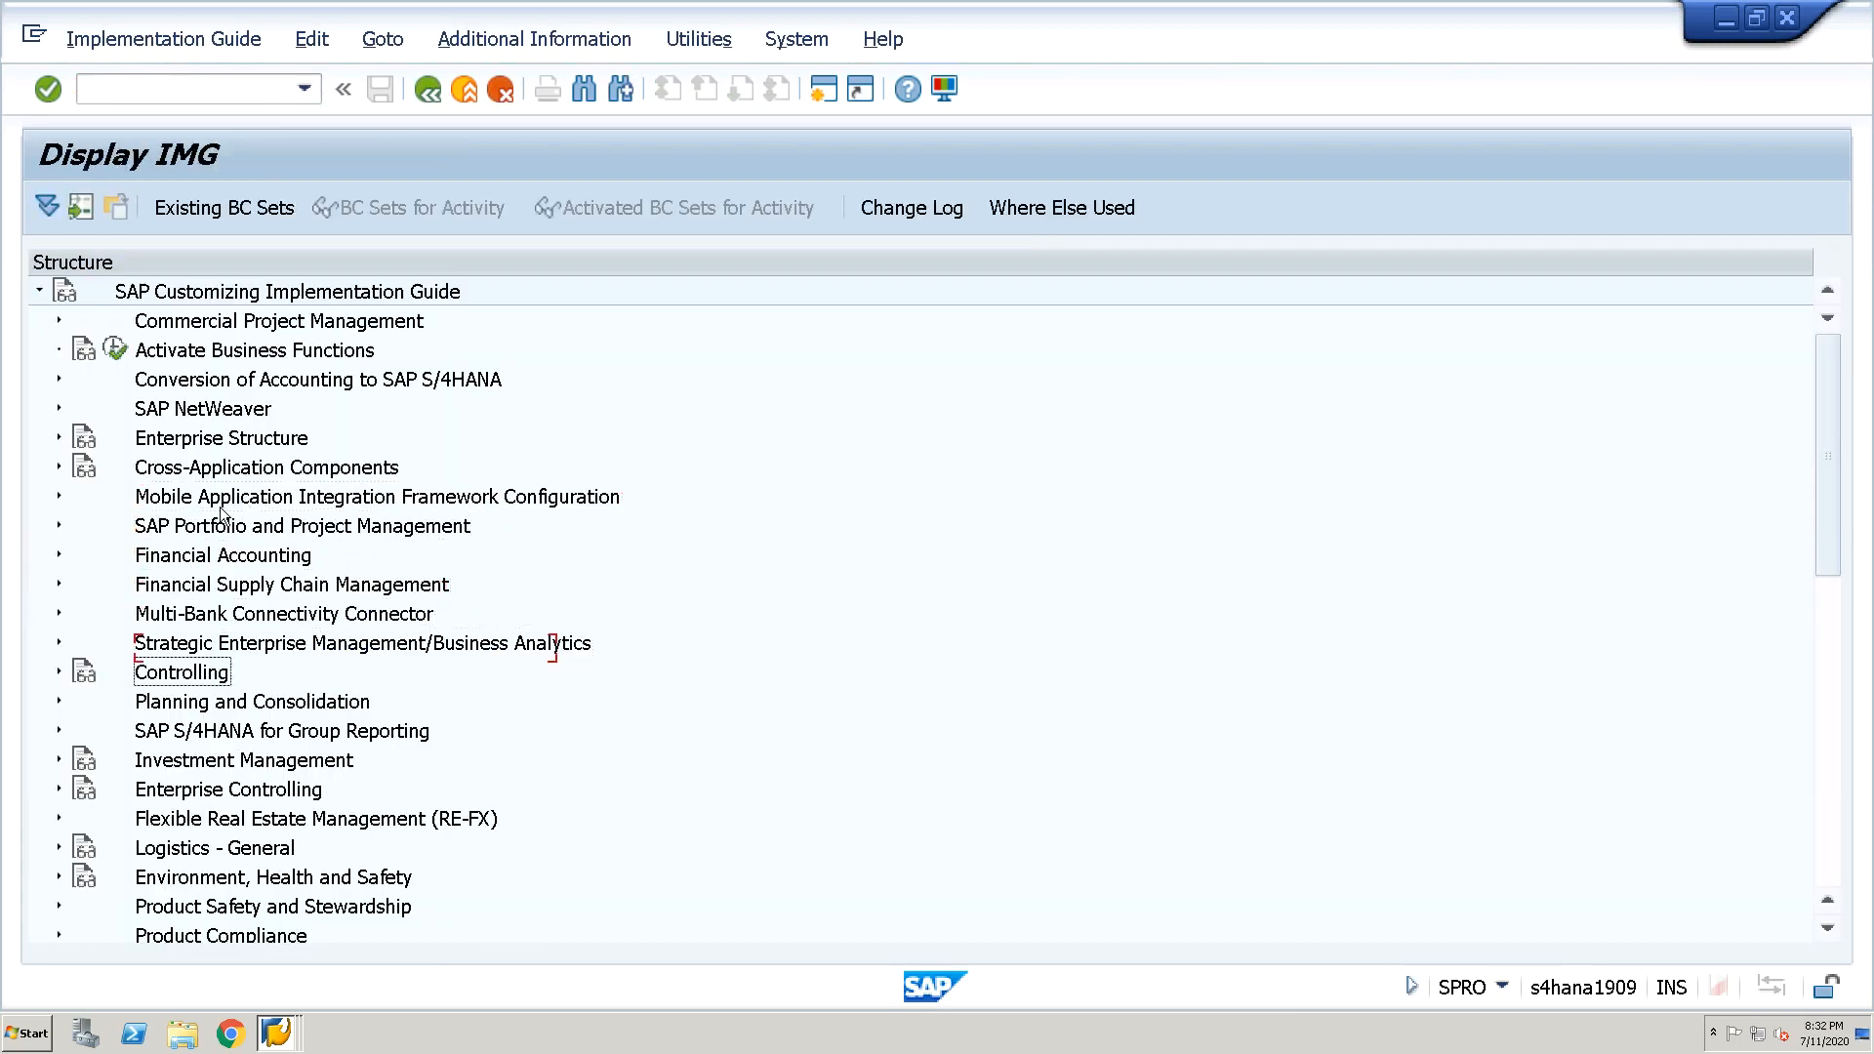
{"action": "key", "text": "Right"}
Expand General Controlling under the Controlling node
{"action": "key", "text": "Down"}
{"action": "key", "text": "Down"}
{"action": "key", "text": "Down"}
{"action": "key", "text": "Down"}
{"action": "key", "text": "Down"}
{"action": "key", "text": "Down"}
{"action": "key", "text": "Up"}
{"action": "key", "text": "Up"}
{"action": "key", "text": "Up"}
{"action": "key", "text": "Up"}
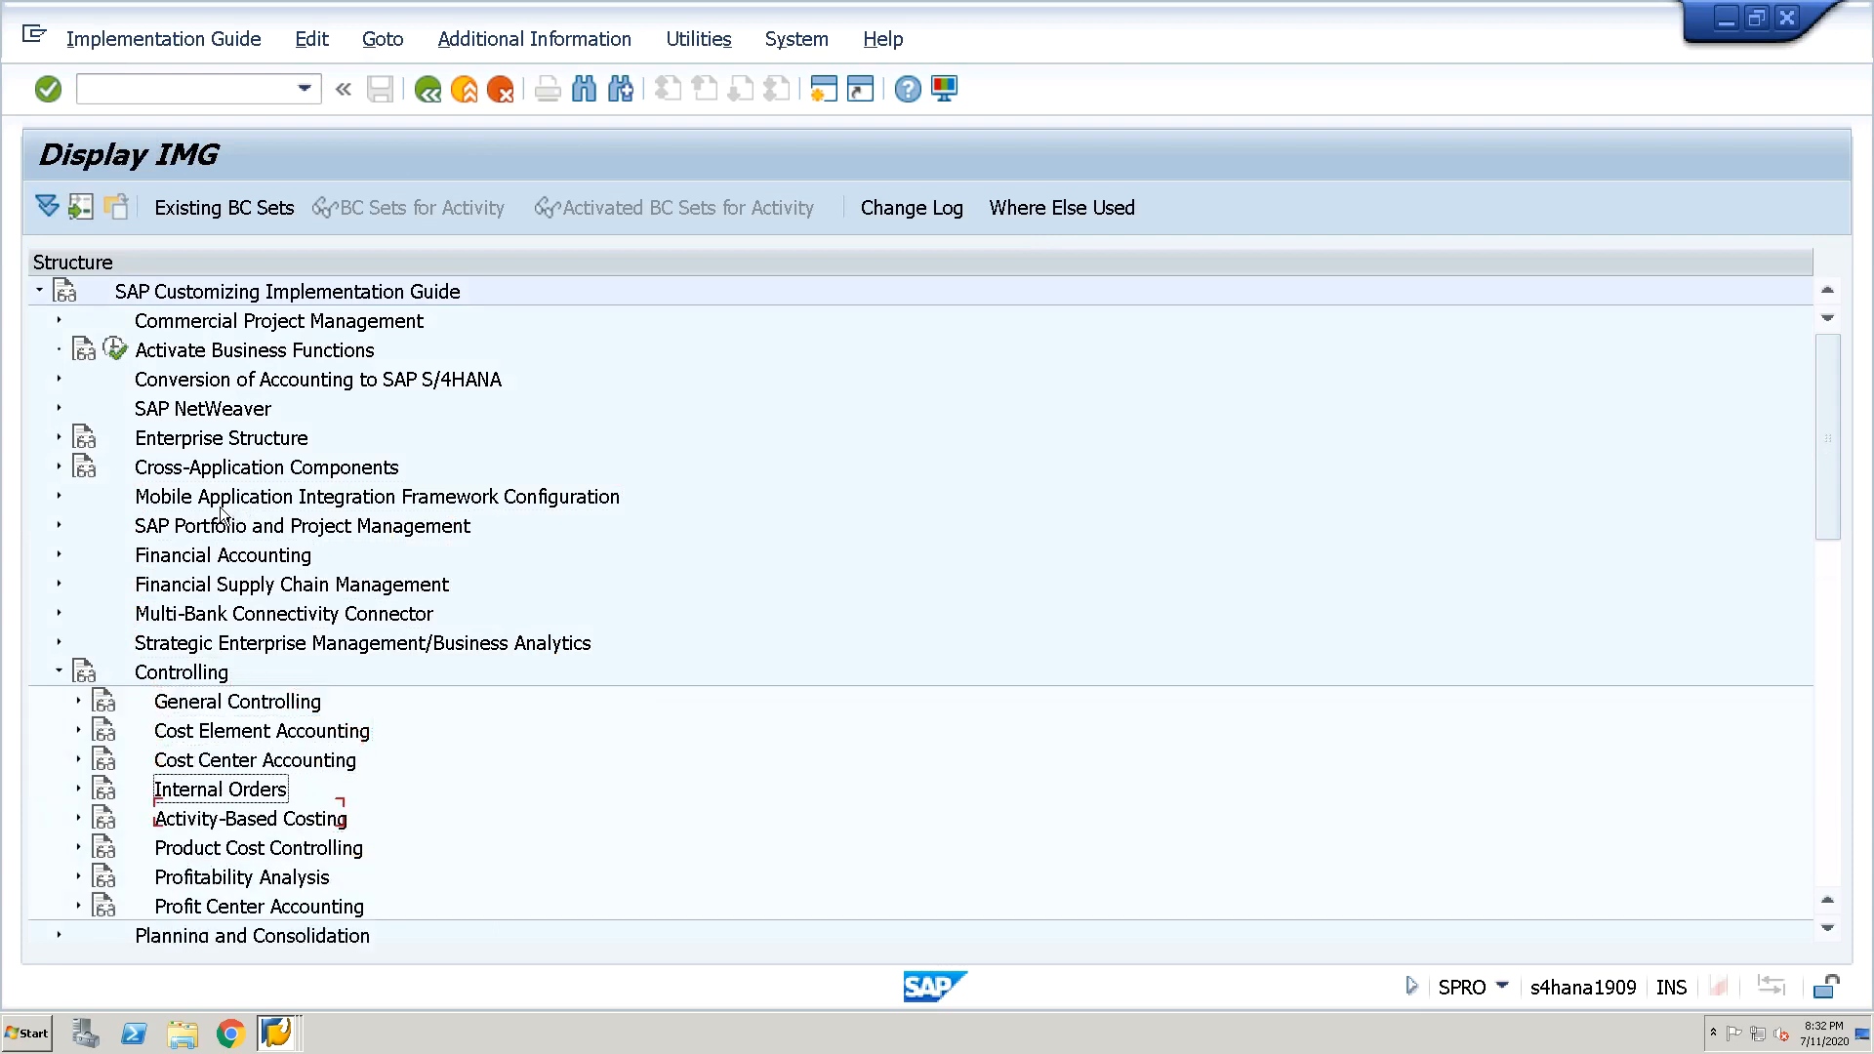
{"action": "key", "text": "Up"}
{"action": "key", "text": "Right"}
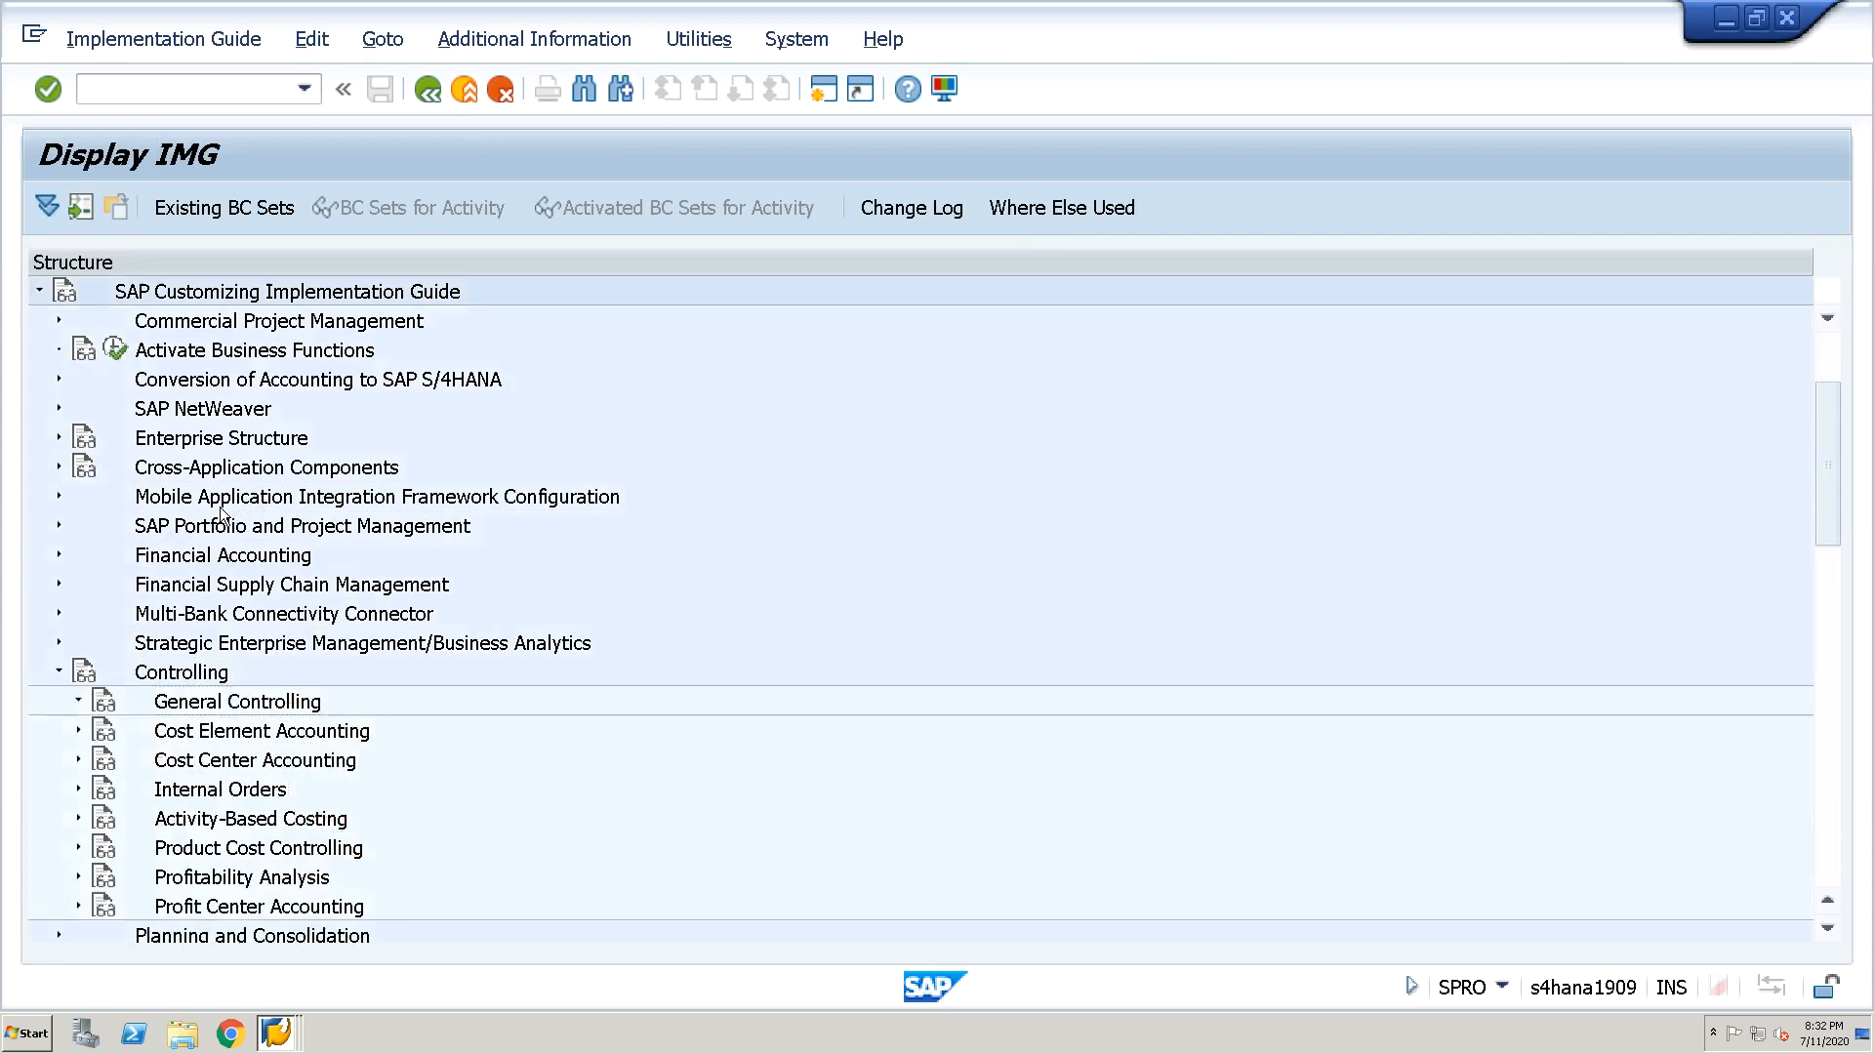
Expand Organization under General Controlling and run the Maintain Versions activity
{"action": "key", "text": "Down"}
{"action": "key", "text": "Up"}
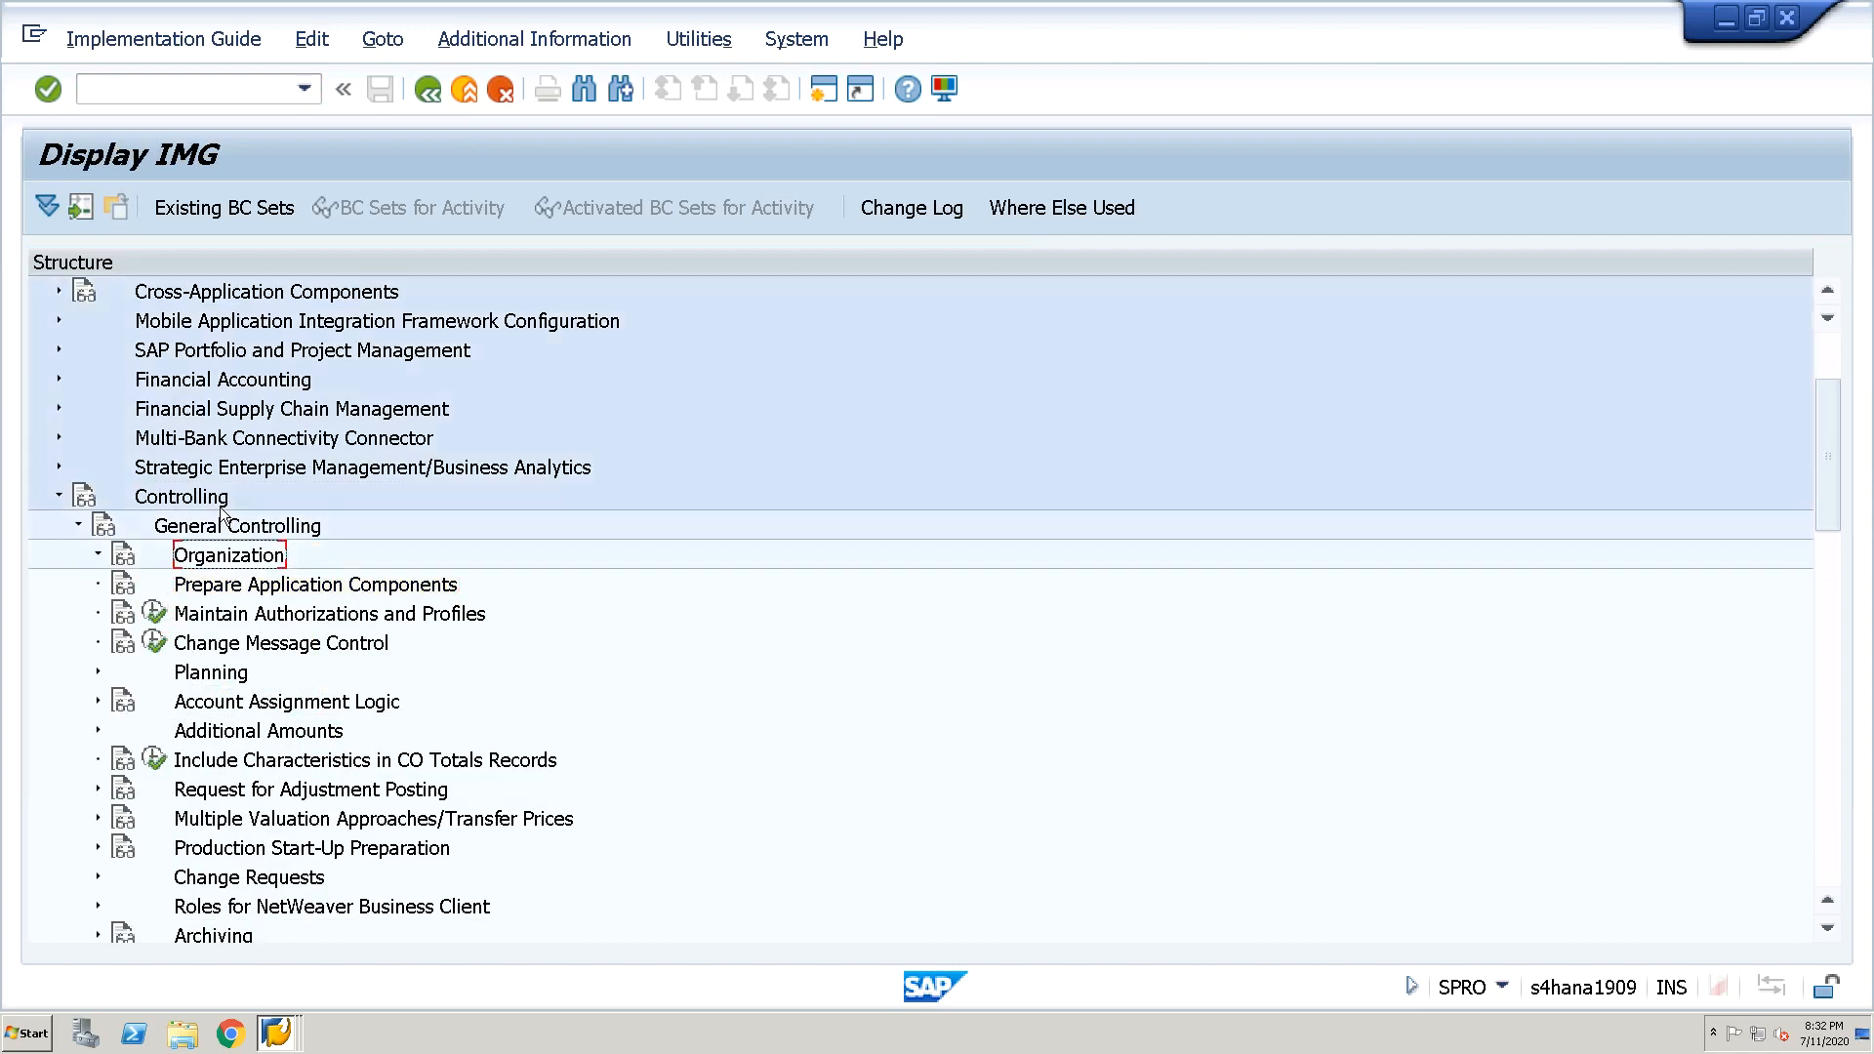
{"action": "key", "text": "Right"}
{"action": "key", "text": "Down"}
{"action": "key", "text": "Down"}
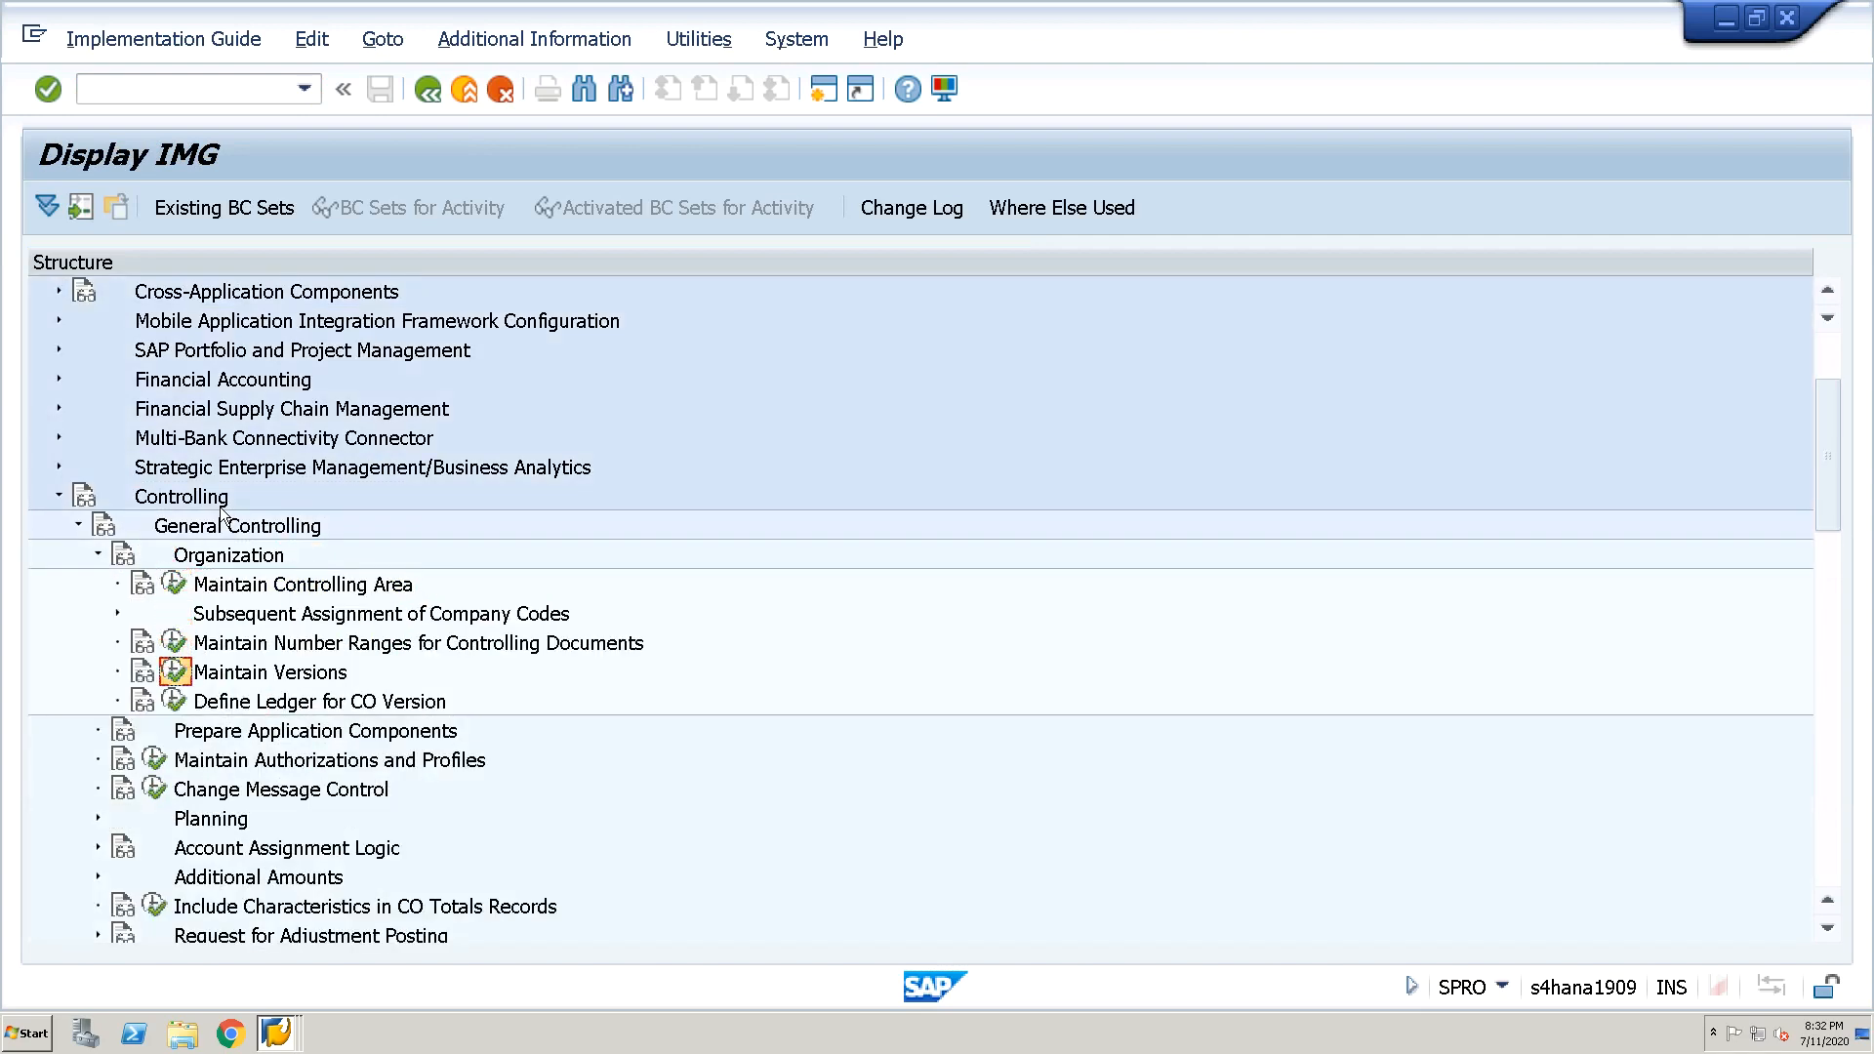
{"action": "key", "text": "Return"}
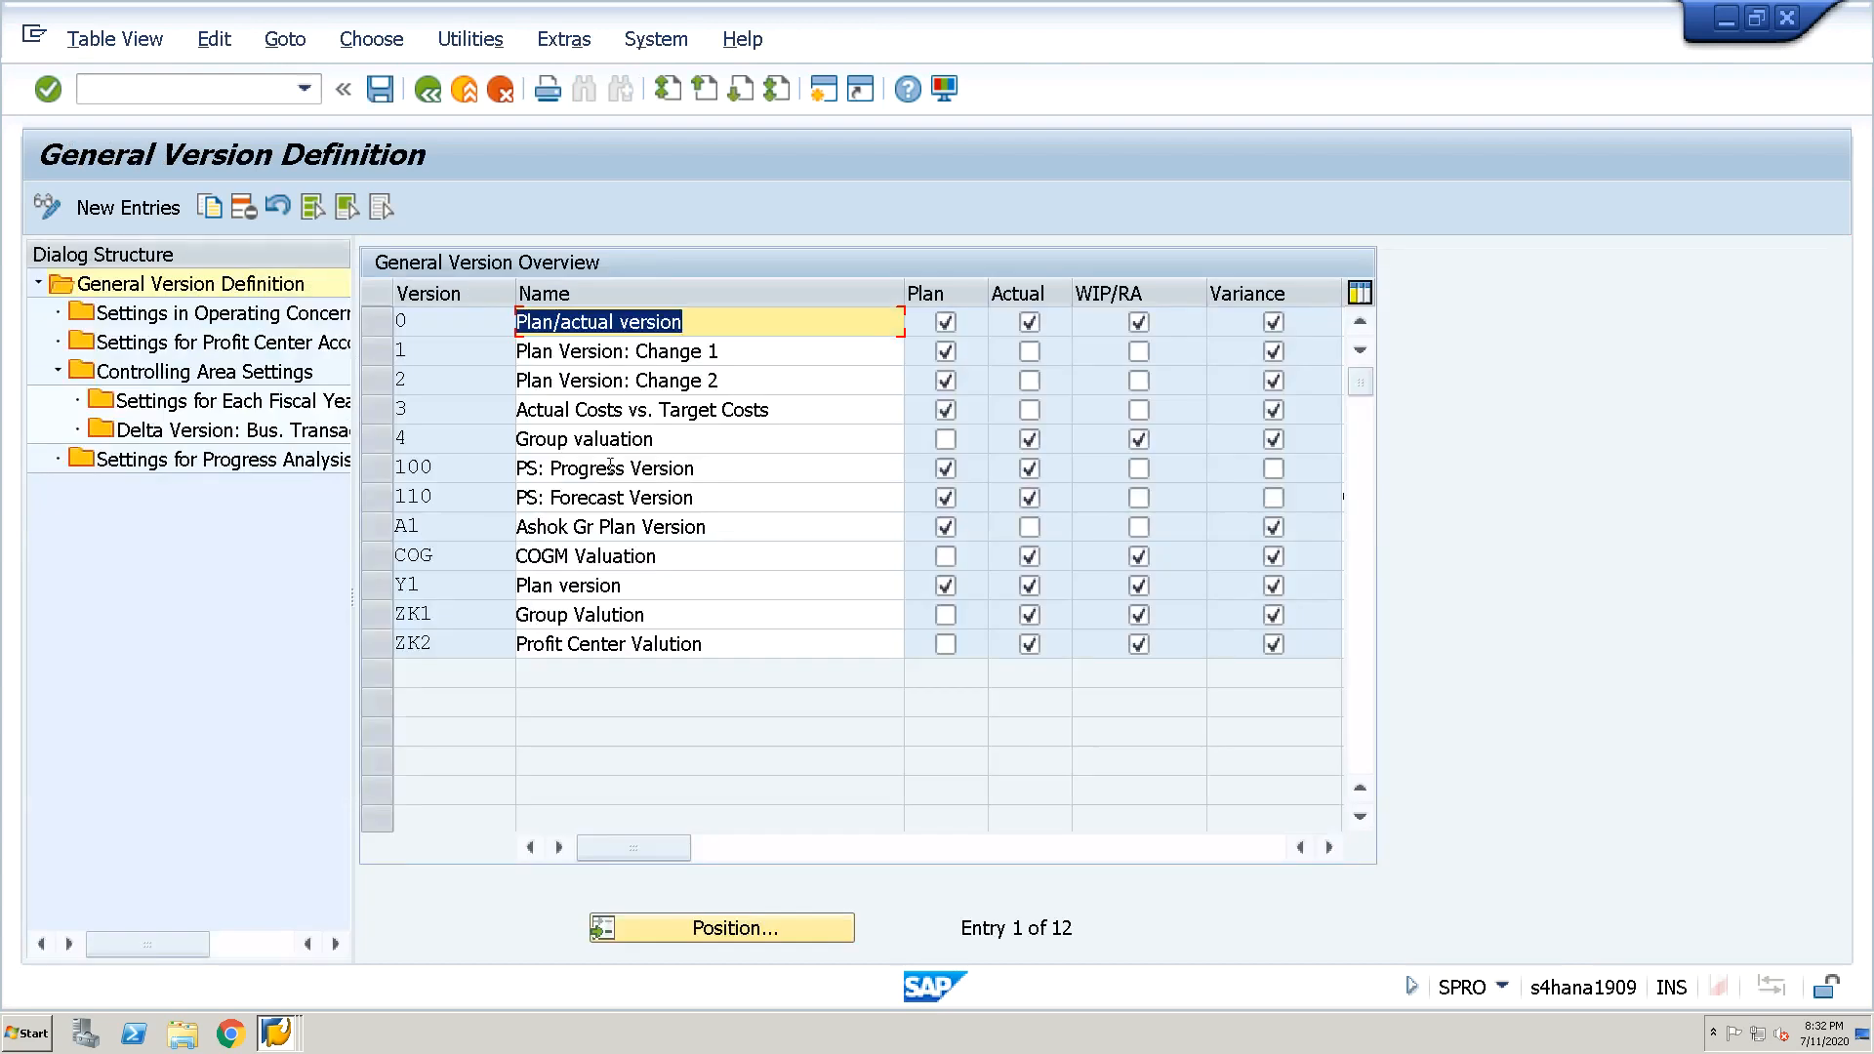
Select versions 0, ZK1 and ZK2 and open their Controlling Area Settings
{"action": "left_click", "coordinate": [379, 322]}
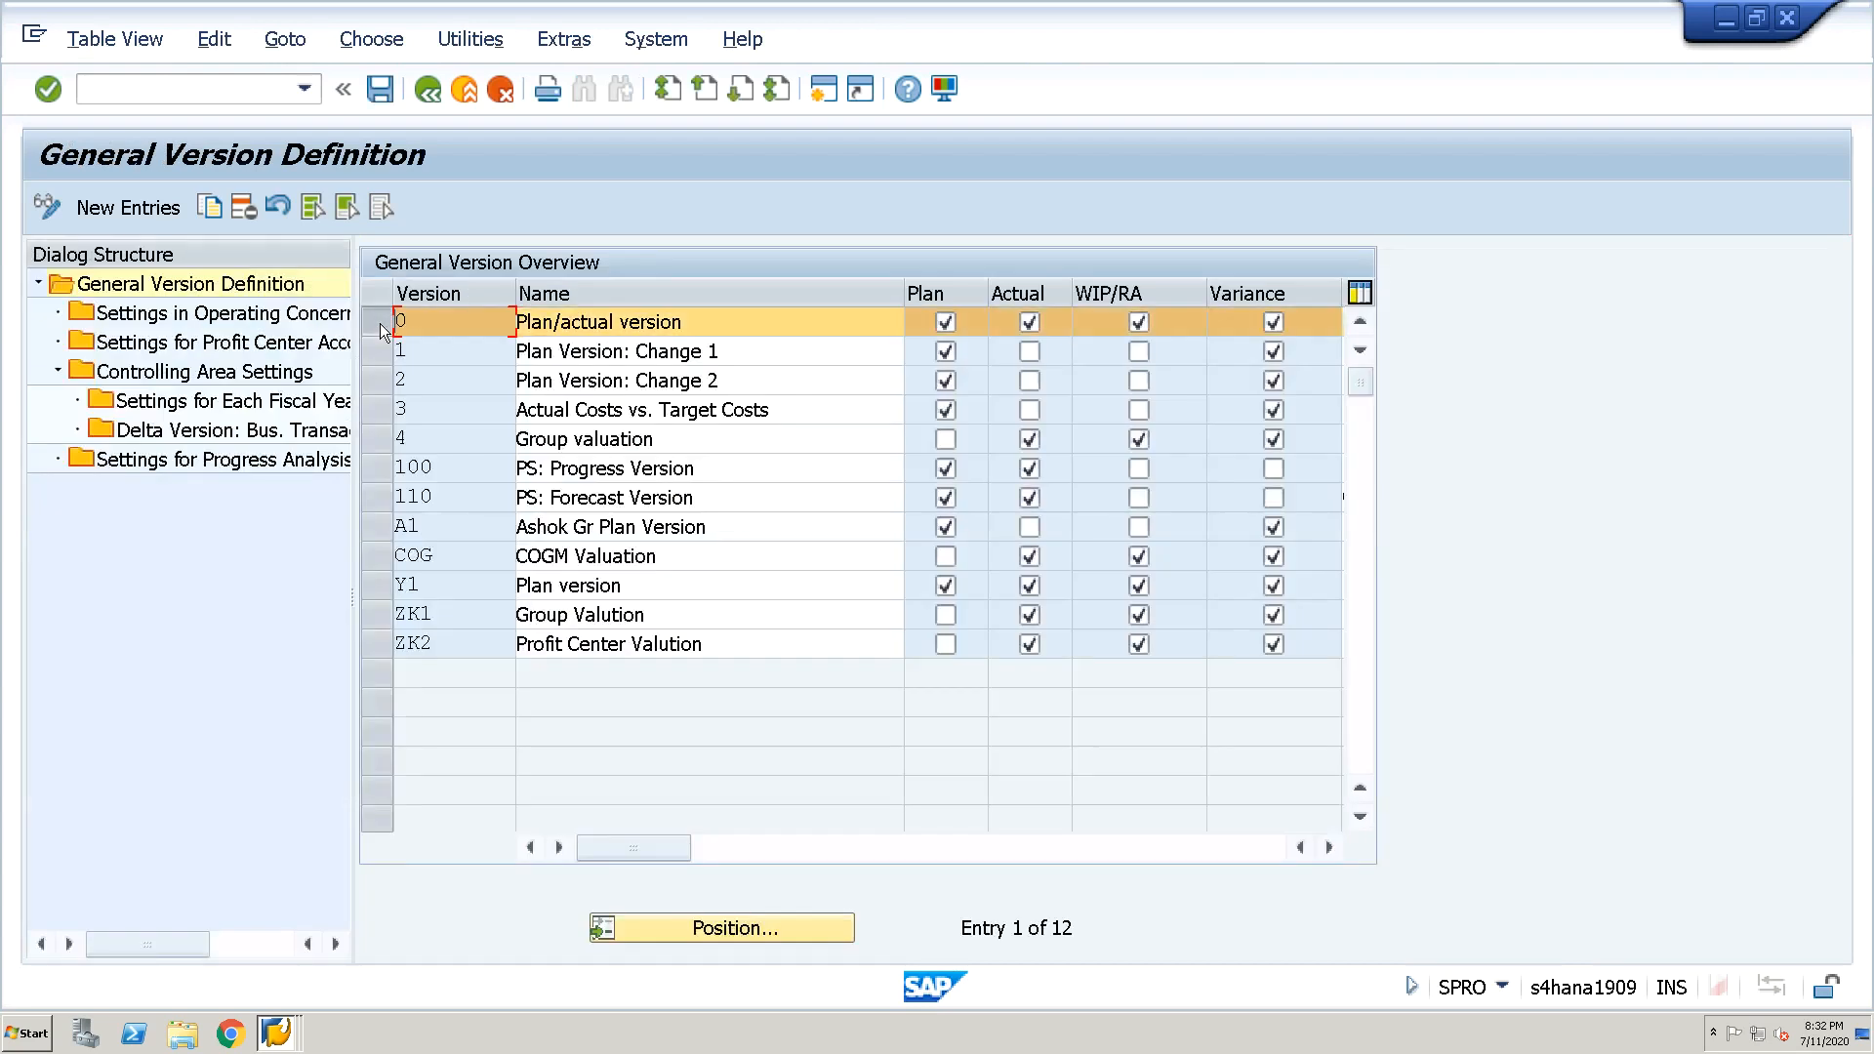
{"action": "left_click", "coordinate": [380, 613]}
{"action": "left_click", "coordinate": [380, 641]}
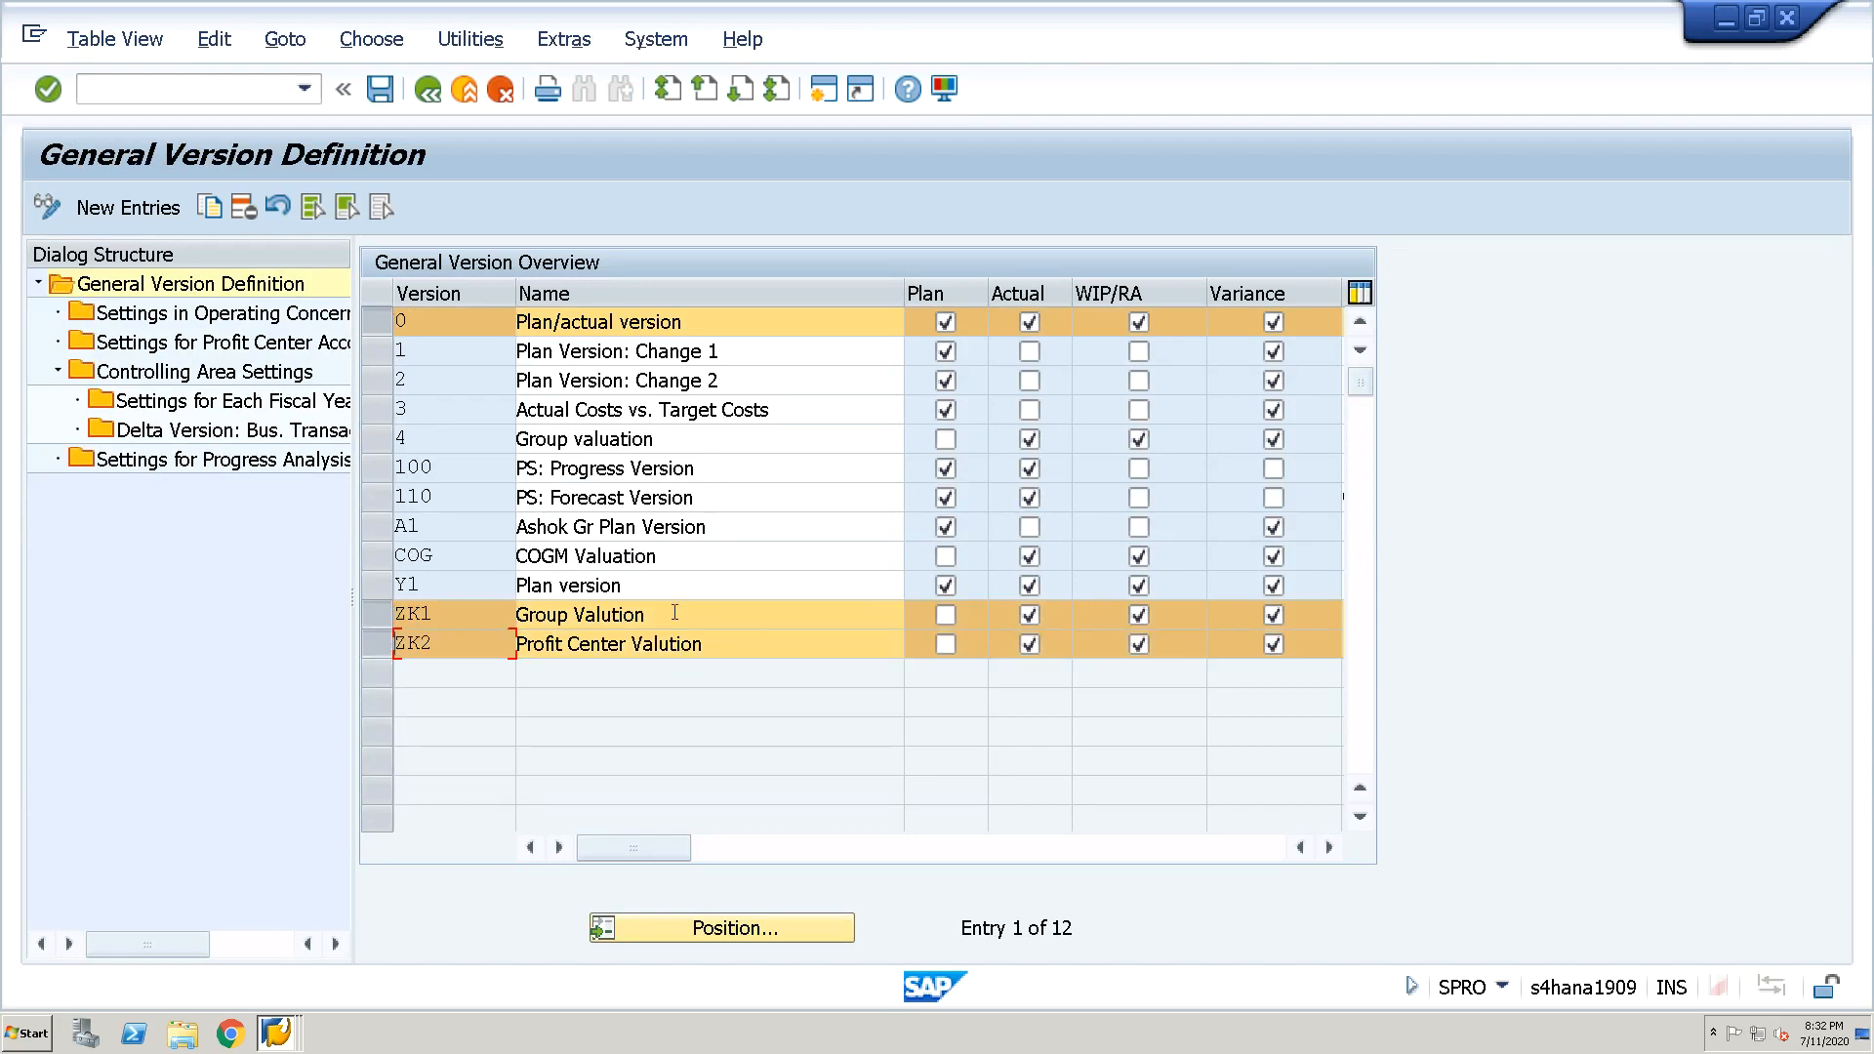
{"action": "left_click", "coordinate": [730, 644]}
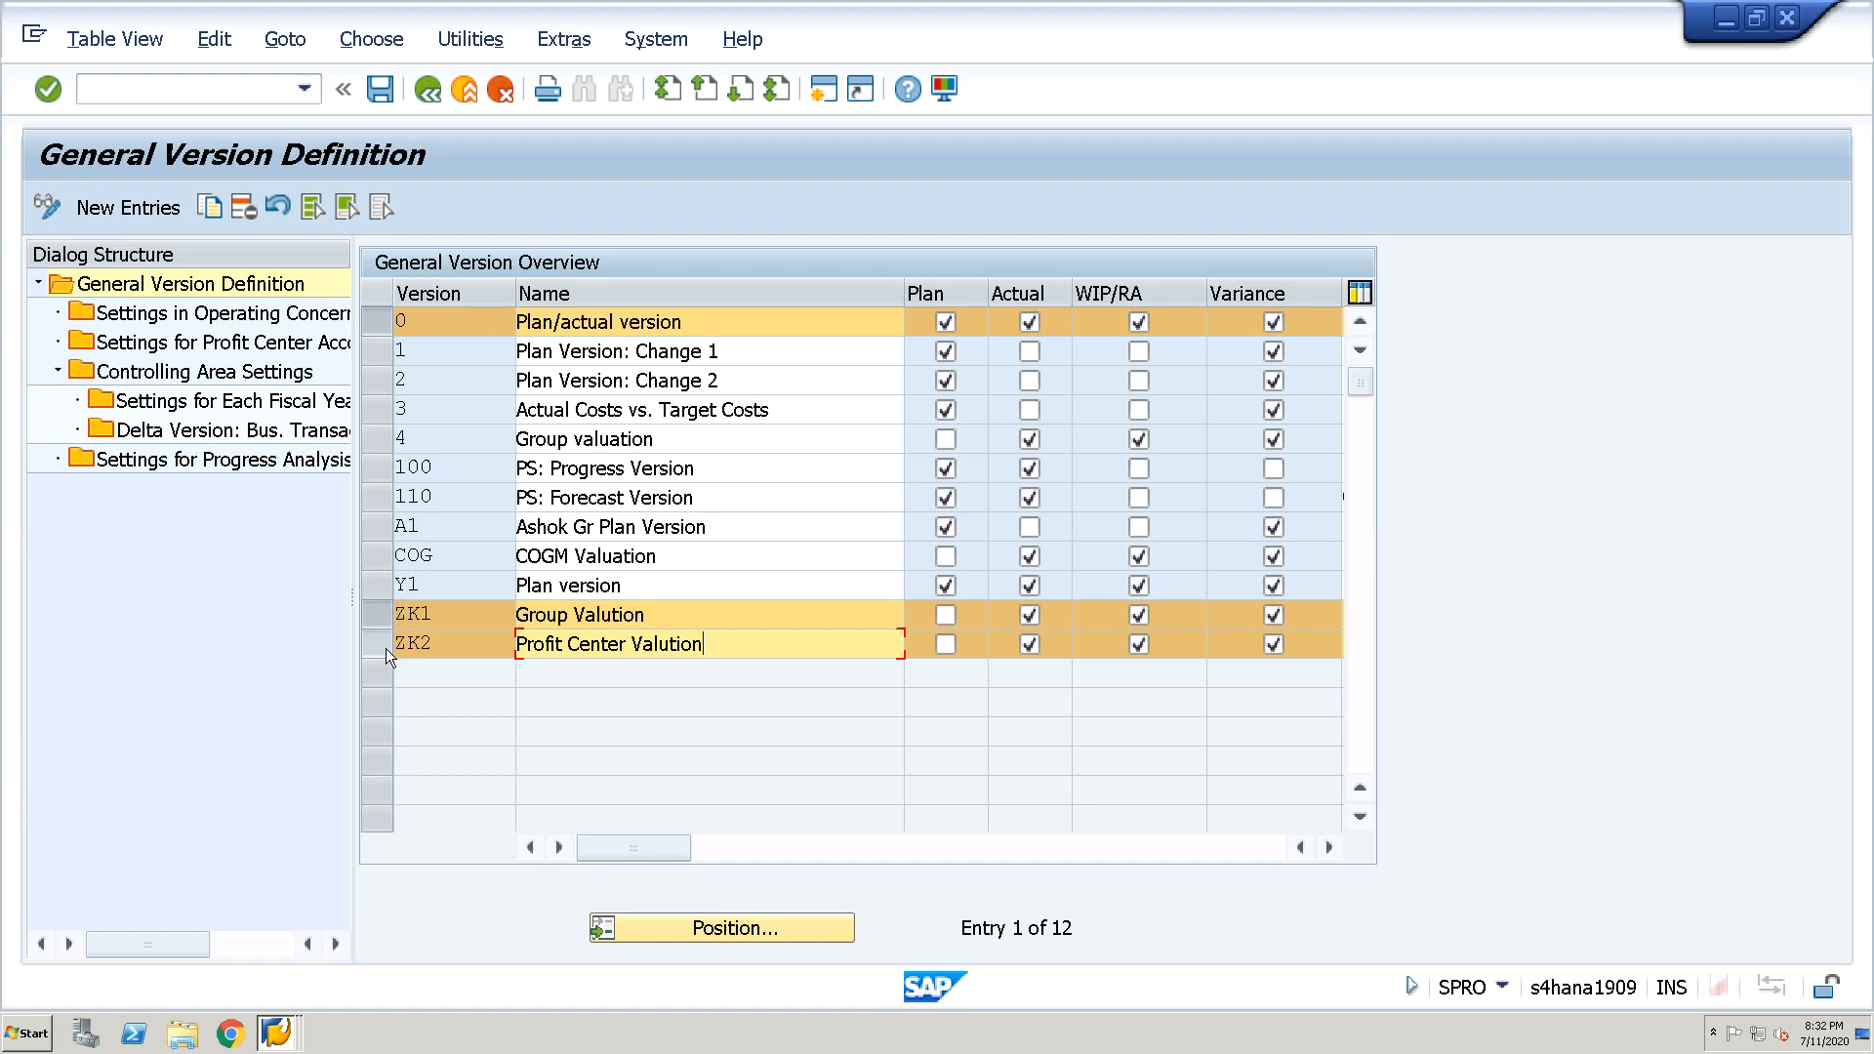
{"action": "double_click", "coordinate": [276, 381]}
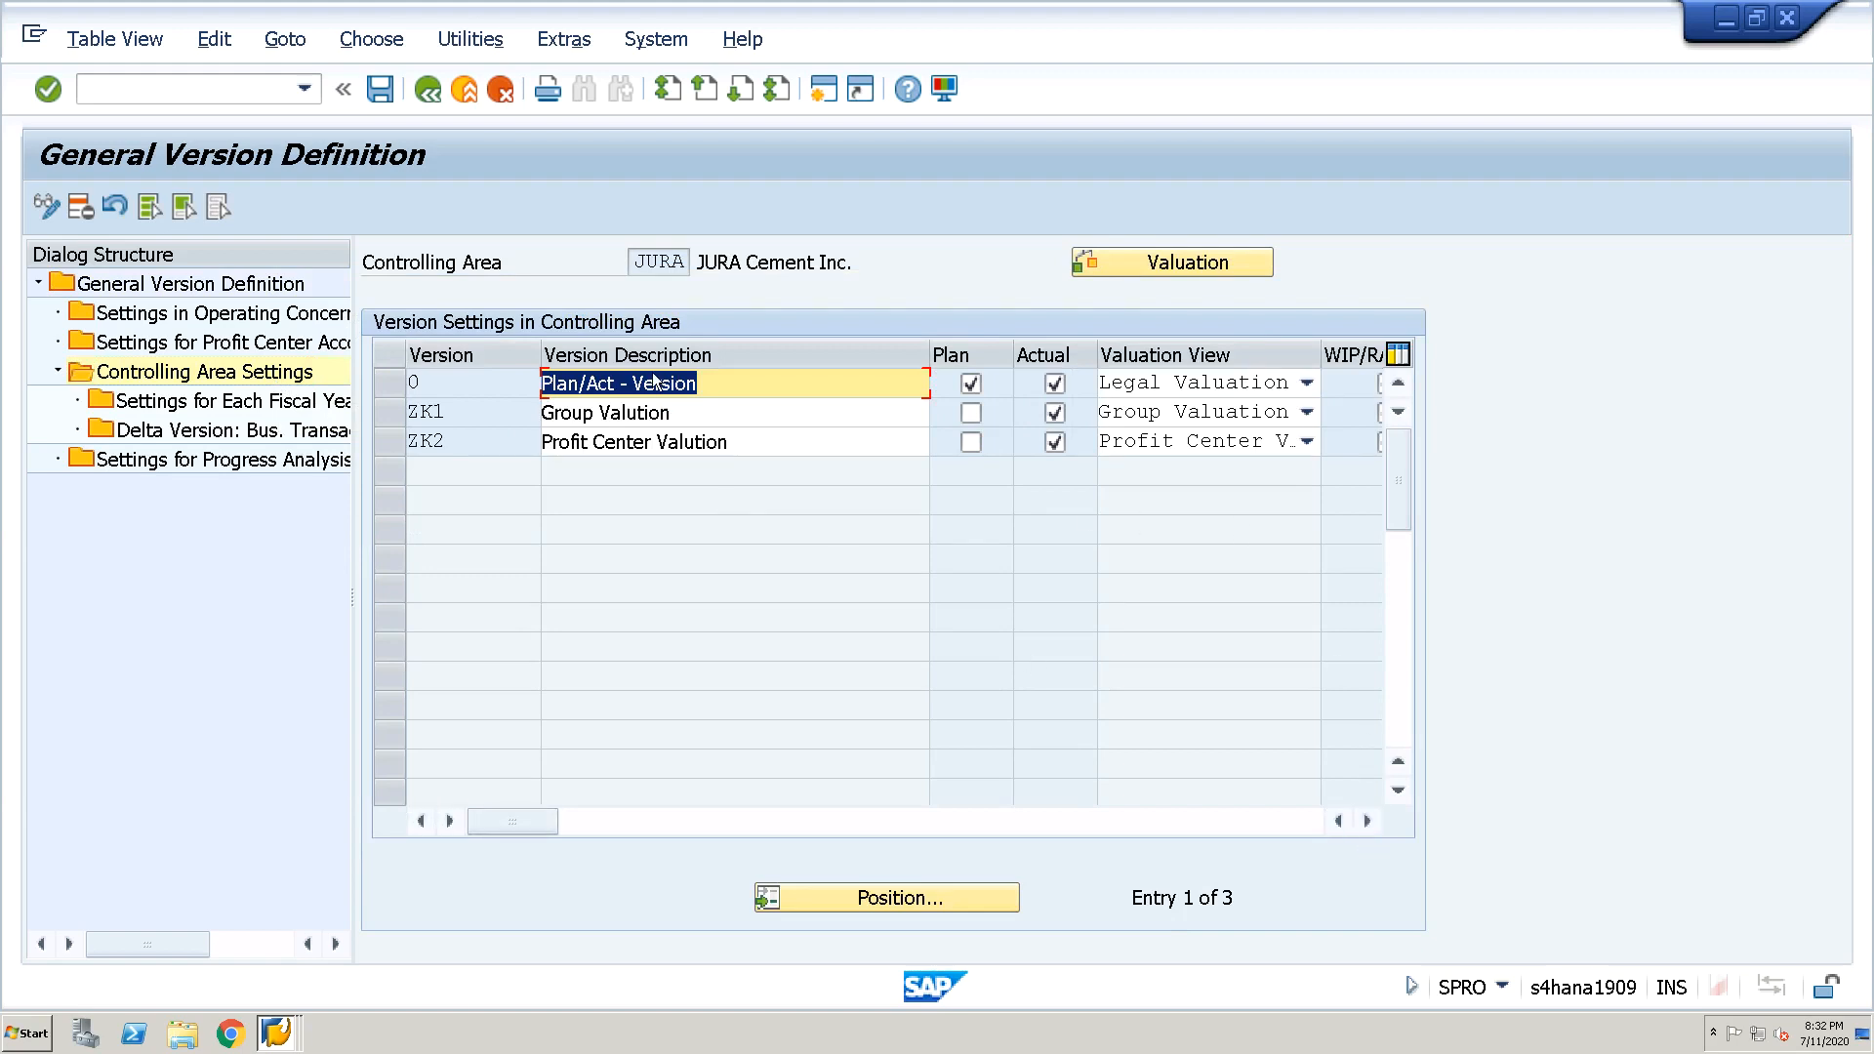
Examine the group and profit center valuation versions ZK1 and ZK2 and their valuation views in controlling area JURA
{"action": "left_click_drag", "start_coordinate": [699, 408], "coordinate": [534, 427]}
{"action": "left_click", "coordinate": [534, 426]}
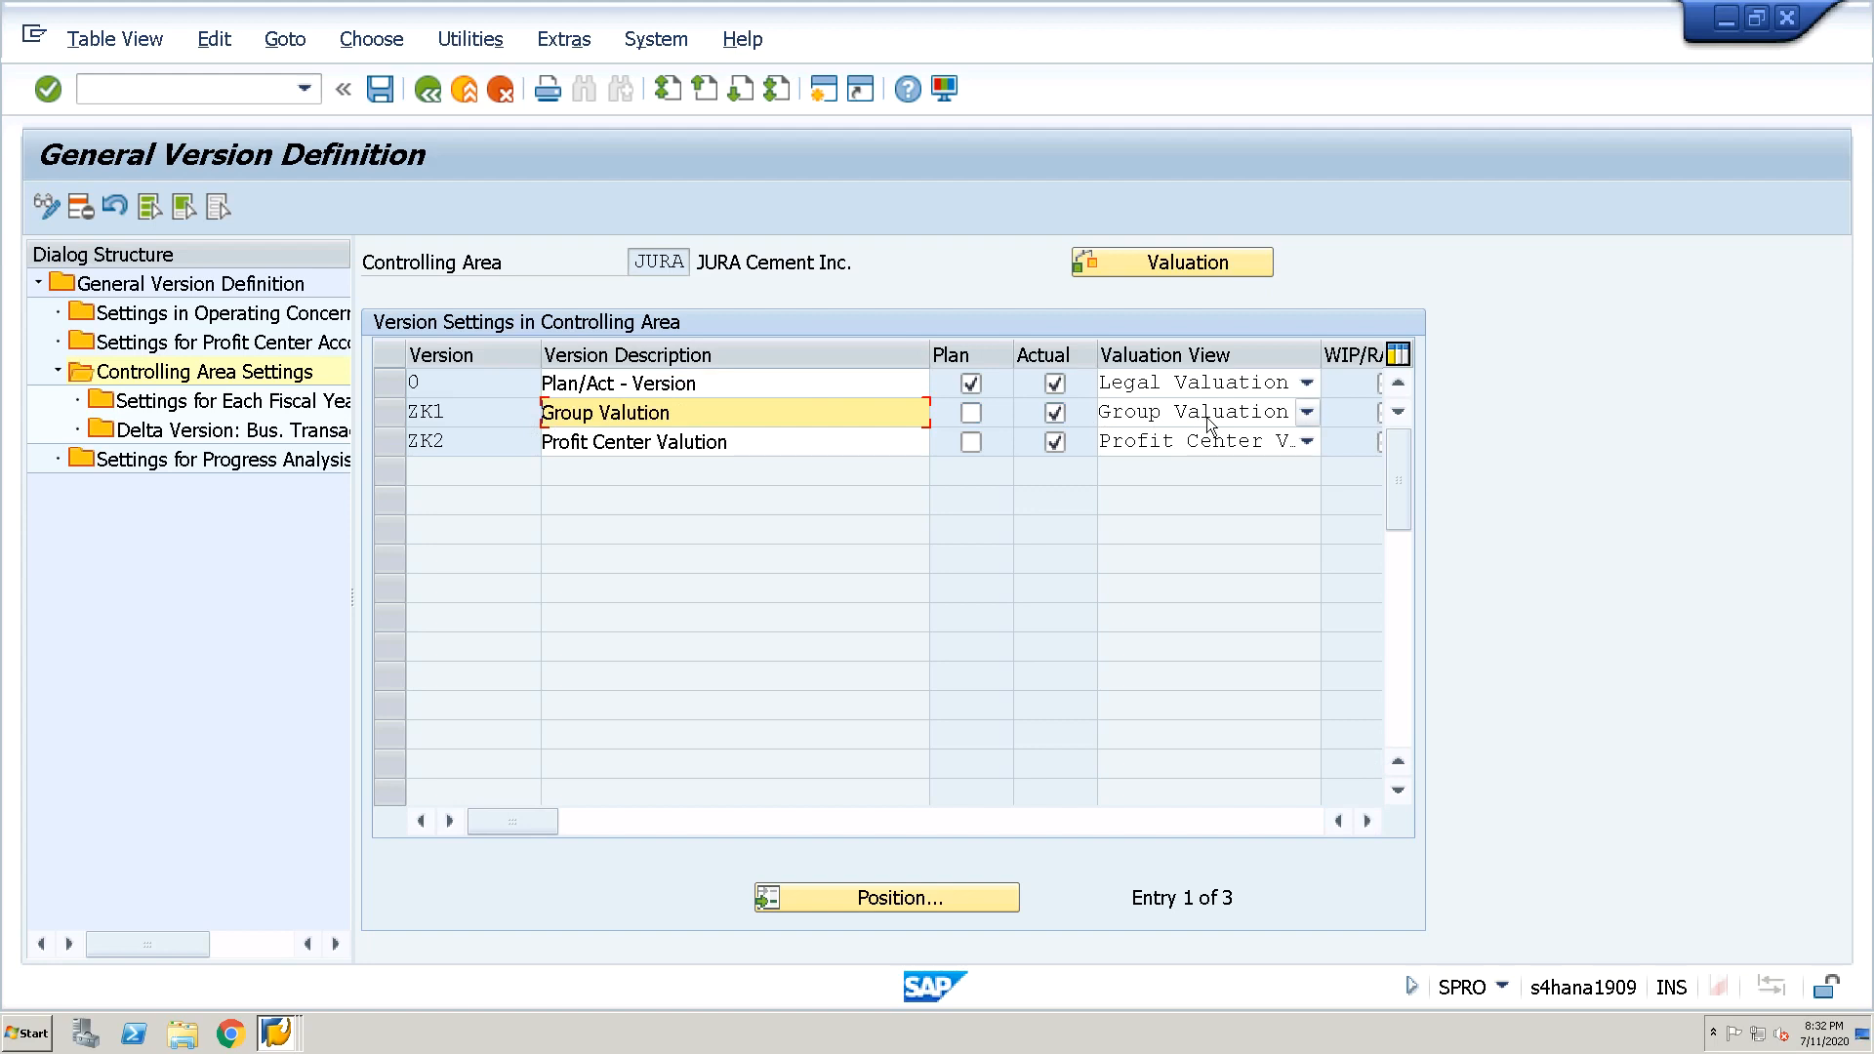
{"action": "left_click_drag", "start_coordinate": [780, 452], "coordinate": [413, 489]}
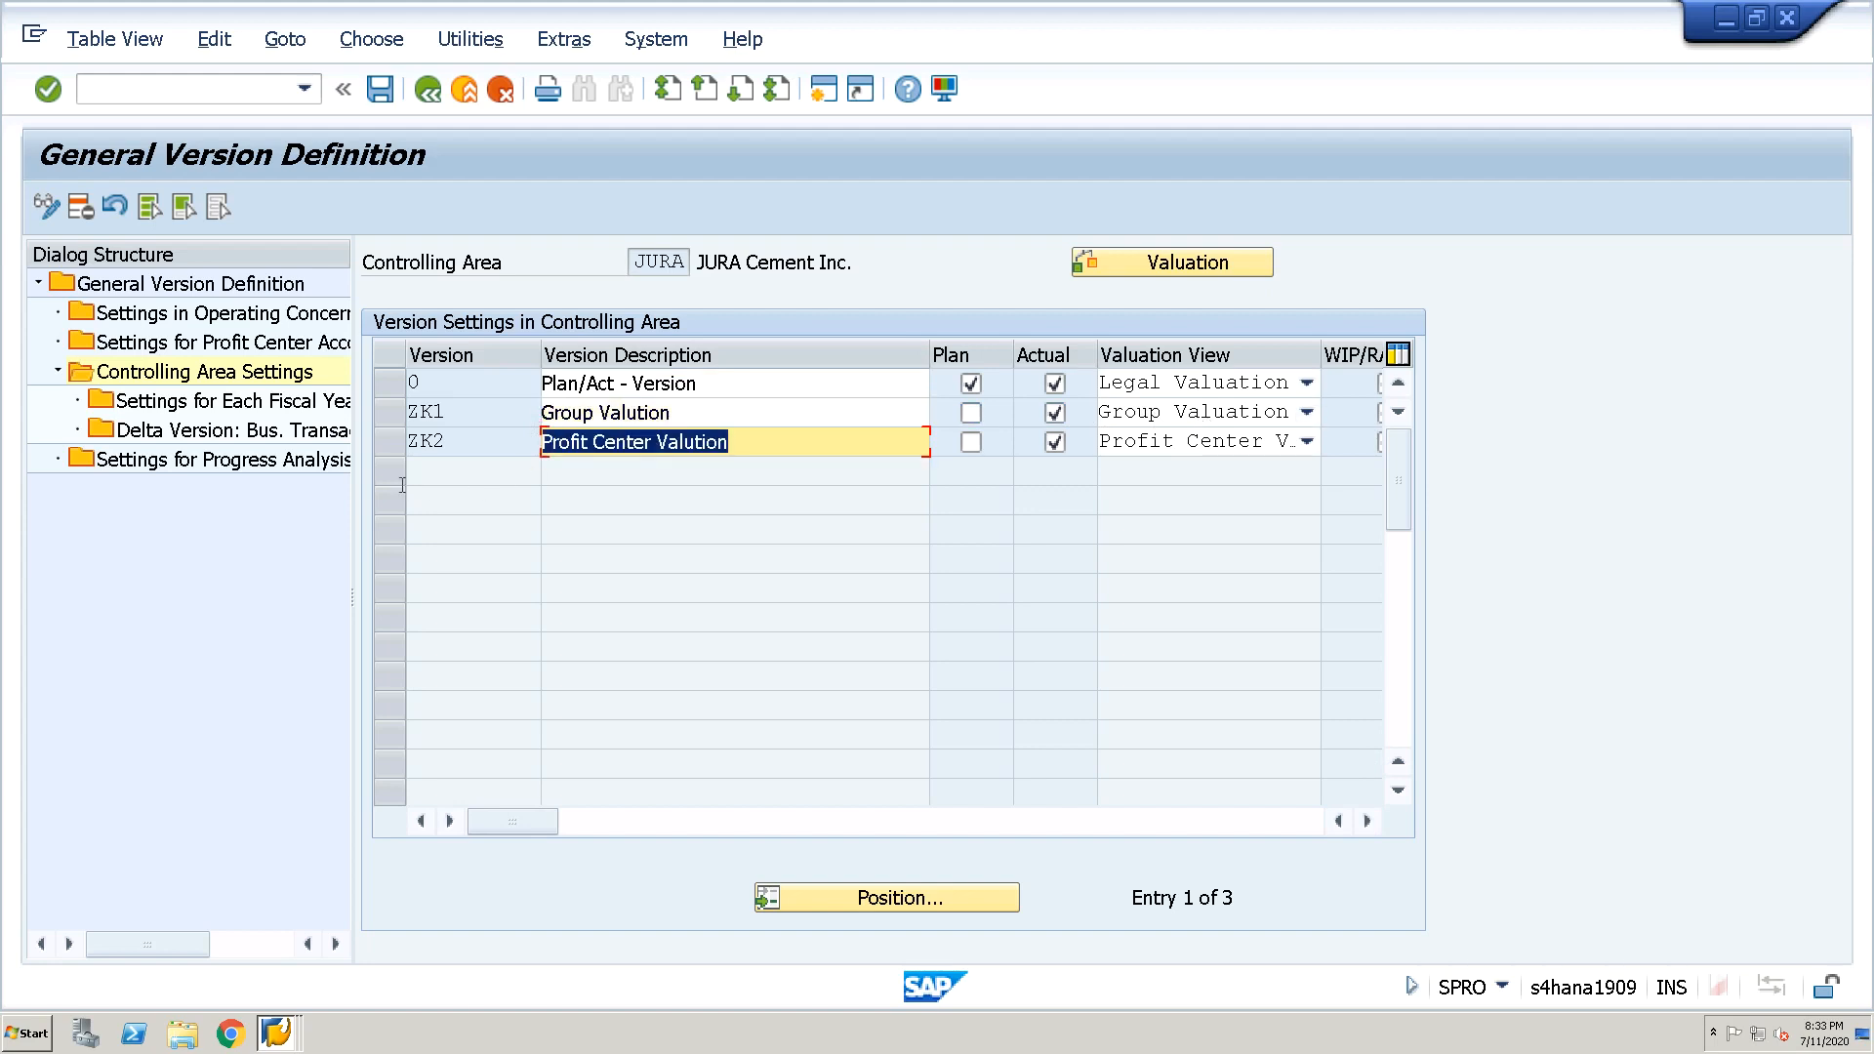
{"action": "left_click", "coordinate": [389, 476]}
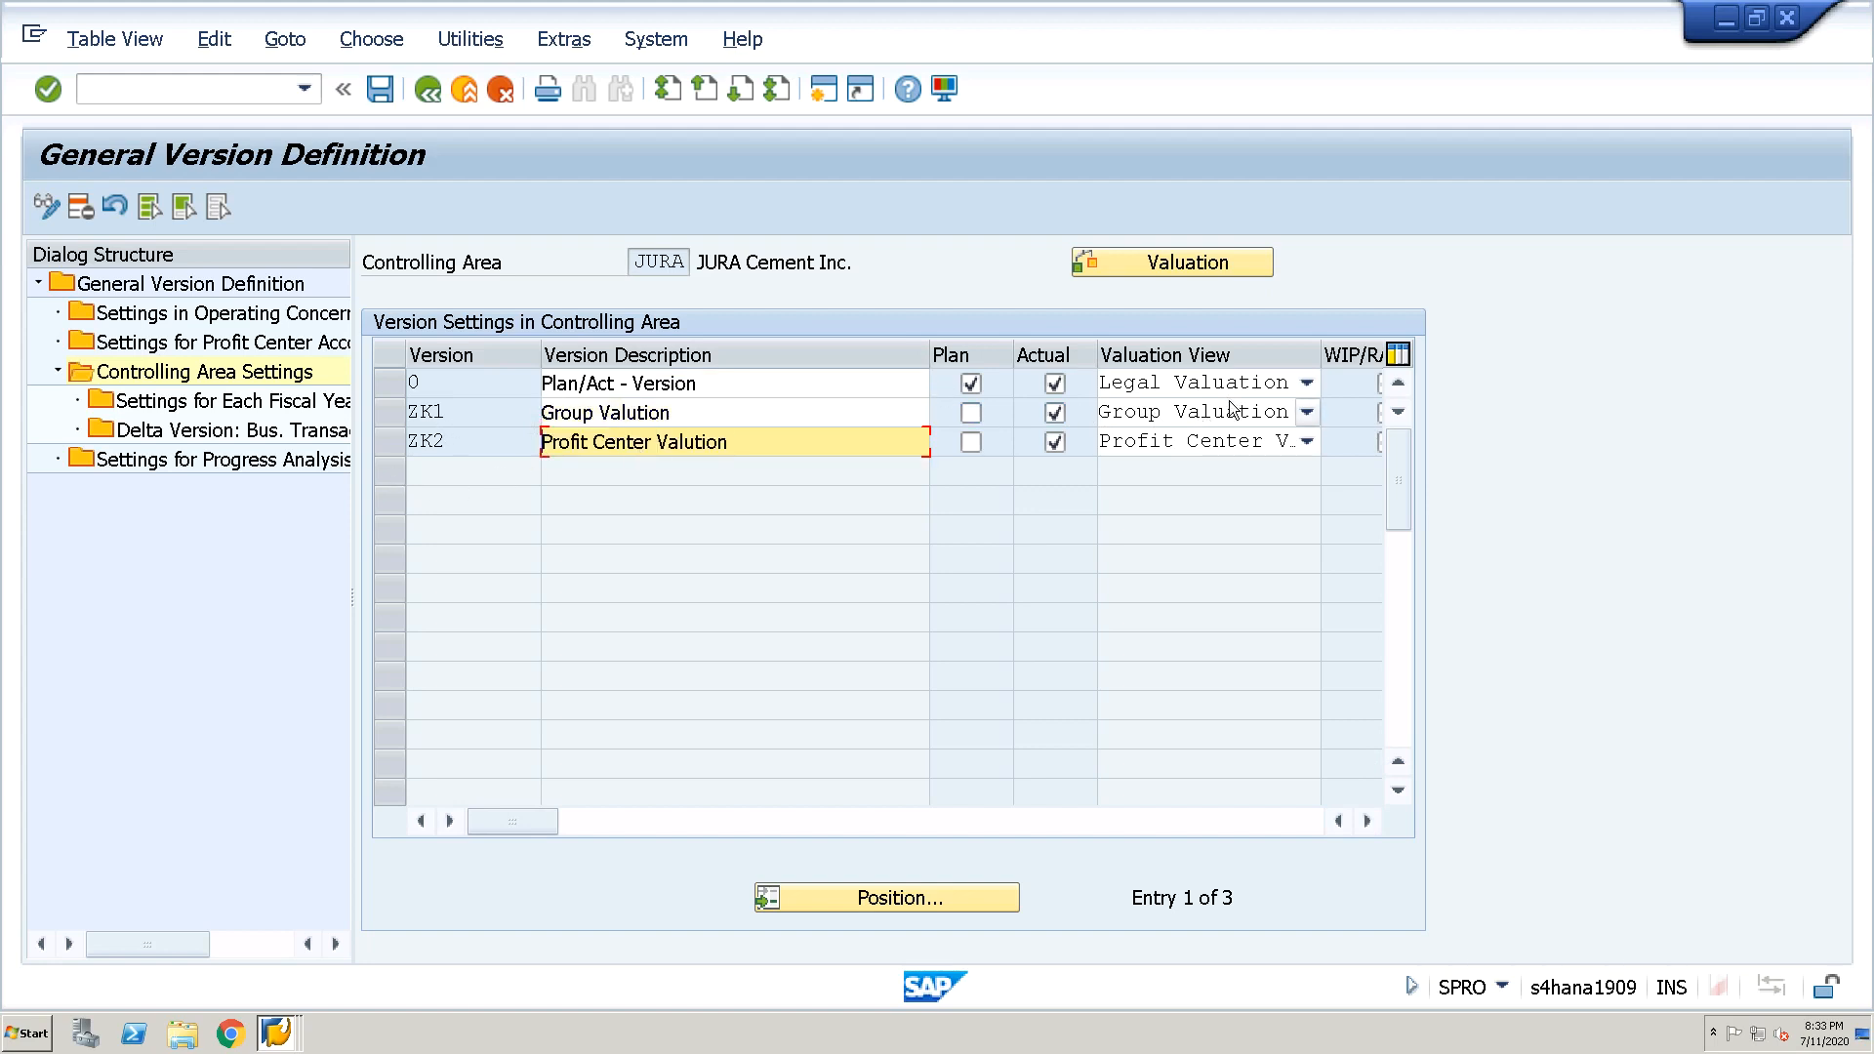
Run the multiple valuation check for controlling area JURA, review its profile and version consistency result, and close it
{"action": "left_click", "coordinate": [467, 427]}
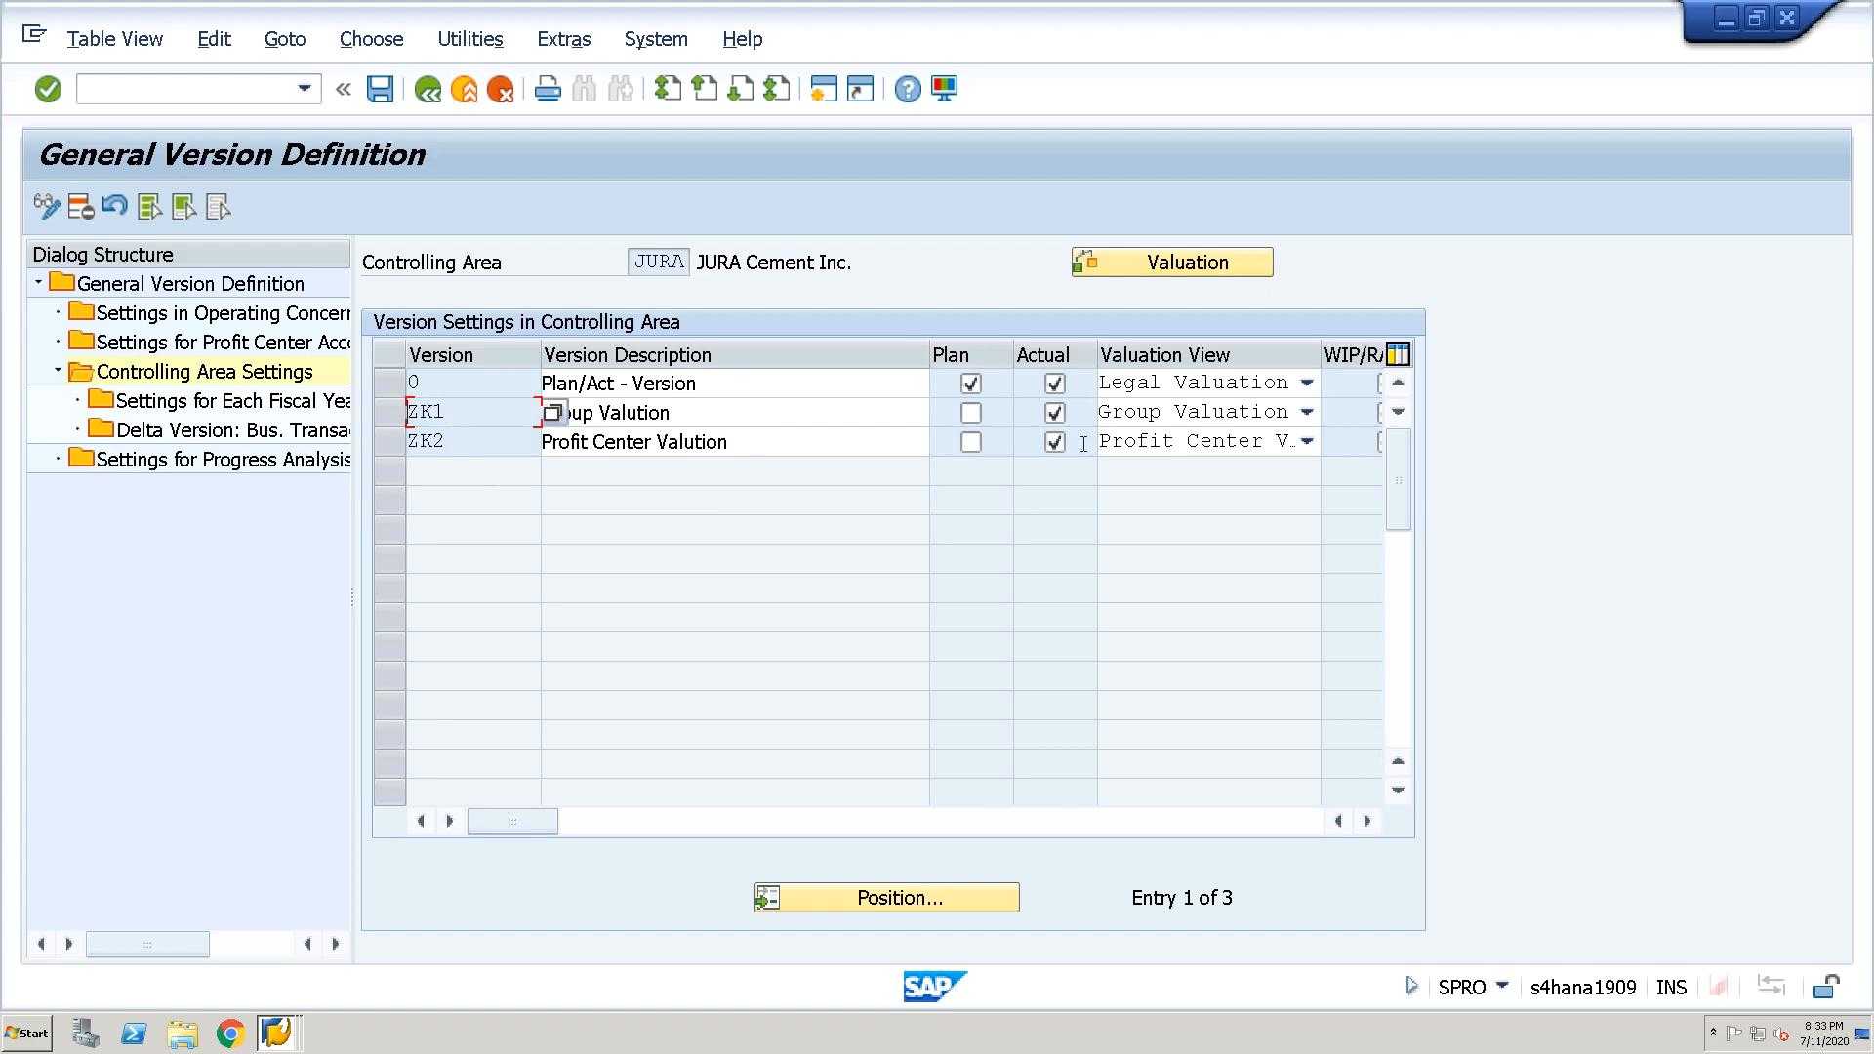
{"action": "left_click", "coordinate": [1146, 262]}
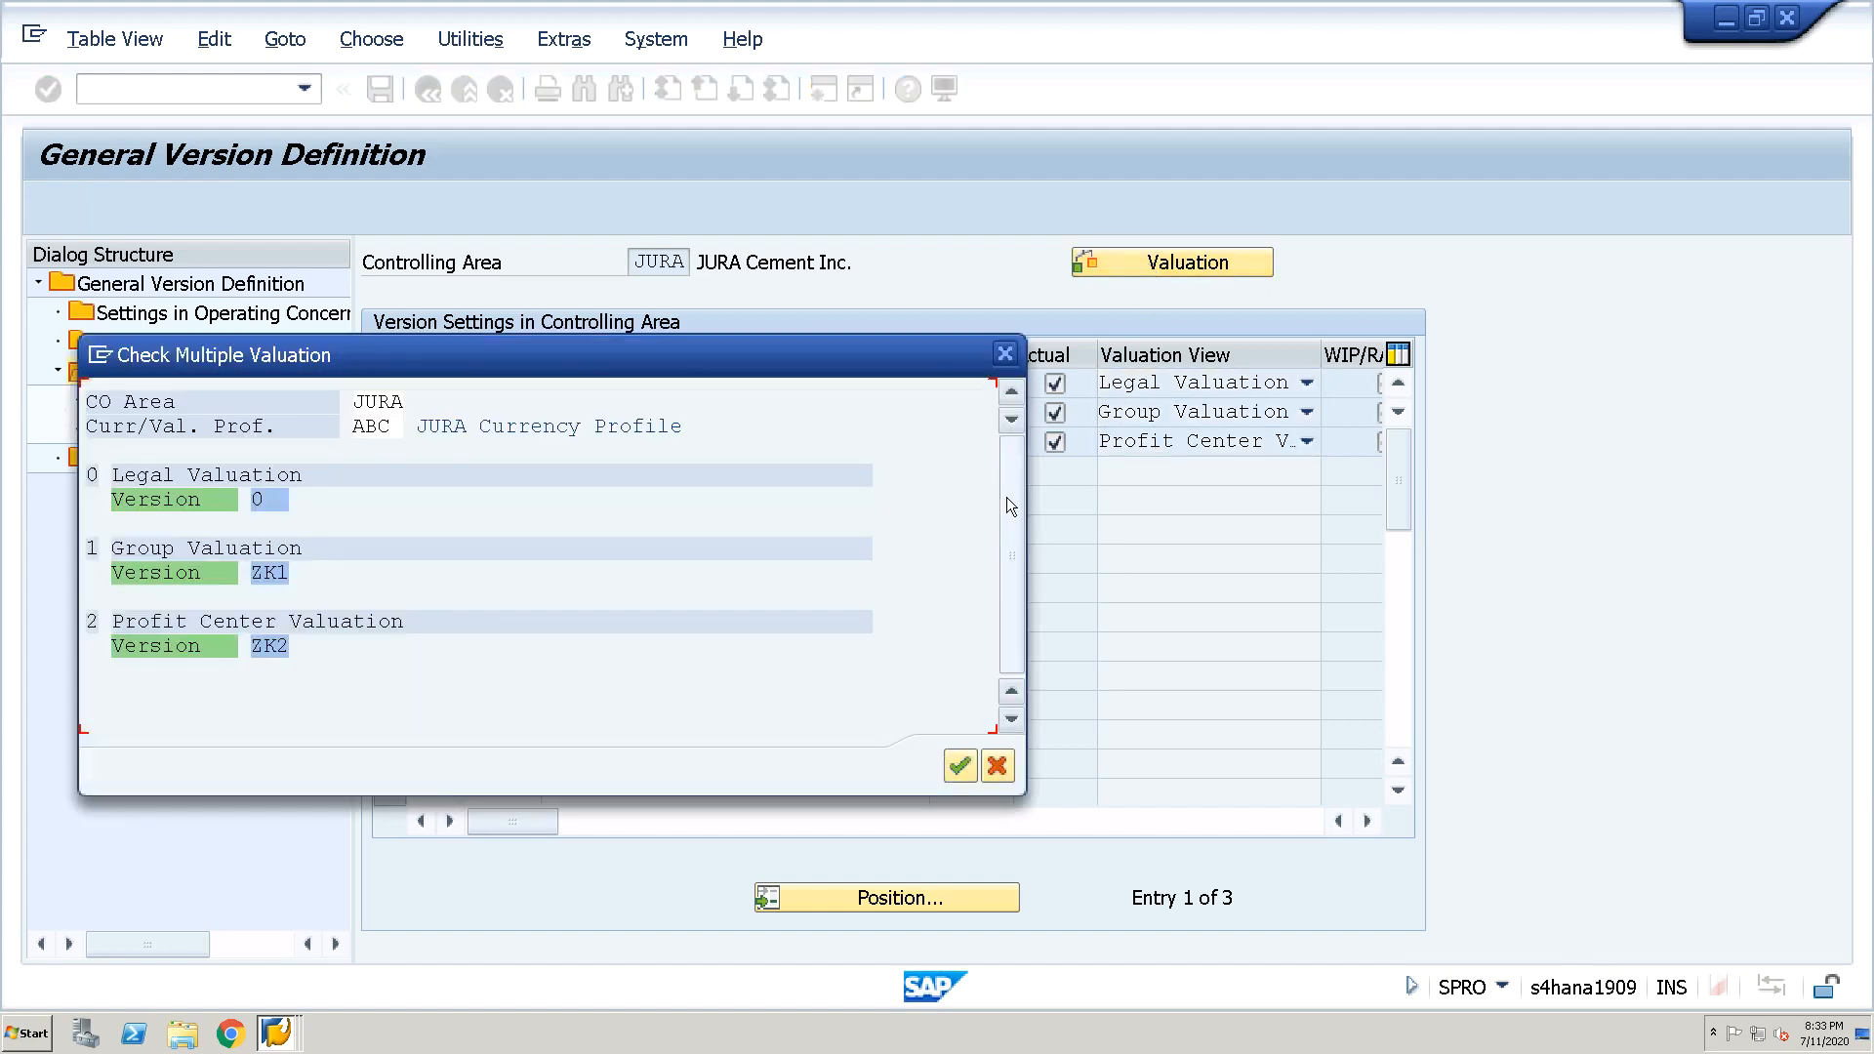
{"action": "scroll", "coordinate": [1006, 645], "scroll_direction": "down", "scroll_amount": 1}
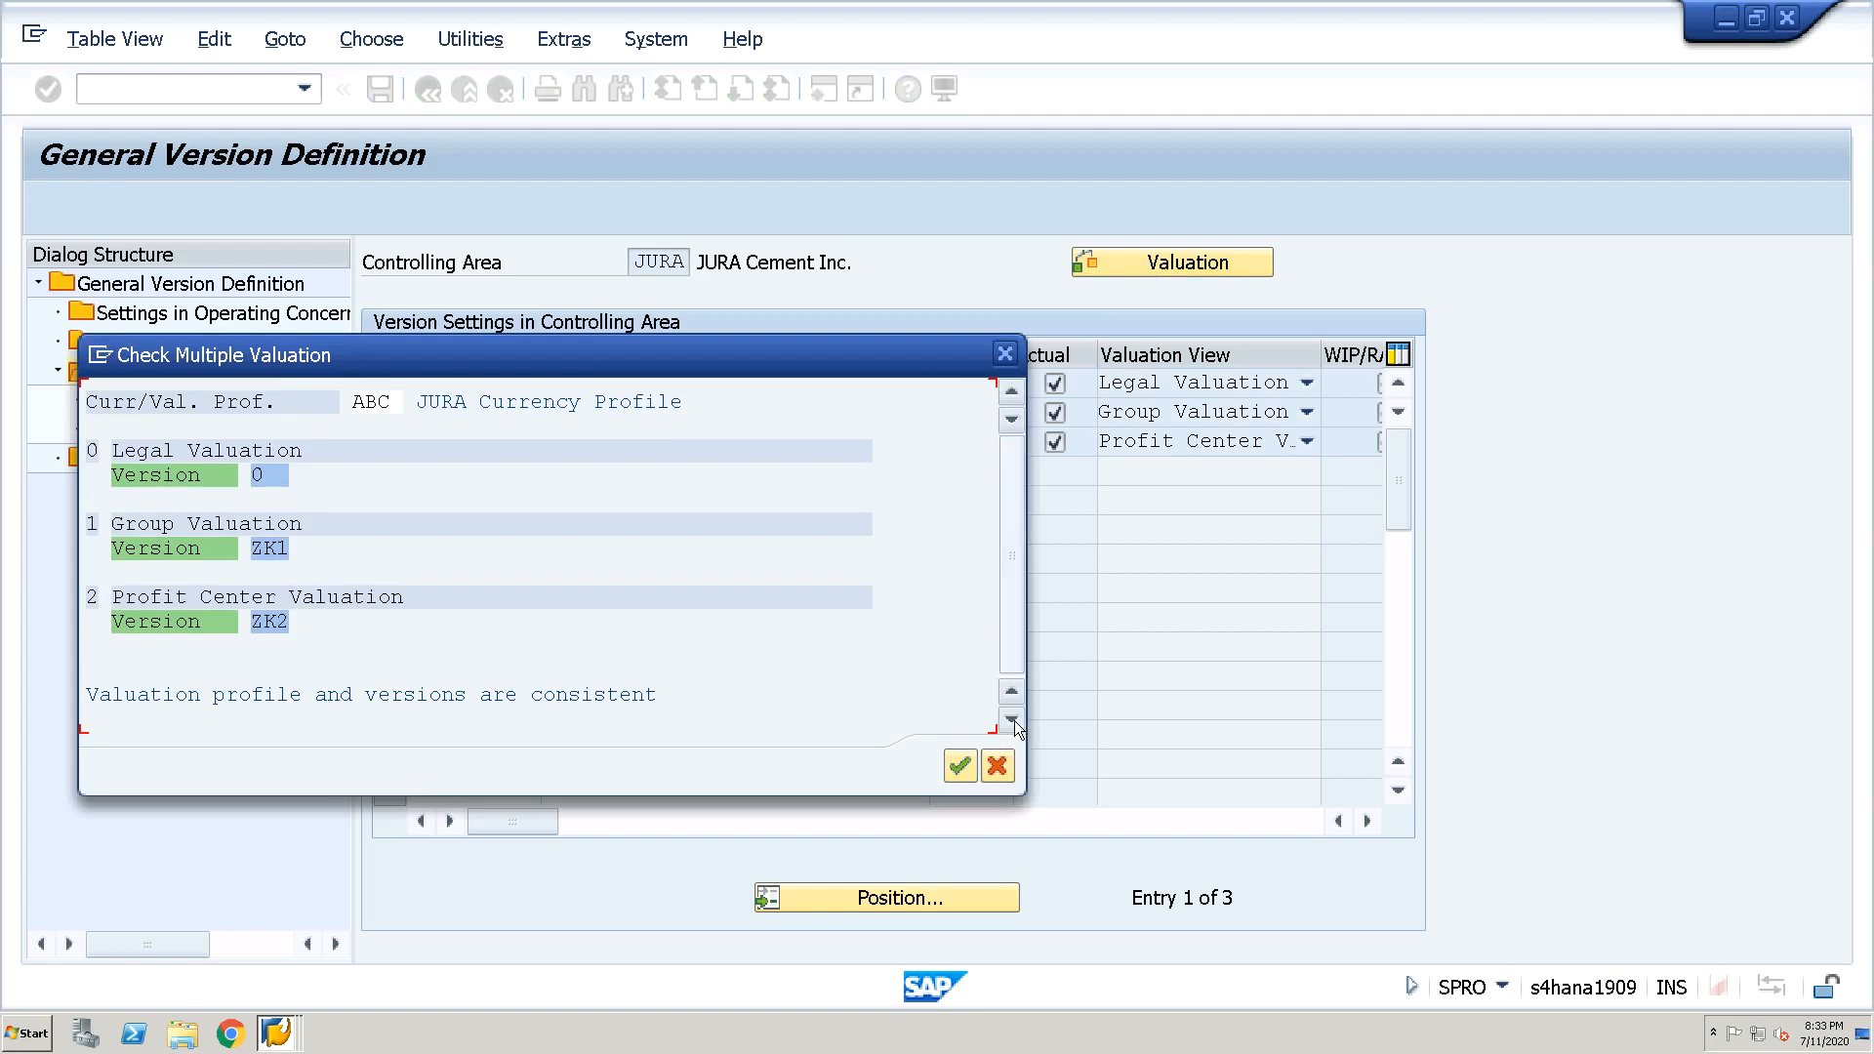
{"action": "left_click_drag", "start_coordinate": [671, 693], "coordinate": [85, 713]}
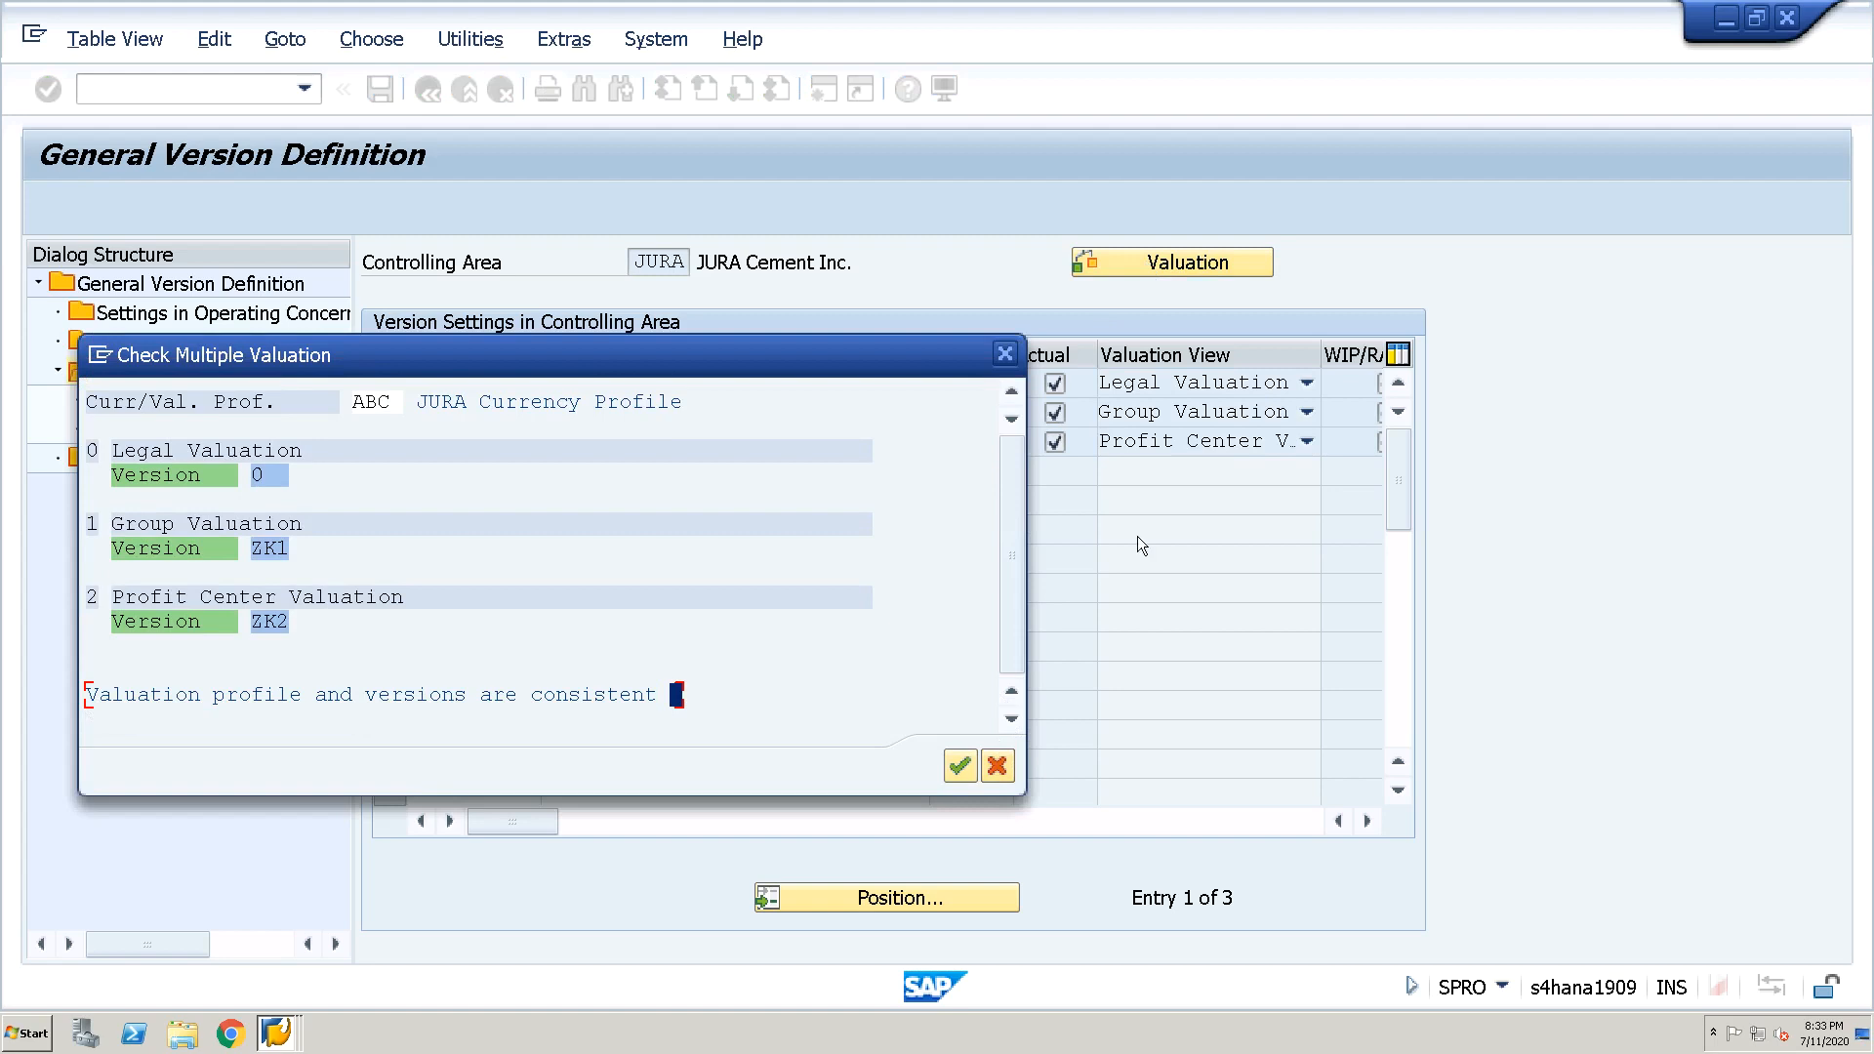
{"action": "left_click", "coordinate": [1010, 390]}
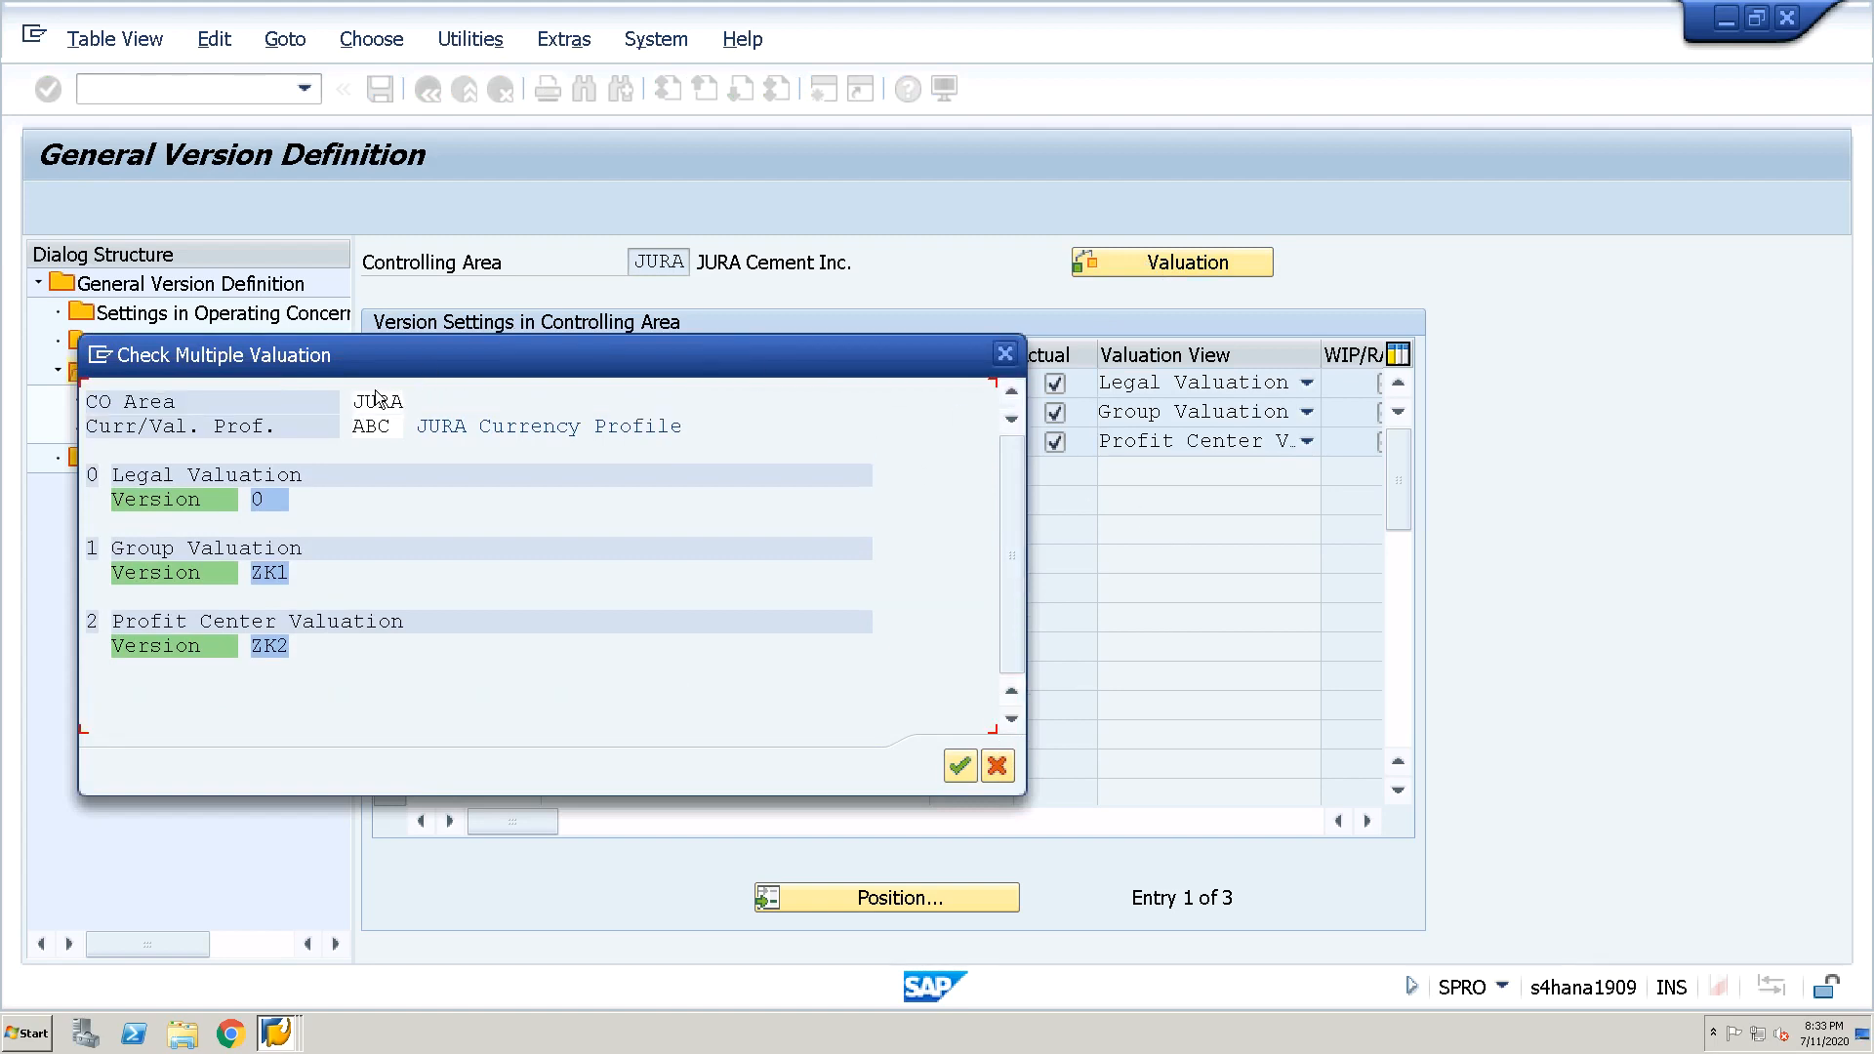
{"action": "left_click_drag", "start_coordinate": [354, 401], "coordinate": [447, 396]}
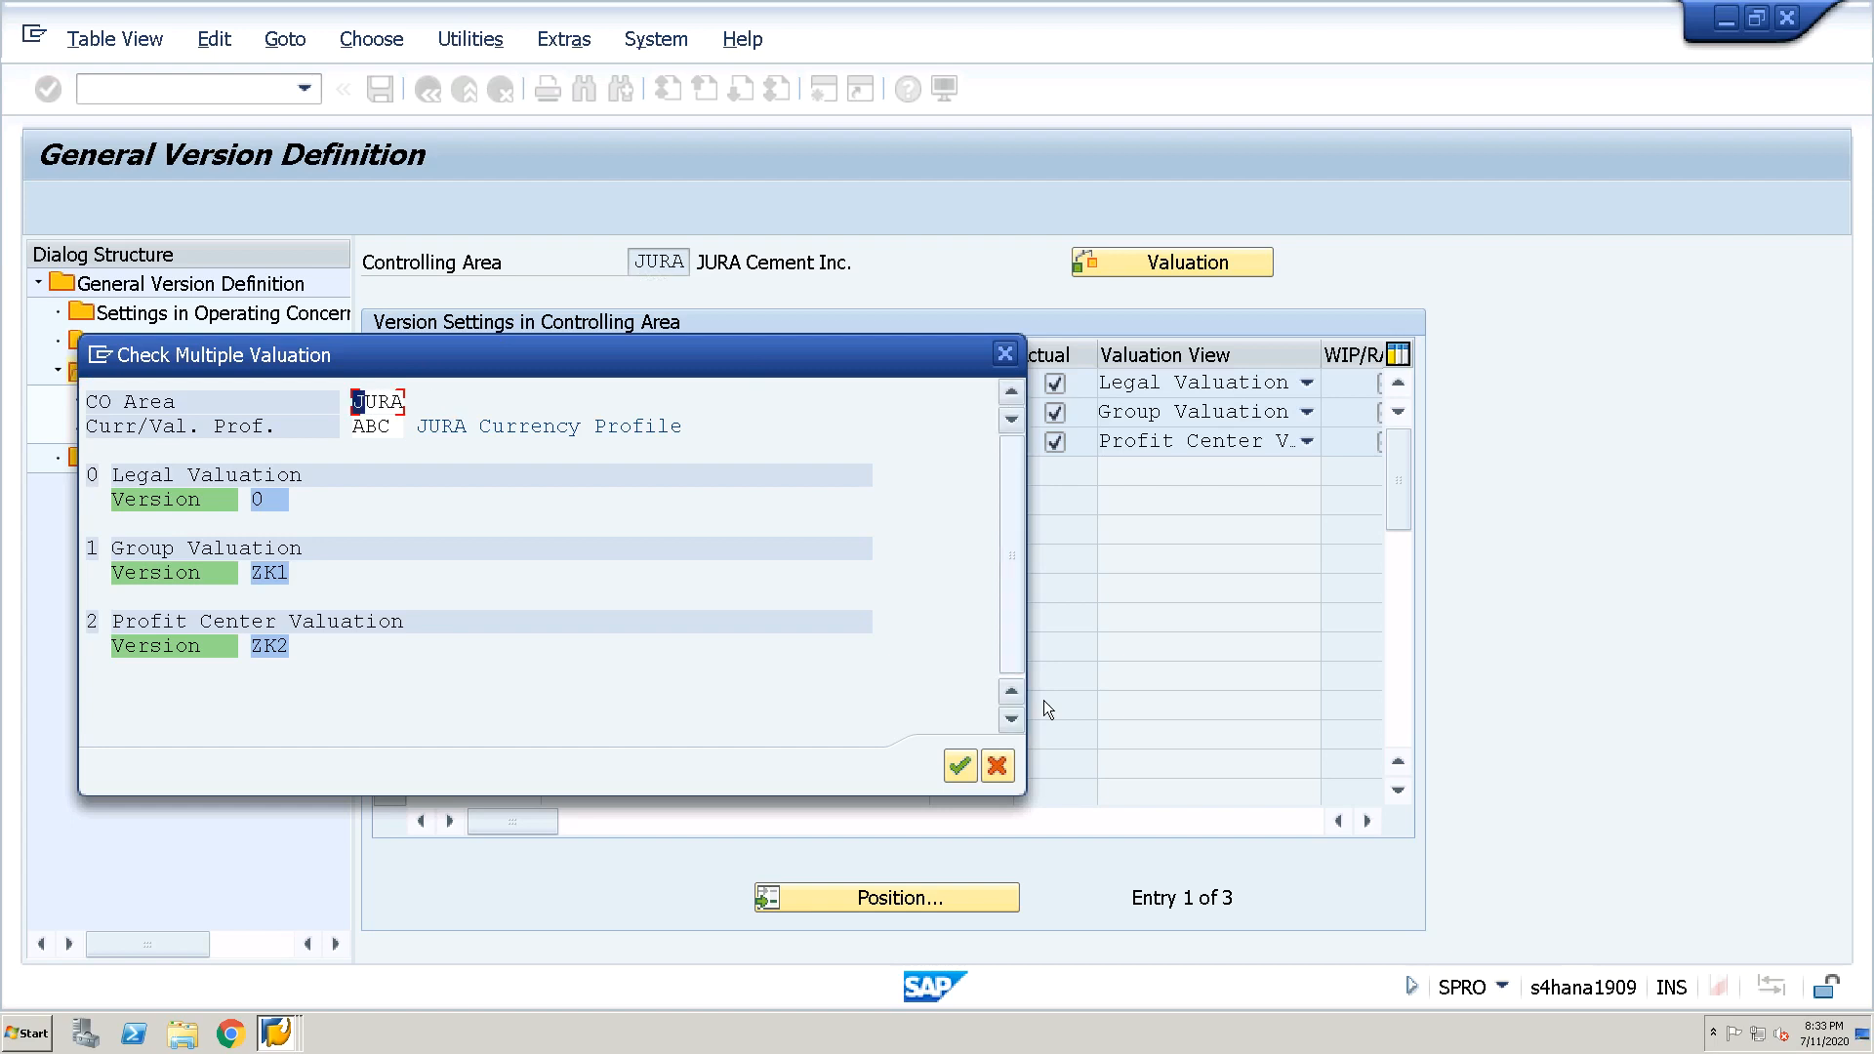
{"action": "left_click", "coordinate": [962, 765]}
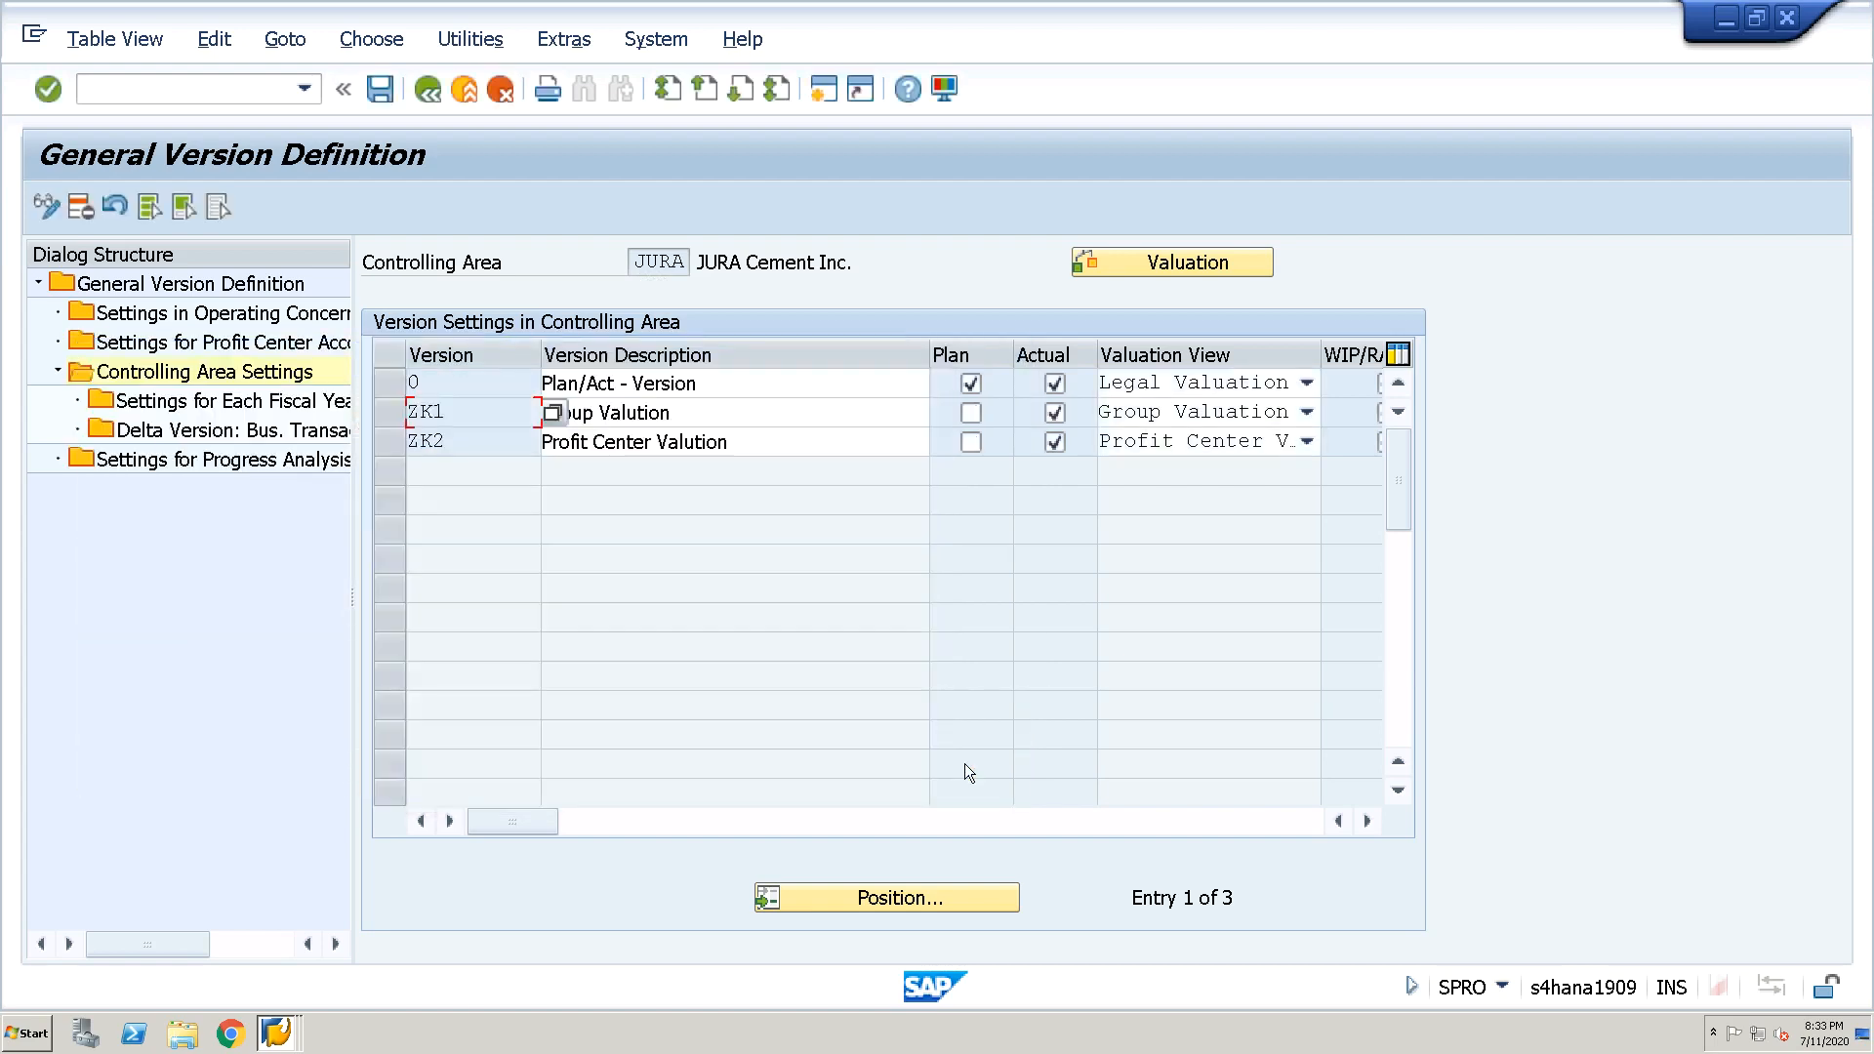
Leave the version definition and collapse the Organization and General Controlling nodes in the implementation guide
{"action": "left_click", "coordinate": [428, 88]}
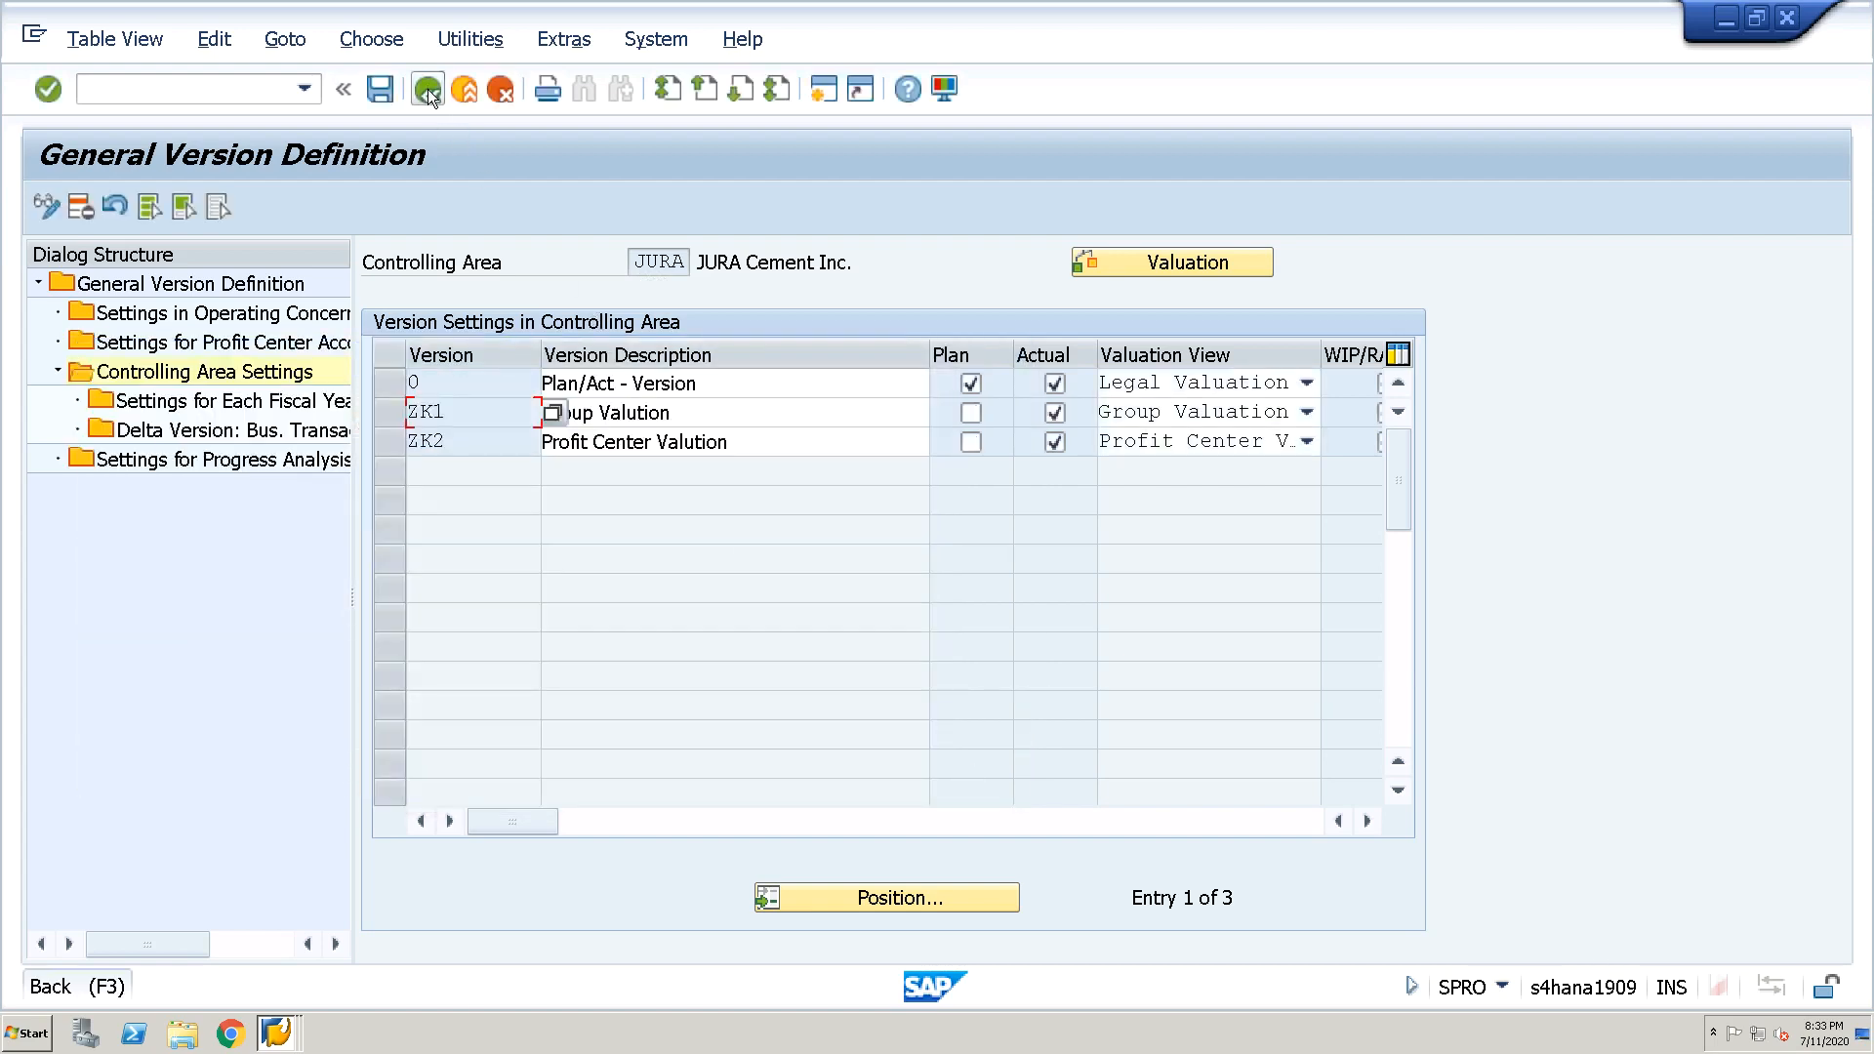
{"action": "left_click", "coordinate": [428, 90]}
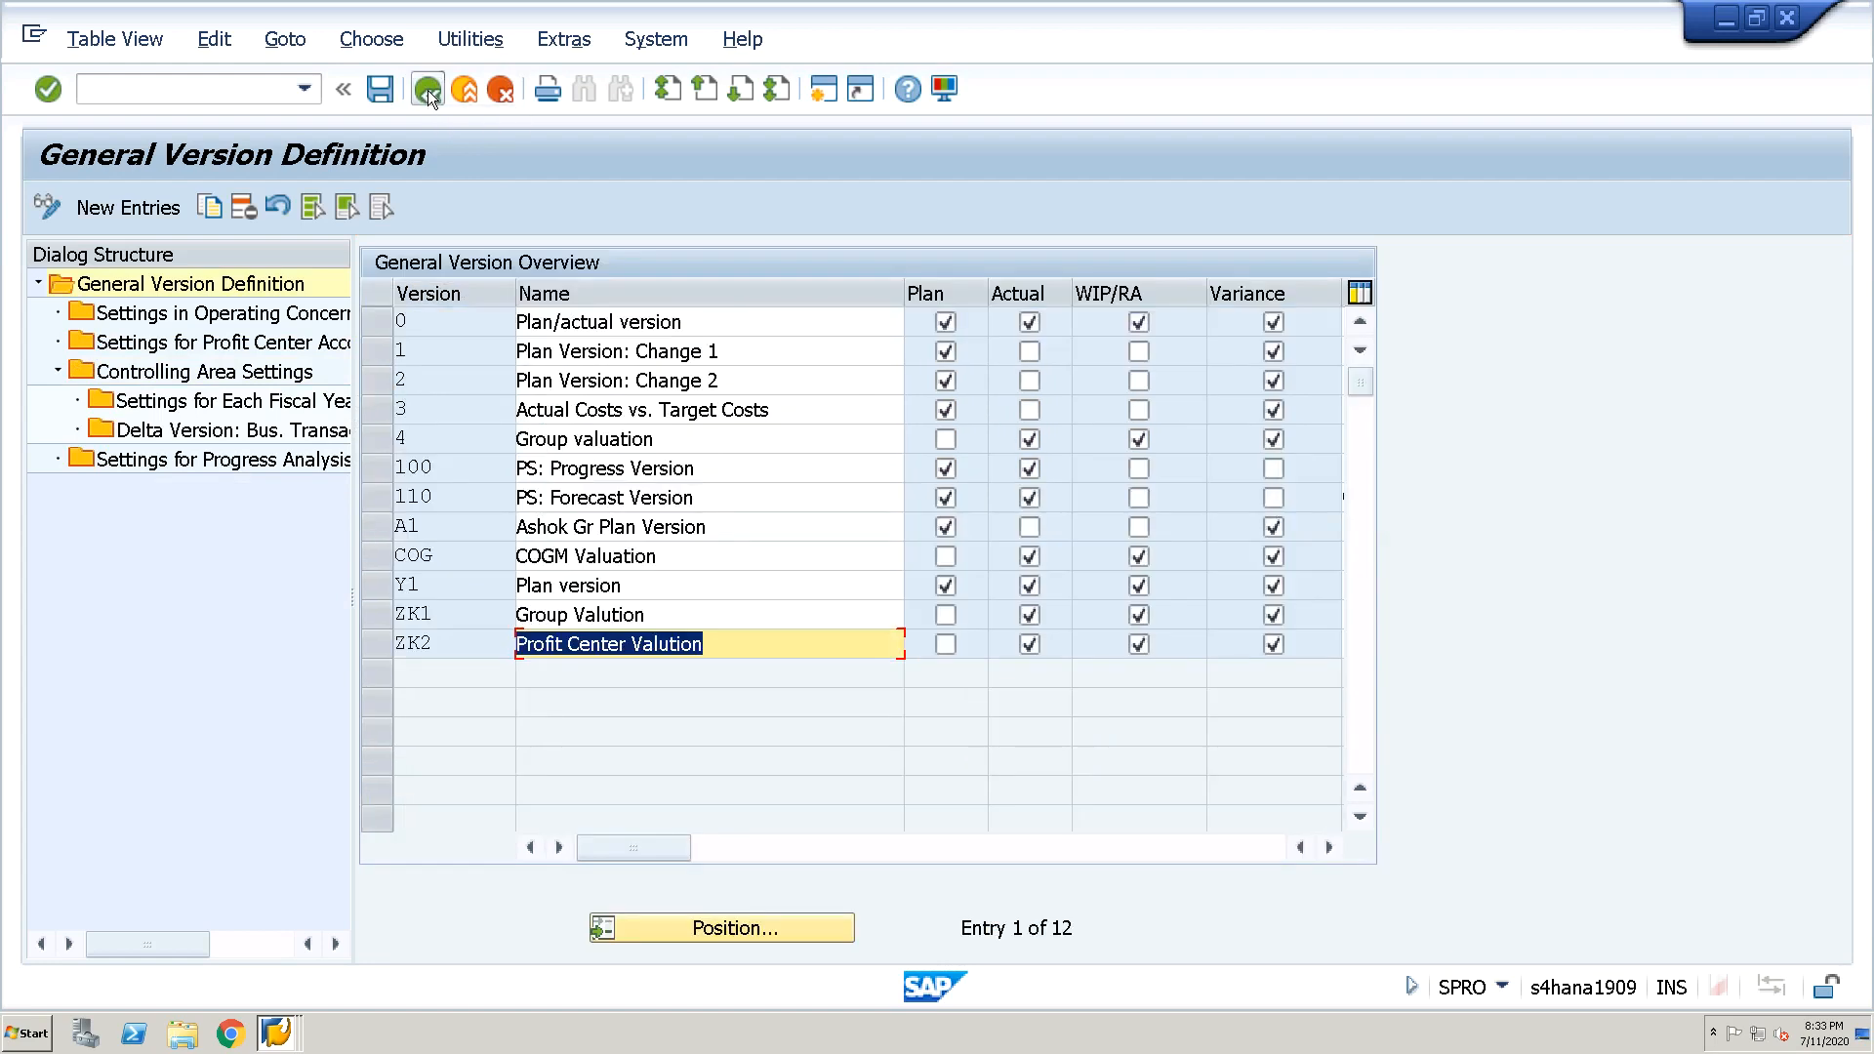
{"action": "key", "text": "Up"}
{"action": "key", "text": "Up"}
{"action": "key", "text": "Up"}
{"action": "key", "text": "Up"}
{"action": "key", "text": "Up"}
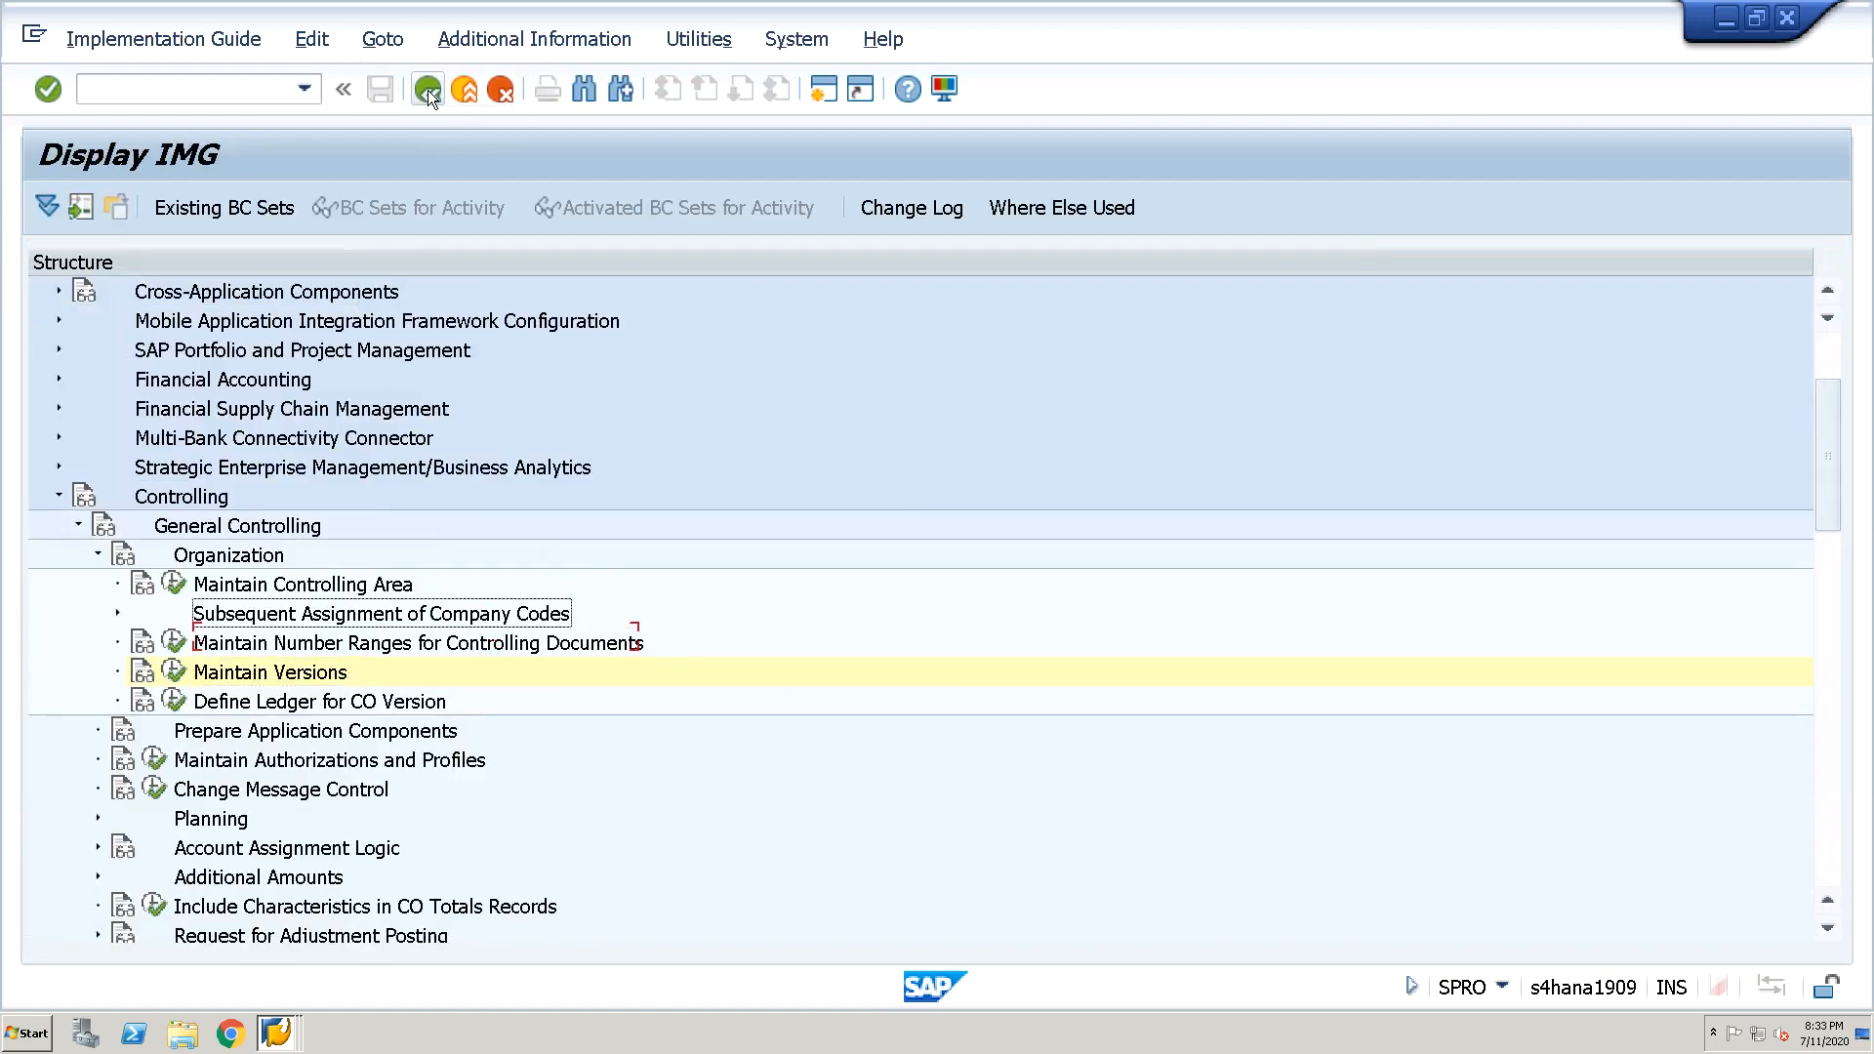
{"action": "key", "text": "Down"}
{"action": "key", "text": "Left"}
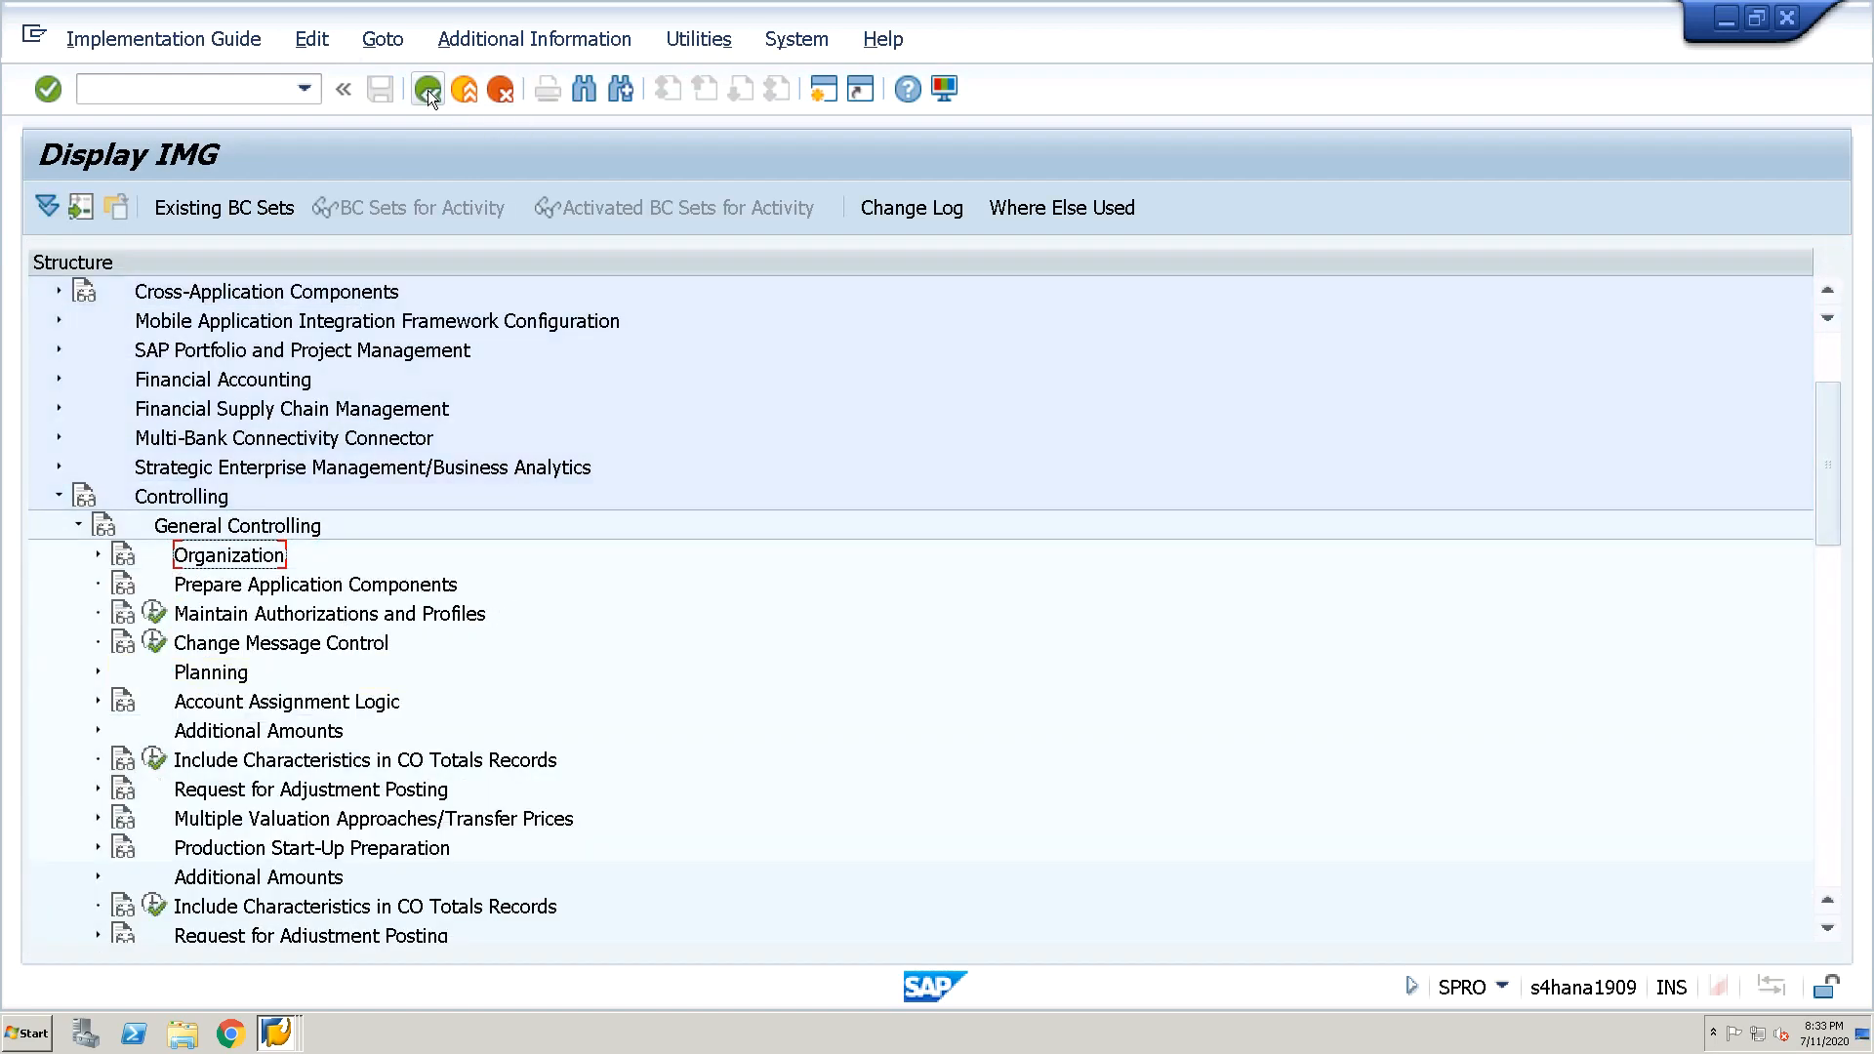
{"action": "key", "text": "Up"}
{"action": "key", "text": "Left"}
Expand the Product Cost Controlling node under Controlling
{"action": "key", "text": "Down"}
{"action": "key", "text": "Down"}
{"action": "key", "text": "Down"}
{"action": "key", "text": "Down"}
{"action": "key", "text": "Down"}
{"action": "key", "text": "Down"}
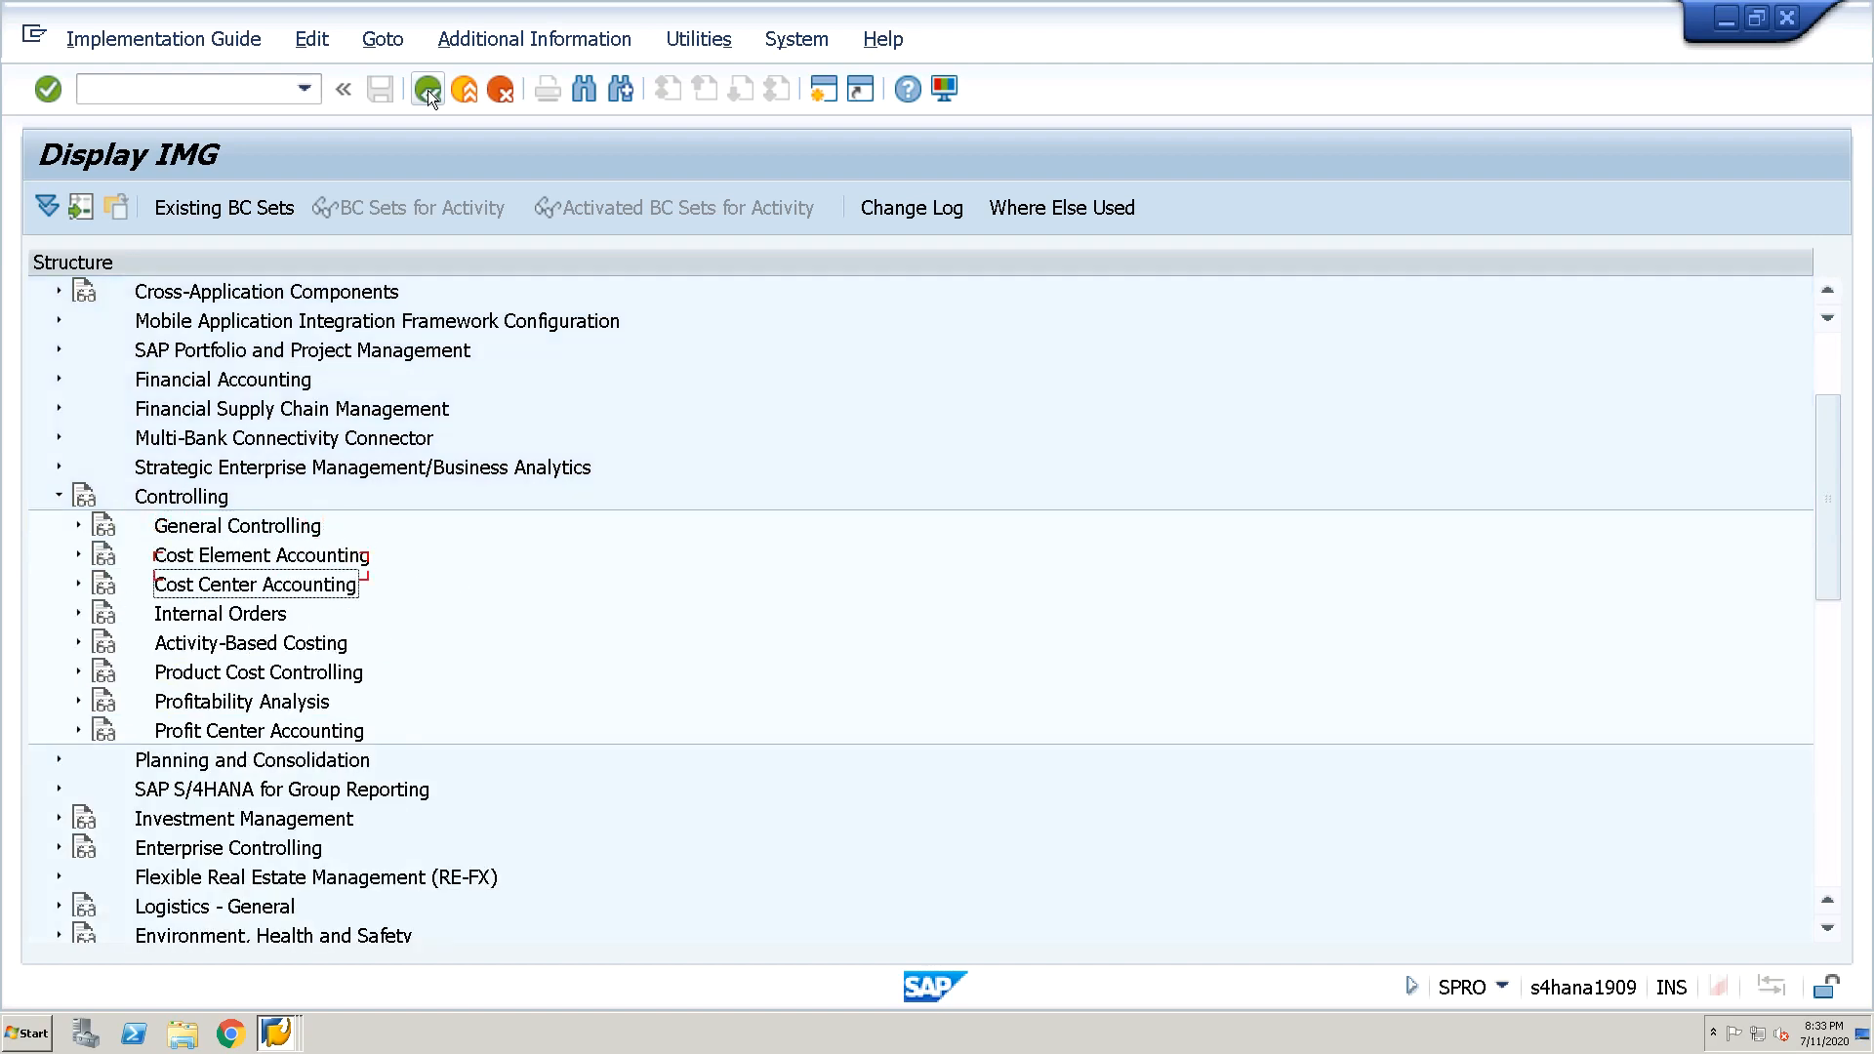
{"action": "key", "text": "Right"}
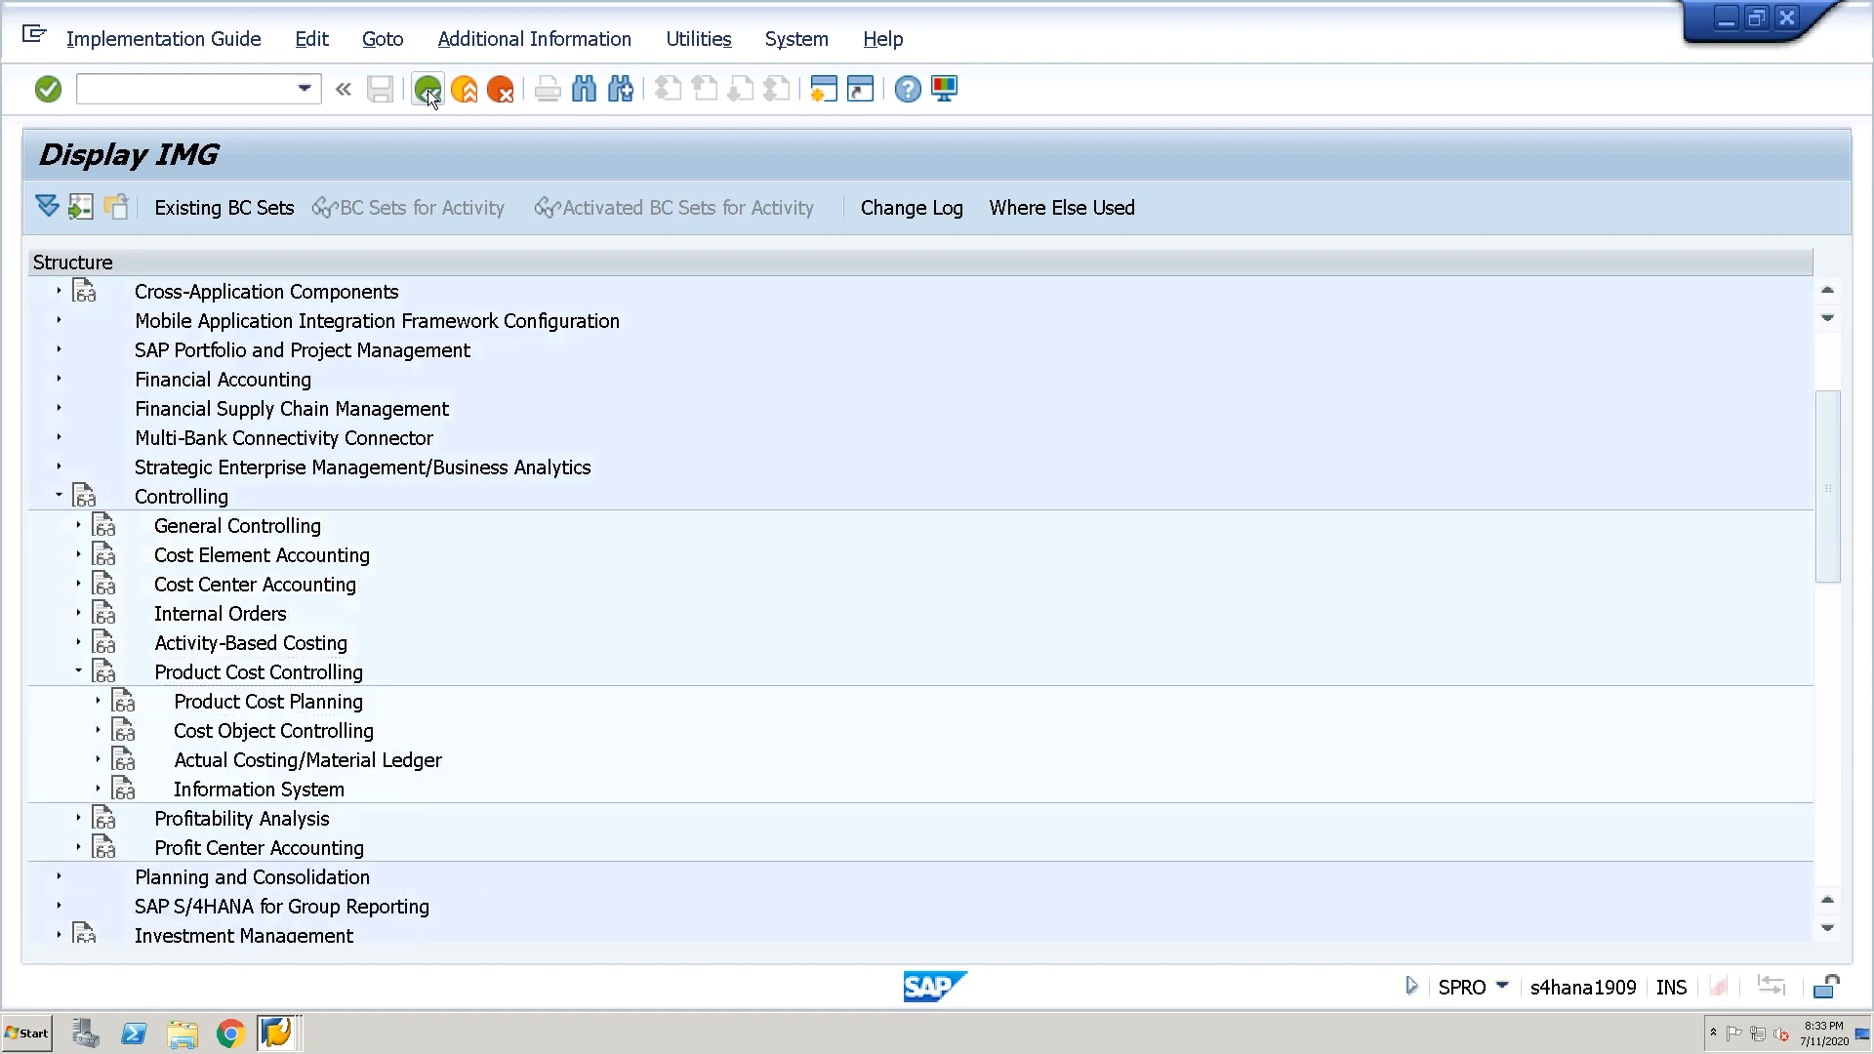
Expand Actual Costing/Material Ledger and run the Assign Currency Types and Define Material Ledger Types activity
{"action": "key", "text": "Down"}
{"action": "key", "text": "Down"}
{"action": "key", "text": "Down"}
{"action": "key", "text": "Right"}
{"action": "key", "text": "Down"}
{"action": "key", "text": "Left"}
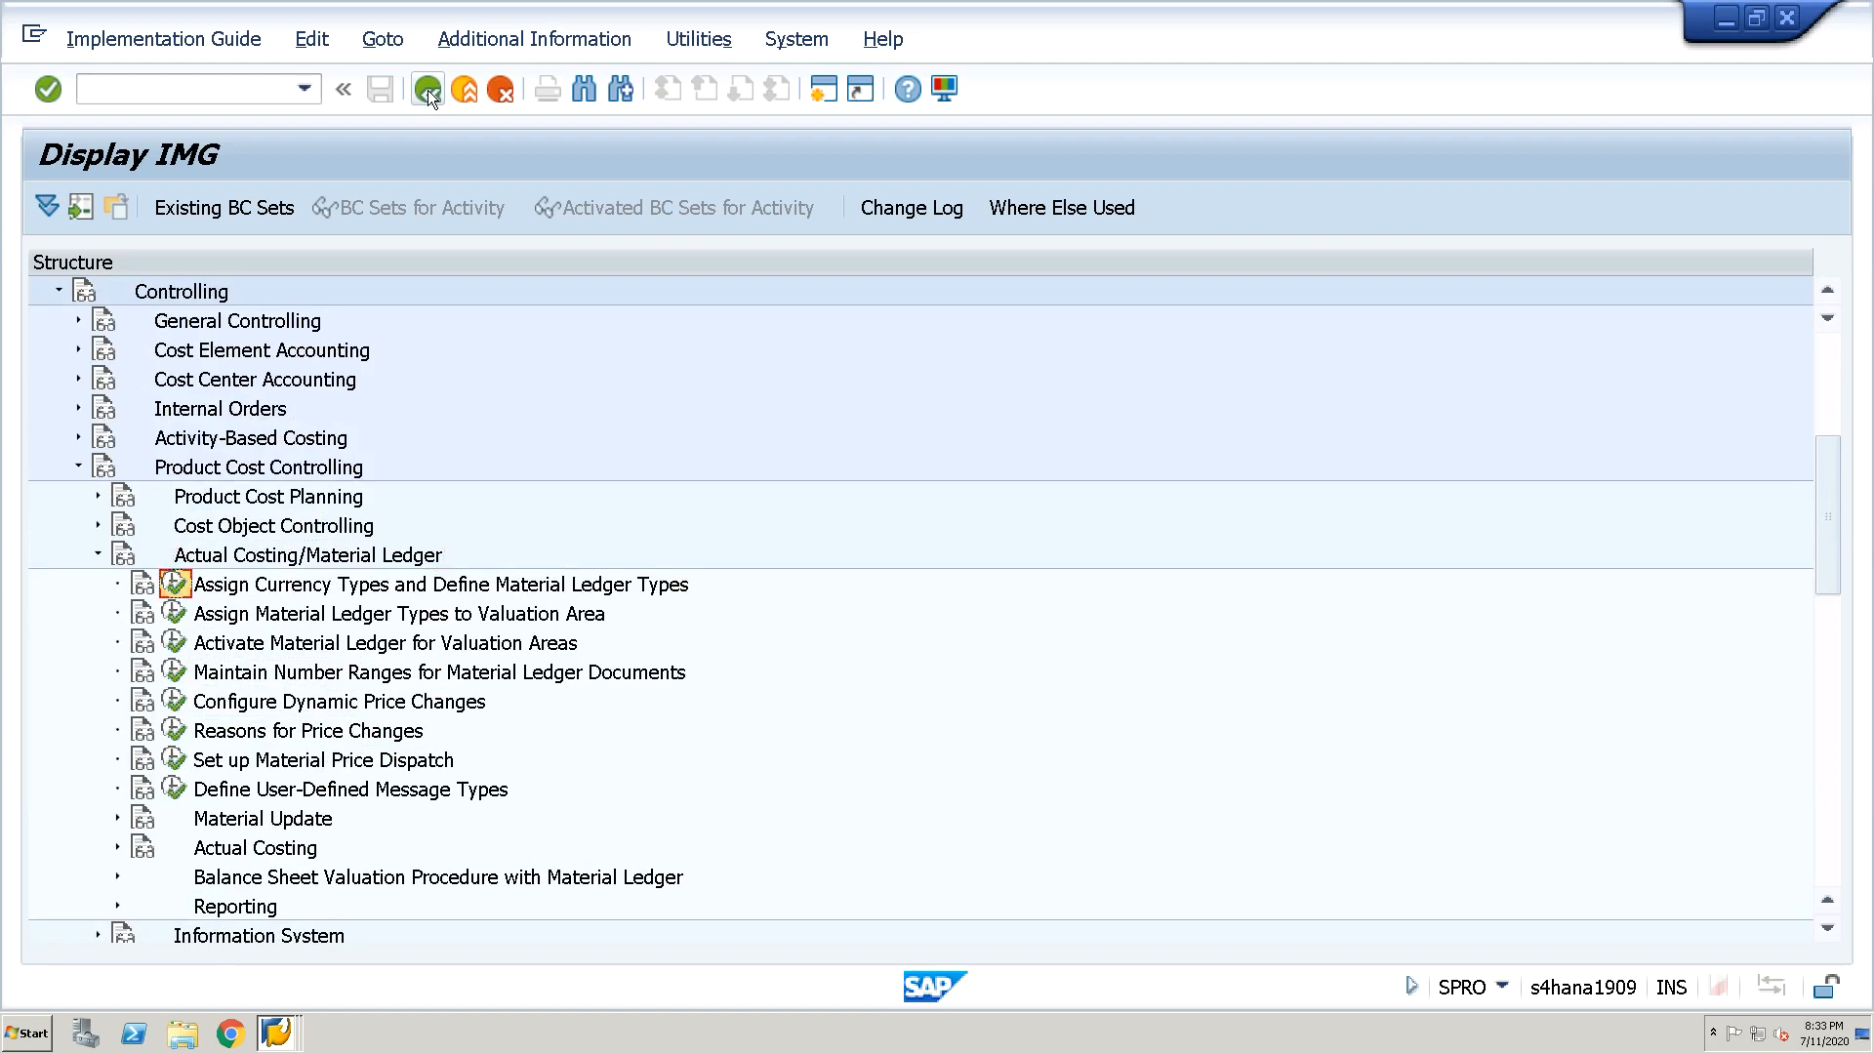
{"action": "key", "text": "Return"}
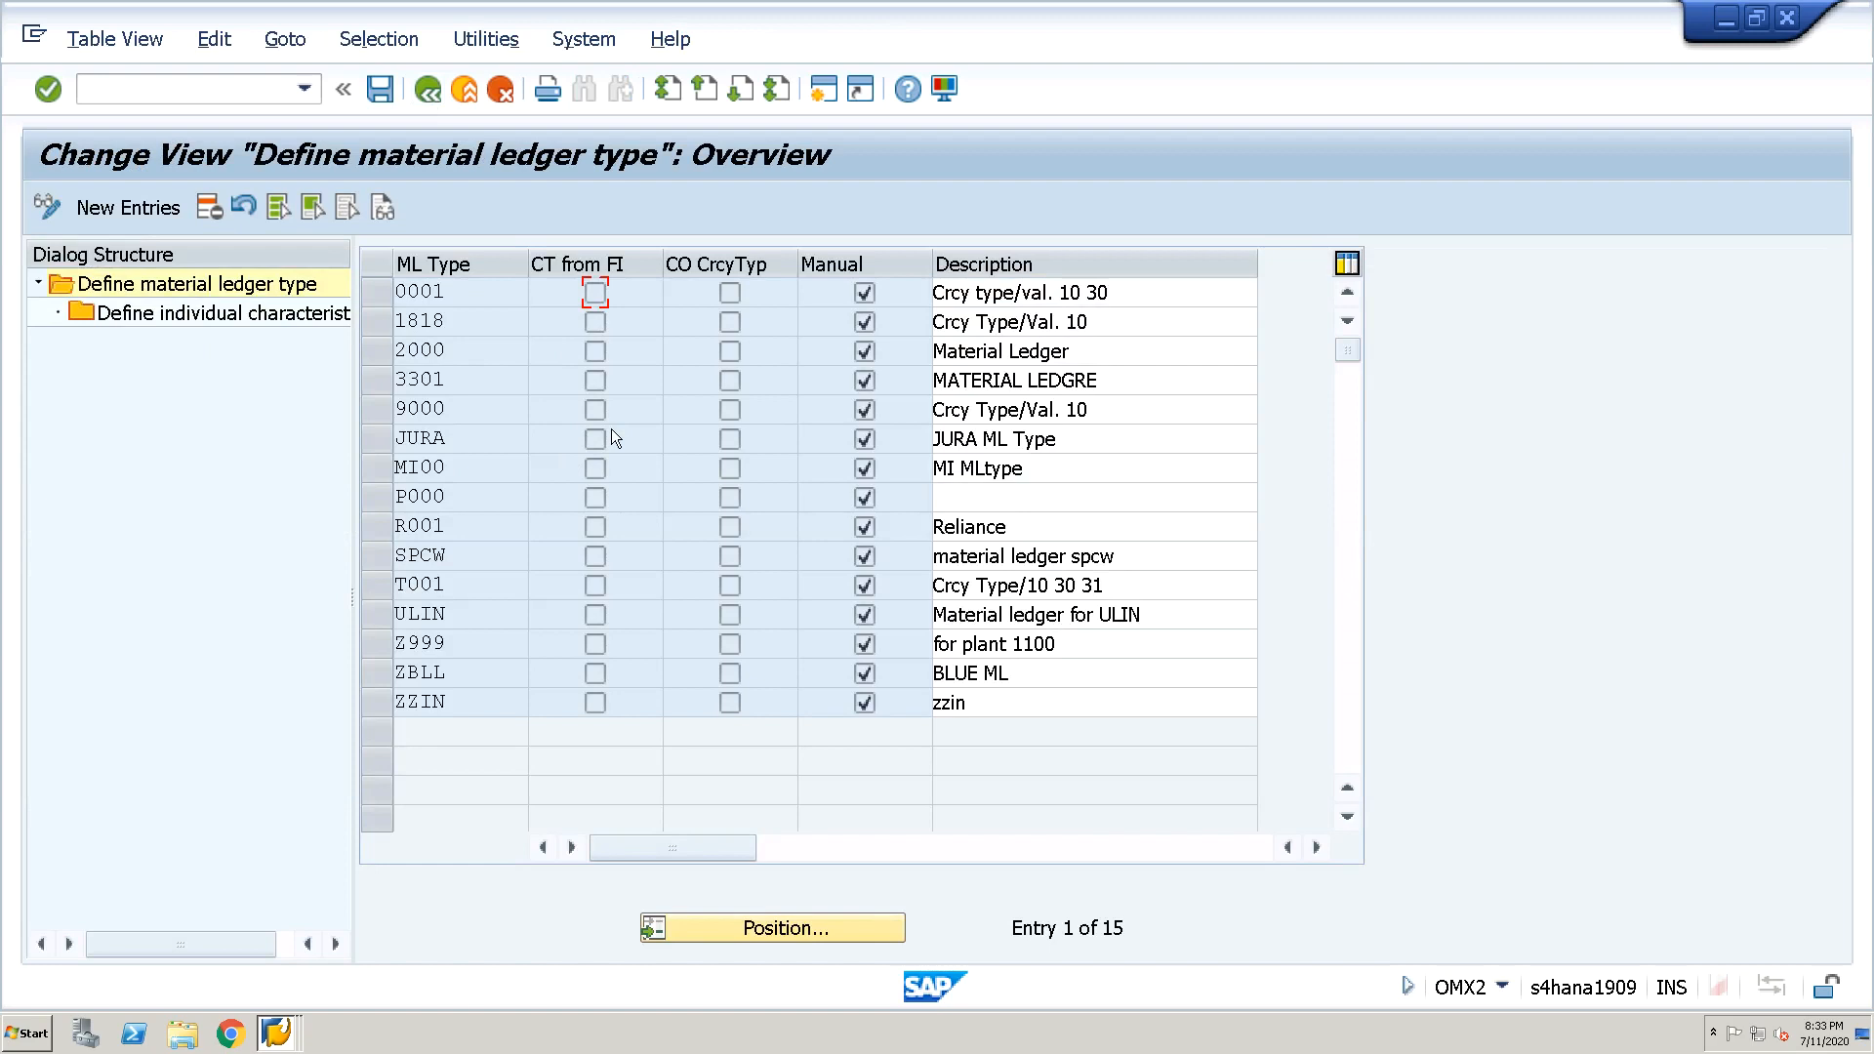
Select material ledger type JURA and examine its CT from FI, CO CrcyTyp and Manual settings and its description
{"action": "left_click", "coordinate": [384, 443]}
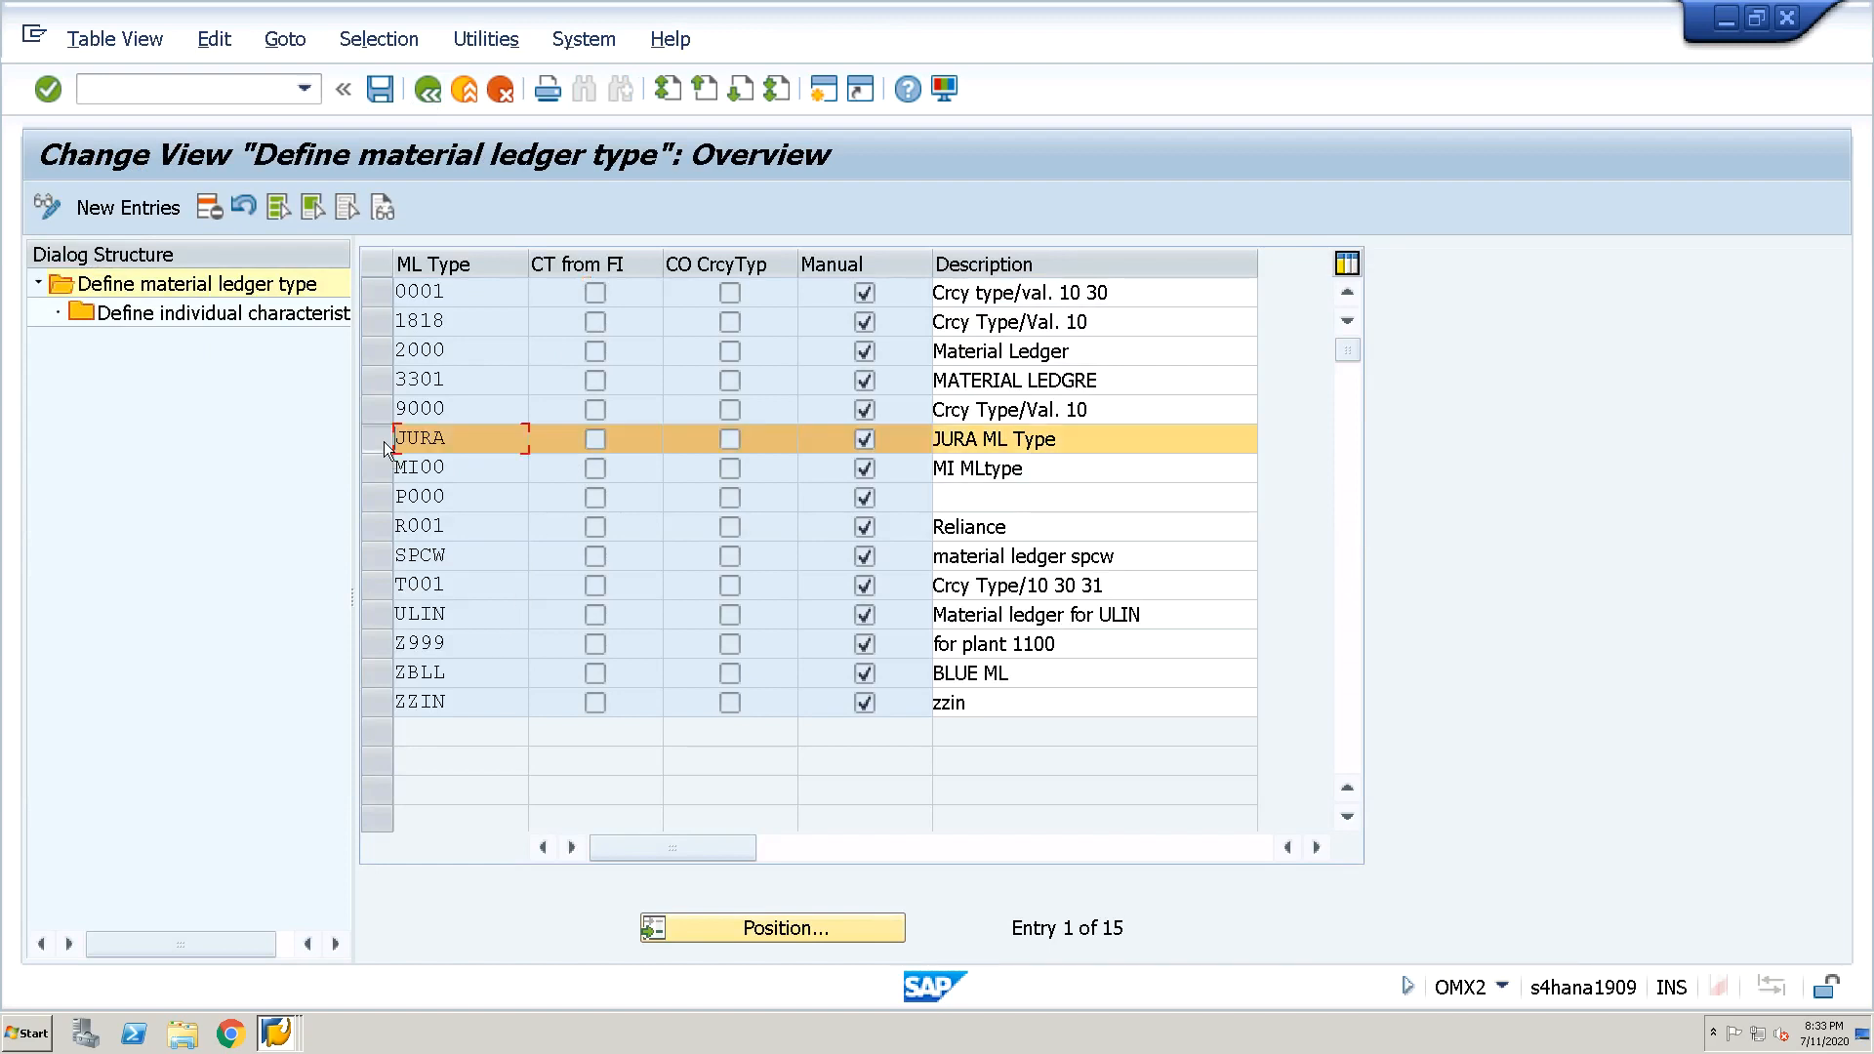
{"action": "left_click_drag", "start_coordinate": [1096, 432], "coordinate": [933, 442]}
{"action": "left_click", "coordinate": [933, 442]}
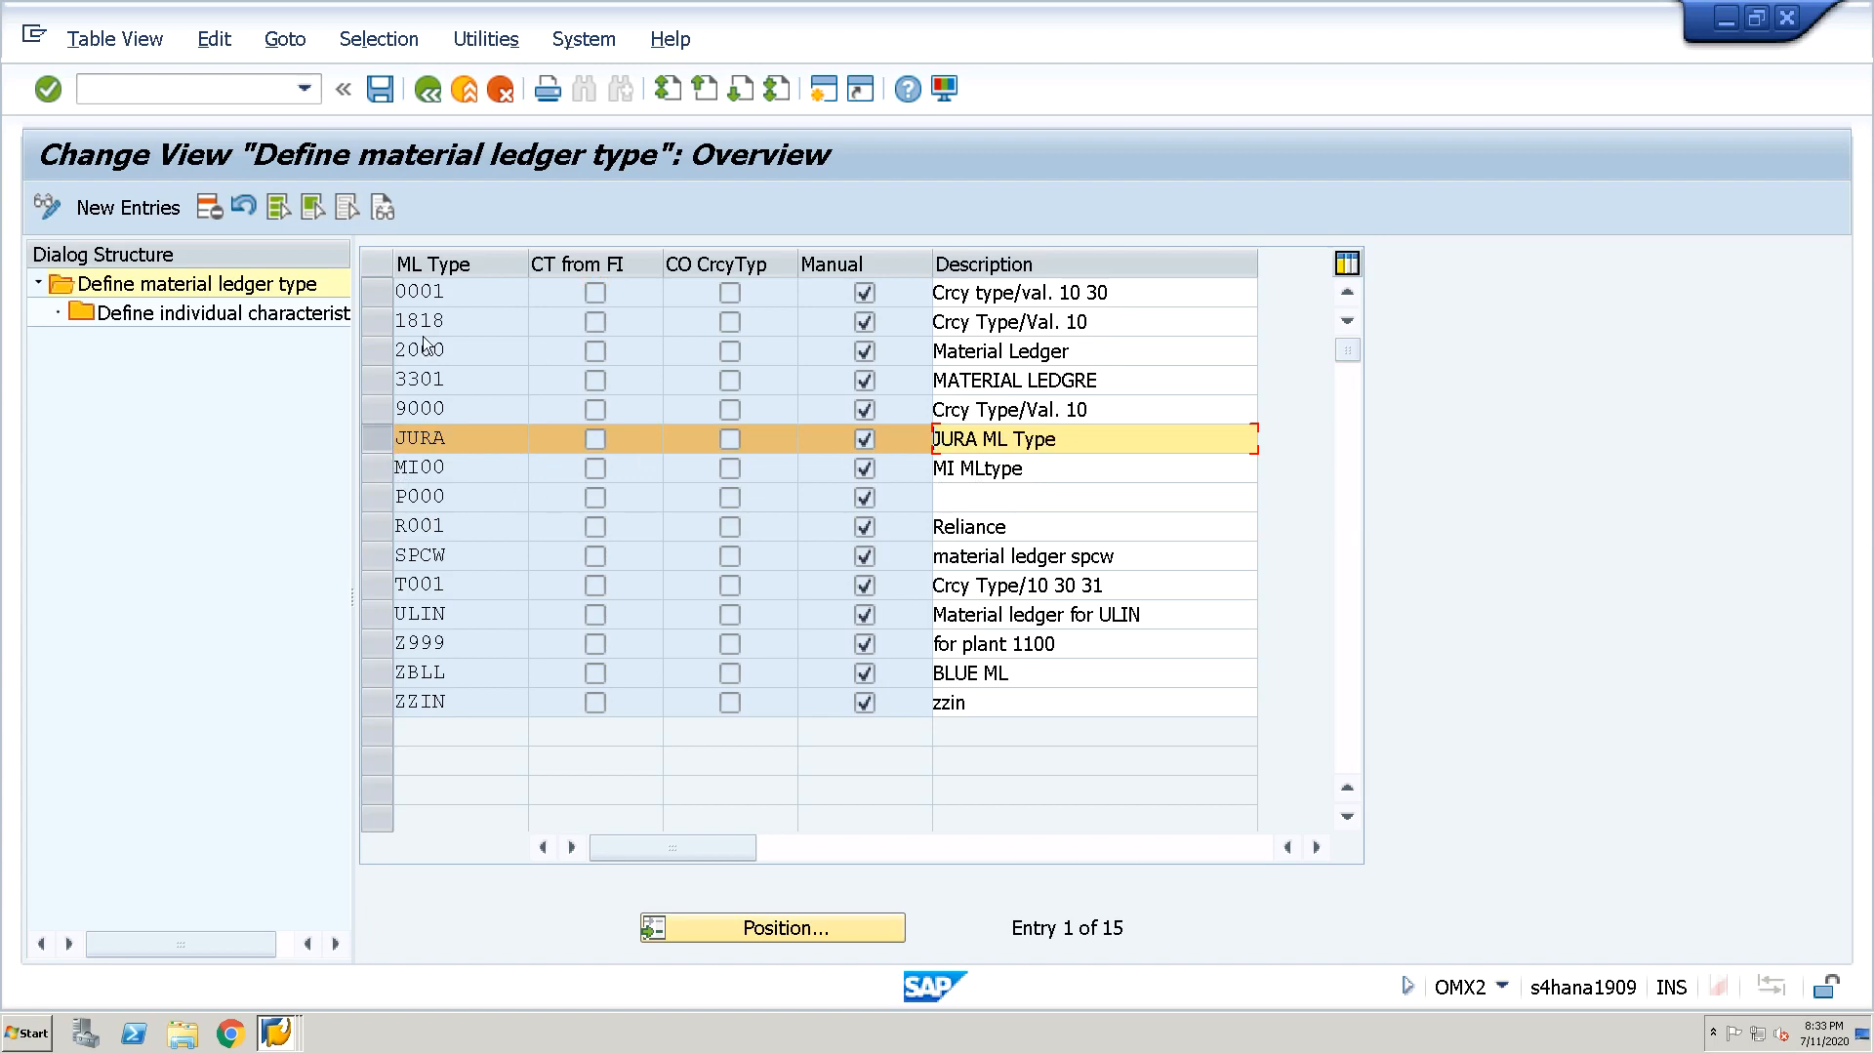
{"action": "left_click", "coordinate": [596, 441]}
{"action": "left_click", "coordinate": [732, 449]}
{"action": "left_click", "coordinate": [595, 437]}
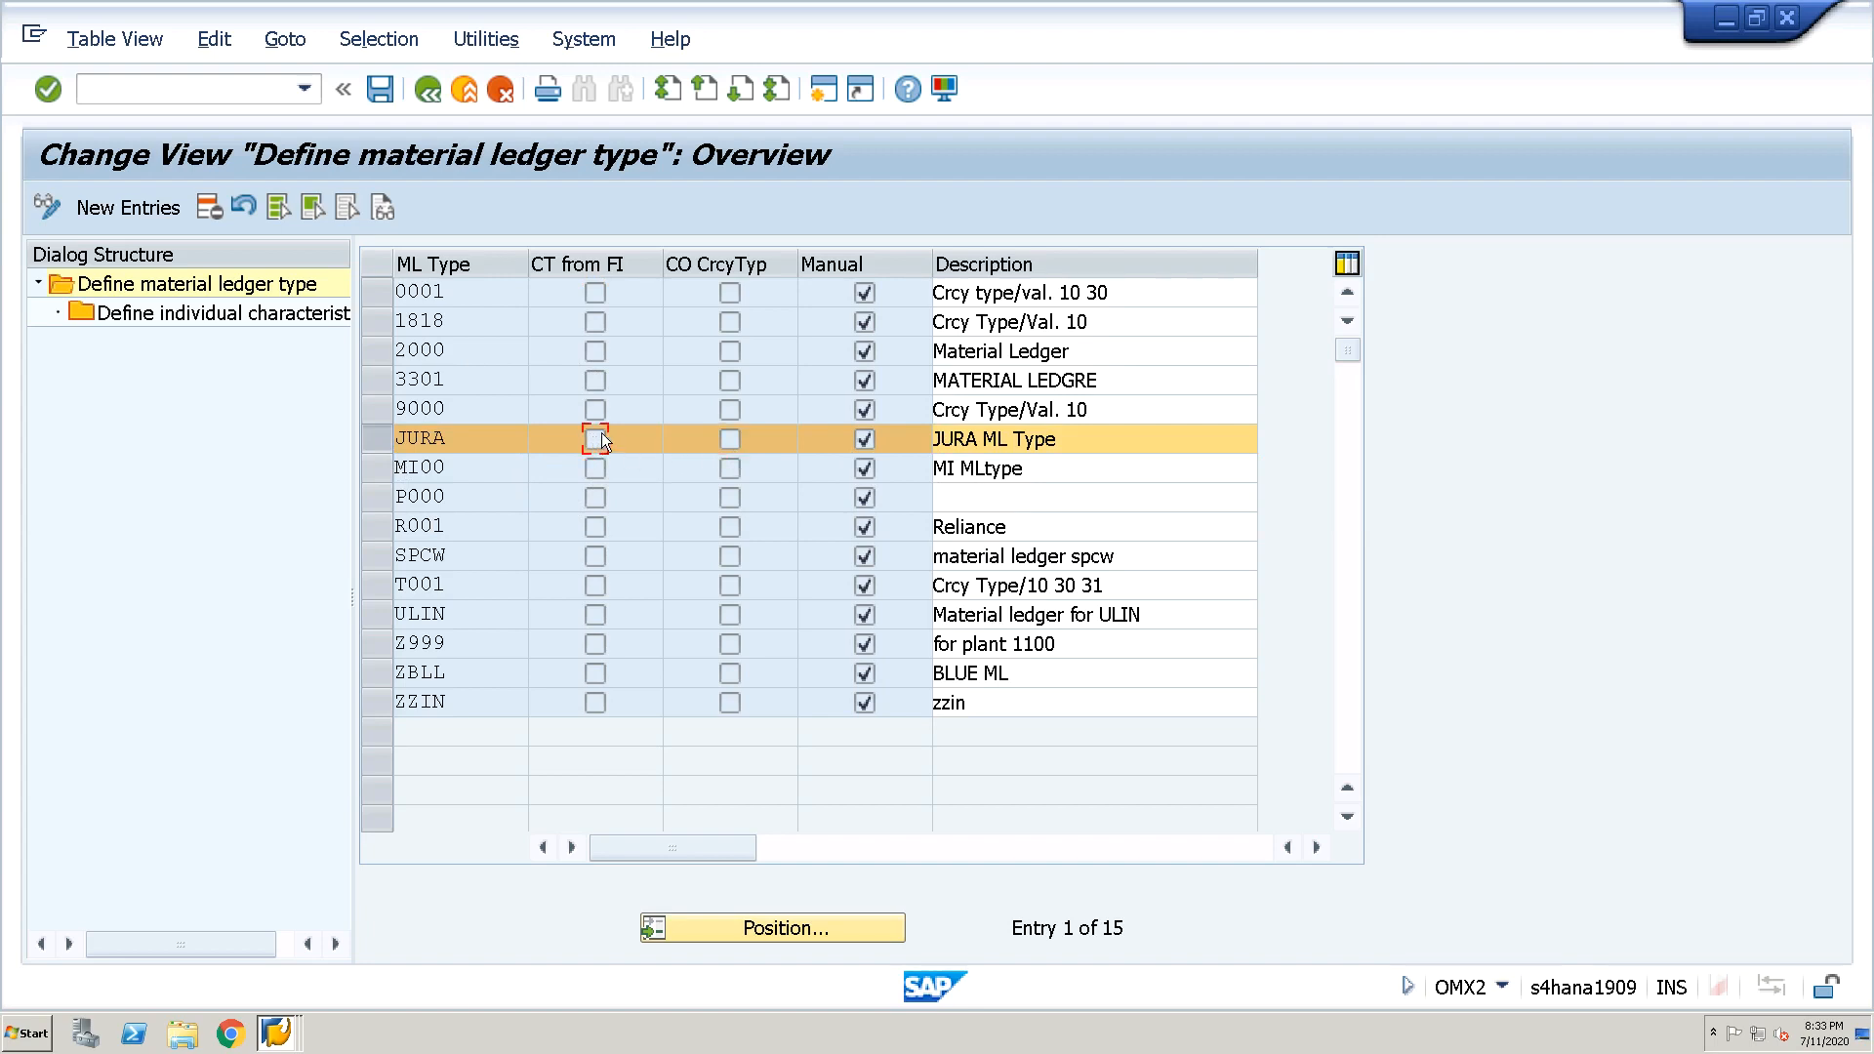
{"action": "left_click", "coordinate": [724, 443]}
{"action": "left_click", "coordinate": [875, 447]}
{"action": "left_click", "coordinate": [606, 449]}
{"action": "left_click_drag", "start_coordinate": [1069, 435], "coordinate": [930, 438]}
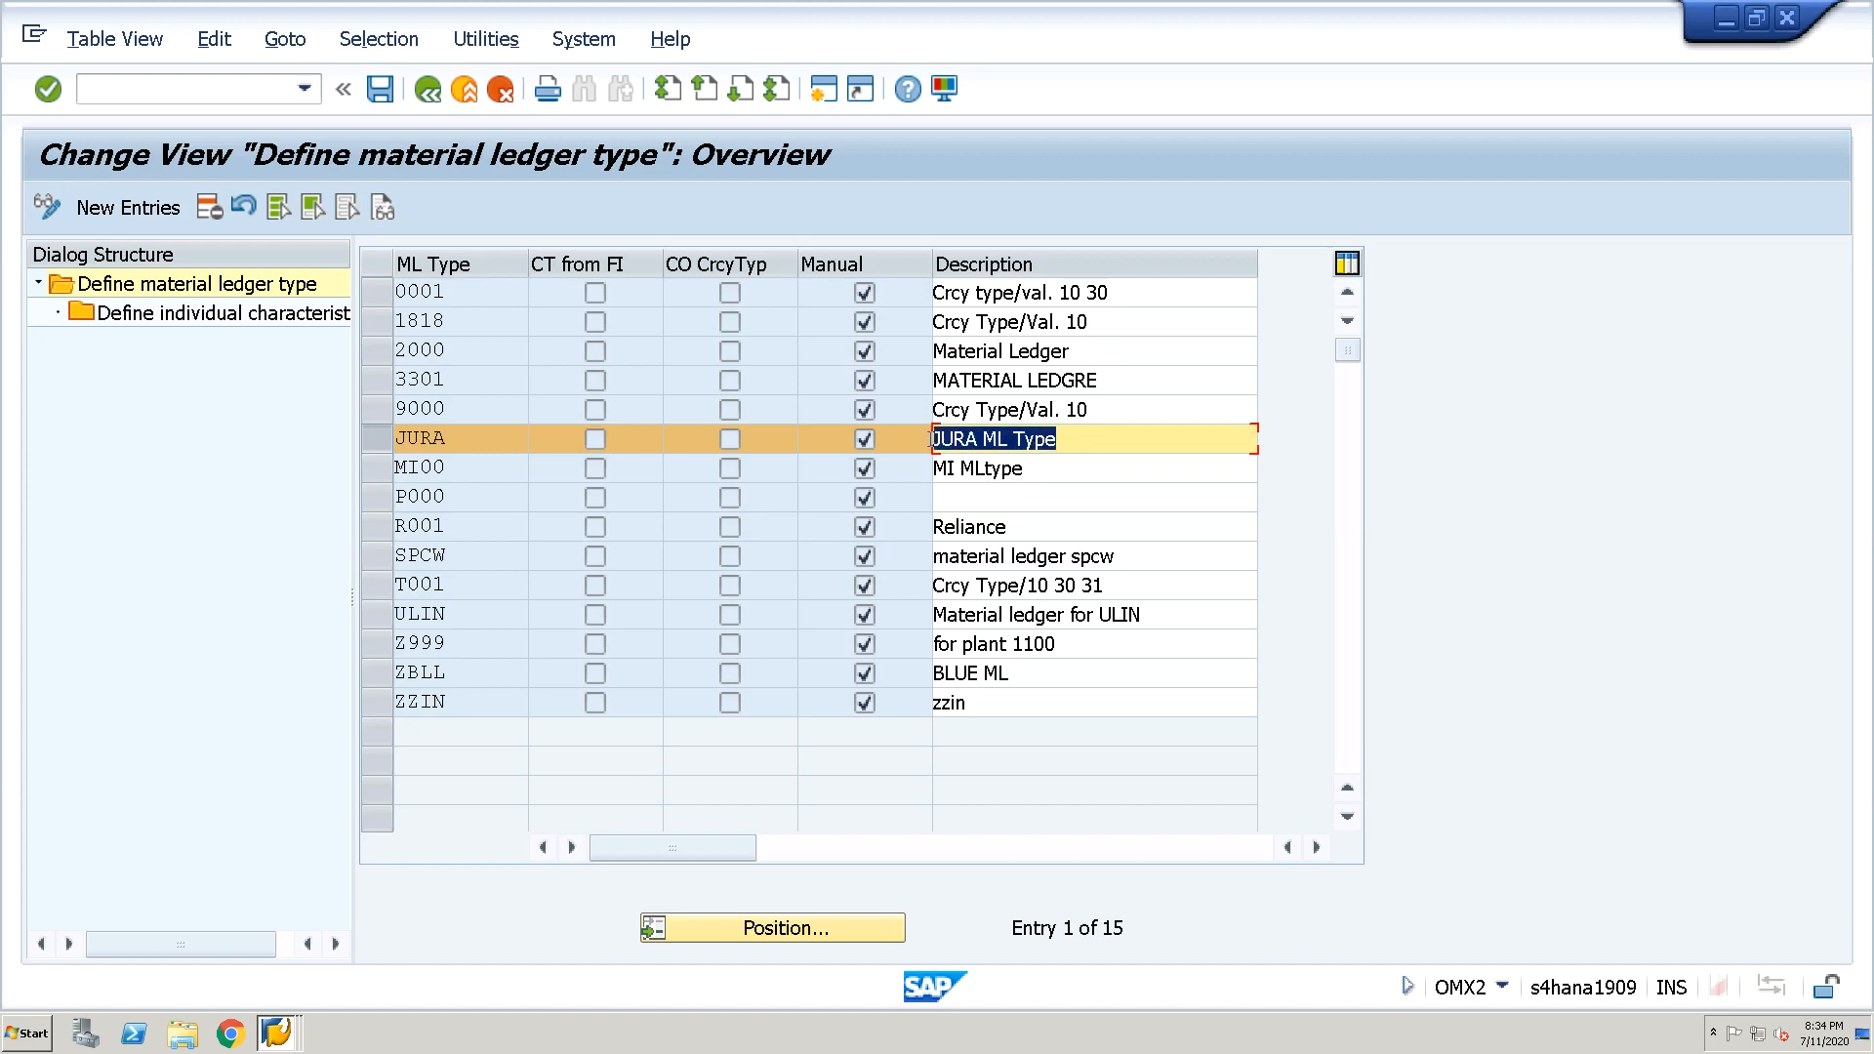
{"action": "left_click", "coordinate": [931, 439]}
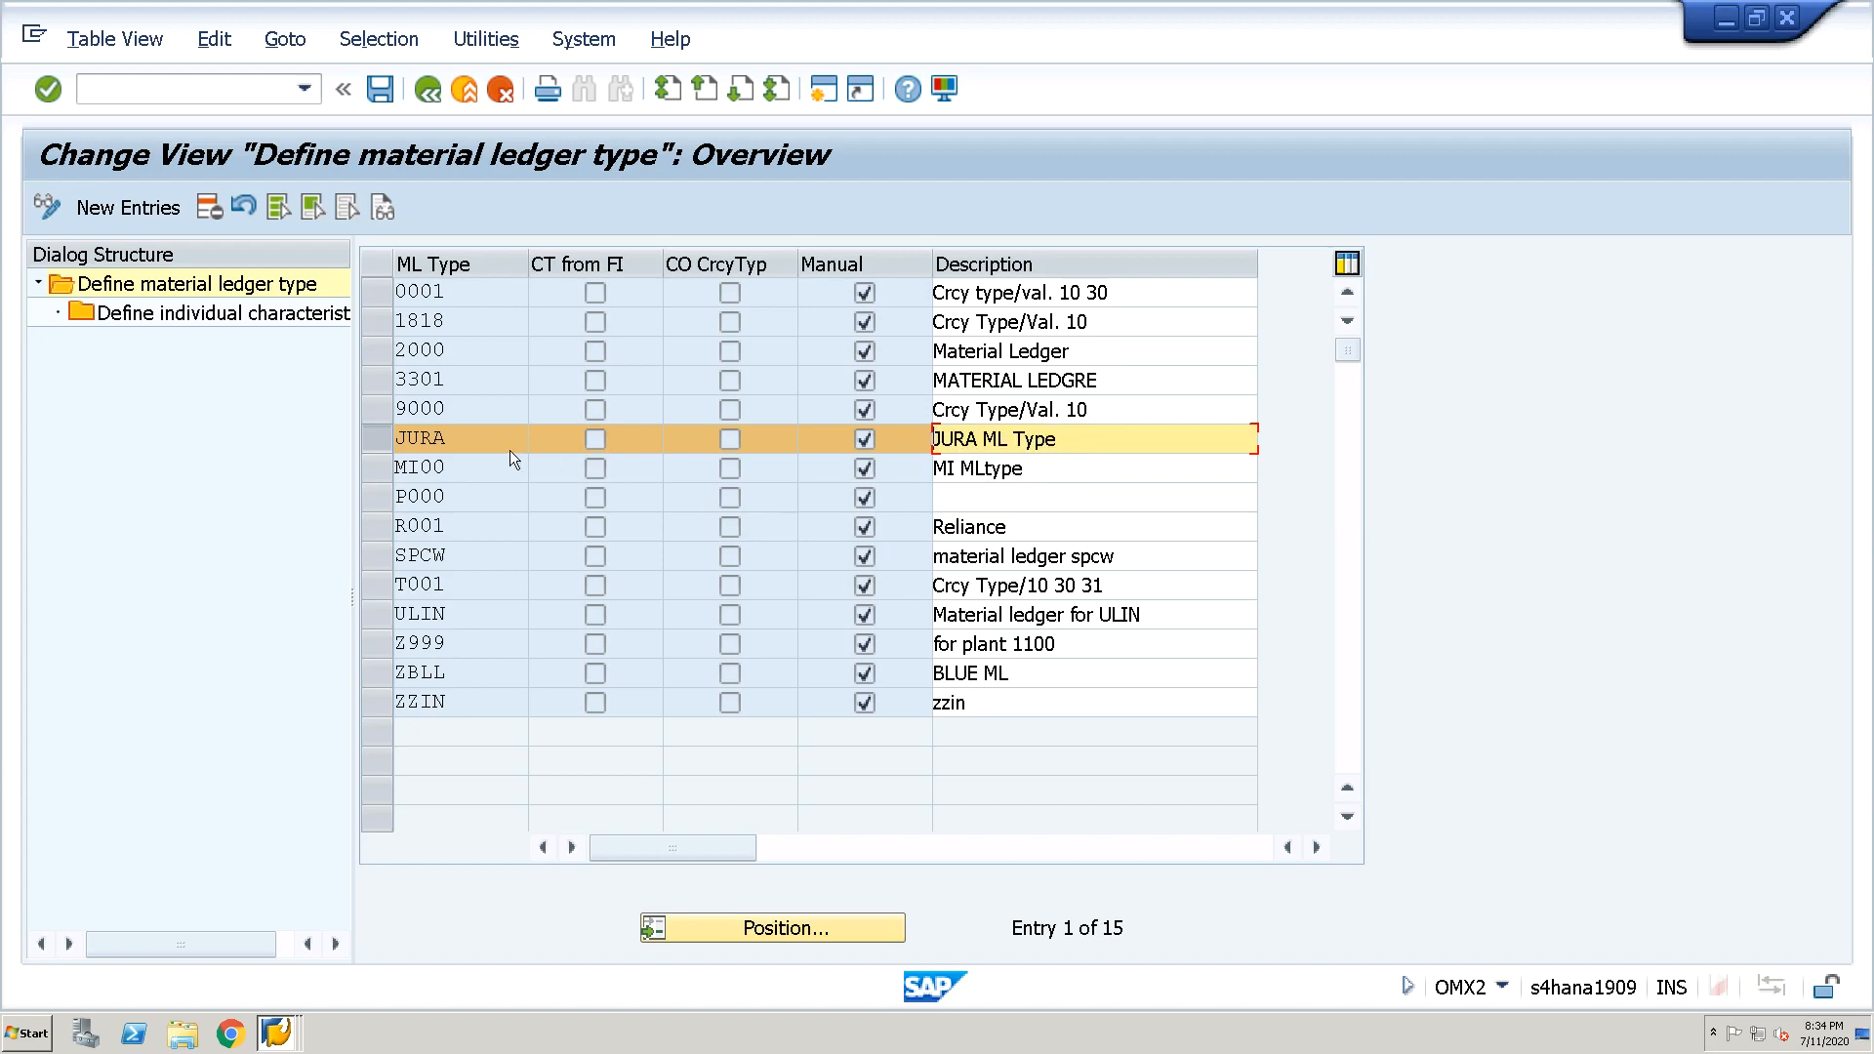
Open the individual characteristics of material ledger type JURA and review the currency types assigned to it
{"action": "double_click", "coordinate": [269, 317]}
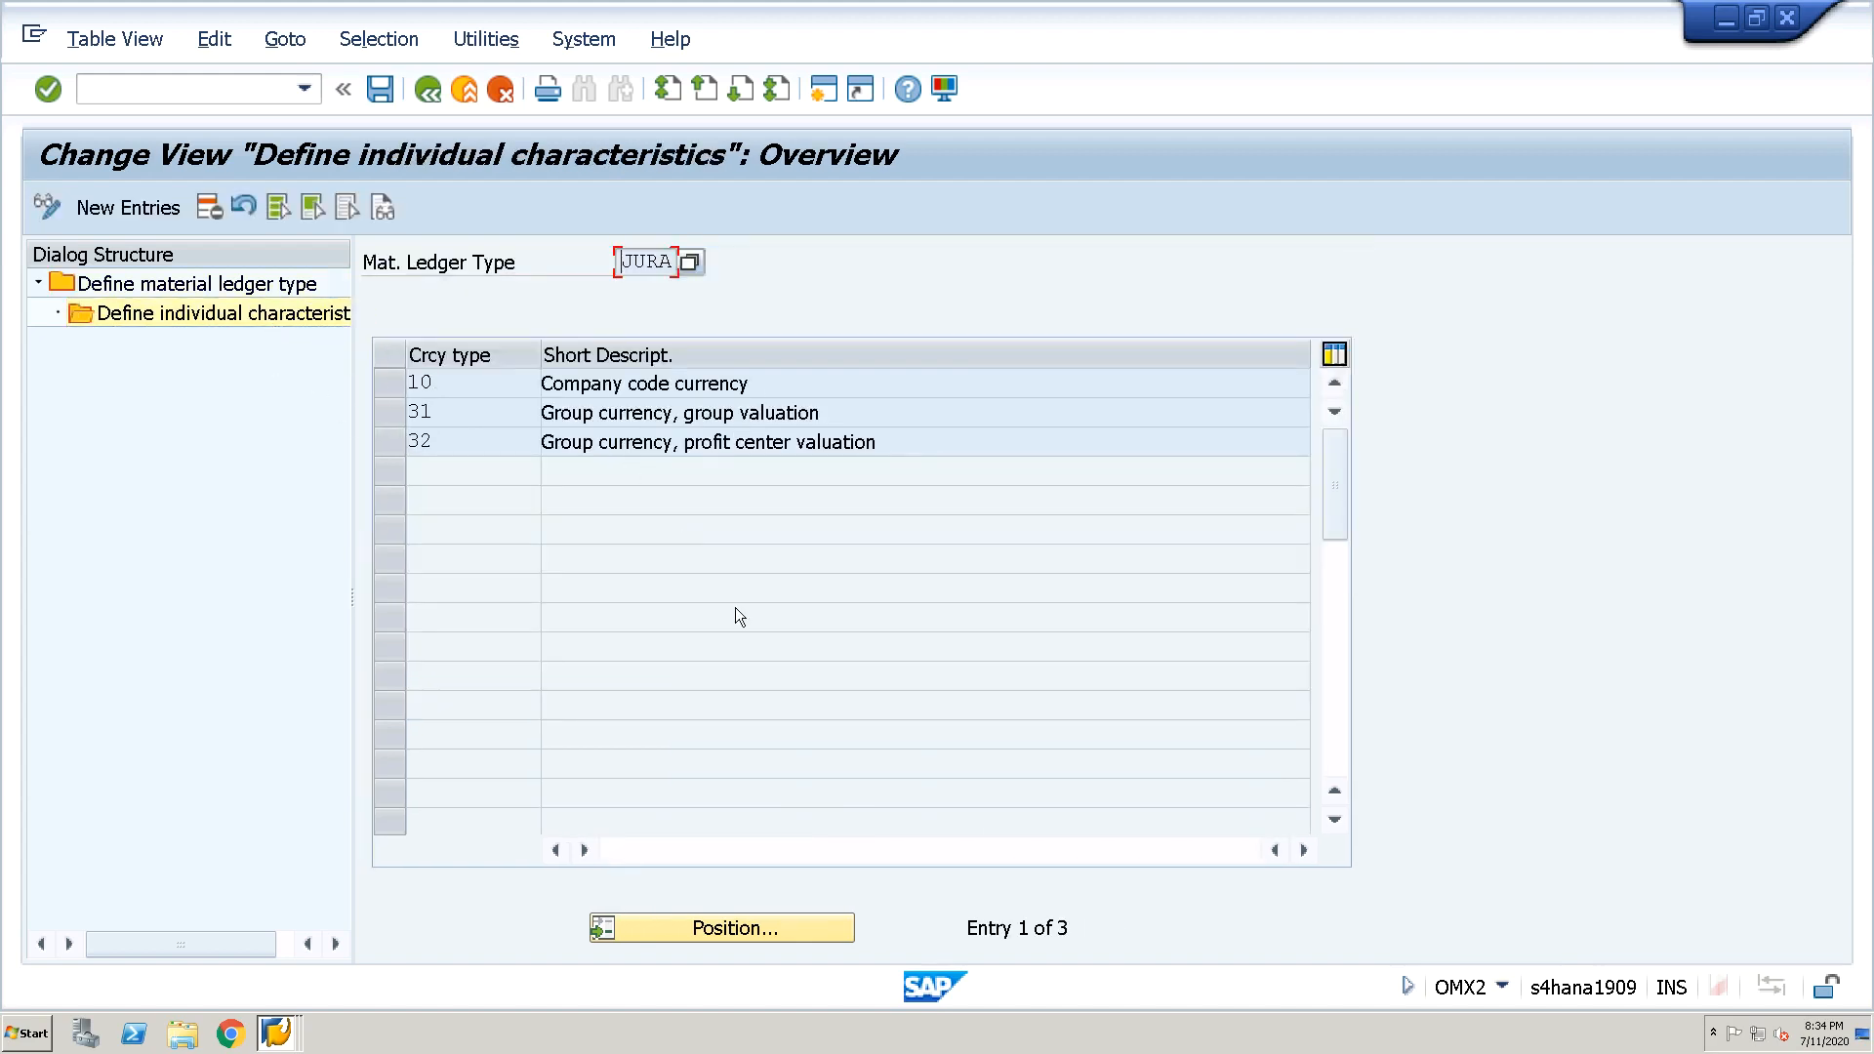
{"action": "left_click_drag", "start_coordinate": [765, 383], "coordinate": [583, 384]}
{"action": "left_click_drag", "start_coordinate": [823, 413], "coordinate": [520, 420]}
{"action": "left_click_drag", "start_coordinate": [878, 442], "coordinate": [518, 445]}
Open the list of possible currency types and examine the group and profit center valuation types 11, 12, 31 and 32
{"action": "left_click", "coordinate": [475, 406]}
{"action": "left_click", "coordinate": [552, 415]}
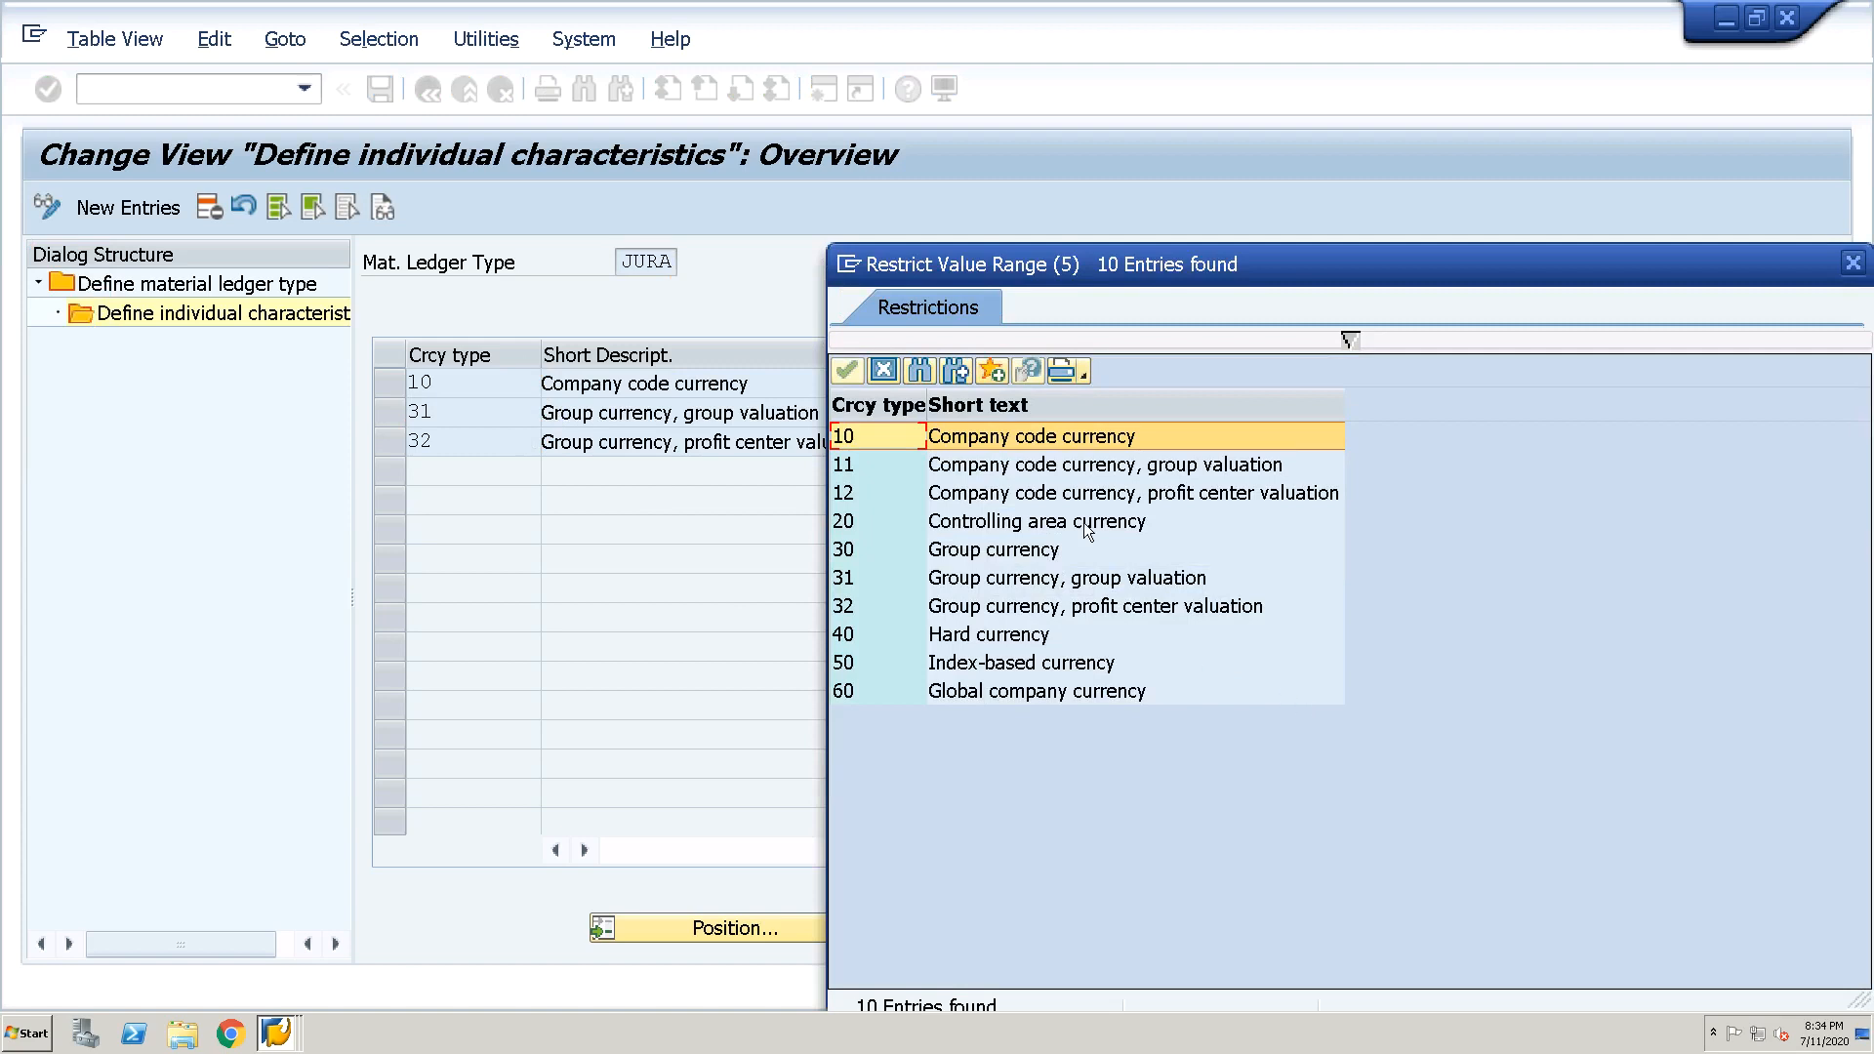
{"action": "left_click", "coordinate": [1042, 469]}
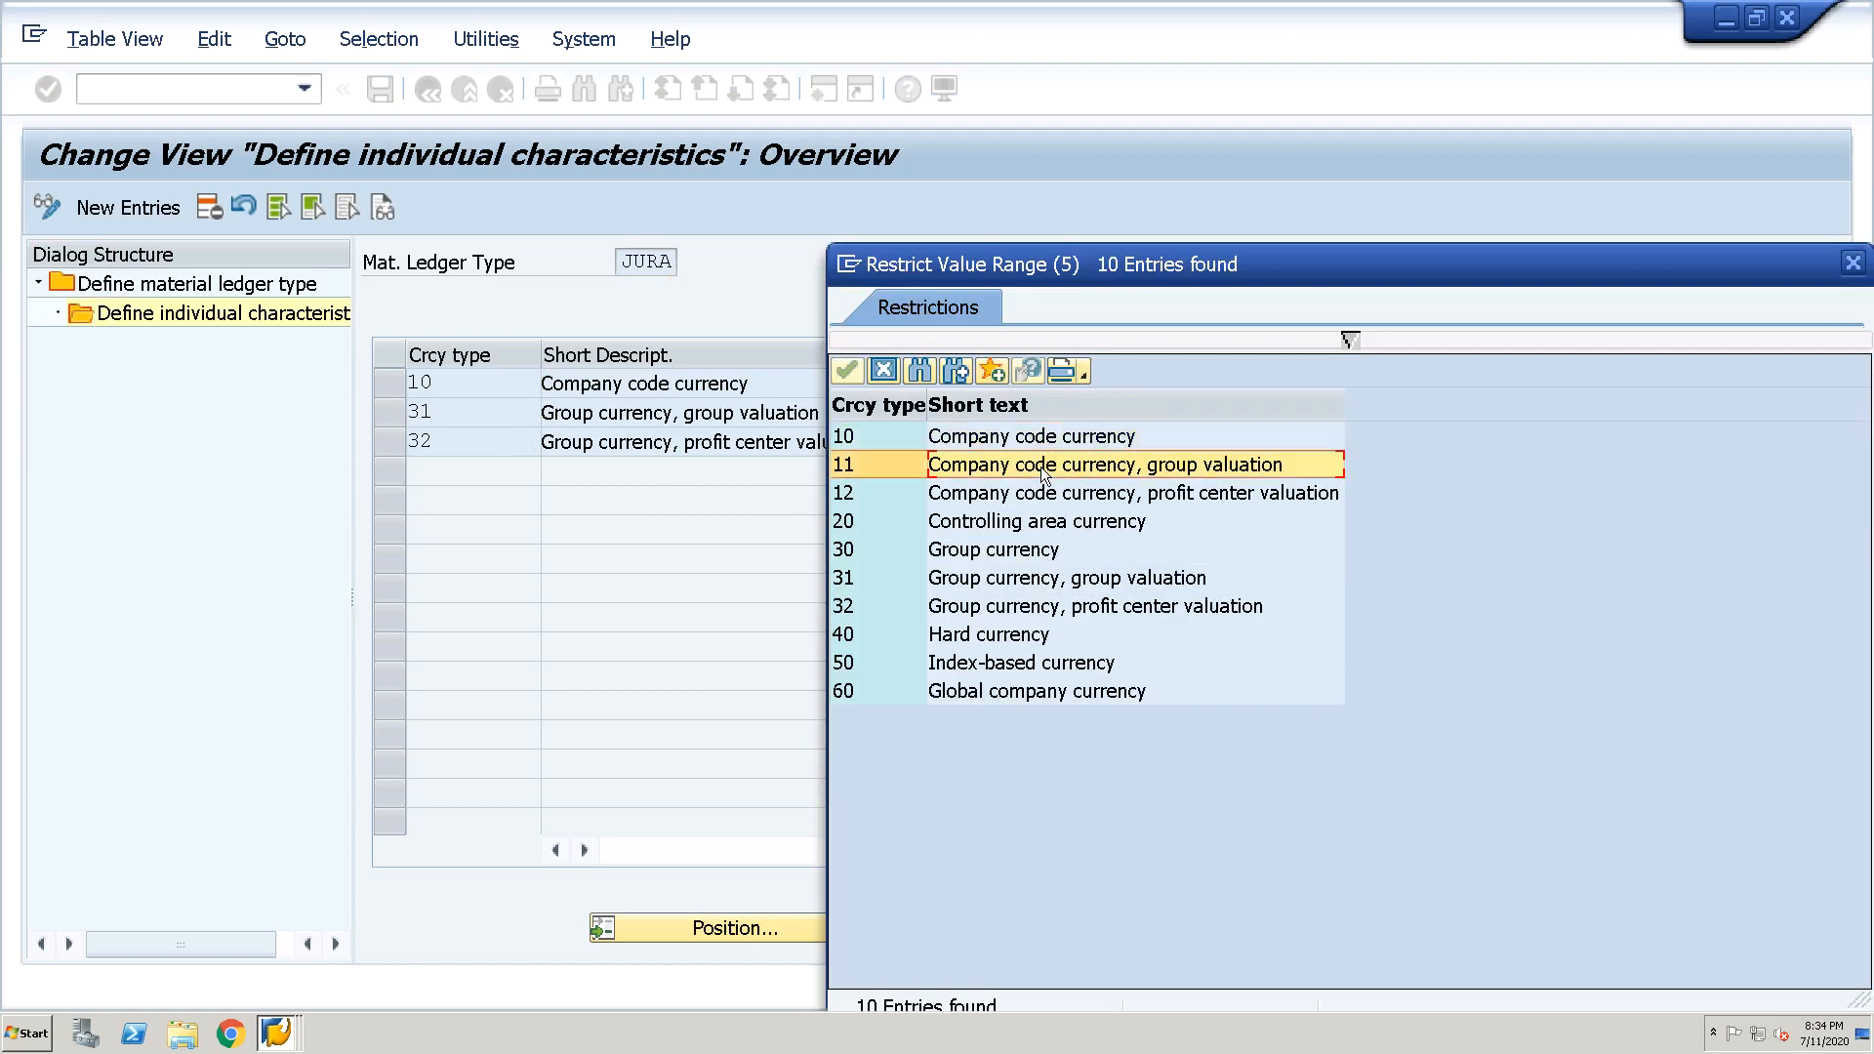
{"action": "left_click", "coordinate": [1019, 497]}
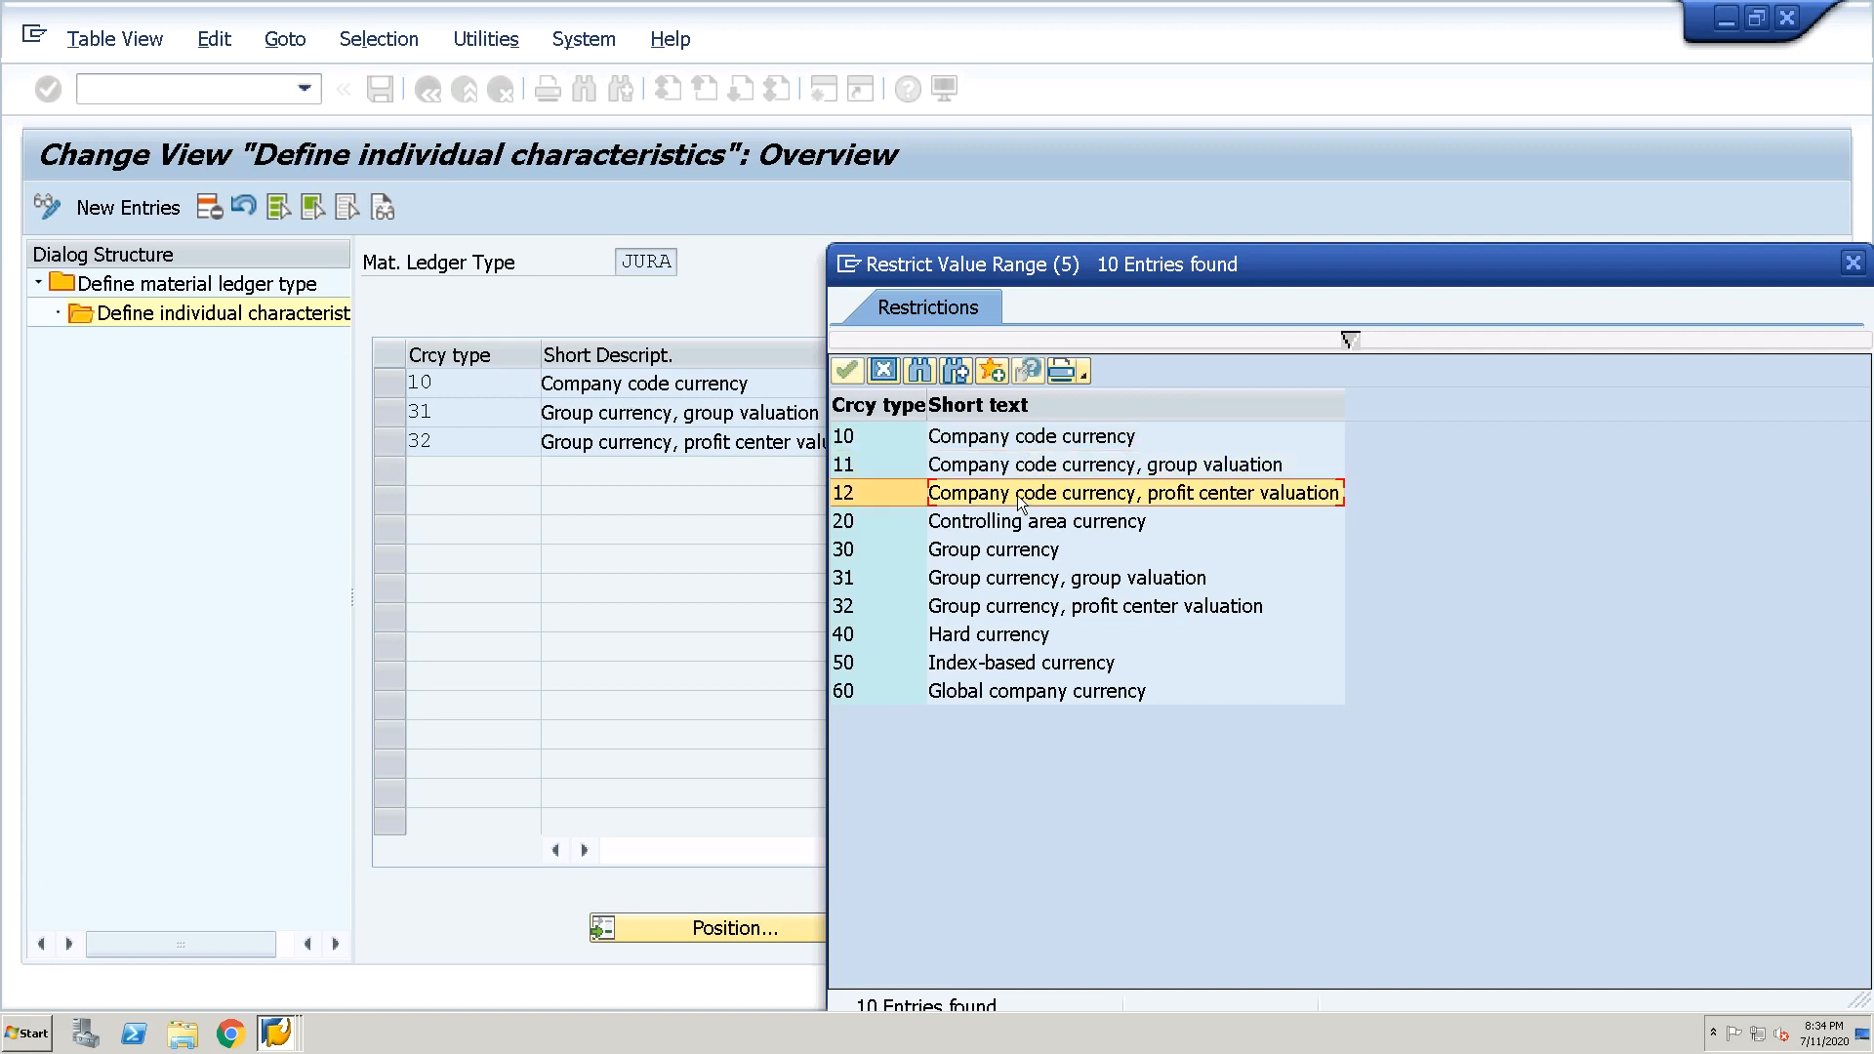
{"action": "left_click", "coordinate": [1022, 576]}
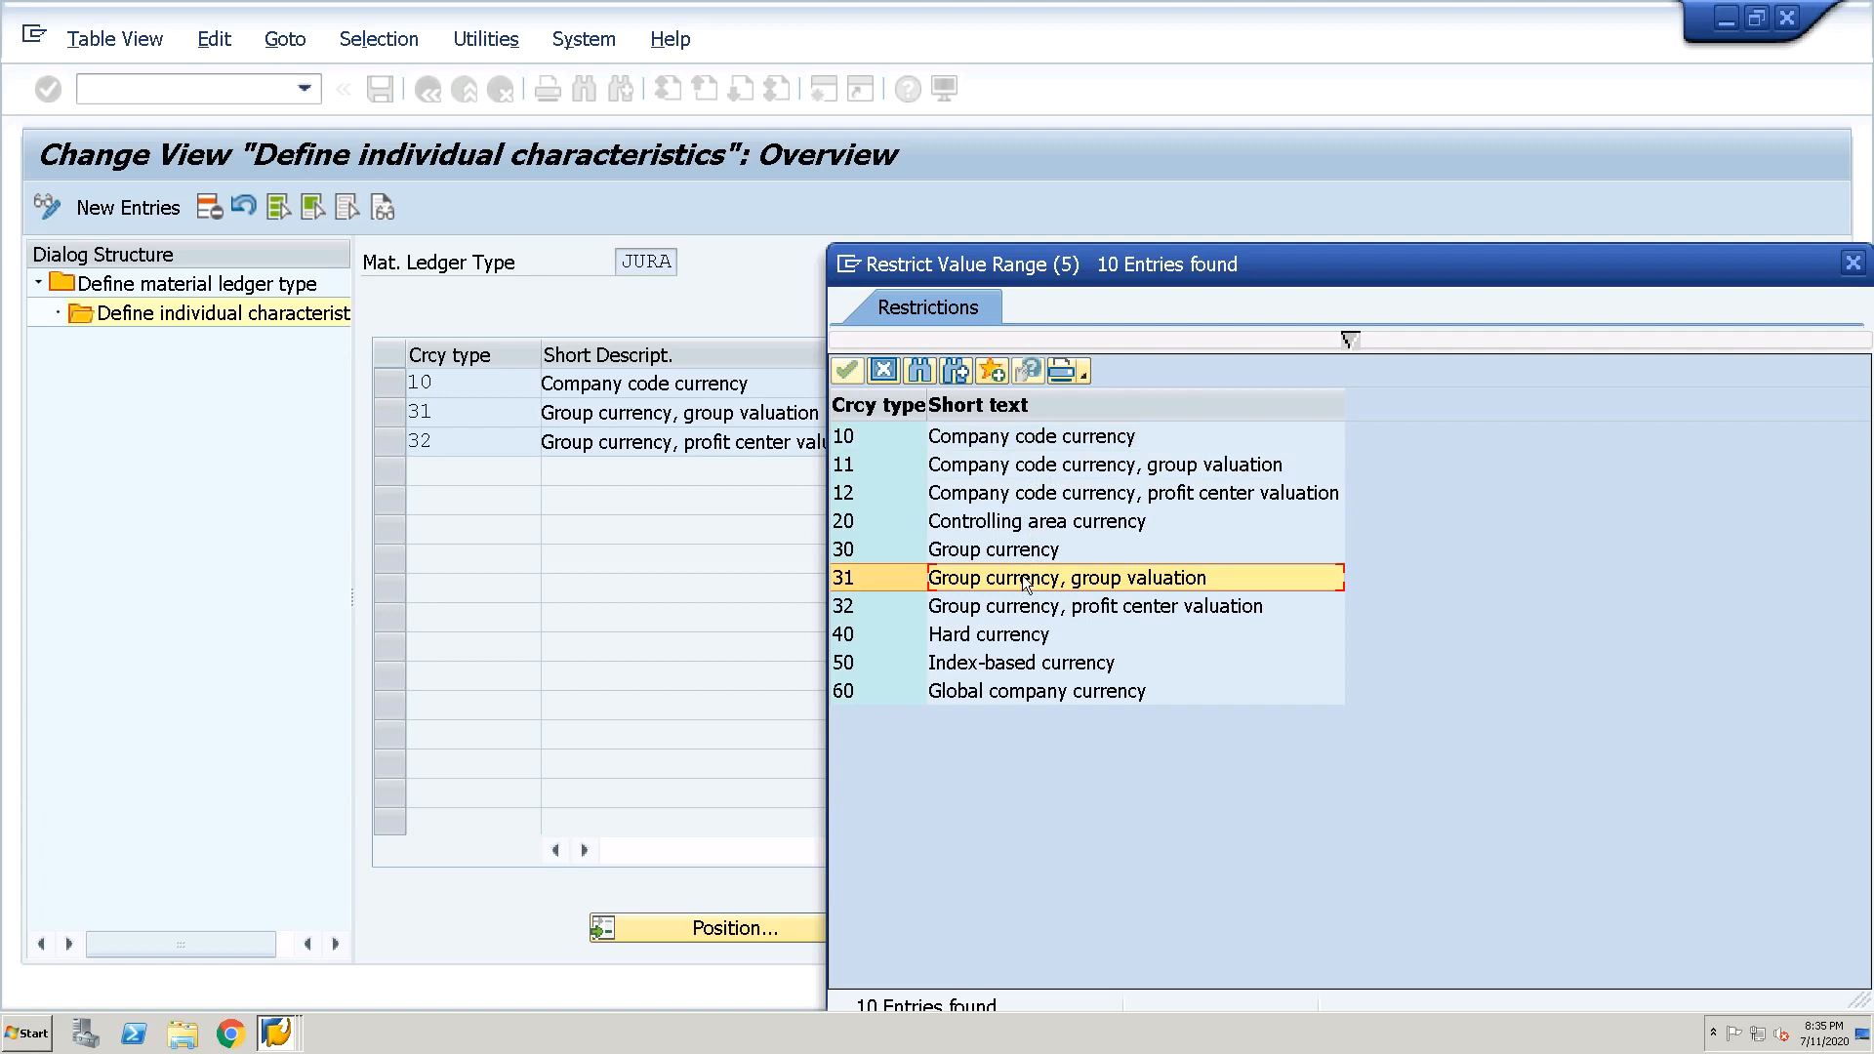
{"action": "left_click", "coordinate": [1017, 612]}
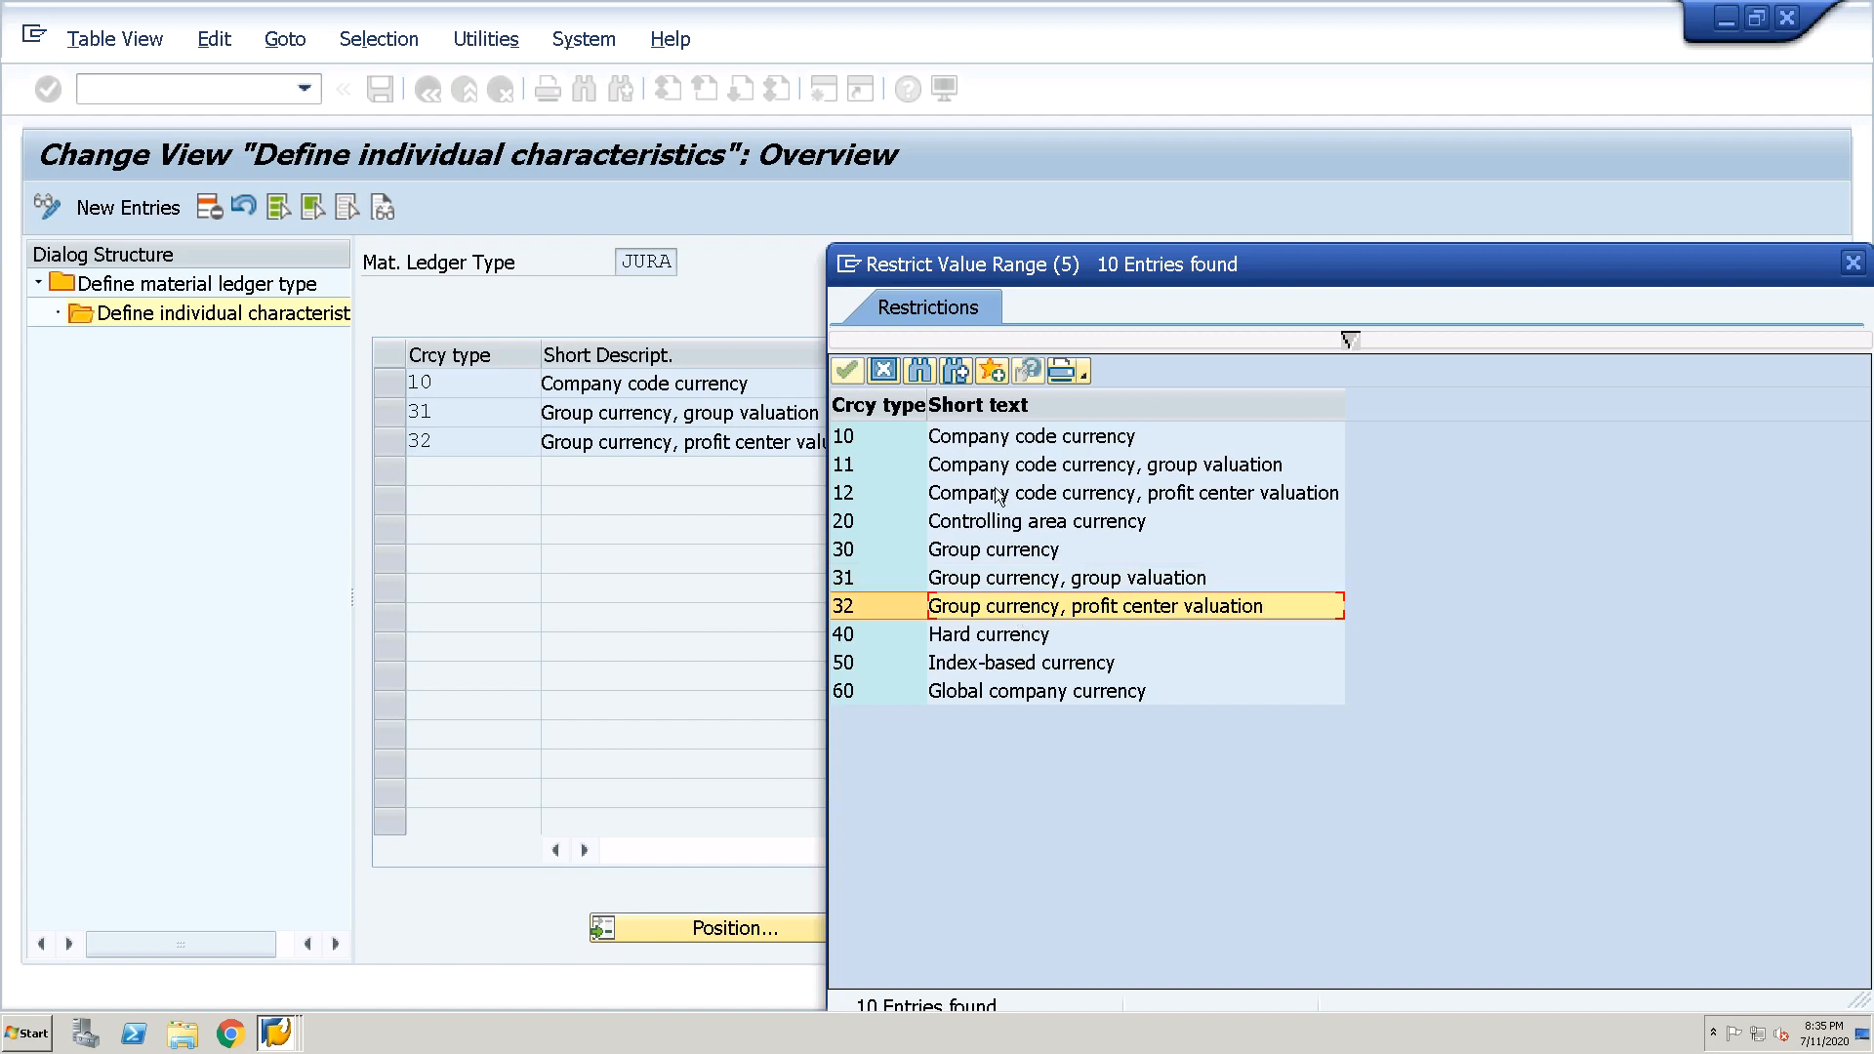
Compare the company code currency types 10, 11 and 12 with the group currency types 31 and 32
{"action": "left_click", "coordinate": [983, 439]}
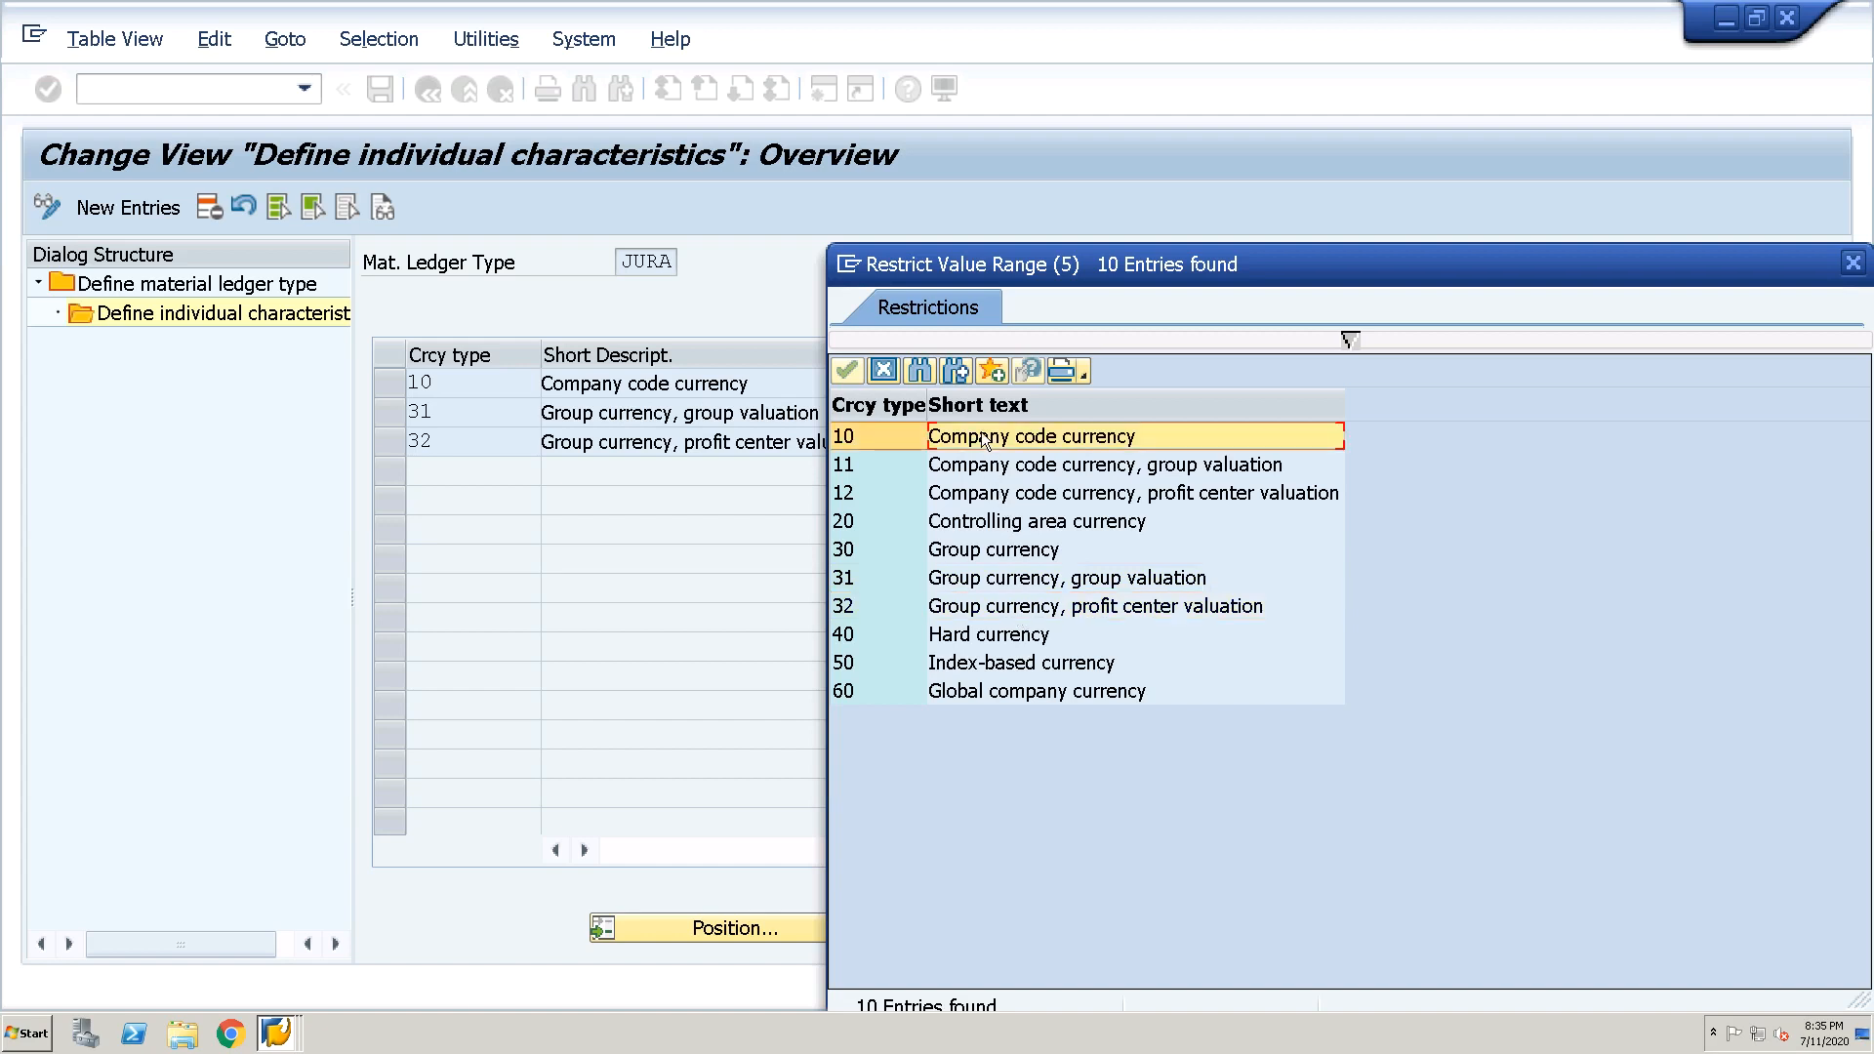
{"action": "left_click", "coordinate": [991, 466]}
{"action": "left_click", "coordinate": [992, 495]}
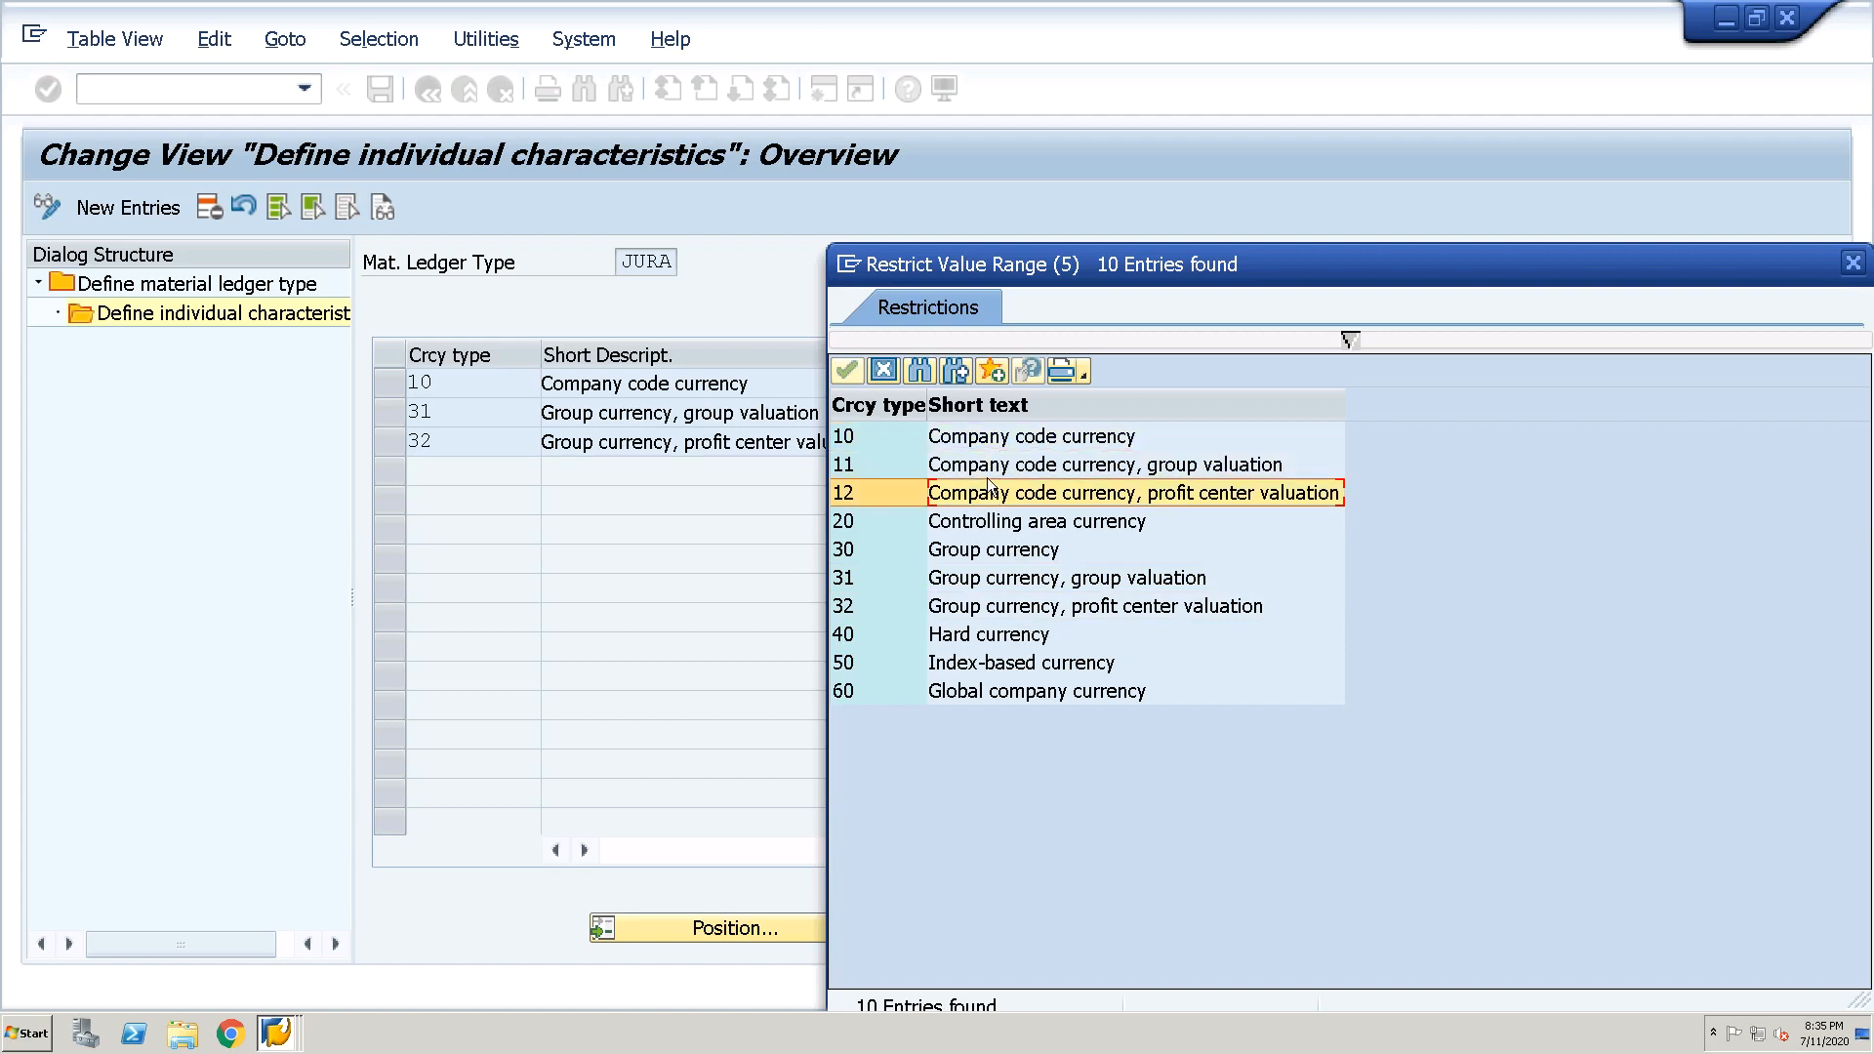
{"action": "left_click", "coordinate": [1006, 471]}
{"action": "left_click", "coordinate": [1006, 495]}
{"action": "left_click", "coordinate": [999, 576]}
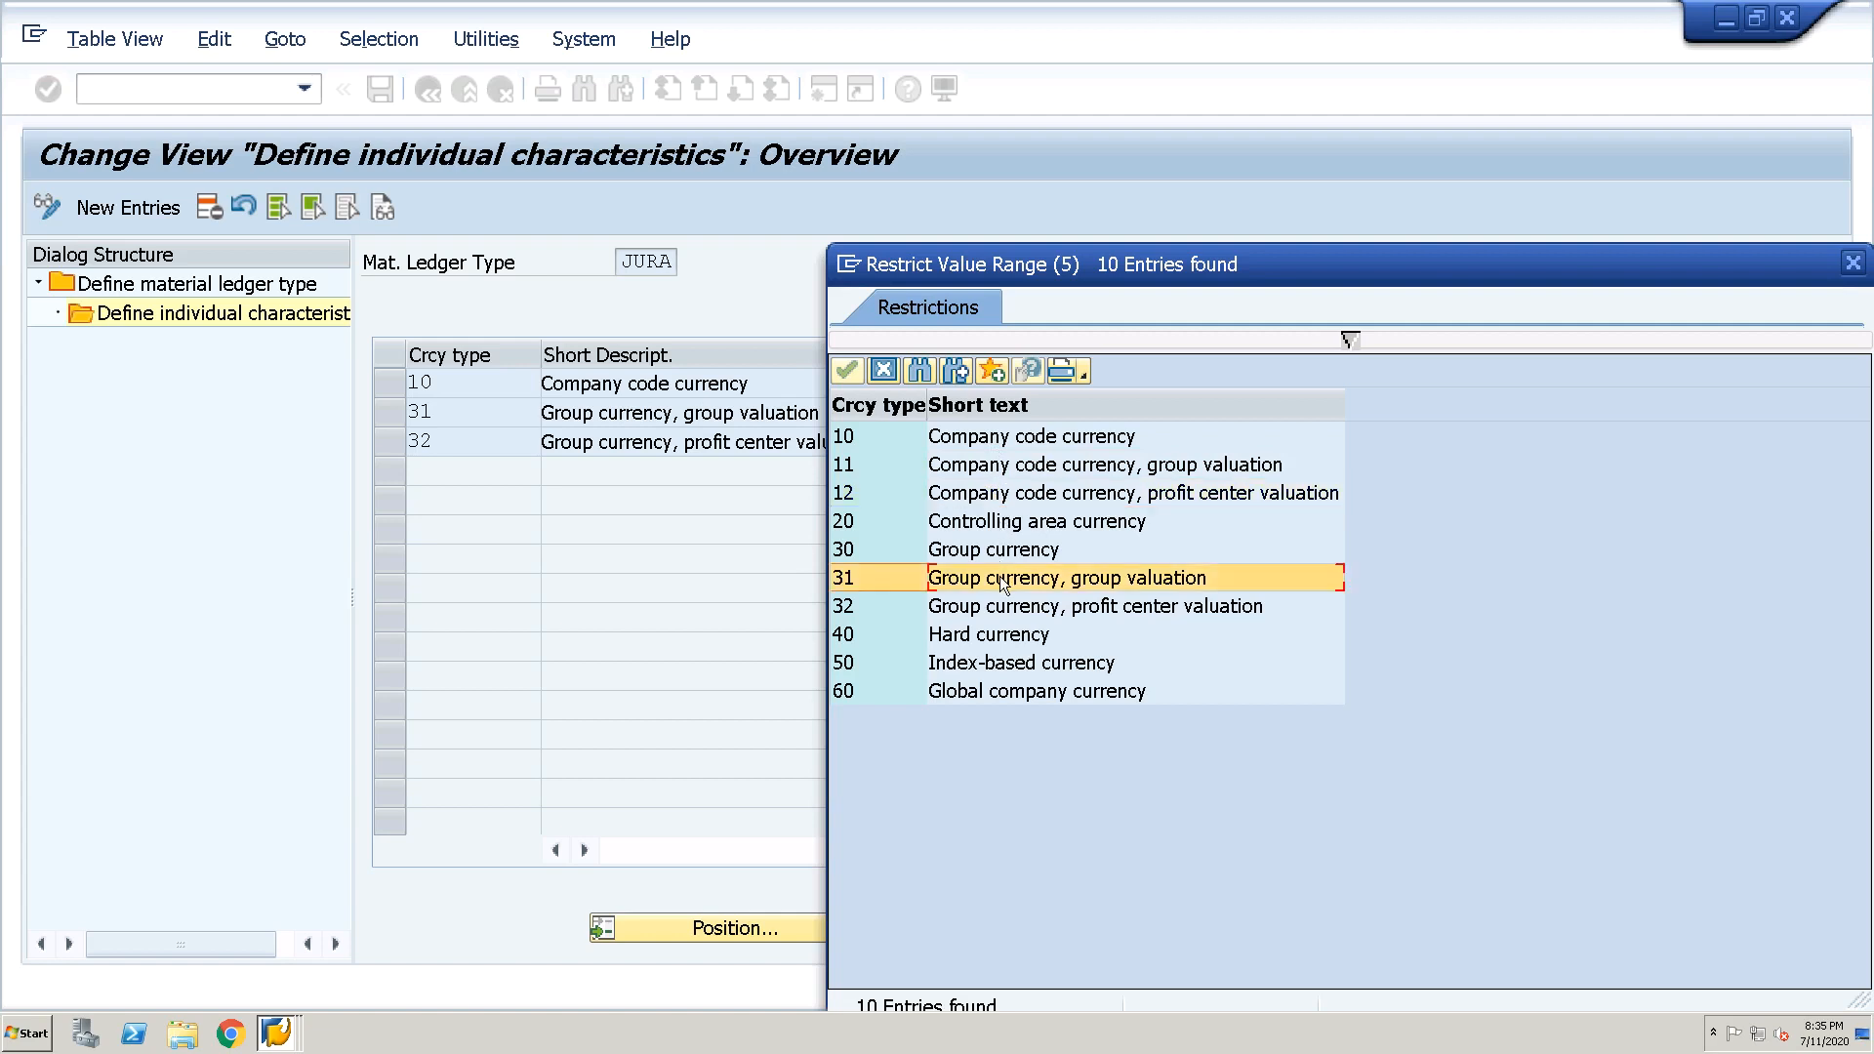
{"action": "left_click", "coordinate": [1002, 606]}
{"action": "left_click", "coordinate": [1004, 582]}
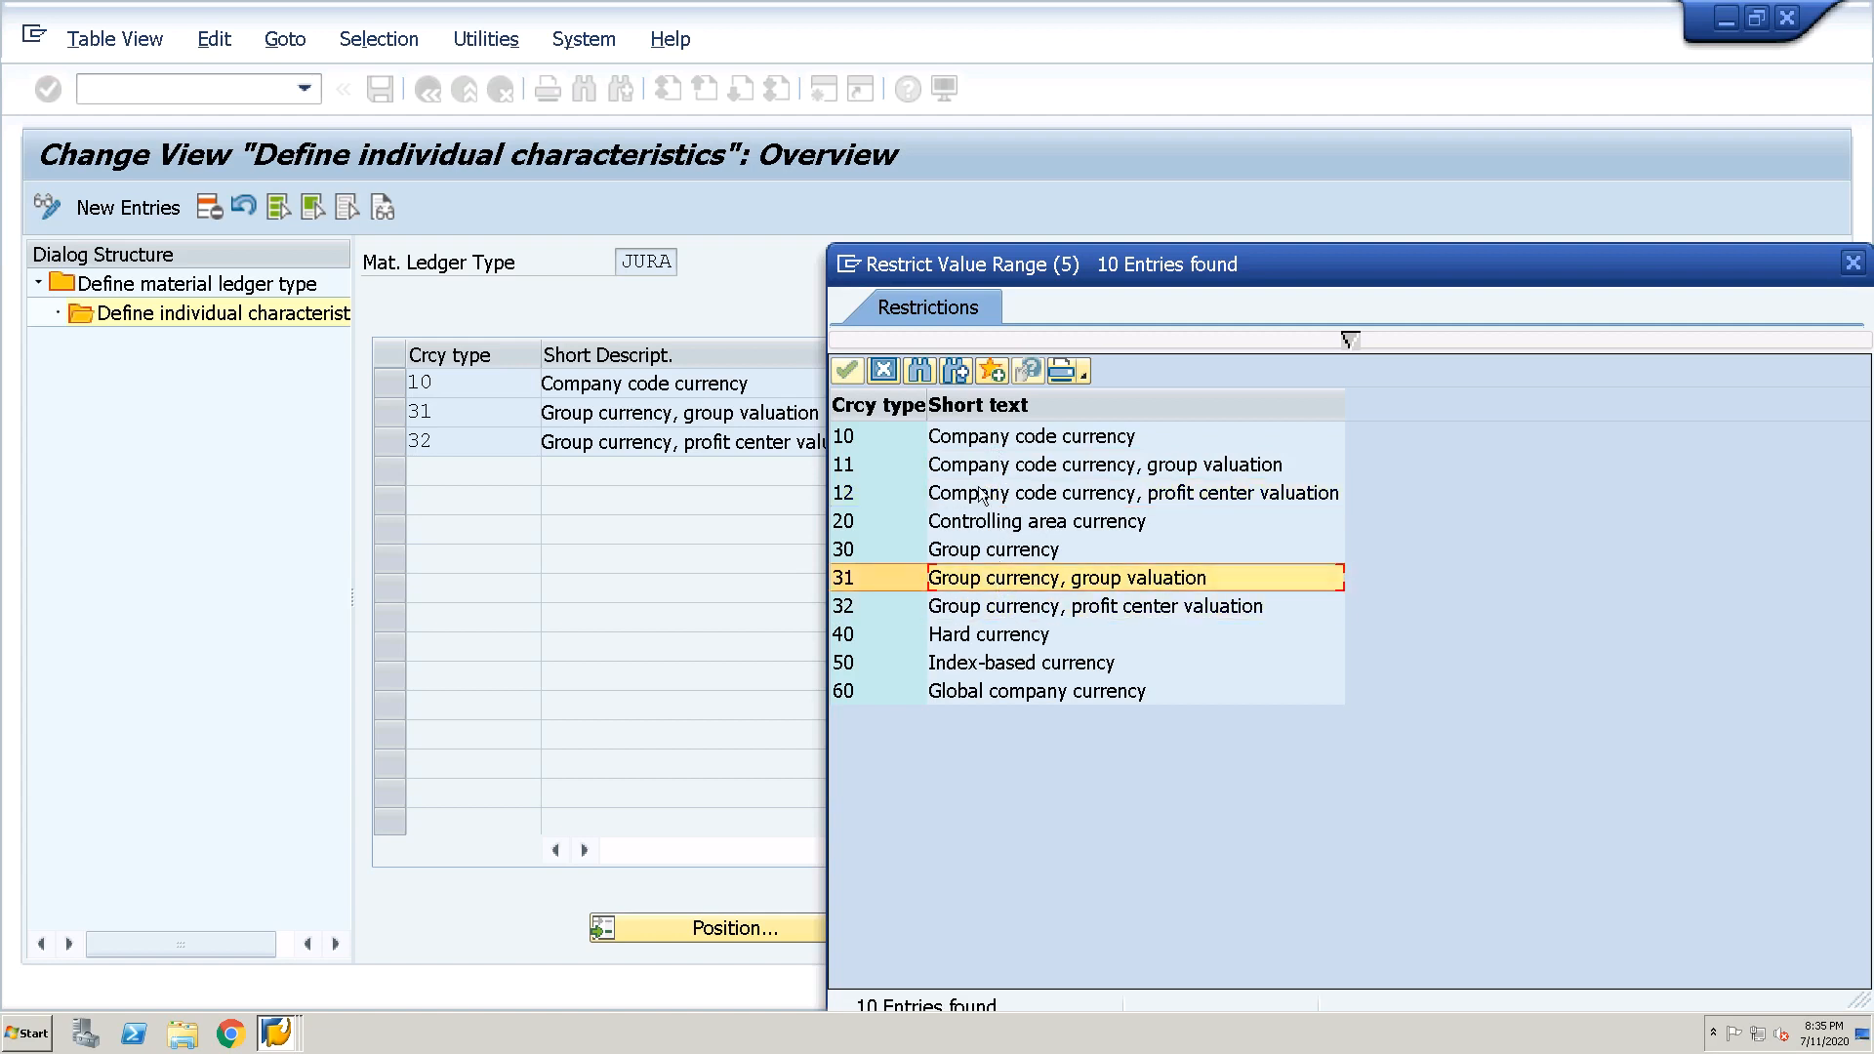
Examine company code currency type 10 in combination with group currency types 31 and 32 in the value list
{"action": "left_click", "coordinate": [965, 439]}
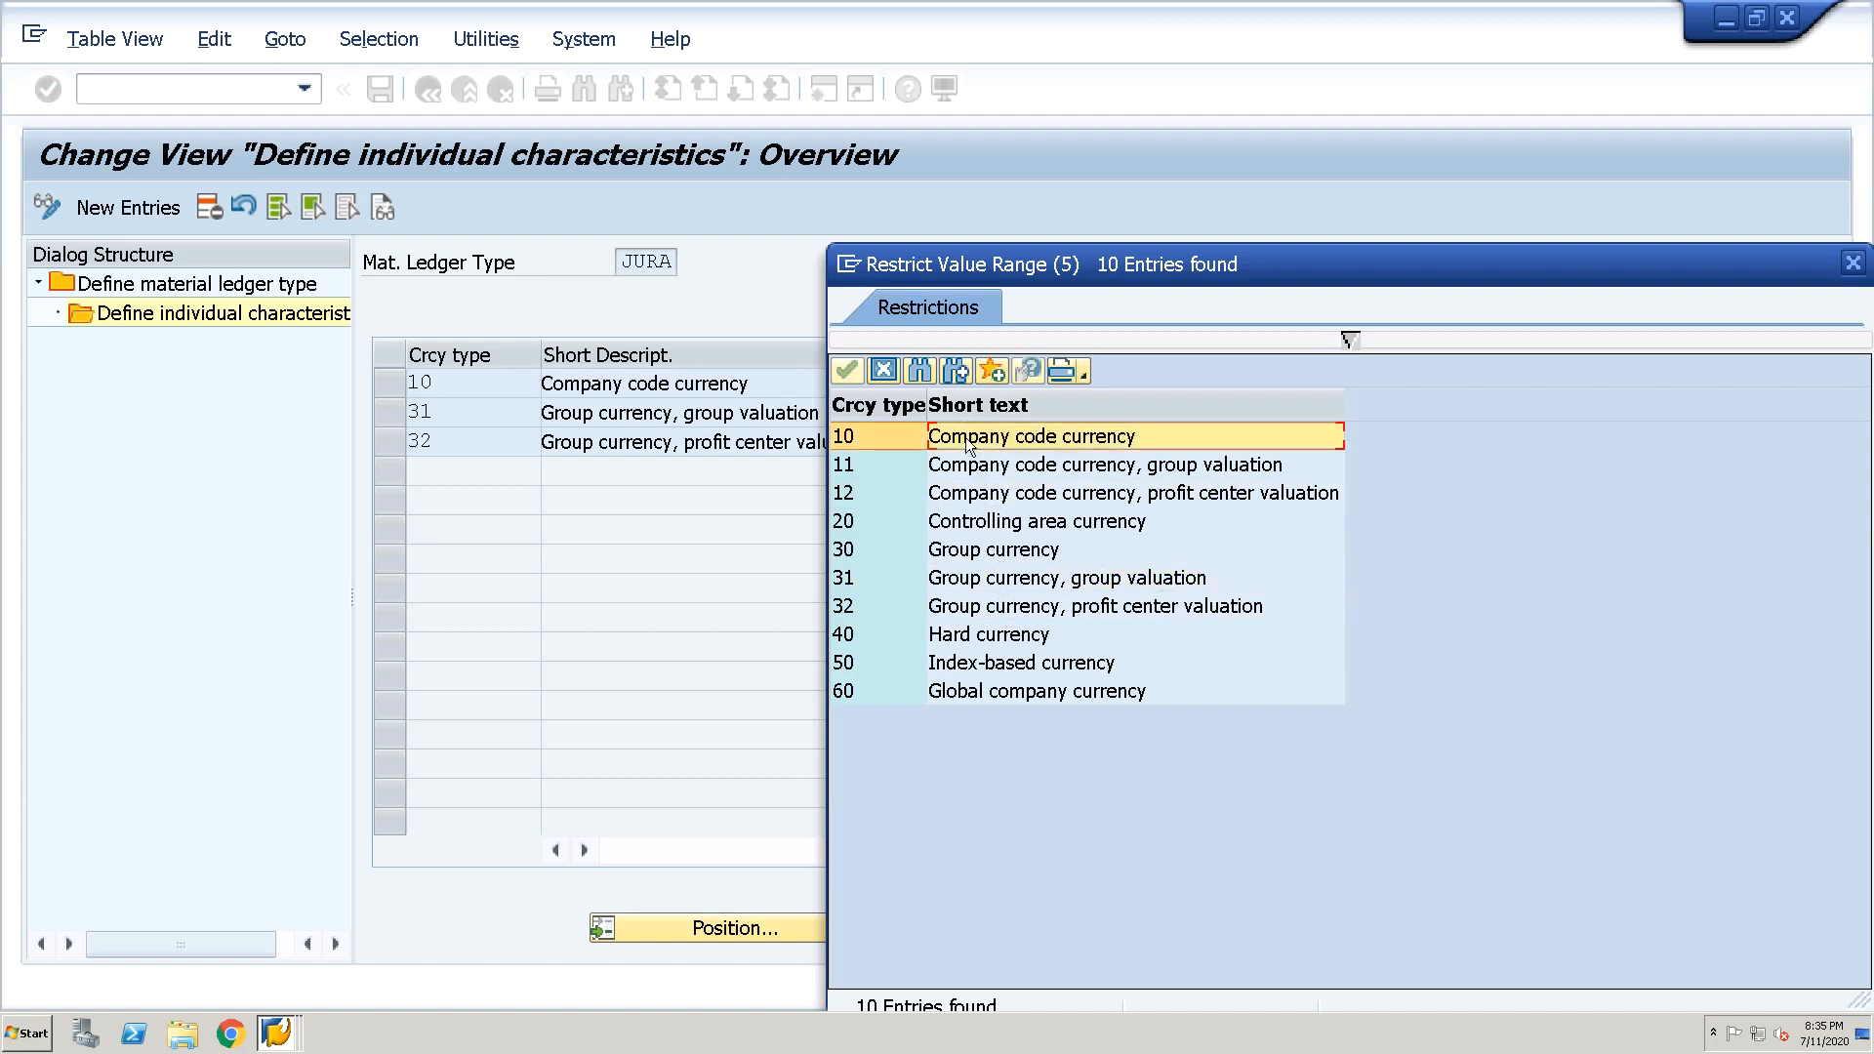
{"action": "left_click", "coordinate": [963, 582]}
{"action": "left_click", "coordinate": [961, 603]}
{"action": "left_click", "coordinate": [962, 584]}
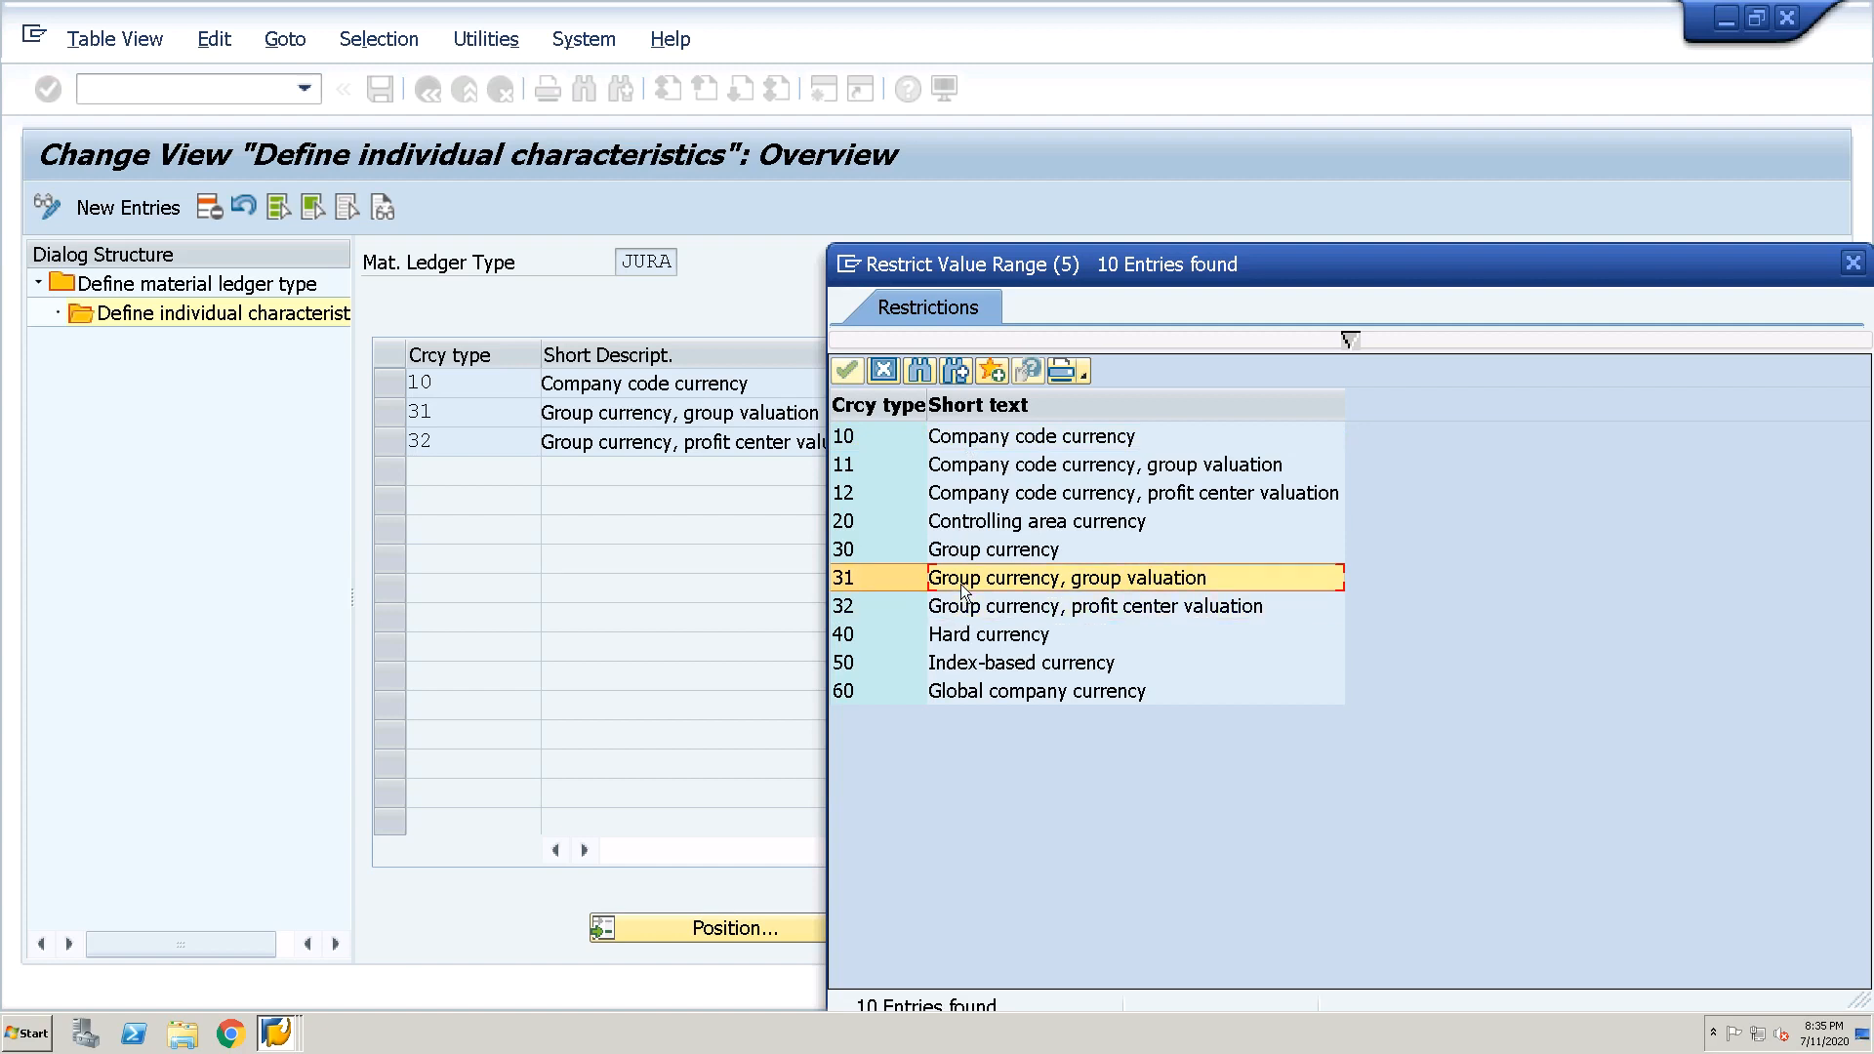
{"action": "left_click", "coordinate": [1052, 441]}
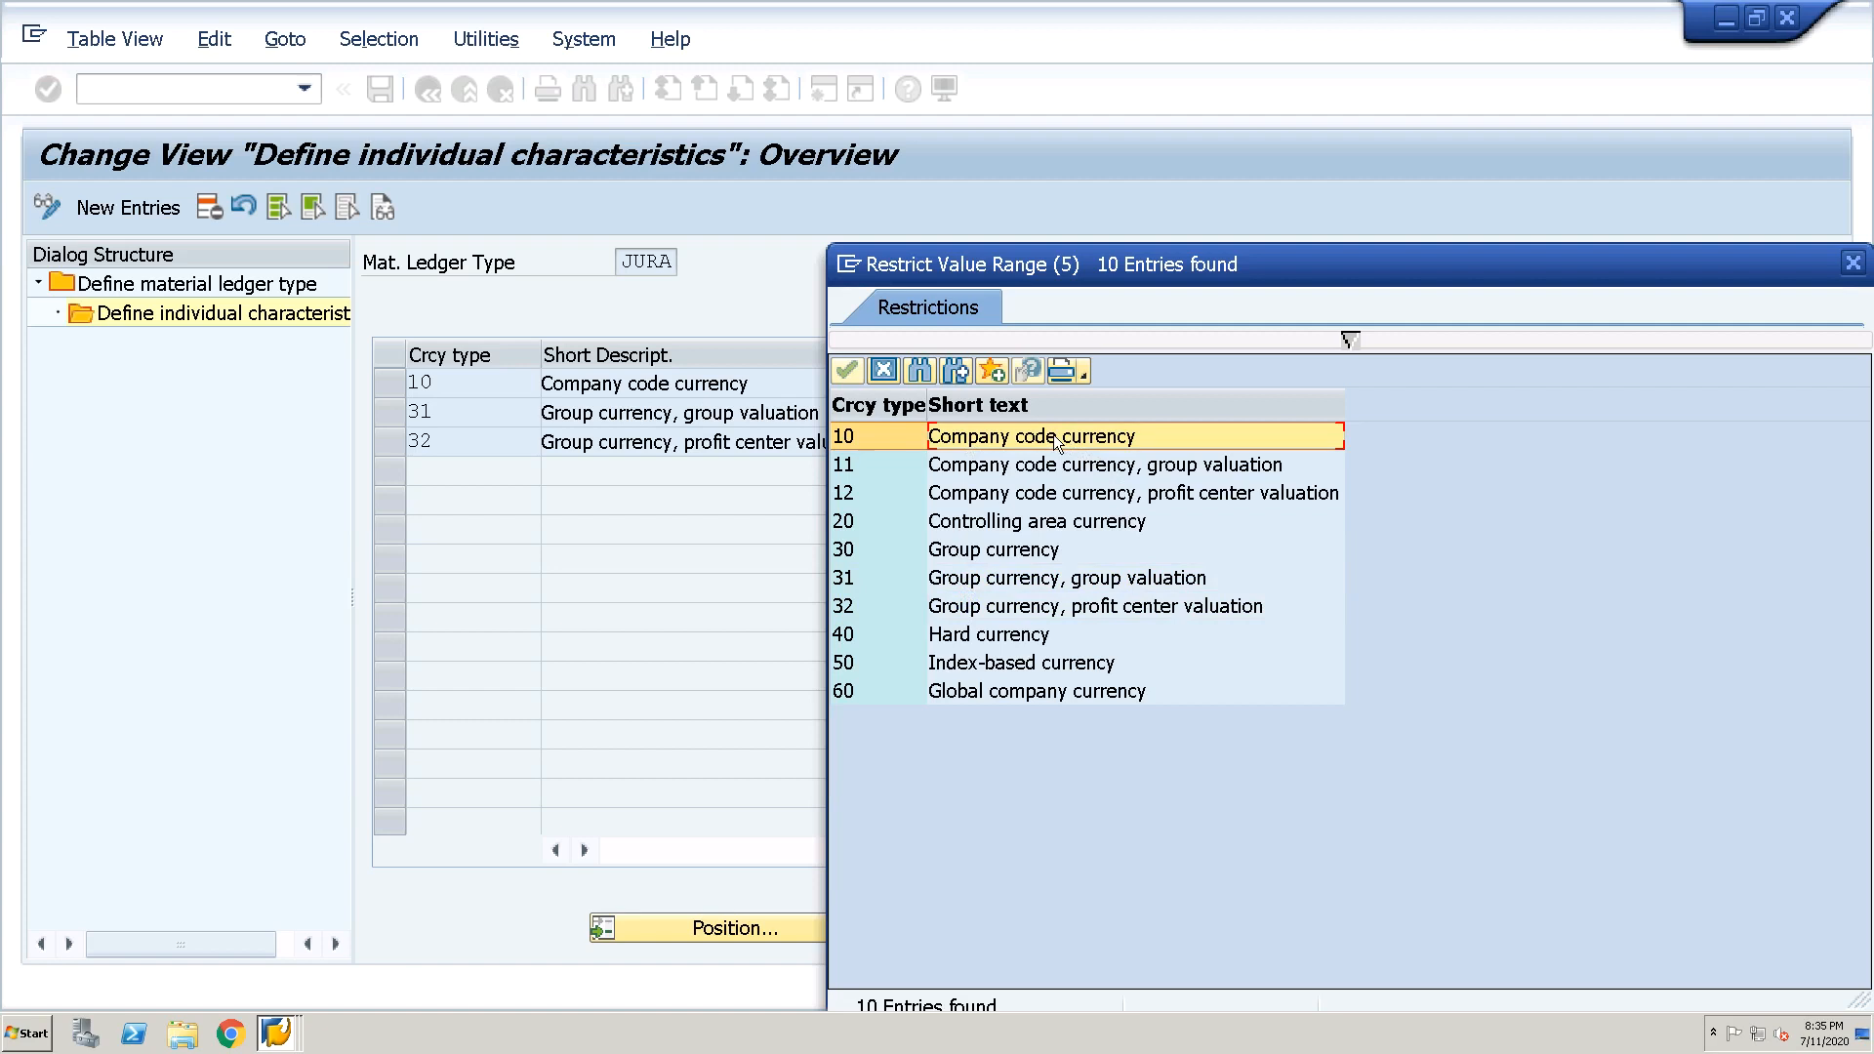
{"action": "left_click", "coordinate": [1027, 578]}
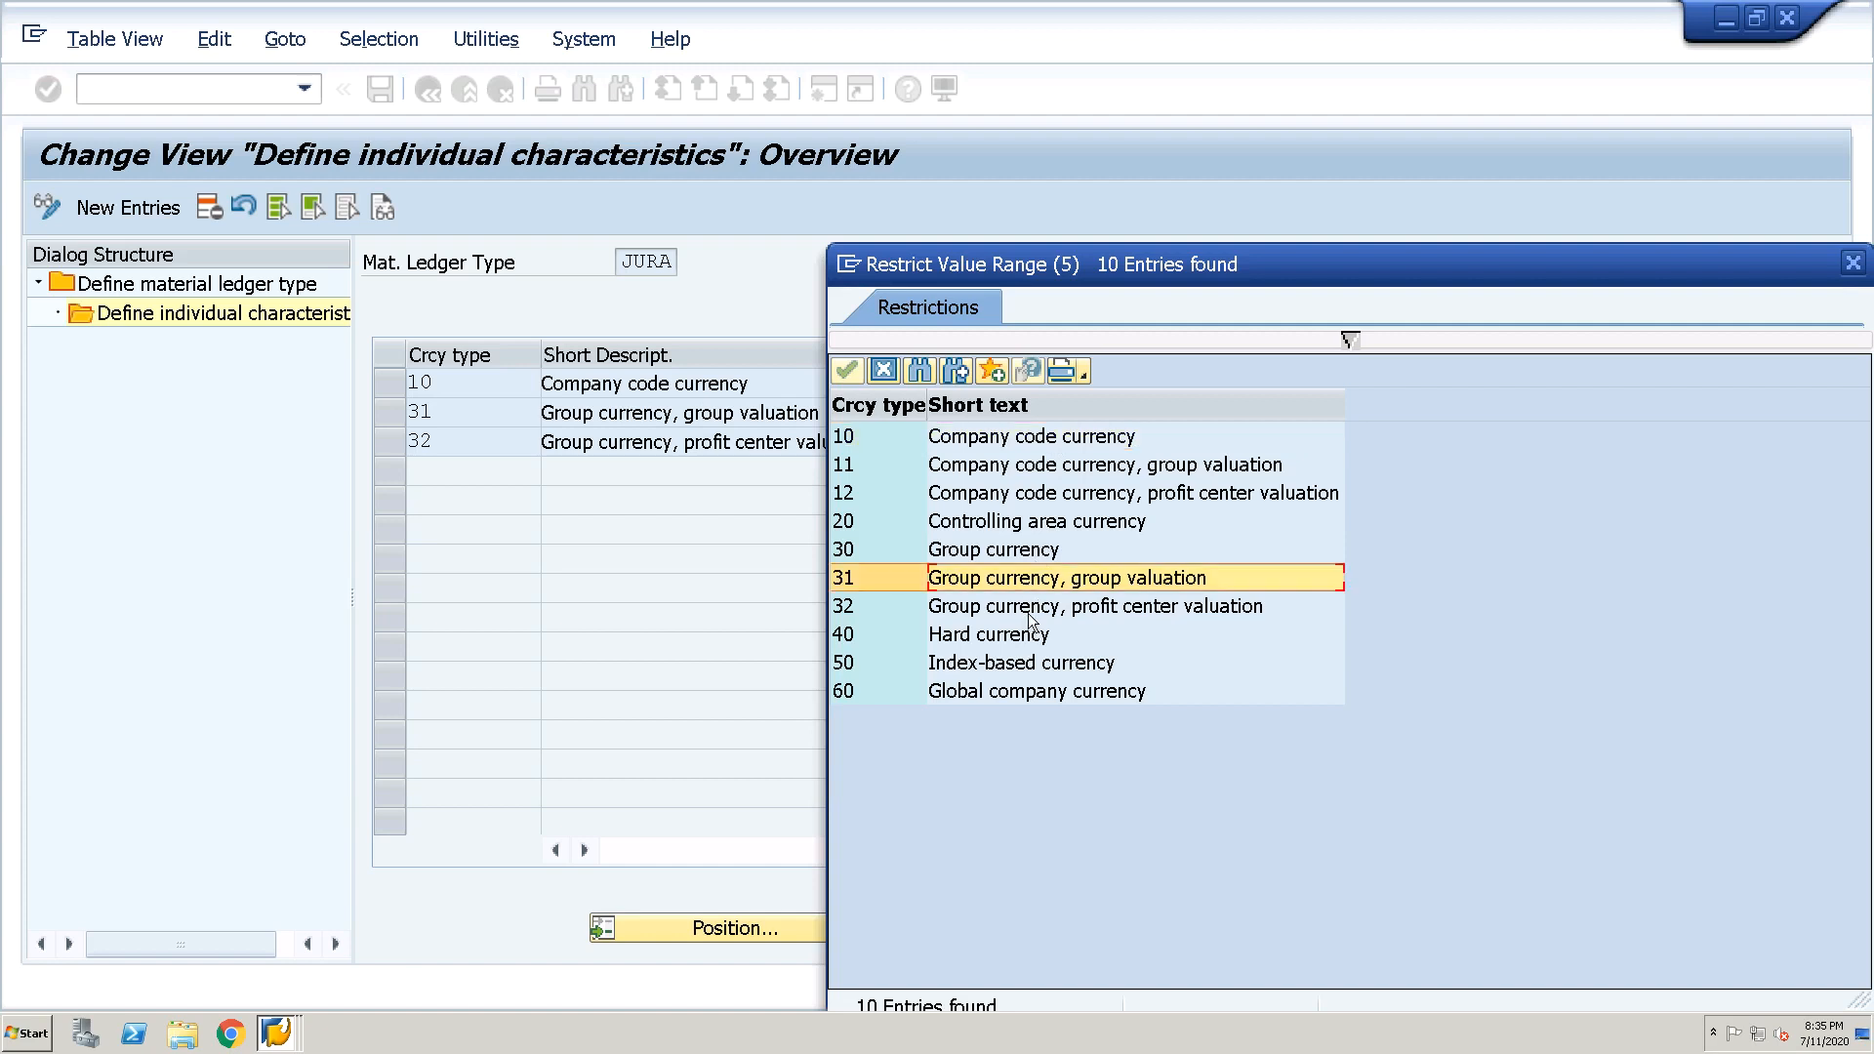
{"action": "left_click", "coordinate": [1040, 442]}
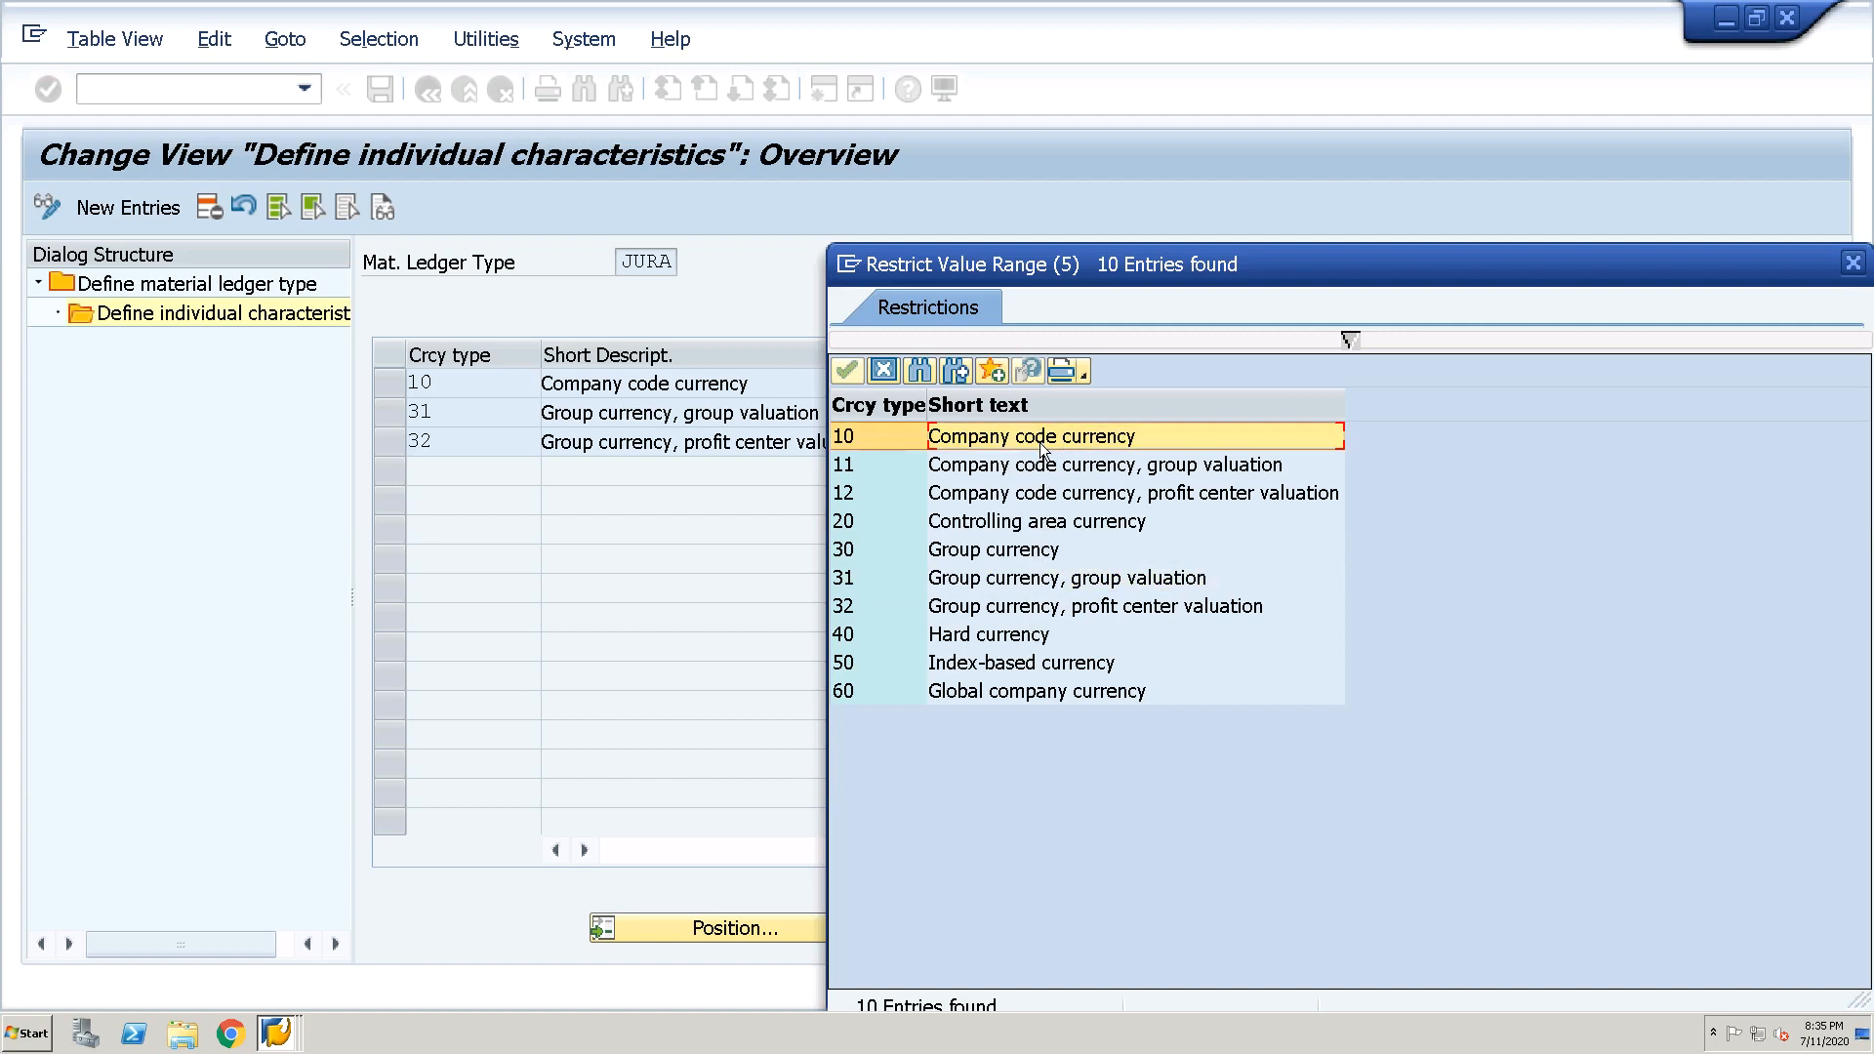
Examine group currency types 31 and 32 in the value list and close the list without choosing an entry
{"action": "left_click", "coordinate": [1032, 582]}
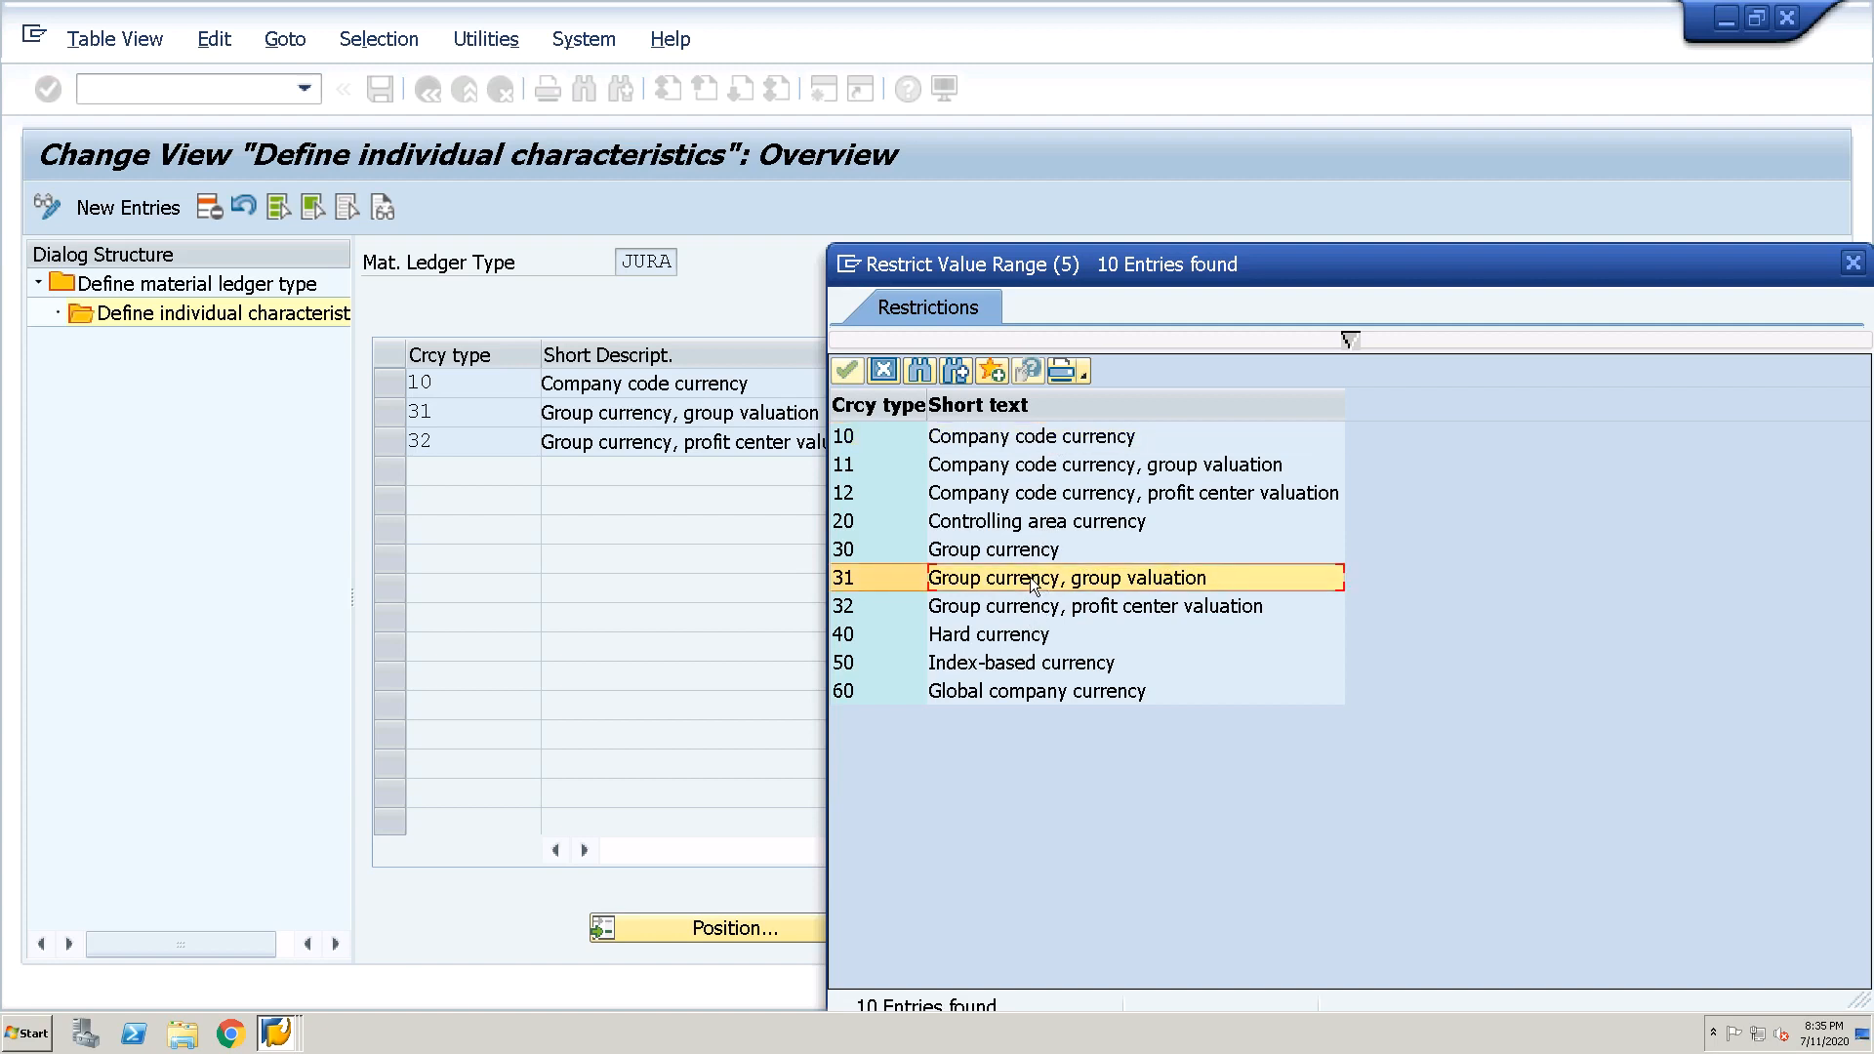
{"action": "left_click", "coordinate": [1037, 609]}
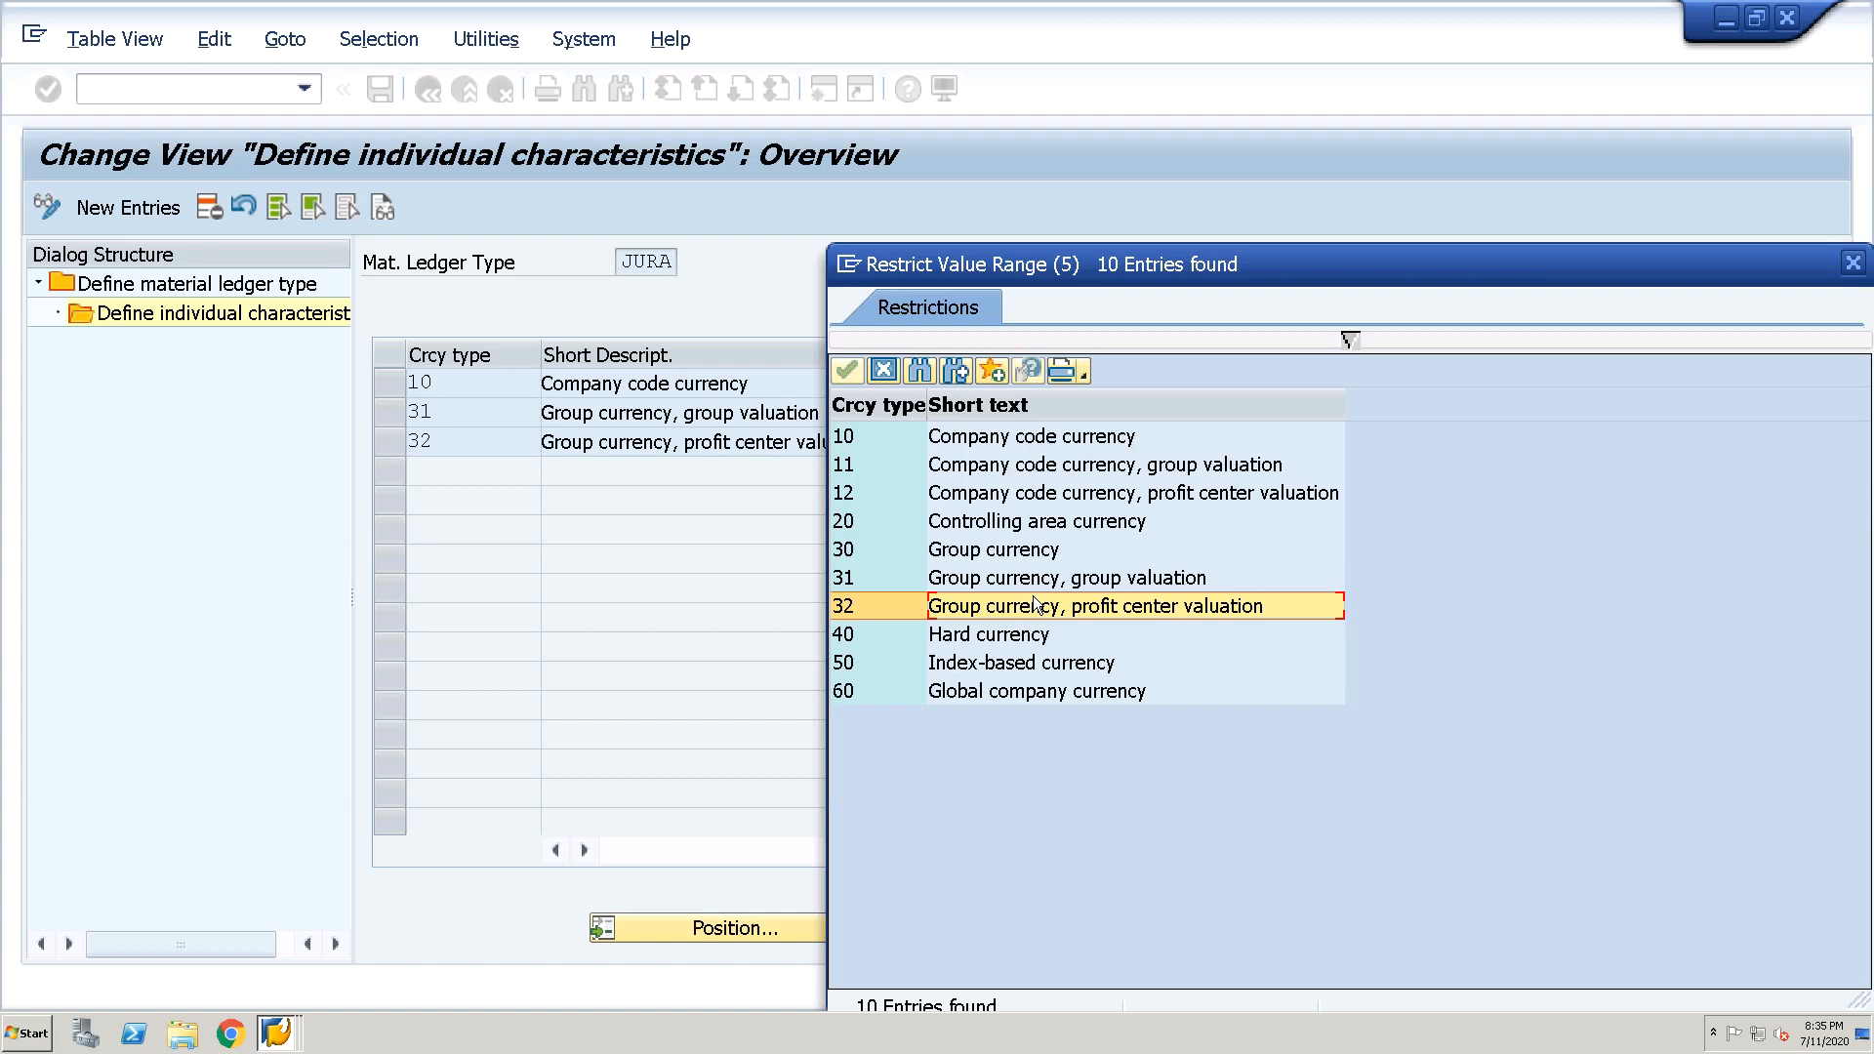
{"action": "left_click", "coordinate": [883, 370]}
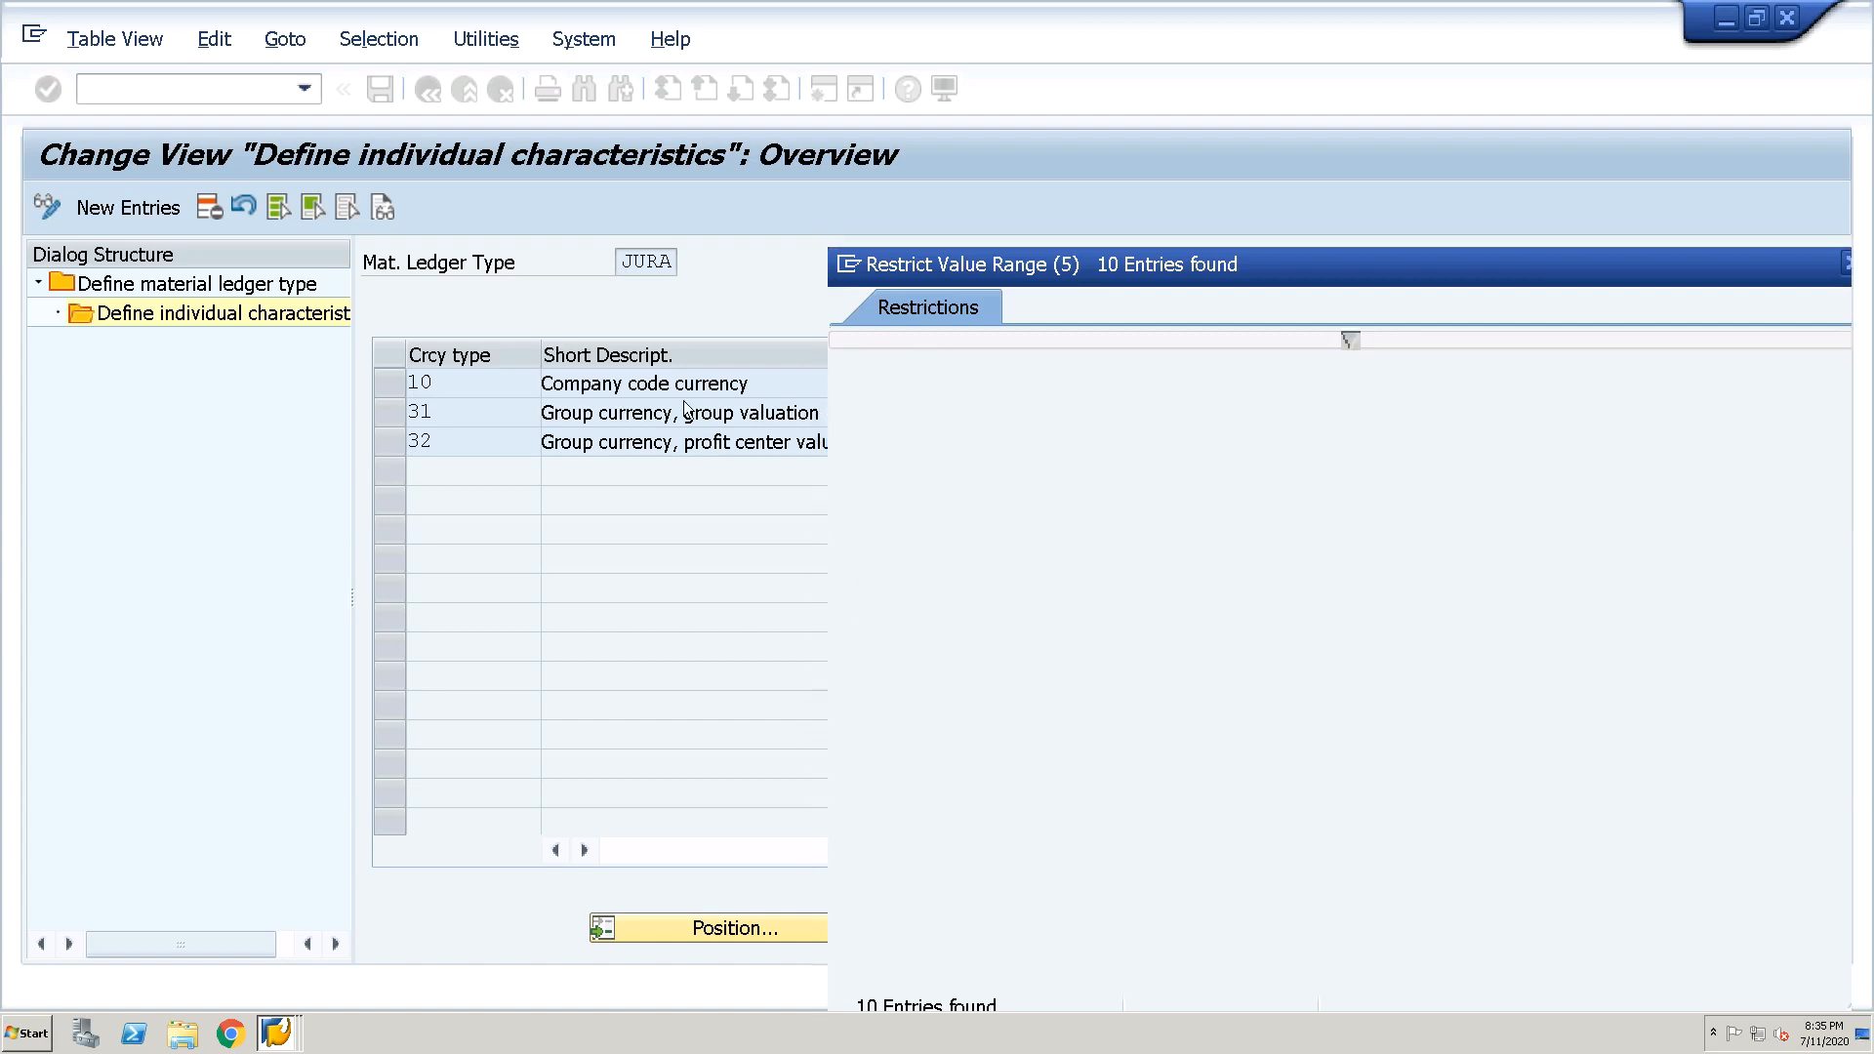
Mark the currency type 31 and 32 rows of material ledger type JURA and return to the implementation guide
{"action": "left_click", "coordinate": [391, 413]}
{"action": "left_click", "coordinate": [393, 441]}
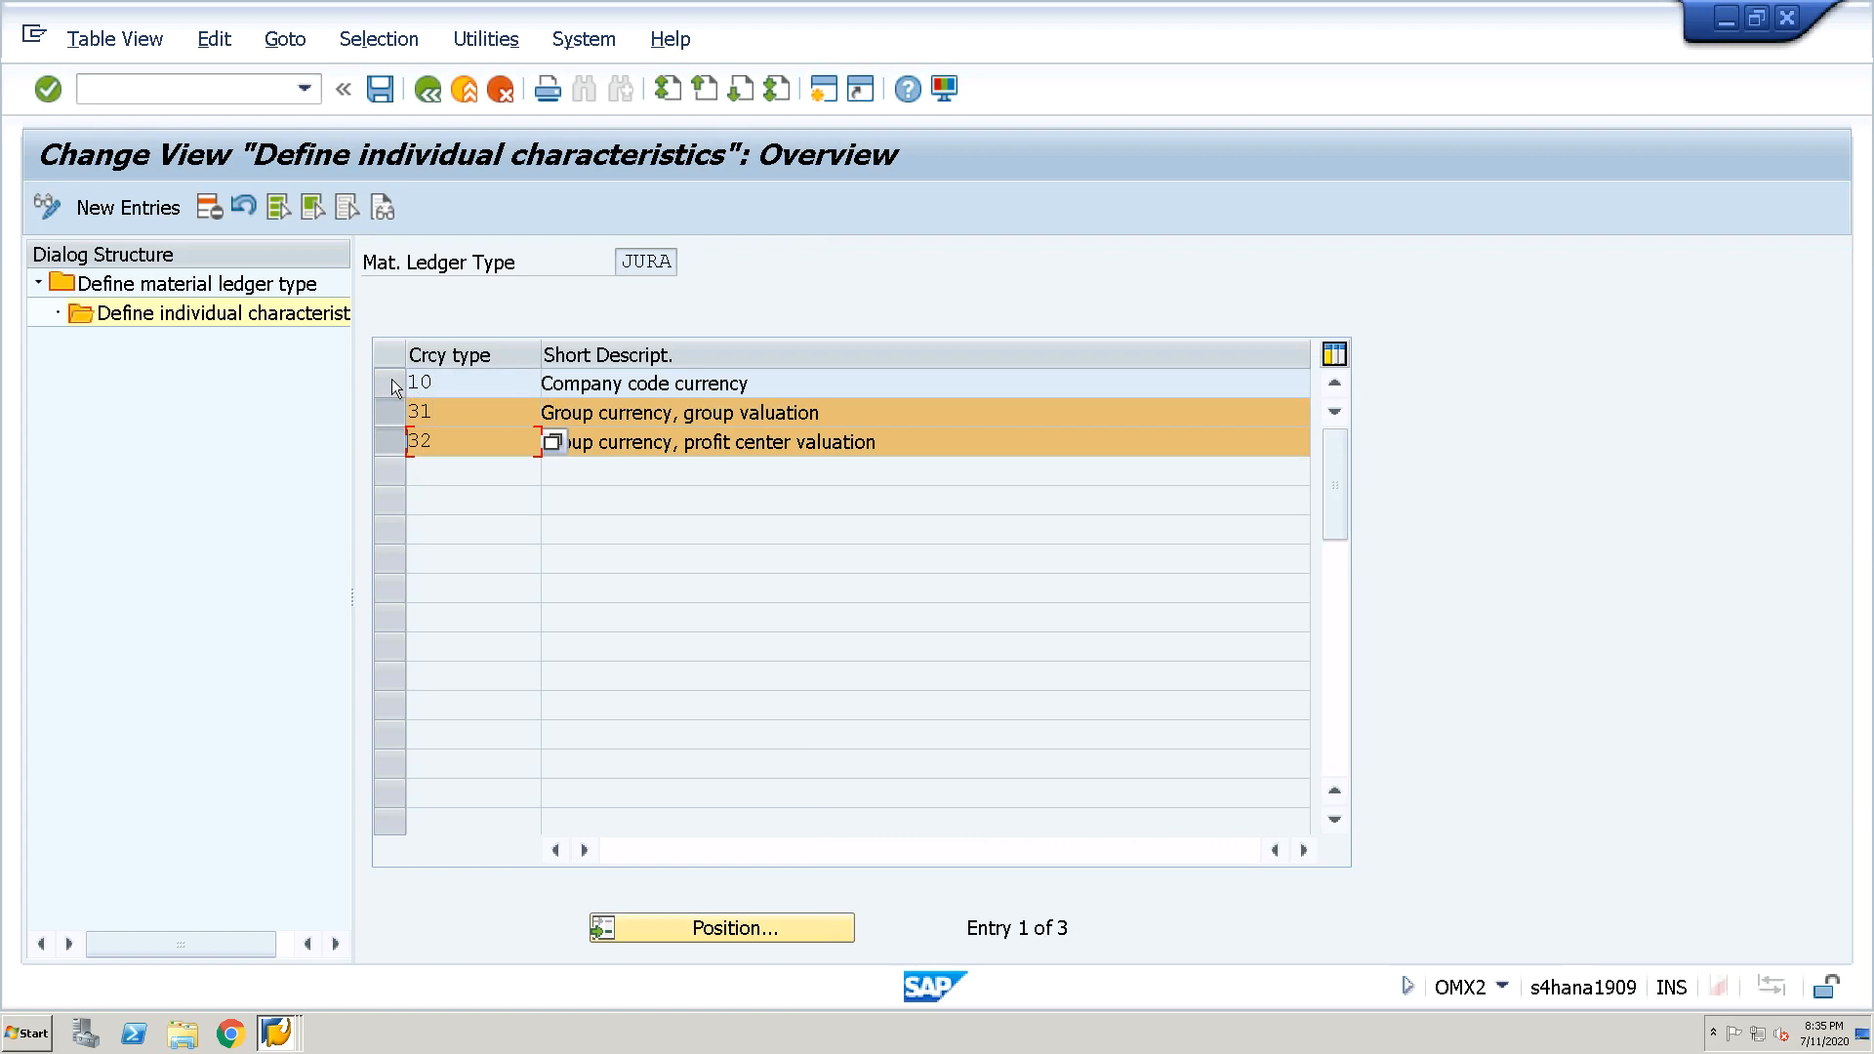
{"action": "left_click", "coordinate": [428, 90]}
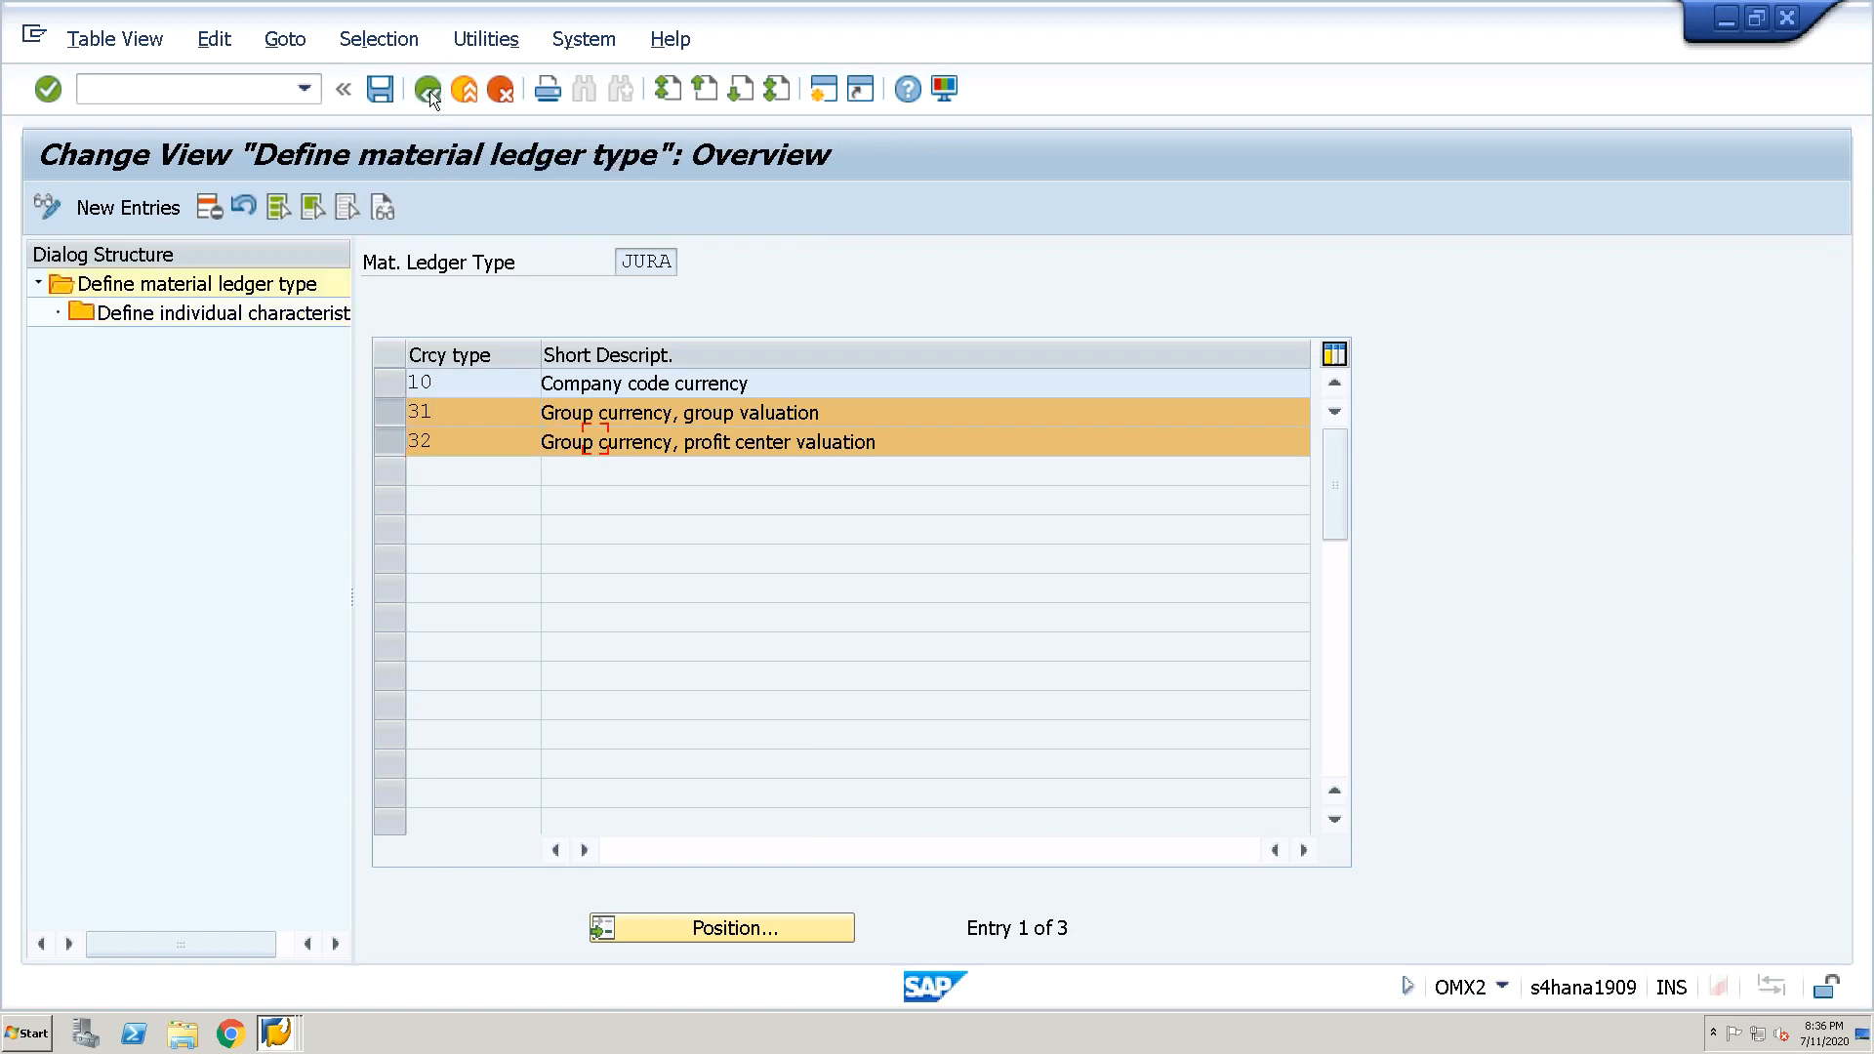
{"action": "left_click", "coordinate": [430, 91]}
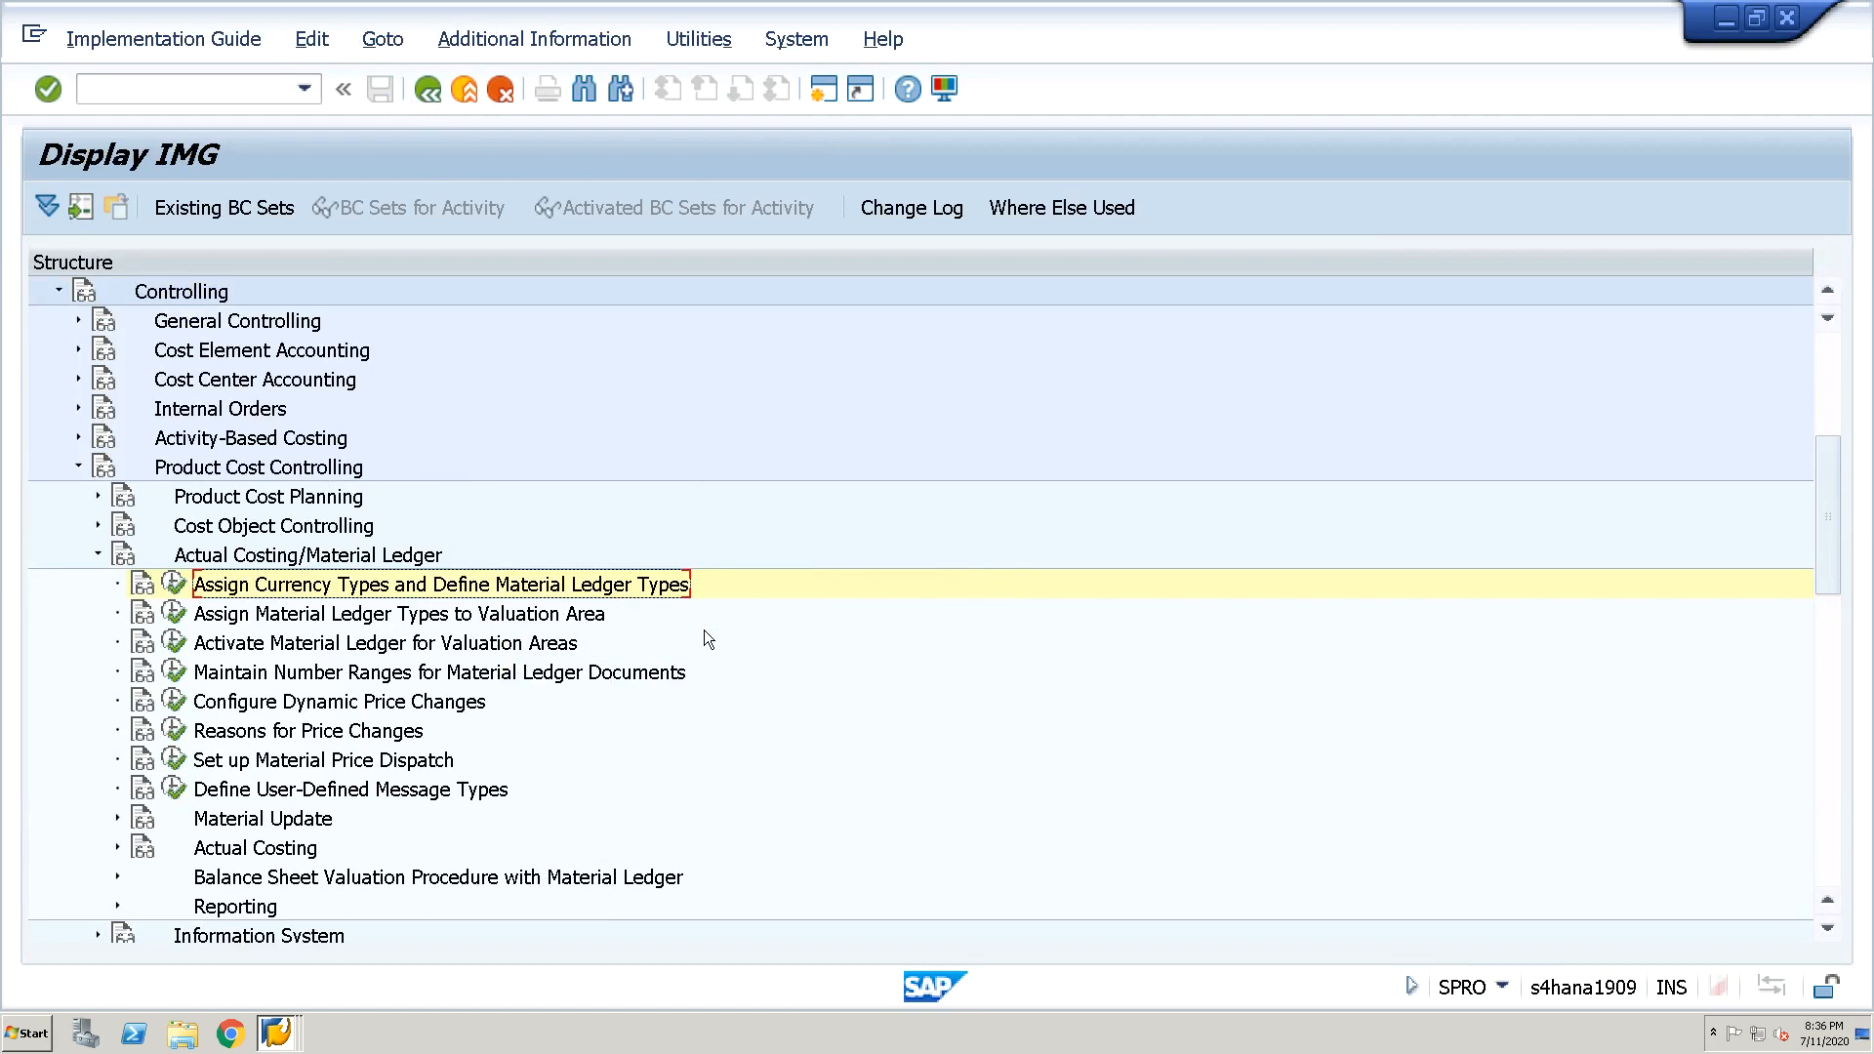
Go up the implementation guide structure to Financial Accounting and expand that node
{"action": "key", "text": "Up"}
{"action": "key", "text": "Up"}
{"action": "key", "text": "Up"}
{"action": "key", "text": "Up"}
{"action": "key", "text": "Up"}
{"action": "key", "text": "Up"}
{"action": "key", "text": "Up"}
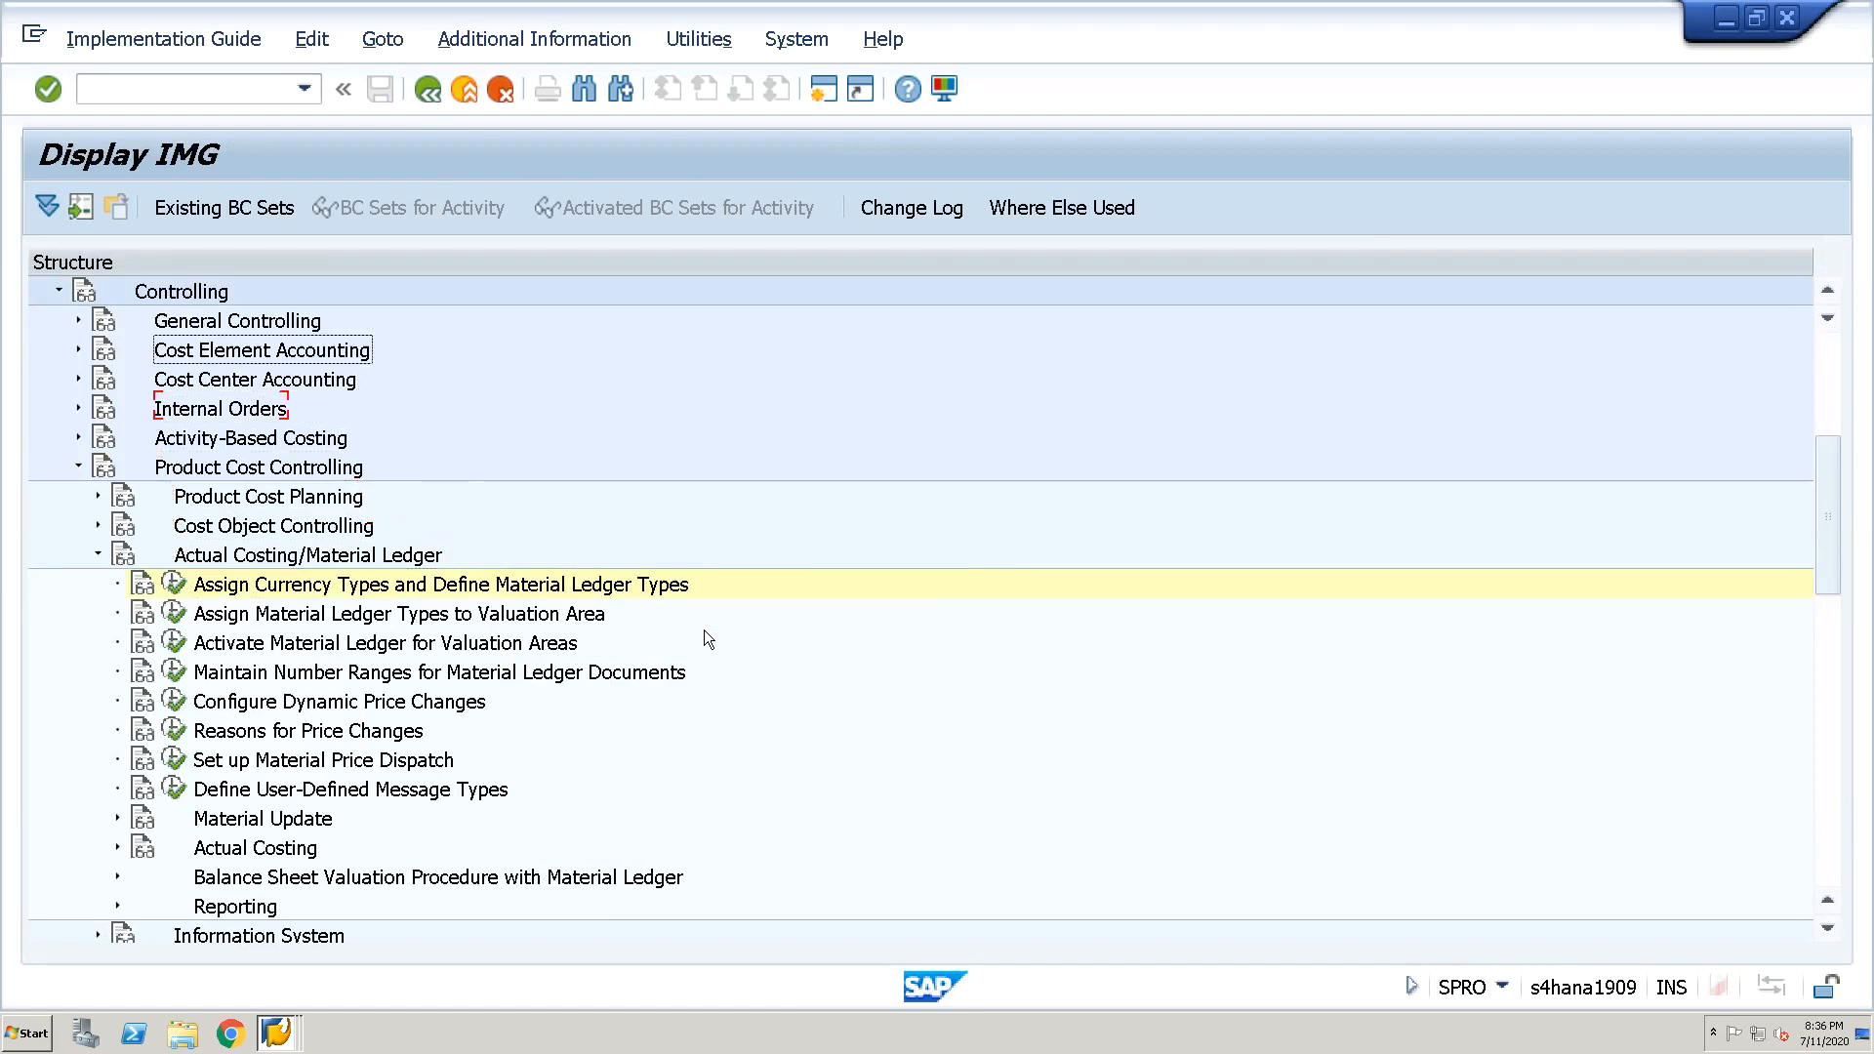
{"action": "key", "text": "Up"}
{"action": "key", "text": "Up"}
{"action": "key", "text": "Up"}
{"action": "key", "text": "Up"}
{"action": "key", "text": "Up"}
{"action": "key", "text": "Up"}
{"action": "key", "text": "Up"}
{"action": "key", "text": "Up"}
{"action": "key", "text": "Up"}
{"action": "key", "text": "Up"}
{"action": "key", "text": "Up"}
{"action": "key", "text": "Up"}
{"action": "key", "text": "Up"}
{"action": "key", "text": "Up"}
{"action": "key", "text": "Up"}
{"action": "key", "text": "Up"}
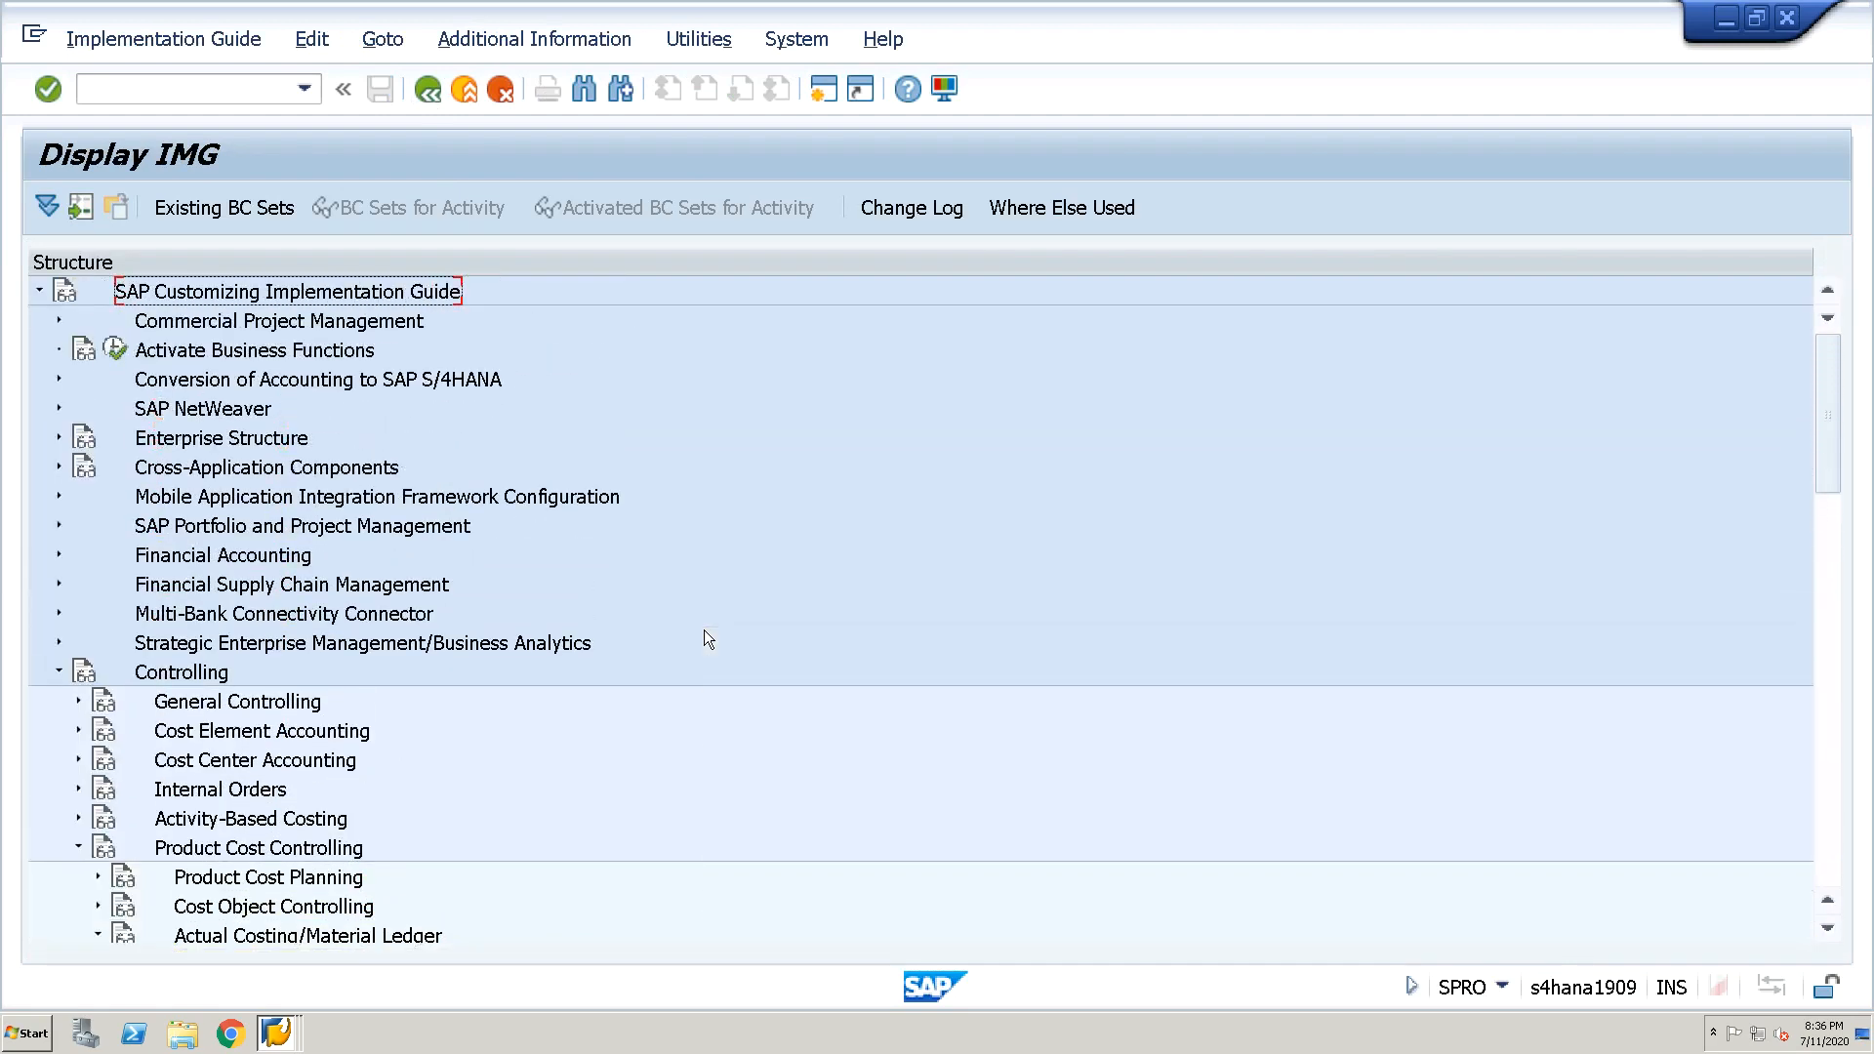
{"action": "key", "text": "Down"}
{"action": "key", "text": "Down"}
{"action": "key", "text": "Down"}
{"action": "key", "text": "Down"}
{"action": "key", "text": "Down"}
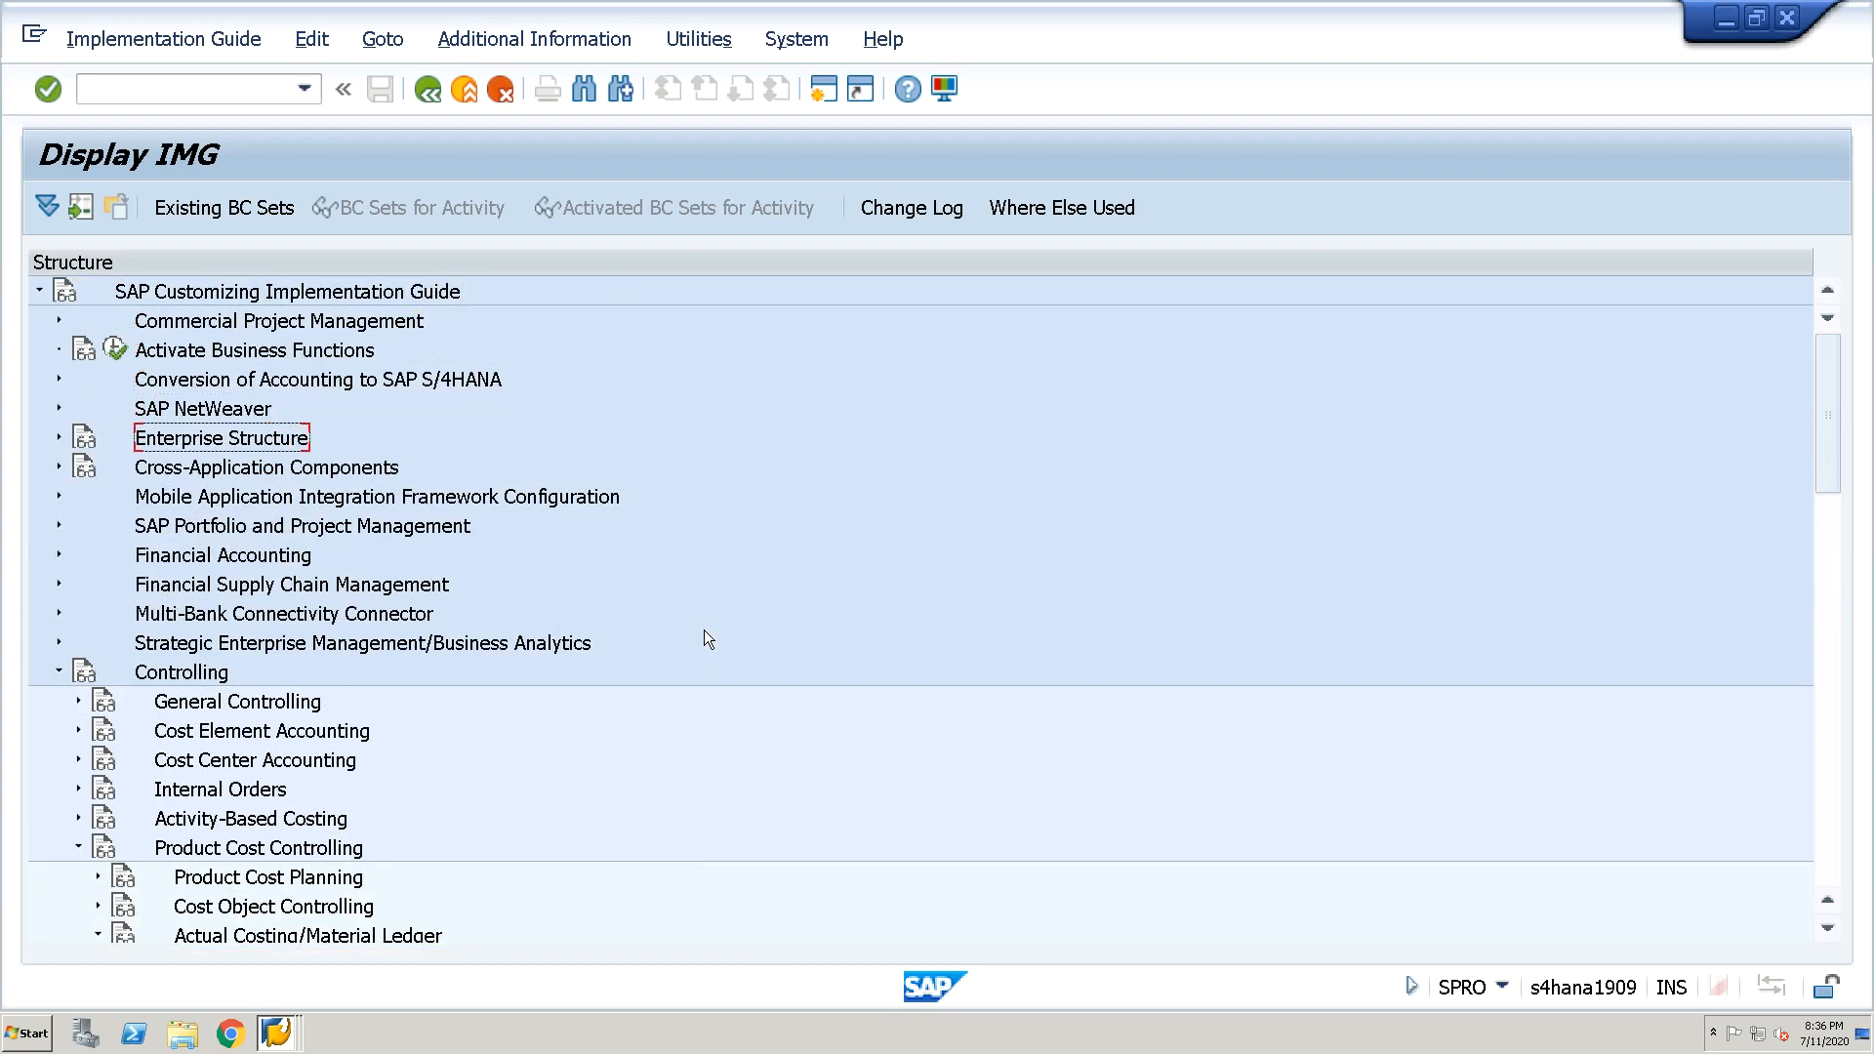
{"action": "key", "text": "Down"}
{"action": "key", "text": "Down"}
{"action": "key", "text": "Up"}
{"action": "key", "text": "Up"}
{"action": "key", "text": "Up"}
{"action": "key", "text": "Down"}
{"action": "key", "text": "Down"}
{"action": "key", "text": "Down"}
{"action": "key", "text": "Down"}
{"action": "key", "text": "Down"}
{"action": "key", "text": "Down"}
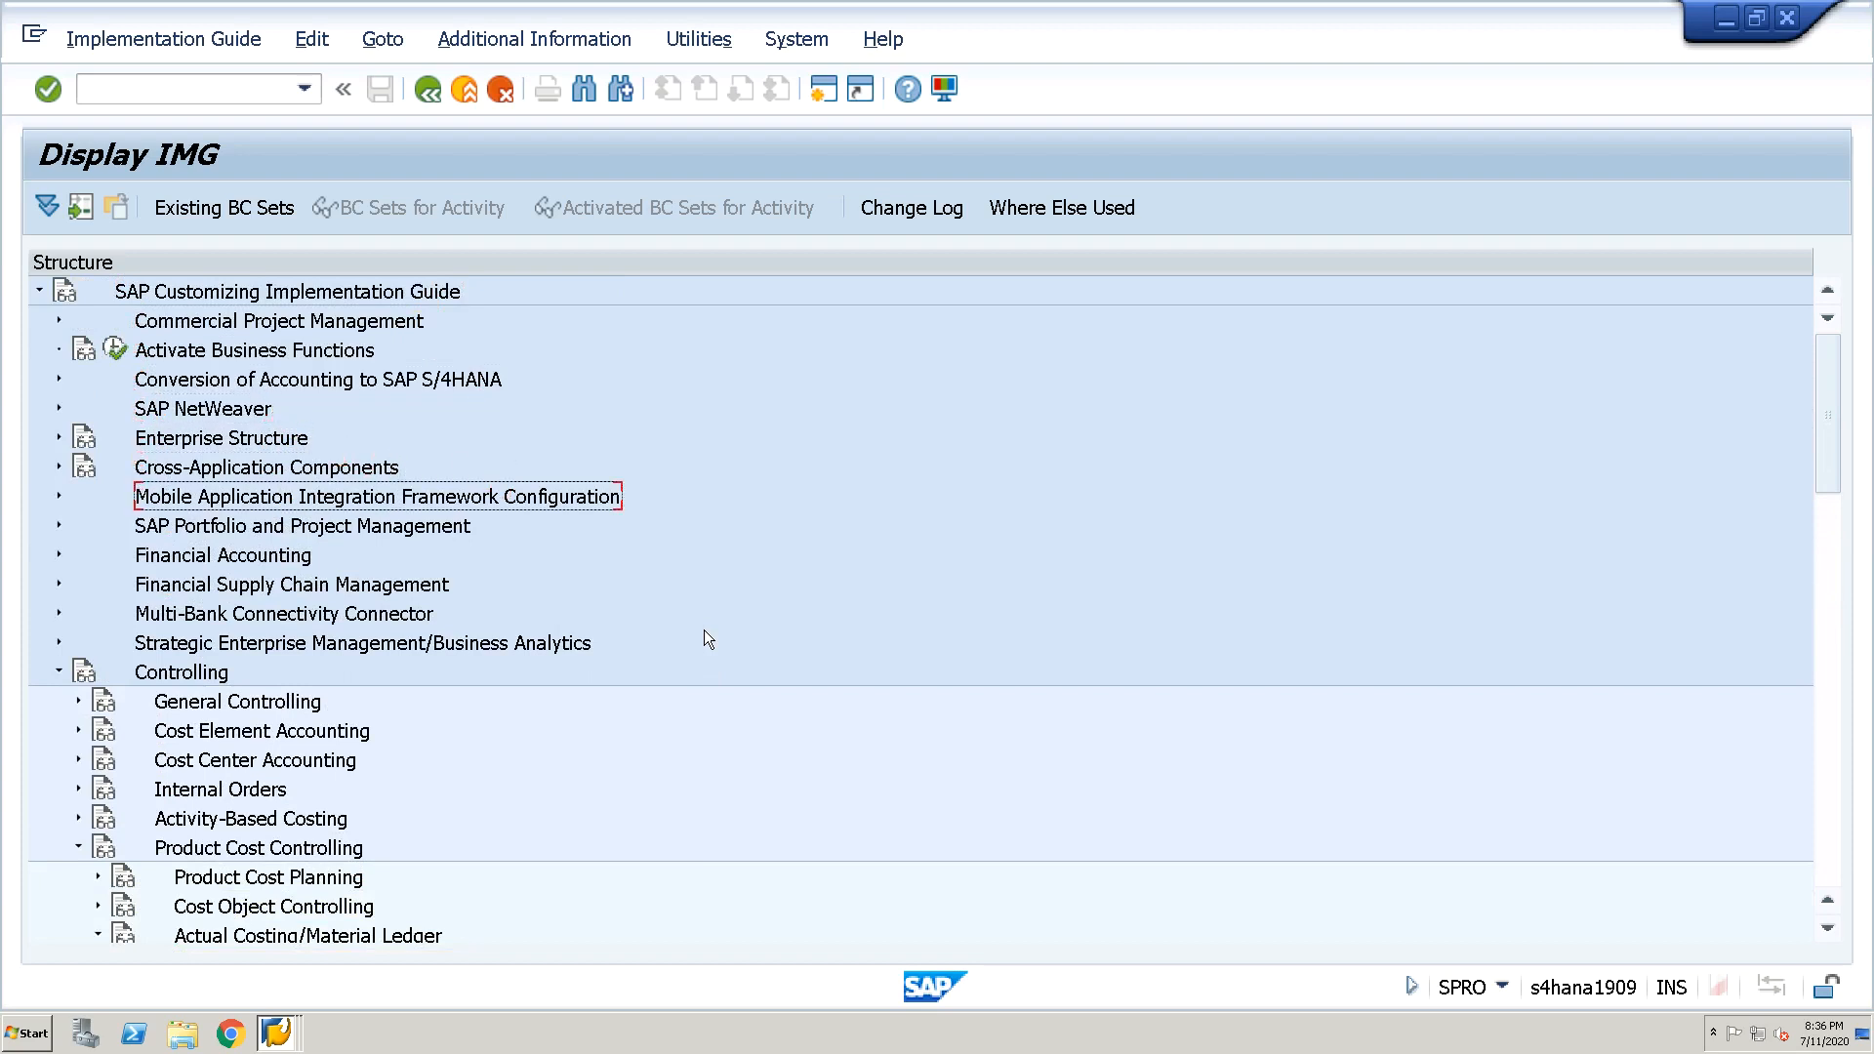
{"action": "key", "text": "Up"}
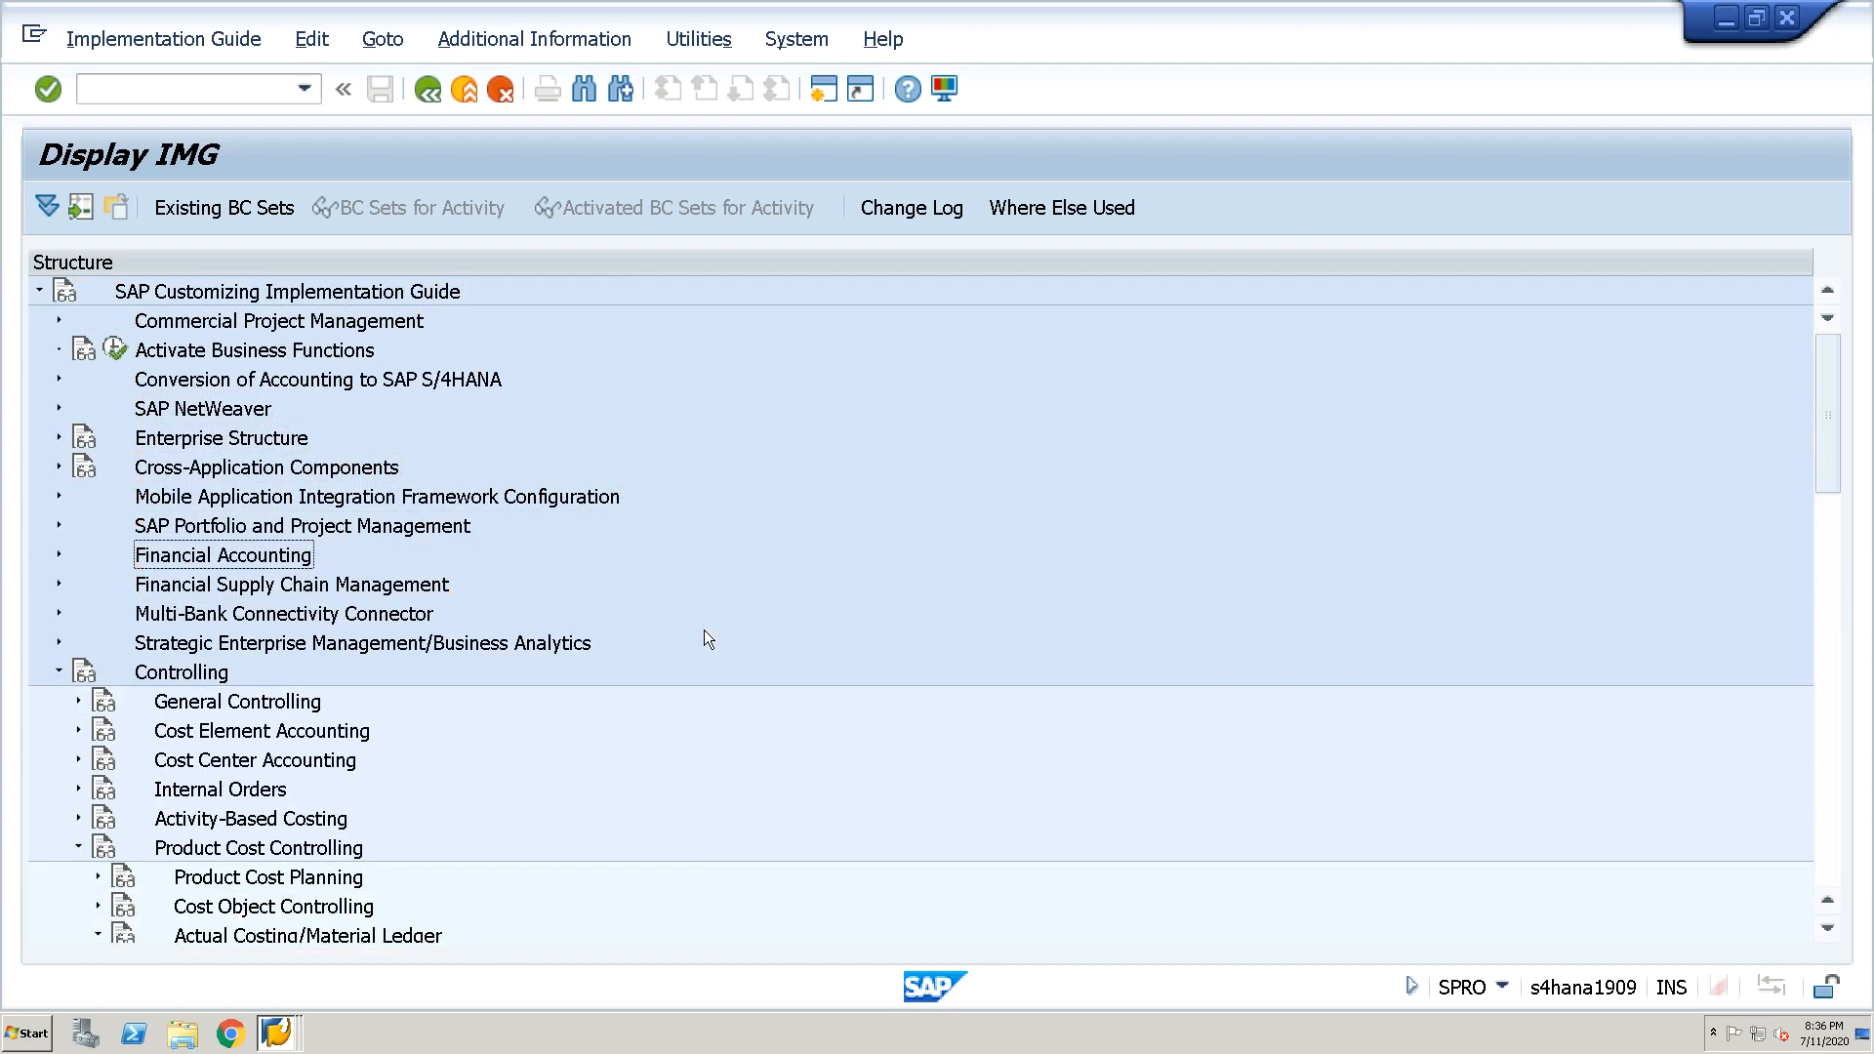
{"action": "key", "text": "Right"}
{"action": "key", "text": "Down"}
{"action": "key", "text": "Down"}
{"action": "key", "text": "Right"}
{"action": "key", "text": "Left"}
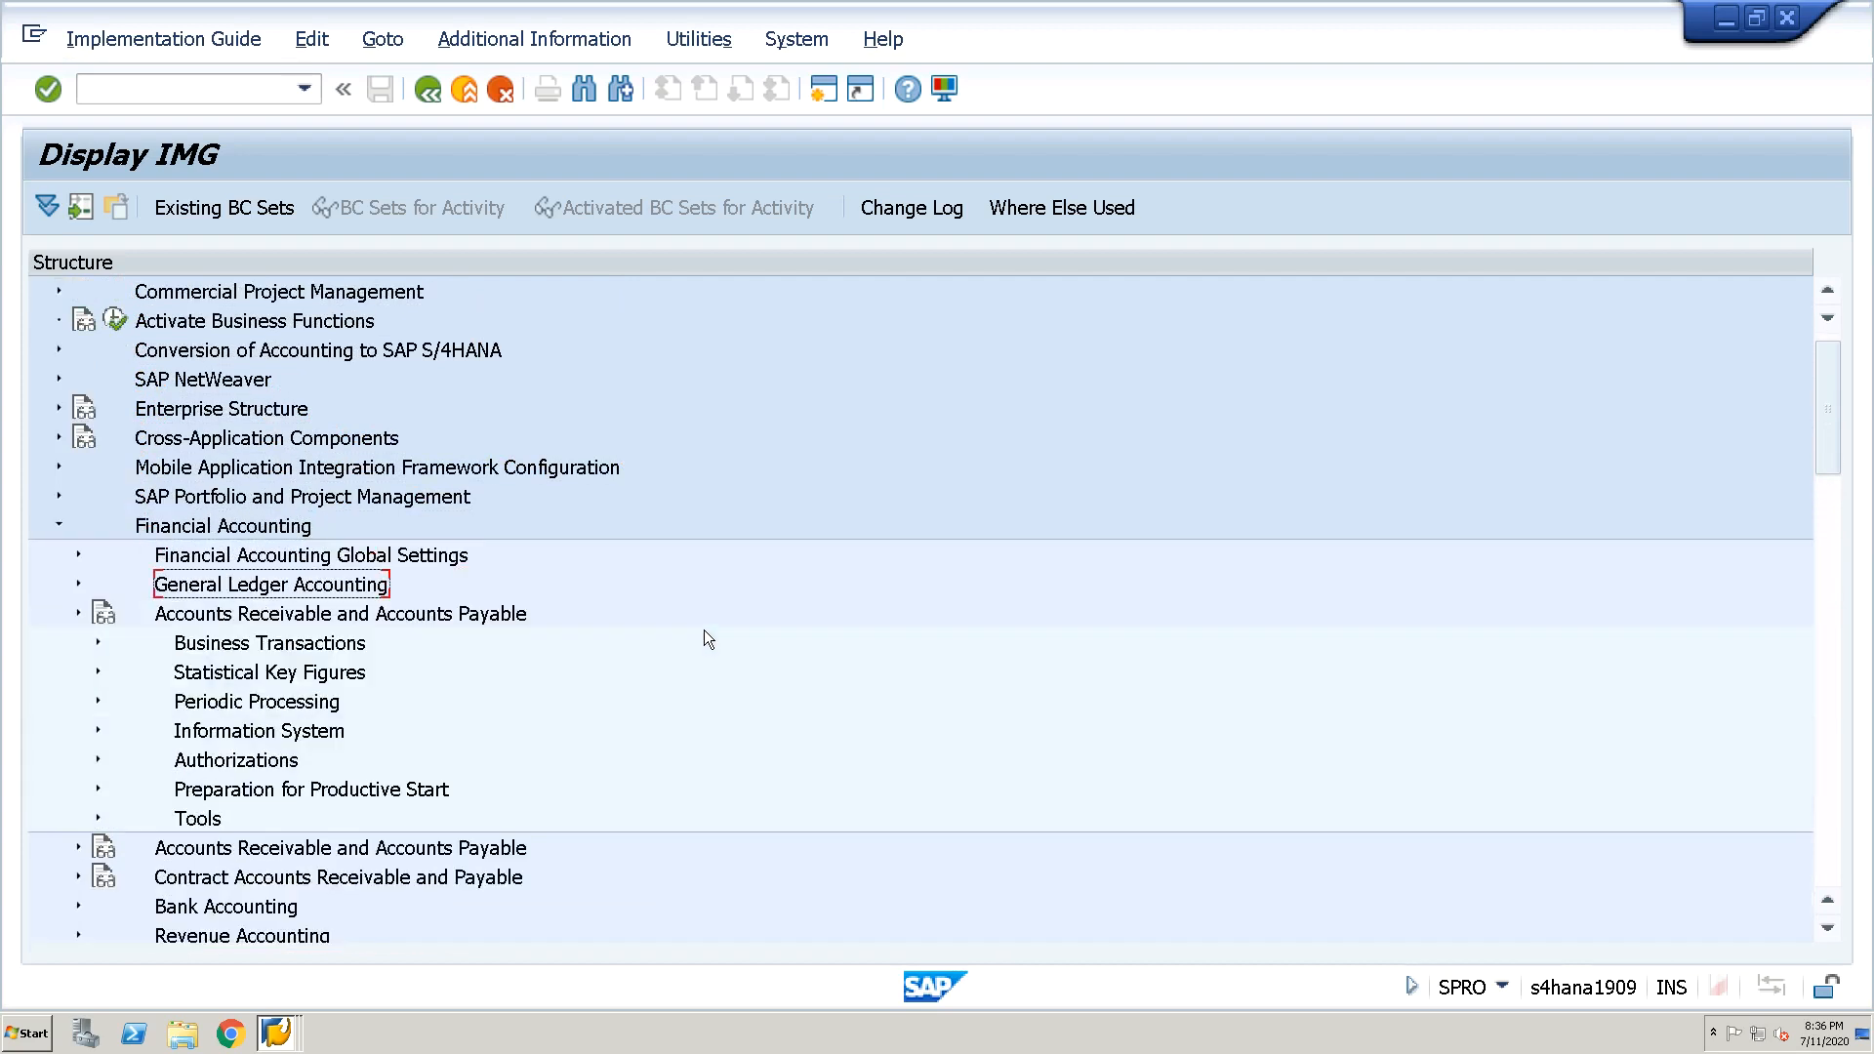
Expand Financial Accounting Global Settings and its Ledgers node in the implementation guide
{"action": "key", "text": "Up"}
{"action": "key", "text": "Right"}
{"action": "key", "text": "Down"}
{"action": "key", "text": "Down"}
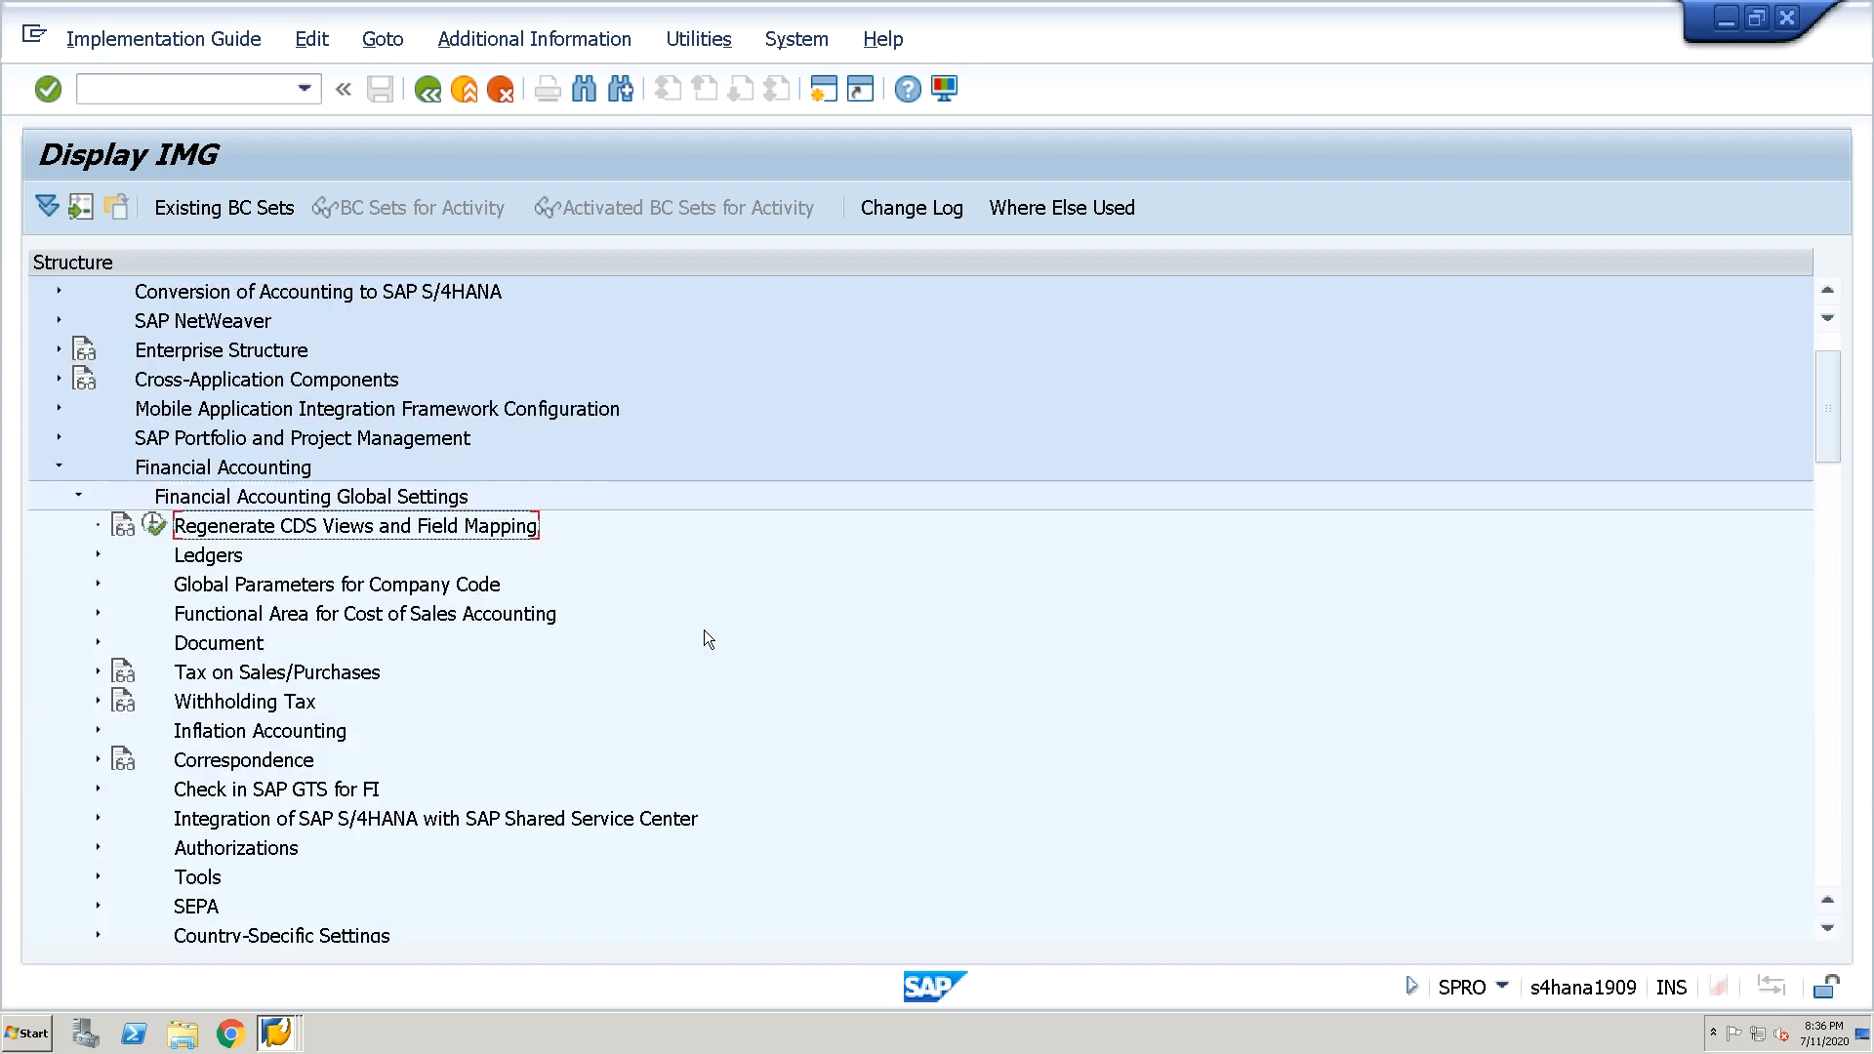
{"action": "key", "text": "Right"}
{"action": "key", "text": "Down"}
{"action": "key", "text": "Down"}
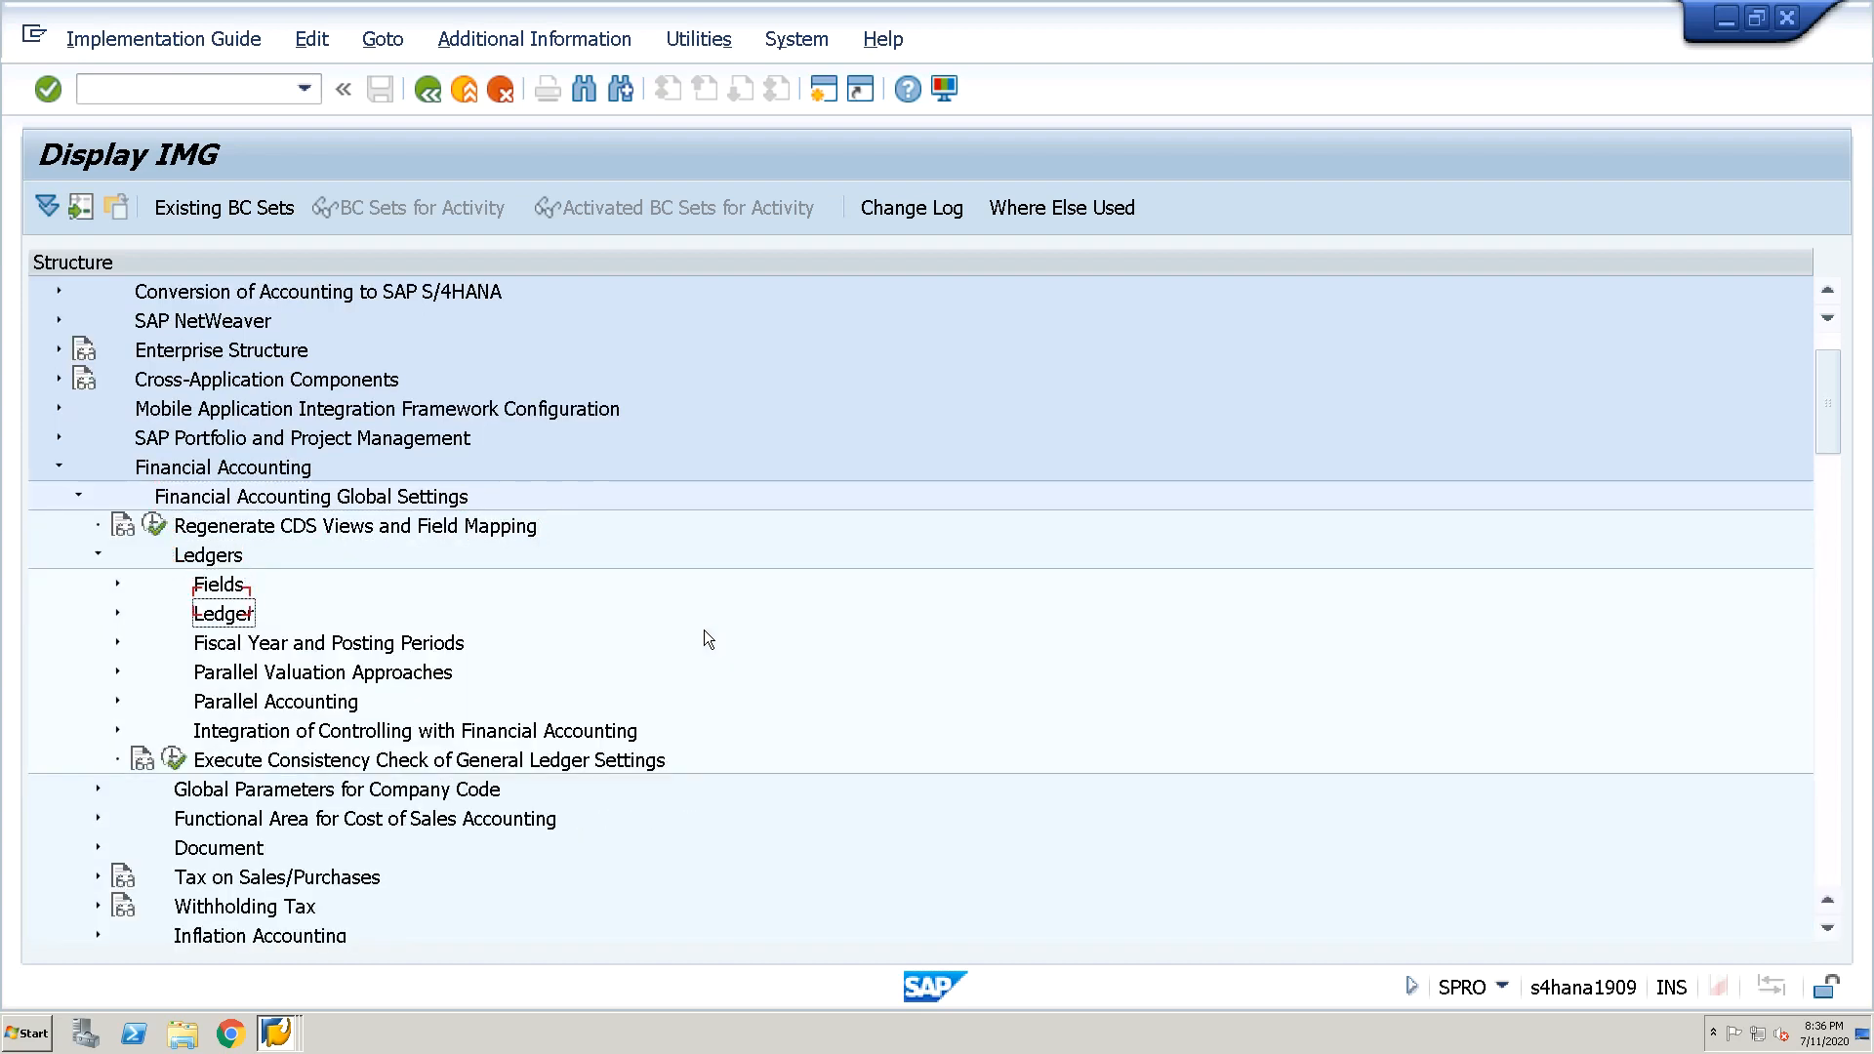
Expand the Ledger node, execute Define Settings for Ledgers and Currency Types, and dismiss the consistency check messages
{"action": "key", "text": "Right"}
{"action": "key", "text": "Down"}
{"action": "key", "text": "Left"}
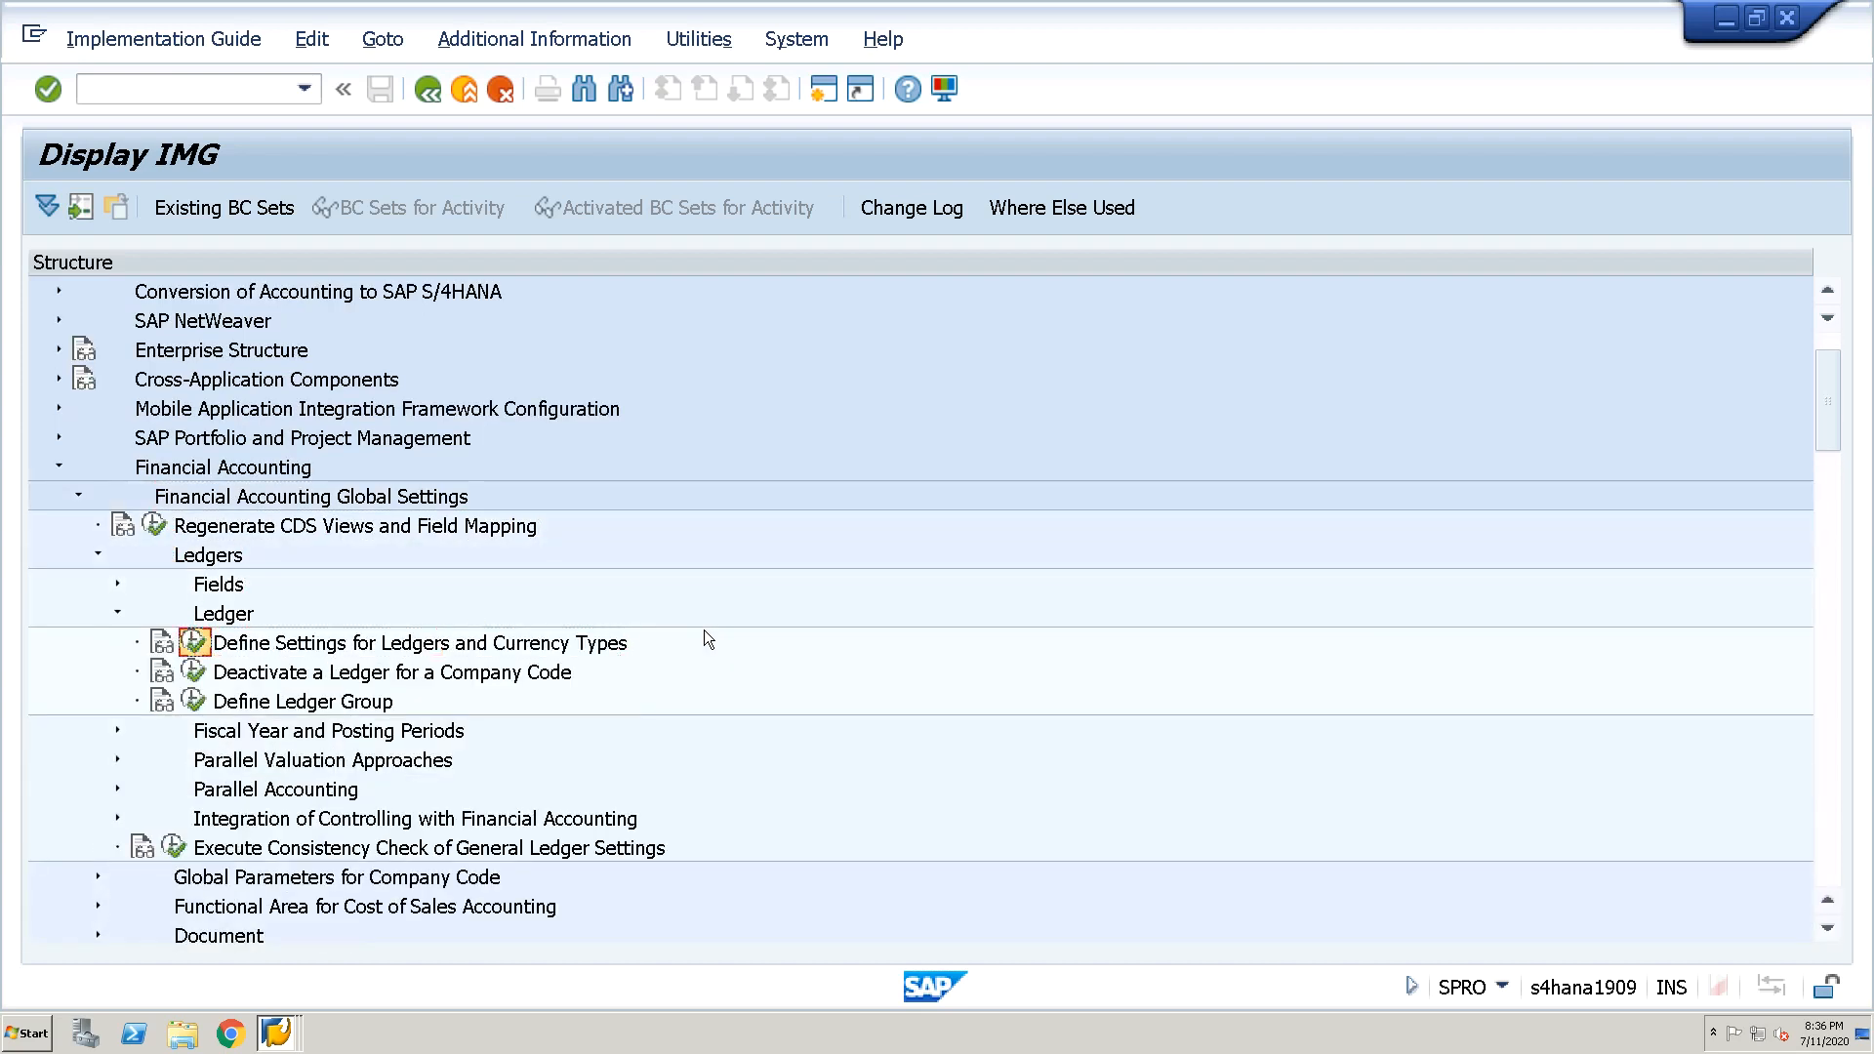
{"action": "key", "text": "Return"}
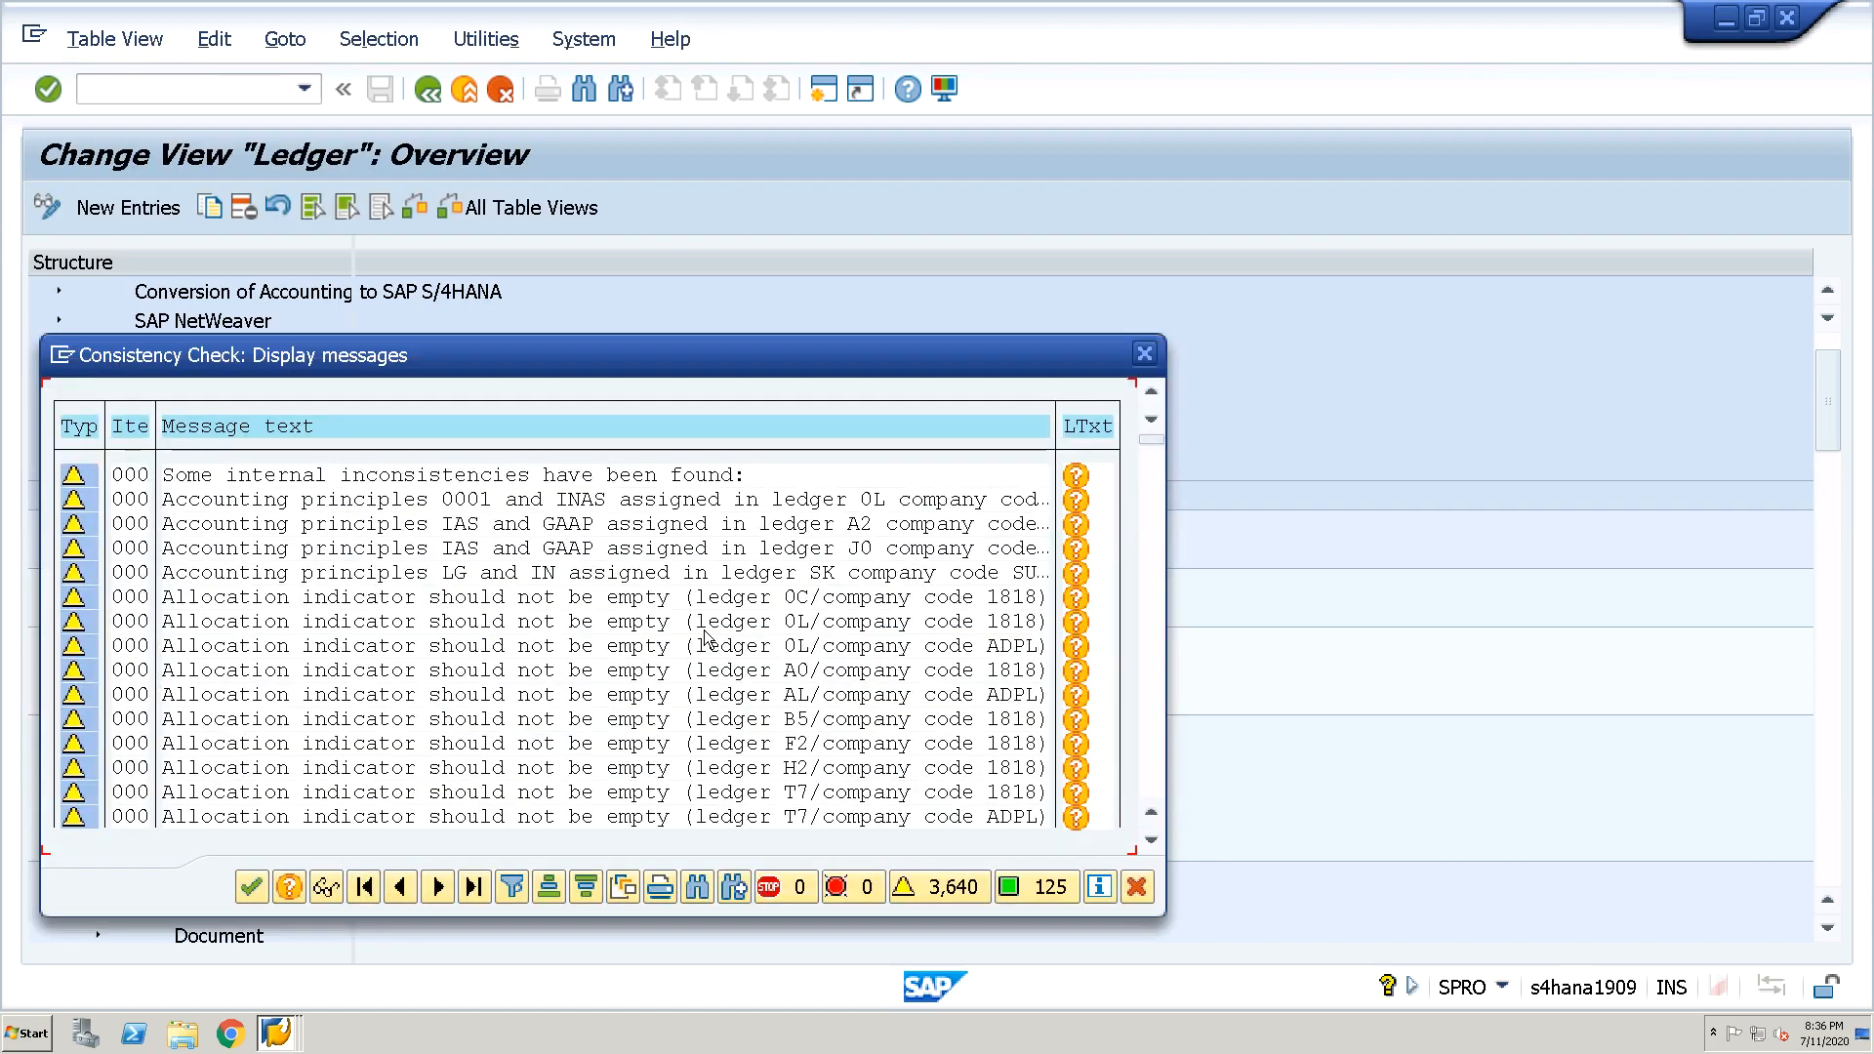
{"action": "left_click", "coordinate": [254, 887]}
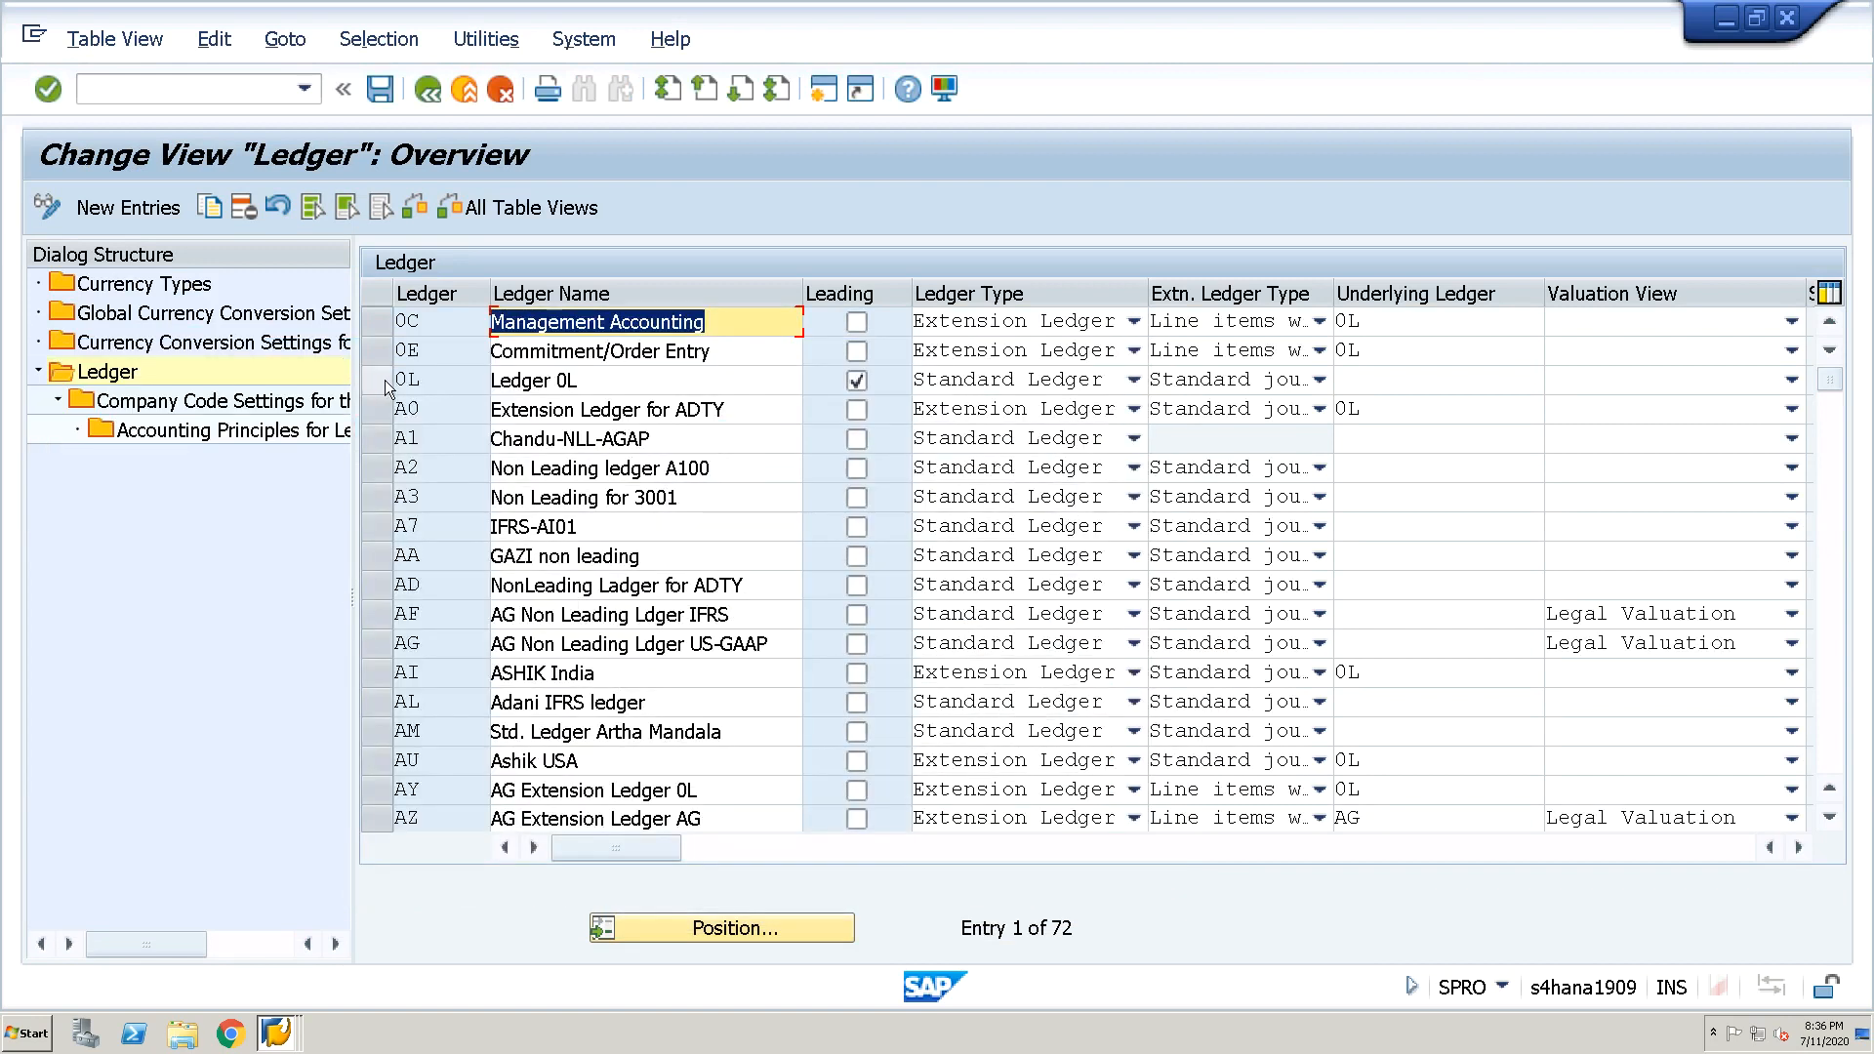
Open the company code settings for leading ledger 0L and dismiss the consistency check messages
{"action": "left_click", "coordinate": [386, 381]}
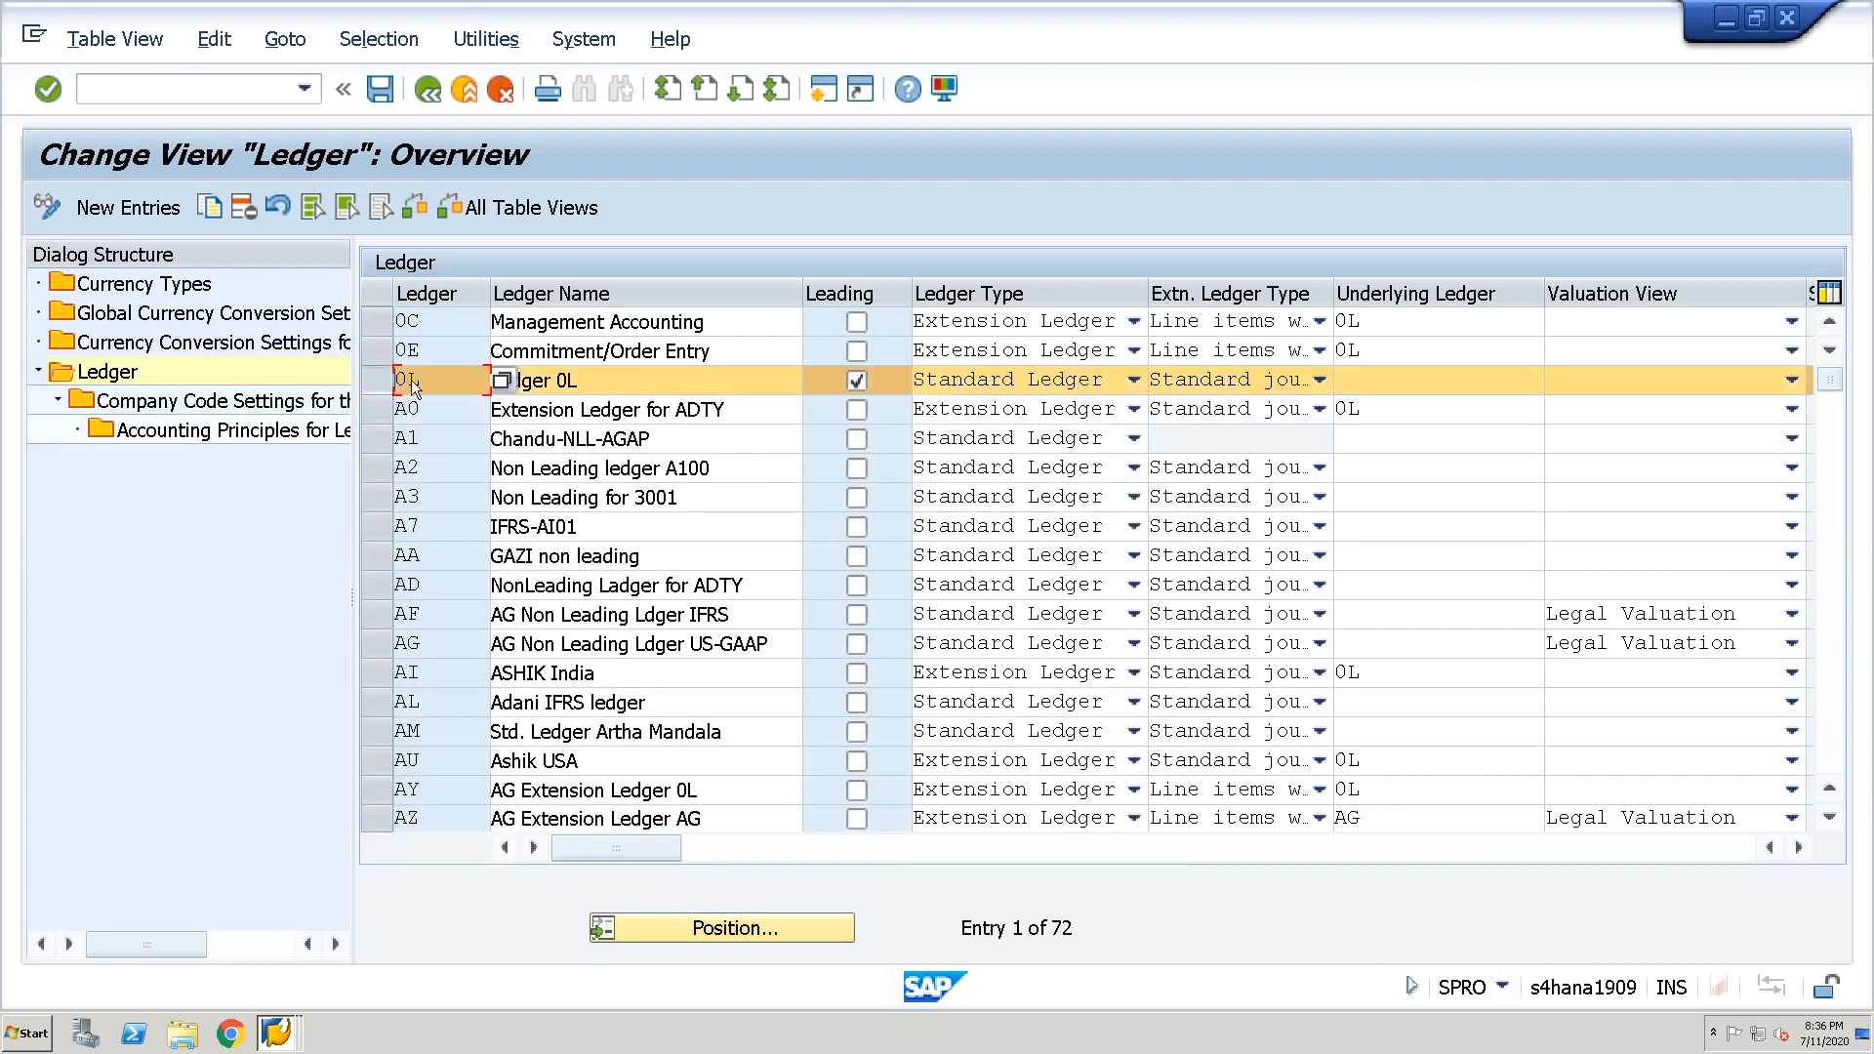
{"action": "double_click", "coordinate": [283, 408]}
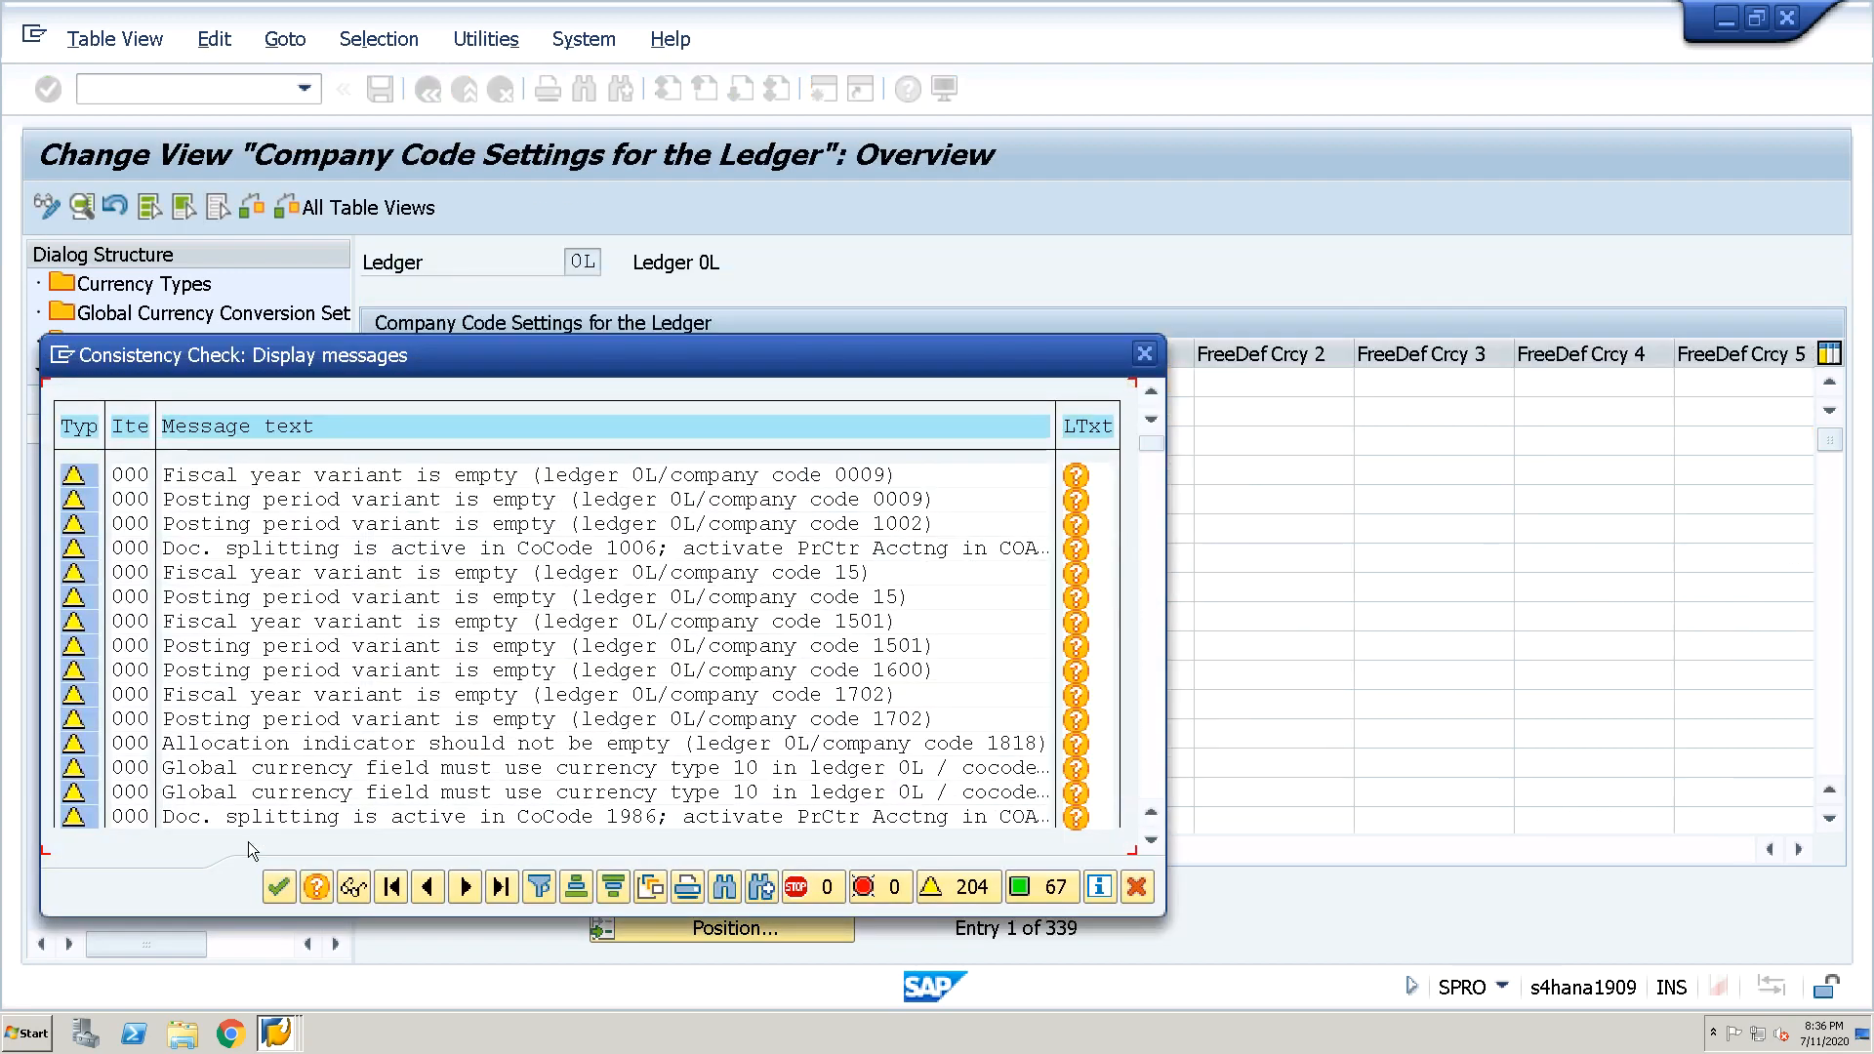
{"action": "left_click", "coordinate": [281, 890]}
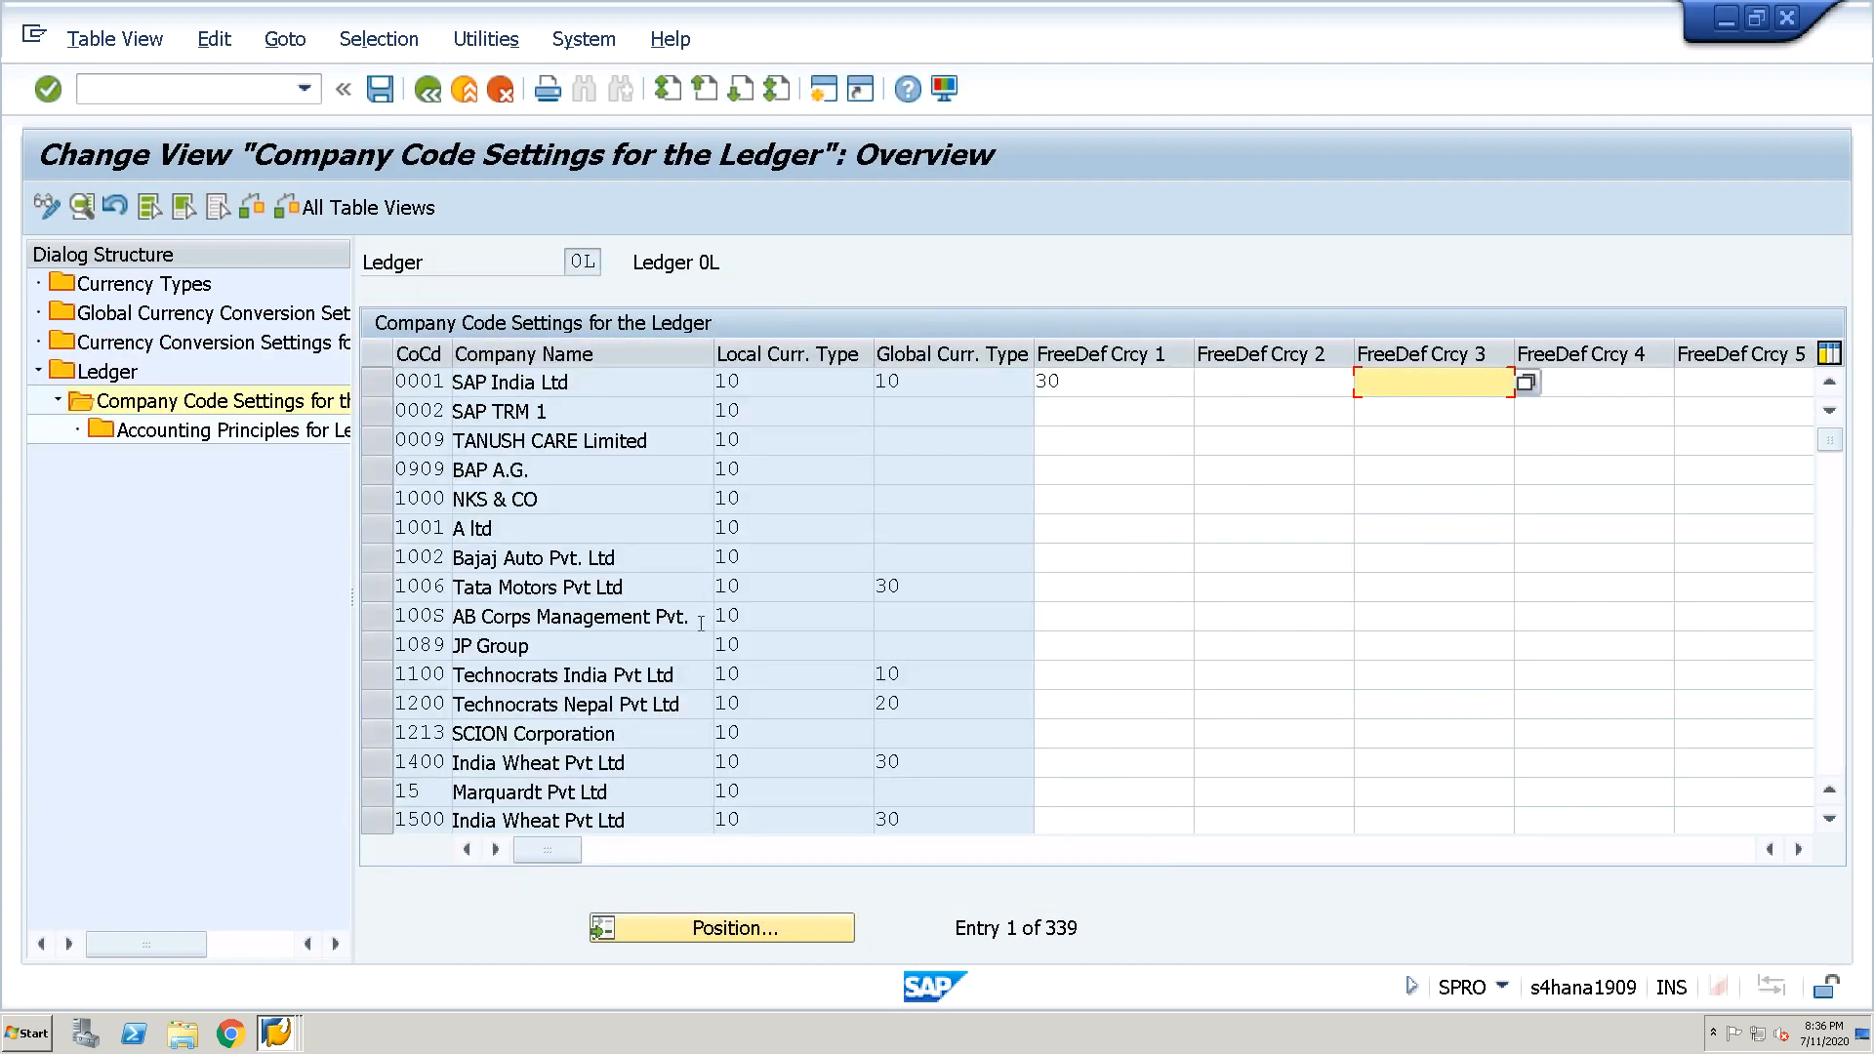
Position the list at company code JURA, open its detail settings, and dismiss the consistency check messages
{"action": "left_click", "coordinate": [719, 928]}
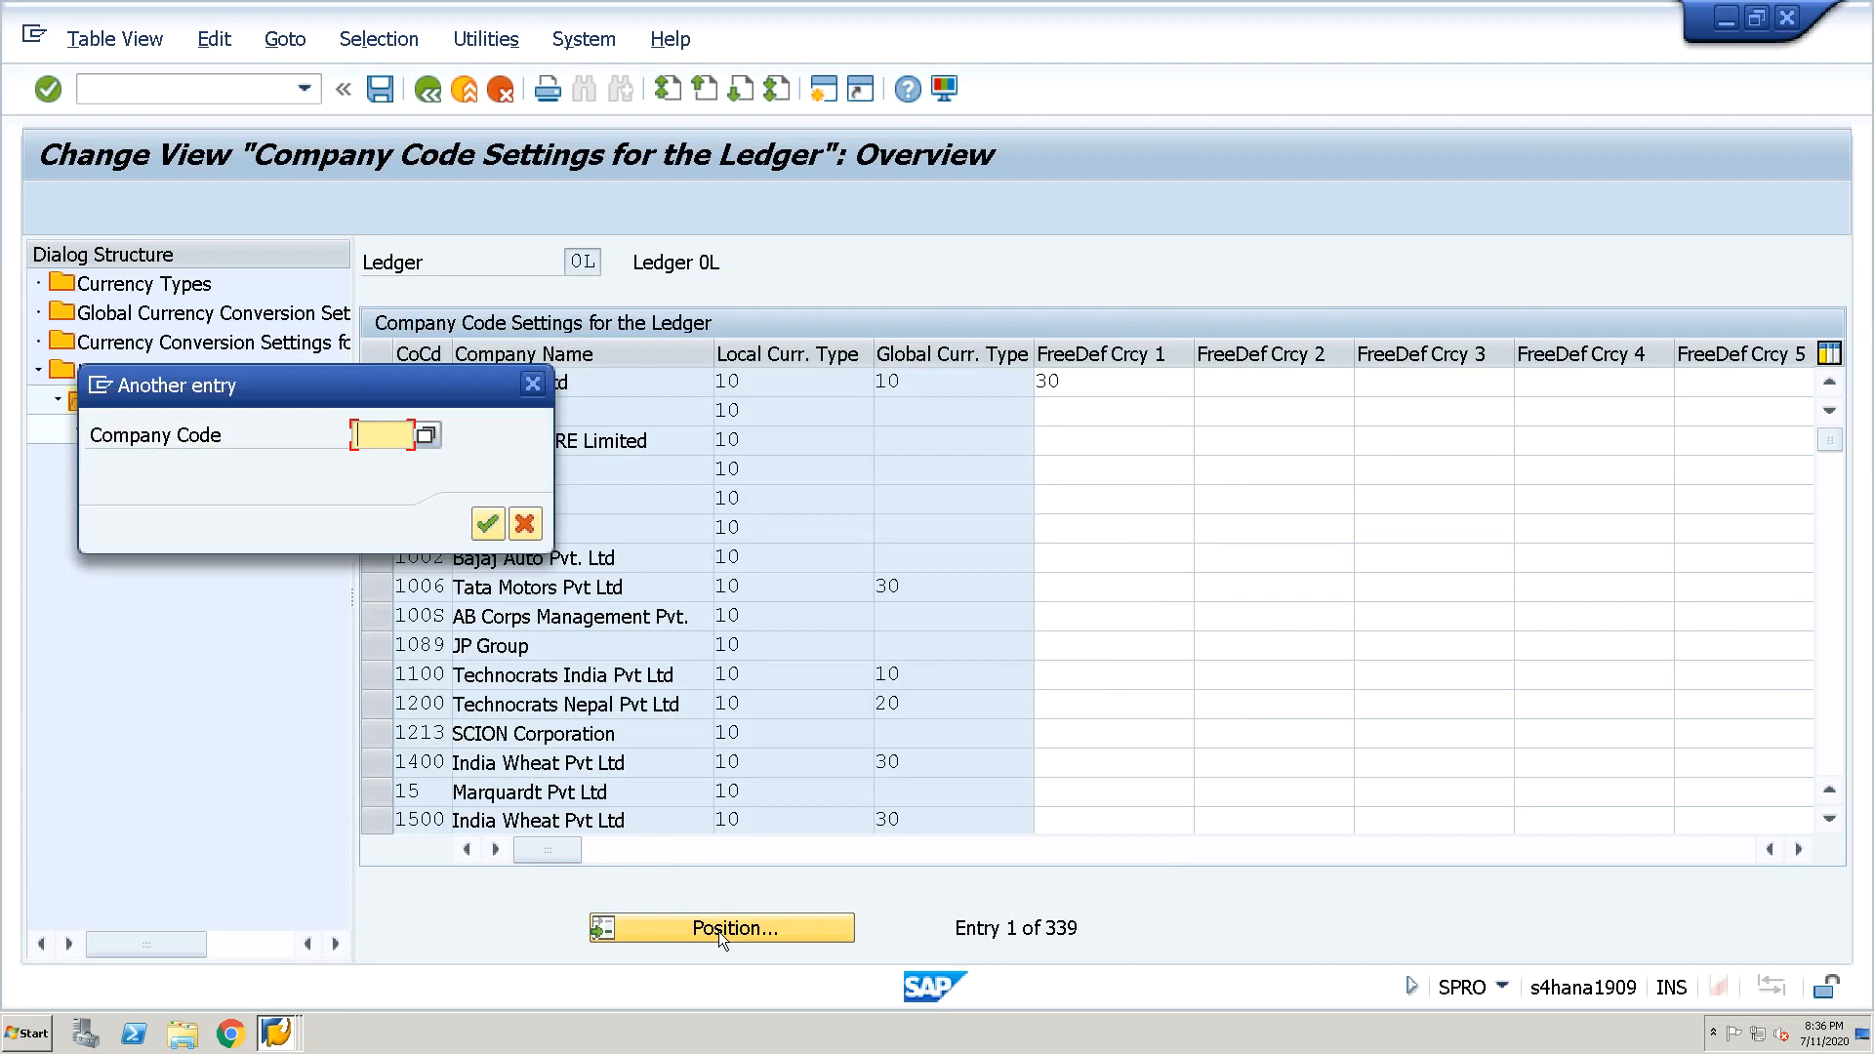
{"action": "type", "text": "JURA"}
{"action": "key", "text": "Return"}
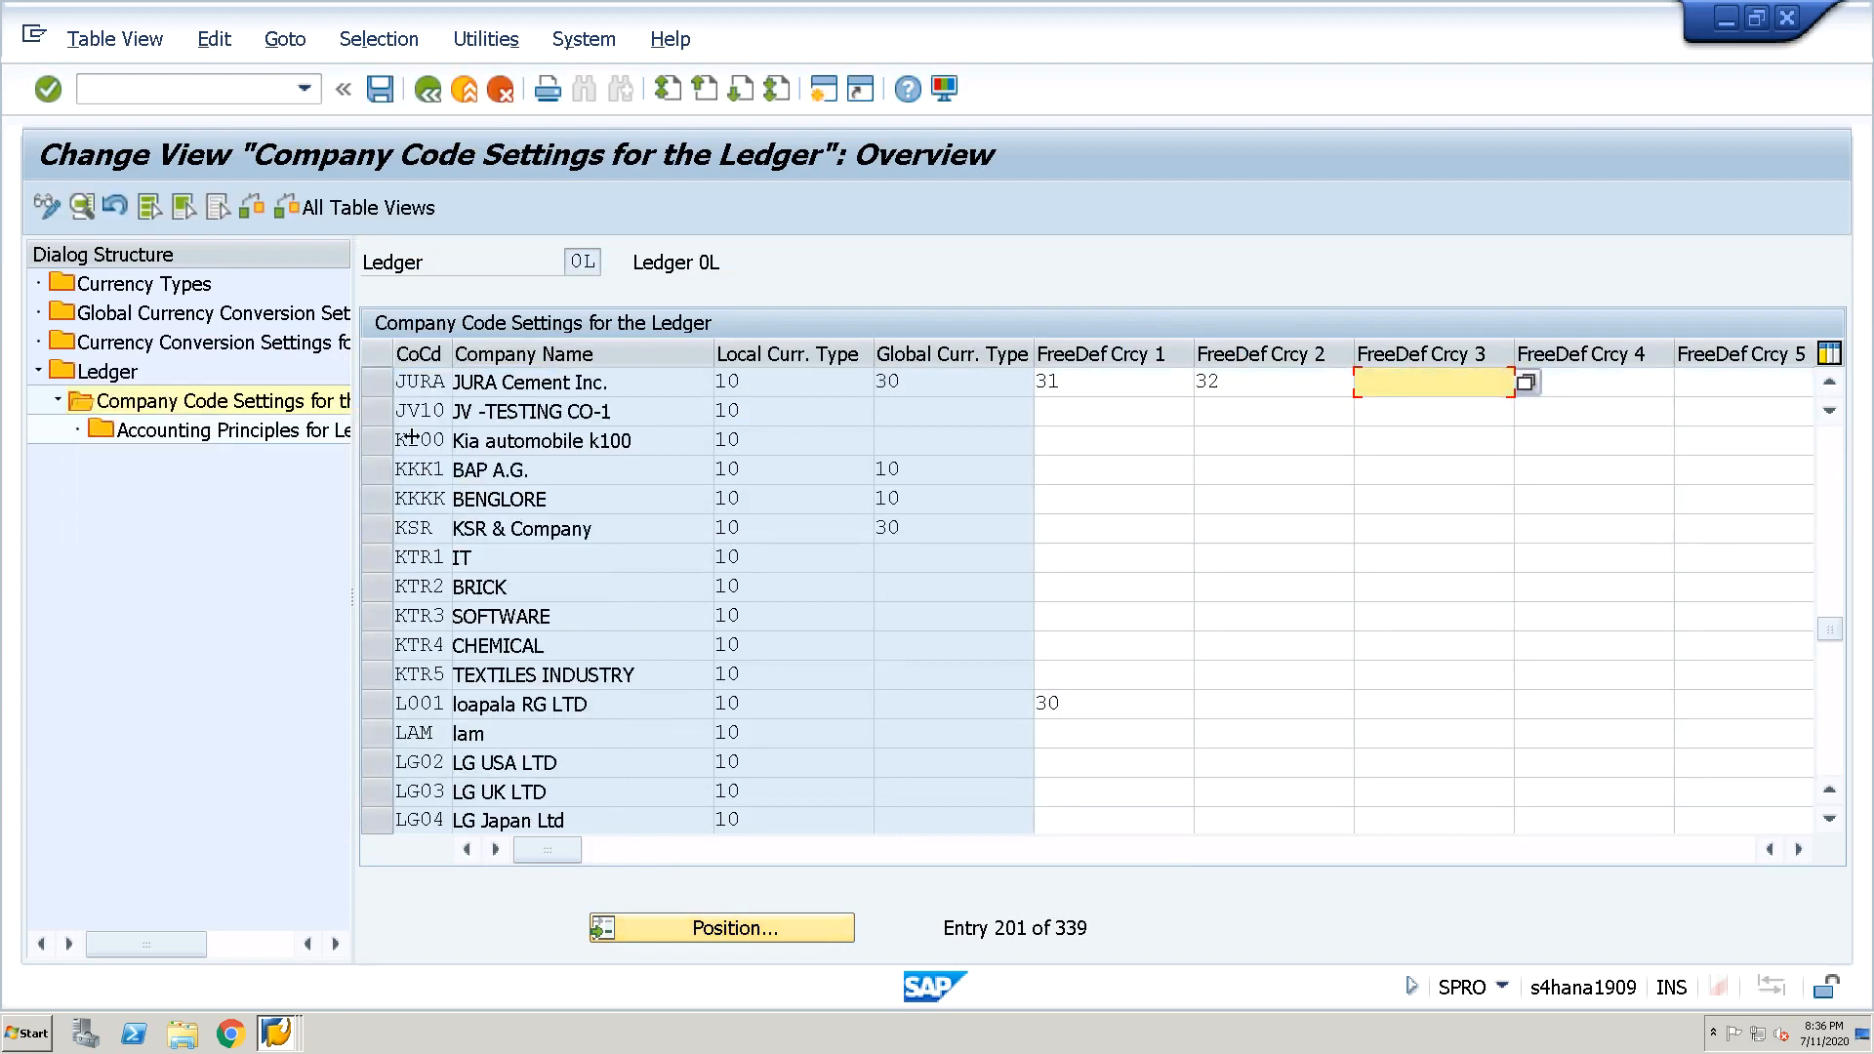
{"action": "left_click", "coordinate": [387, 390]}
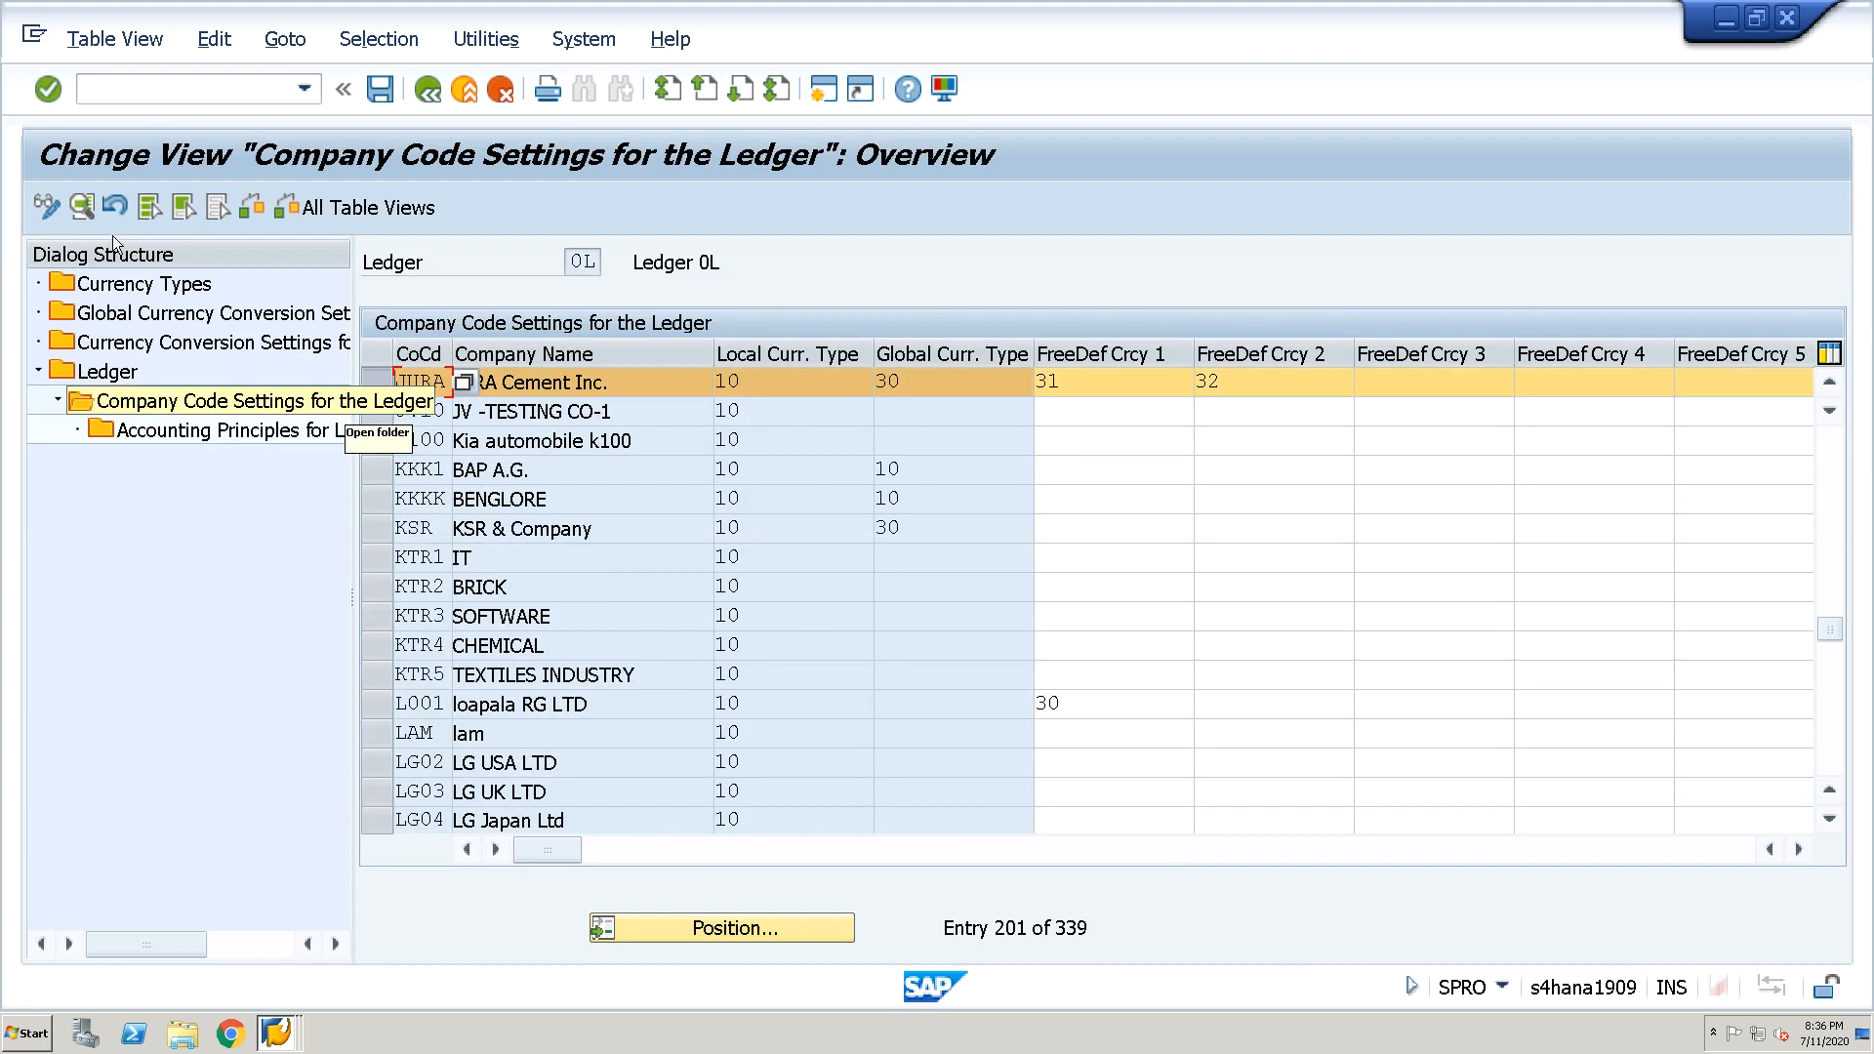
{"action": "left_click", "coordinate": [79, 204]}
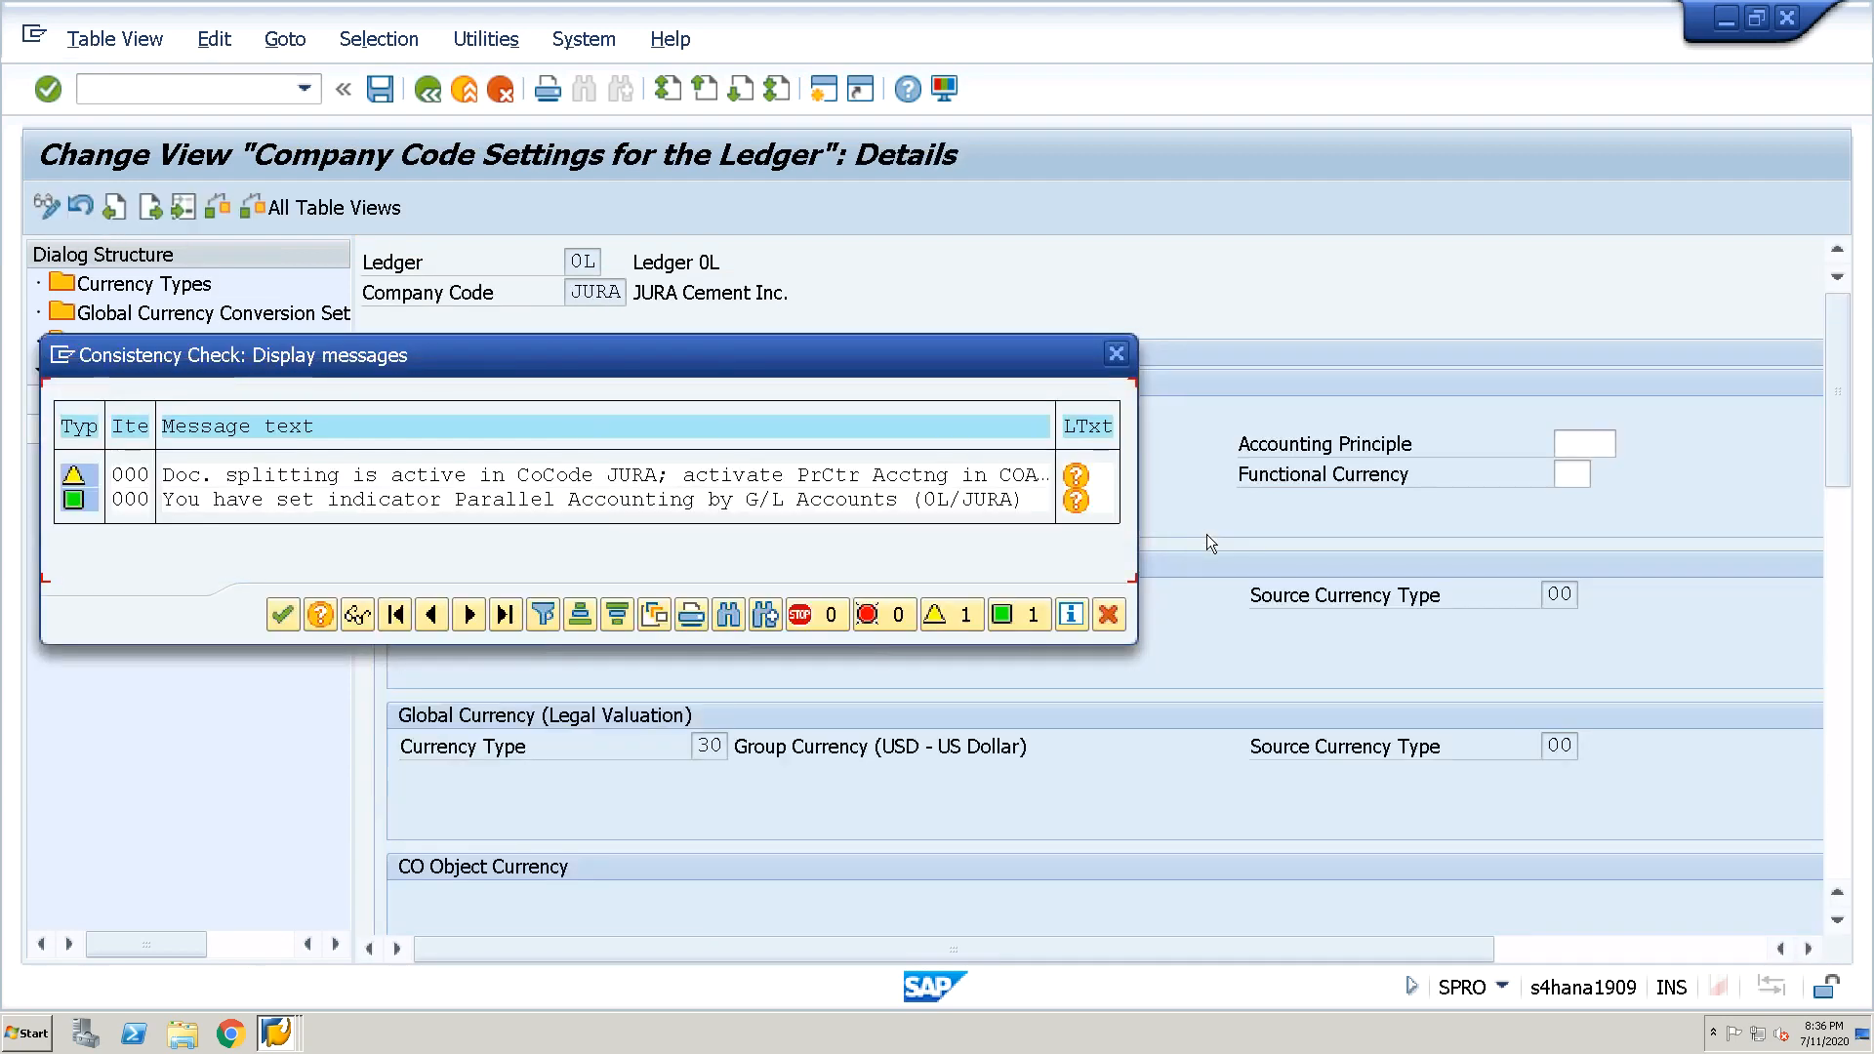
{"action": "left_click", "coordinate": [283, 616]}
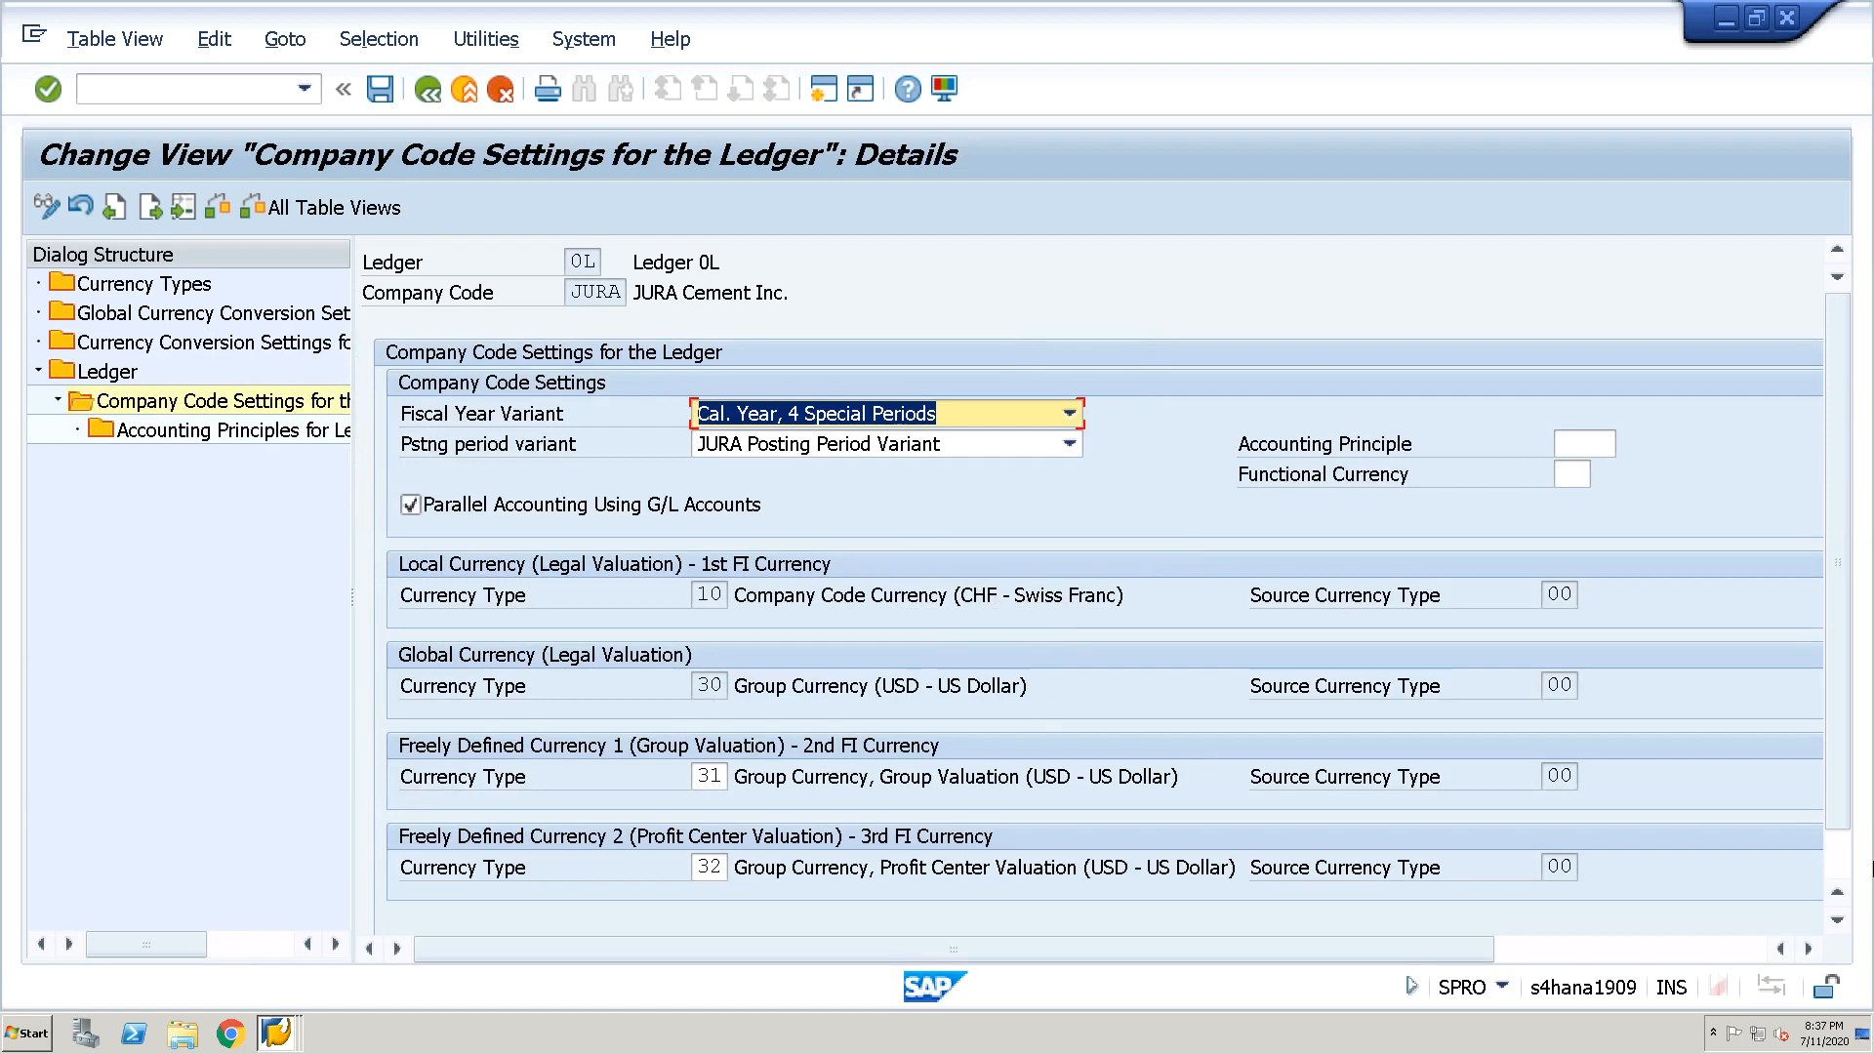
Examine the local currency and global currency types under legal valuation for company code JURA in ledger 0L
{"action": "left_click", "coordinate": [1838, 921]}
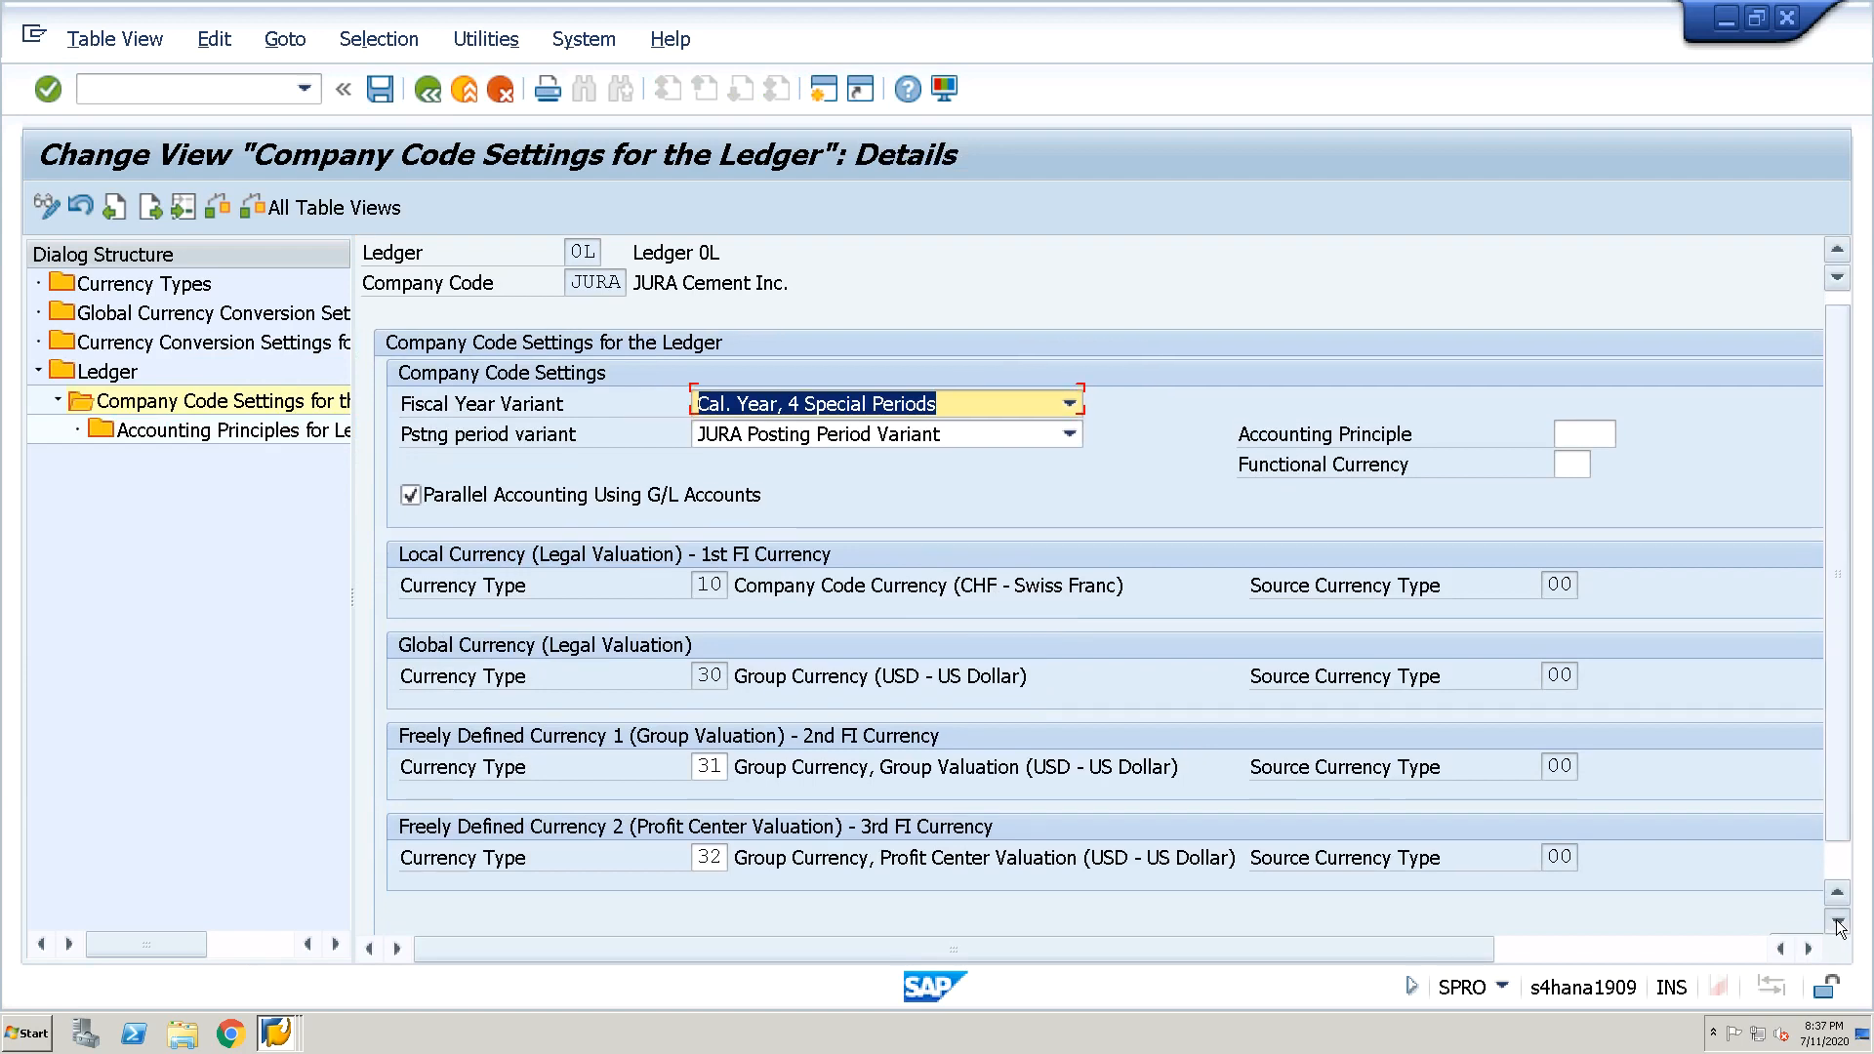
{"action": "left_click", "coordinate": [709, 575]}
{"action": "left_click_drag", "start_coordinate": [1129, 569], "coordinate": [688, 583]}
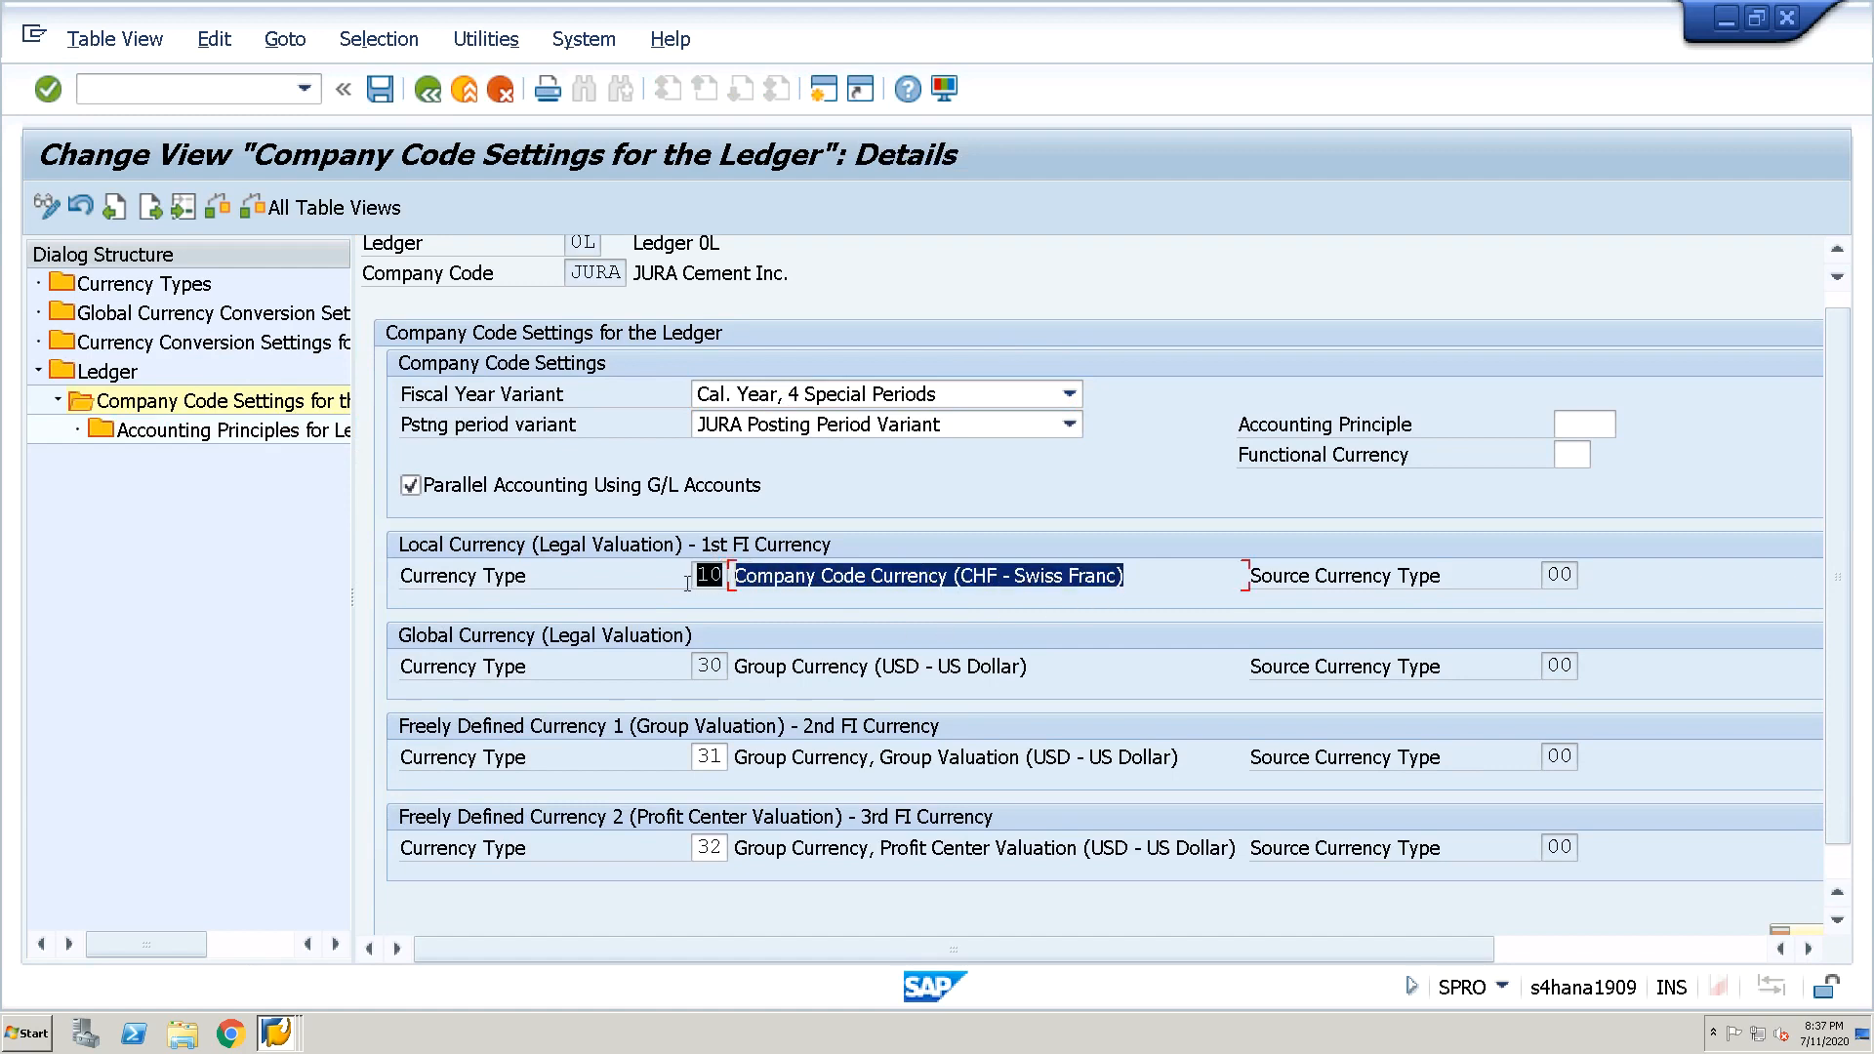
{"action": "left_click", "coordinate": [688, 584]}
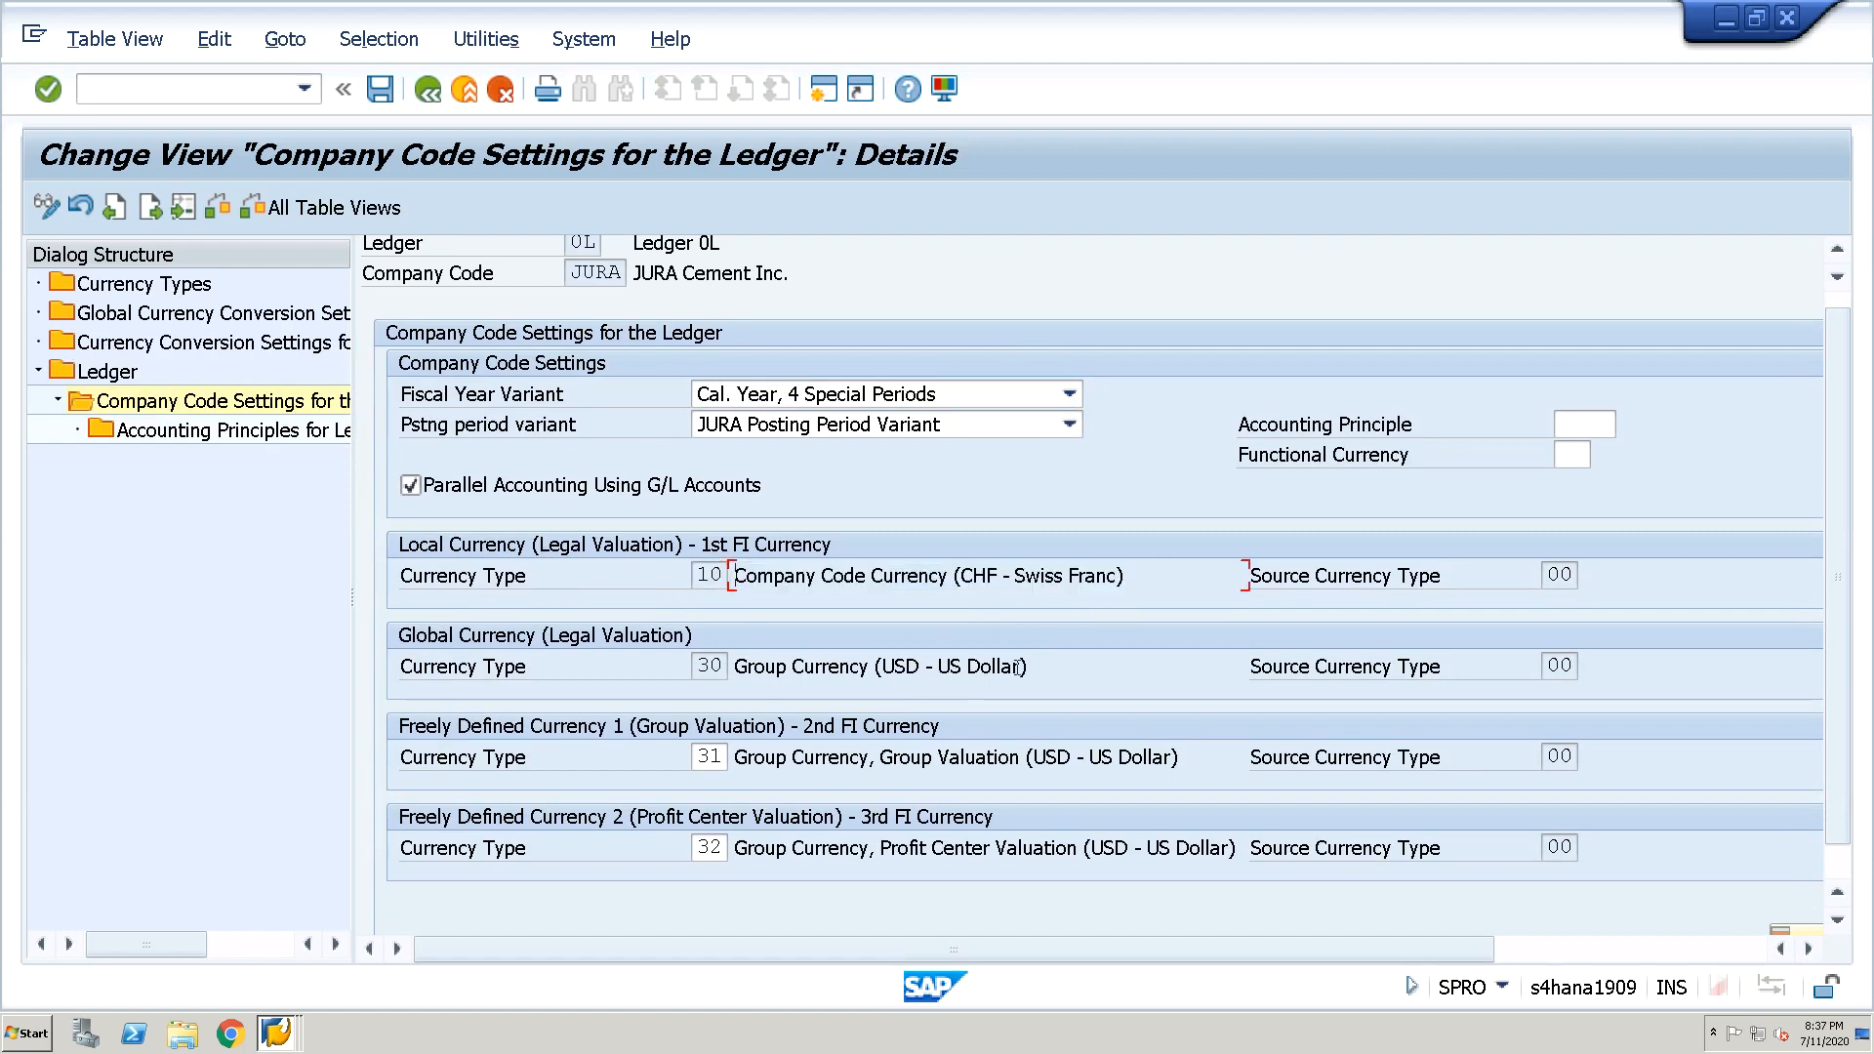
{"action": "left_click_drag", "start_coordinate": [1025, 667], "coordinate": [405, 669]}
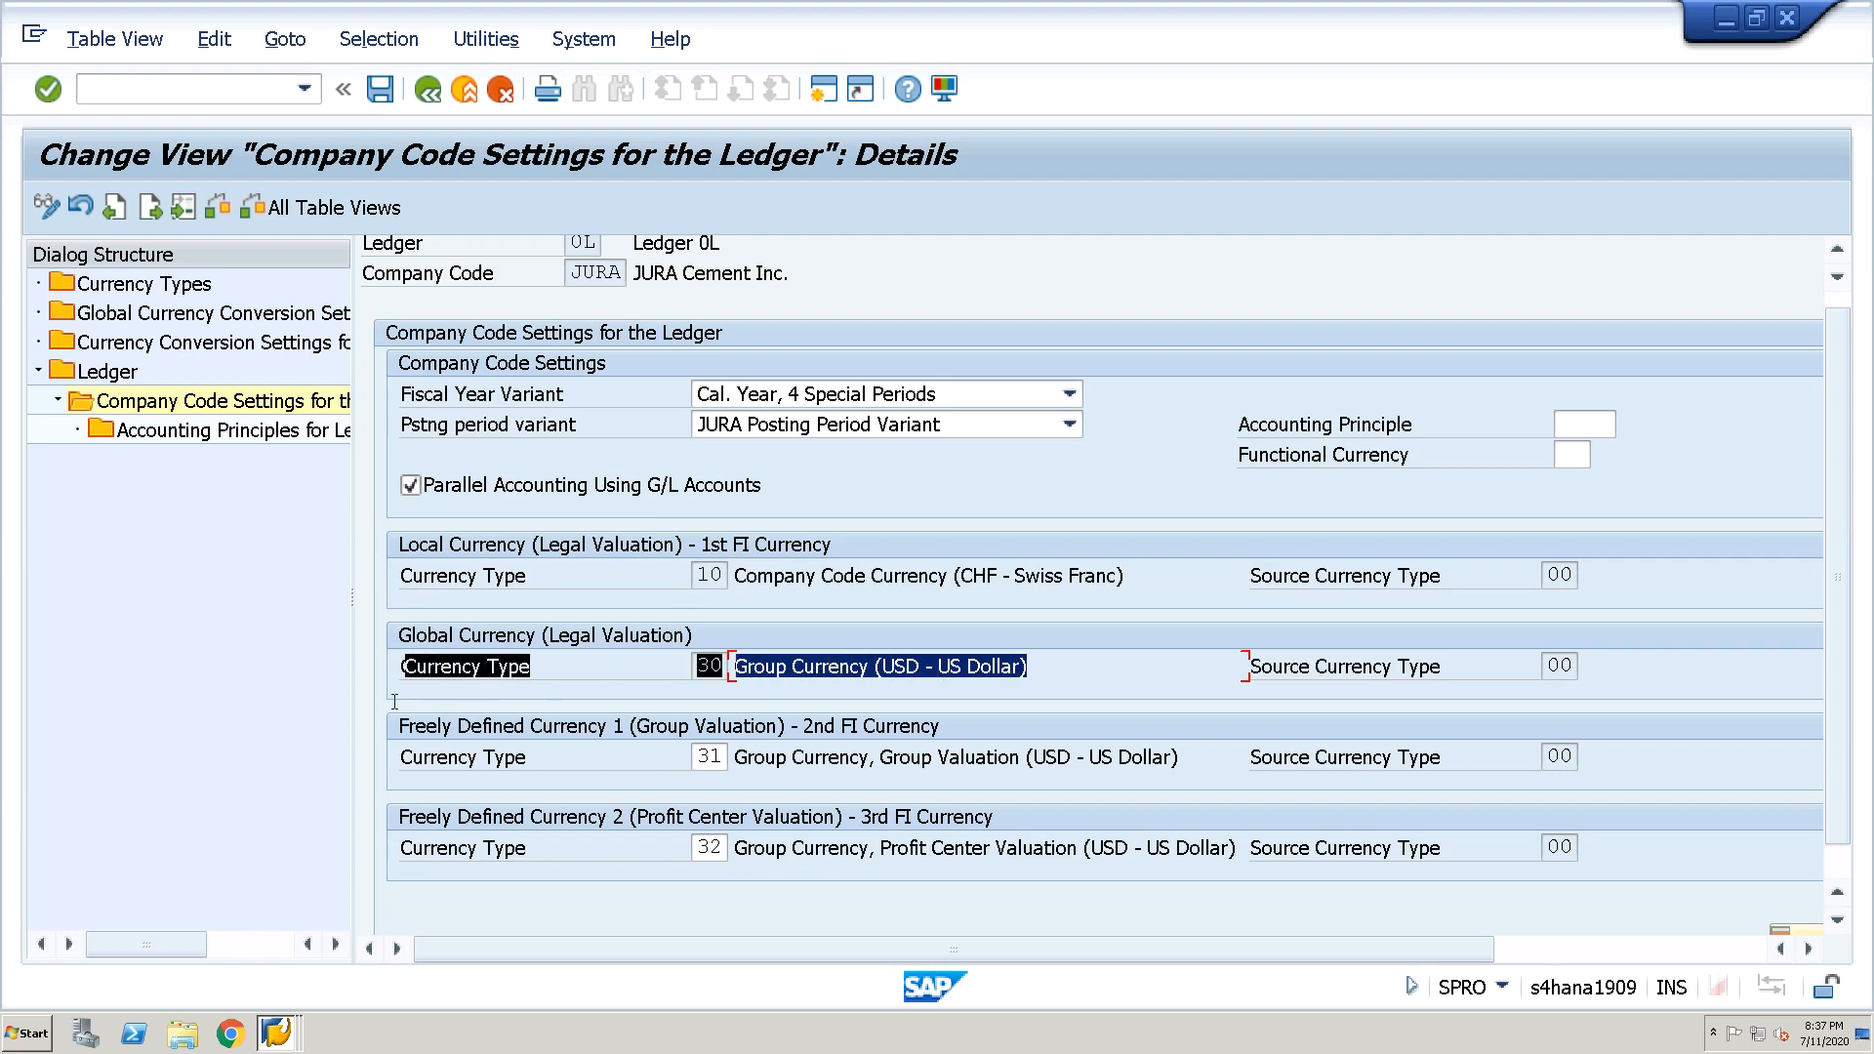
{"action": "left_click", "coordinate": [752, 693]}
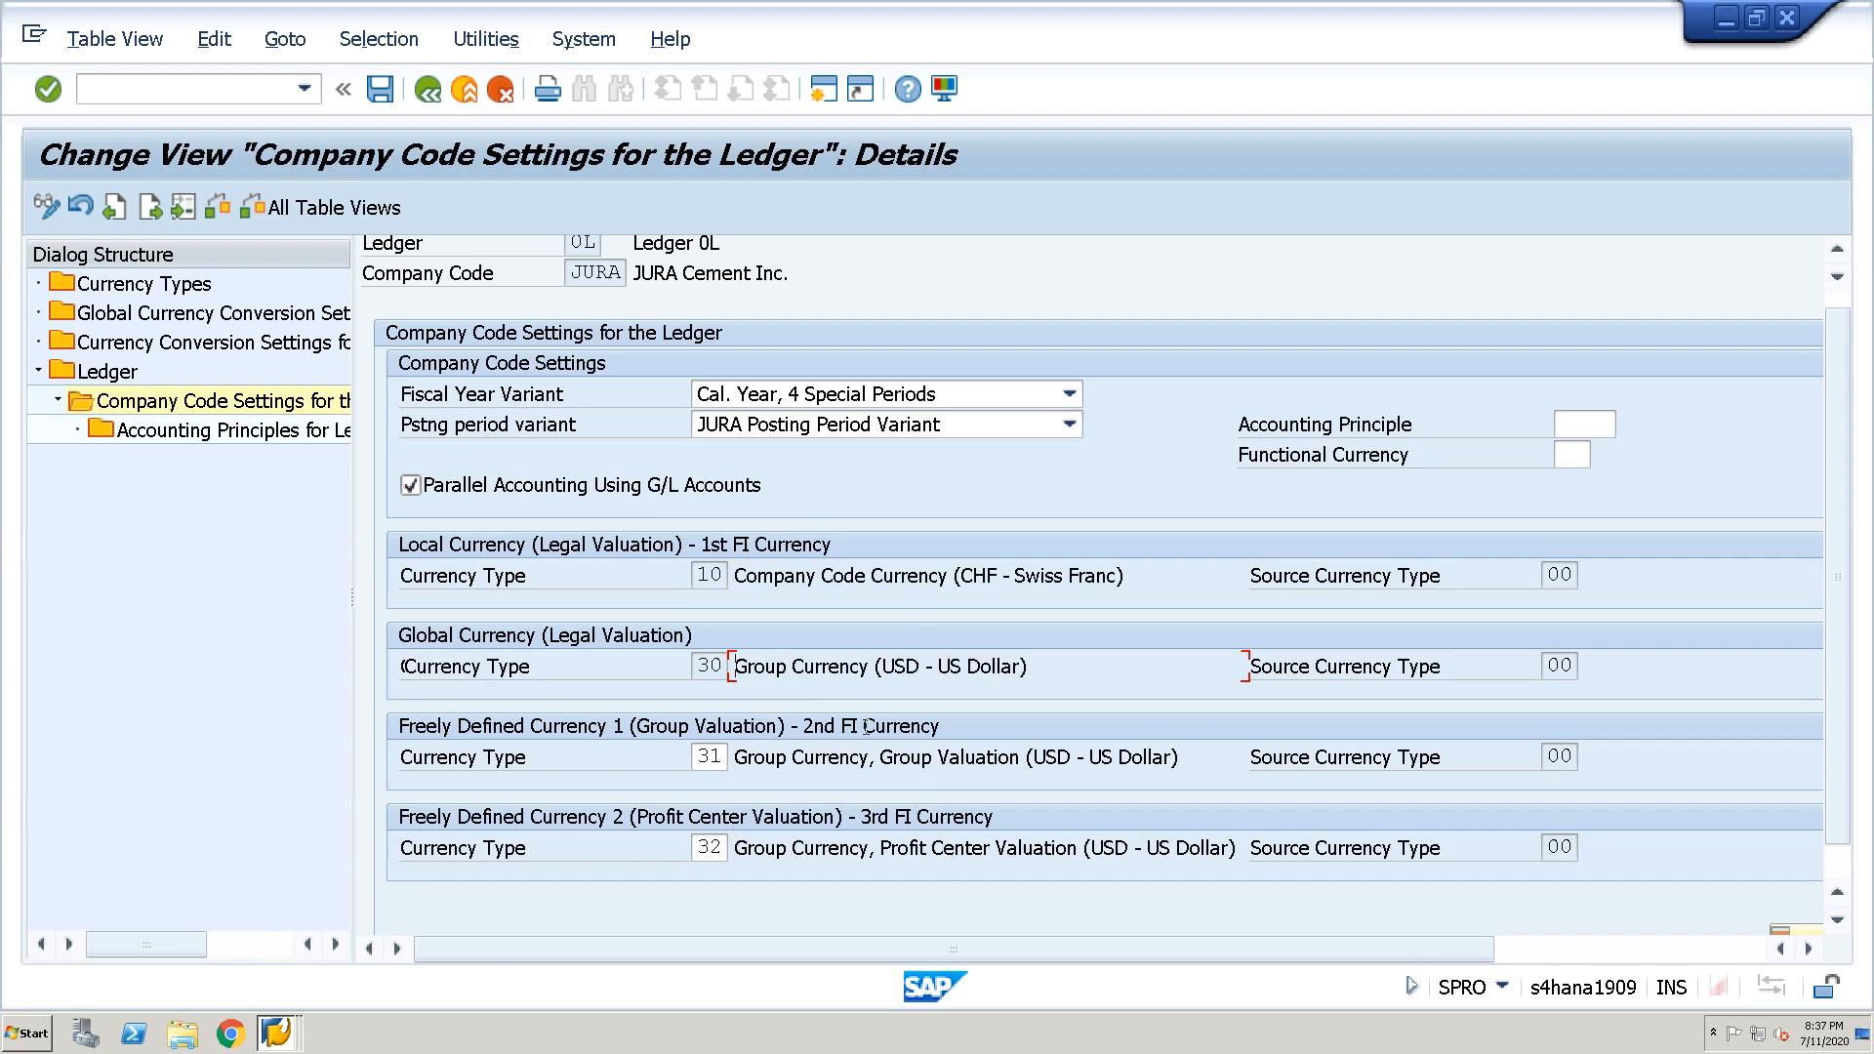
Compare the local currency with the group and profit center valuation currencies, and return to the company code overview
{"action": "left_click_drag", "start_coordinate": [1143, 574], "coordinate": [411, 610]}
{"action": "left_click_drag", "start_coordinate": [1183, 760], "coordinate": [410, 772]}
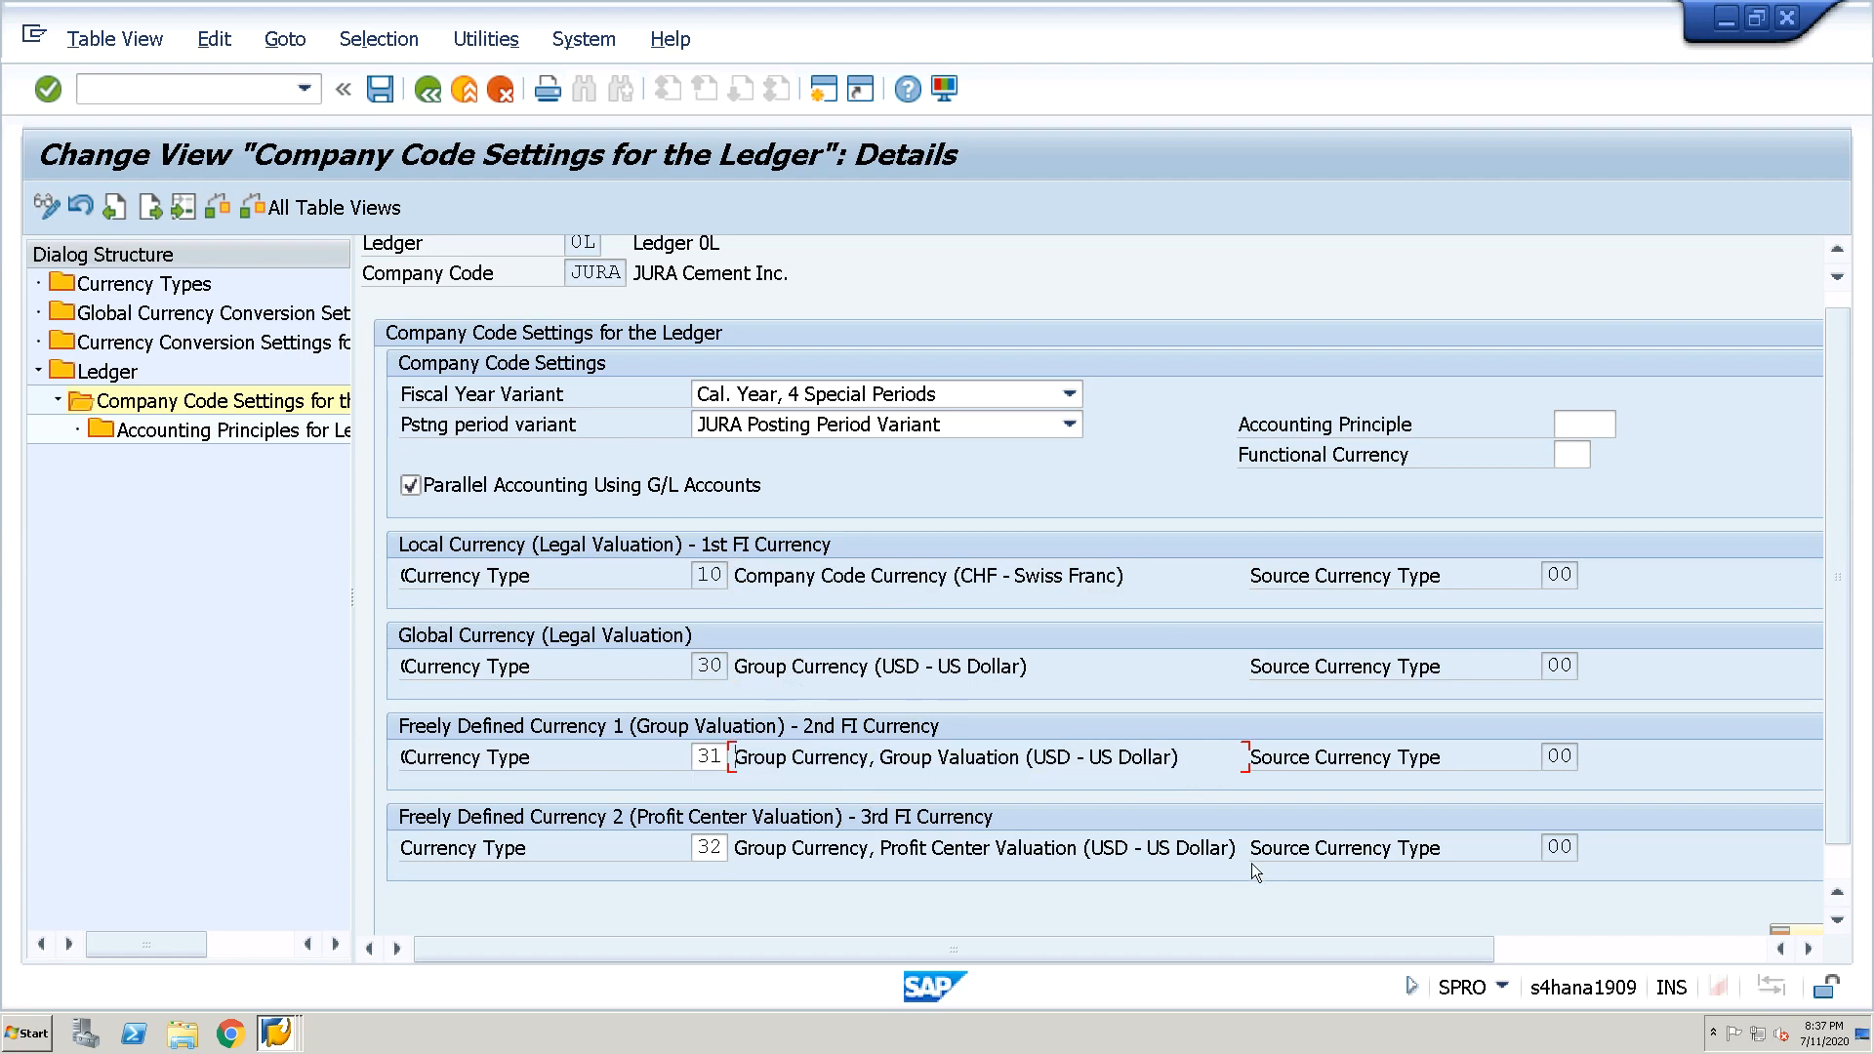
{"action": "left_click_drag", "start_coordinate": [1249, 853], "coordinate": [395, 851]}
{"action": "left_click", "coordinate": [428, 89]}
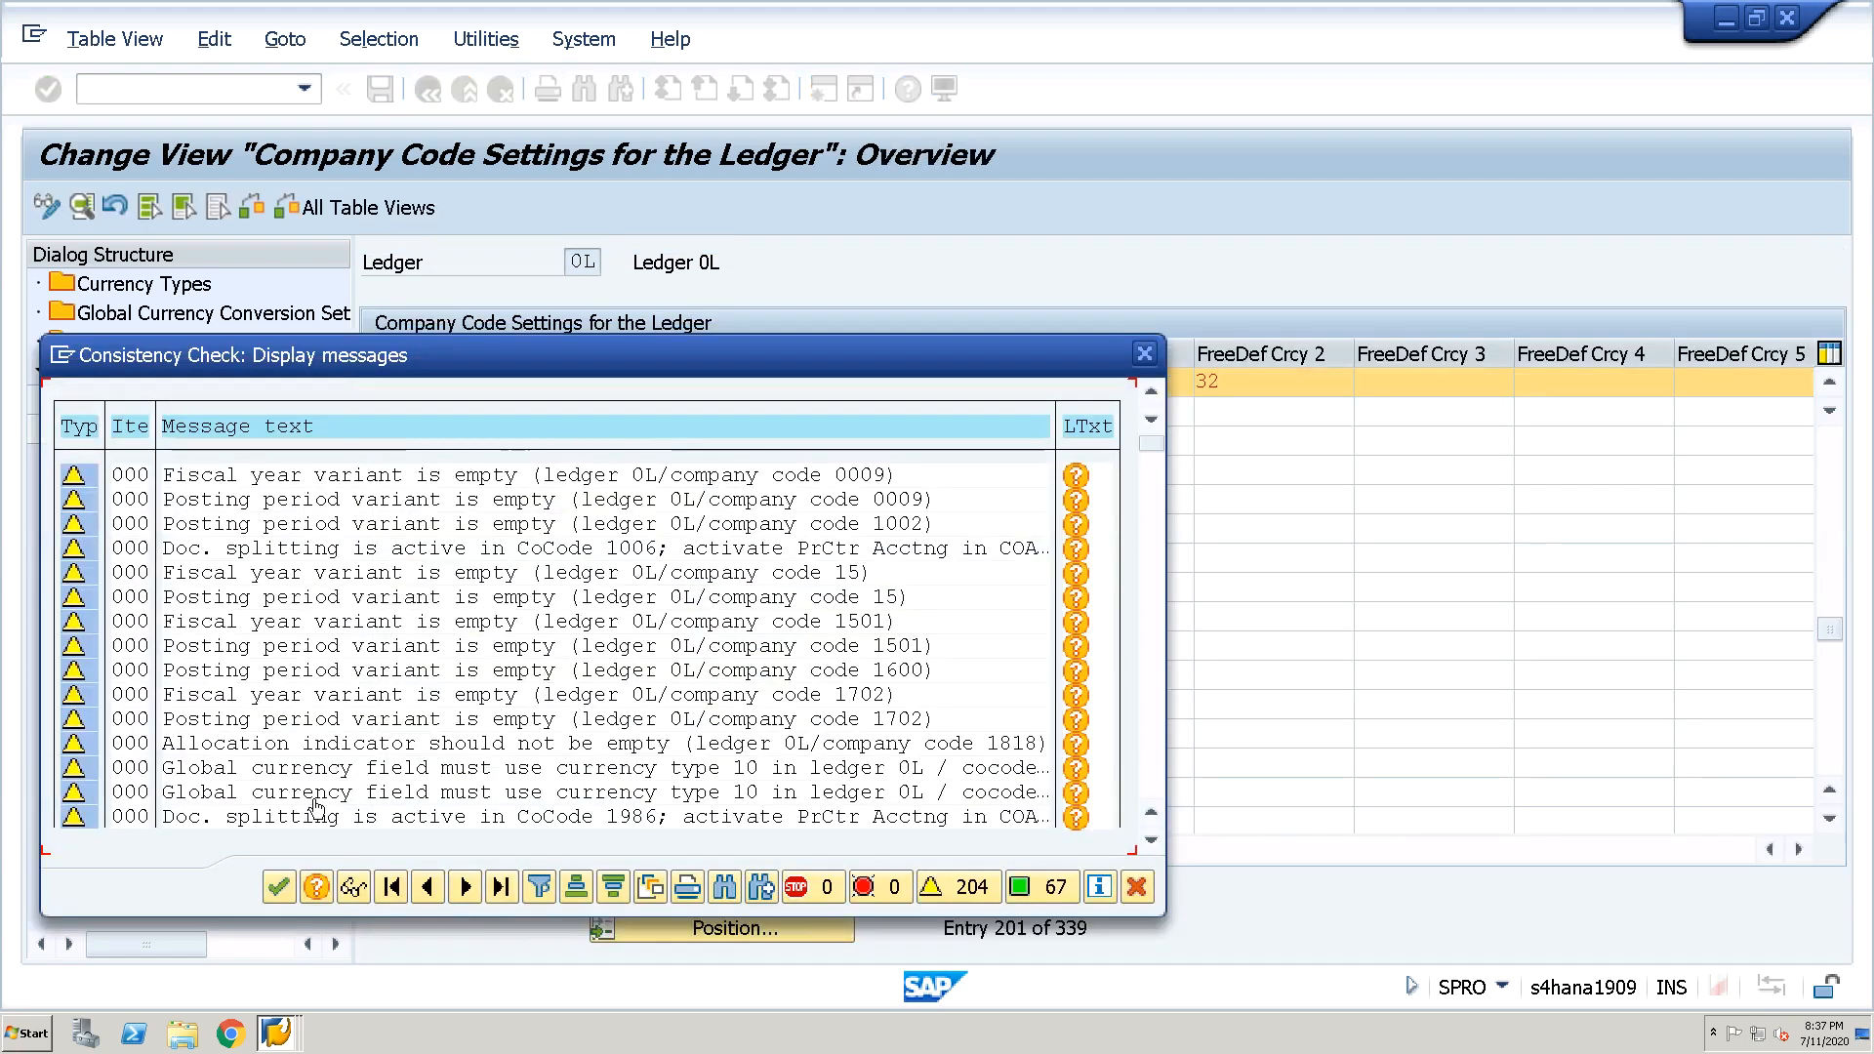
{"action": "left_click", "coordinate": [279, 886]}
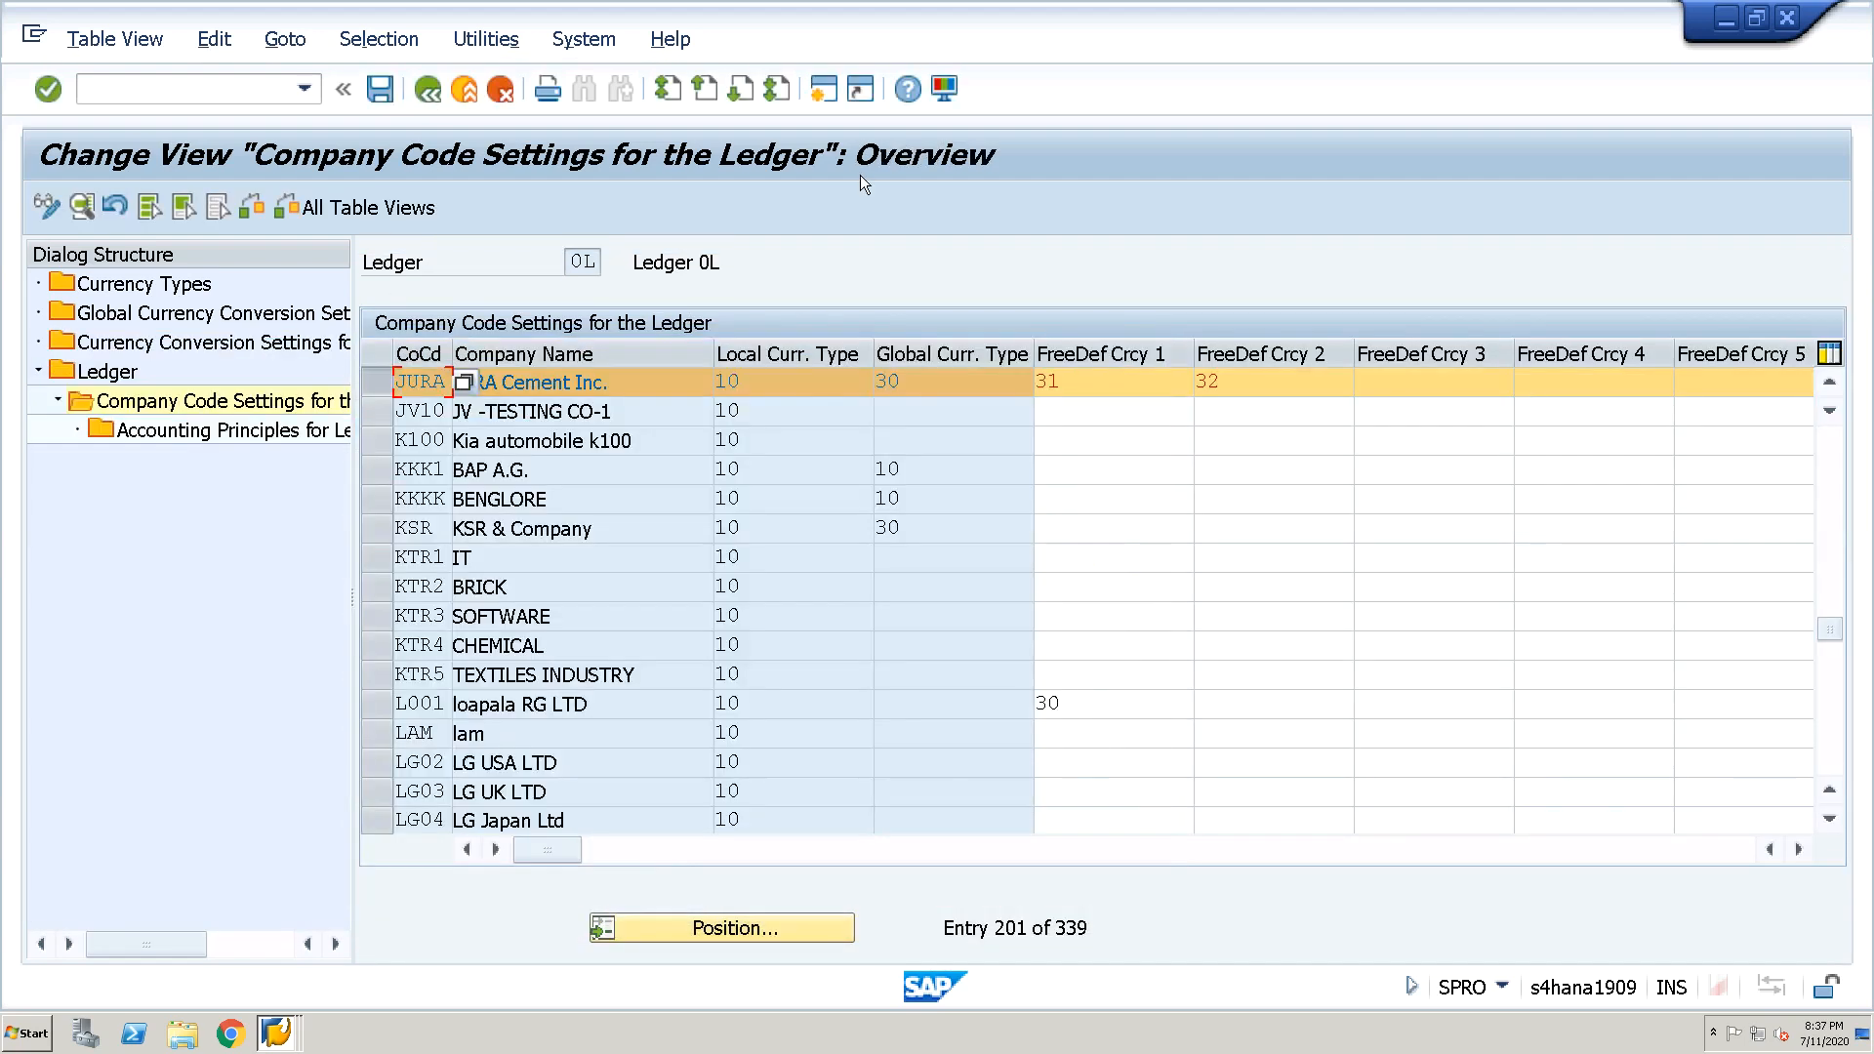
Switch to transaction OB22 to display the additional local currencies for company codes
{"action": "left_click", "coordinate": [212, 86]}
{"action": "type", "text": "/NOB22"}
{"action": "key", "text": "Return"}
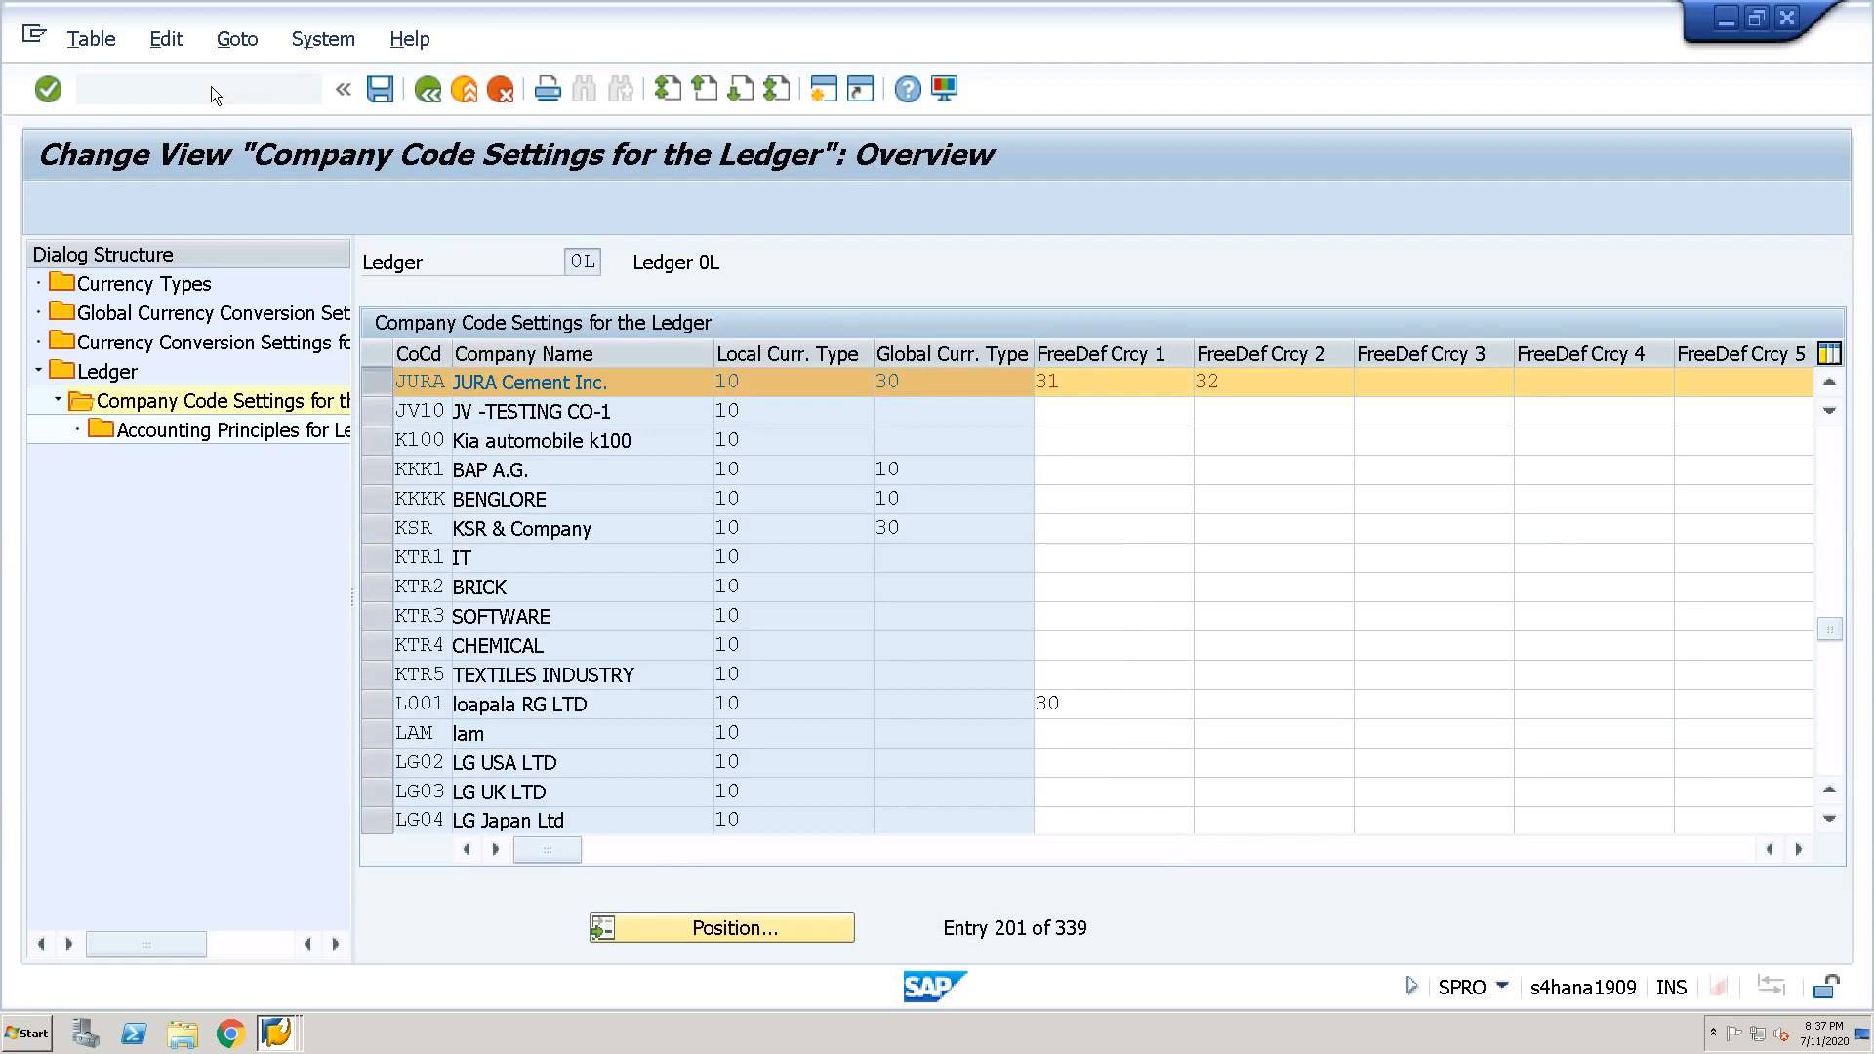
{"action": "key", "text": "Return"}
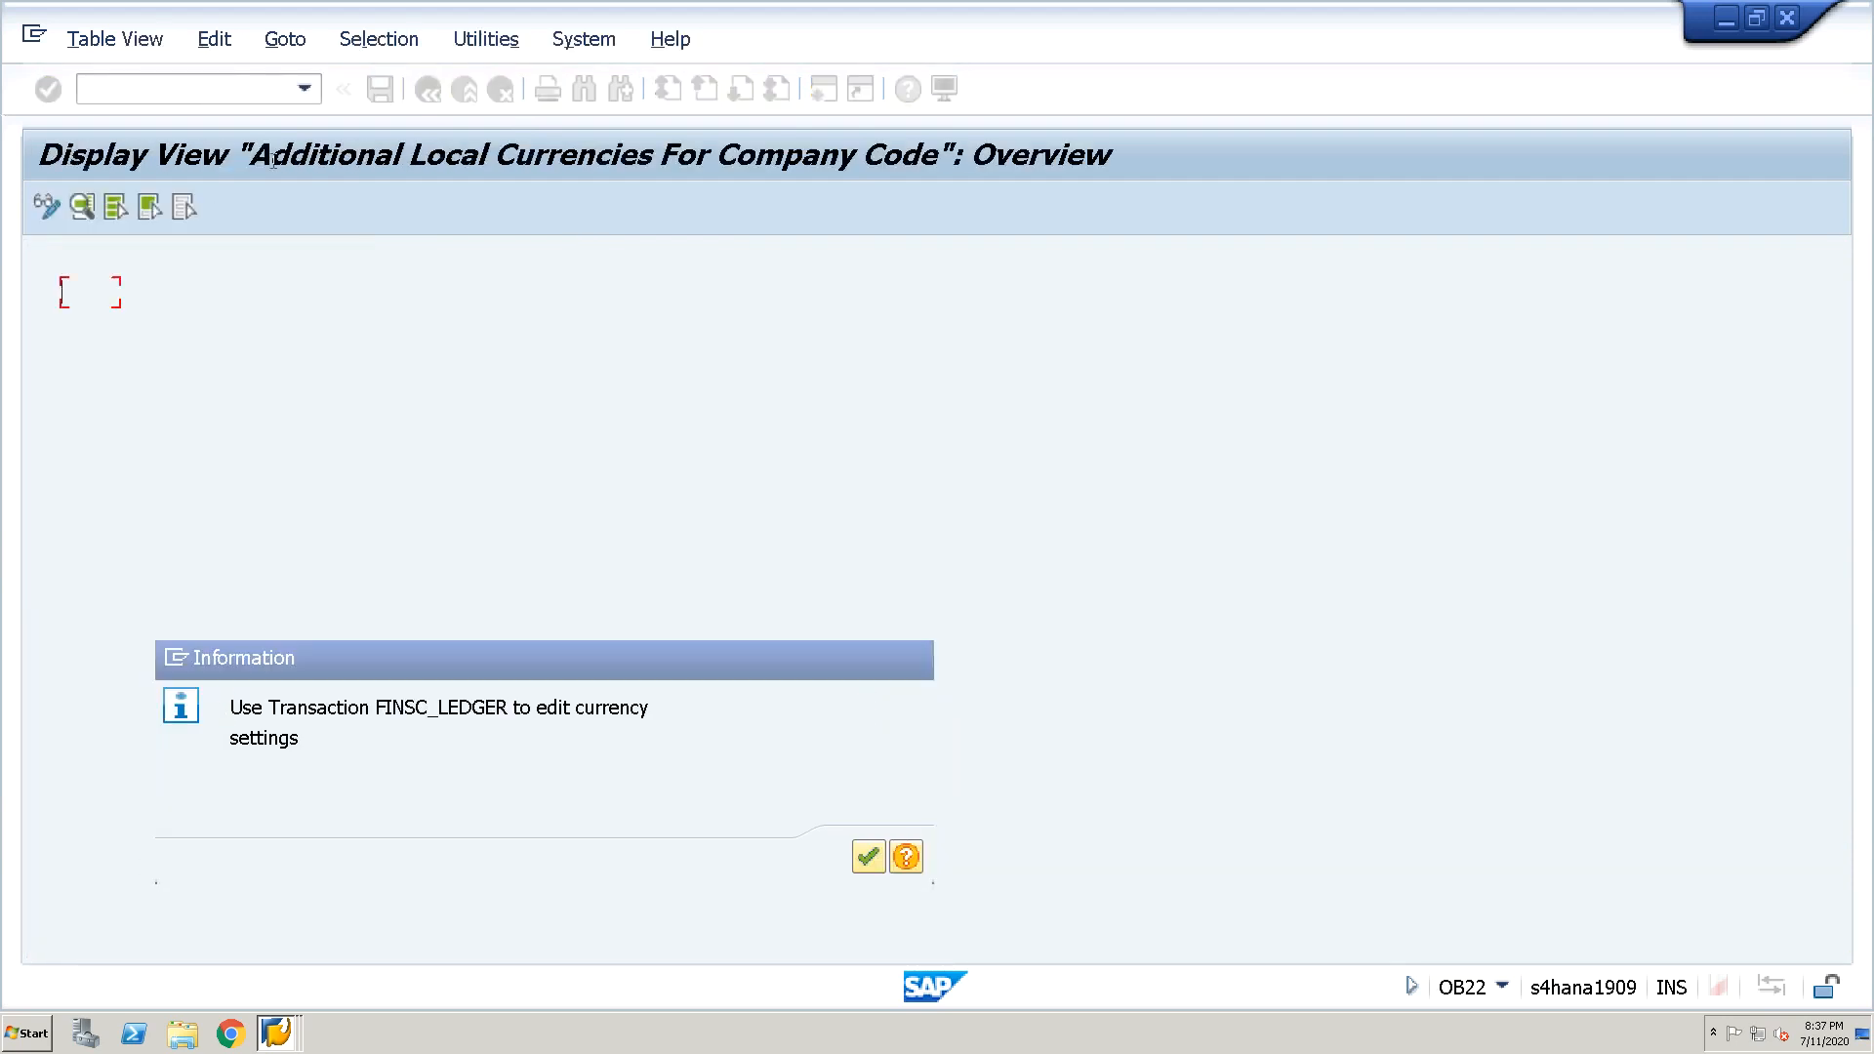
Position the additional local currencies list at company code JURA and open its details
{"action": "left_click", "coordinate": [491, 865]}
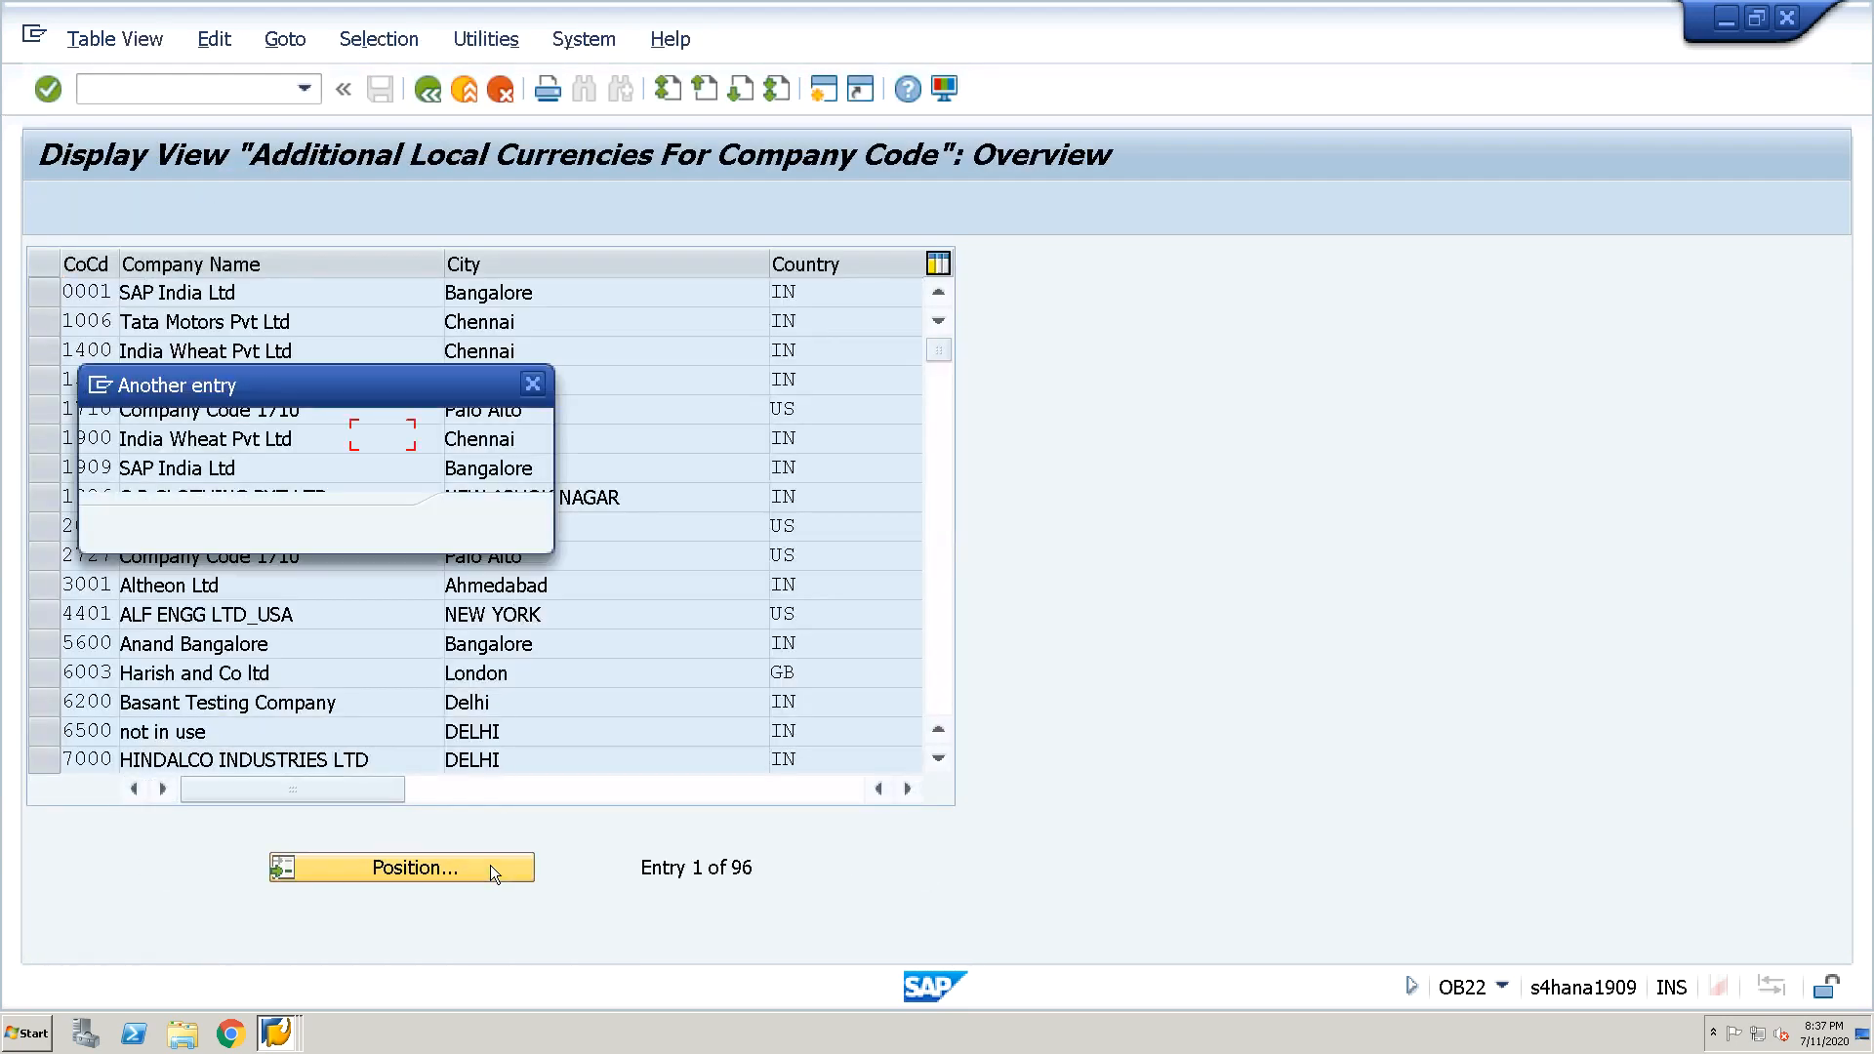
{"action": "type", "text": "JU"}
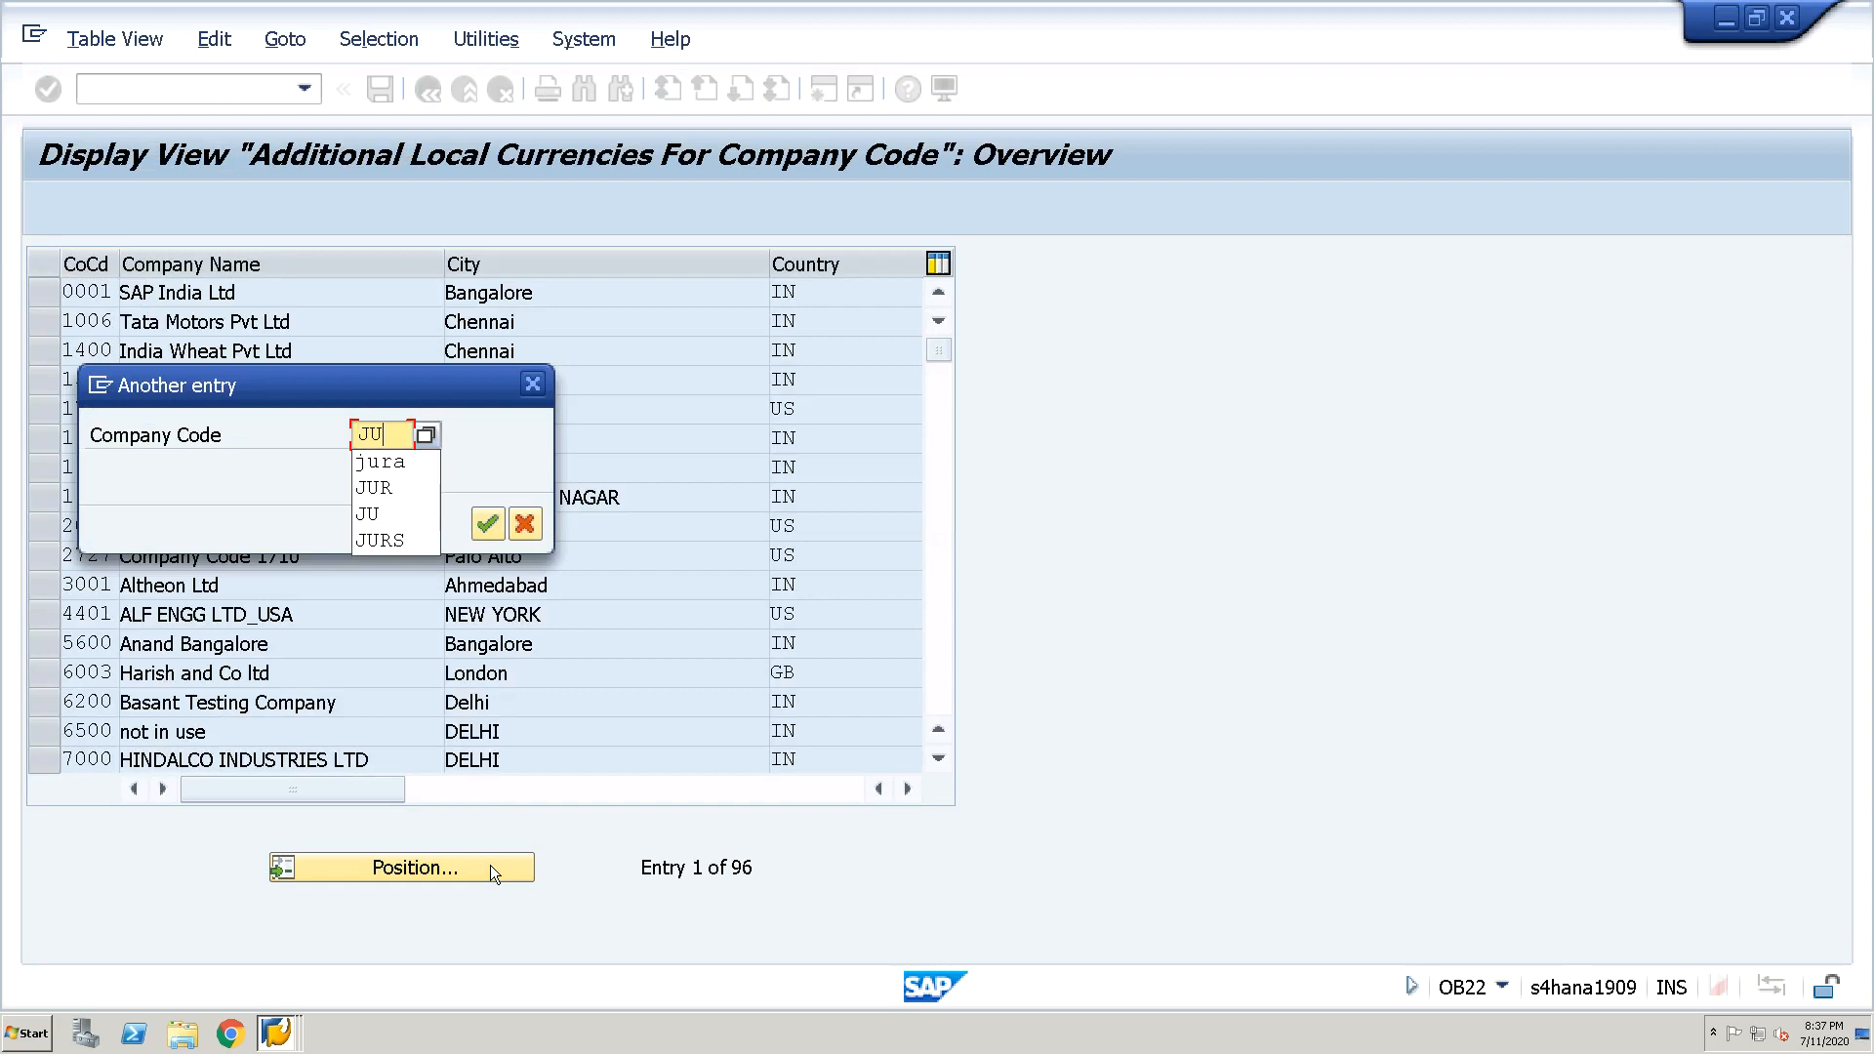
{"action": "type", "text": "RA"}
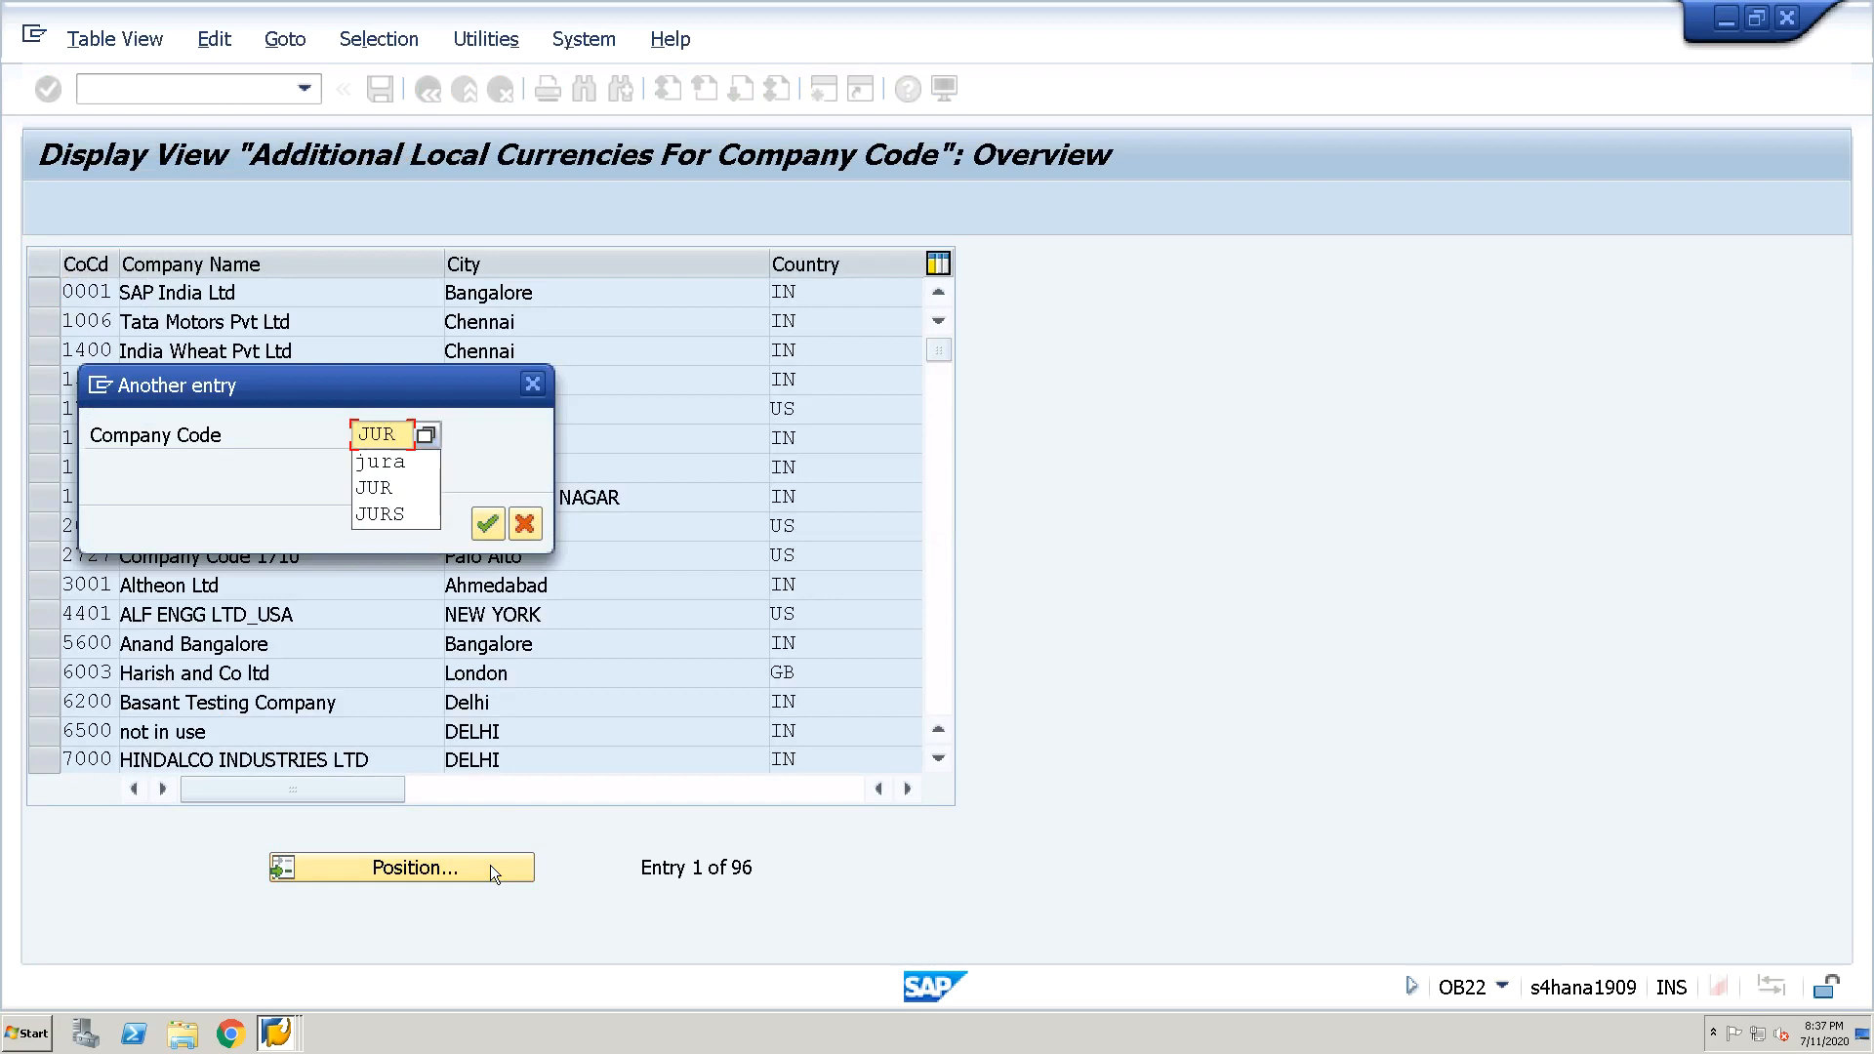
{"action": "key", "text": "Return"}
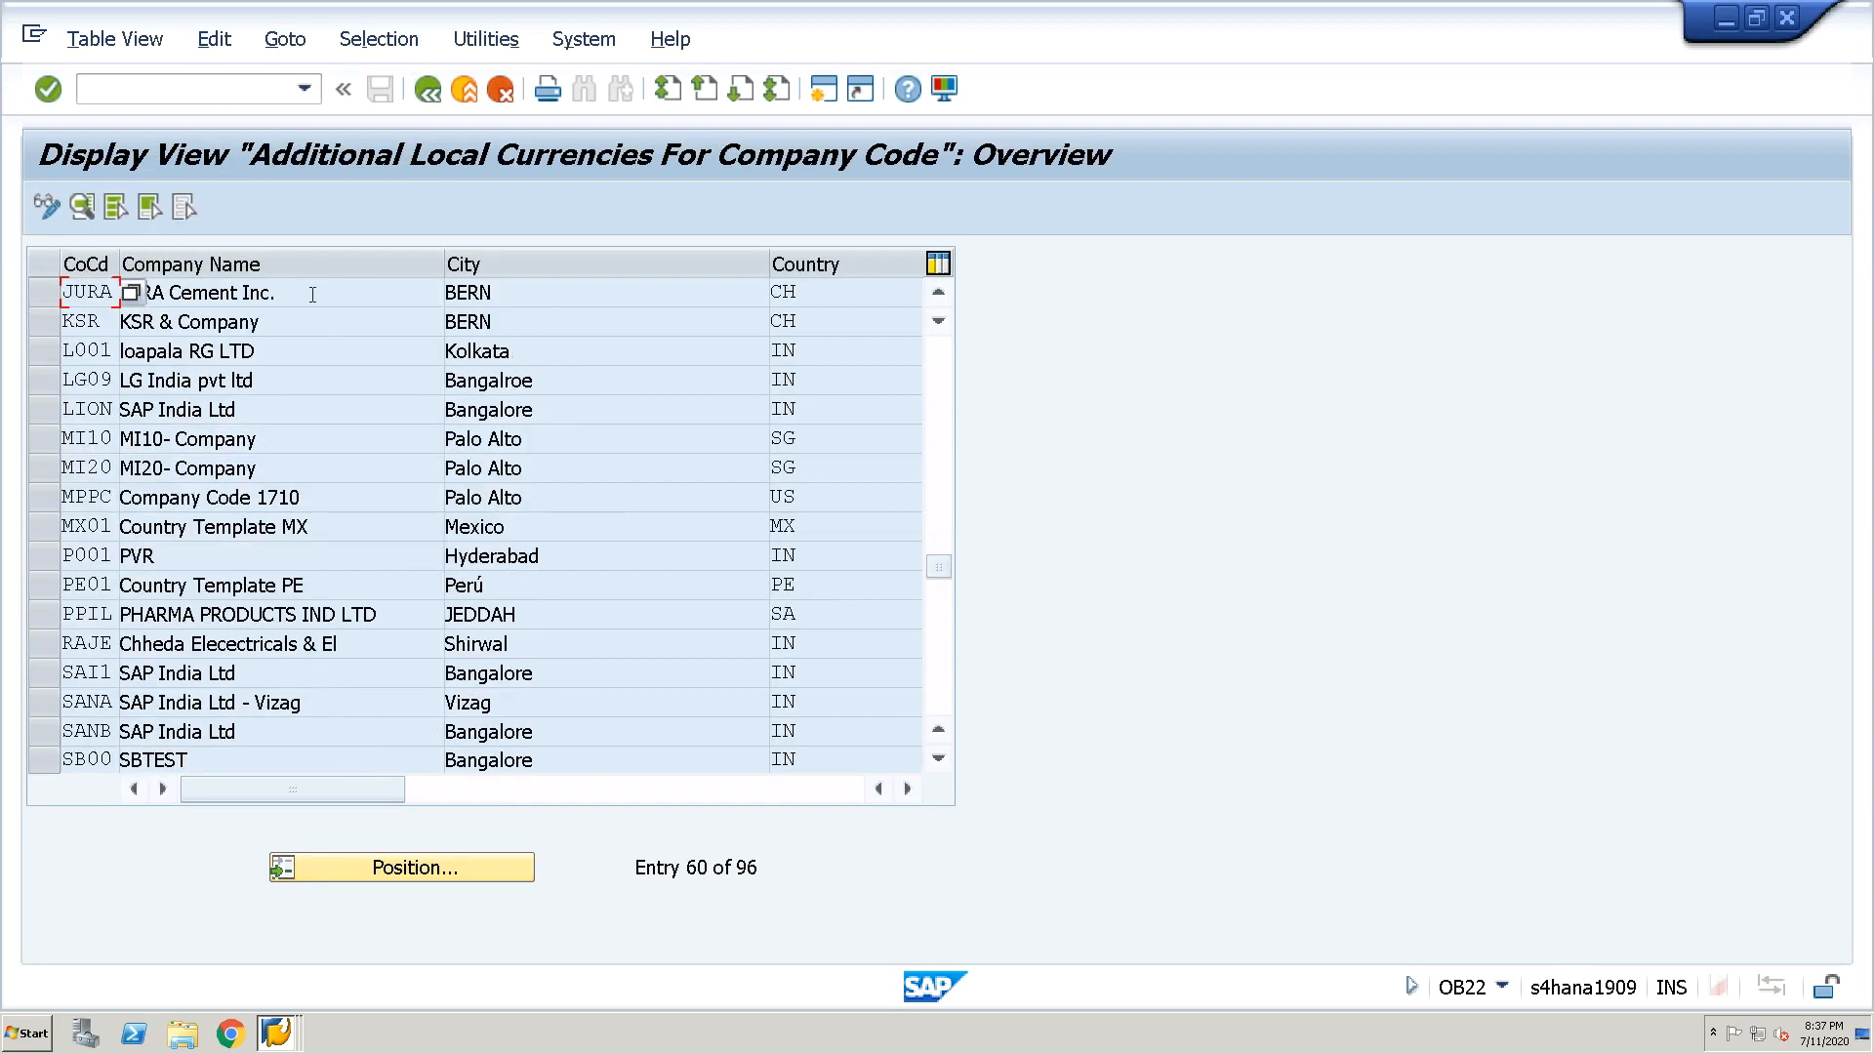
{"action": "double_click", "coordinate": [313, 295]}
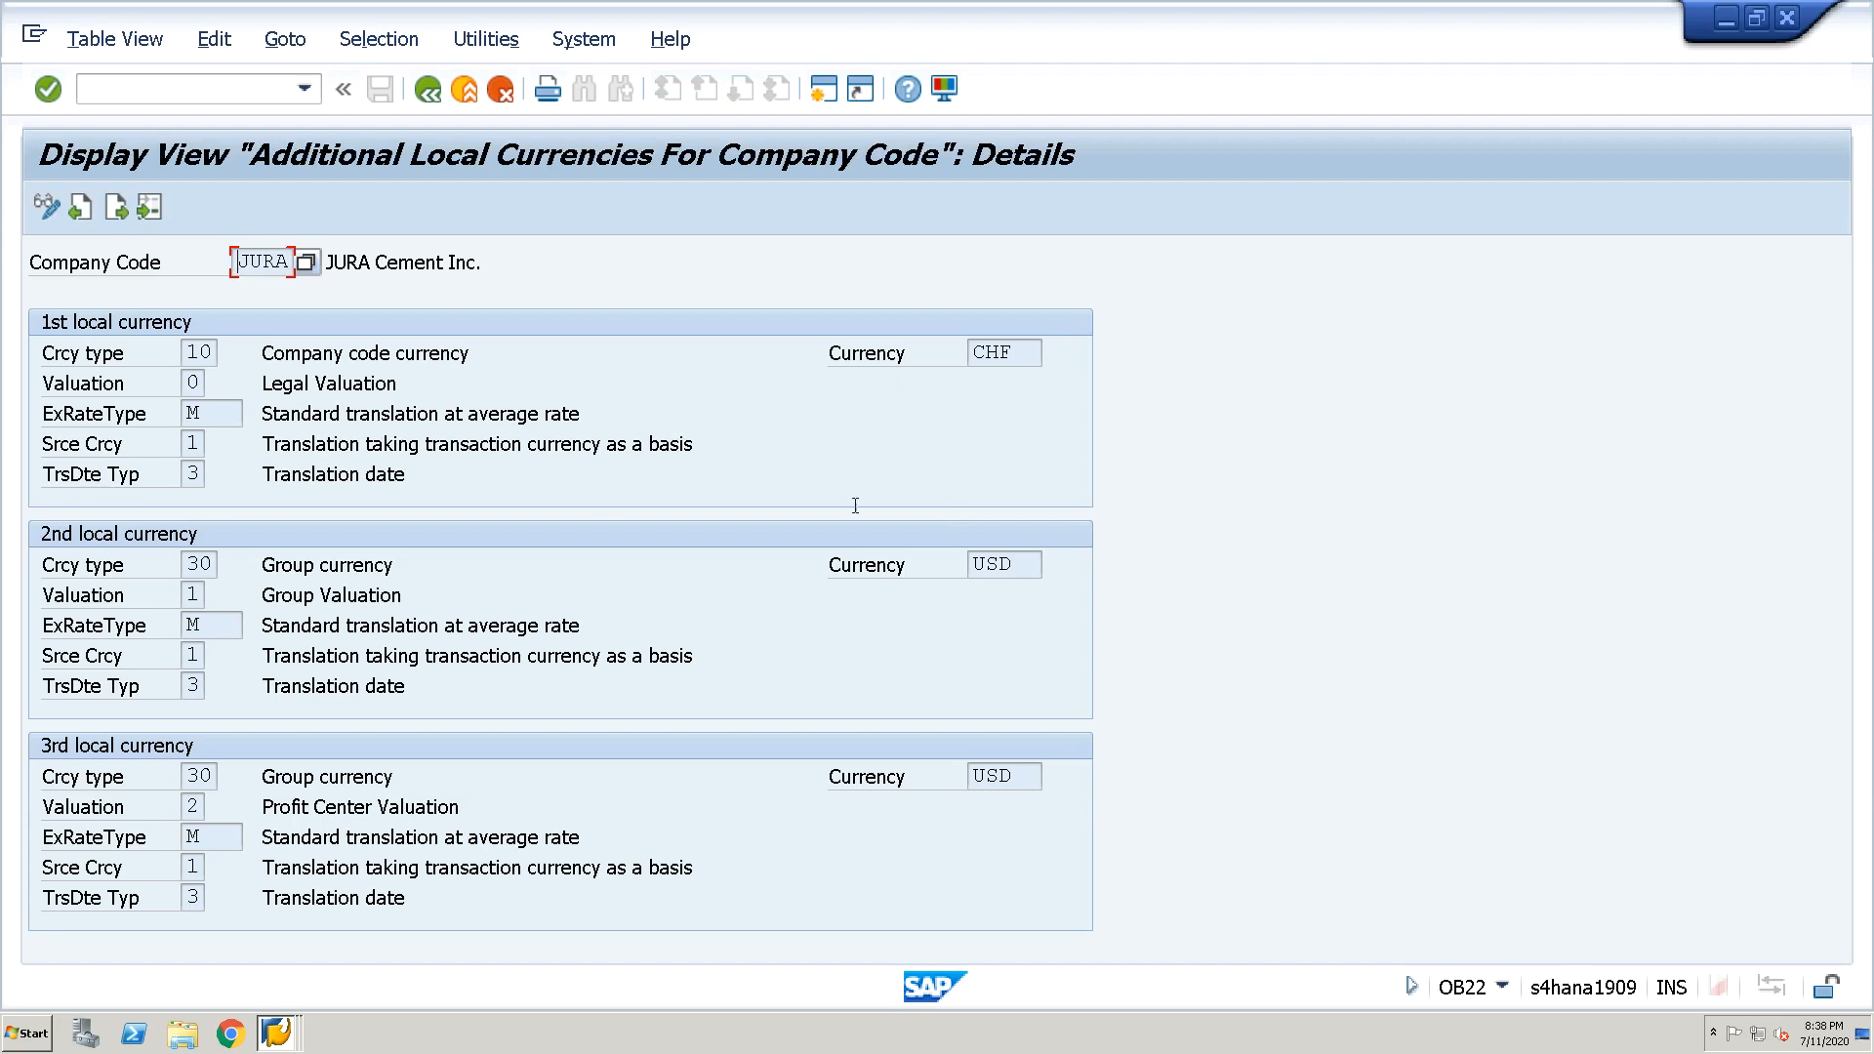
Examine the currency type, valuation and currency of JURA's local currencies, and return to the SAP Easy Access screen
{"action": "left_click_drag", "start_coordinate": [476, 349], "coordinate": [208, 361]}
{"action": "double_click", "coordinate": [403, 383]}
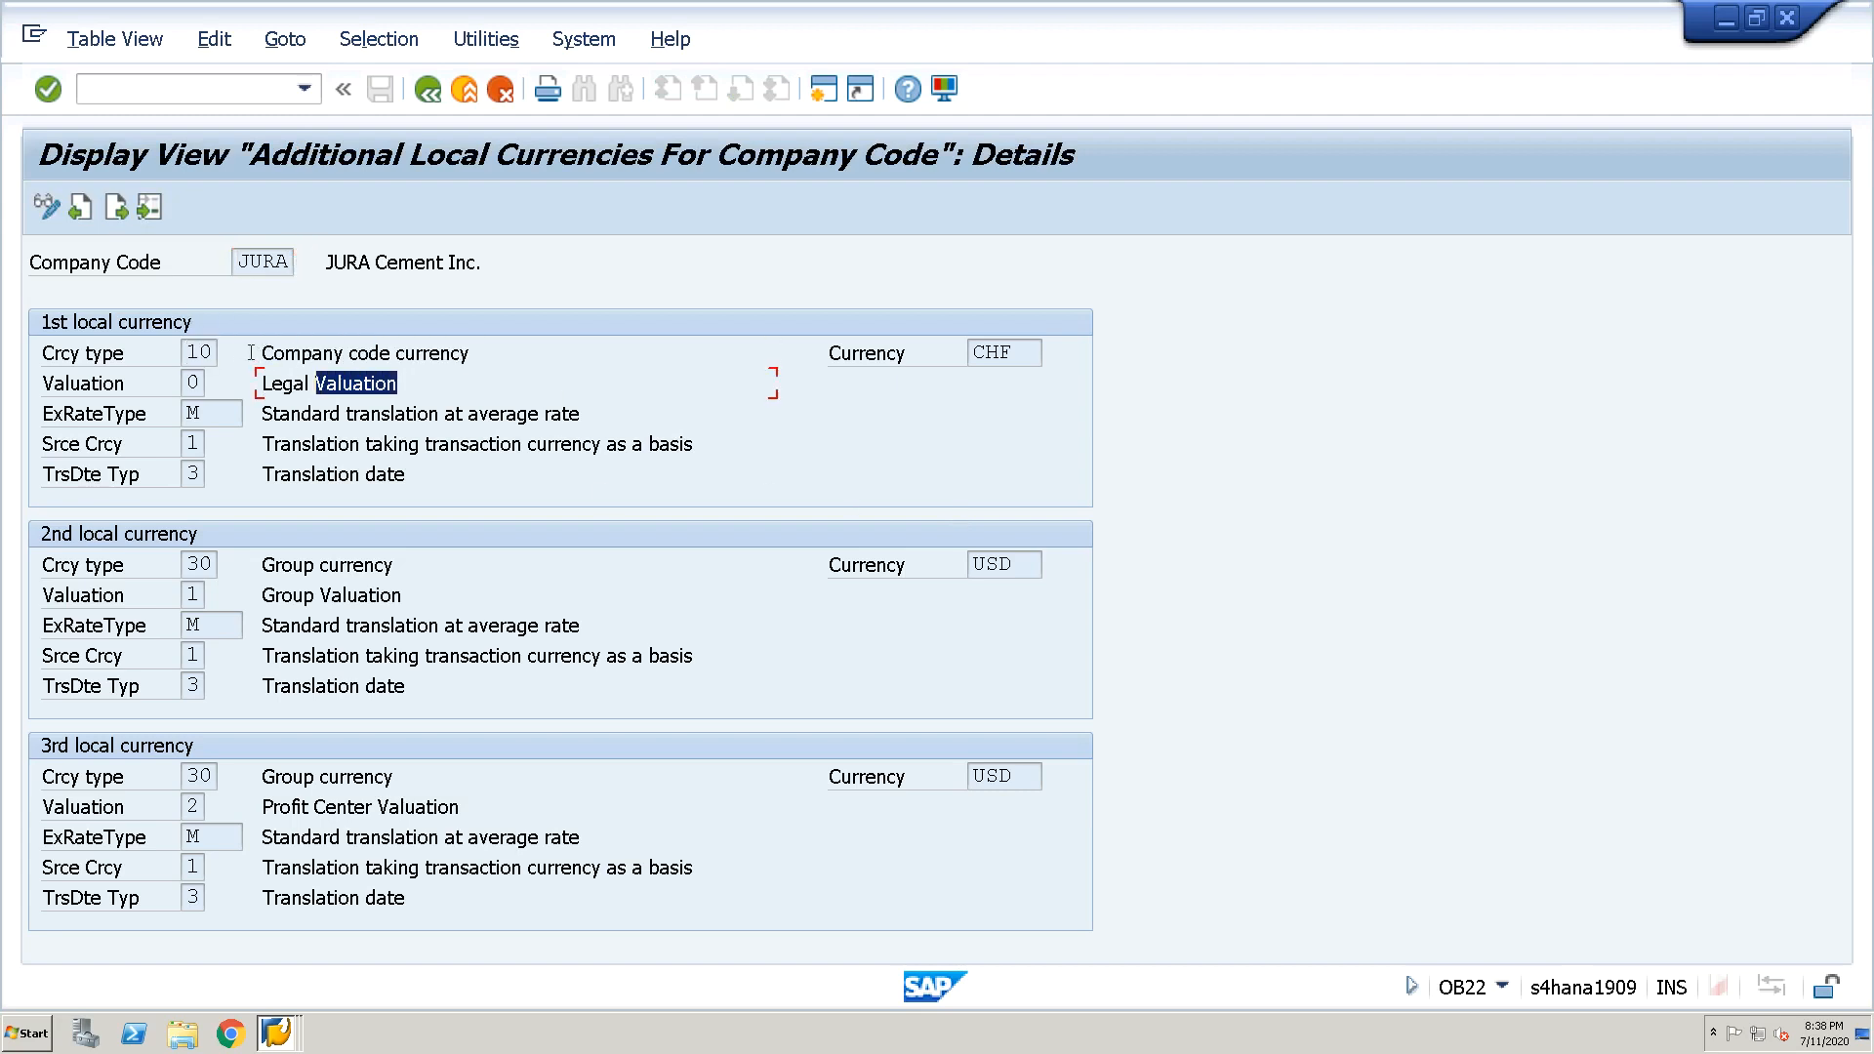
{"action": "double_click", "coordinate": [998, 363]}
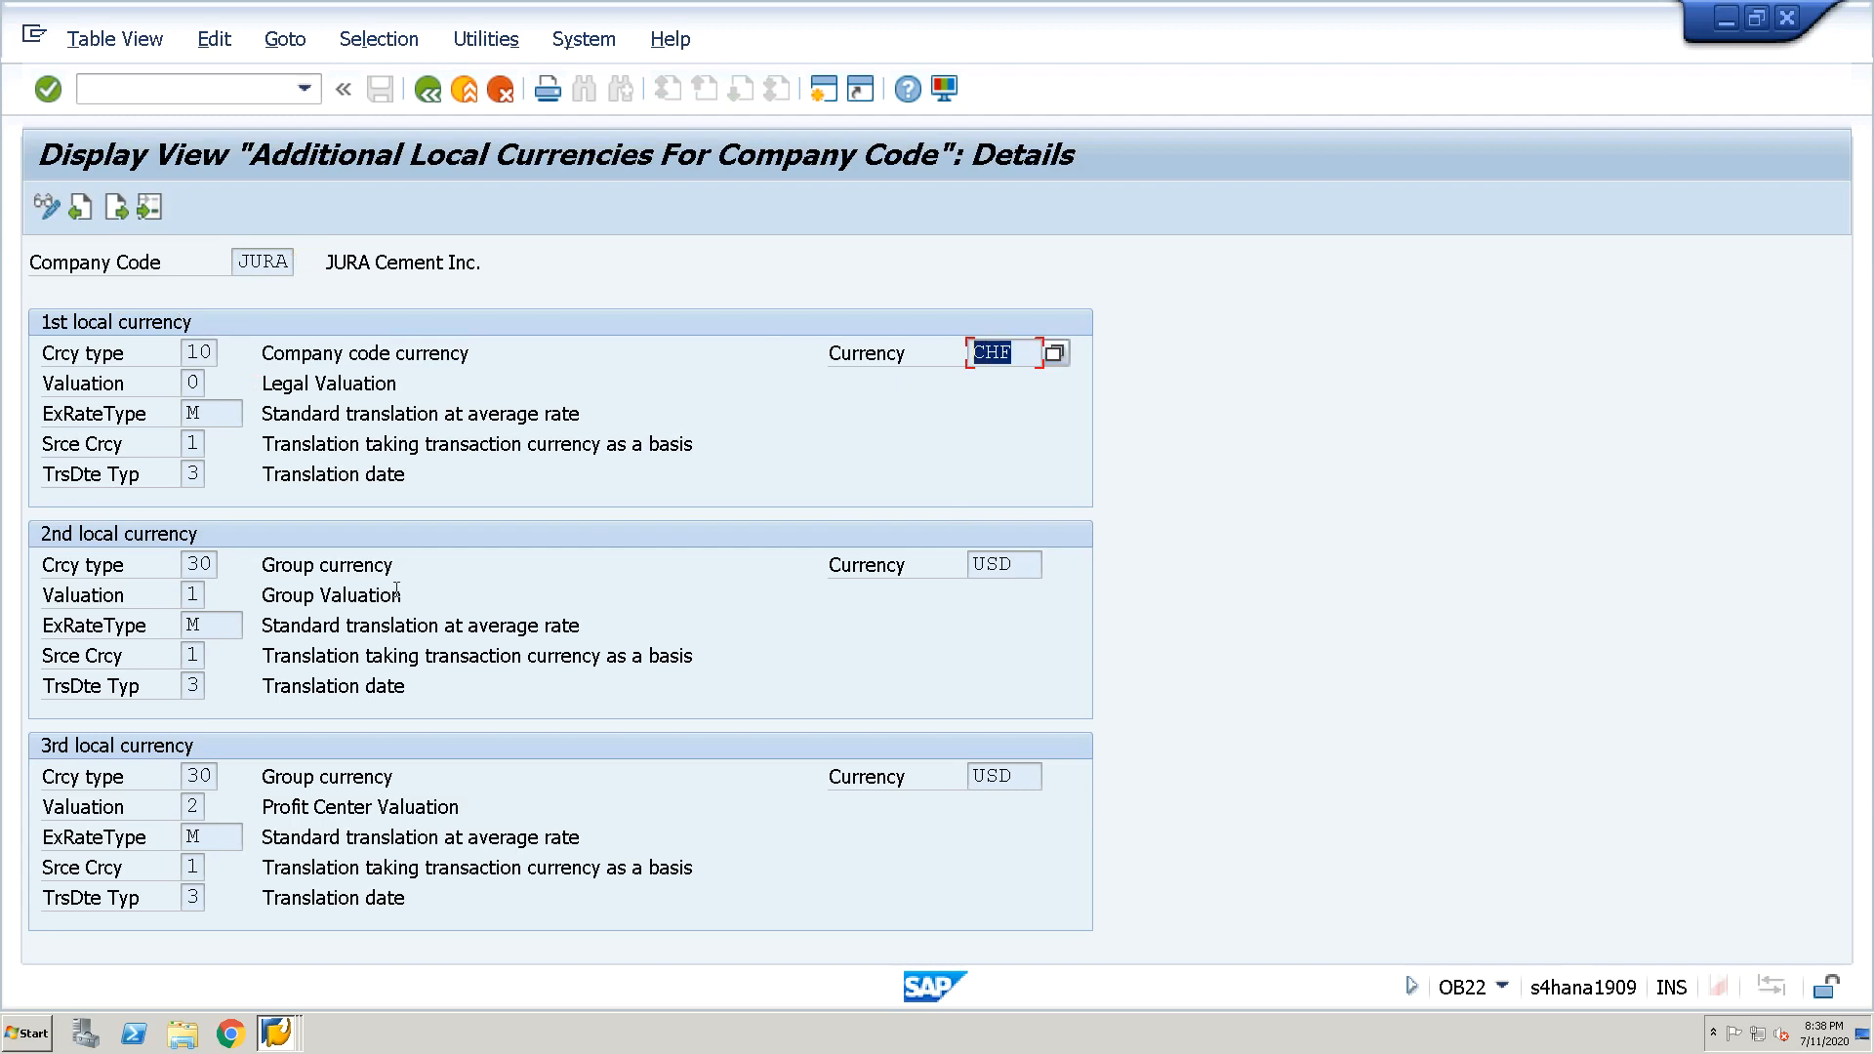
{"action": "double_click", "coordinate": [358, 571]}
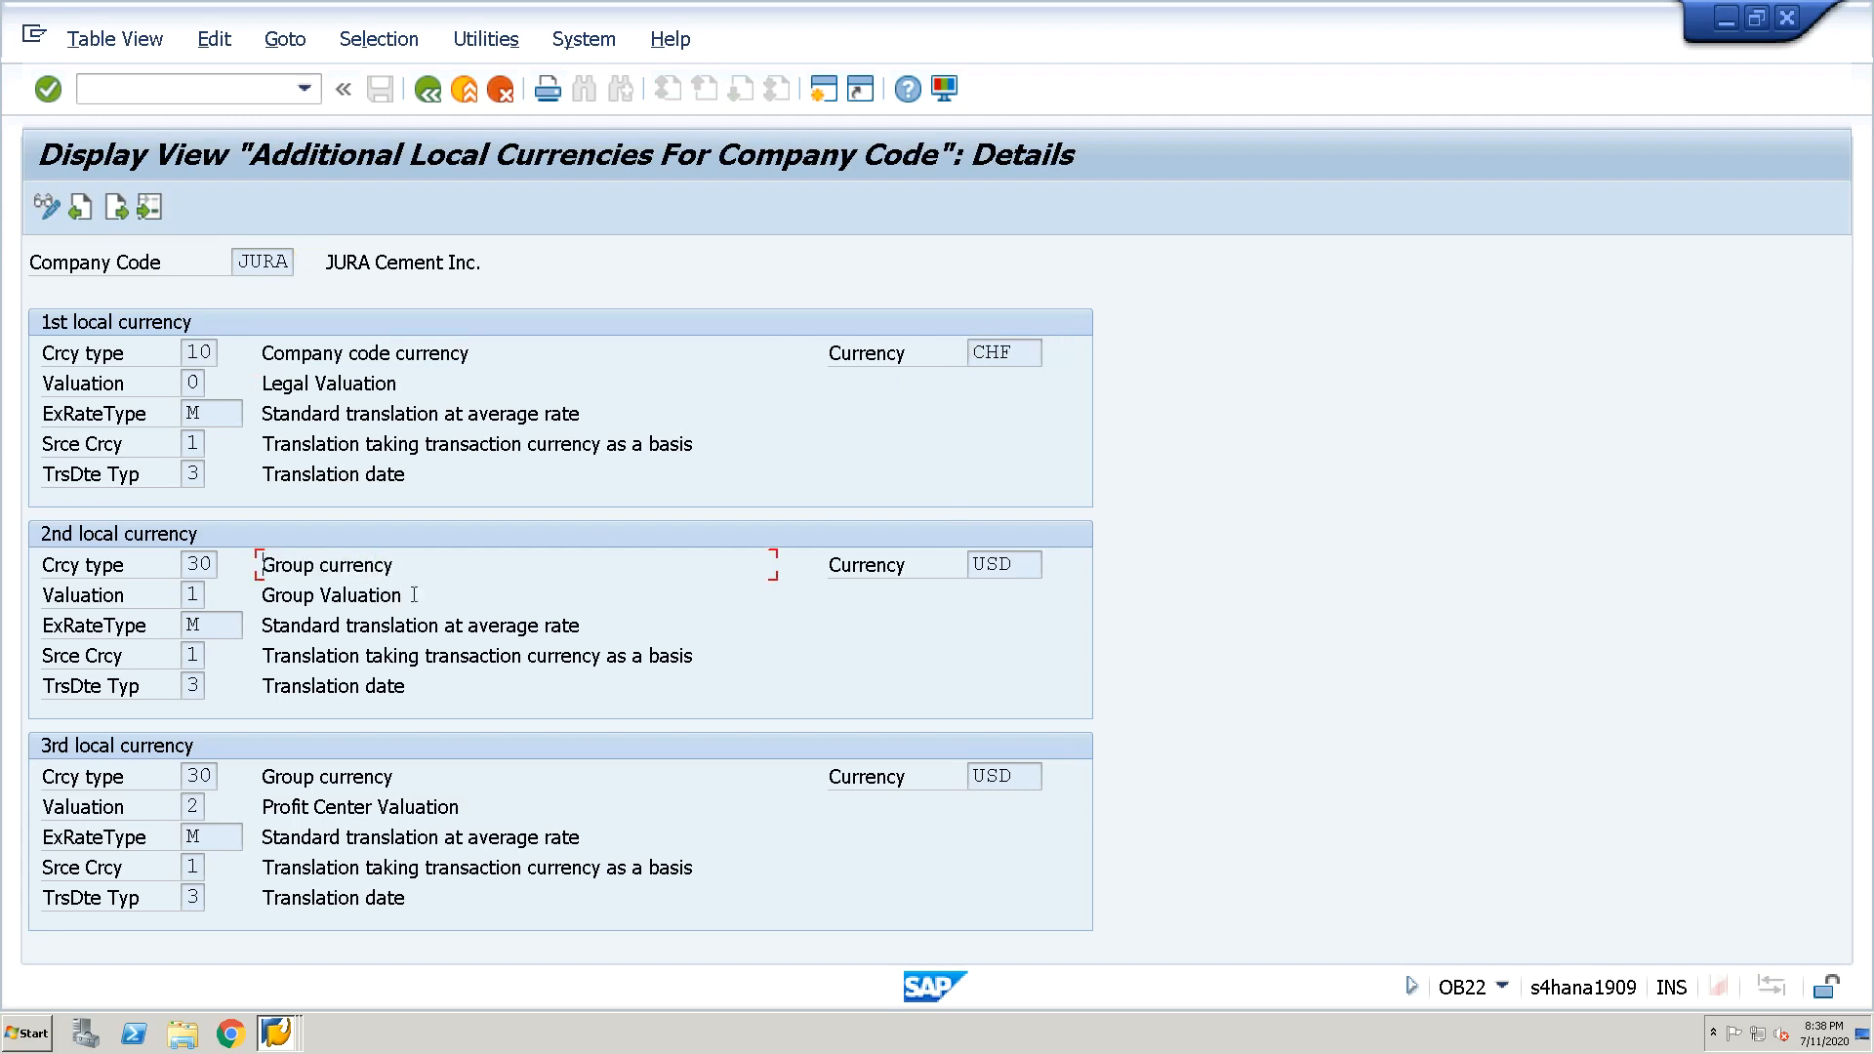
{"action": "left_click", "coordinate": [1015, 565]}
{"action": "double_click", "coordinate": [517, 804]}
{"action": "left_click", "coordinate": [428, 90]}
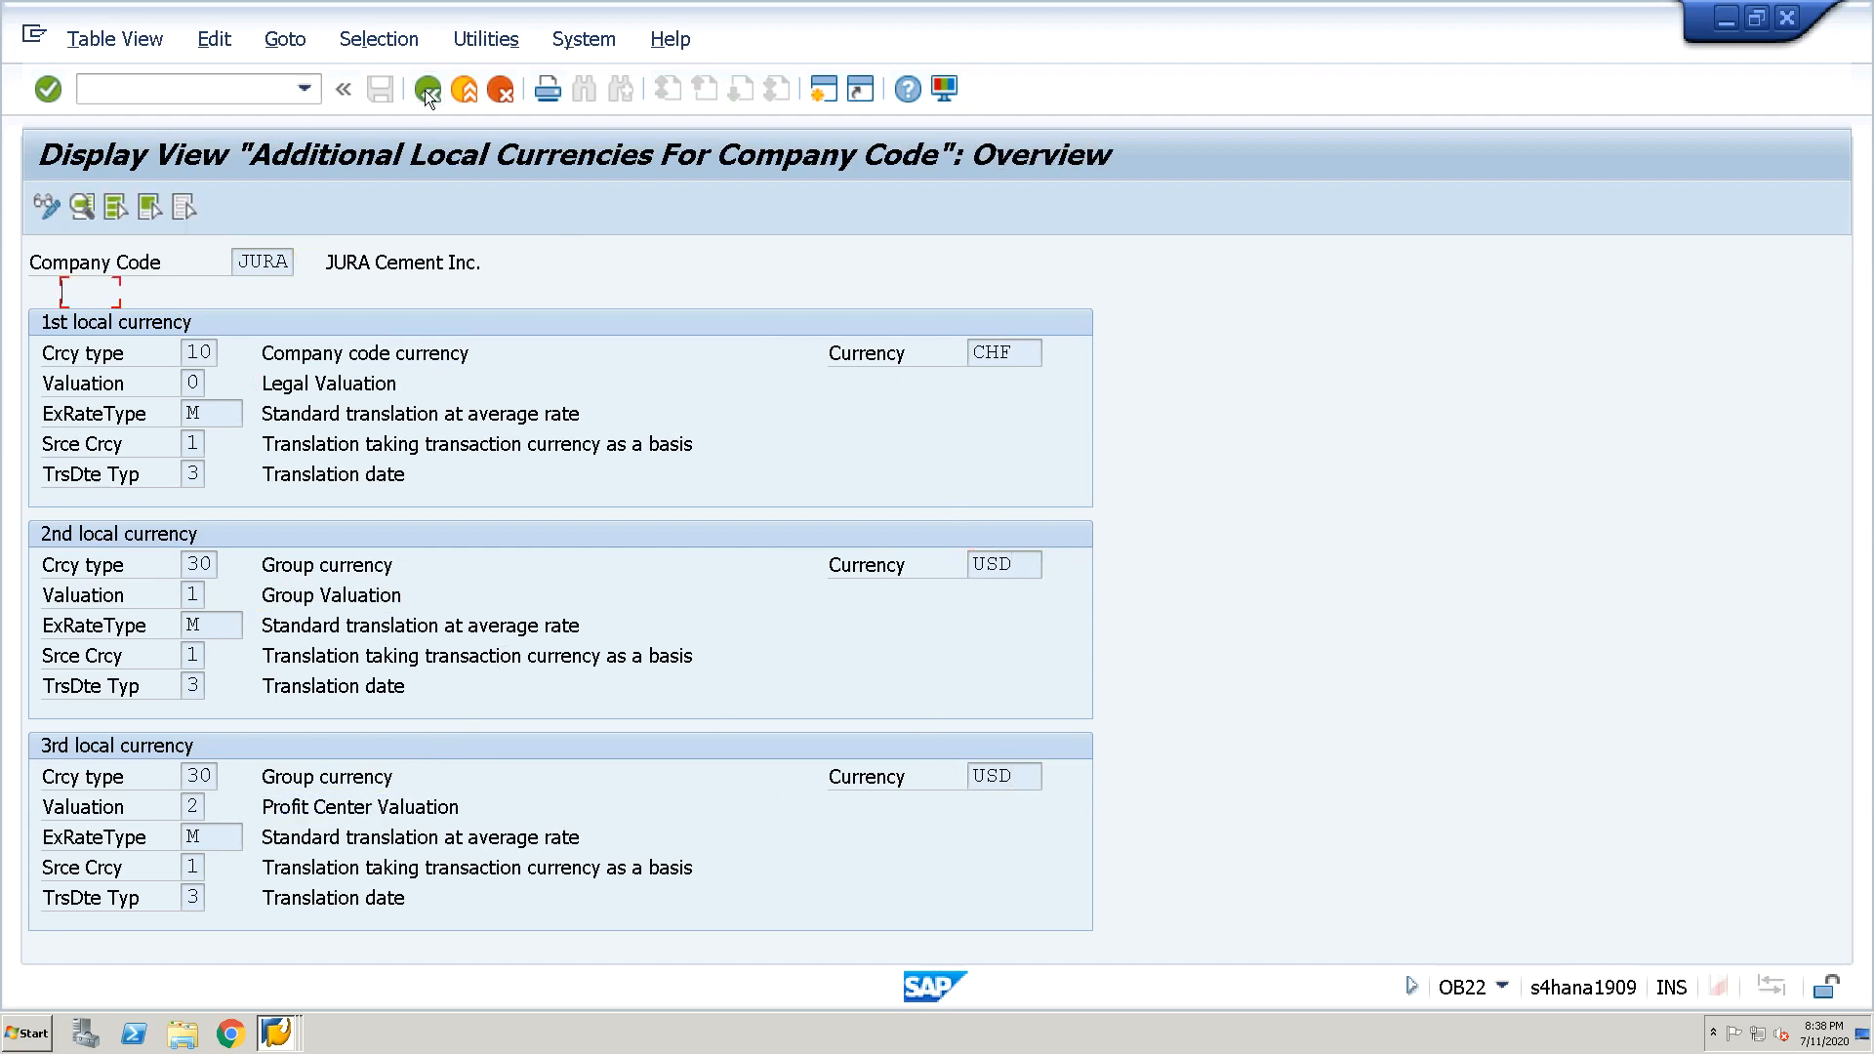
{"action": "left_click", "coordinate": [428, 89]}
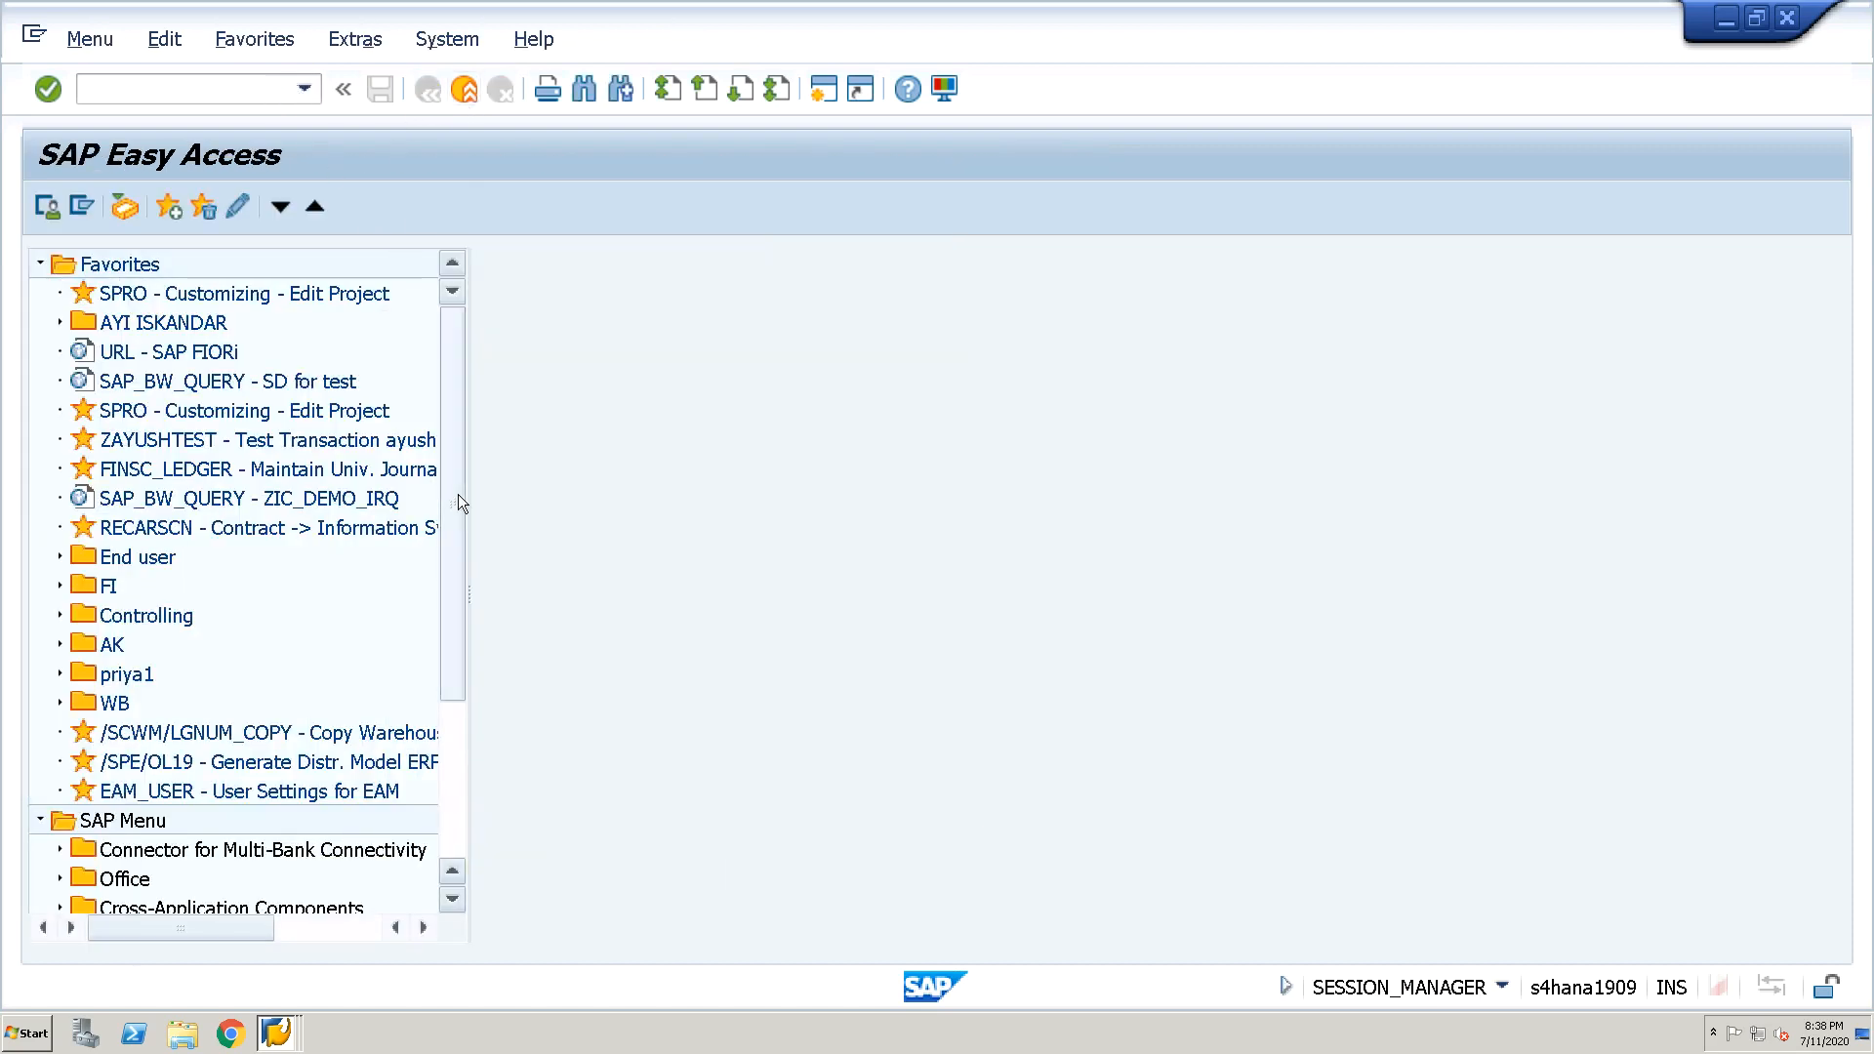
Collapse the Favorites folder, start transaction SPRO and display the SAP Reference IMG
{"action": "left_click", "coordinate": [41, 264]}
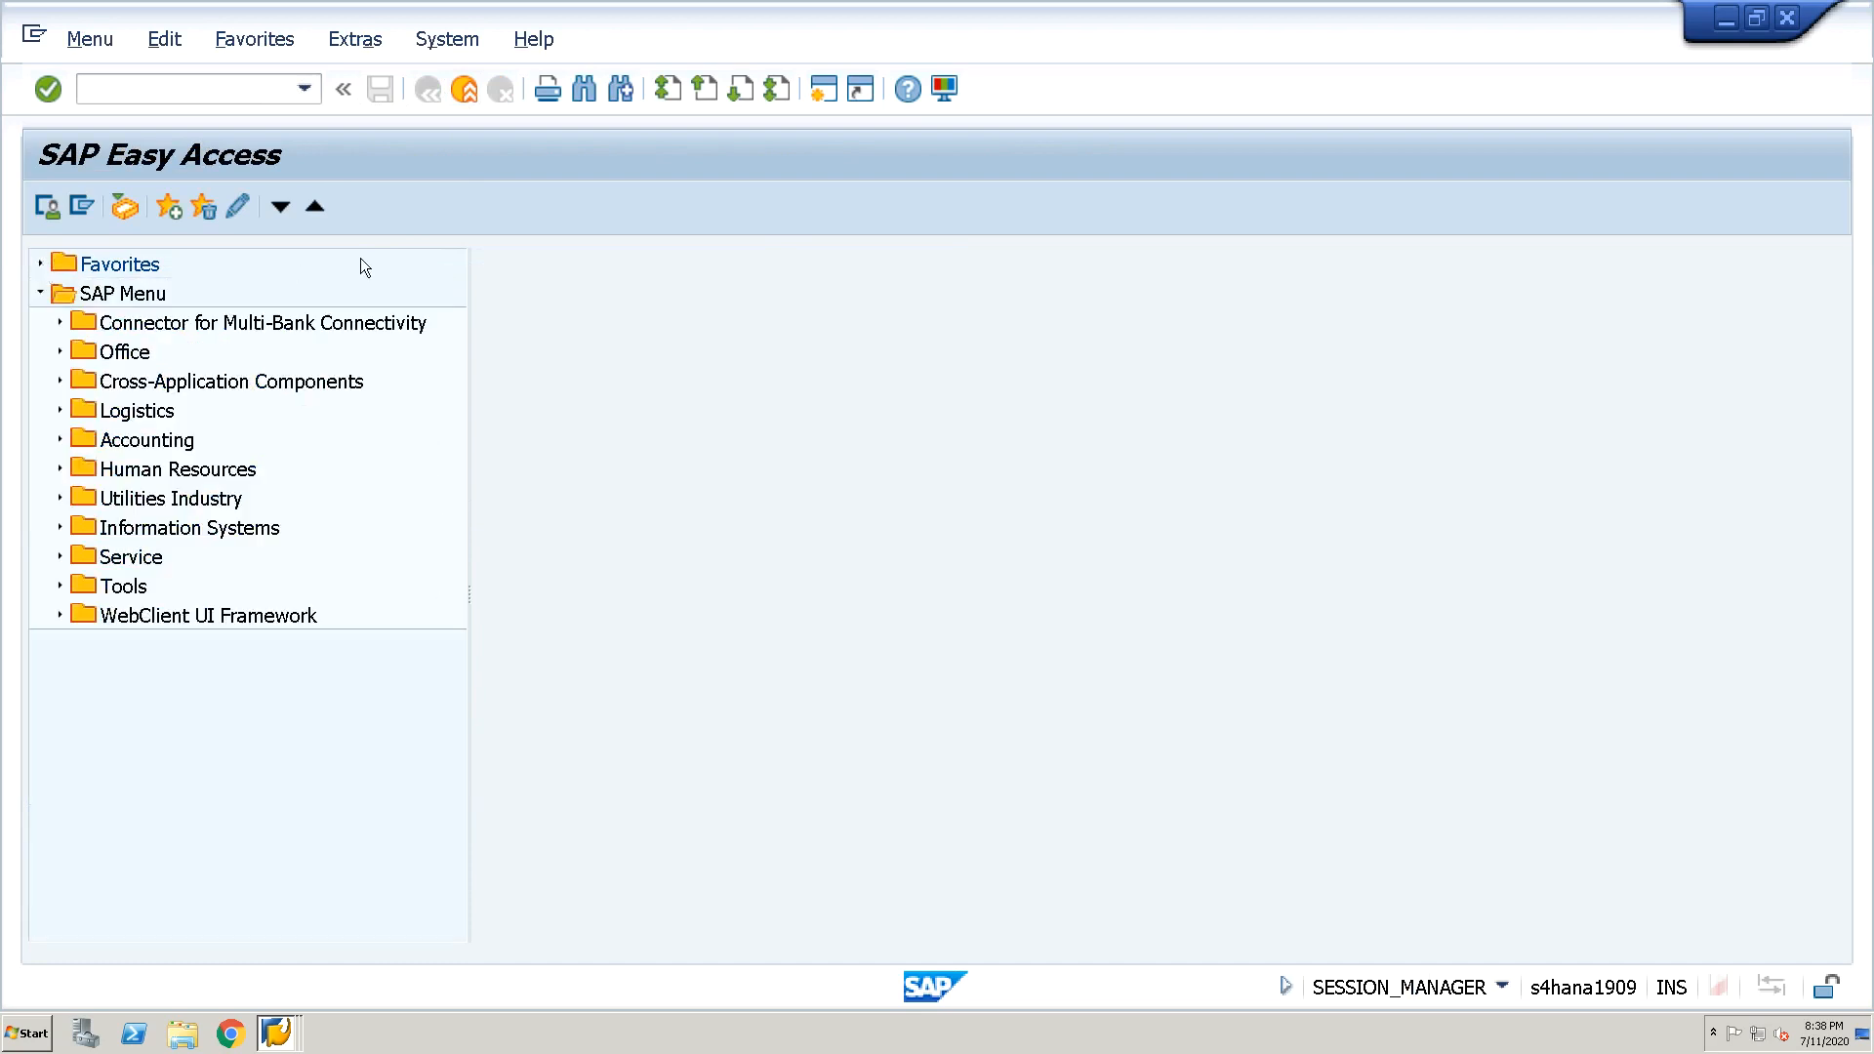
{"action": "type", "text": "/NSPRO"}
{"action": "key", "text": "Return"}
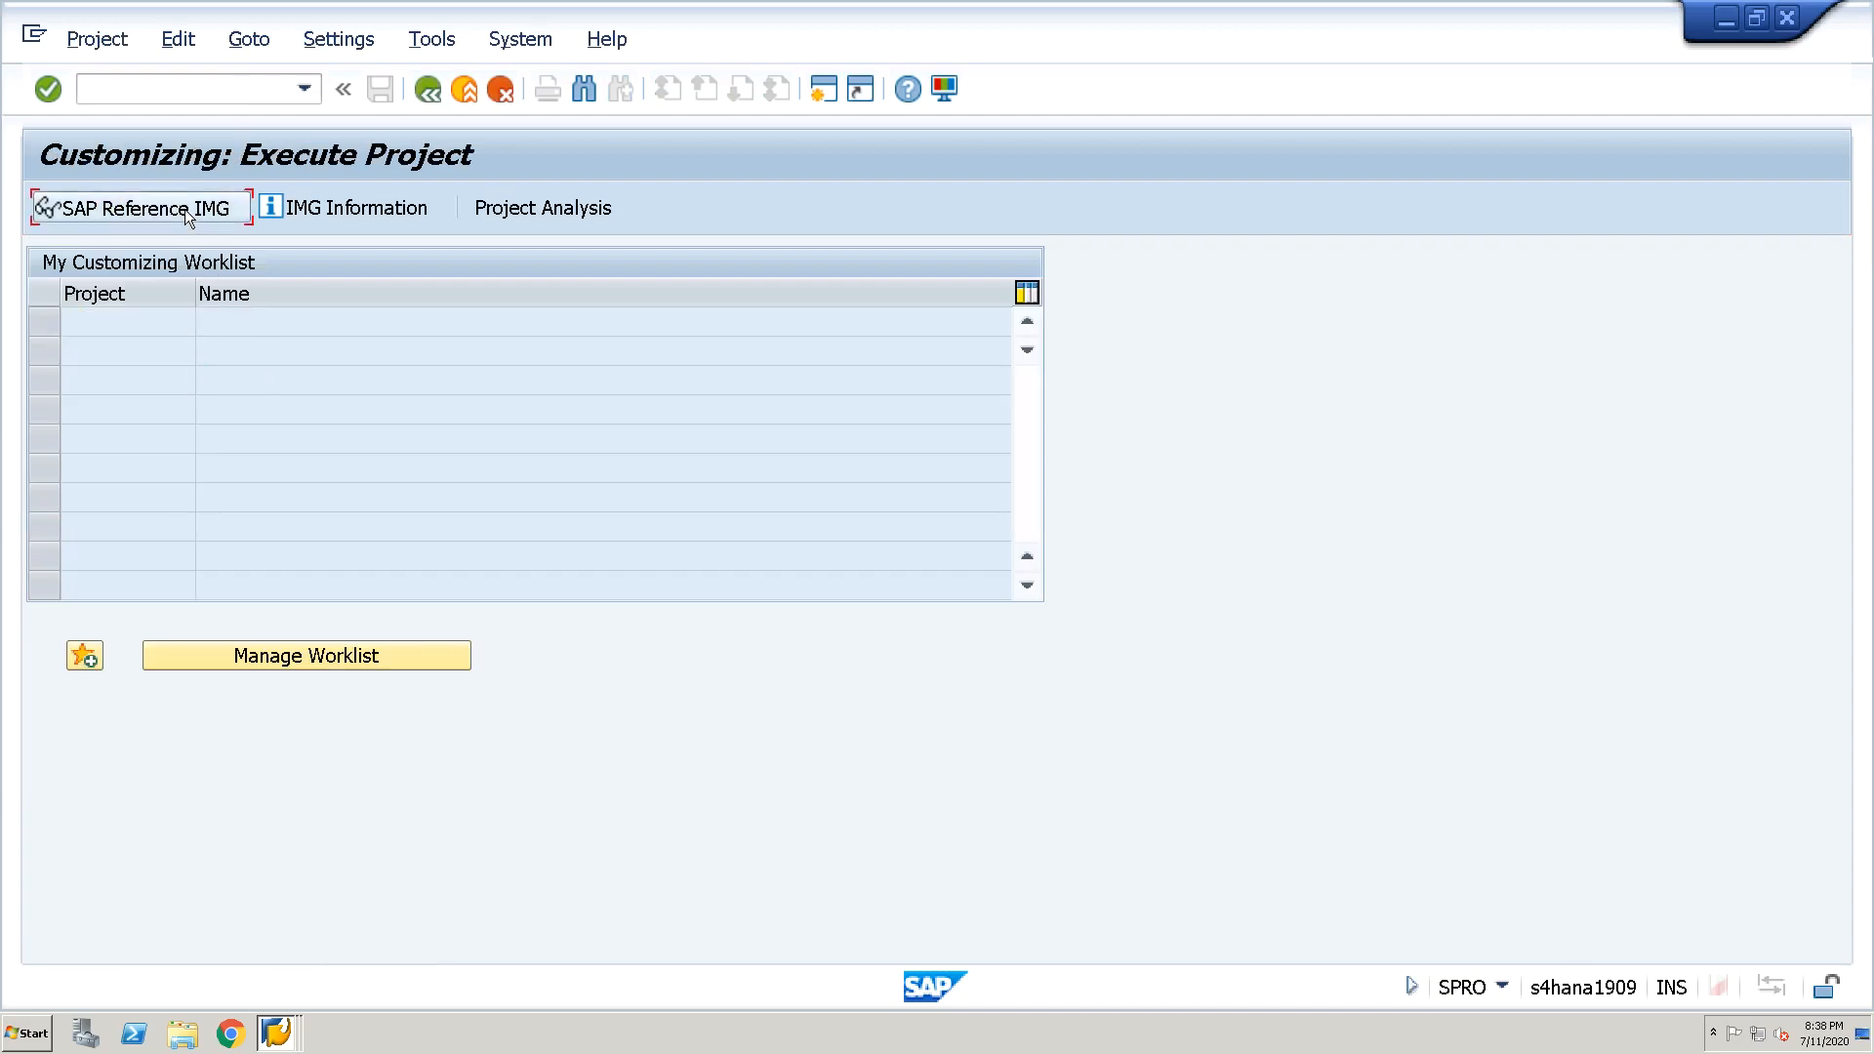
{"action": "left_click", "coordinate": [189, 215]}
Expand Controlling and General Controlling in the implementation guide, and select Multiple Valuation Approaches/Transfer Prices
{"action": "key", "text": "Down"}
{"action": "key", "text": "Down"}
{"action": "key", "text": "Down"}
{"action": "key", "text": "Down"}
{"action": "key", "text": "Down"}
{"action": "key", "text": "Right"}
{"action": "key", "text": "Down"}
{"action": "key", "text": "Down"}
{"action": "key", "text": "Down"}
{"action": "key", "text": "Down"}
{"action": "key", "text": "Down"}
{"action": "key", "text": "Down"}
{"action": "key", "text": "Down"}
{"action": "key", "text": "Down"}
{"action": "key", "text": "Up"}
{"action": "key", "text": "Up"}
{"action": "key", "text": "Up"}
{"action": "key", "text": "Up"}
{"action": "key", "text": "Up"}
{"action": "key", "text": "Up"}
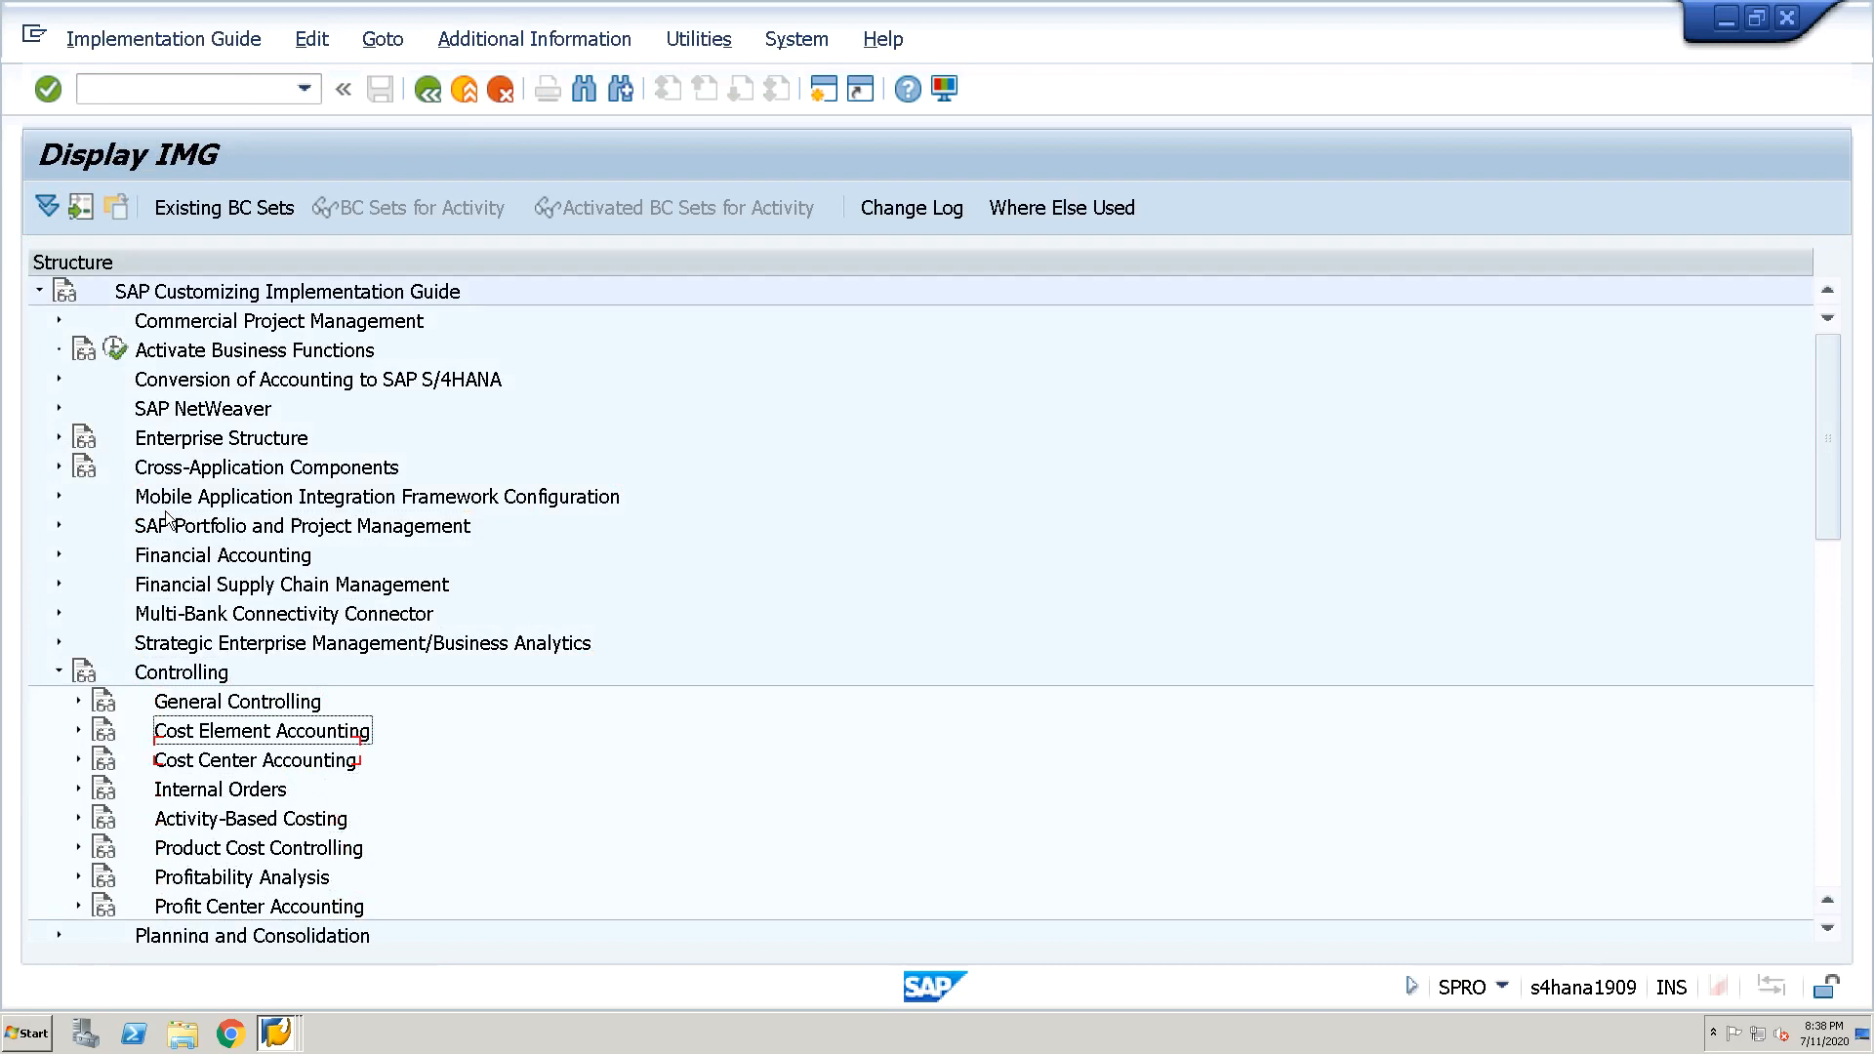
{"action": "key", "text": "Up"}
{"action": "key", "text": "Right"}
{"action": "key", "text": "Down"}
{"action": "key", "text": "Down"}
{"action": "key", "text": "Down"}
{"action": "key", "text": "Down"}
{"action": "key", "text": "Down"}
{"action": "key", "text": "Down"}
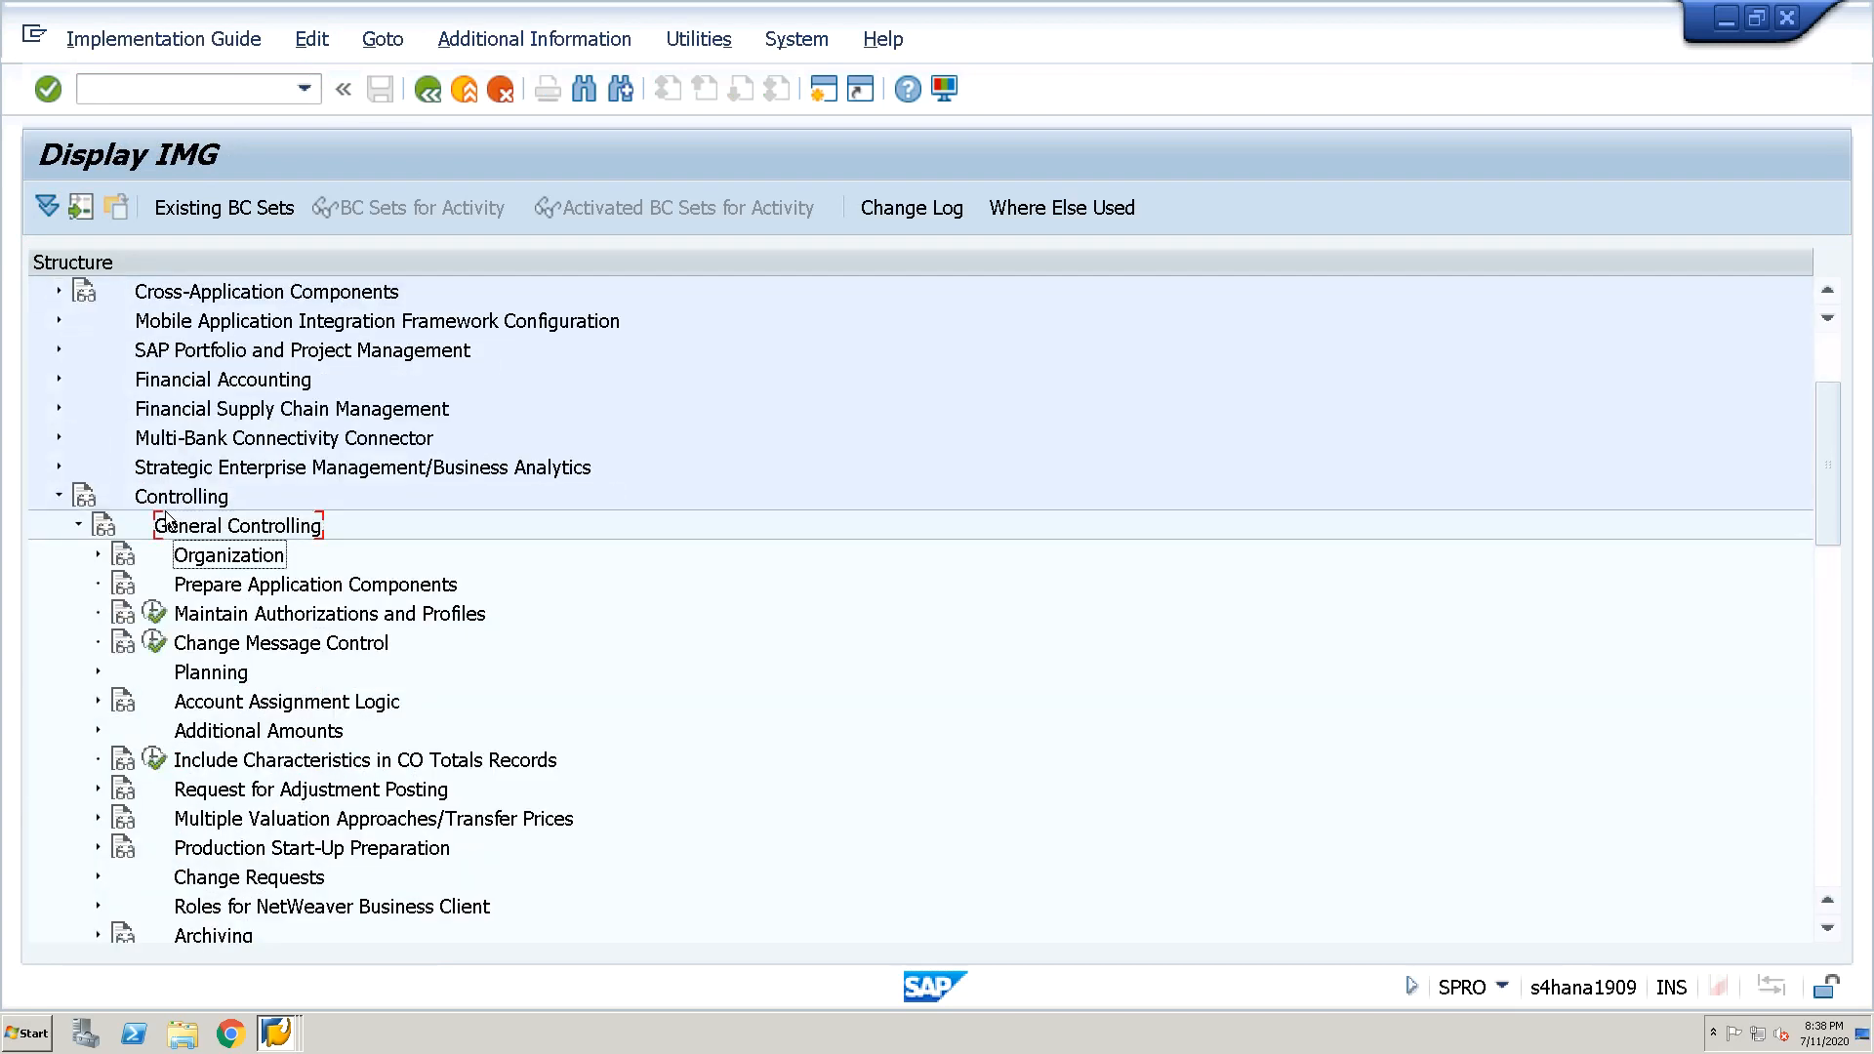
{"action": "key", "text": "Down"}
{"action": "key", "text": "Down"}
{"action": "key", "text": "Down"}
{"action": "key", "text": "Down"}
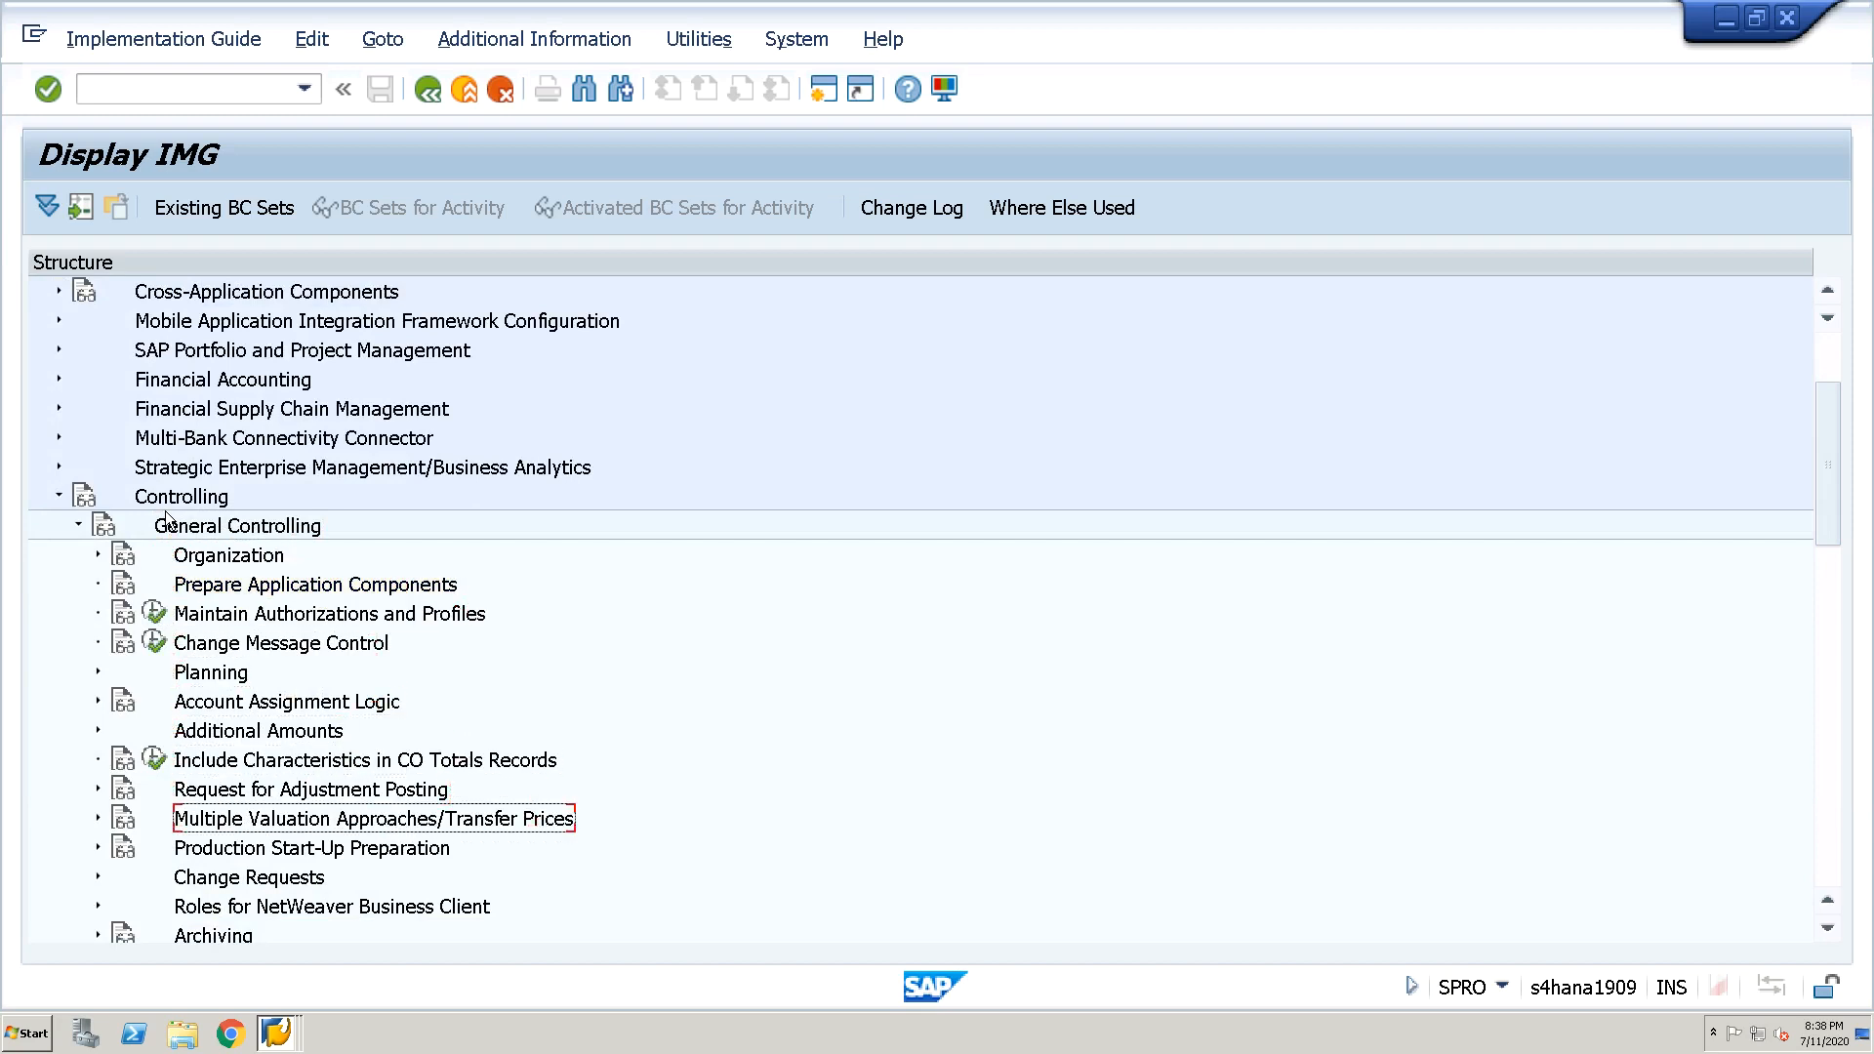
Expand Multiple Valuation Approaches/Transfer Prices and its Basic Settings node, and go on to the Activation node
{"action": "key", "text": "Right"}
{"action": "key", "text": "Down"}
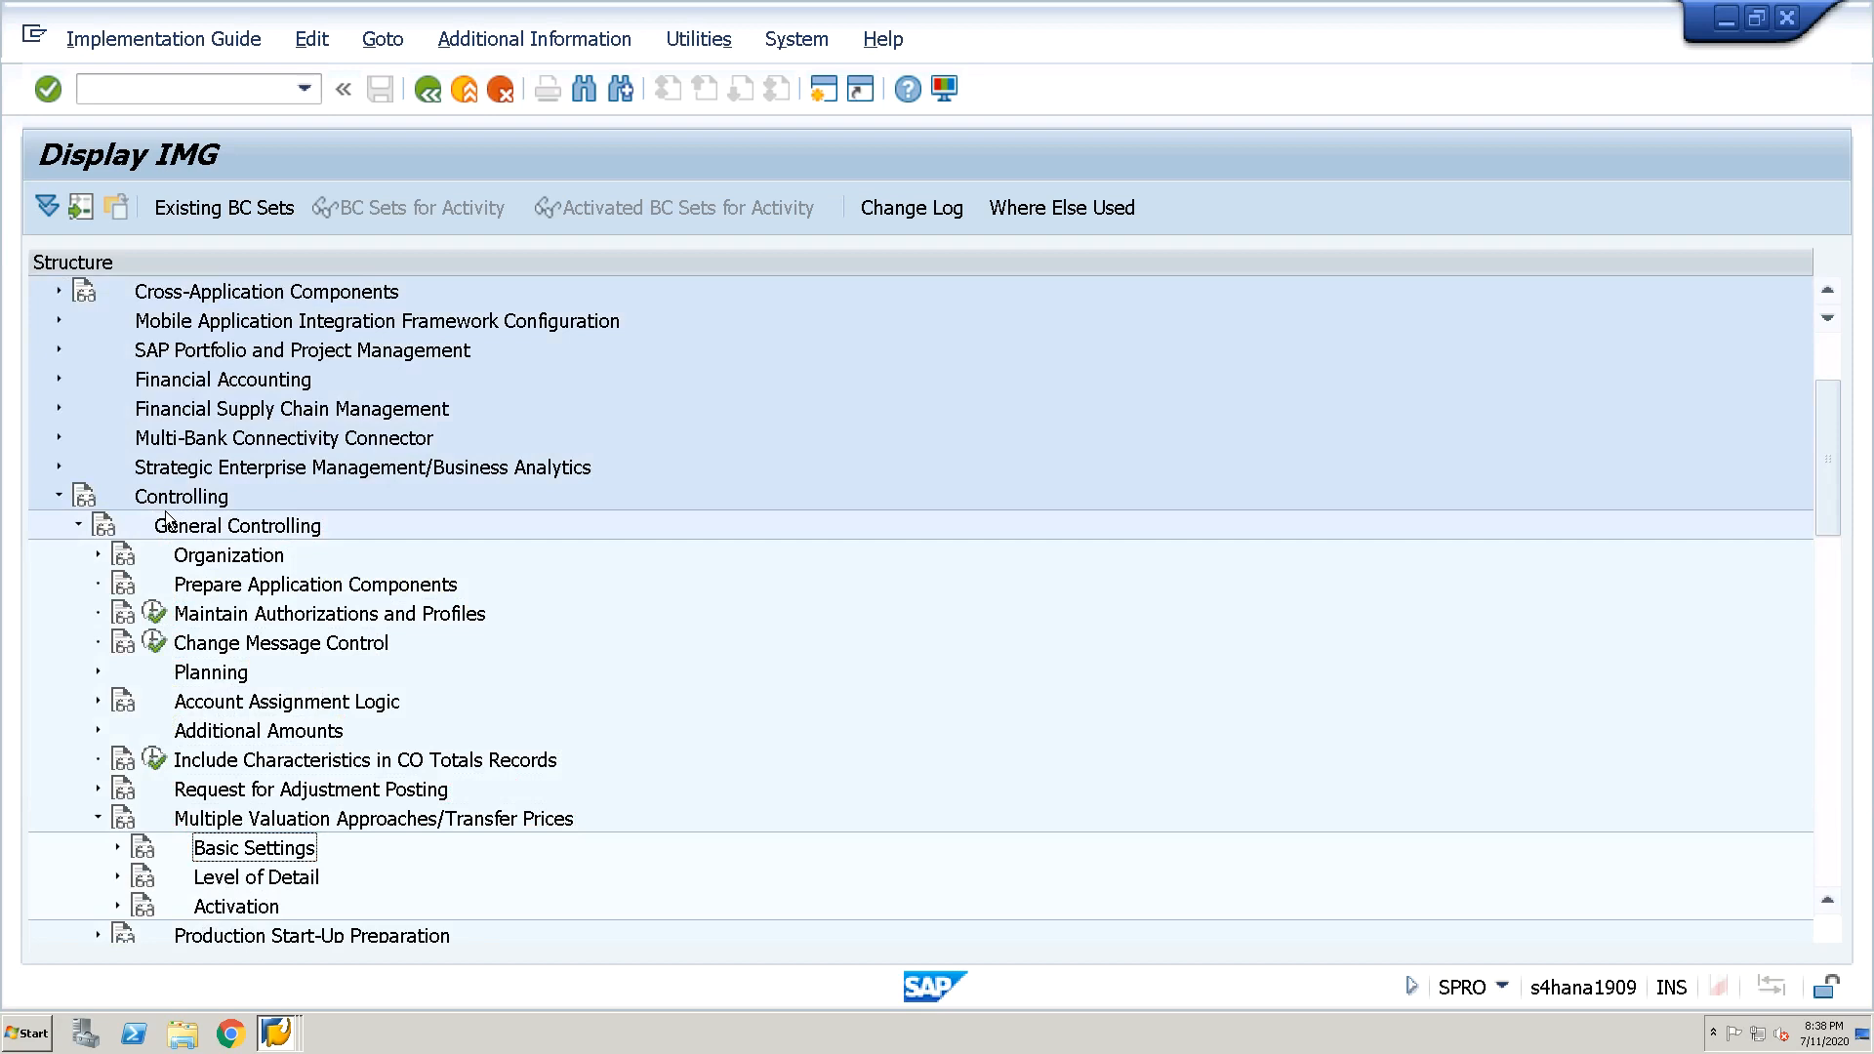
{"action": "key", "text": "Right"}
{"action": "key", "text": "Down"}
{"action": "key", "text": "Left"}
{"action": "key", "text": "Down"}
{"action": "key", "text": "Down"}
{"action": "key", "text": "Down"}
{"action": "key", "text": "Down"}
{"action": "key", "text": "Down"}
{"action": "key", "text": "Down"}
{"action": "key", "text": "Down"}
{"action": "key", "text": "Down"}
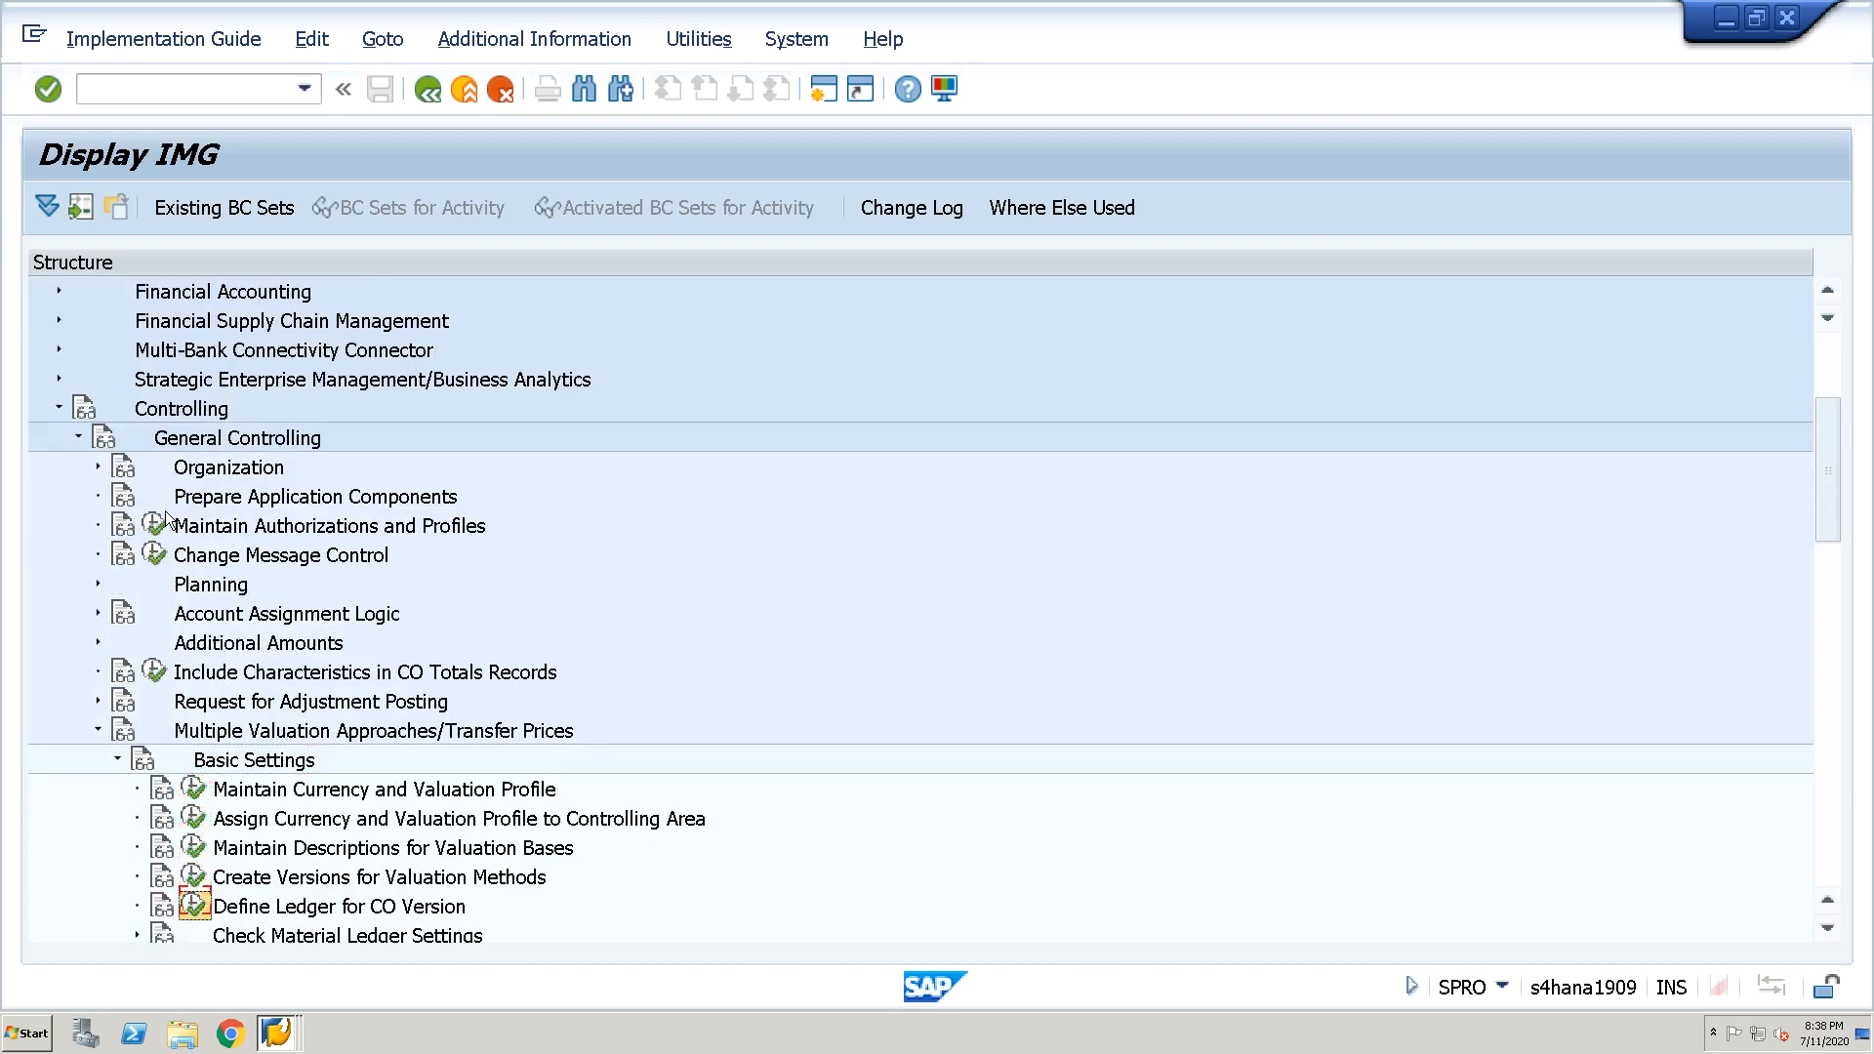
{"action": "key", "text": "Up"}
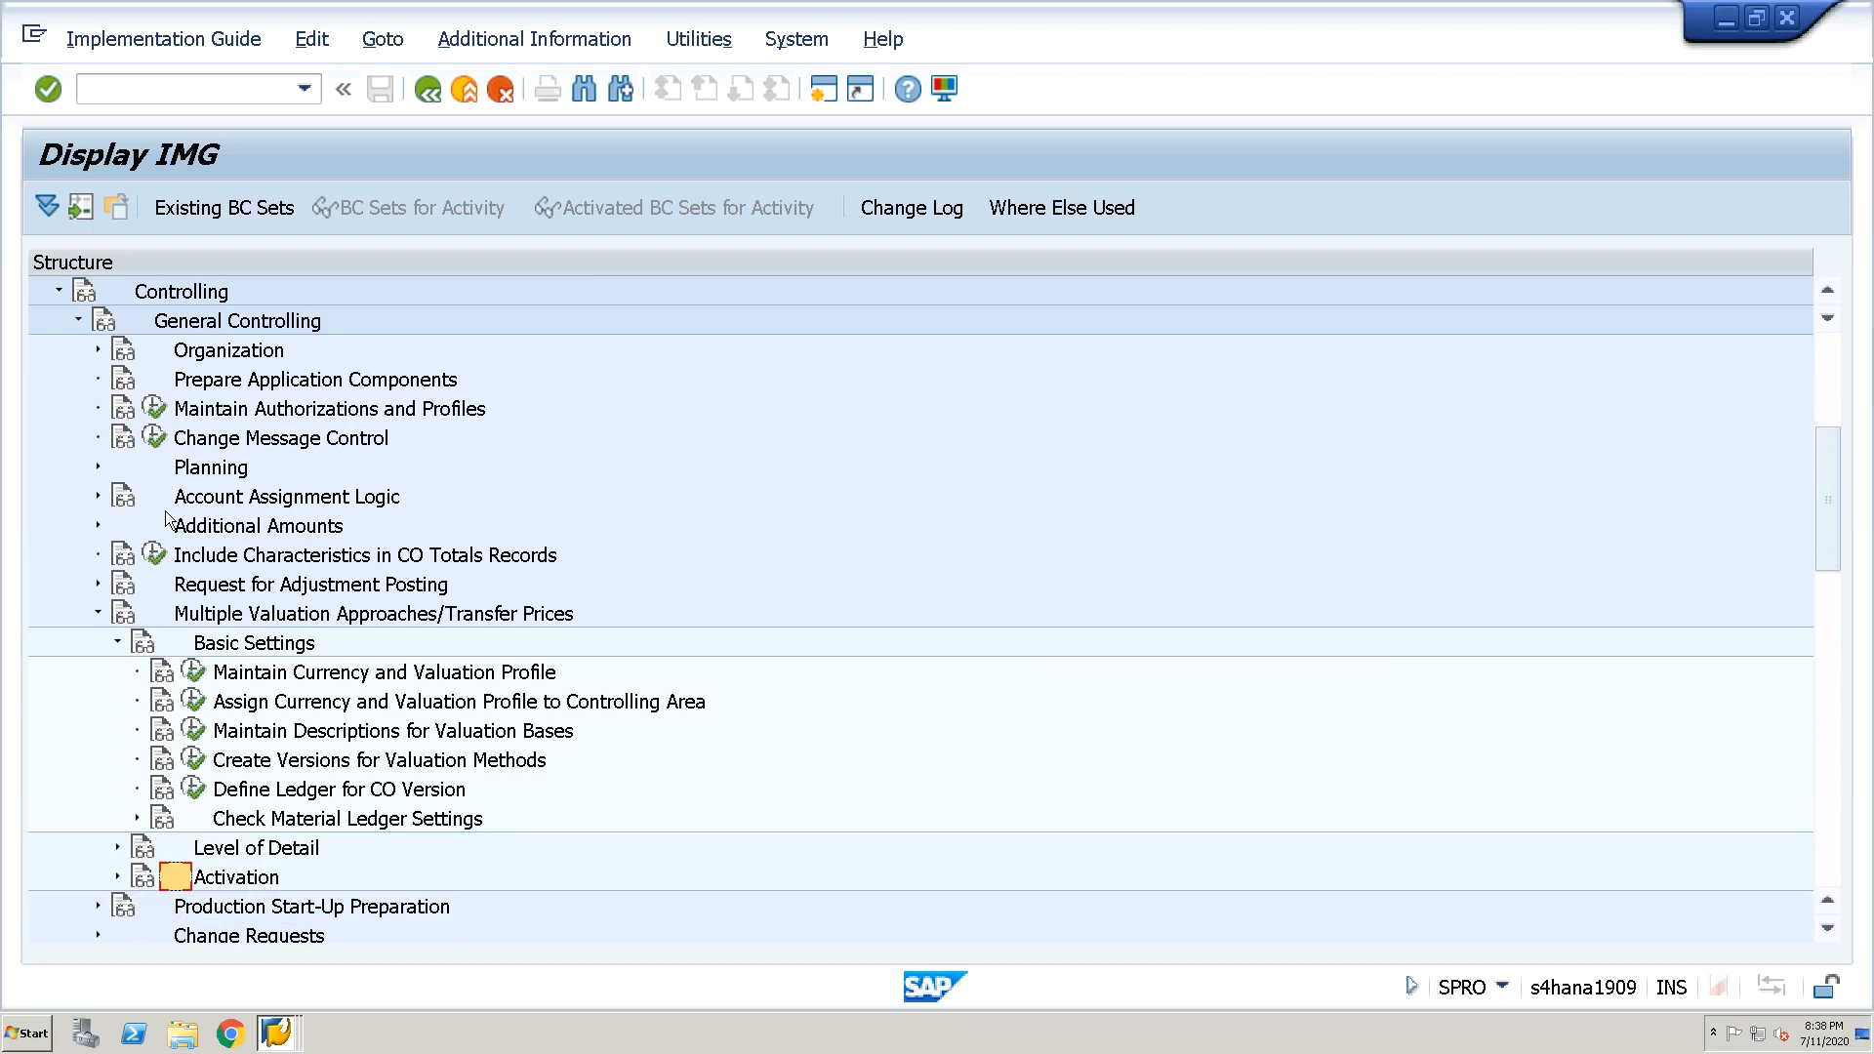
Open Multiple Valuation Approaches: Check/Execute Activation under Activation and run the activation check for controlling area JURA
{"action": "key", "text": "Right"}
{"action": "key", "text": "Down"}
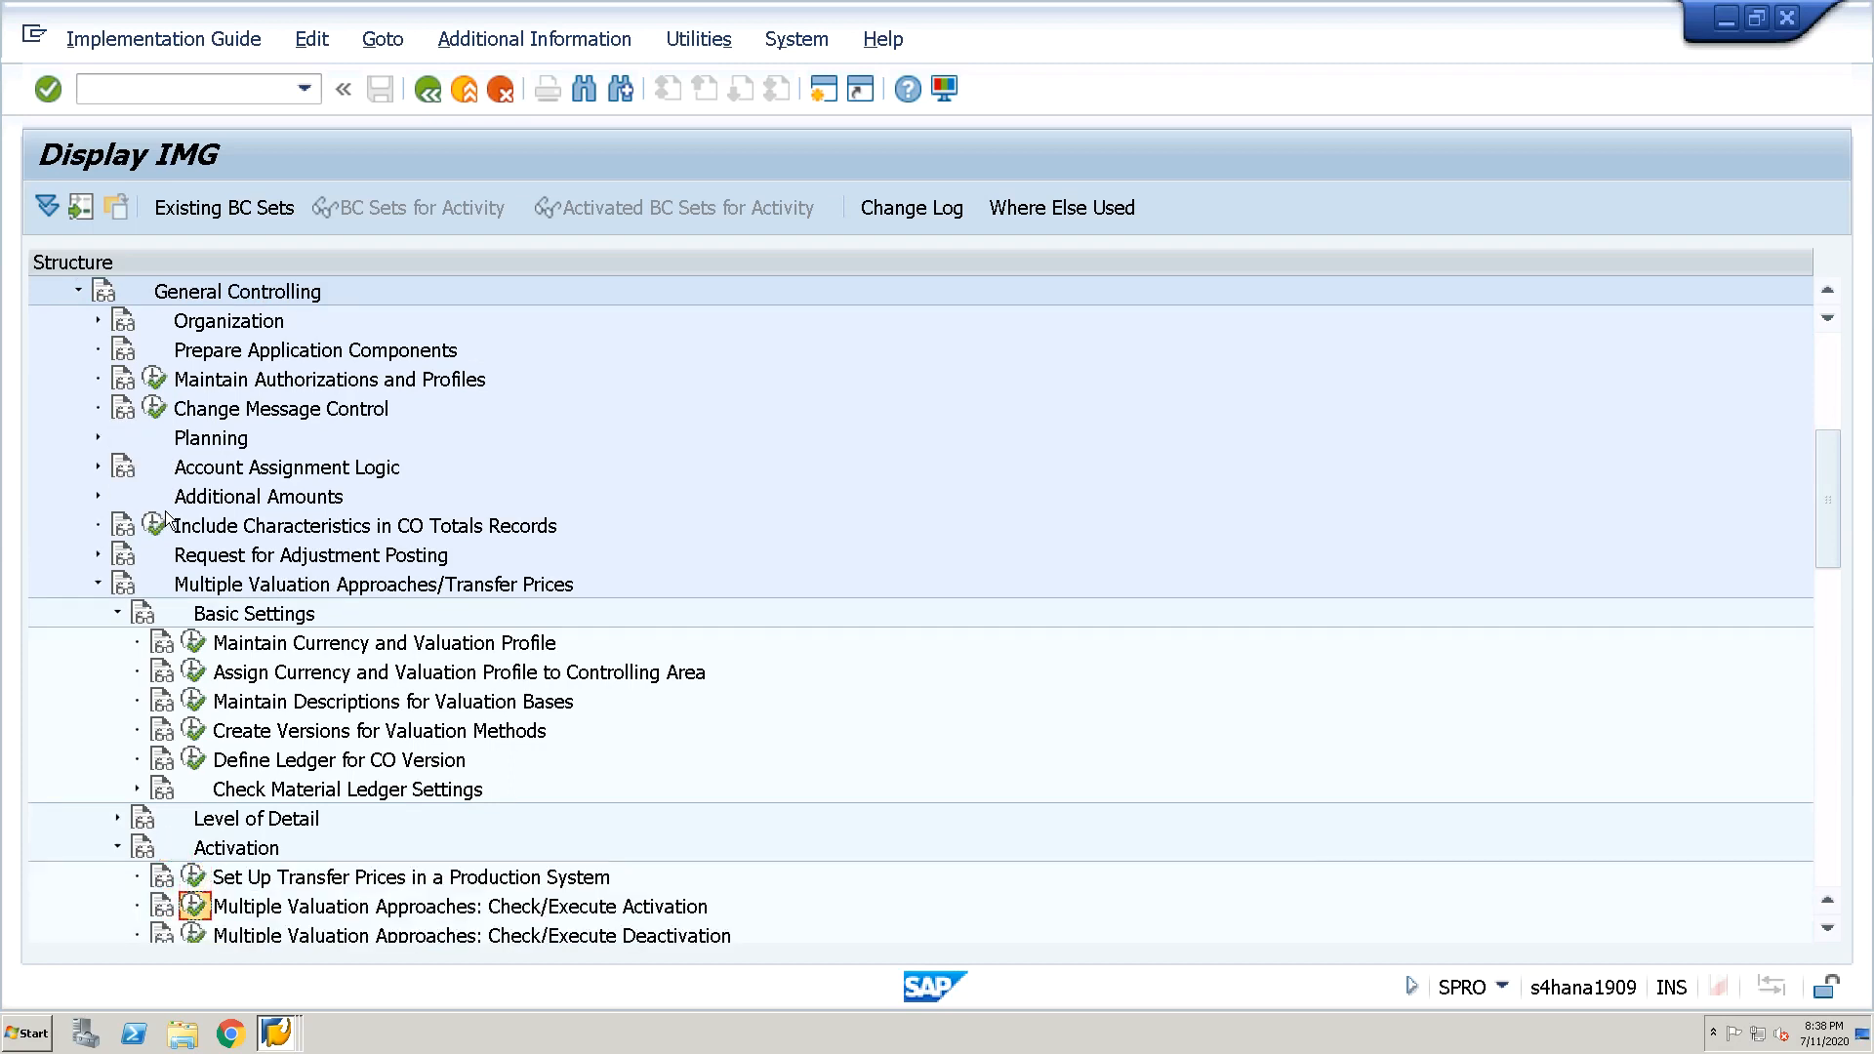
{"action": "key", "text": "BackSpace"}
{"action": "key", "text": "Down"}
{"action": "key", "text": "Return"}
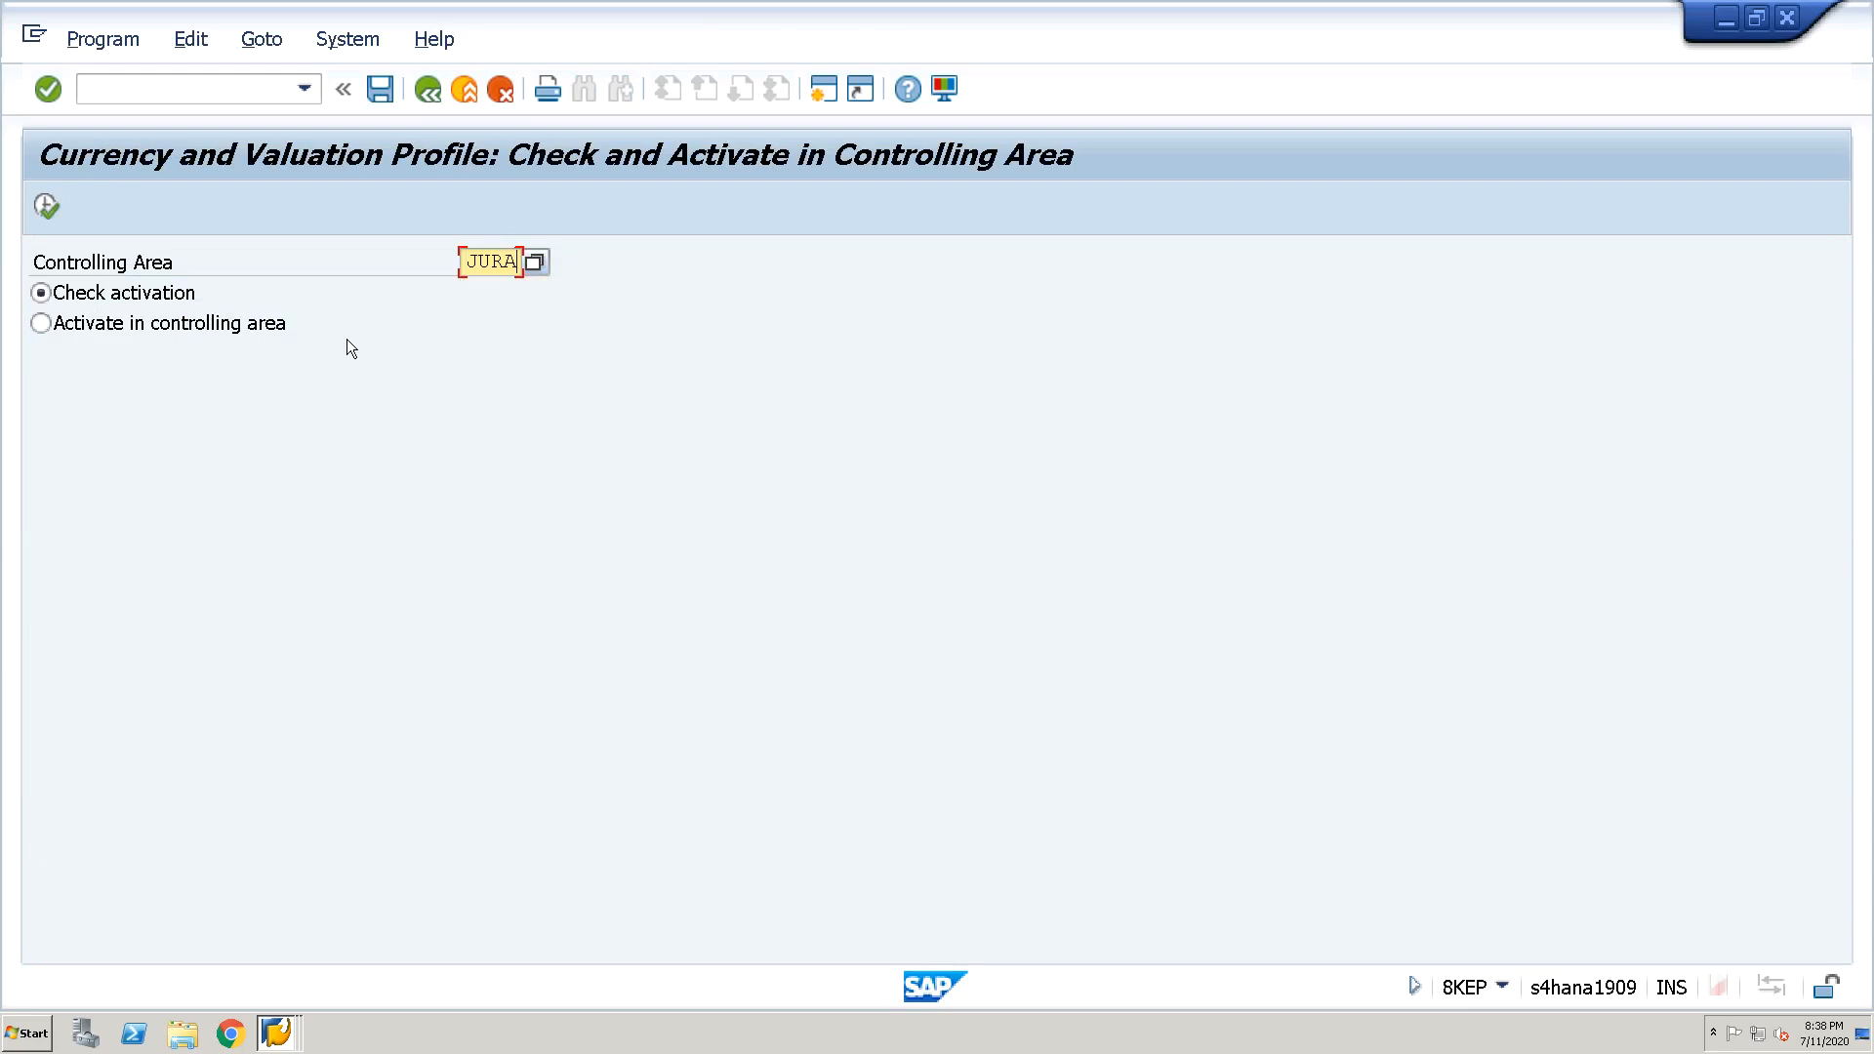
{"action": "left_click", "coordinate": [47, 207]}
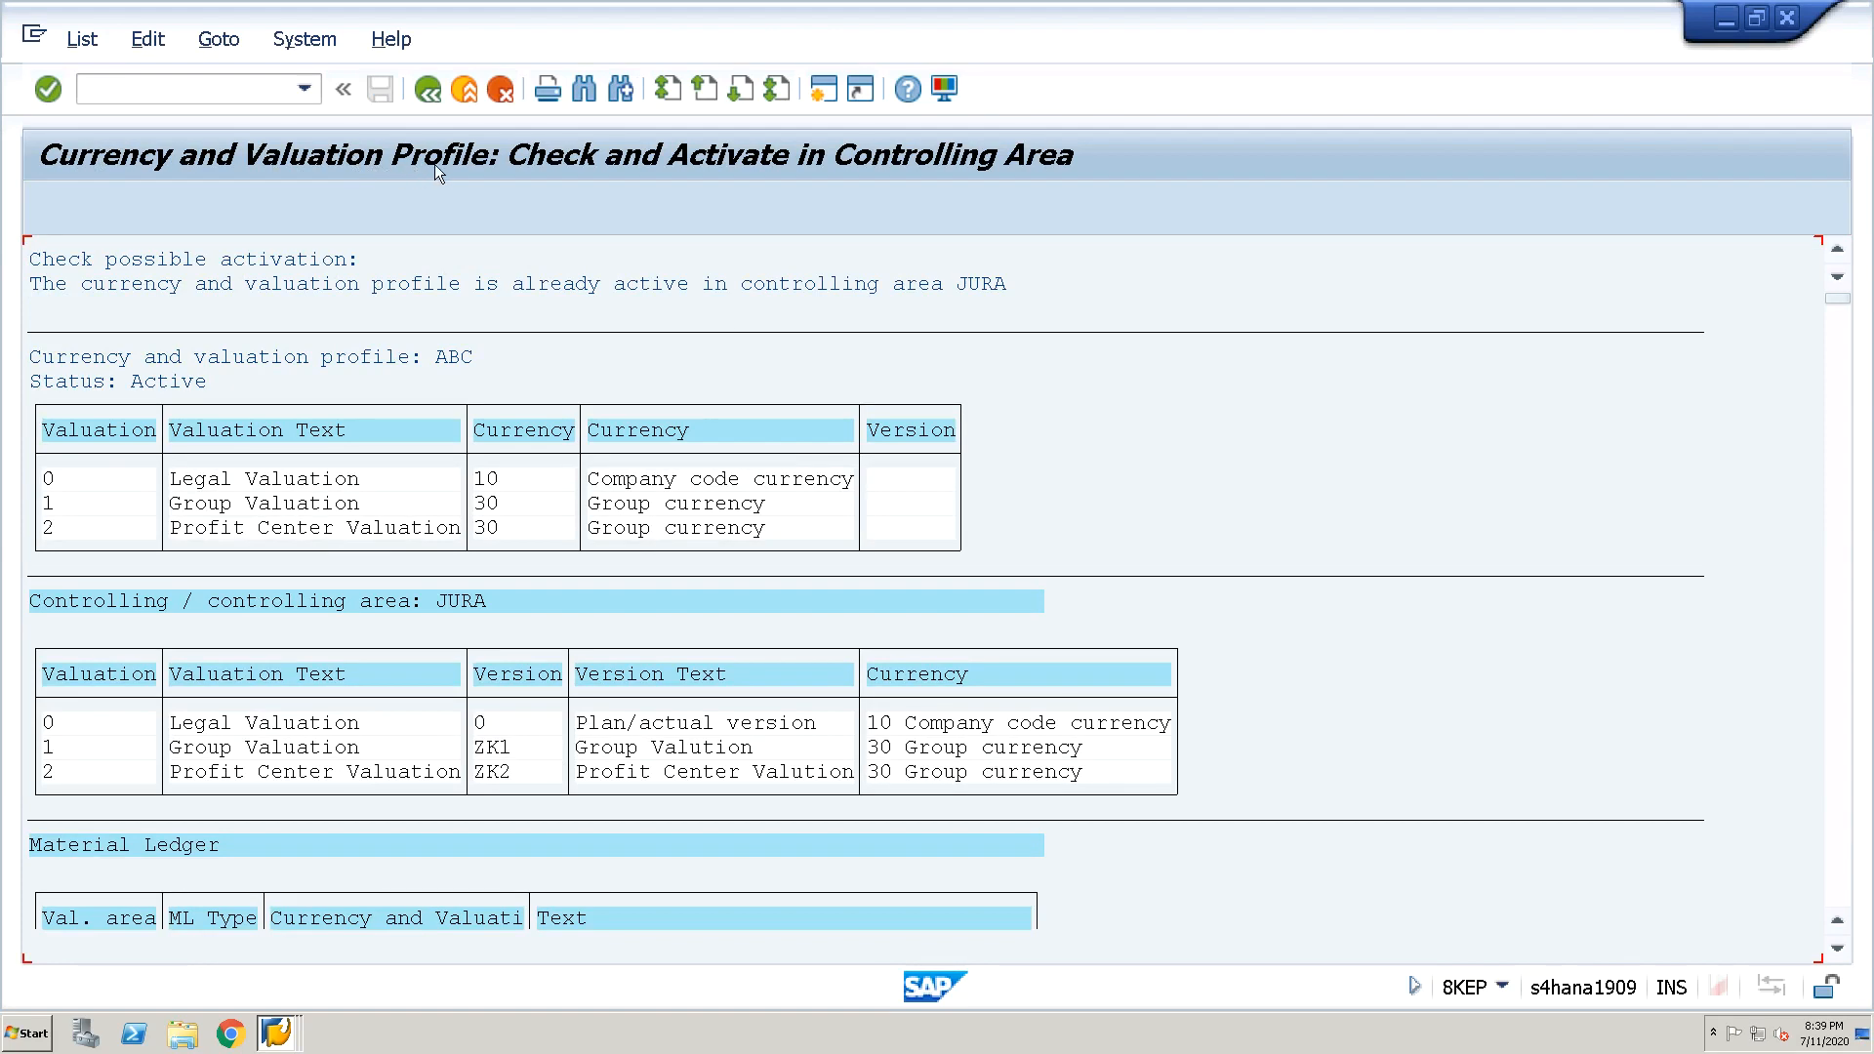
Review the profile status, valuation currencies and controlling versions in the activation check report, and return to the implementation guide
{"action": "left_click_drag", "start_coordinate": [209, 378], "coordinate": [70, 393]}
{"action": "left_click_drag", "start_coordinate": [478, 289], "coordinate": [1052, 301]}
{"action": "left_click", "coordinate": [480, 504]}
{"action": "left_click", "coordinate": [489, 533]}
{"action": "left_click", "coordinate": [491, 485]}
{"action": "left_click", "coordinate": [492, 728]}
{"action": "left_click", "coordinate": [493, 506]}
{"action": "left_click", "coordinate": [507, 752]}
{"action": "left_click", "coordinate": [507, 774]}
{"action": "left_click", "coordinate": [430, 96]}
{"action": "left_click", "coordinate": [427, 96]}
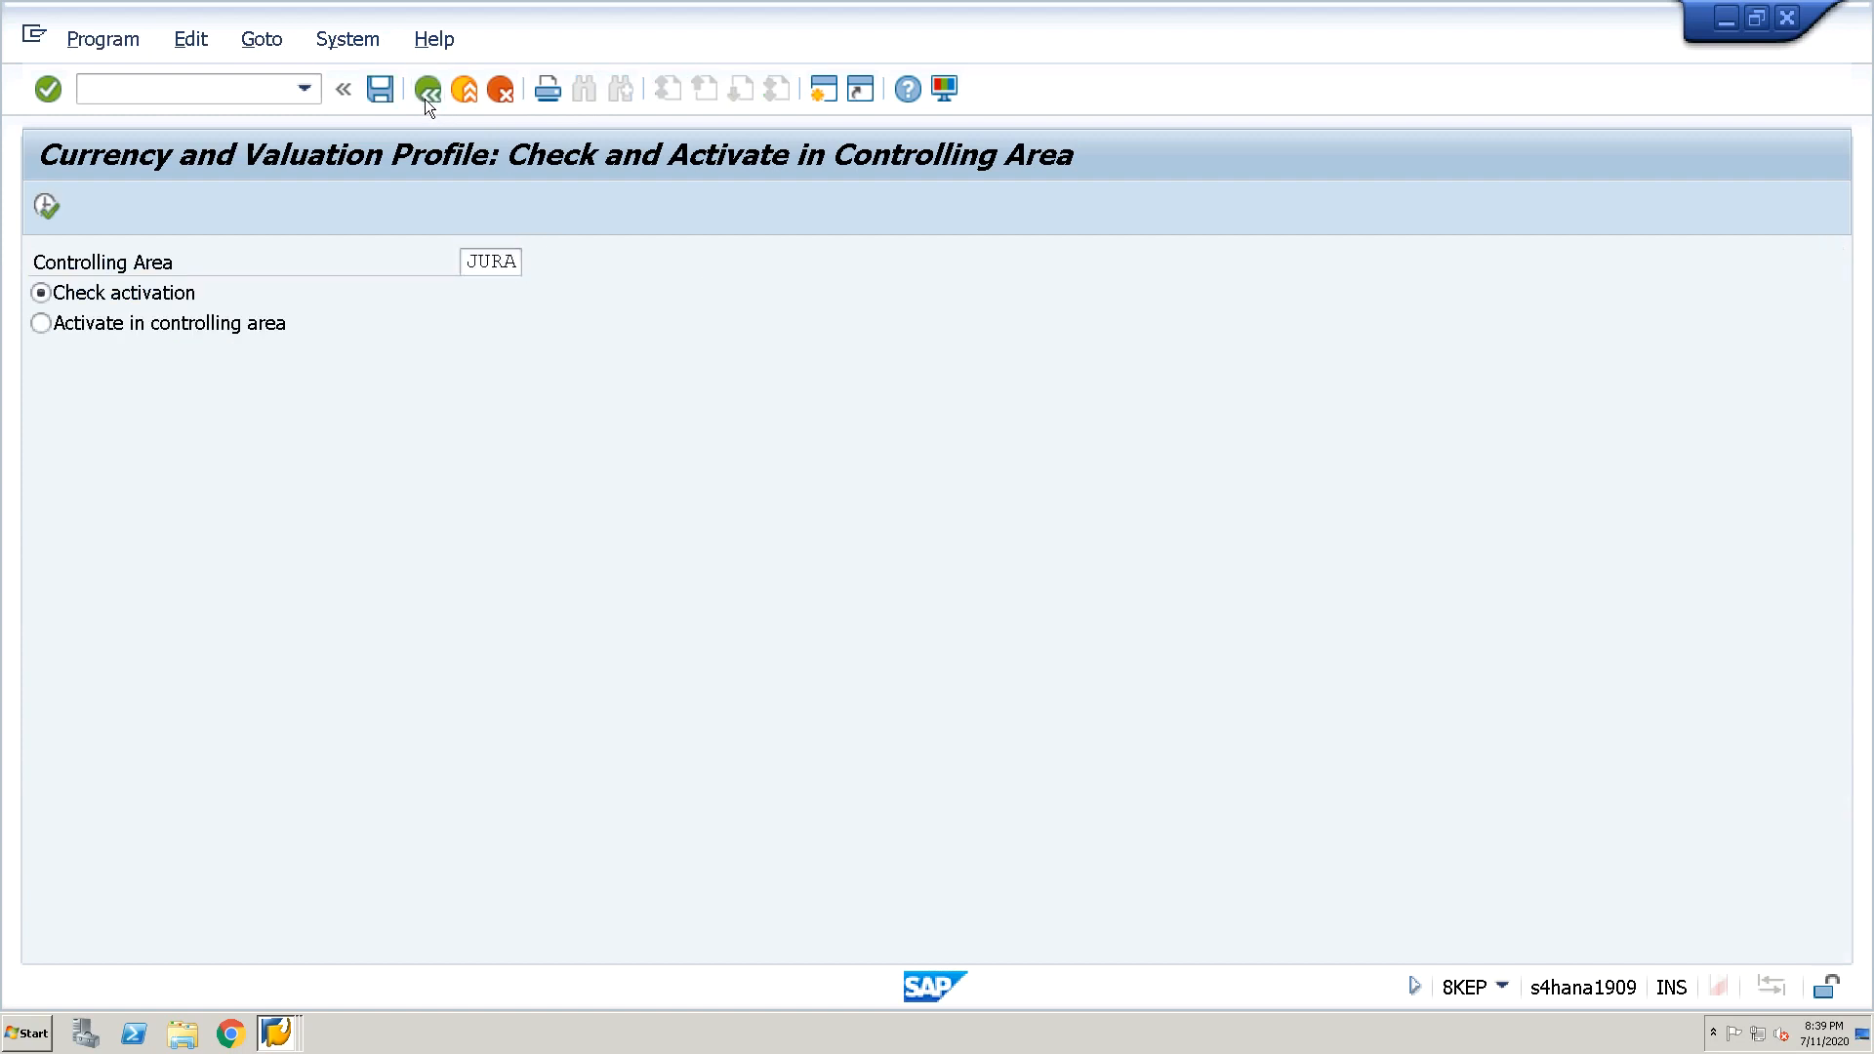
Open transaction CKMSTART and test-run the material ledger production startup for plant JURA with background processing turned off
{"action": "left_click", "coordinate": [229, 93]}
{"action": "type", "text": "/NCKMSA"}
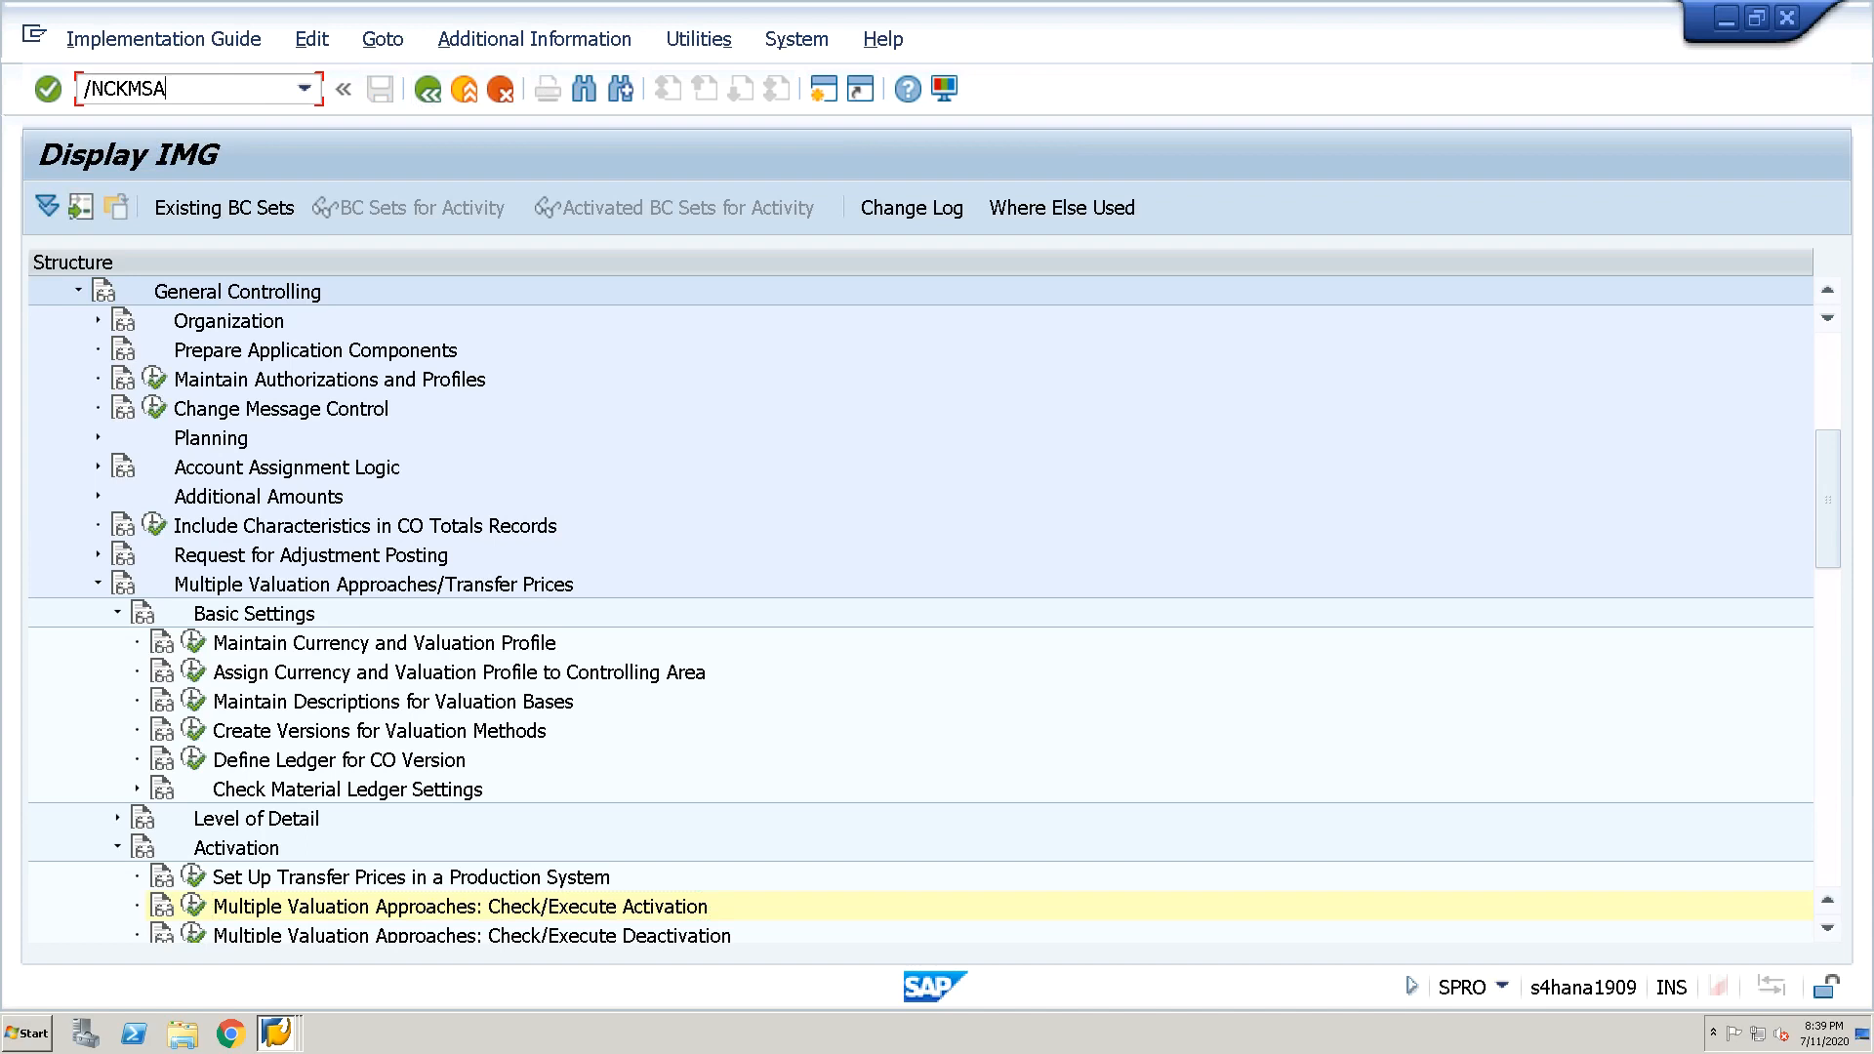
{"action": "key", "text": "BackSpace"}
{"action": "type", "text": "TART"}
{"action": "key", "text": "Return"}
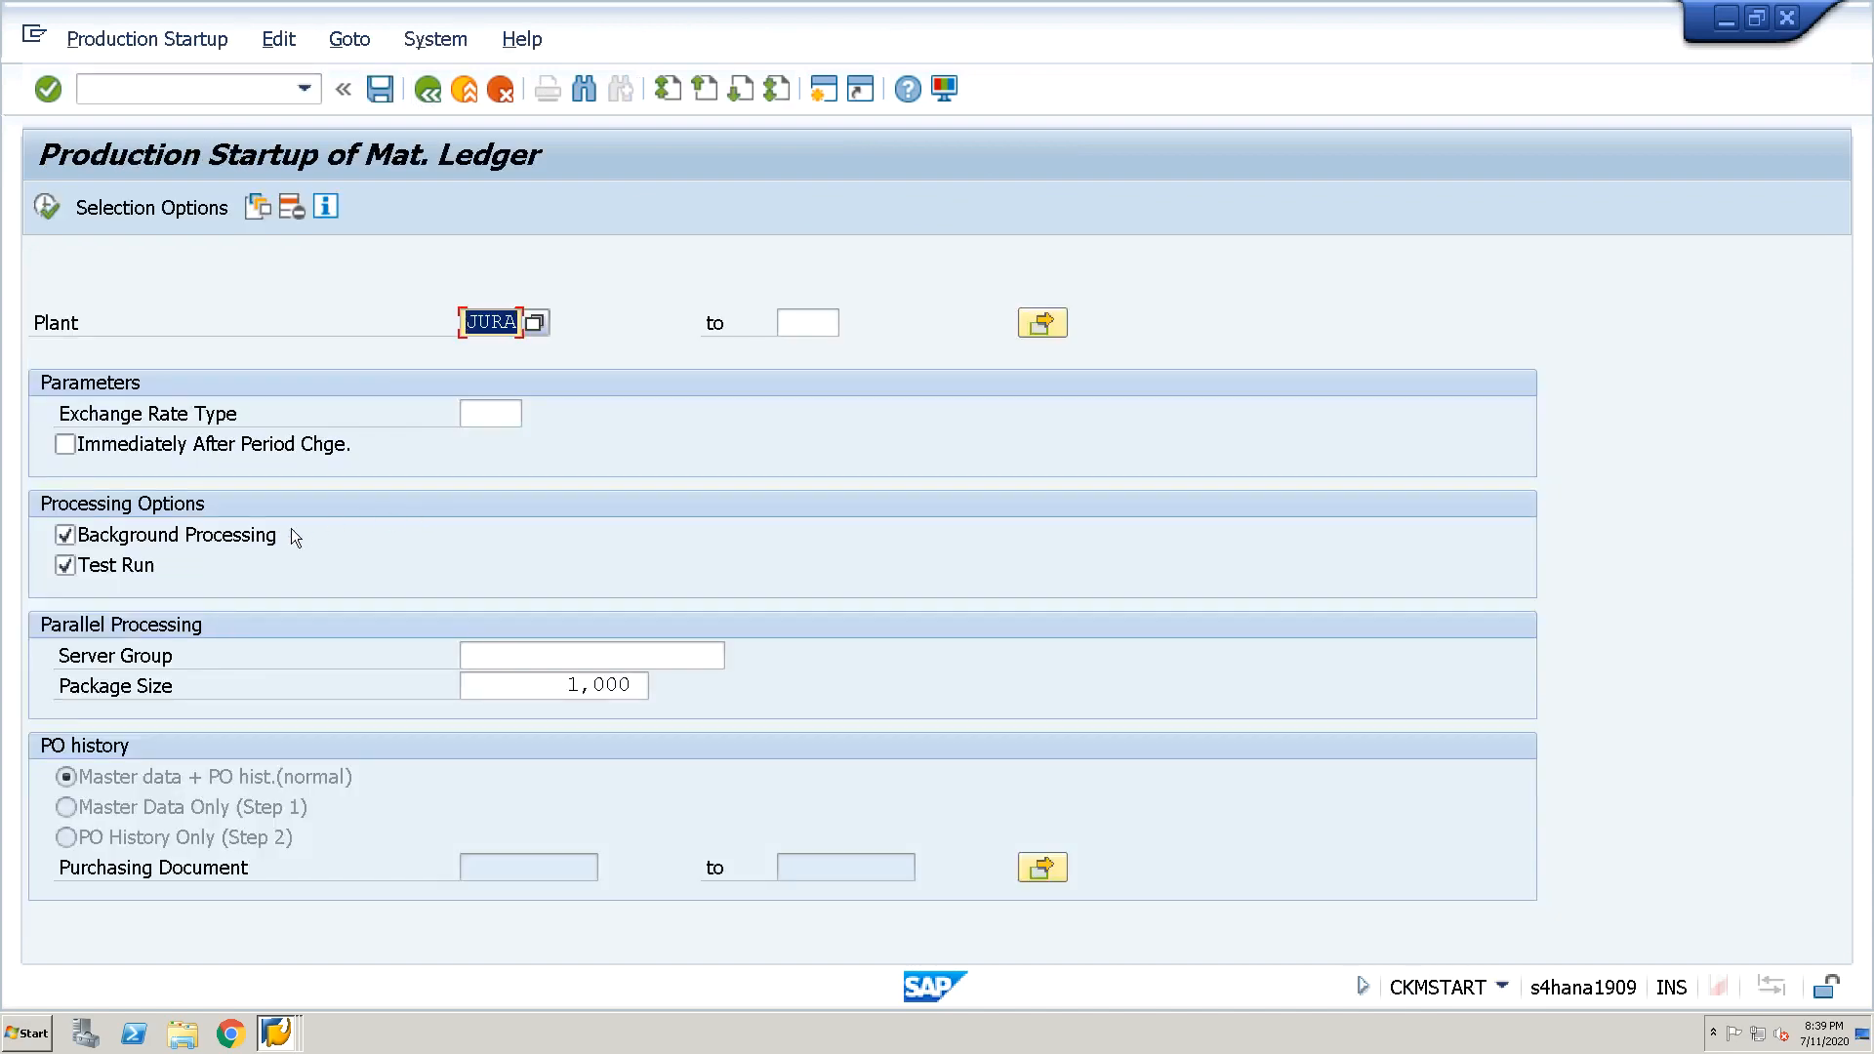
{"action": "left_click", "coordinate": [258, 537]}
{"action": "left_click", "coordinate": [47, 207]}
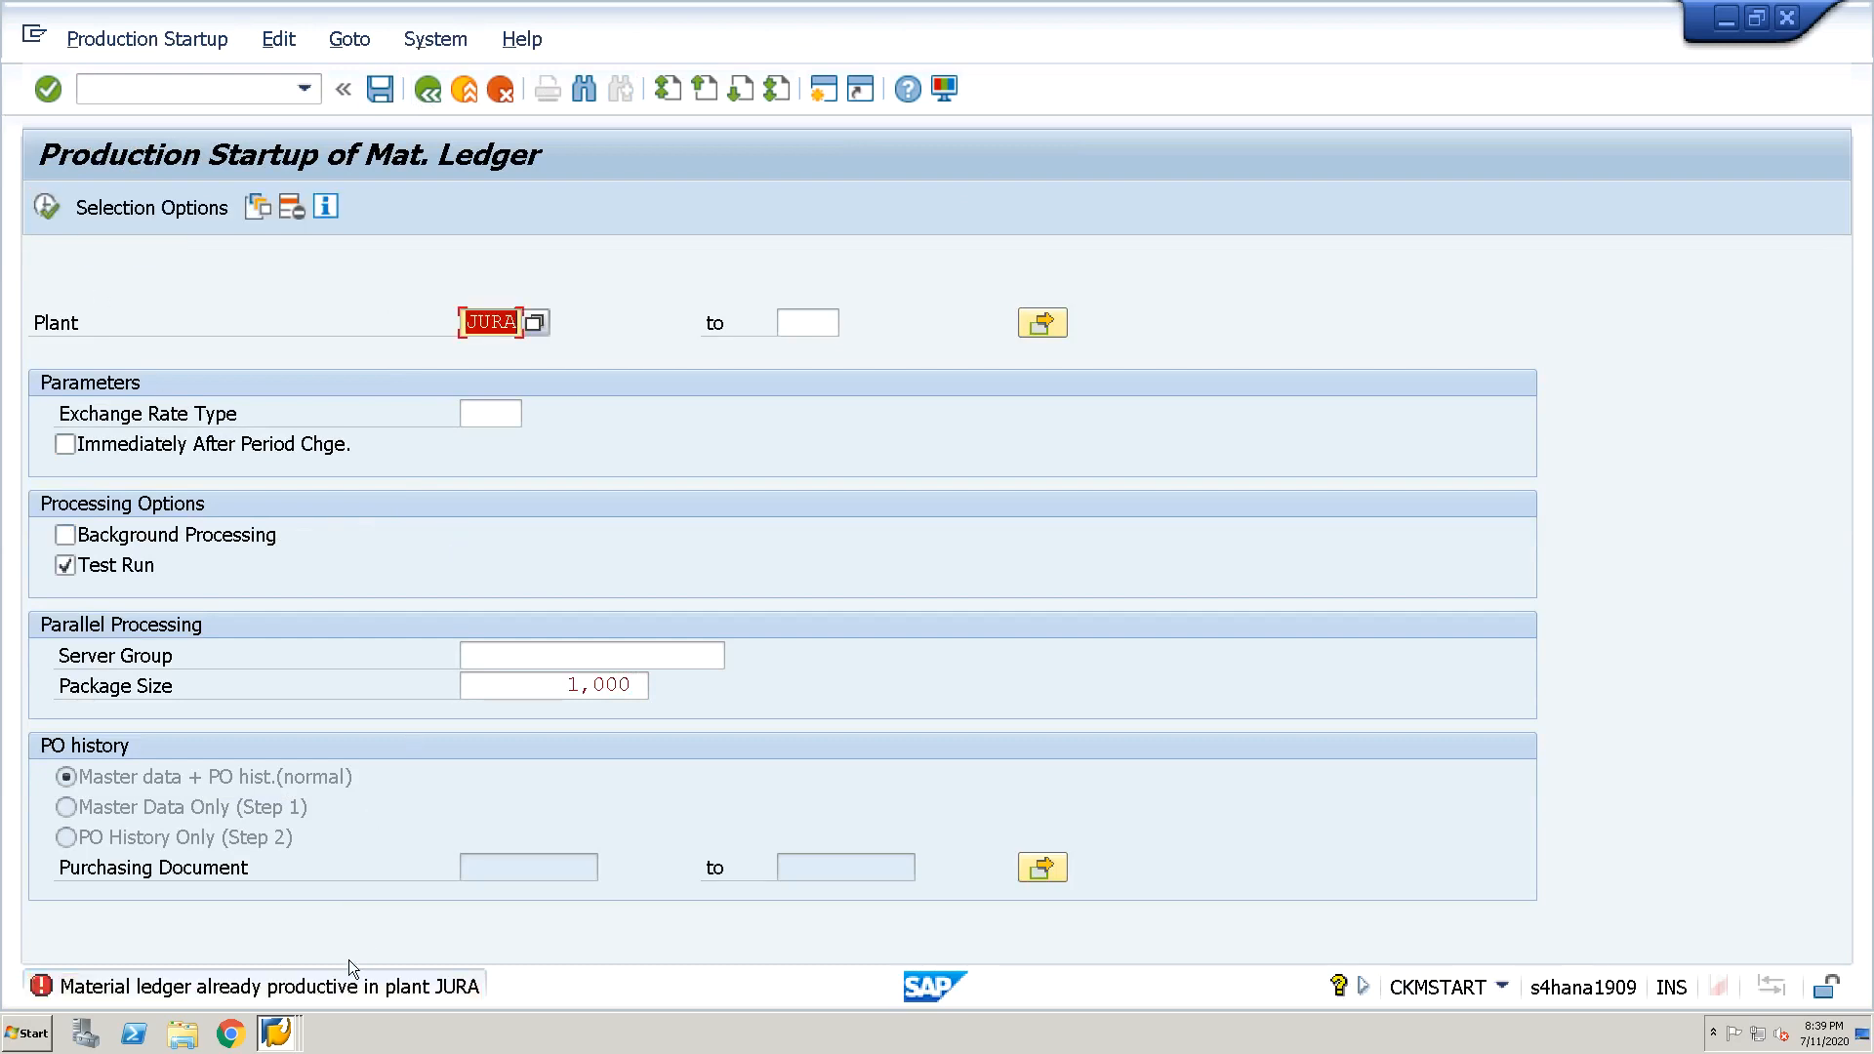
Switch to transaction CKM9 and display the material ledger customizing settings for plant JURA, including accounts
{"action": "left_click", "coordinate": [193, 87]}
{"action": "type", "text": "/NCKM9"}
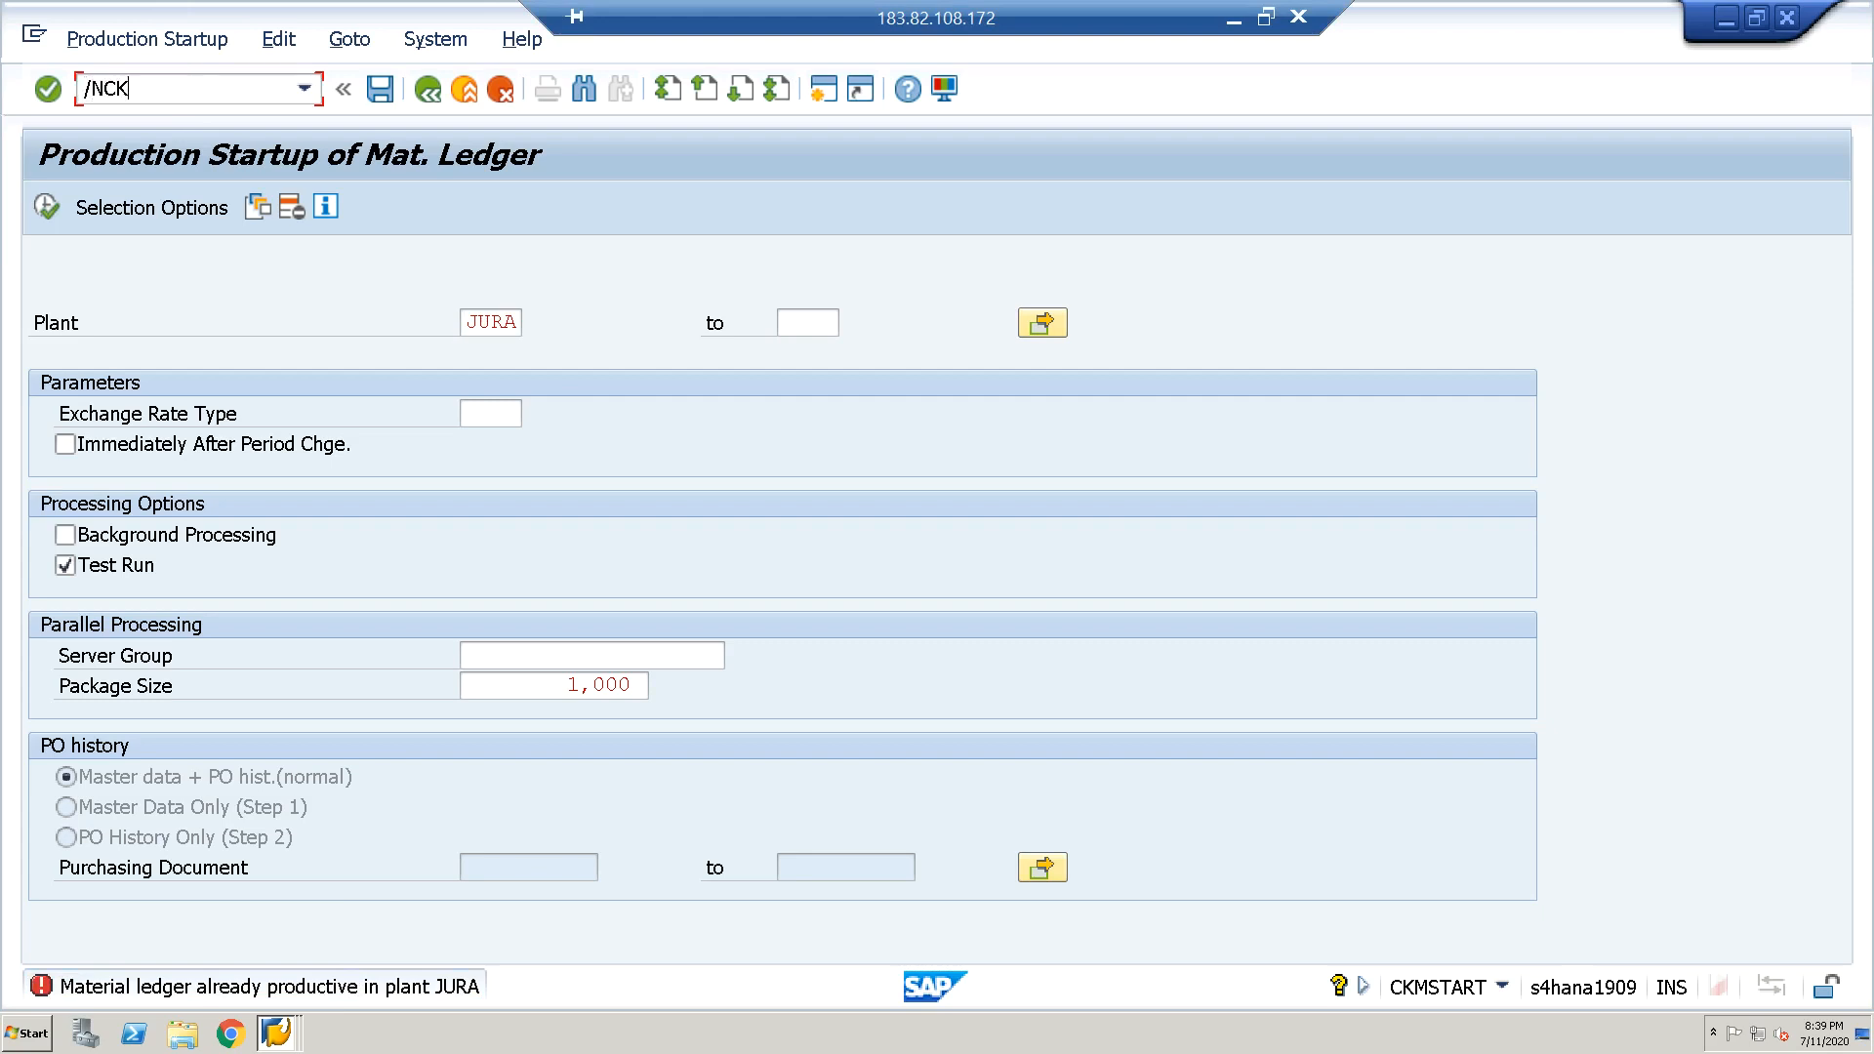
{"action": "key", "text": "Return"}
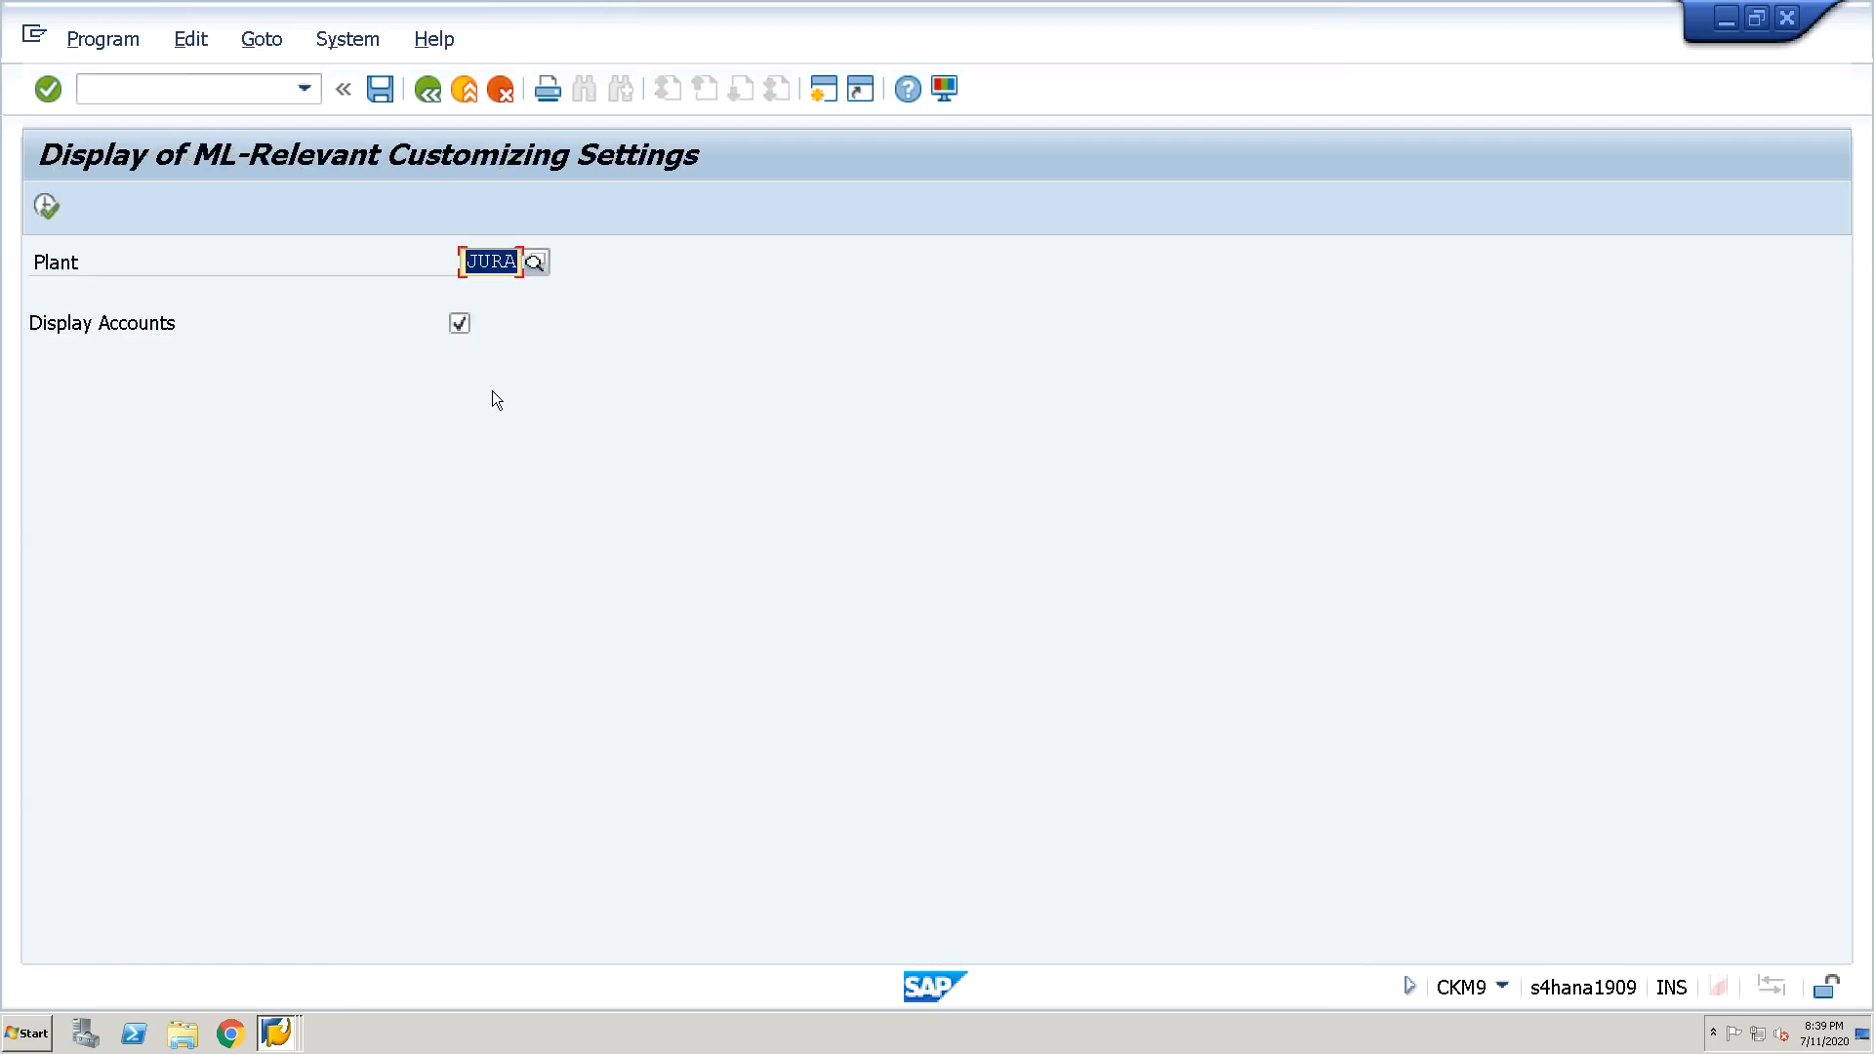
{"action": "left_click", "coordinate": [46, 206]}
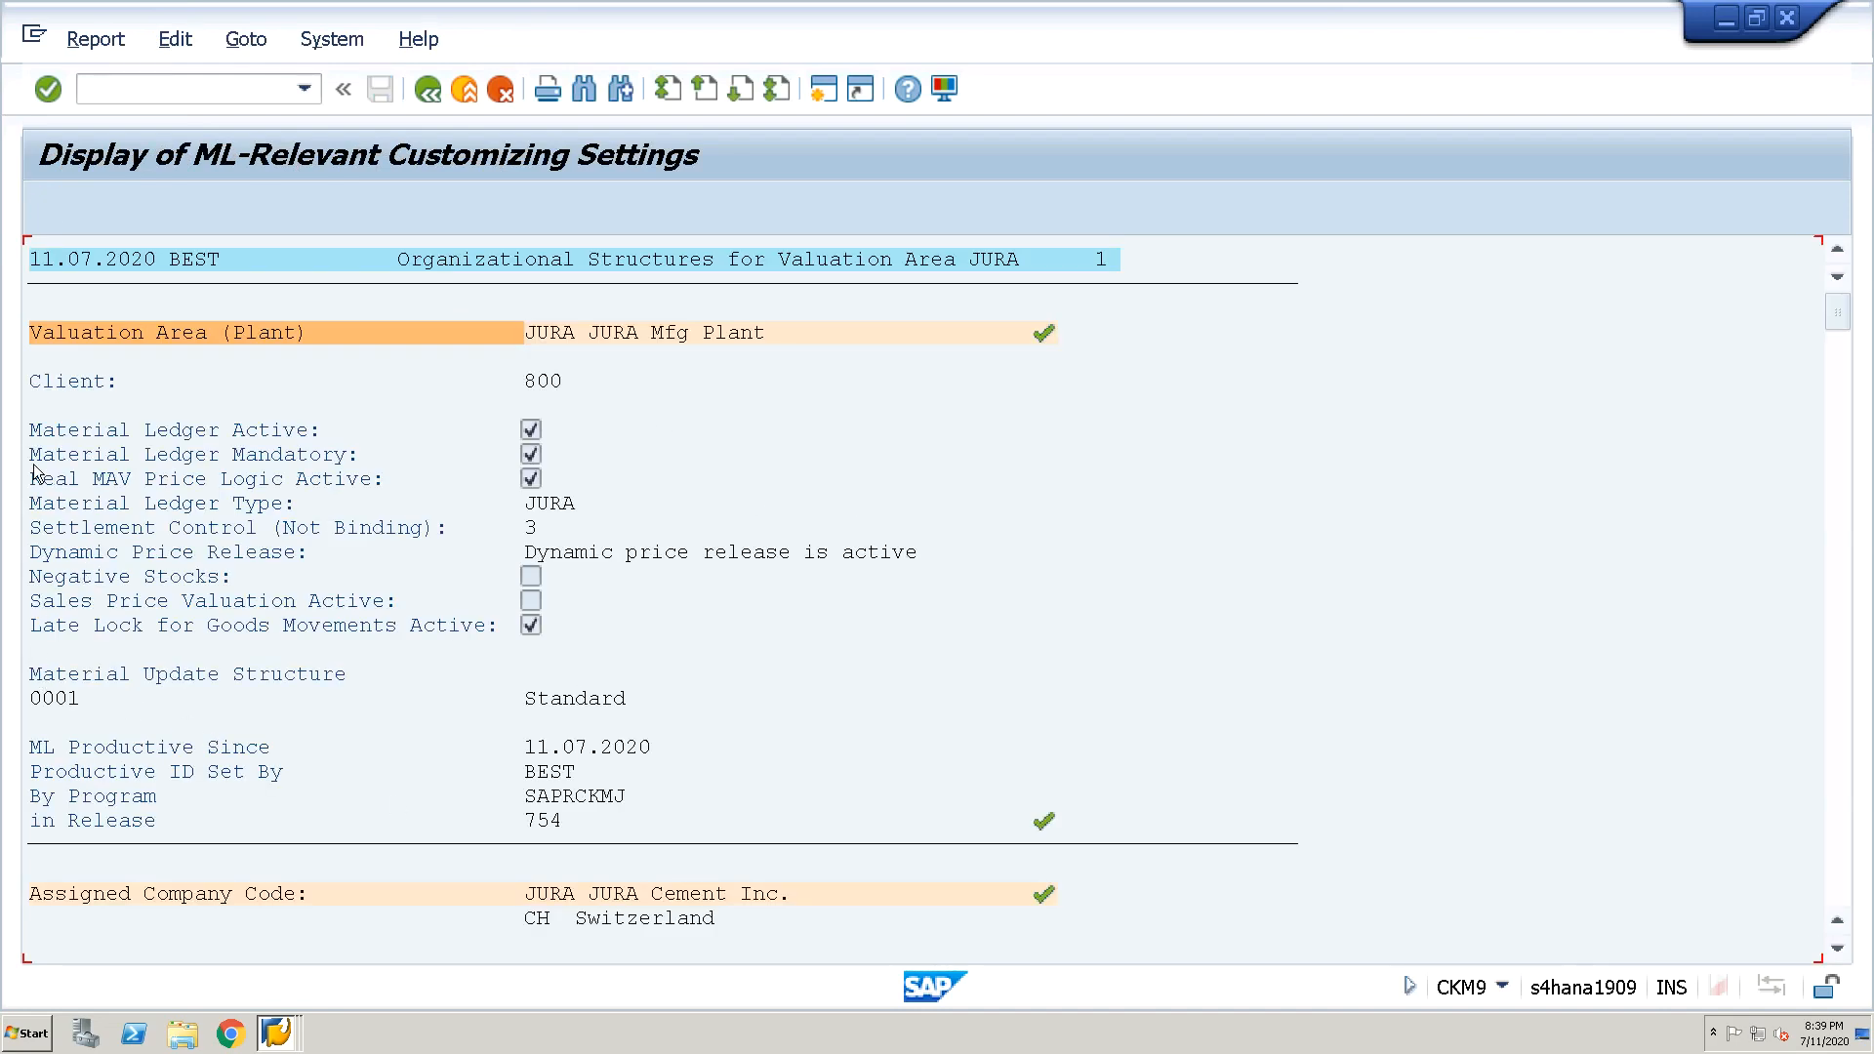
Check the Material Ledger Active setting and read through the organizational structures down to the Currency section
{"action": "left_click_drag", "start_coordinate": [29, 430], "coordinate": [501, 430]}
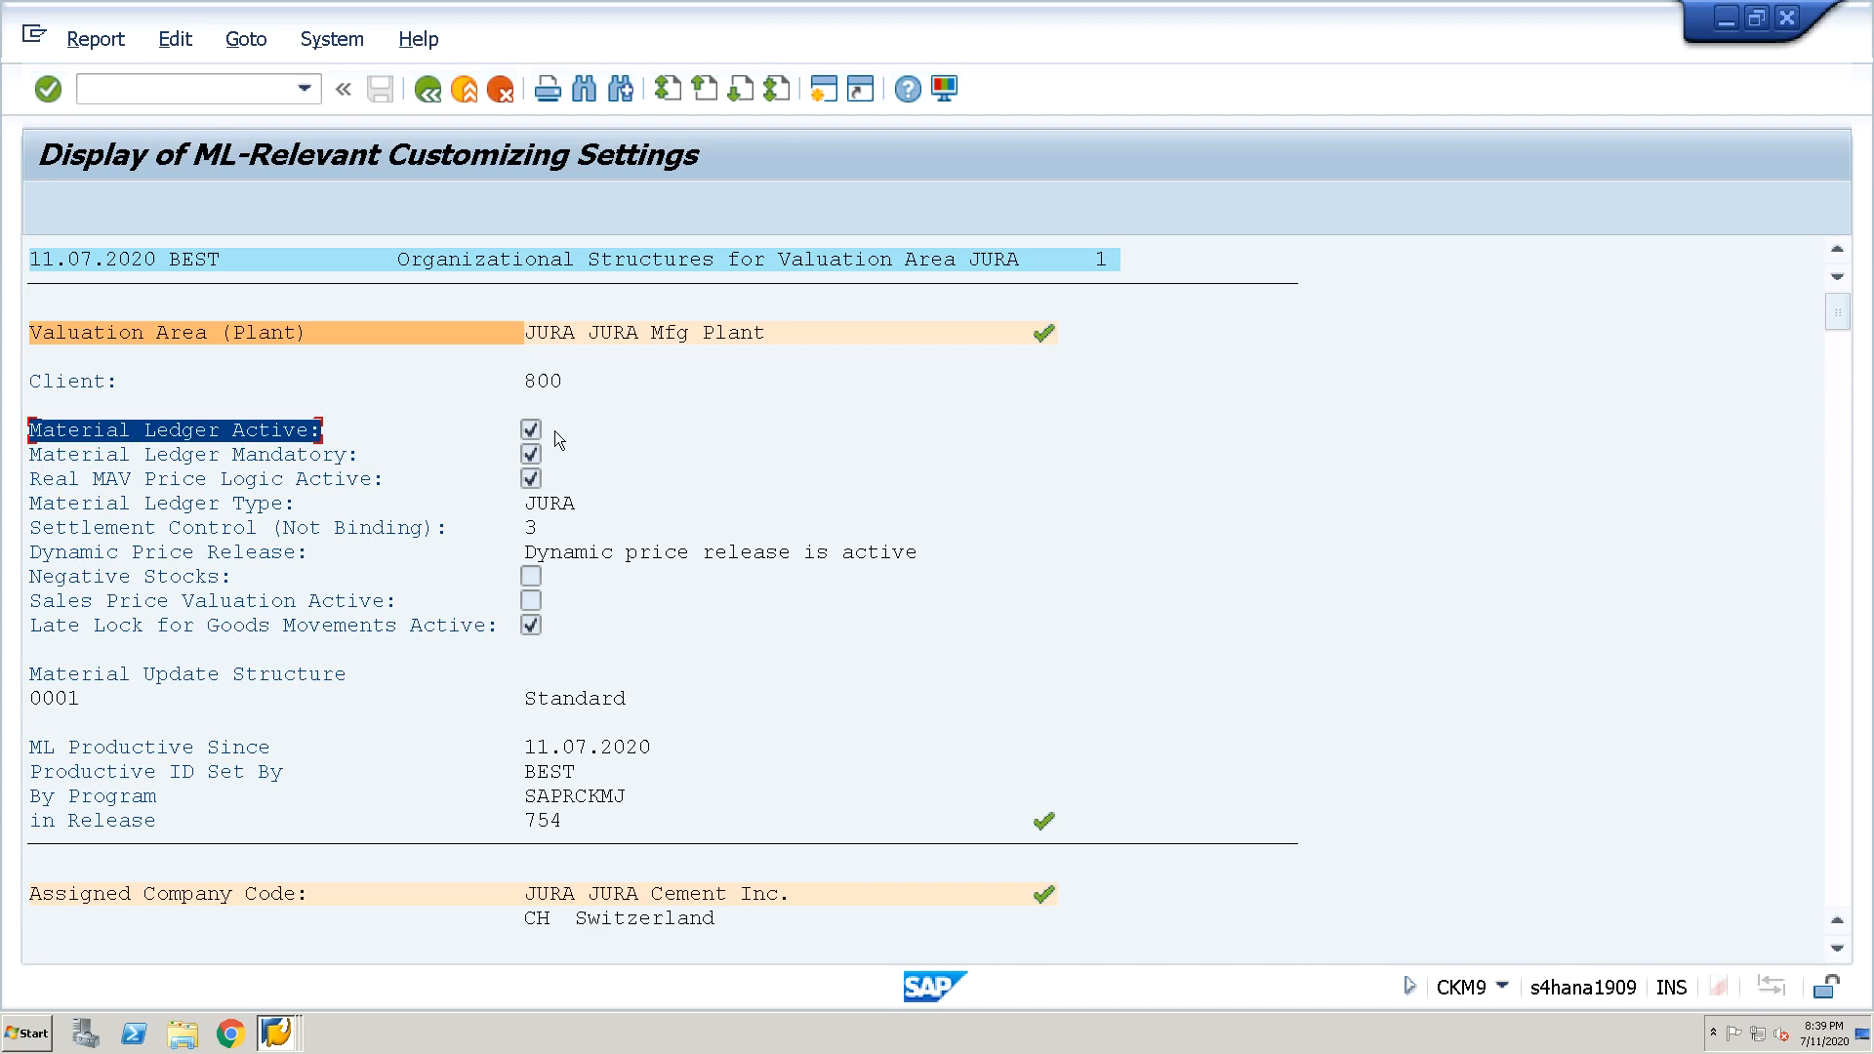
{"action": "key", "text": "ctrl+c"}
{"action": "key", "text": "Down"}
{"action": "key", "text": "Down"}
{"action": "key", "text": "Down"}
{"action": "key", "text": "Down"}
{"action": "key", "text": "Down"}
{"action": "key", "text": "Down"}
{"action": "key", "text": "Down"}
{"action": "key", "text": "Down"}
{"action": "key", "text": "Down"}
{"action": "key", "text": "Down"}
{"action": "key", "text": "Down"}
{"action": "key", "text": "Down"}
{"action": "key", "text": "Down"}
{"action": "key", "text": "Down"}
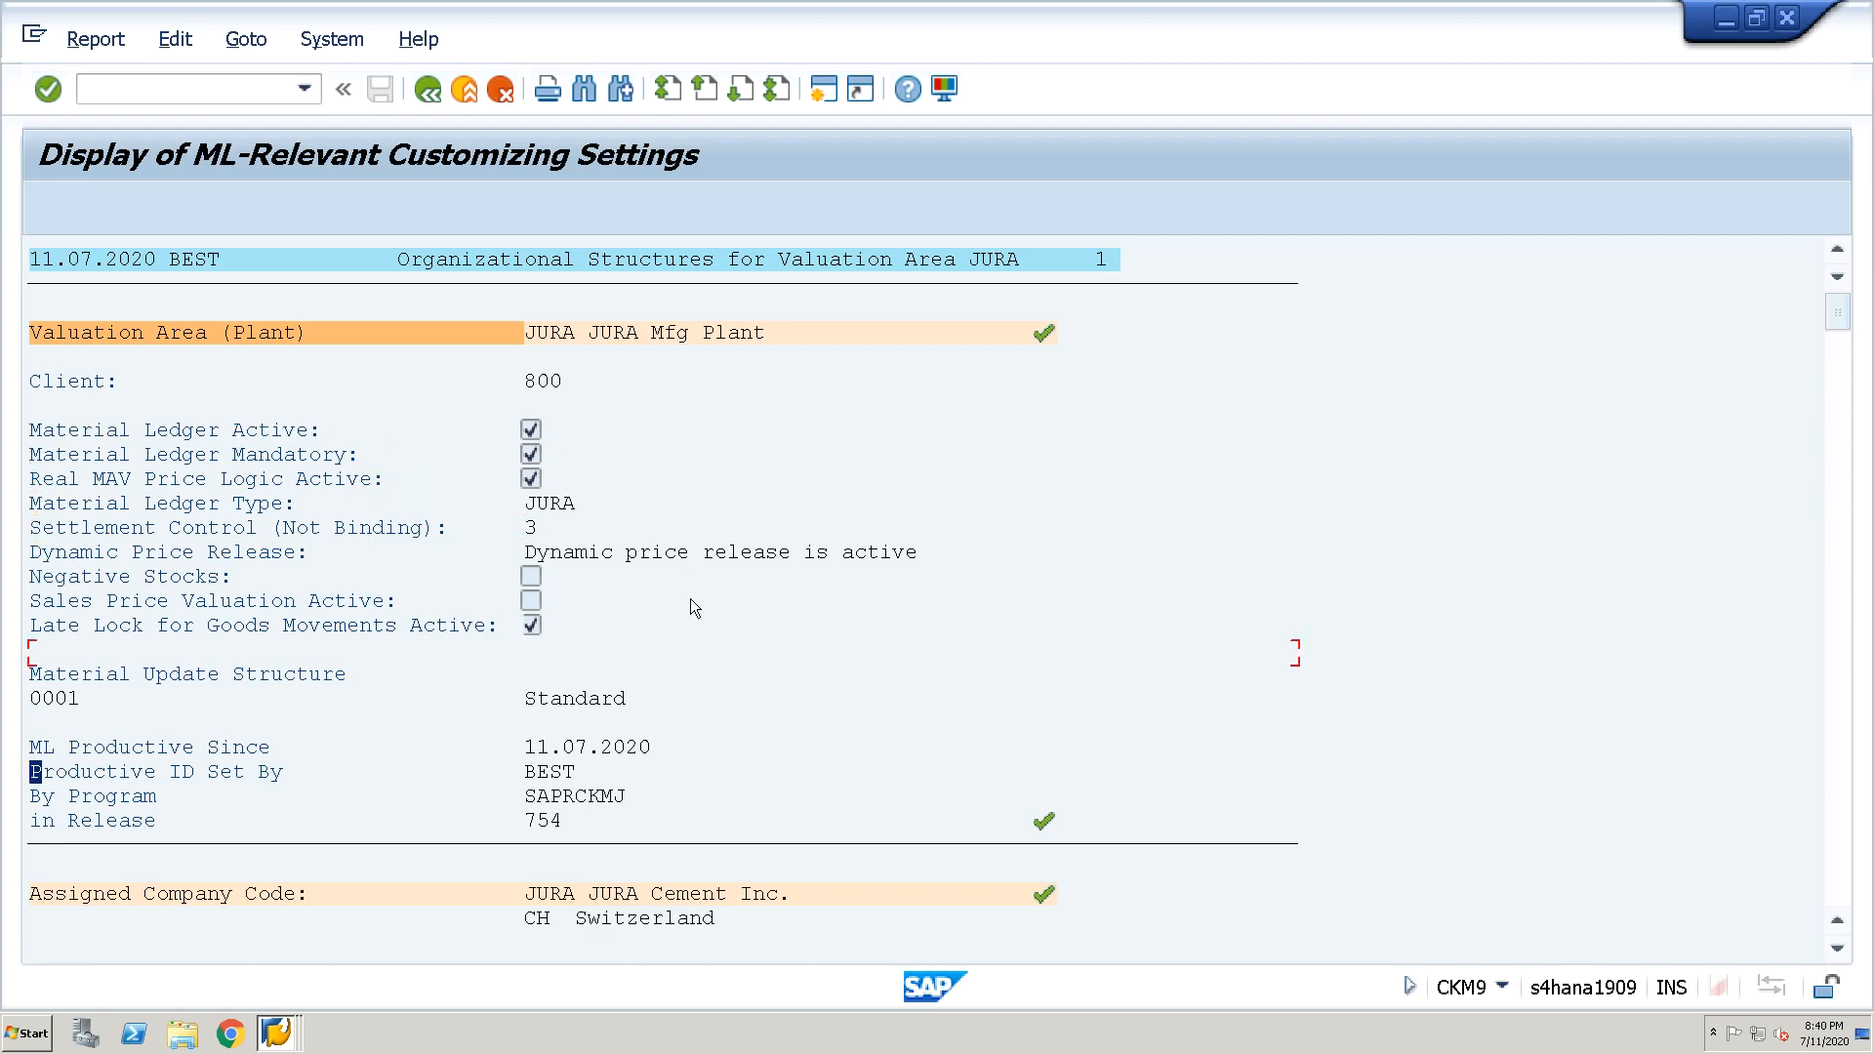
{"action": "key", "text": "Down"}
{"action": "key", "text": "Down"}
{"action": "key", "text": "Down"}
{"action": "key", "text": "Down"}
{"action": "key", "text": "Down"}
{"action": "key", "text": "Down"}
{"action": "key", "text": "Down"}
{"action": "key", "text": "Page_Down"}
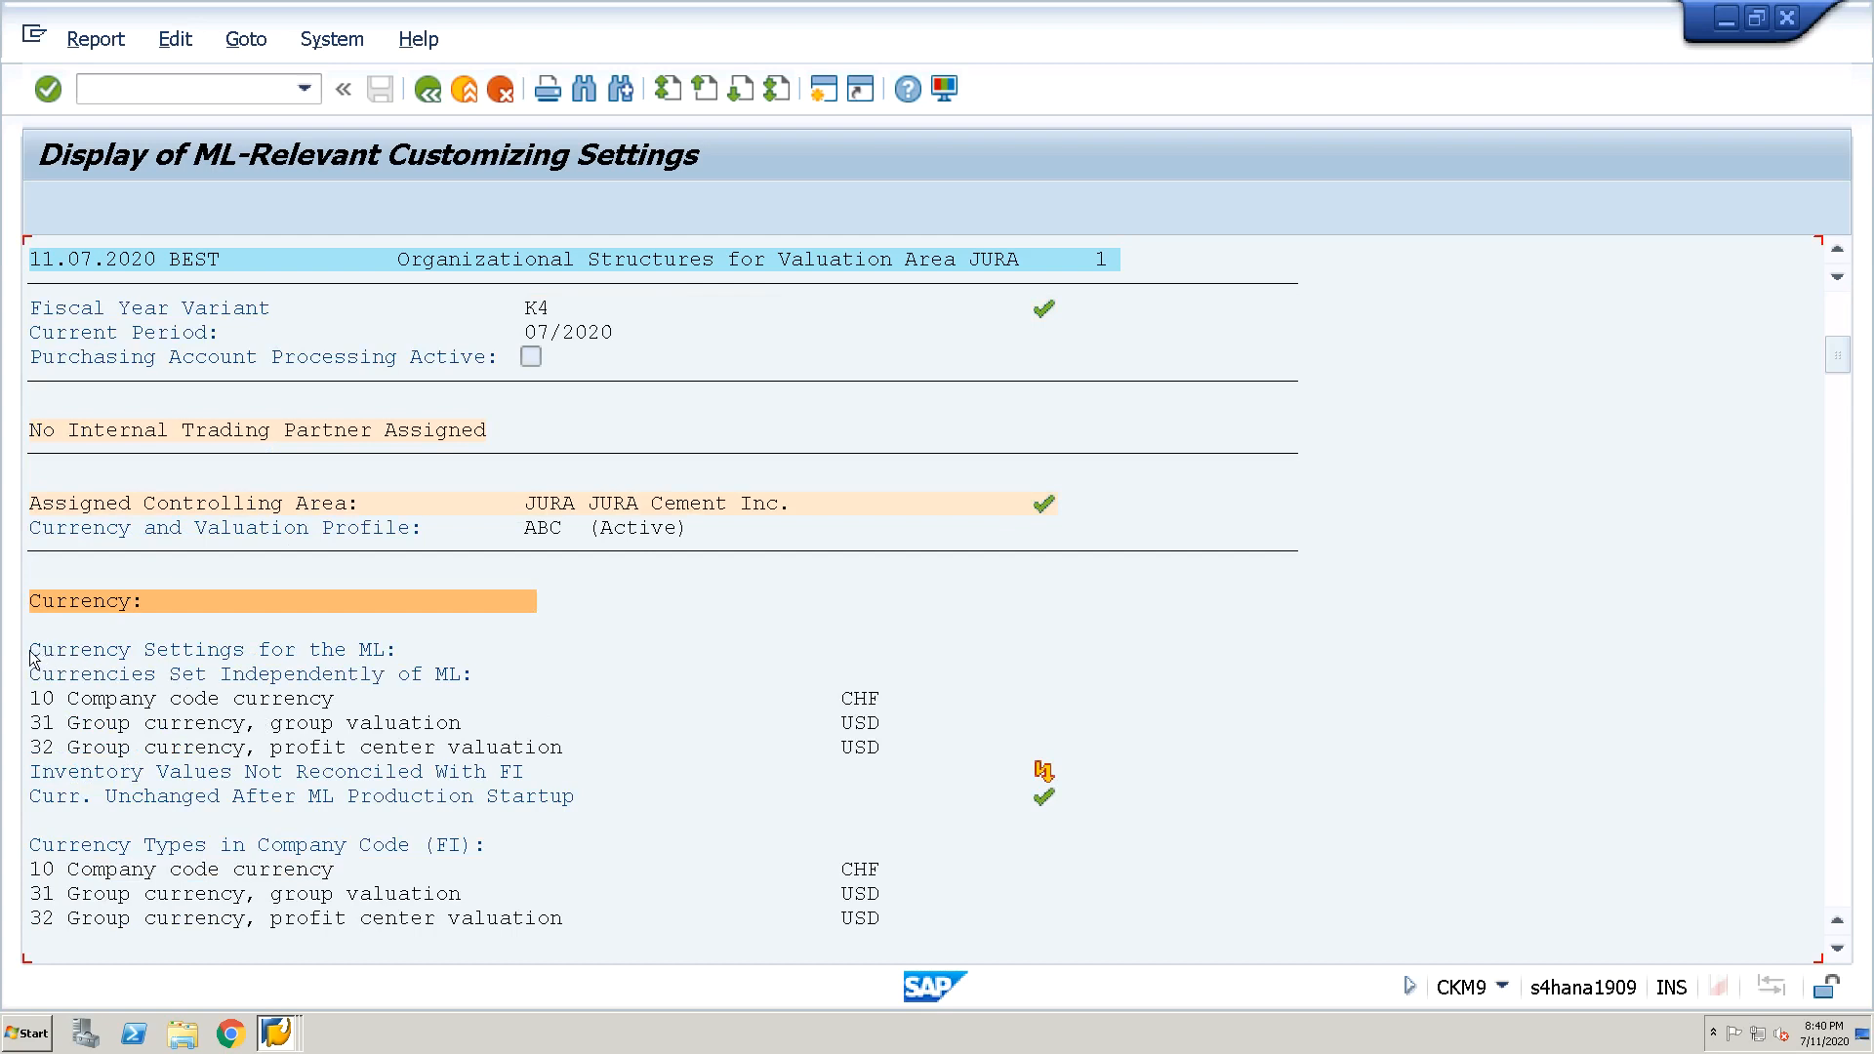
Compare the material ledger currency settings with the currency types in the company code (FI)
{"action": "left_click_drag", "start_coordinate": [246, 644], "coordinate": [449, 665]}
{"action": "left_click_drag", "start_coordinate": [32, 700], "coordinate": [408, 711]}
{"action": "left_click_drag", "start_coordinate": [36, 734], "coordinate": [493, 745]}
{"action": "left_click_drag", "start_coordinate": [39, 747], "coordinate": [675, 759]}
{"action": "left_click_drag", "start_coordinate": [32, 846], "coordinate": [512, 849]}
{"action": "left_click", "coordinate": [337, 896]}
{"action": "left_click", "coordinate": [339, 918]}
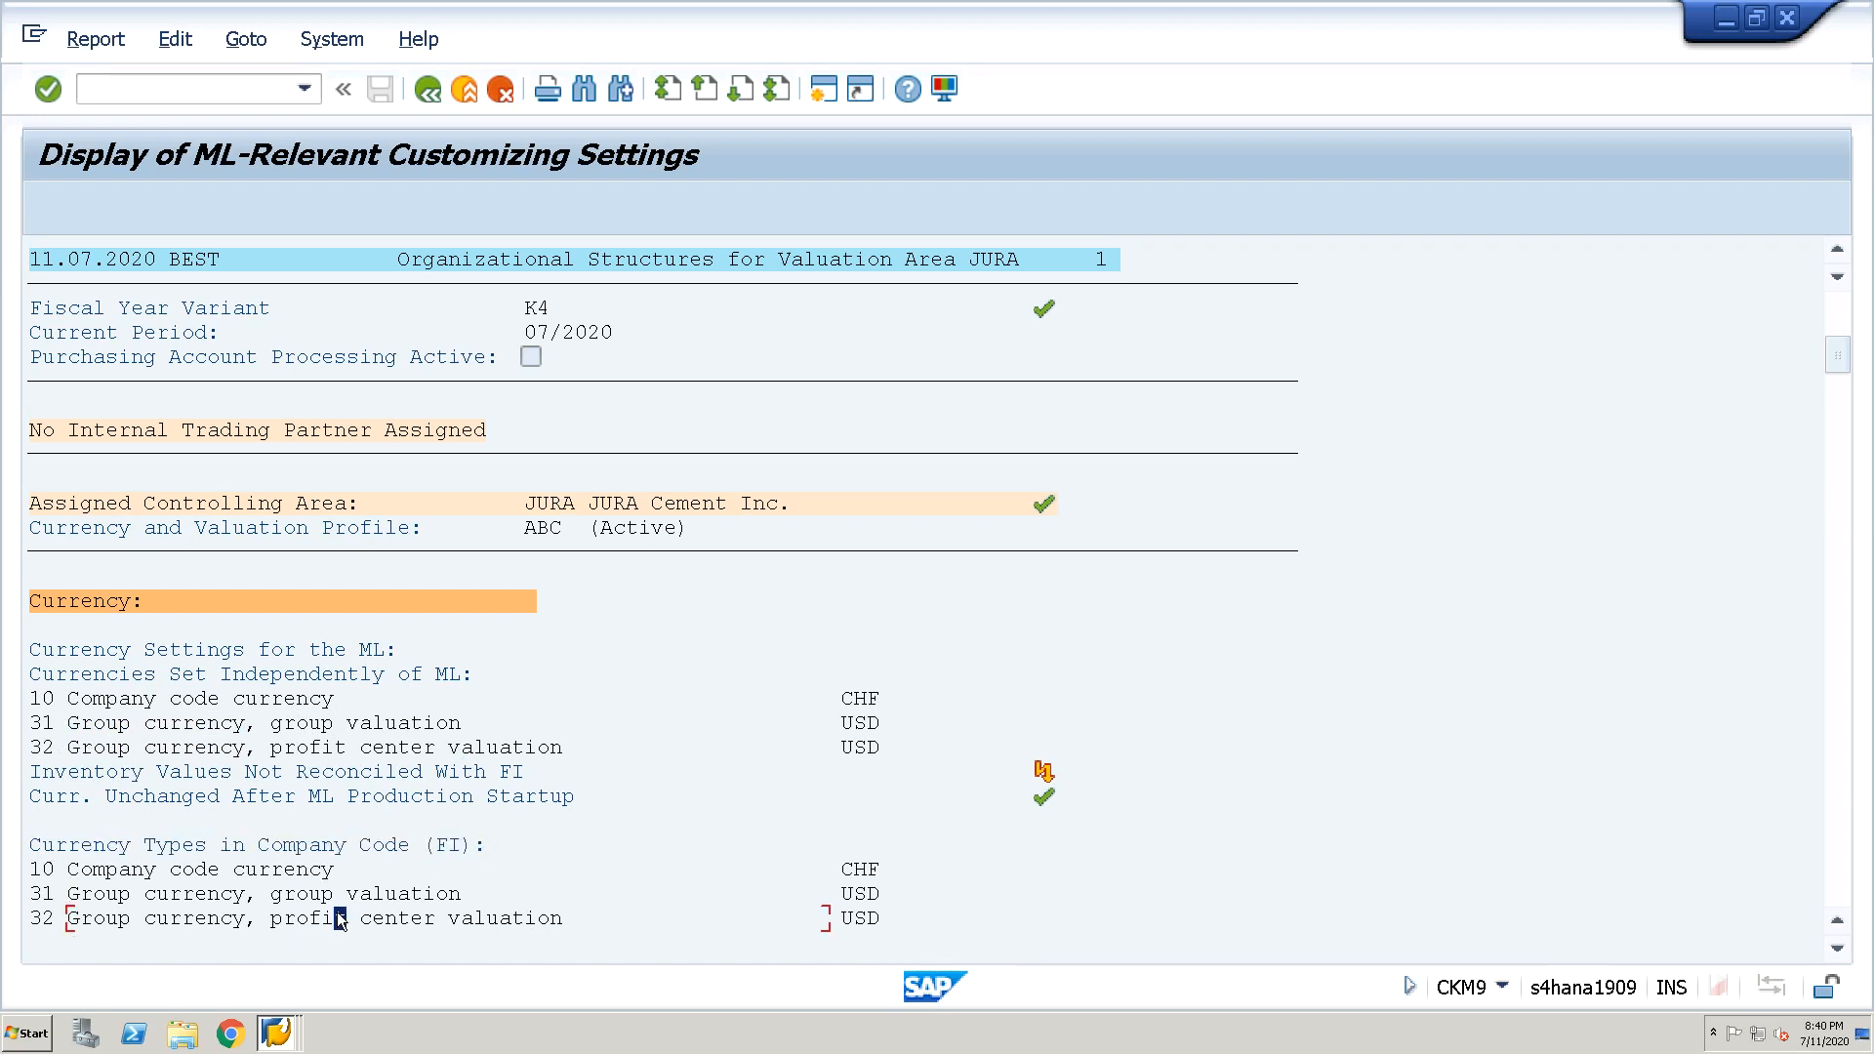
Leave the customizing settings report and start transaction MM01 to create a material
{"action": "left_click", "coordinate": [428, 89]}
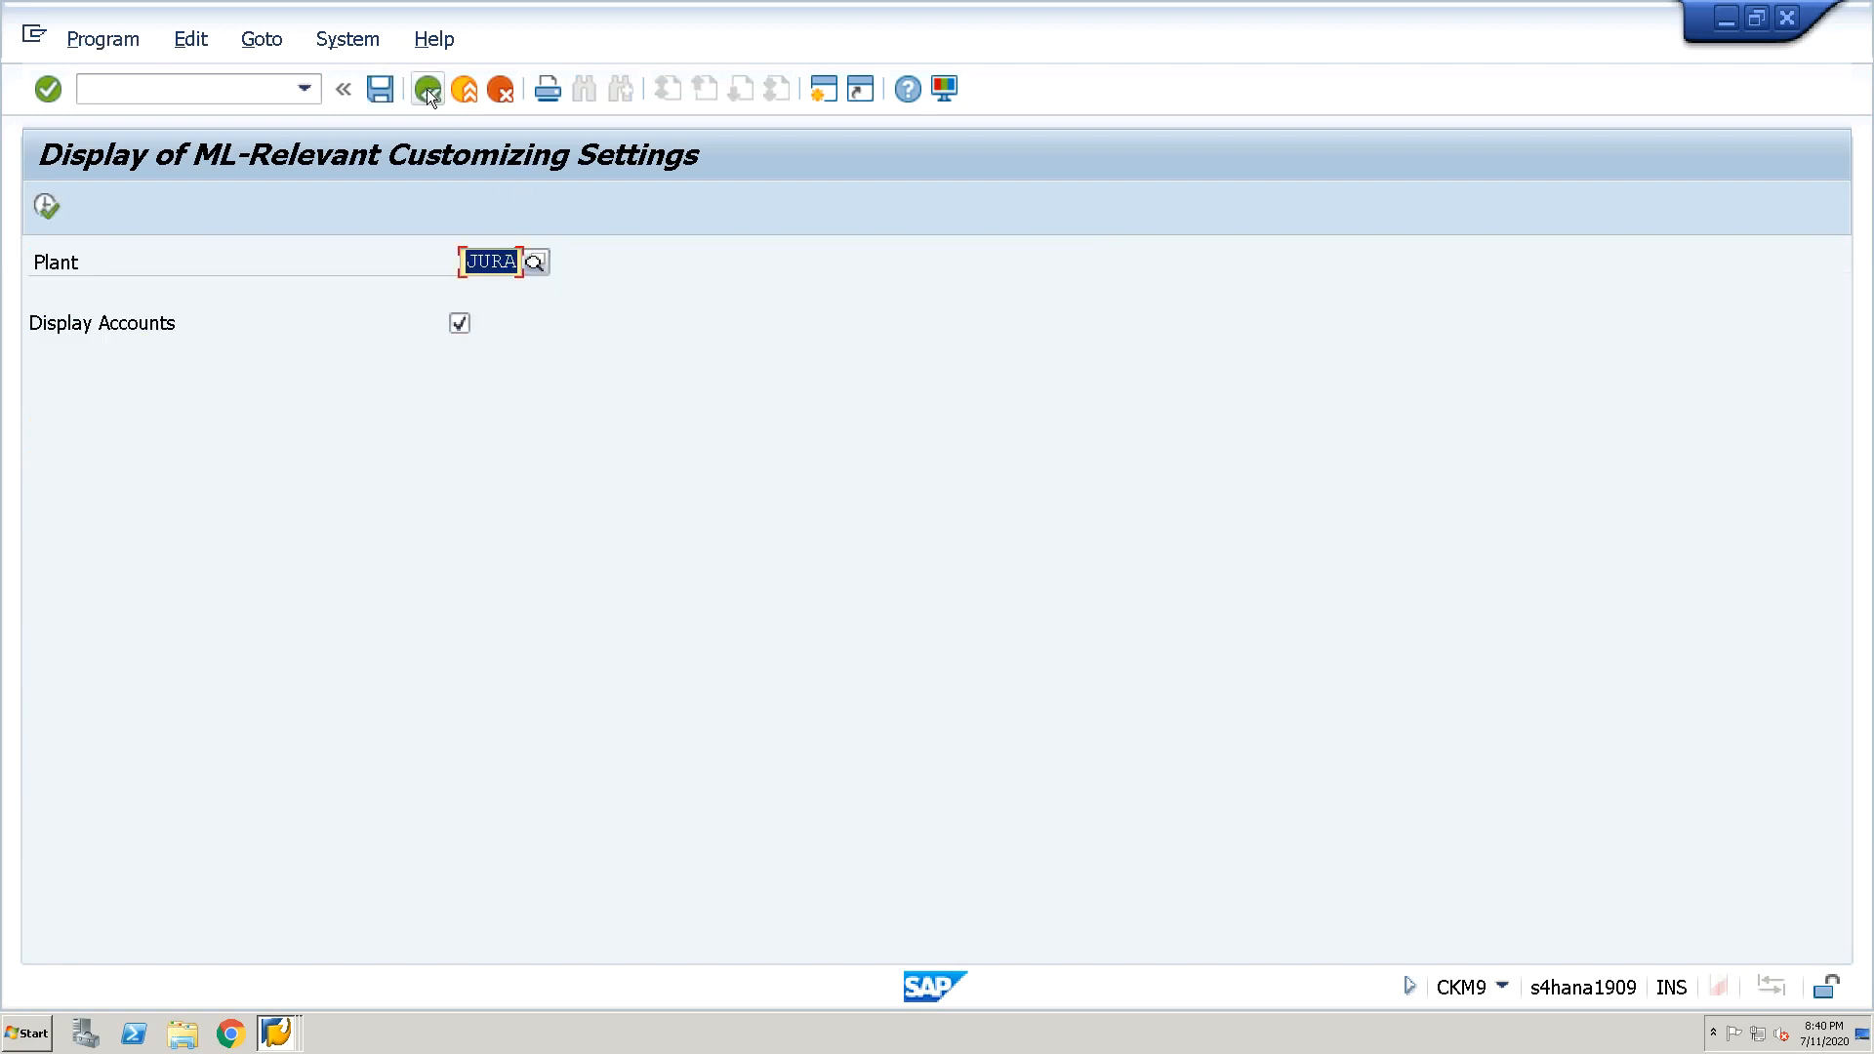
{"action": "left_click", "coordinate": [425, 90]}
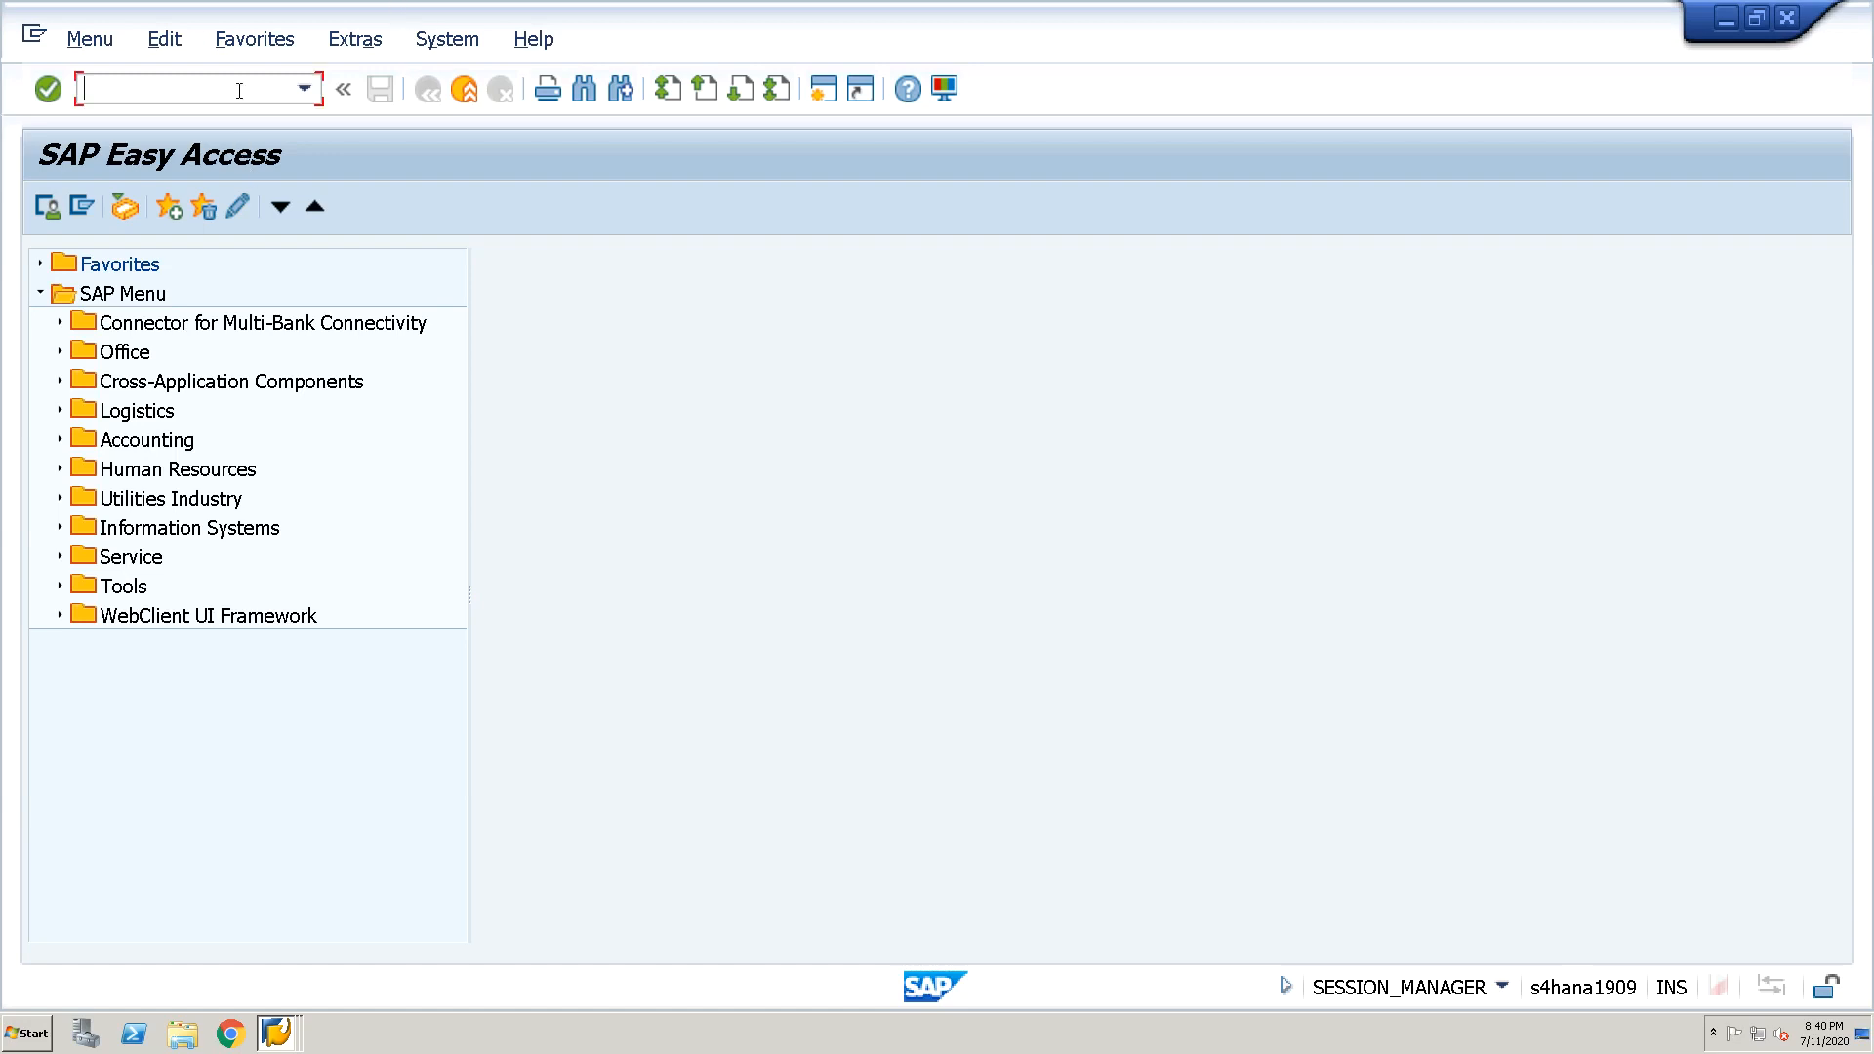
{"action": "type", "text": "MM01"}
{"action": "key", "text": "Return"}
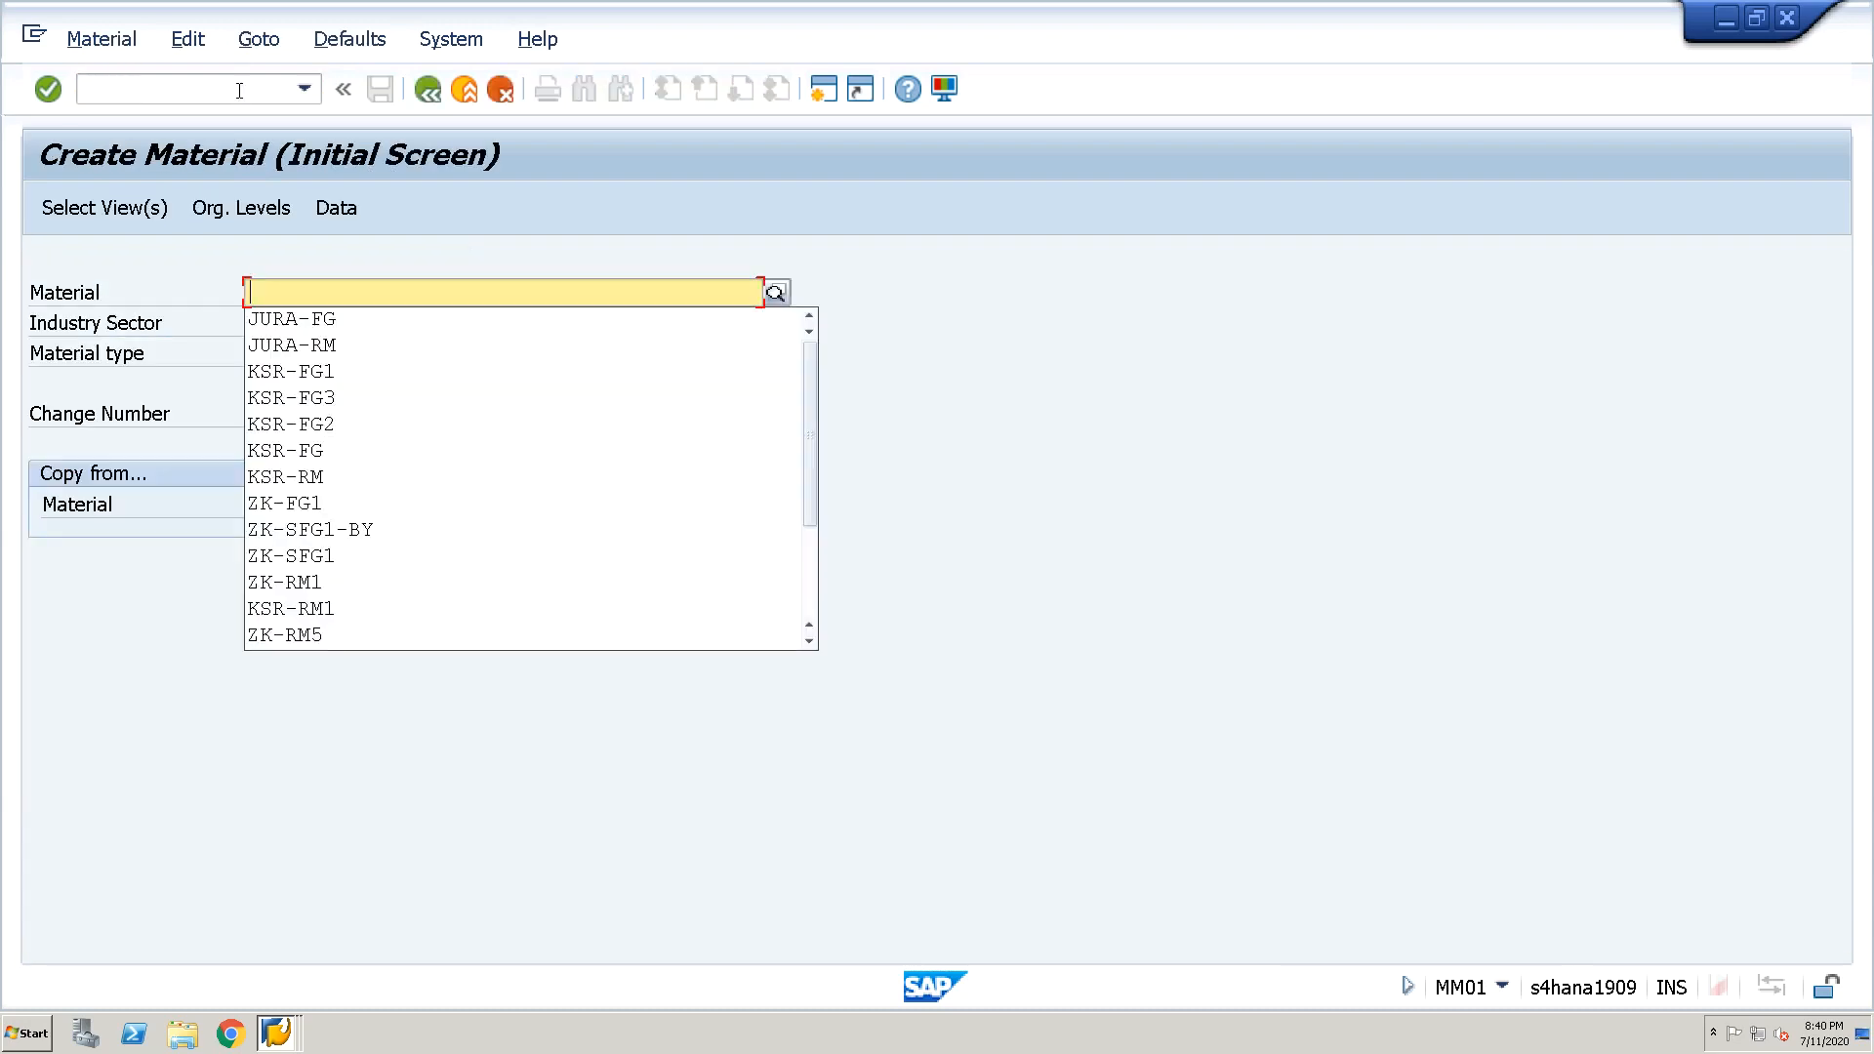
Enter RAW-1 as the name of the new material
{"action": "key", "text": "Down"}
{"action": "key", "text": "Down"}
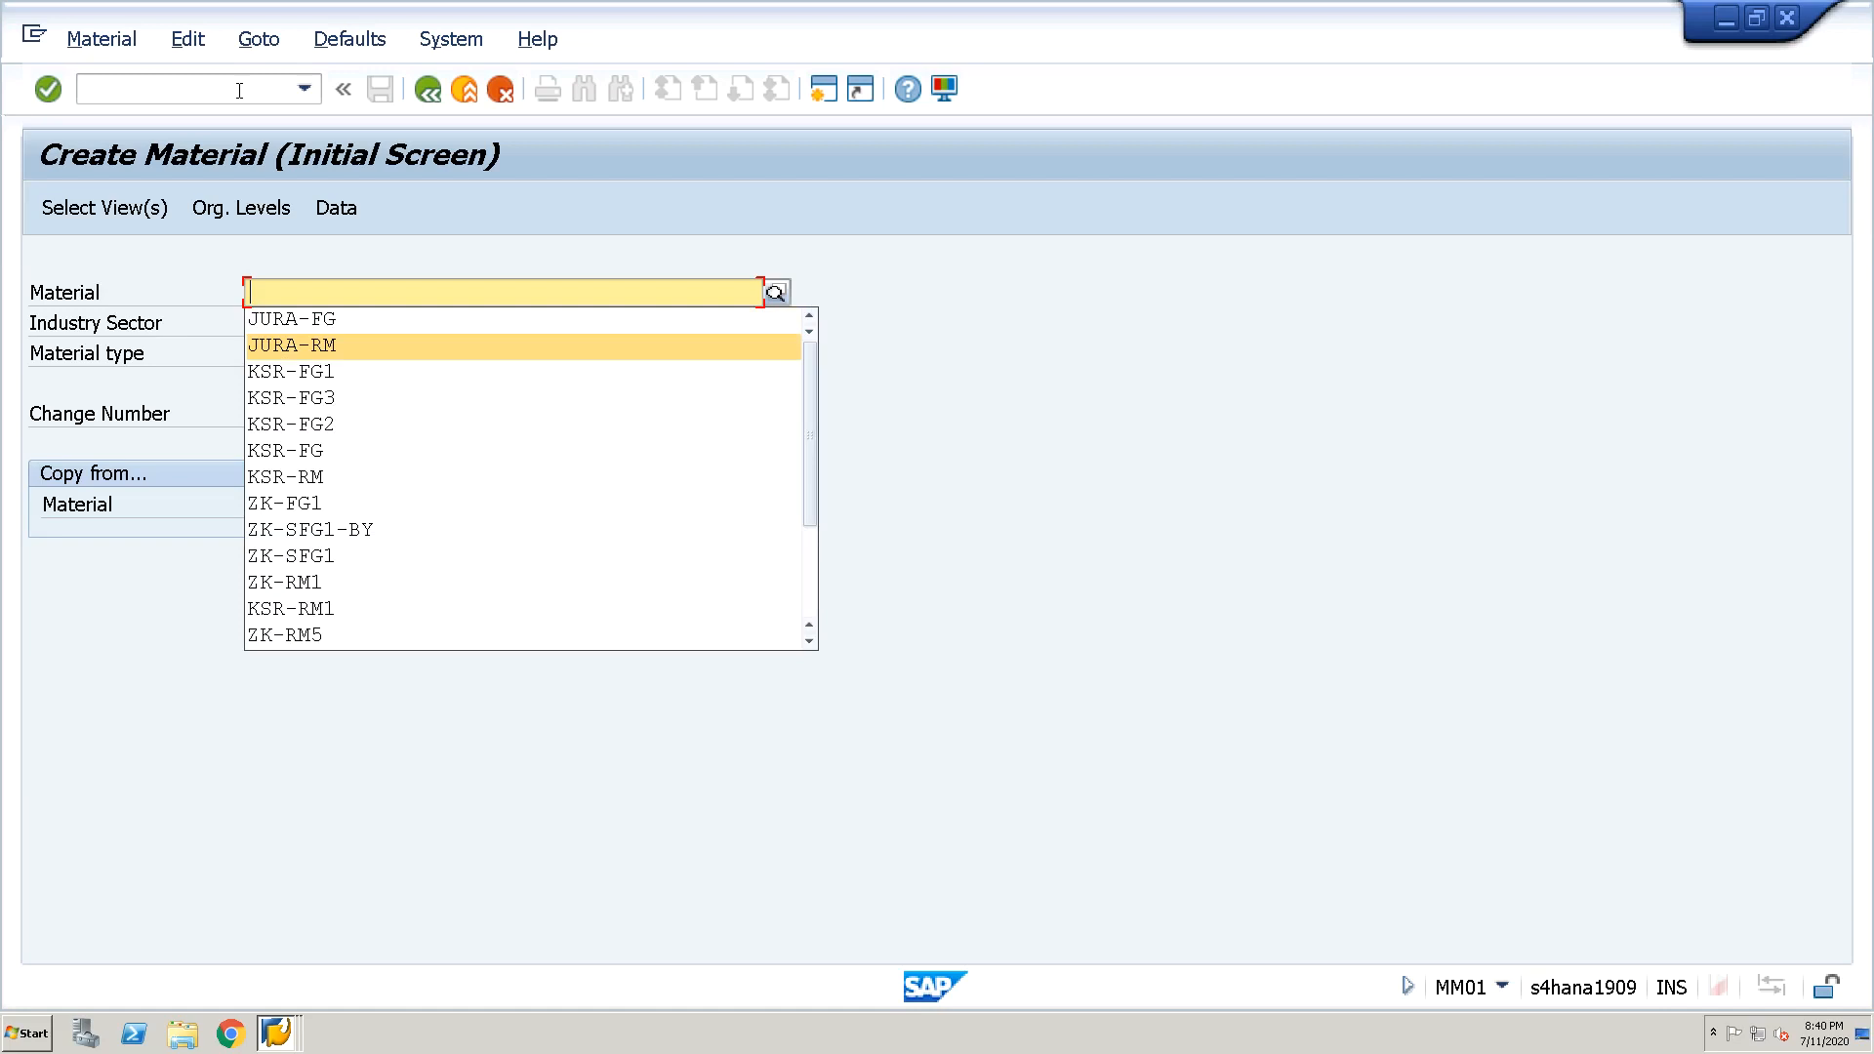
{"action": "type", "text": "R"}
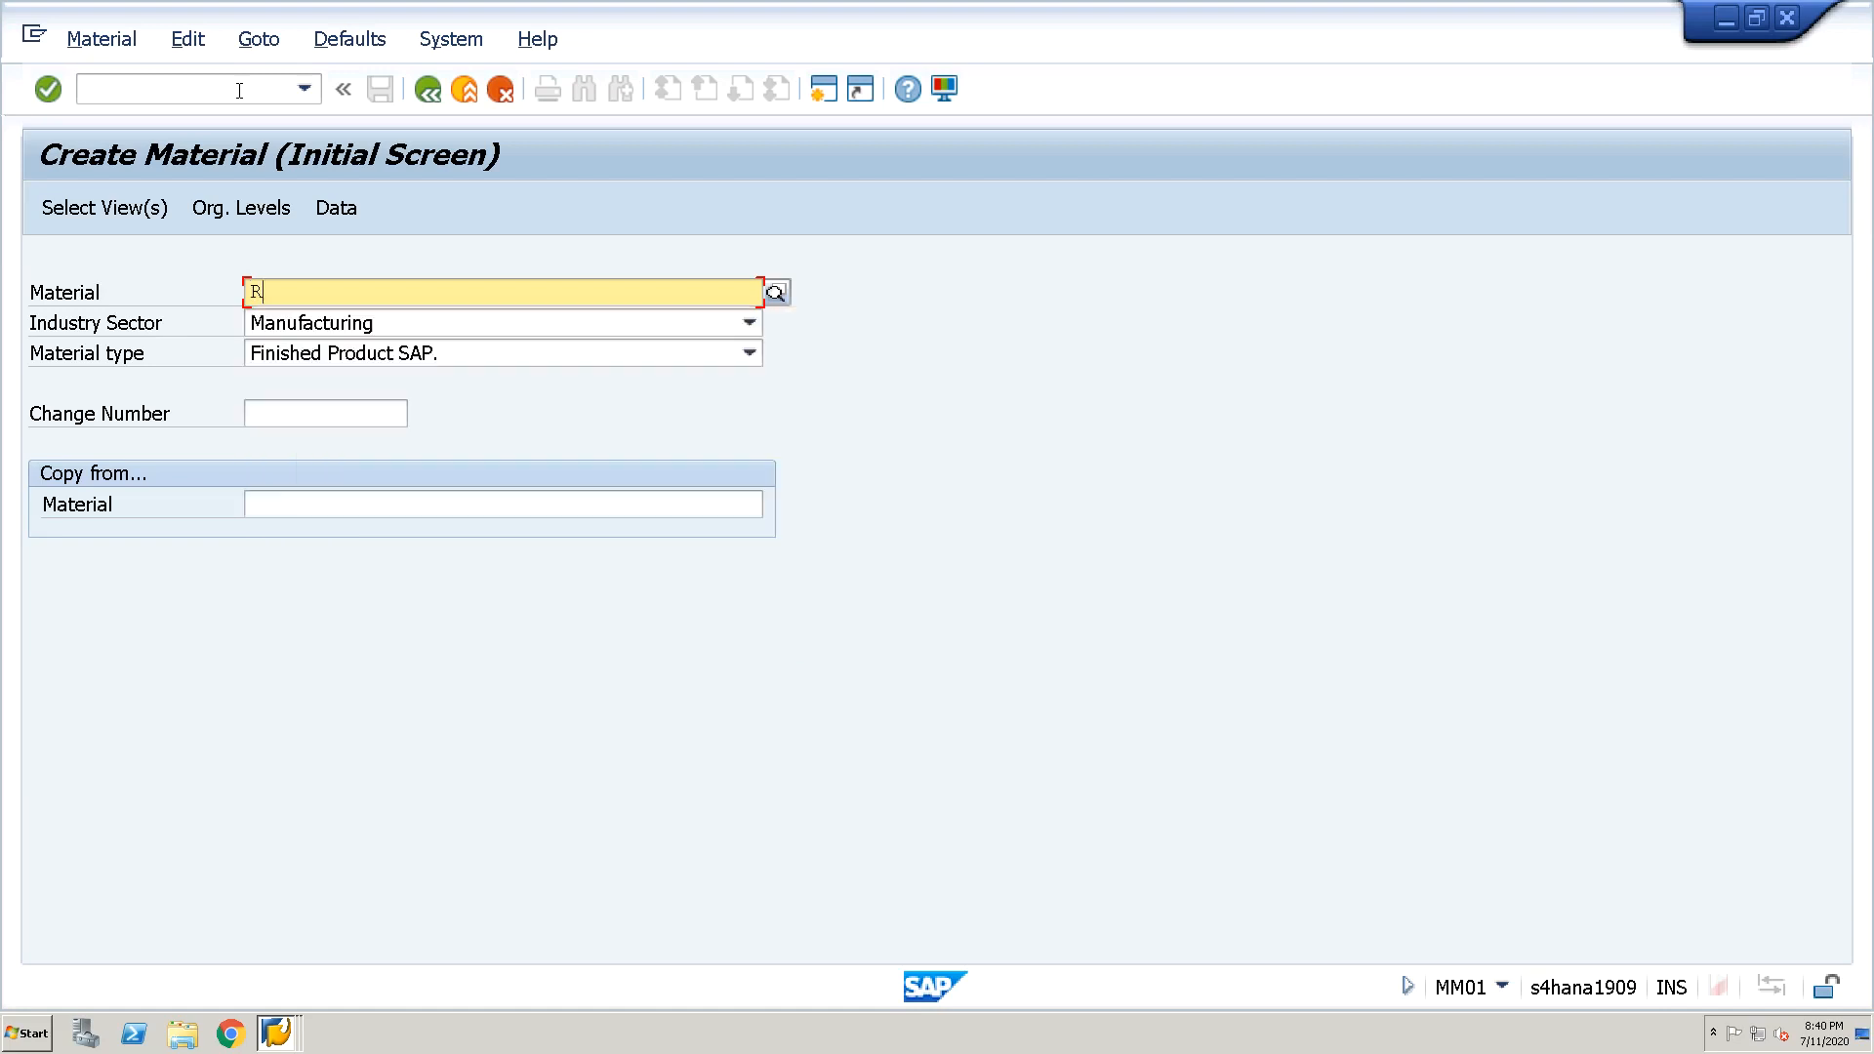
{"action": "type", "text": "AW AMT"}
{"action": "key", "text": "BackSpace"}
{"action": "key", "text": "BackSpace"}
{"action": "key", "text": "BackSpace"}
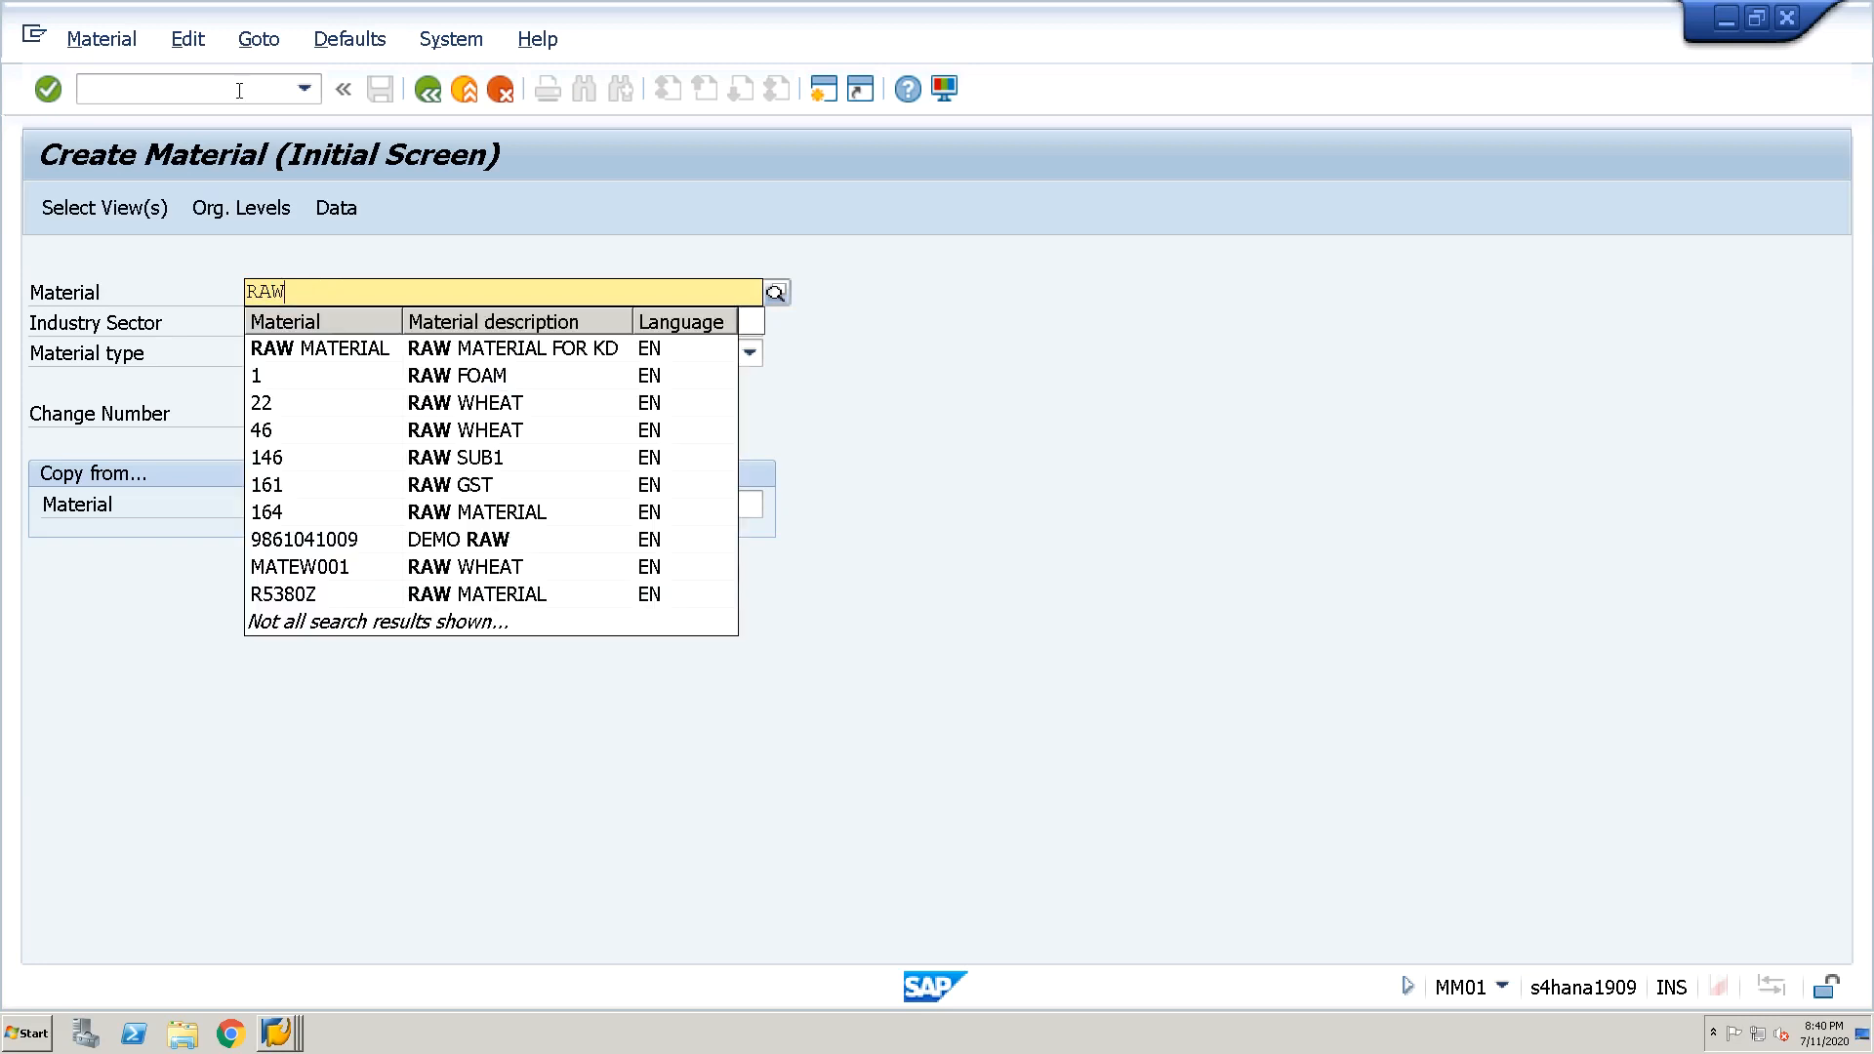
{"action": "type", "text": "-1"}
{"action": "key", "text": "Tab"}
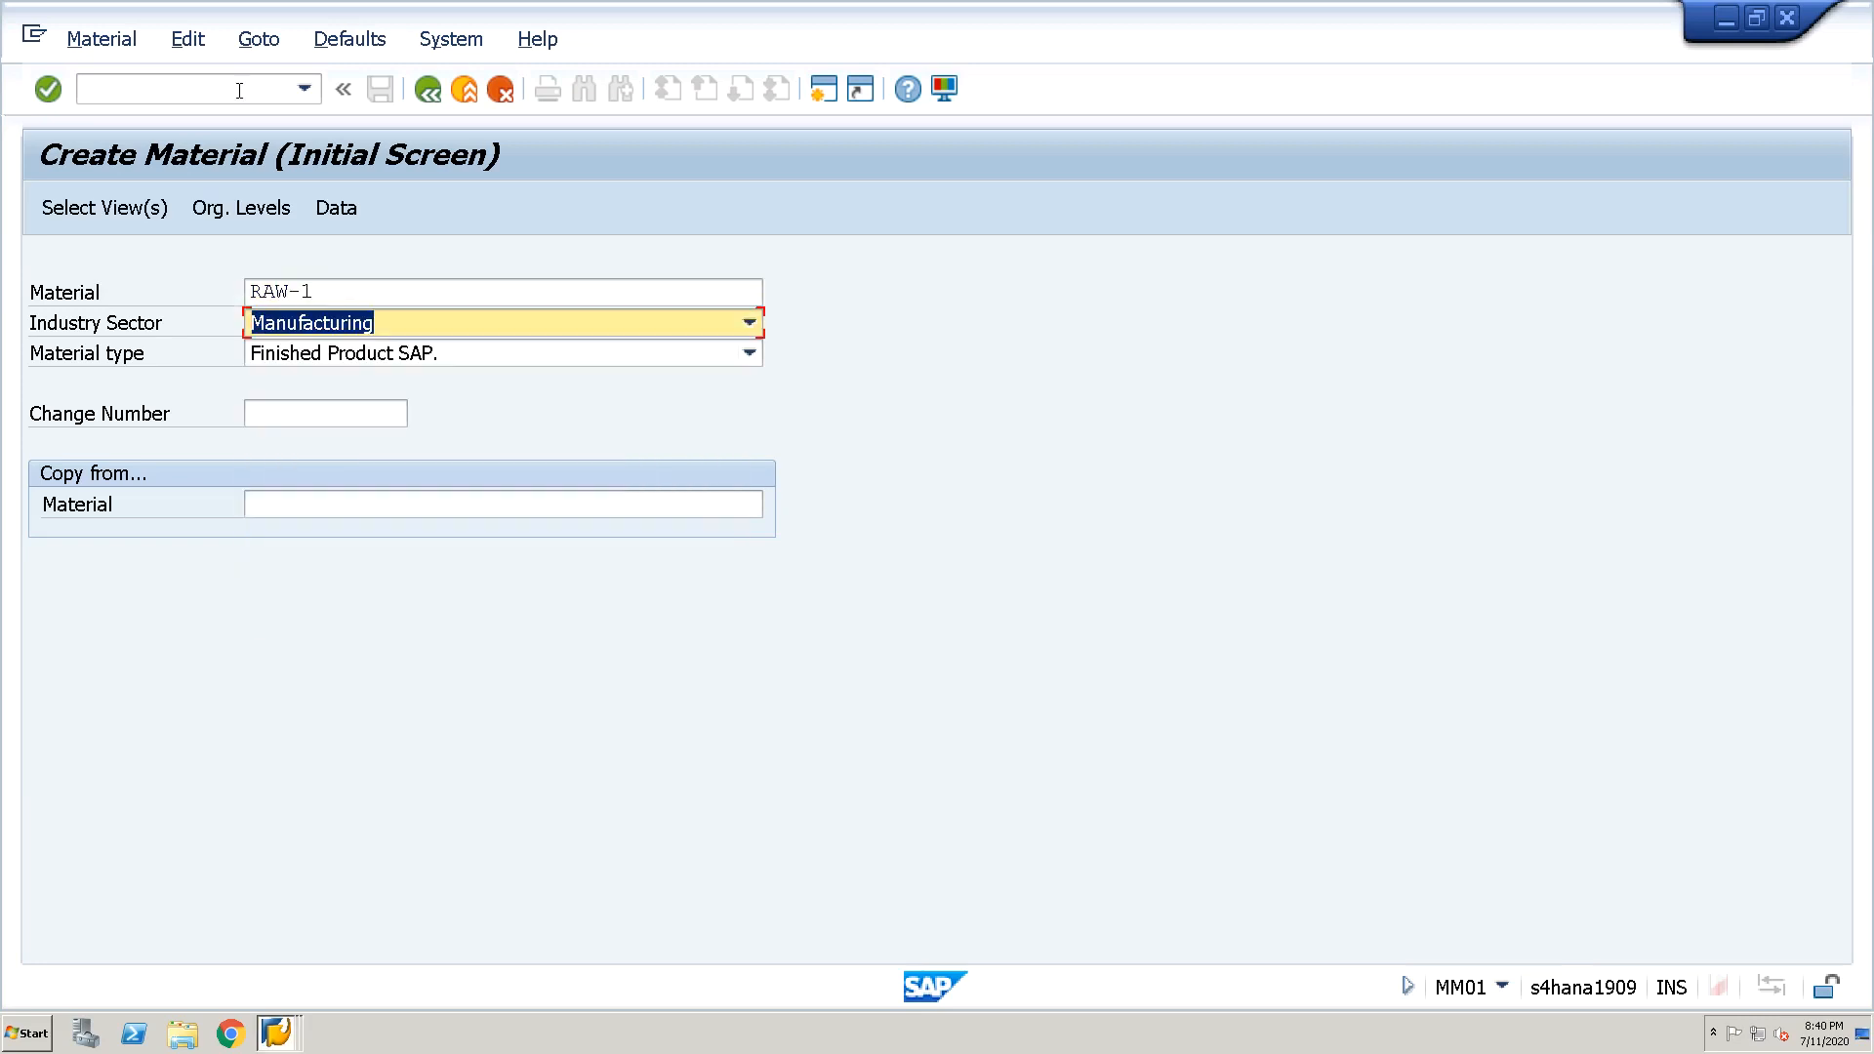
Set the material type to Raw materials SAP, keeping the Manufacturing sector, and continue to the view selection
{"action": "key", "text": "Tab"}
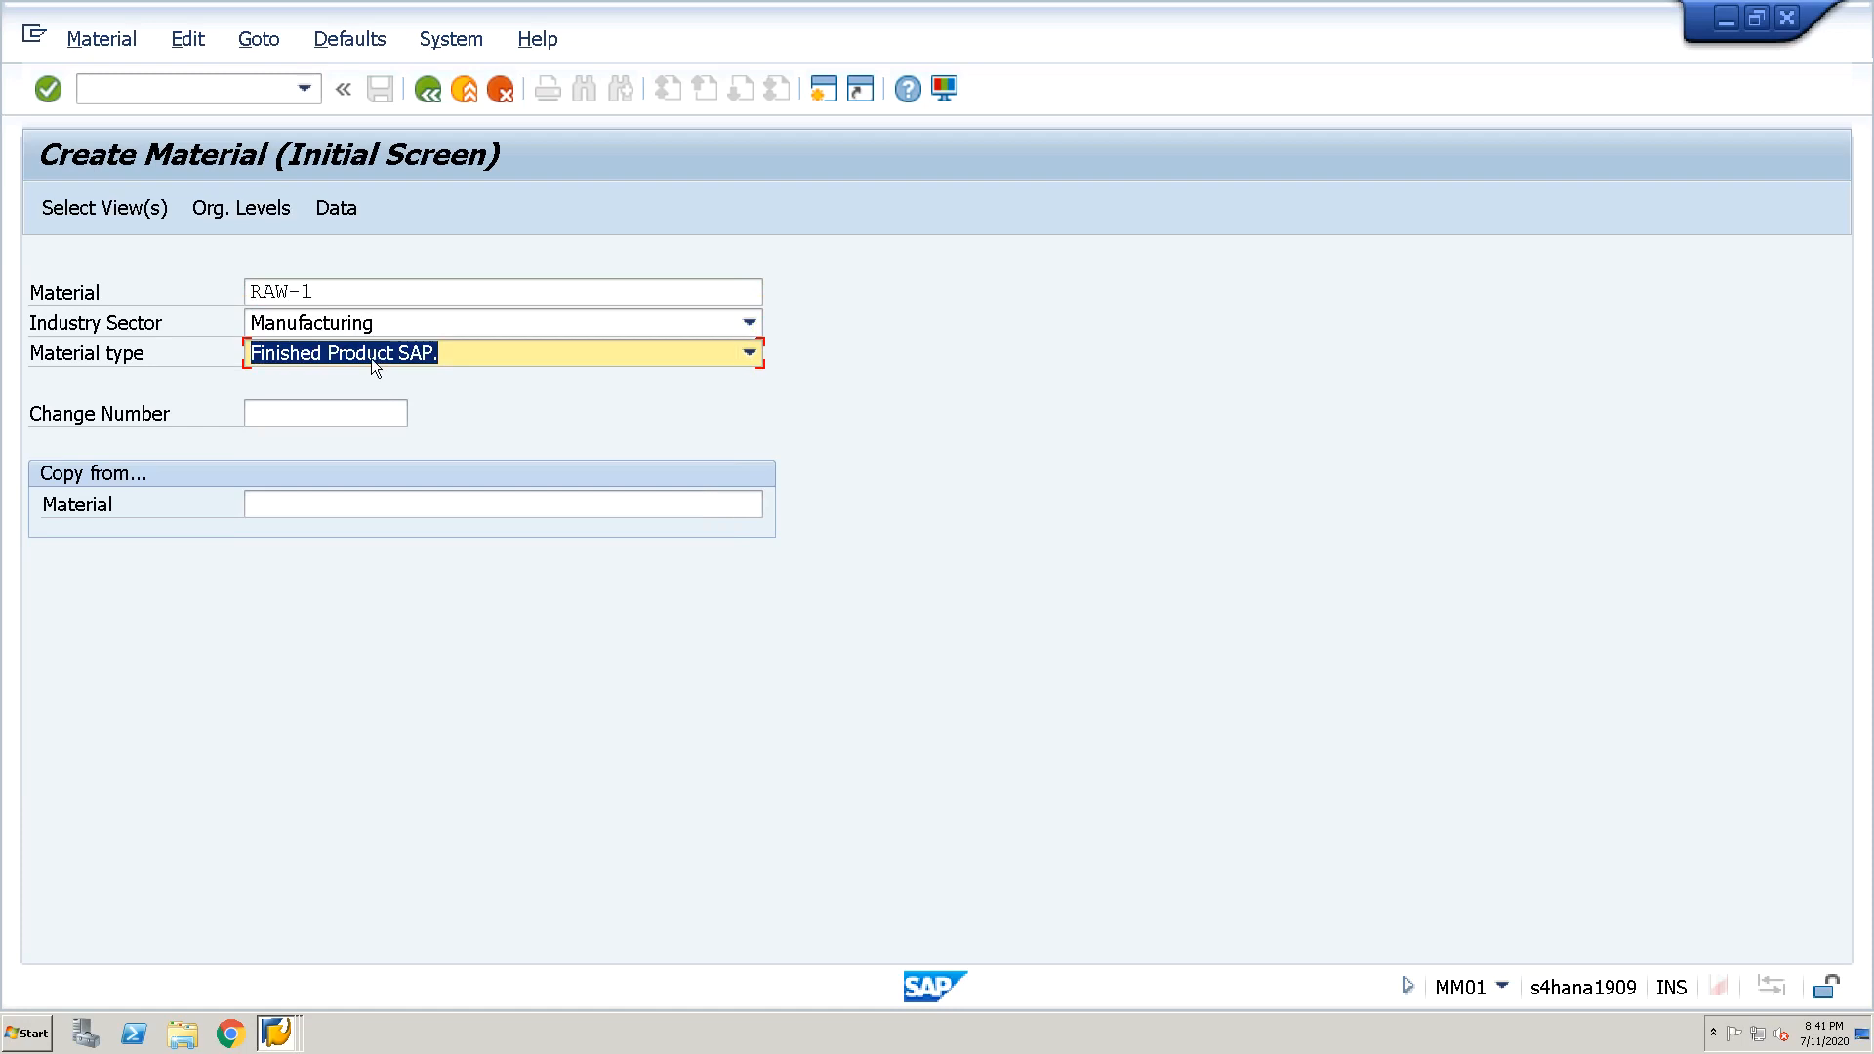
{"action": "left_click", "coordinate": [463, 356]}
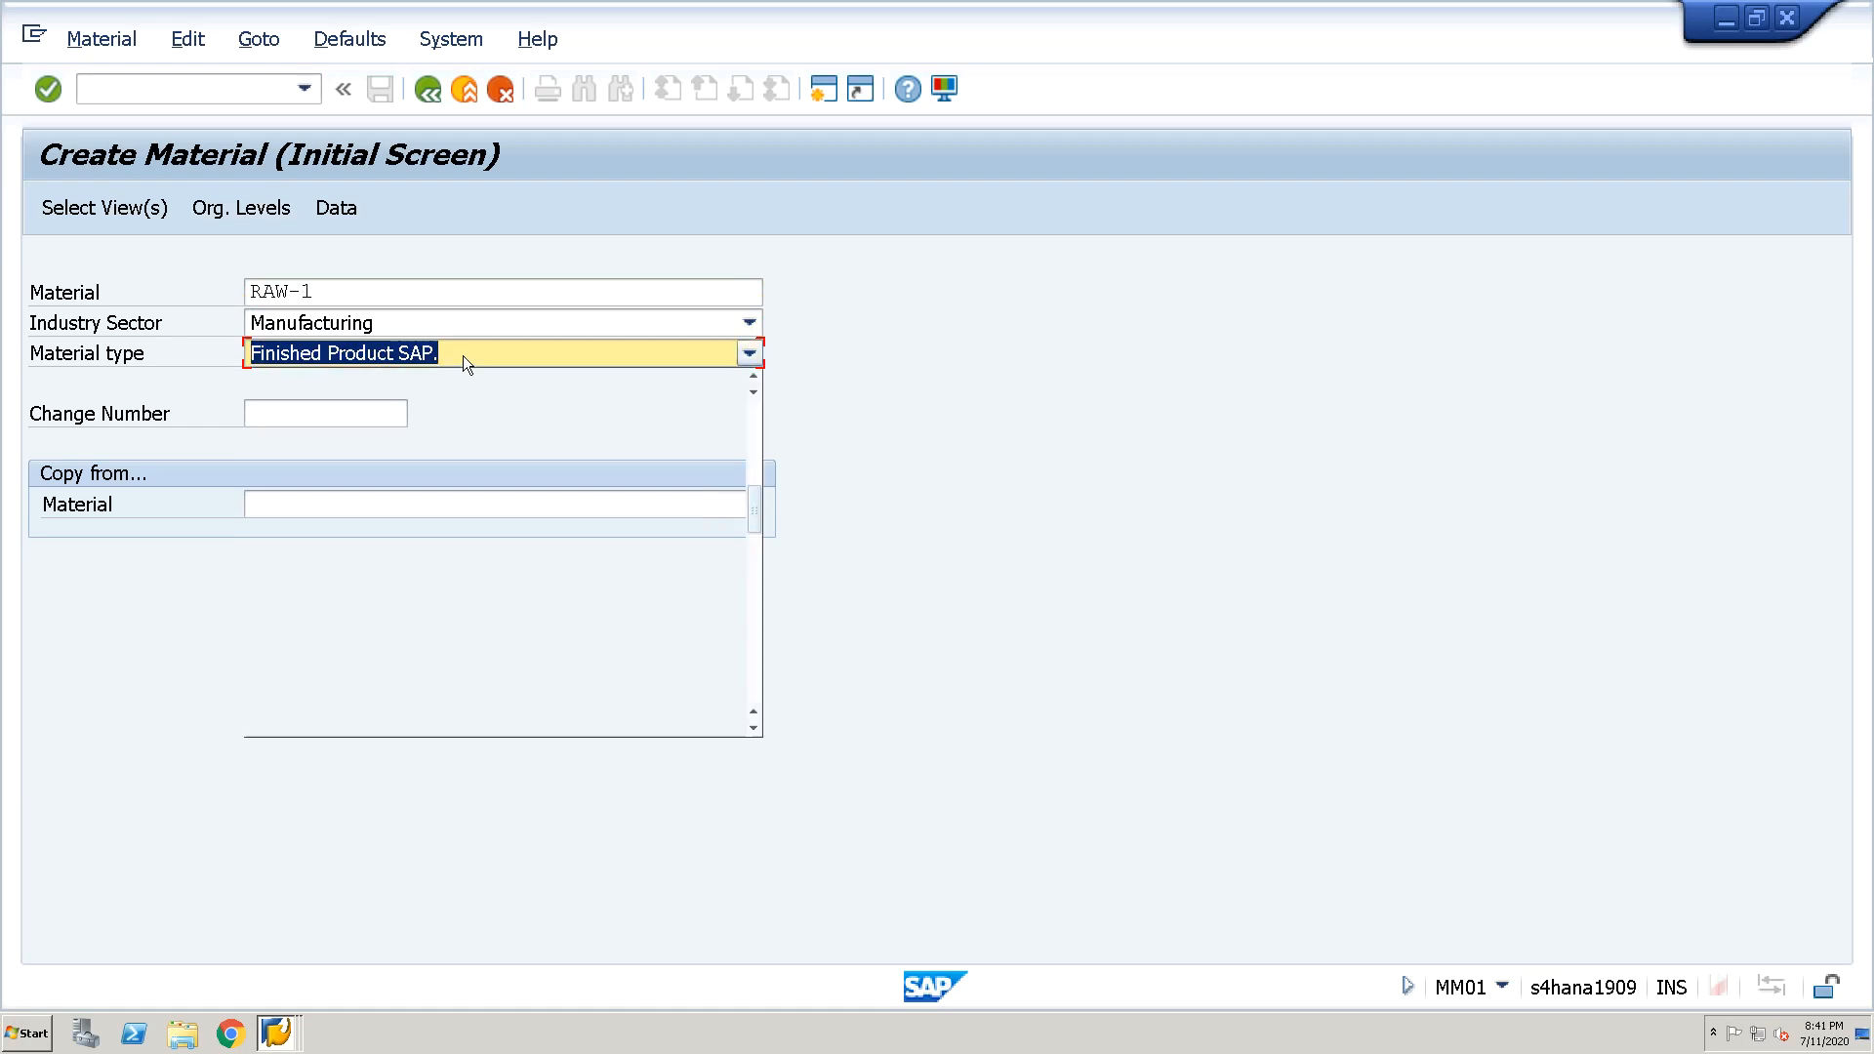
{"action": "key", "text": "r"}
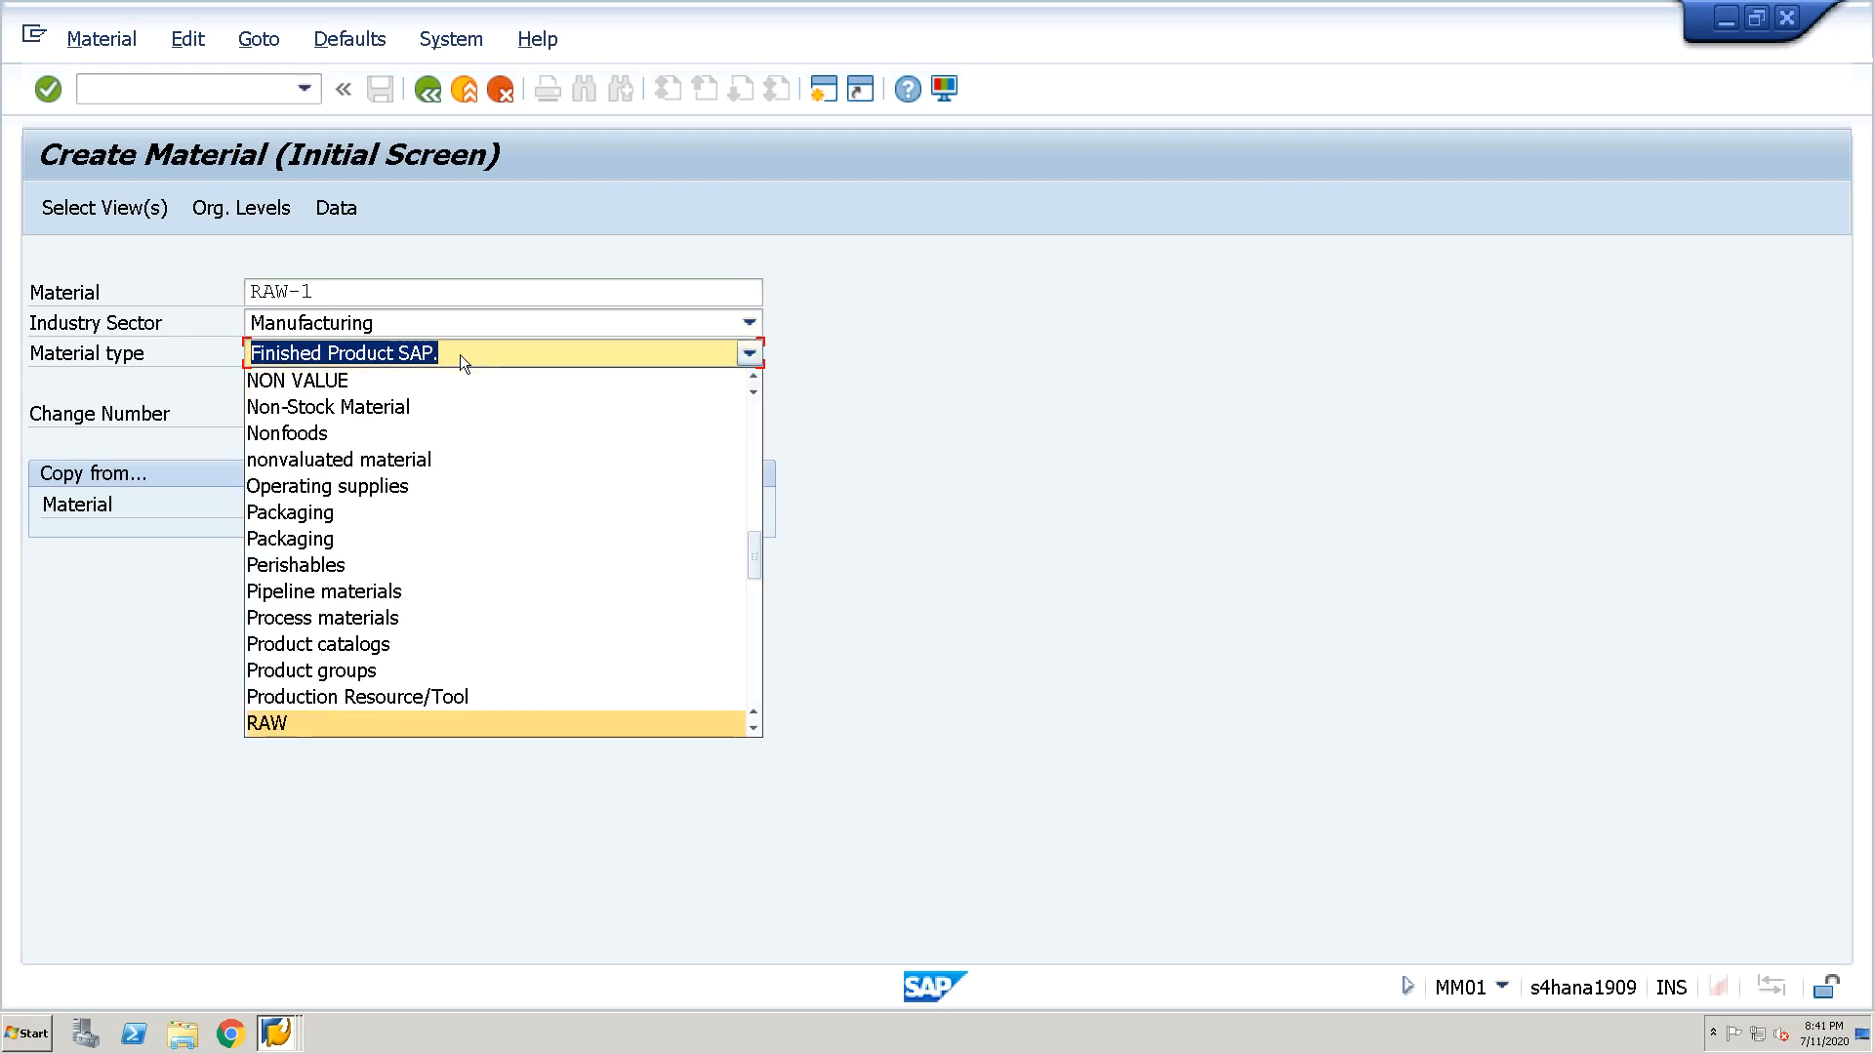
{"action": "left_click", "coordinate": [754, 729]}
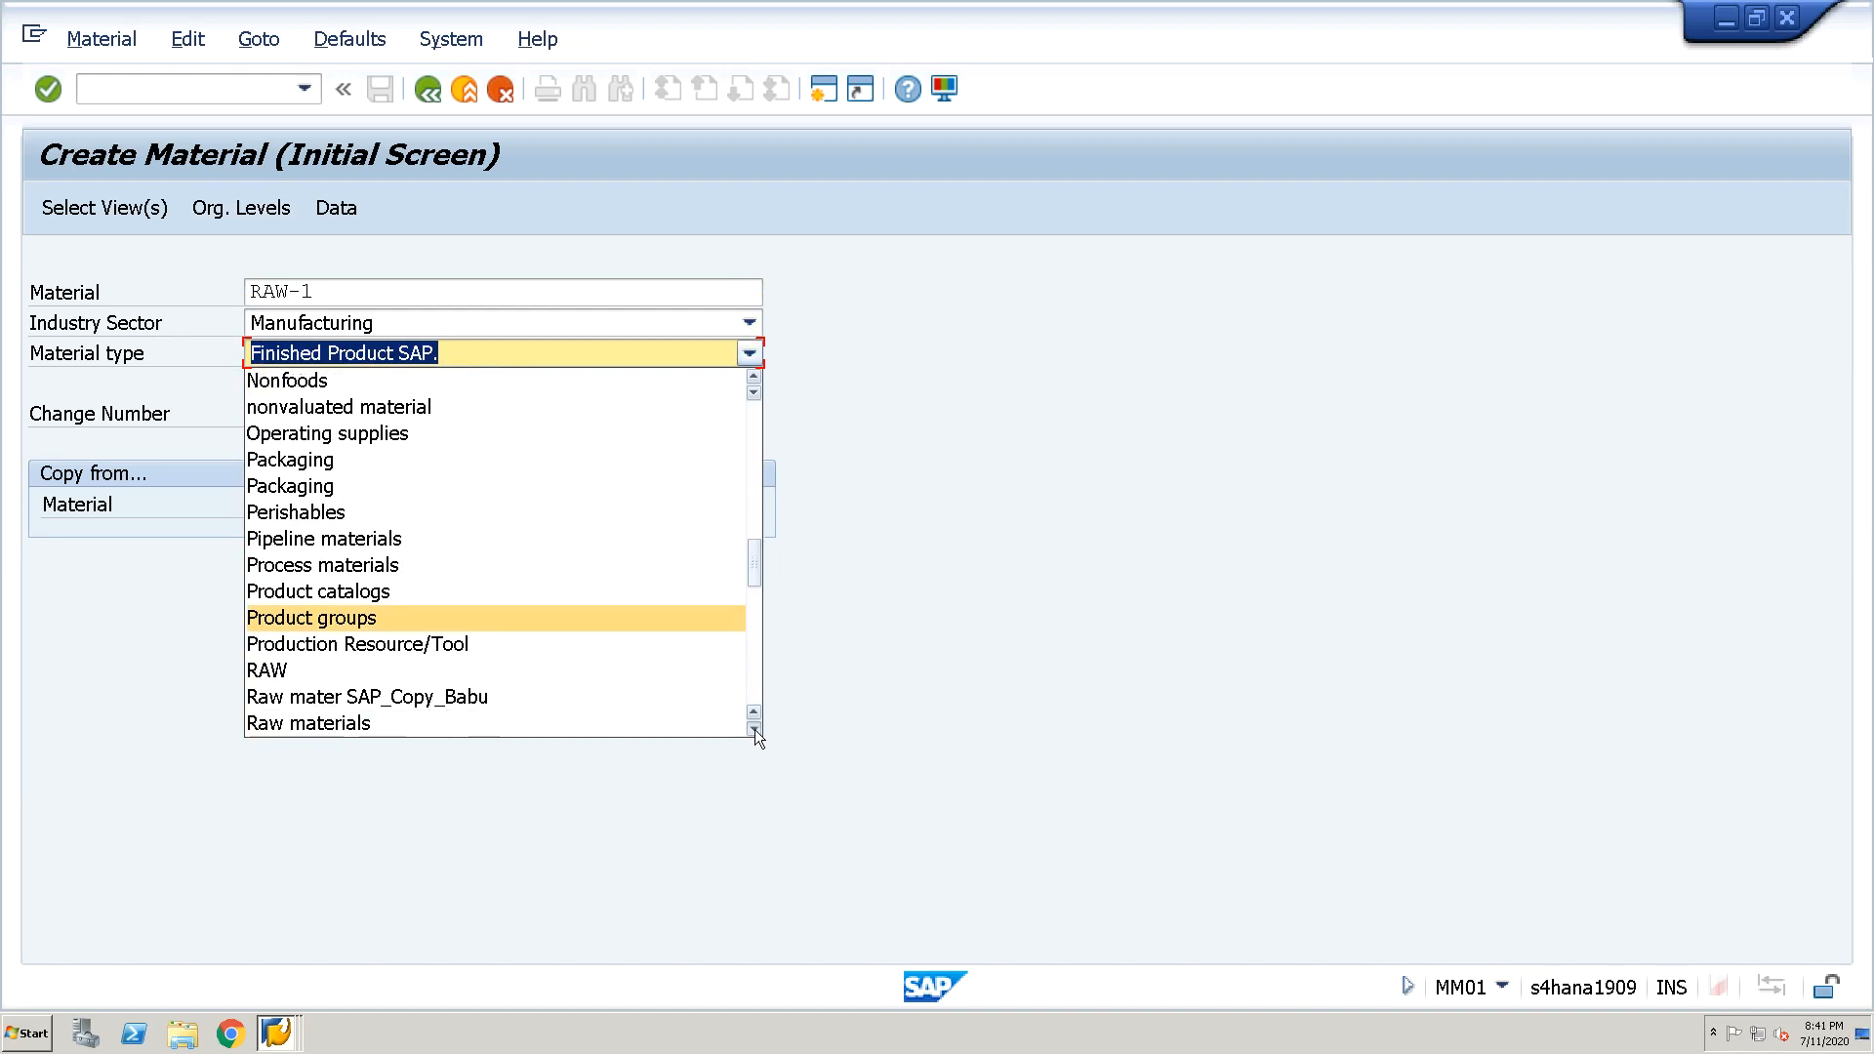
{"action": "left_click", "coordinate": [753, 728]}
{"action": "left_click", "coordinate": [753, 728]}
{"action": "left_click", "coordinate": [753, 728]}
{"action": "left_click", "coordinate": [754, 729]}
{"action": "left_click", "coordinate": [754, 729]}
{"action": "left_click", "coordinate": [754, 728]}
{"action": "left_click", "coordinate": [754, 729]}
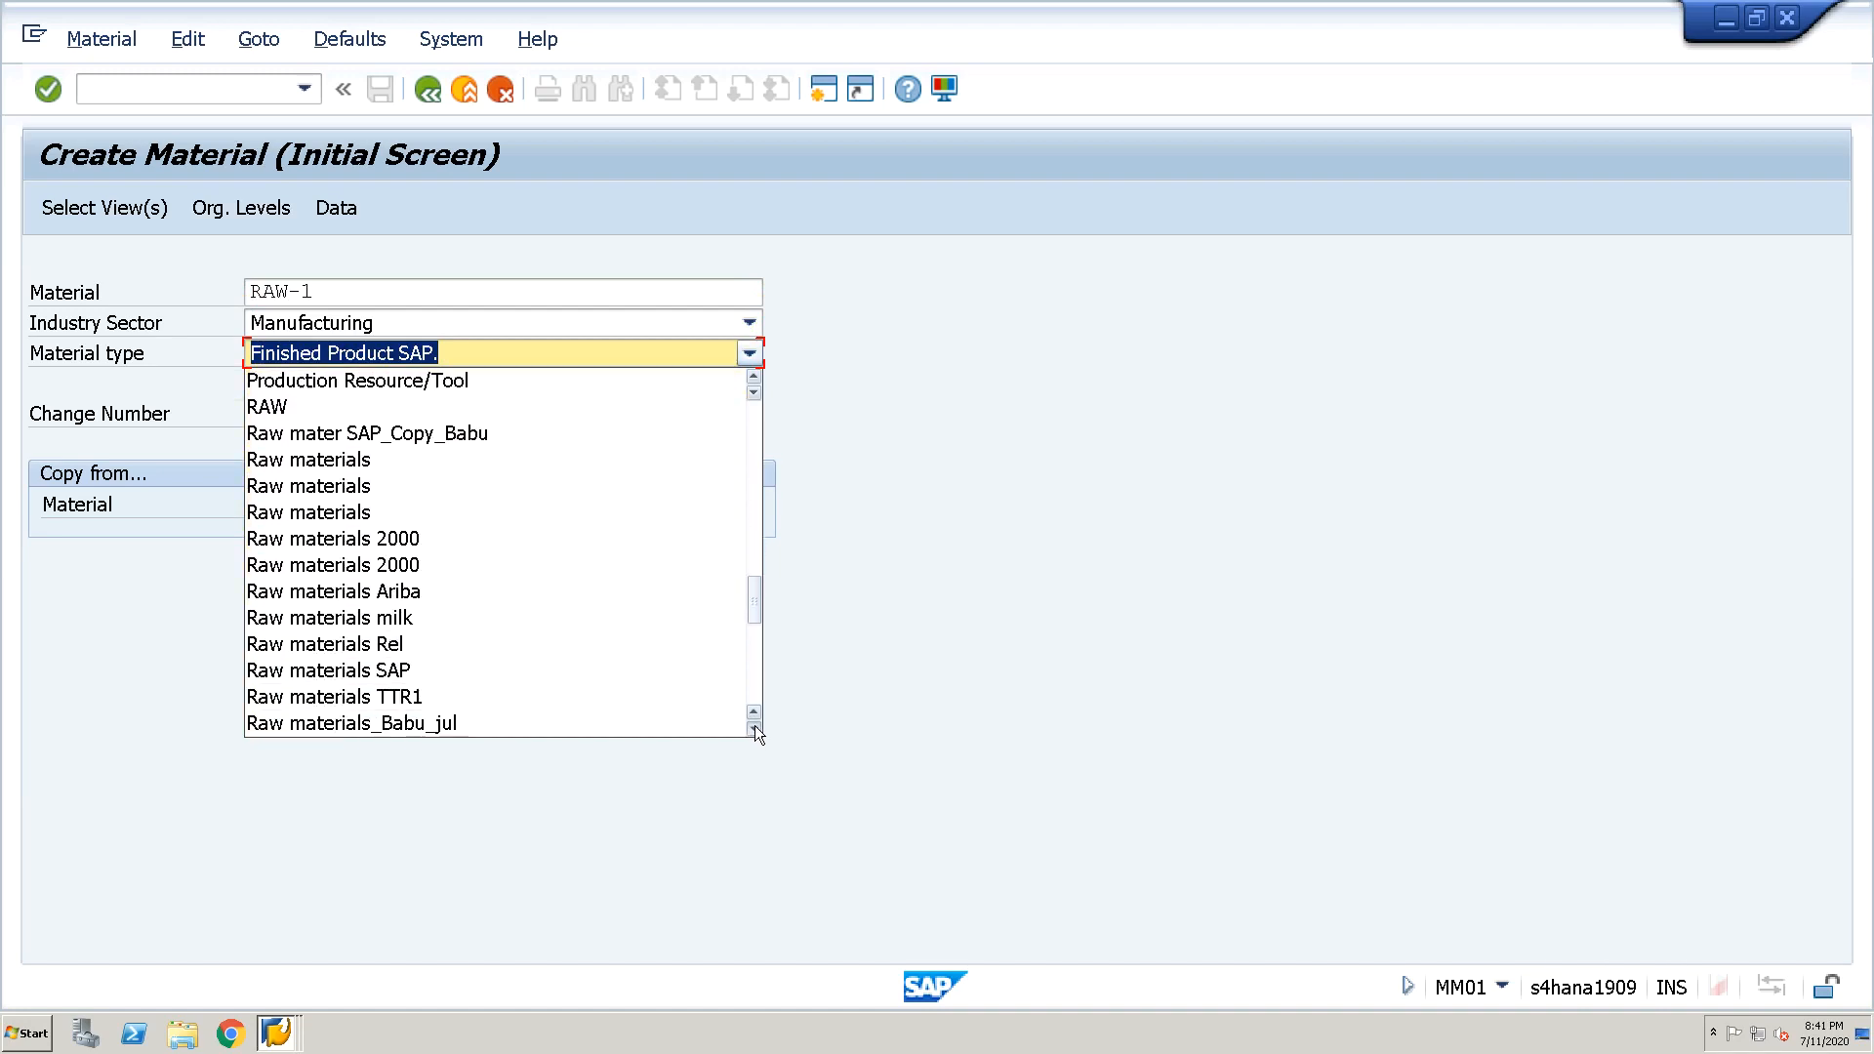
{"action": "left_click", "coordinate": [753, 729]}
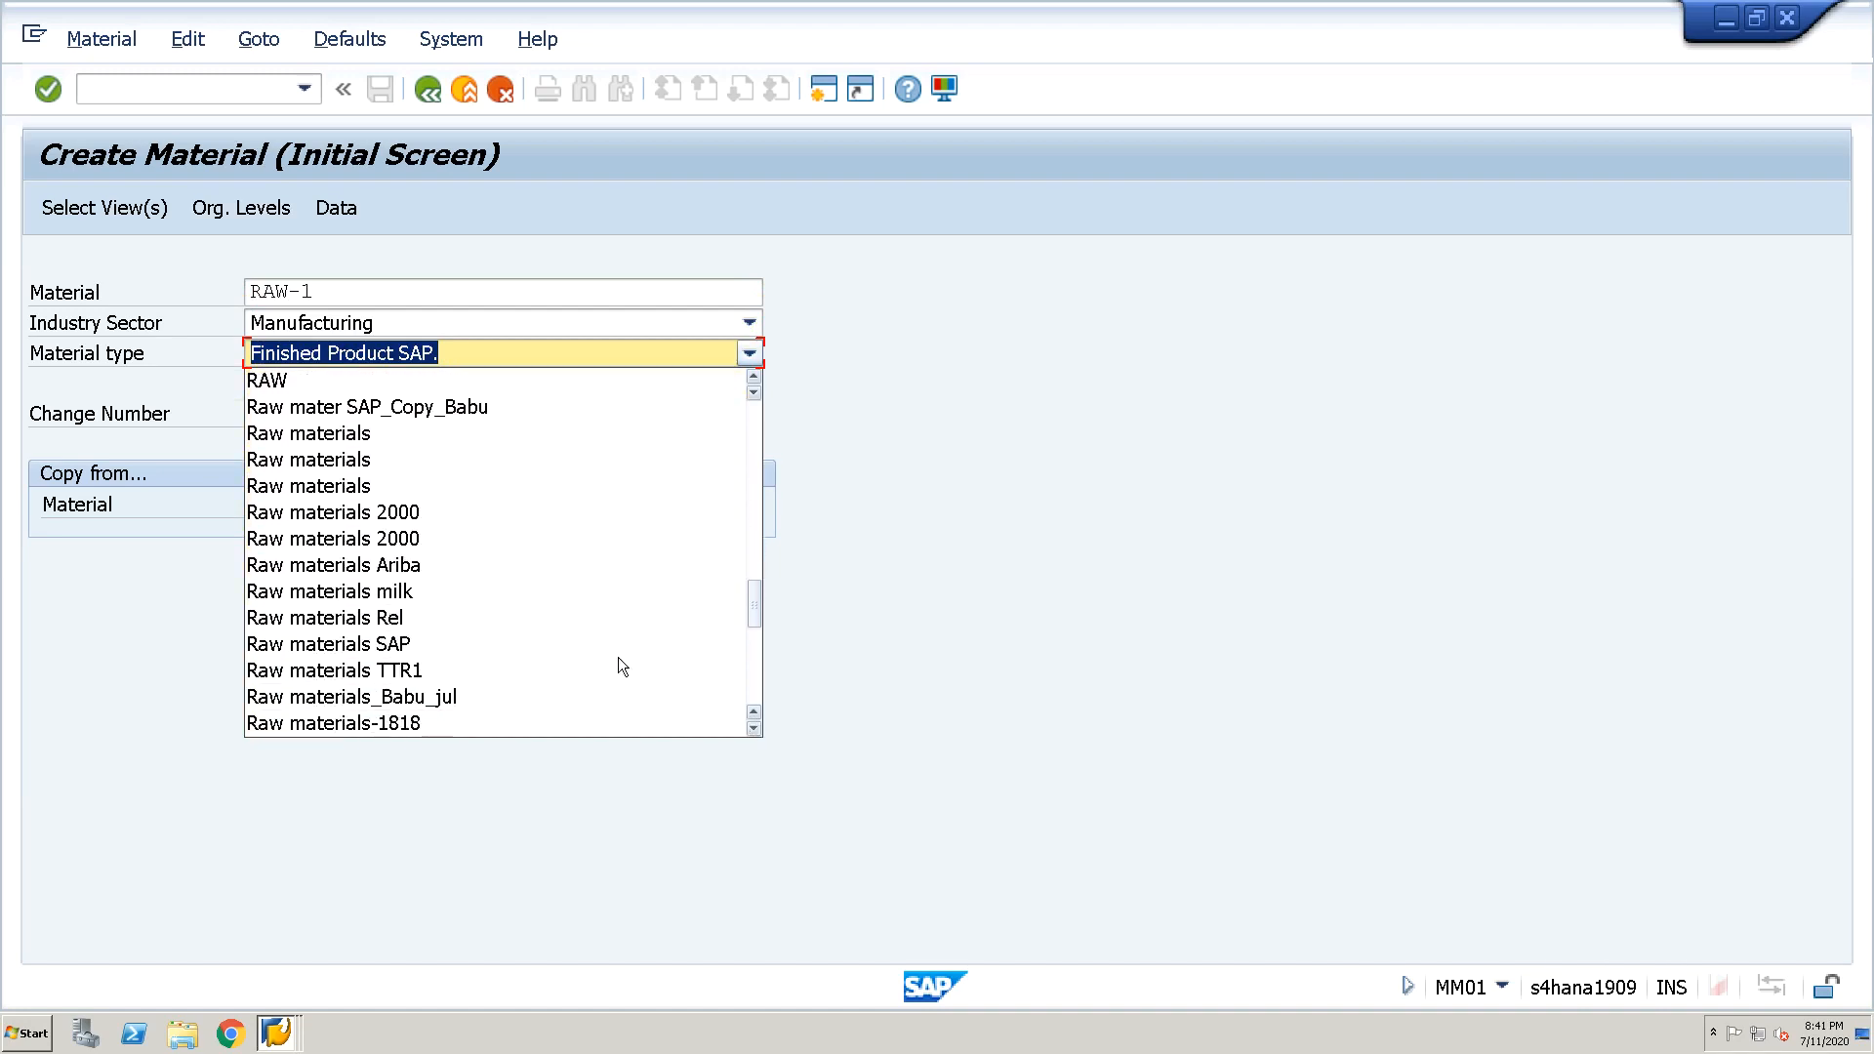
{"action": "left_click", "coordinate": [519, 646]}
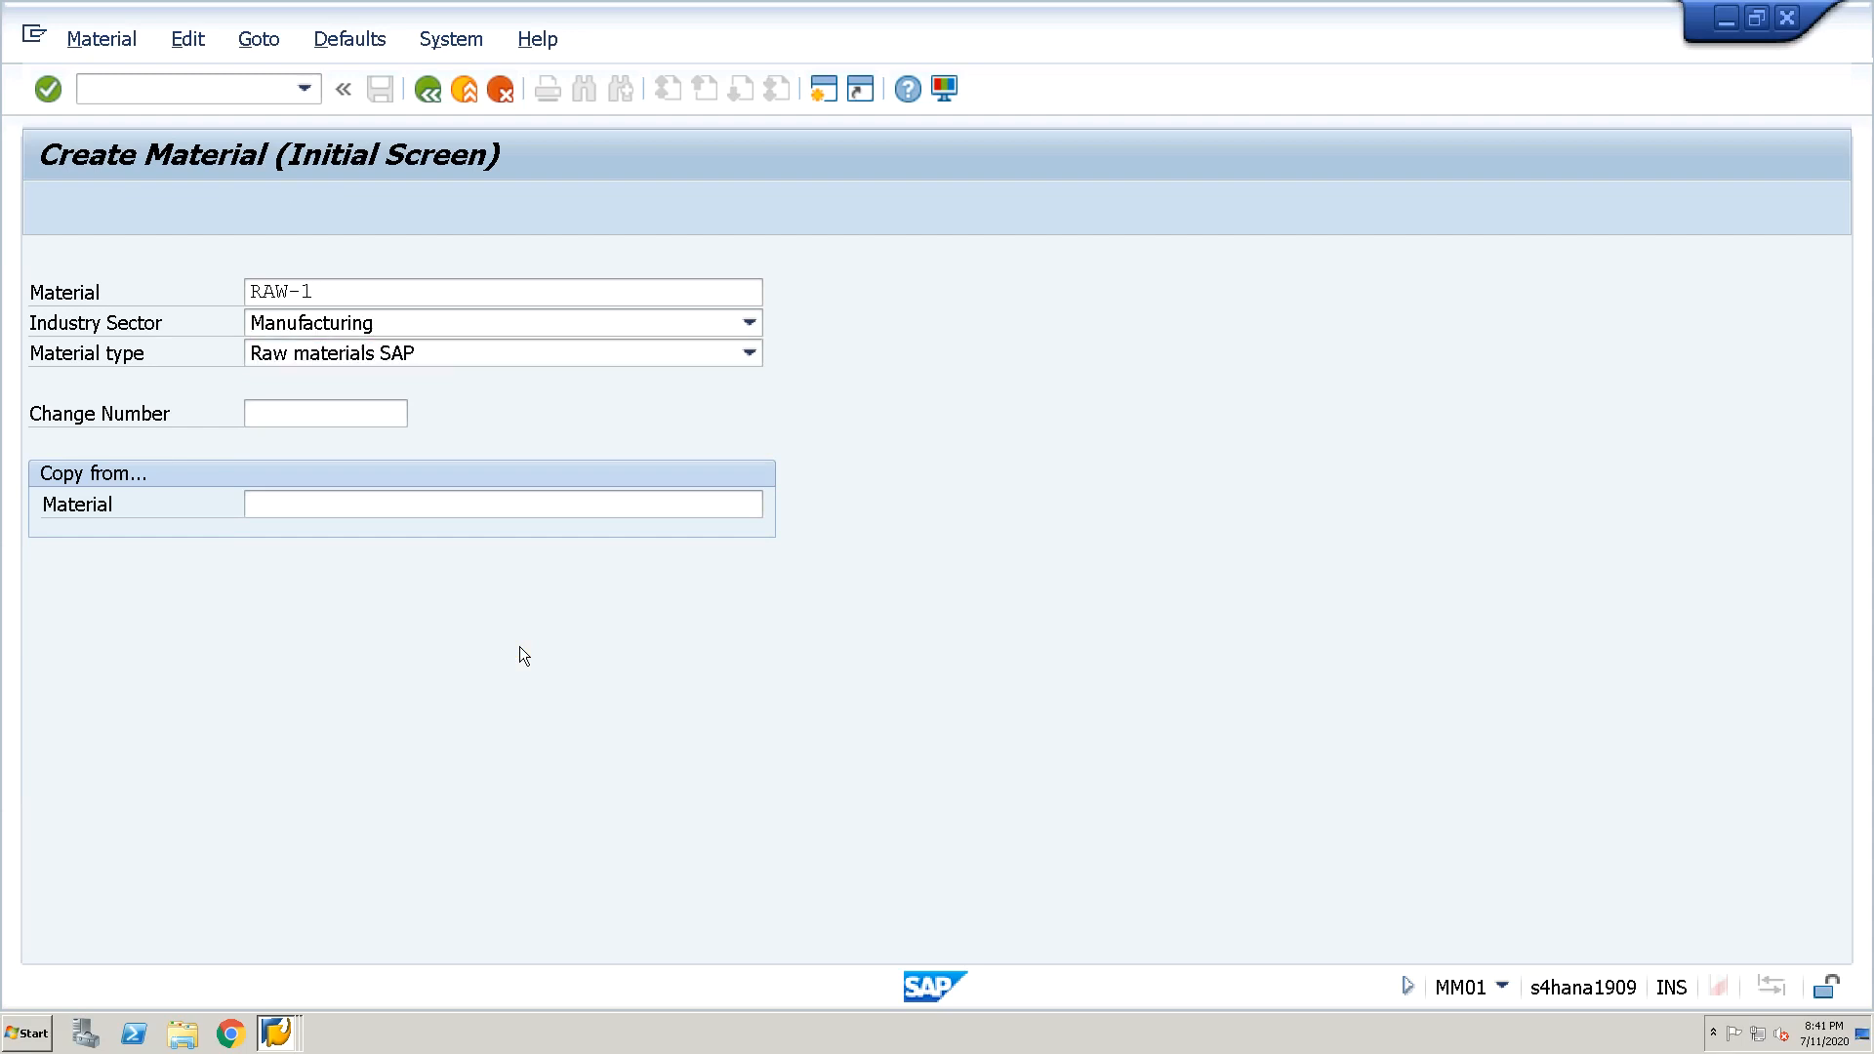
{"action": "key", "text": "Return"}
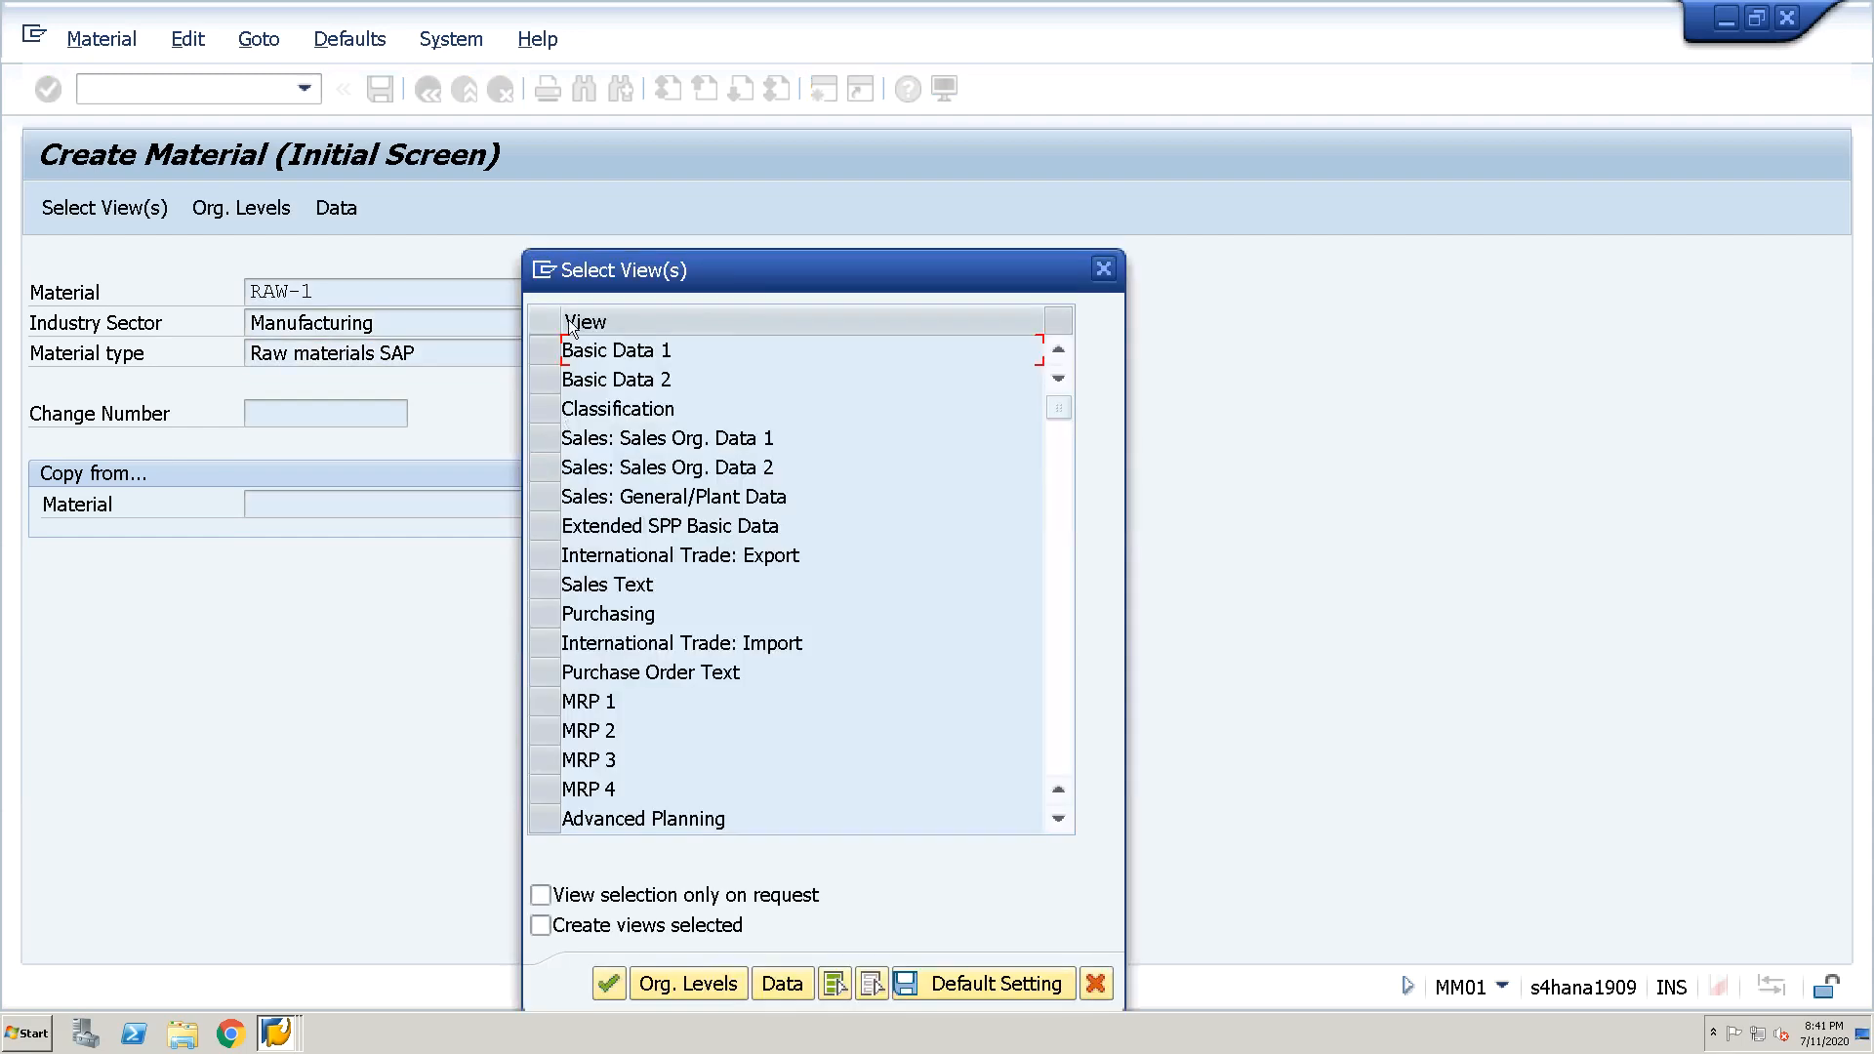
Select the Basic Data 1, Purchasing, MRP 1 and MRP 2 views for the material
{"action": "left_click", "coordinate": [547, 356]}
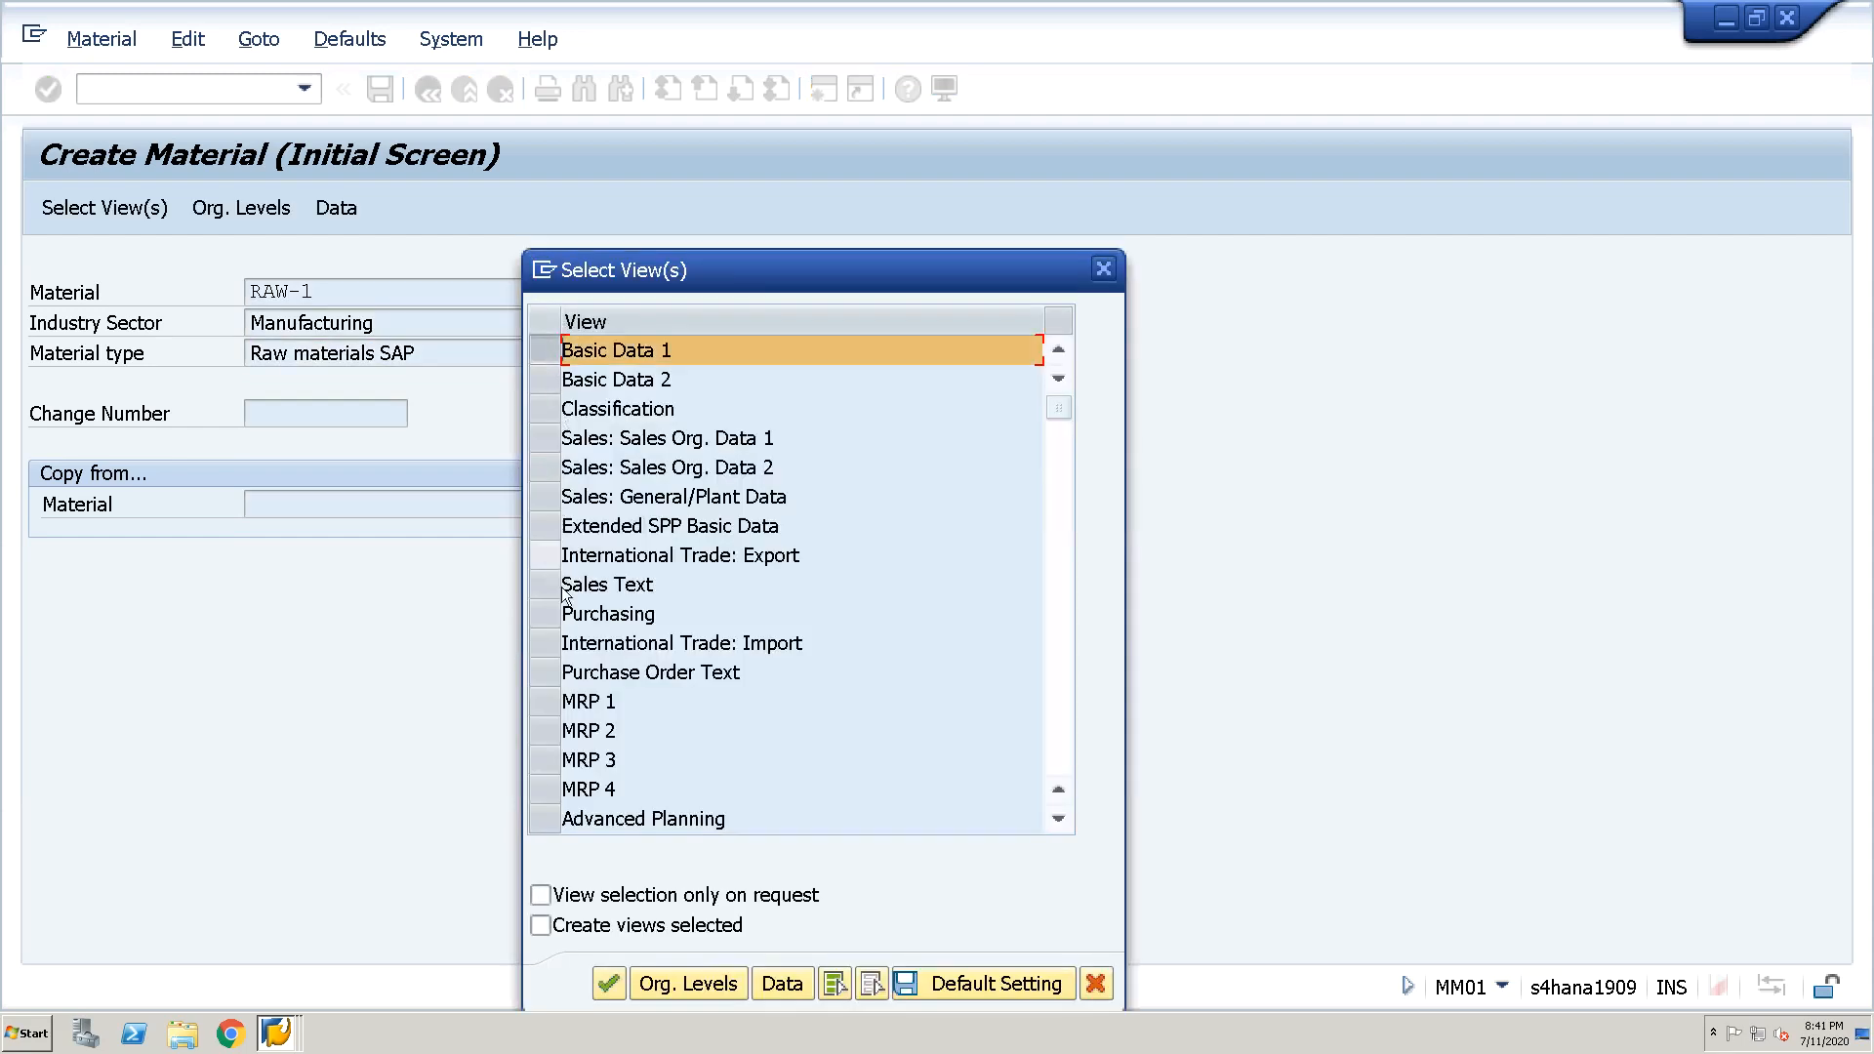
{"action": "left_click", "coordinate": [545, 615]}
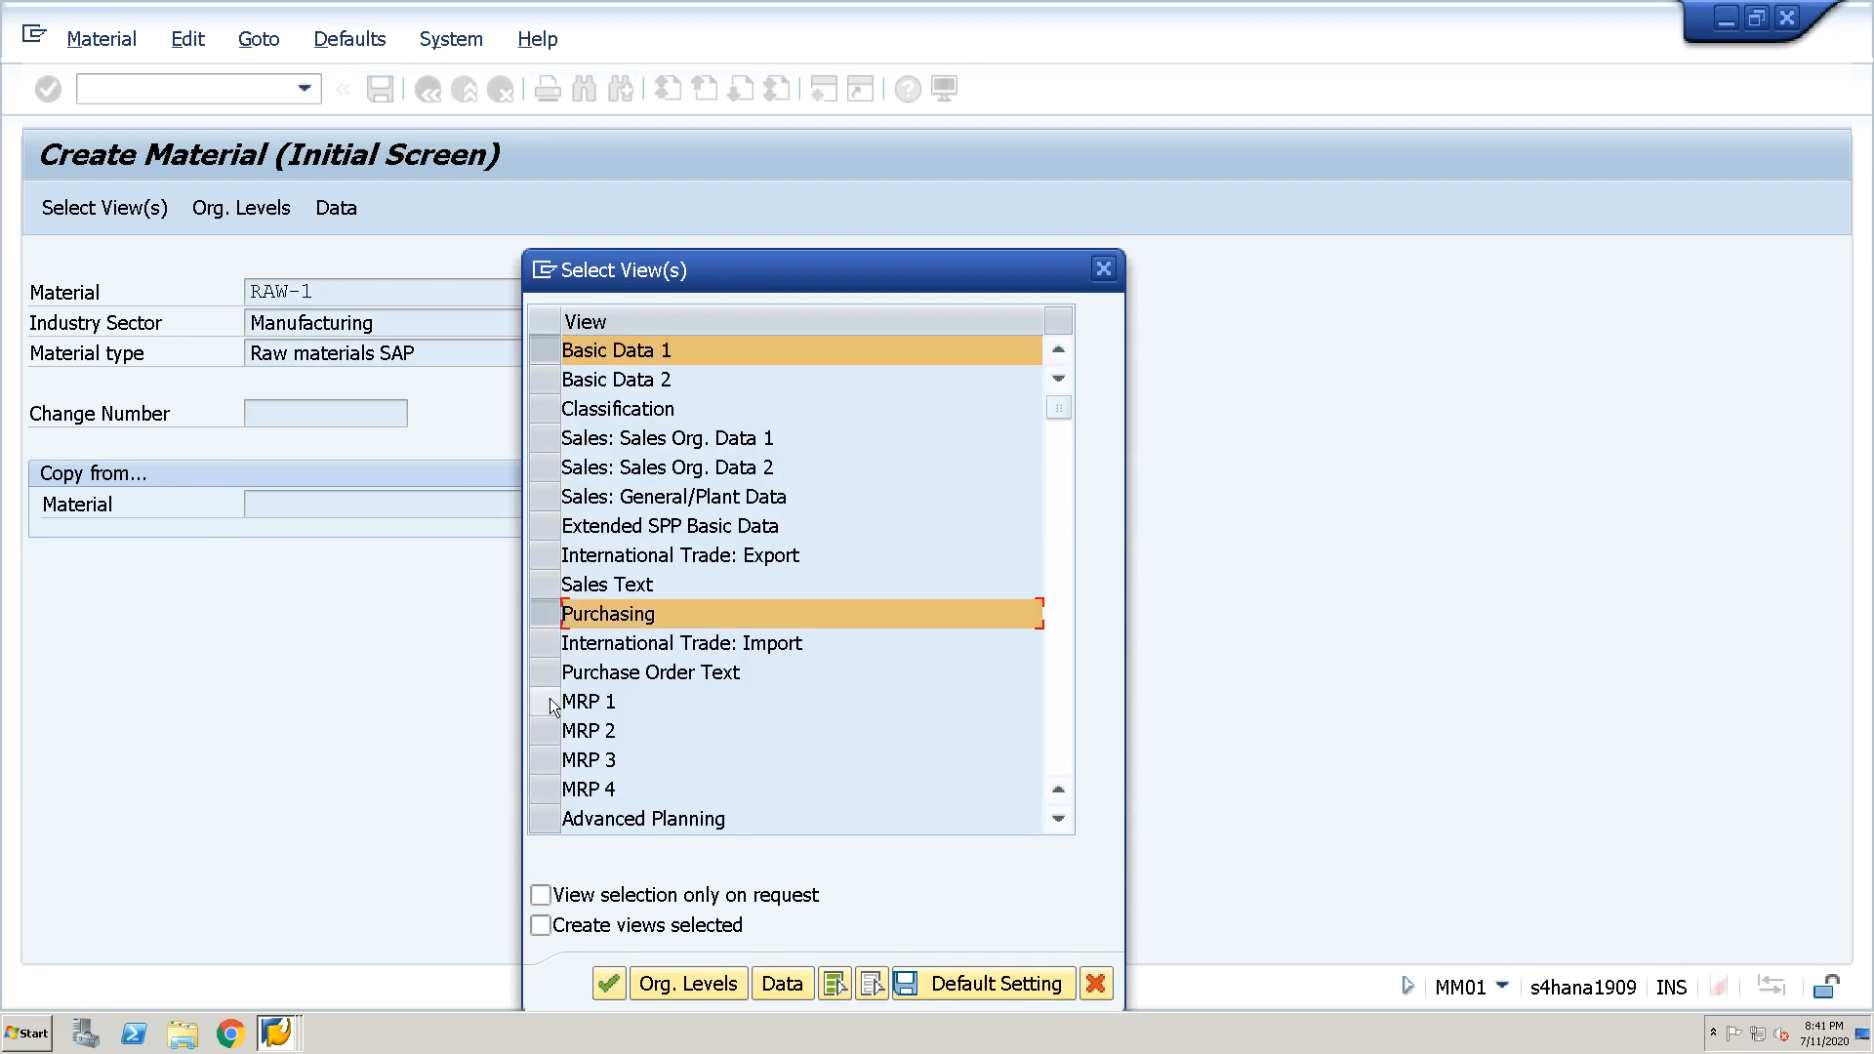
{"action": "left_click", "coordinate": [546, 702]}
{"action": "left_click", "coordinate": [549, 733]}
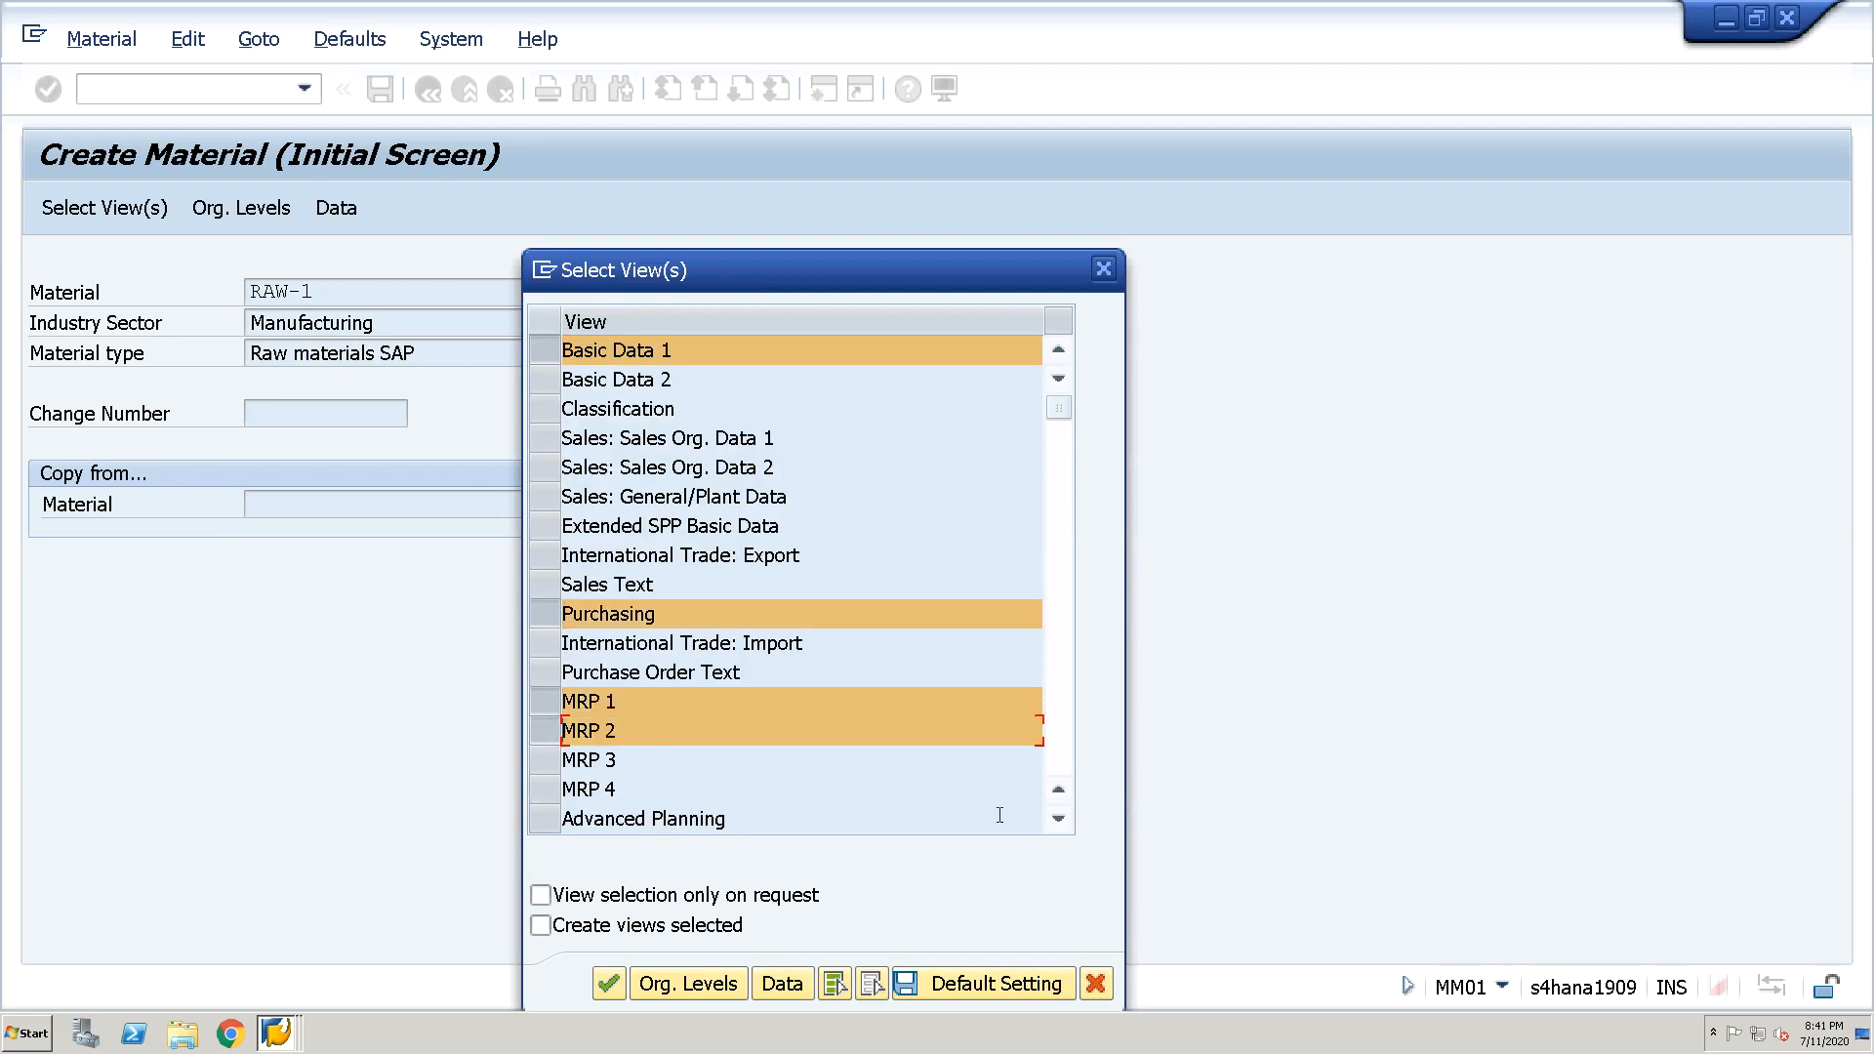
Add the General Plant Data / Storage 1, General Plant Data / Storage 2 and Accounting 2 views to the selection
{"action": "left_click", "coordinate": [1060, 822]}
{"action": "left_click", "coordinate": [1059, 822]}
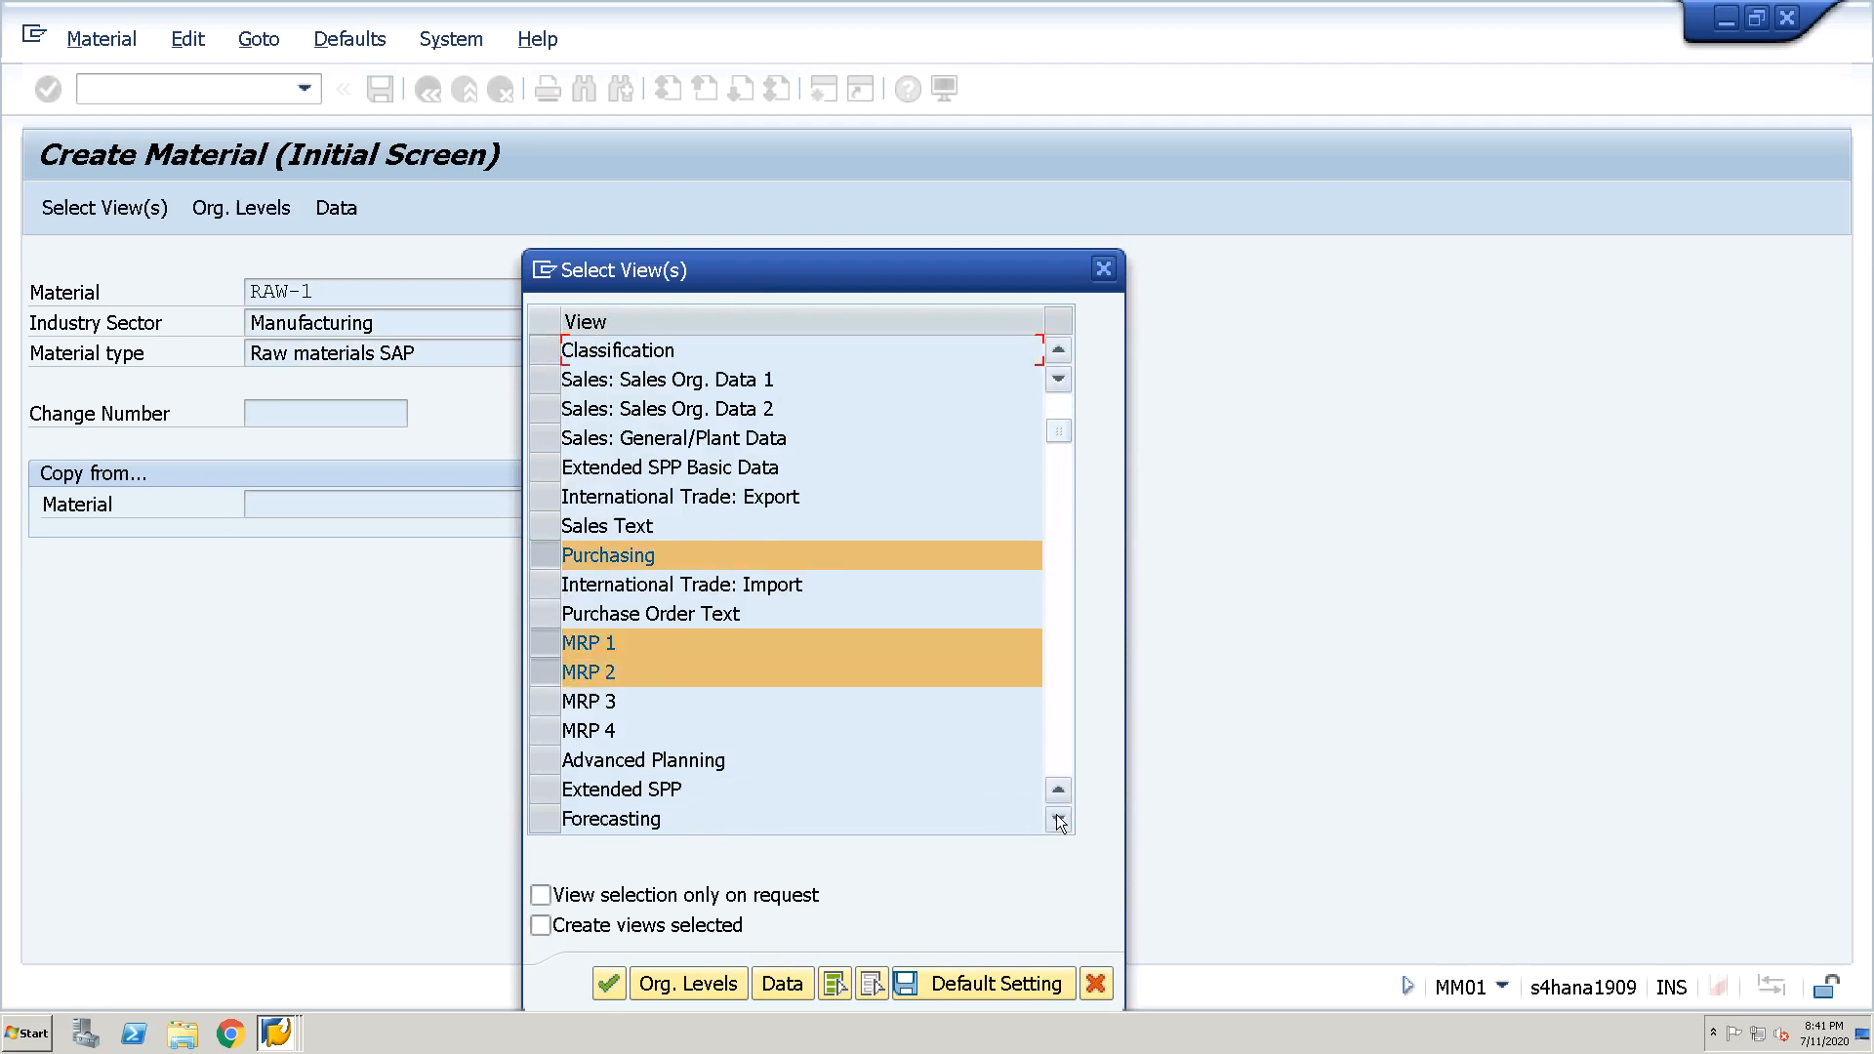
{"action": "left_click", "coordinate": [1060, 822]}
{"action": "left_click", "coordinate": [1059, 822]}
{"action": "left_click", "coordinate": [1059, 822]}
{"action": "left_click", "coordinate": [1059, 822]}
{"action": "left_click", "coordinate": [1059, 822]}
{"action": "left_click", "coordinate": [1059, 822]}
{"action": "left_click", "coordinate": [1059, 822]}
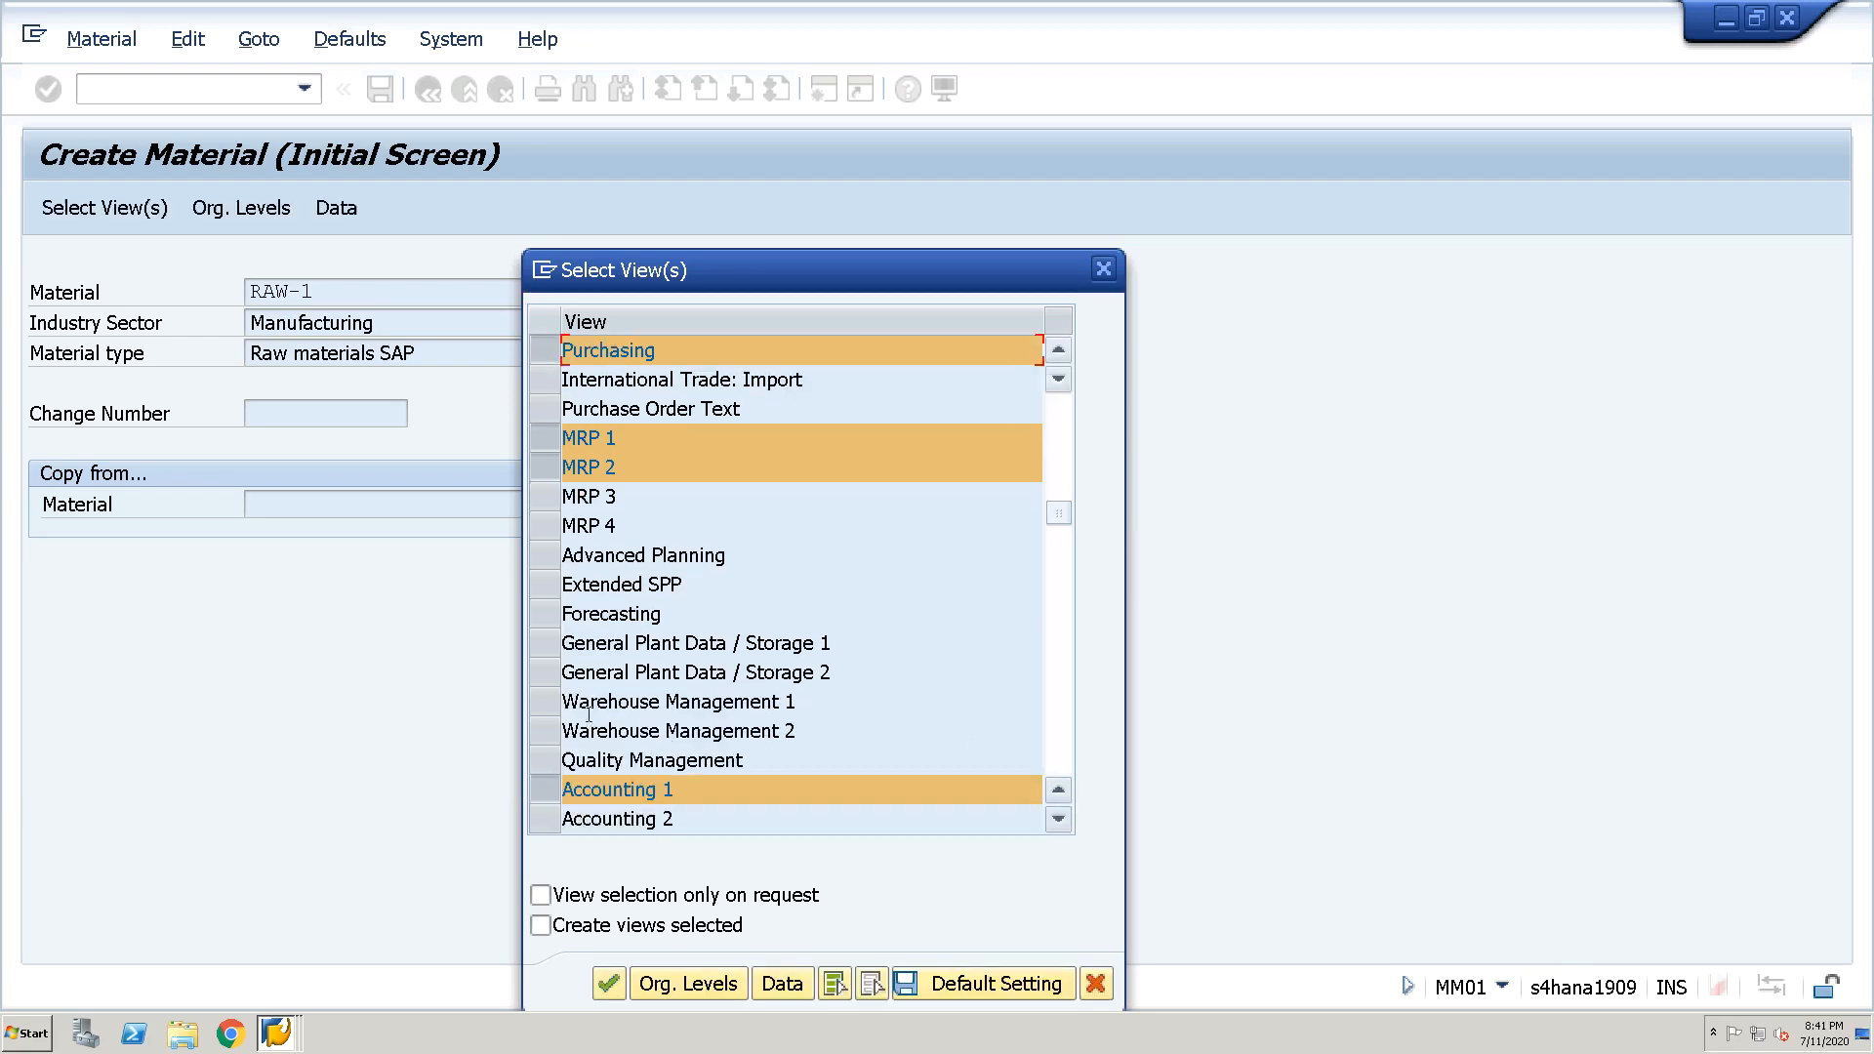
{"action": "left_click", "coordinate": [544, 643]}
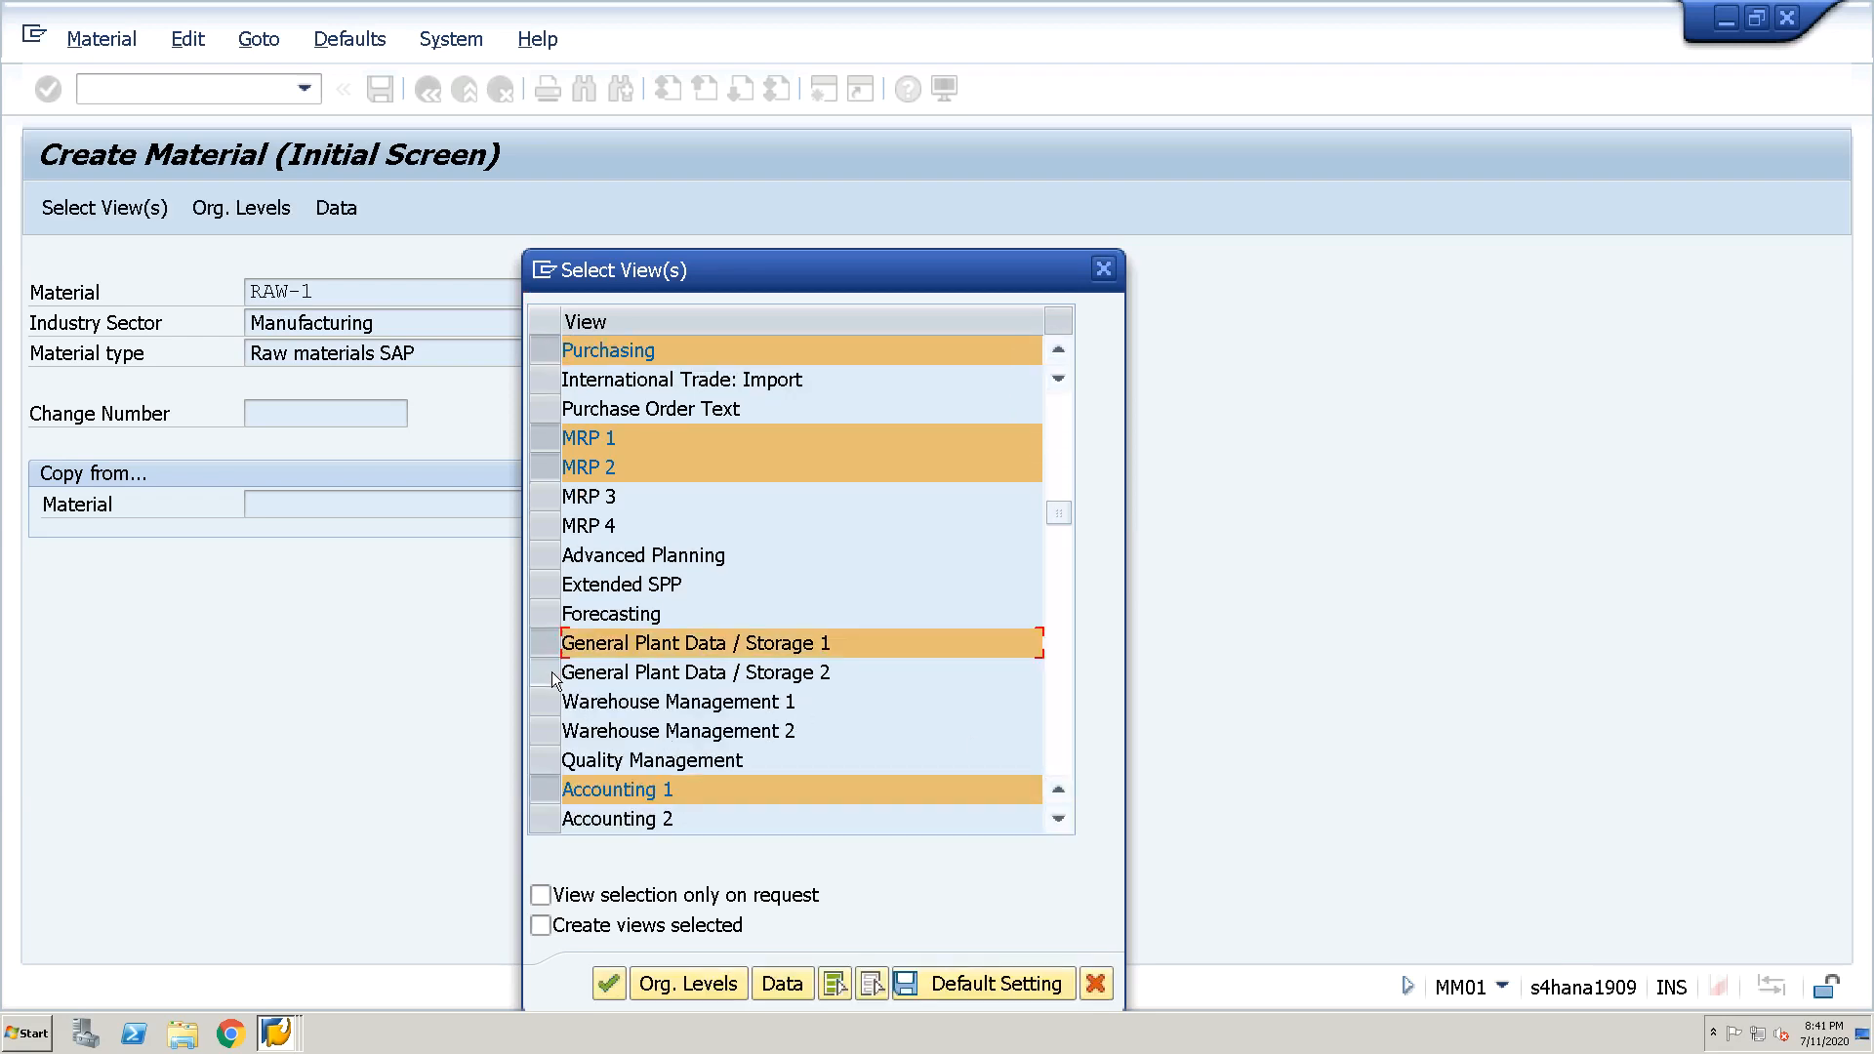
{"action": "left_click", "coordinate": [545, 672]}
{"action": "left_click", "coordinate": [545, 818]}
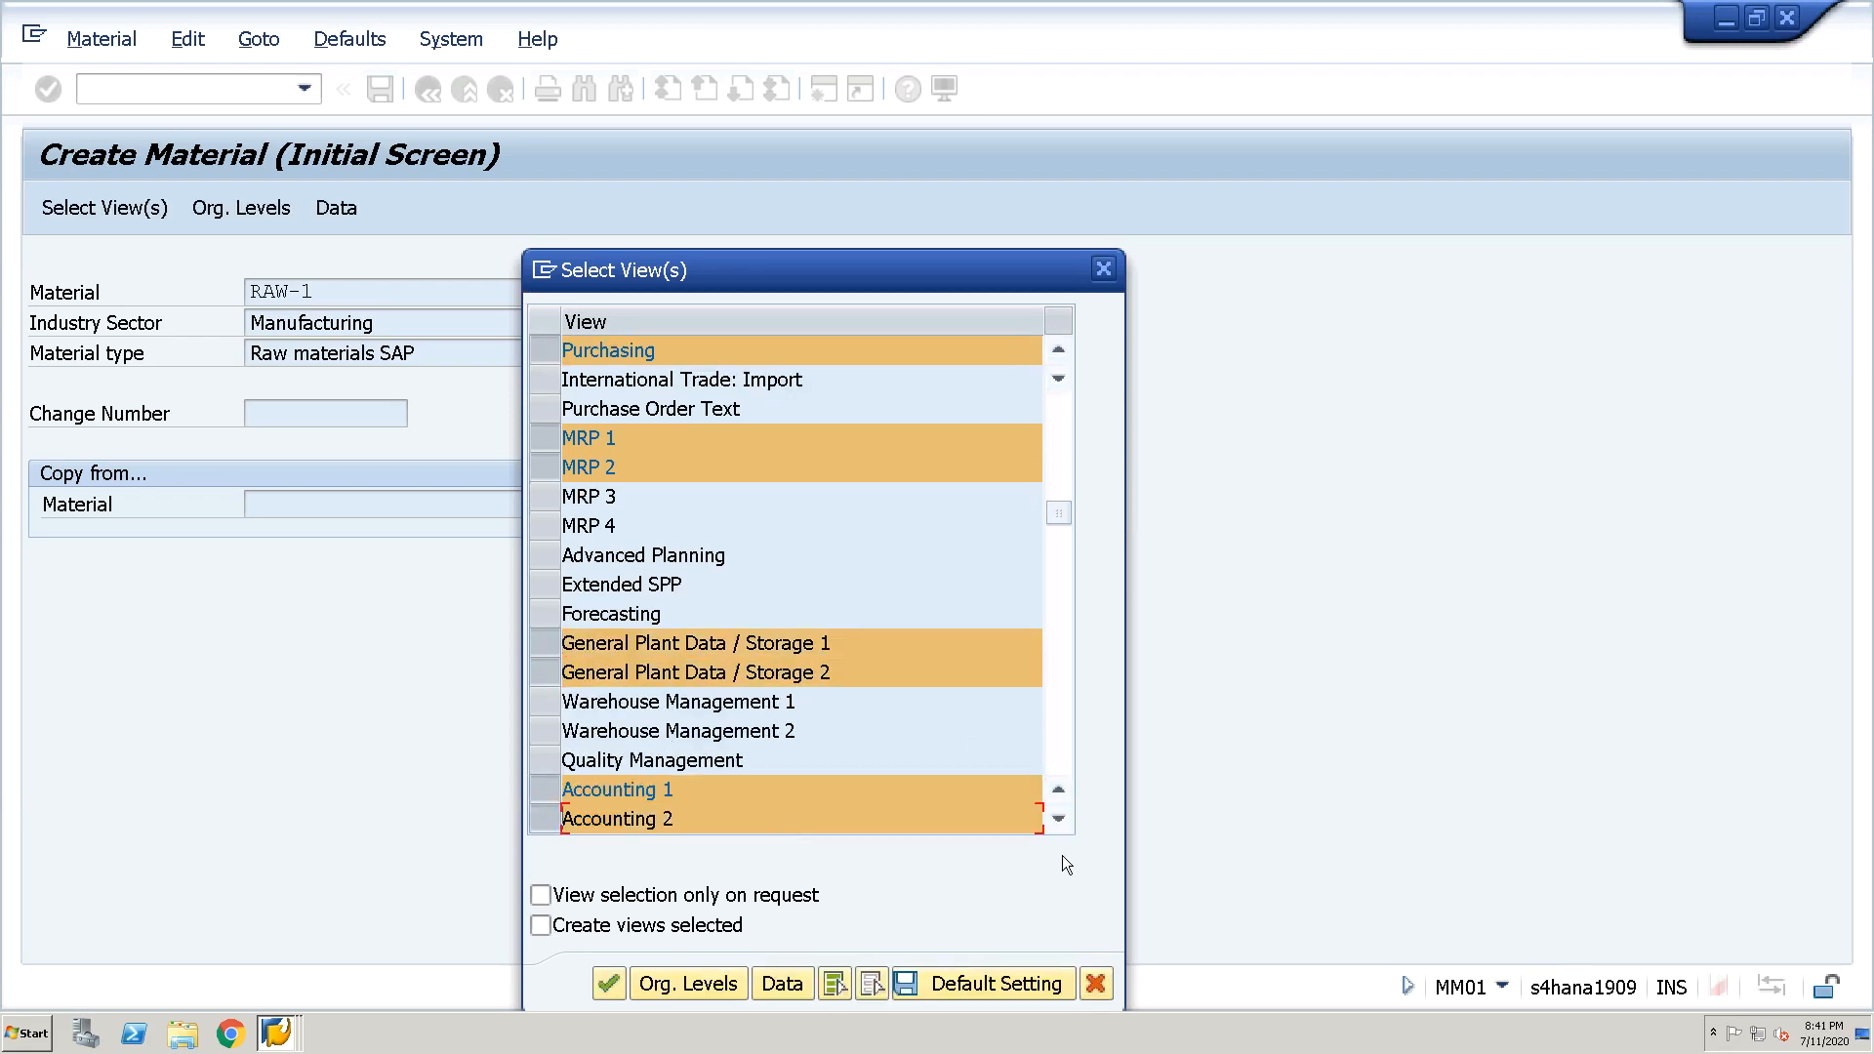
Add the Costing 1 and Costing 2 views to the selection
{"action": "left_click", "coordinate": [1059, 822]}
{"action": "left_click", "coordinate": [1058, 822]}
{"action": "left_click", "coordinate": [1058, 822]}
{"action": "left_click", "coordinate": [1058, 822]}
{"action": "left_click", "coordinate": [1058, 822]}
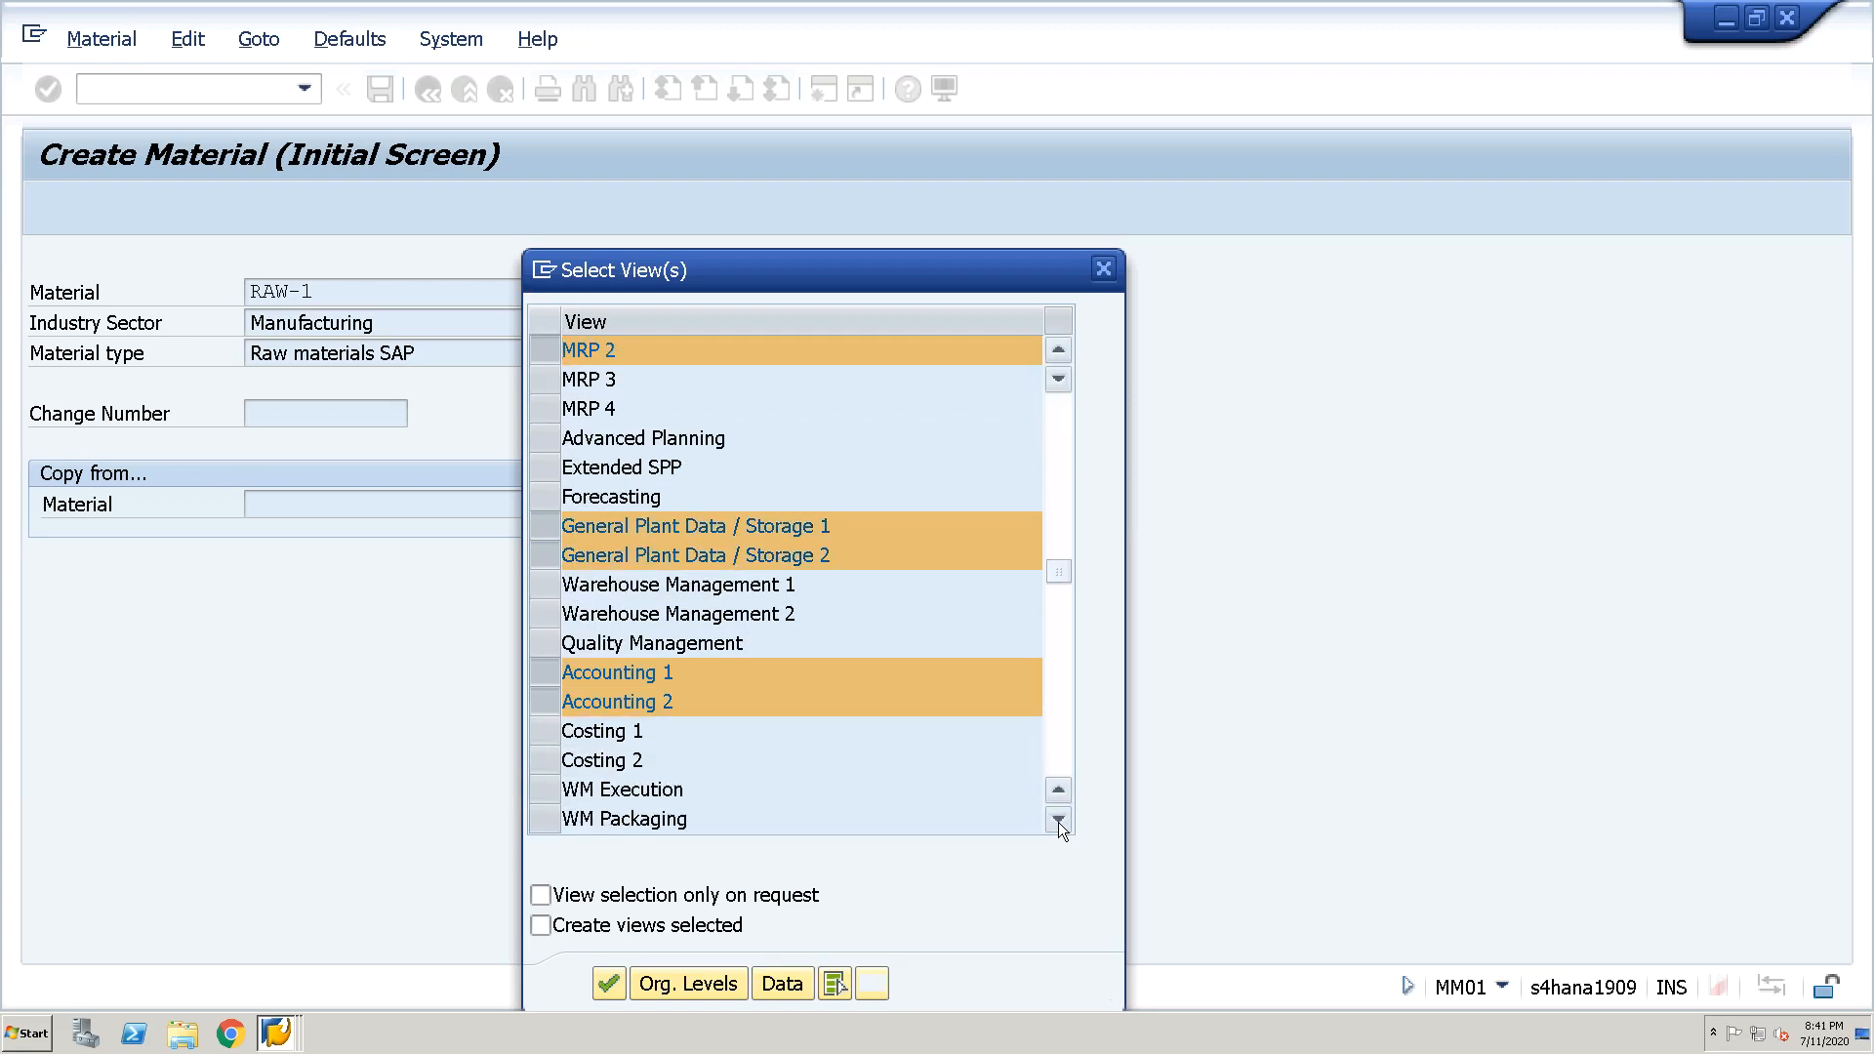
{"action": "left_click", "coordinate": [1058, 822]}
{"action": "left_click", "coordinate": [1059, 822]}
{"action": "left_click", "coordinate": [558, 672]}
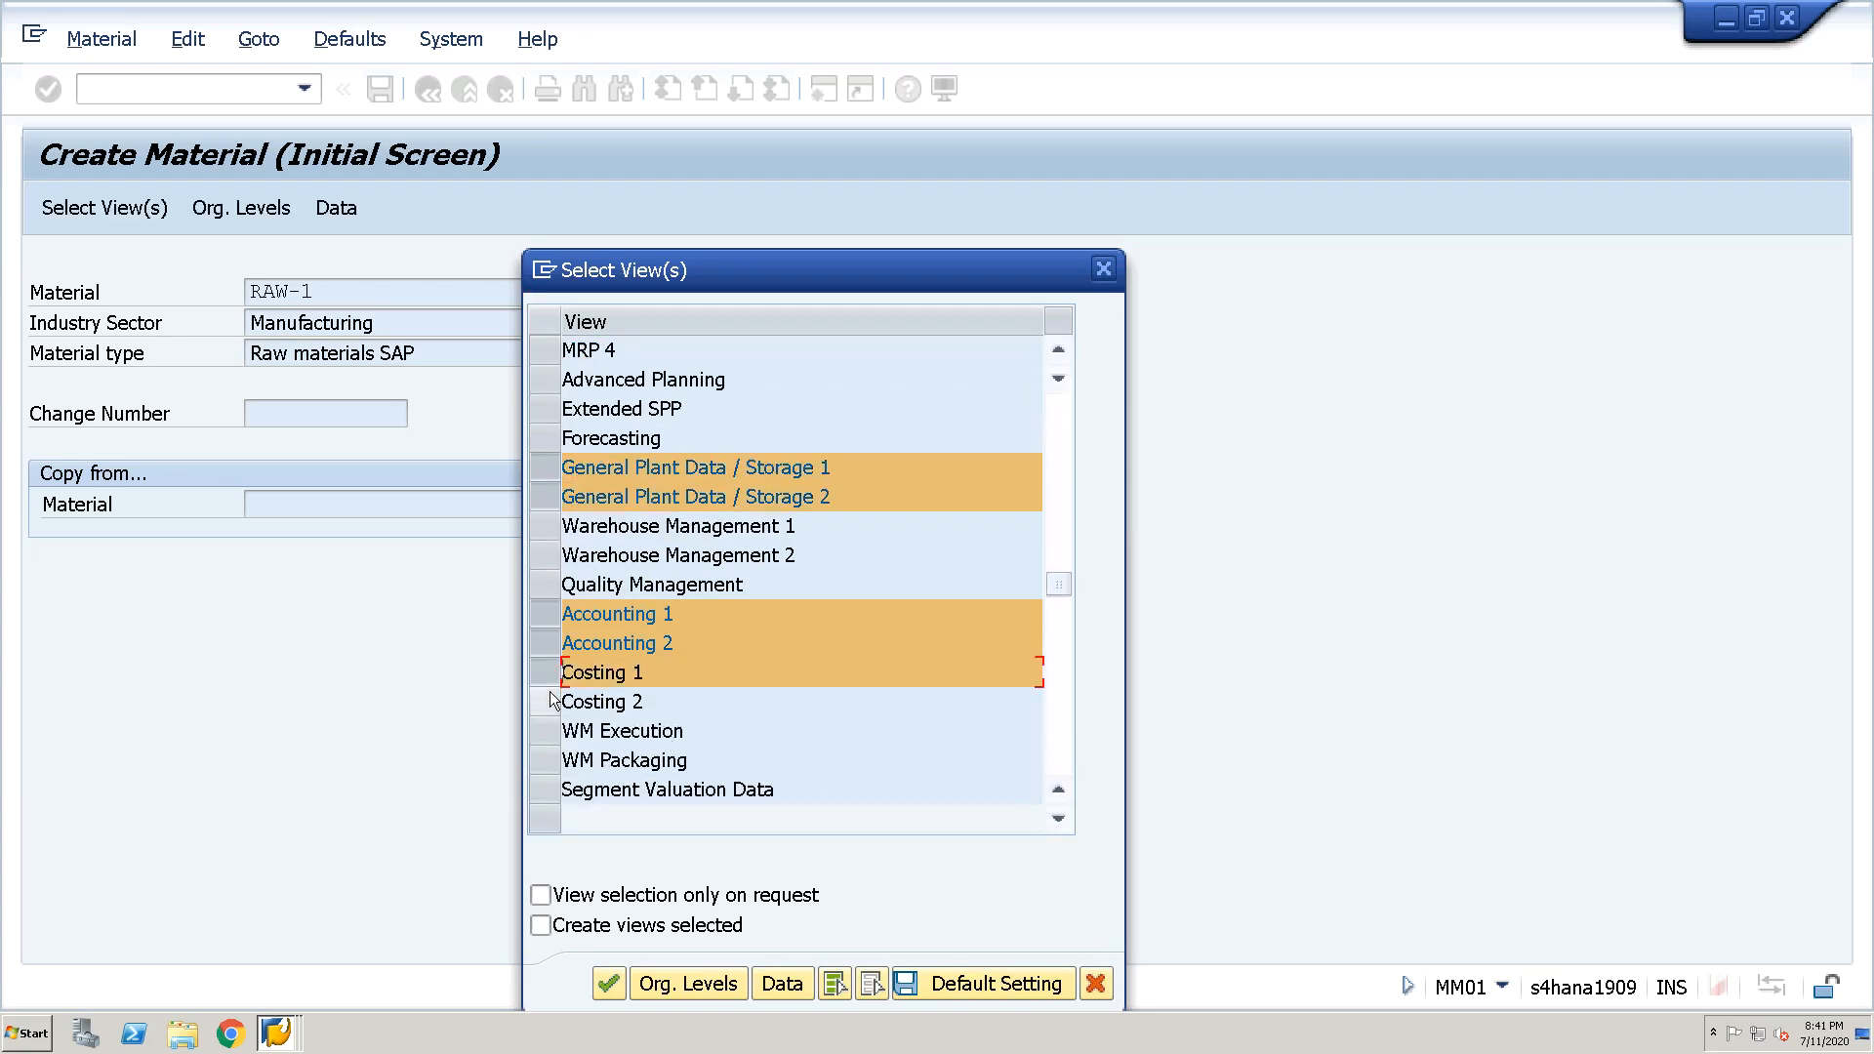
{"action": "left_click", "coordinate": [557, 702]}
Set both the plant and storage location to JURA in the organizational levels and continue to the material data
{"action": "left_click", "coordinate": [714, 986]}
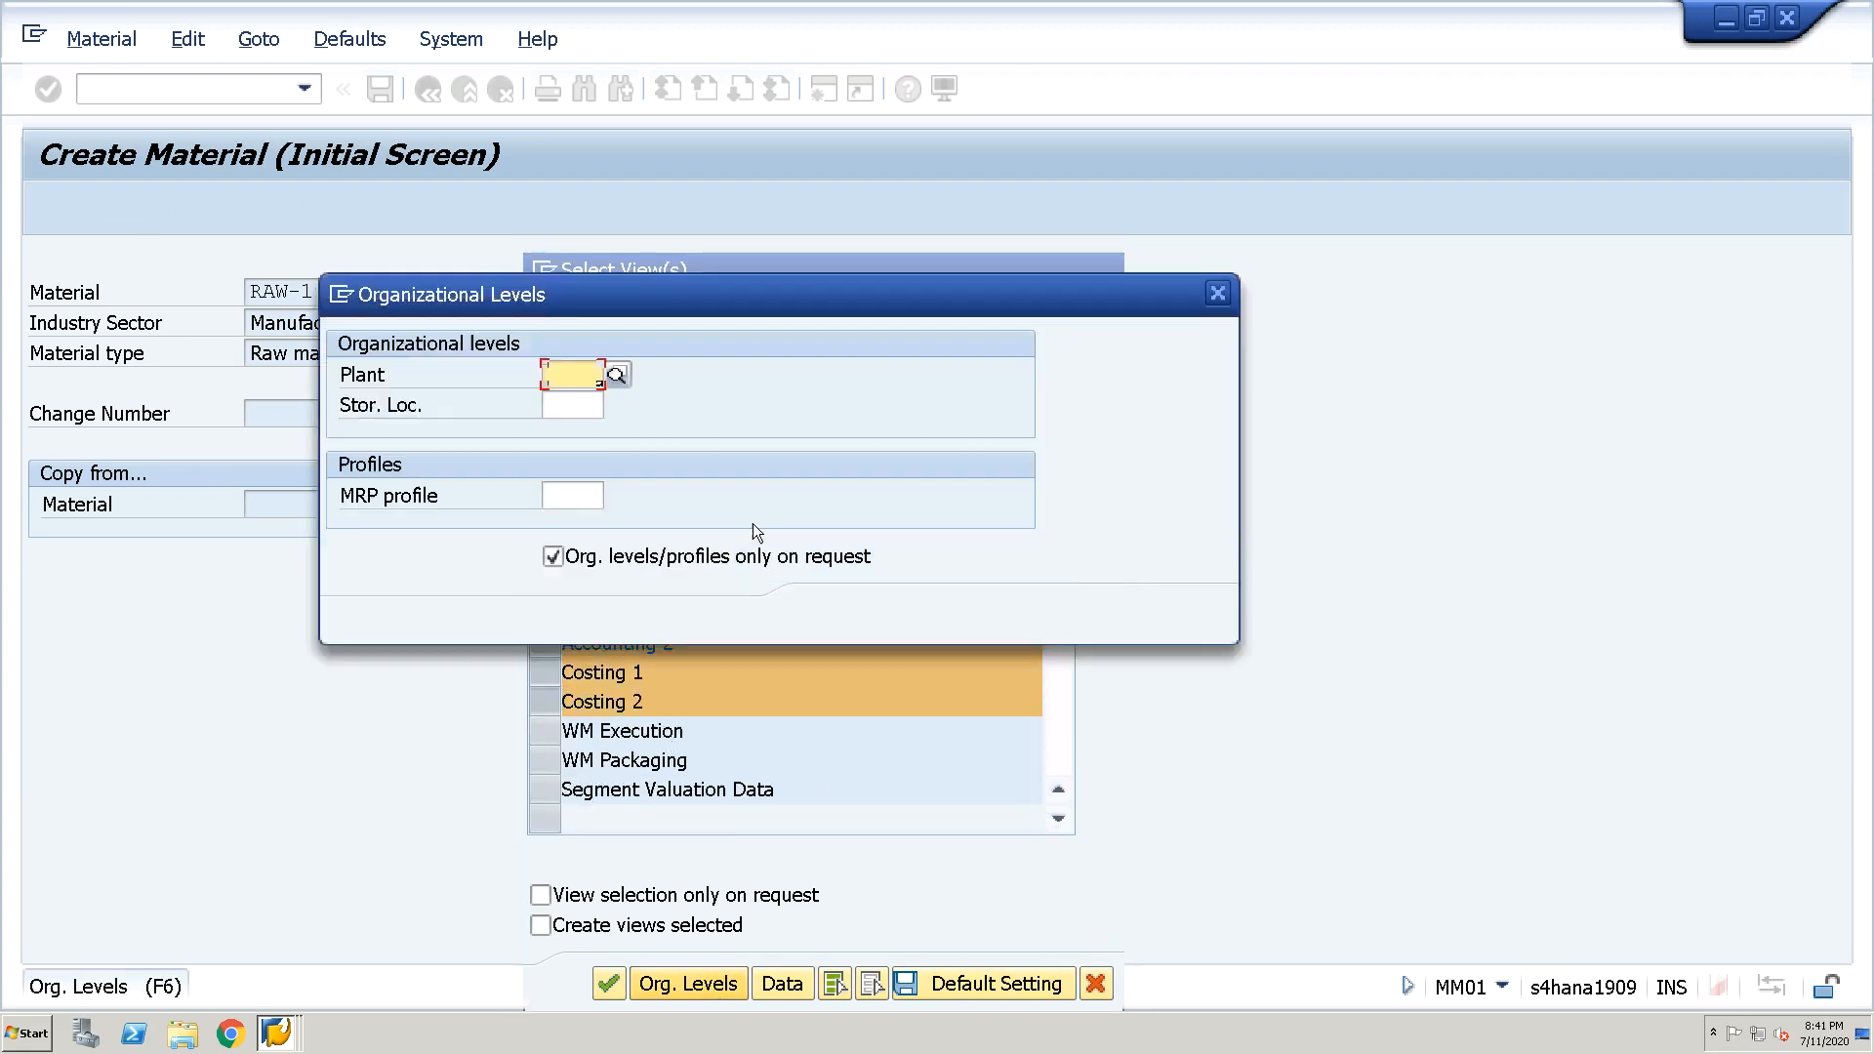
{"action": "type", "text": "JURA"}
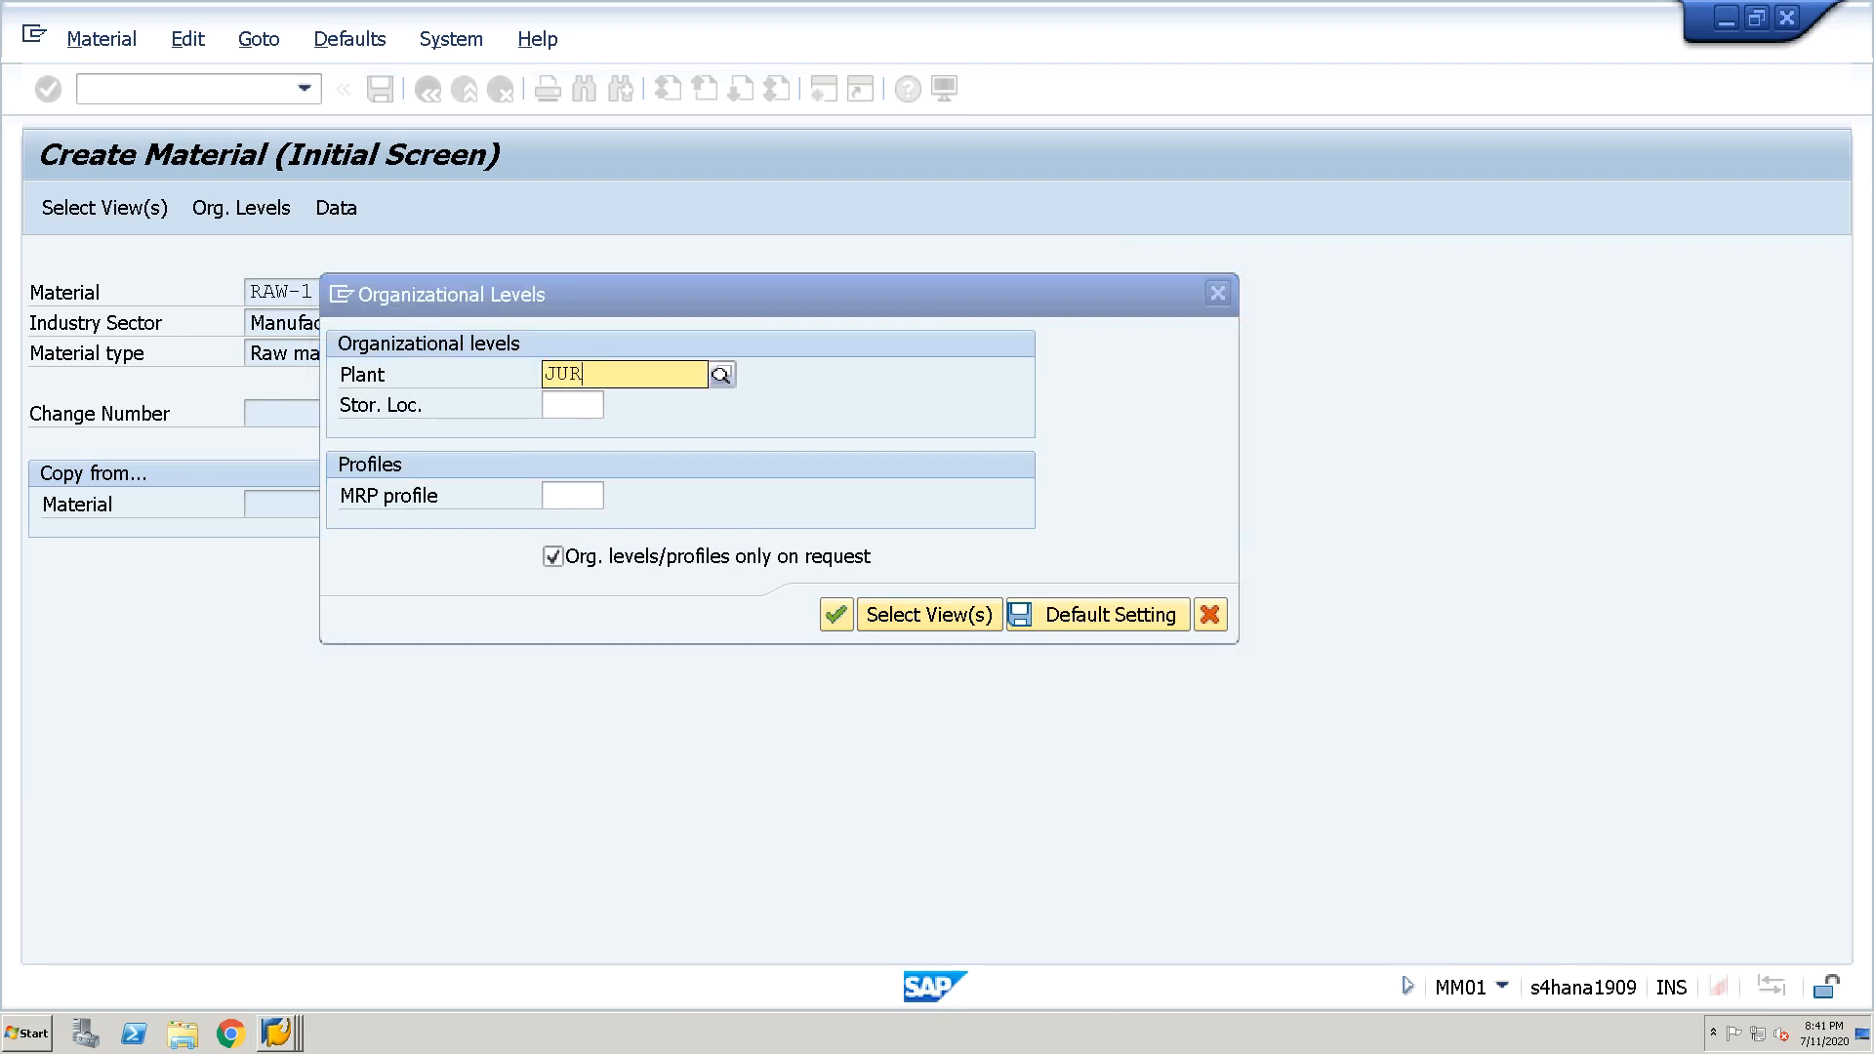
{"action": "key", "text": "Tab"}
{"action": "type", "text": "JURA"}
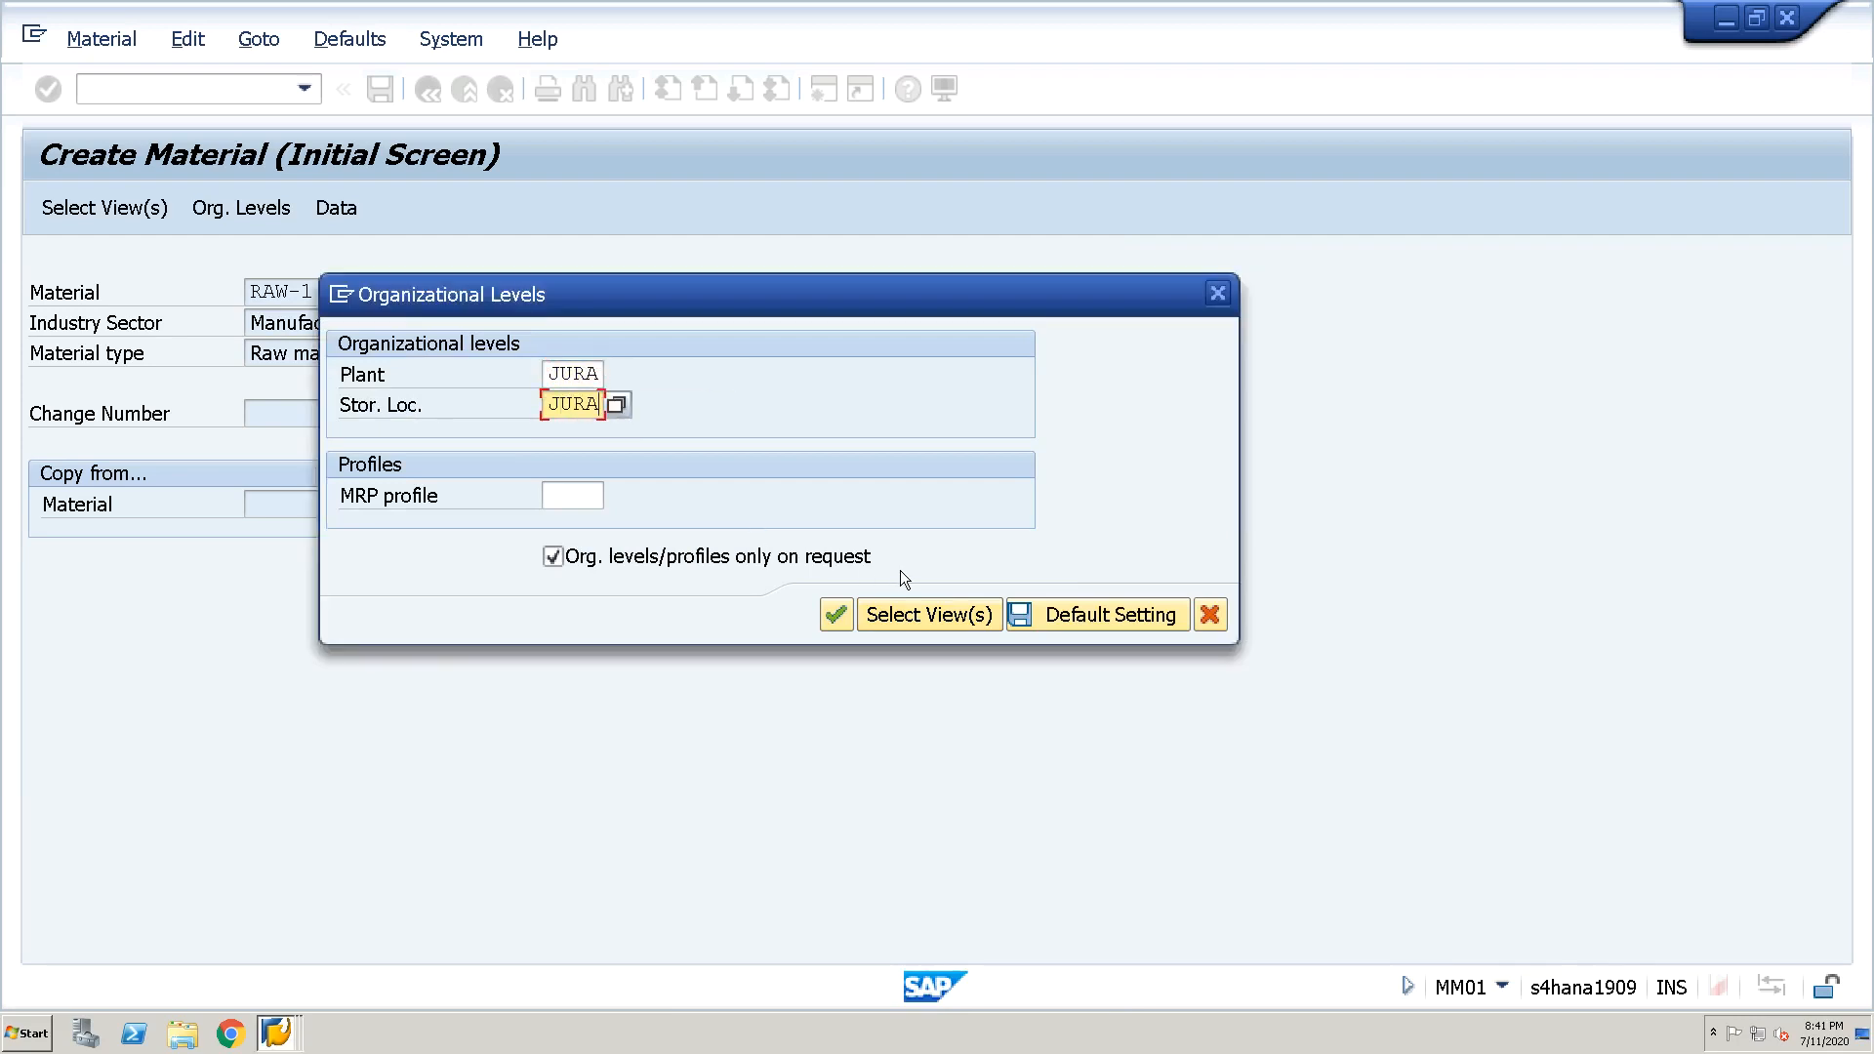
{"action": "left_click", "coordinate": [841, 613]}
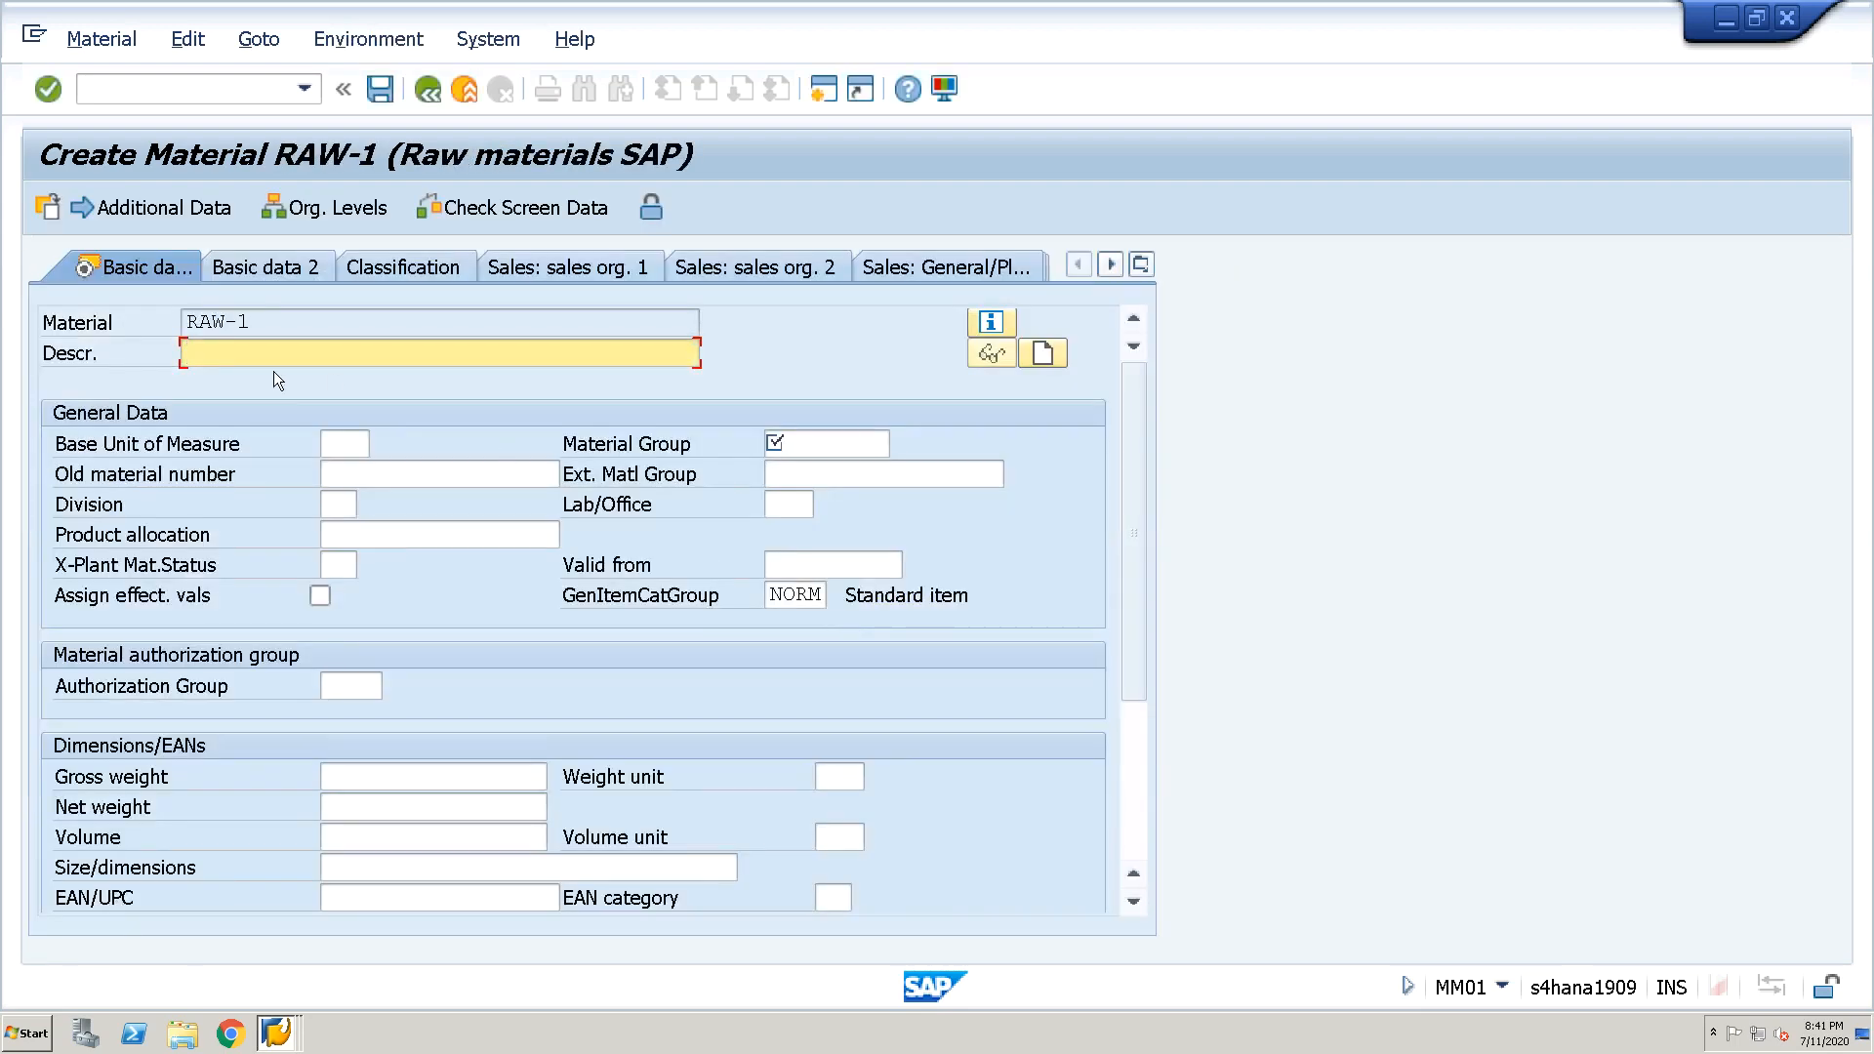
Fill in the basic data with description RAW MATERIA-1, base unit EA and material group JURA, and continue to Purchasing
{"action": "type", "text": "RAW MATERIA-1"}
{"action": "left_click", "coordinate": [347, 441]}
{"action": "type", "text": "EA"}
{"action": "key", "text": "Tab"}
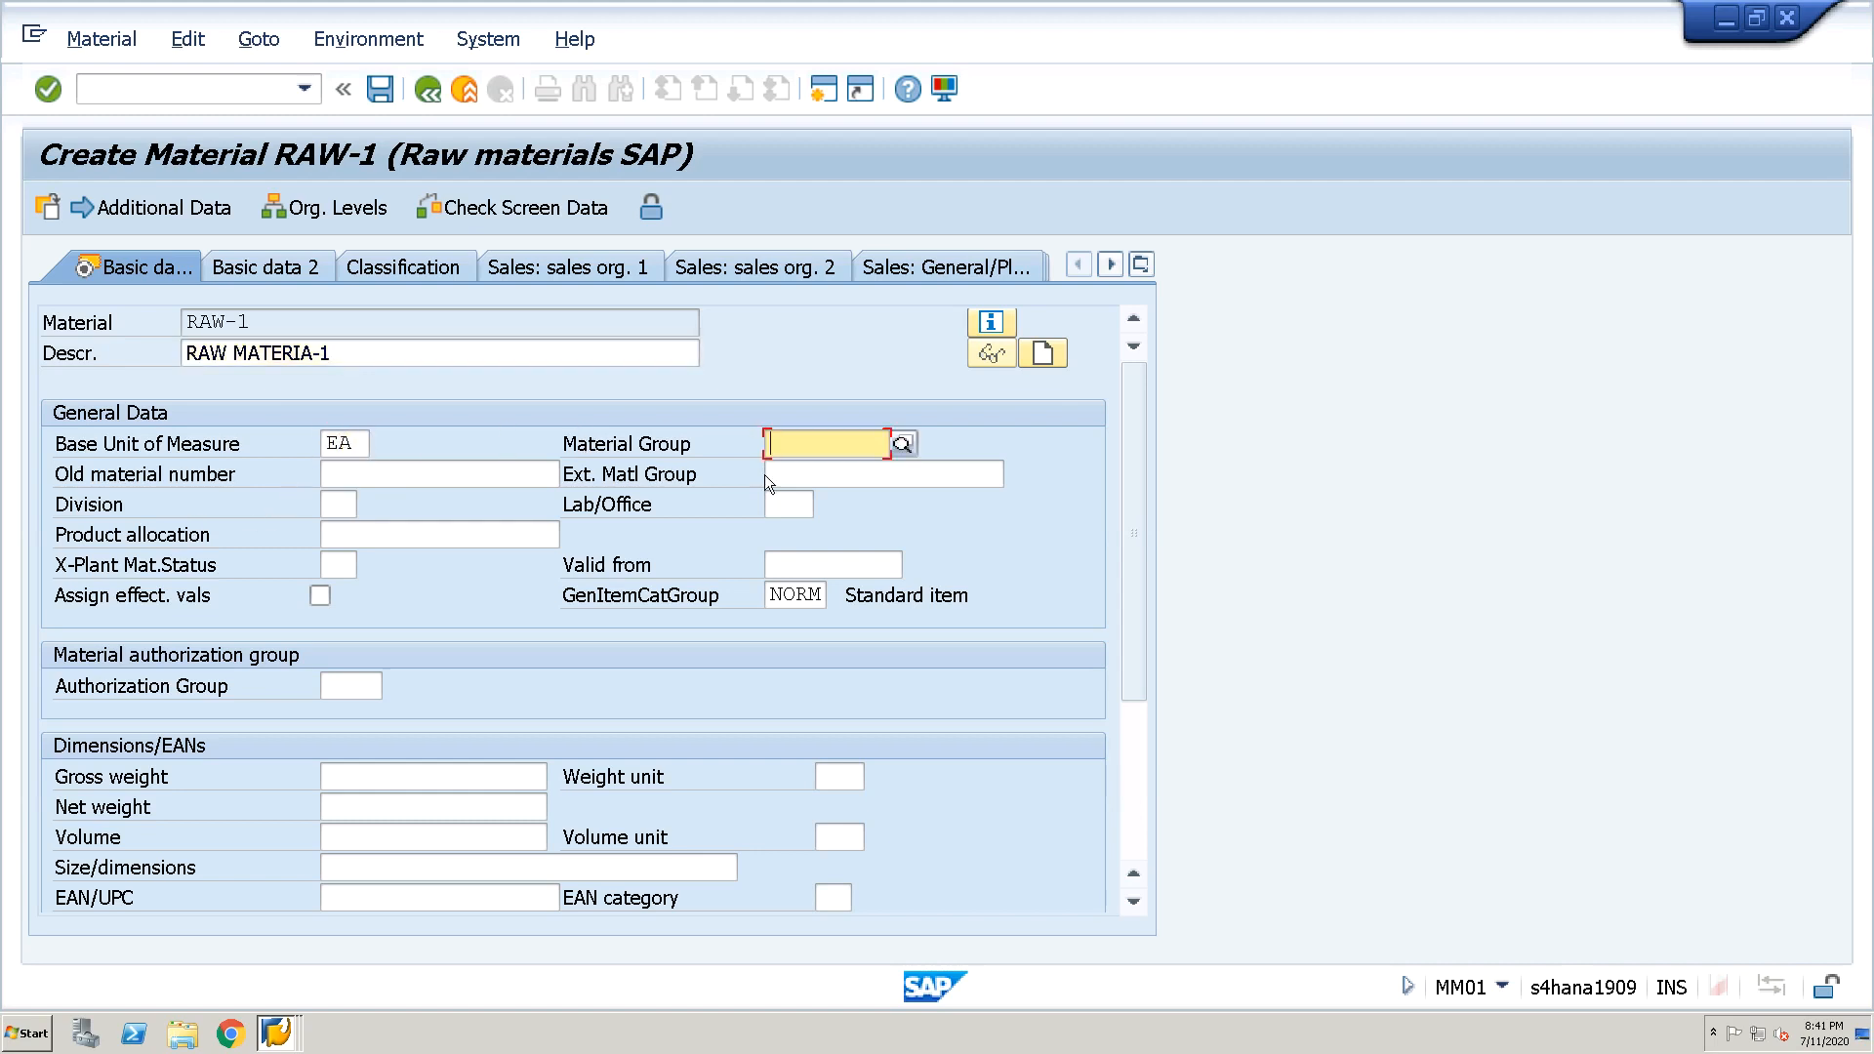
{"action": "type", "text": "JURA"}
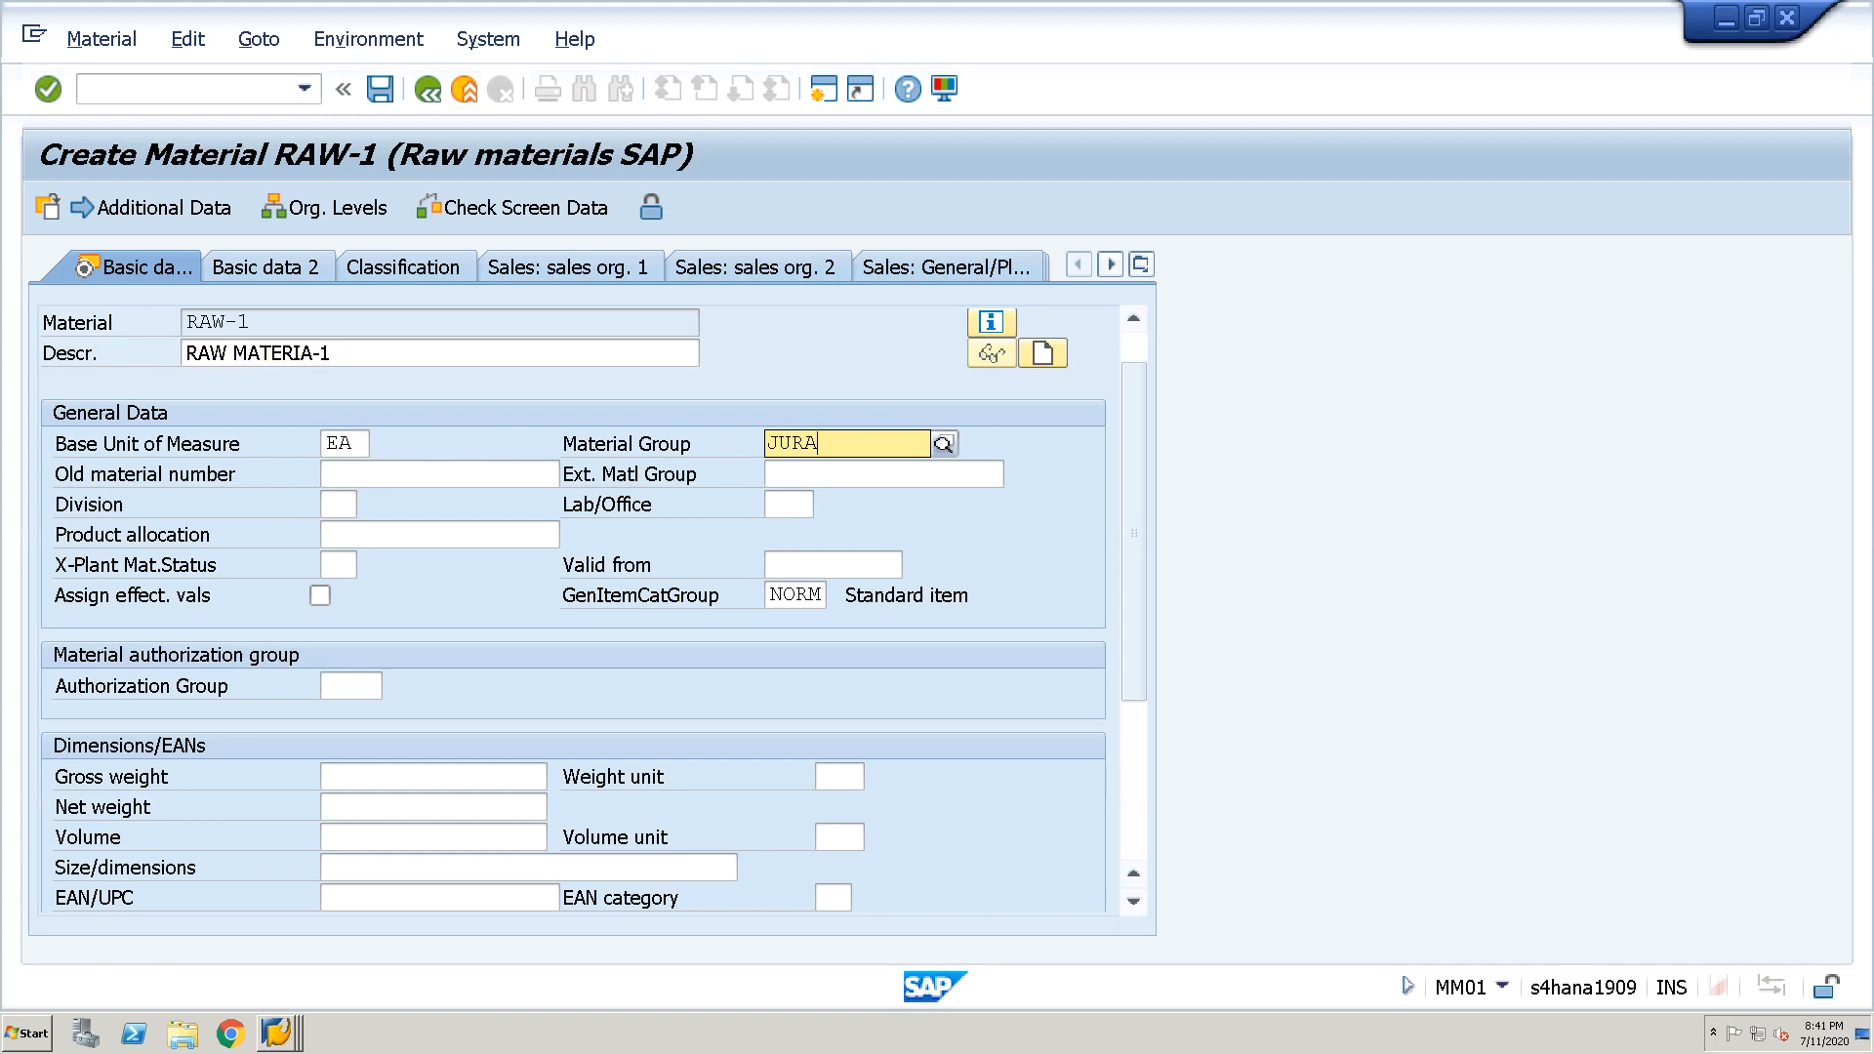
{"action": "key", "text": "Return"}
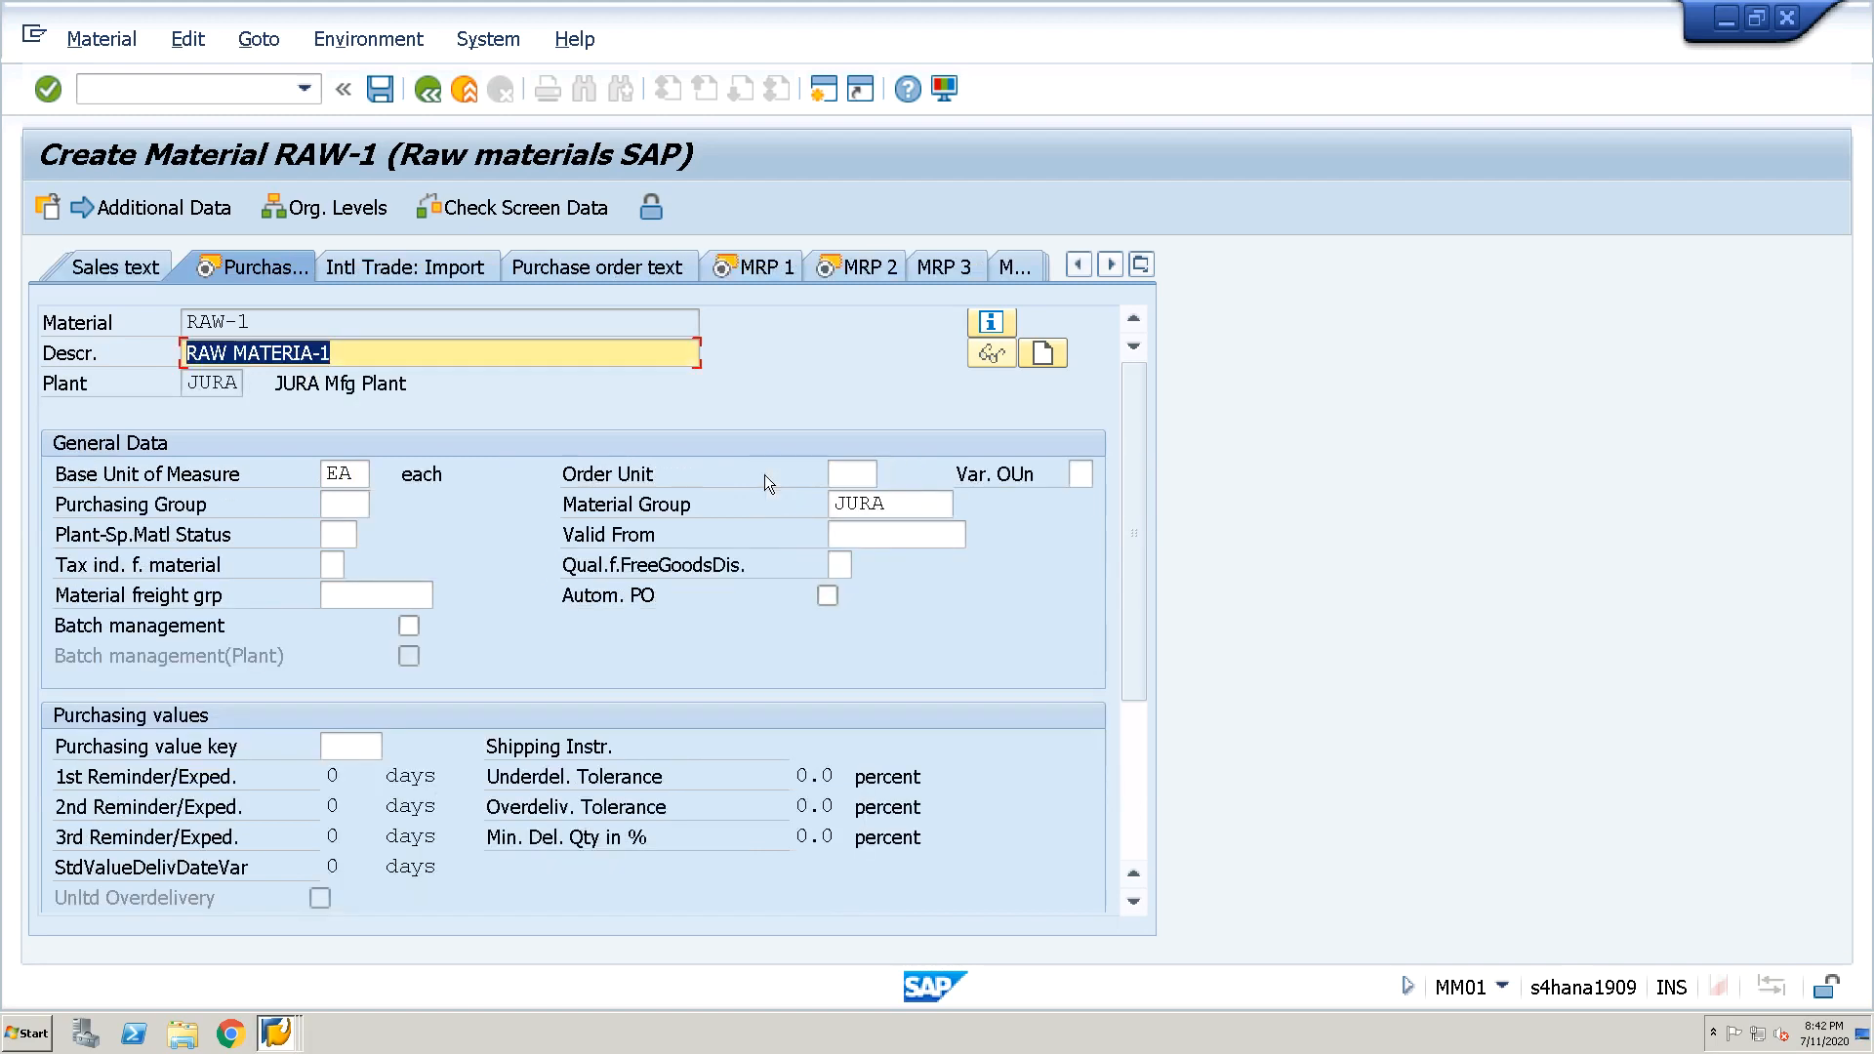
Assign purchasing group JUR to the material and continue to the MRP 1 view
{"action": "left_click", "coordinate": [352, 500]}
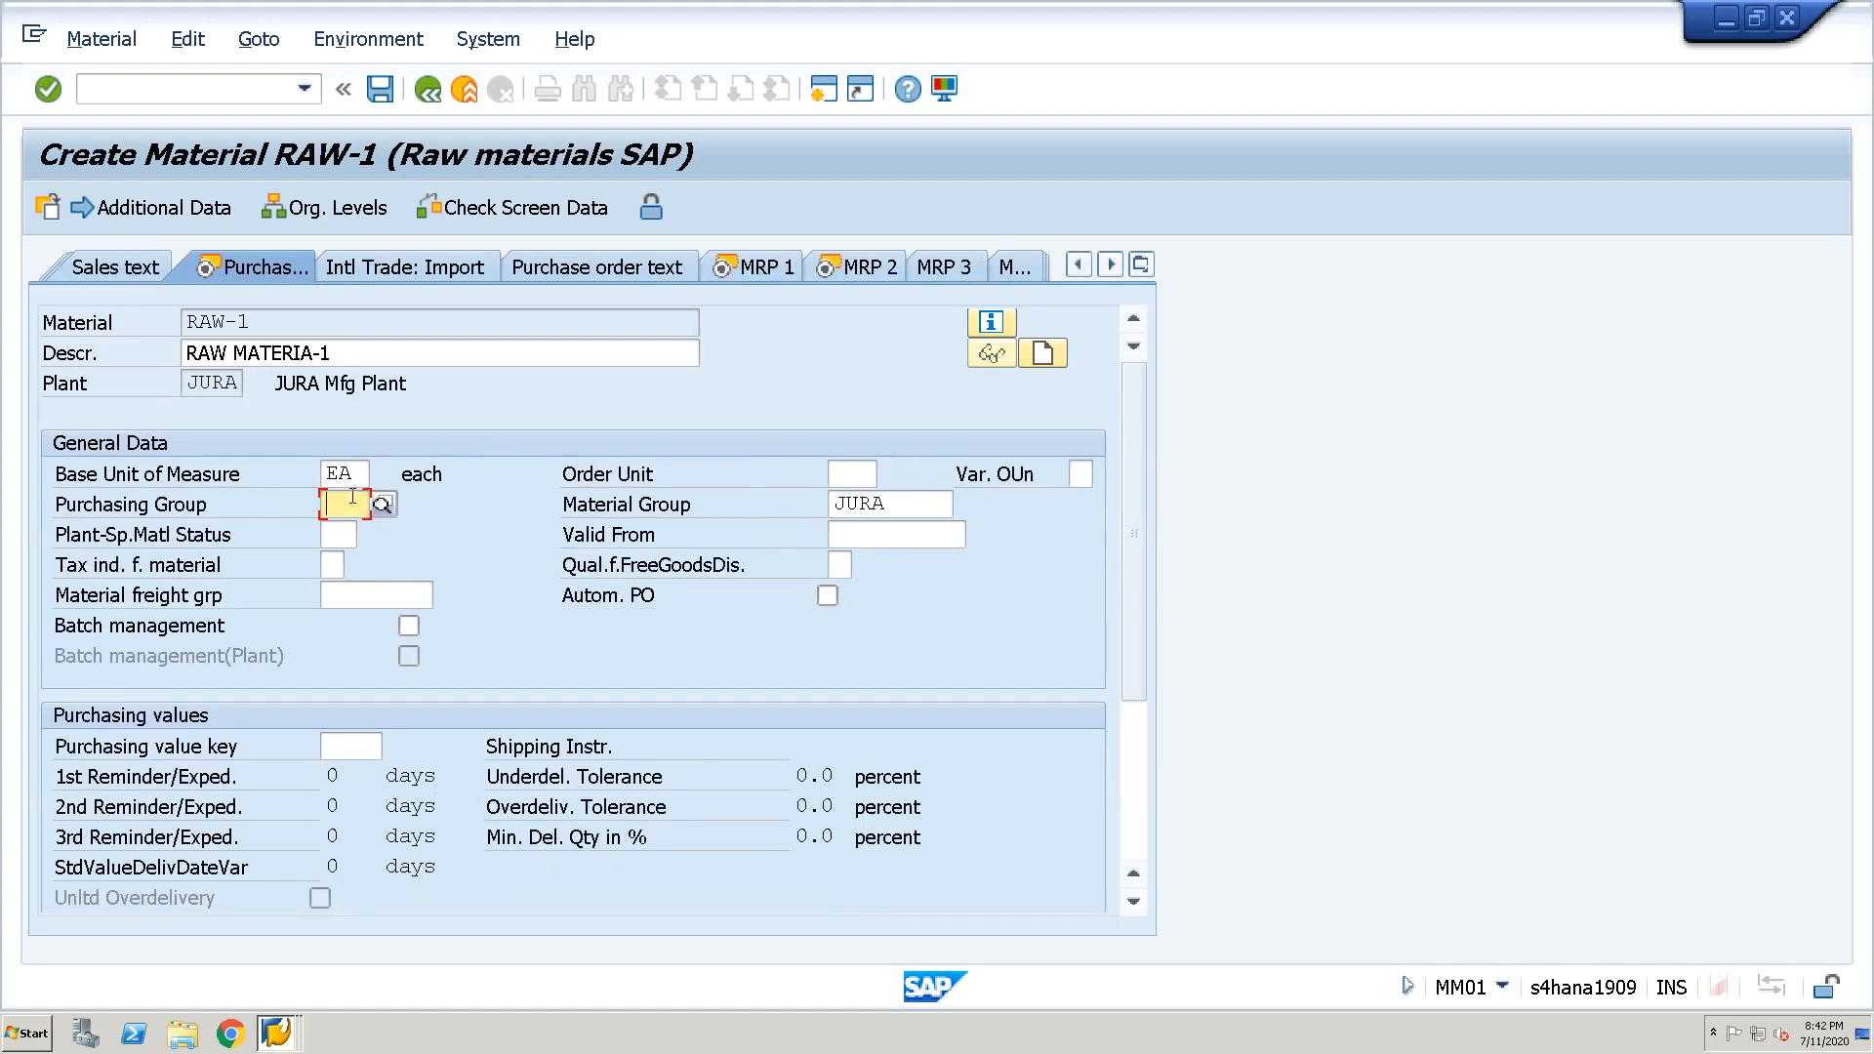
{"action": "type", "text": "JURA"}
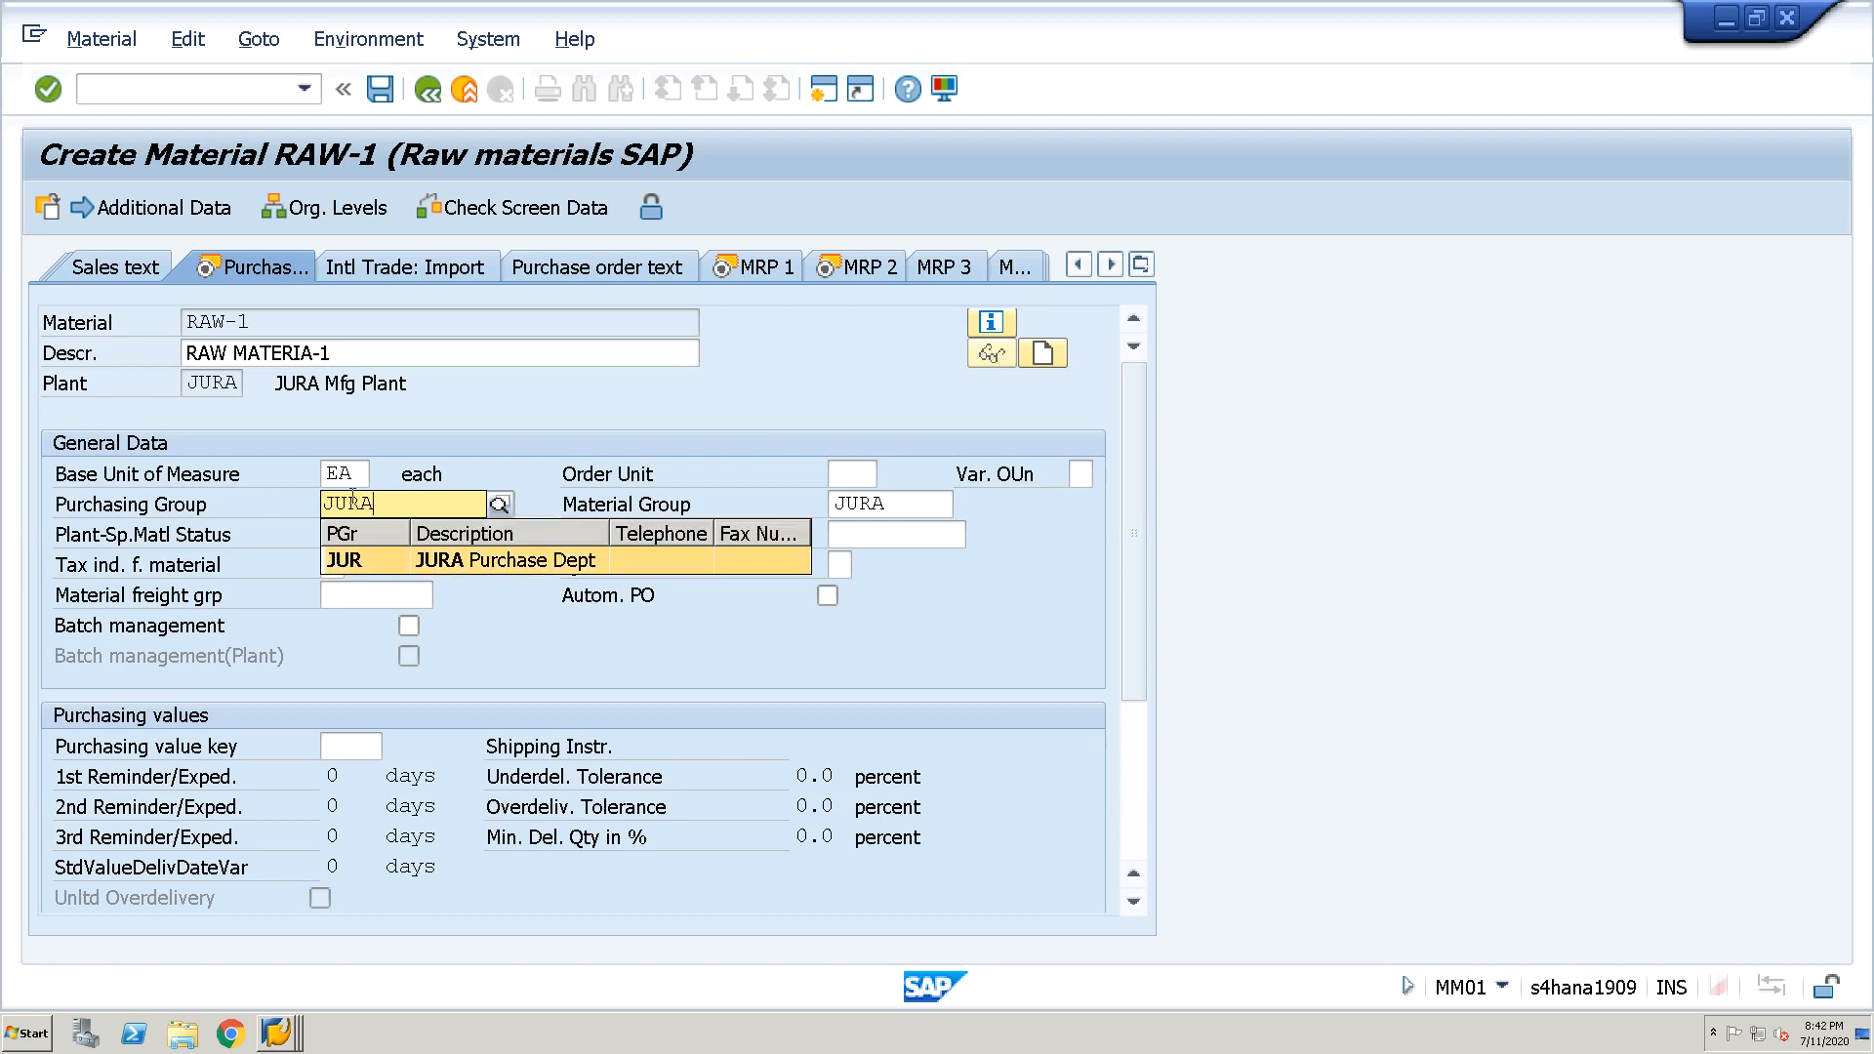
{"action": "key", "text": "Return"}
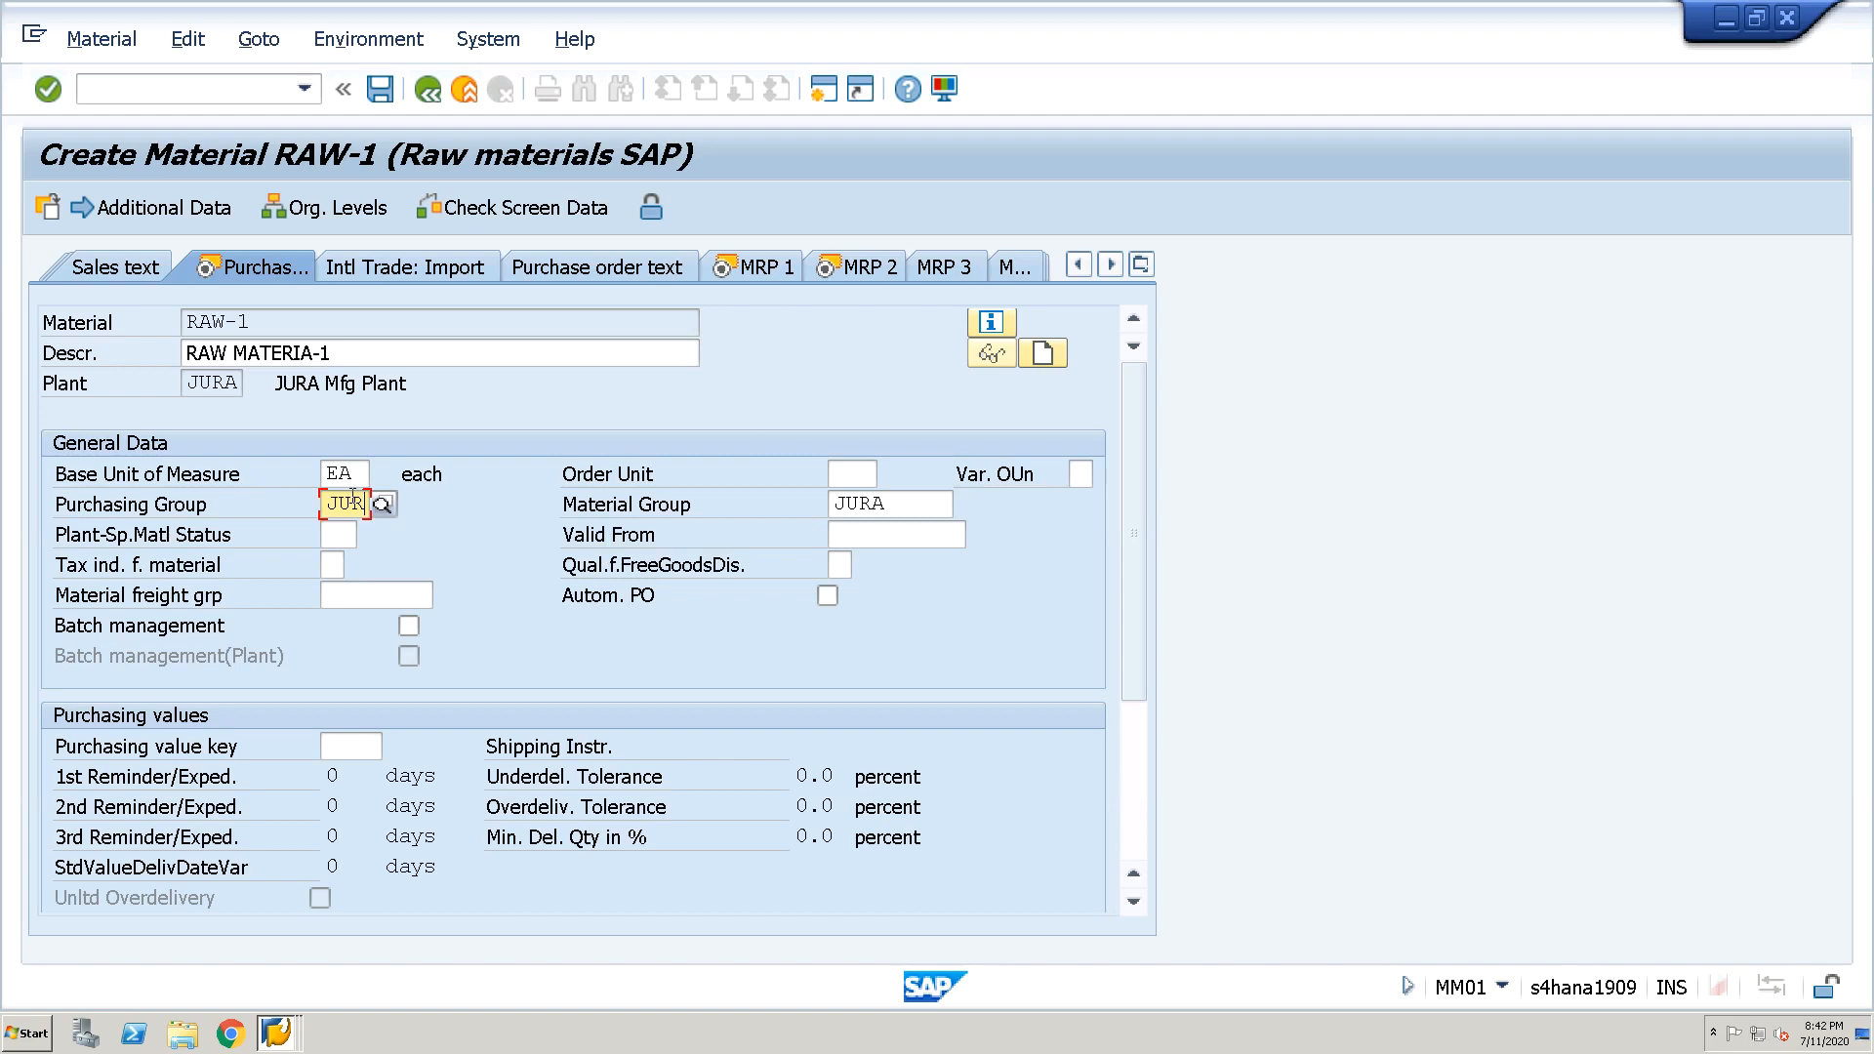
{"action": "key", "text": "Return"}
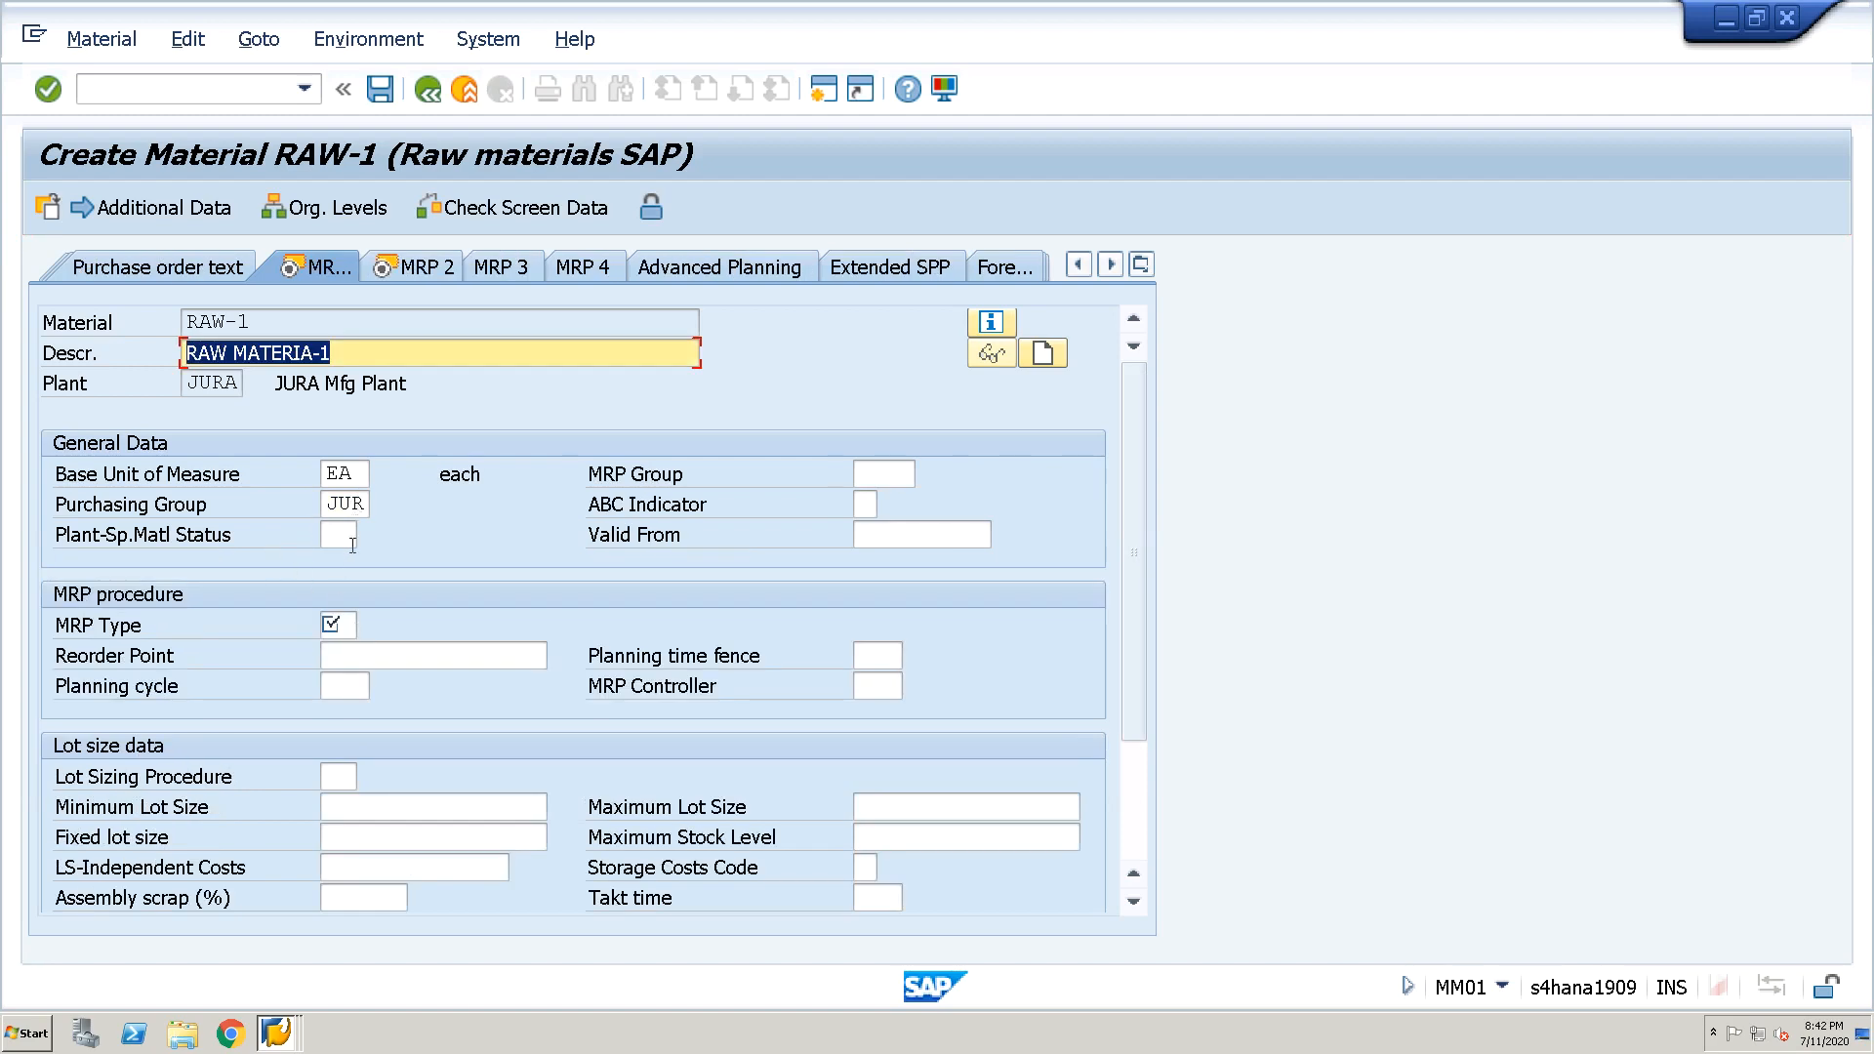
Set the MRP type to ND and continue to the MRP 2 view
{"action": "left_click", "coordinate": [338, 623]}
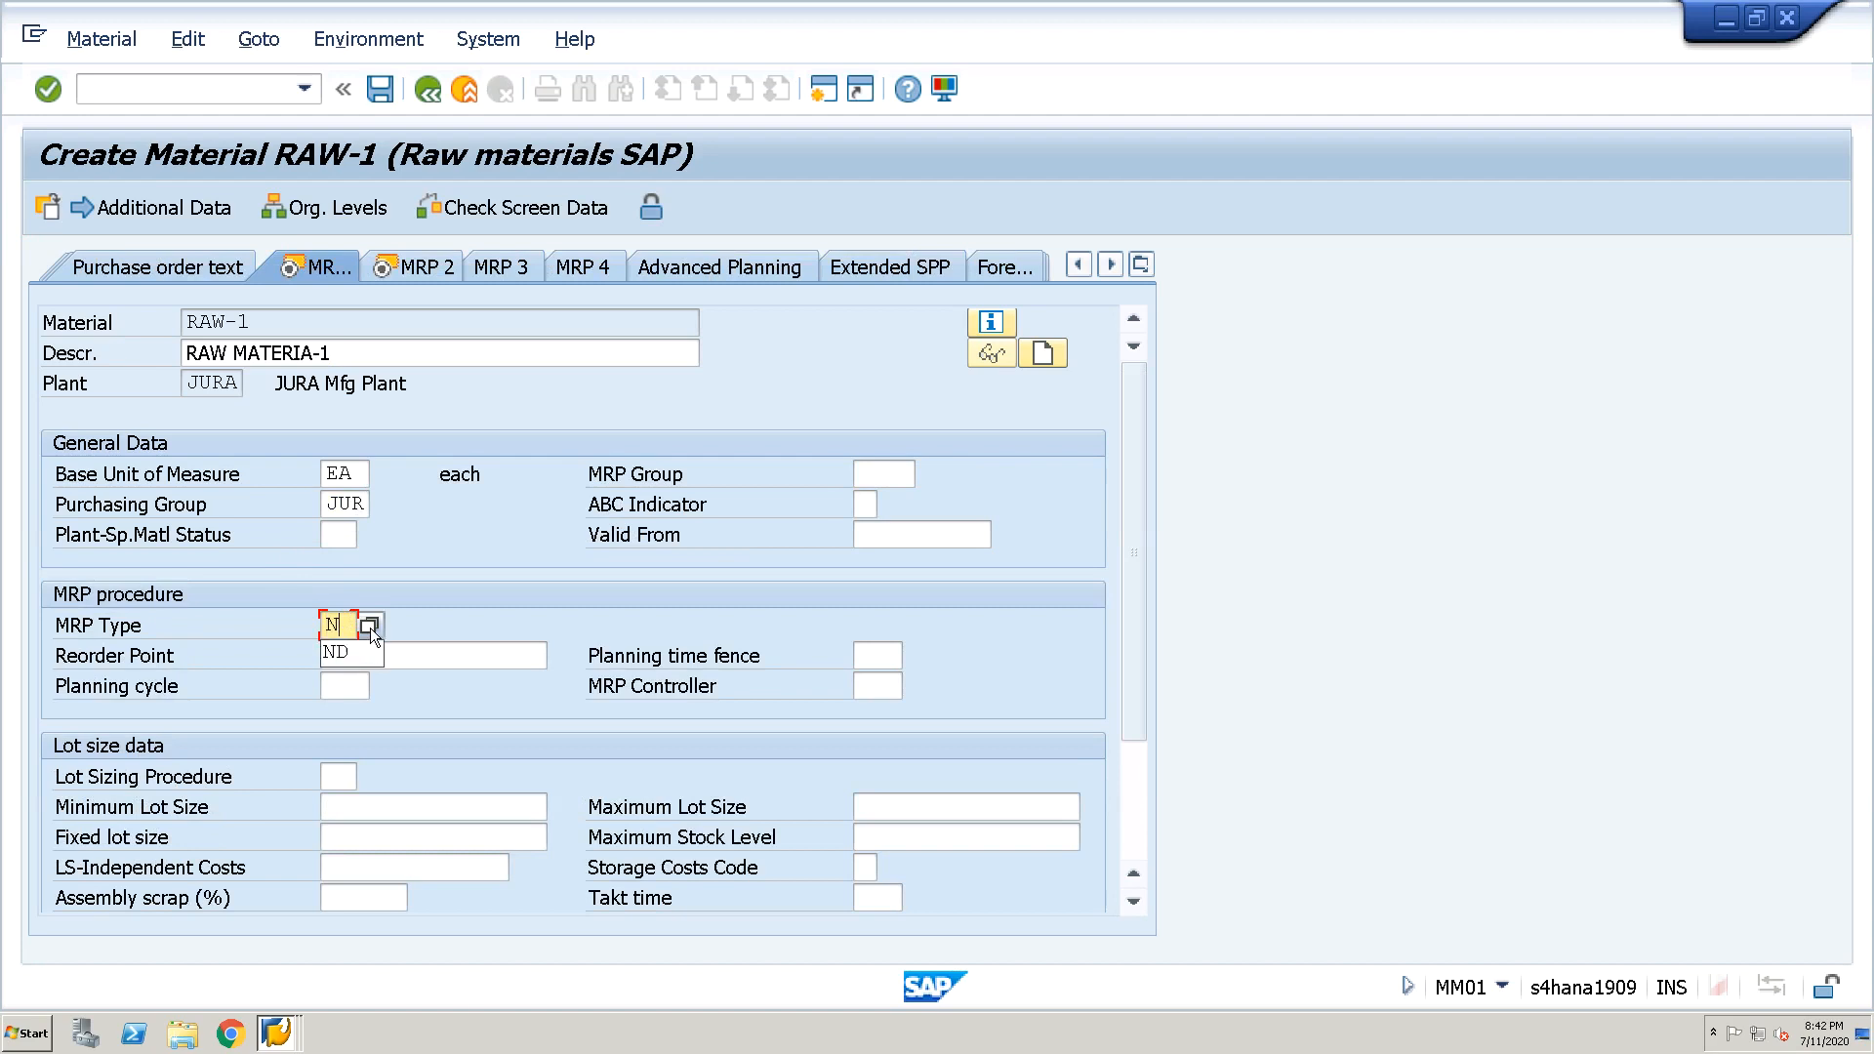
{"action": "key", "text": "Tab"}
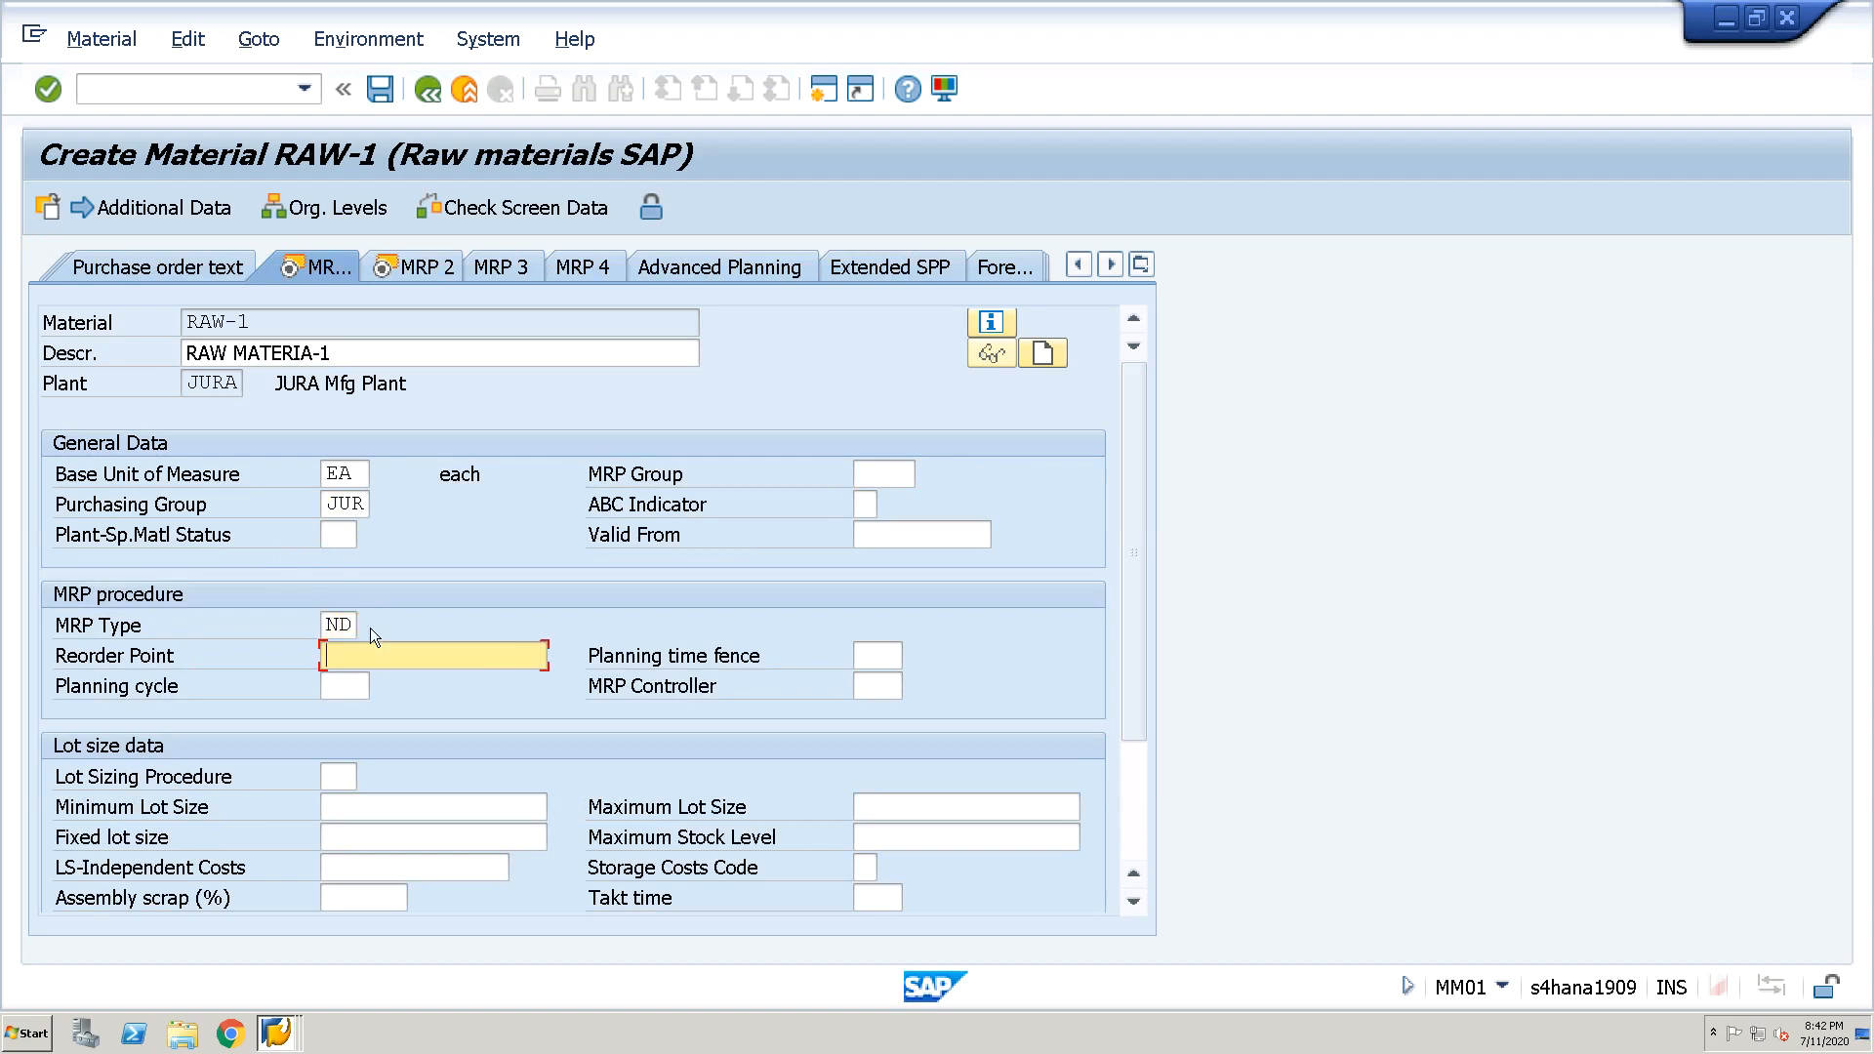
{"action": "key", "text": "Return"}
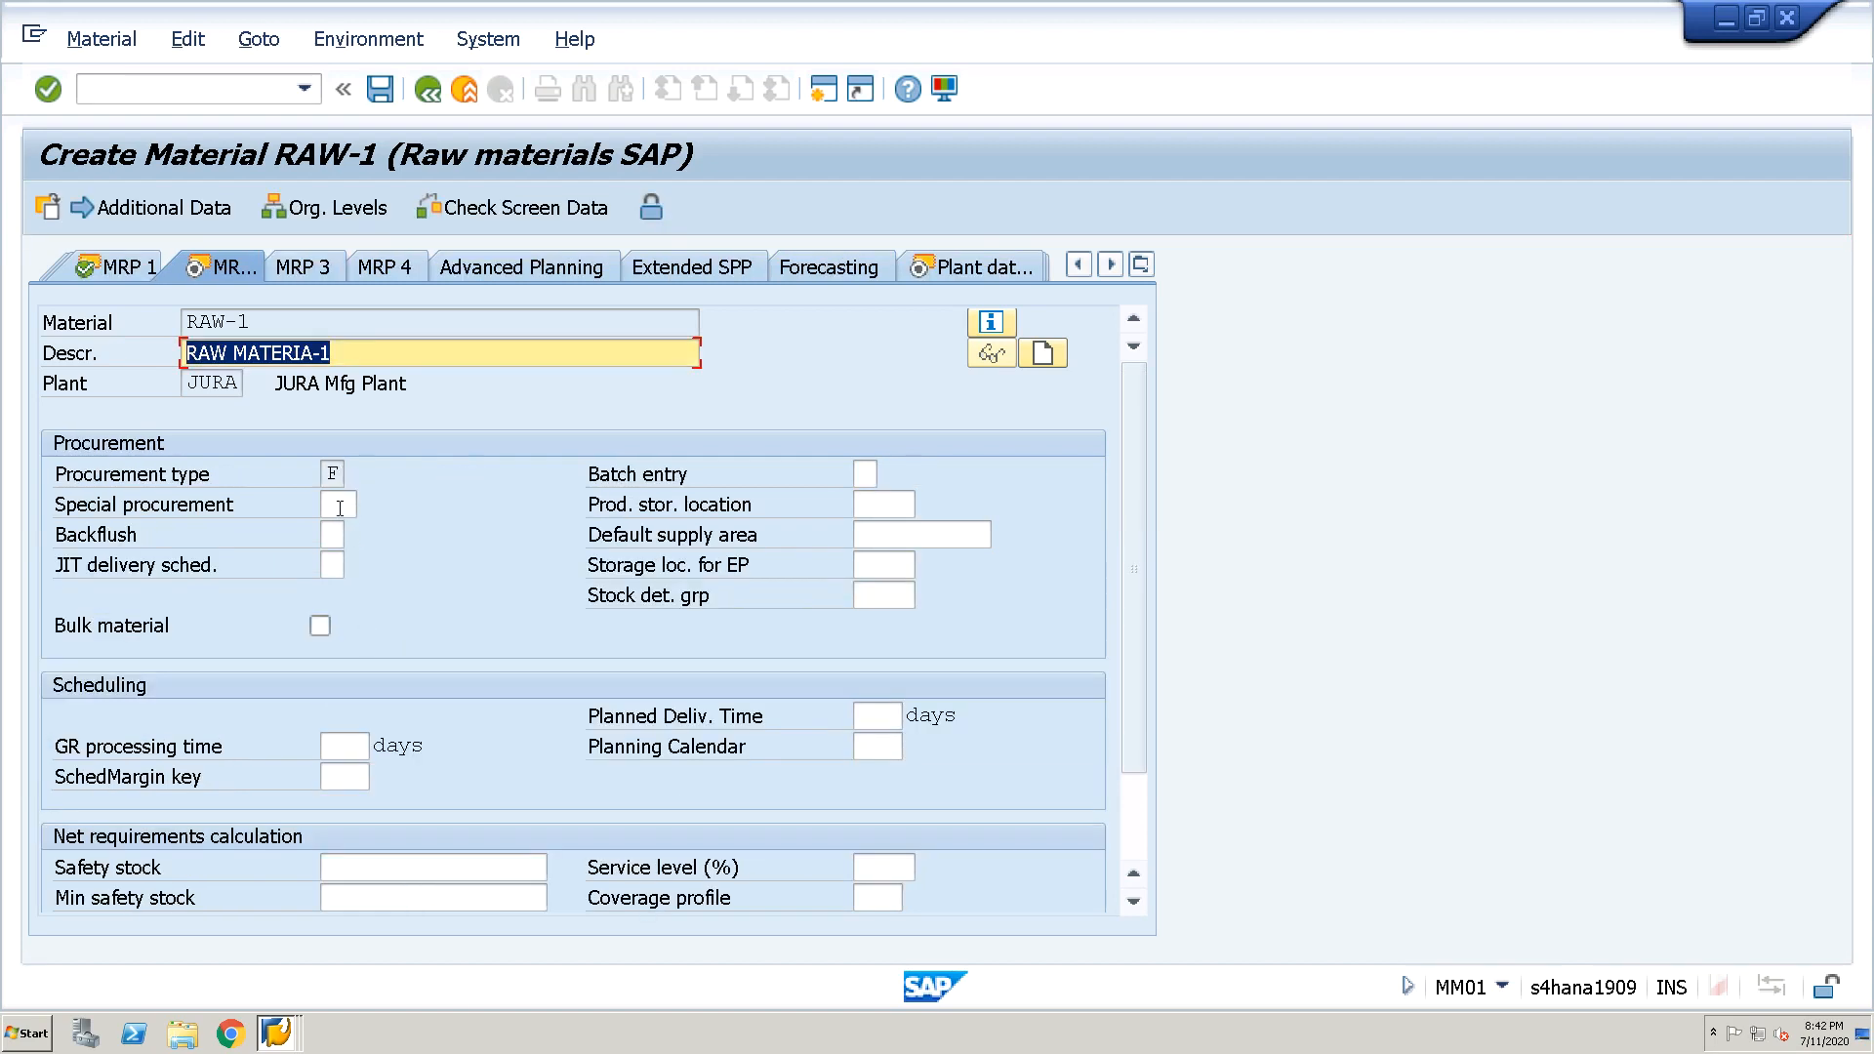
Review the available procurement types for the material and close the list without choosing one
{"action": "left_click", "coordinate": [333, 475]}
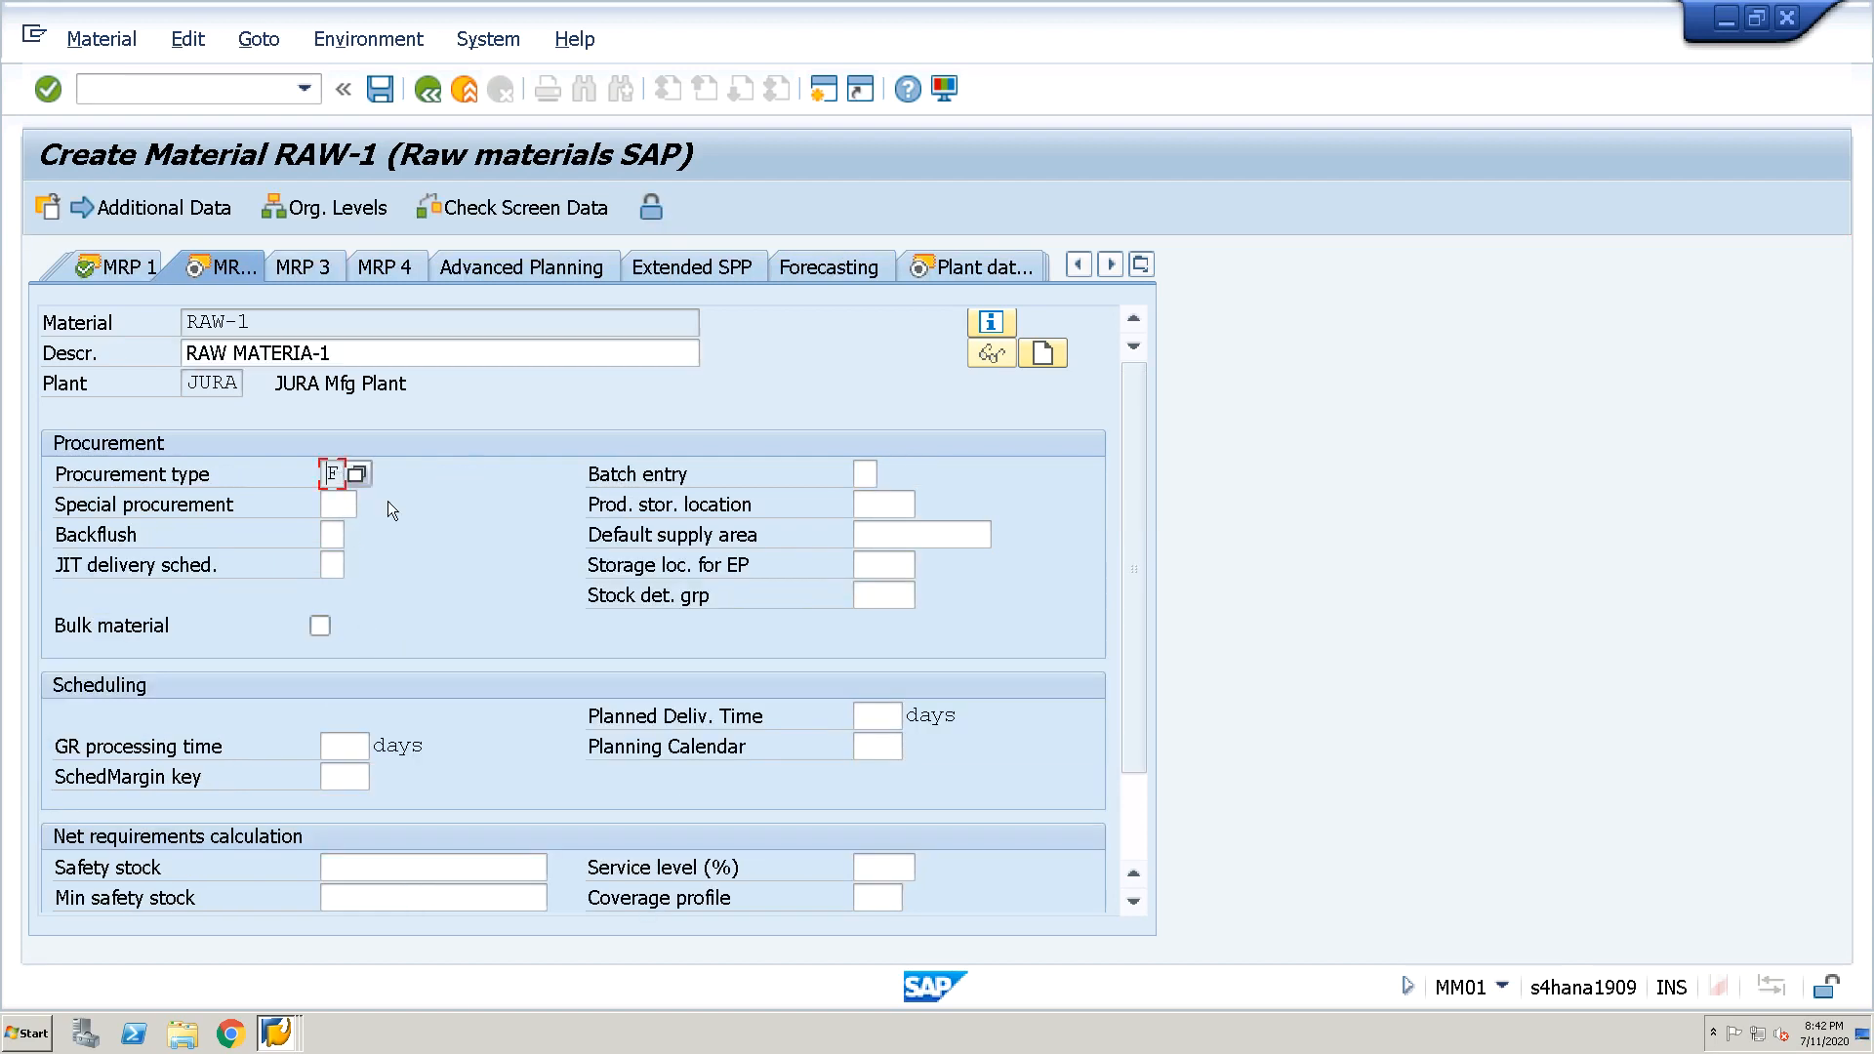
{"action": "left_click", "coordinate": [357, 473]}
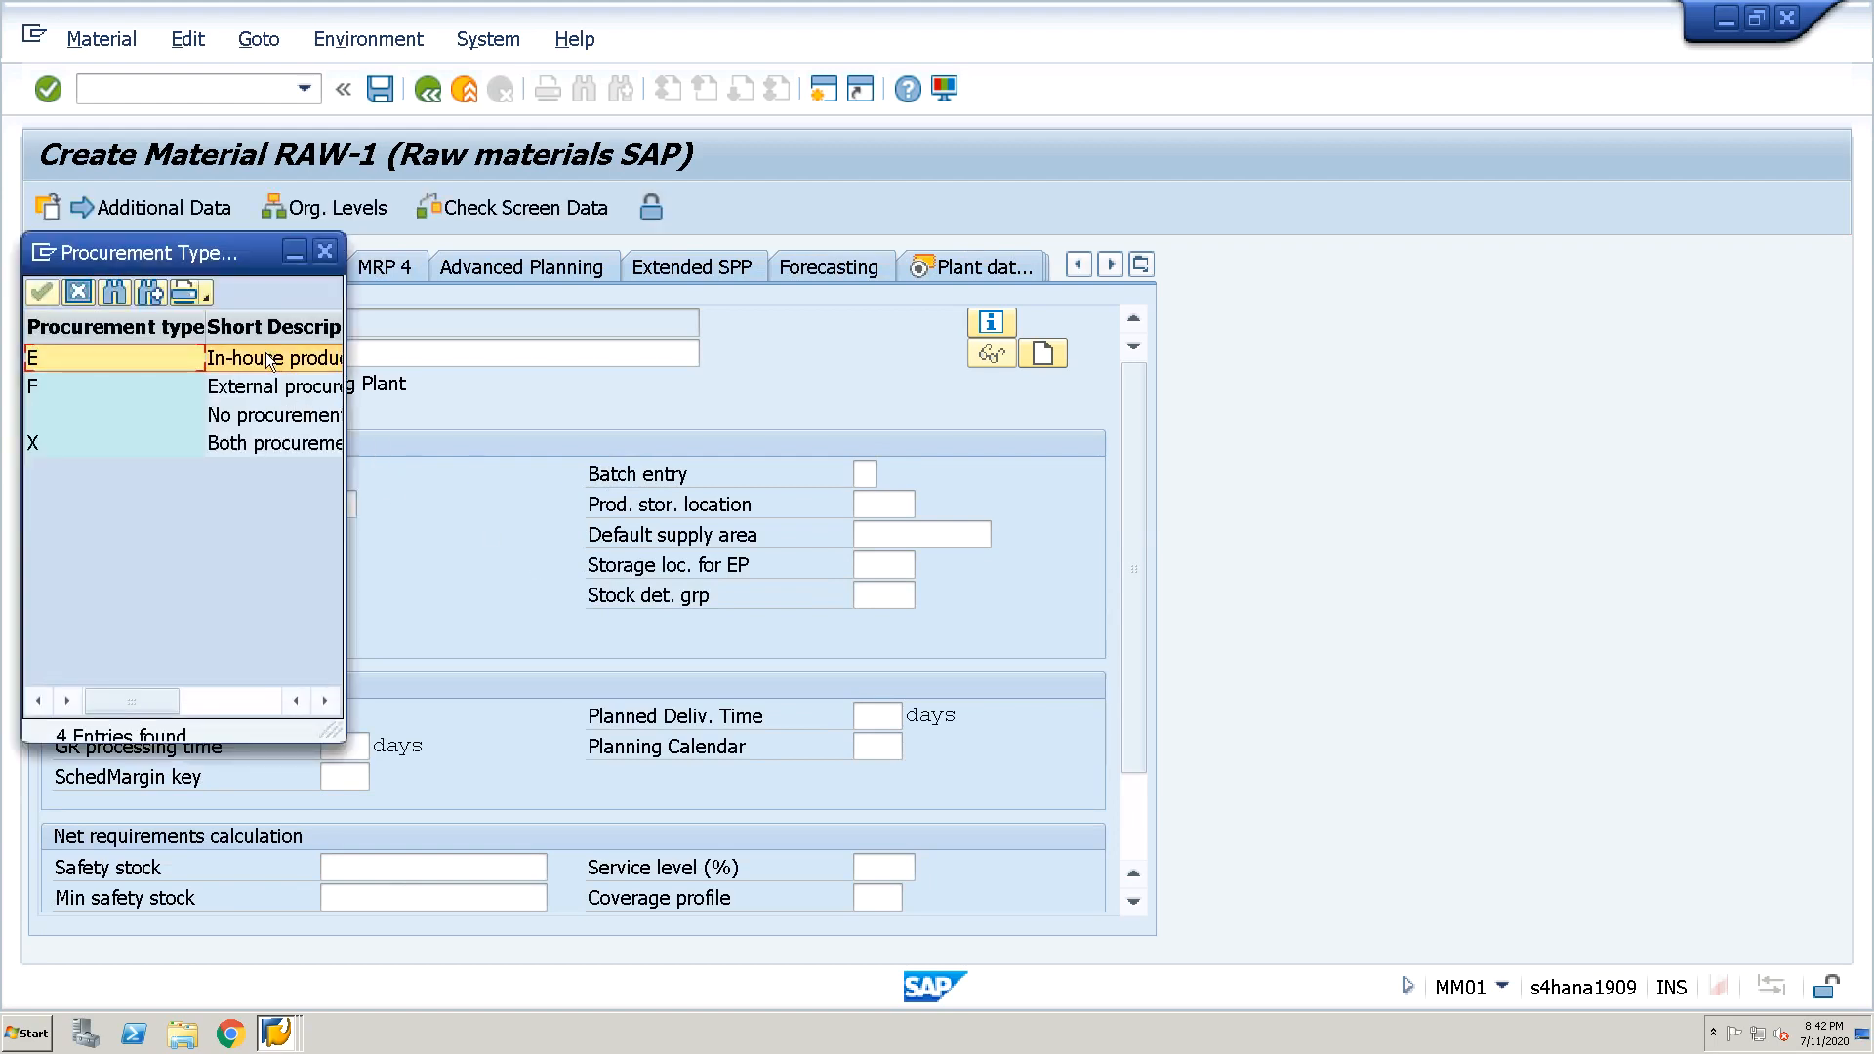
{"action": "left_click", "coordinate": [261, 388]}
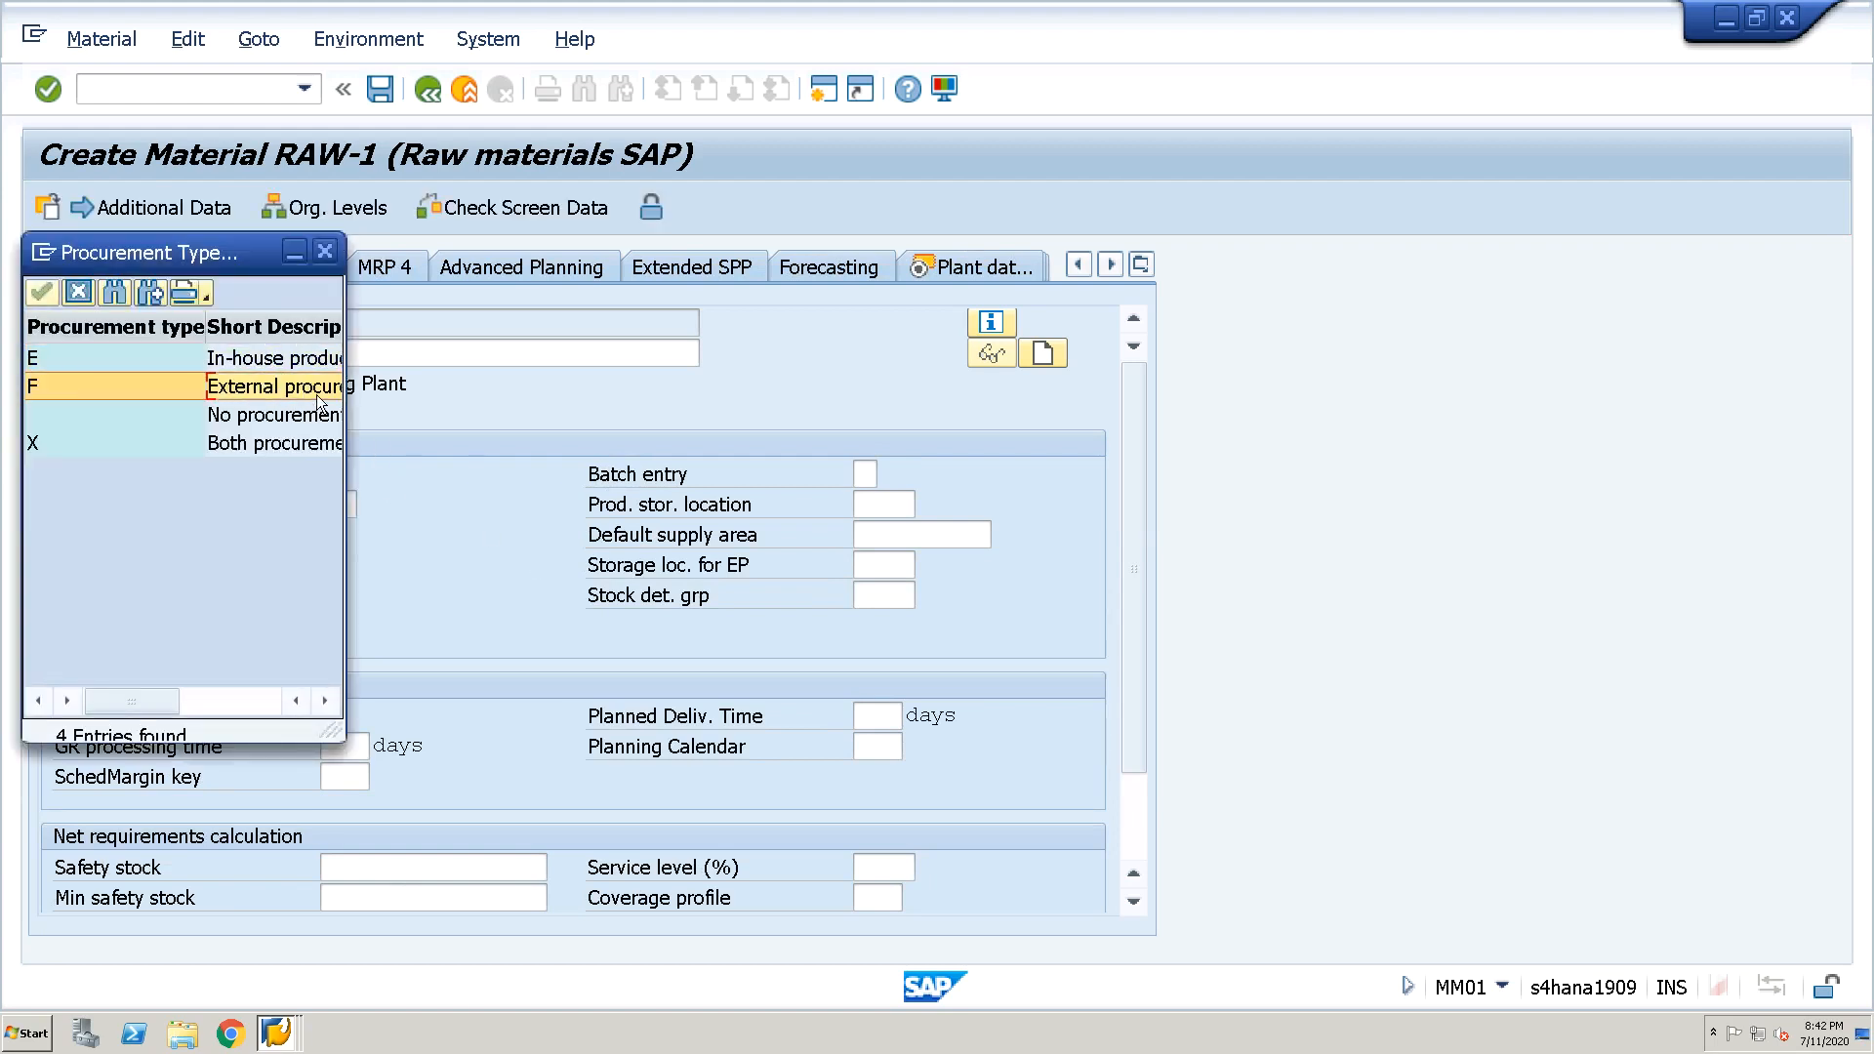
{"action": "left_click", "coordinate": [295, 444]}
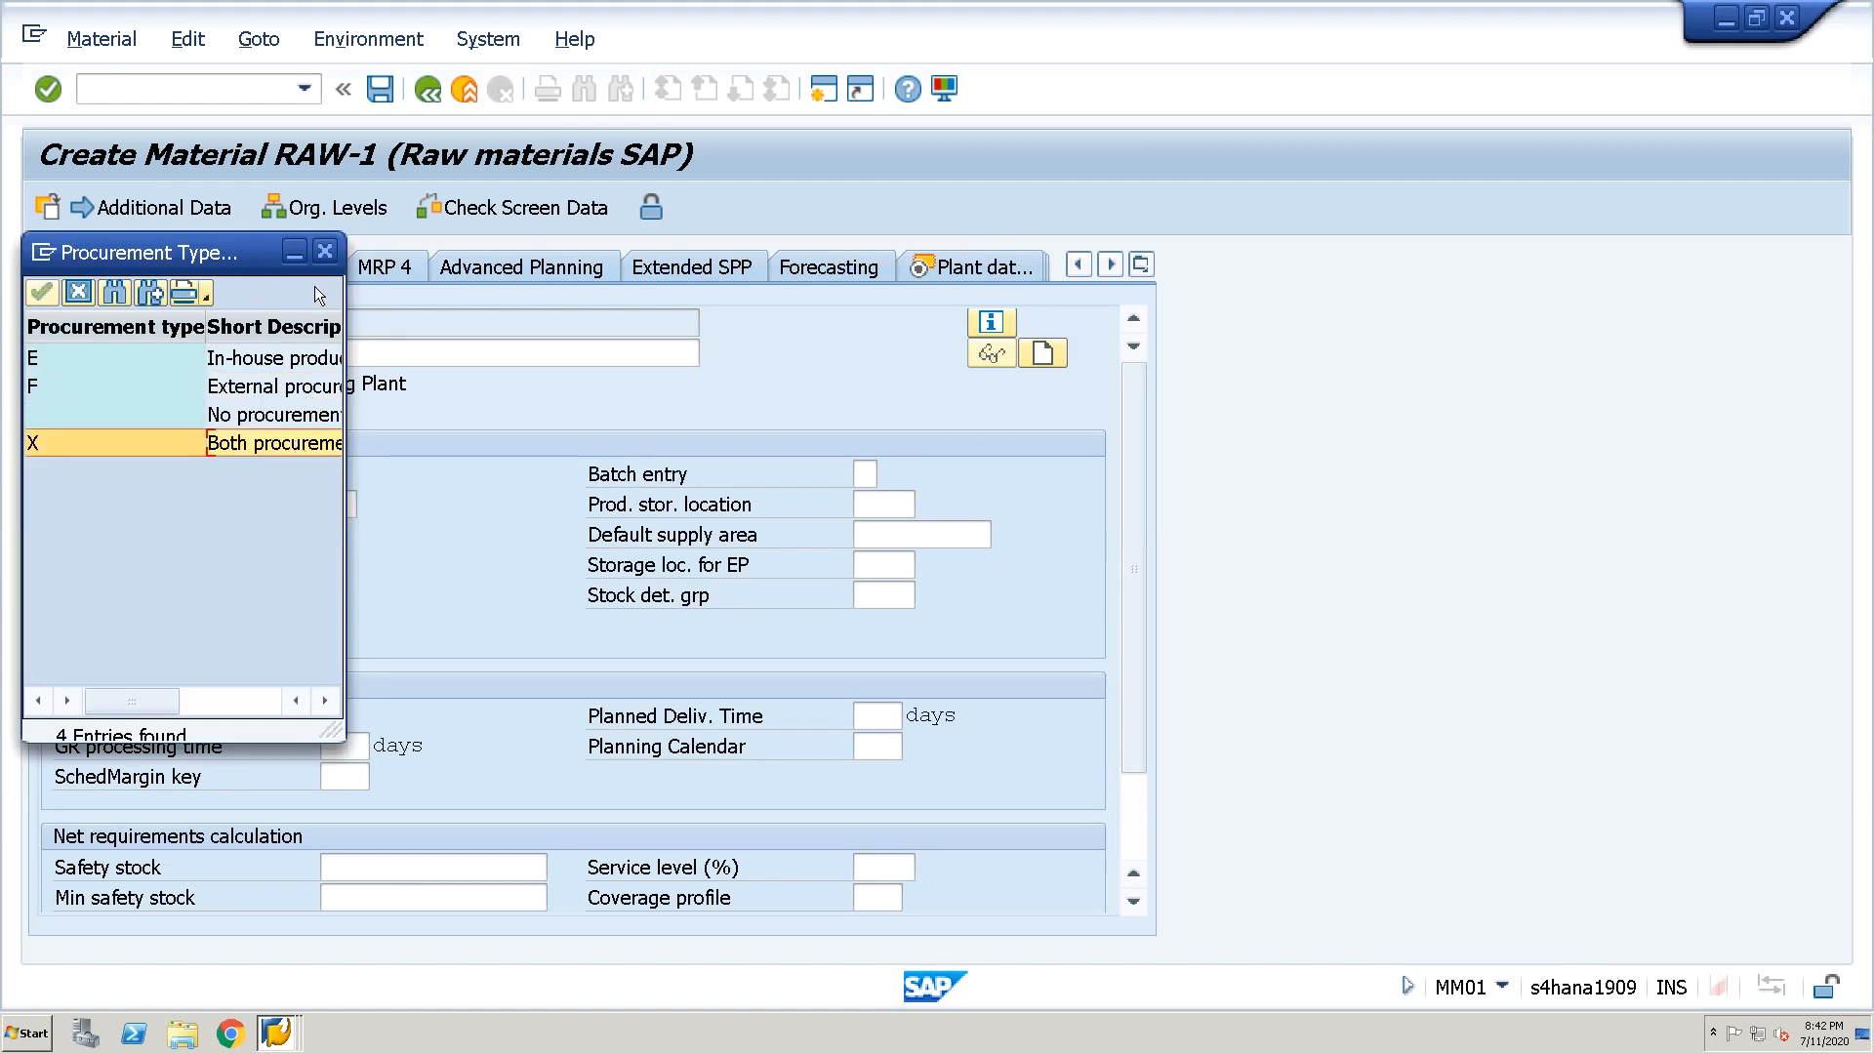
{"action": "left_click", "coordinate": [323, 254]}
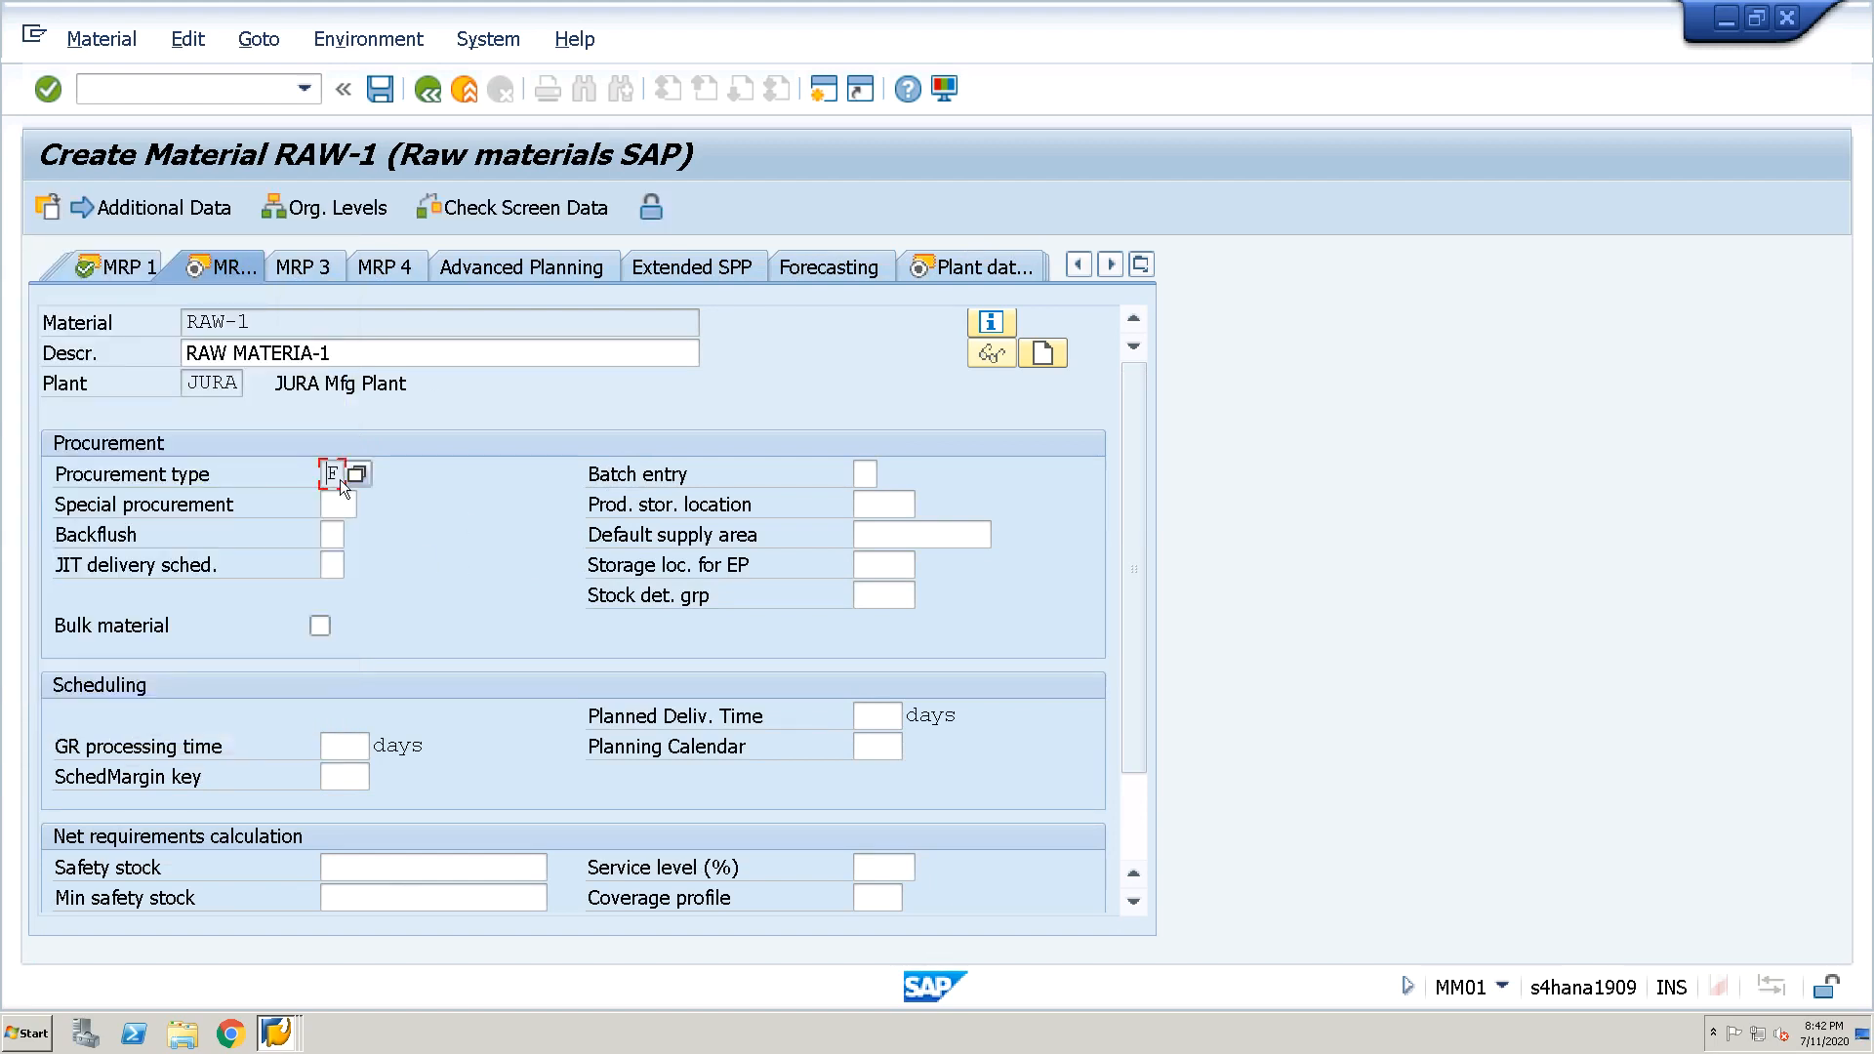
Continue past MRP 2 and the plant data views to Accounting 1 and assign valuation class JUR1
{"action": "key", "text": "Return"}
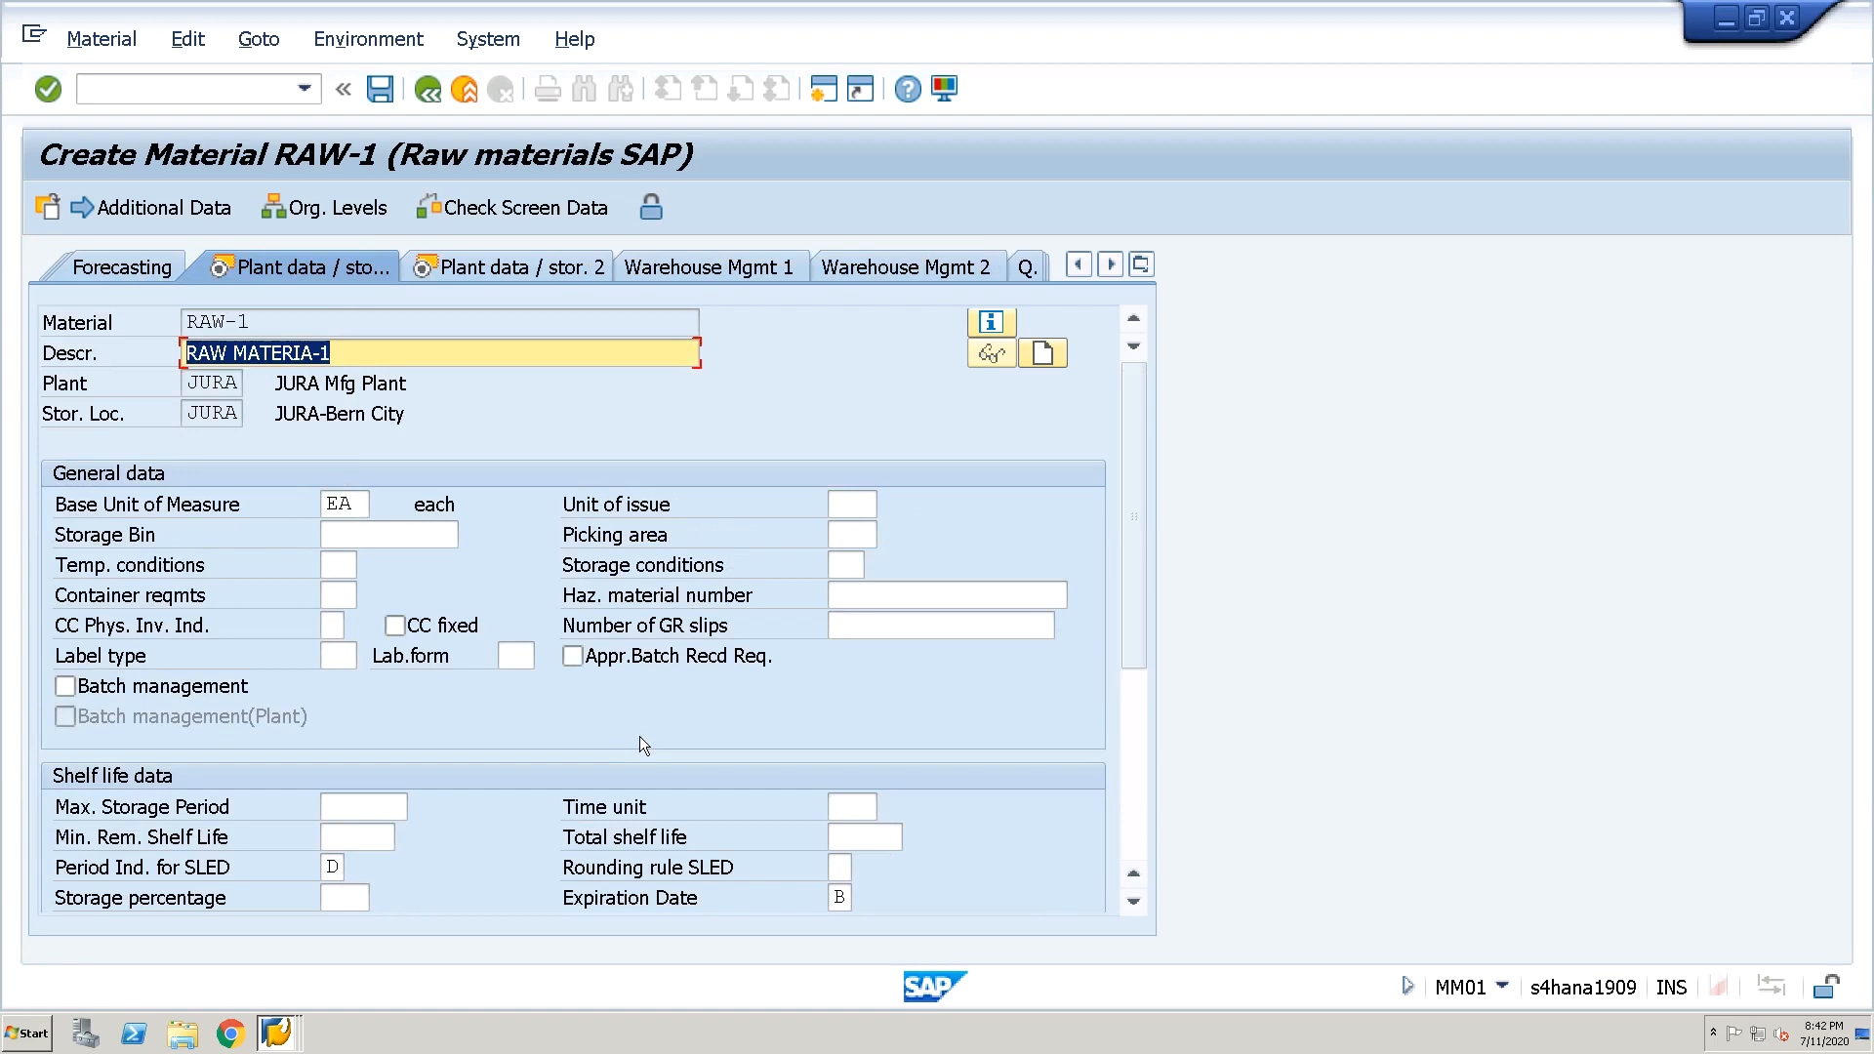
{"action": "key", "text": "Return"}
{"action": "key", "text": "Return"}
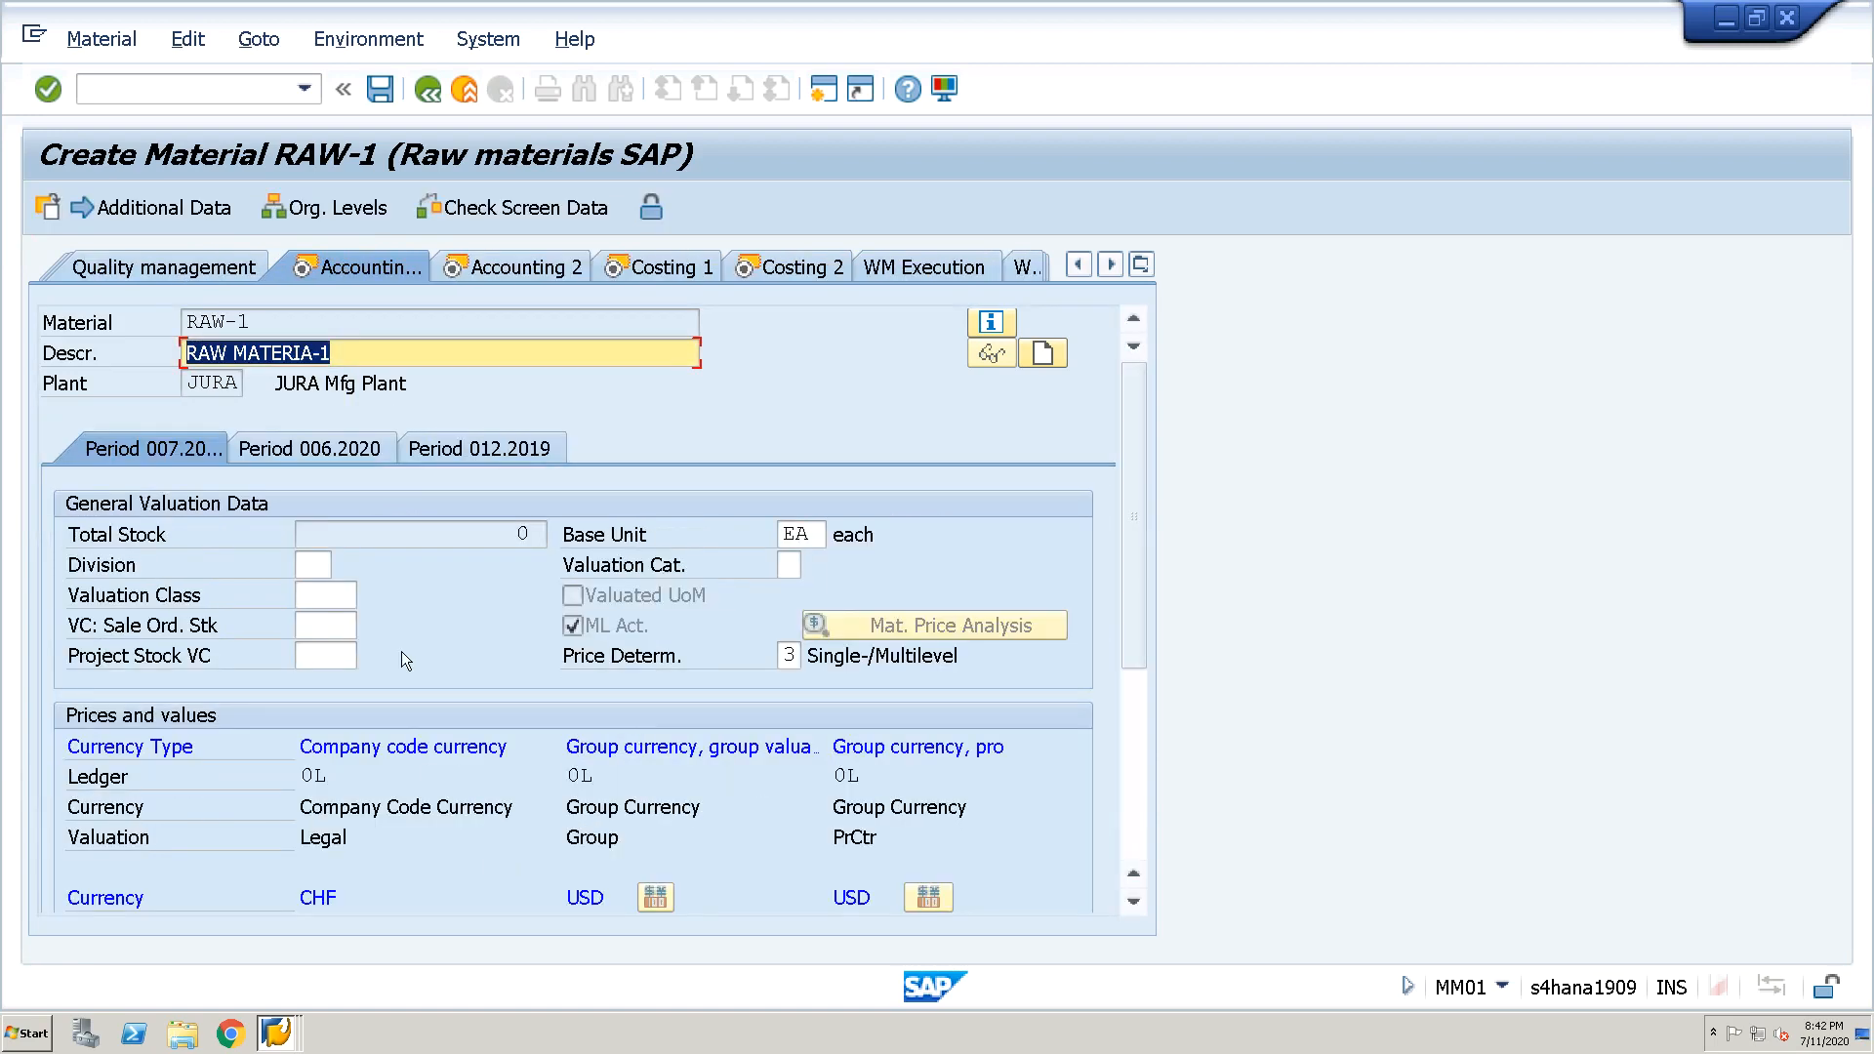
{"action": "left_click", "coordinate": [343, 597]}
{"action": "left_click", "coordinate": [370, 596]}
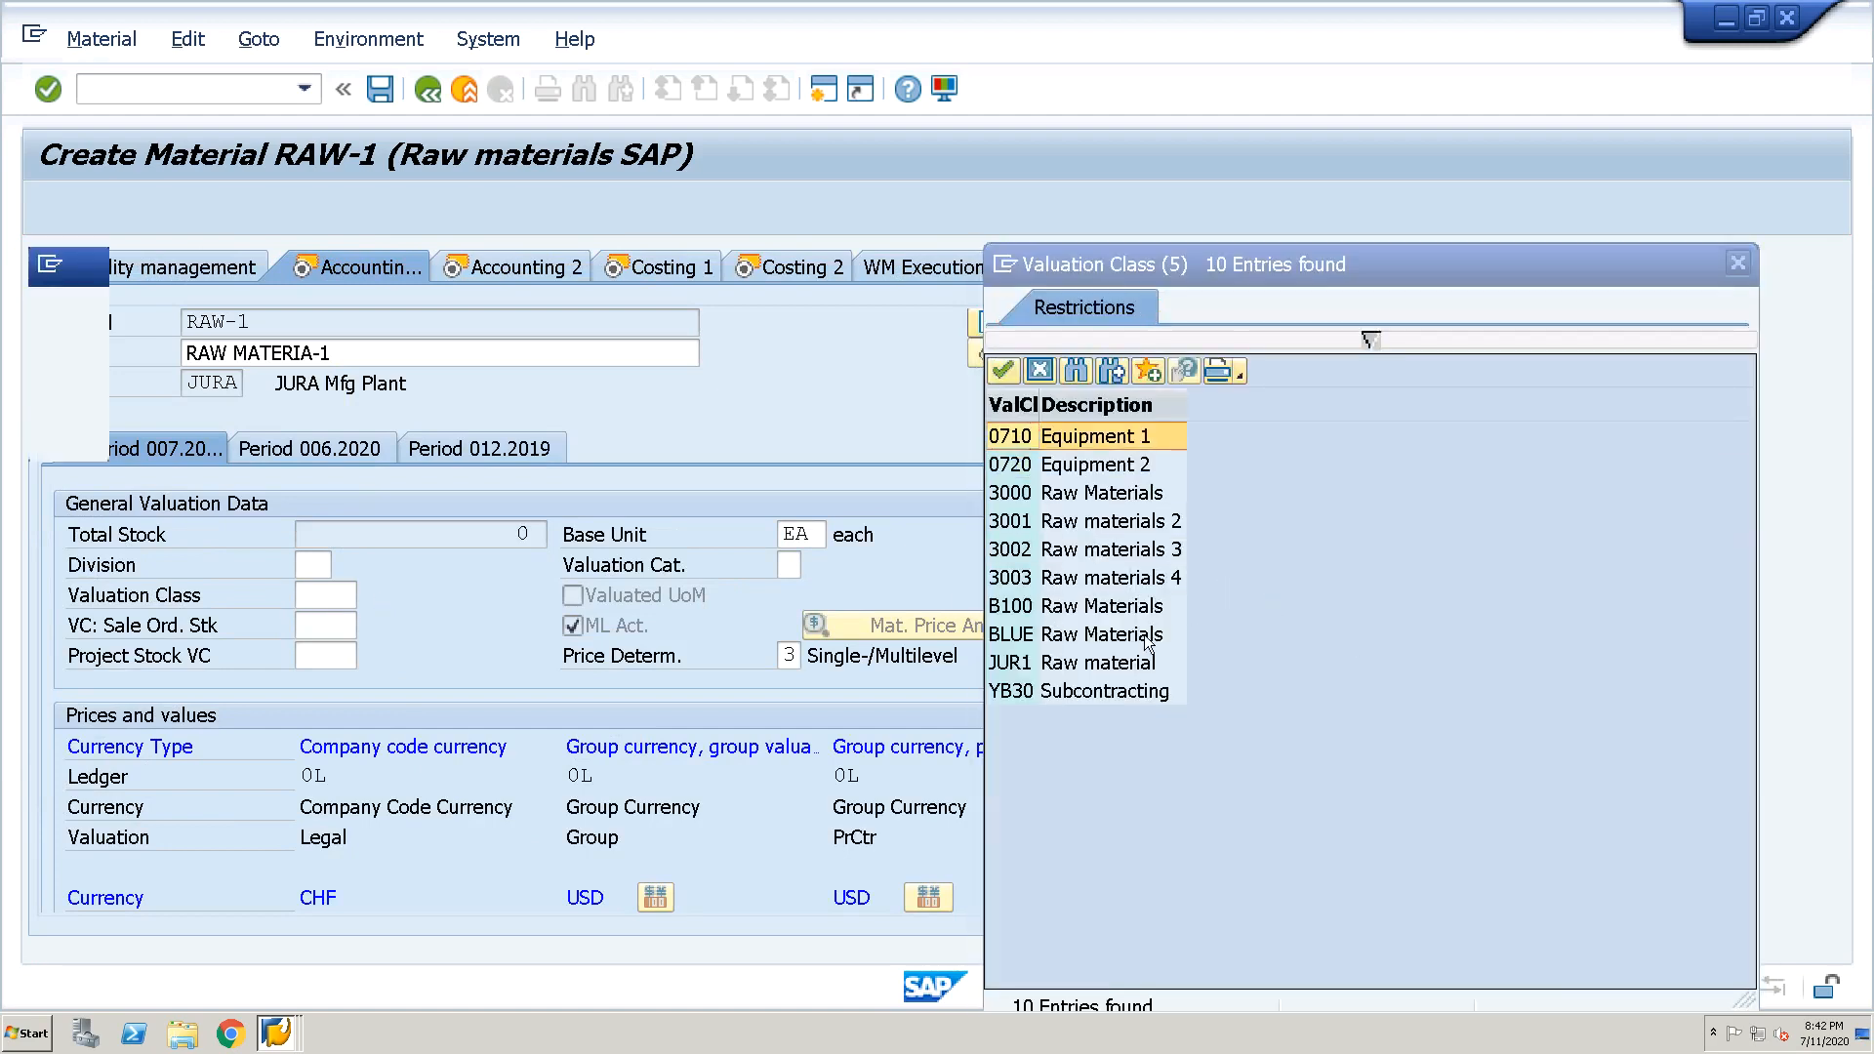
{"action": "left_click", "coordinate": [1097, 666]}
{"action": "double_click", "coordinate": [1096, 661]}
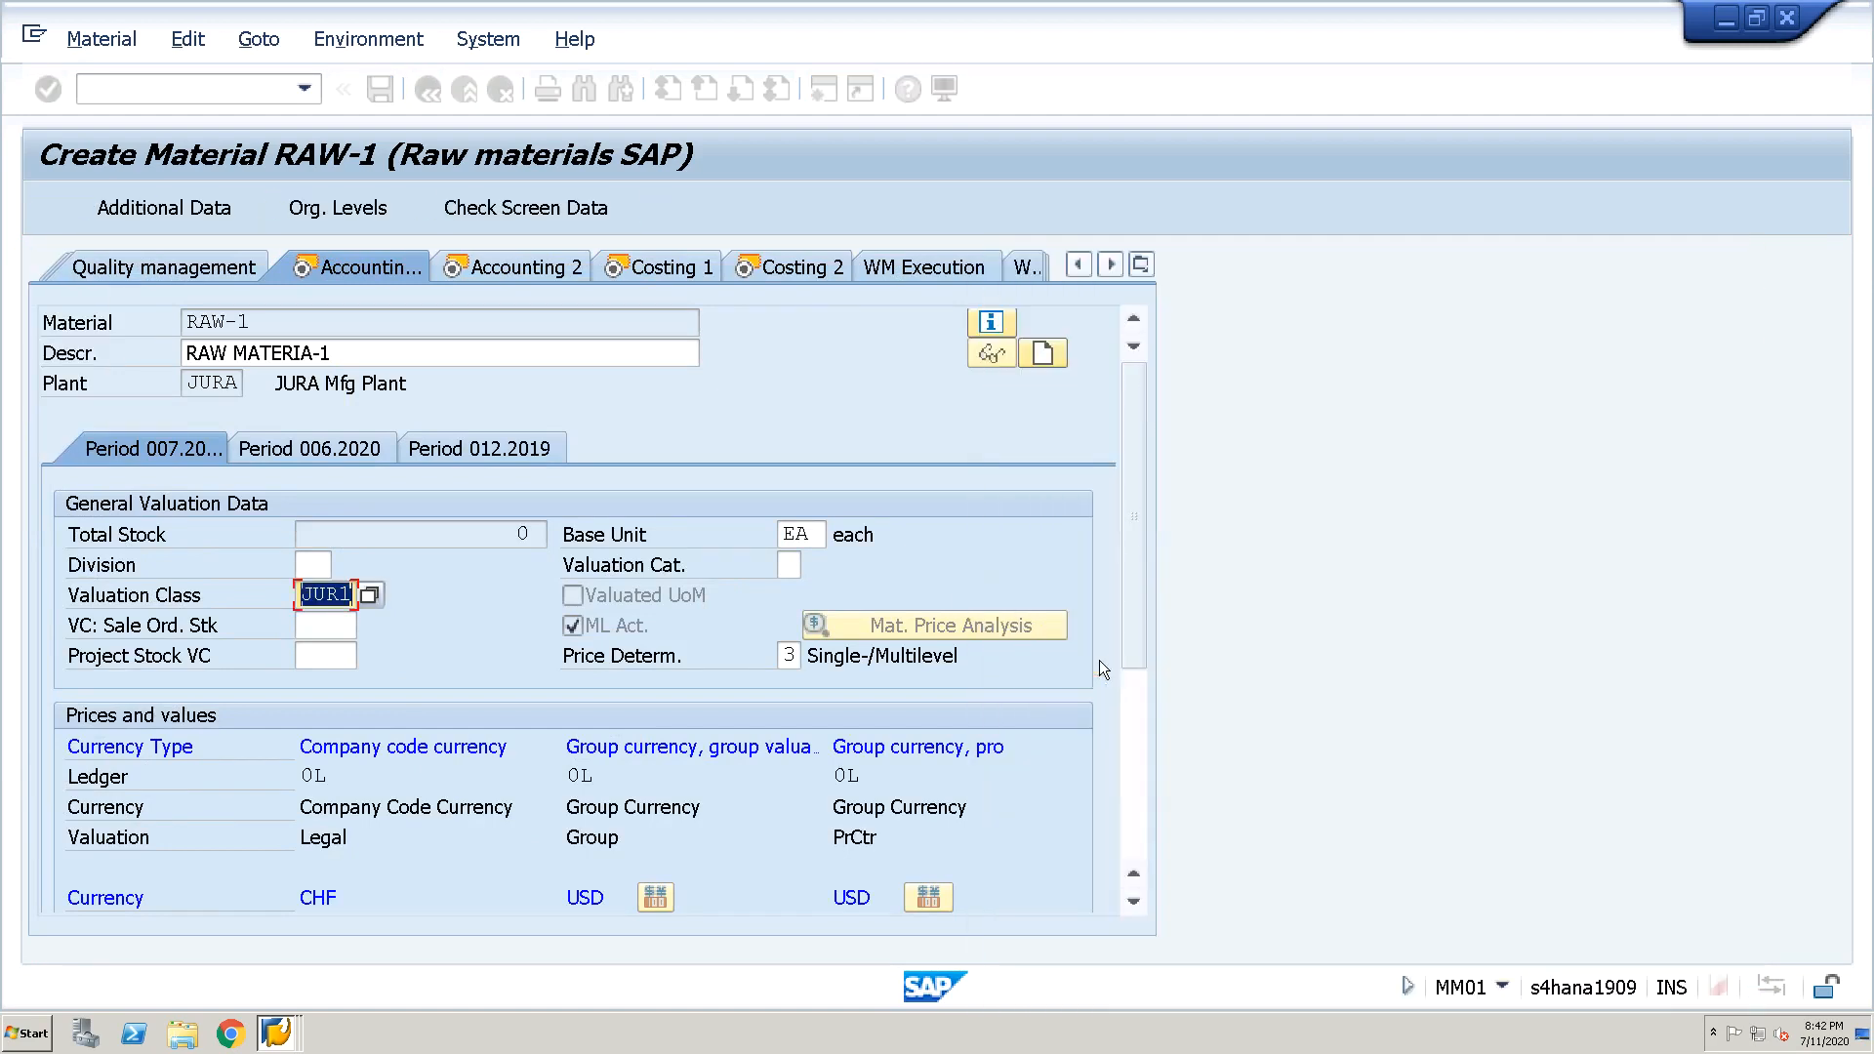
Examine the currency types and the legal and group valuations under Prices and values in Accounting 1
{"action": "left_click", "coordinate": [1135, 901]}
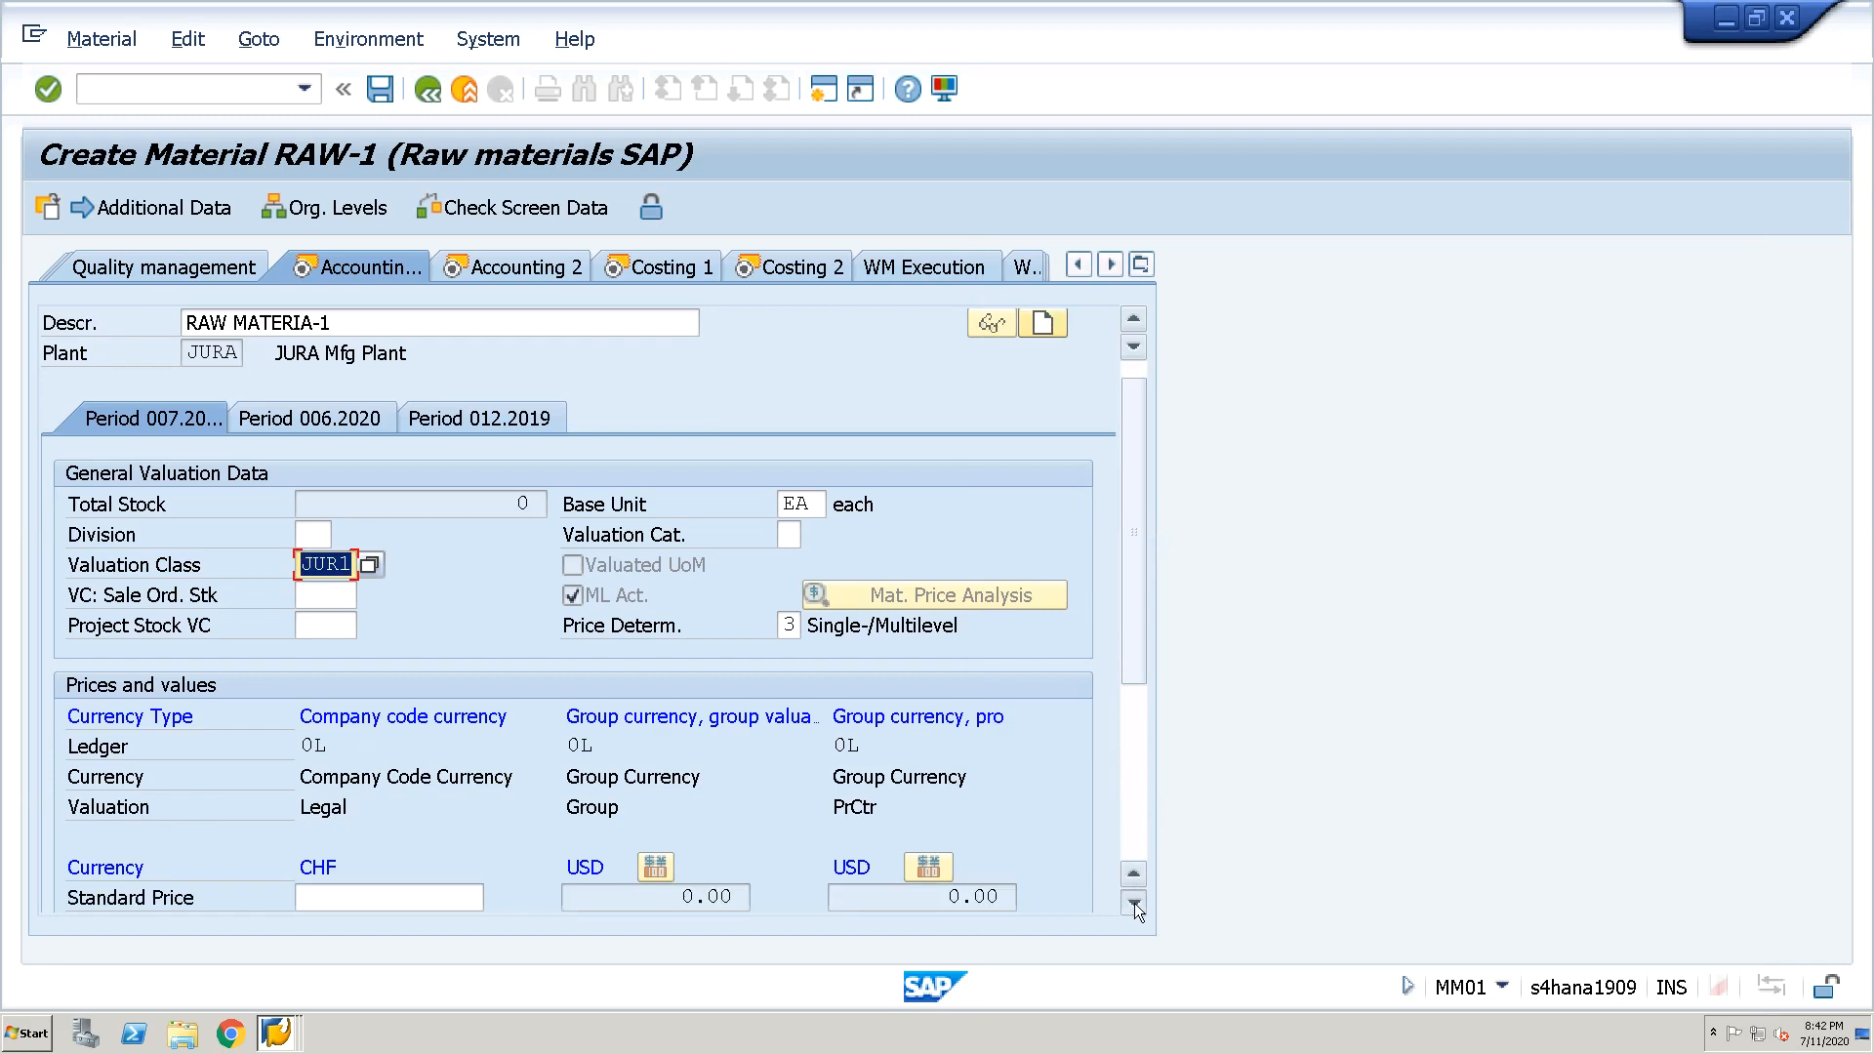
{"action": "left_click", "coordinate": [1135, 901]}
{"action": "left_click", "coordinate": [1134, 901]}
{"action": "left_click", "coordinate": [1135, 902]}
{"action": "left_click", "coordinate": [1135, 901]}
{"action": "left_click", "coordinate": [1134, 901]}
{"action": "left_click", "coordinate": [1134, 901]}
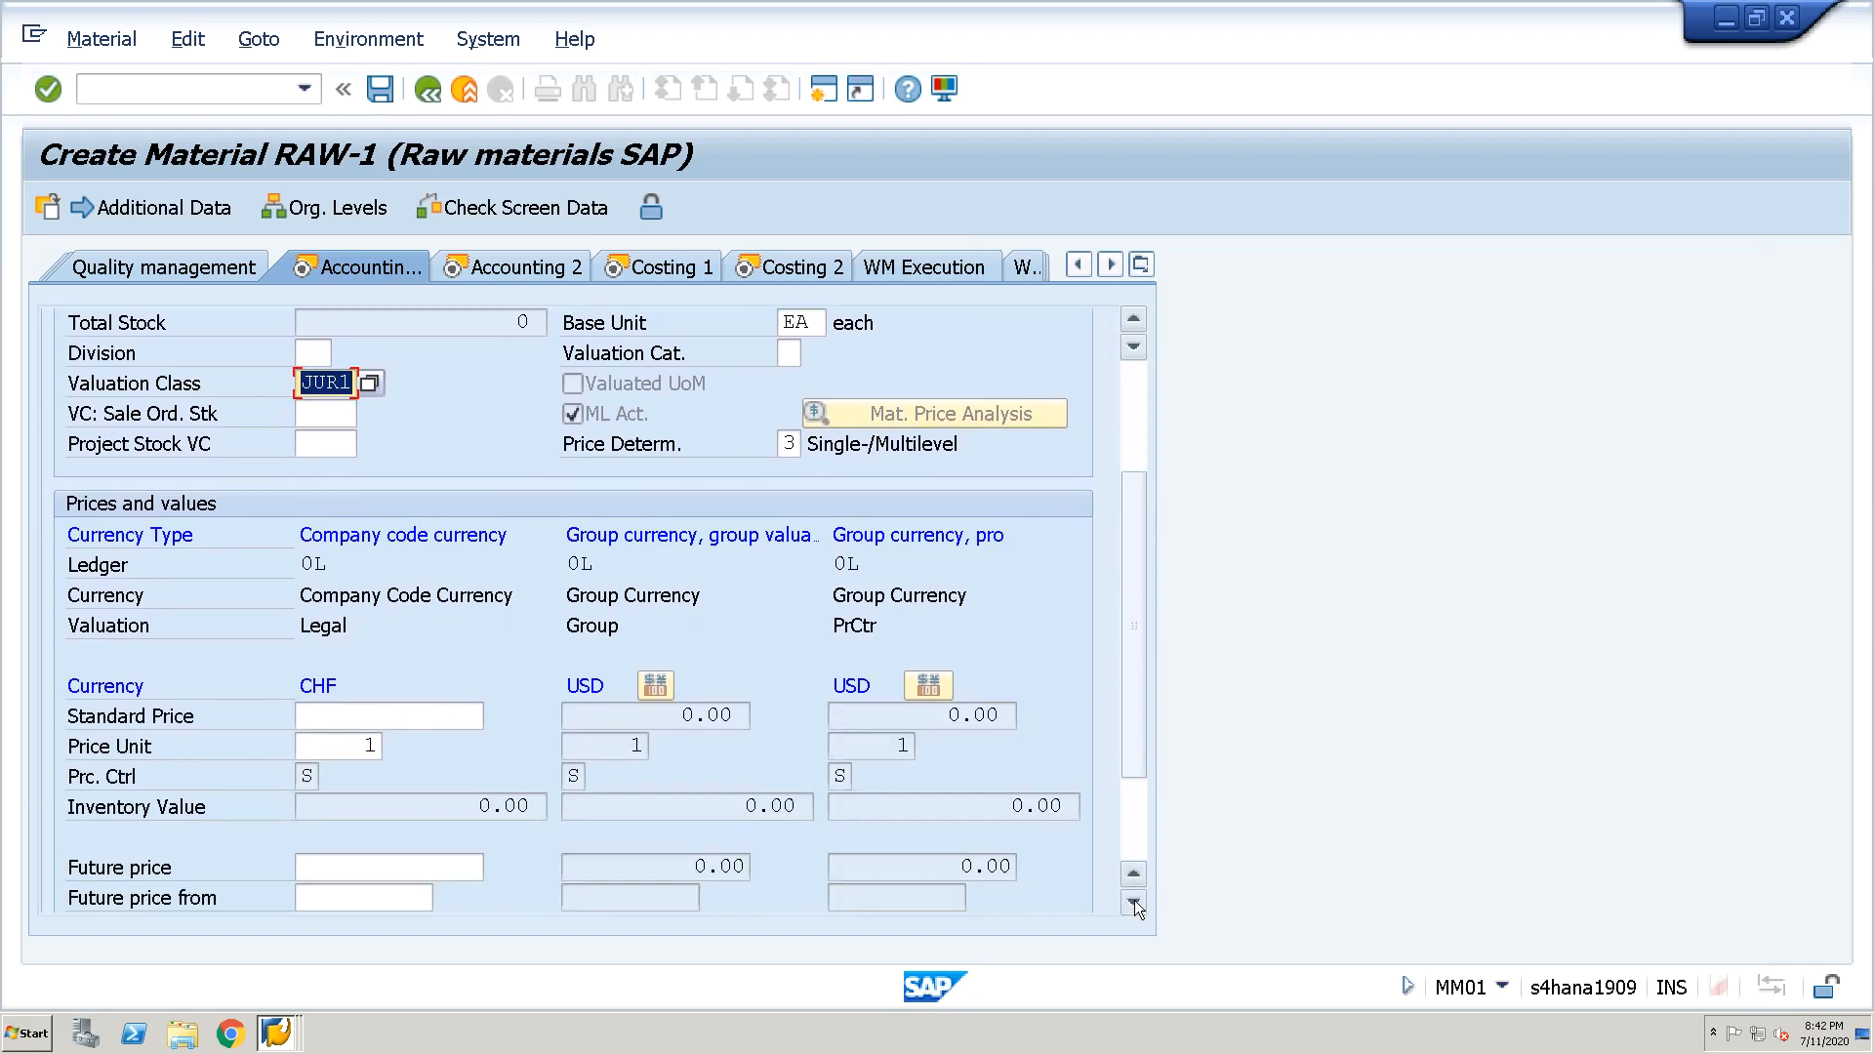
{"action": "left_click", "coordinate": [1134, 901]}
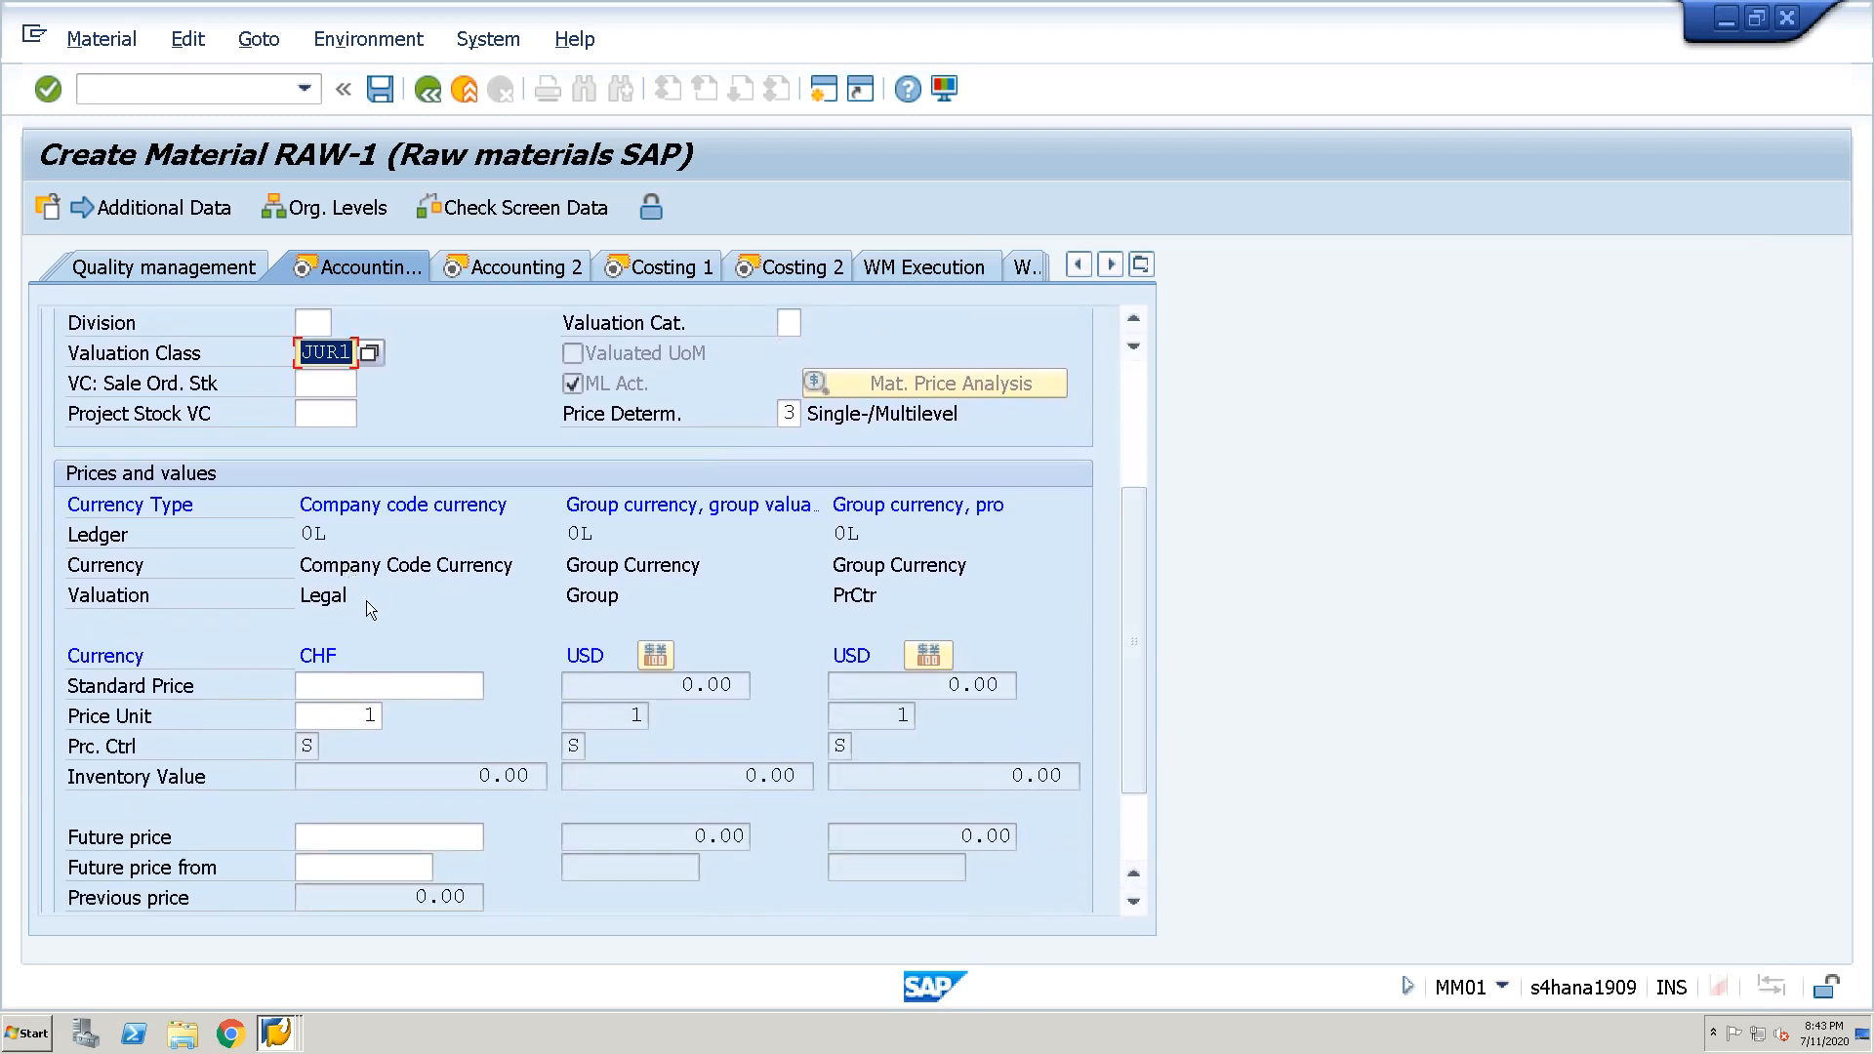
{"action": "left_click_drag", "start_coordinate": [295, 555], "coordinate": [543, 577]}
{"action": "left_click", "coordinate": [543, 577]}
{"action": "left_click", "coordinate": [322, 597]}
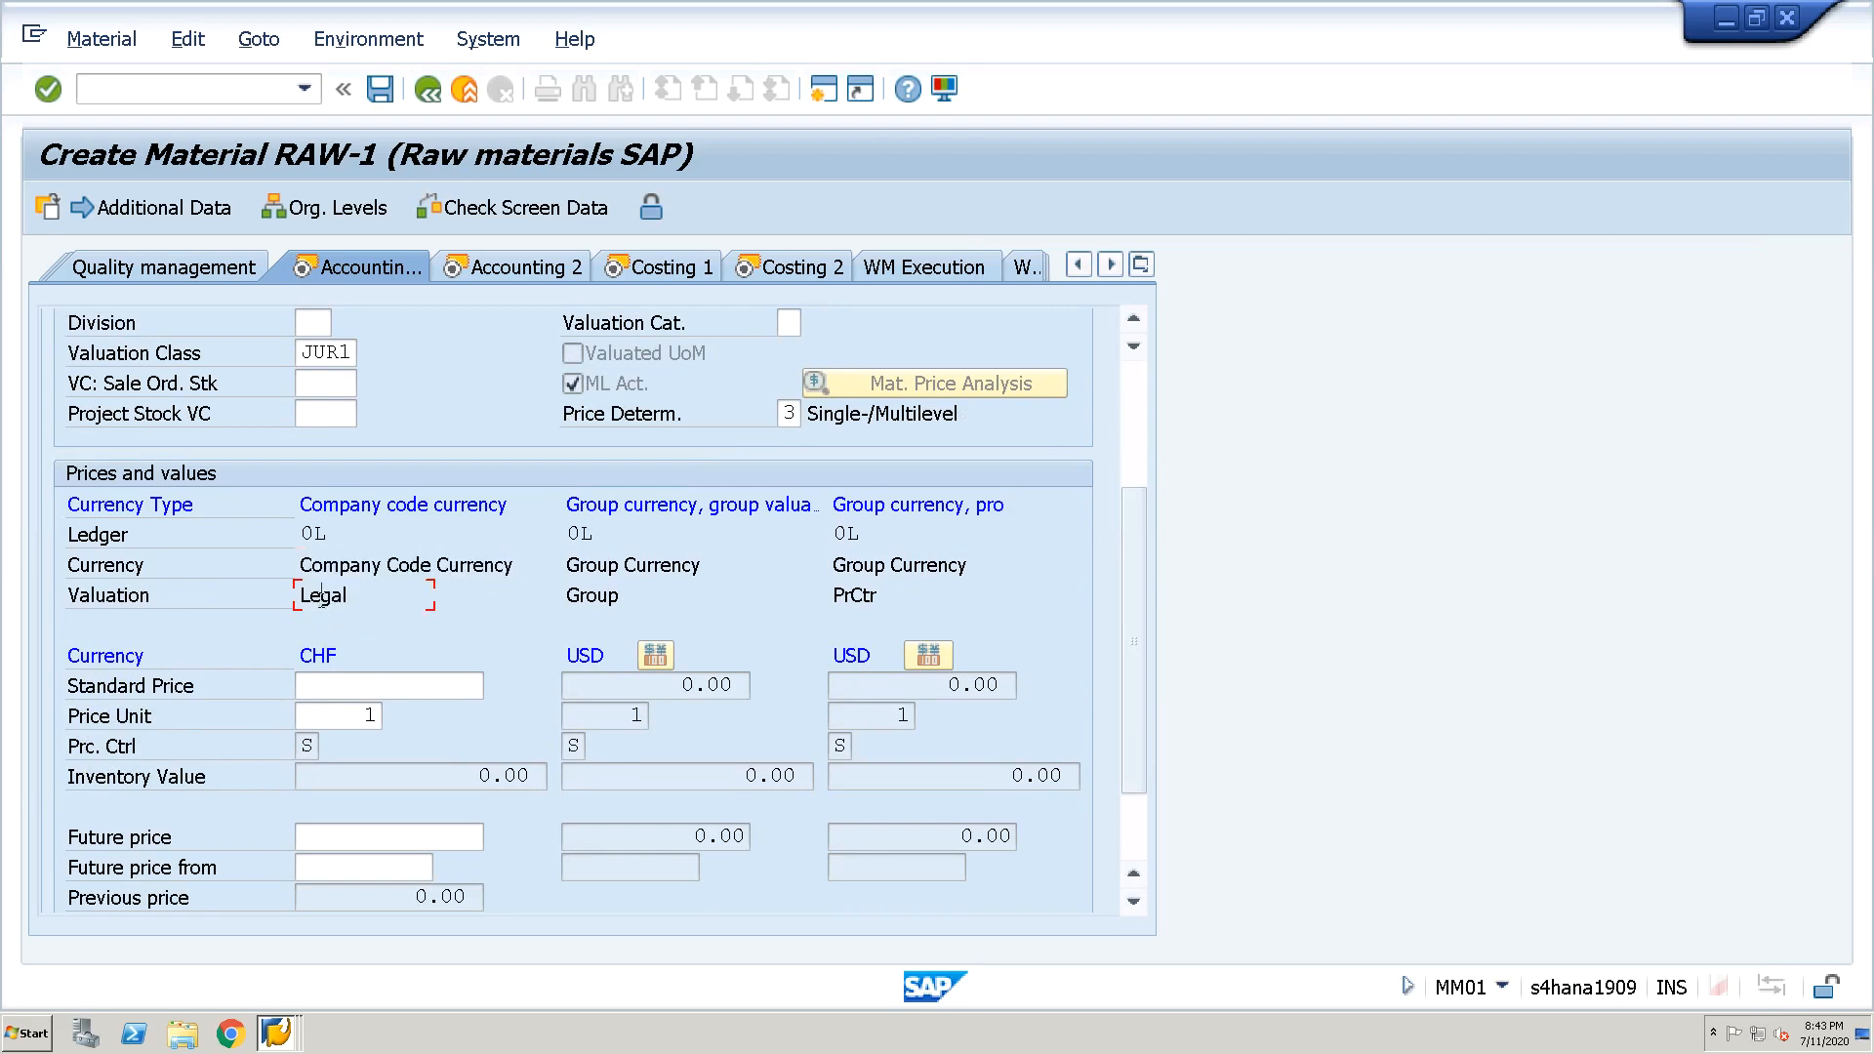
{"action": "left_click_drag", "start_coordinate": [566, 565], "coordinate": [733, 559]}
{"action": "left_click", "coordinate": [734, 559]}
Set the standard price in company code currency to 100 CHF and confirm the entry
{"action": "left_click", "coordinate": [431, 691]}
{"action": "type", "text": "100"}
{"action": "key", "text": "Return"}
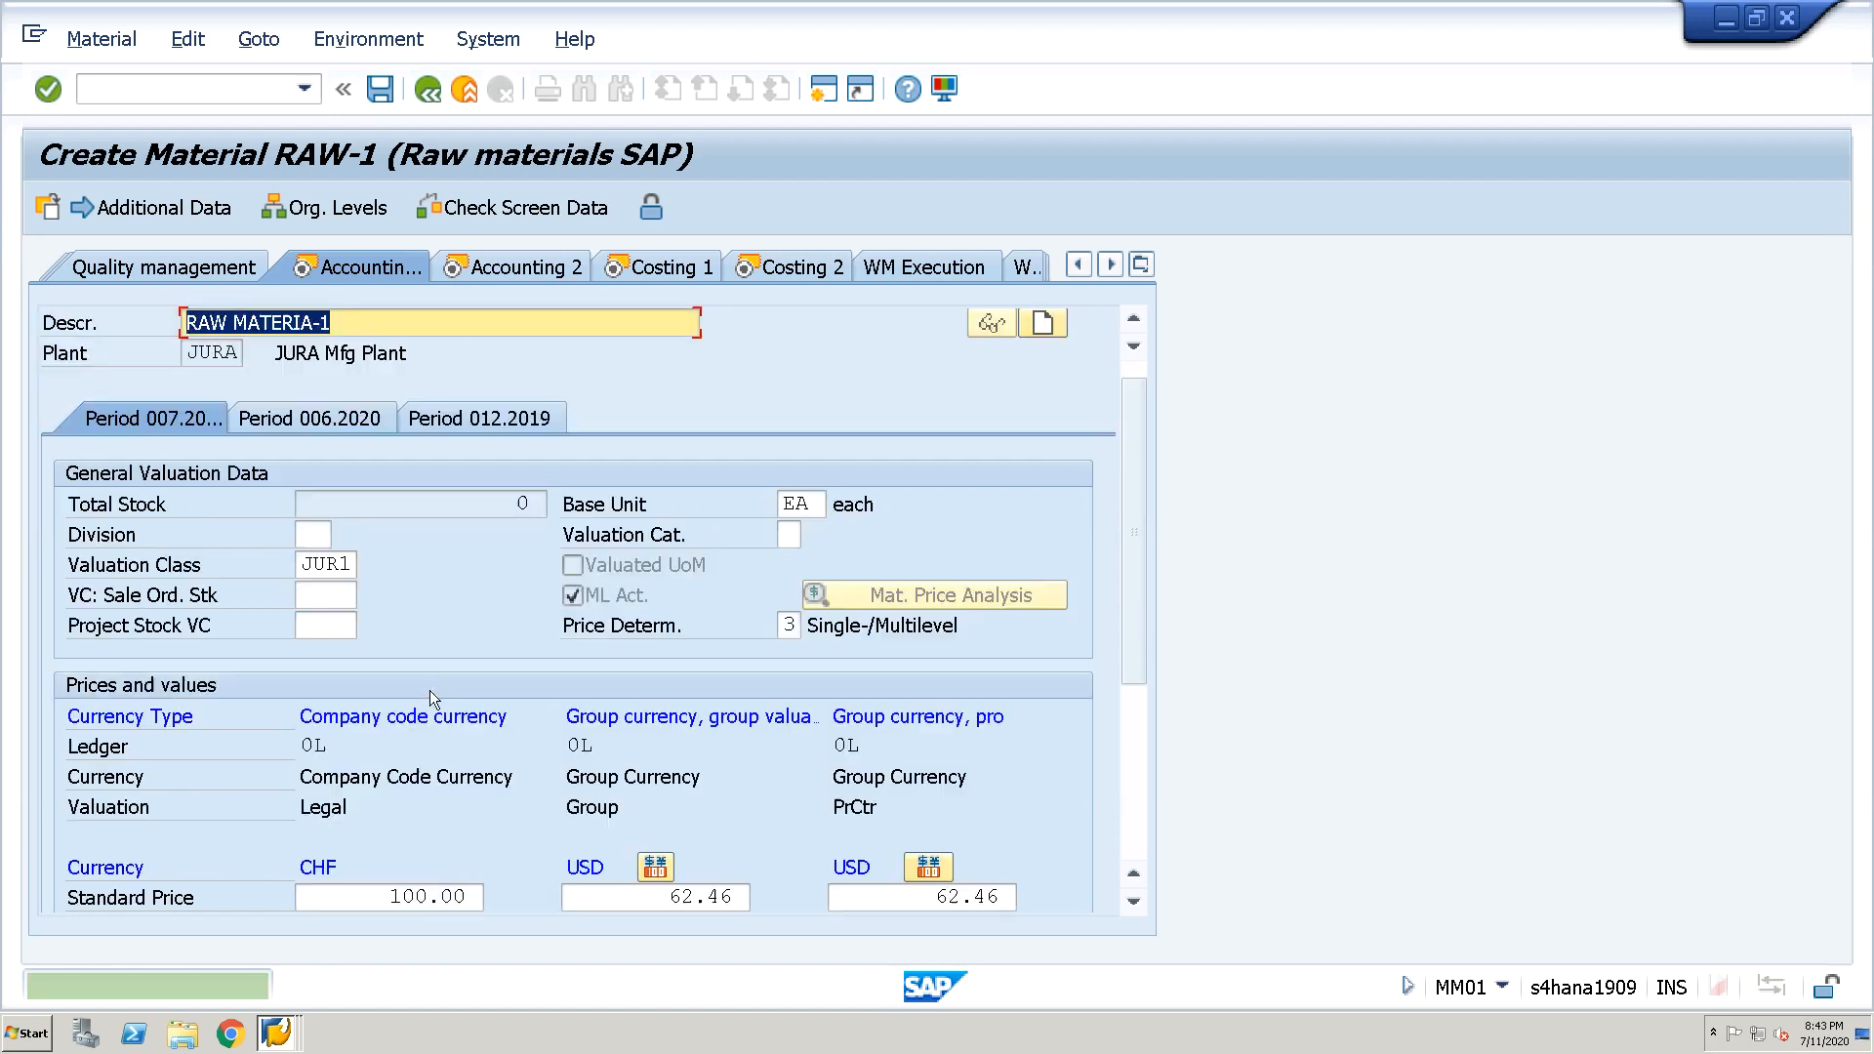
Compare the standard prices in company code currency, group valuation and profit center valuation
{"action": "left_click", "coordinate": [1133, 902]}
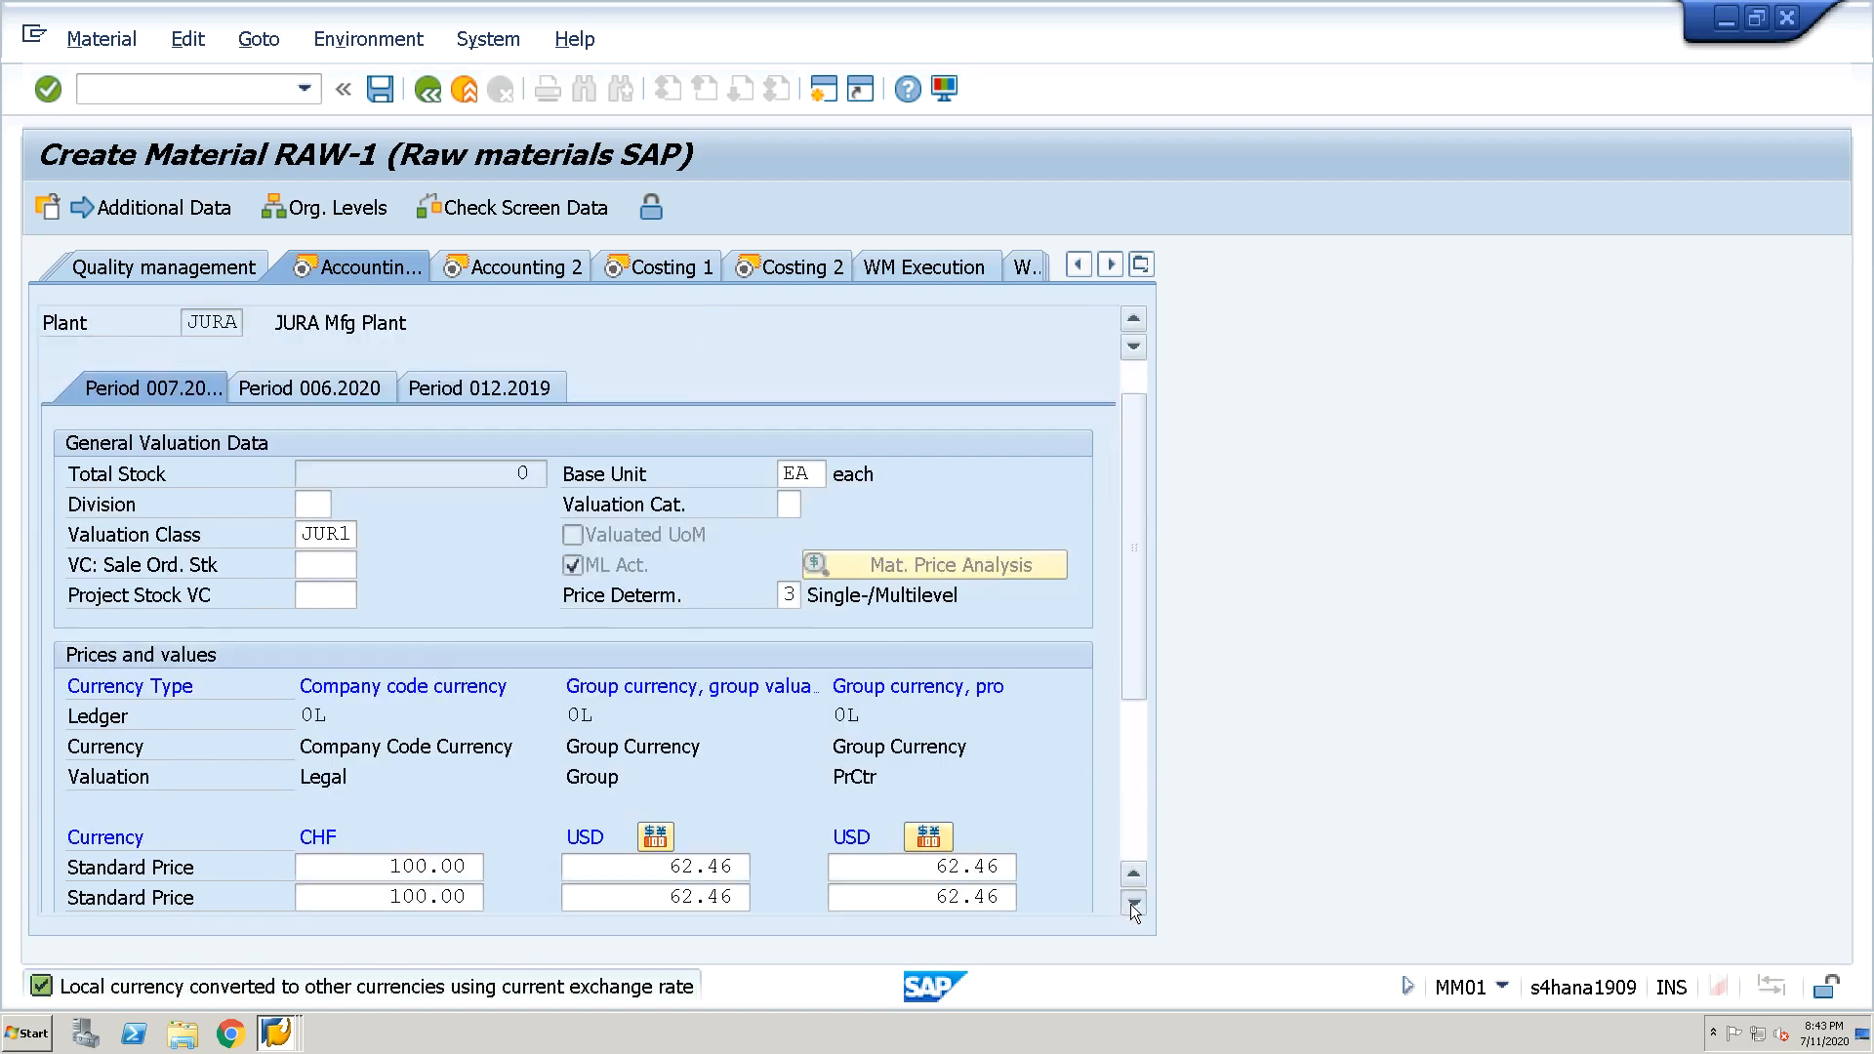
{"action": "left_click", "coordinate": [1132, 902]}
{"action": "left_click", "coordinate": [1133, 902]}
{"action": "left_click", "coordinate": [1132, 902]}
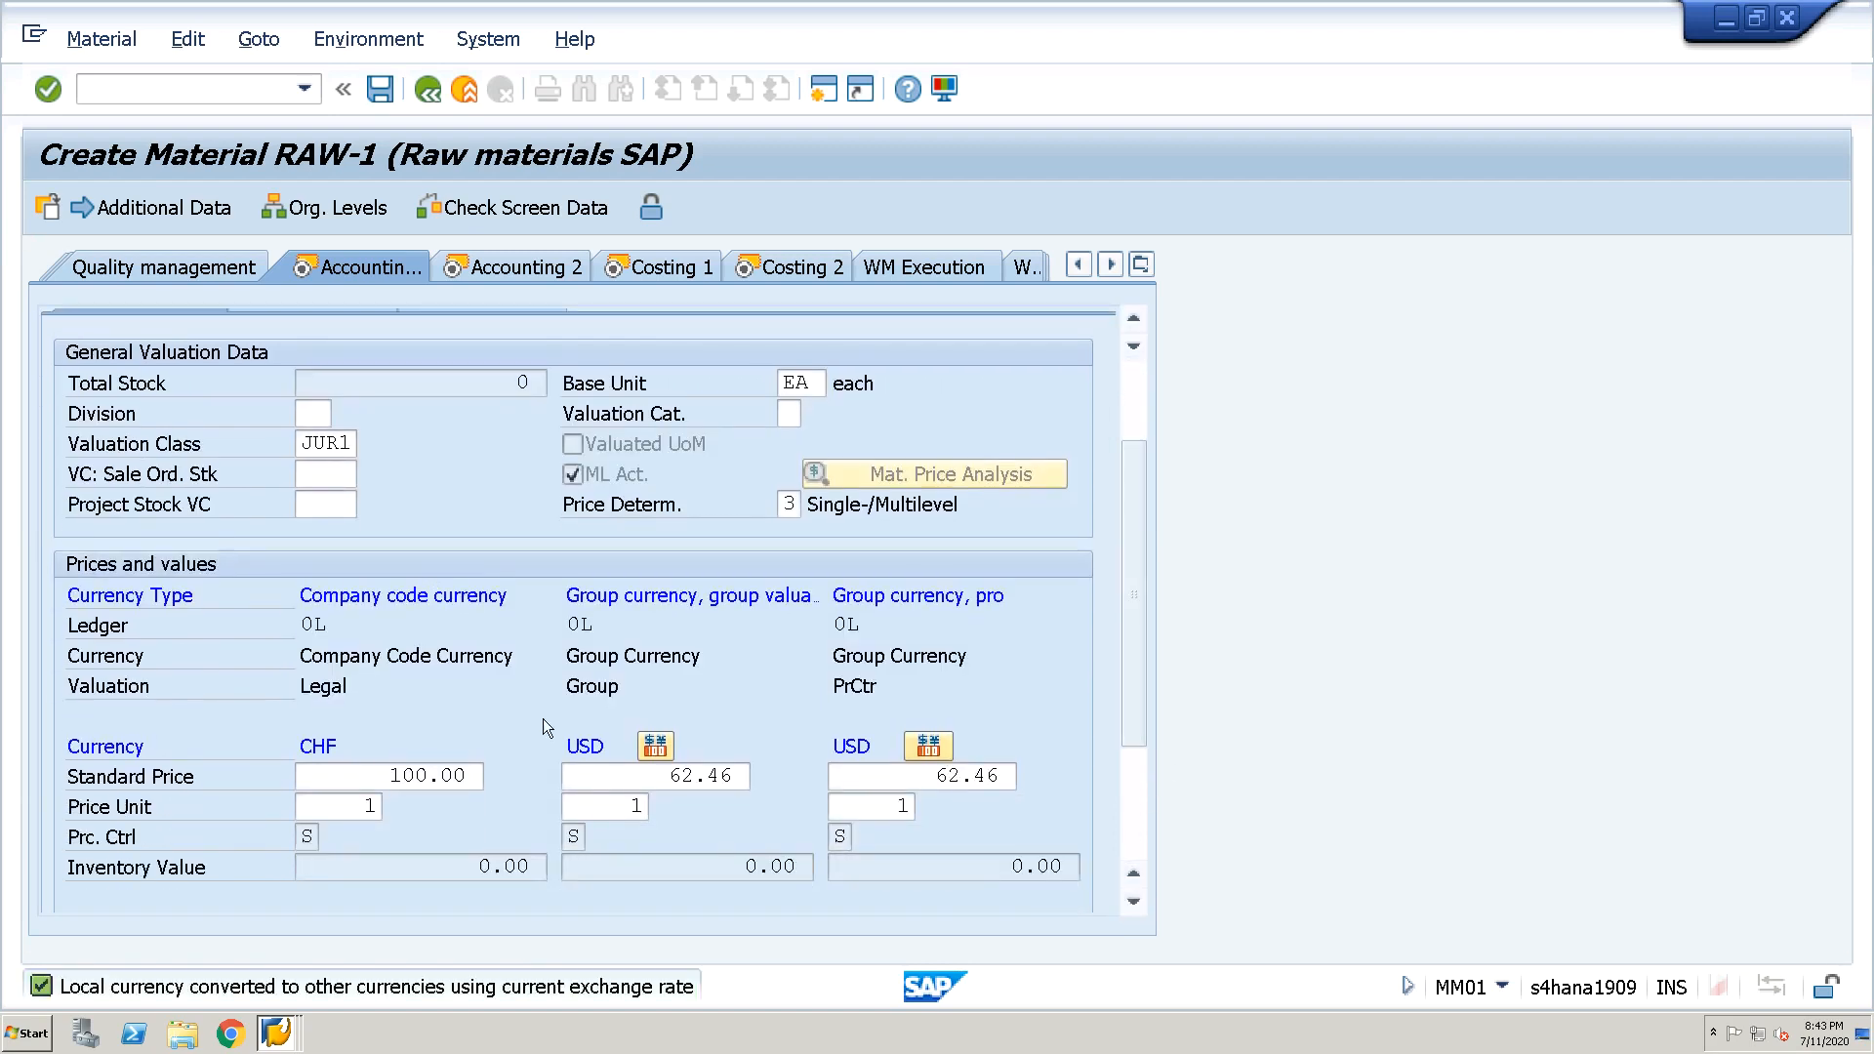
{"action": "left_click", "coordinate": [334, 747]}
{"action": "left_click_drag", "start_coordinate": [334, 746], "coordinate": [298, 747]}
{"action": "left_click_drag", "start_coordinate": [665, 780], "coordinate": [748, 777]}
{"action": "left_click", "coordinate": [748, 777]}
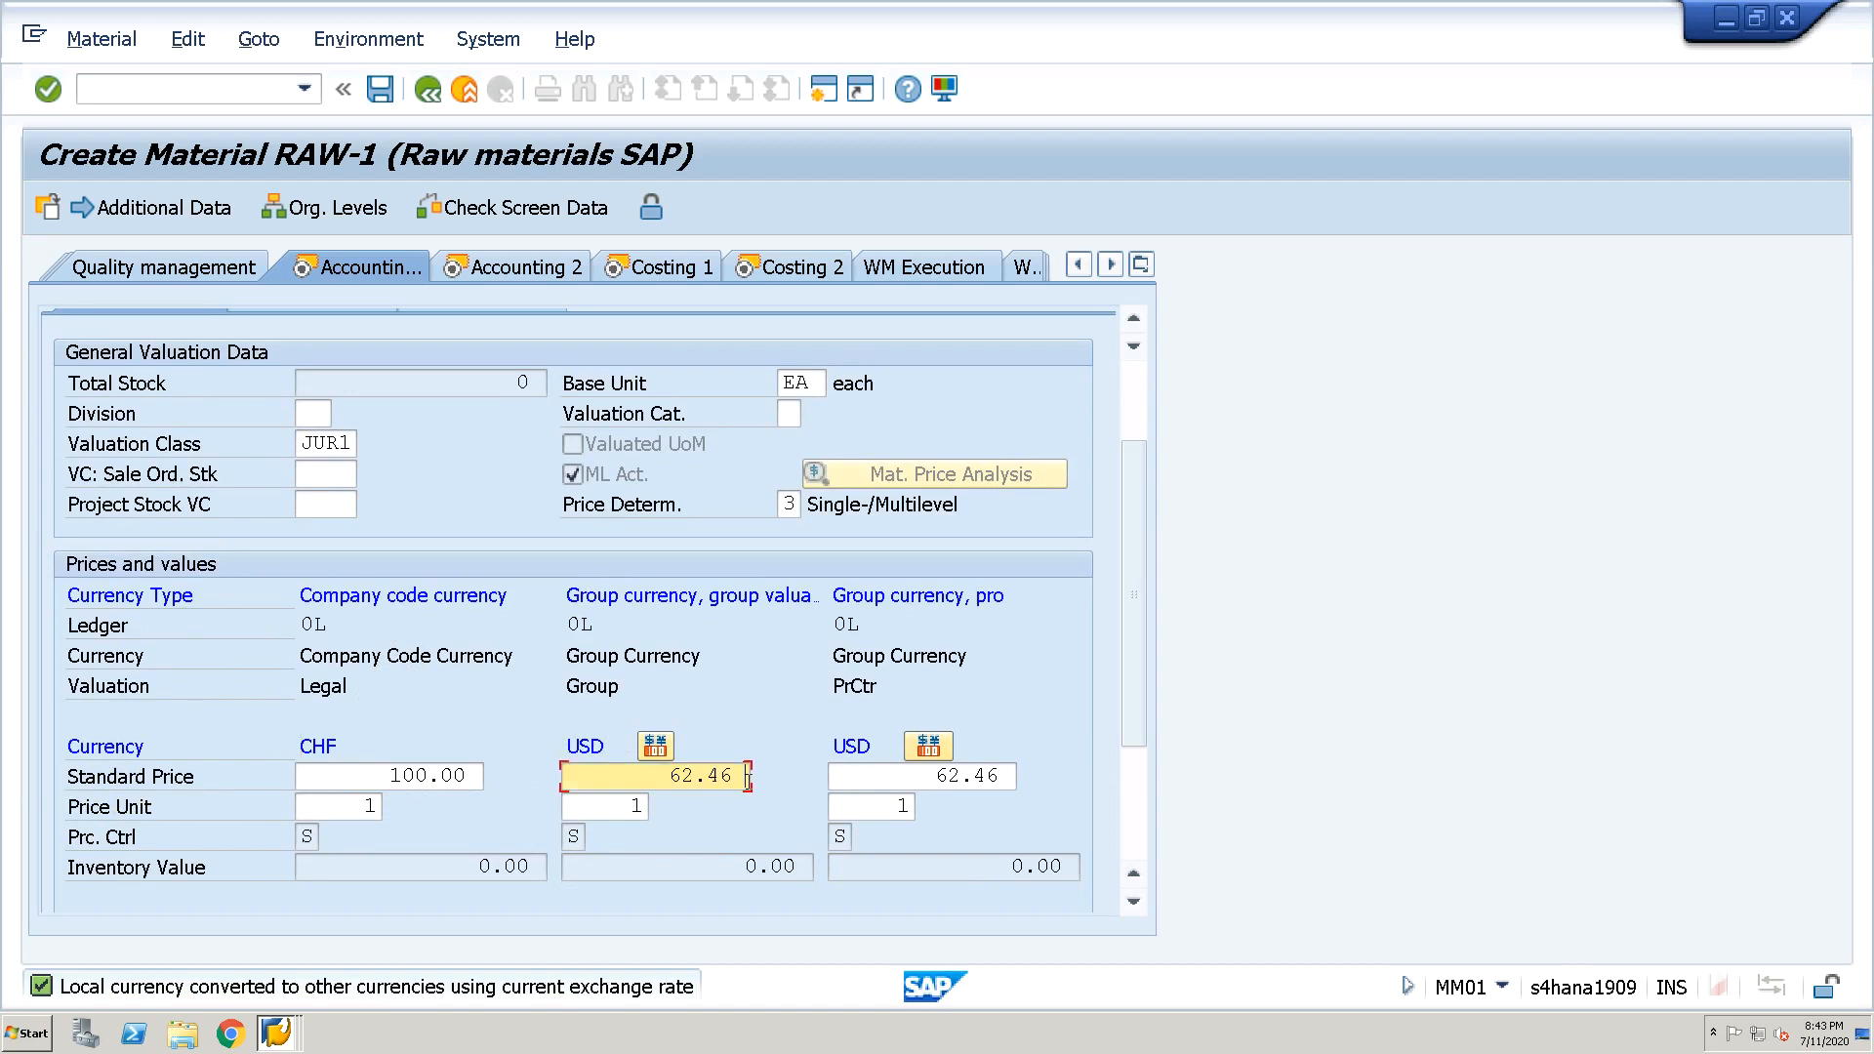
{"action": "left_click_drag", "start_coordinate": [928, 779], "coordinate": [990, 778]}
{"action": "left_click", "coordinate": [1005, 777]}
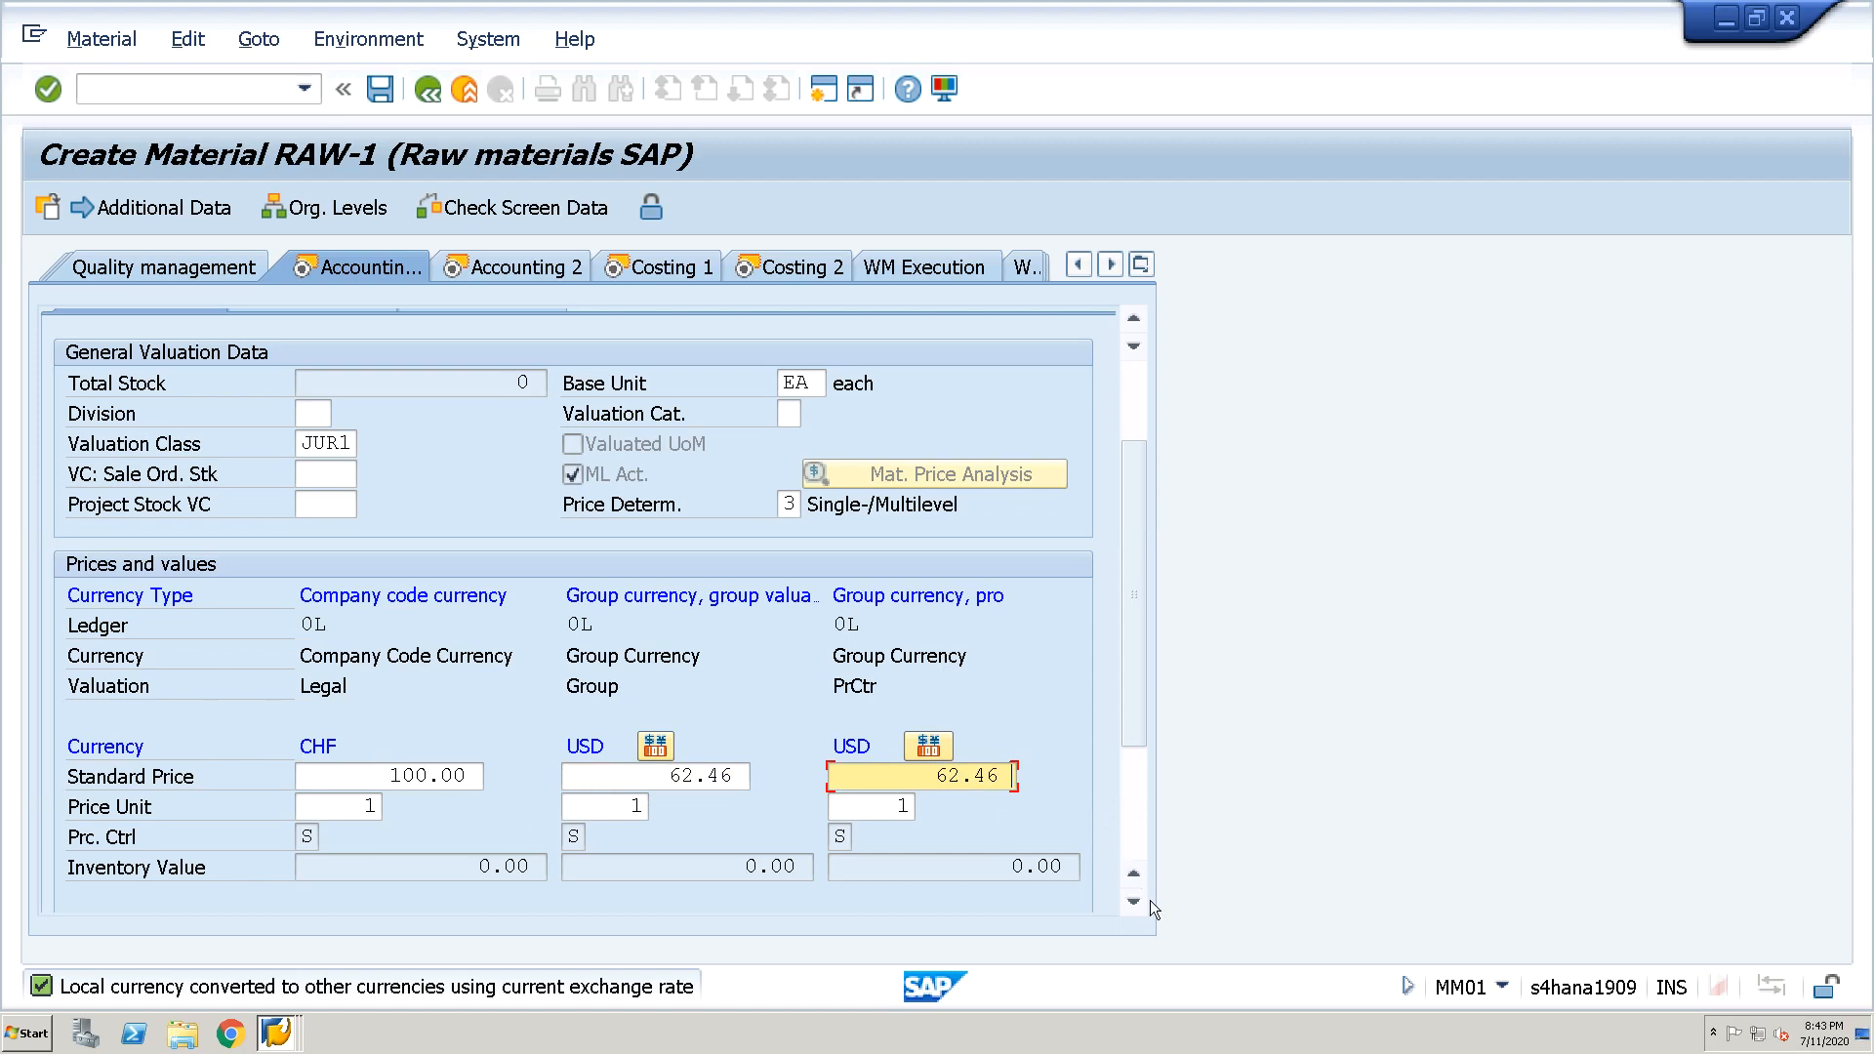
Continue past Accounting 2 to the Costing 1 view and activate Material origin
{"action": "key", "text": "Return"}
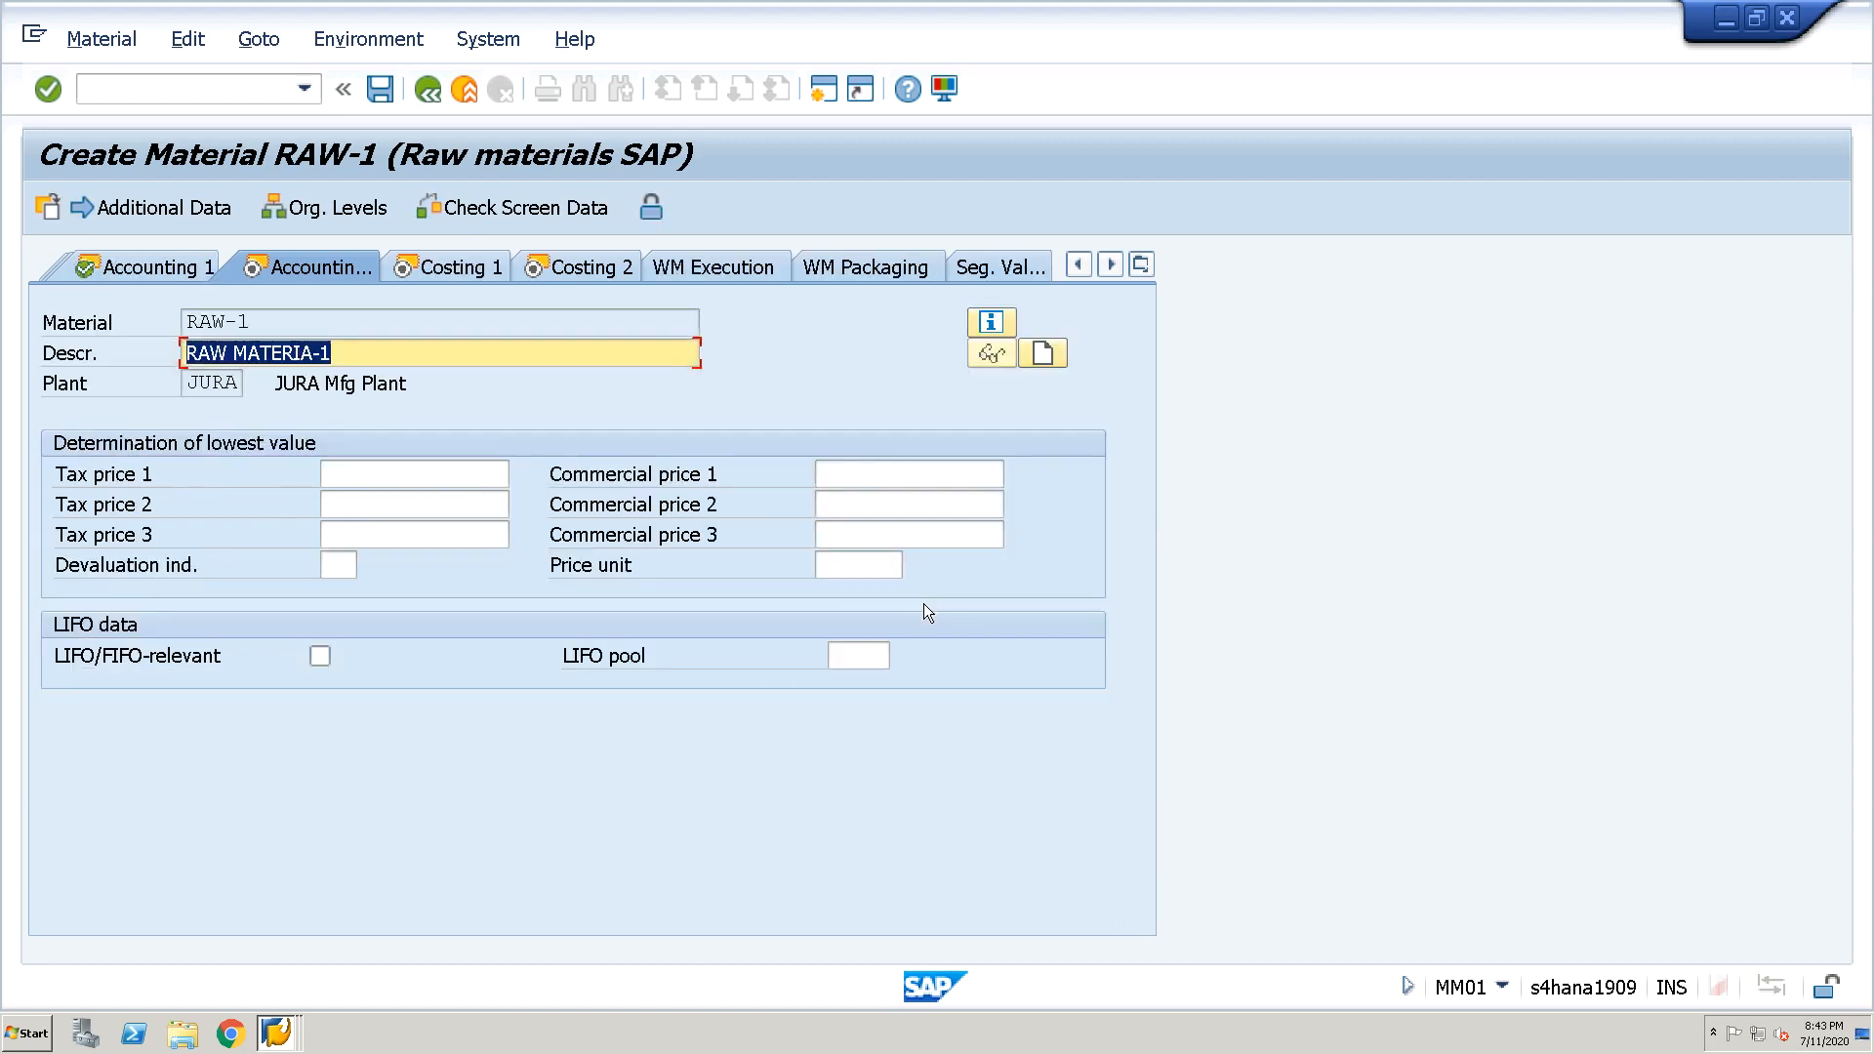
{"action": "key", "text": "Return"}
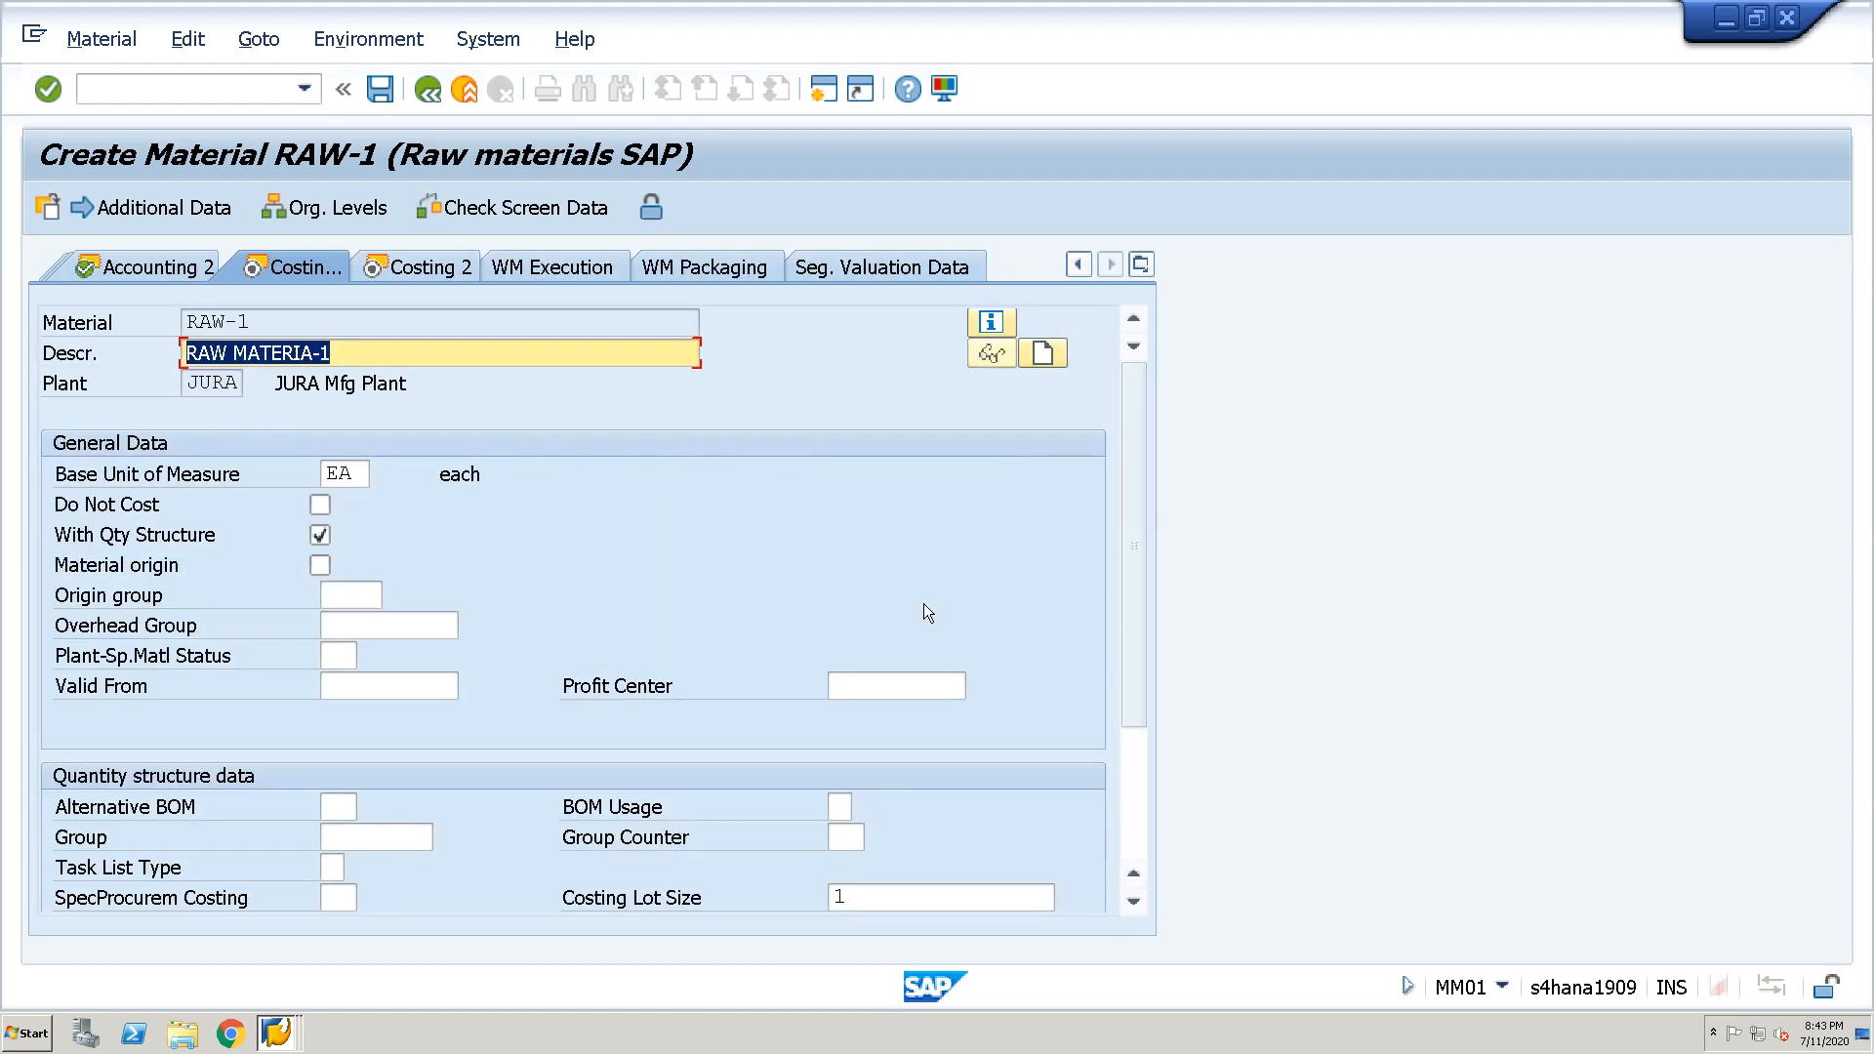
{"action": "left_click", "coordinate": [321, 566]}
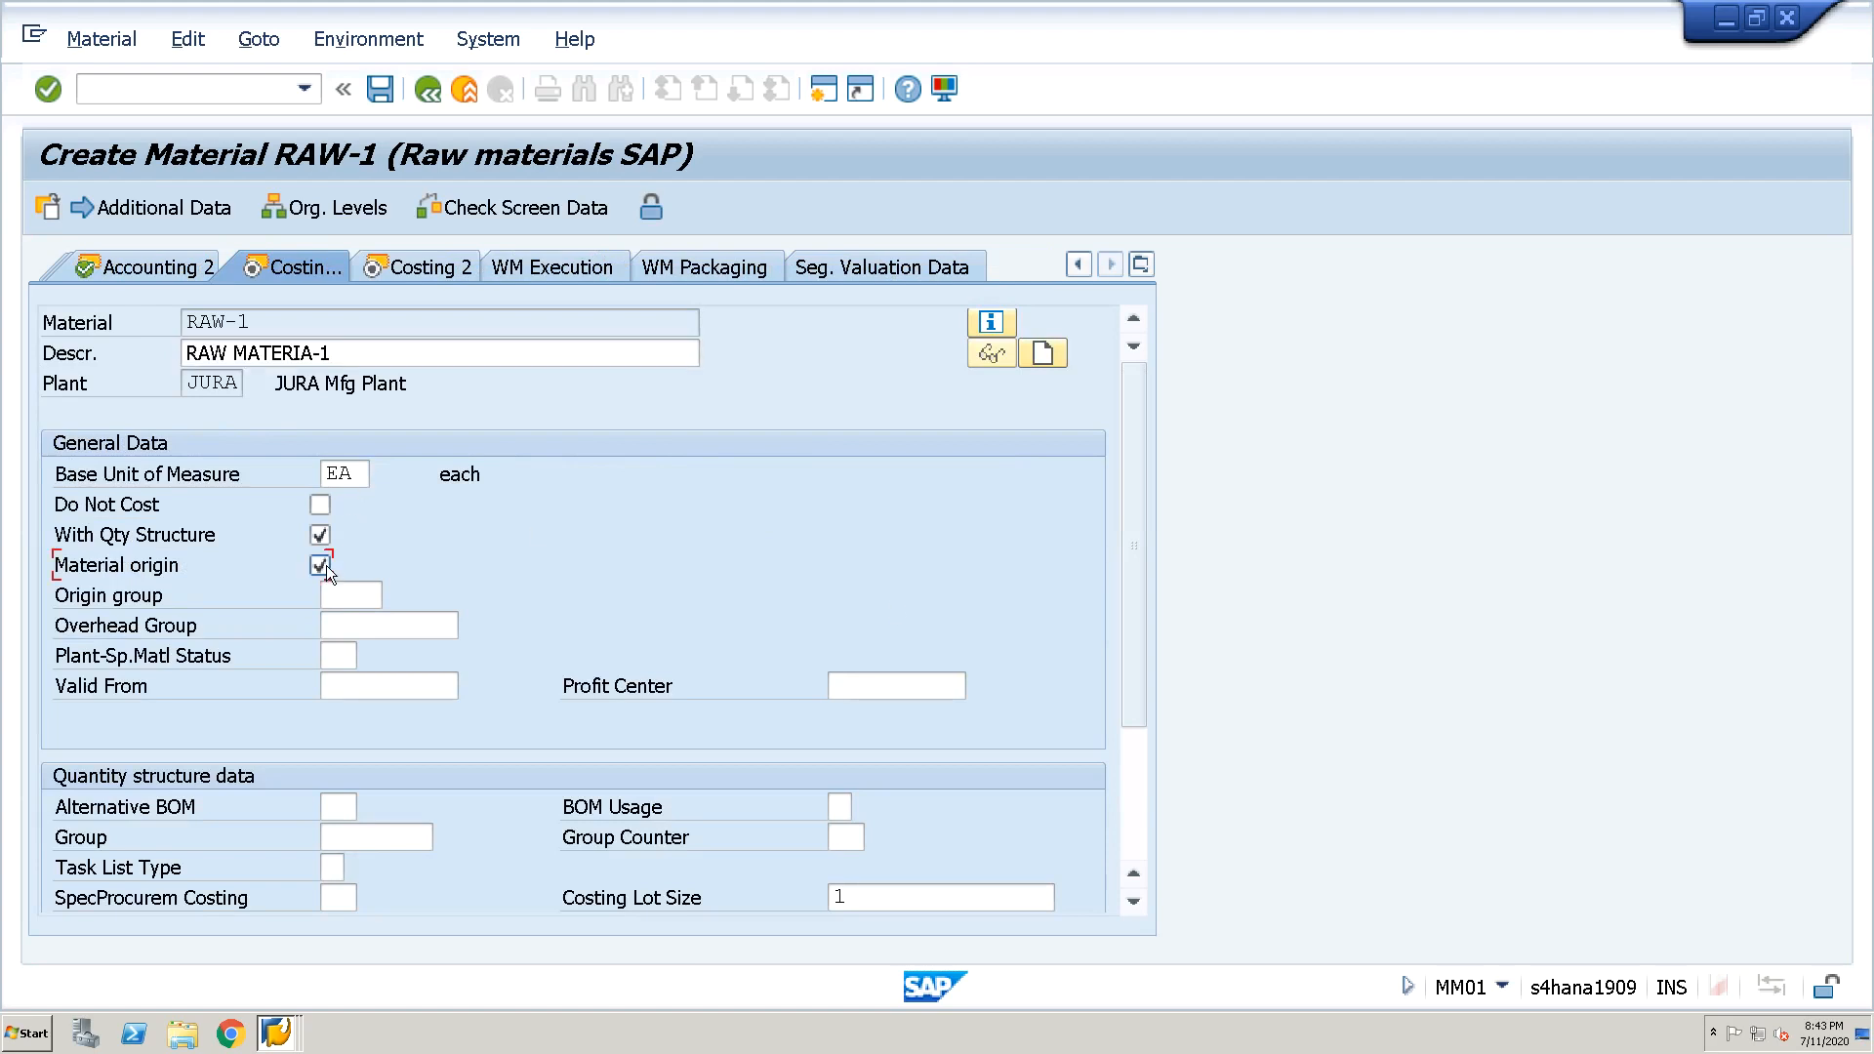
Look up the profit centers of controlling area JURA, assign RM to the material and continue to Costing 2
{"action": "left_click", "coordinate": [924, 691]}
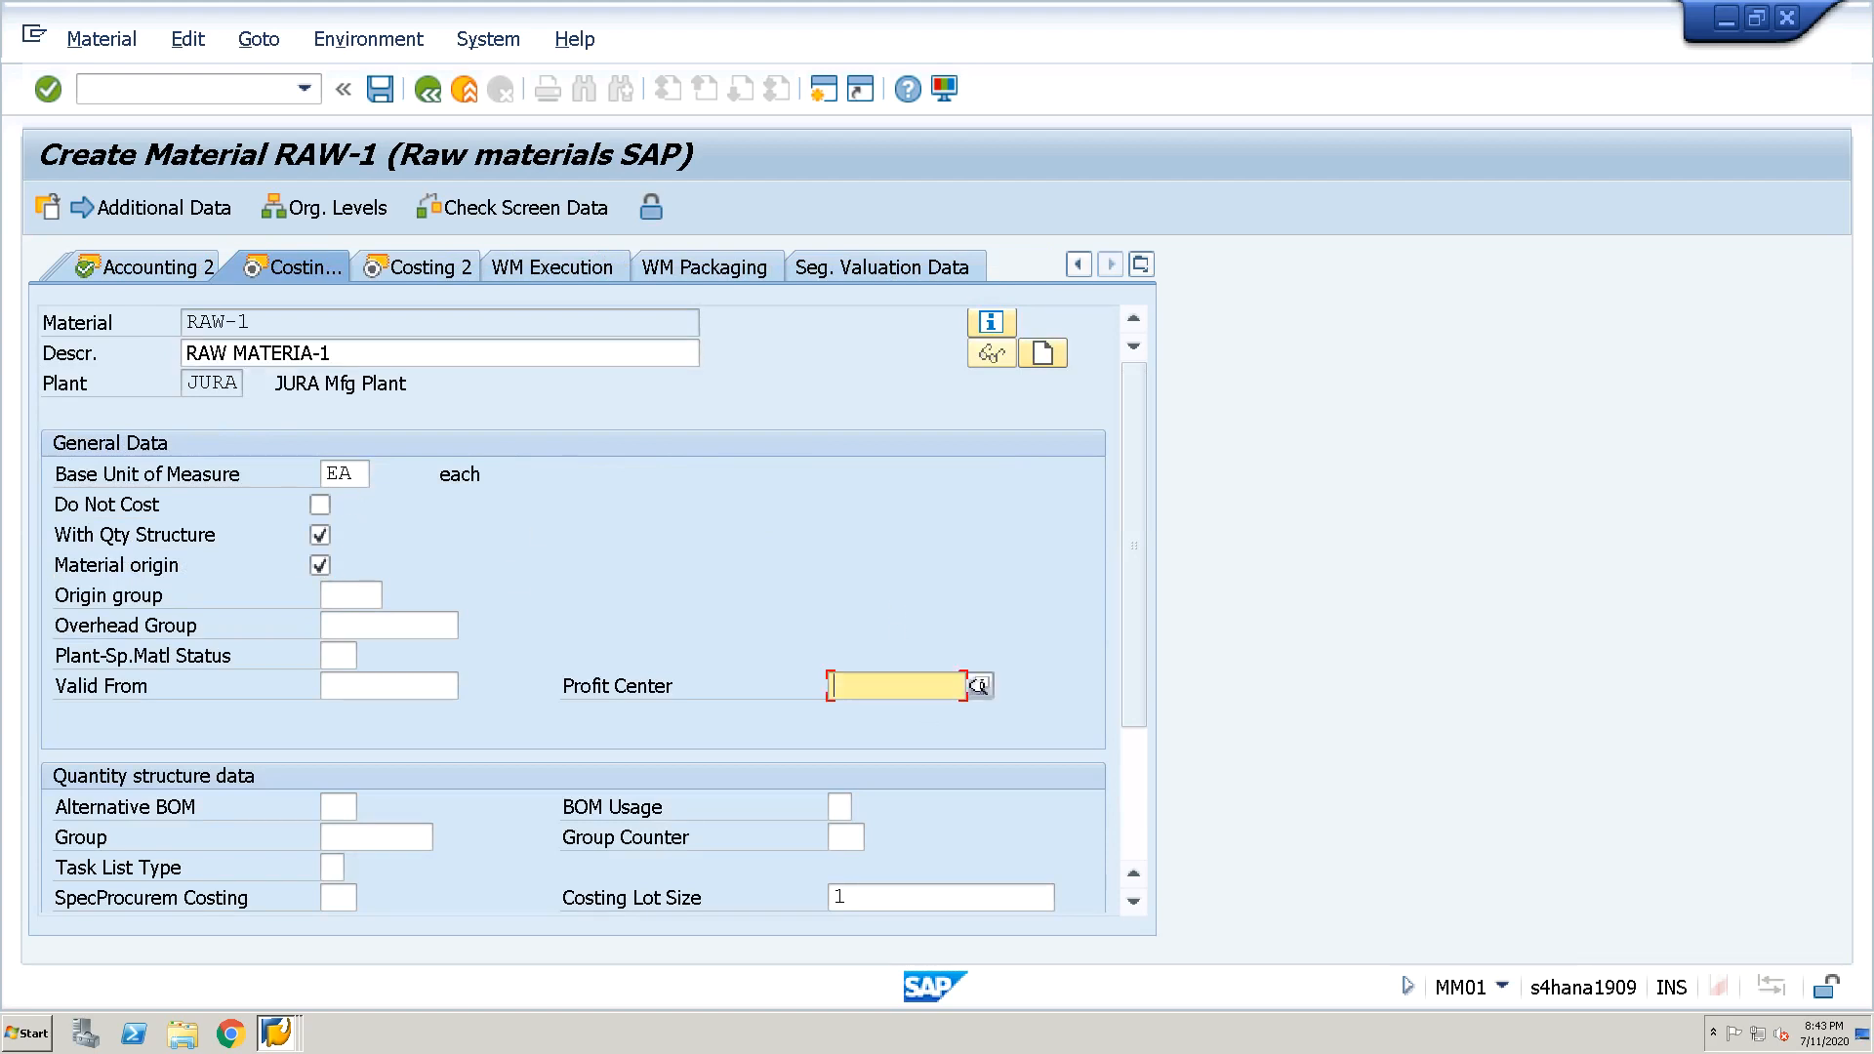
{"action": "left_click", "coordinate": [981, 684]}
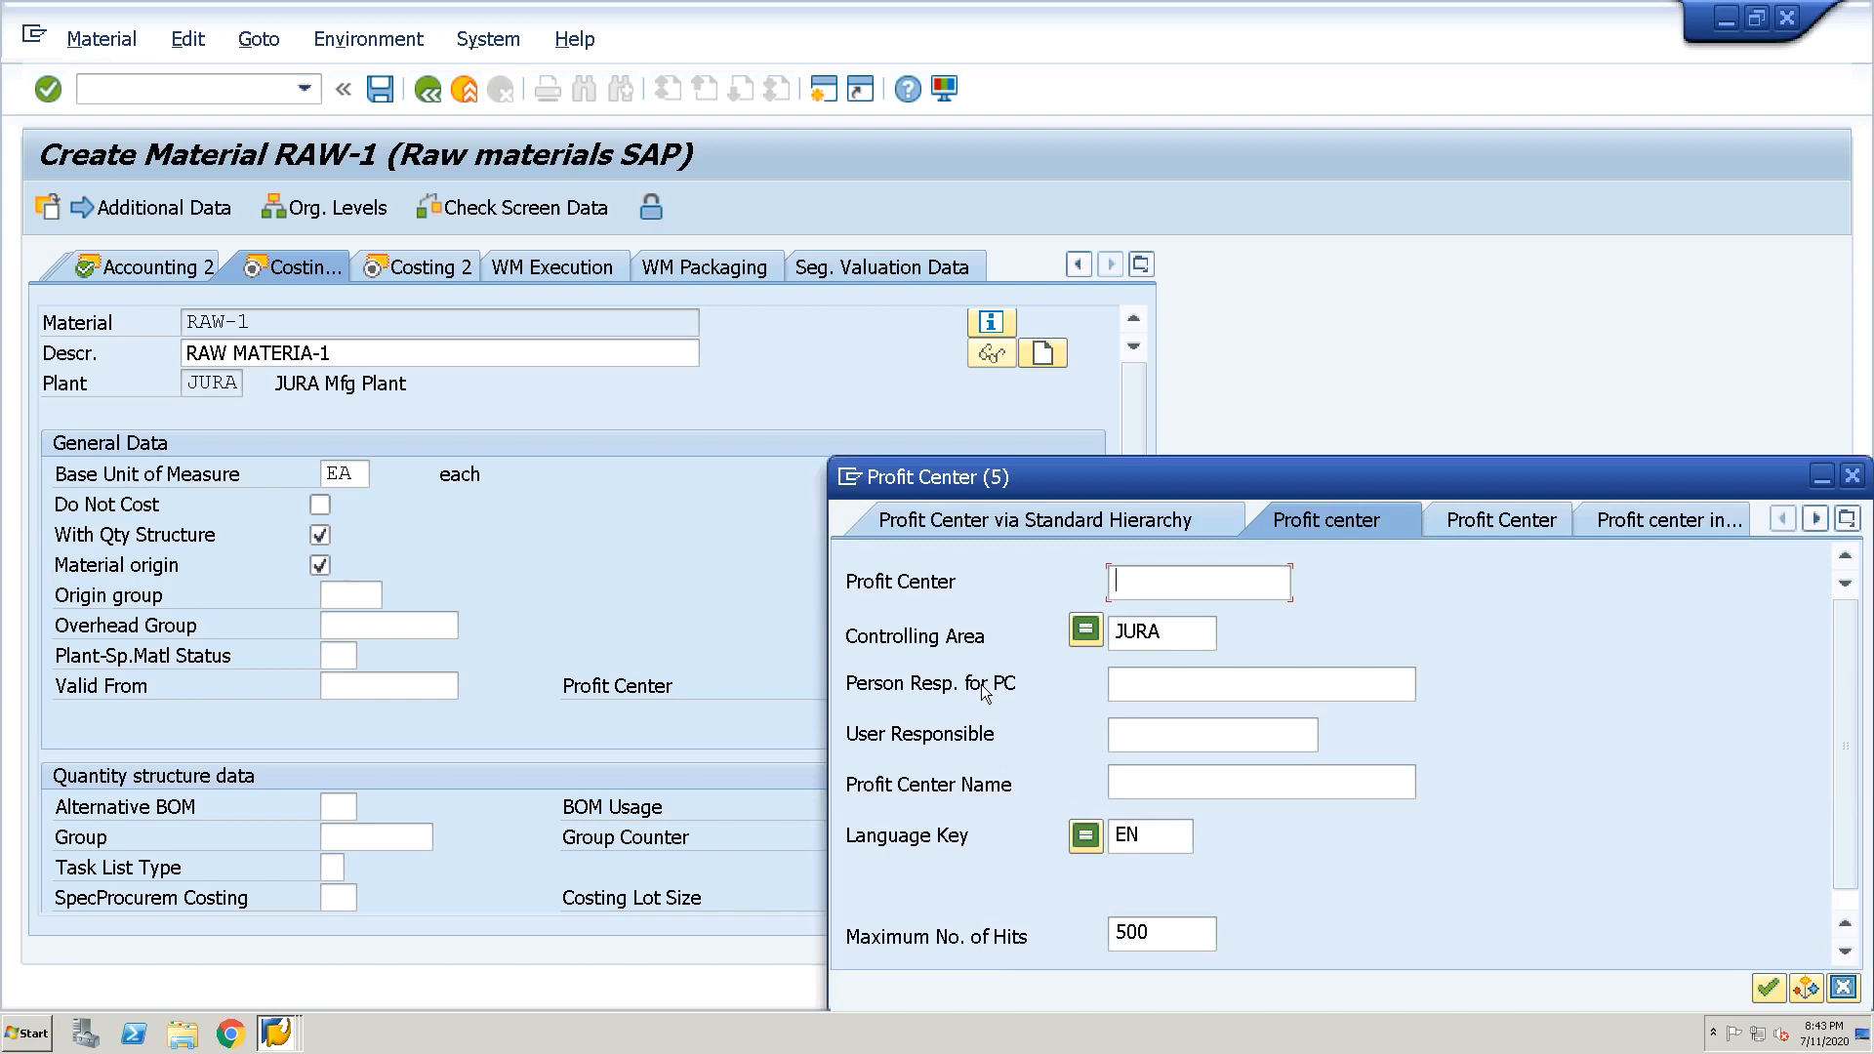
{"action": "left_click_drag", "start_coordinate": [1087, 474], "coordinate": [611, 300]}
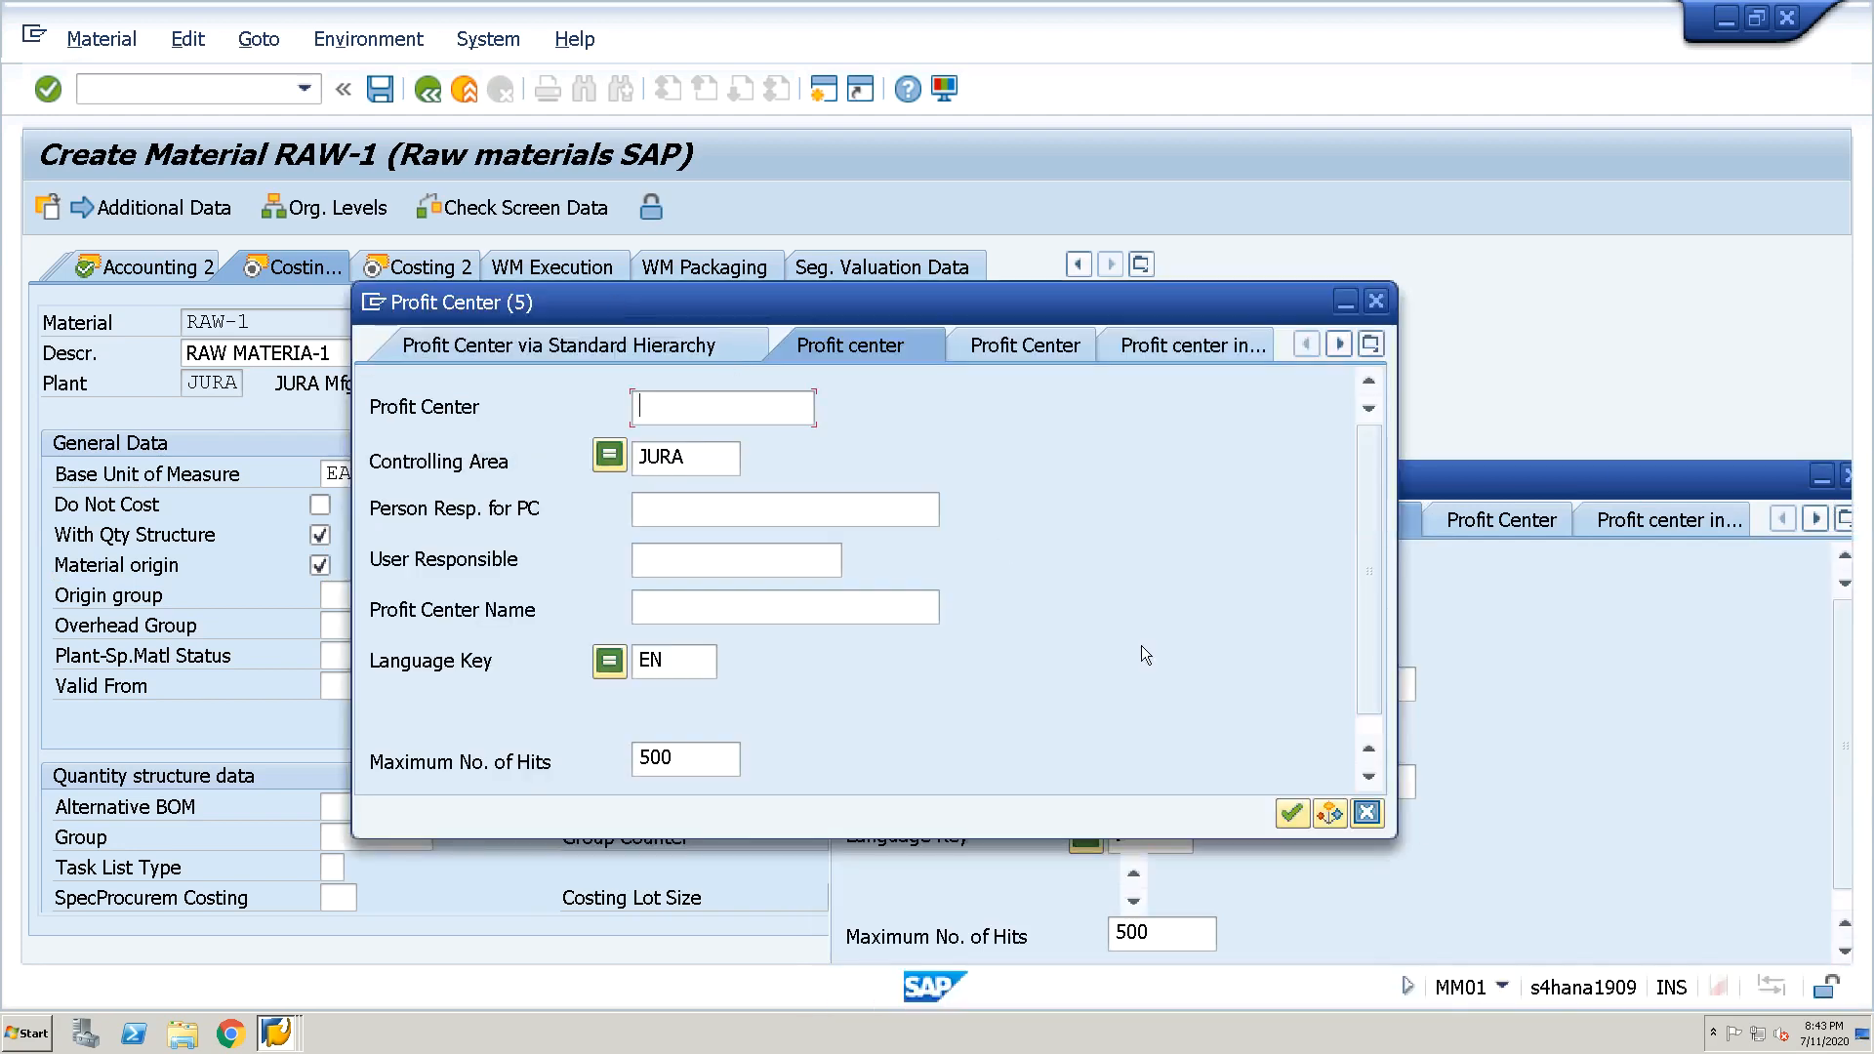
{"action": "left_click", "coordinate": [1293, 815]}
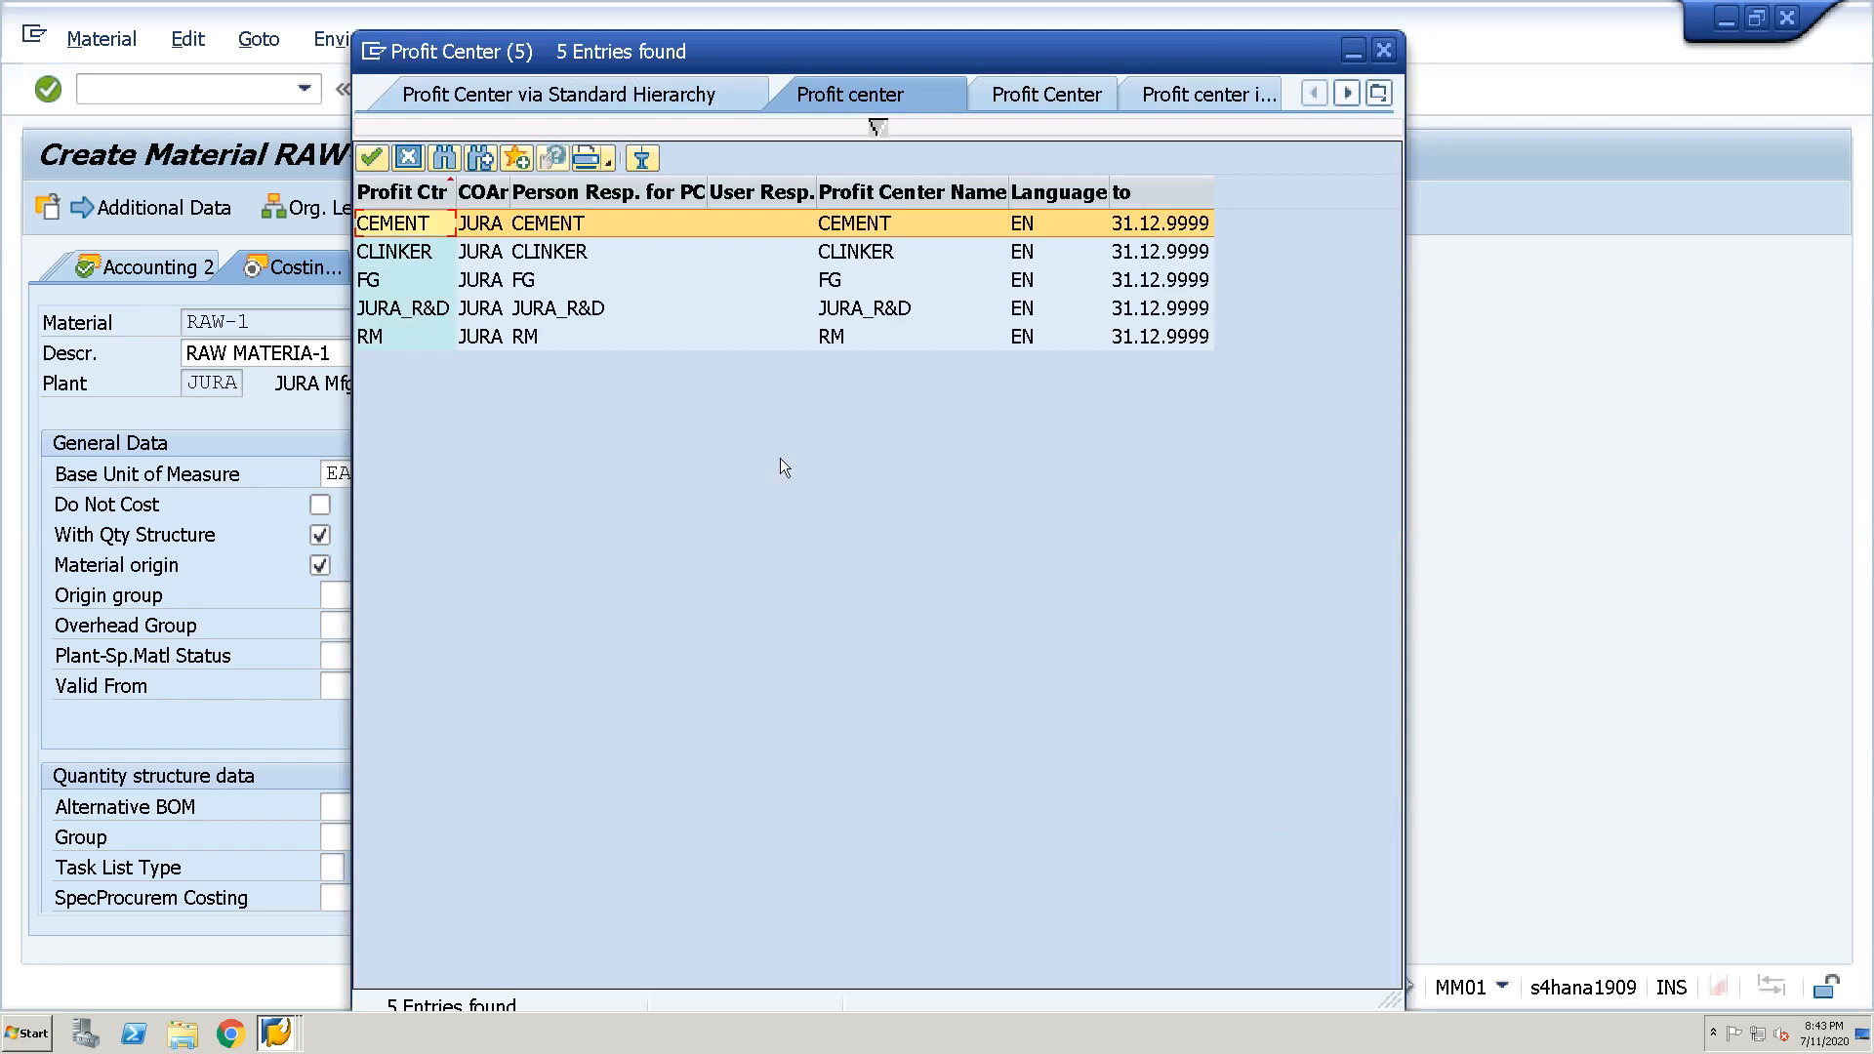
{"action": "left_click", "coordinate": [536, 338]}
{"action": "double_click", "coordinate": [537, 338]}
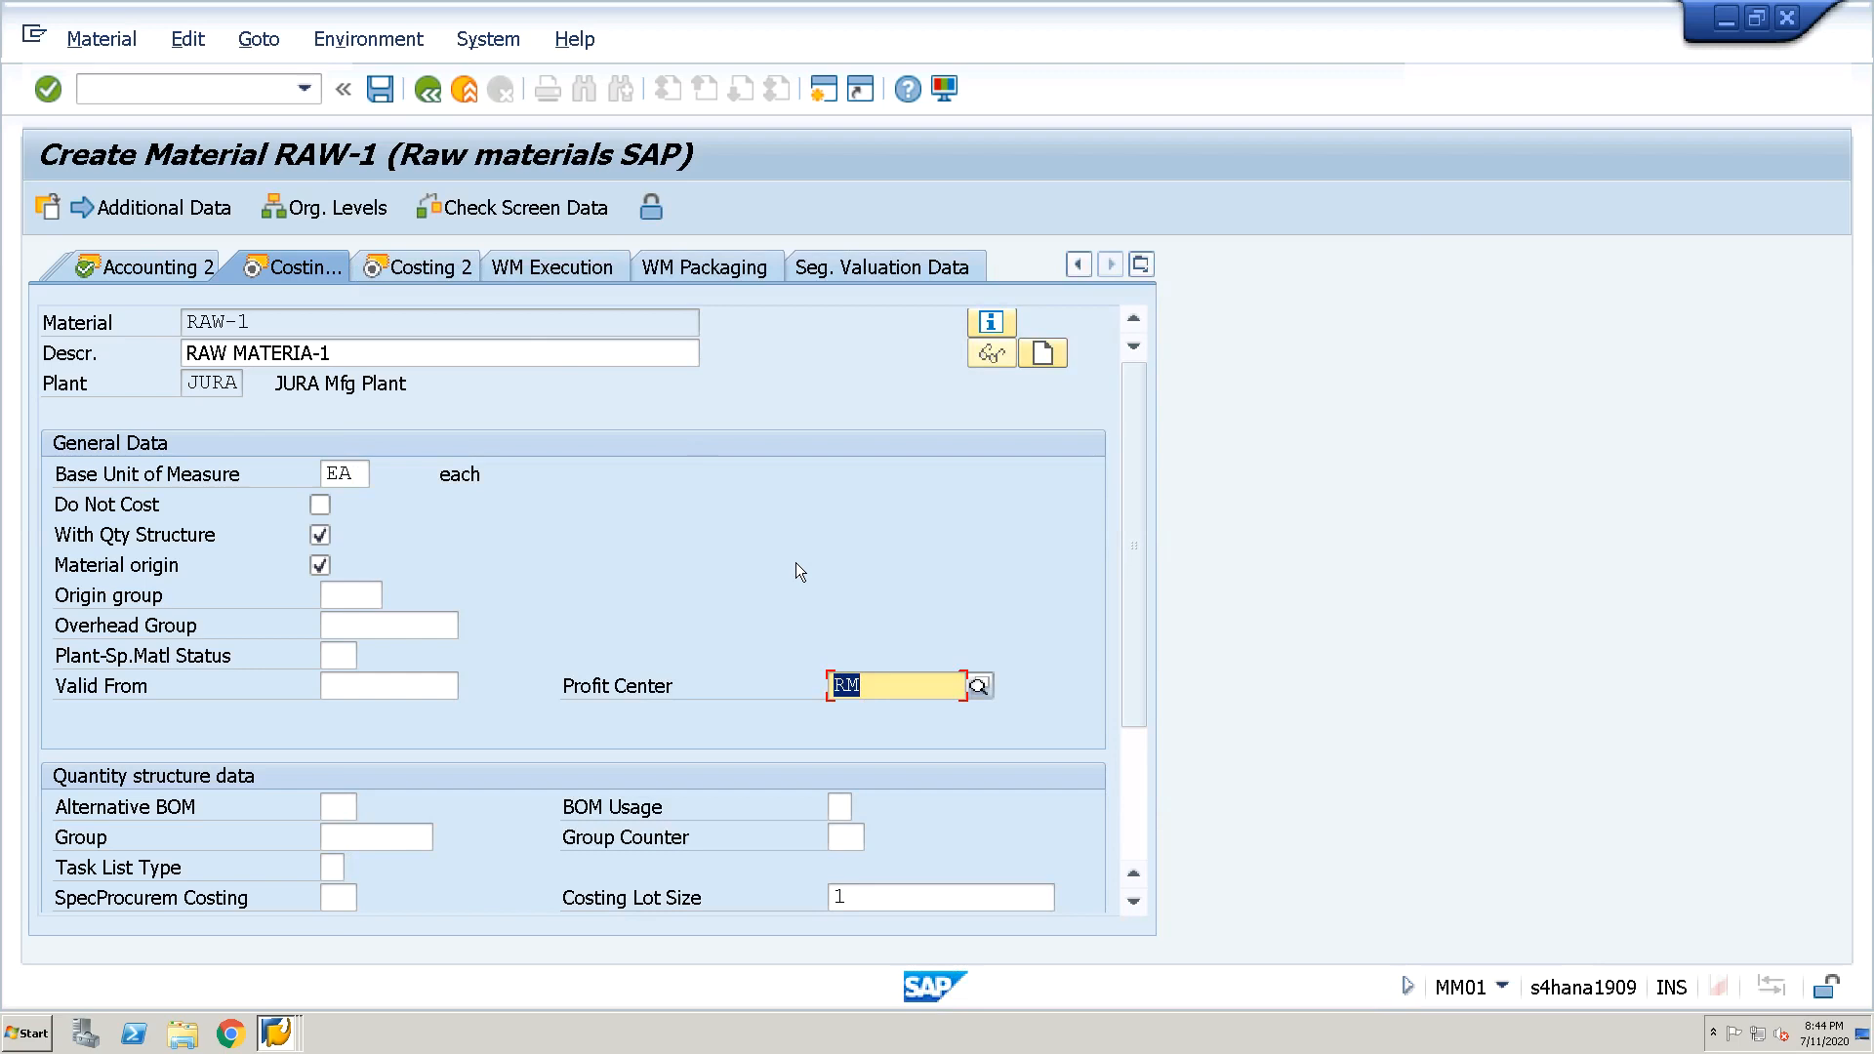
{"action": "key", "text": "Return"}
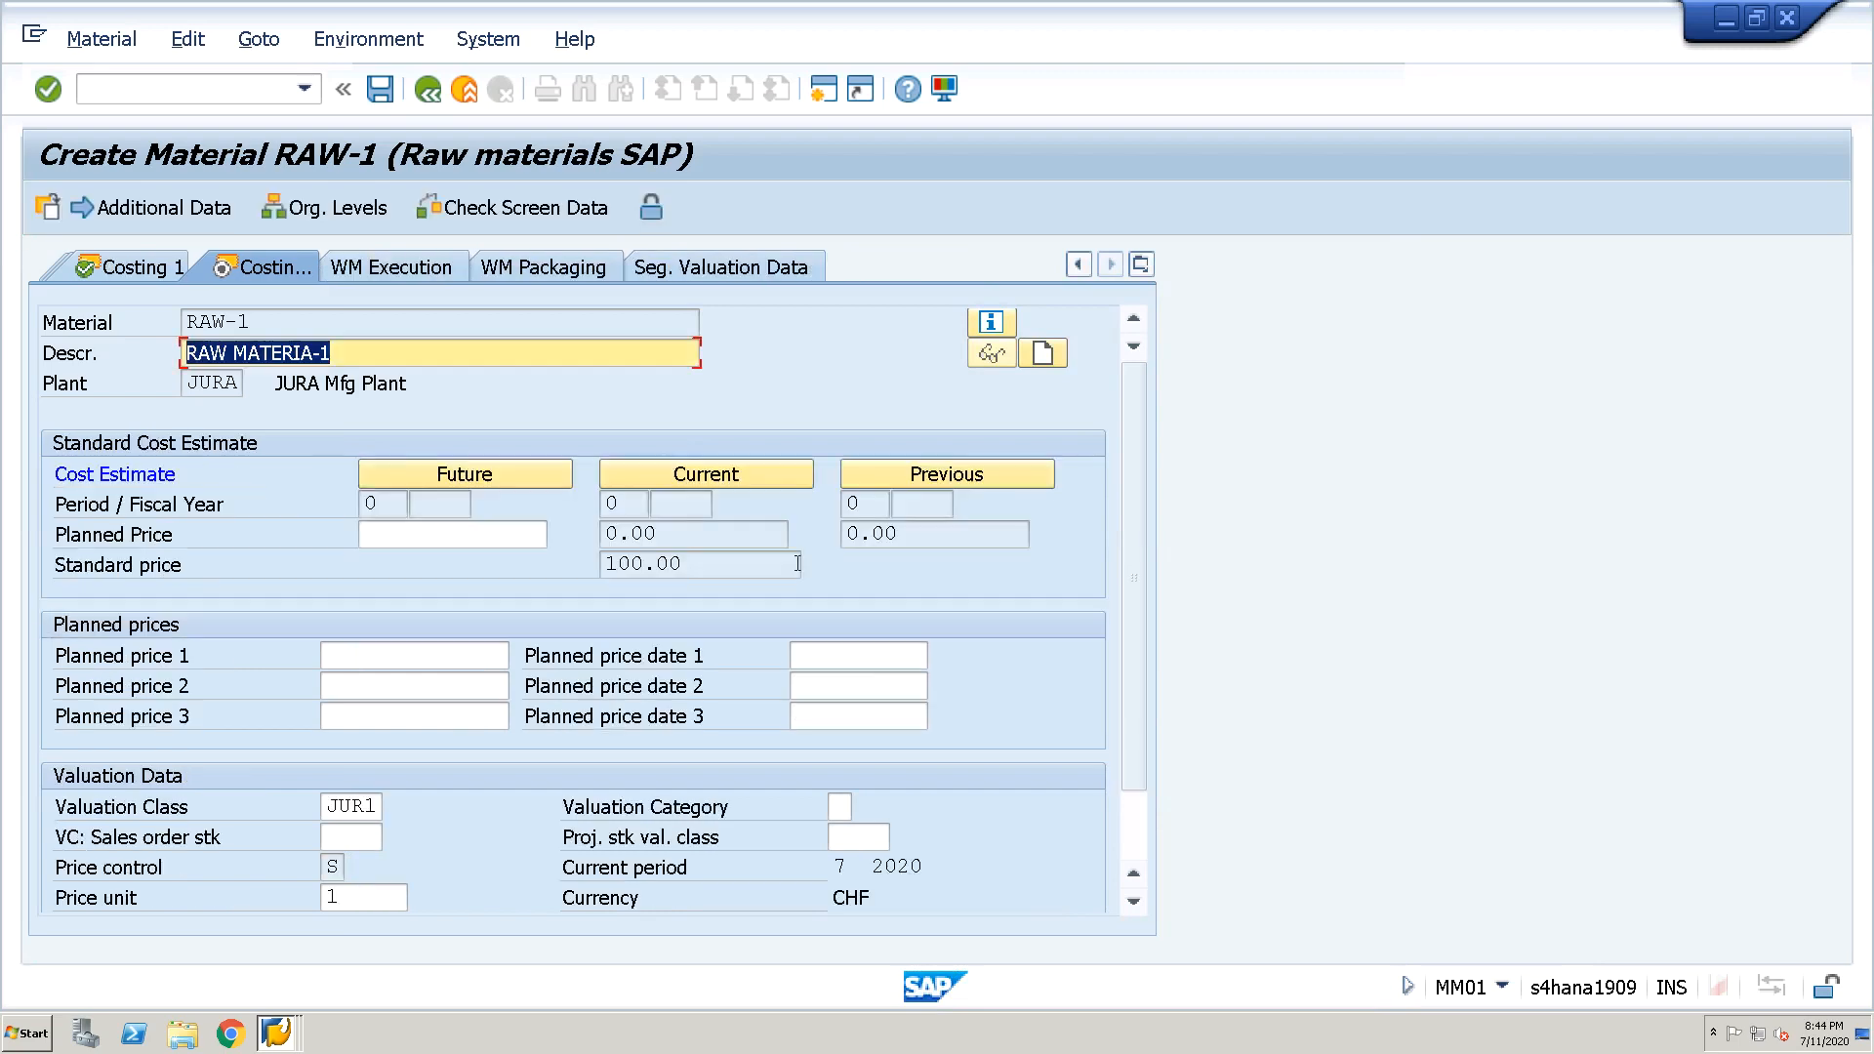
Request saving the material and fill in the required availability check in the MRP 3 view
{"action": "key", "text": "Return"}
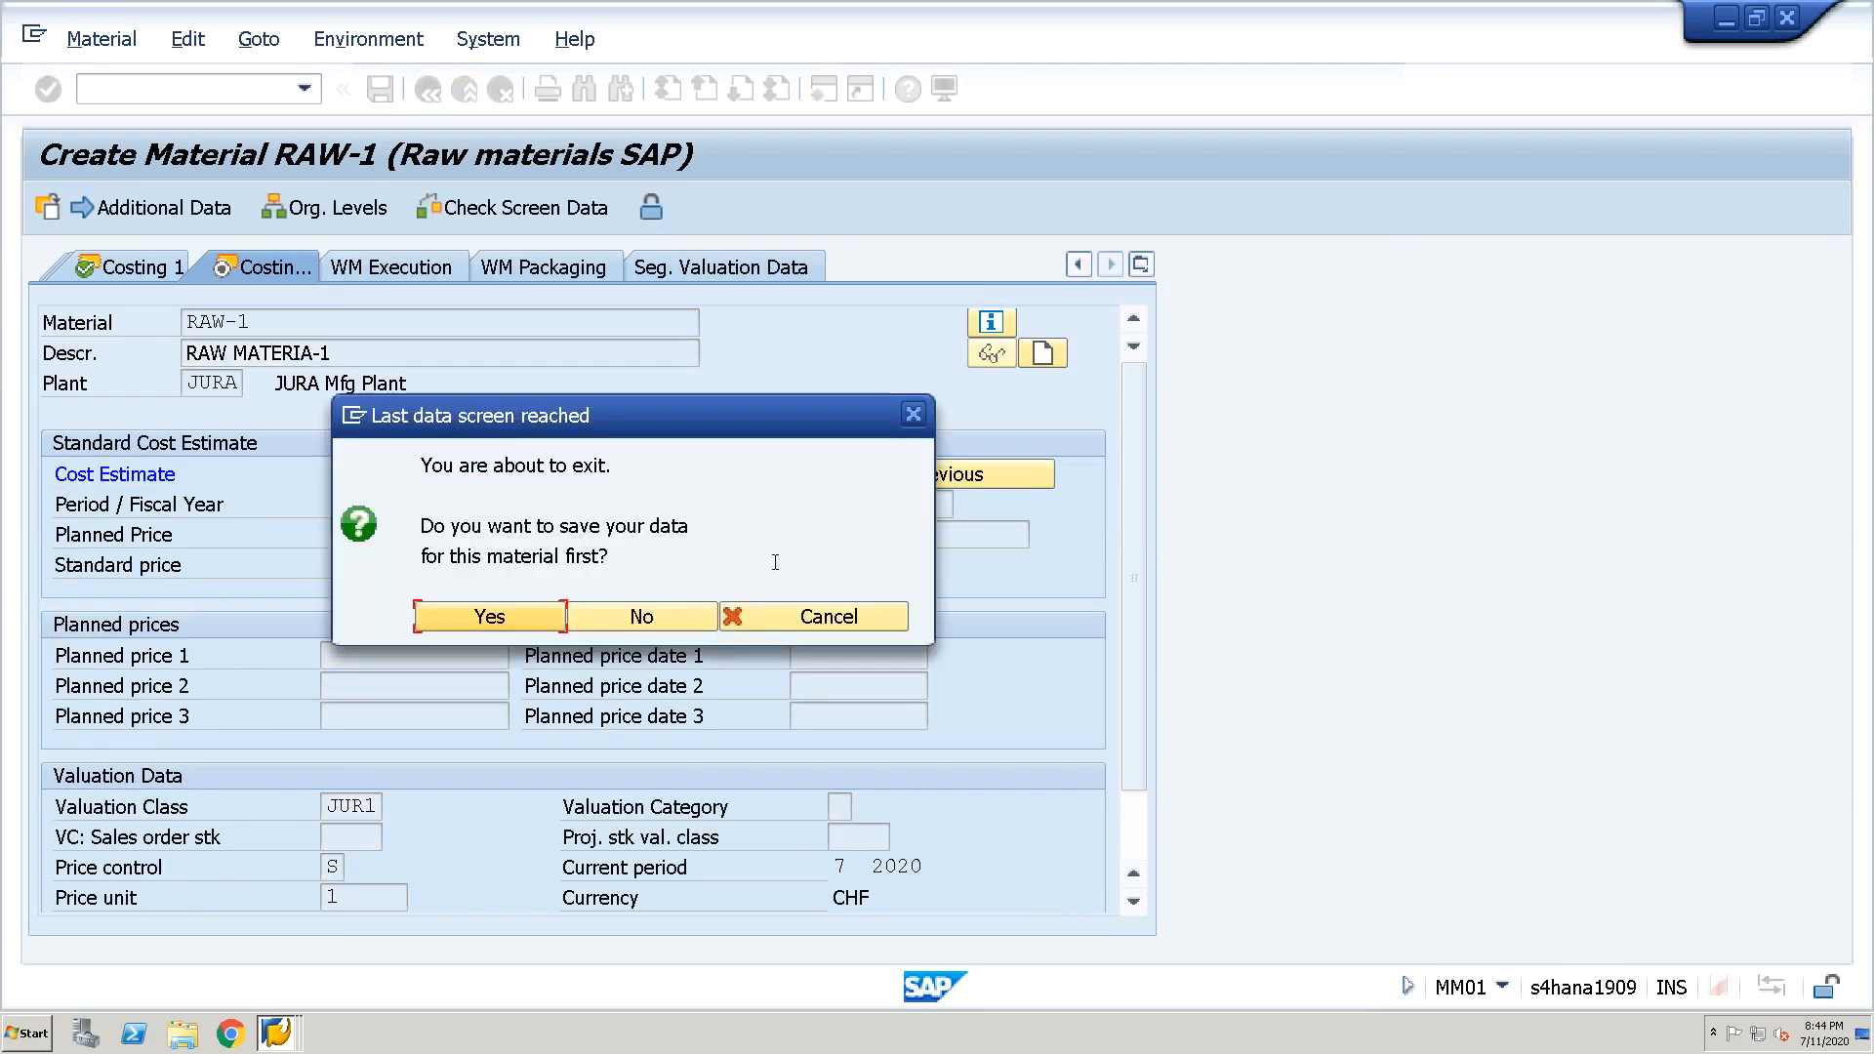
{"action": "left_click", "coordinate": [490, 617]}
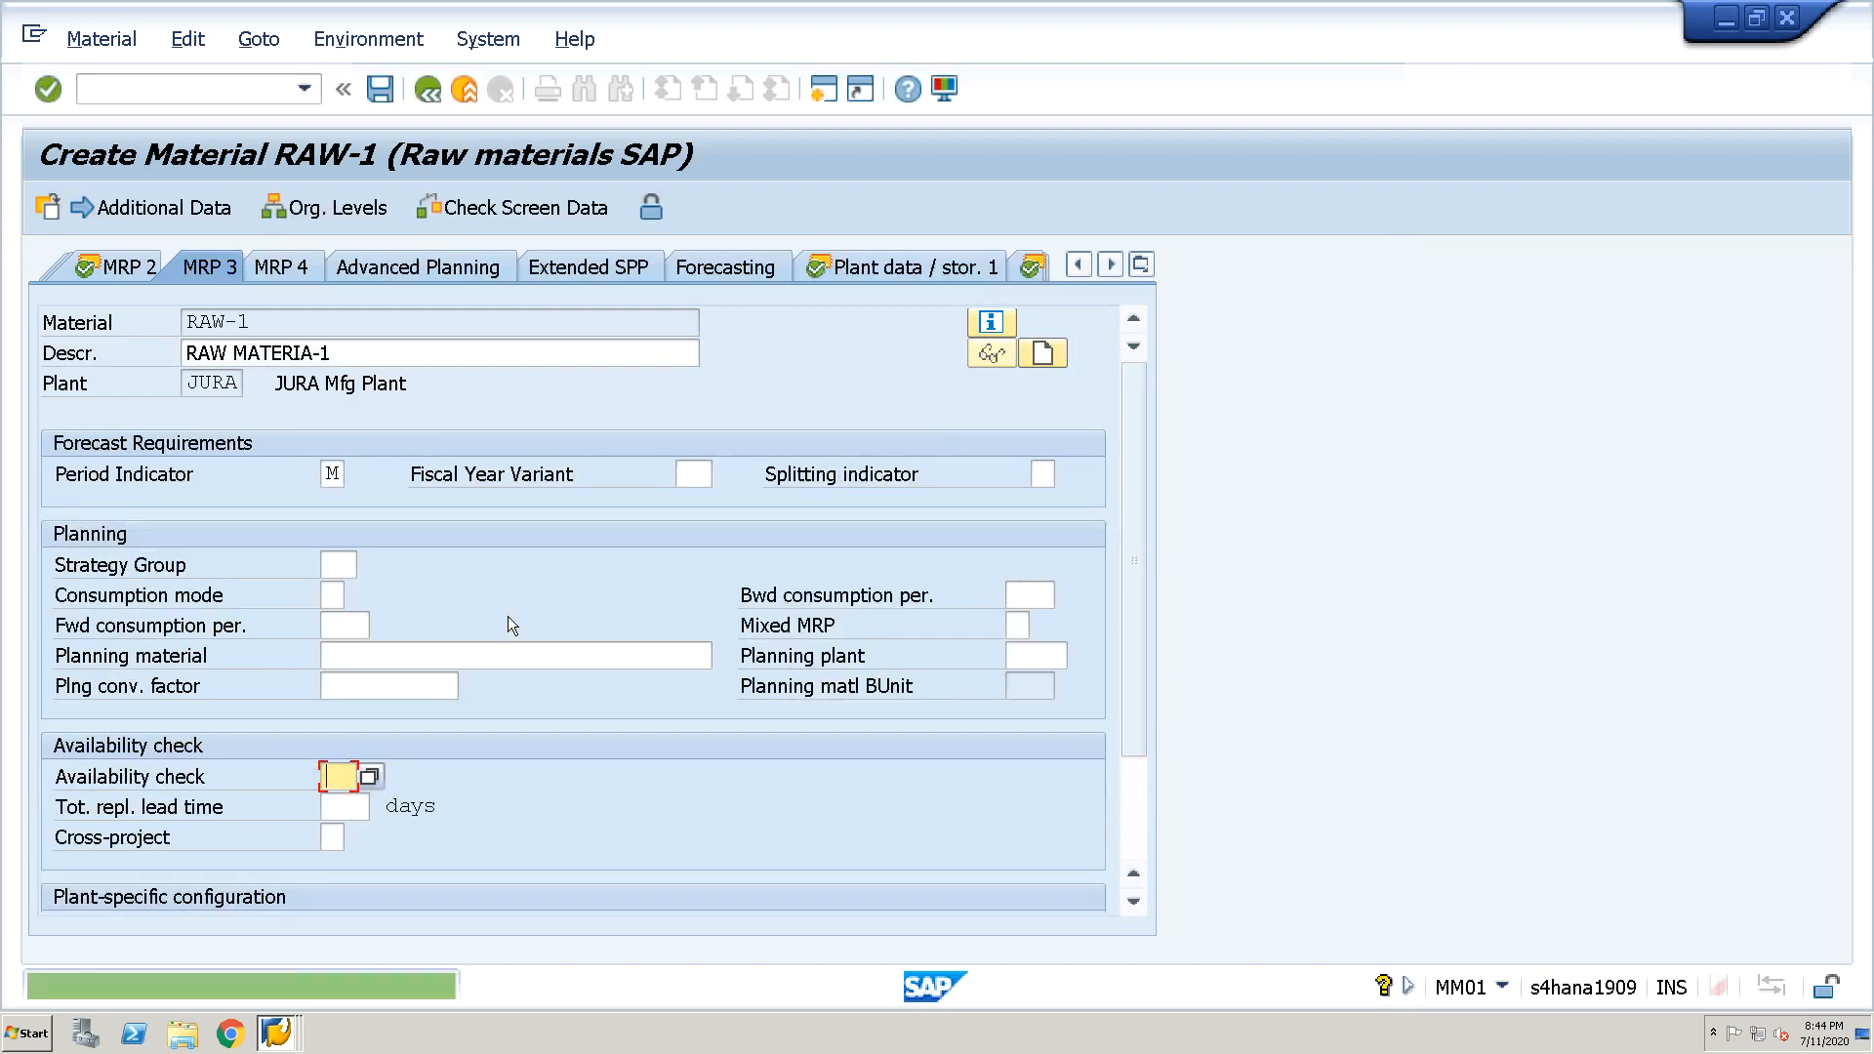
{"action": "type", "text": "02"}
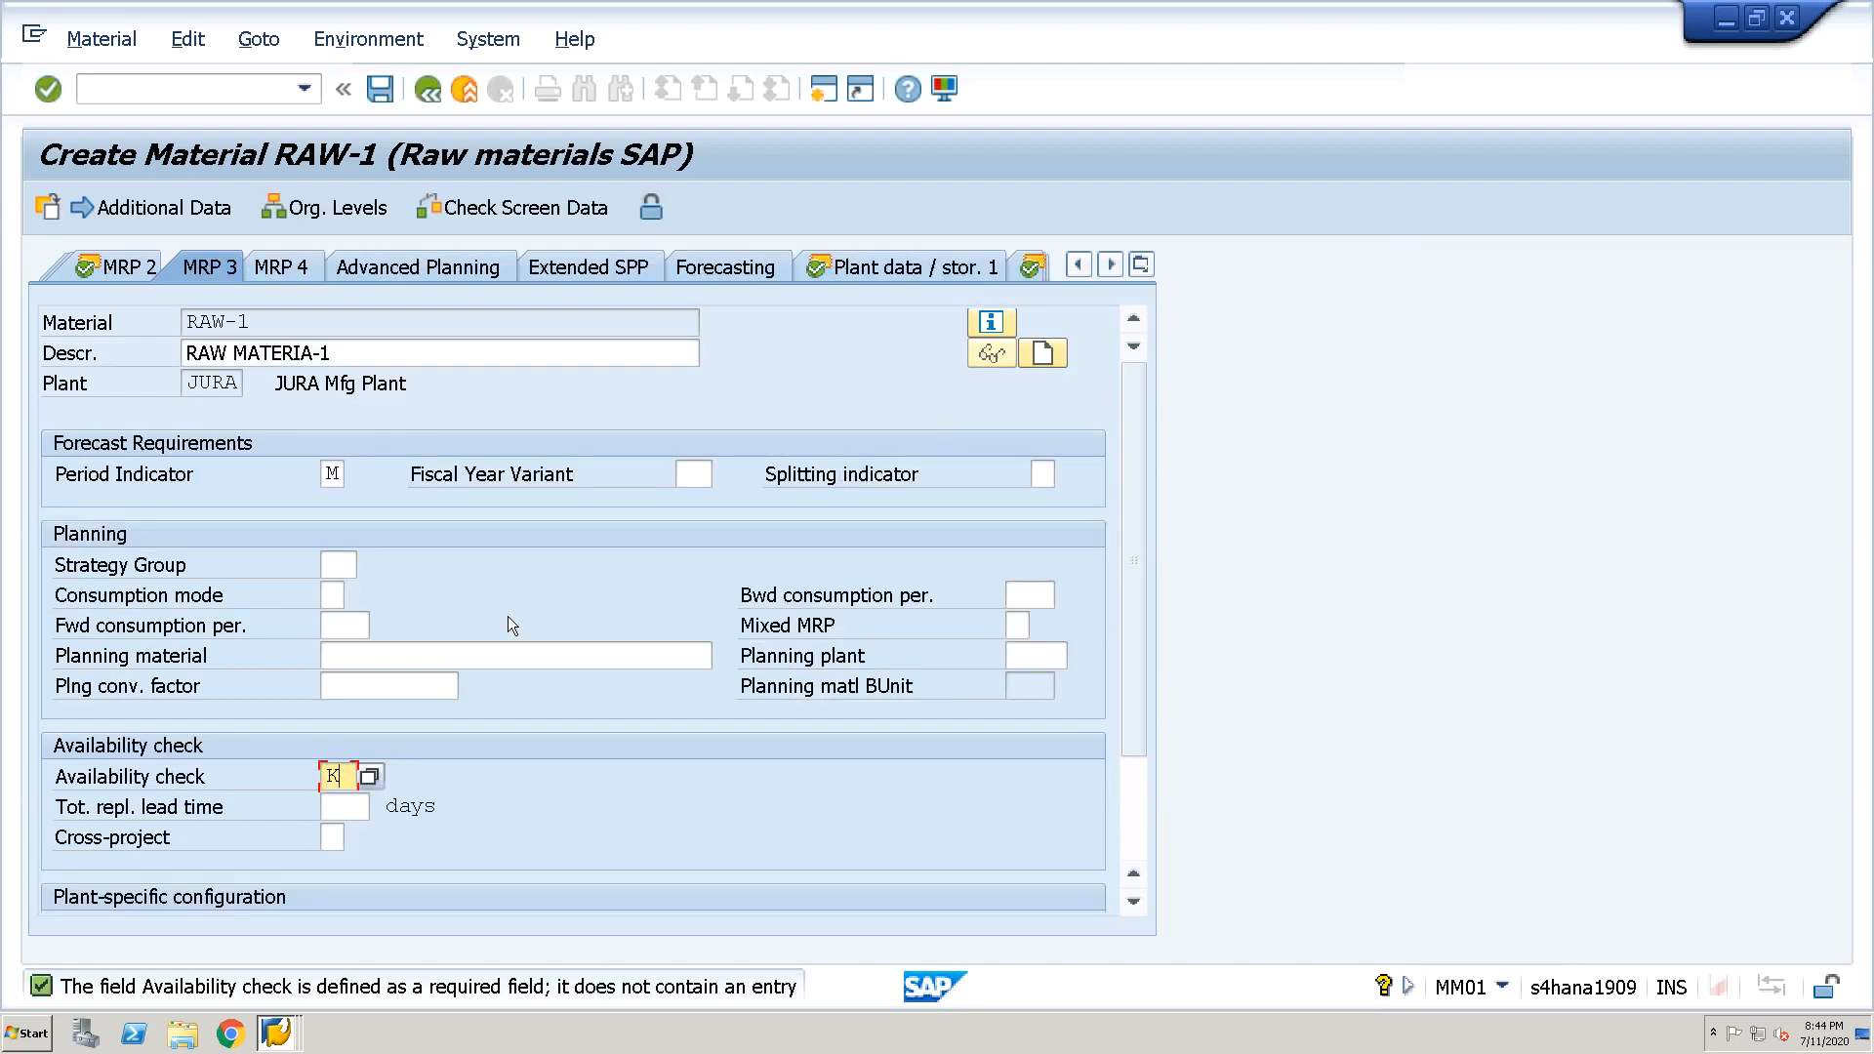
Continue through the remaining views past Costing 2 and save raw material RAW-1
{"action": "key", "text": "Return"}
{"action": "key", "text": "Return"}
{"action": "key", "text": "Return"}
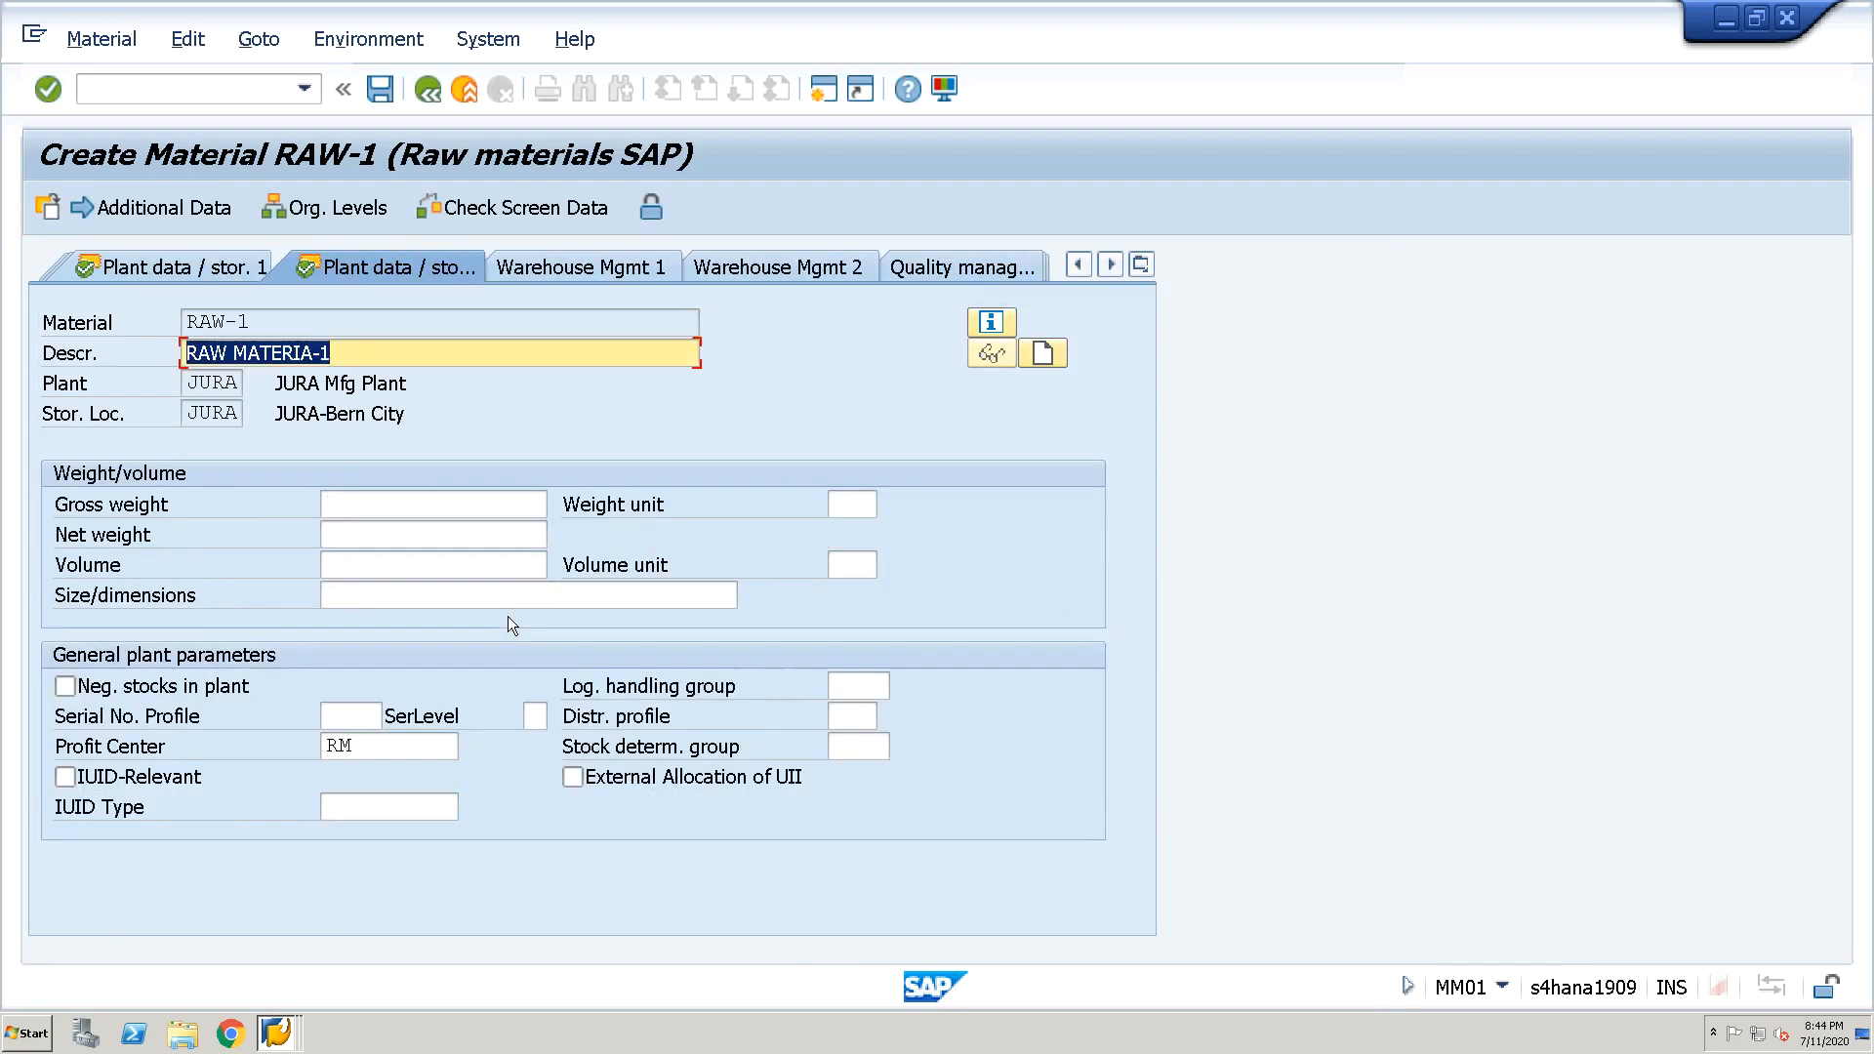
{"action": "key", "text": "Return"}
{"action": "key", "text": "Return"}
{"action": "key", "text": "Return"}
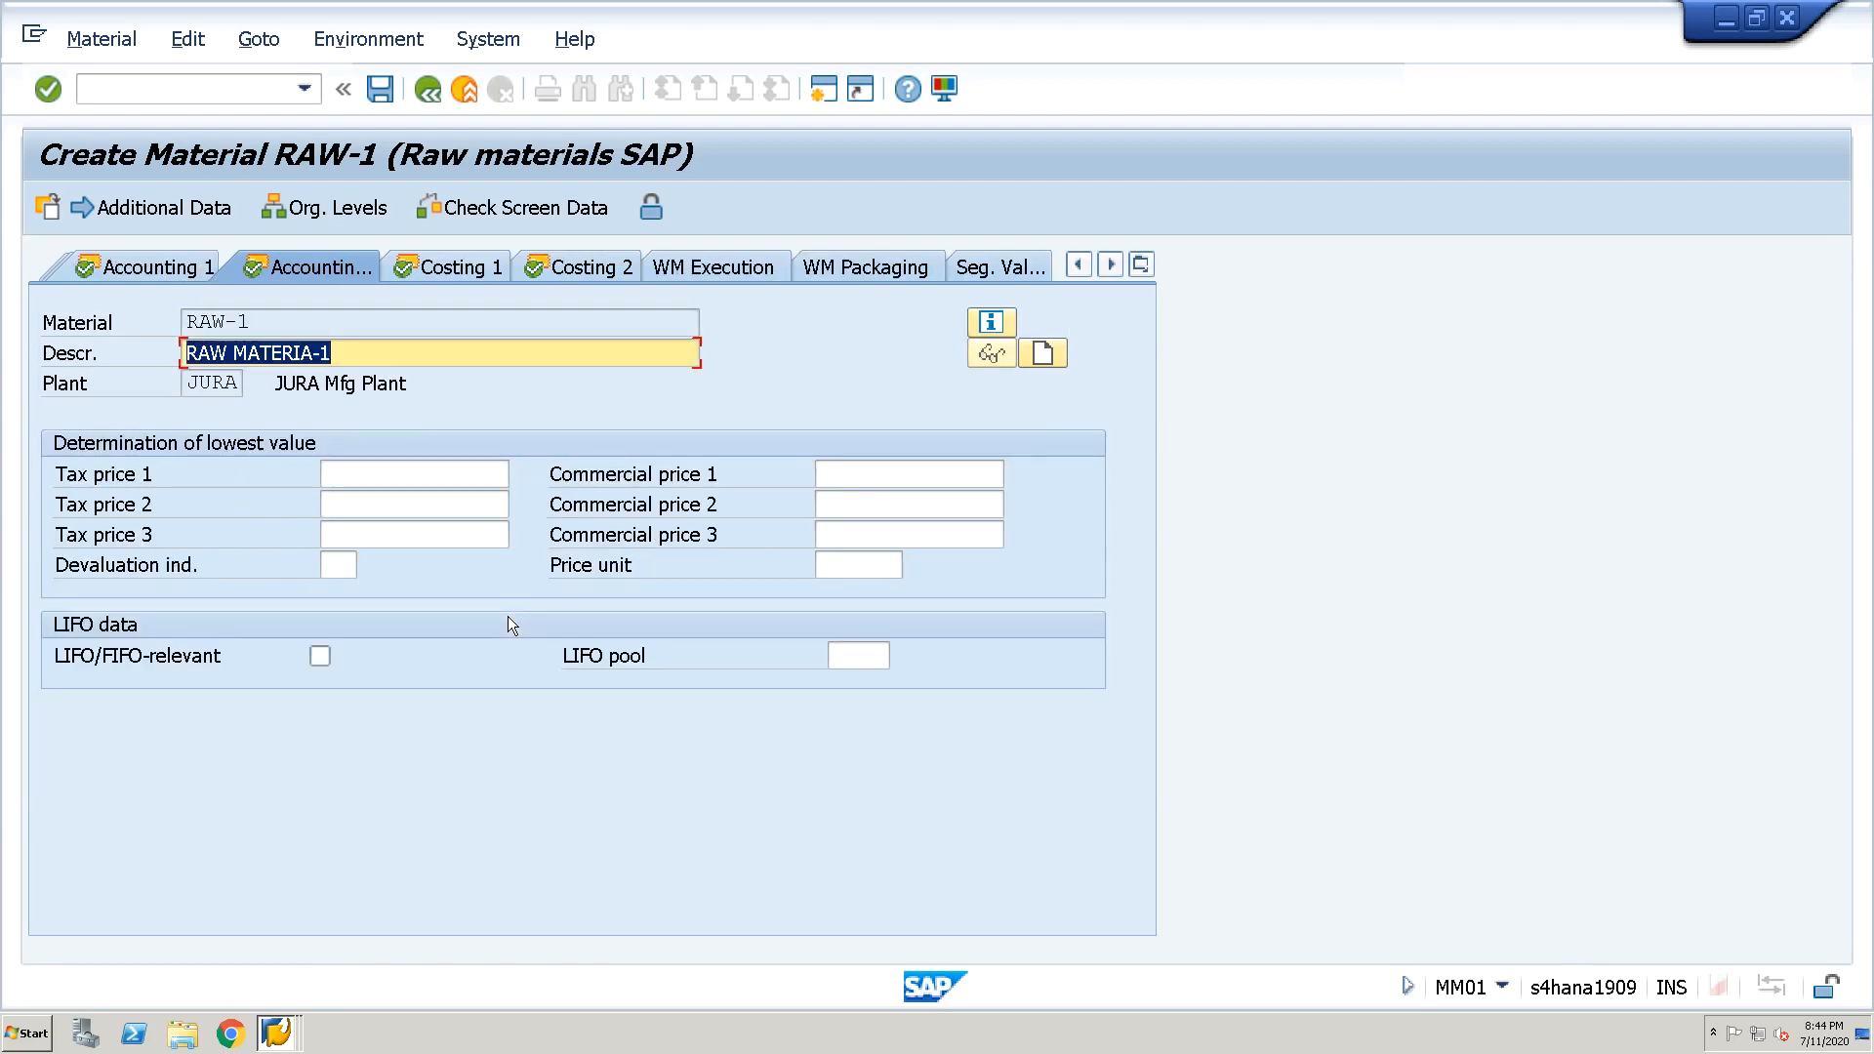
{"action": "key", "text": "Return"}
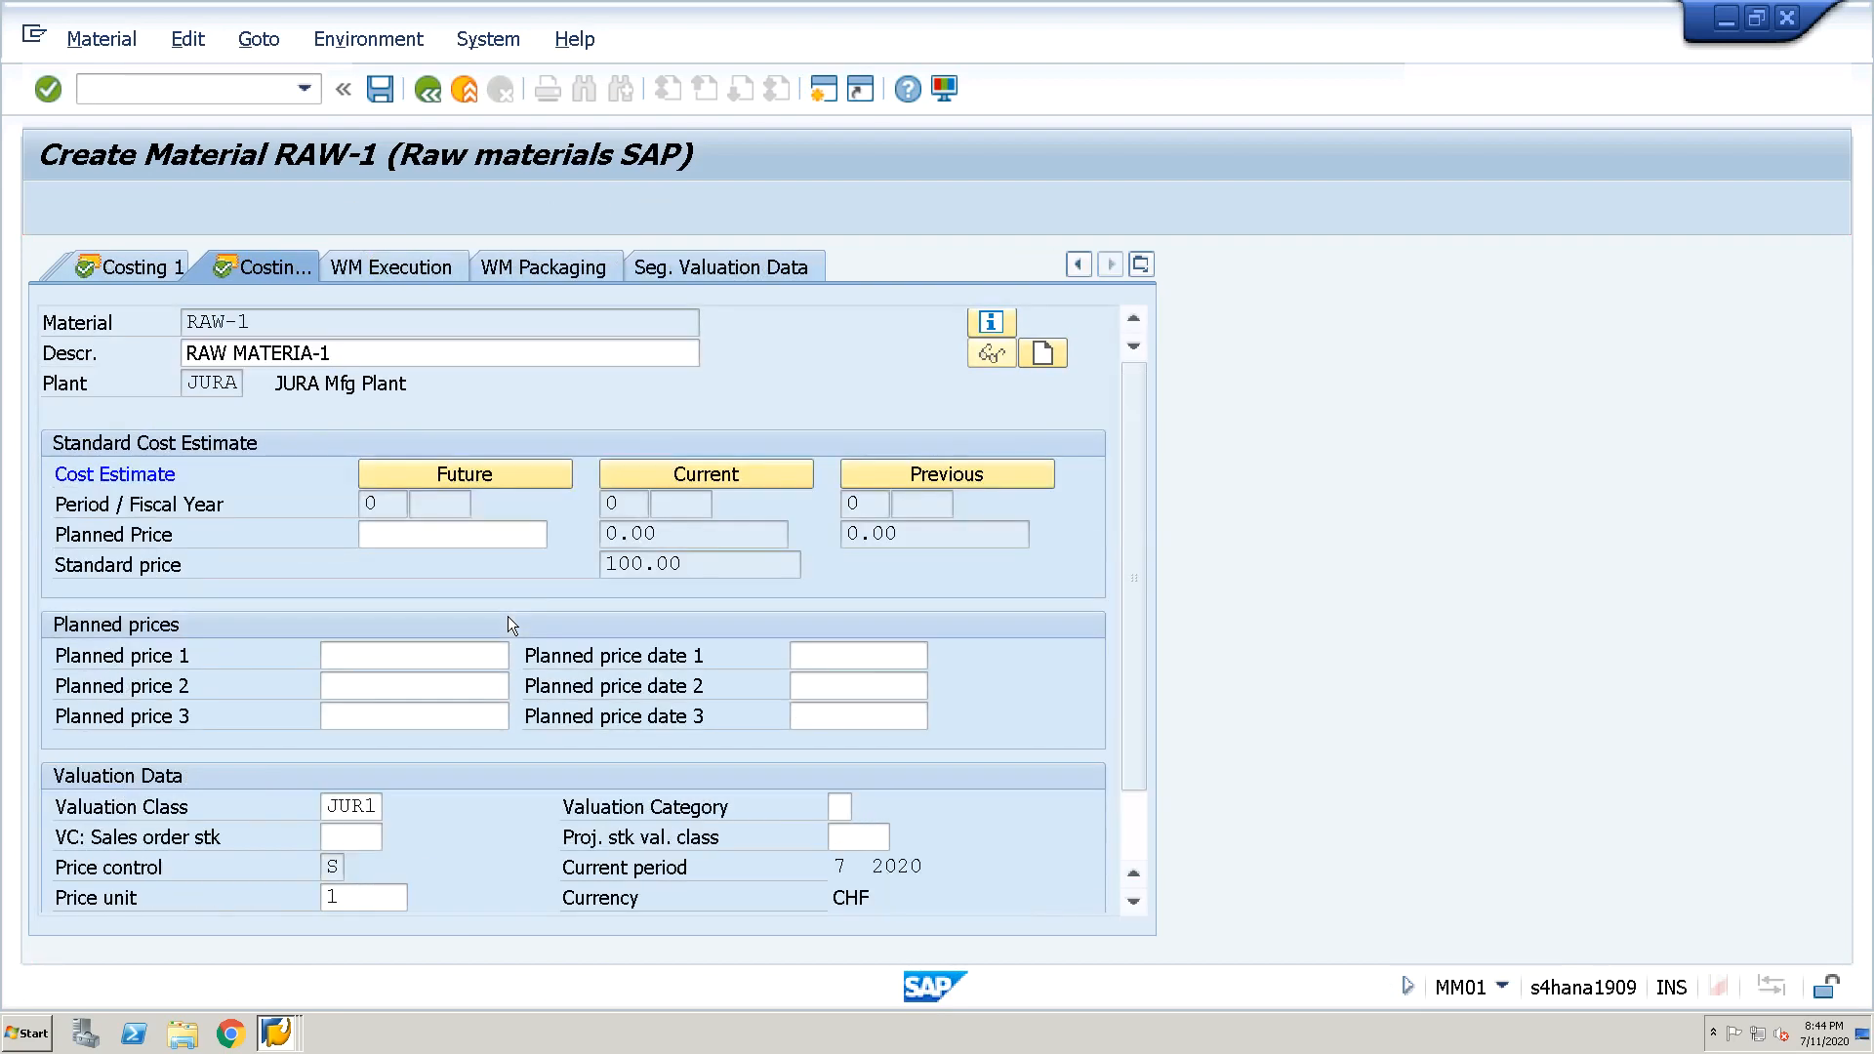
{"action": "key", "text": "Return"}
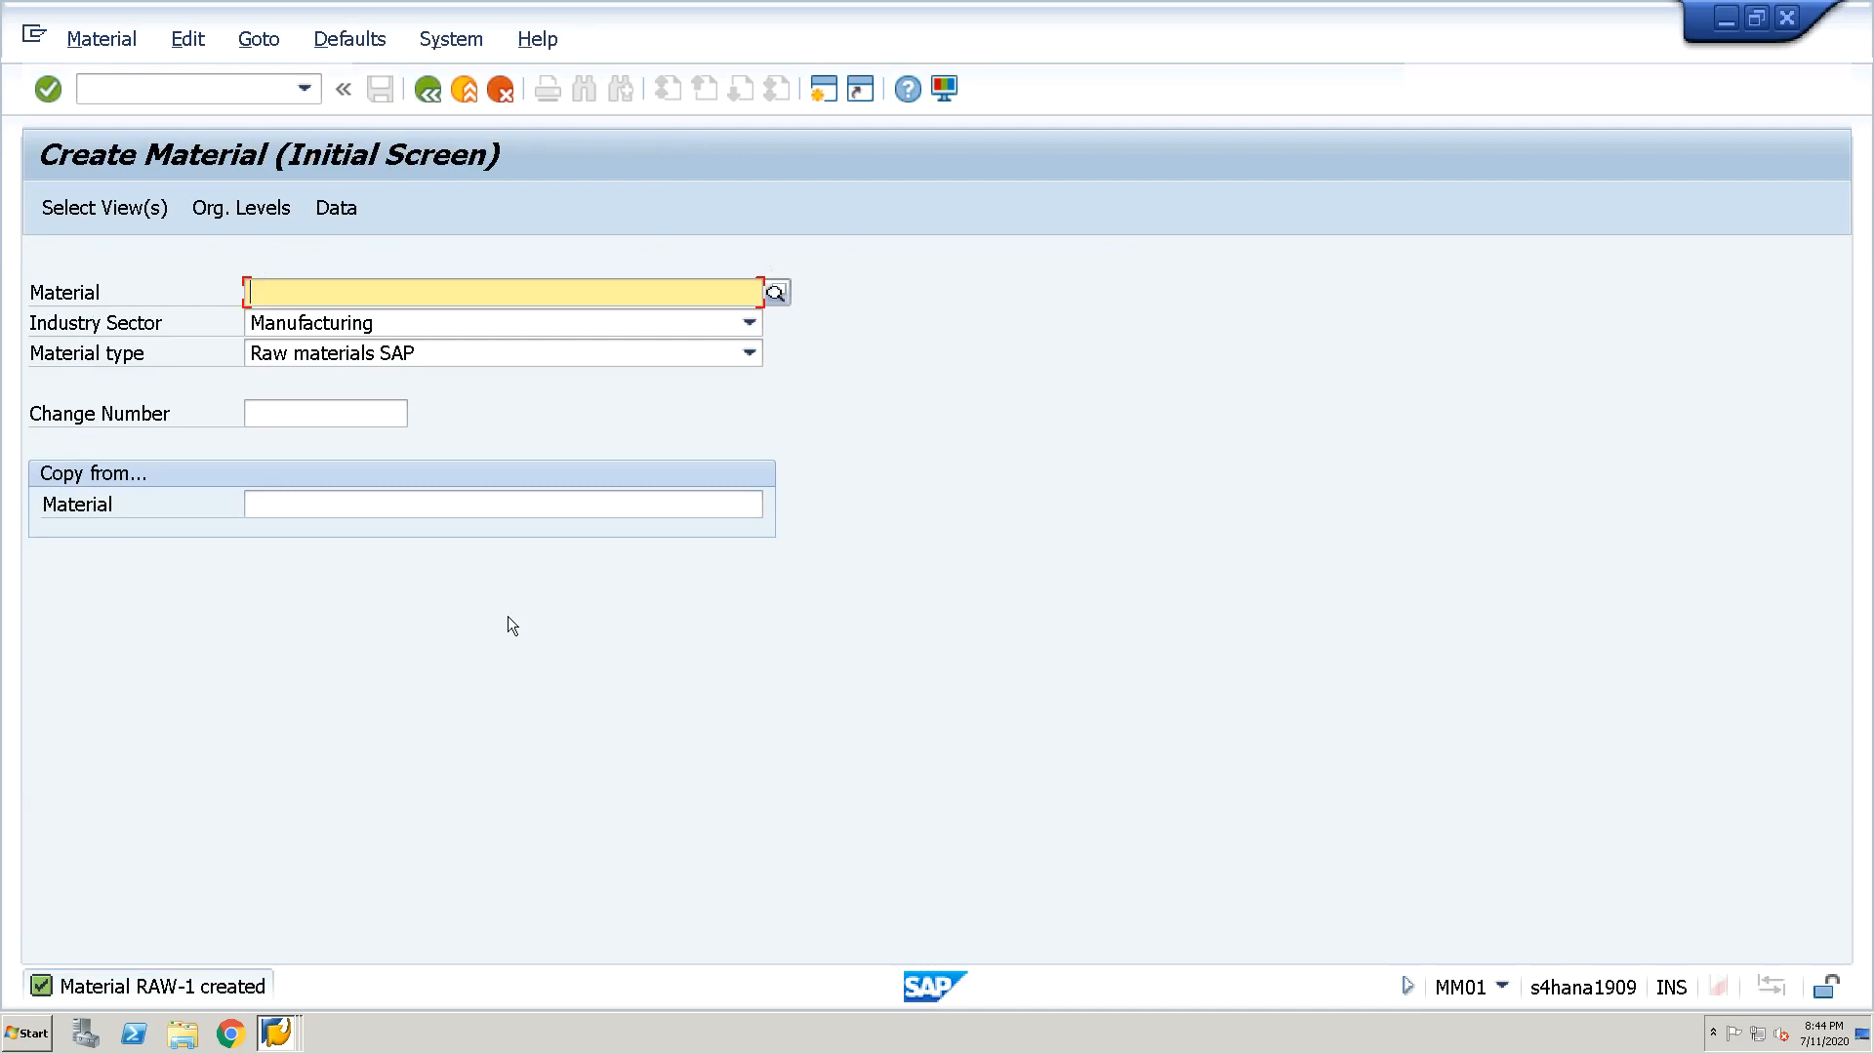
Enter FG-1 as the number of the new material, reusing the RAW-1 entry as a starting point
{"action": "key", "text": "Down"}
{"action": "key", "text": "Down"}
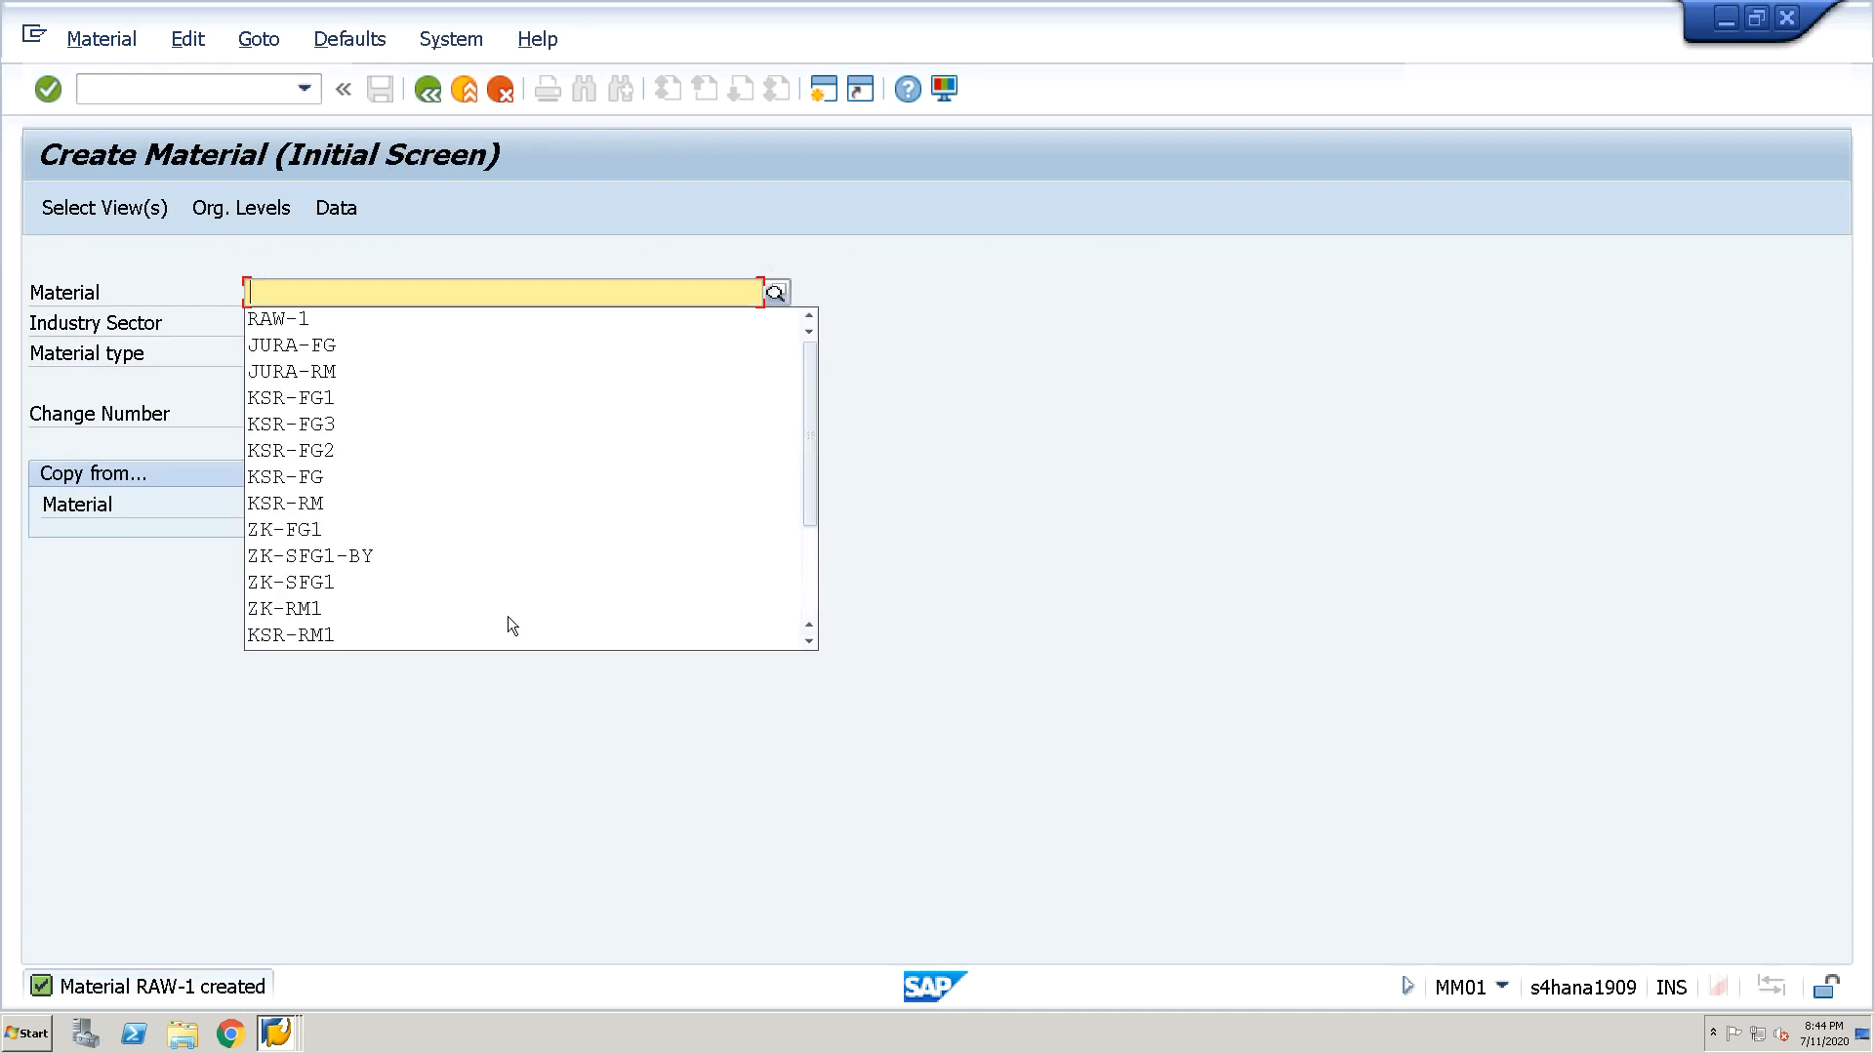
{"action": "key", "text": "Return"}
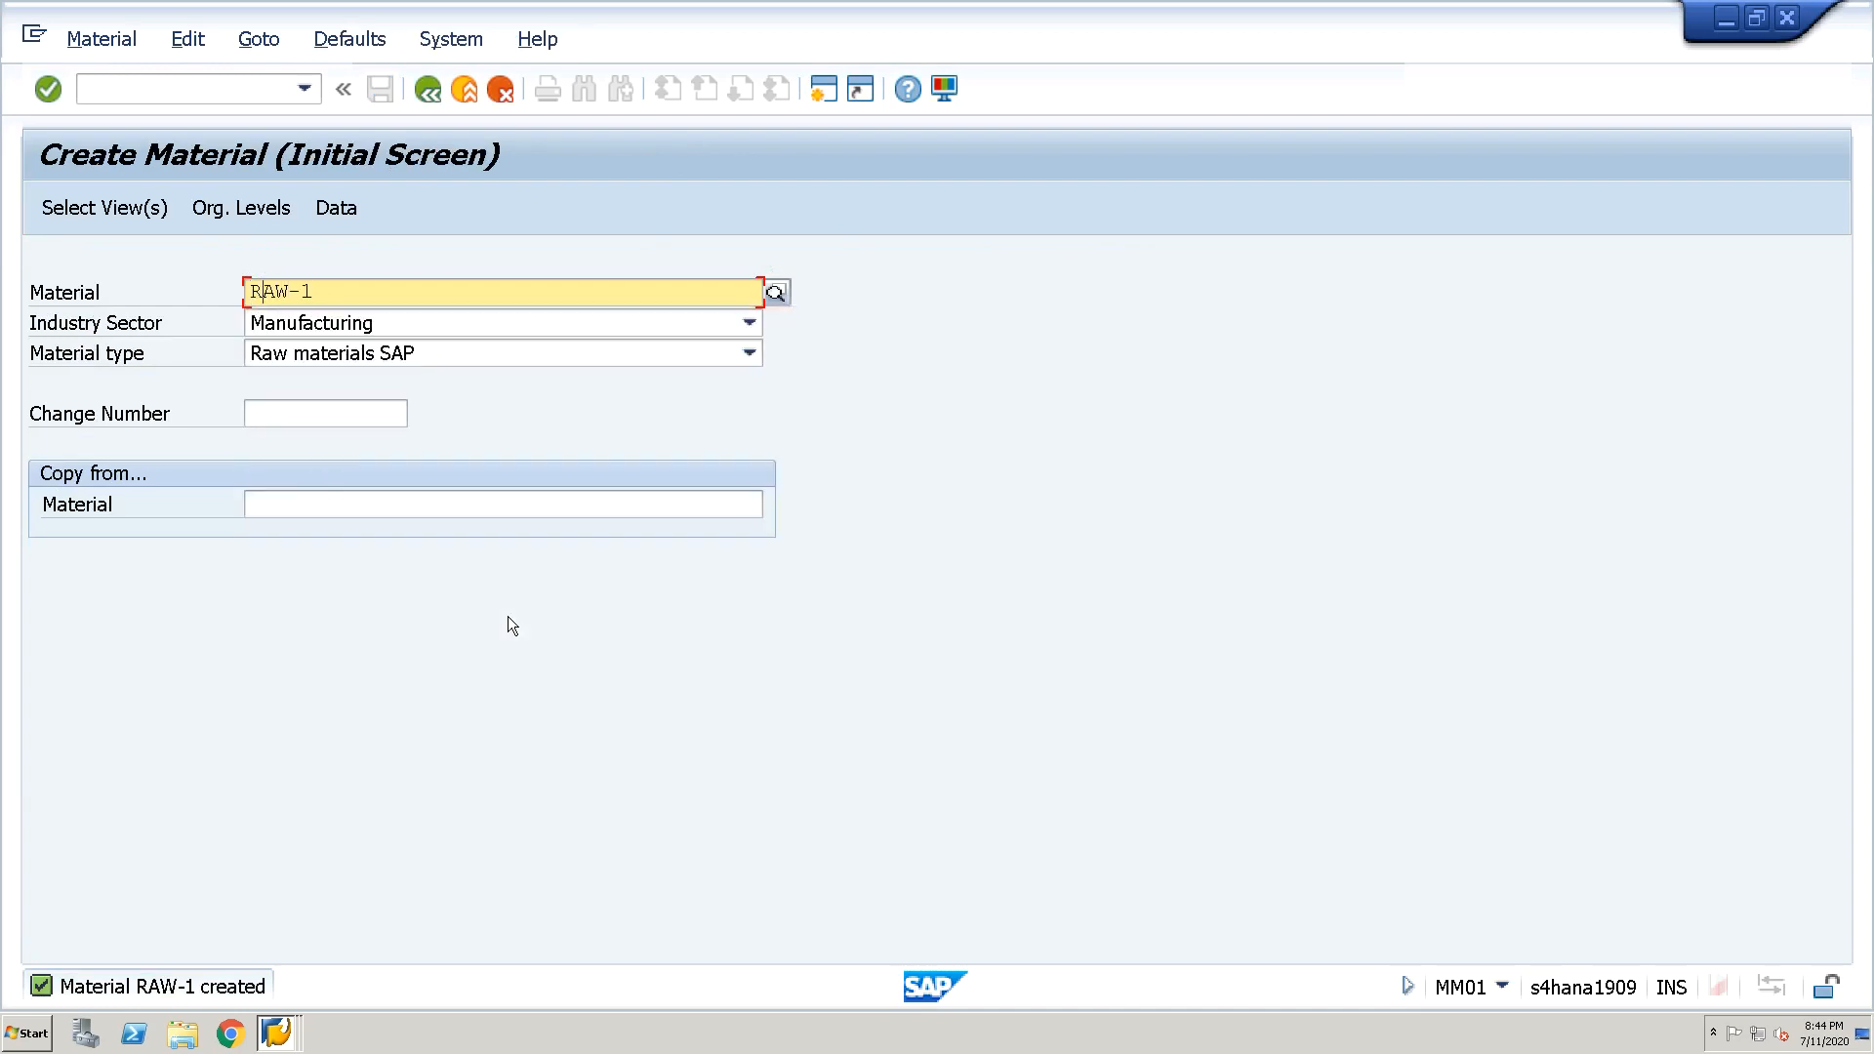
{"action": "key", "text": "Delete"}
{"action": "key", "text": "Delete"}
{"action": "key", "text": "Delete"}
{"action": "type", "text": "FG"}
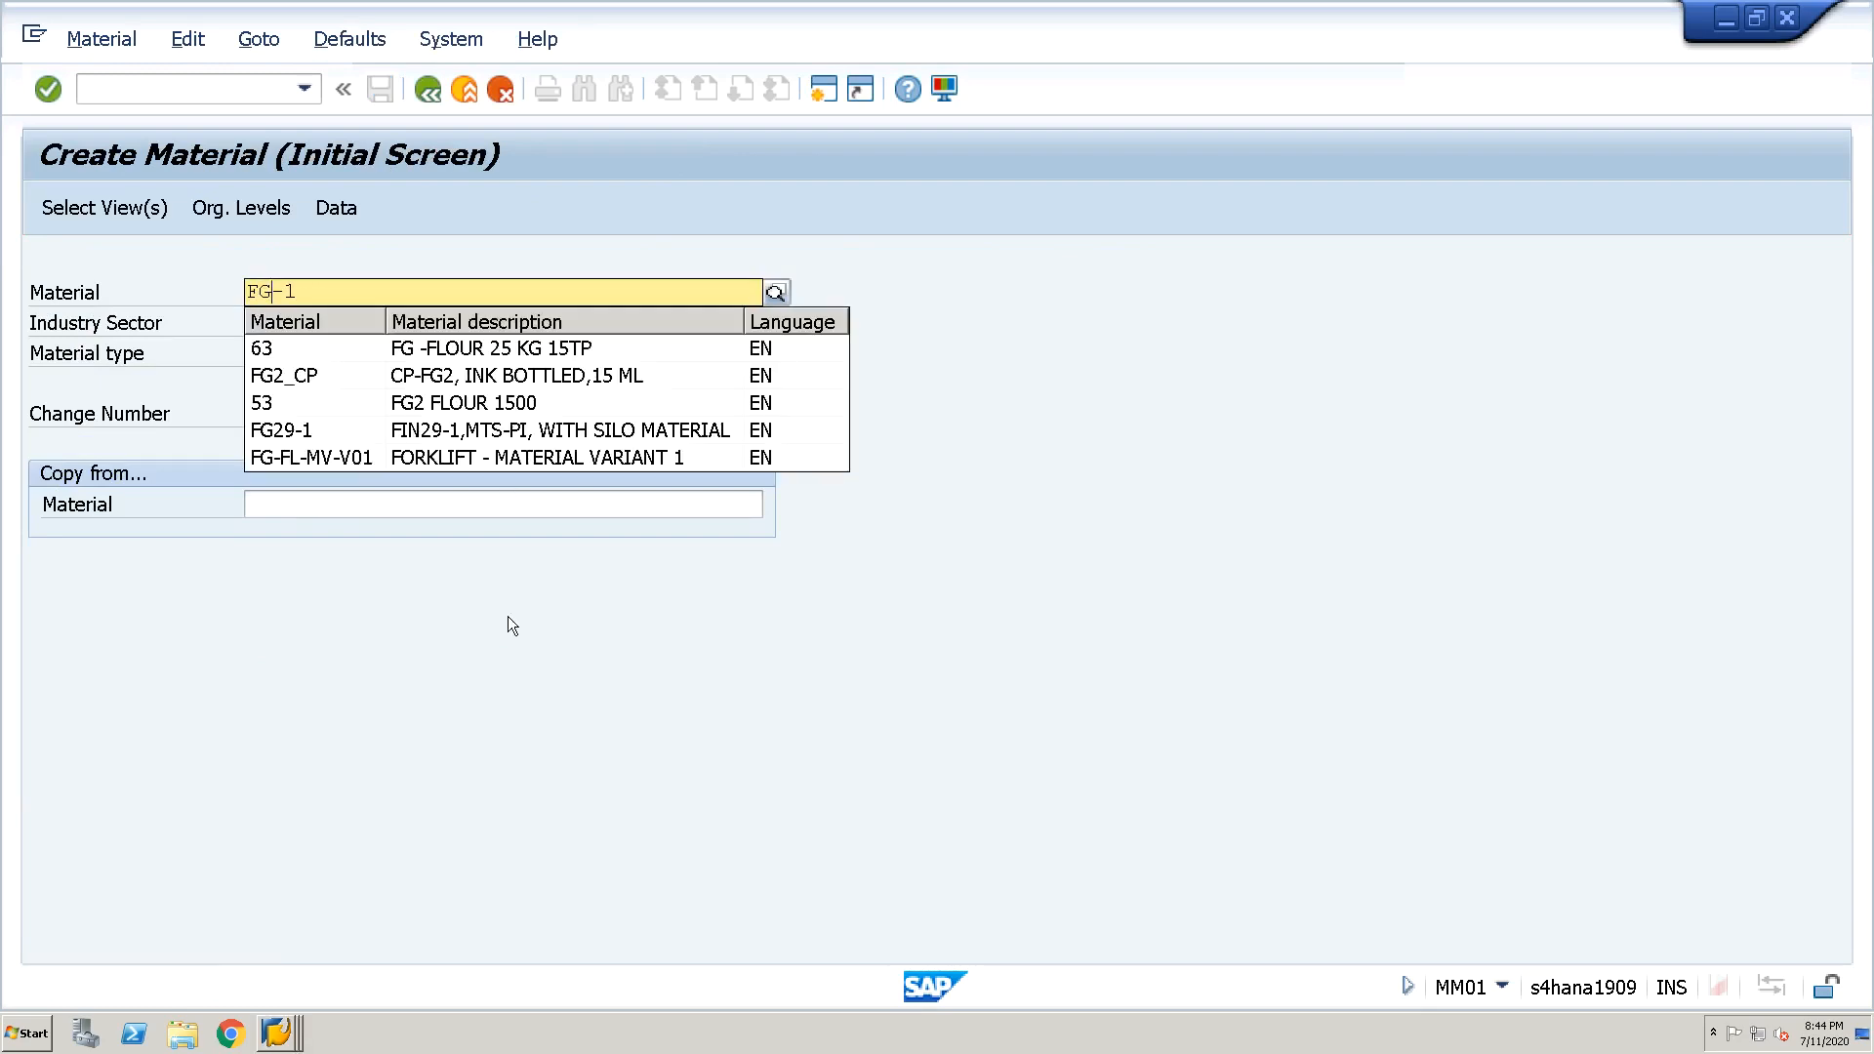
{"action": "key", "text": "Tab"}
{"action": "key", "text": "Tab"}
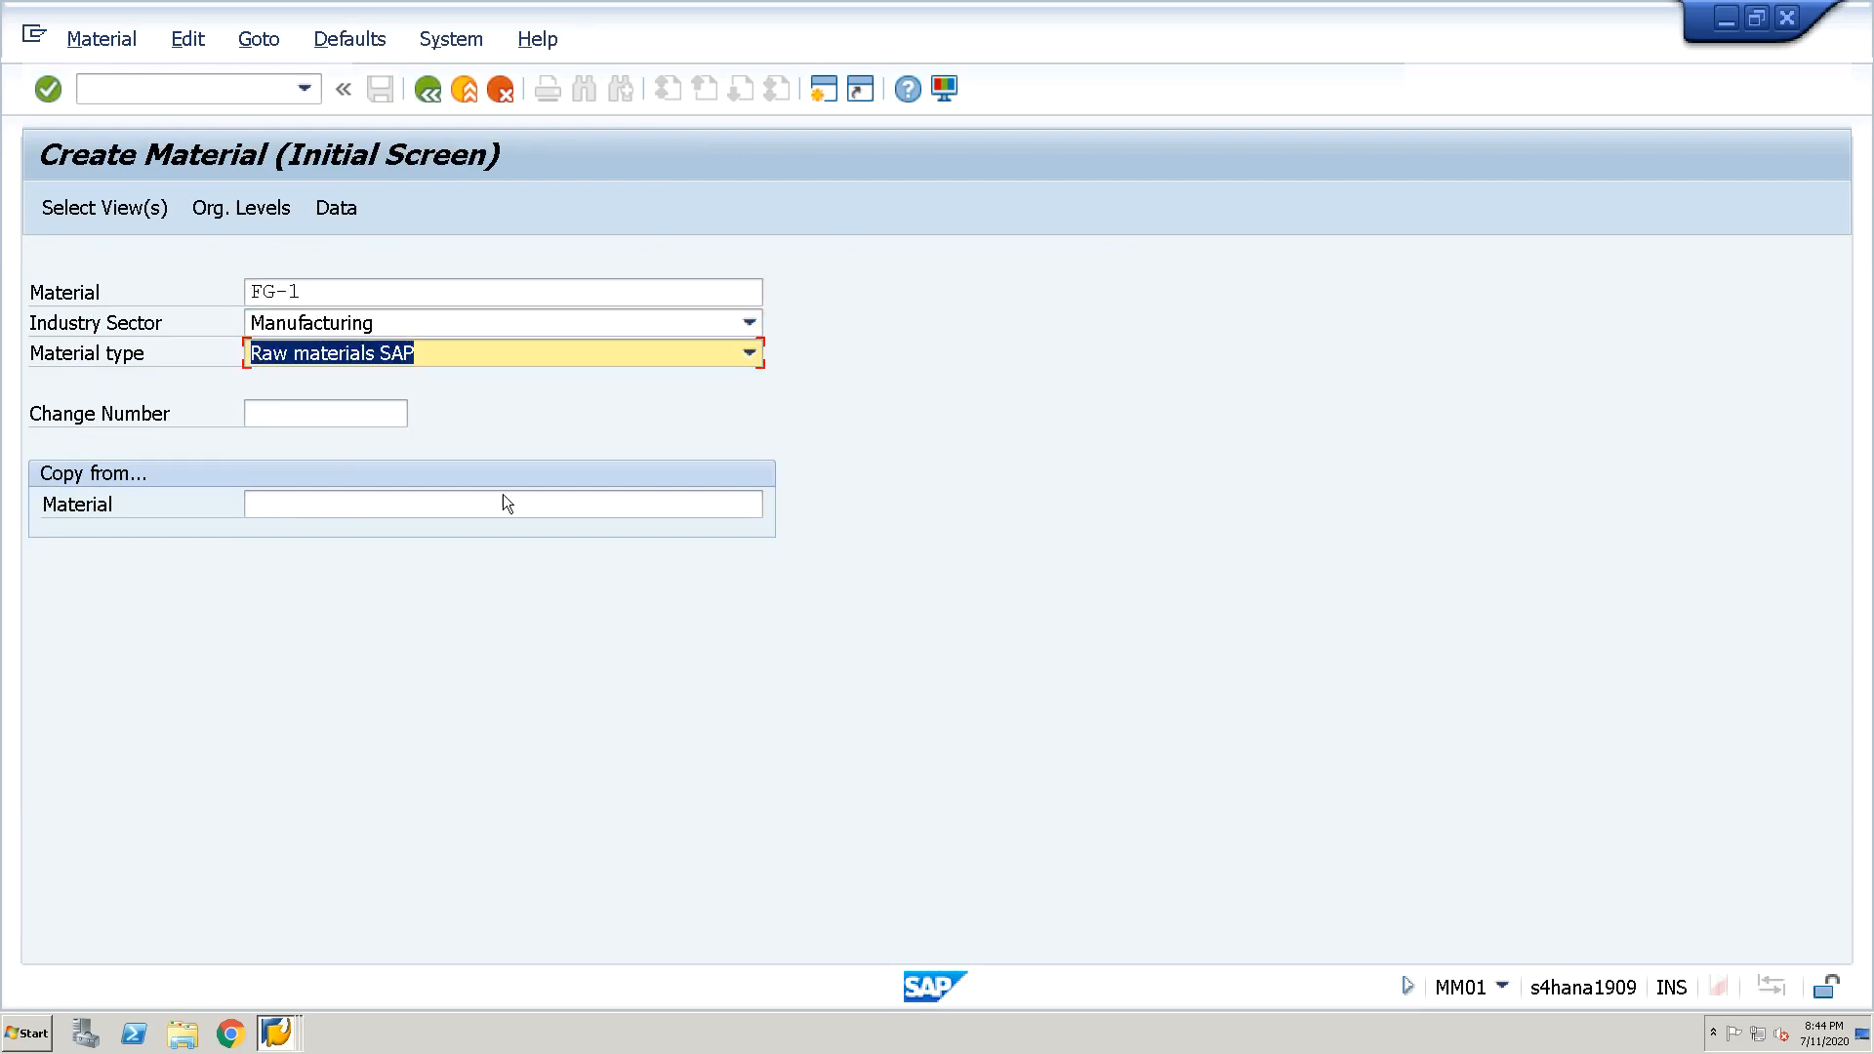
Set the material type to "Finished Product SAP." and proceed to the view selection
{"action": "left_click", "coordinate": [472, 357]}
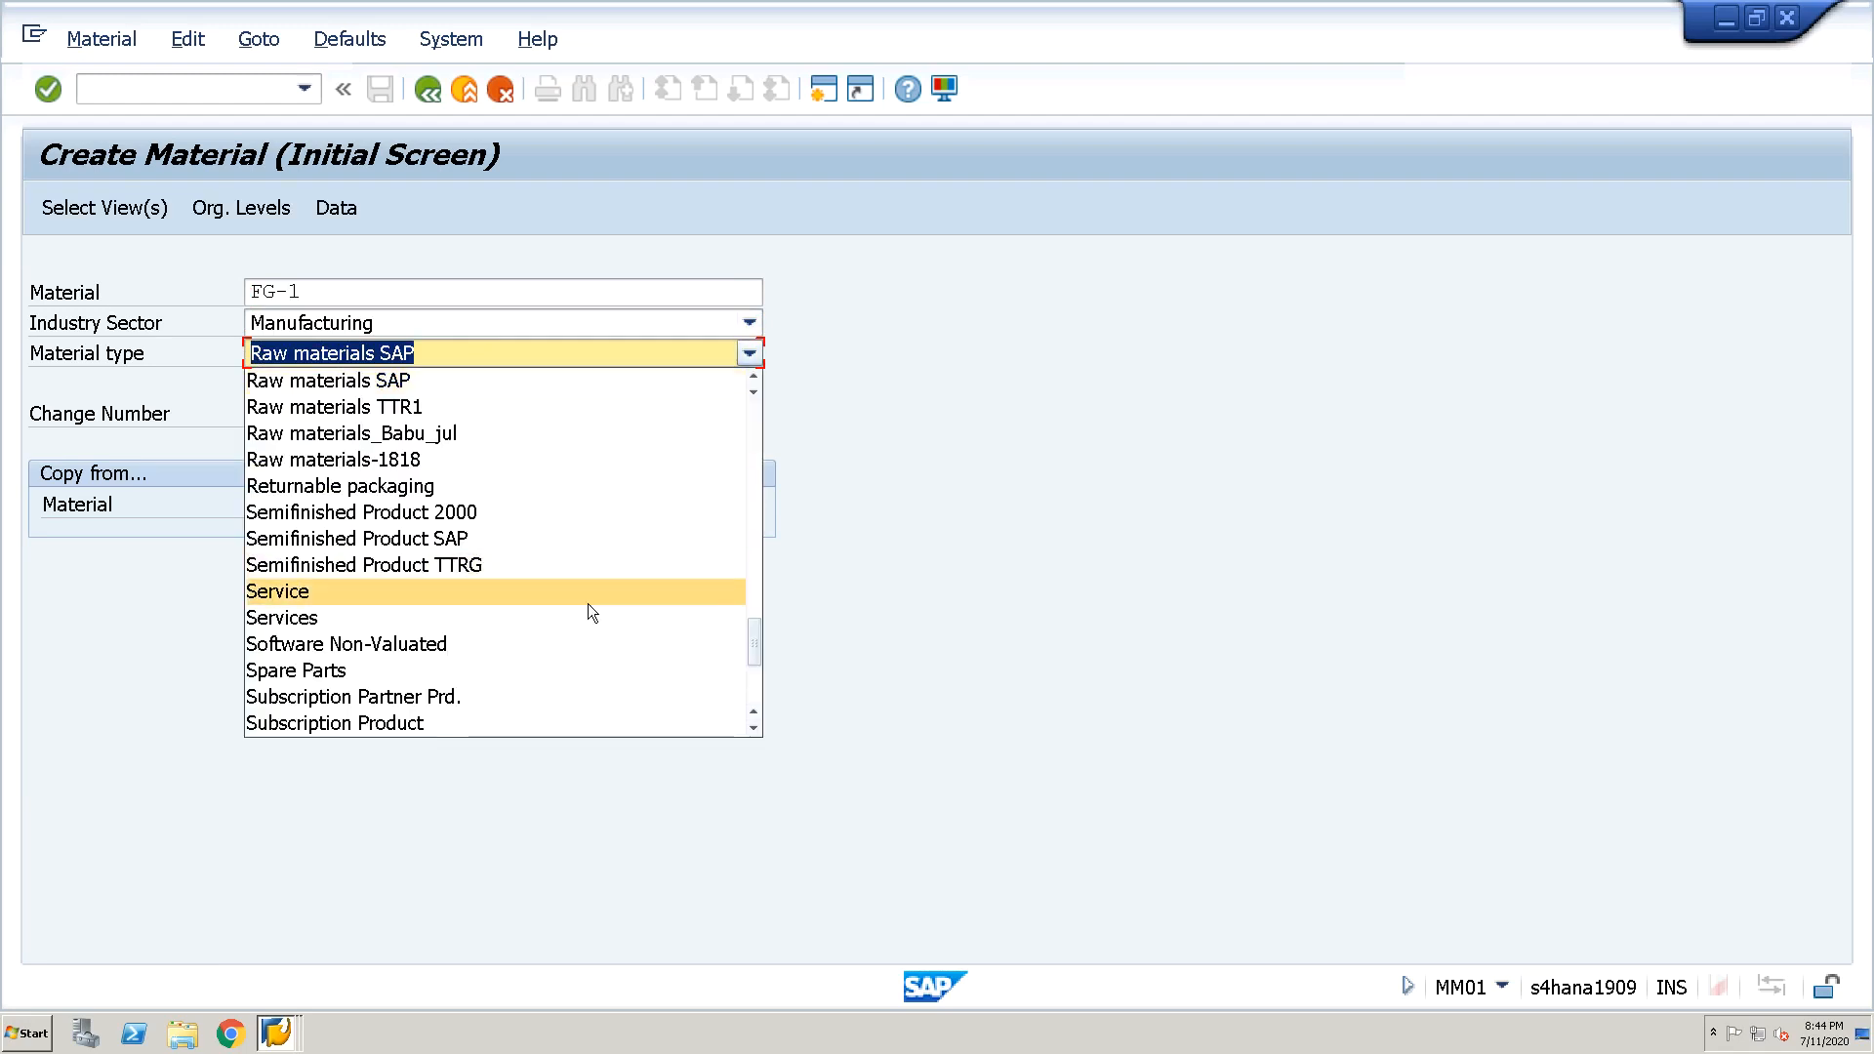
{"action": "key", "text": "f"}
{"action": "key", "text": "f"}
{"action": "key", "text": "f"}
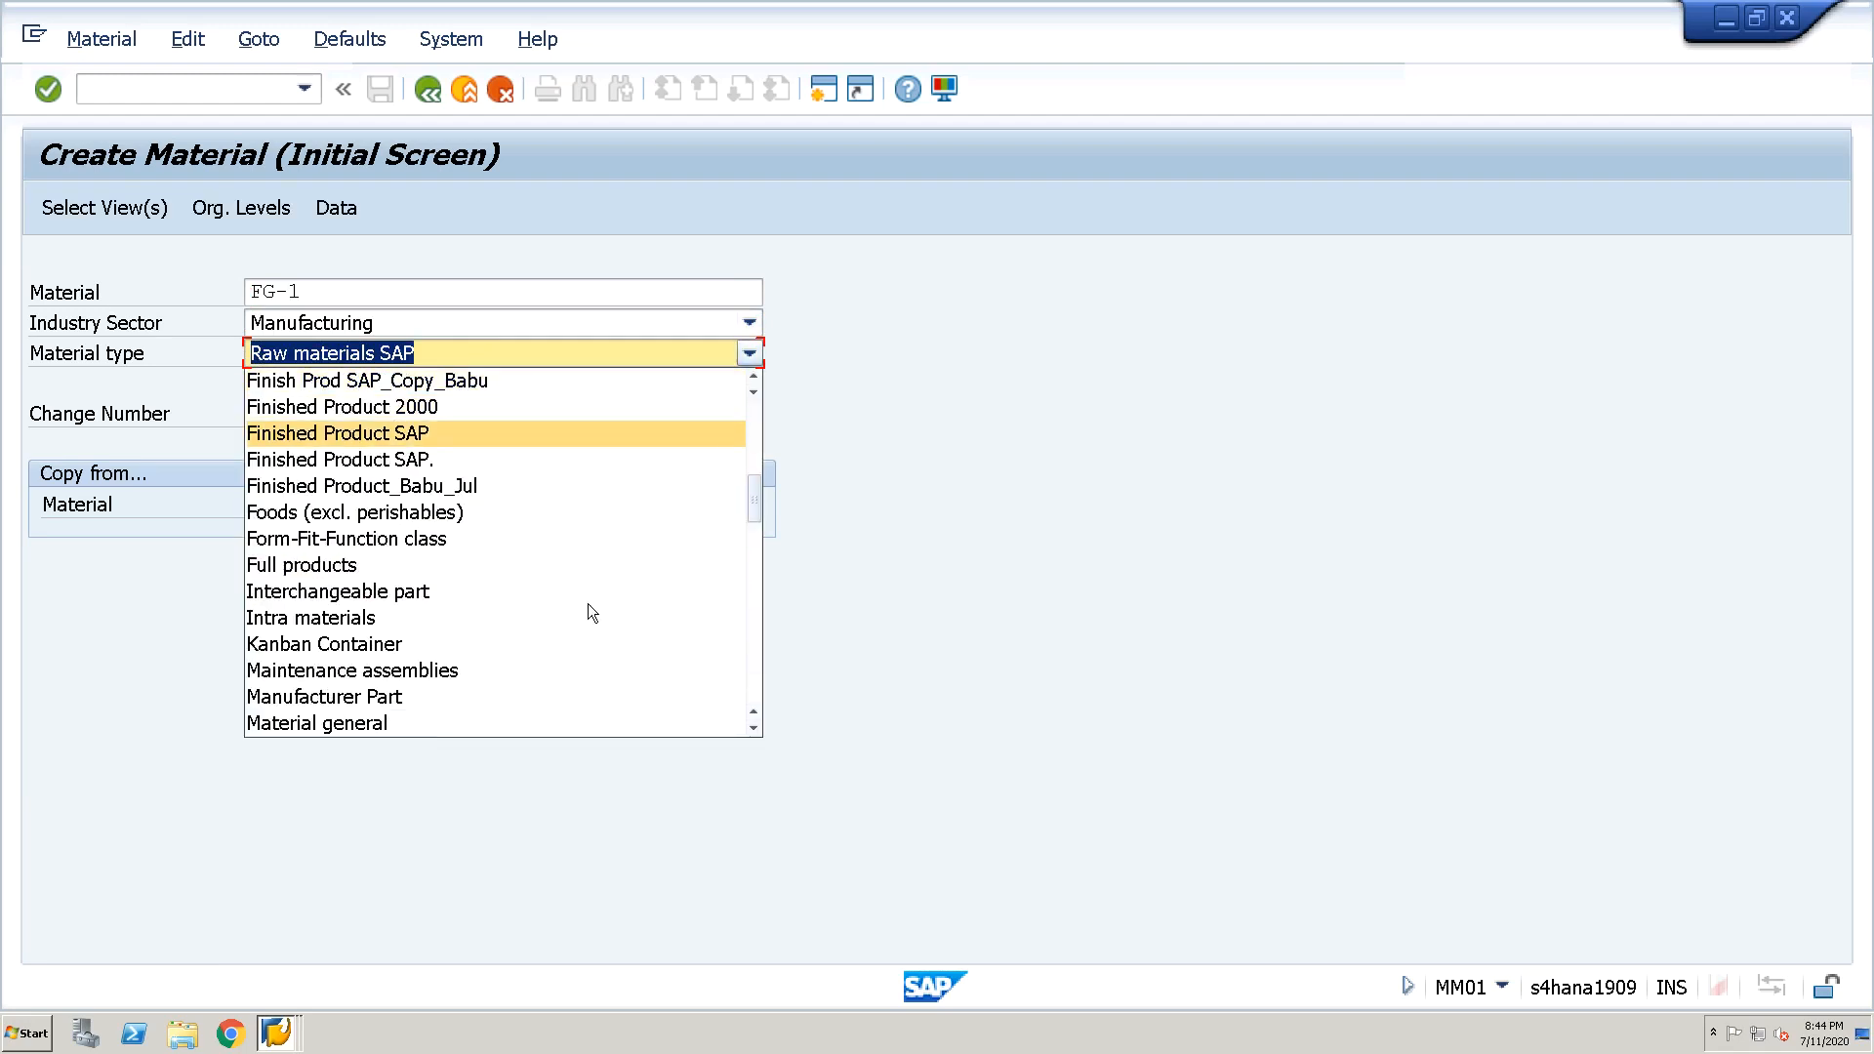
{"action": "key", "text": "f"}
{"action": "key", "text": "Return"}
{"action": "key", "text": "Return"}
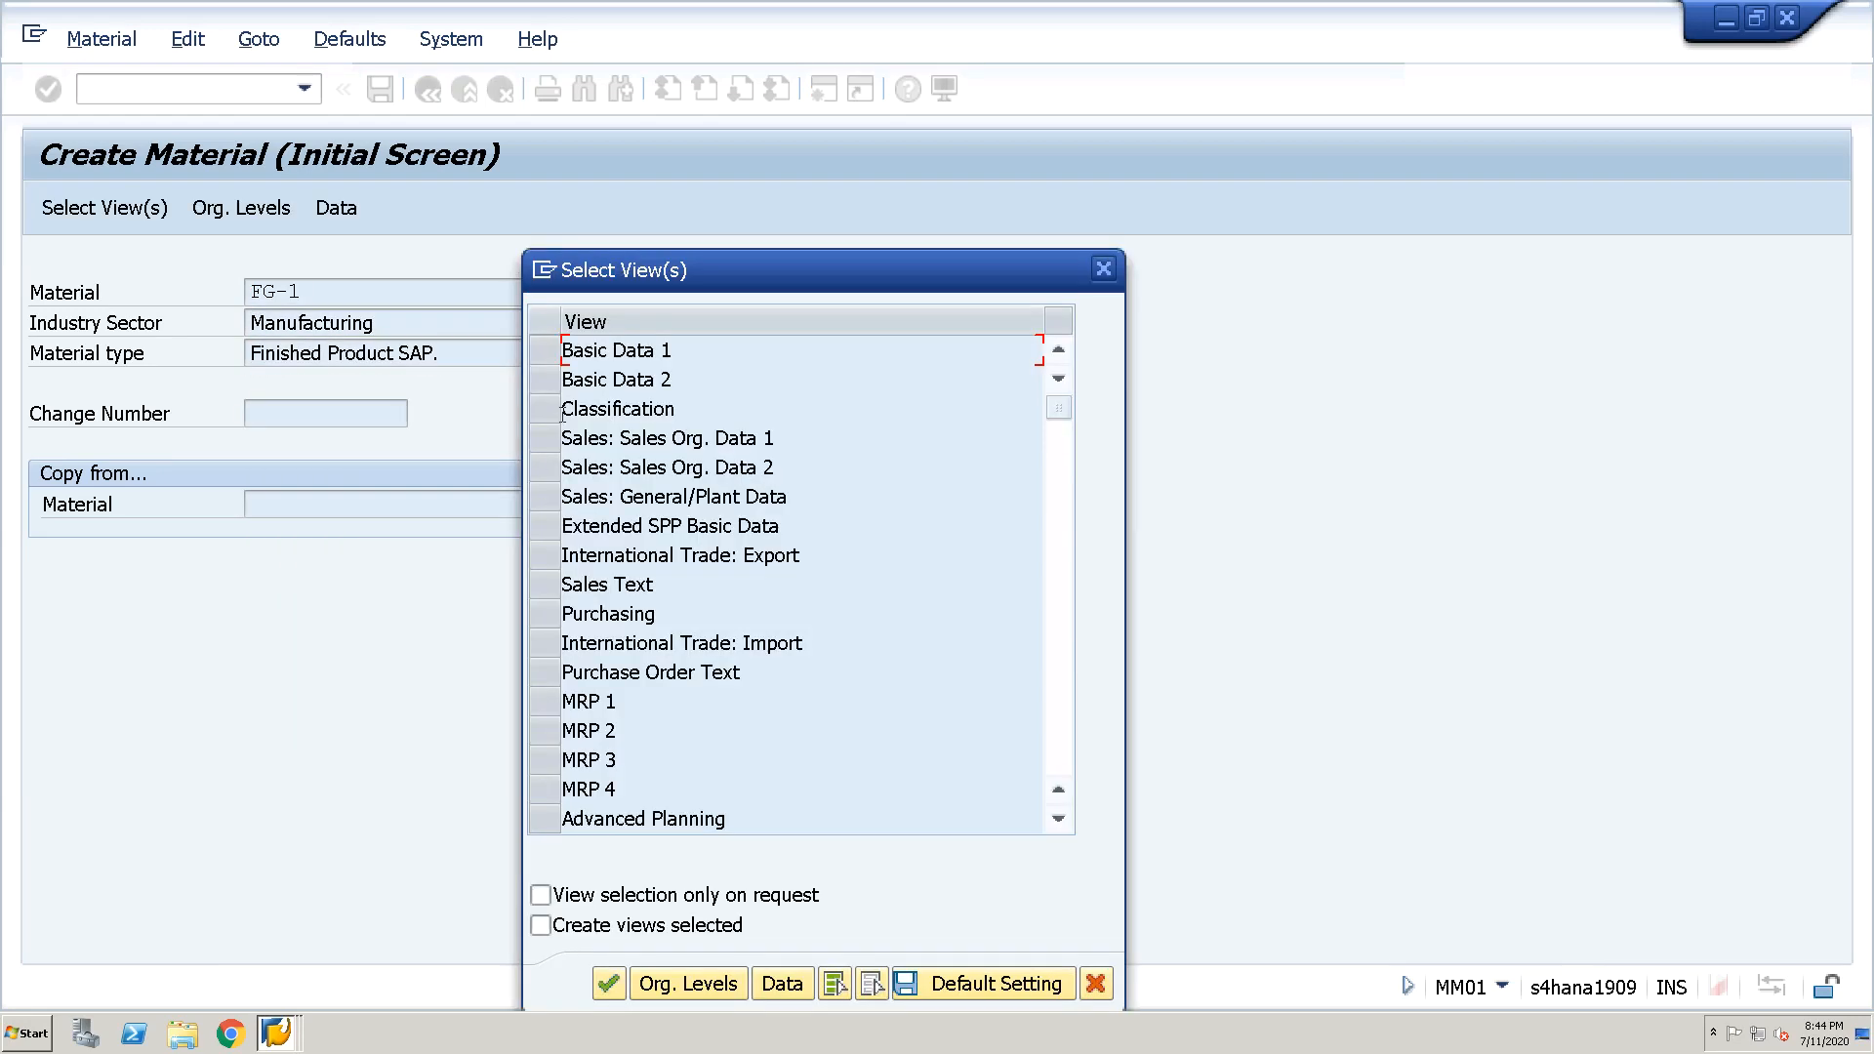
Select the views Basic Data 1, MRP 1, MRP 2, MRP 3 and MRP 4 for FG-1
{"action": "left_click", "coordinate": [542, 353]}
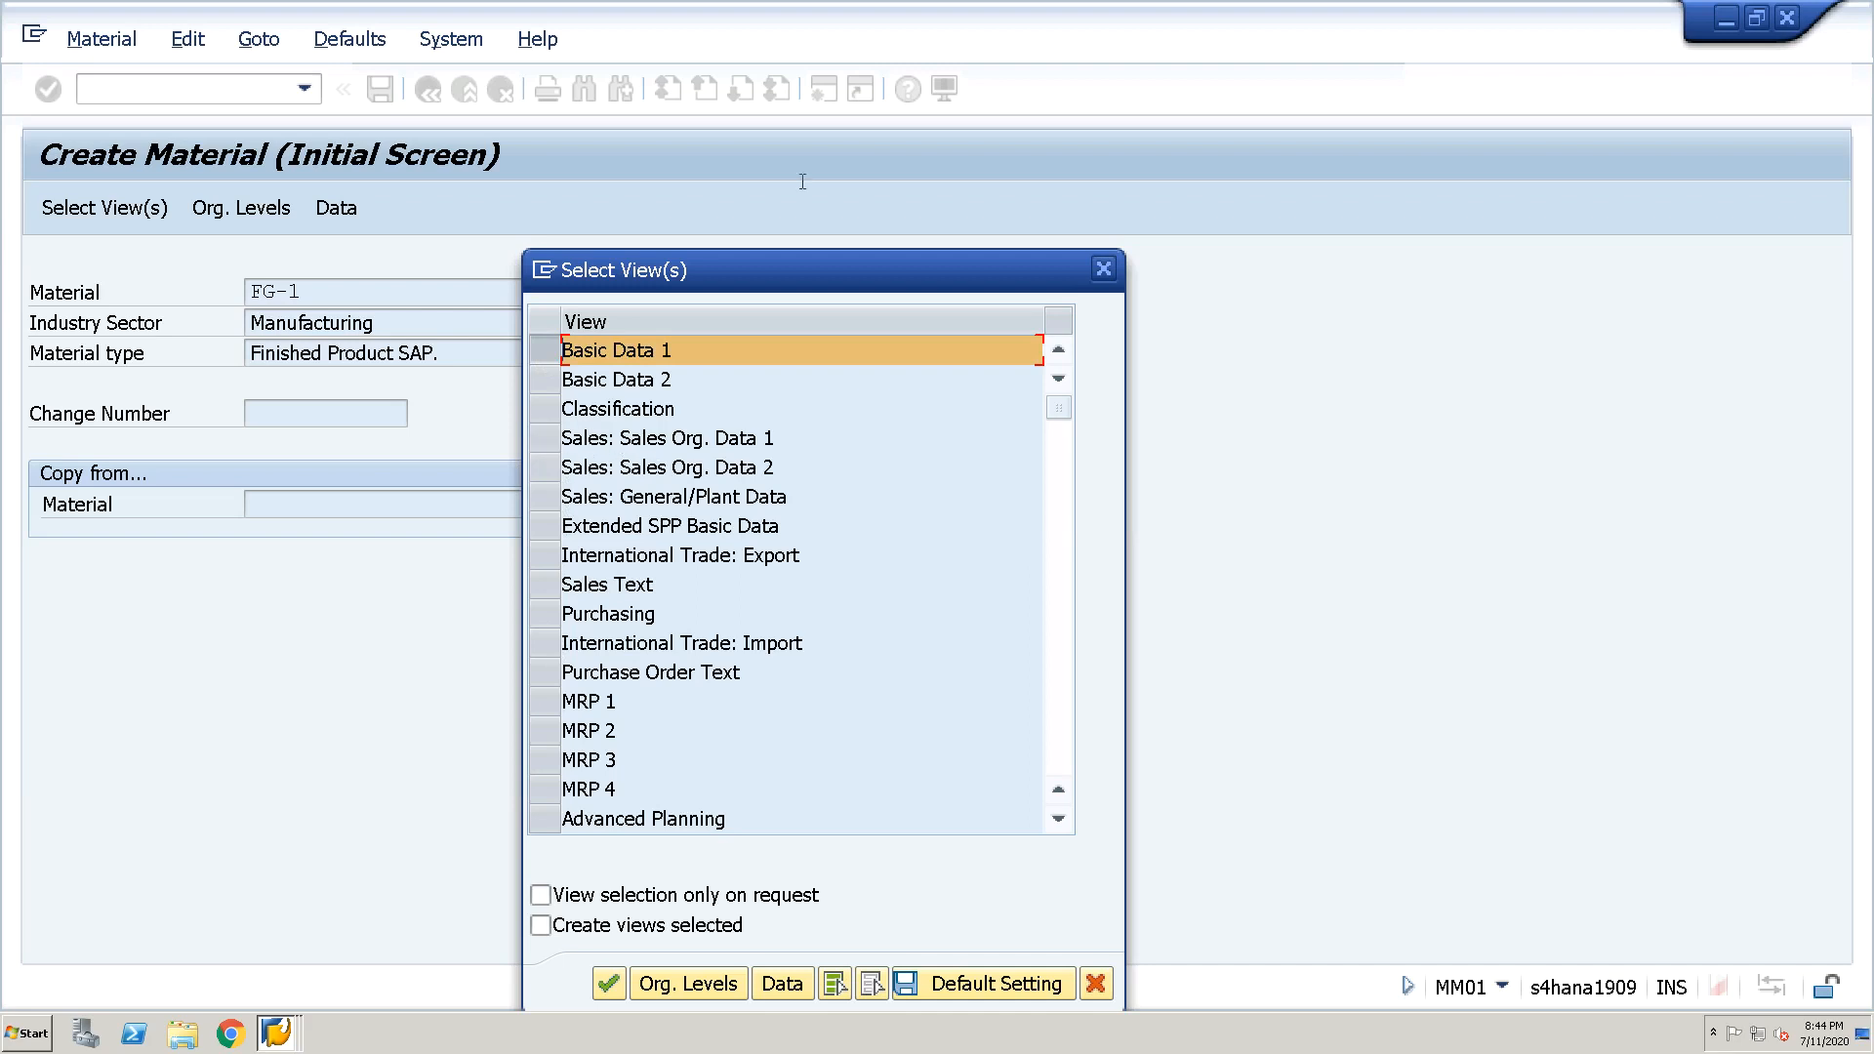
{"action": "left_click_drag", "start_coordinate": [782, 261], "coordinate": [781, 157]}
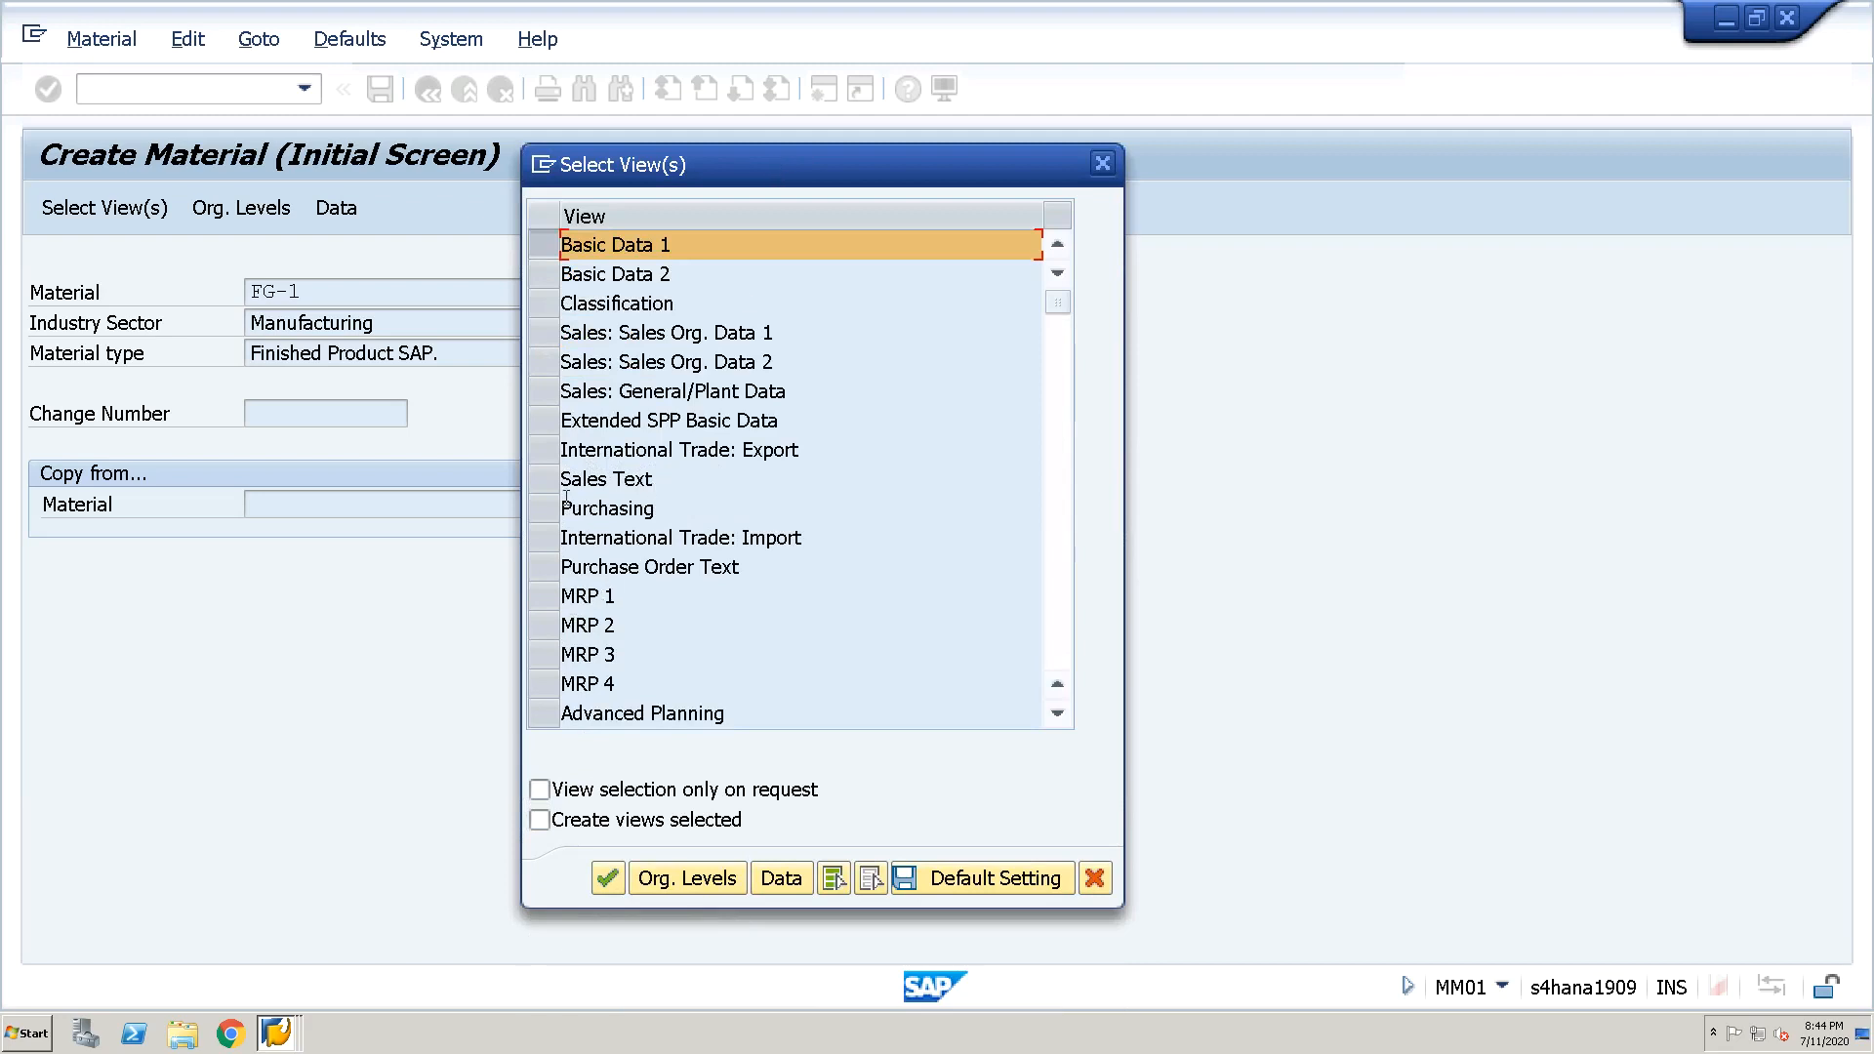
{"action": "left_click", "coordinate": [554, 596]}
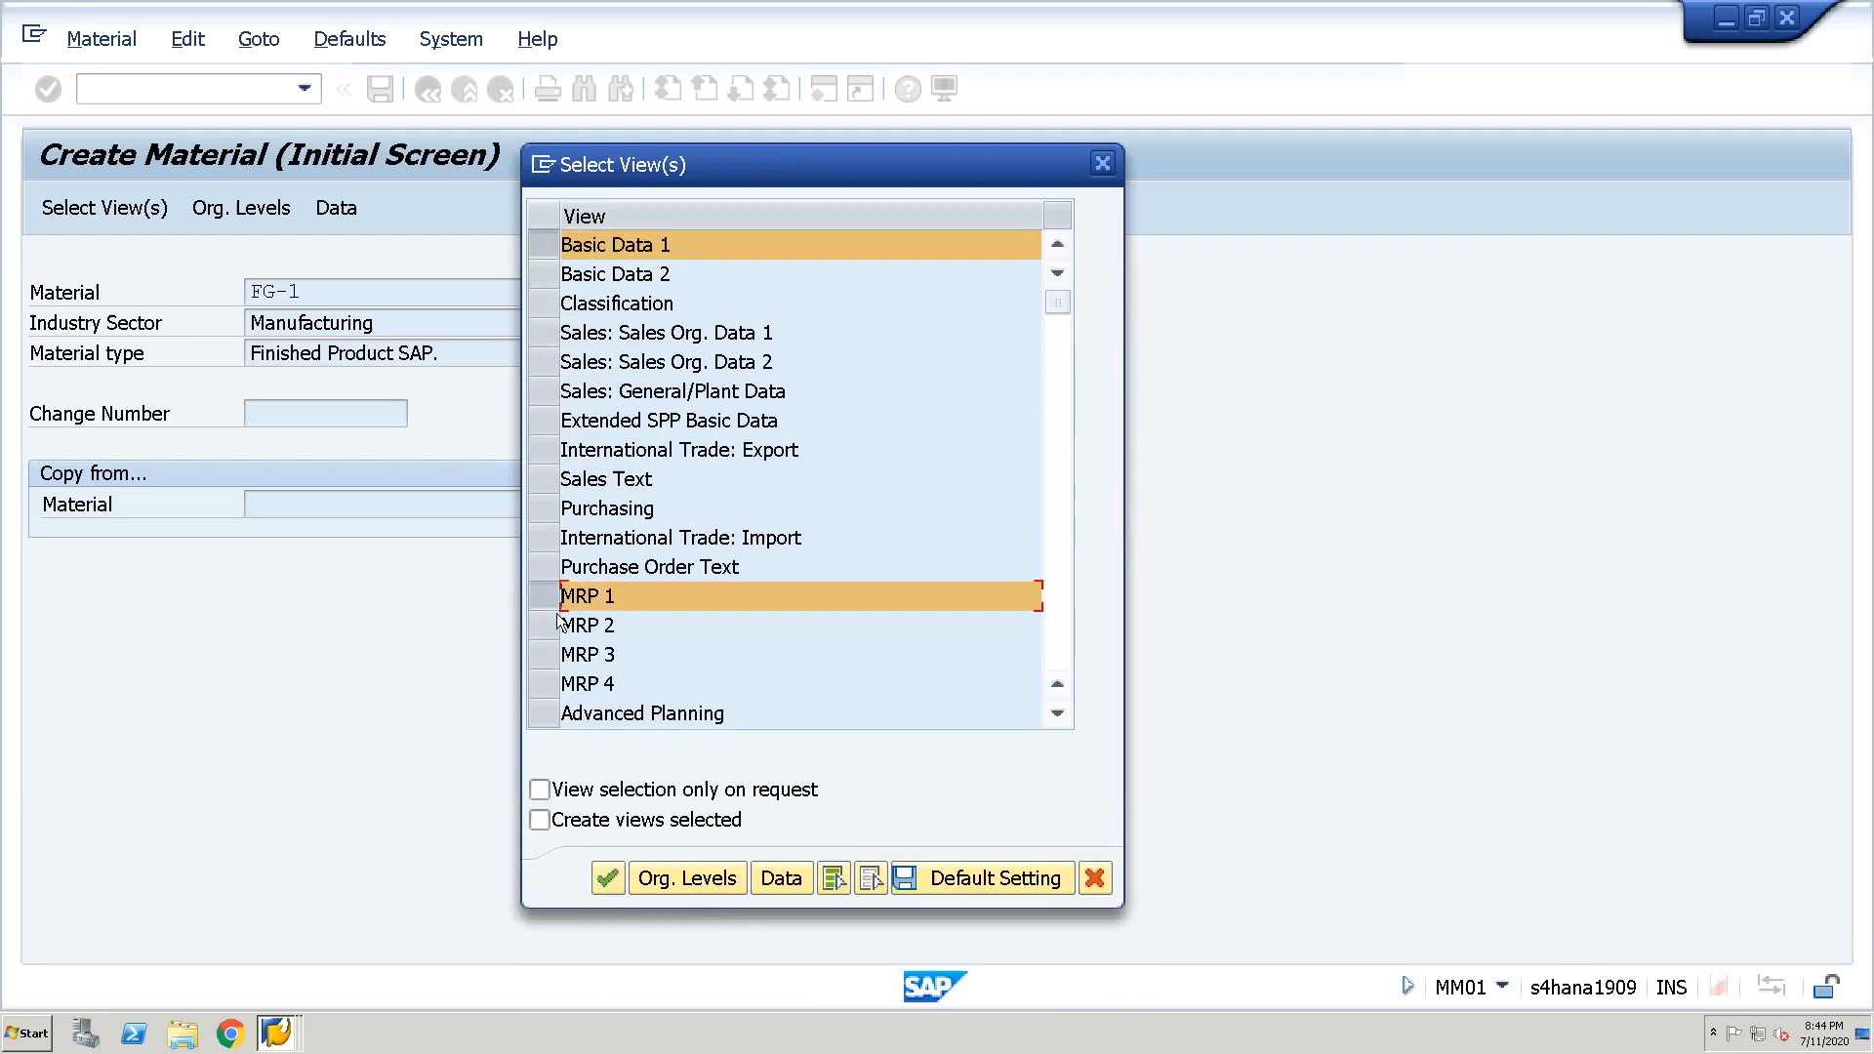
{"action": "left_click", "coordinate": [553, 625]}
{"action": "left_click", "coordinate": [553, 654]}
{"action": "left_click", "coordinate": [554, 683]}
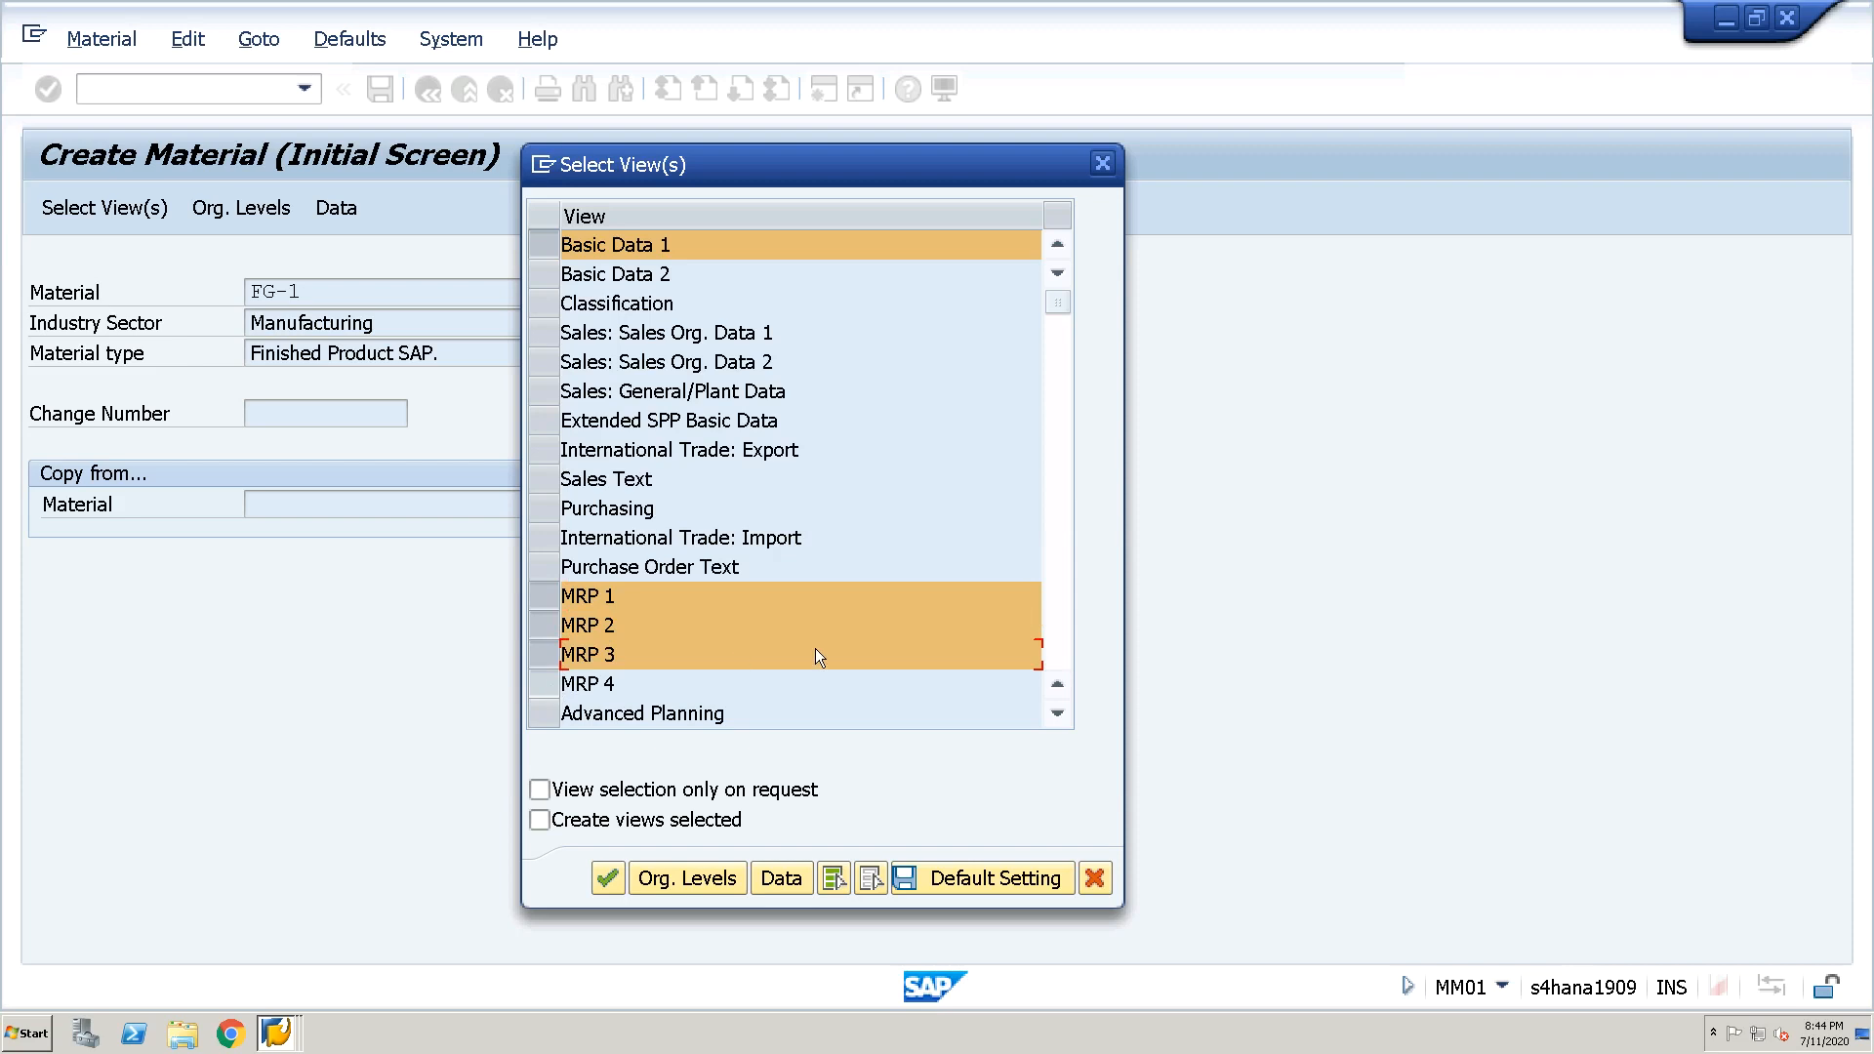
Add the Work Scheduling and General Plant Data / Storage 1 and 2 views to the selection
{"action": "left_click", "coordinate": [1062, 721]}
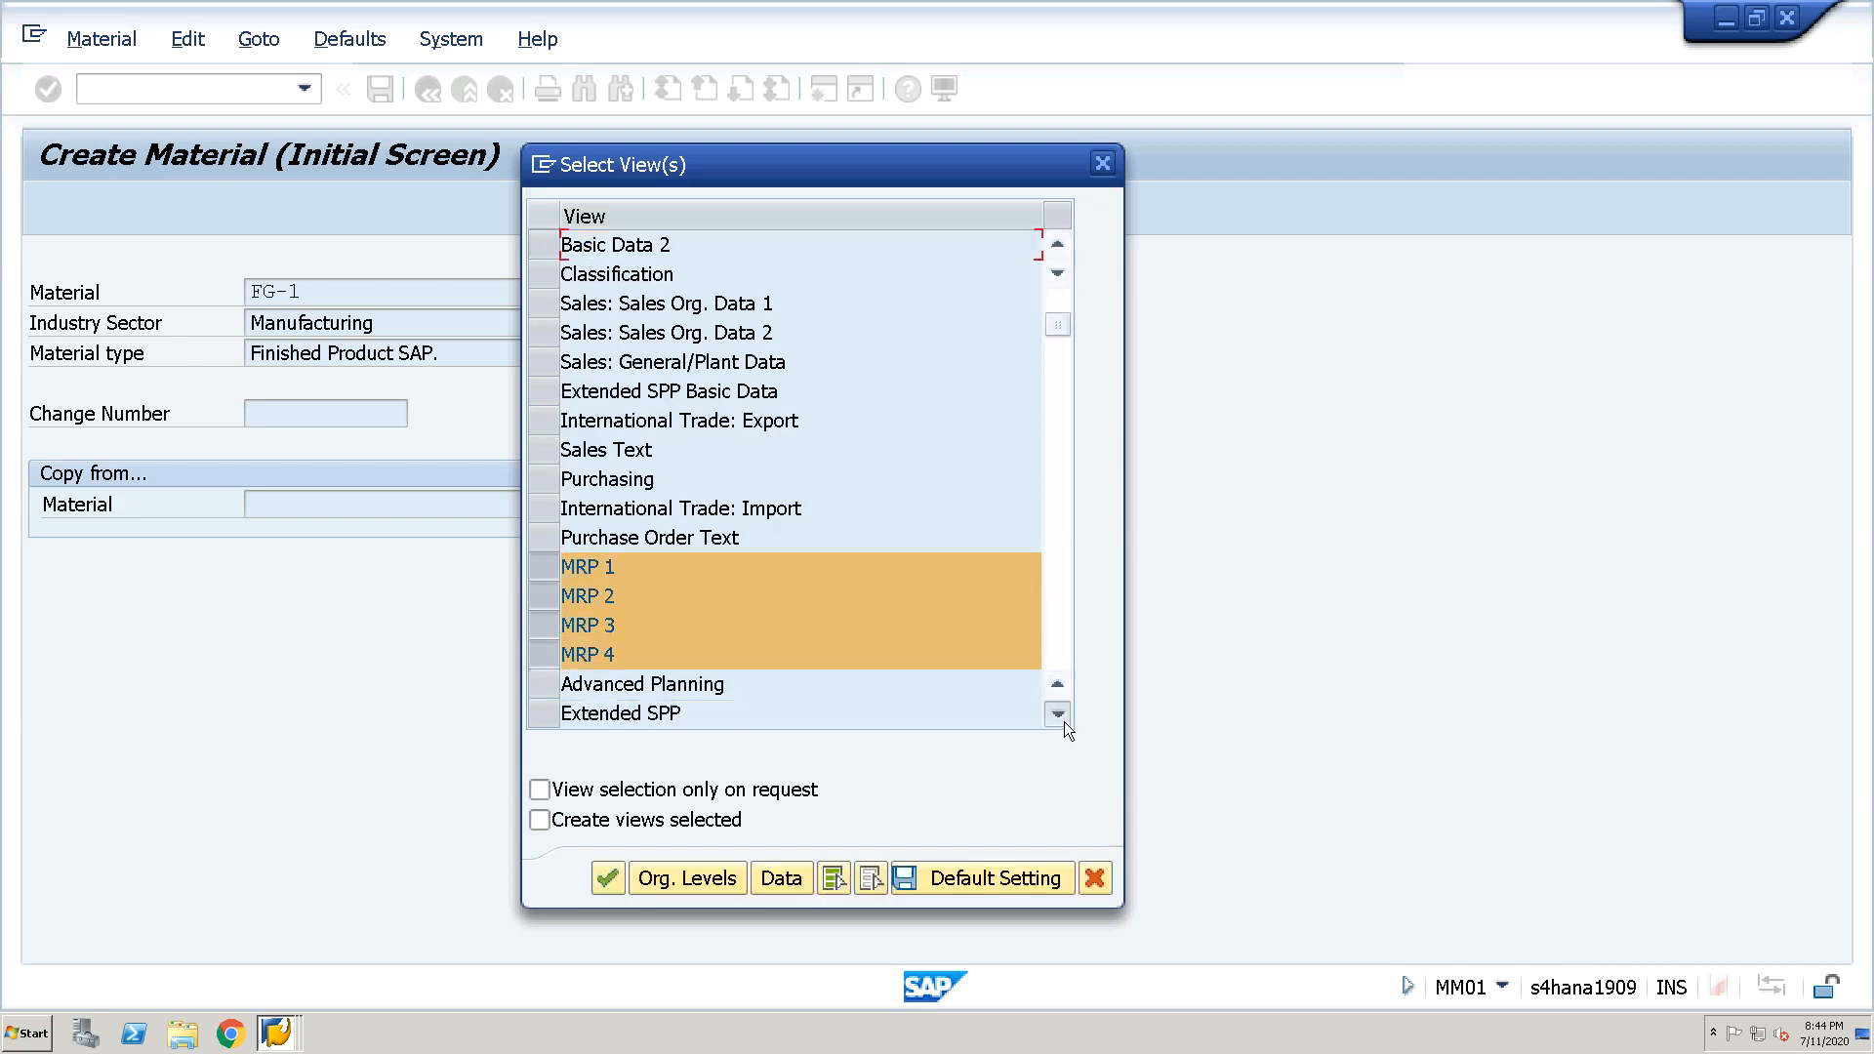
{"action": "left_click", "coordinate": [1064, 723]}
{"action": "left_click", "coordinate": [1065, 722]}
{"action": "left_click", "coordinate": [1064, 722]}
{"action": "left_click", "coordinate": [1064, 723]}
{"action": "left_click", "coordinate": [1064, 722]}
{"action": "left_click", "coordinate": [1064, 723]}
{"action": "left_click", "coordinate": [1064, 723]}
{"action": "left_click", "coordinate": [1064, 723]}
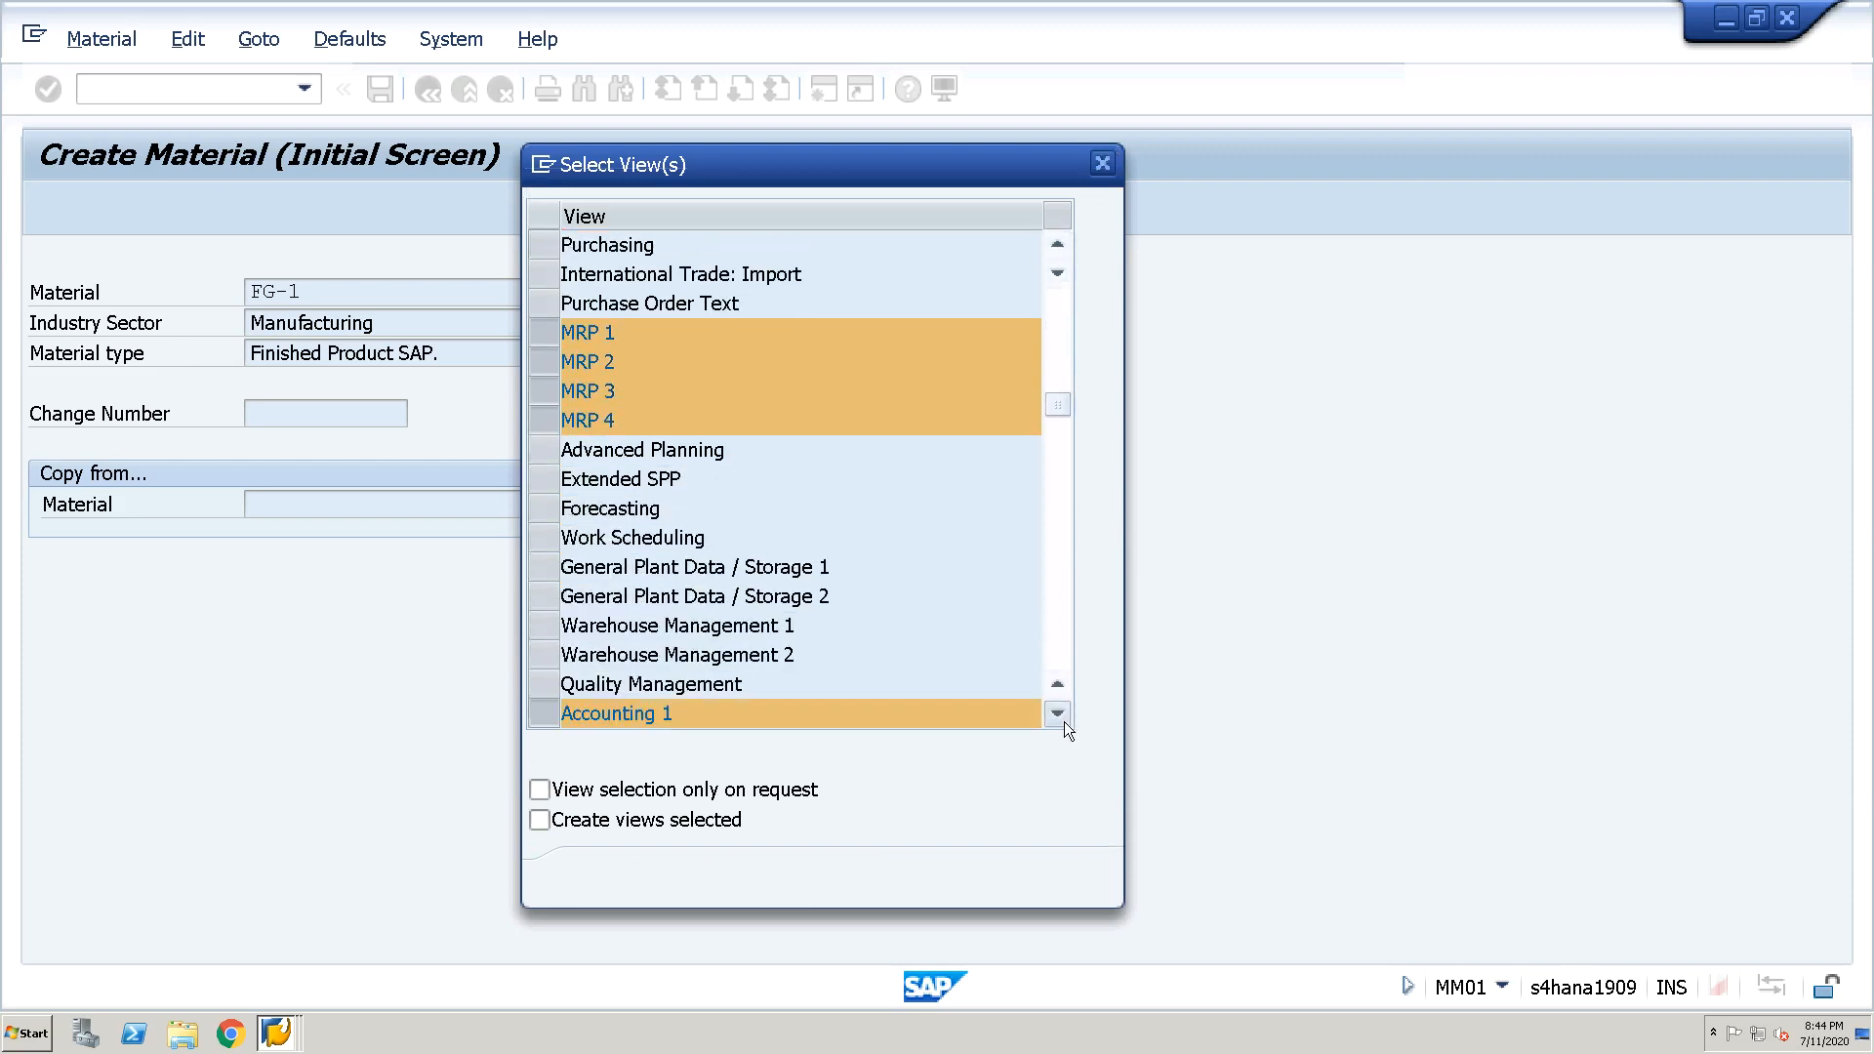
{"action": "left_click", "coordinate": [1064, 723]}
{"action": "left_click", "coordinate": [1064, 723]}
{"action": "left_click", "coordinate": [550, 479]}
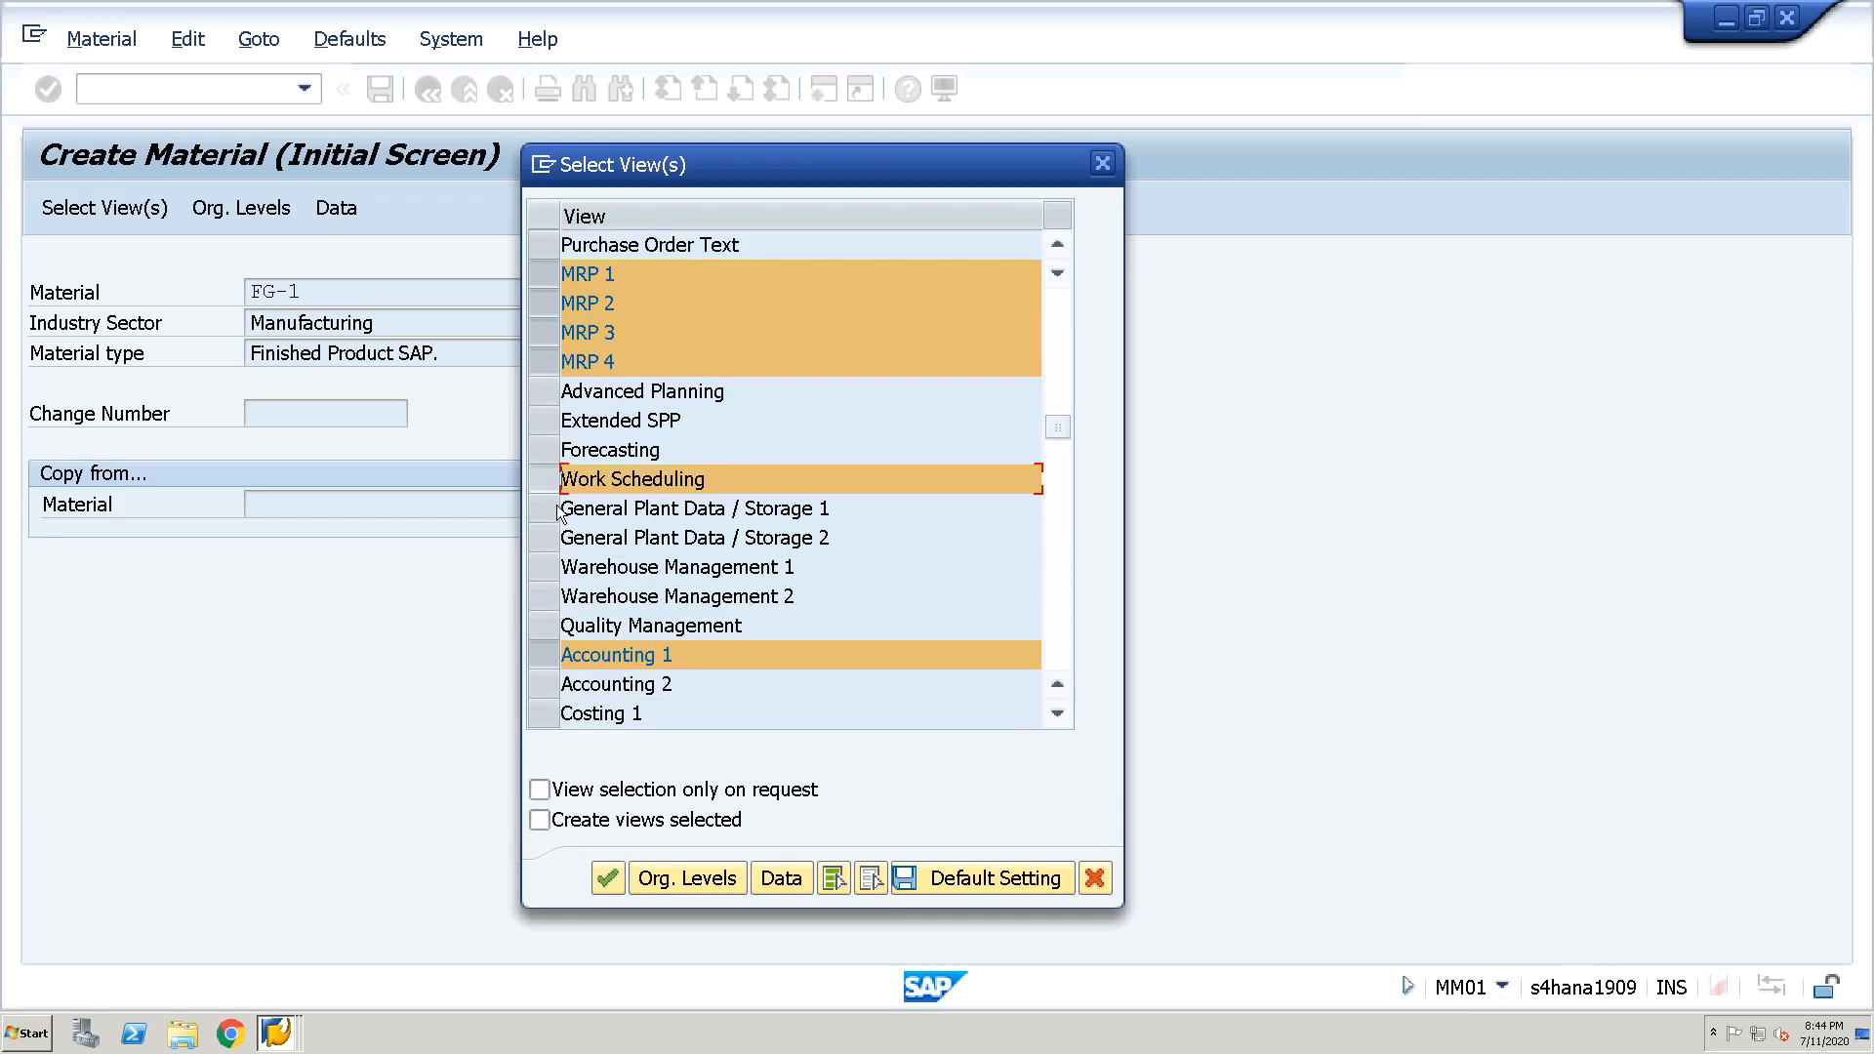
{"action": "left_click", "coordinate": [547, 508]}
{"action": "left_click", "coordinate": [549, 538]}
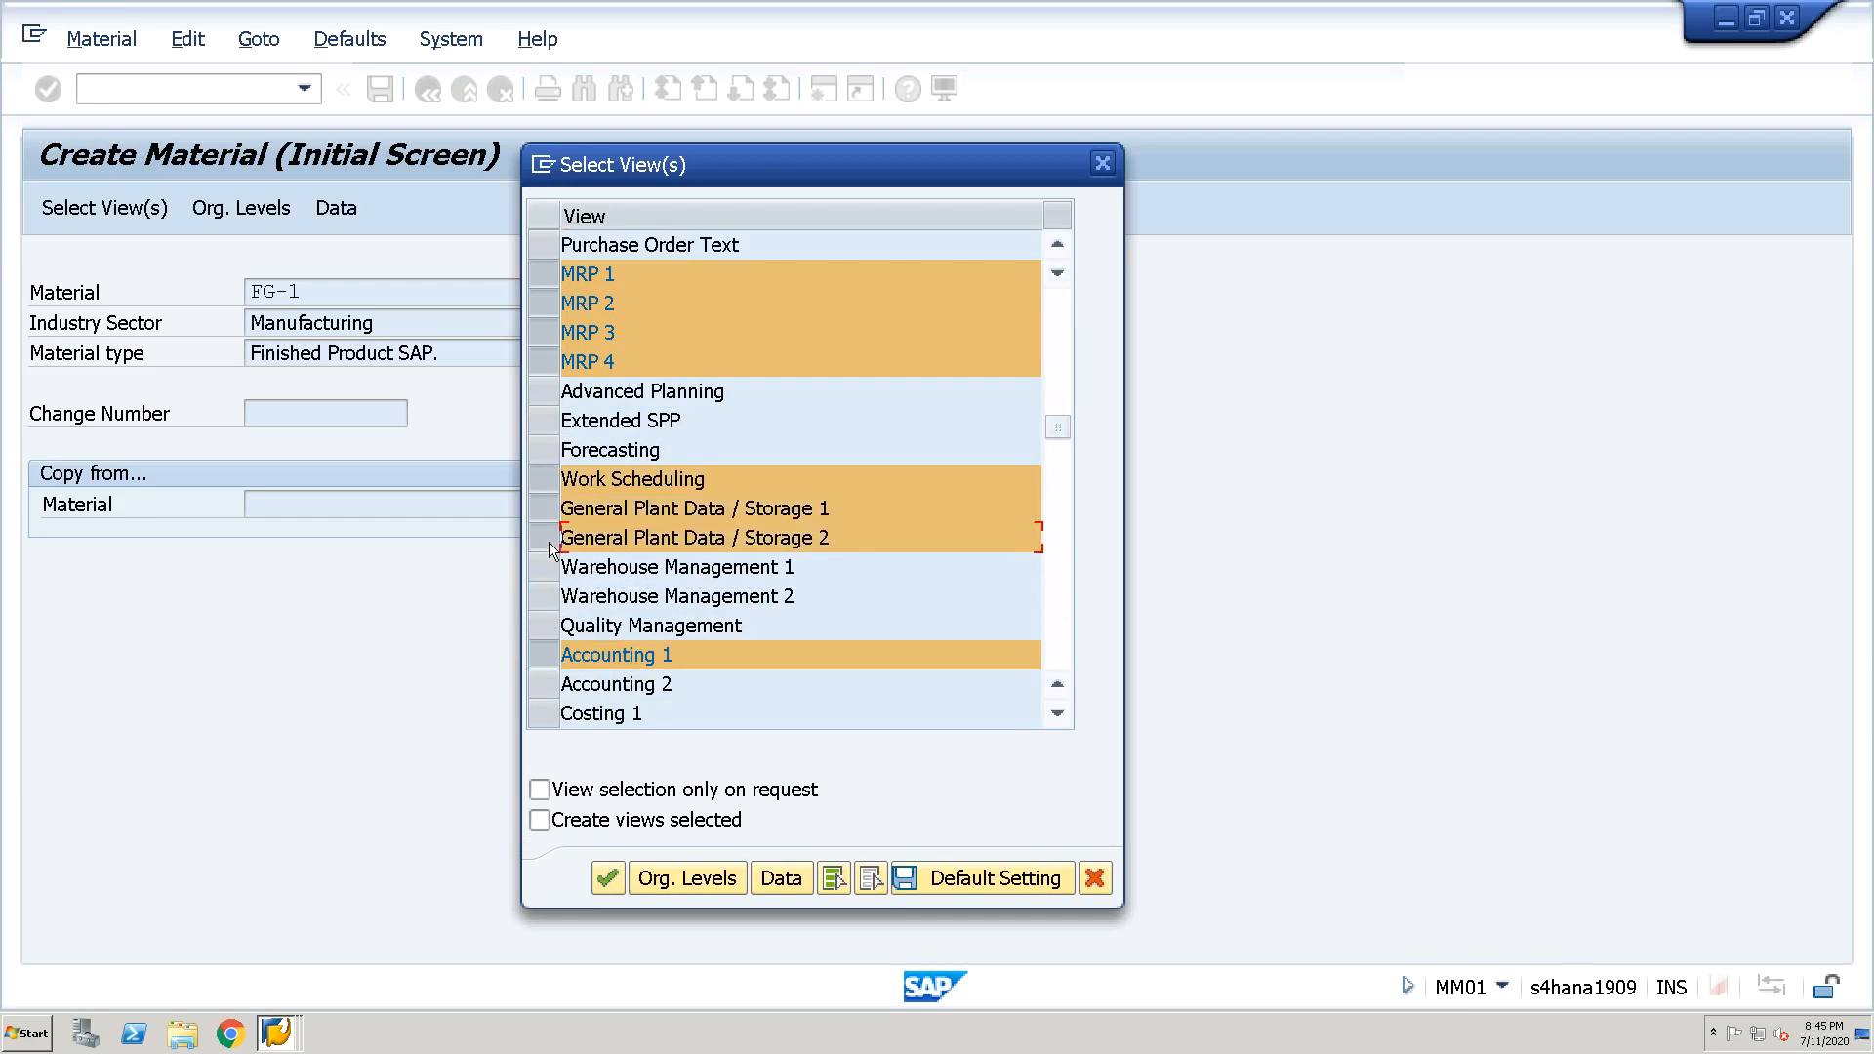
Add the Accounting 2, Costing 1 and Costing 2 views to the selection
{"action": "left_click", "coordinate": [543, 685]}
{"action": "left_click", "coordinate": [544, 714]}
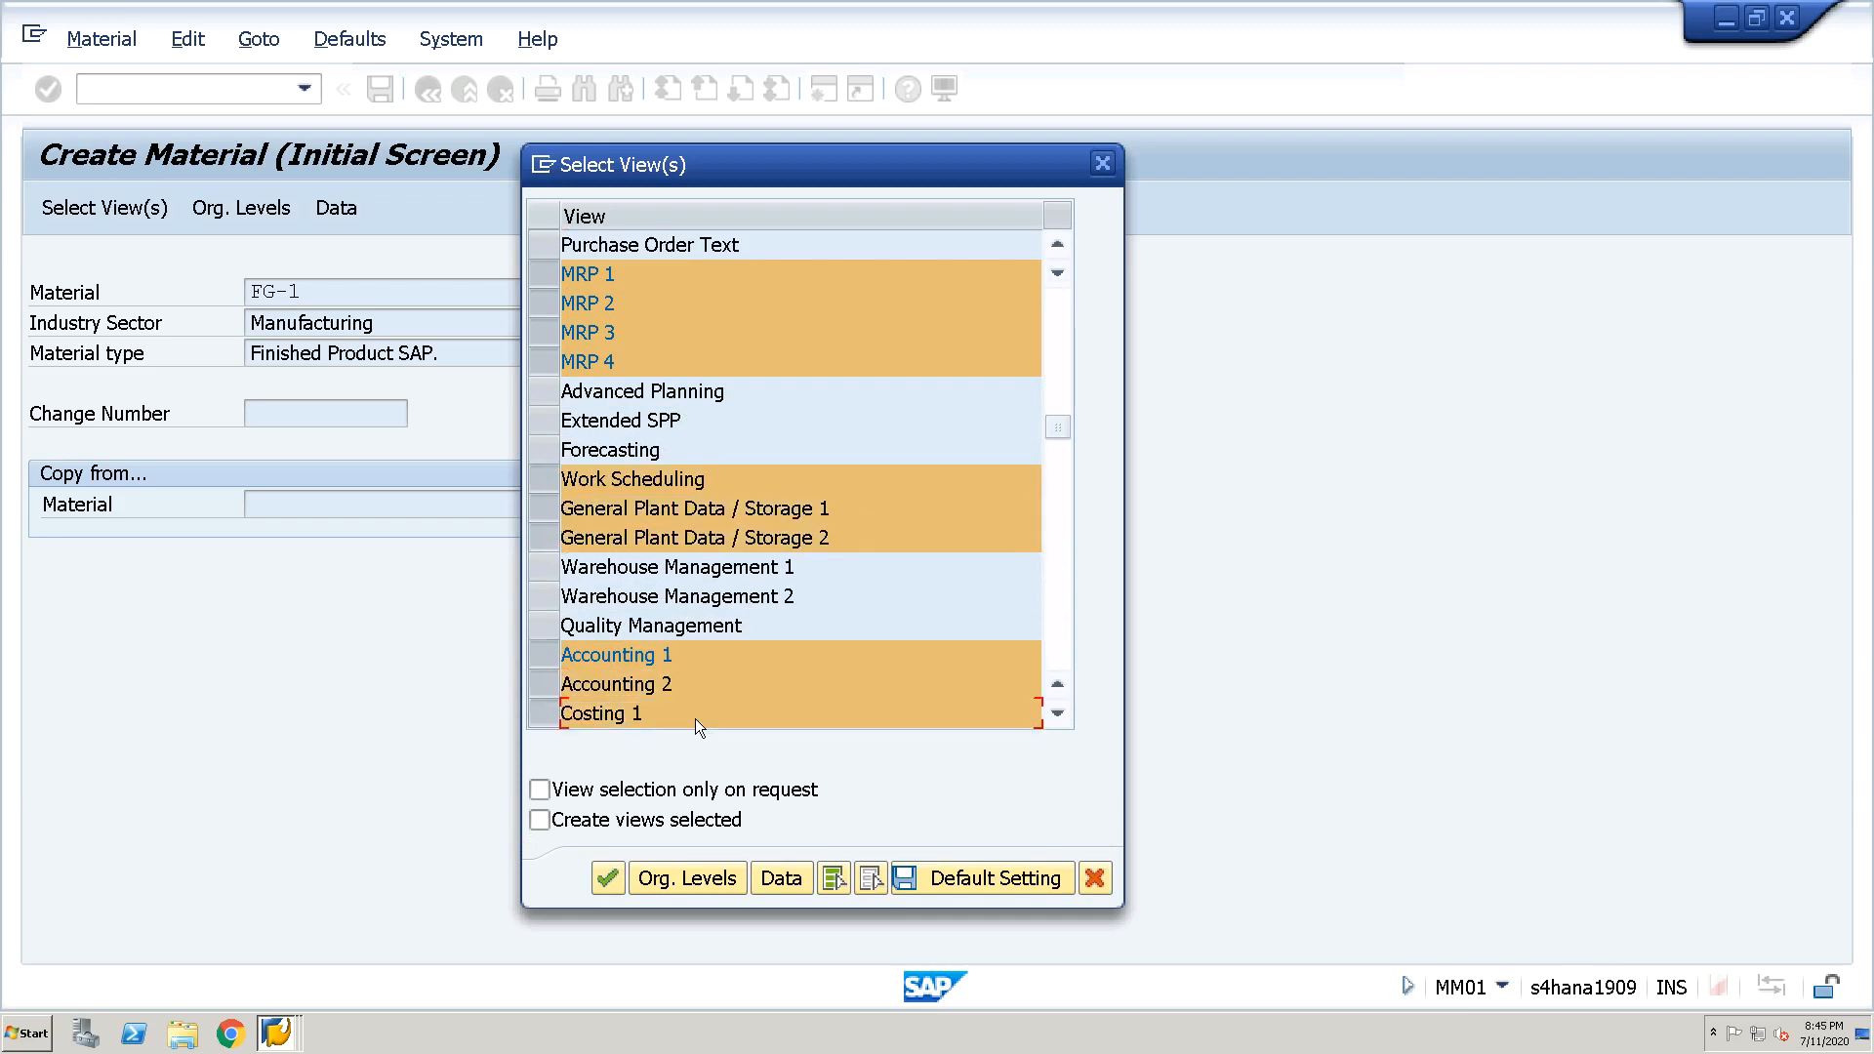
{"action": "left_click", "coordinate": [1058, 715]}
{"action": "left_click", "coordinate": [1059, 715]}
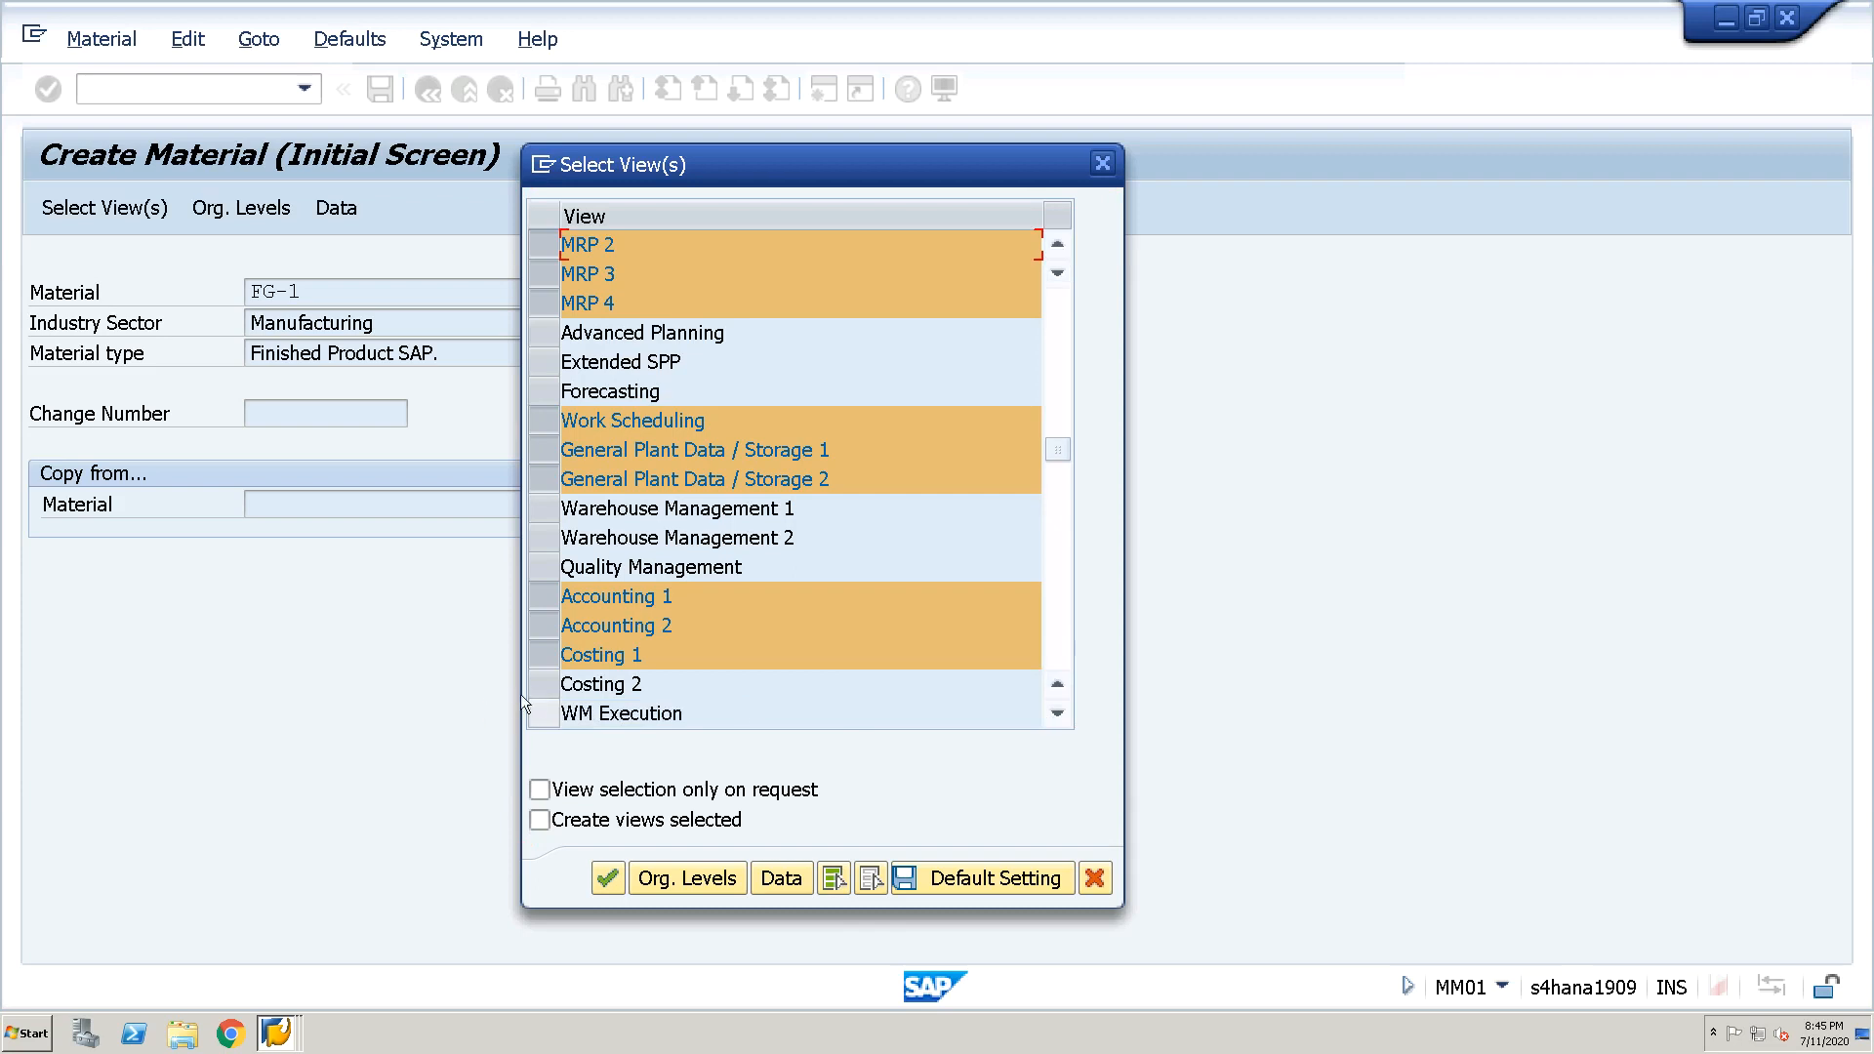
{"action": "left_click", "coordinate": [547, 685]}
Set the organizational levels to plant JURA and storage location JURA and open the material's data
{"action": "left_click", "coordinate": [719, 879]}
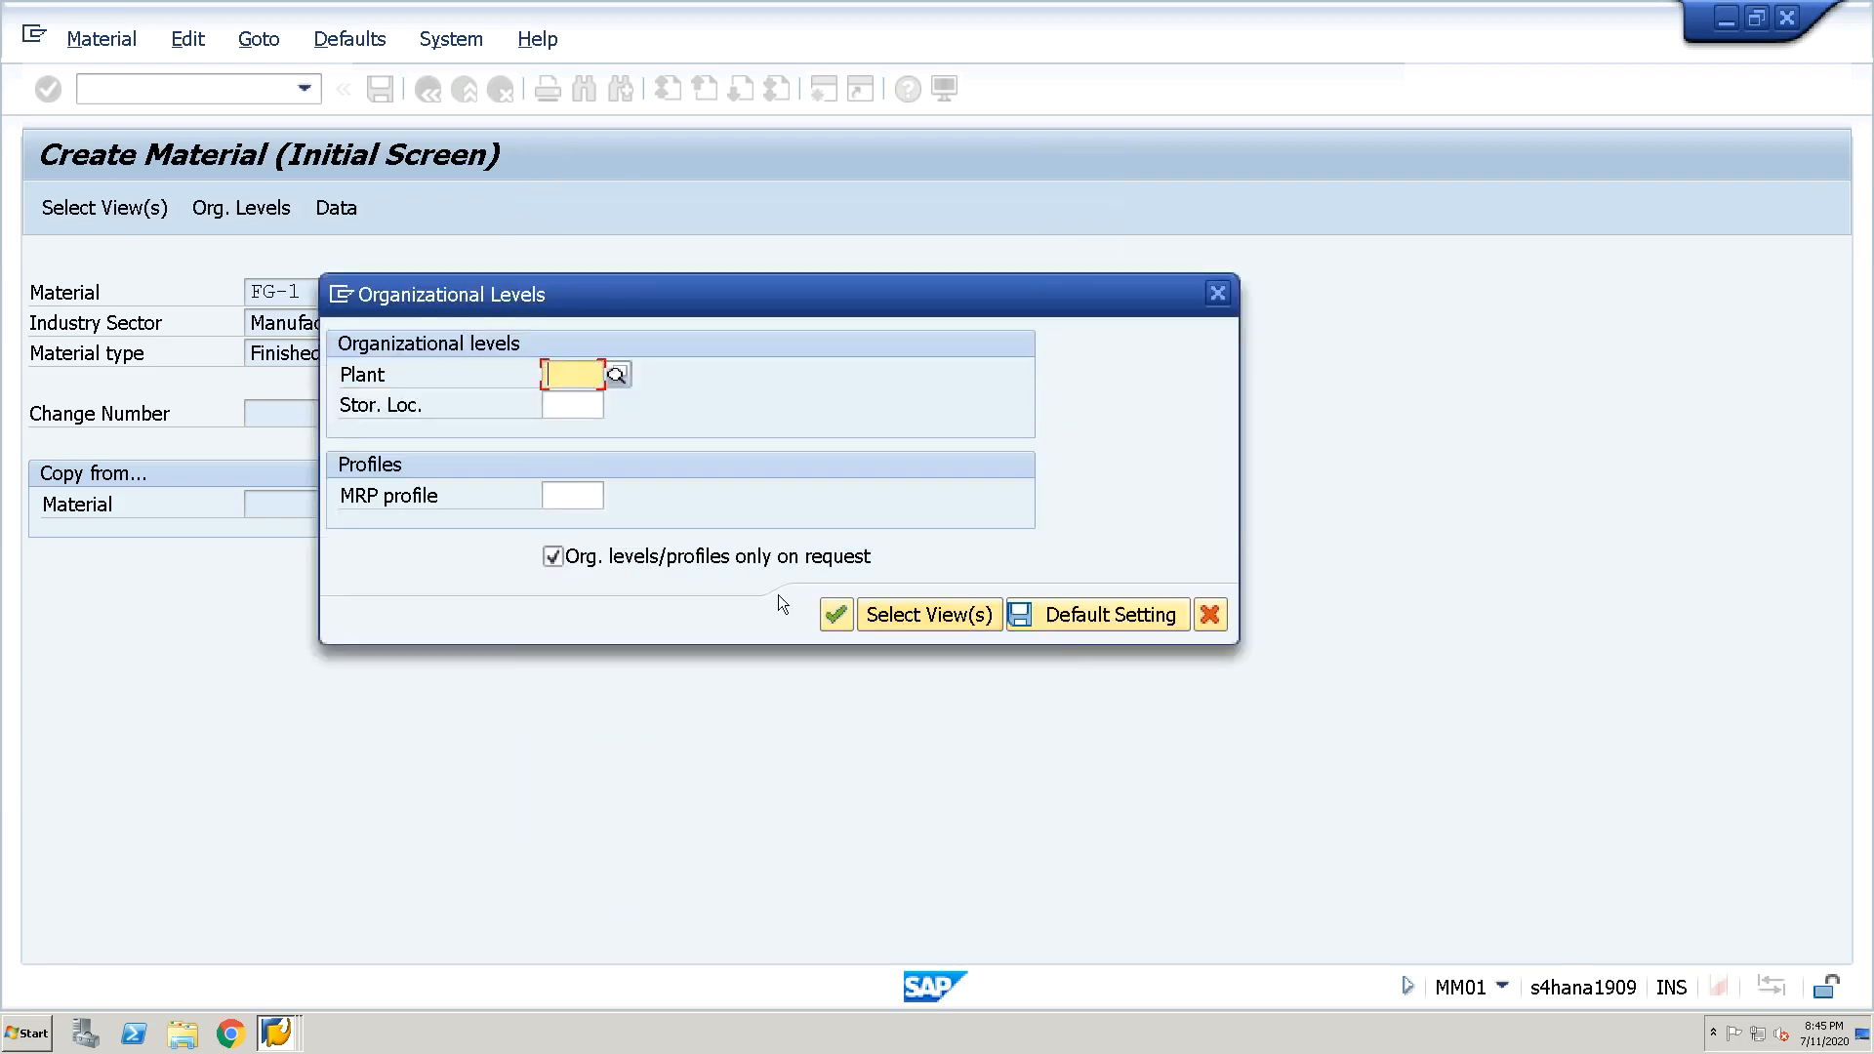
{"action": "type", "text": "JURA"}
{"action": "key", "text": "Tab"}
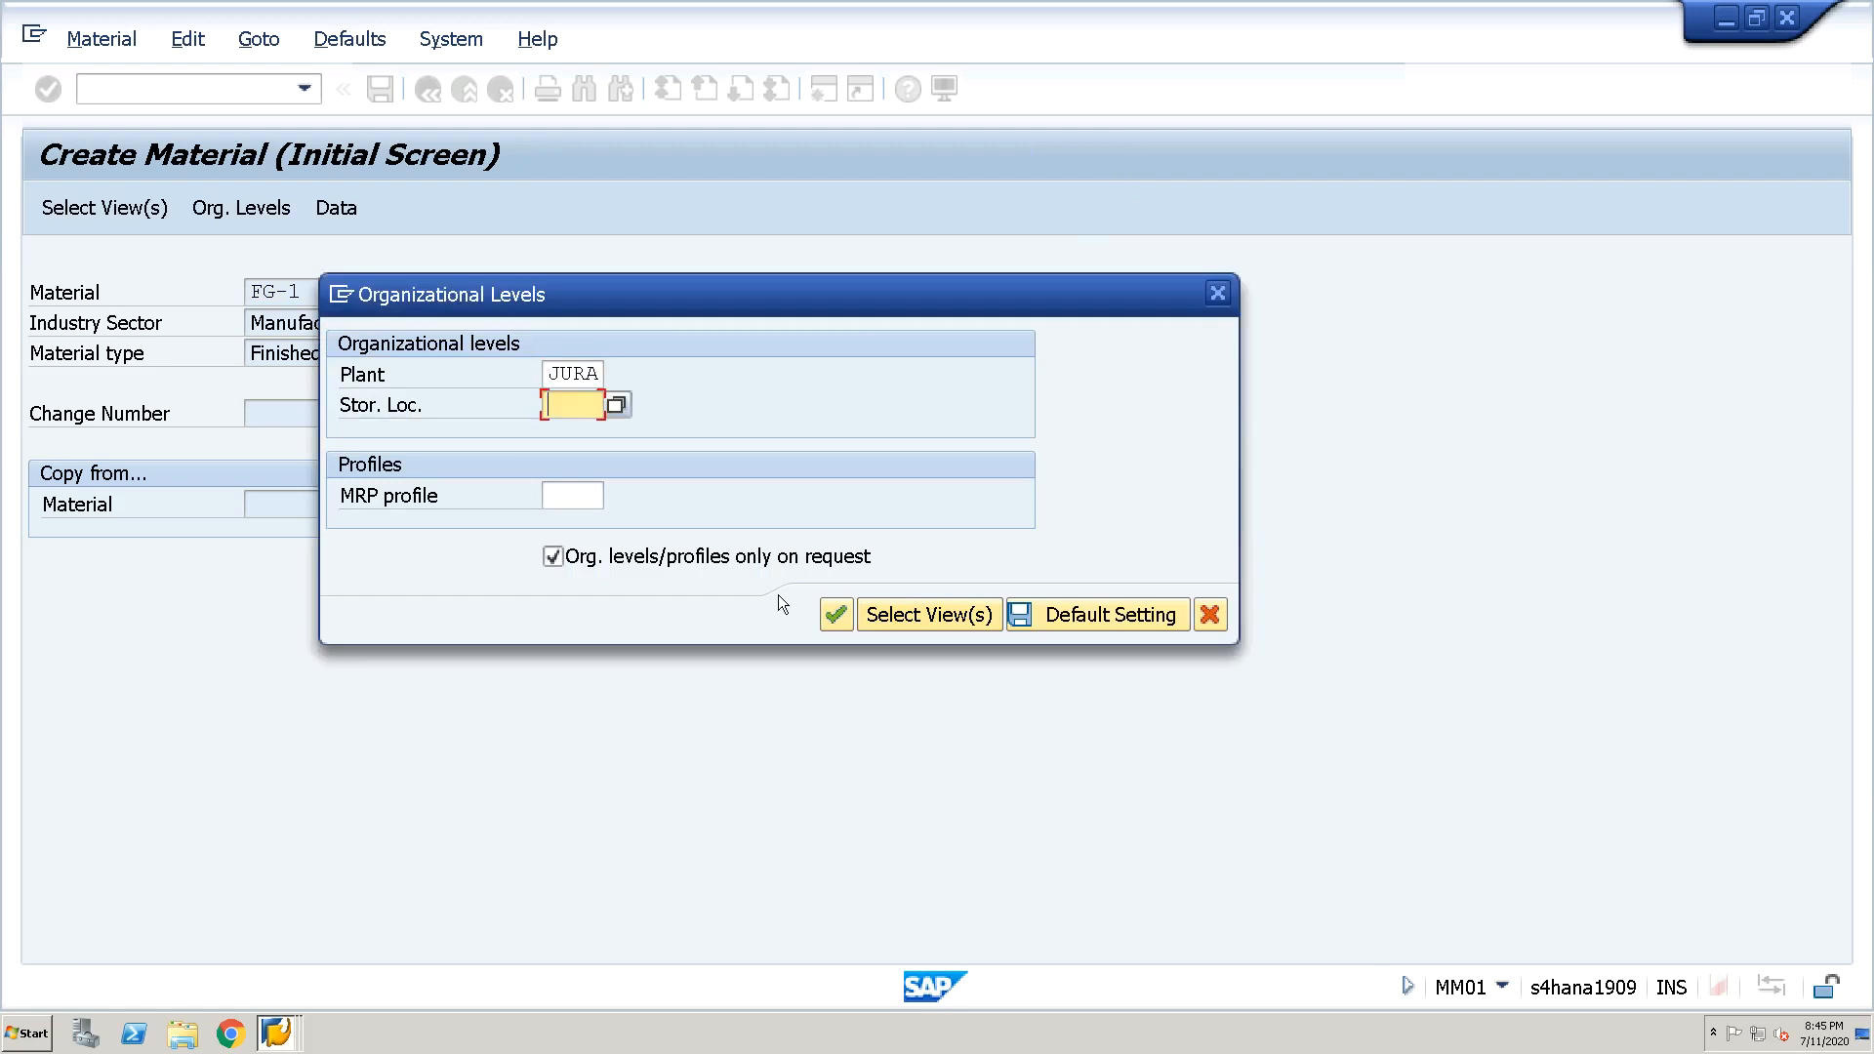
{"action": "type", "text": "JURA"}
{"action": "left_click", "coordinate": [836, 615]}
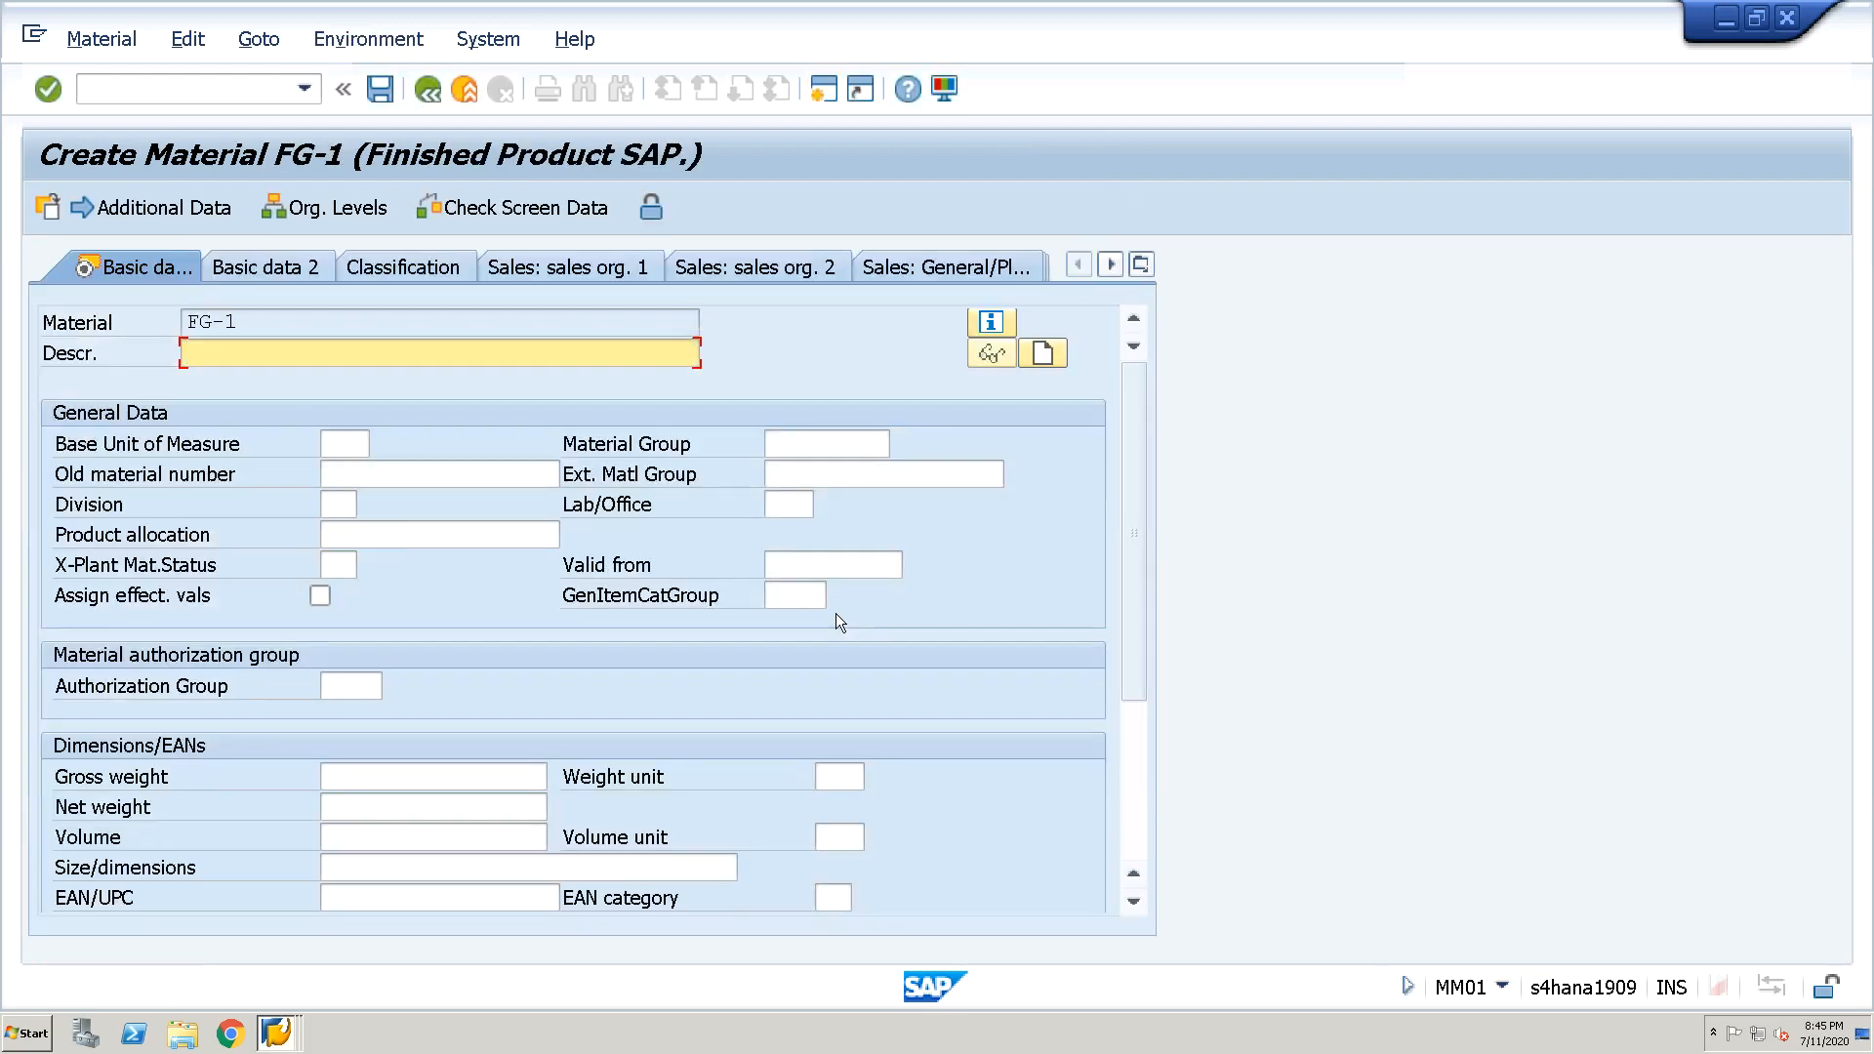
Enter the description FG-1 with base unit of measure EA and continue to the MRP 1 view
{"action": "type", "text": "FG-1"}
{"action": "left_click", "coordinate": [353, 442]}
{"action": "key", "text": "Down"}
{"action": "key", "text": "Return"}
{"action": "key", "text": "Return"}
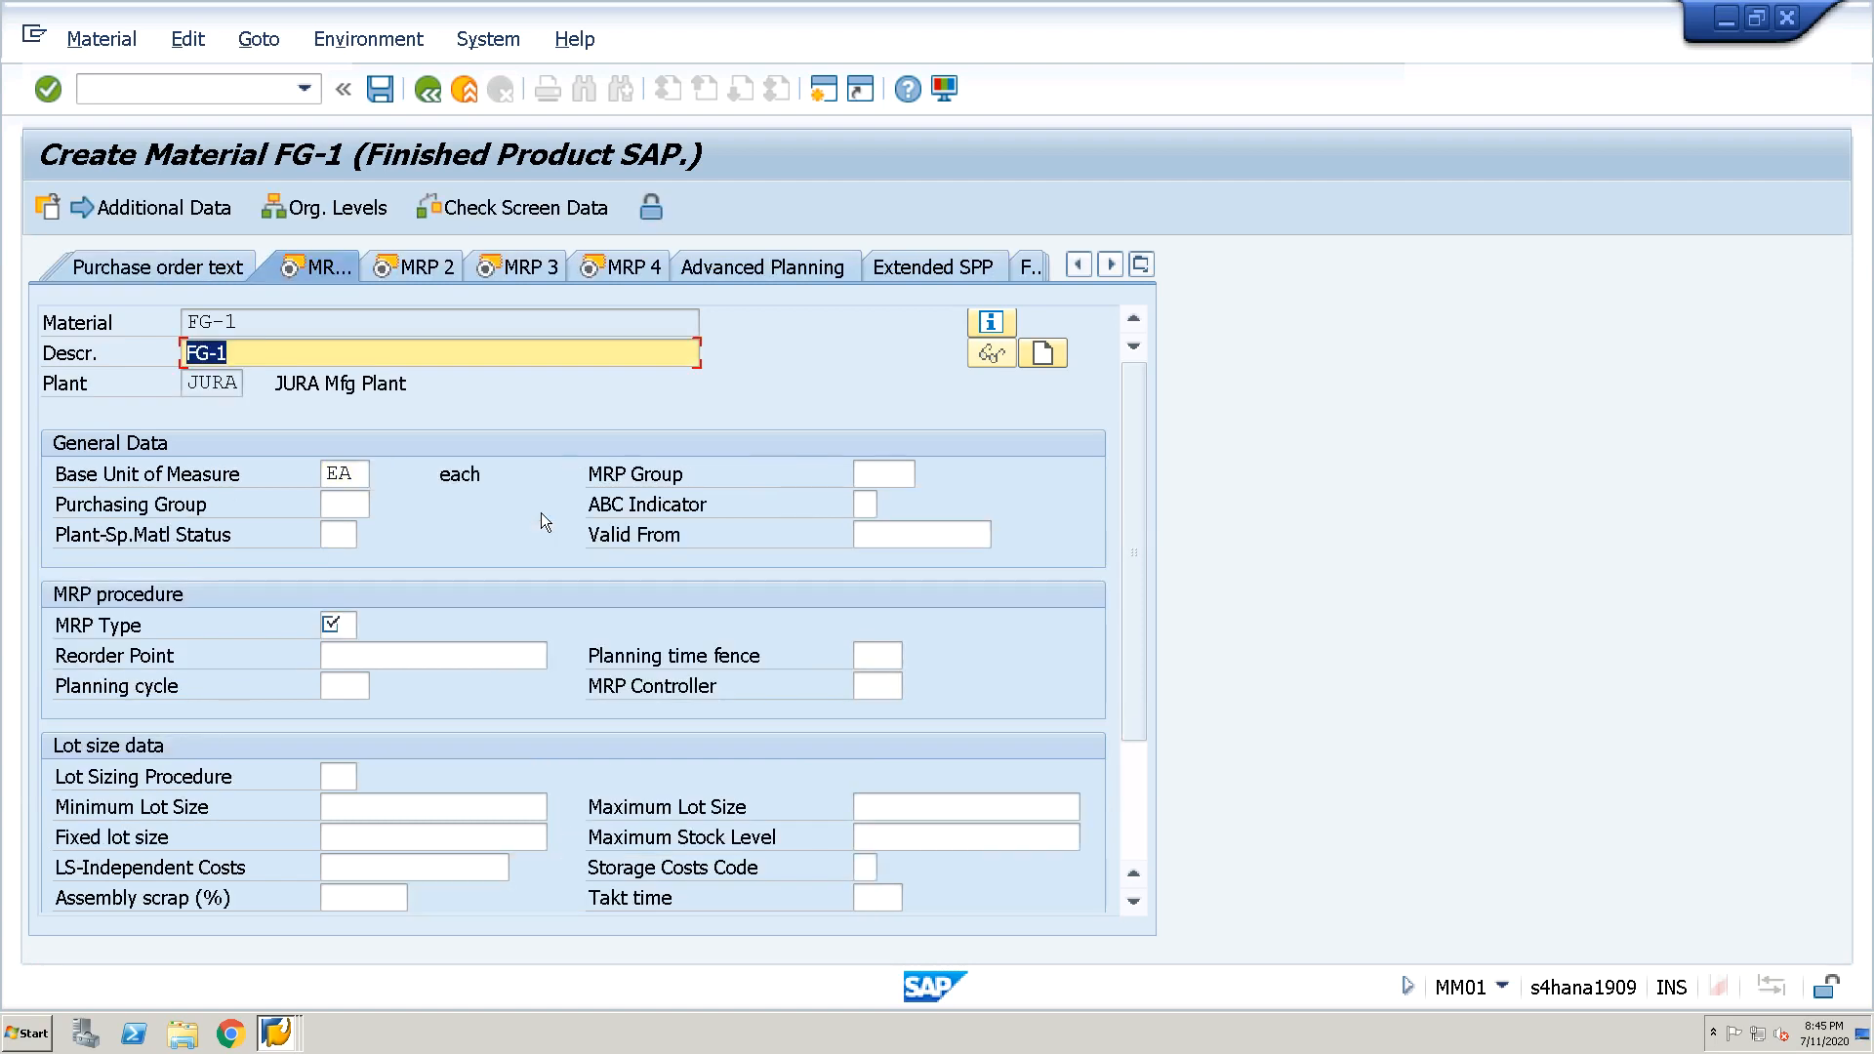
Set MRP type PD, MRP controller JUR and lot sizing procedure EX, and continue to MRP 2
{"action": "left_click", "coordinate": [332, 626]}
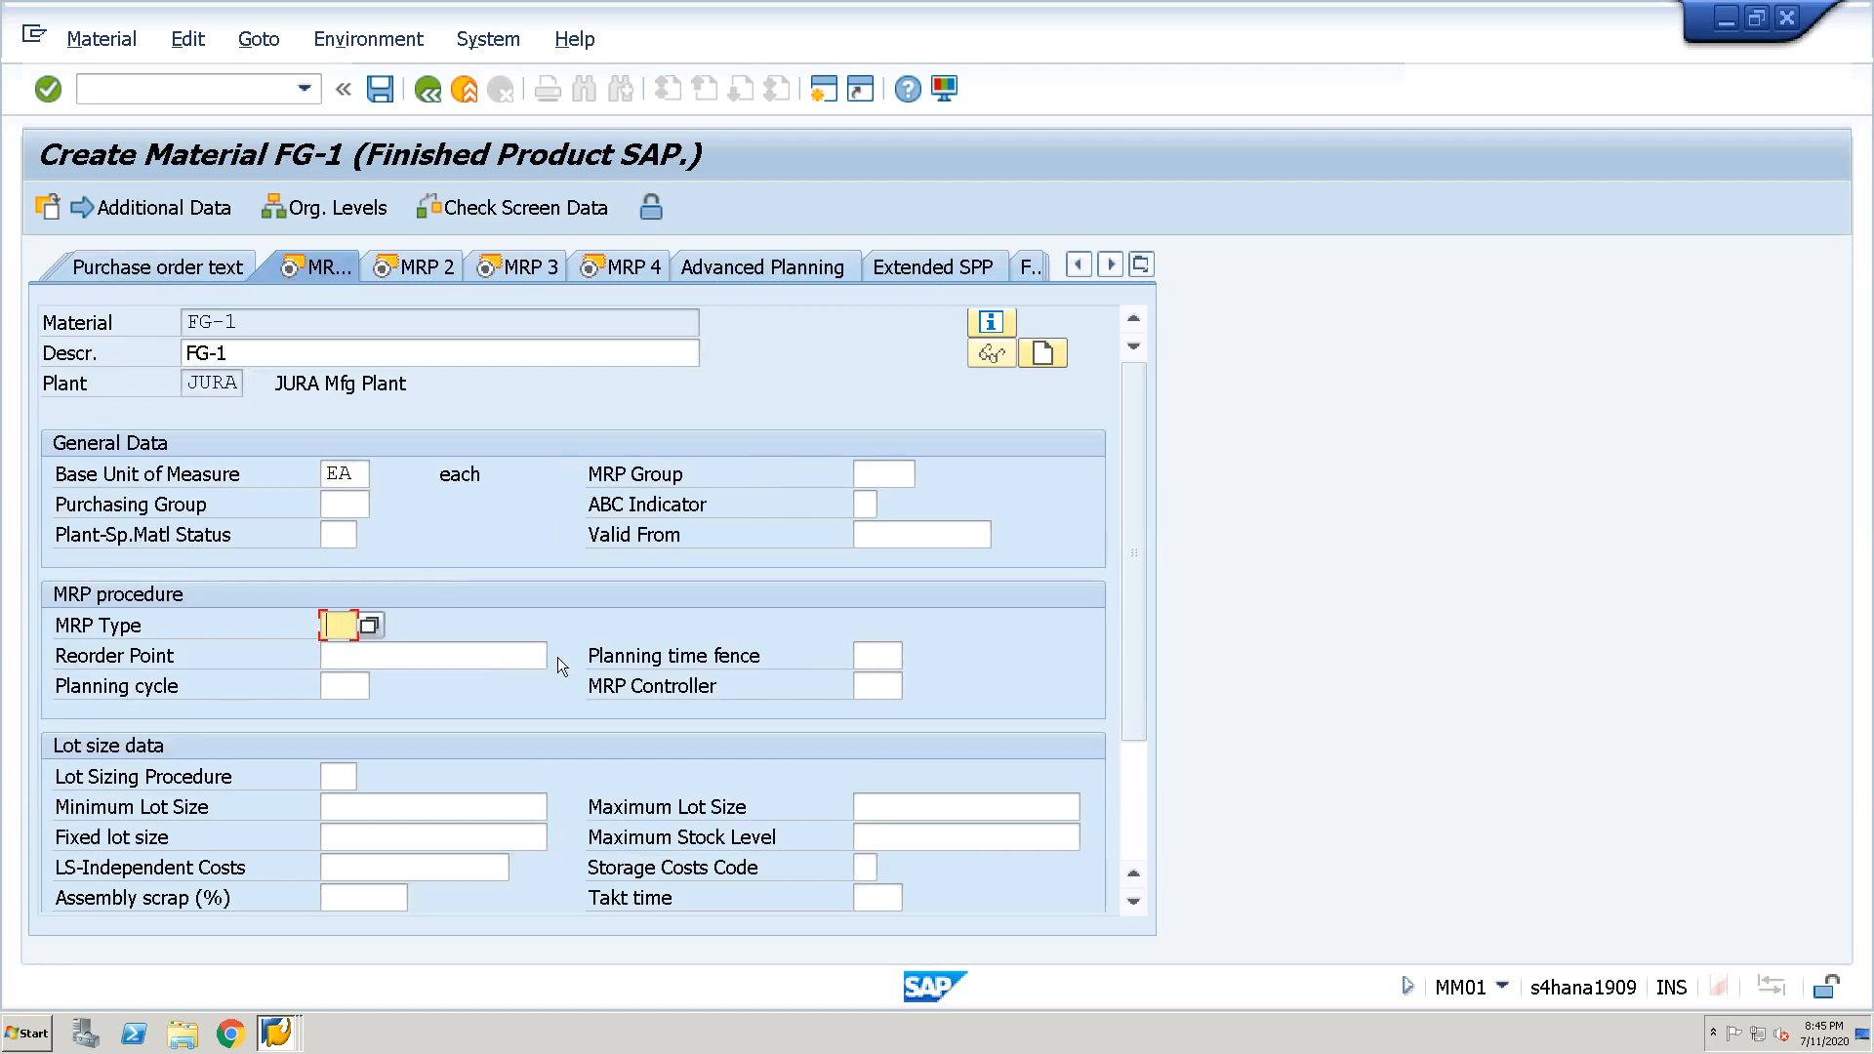
{"action": "type", "text": "PD"}
{"action": "key", "text": "Return"}
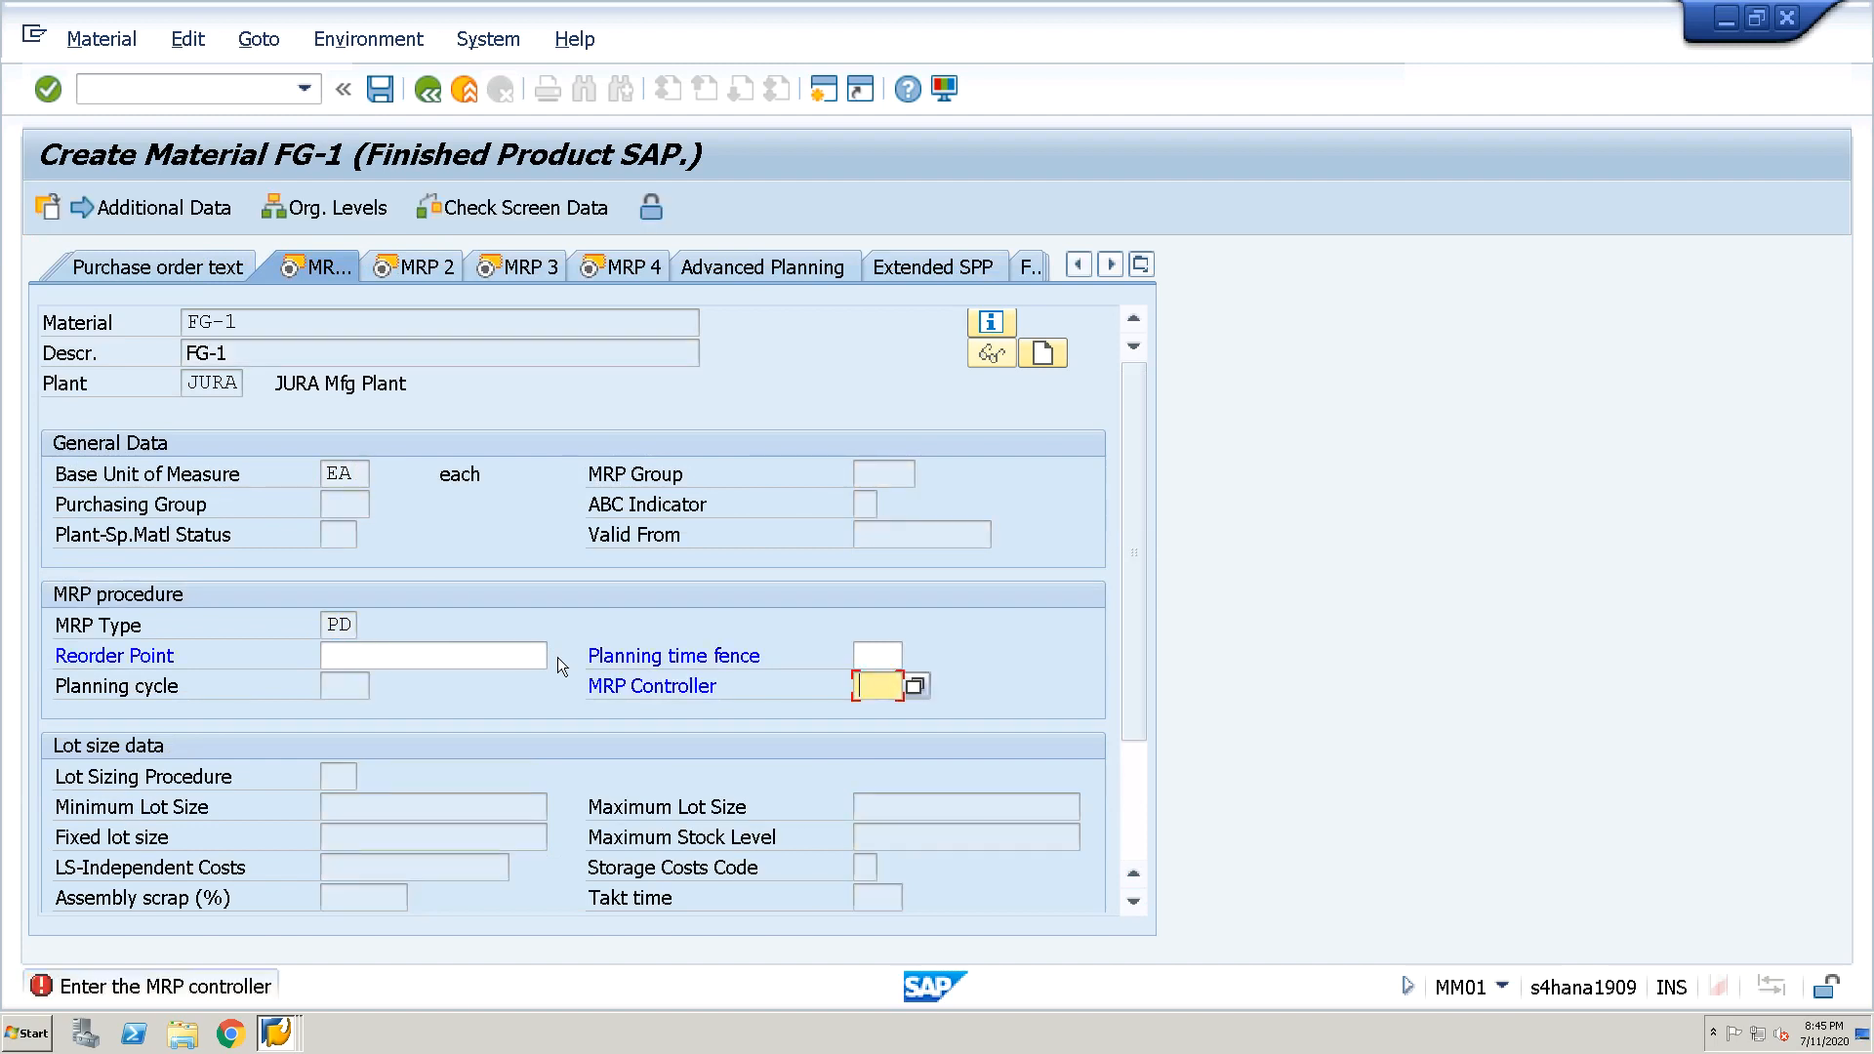
{"action": "key", "text": "BackSpace"}
{"action": "key", "text": "Down"}
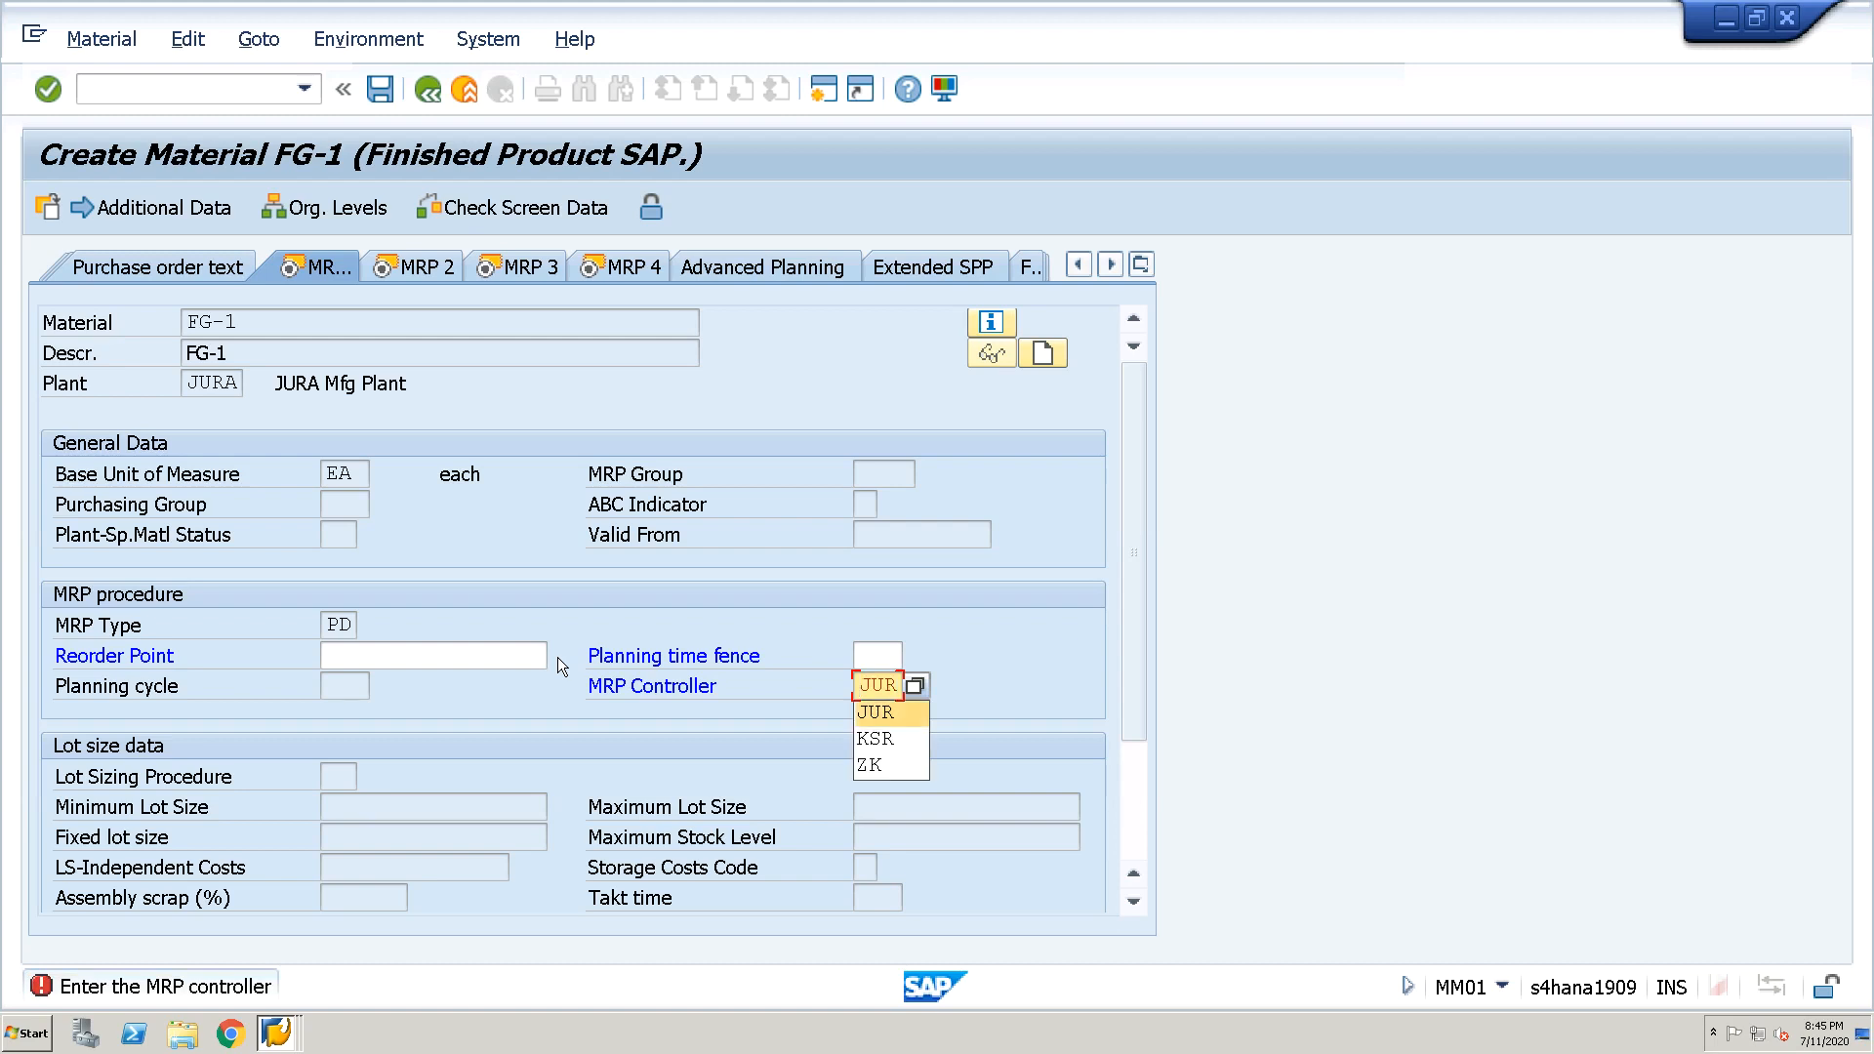
{"action": "key", "text": "Return"}
{"action": "key", "text": "Return"}
{"action": "type", "text": "EX"}
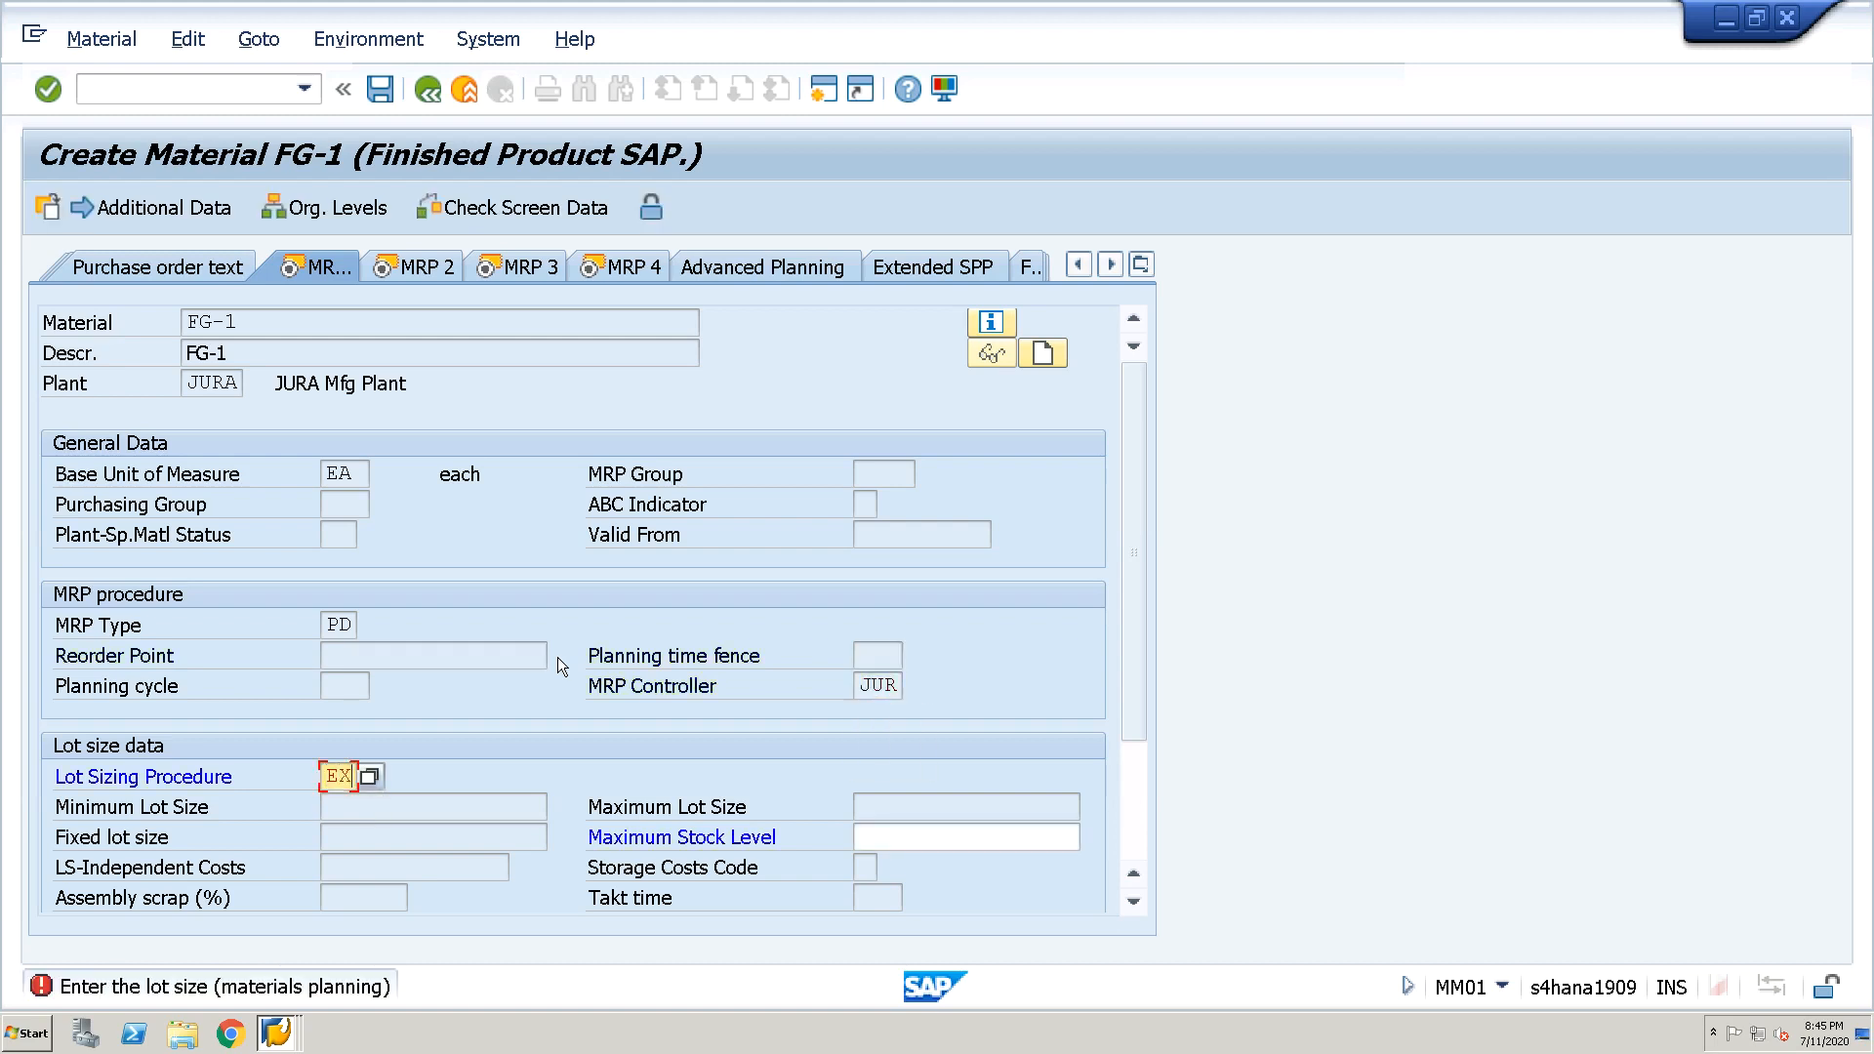
{"action": "key", "text": "Return"}
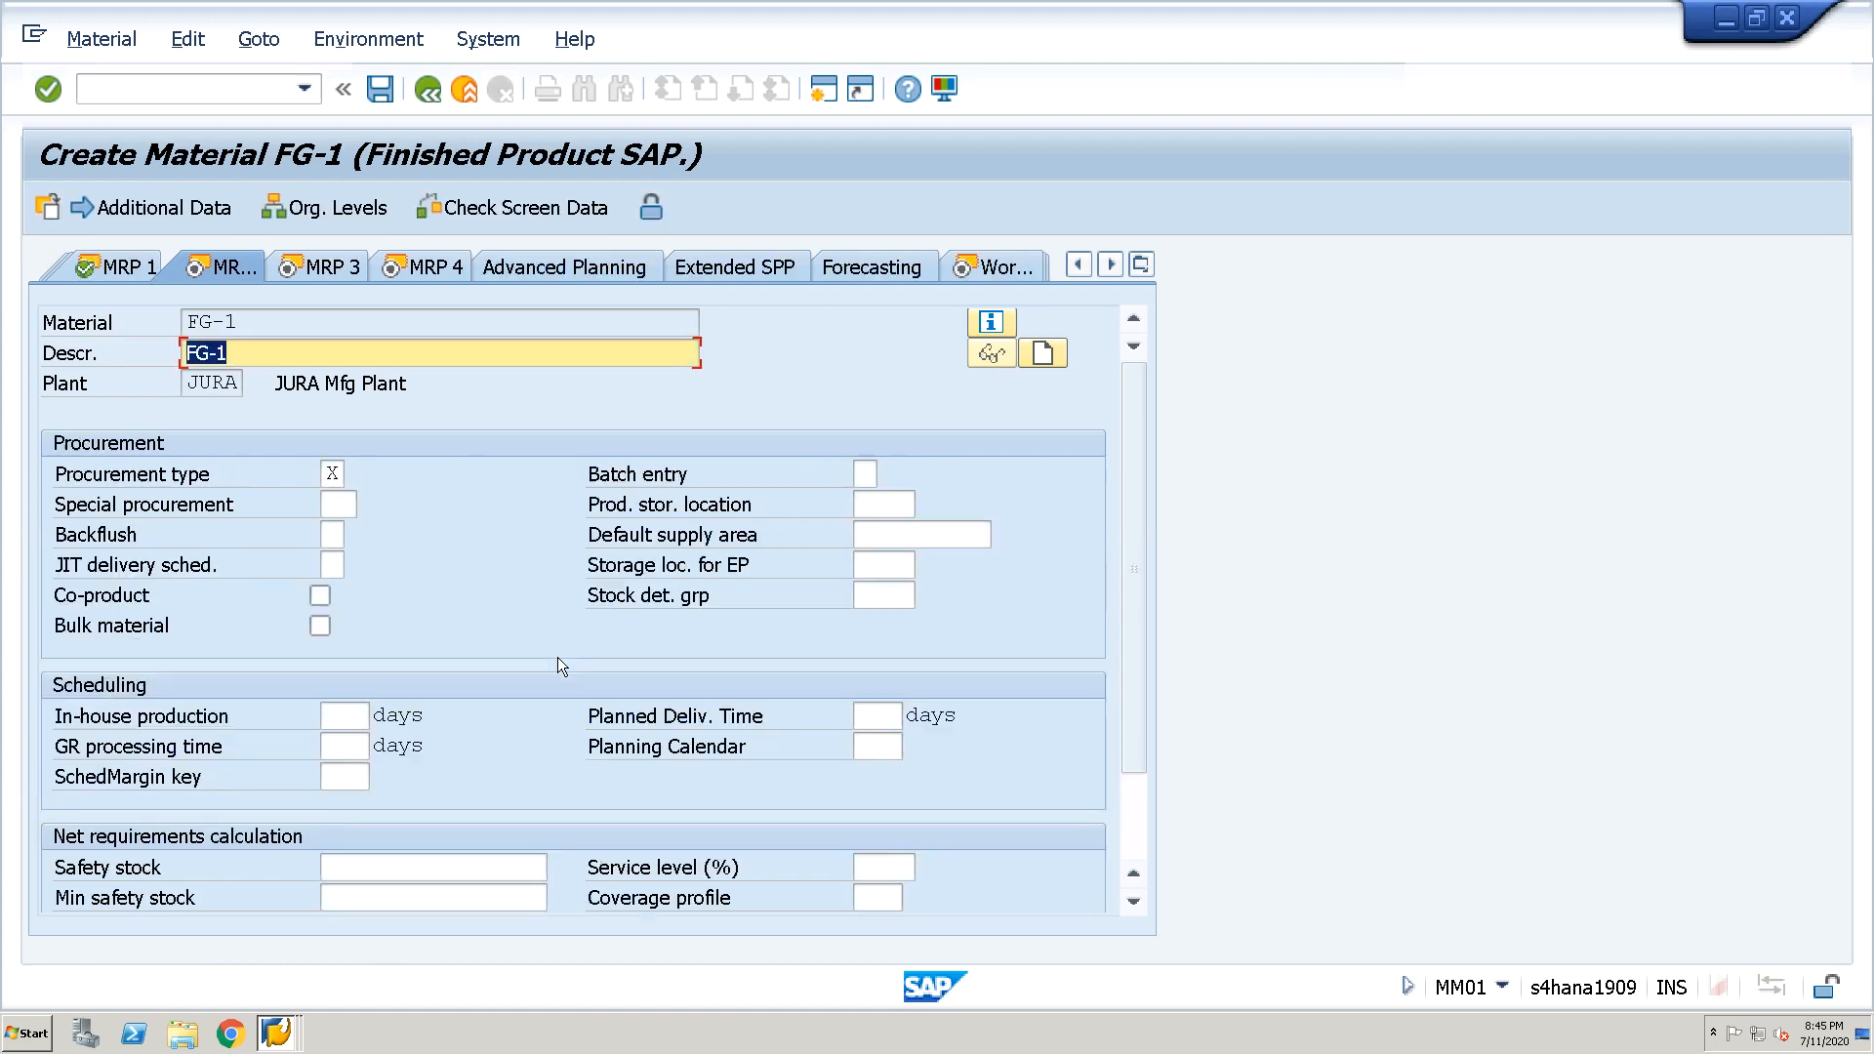
Choose procurement type E, set in-house production to 1 day and continue to the MRP 3 view
{"action": "left_click", "coordinate": [332, 475]}
{"action": "left_click", "coordinate": [358, 476]}
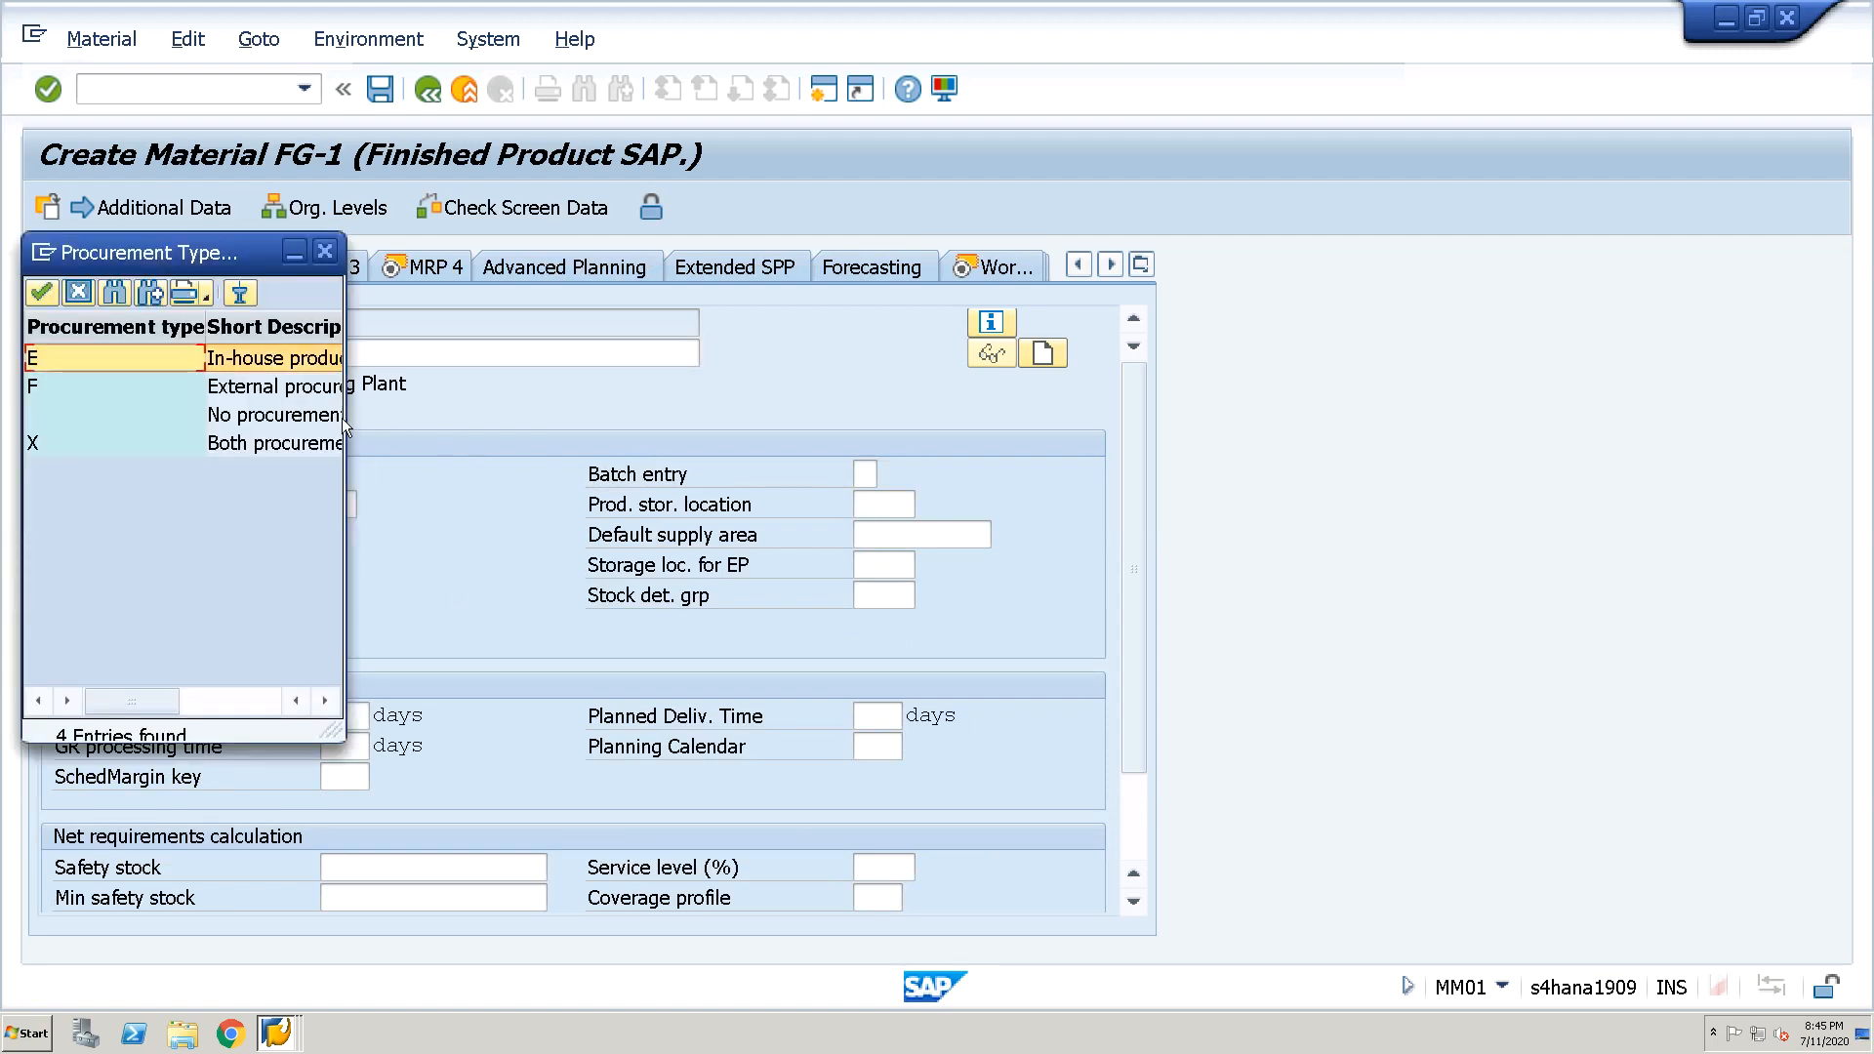
{"action": "left_click_drag", "start_coordinate": [344, 417], "coordinate": [703, 418]}
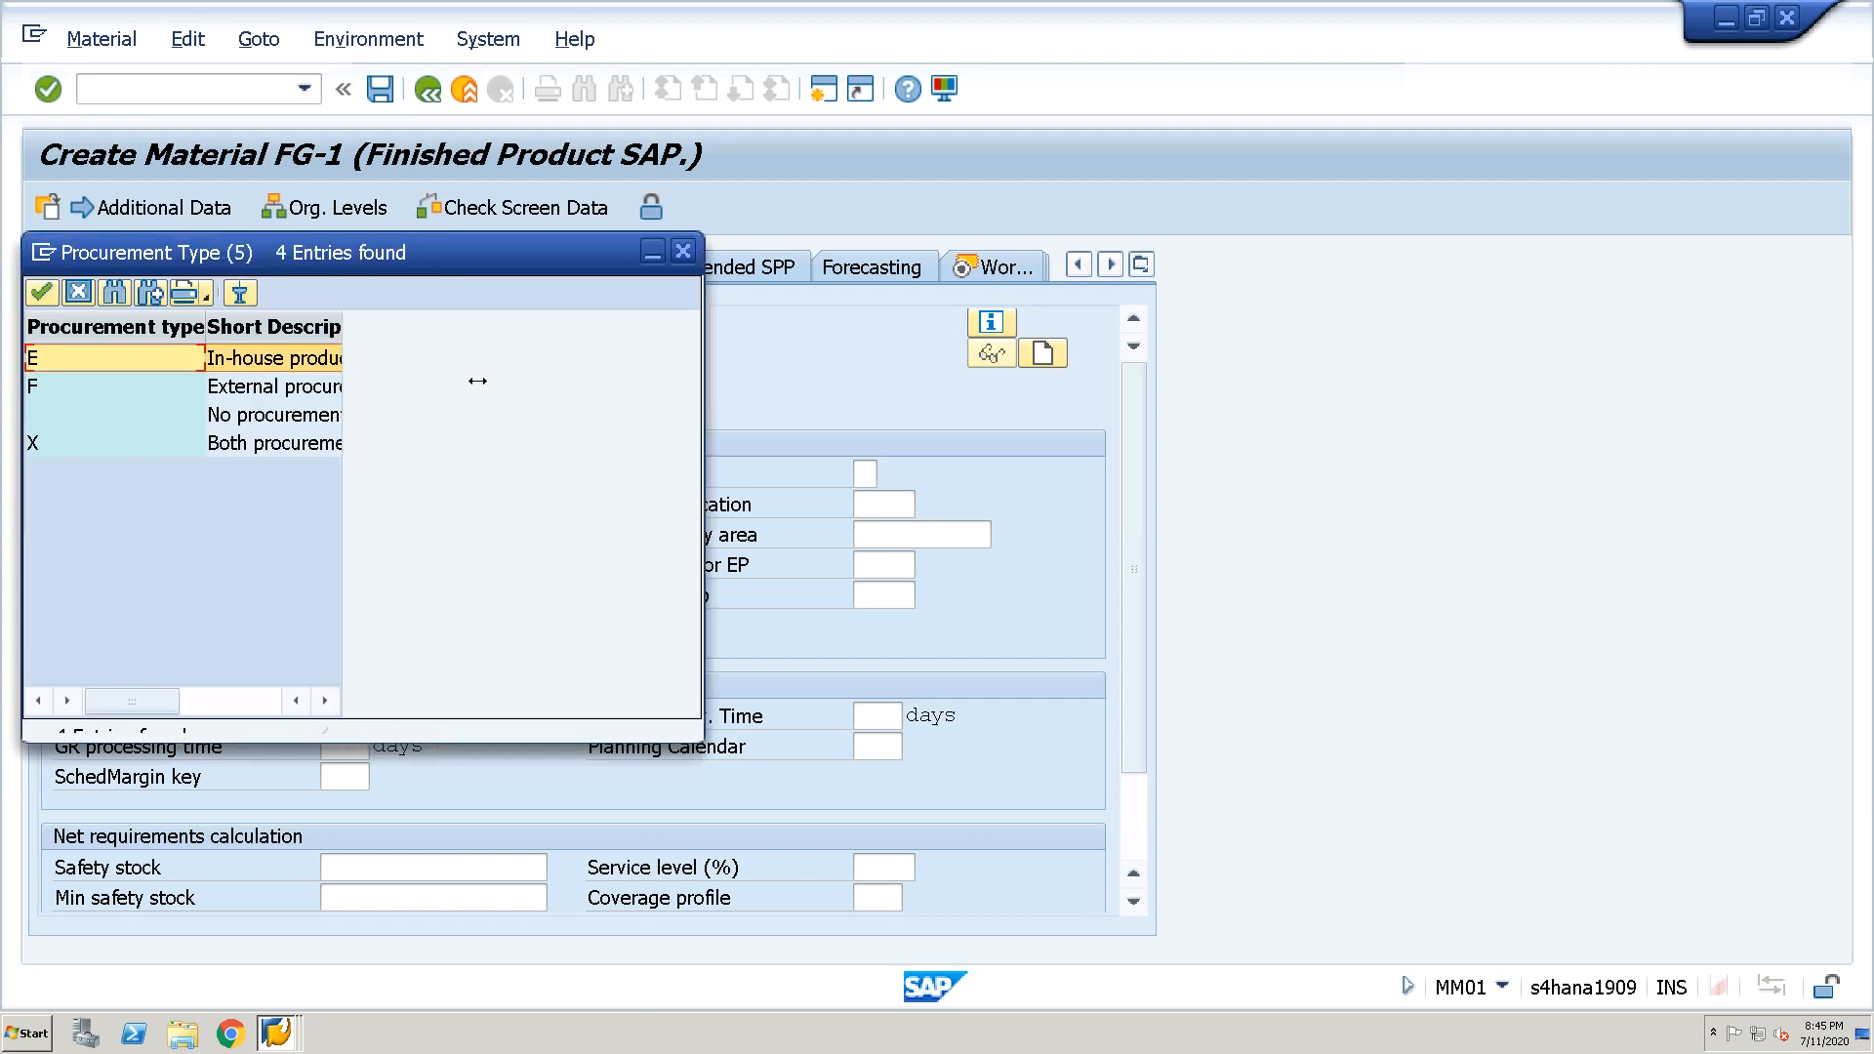
{"action": "double_click", "coordinate": [394, 359]}
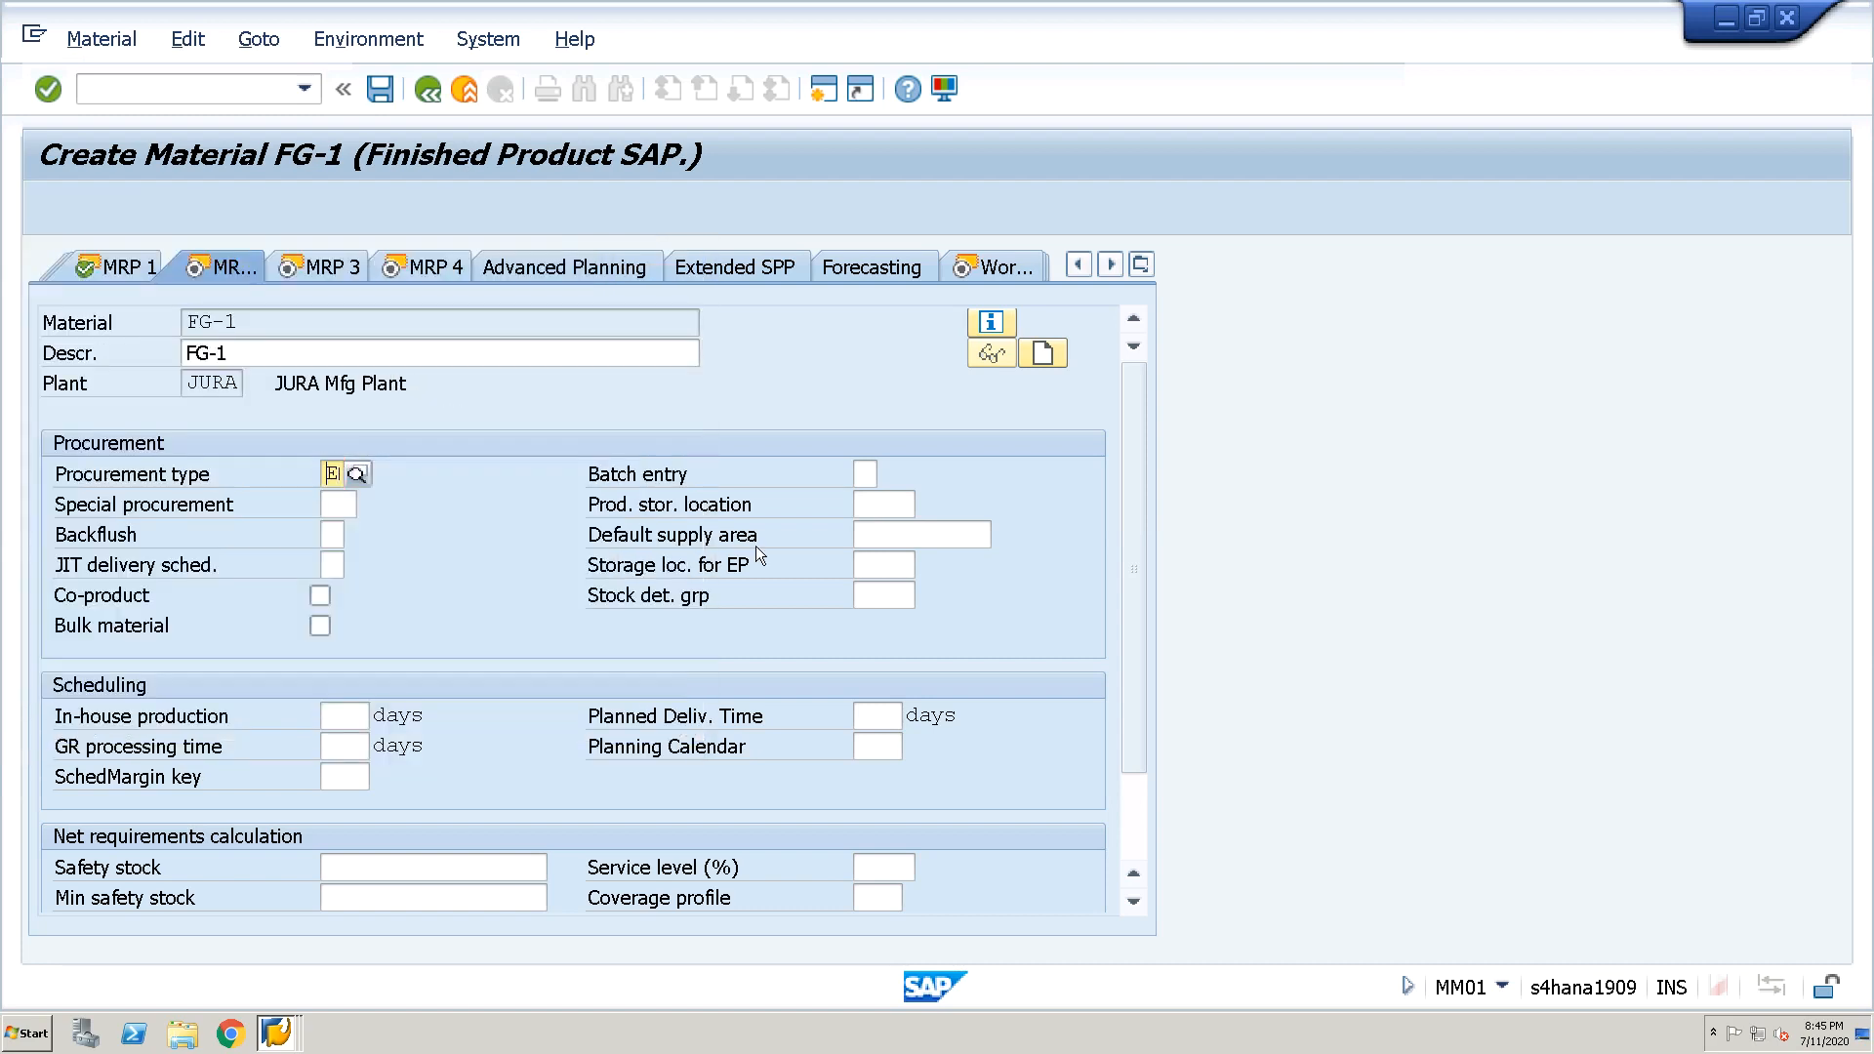
{"action": "key", "text": "Return"}
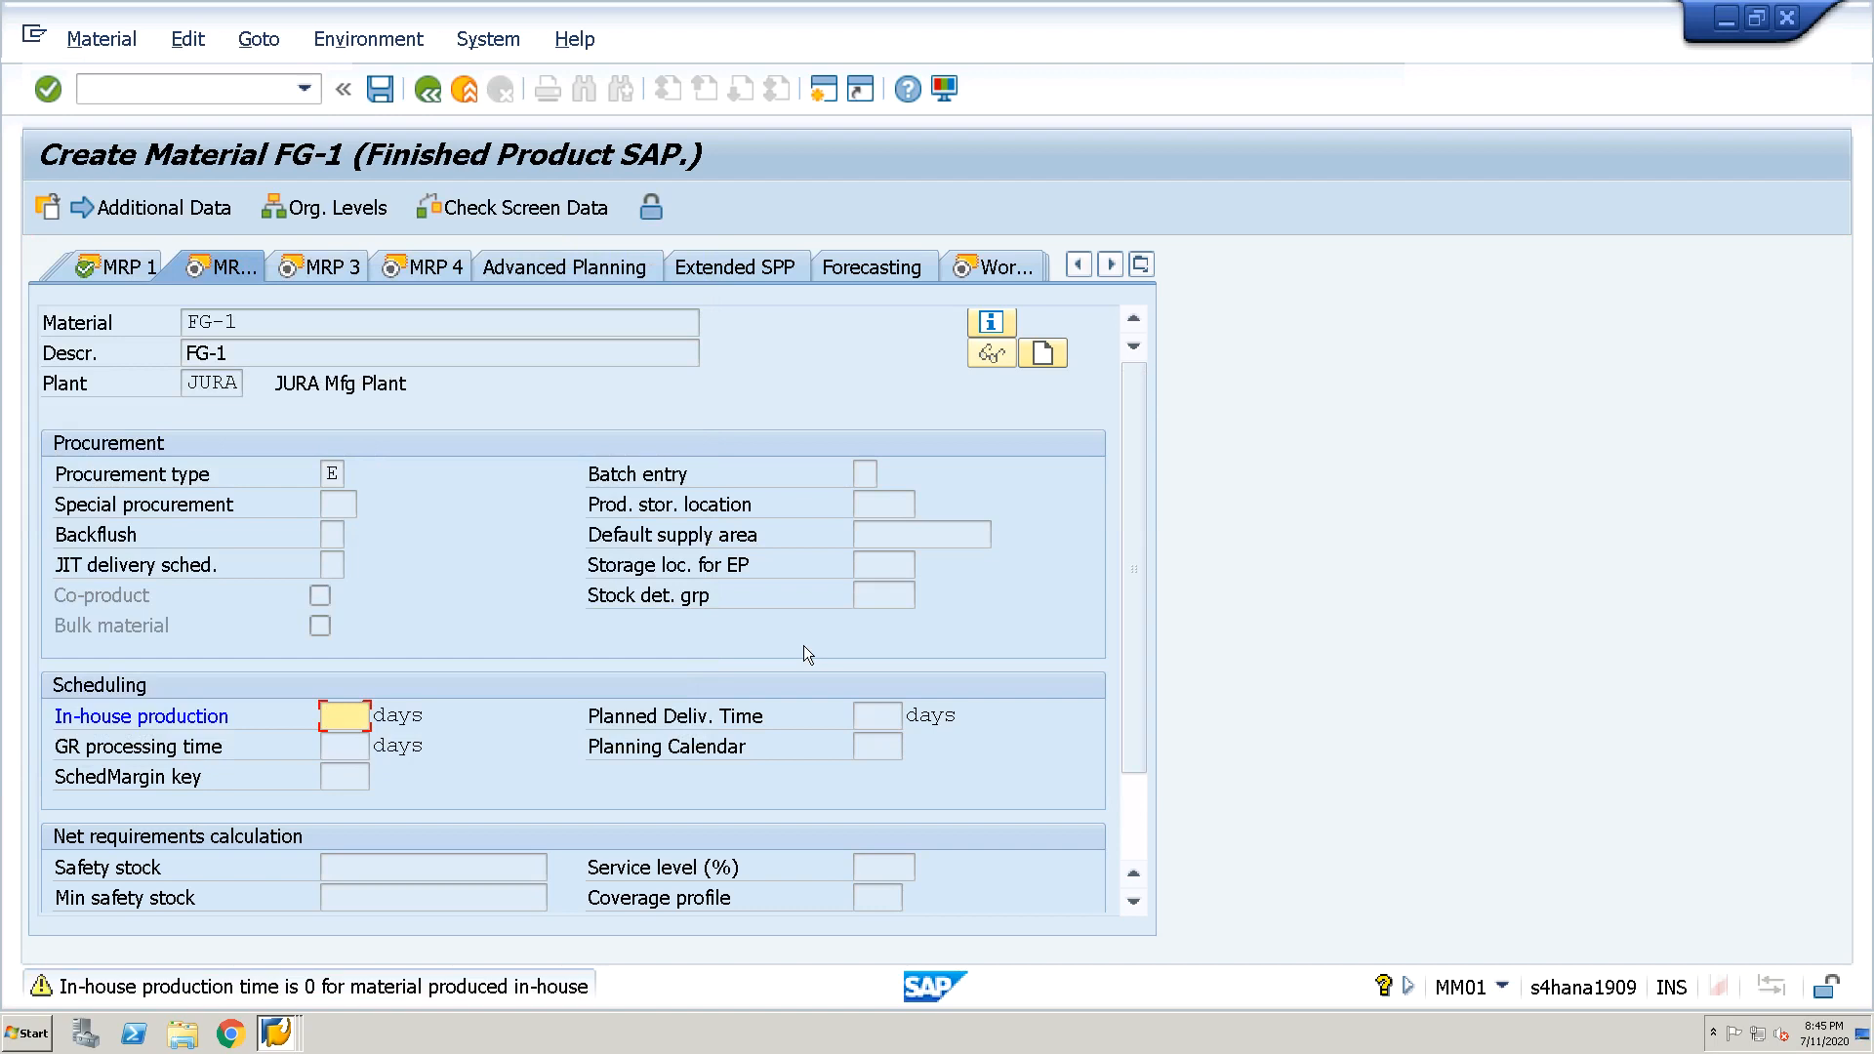
{"action": "type", "text": "1"}
{"action": "key", "text": "Return"}
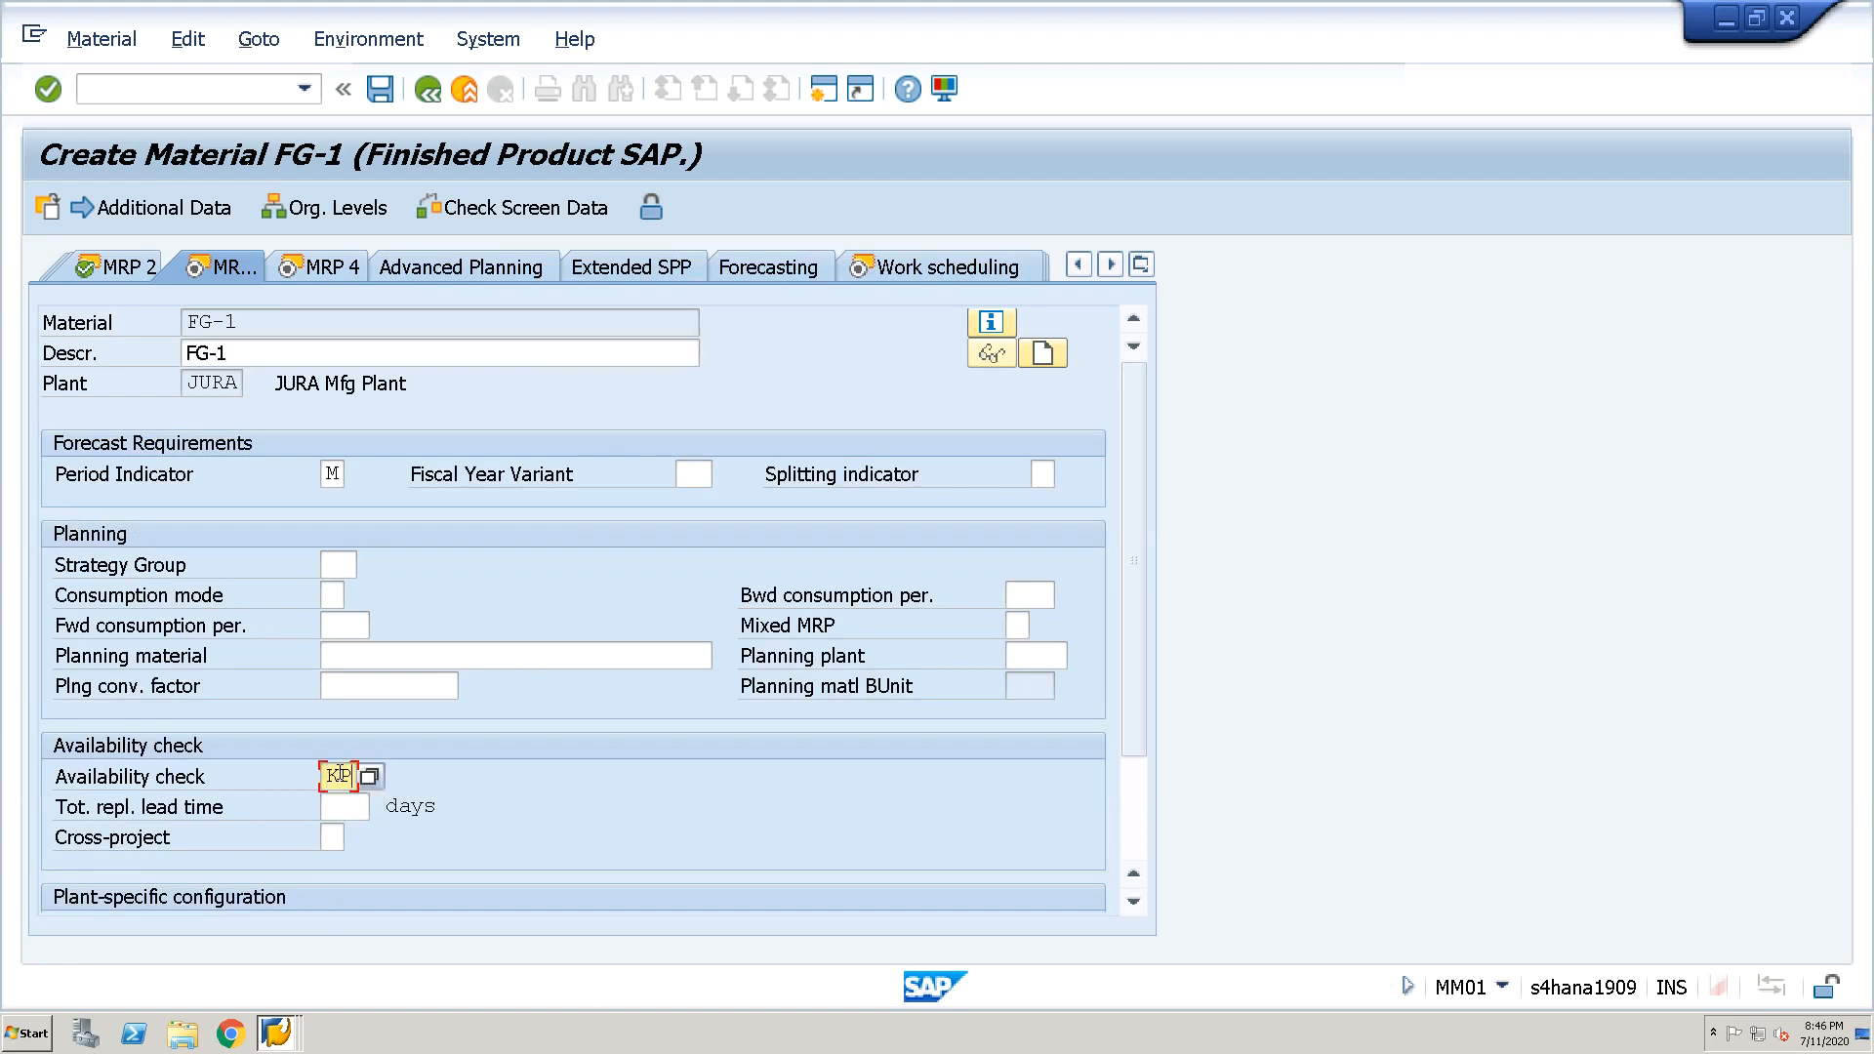
Accept availability check KP in MRP 3 and continue through the work scheduling and plant data views to Accounting 1
{"action": "key", "text": "Return"}
{"action": "key", "text": "Return"}
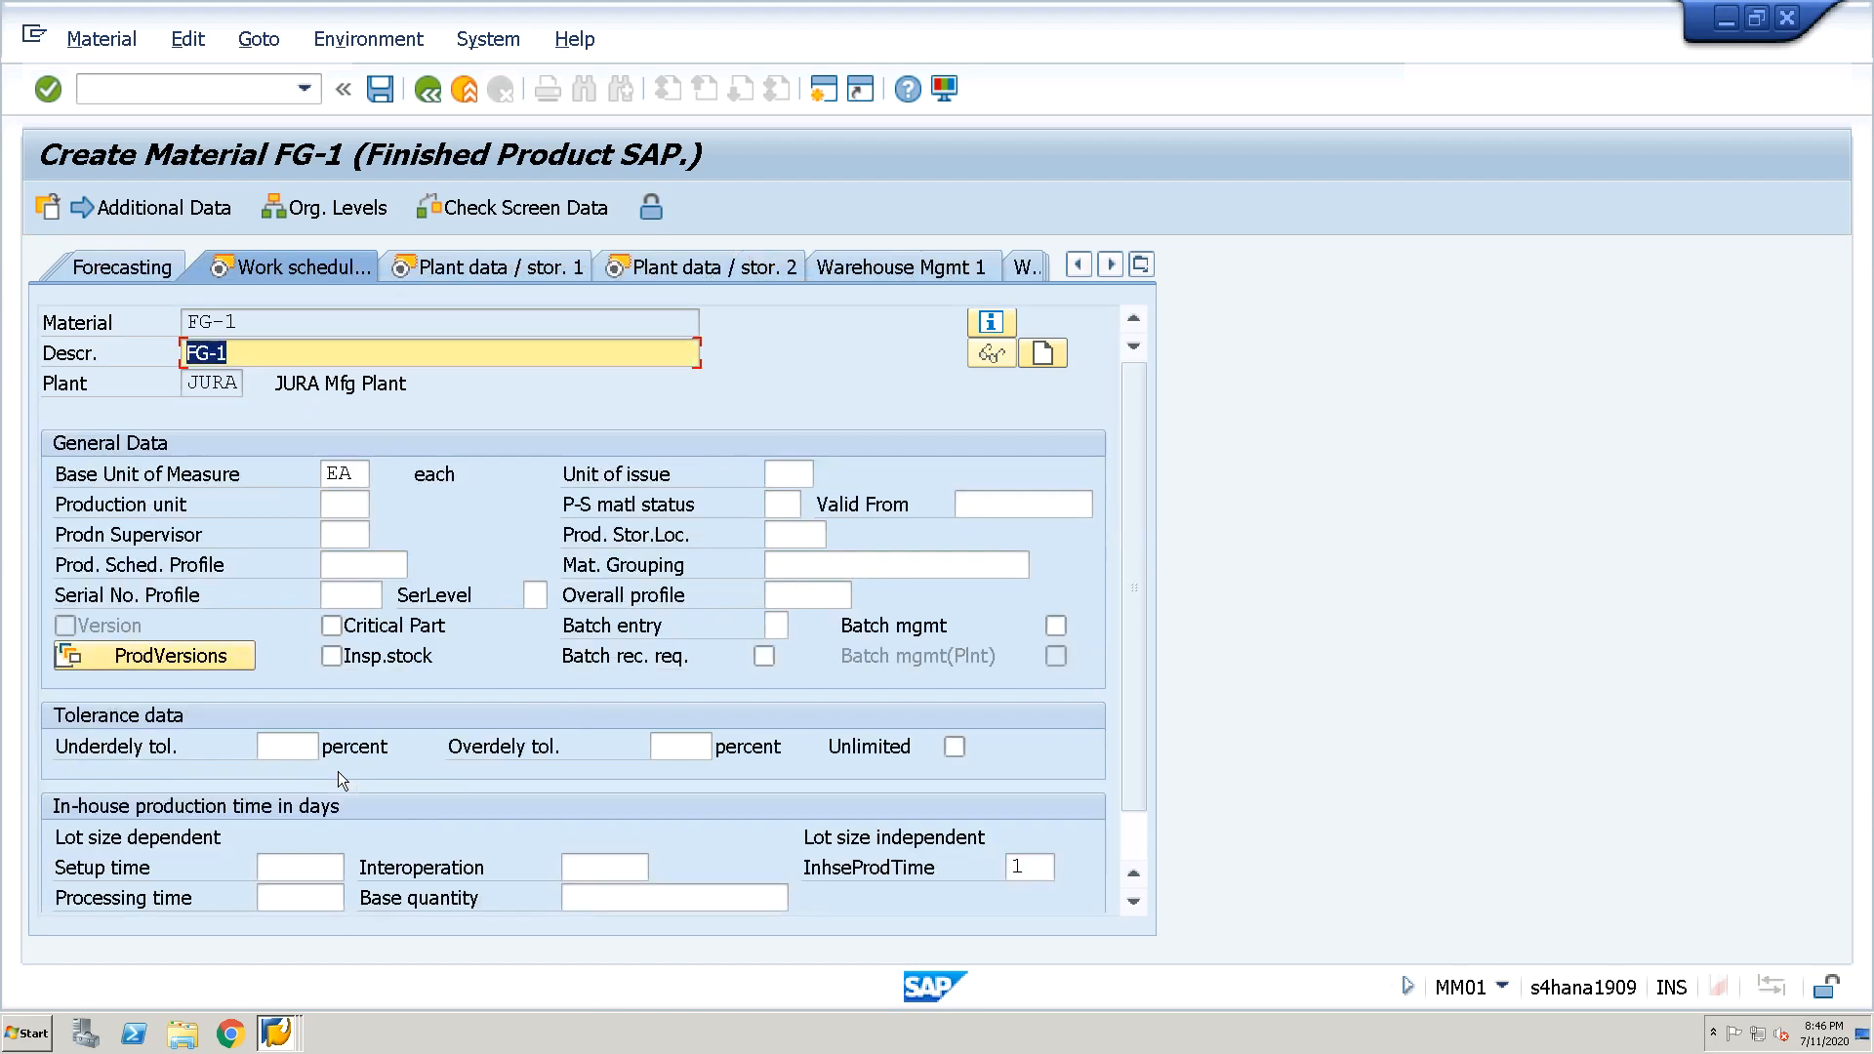
{"action": "key", "text": "Return"}
{"action": "key", "text": "Return"}
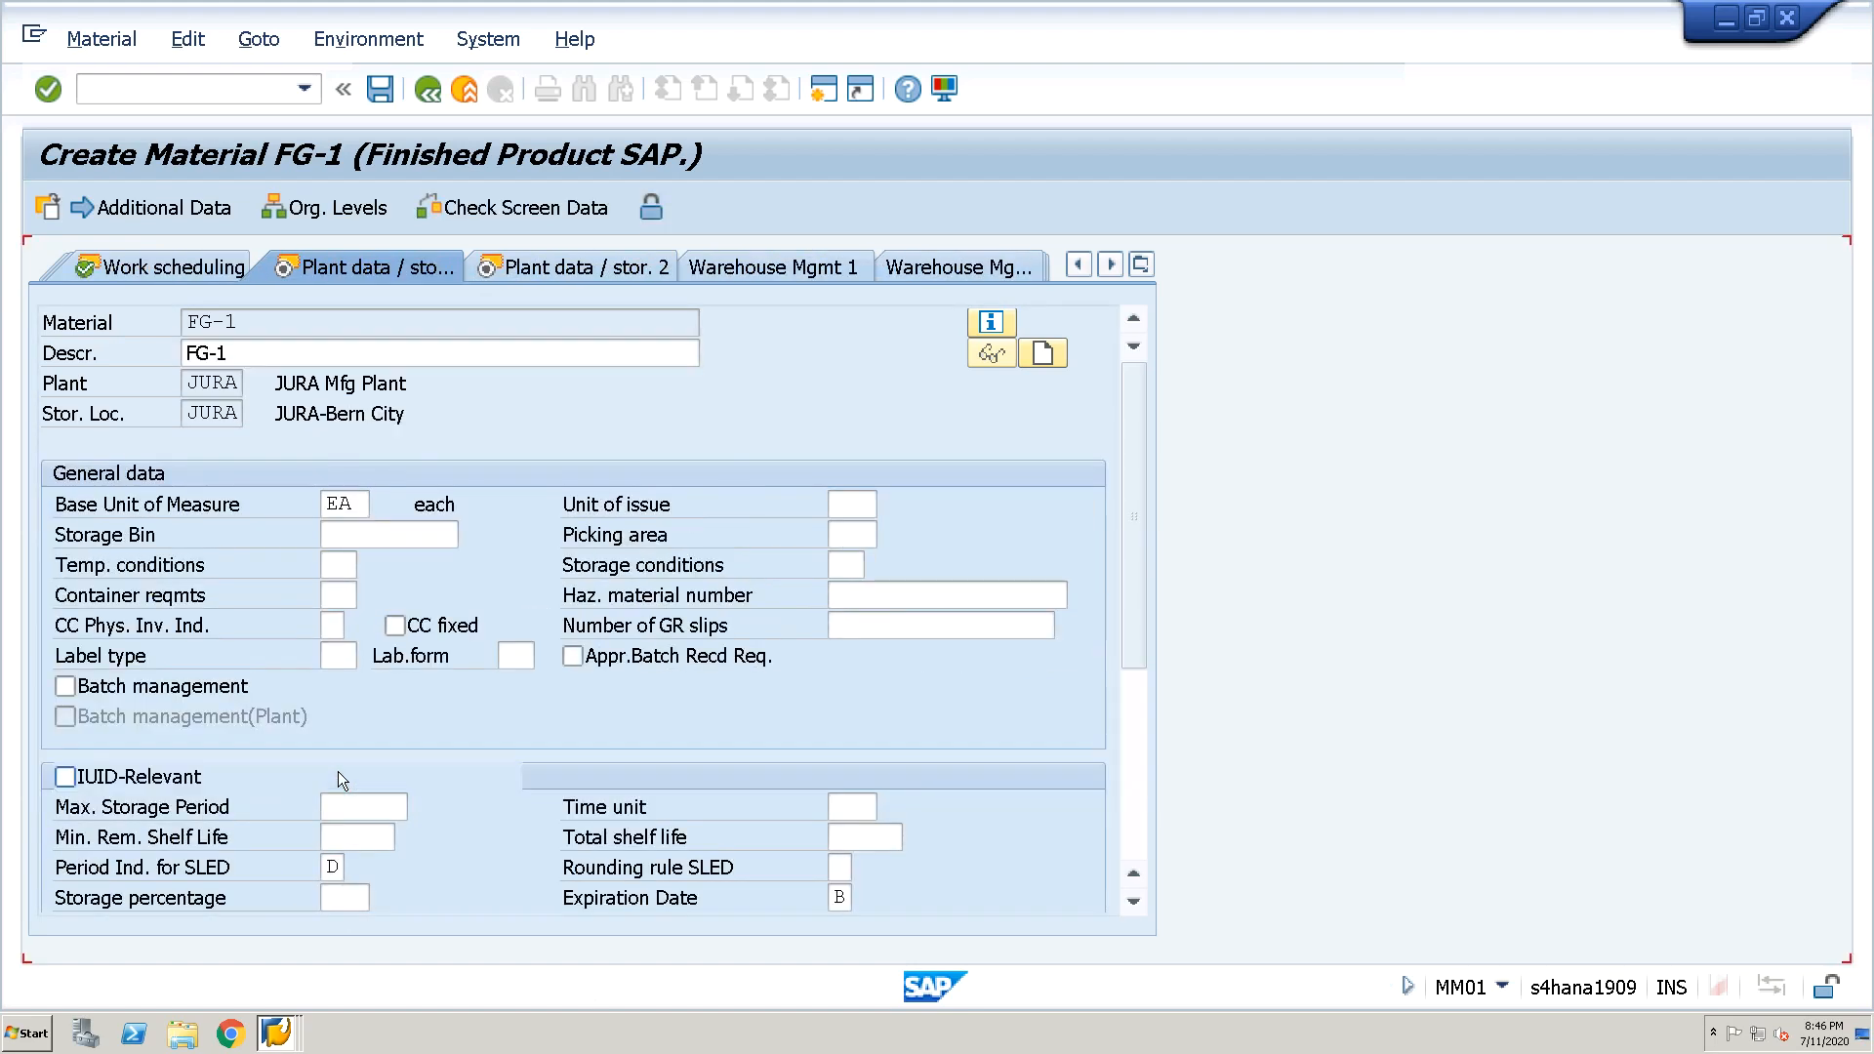
{"action": "key", "text": "Return"}
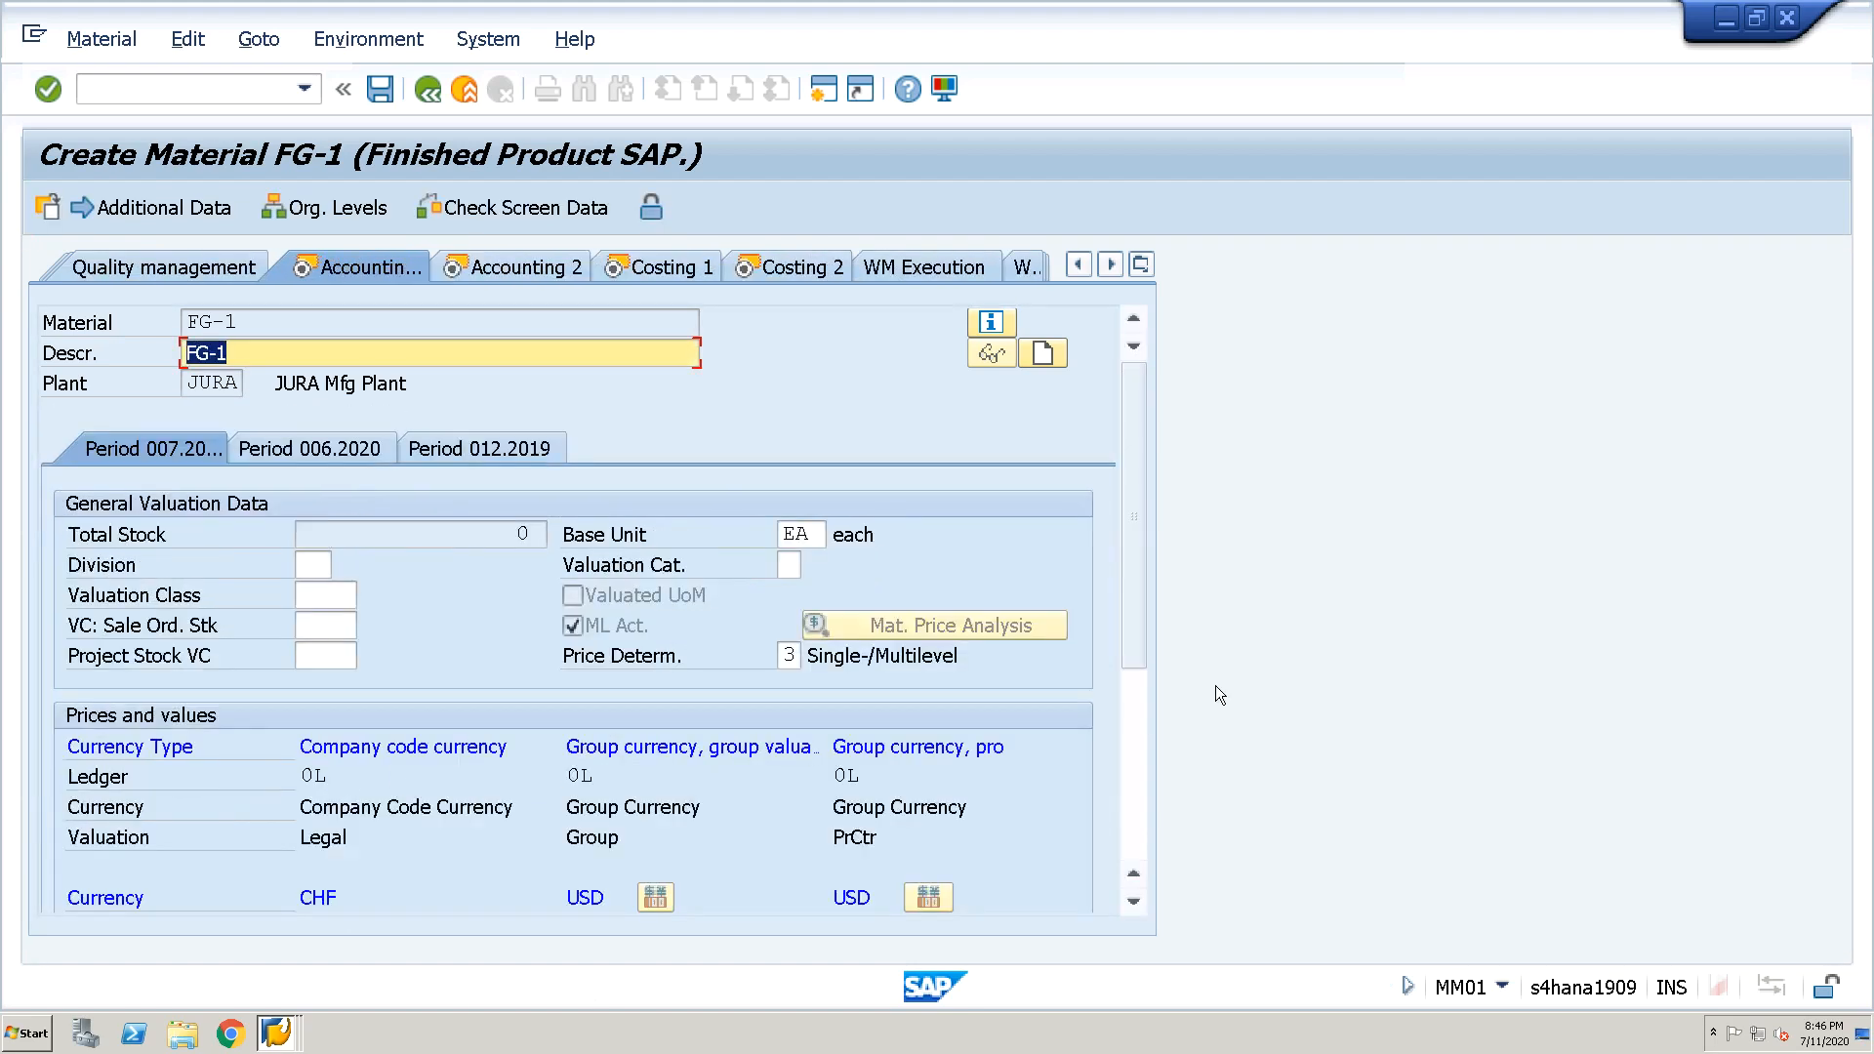
Assign valuation class JUR3 to FG-1 in Accounting 1 and continue through Accounting 2 to the Costing 1 view
{"action": "left_click", "coordinate": [1136, 902]}
{"action": "left_click", "coordinate": [1136, 902]}
{"action": "left_click", "coordinate": [1138, 904]}
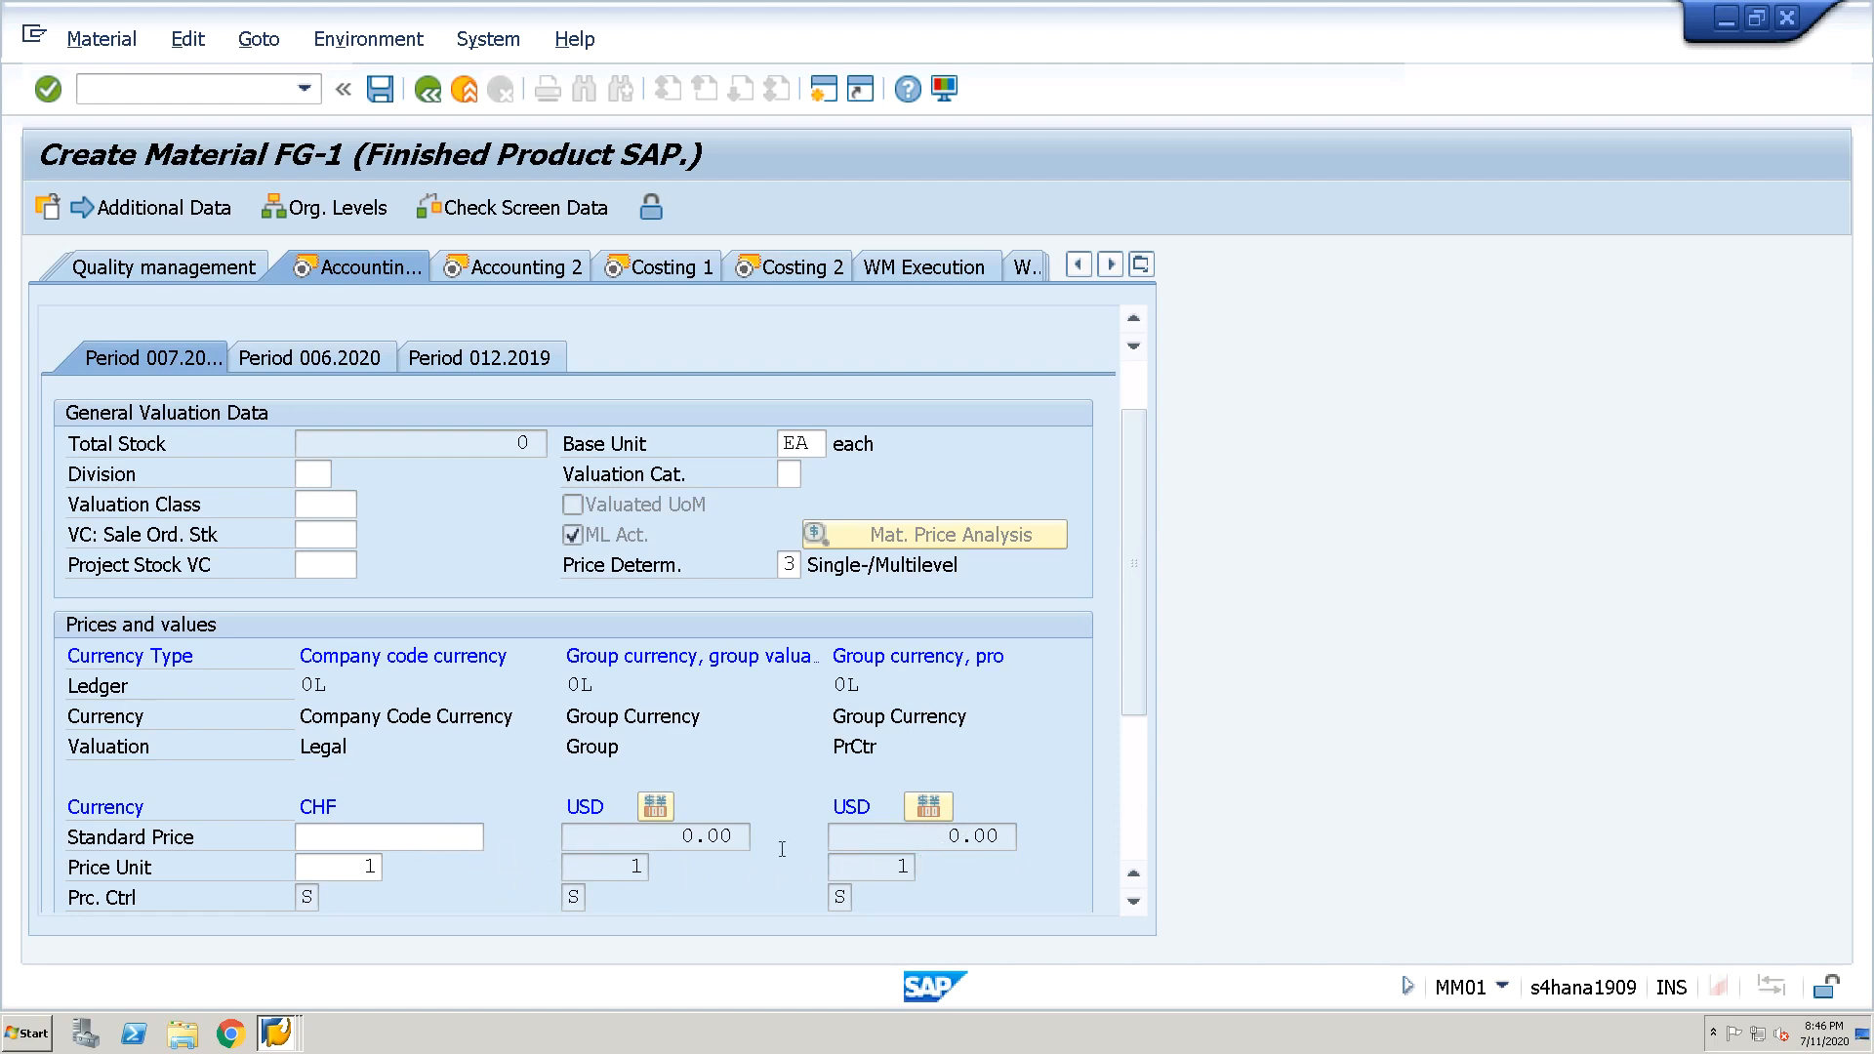
{"action": "left_click", "coordinate": [348, 506]}
{"action": "left_click", "coordinate": [370, 505]}
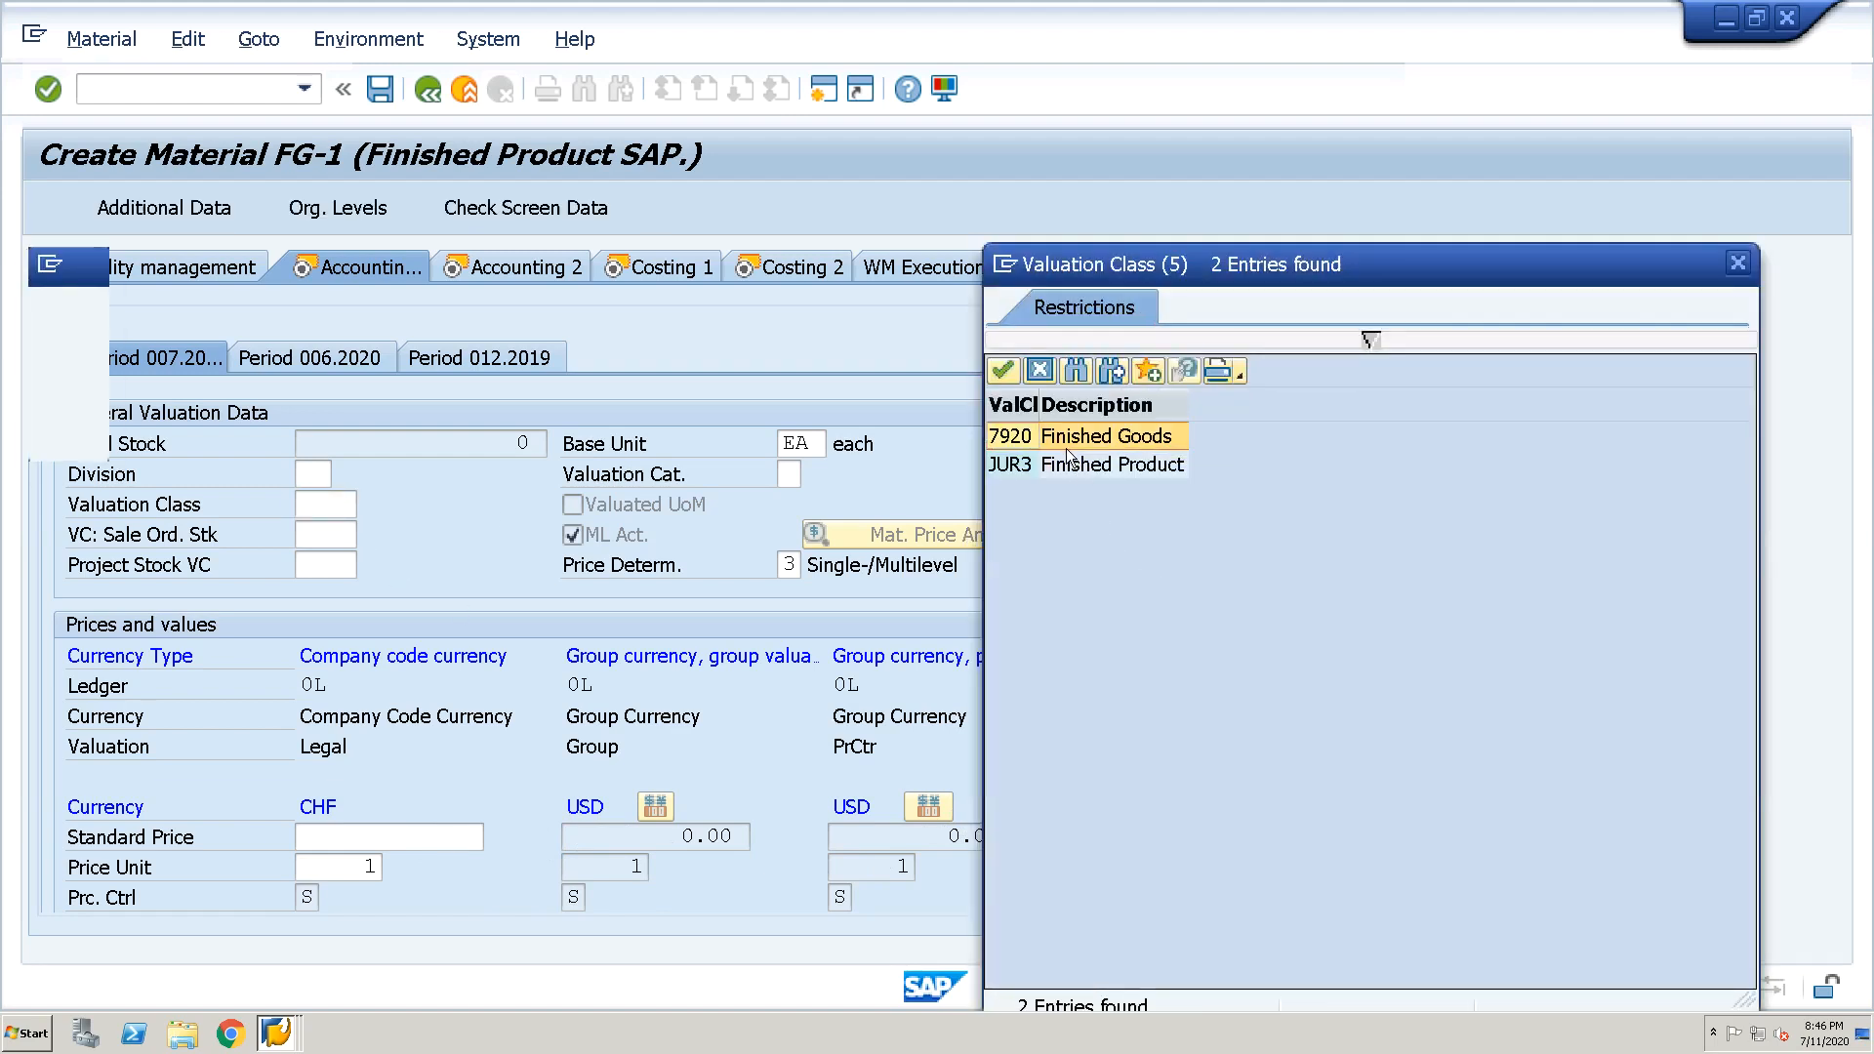
{"action": "left_click", "coordinate": [1063, 467]}
{"action": "left_click", "coordinate": [1063, 467]}
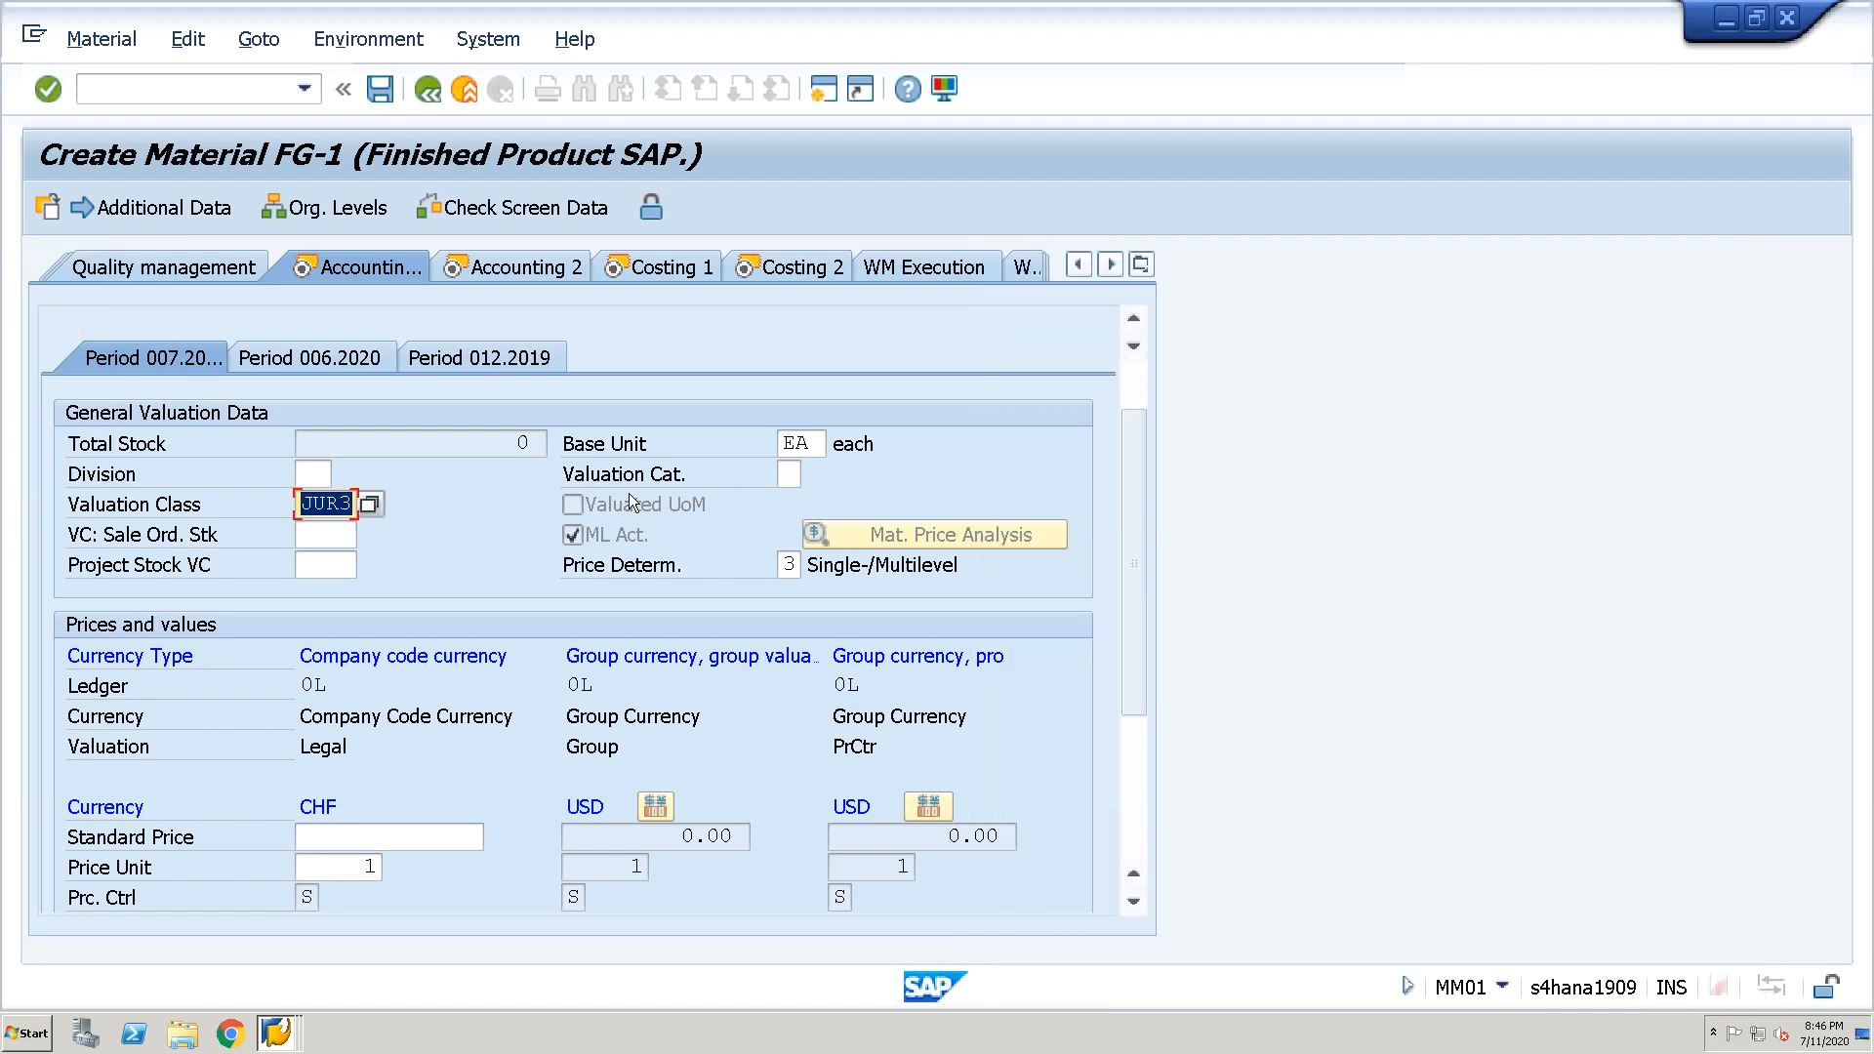
{"action": "key", "text": "Return"}
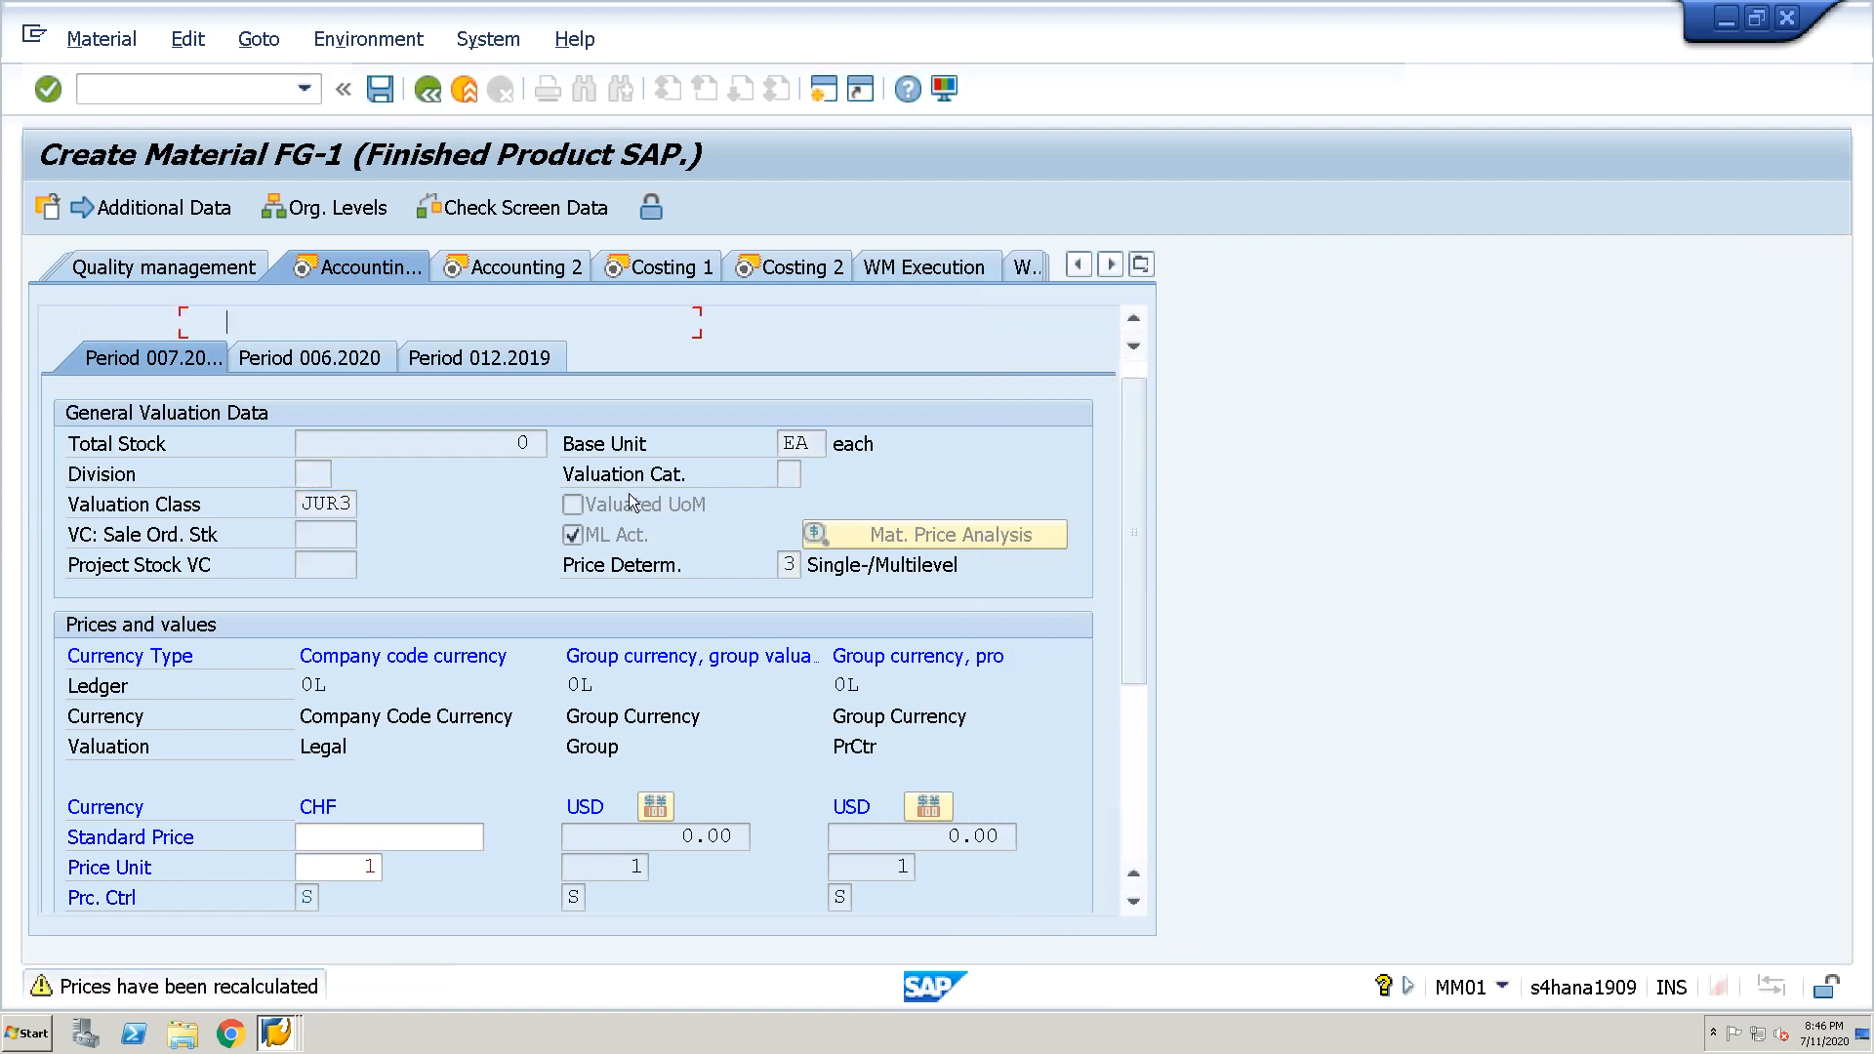
{"action": "key", "text": "Return"}
{"action": "key", "text": "Return"}
{"action": "key", "text": "Return"}
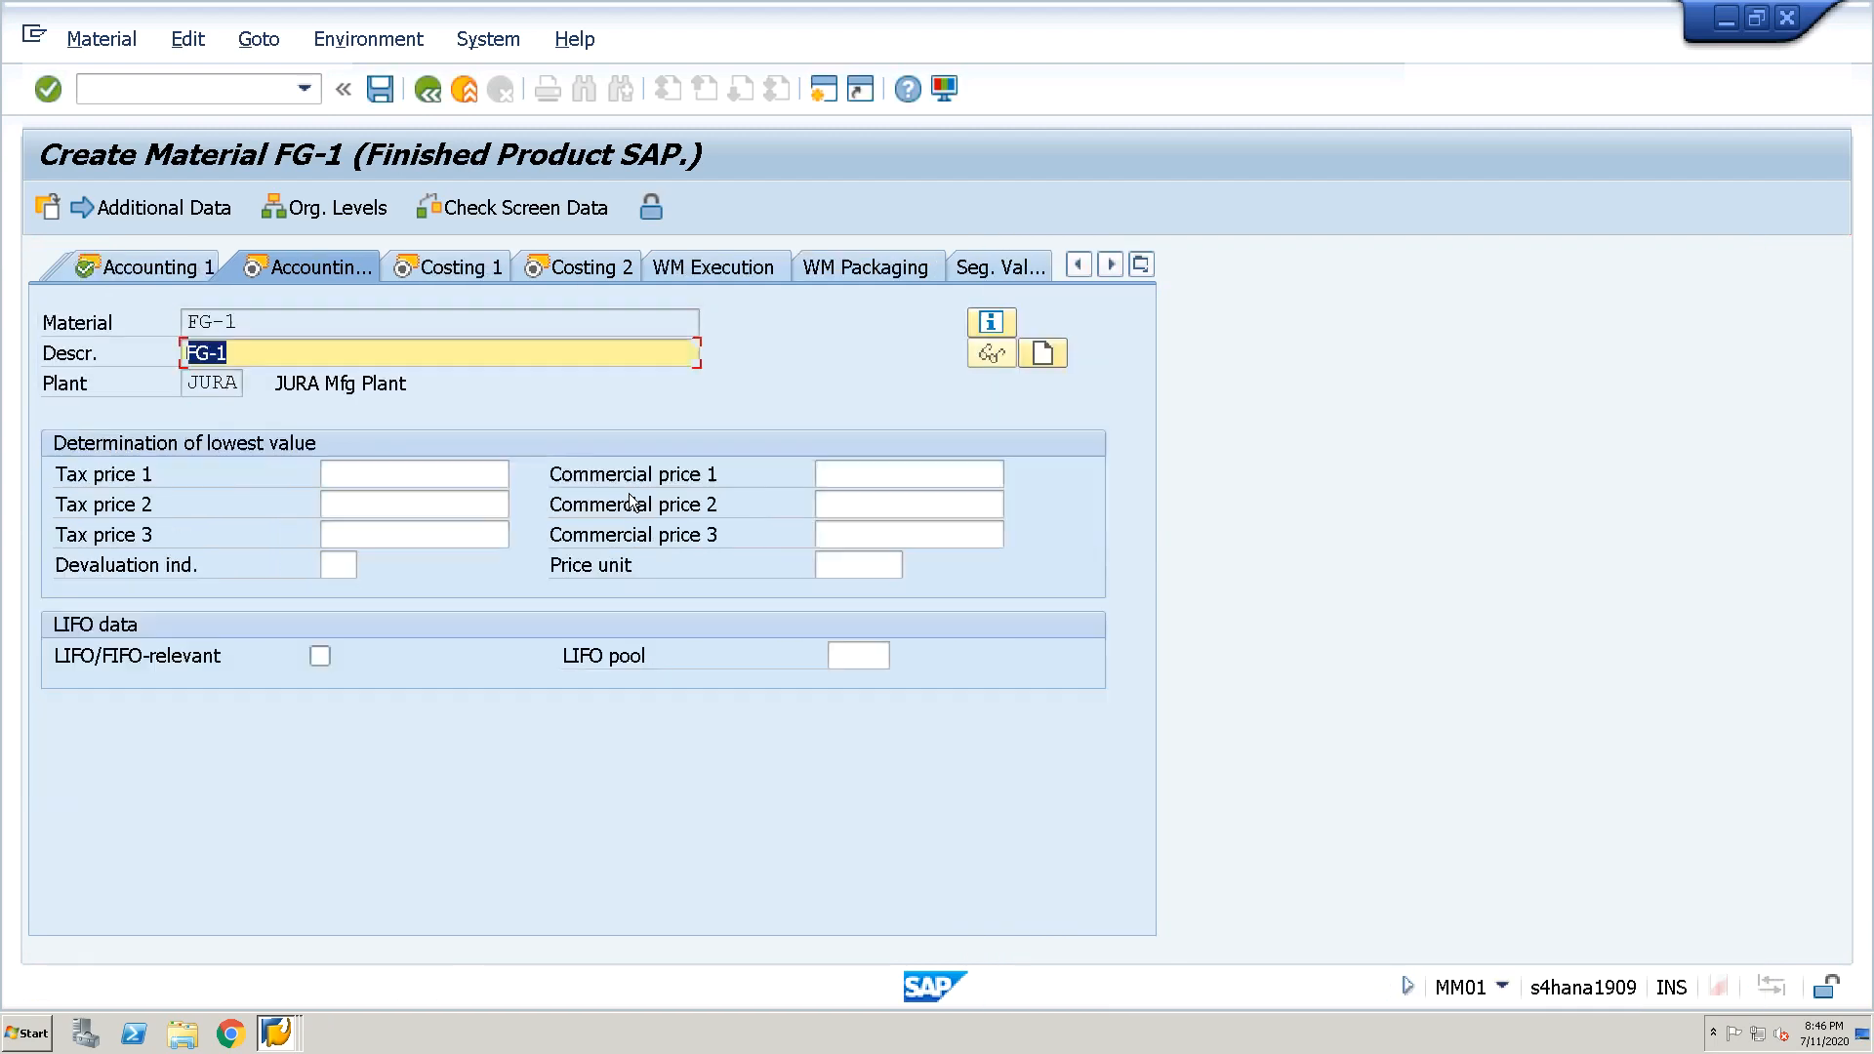
{"action": "key", "text": "Return"}
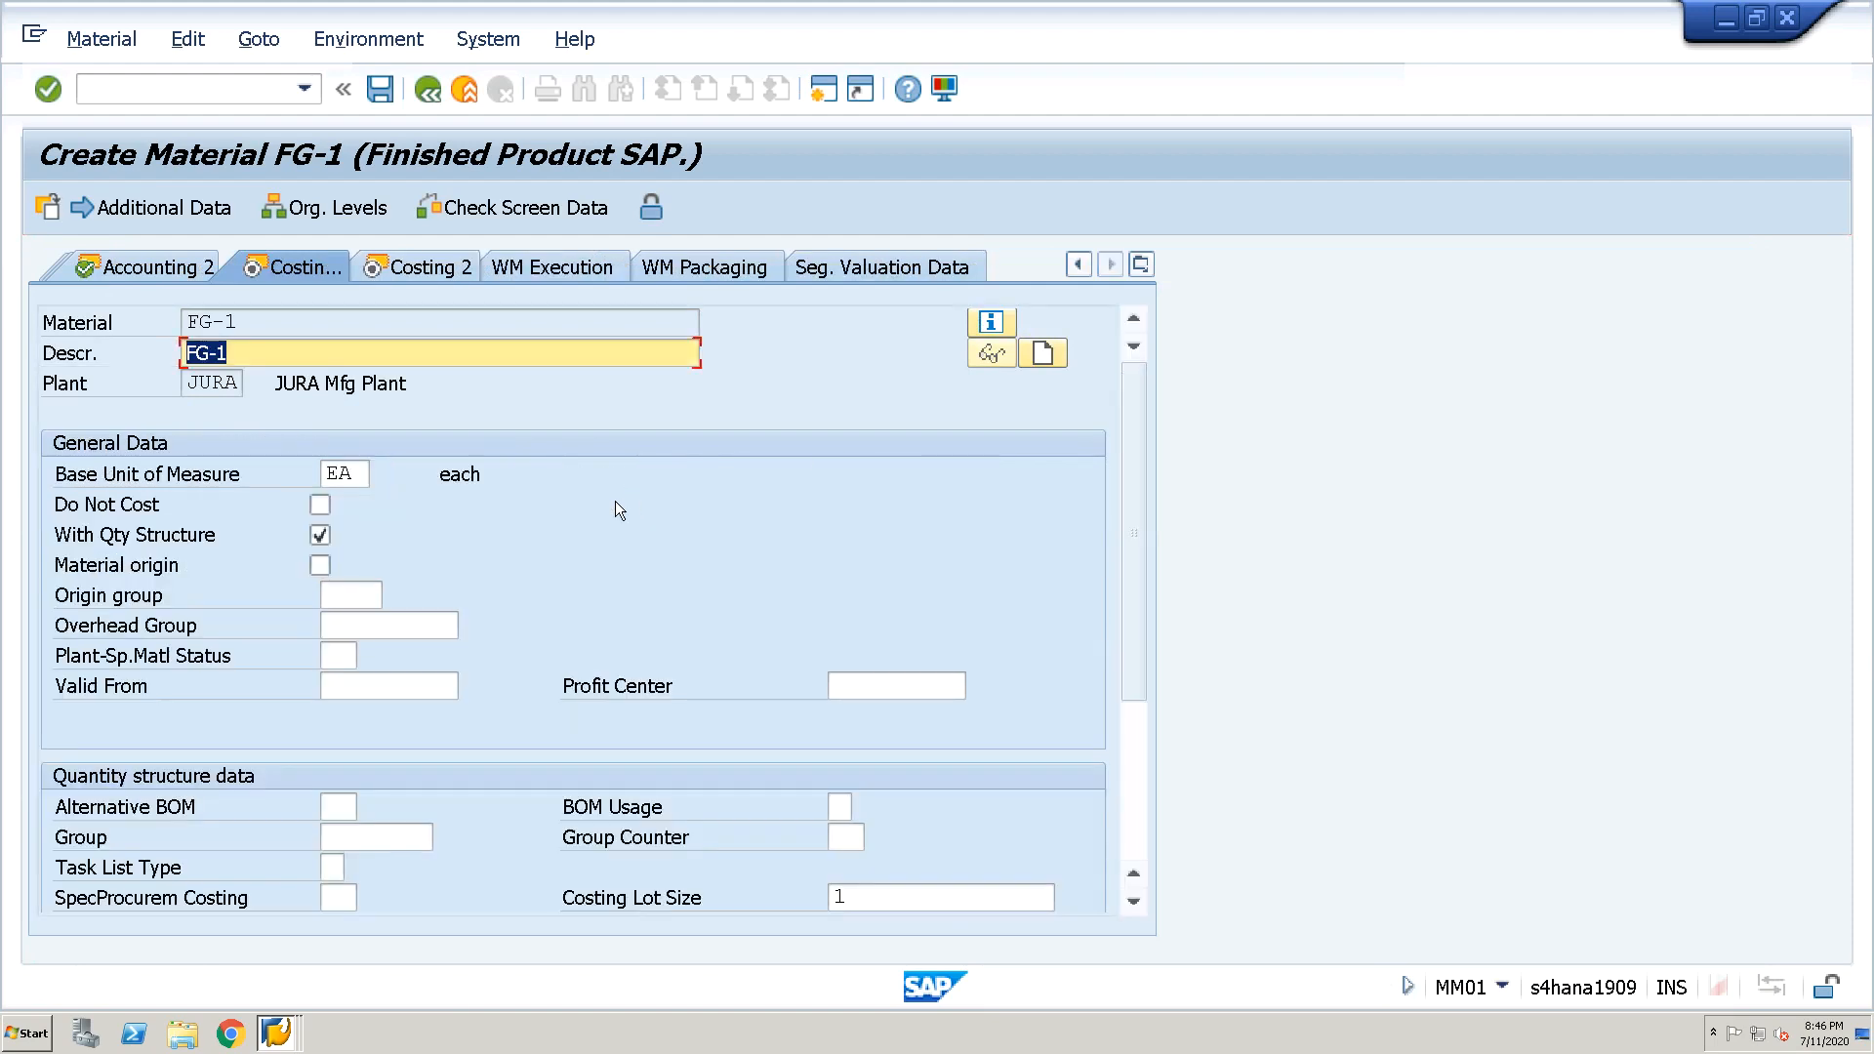
Activate material origin and assign profit center FG in Costing 1, and finish by saving material FG-1
{"action": "left_click", "coordinate": [320, 565]}
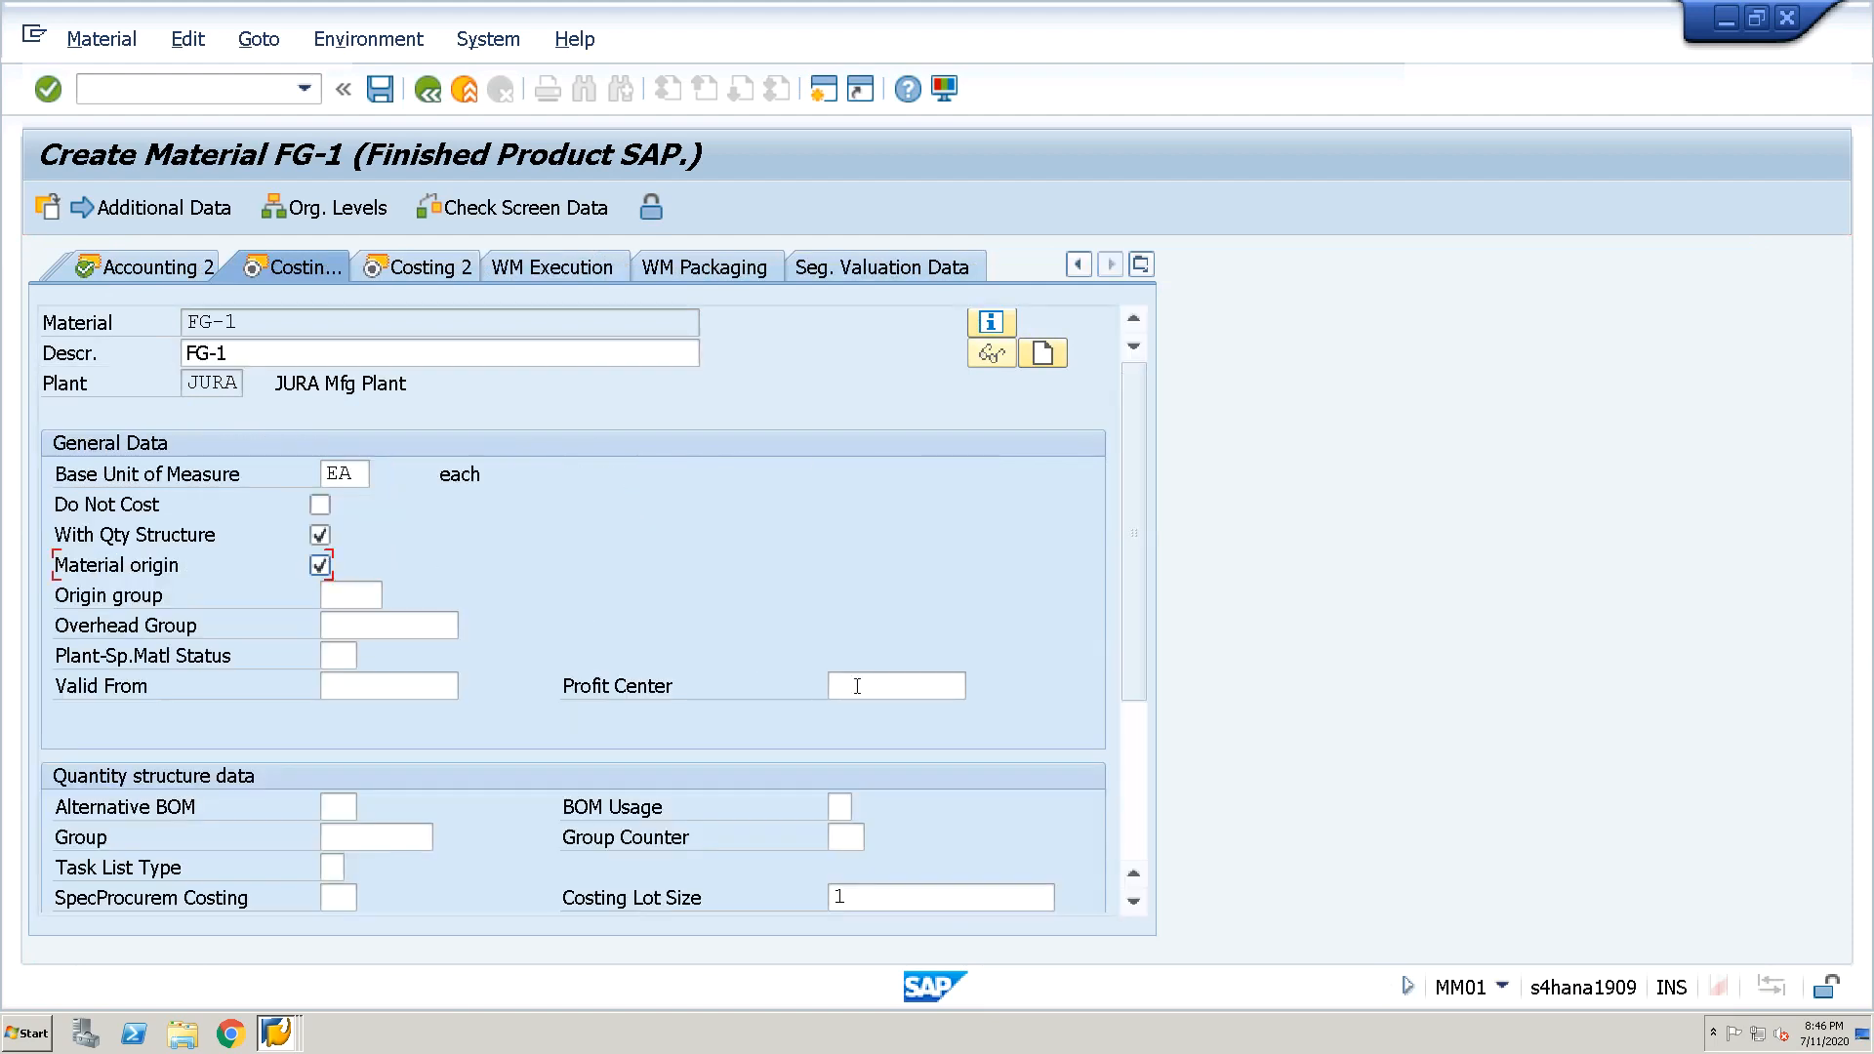
{"action": "left_click", "coordinate": [887, 687]}
{"action": "left_click", "coordinate": [975, 684]}
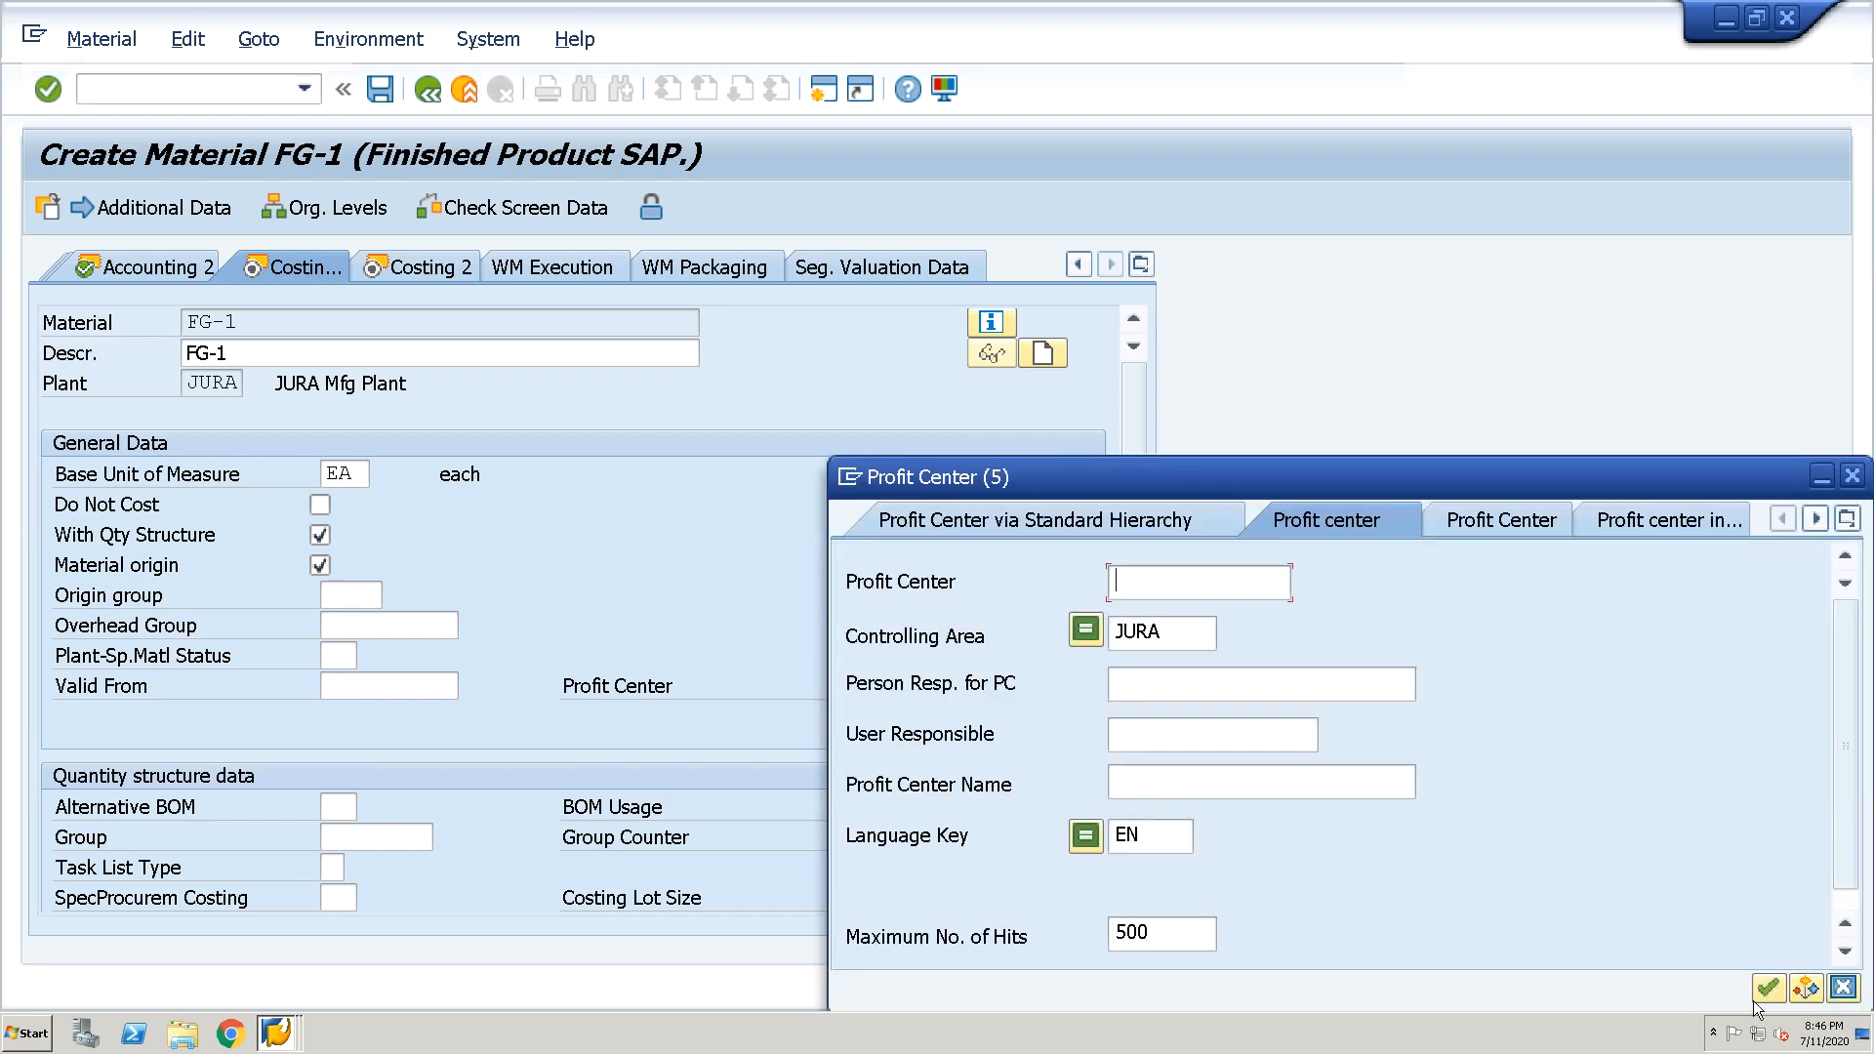
{"action": "left_click", "coordinate": [1768, 990]}
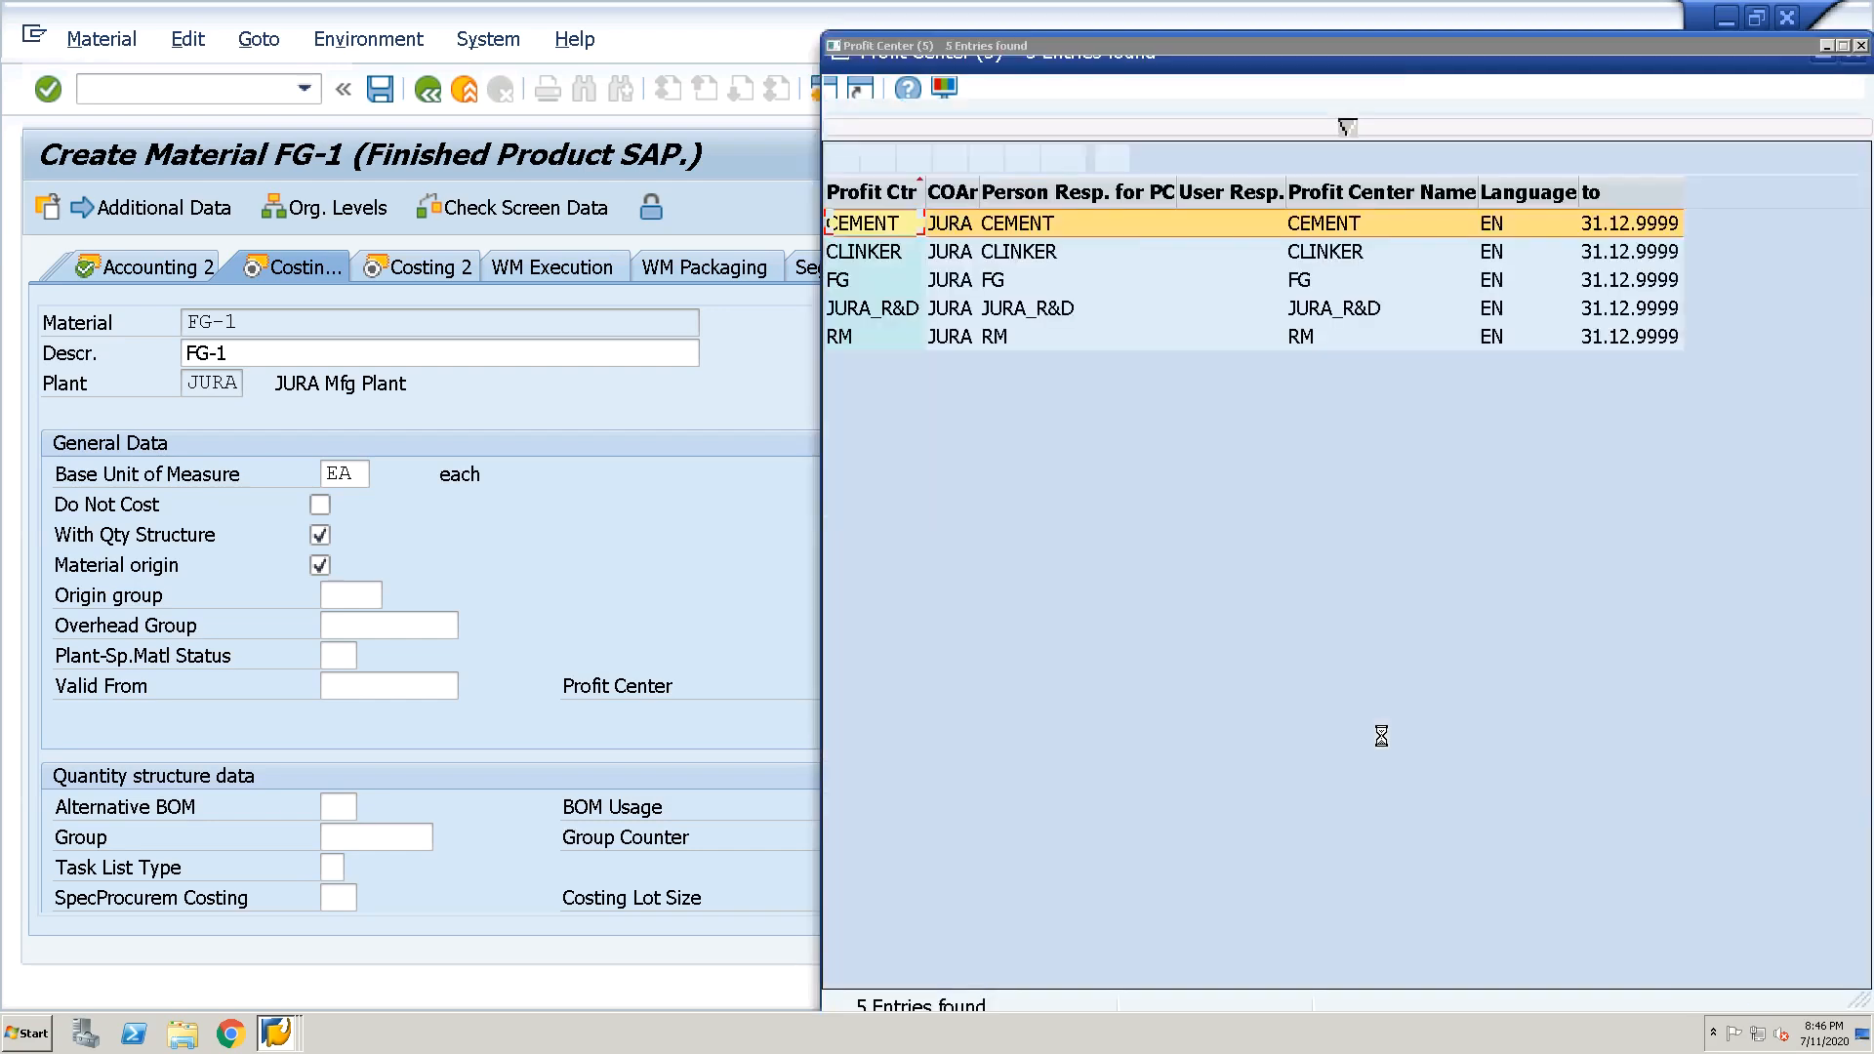
{"action": "double_click", "coordinate": [980, 279]}
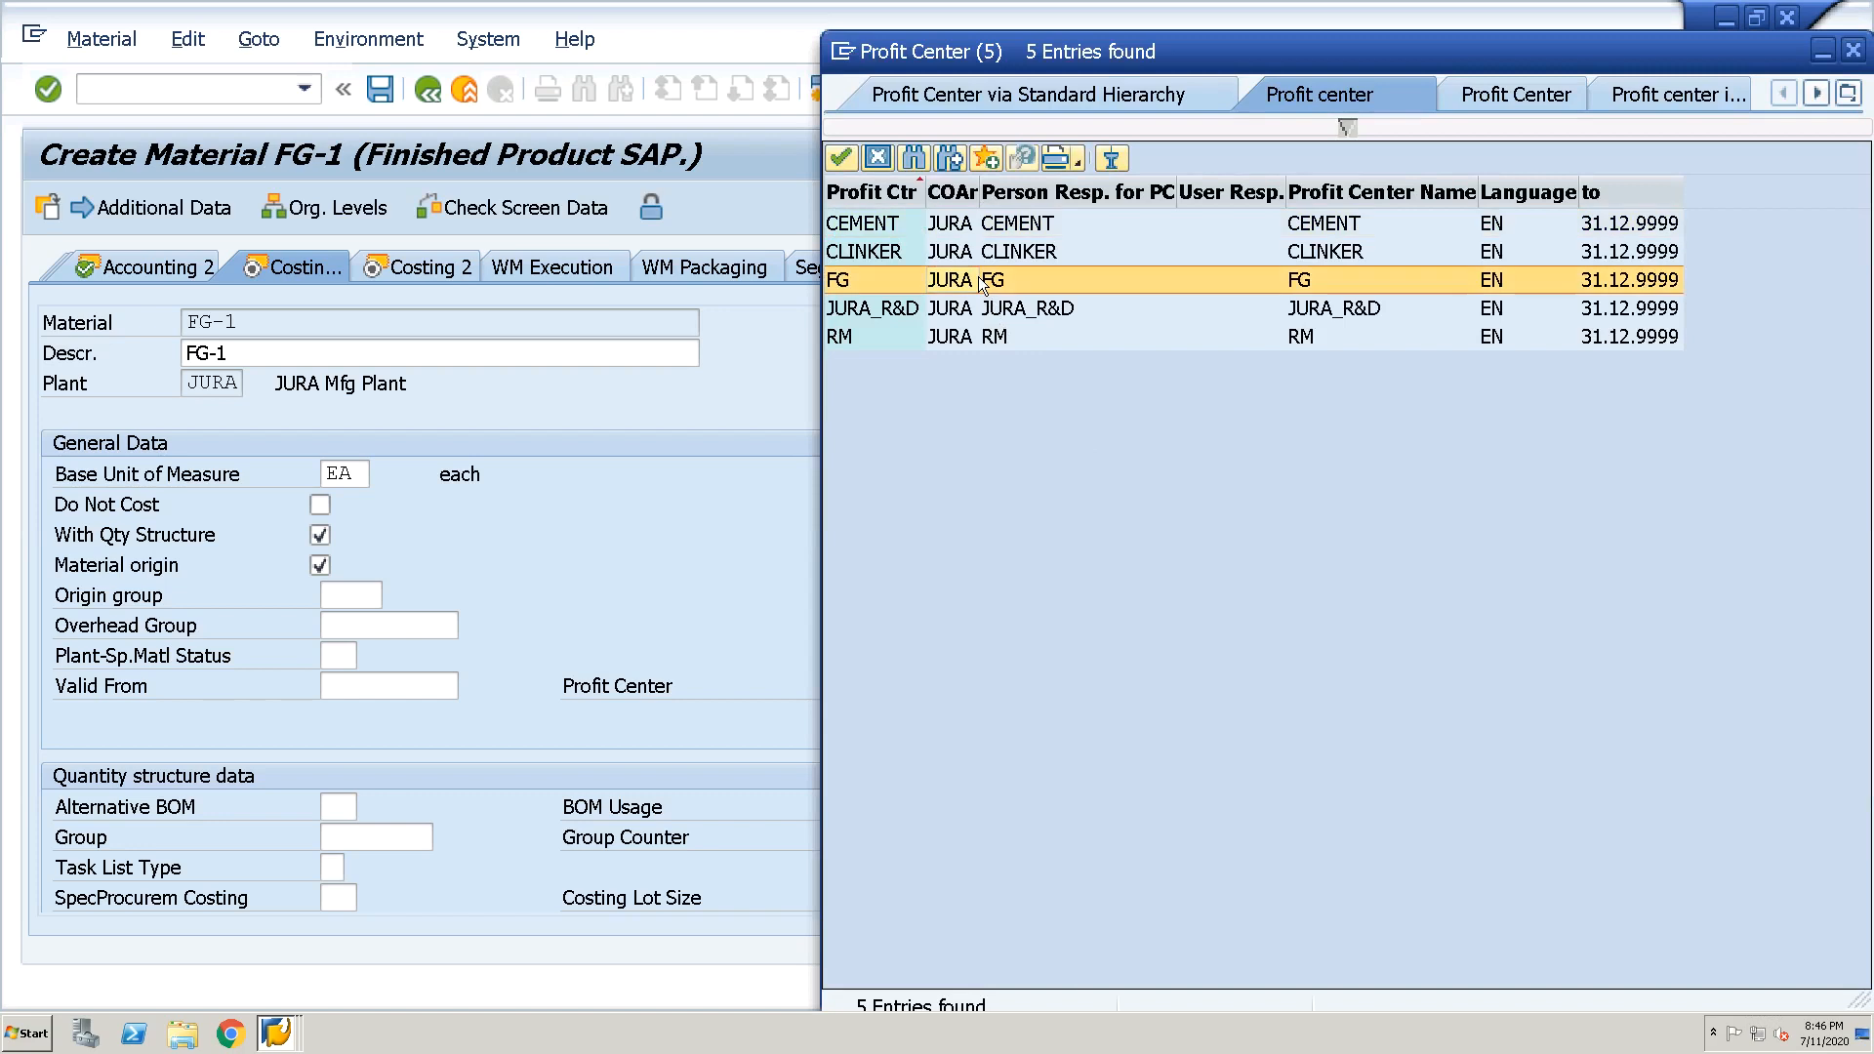
{"action": "key", "text": "Return"}
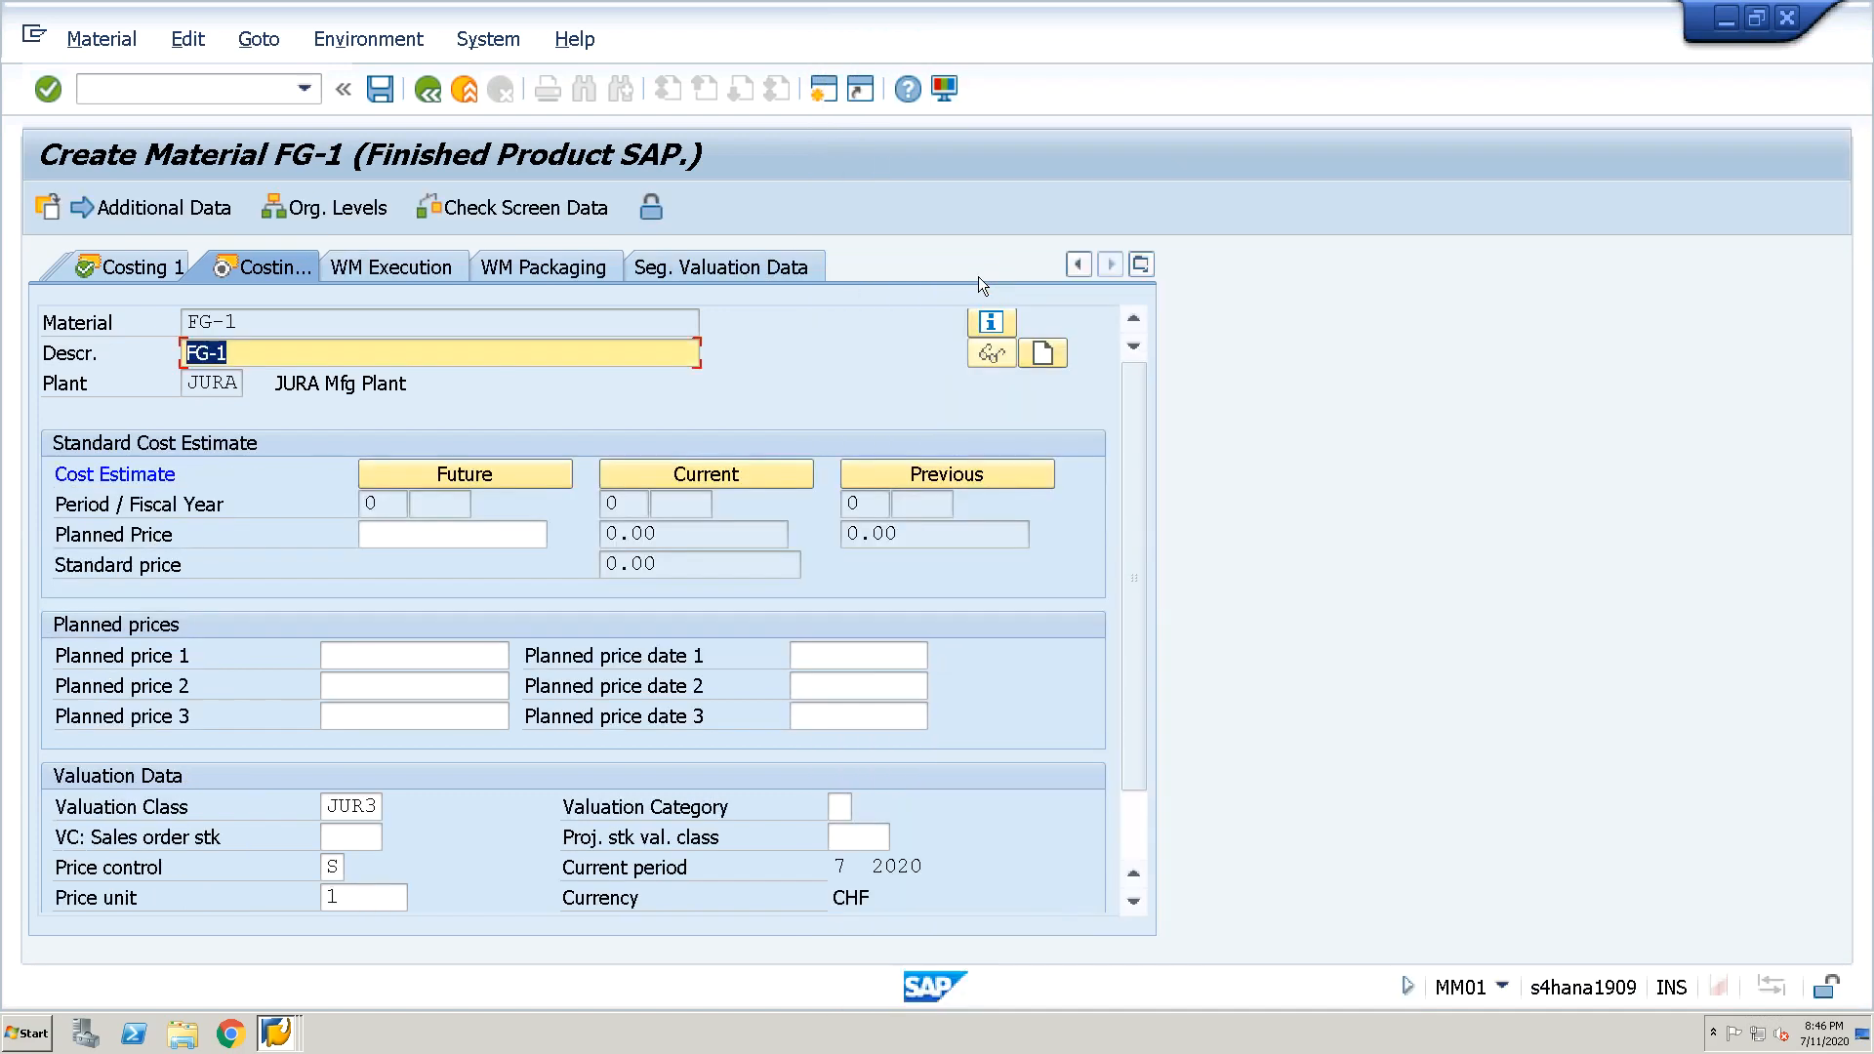
{"action": "key", "text": "Return"}
{"action": "key", "text": "Return"}
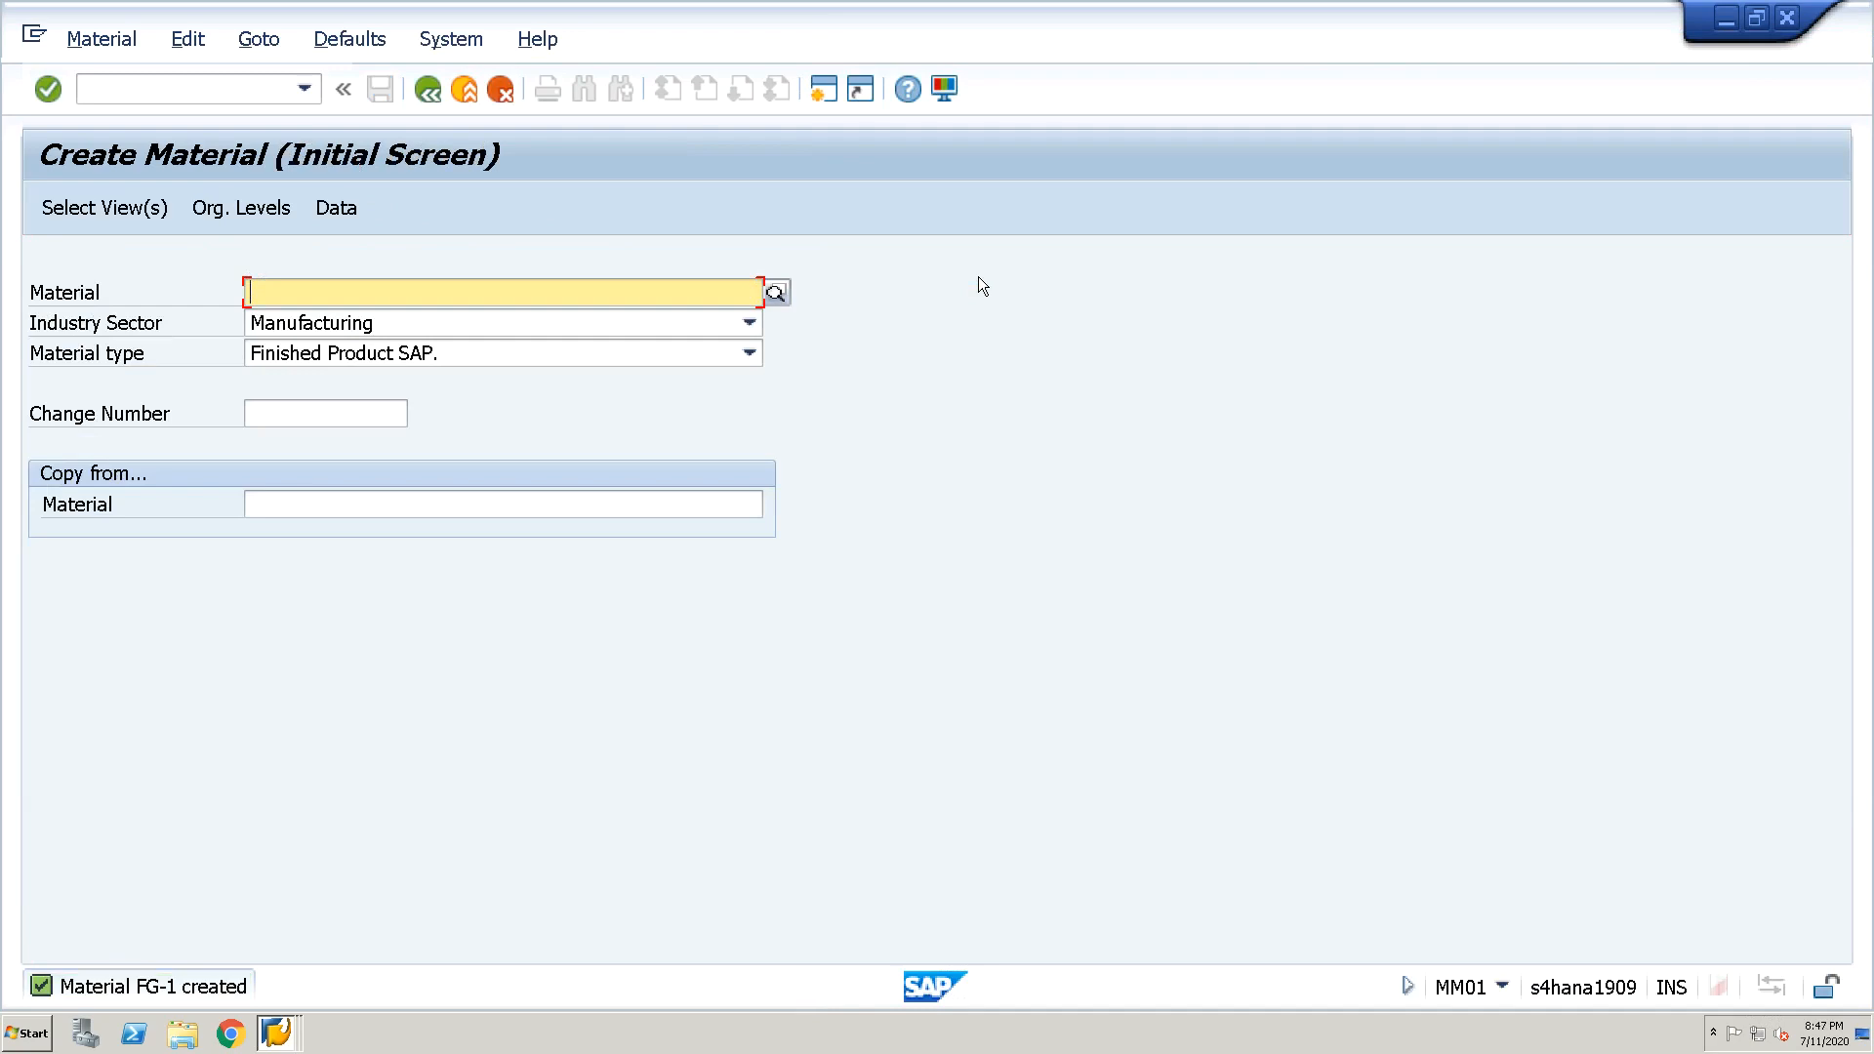
Start transaction CS01 and open a new production BOM for material FG-1 in plant JURA with usage 1
{"action": "left_click", "coordinate": [121, 91]}
{"action": "type", "text": "/NCS01"}
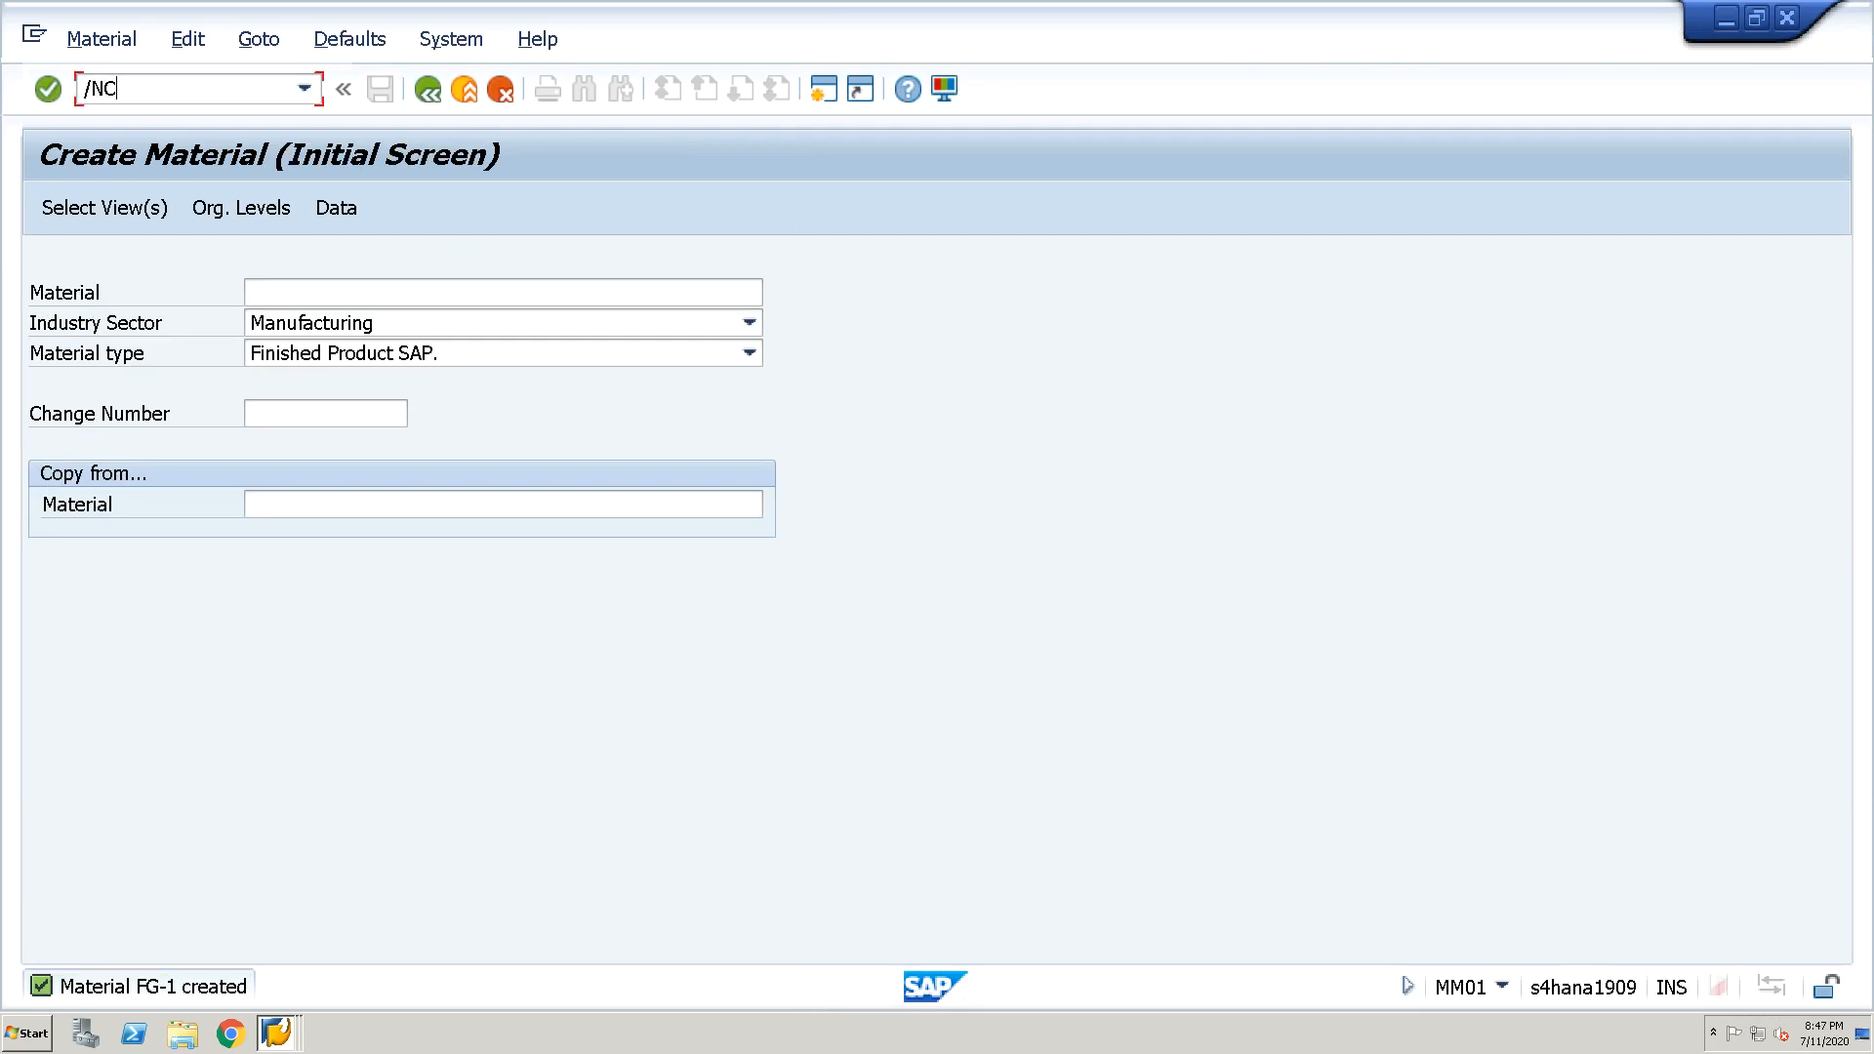
{"action": "key", "text": "Return"}
{"action": "type", "text": "\\"}
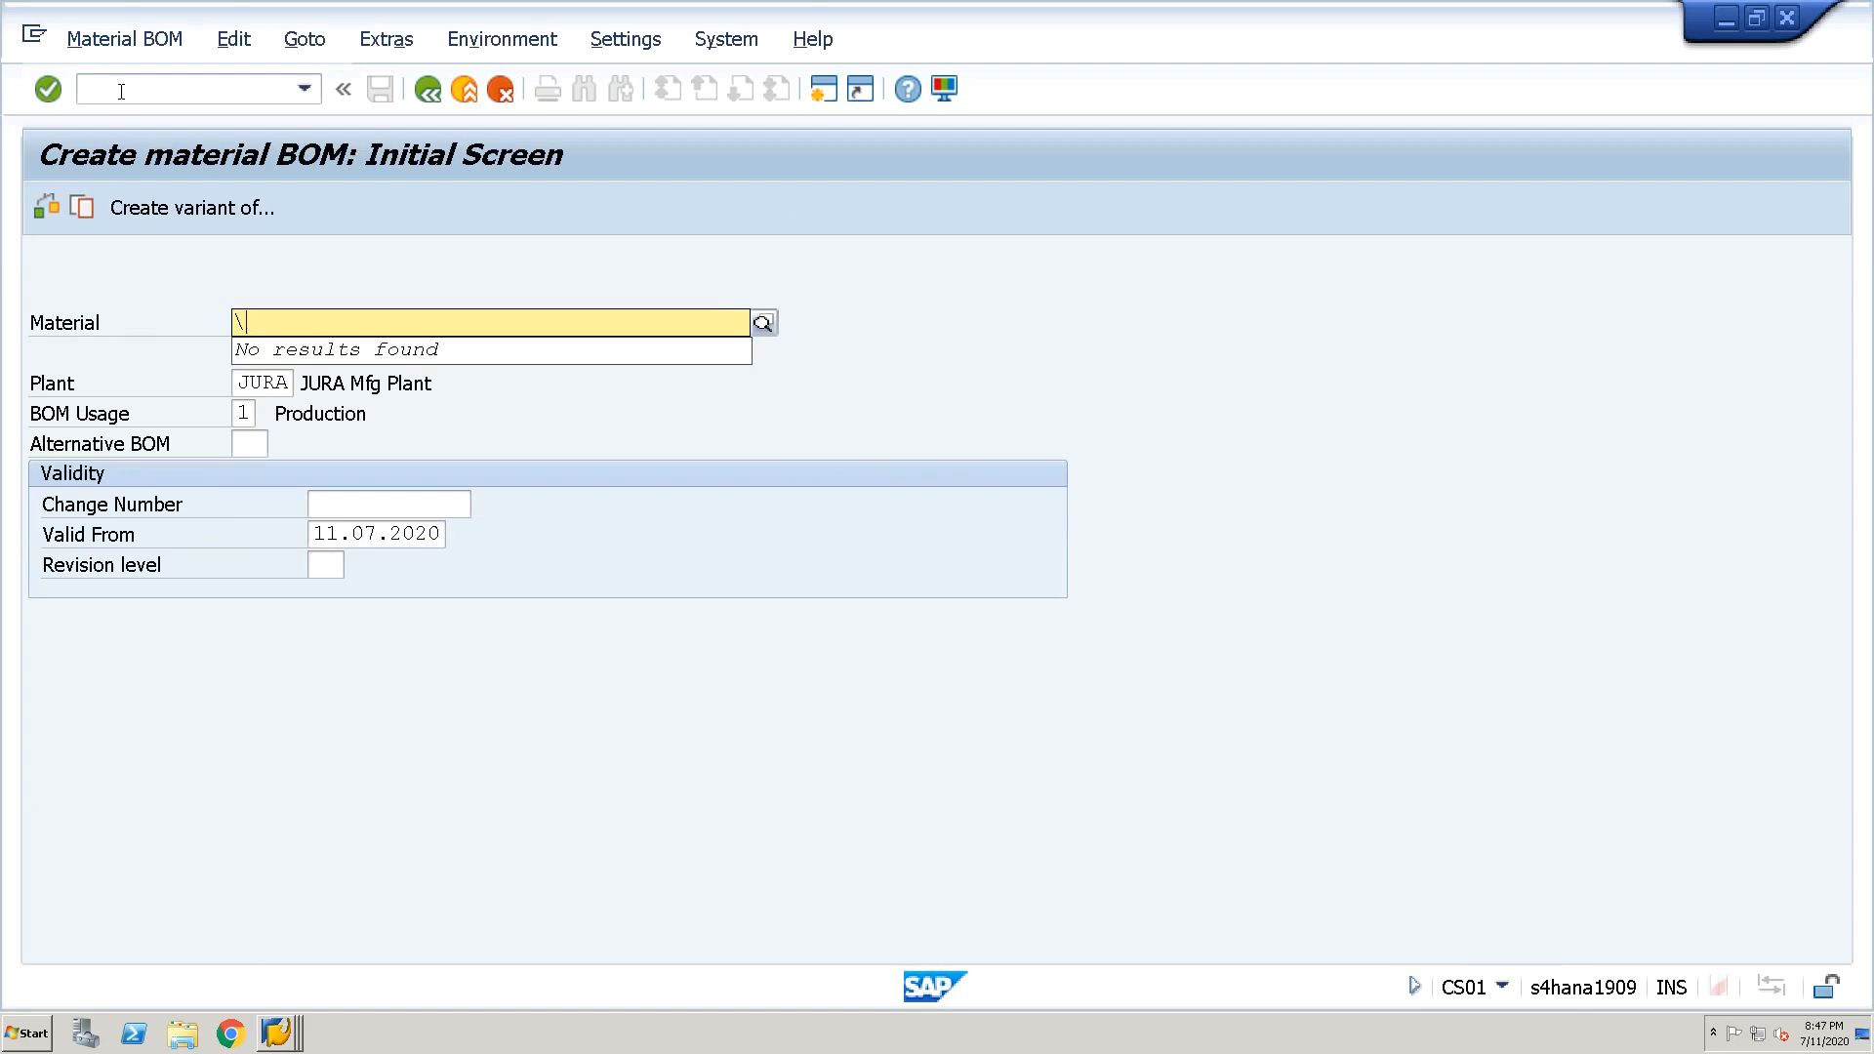
{"action": "key", "text": "BackSpace"}
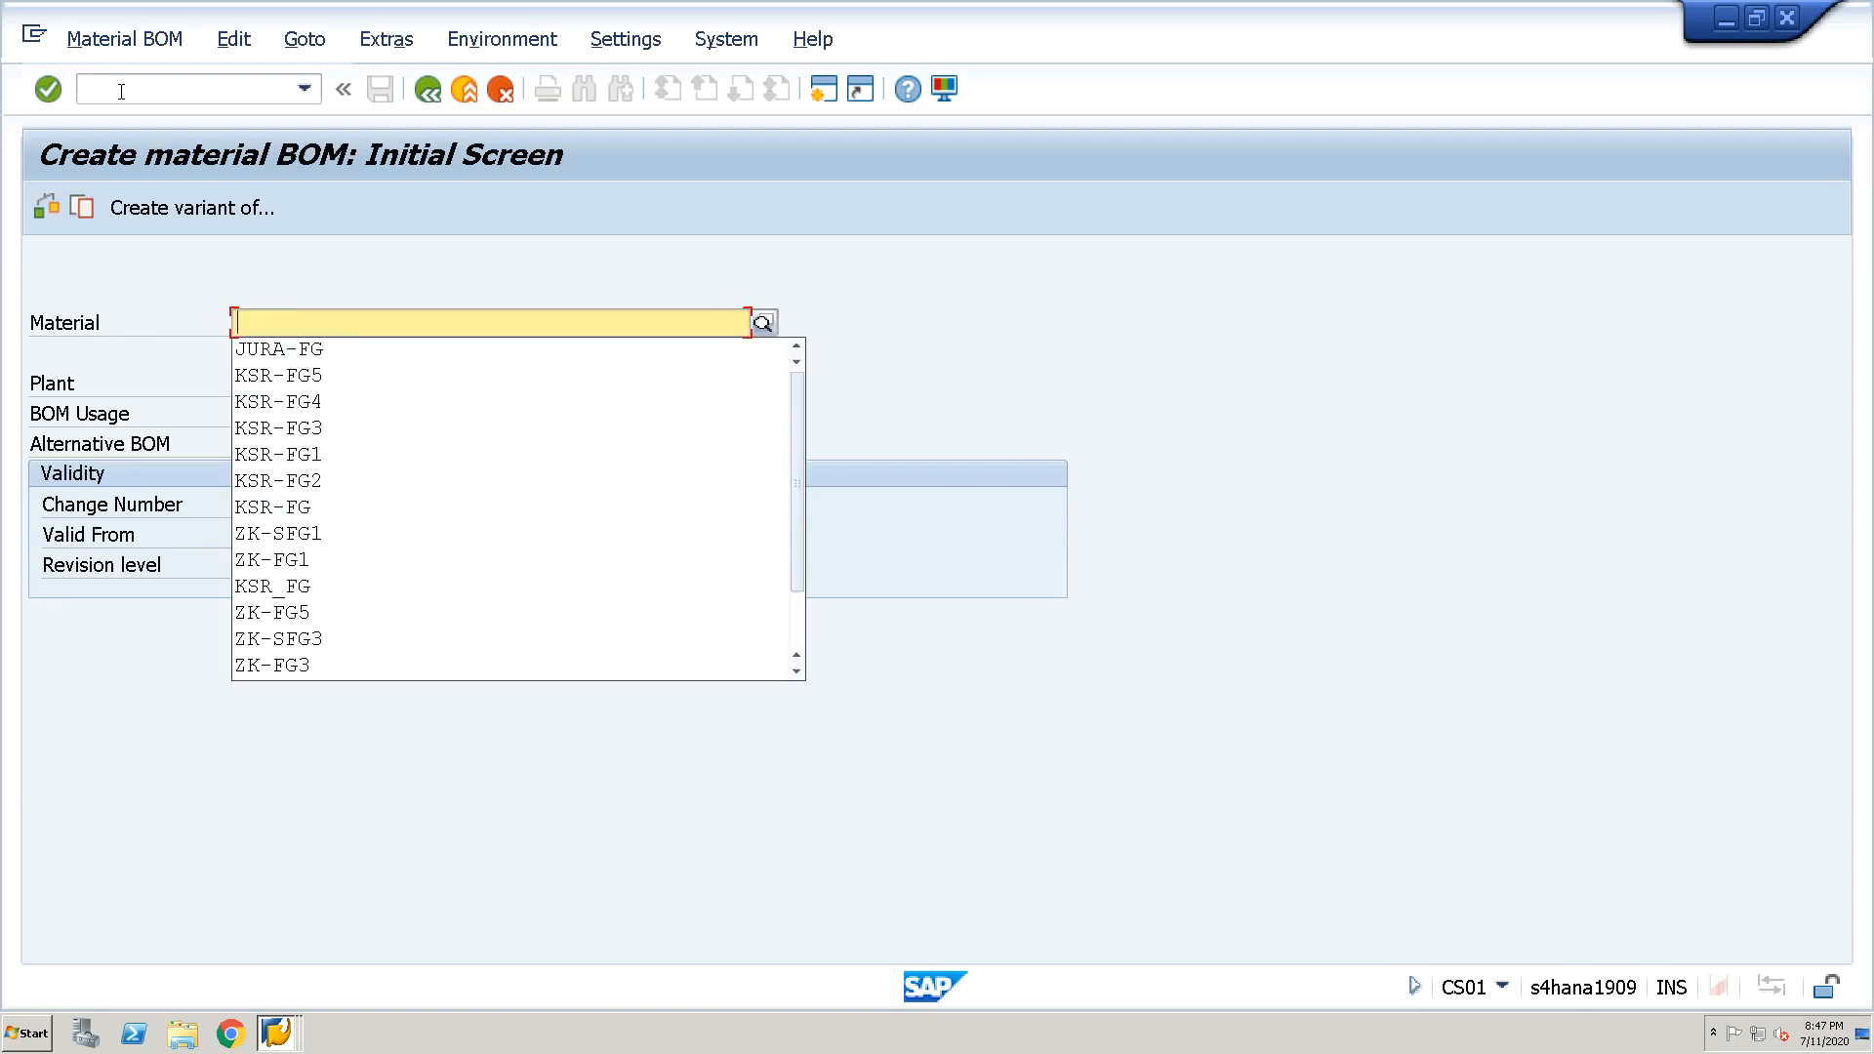
{"action": "type", "text": "FG-1"}
{"action": "key", "text": "Tab"}
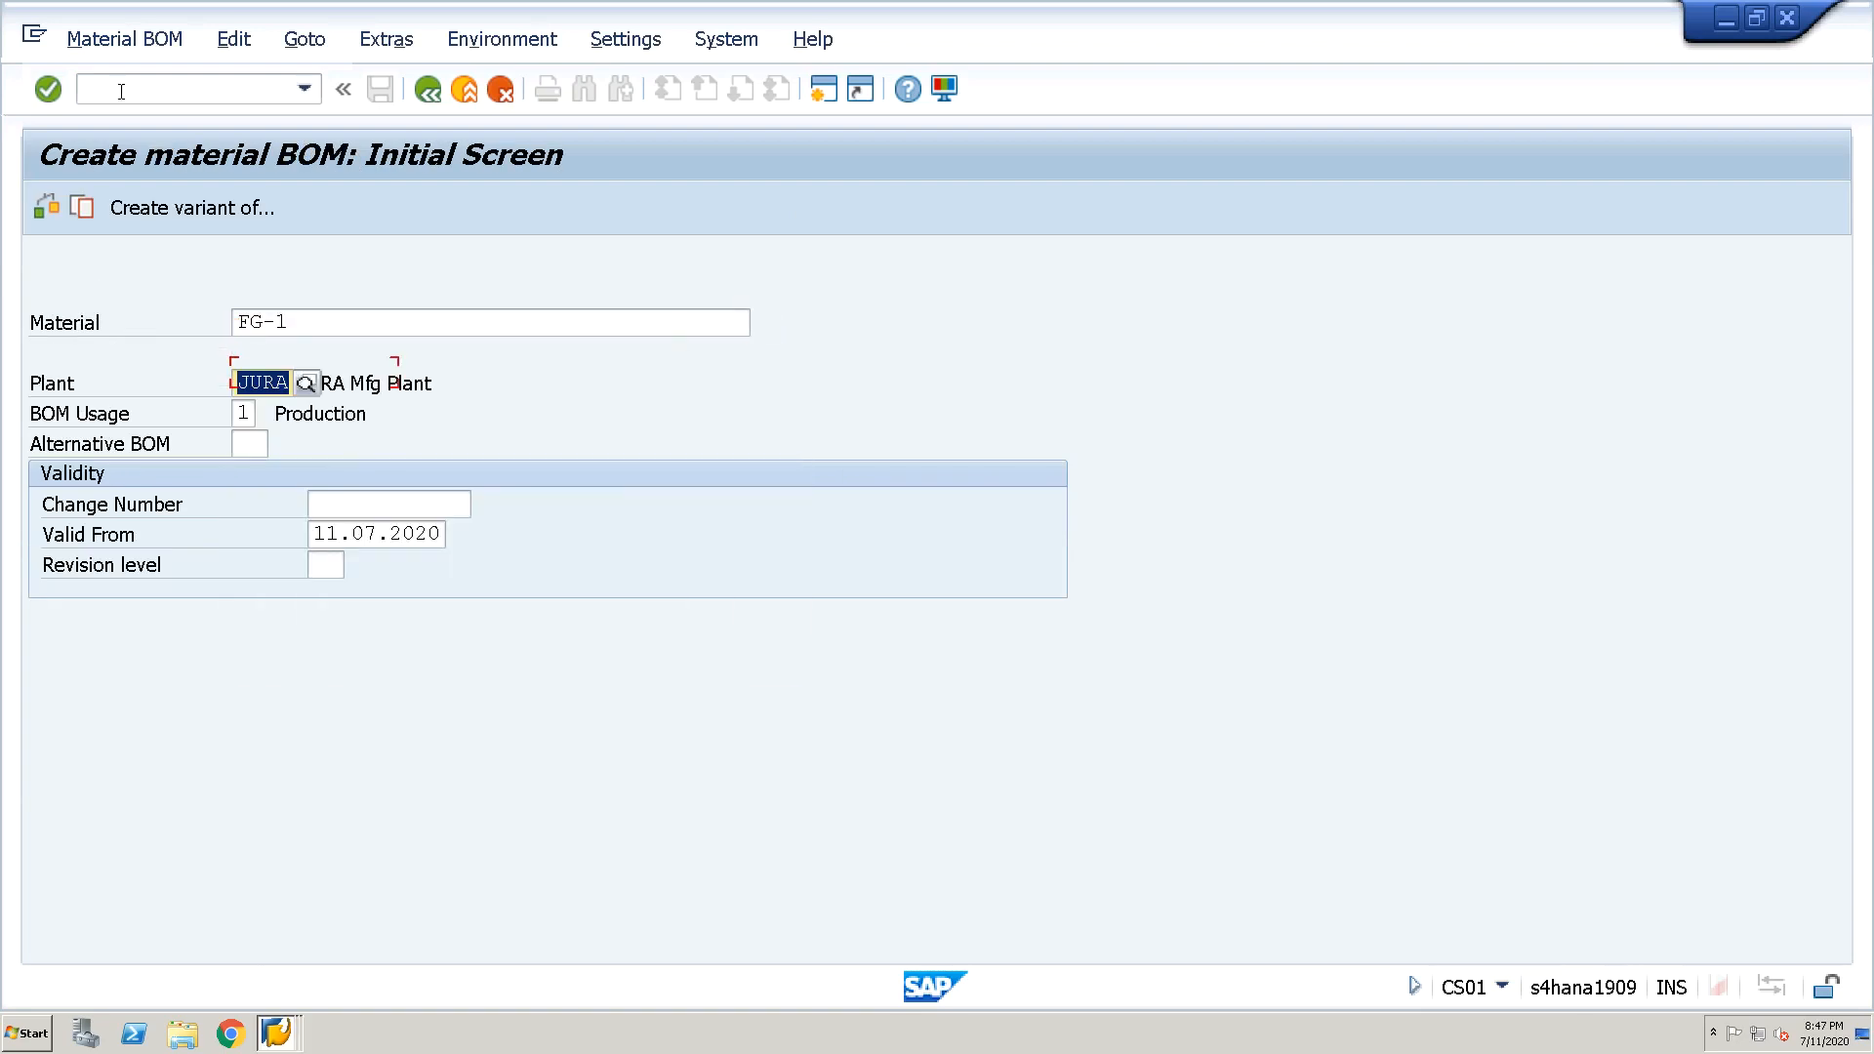
{"action": "key", "text": "Tab"}
{"action": "key", "text": "Tab"}
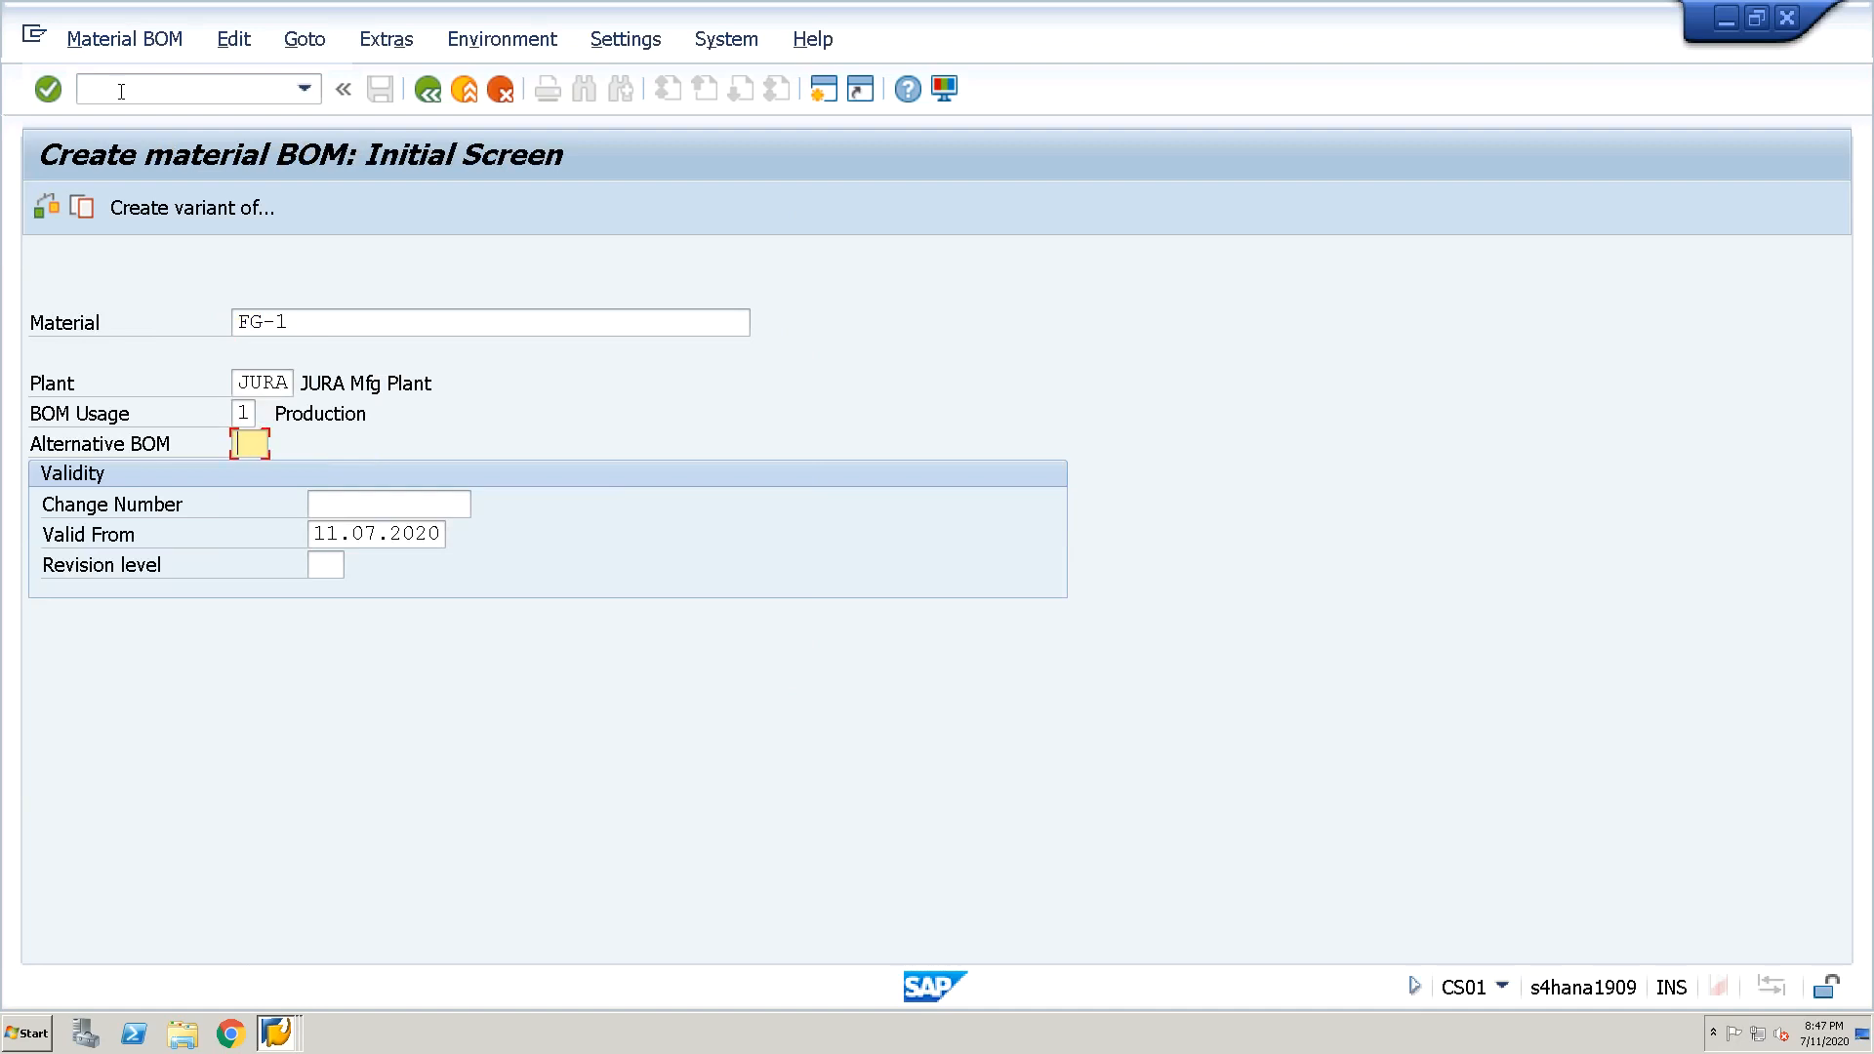
{"action": "key", "text": "Return"}
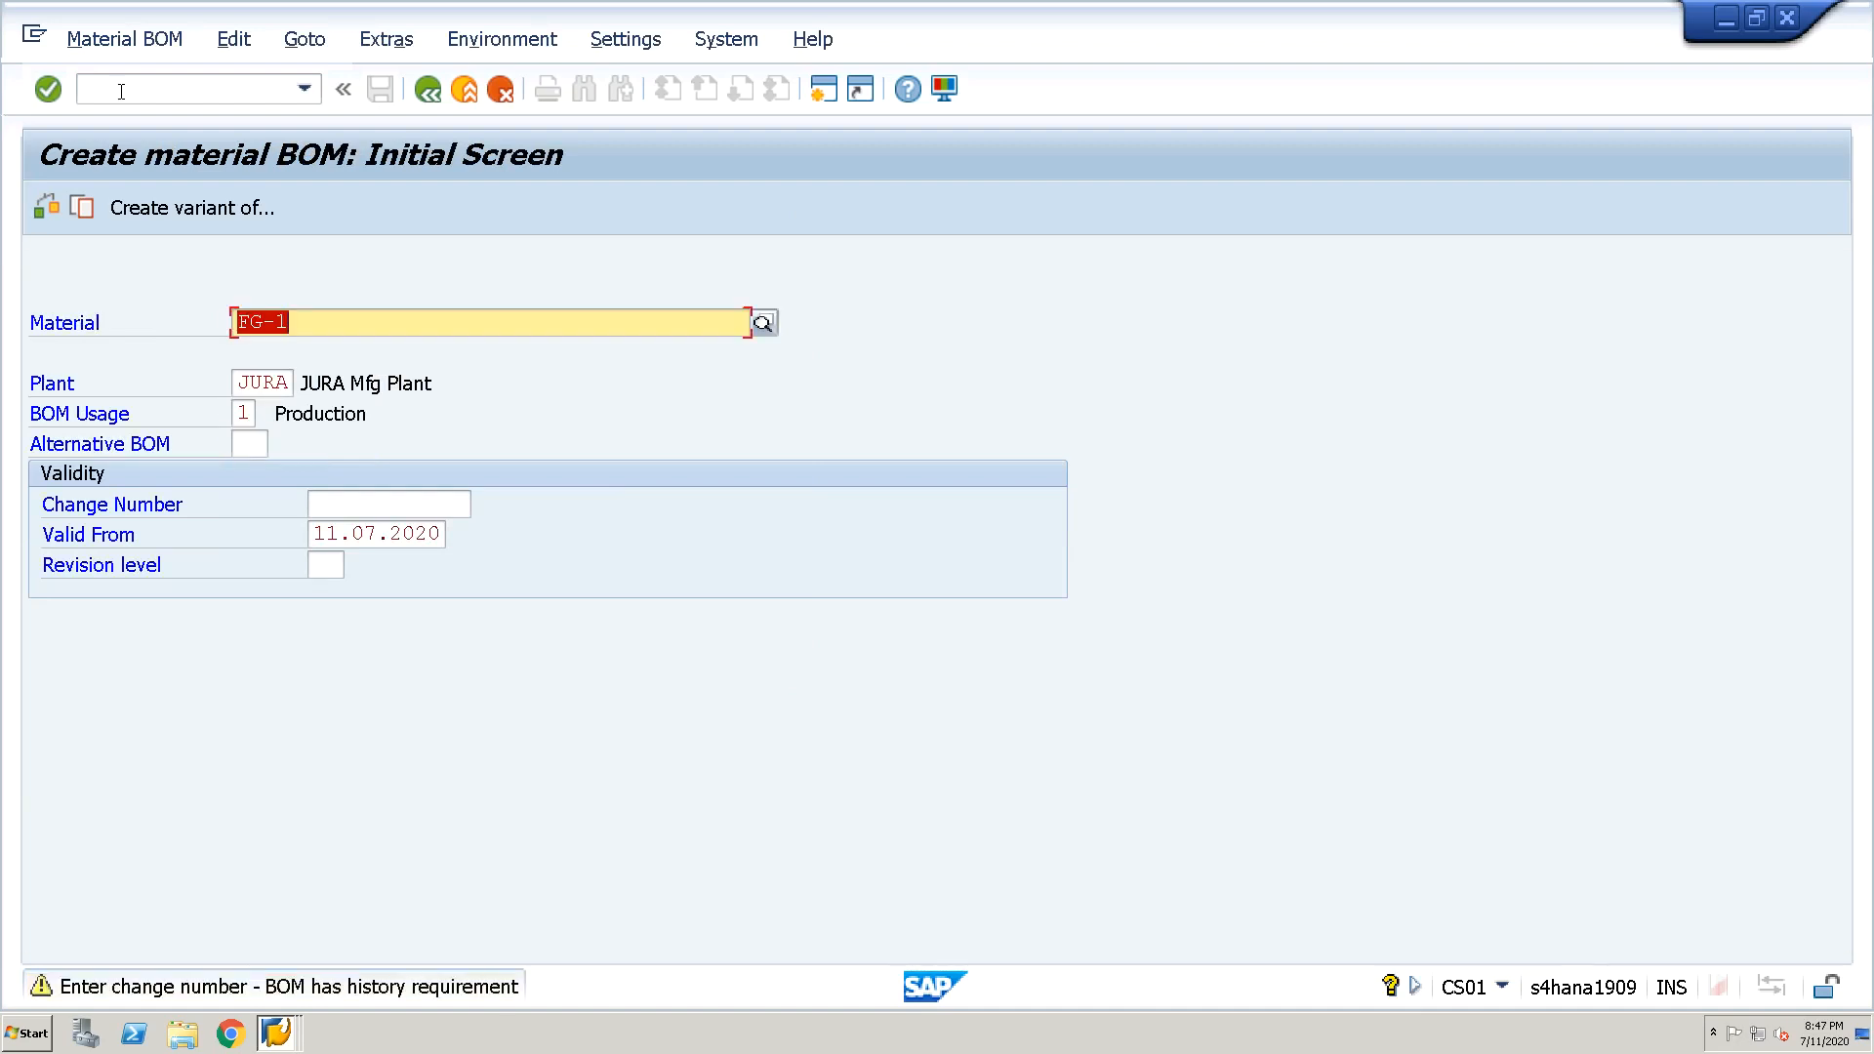
{"action": "key", "text": "Return"}
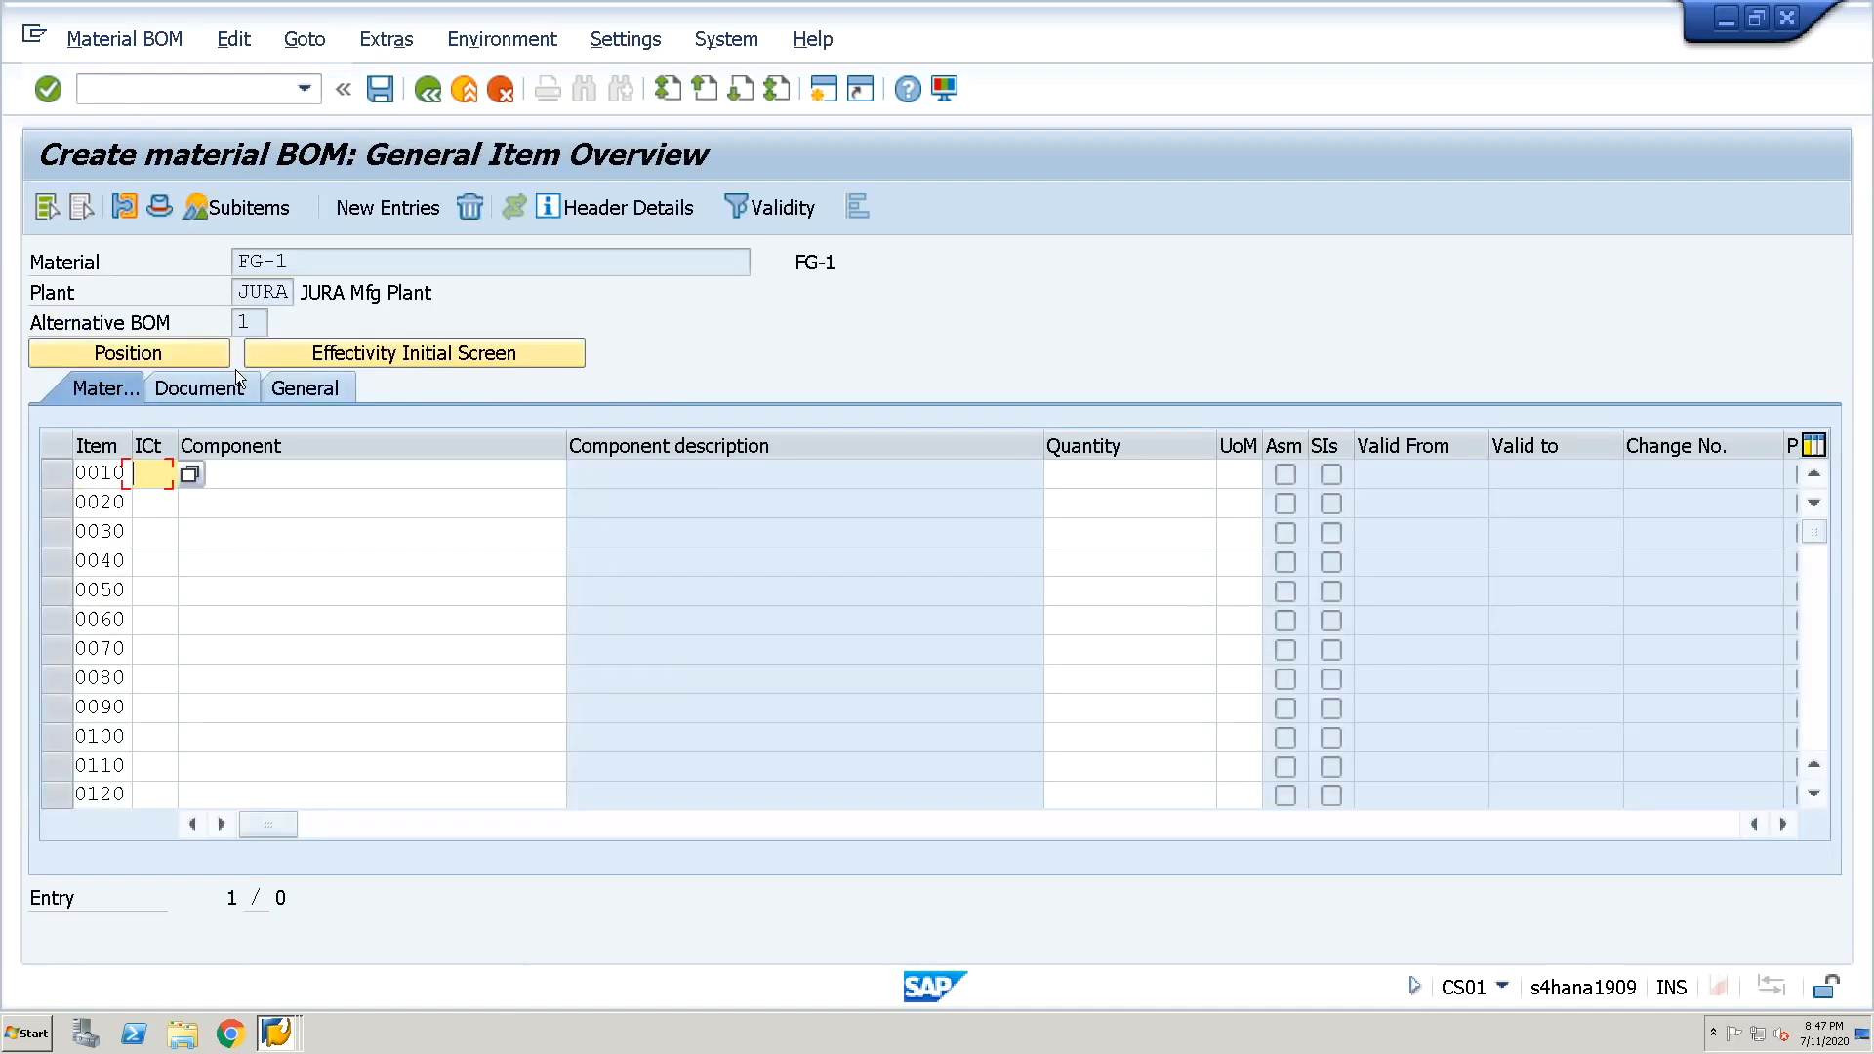
Enter item category L and component RAW-1 for BOM item 0010
{"action": "type", "text": "L"}
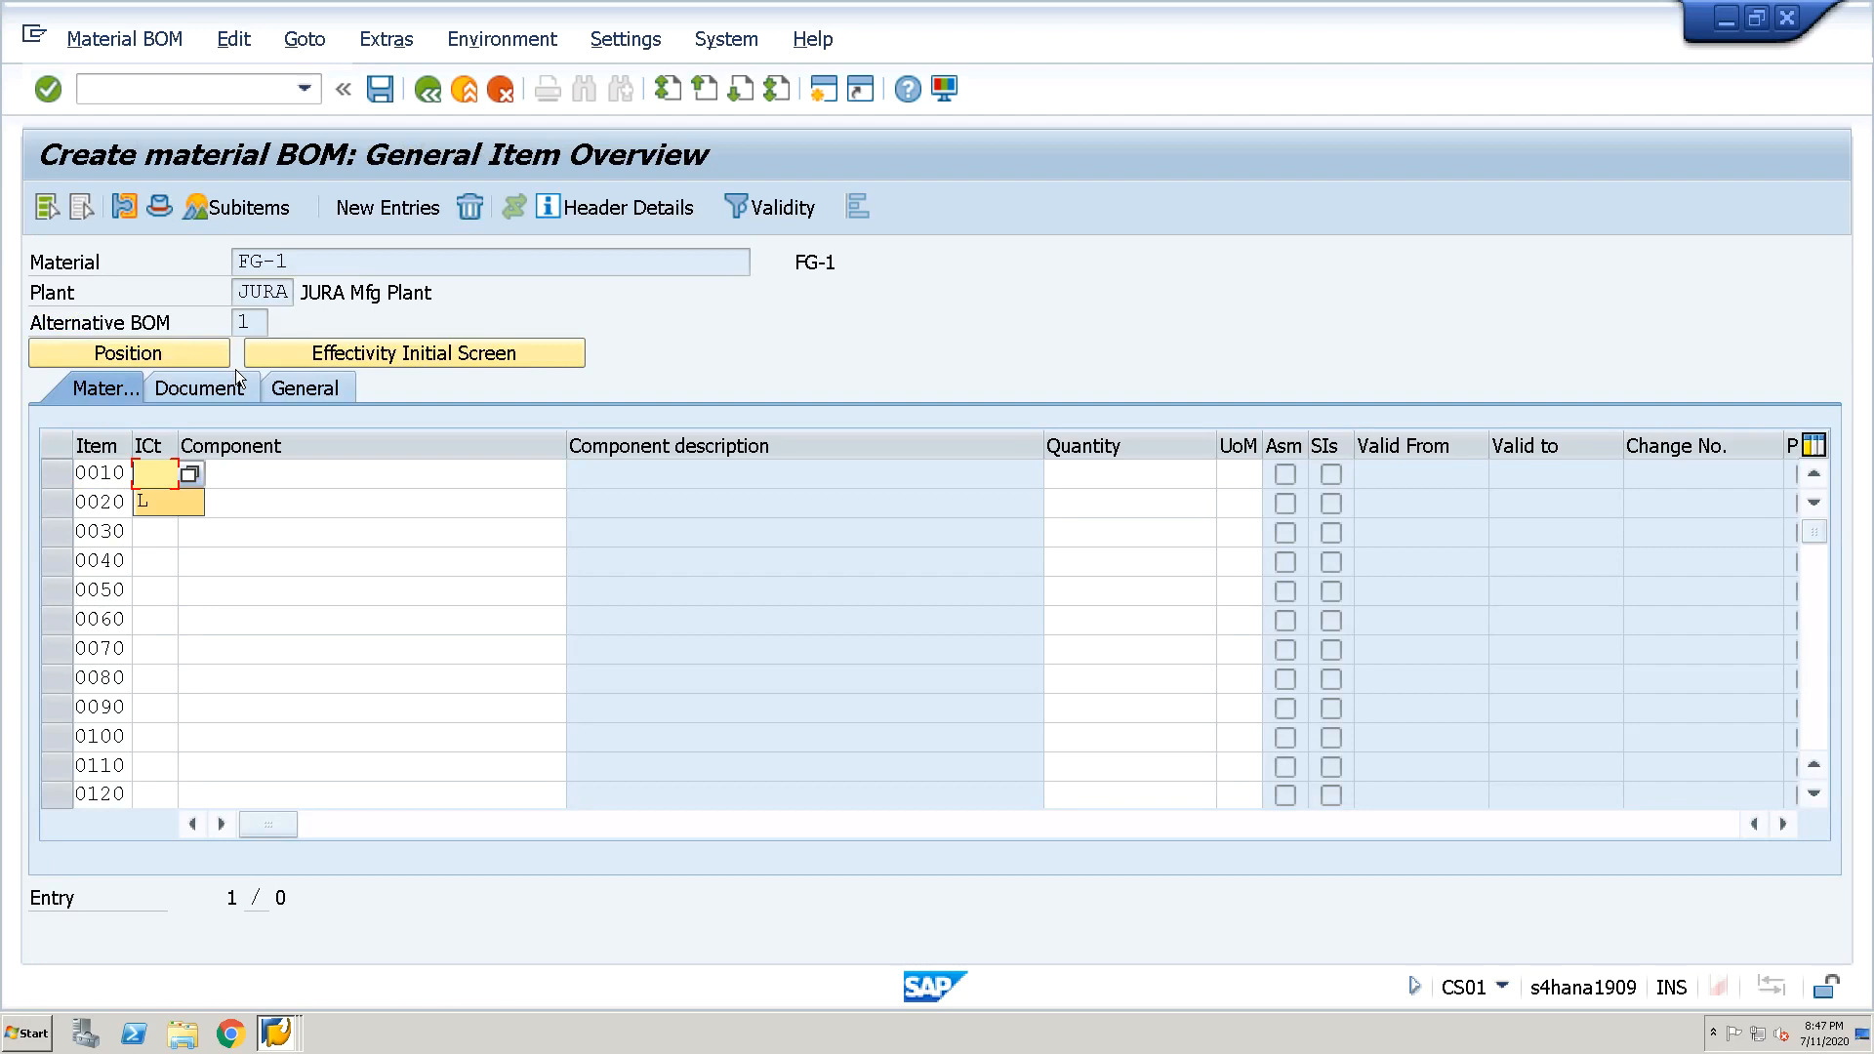
{"action": "key", "text": "Tab"}
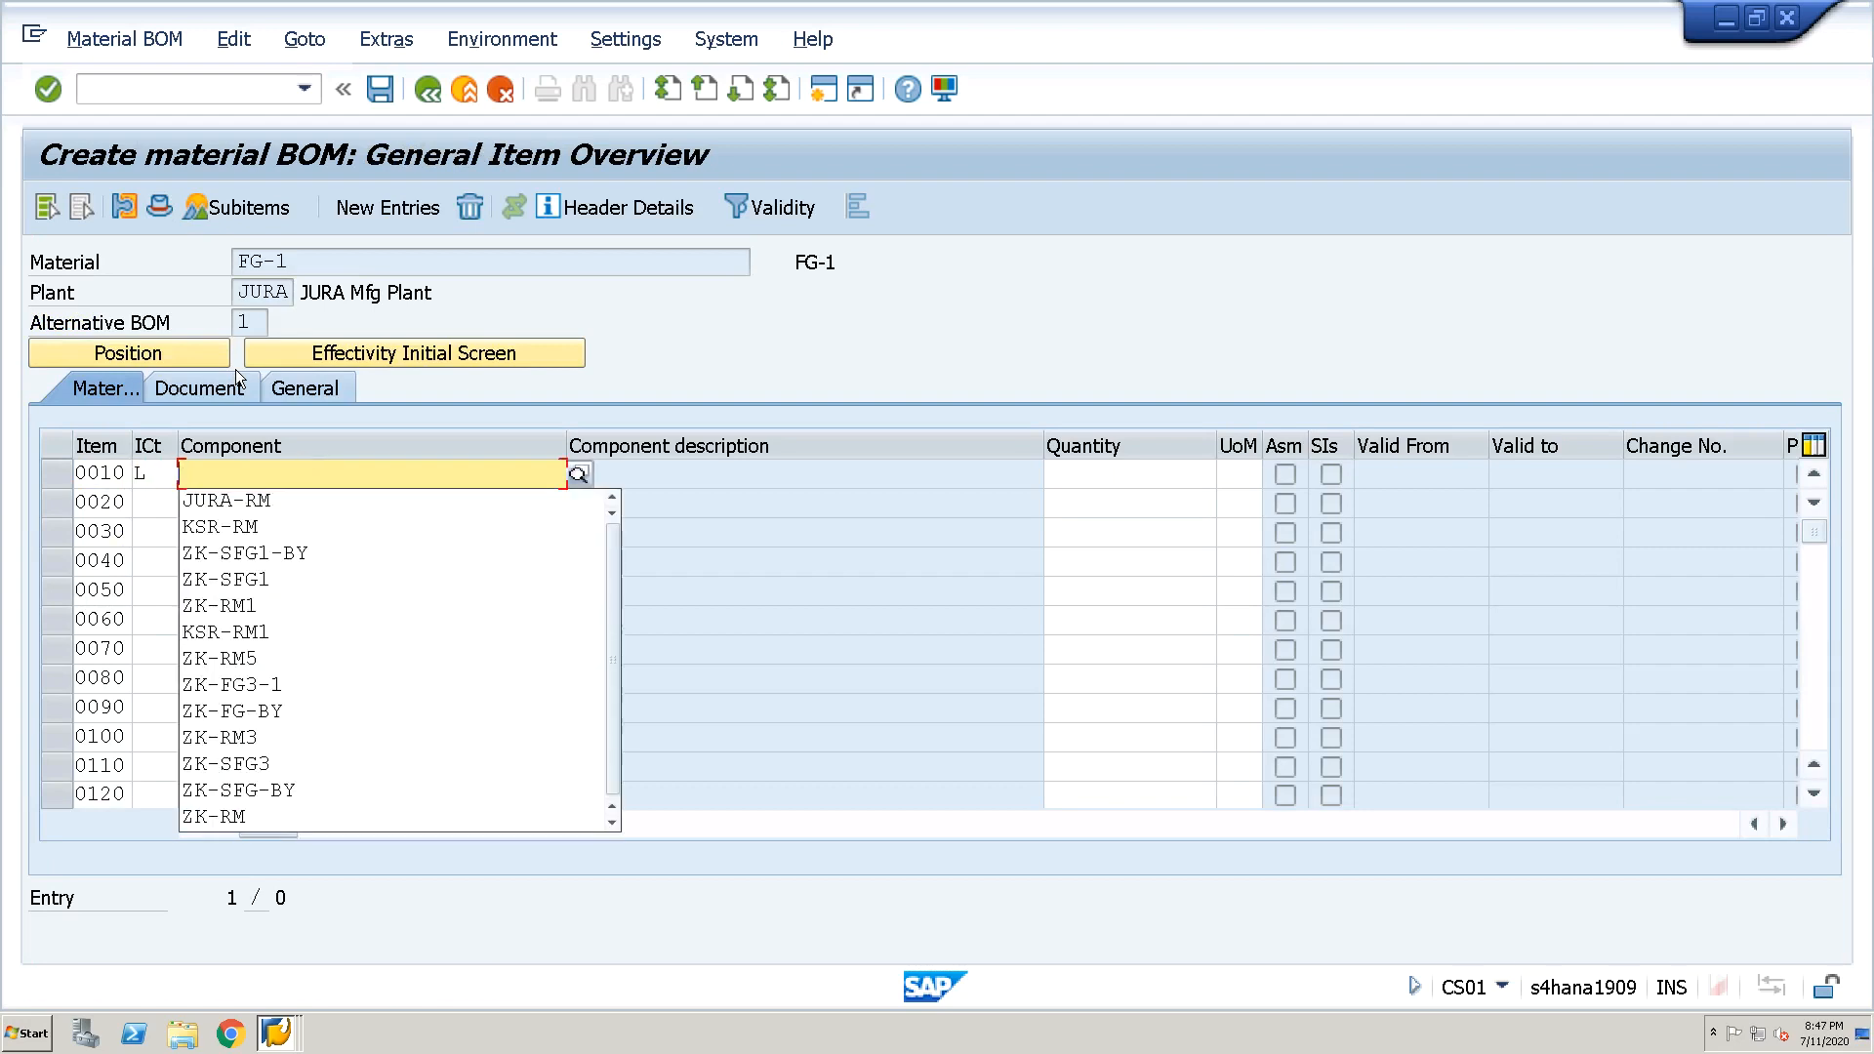
{"action": "type", "text": "RM"}
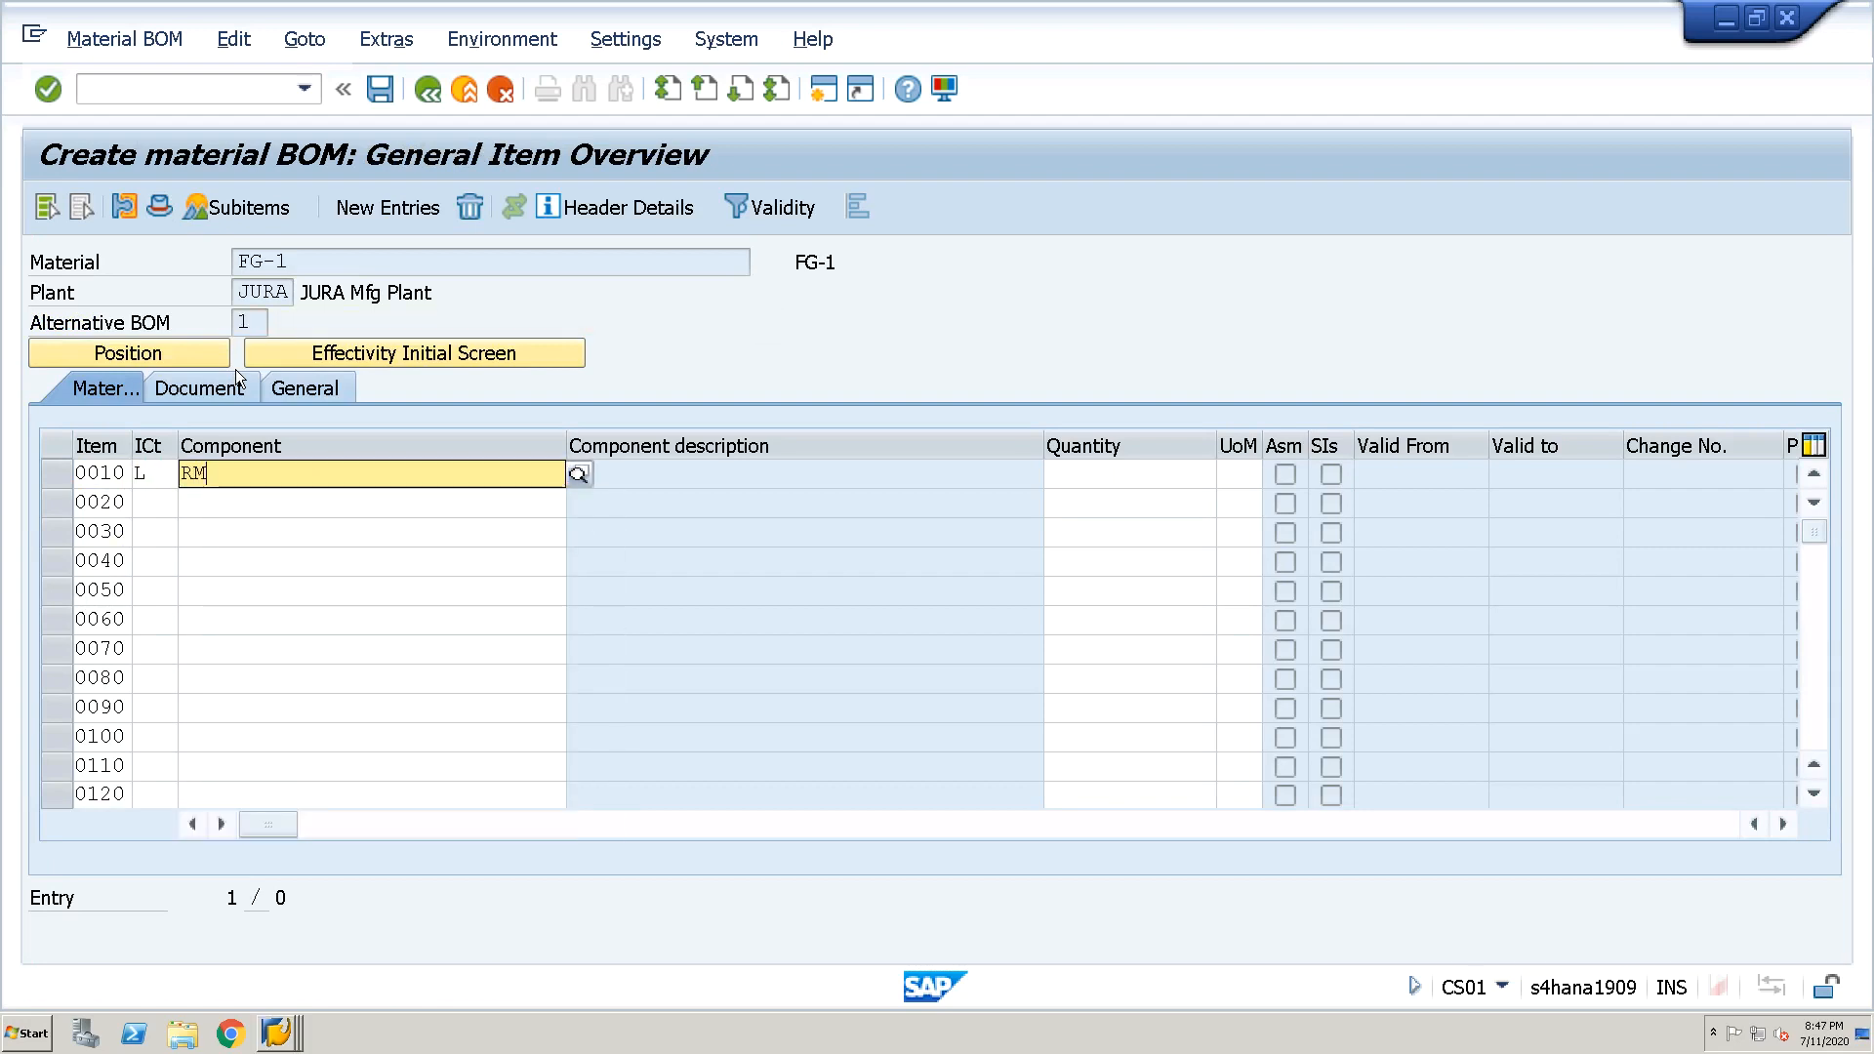
{"action": "type", "text": "-1"}
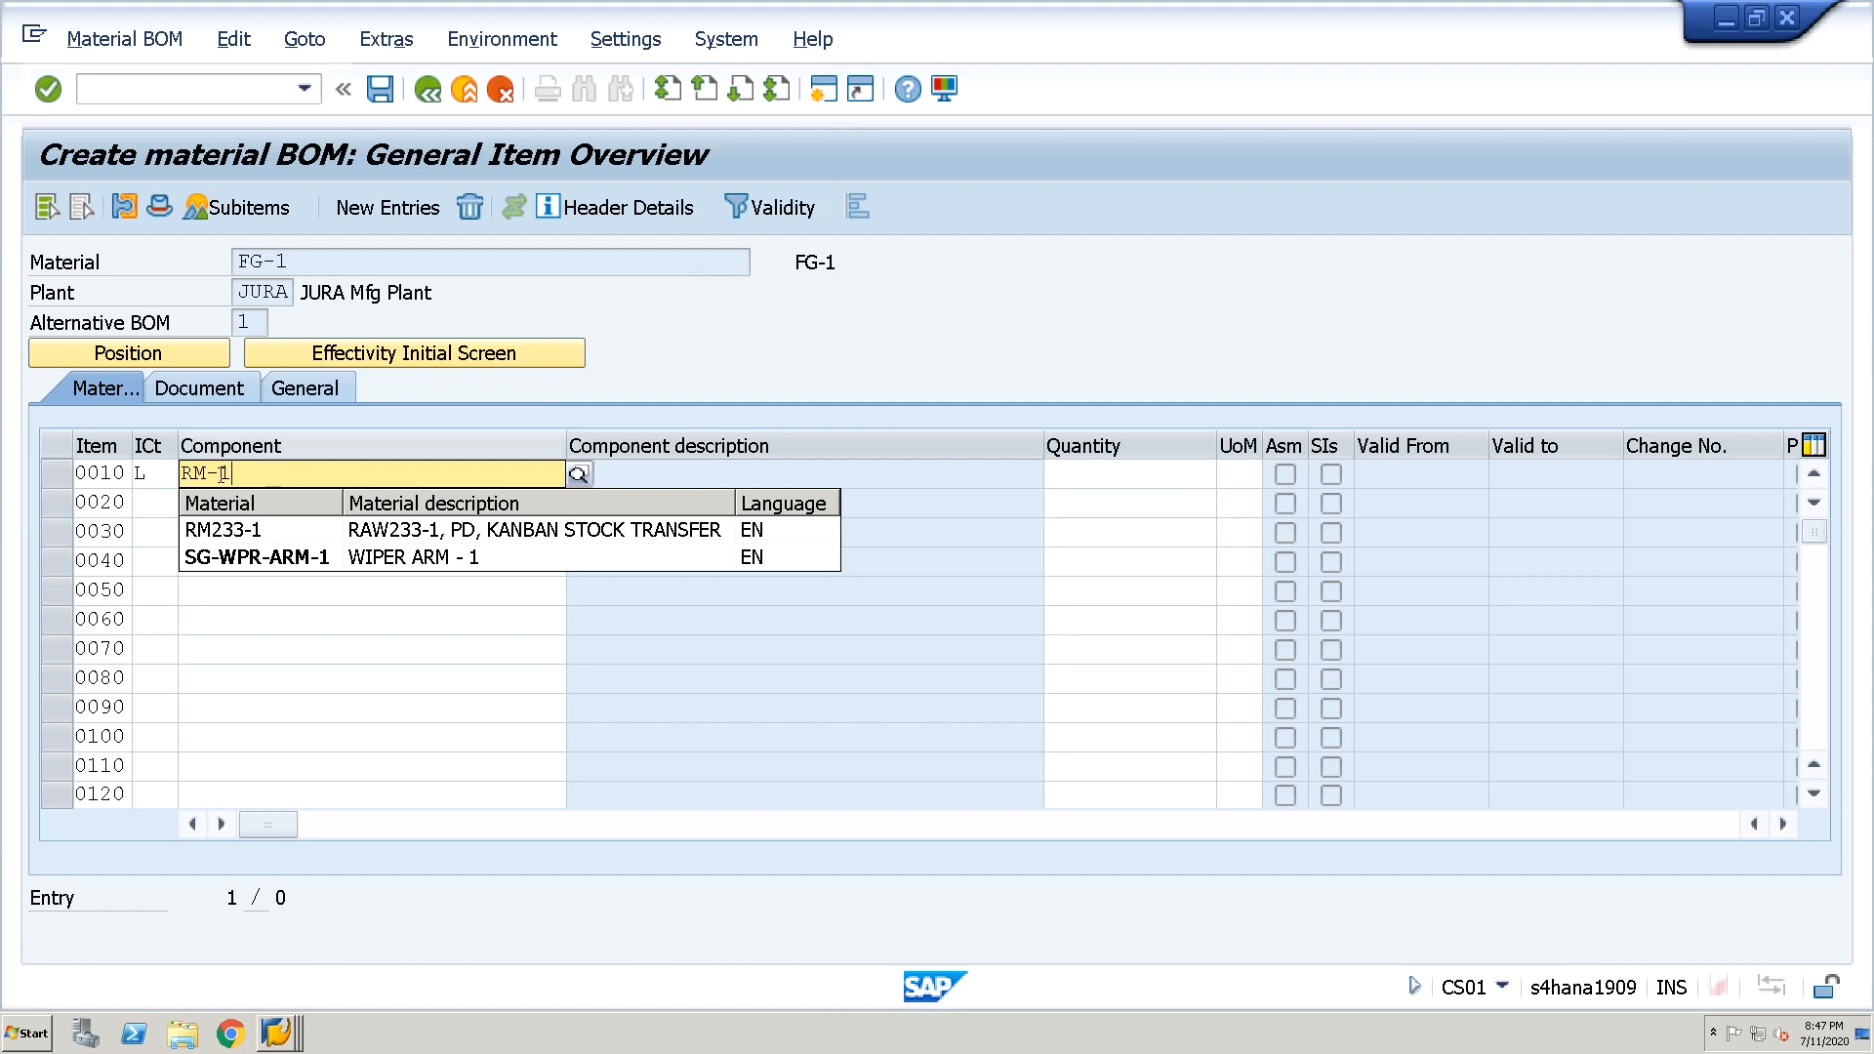
{"action": "left_click", "coordinate": [196, 472]}
{"action": "type", "text": "A"}
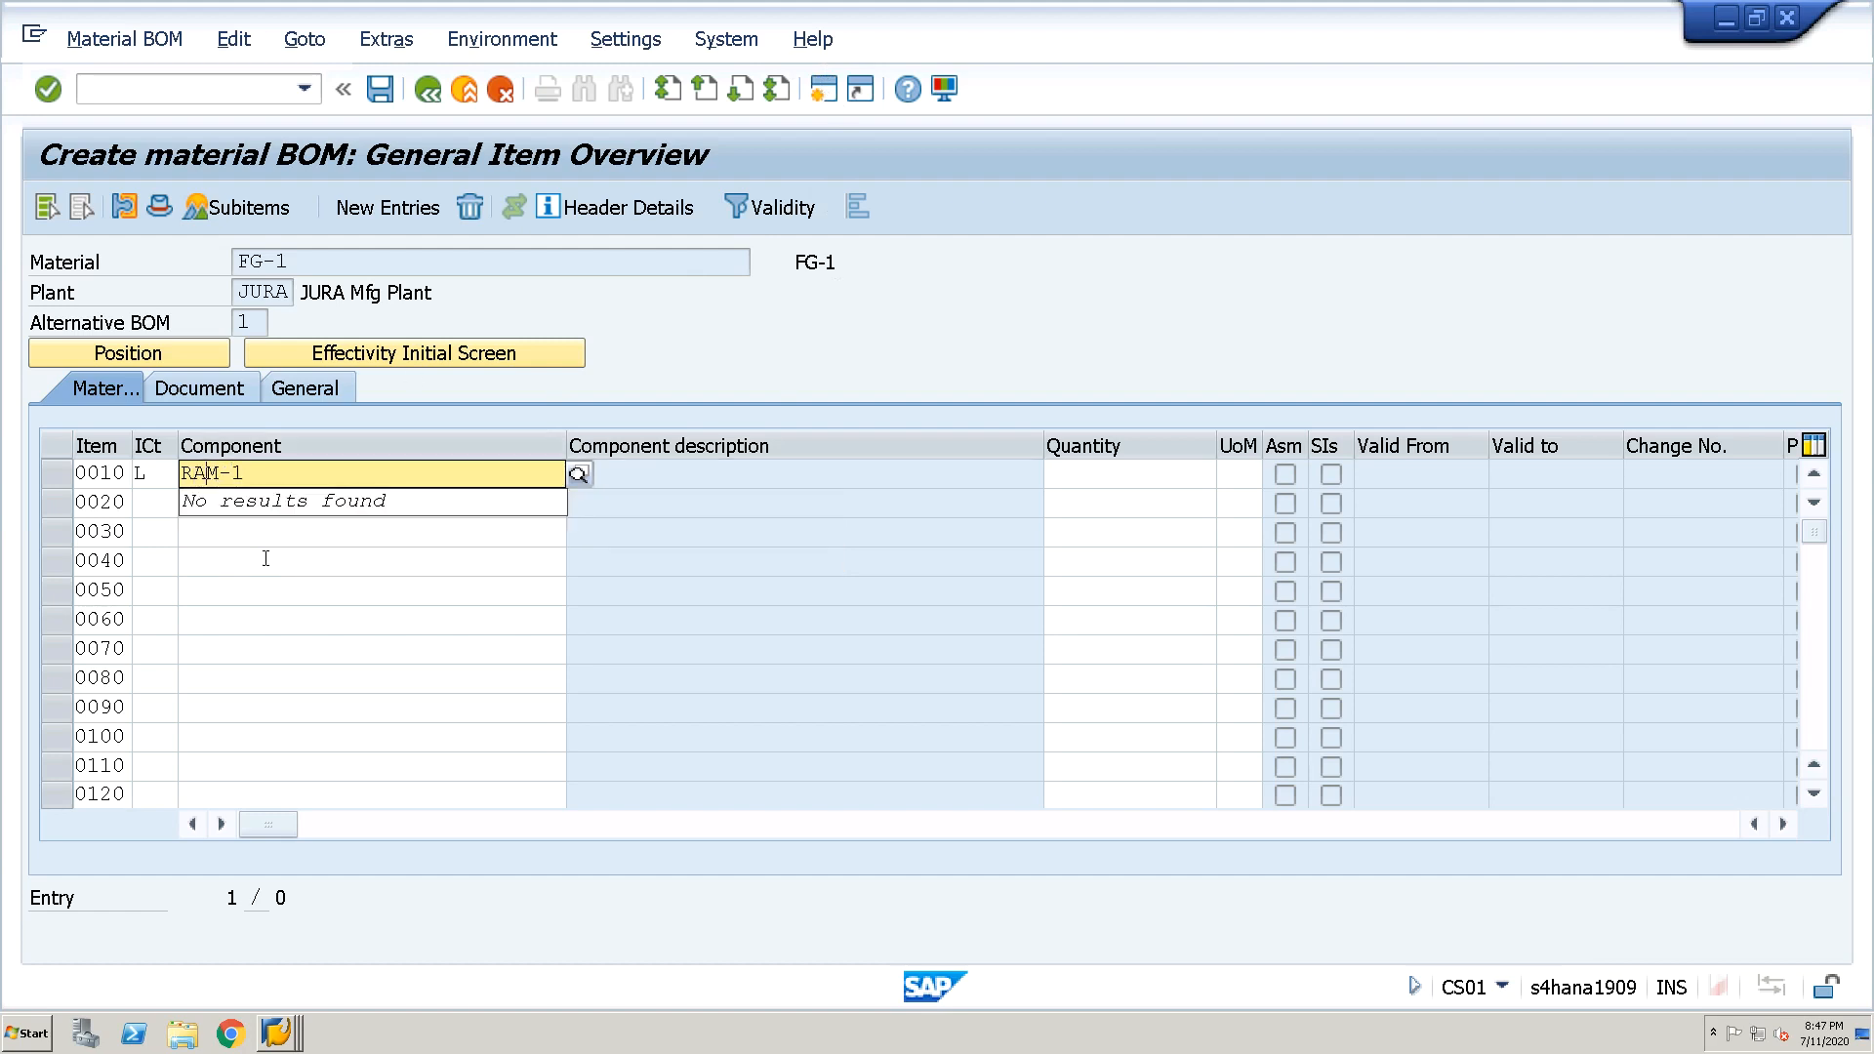
{"action": "key", "text": "Delete"}
{"action": "key", "text": "Delete"}
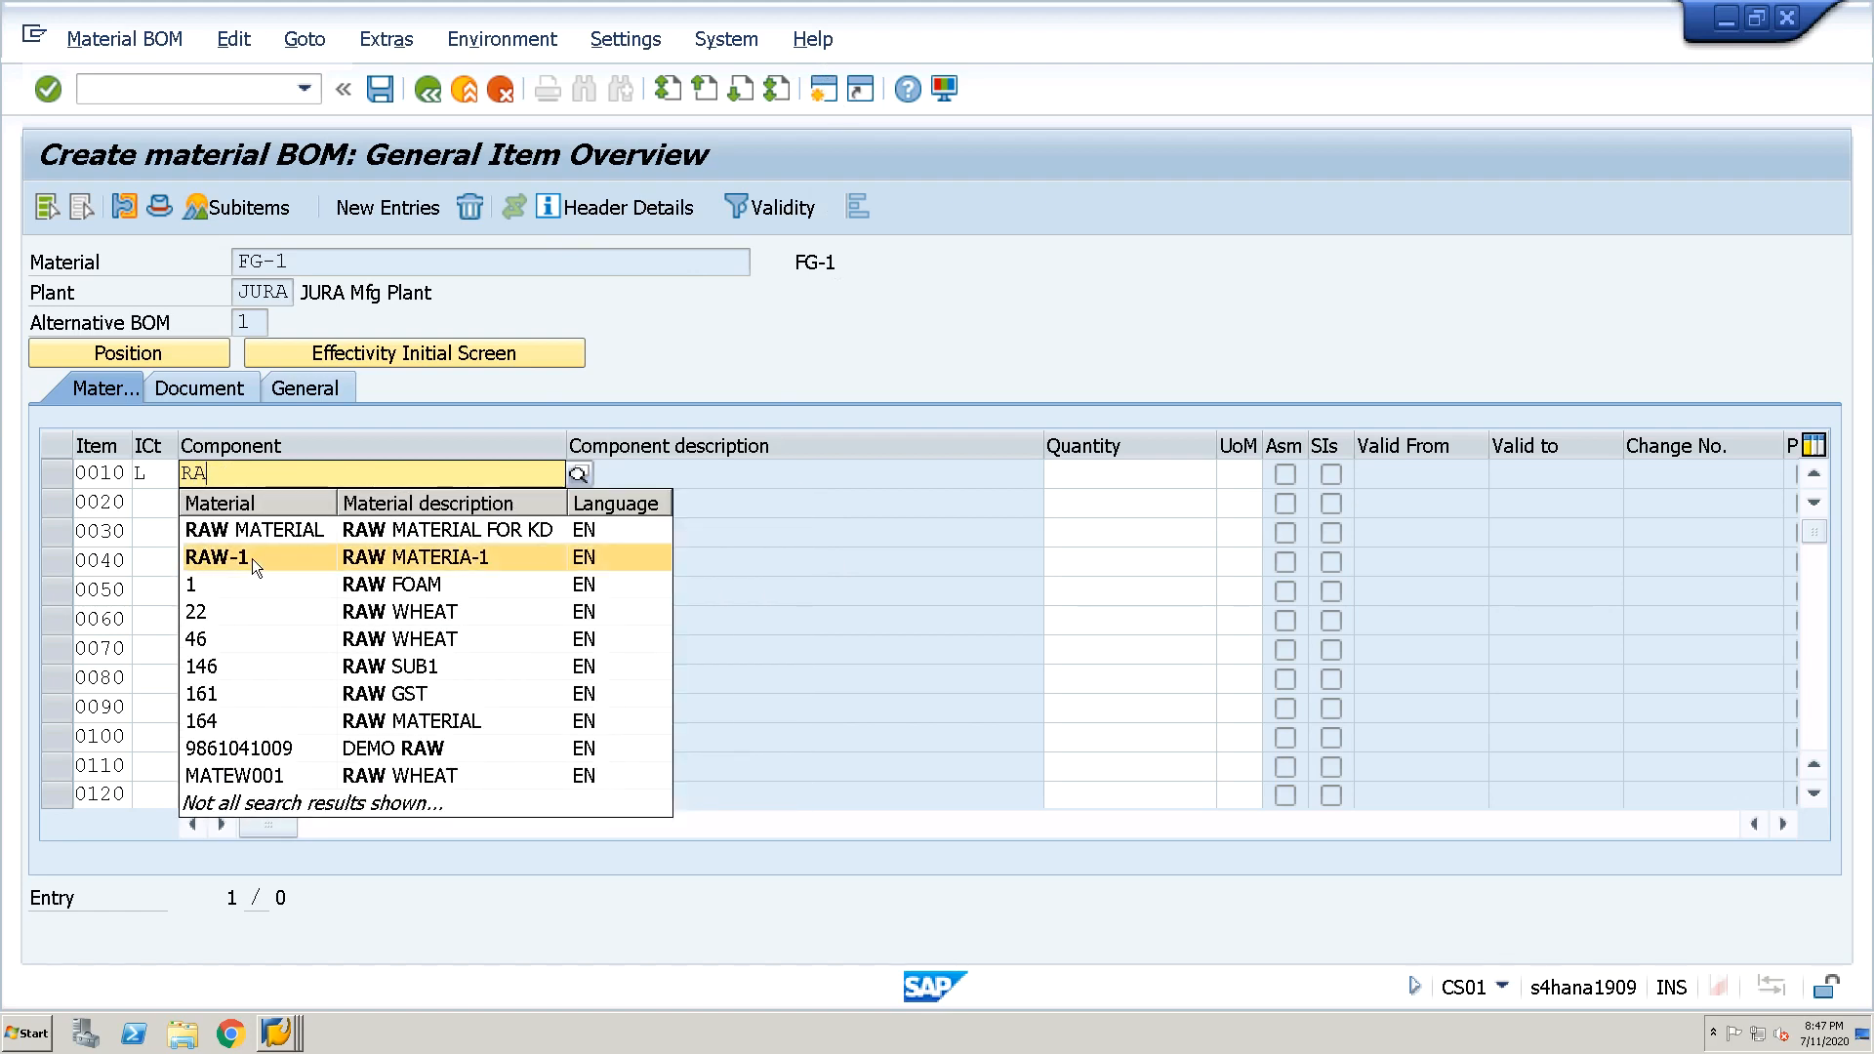
{"action": "left_click", "coordinate": [251, 559]}
Set the RAW-1 component quantity to 2 and save the BOM
{"action": "key", "text": "Tab"}
{"action": "type", "text": "2"}
{"action": "key", "text": "Return"}
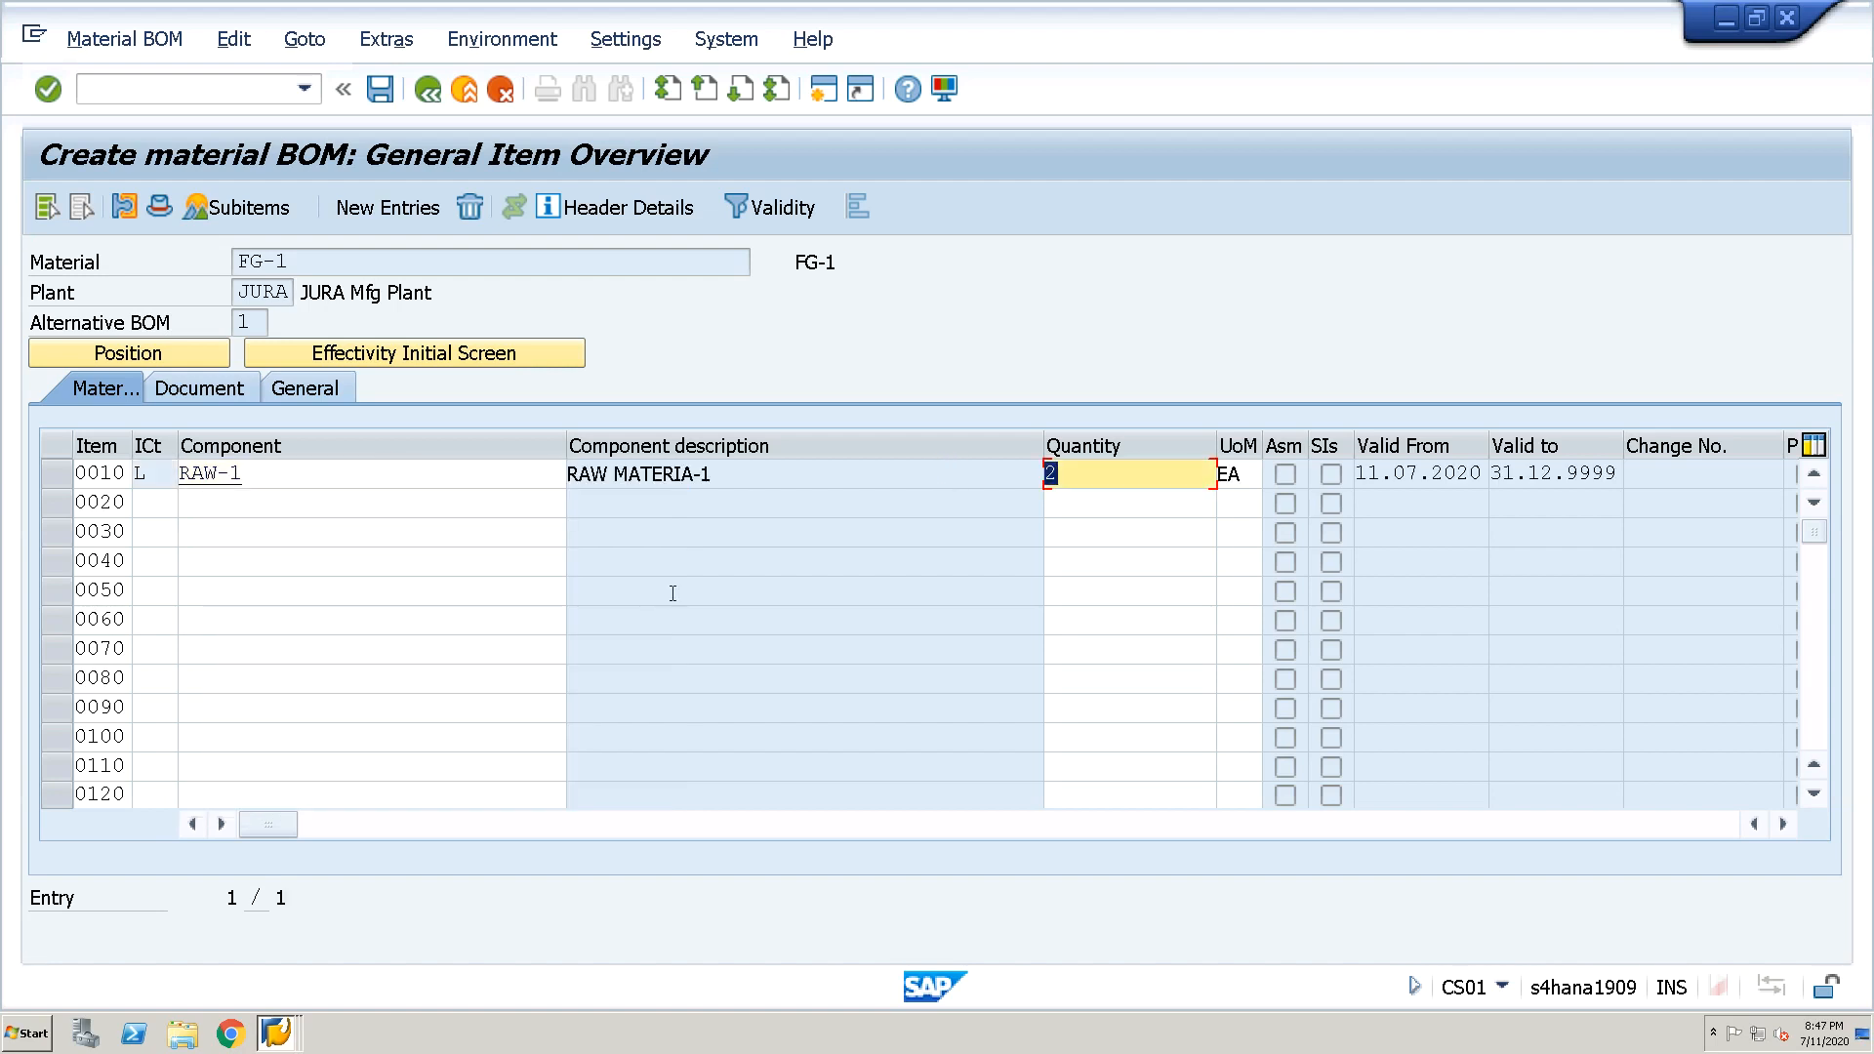
{"action": "key", "text": "ctrl+s"}
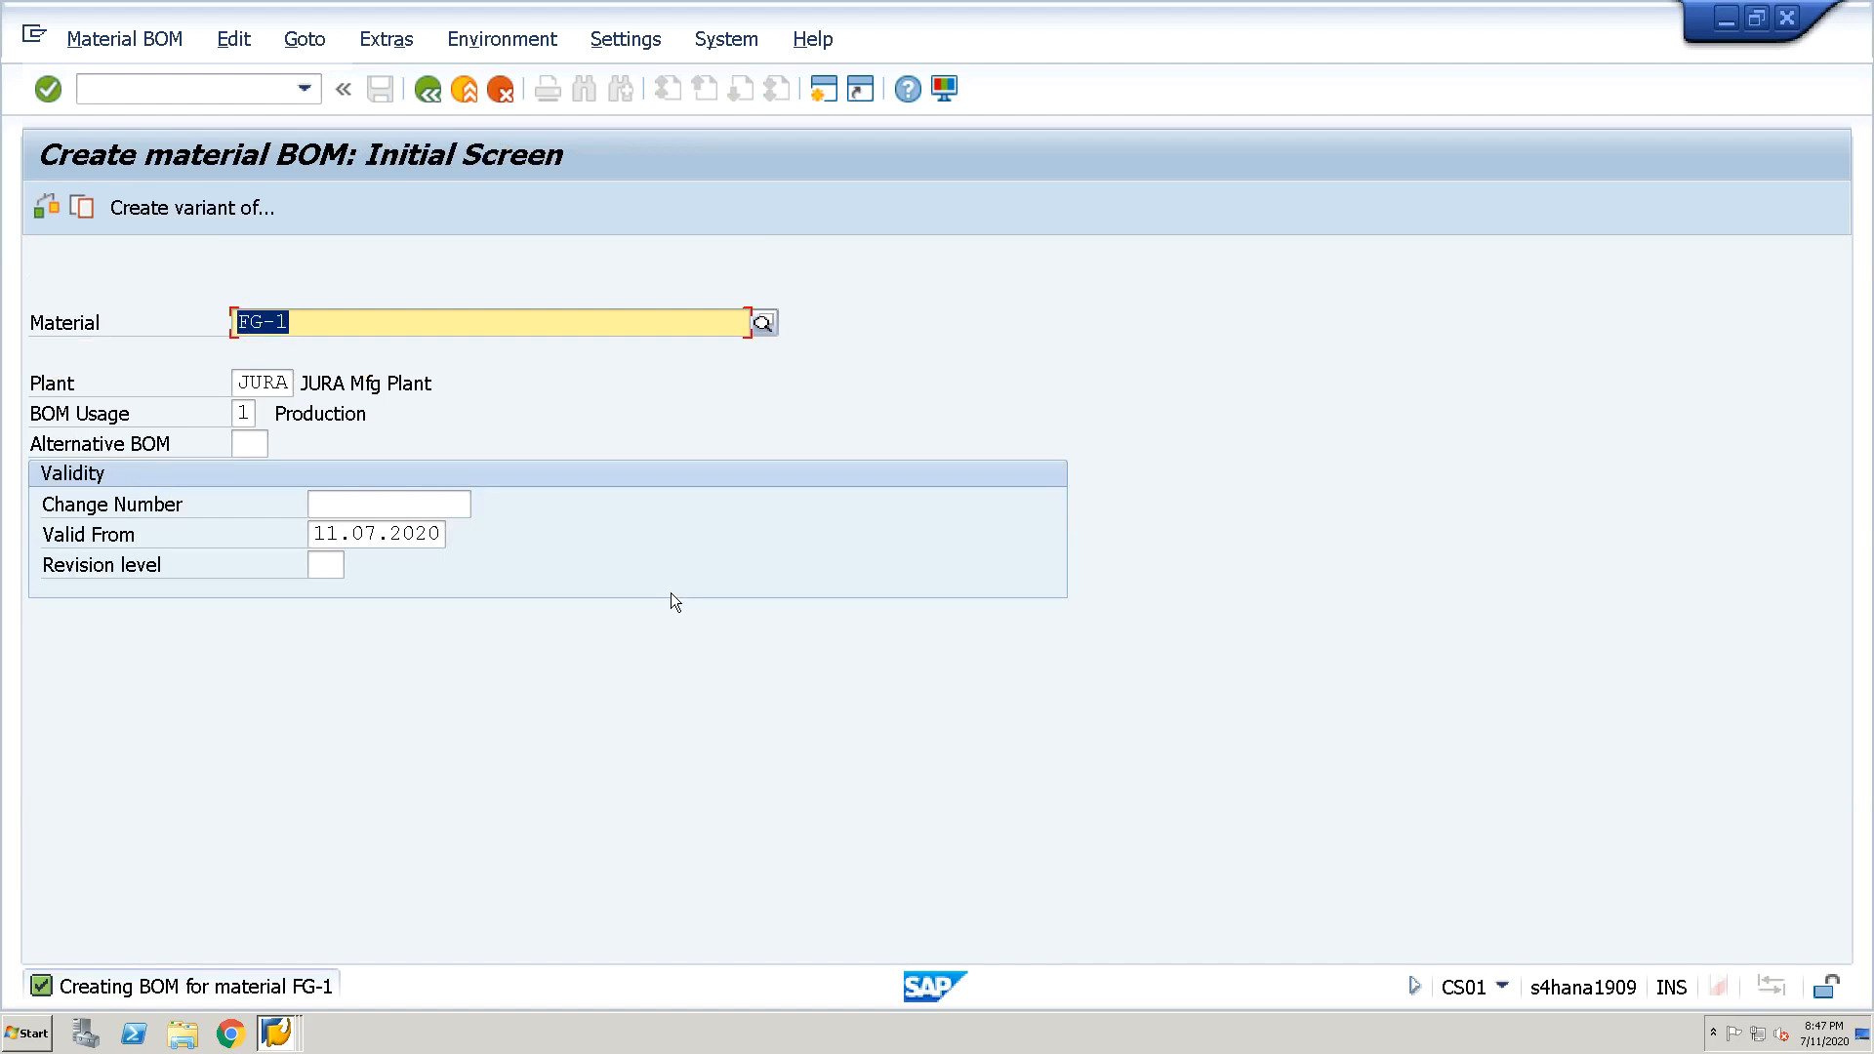
{"action": "left_click", "coordinate": [671, 594]}
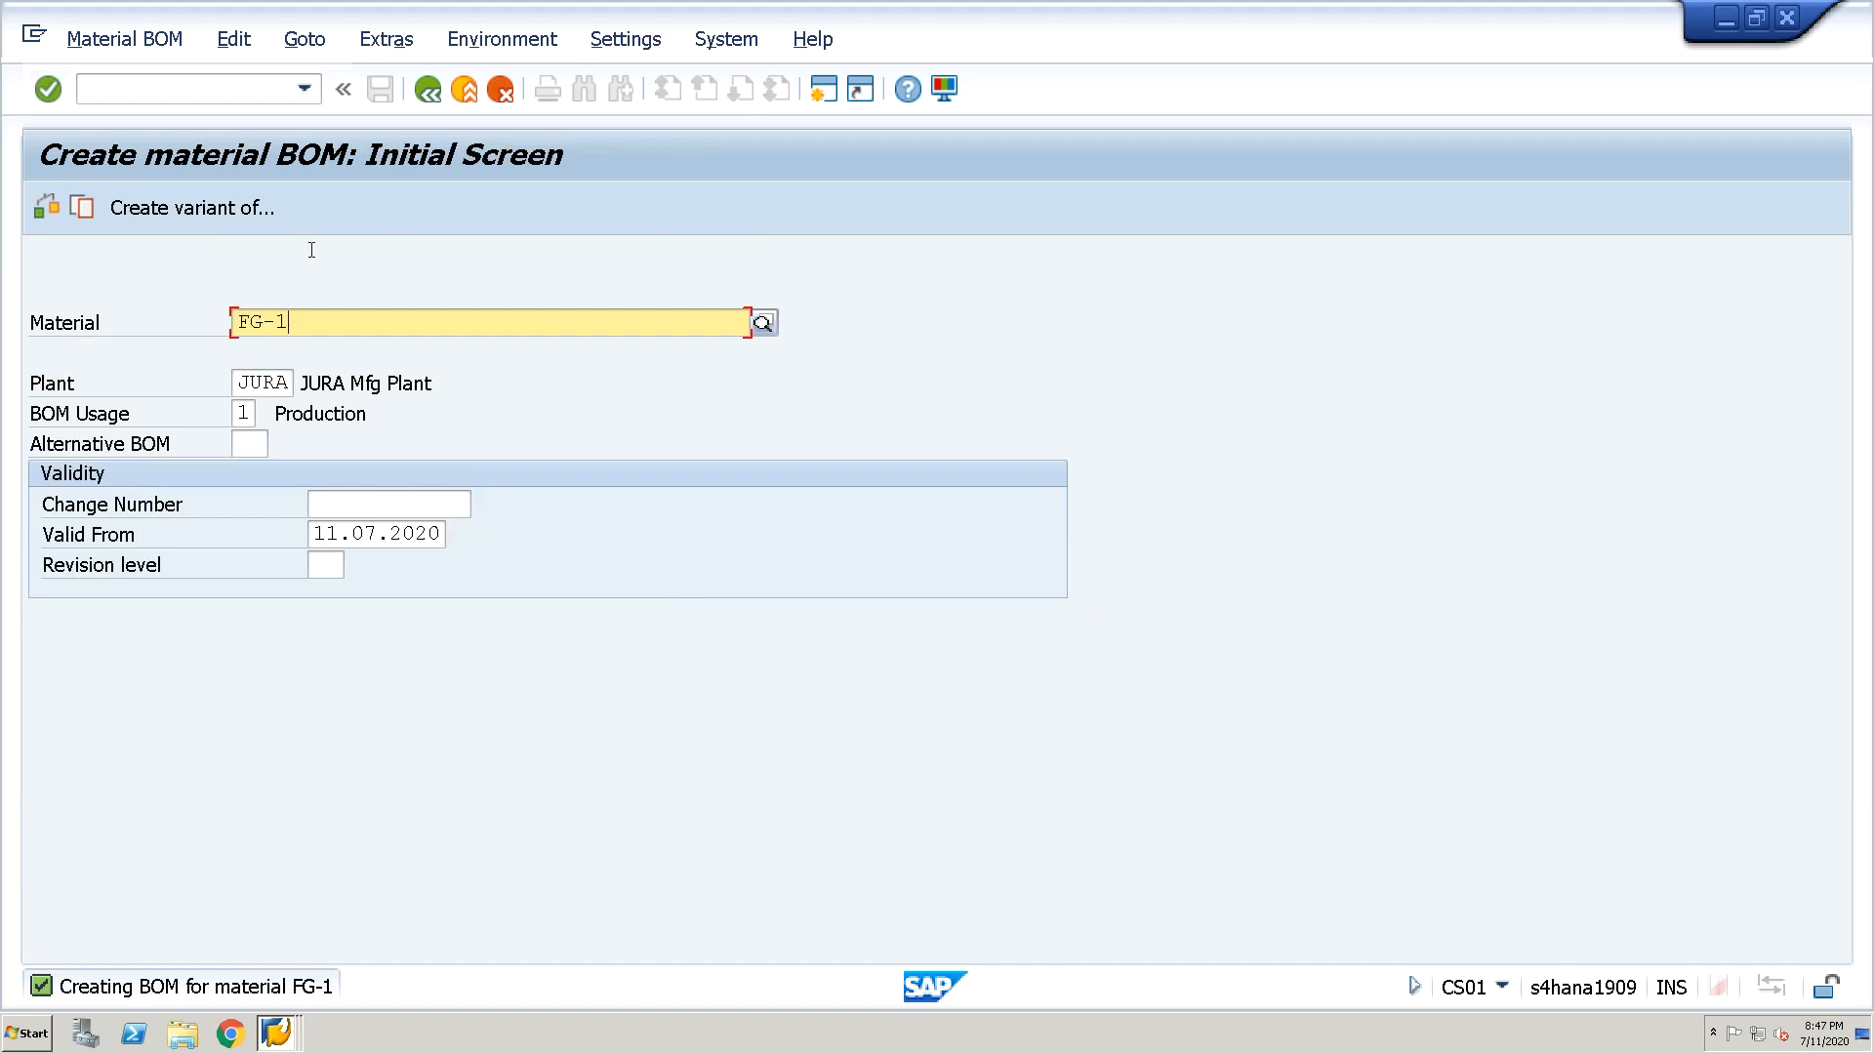
Start transaction CA01 and open a new routing for FG-1 in plant JURA with the group number cleared
{"action": "left_click", "coordinate": [223, 95]}
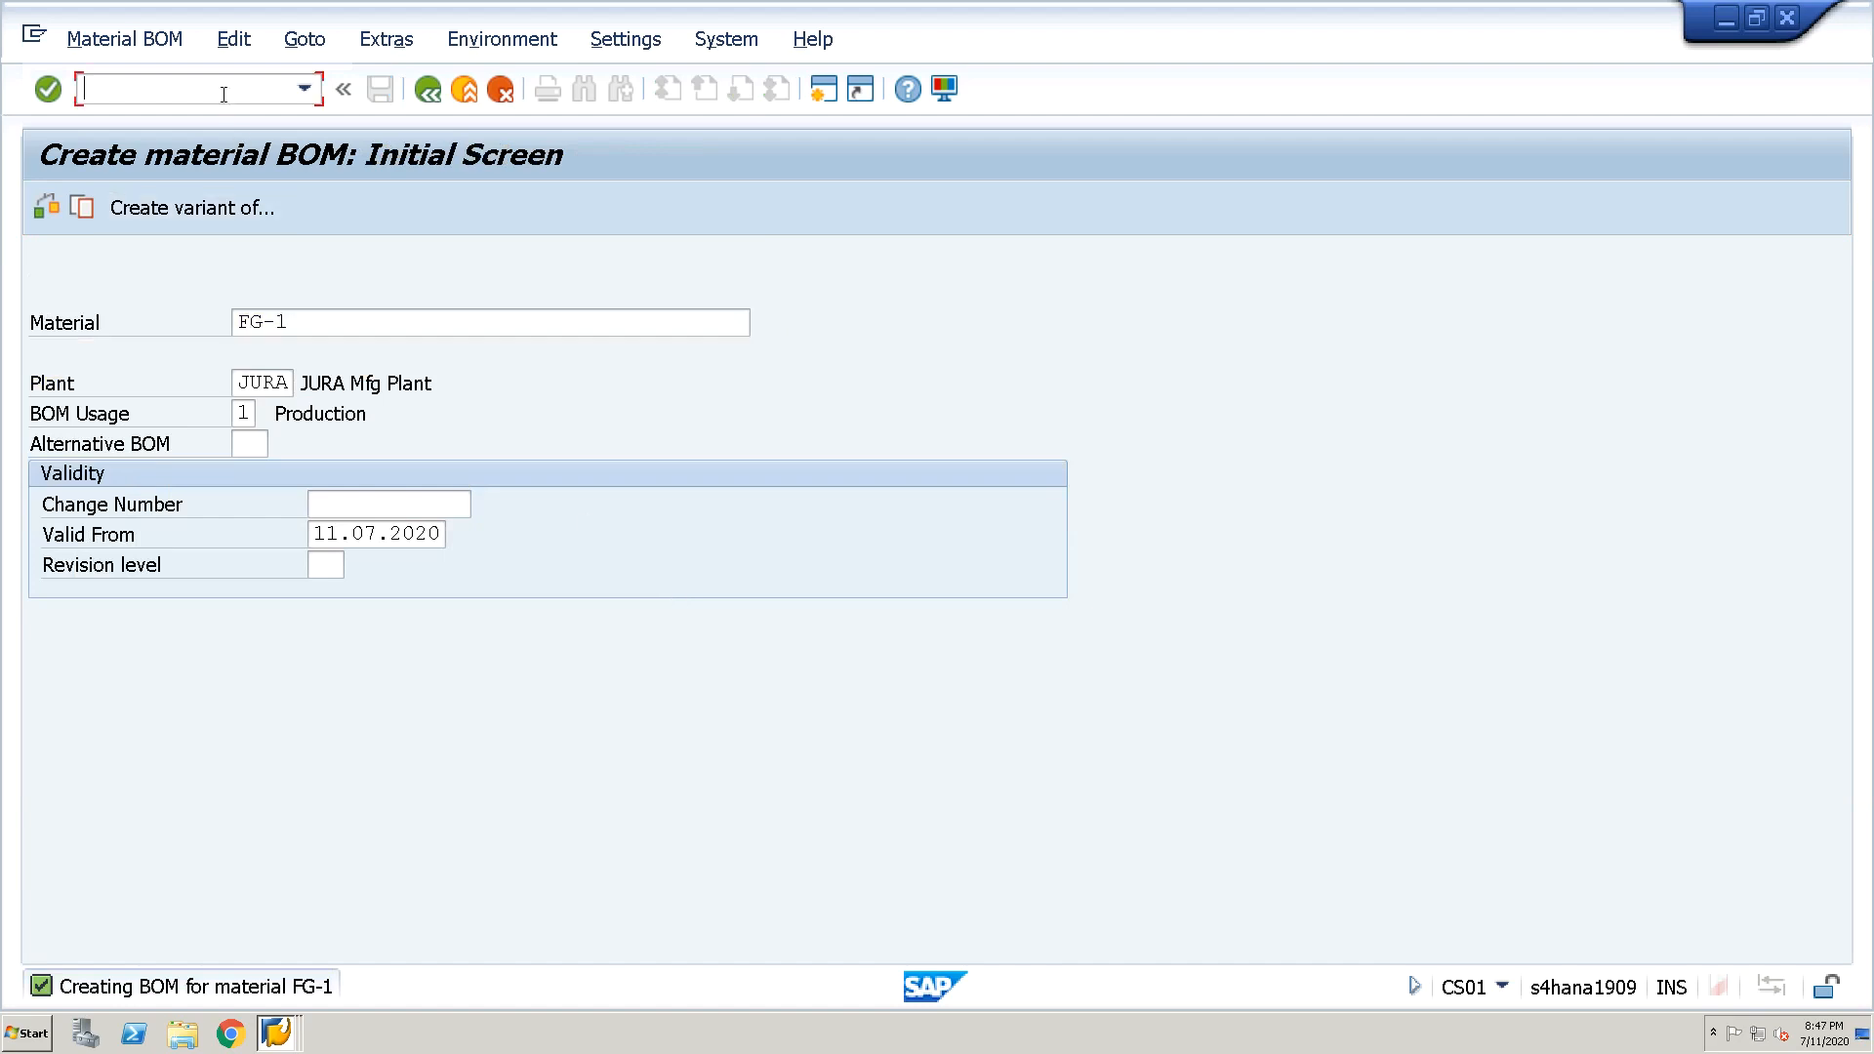
{"action": "type", "text": "/NCA01"}
{"action": "key", "text": "Return"}
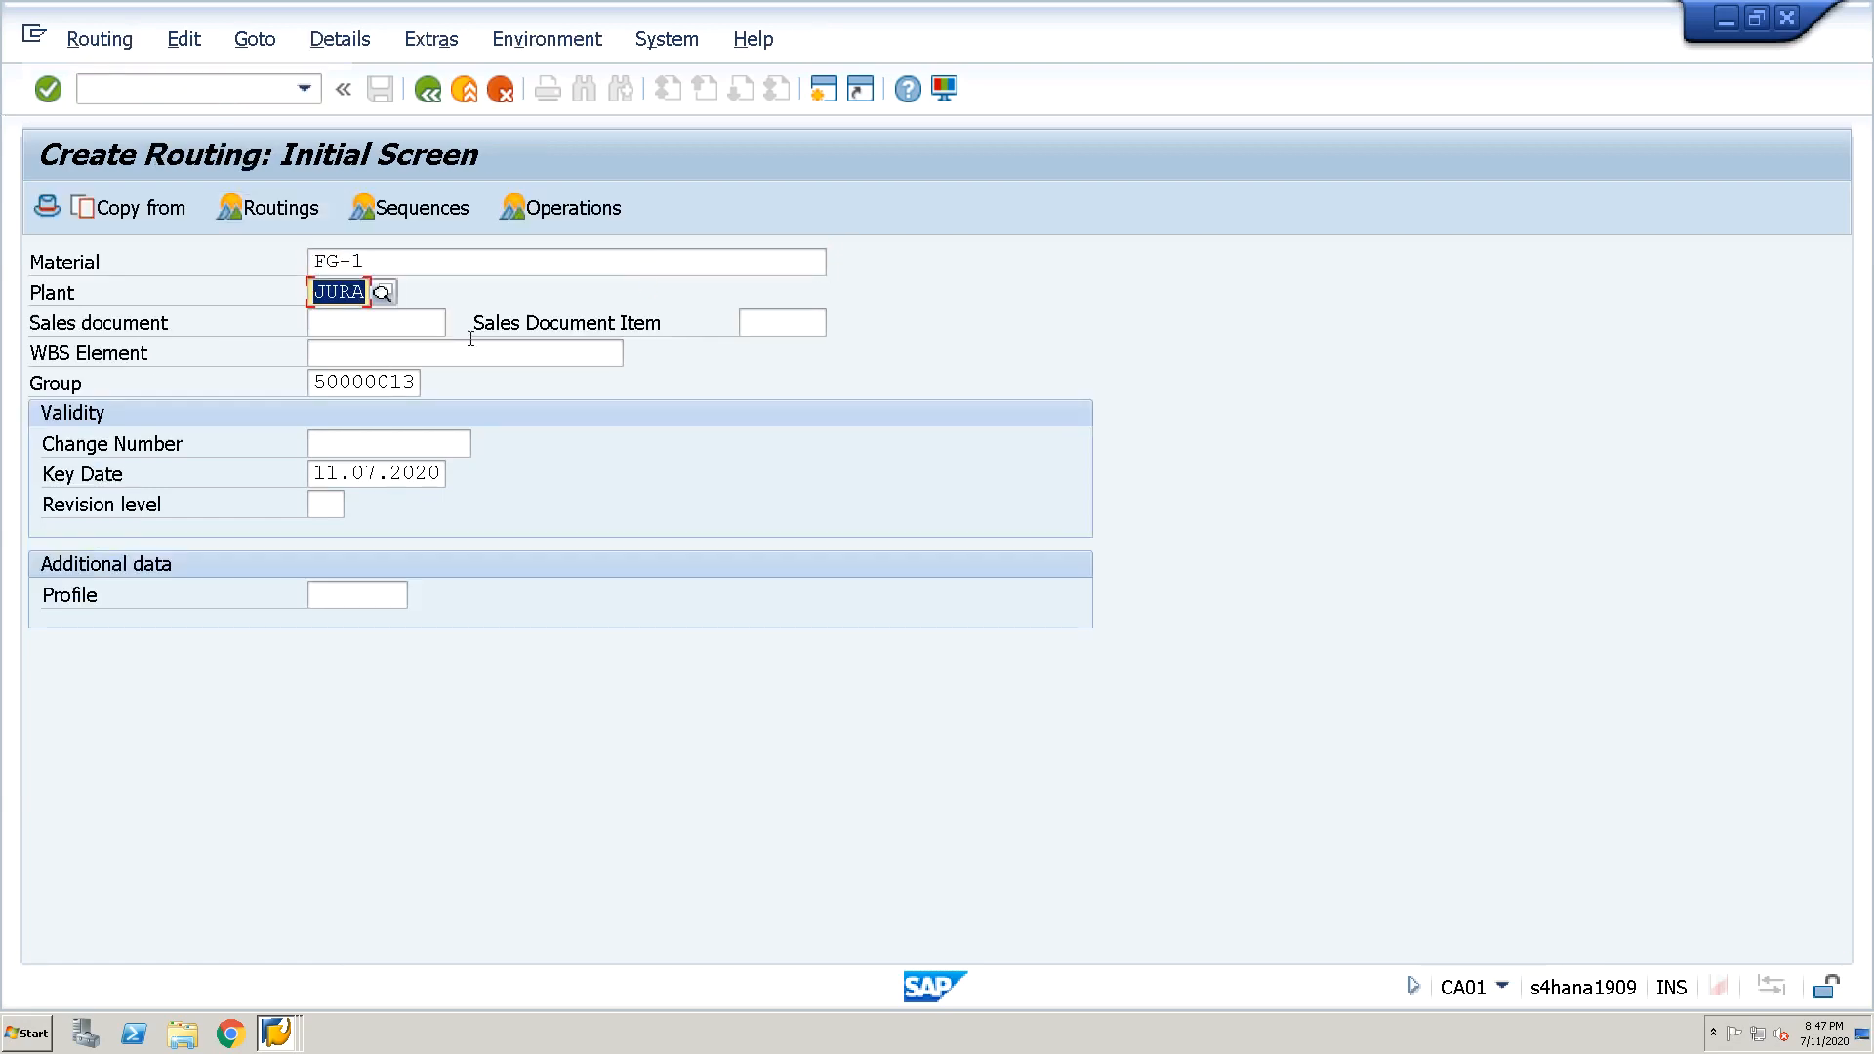
{"action": "key", "text": "Tab"}
{"action": "key", "text": "Tab"}
{"action": "key", "text": "Tab"}
{"action": "key", "text": "Tab"}
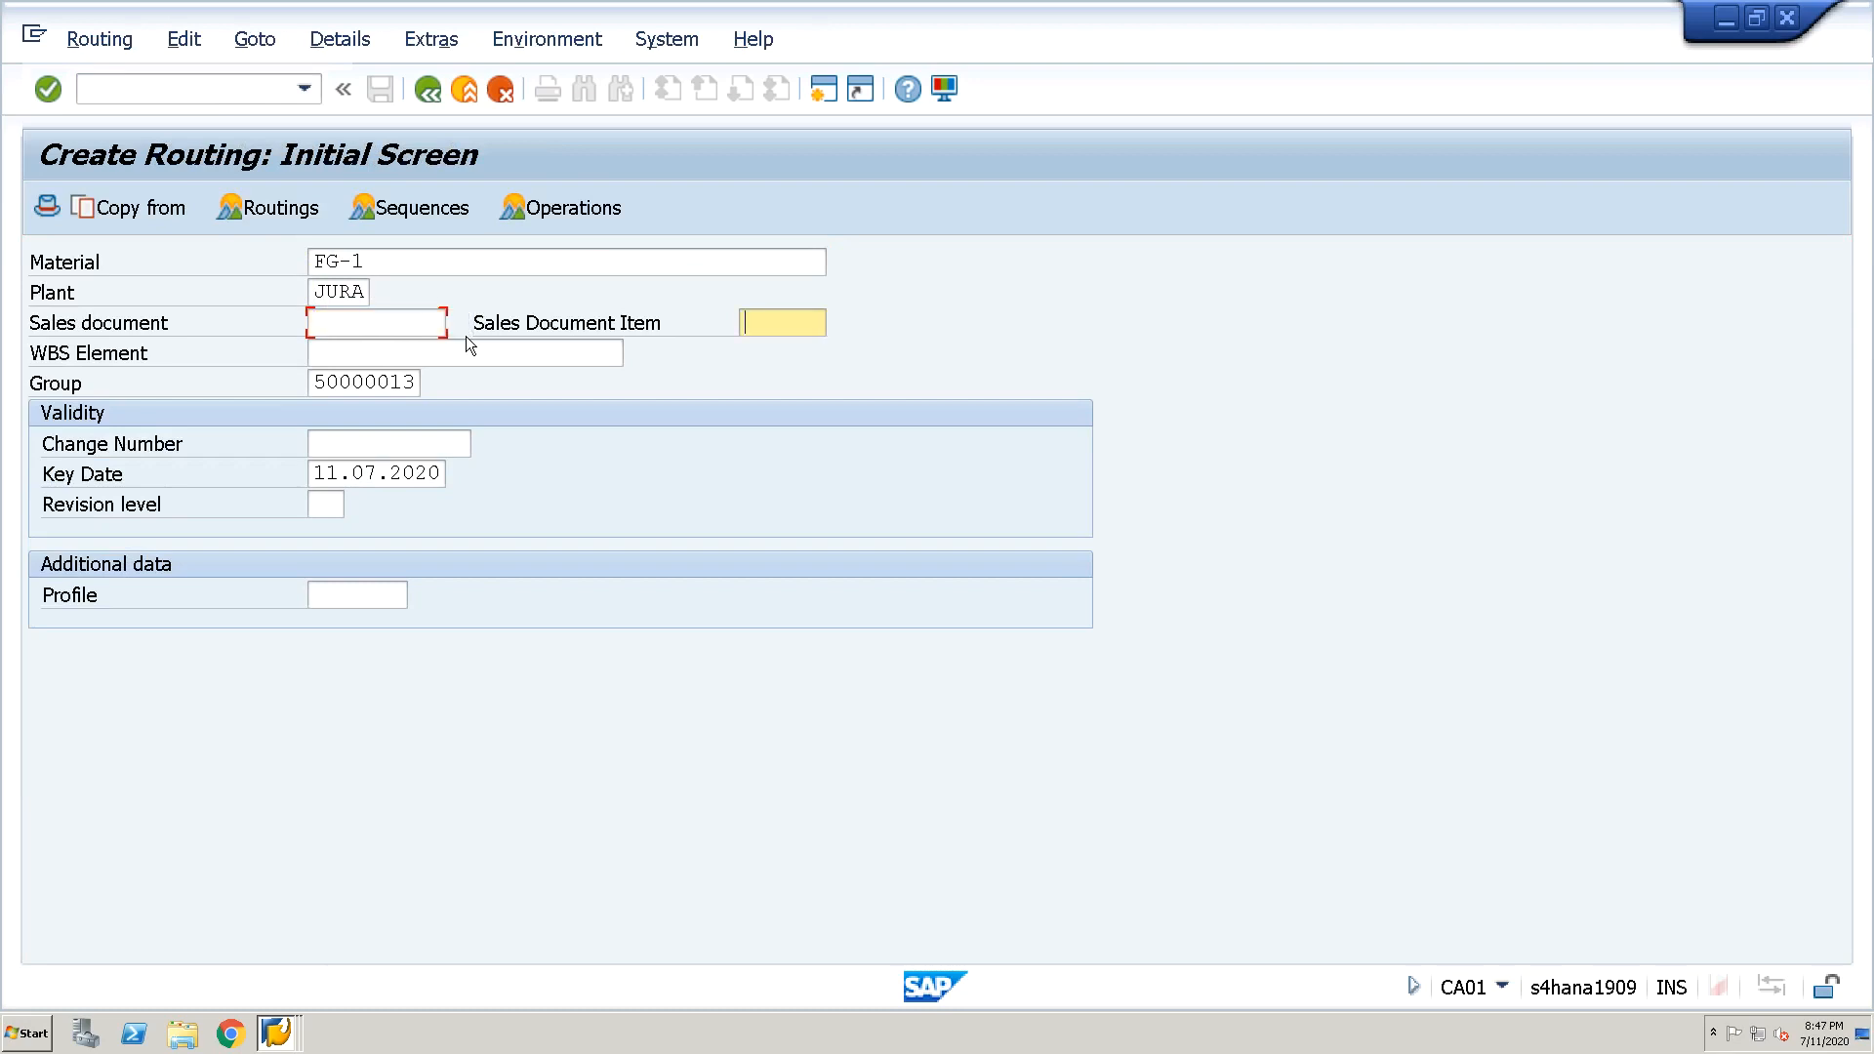
{"action": "key", "text": "Tab"}
{"action": "key", "text": "Delete"}
{"action": "key", "text": "Return"}
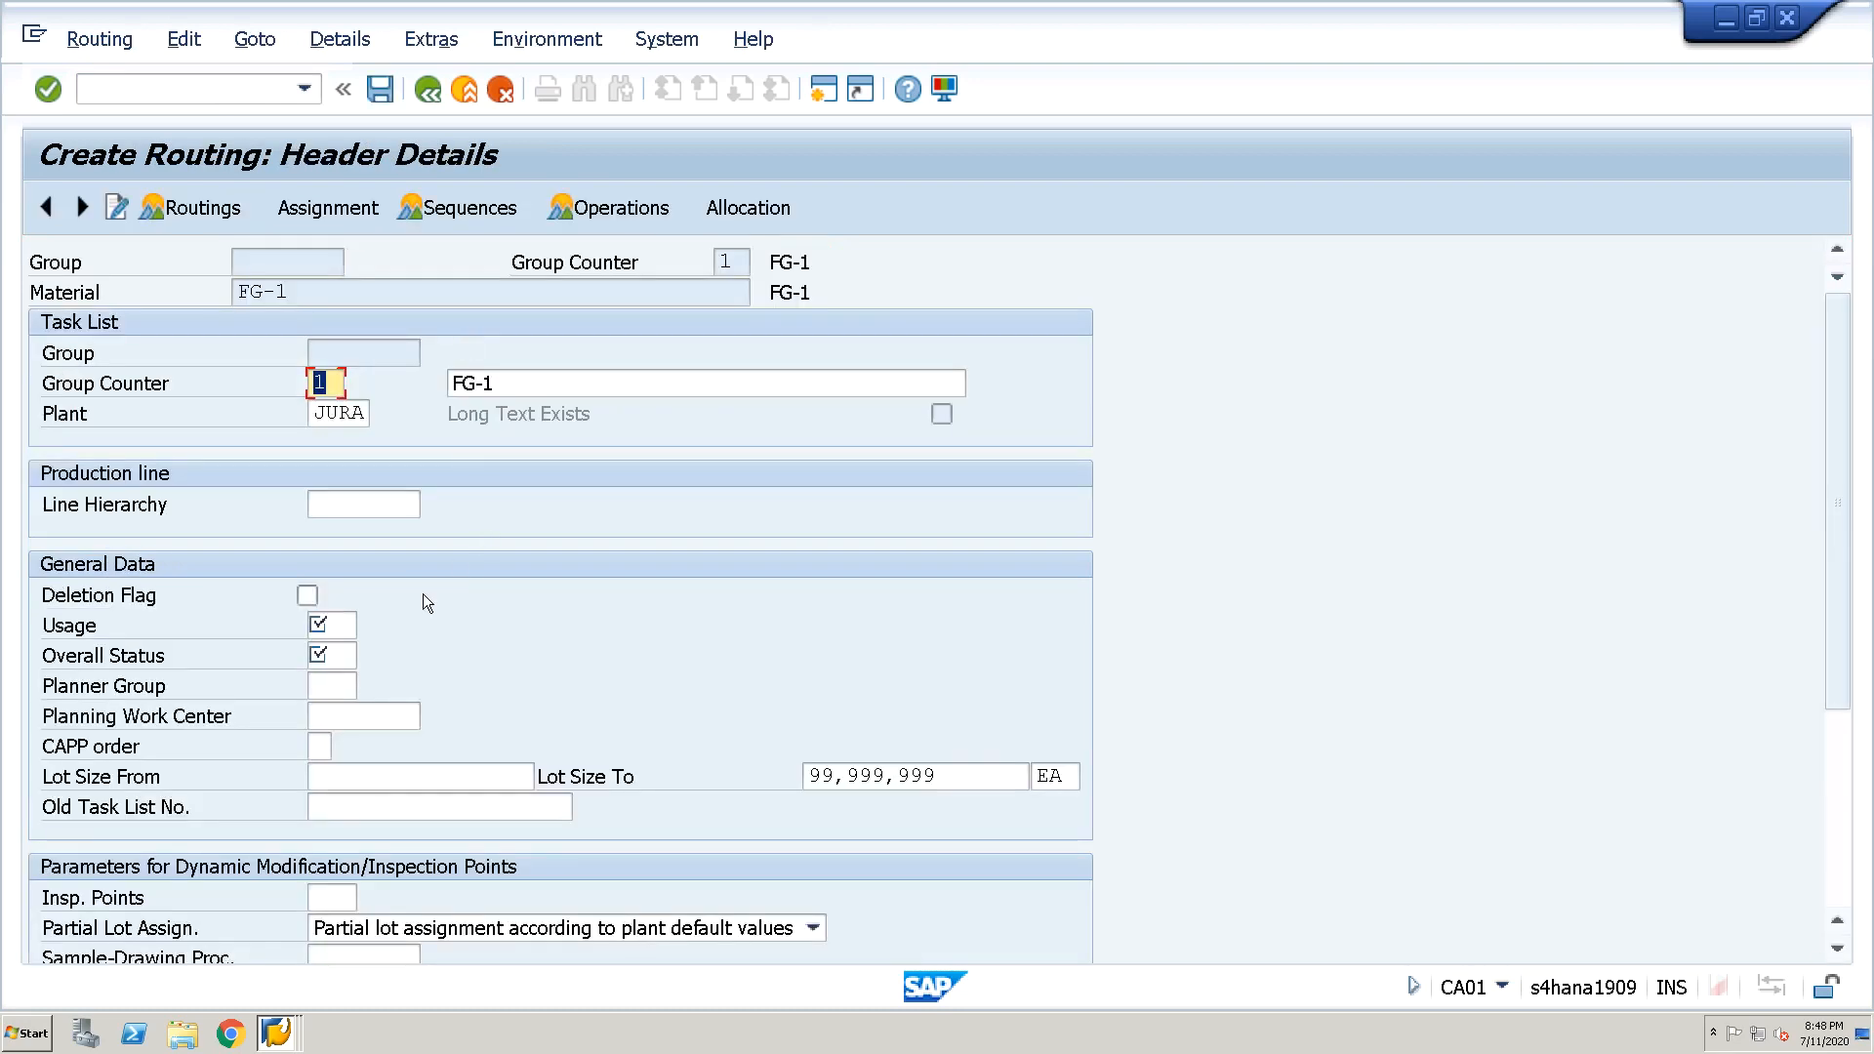
Open the list of possible task list usages for the routing header
{"action": "left_click", "coordinate": [335, 624]}
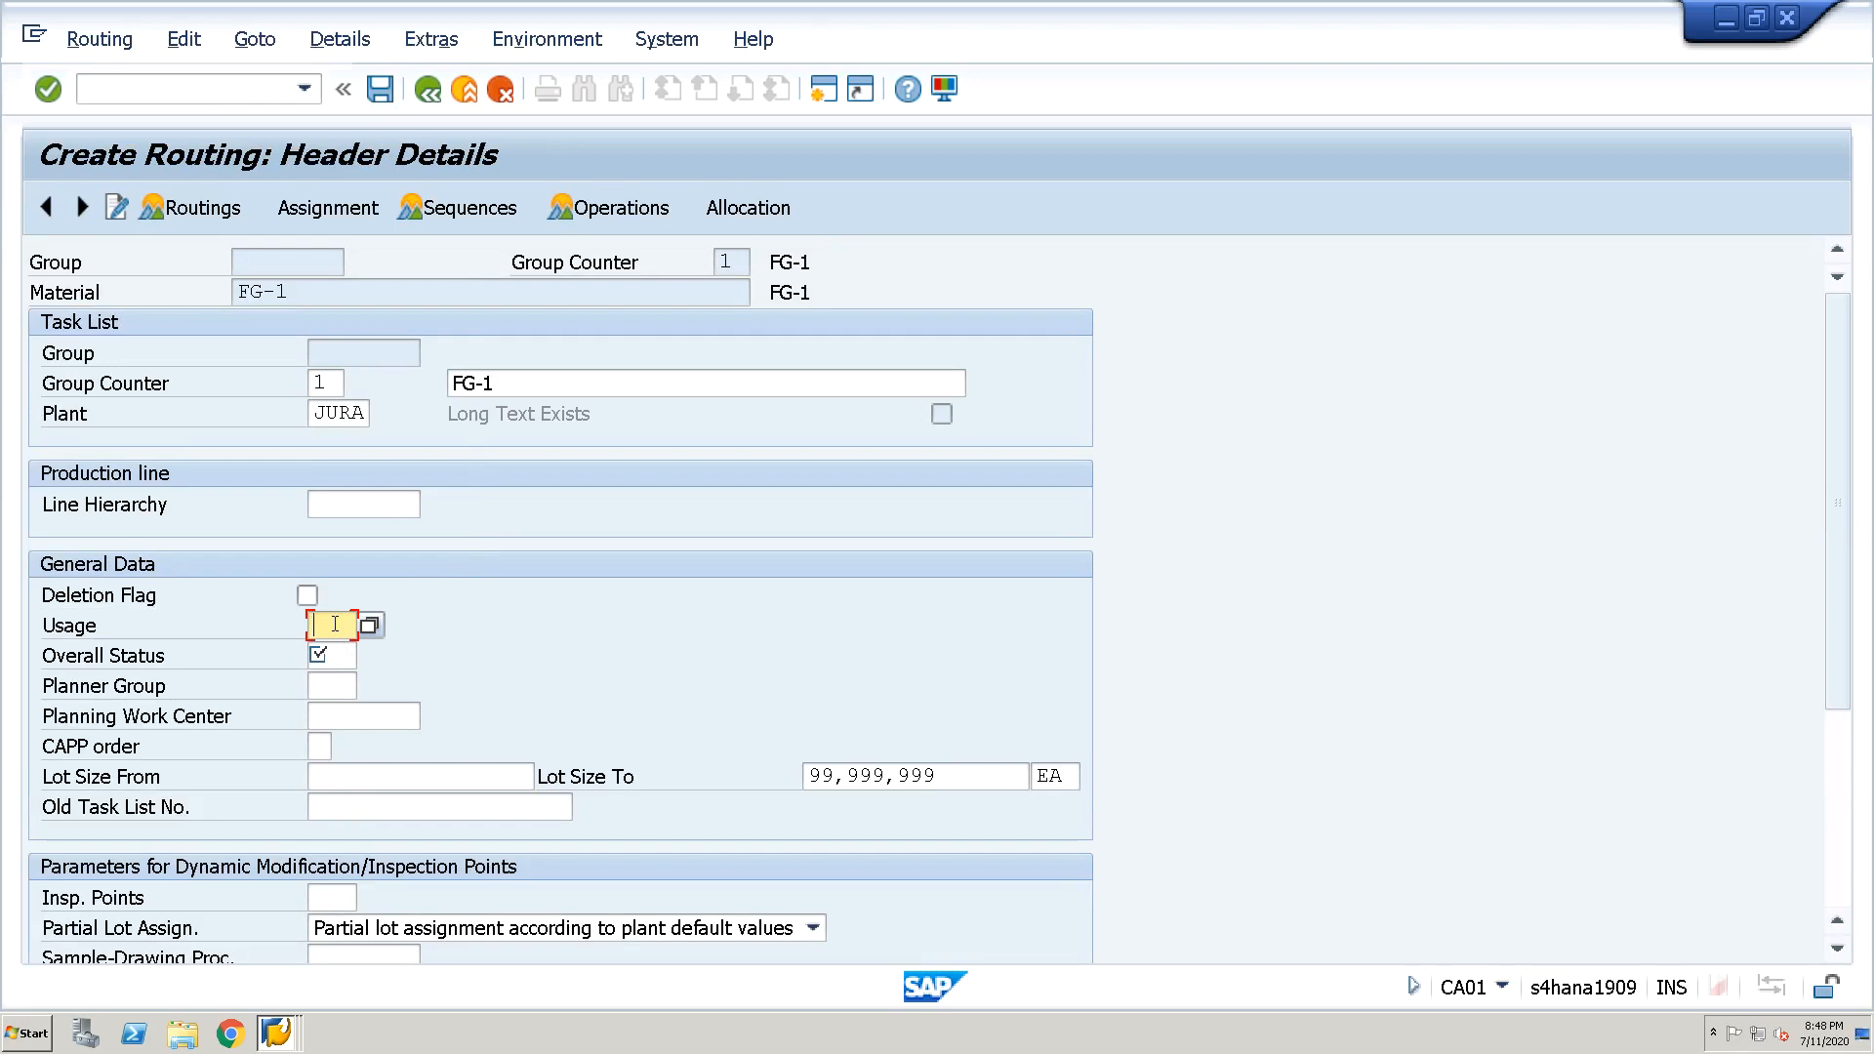
{"action": "left_click", "coordinate": [369, 625]}
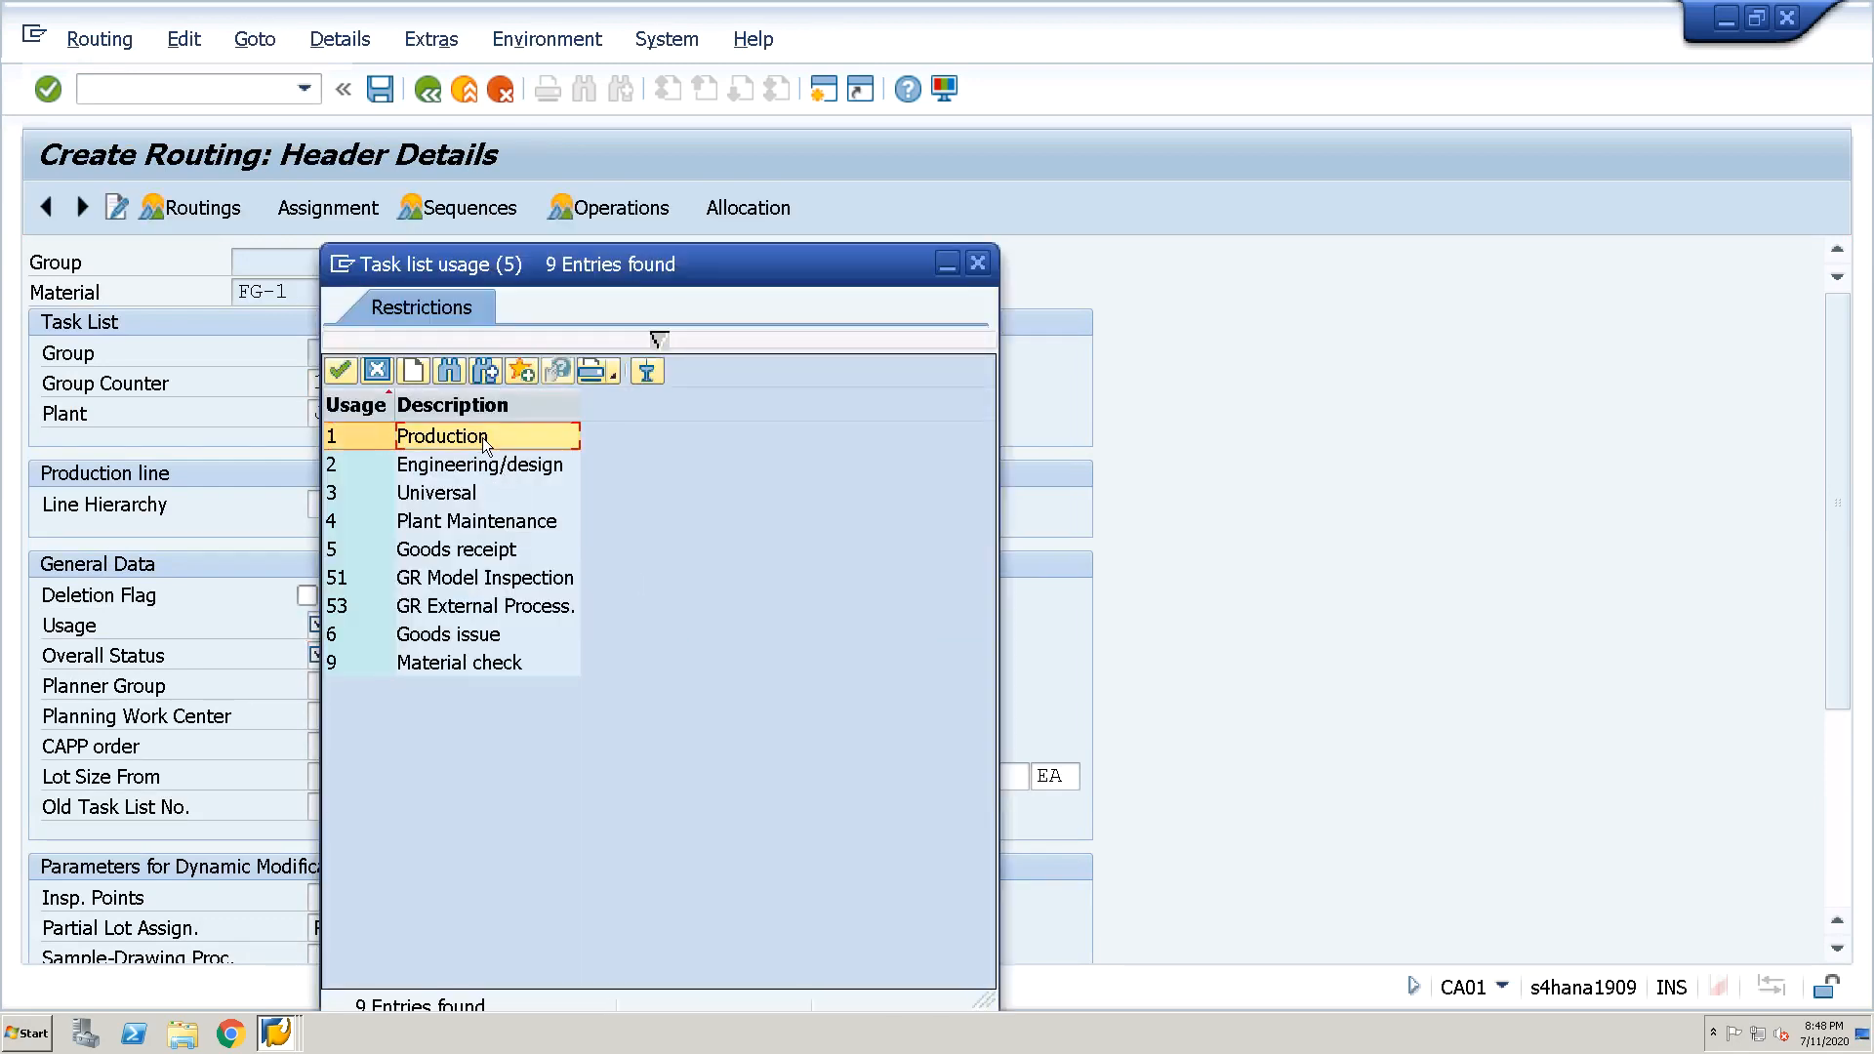
Set the routing header's usage to 1 (Production) and its overall status to 4, Released (general)
{"action": "key", "text": "Return"}
{"action": "left_click", "coordinate": [343, 655]}
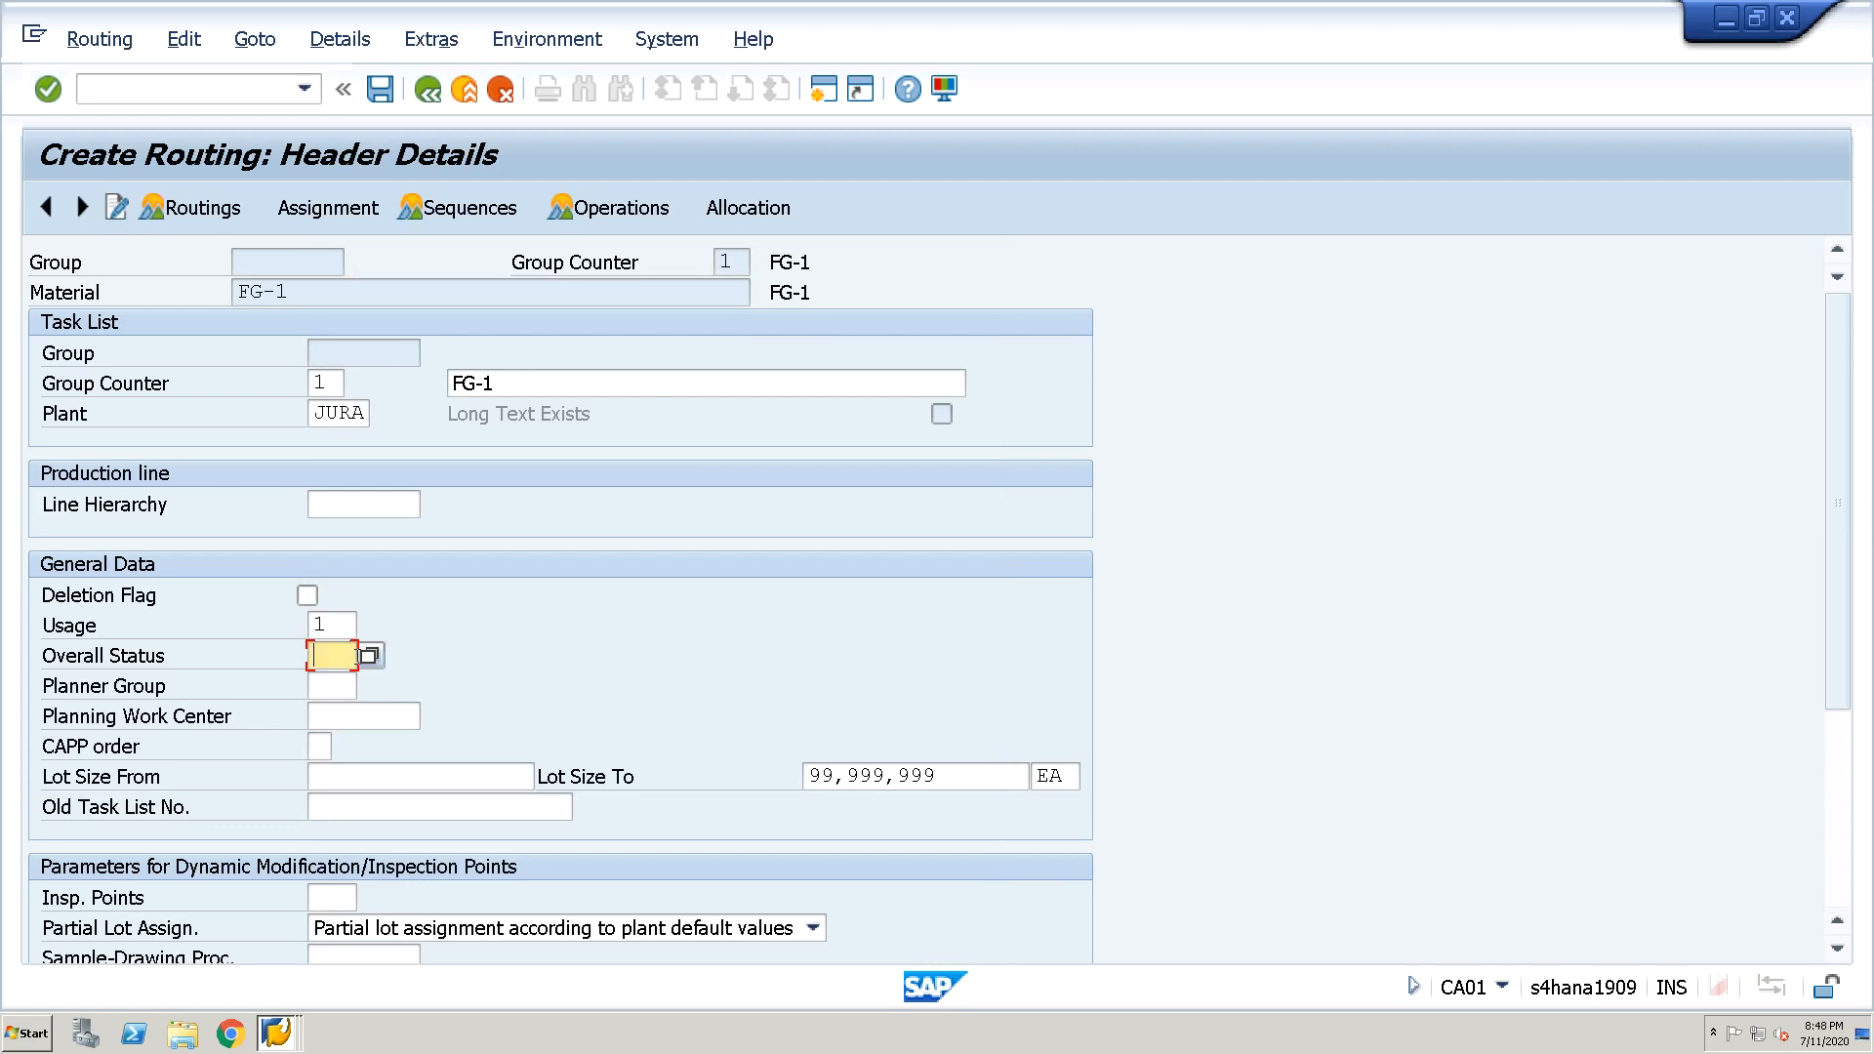
{"action": "left_click", "coordinate": [370, 657]}
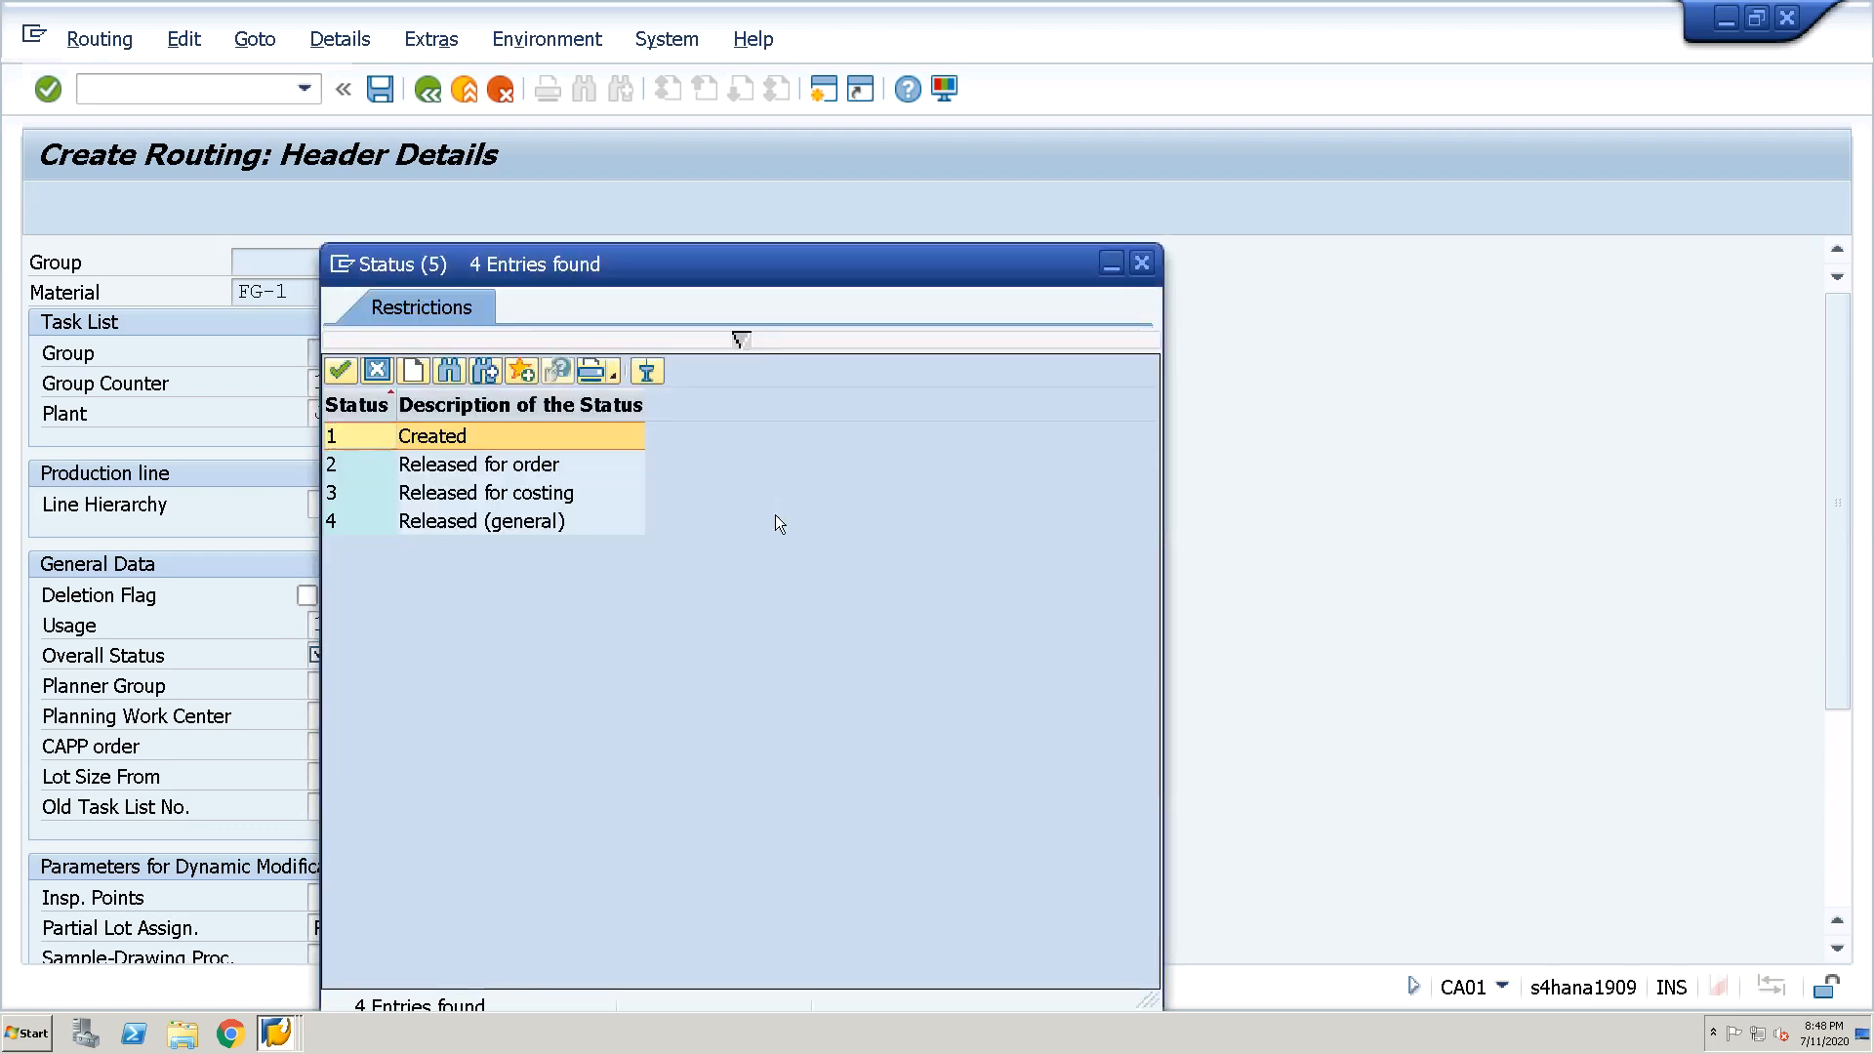
{"action": "double_click", "coordinate": [535, 521]}
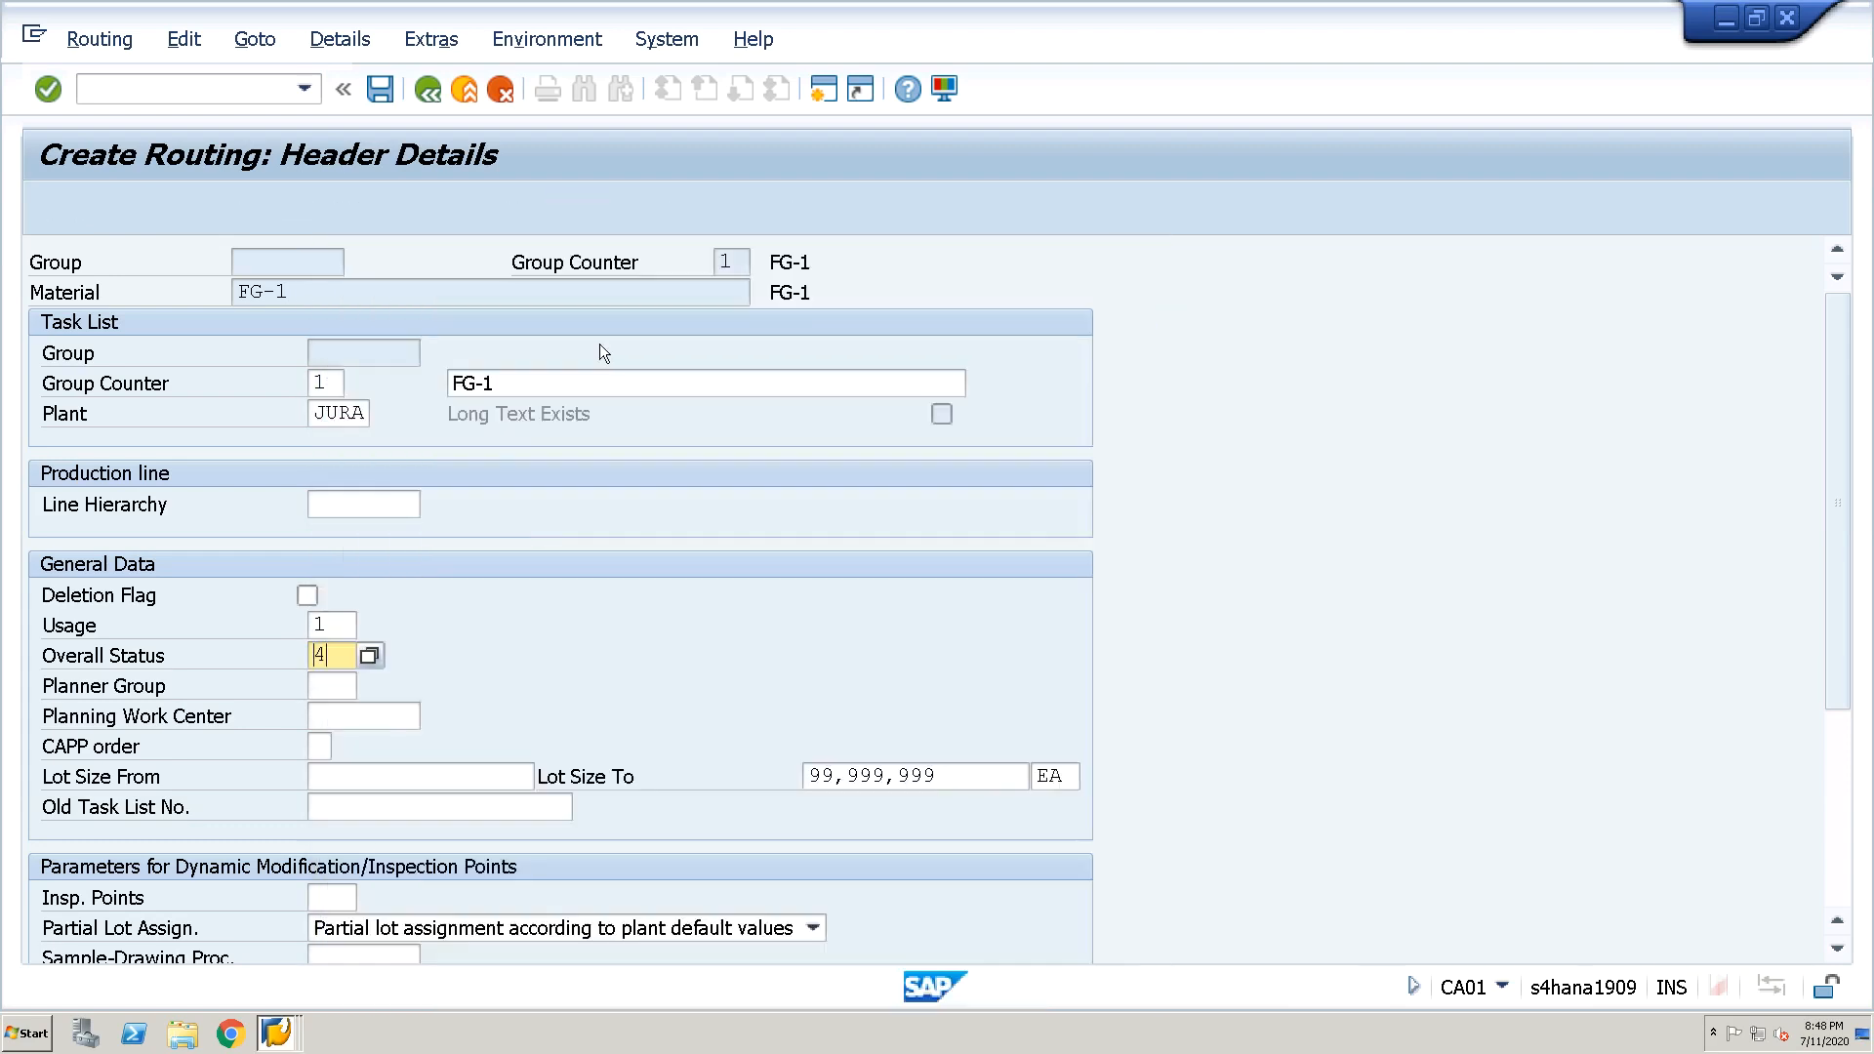
In the operation overview, assign work center JURA-FG and control key PP01 to operation 0010
{"action": "left_click", "coordinate": [600, 208]}
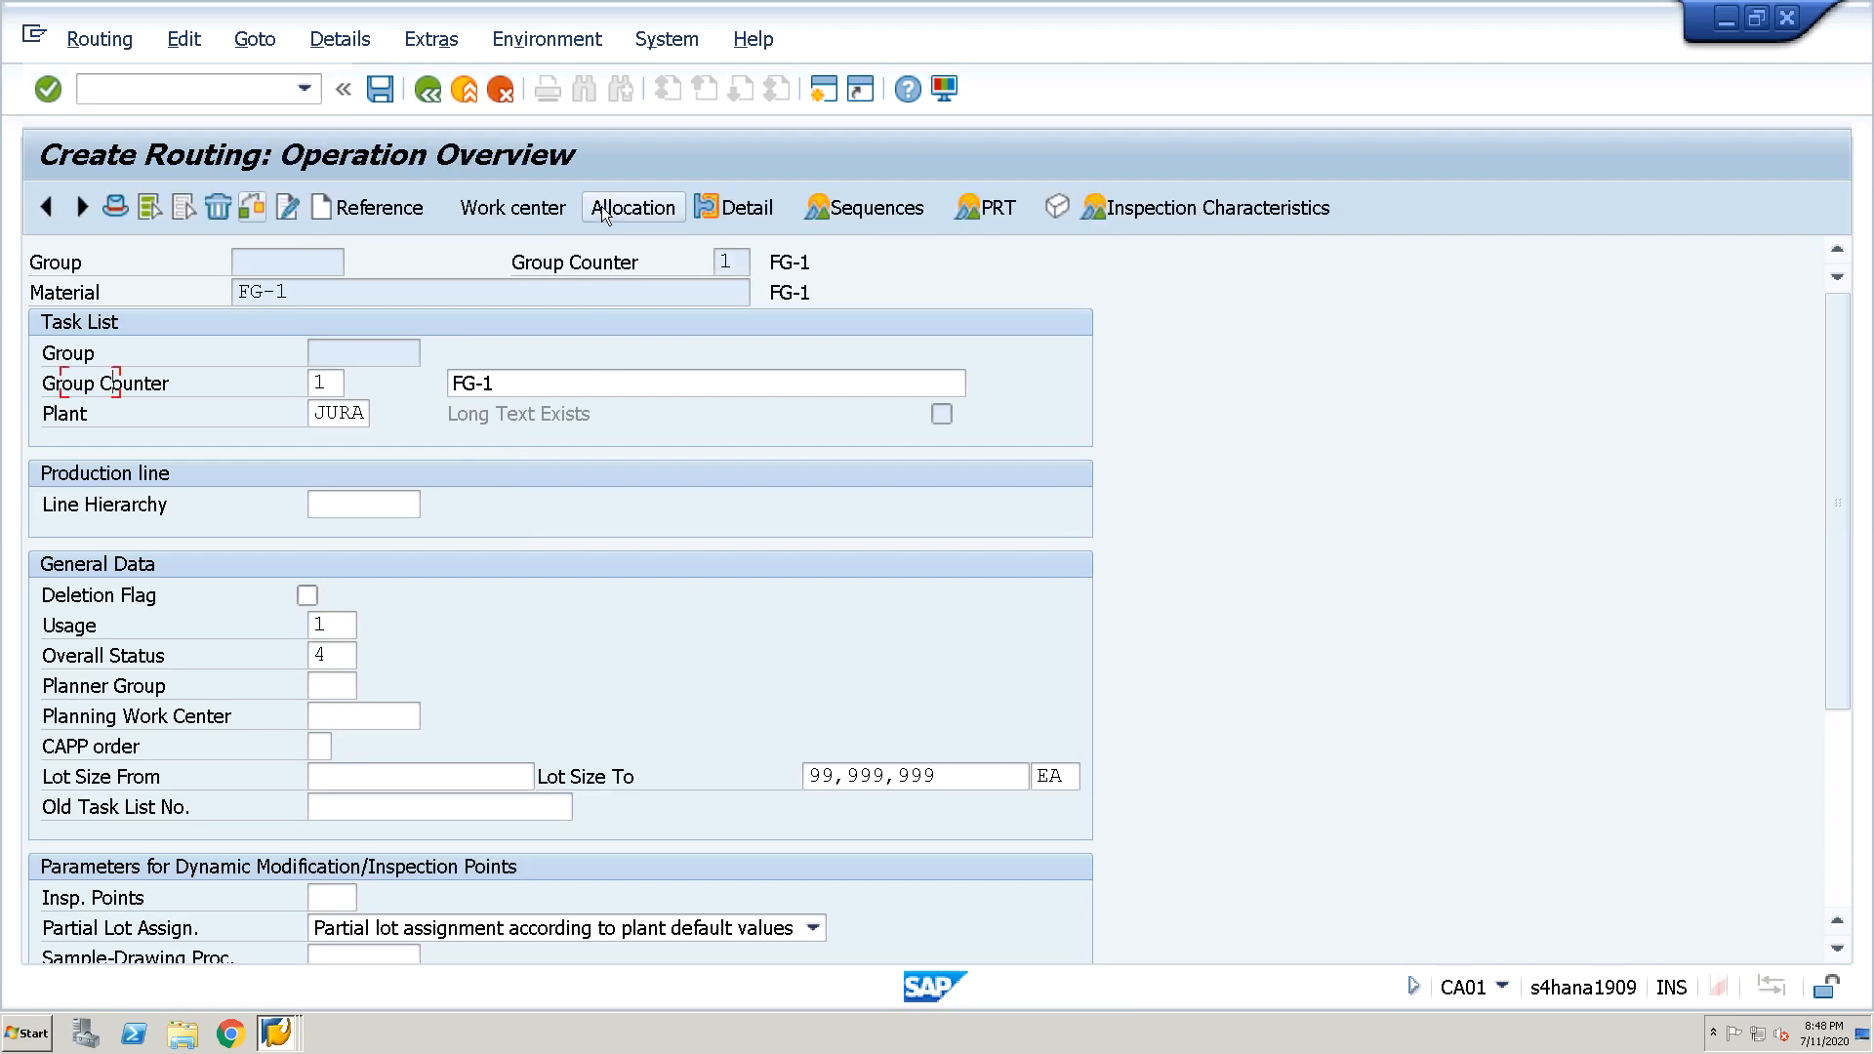
{"action": "left_click", "coordinate": [224, 391]}
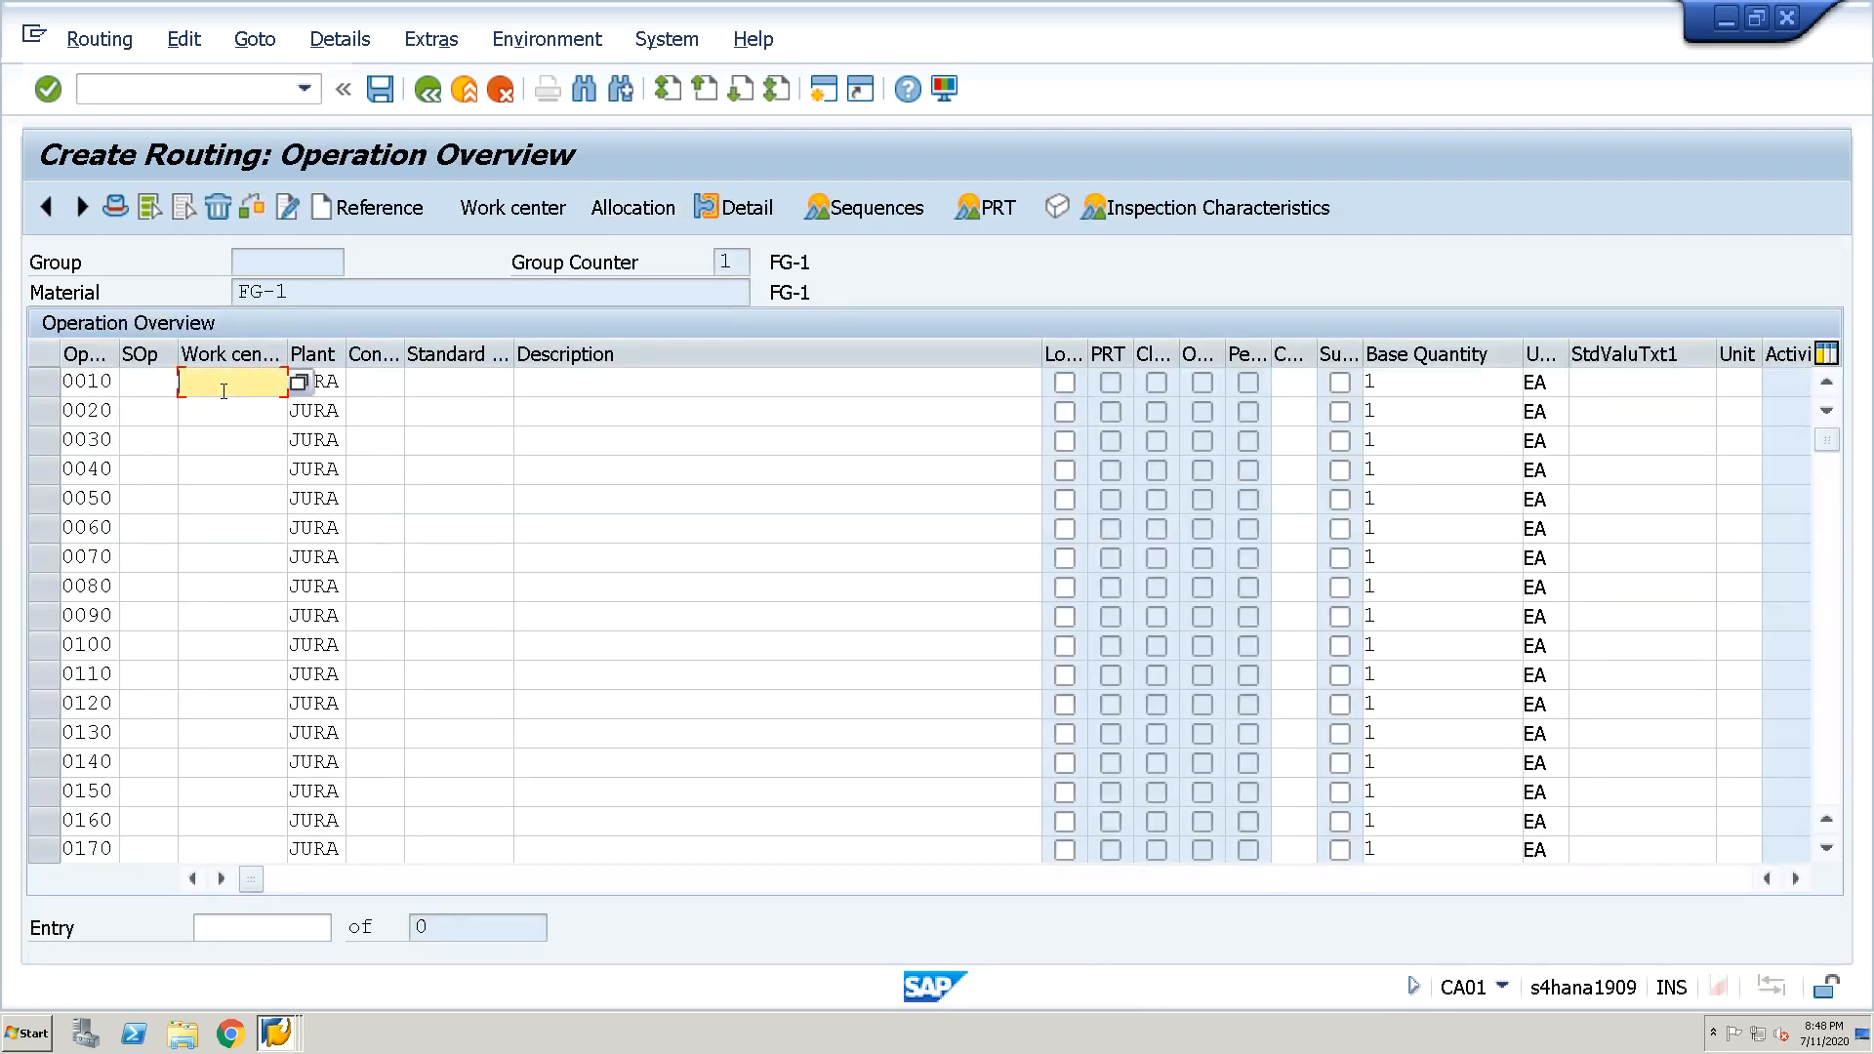
{"action": "key", "text": "space"}
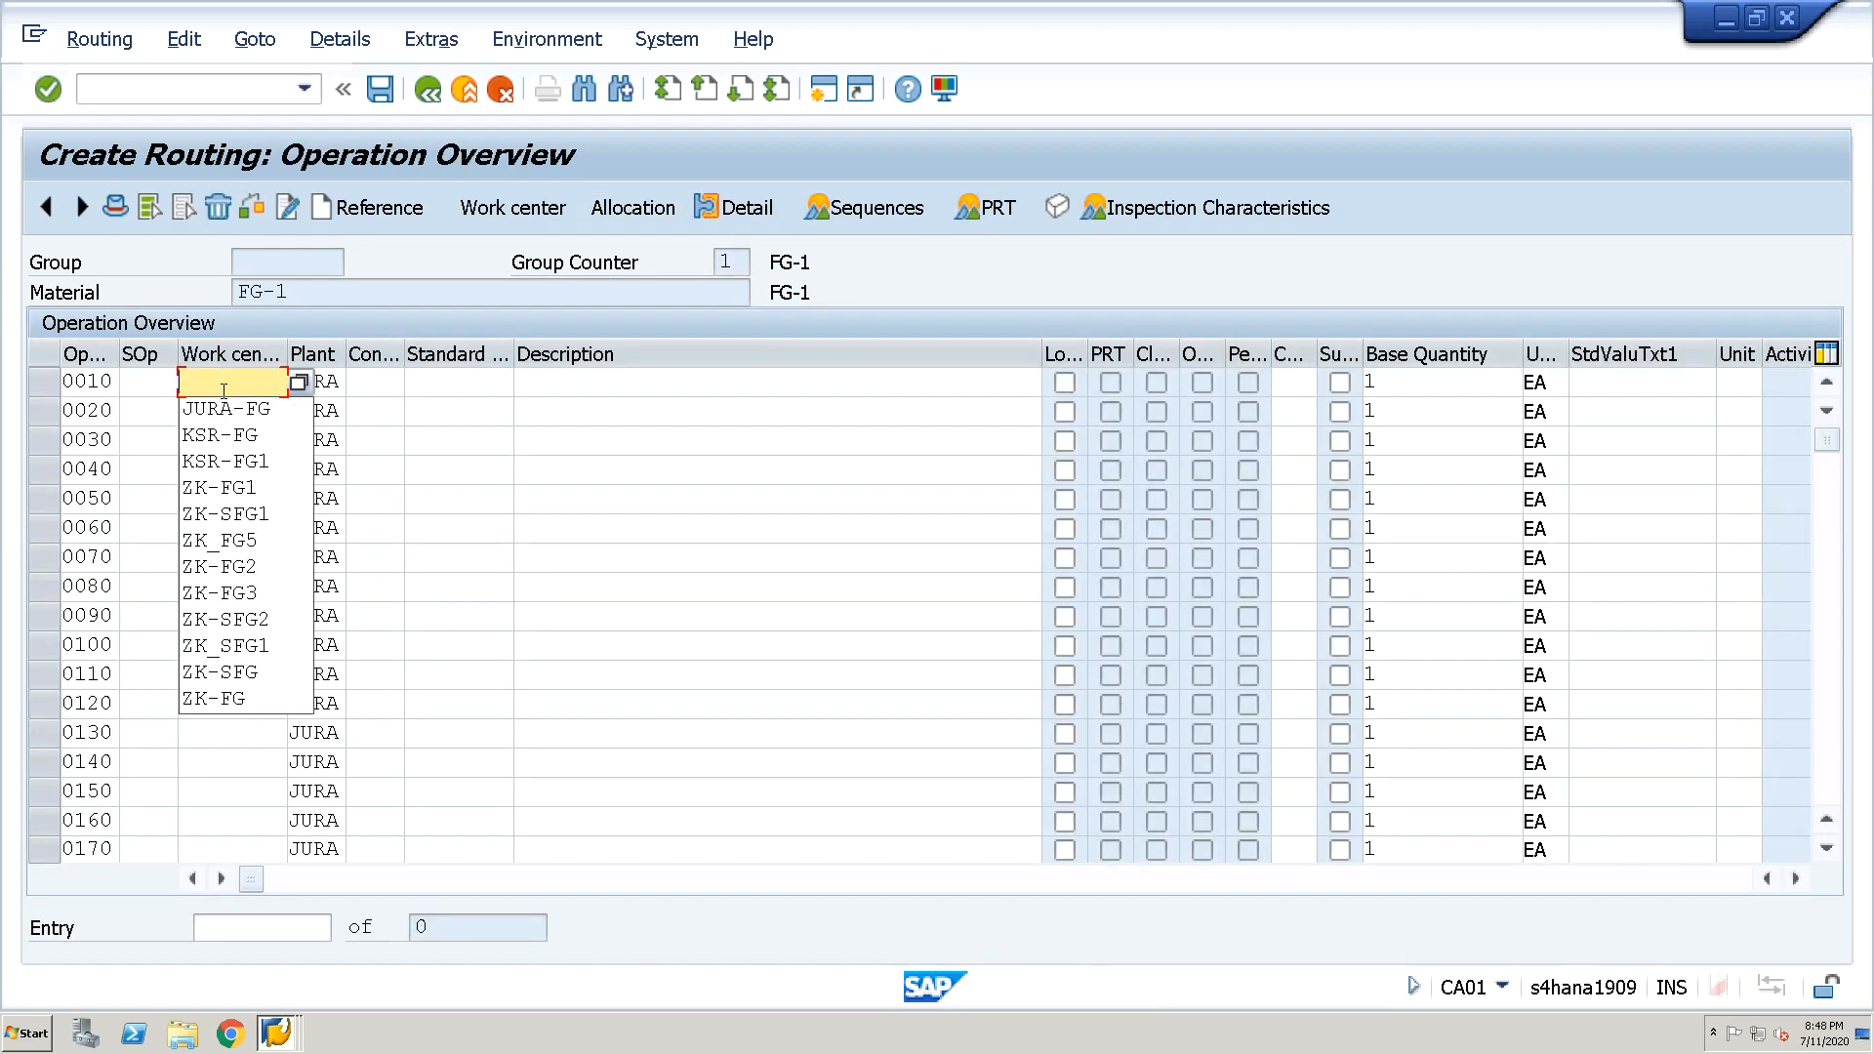
{"action": "key", "text": "Down"}
{"action": "key", "text": "Return"}
{"action": "key", "text": "Tab"}
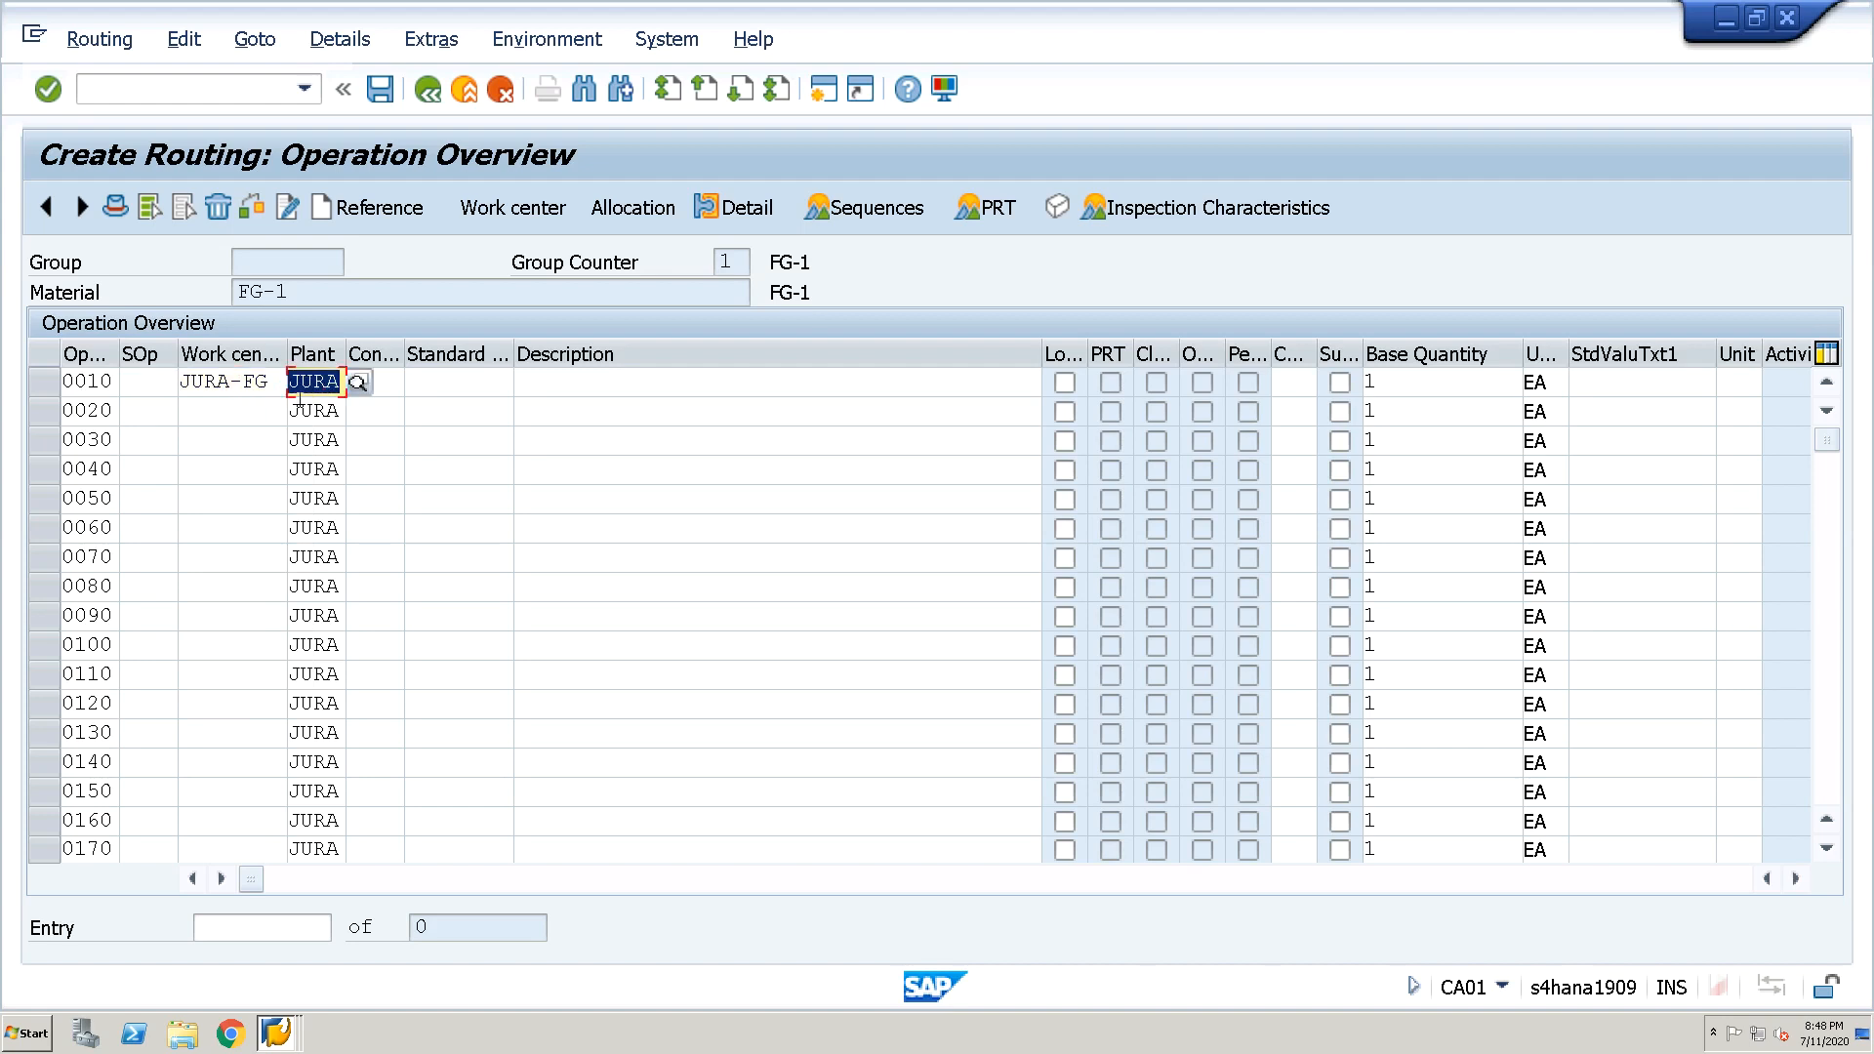
{"action": "key", "text": "Tab"}
{"action": "key", "text": "space"}
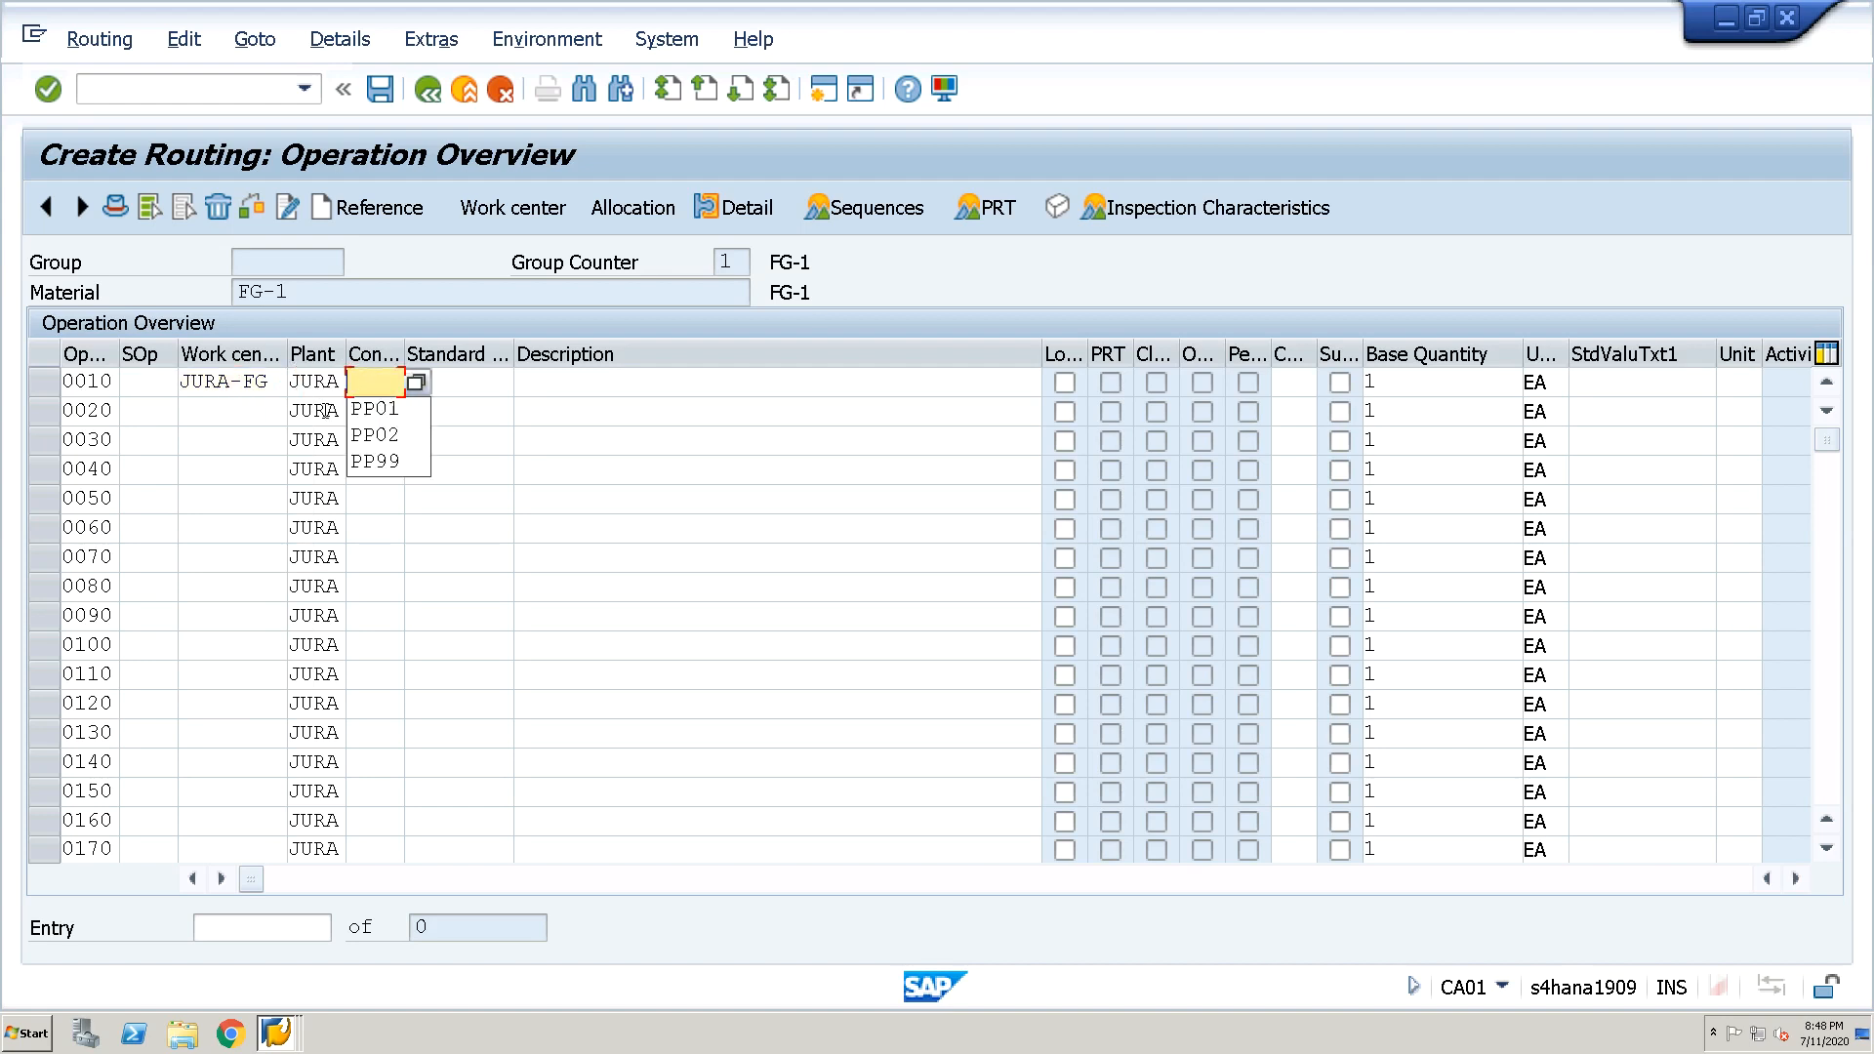
{"action": "key", "text": "Down"}
{"action": "key", "text": "Return"}
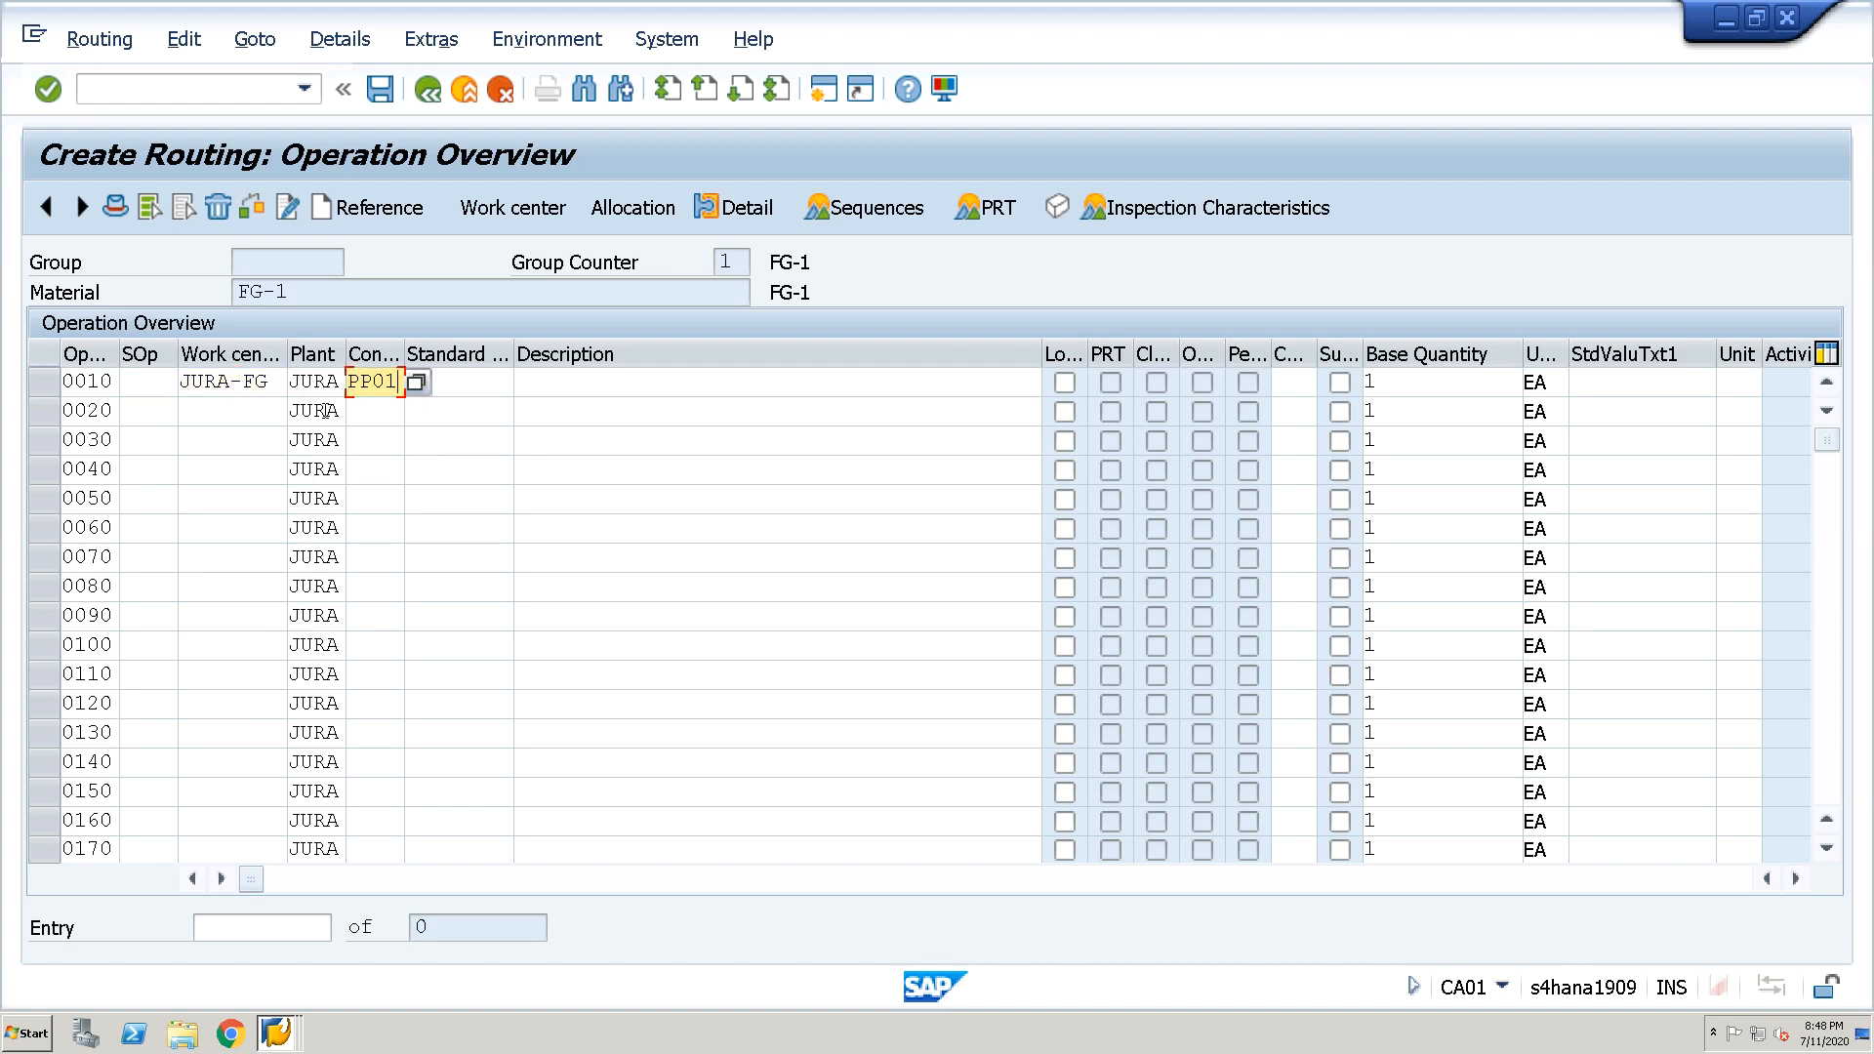
{"action": "key", "text": "Return"}
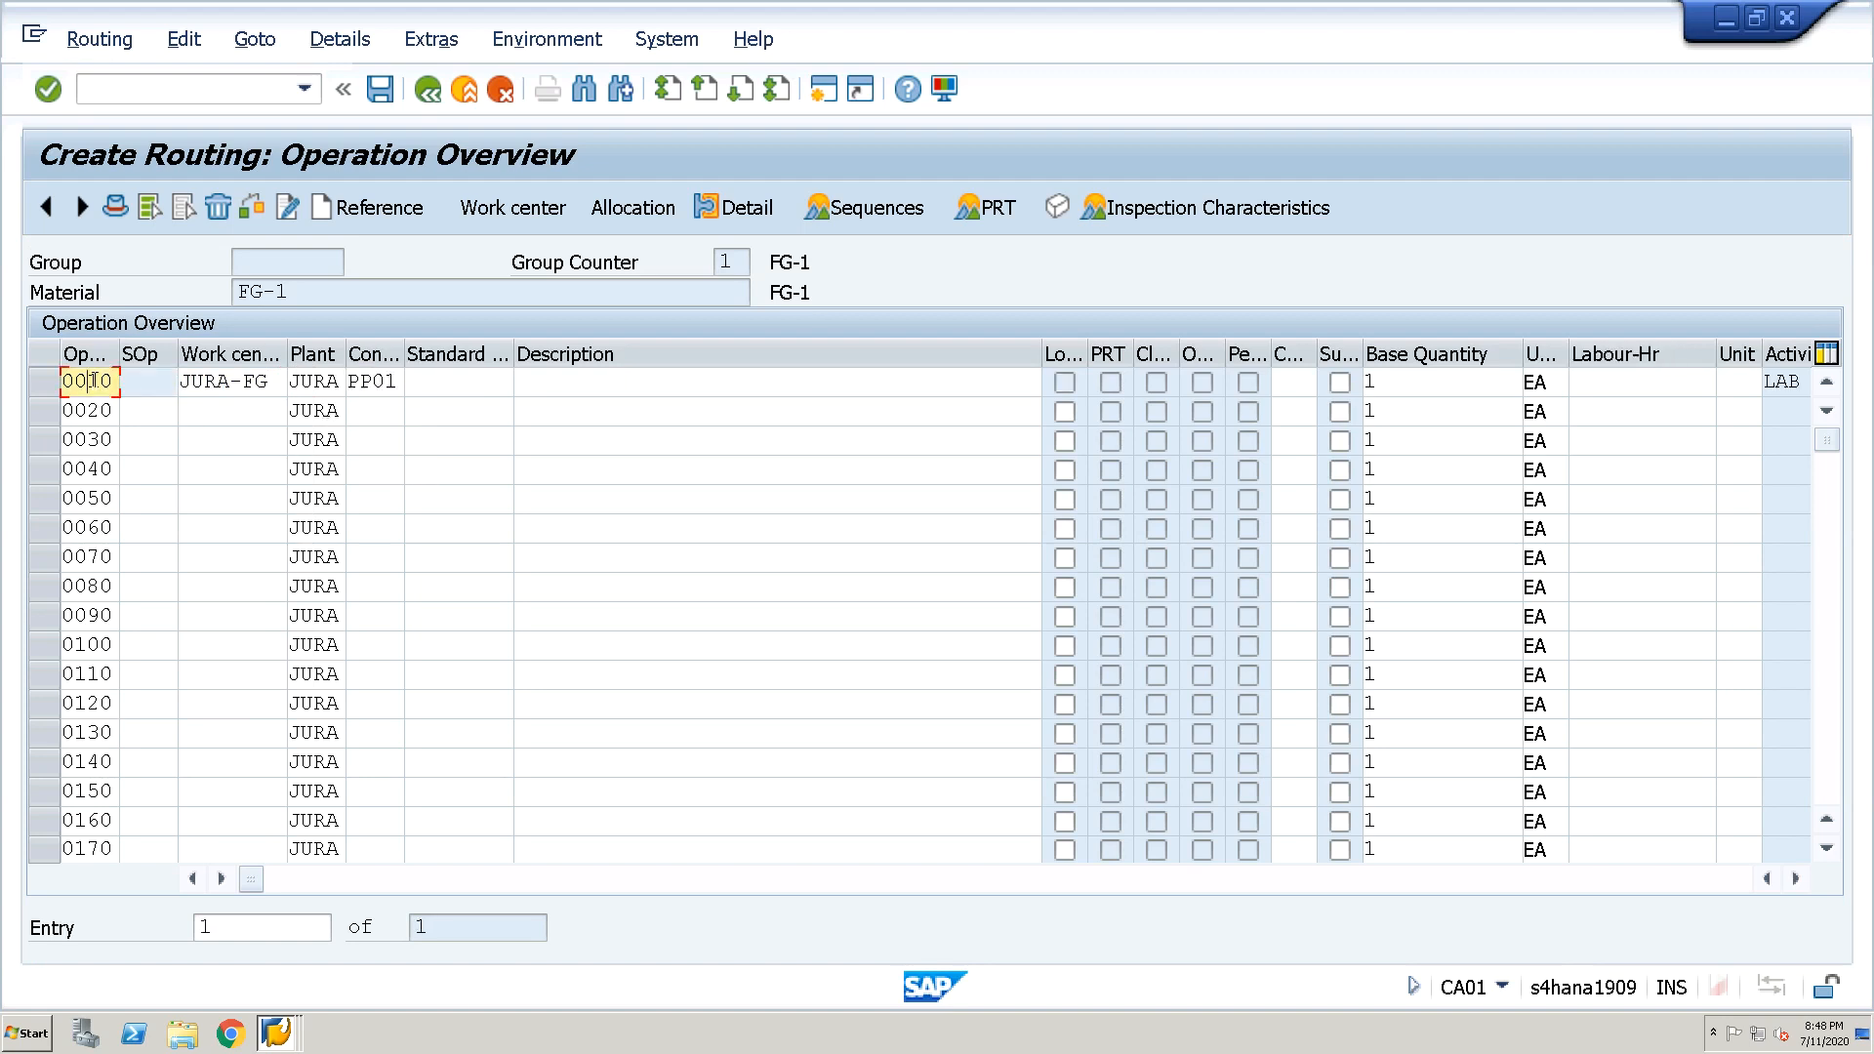
In operation 0010's details, enter standard values 5 for labour, 4 for machine, 3 for power and 2 for diesel/fuel
{"action": "double_click", "coordinate": [93, 380]}
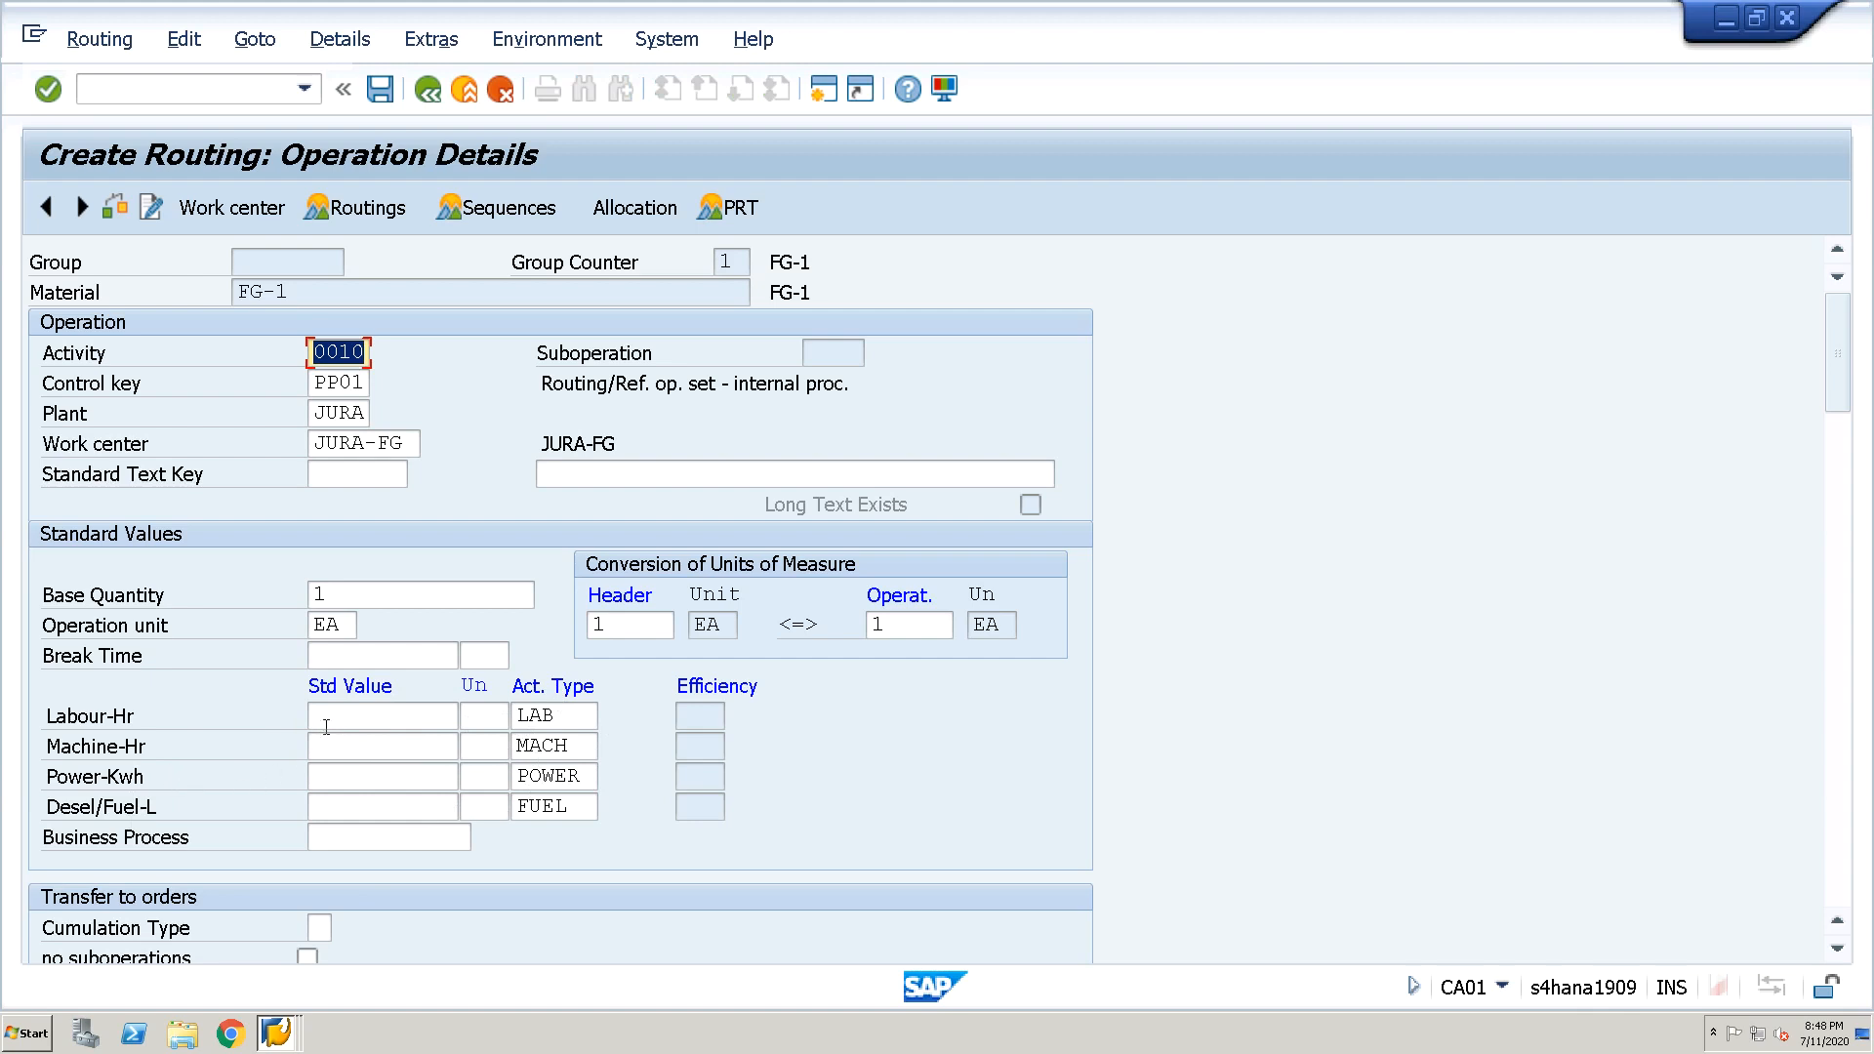
{"action": "left_click", "coordinate": [340, 712]}
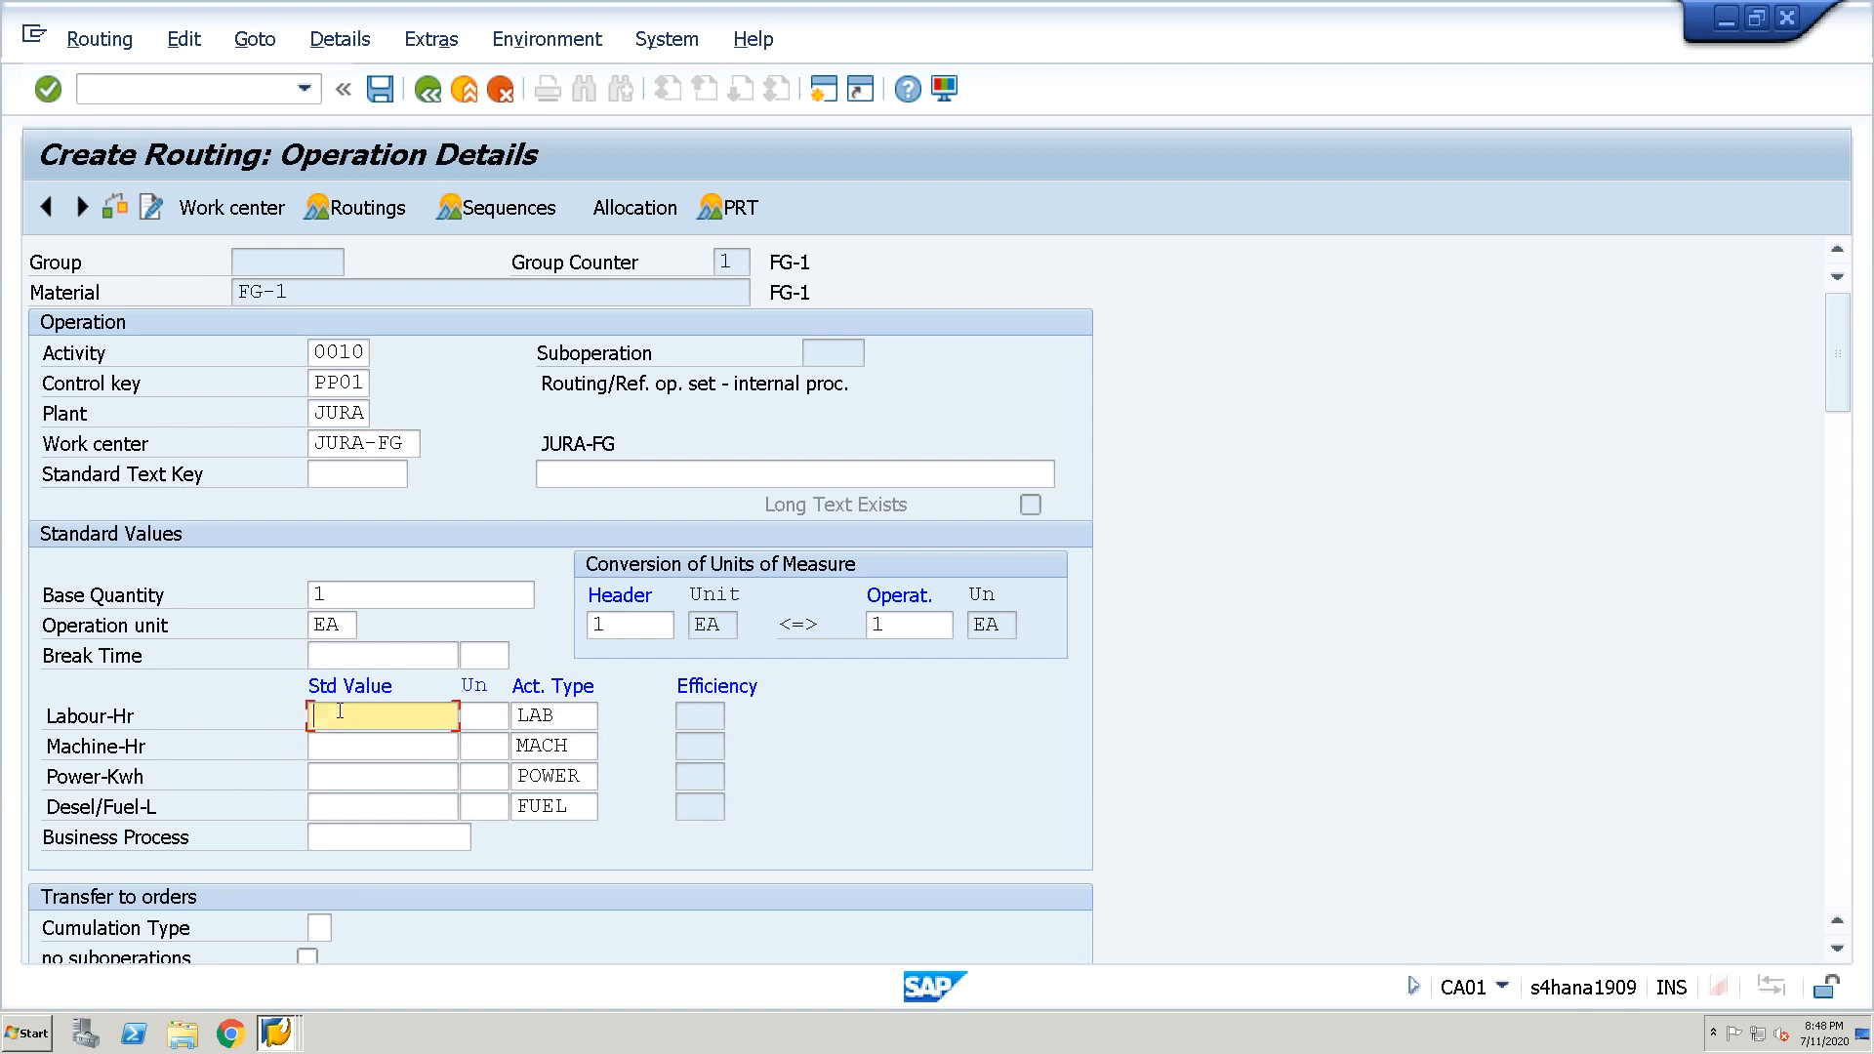
{"action": "type", "text": "5"}
{"action": "key", "text": "Tab"}
{"action": "type", "text": "4"}
{"action": "key", "text": "Tab"}
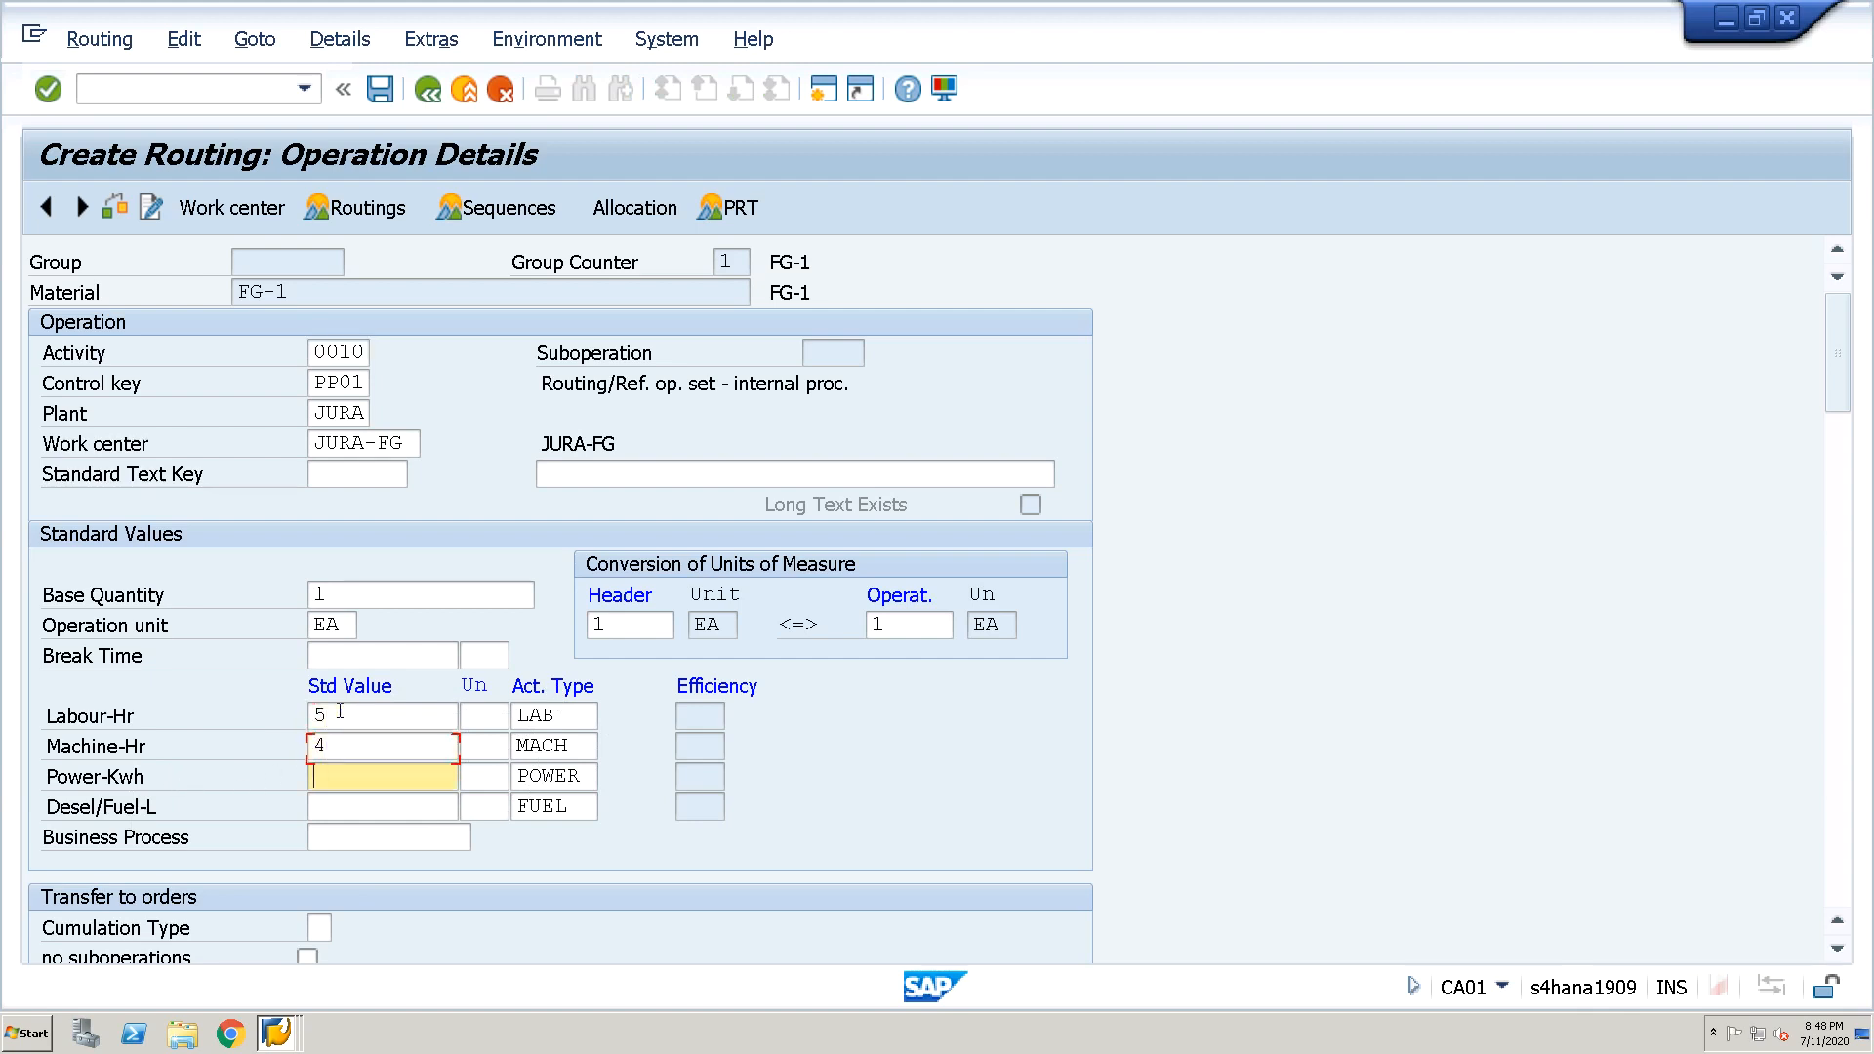
{"action": "type", "text": "3"}
{"action": "key", "text": "Tab"}
{"action": "type", "text": "2"}
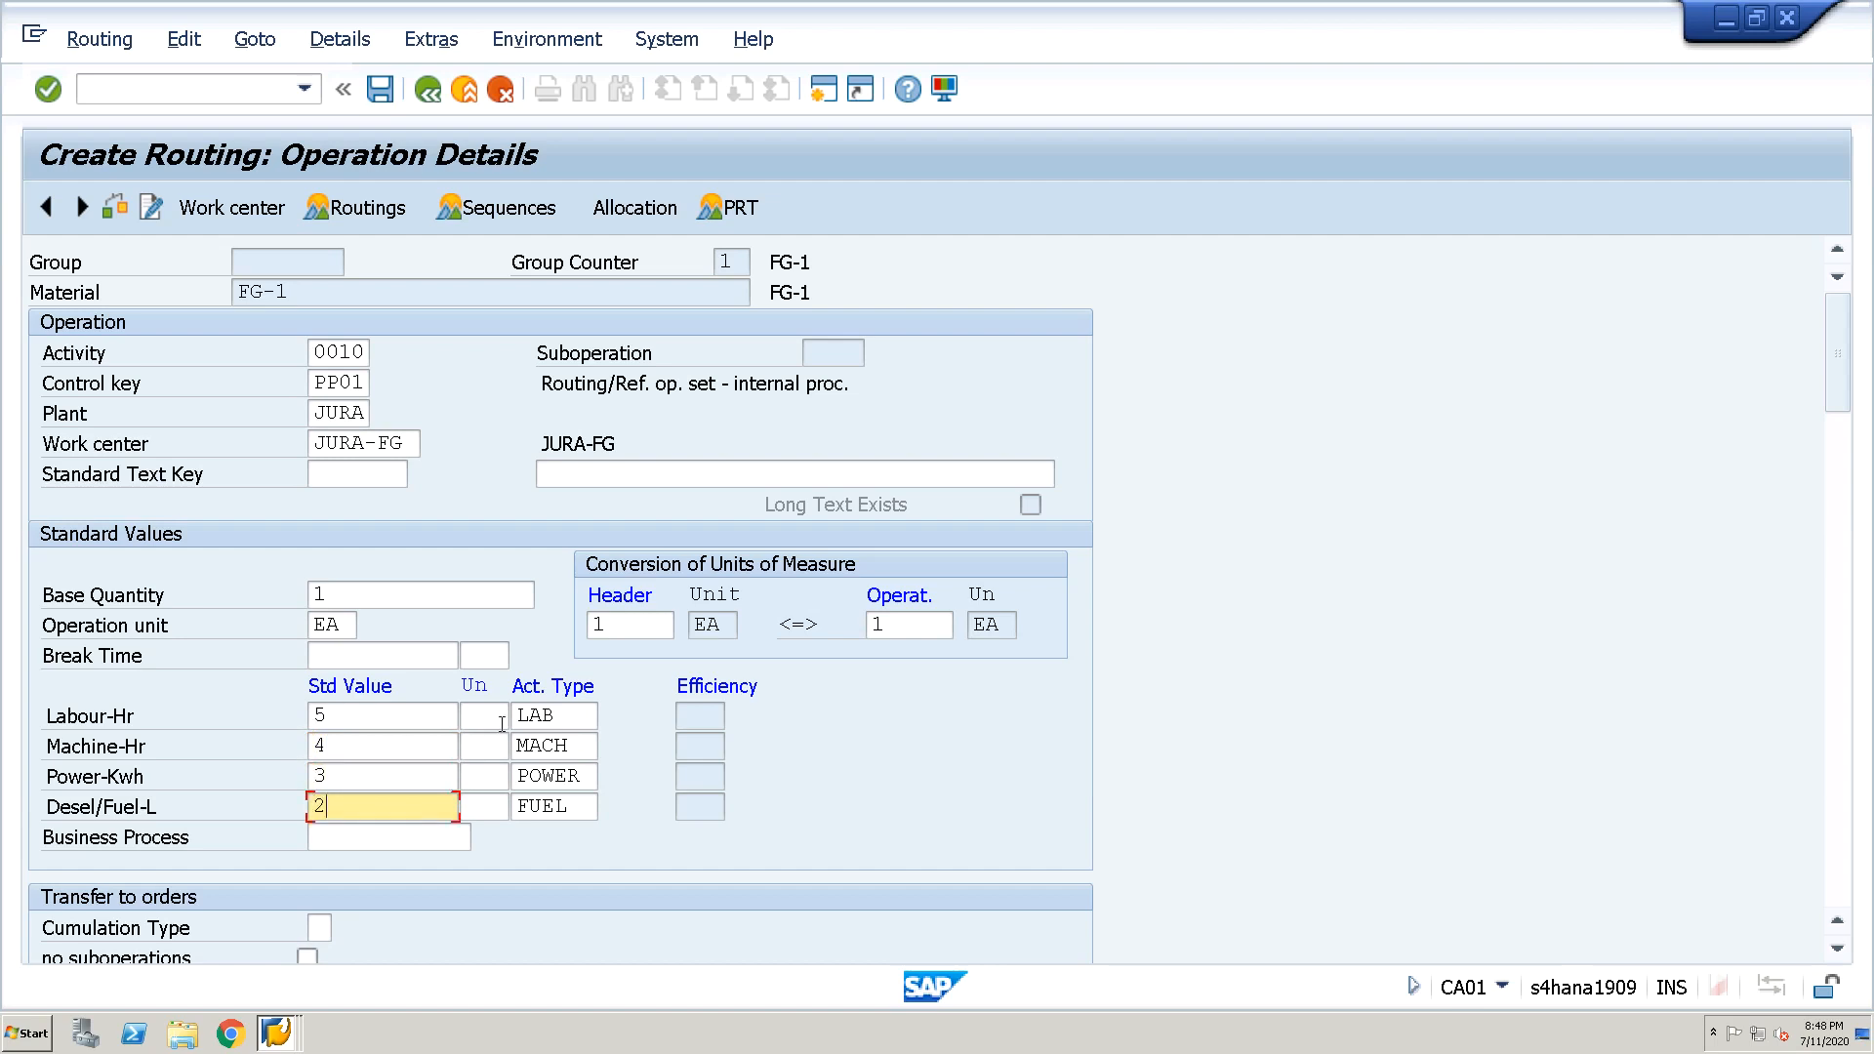
Set the standard value units to HR for labour and machine, KWH for power and L for diesel/fuel
{"action": "left_click", "coordinate": [499, 723]}
{"action": "type", "text": "HR"}
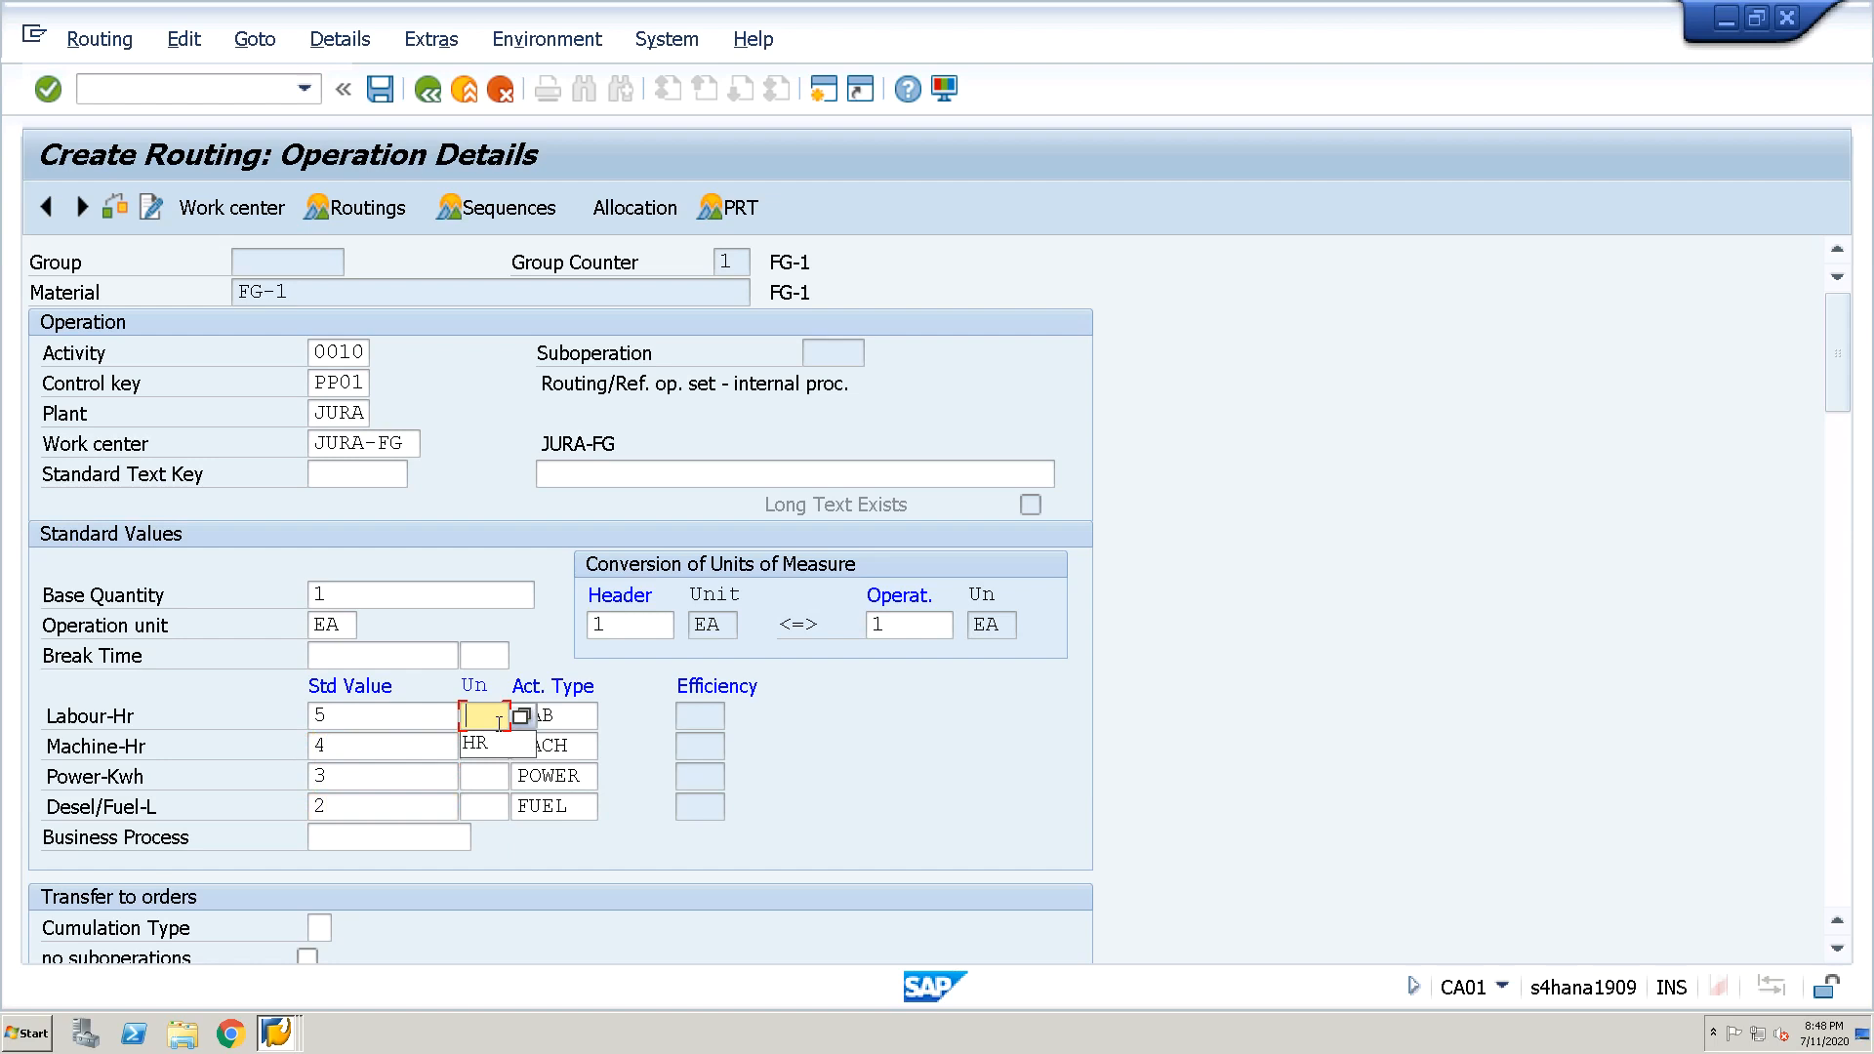
{"action": "key", "text": "Tab"}
{"action": "key", "text": "Down"}
{"action": "key", "text": "Down"}
{"action": "key", "text": "Down"}
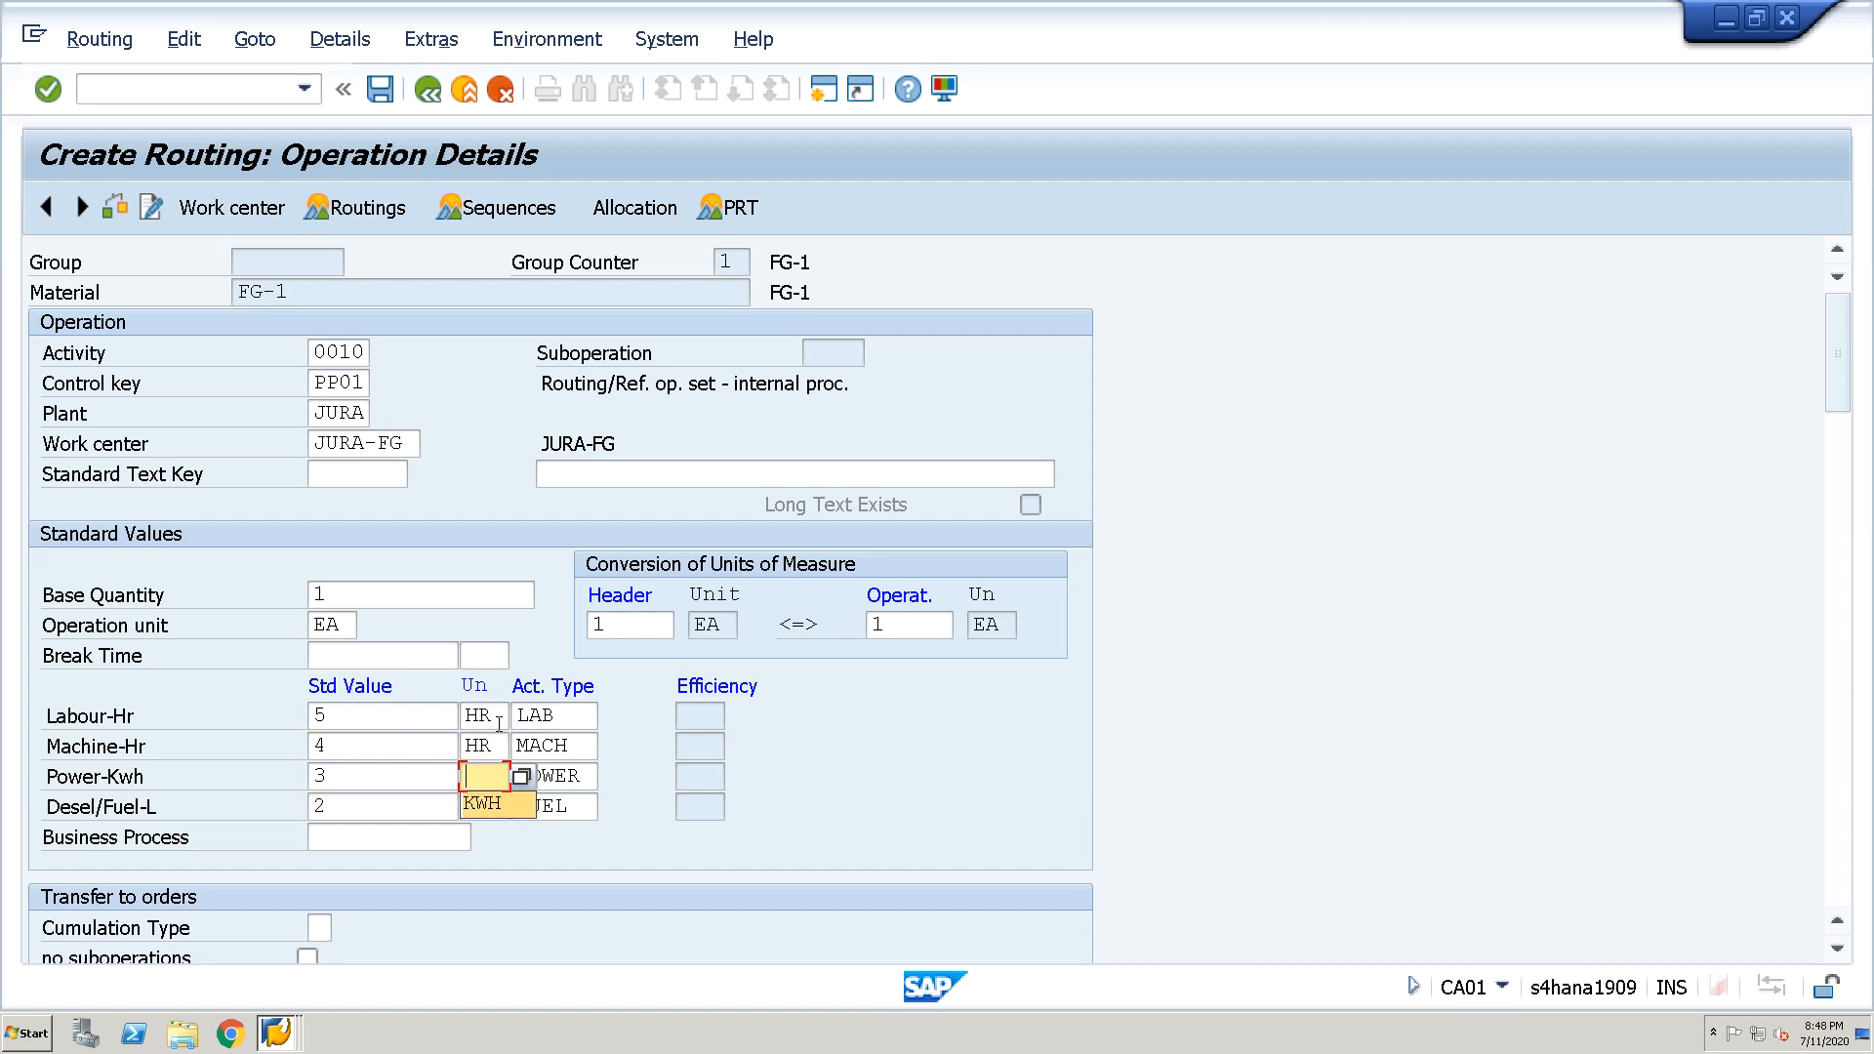
{"action": "key", "text": "Return"}
{"action": "key", "text": "Down"}
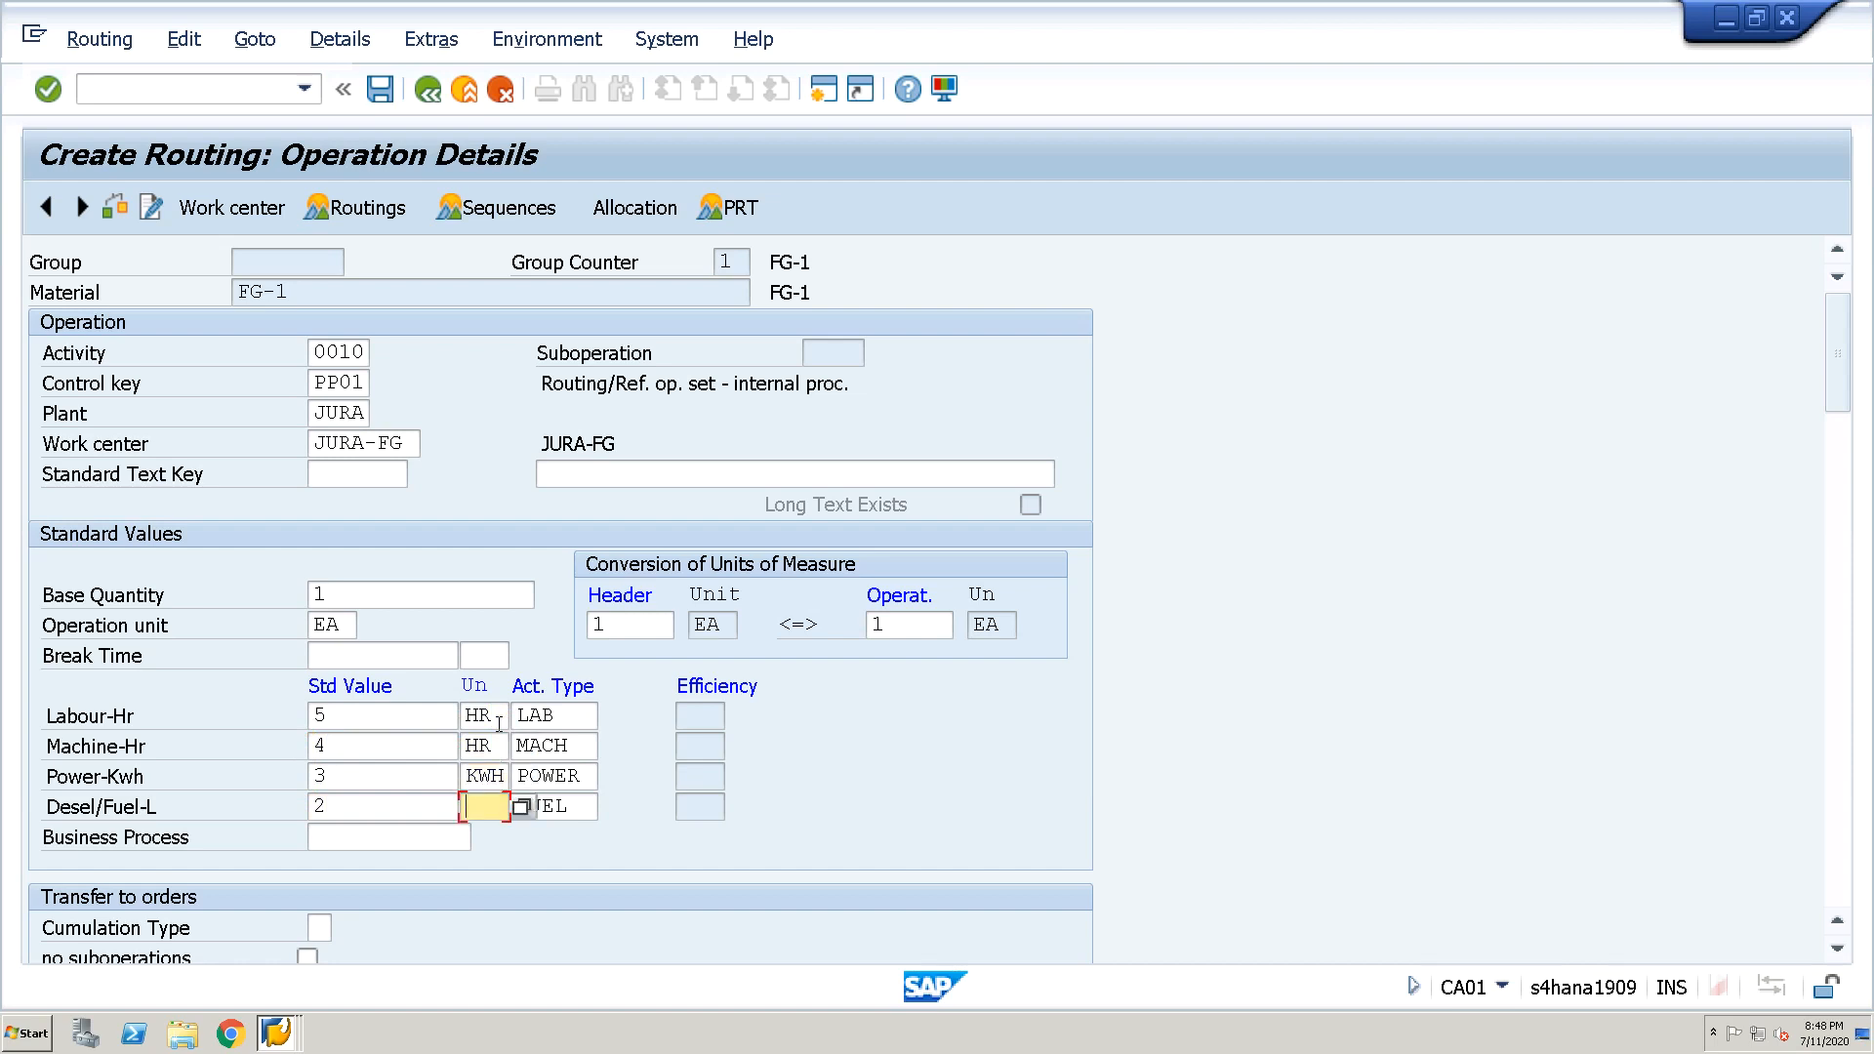
{"action": "key", "text": "Down"}
{"action": "key", "text": "Return"}
{"action": "key", "text": "Return"}
Check the standard values of operation 0010's four activities and save the routing
{"action": "left_click", "coordinate": [358, 715]}
{"action": "left_click", "coordinate": [320, 714]}
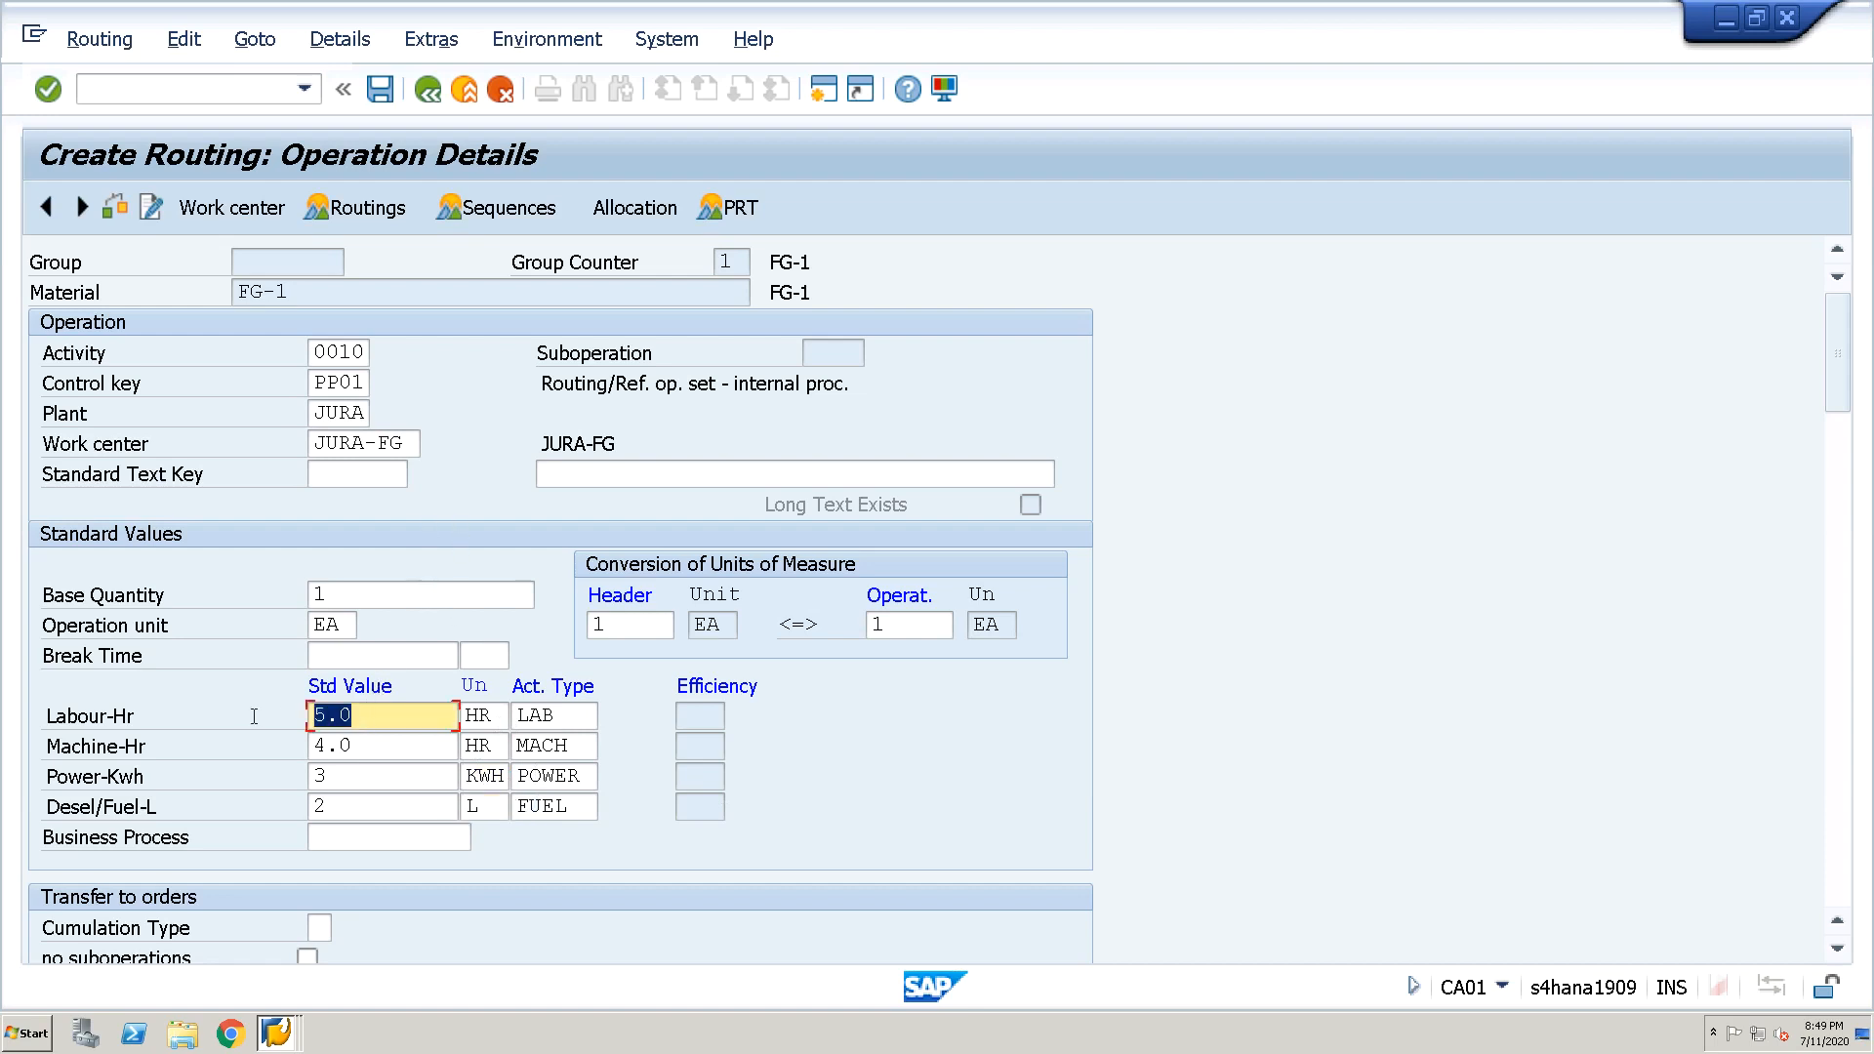
{"action": "left_click_drag", "start_coordinate": [377, 747], "coordinate": [292, 748]}
{"action": "left_click", "coordinate": [316, 752]}
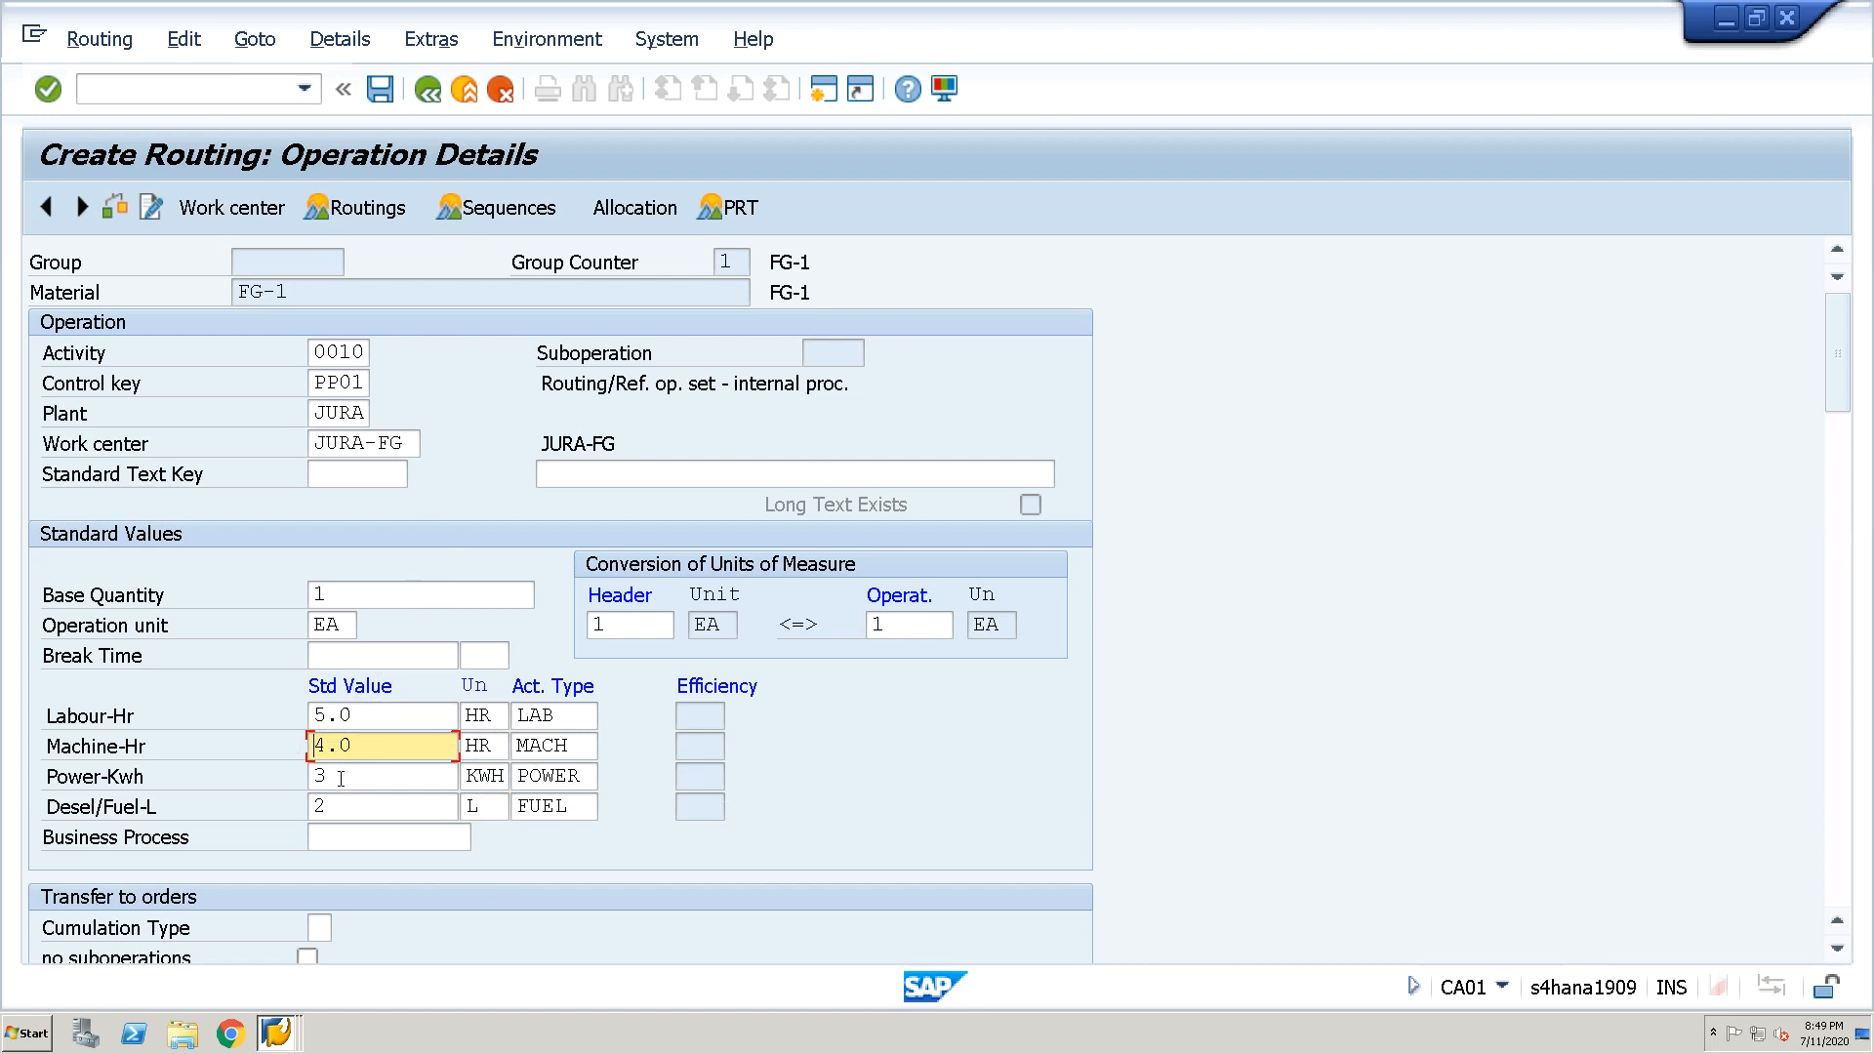
{"action": "left_click", "coordinate": [317, 780]}
{"action": "left_click", "coordinate": [319, 808]}
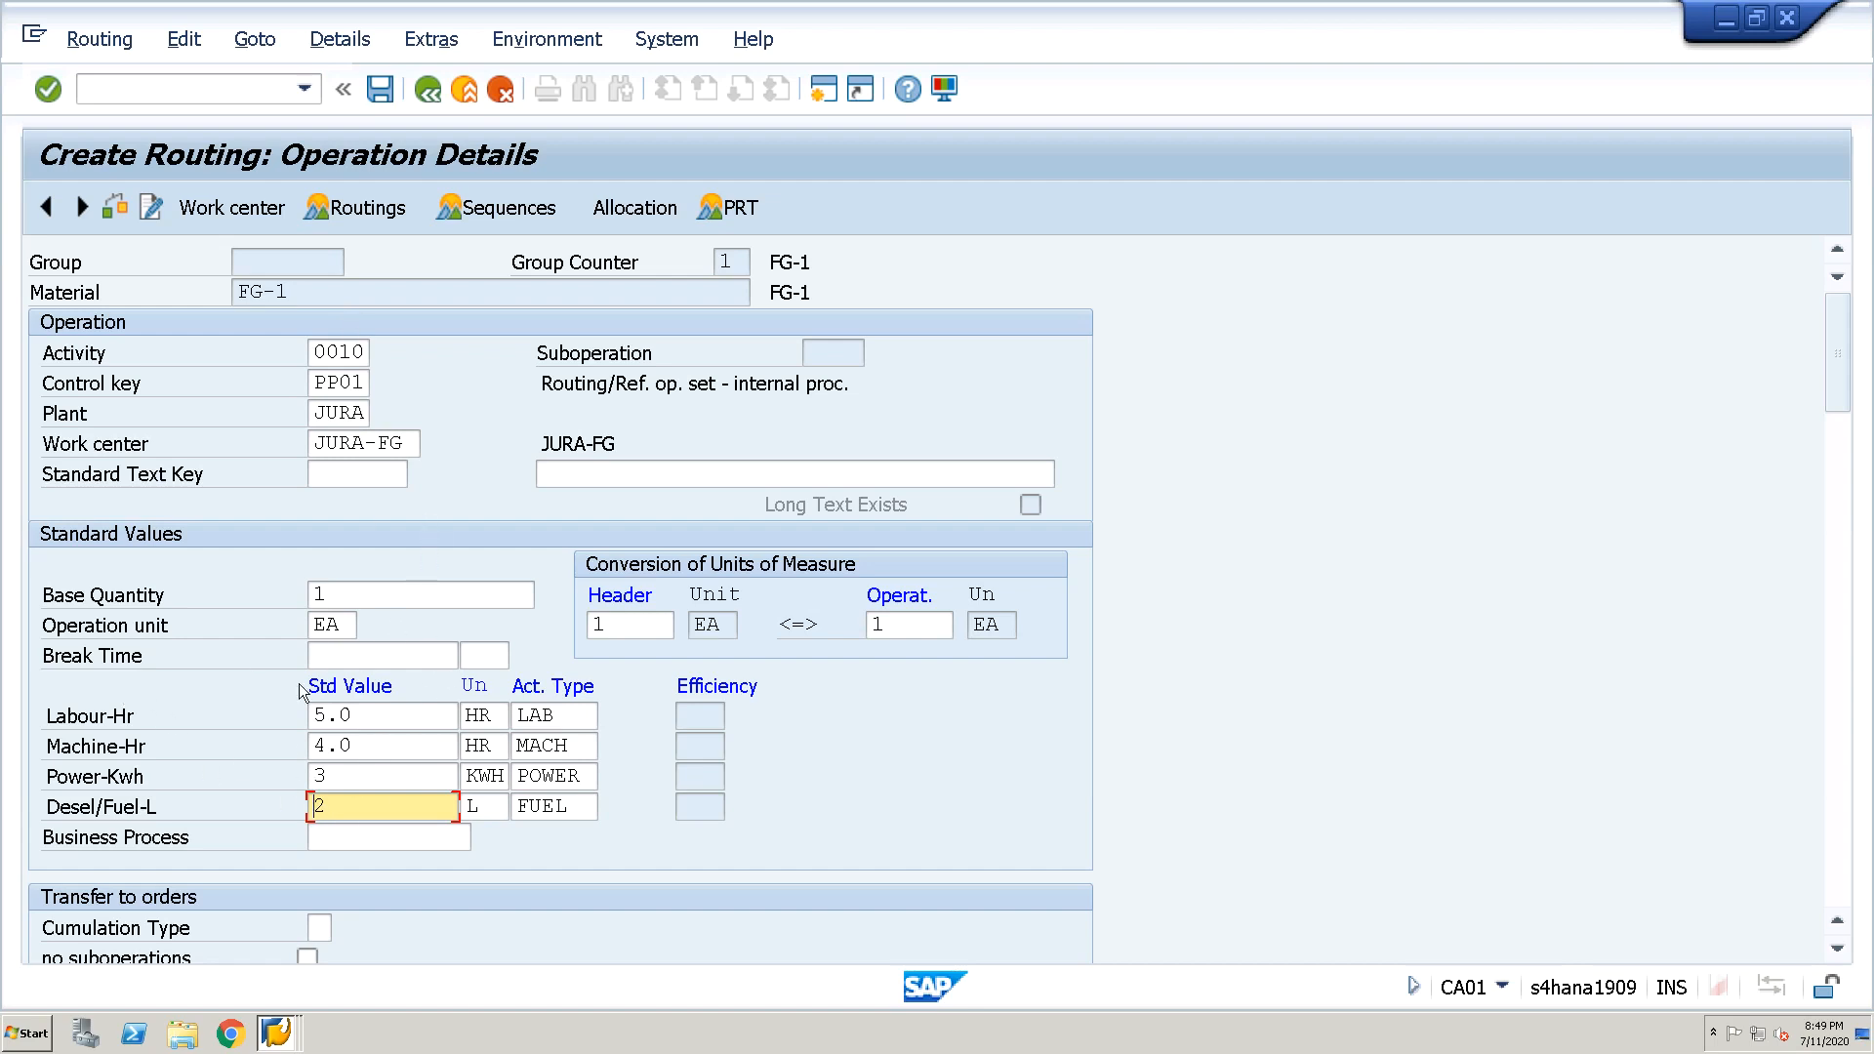
{"action": "left_click", "coordinate": [381, 90]}
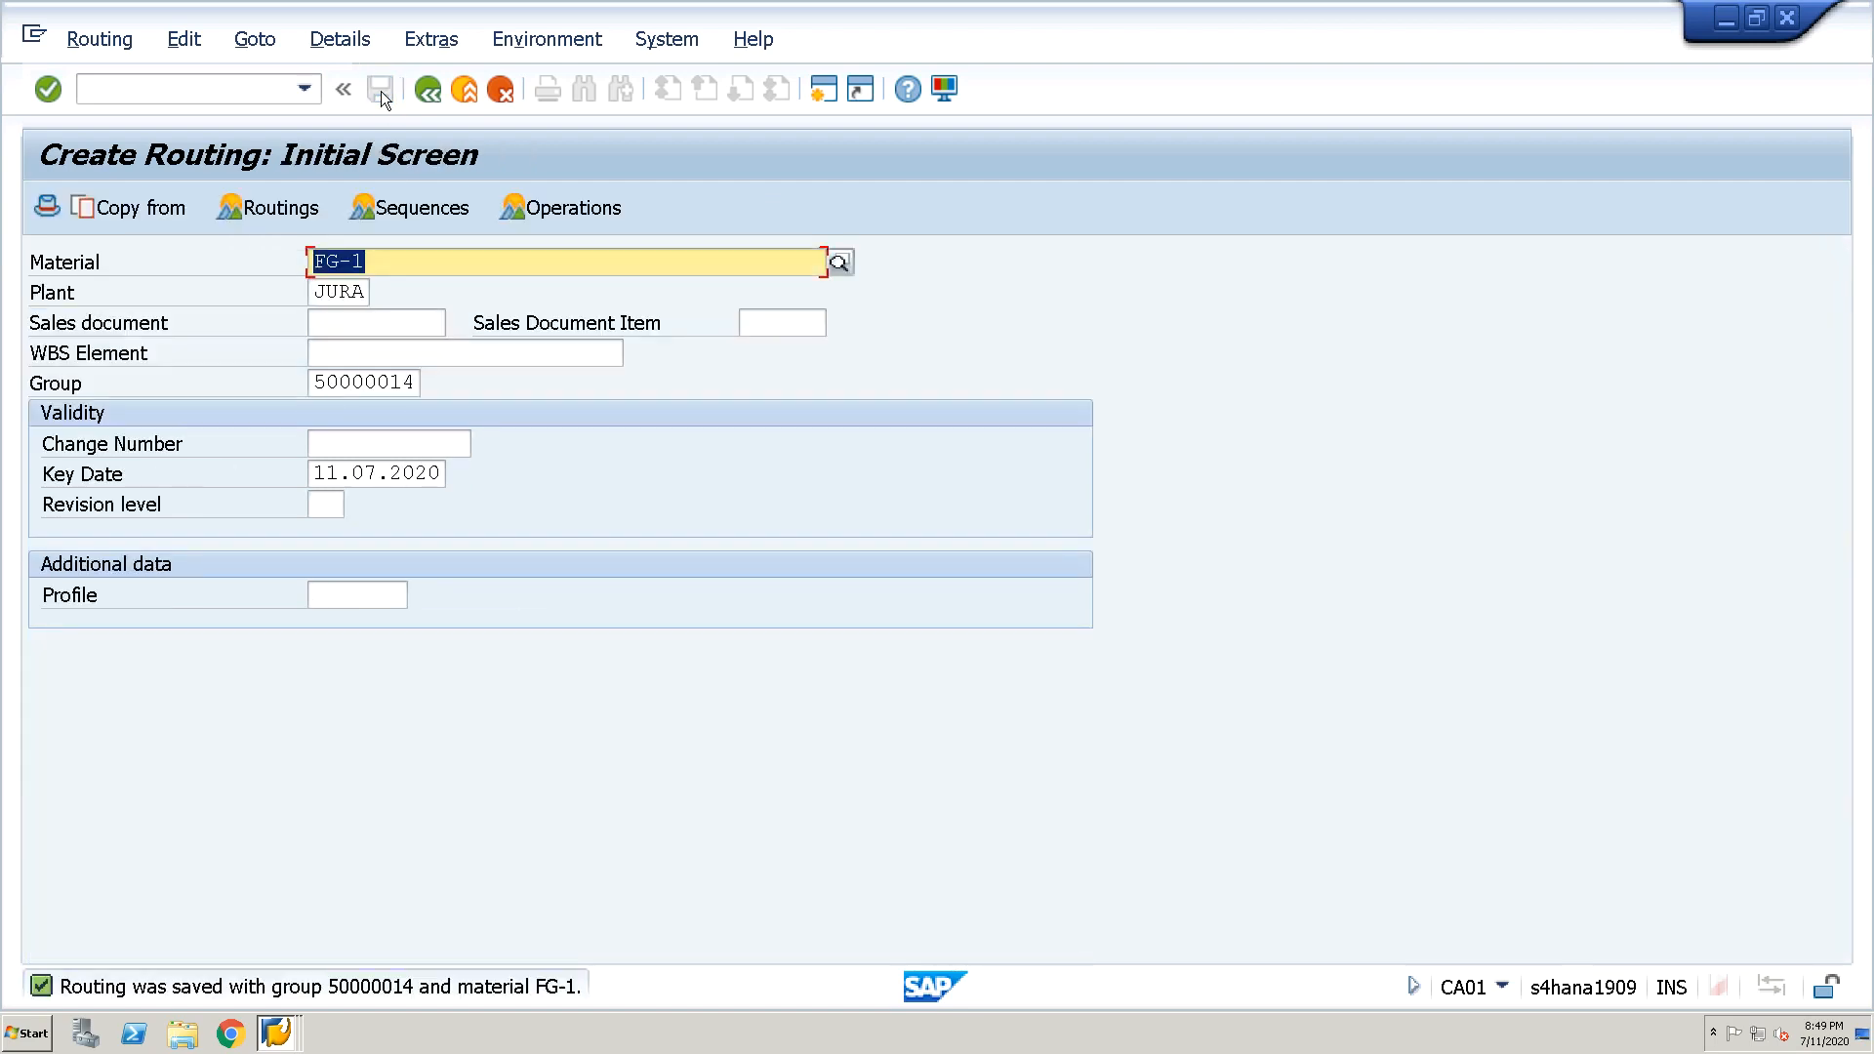
Leave the routing transaction and open transaction AKE5 for creating condition records
{"action": "left_click", "coordinate": [251, 91]}
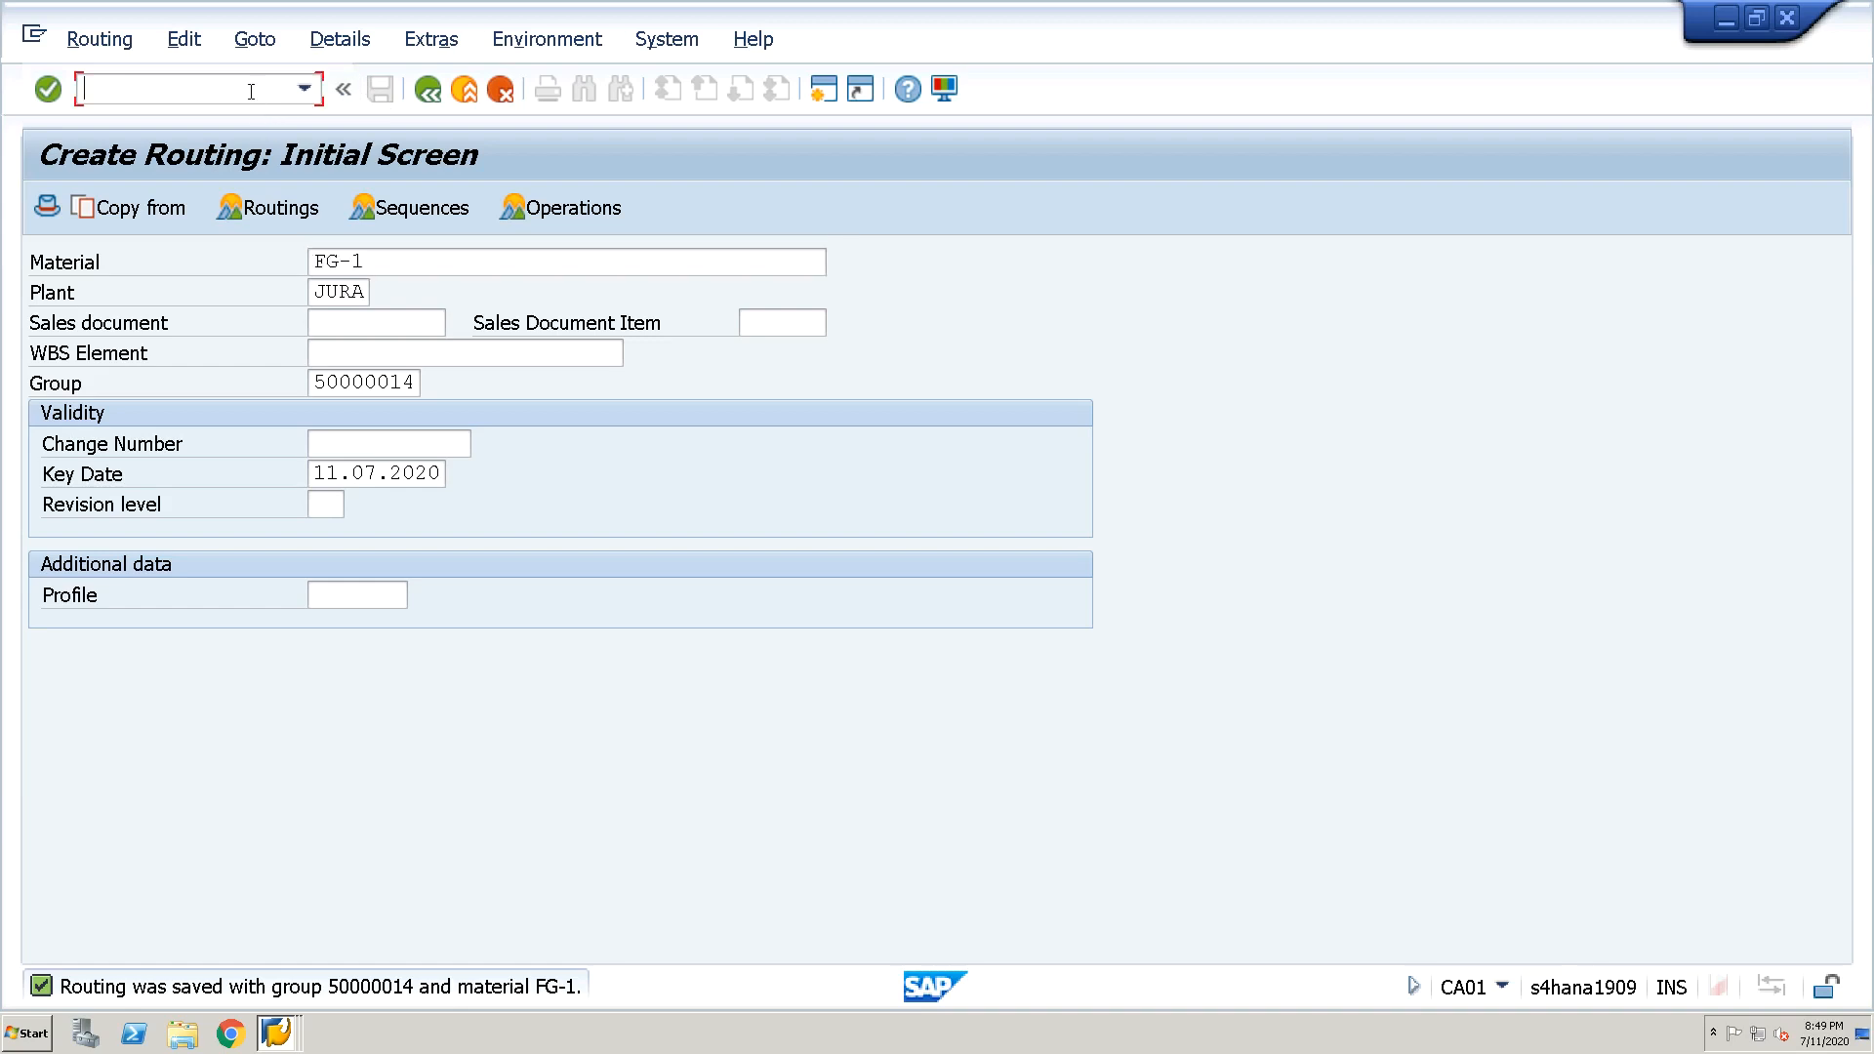
{"action": "type", "text": "/N"}
{"action": "key", "text": "Return"}
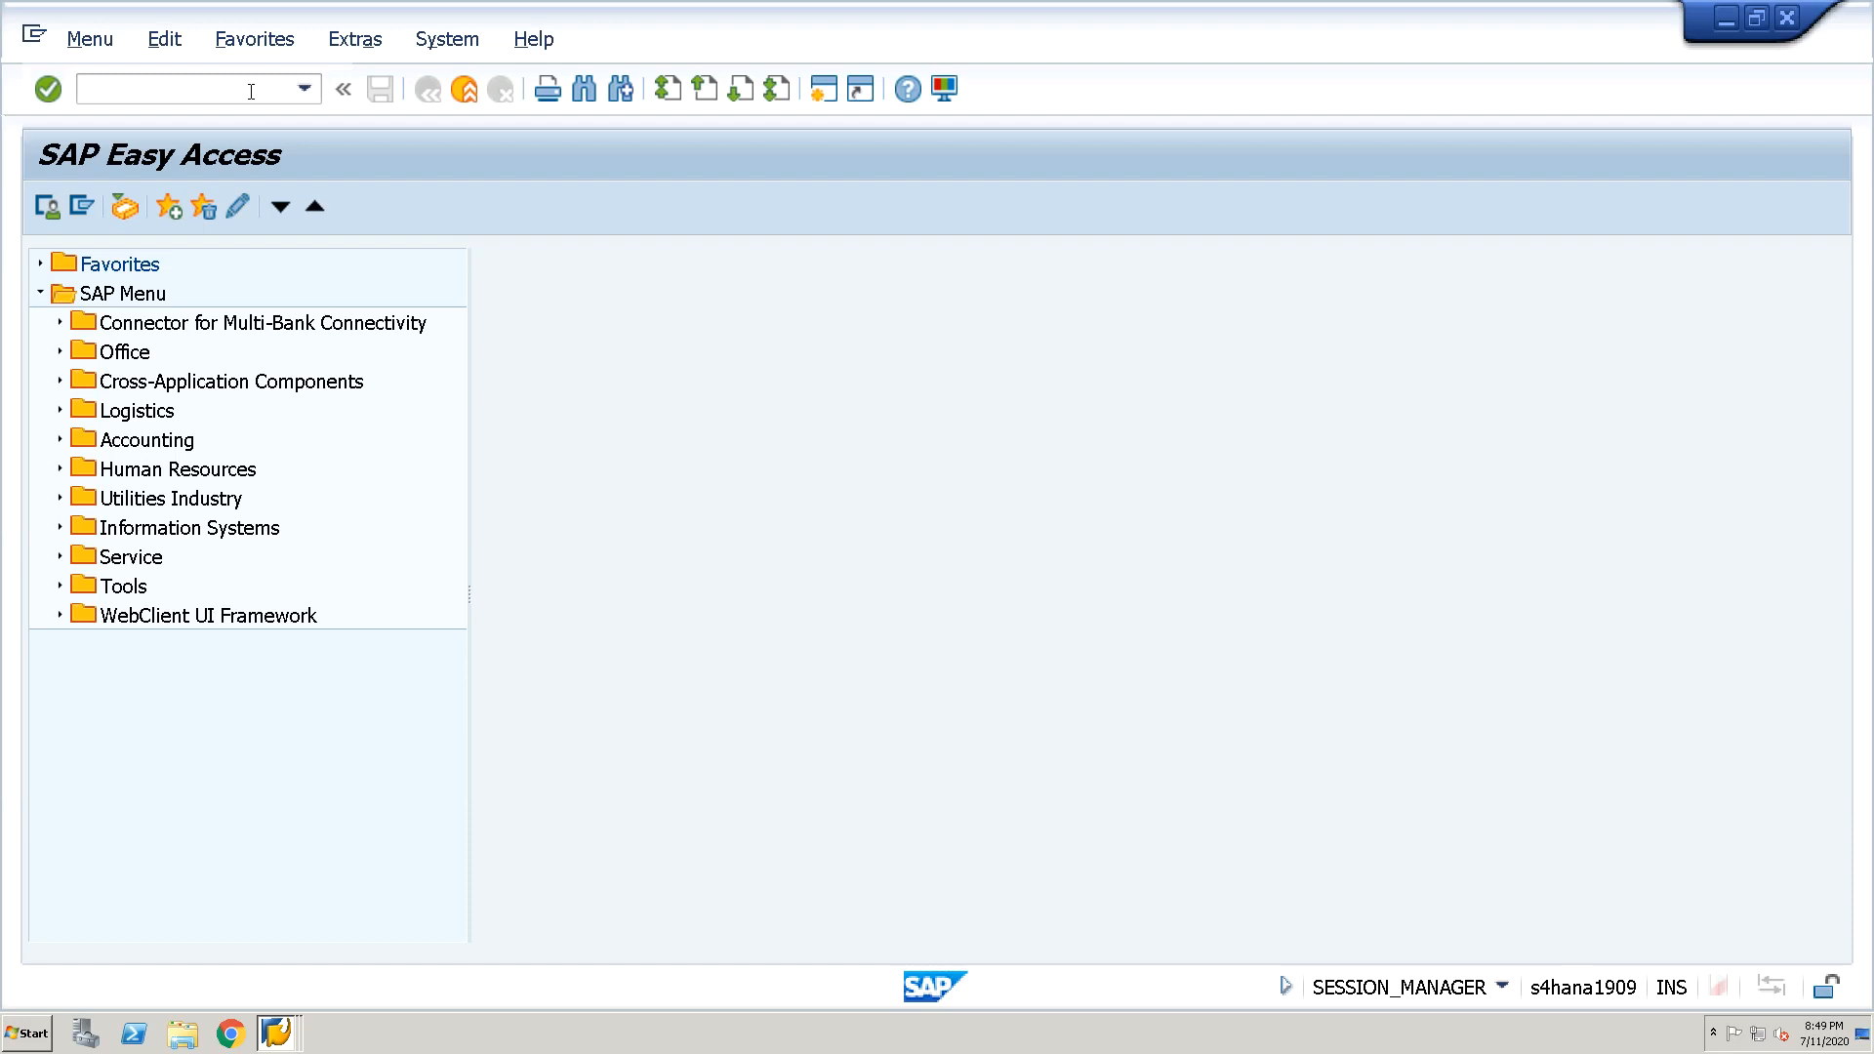
{"action": "type", "text": "8KE5"}
{"action": "key", "text": "Return"}
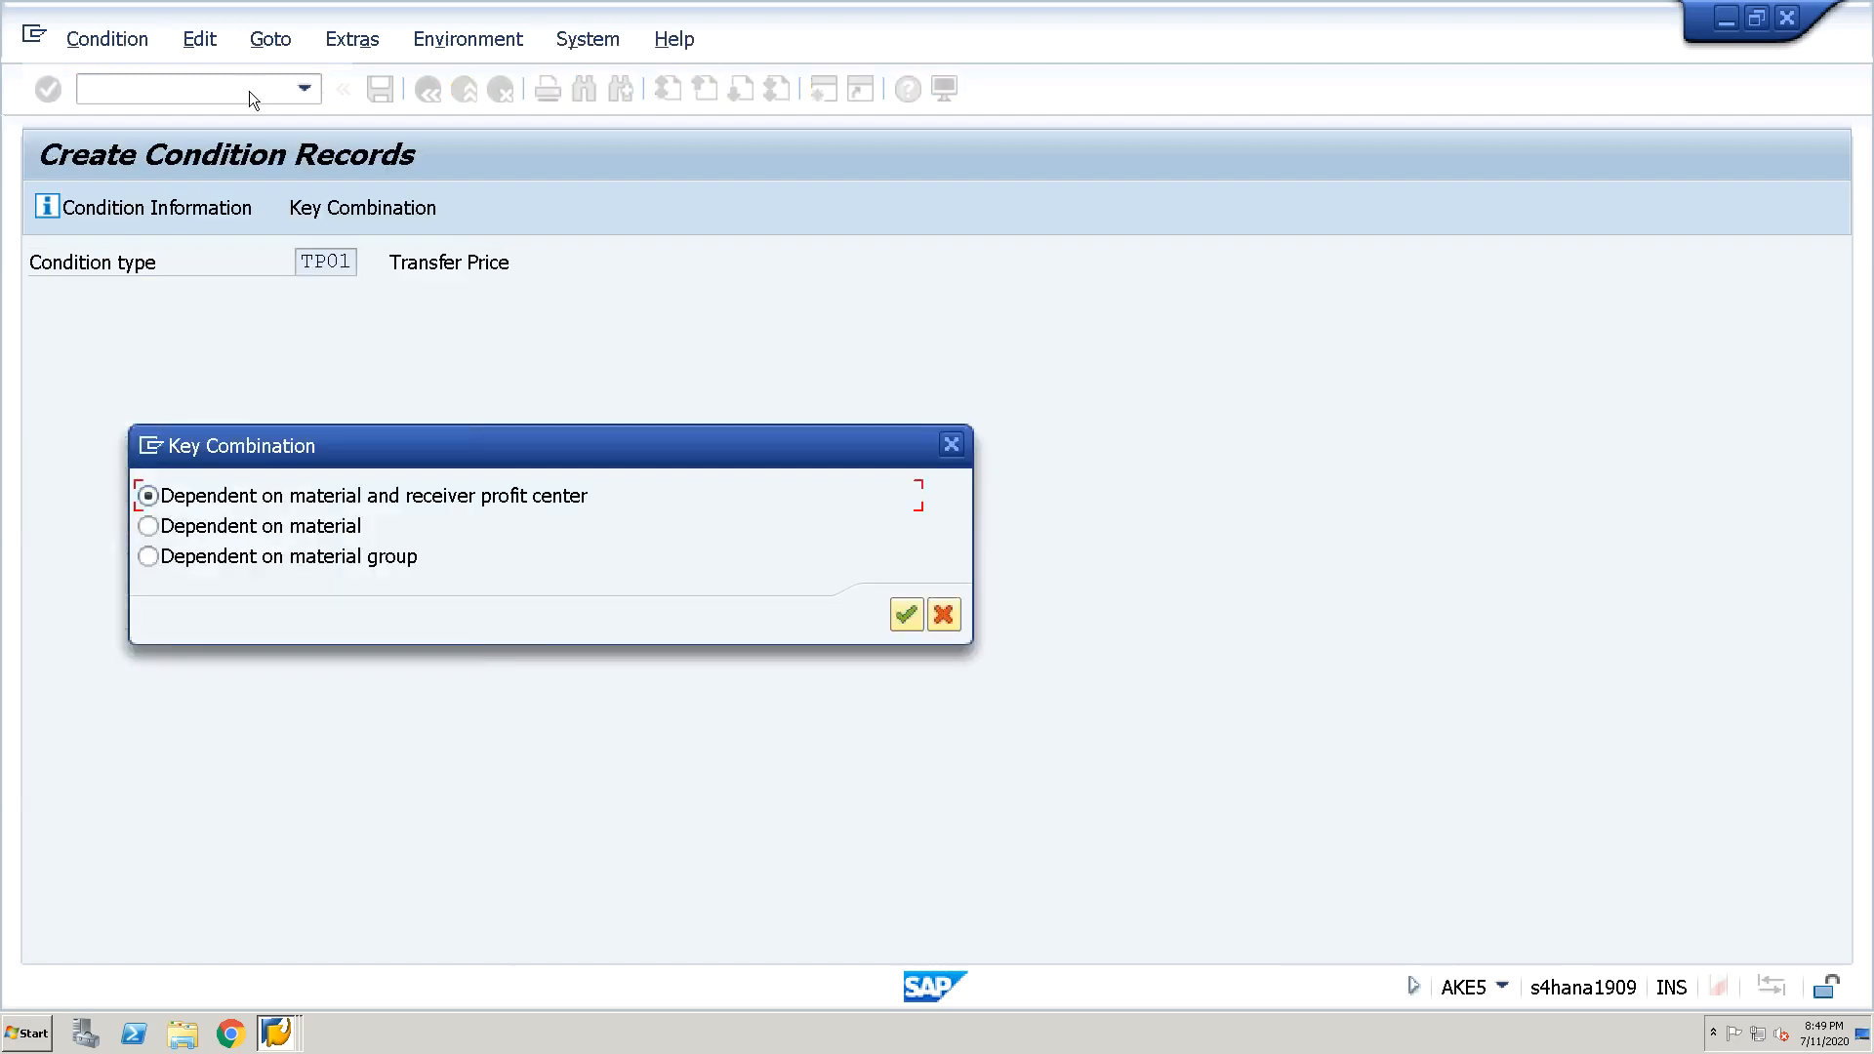
Choose condition type JUR2 (Transfer Price) with the key combination dependent on material and receiver profit center
{"action": "left_click", "coordinate": [945, 615]}
{"action": "left_click", "coordinate": [369, 261]}
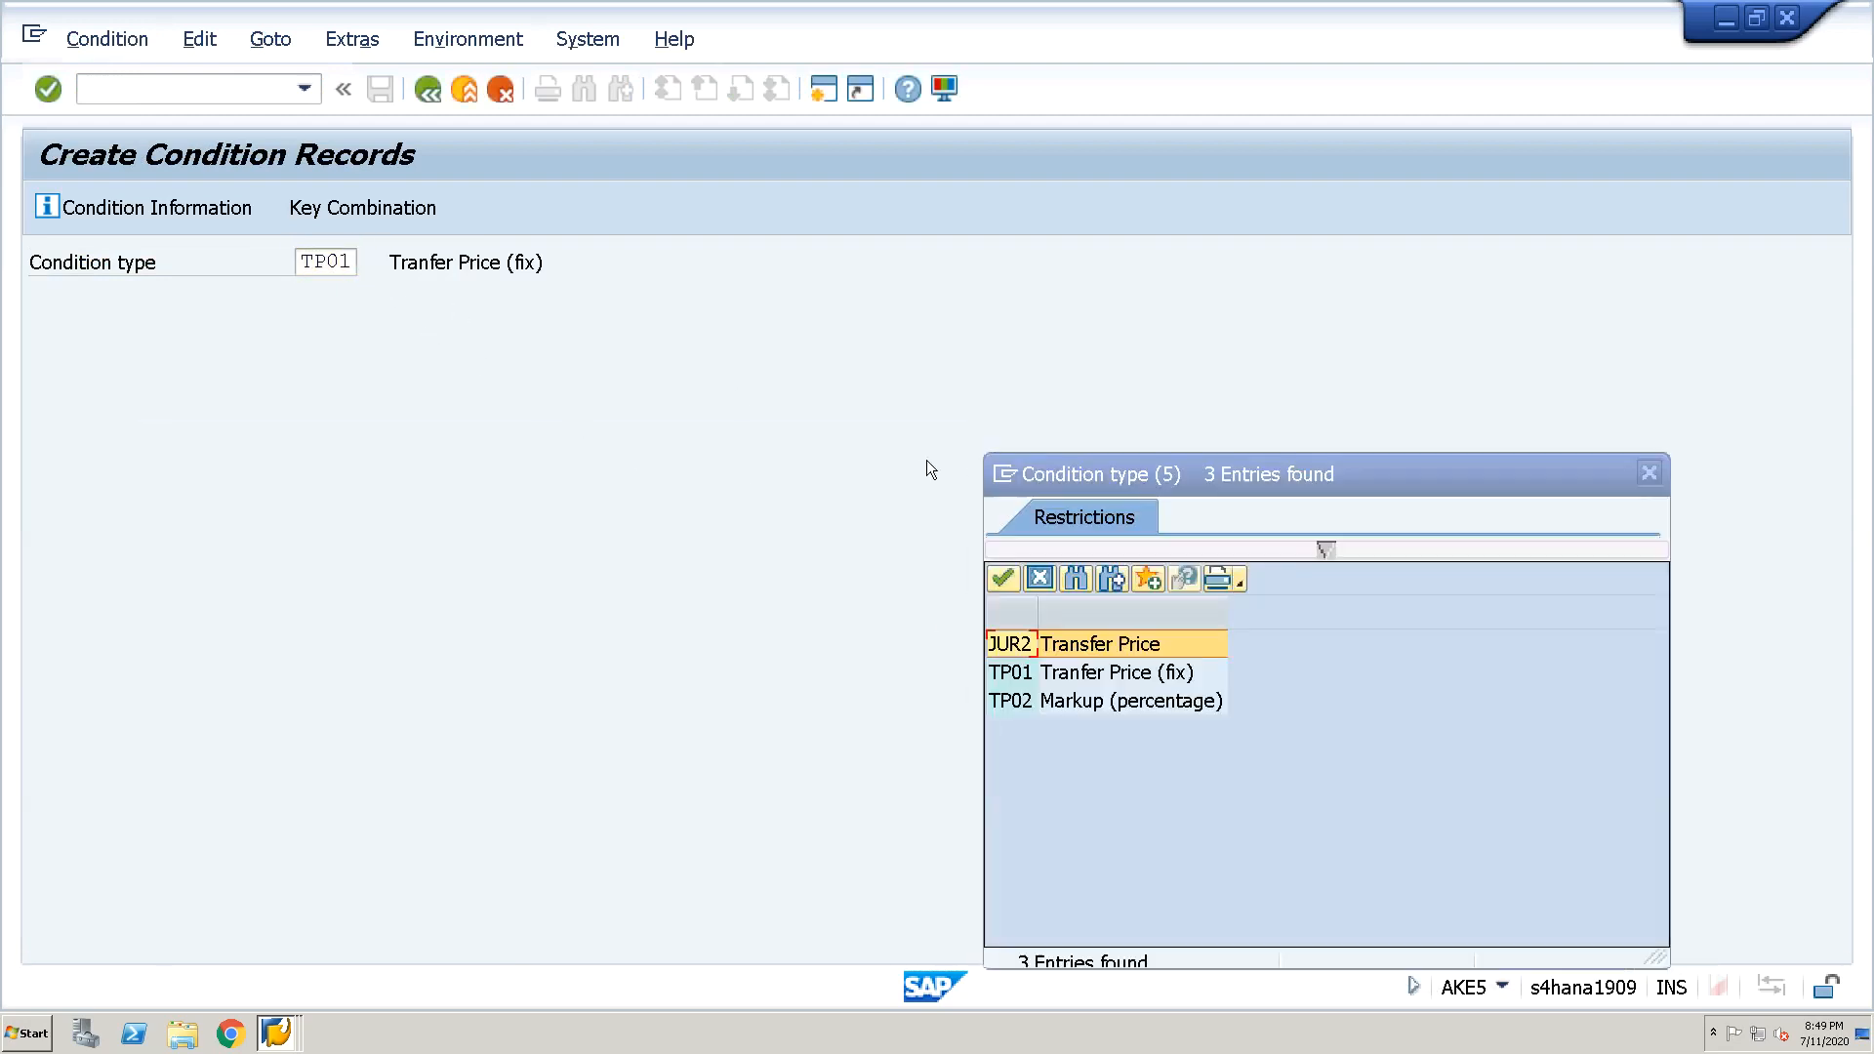
{"action": "left_click_drag", "start_coordinate": [1187, 472], "coordinate": [931, 237]}
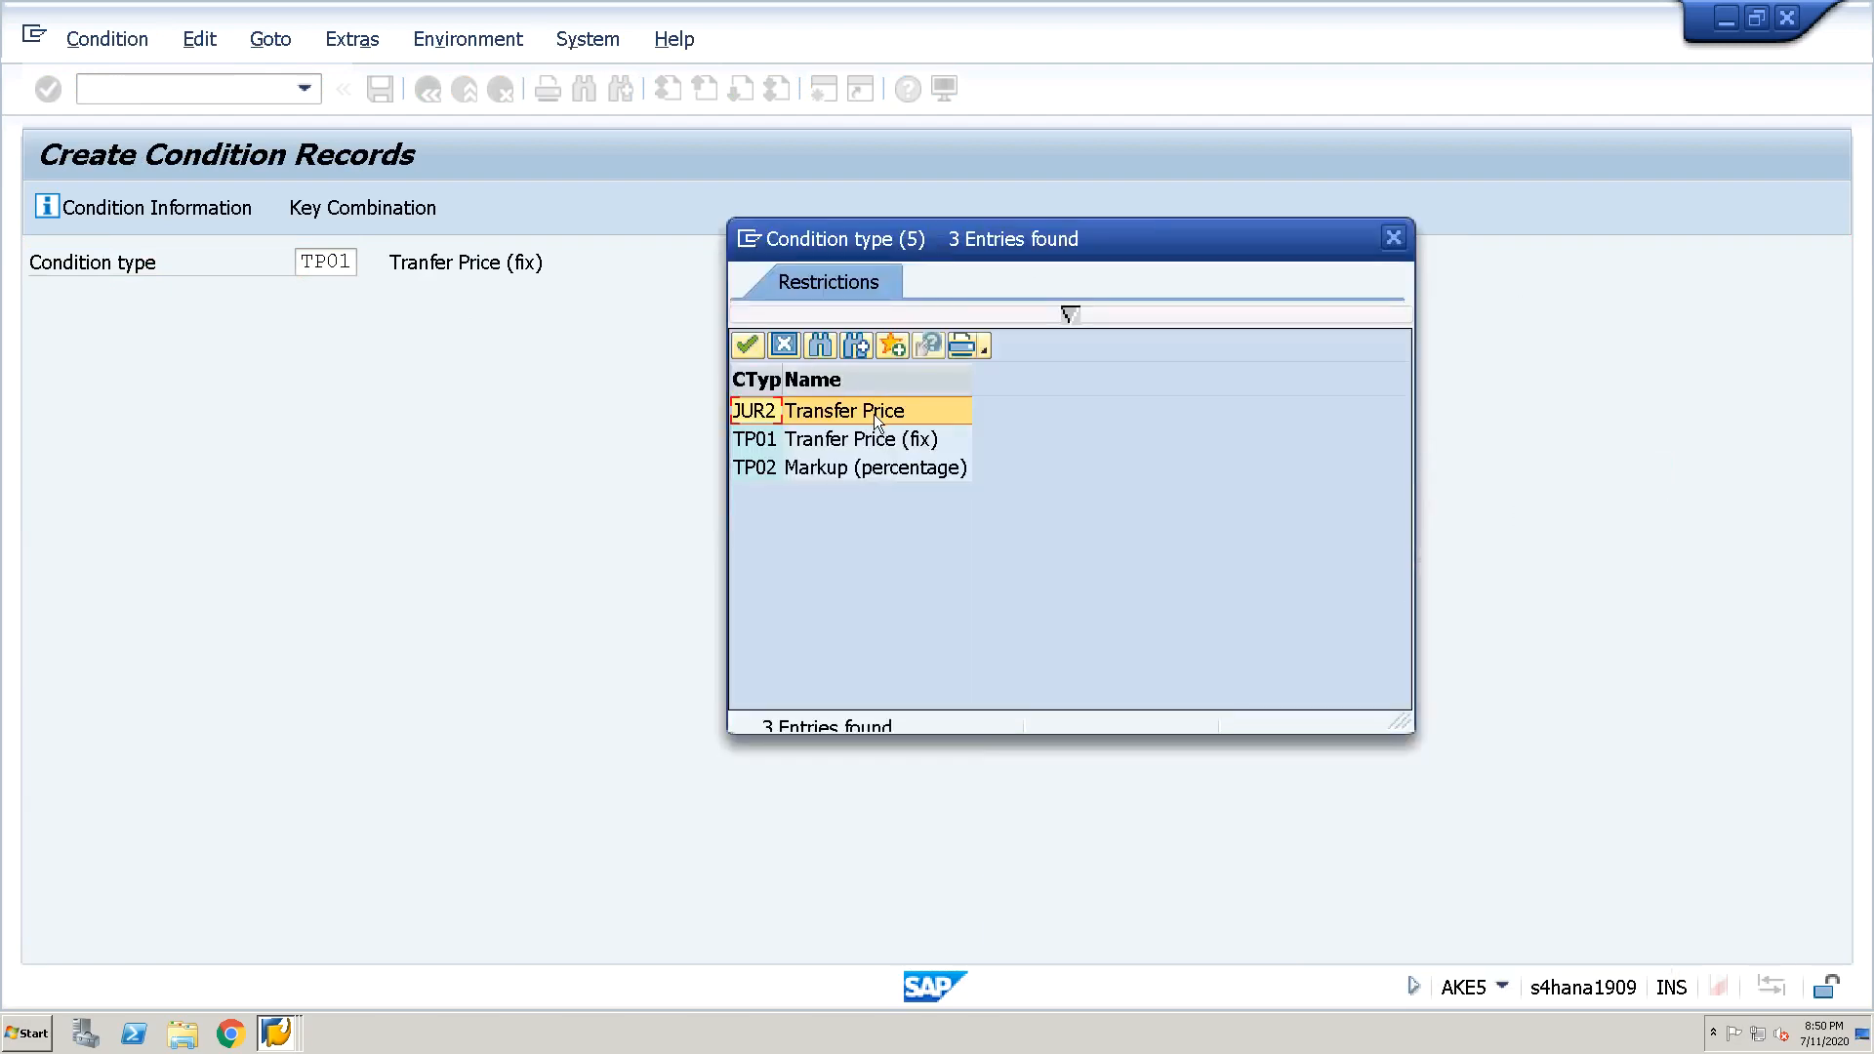
{"action": "double_click", "coordinate": [873, 408]}
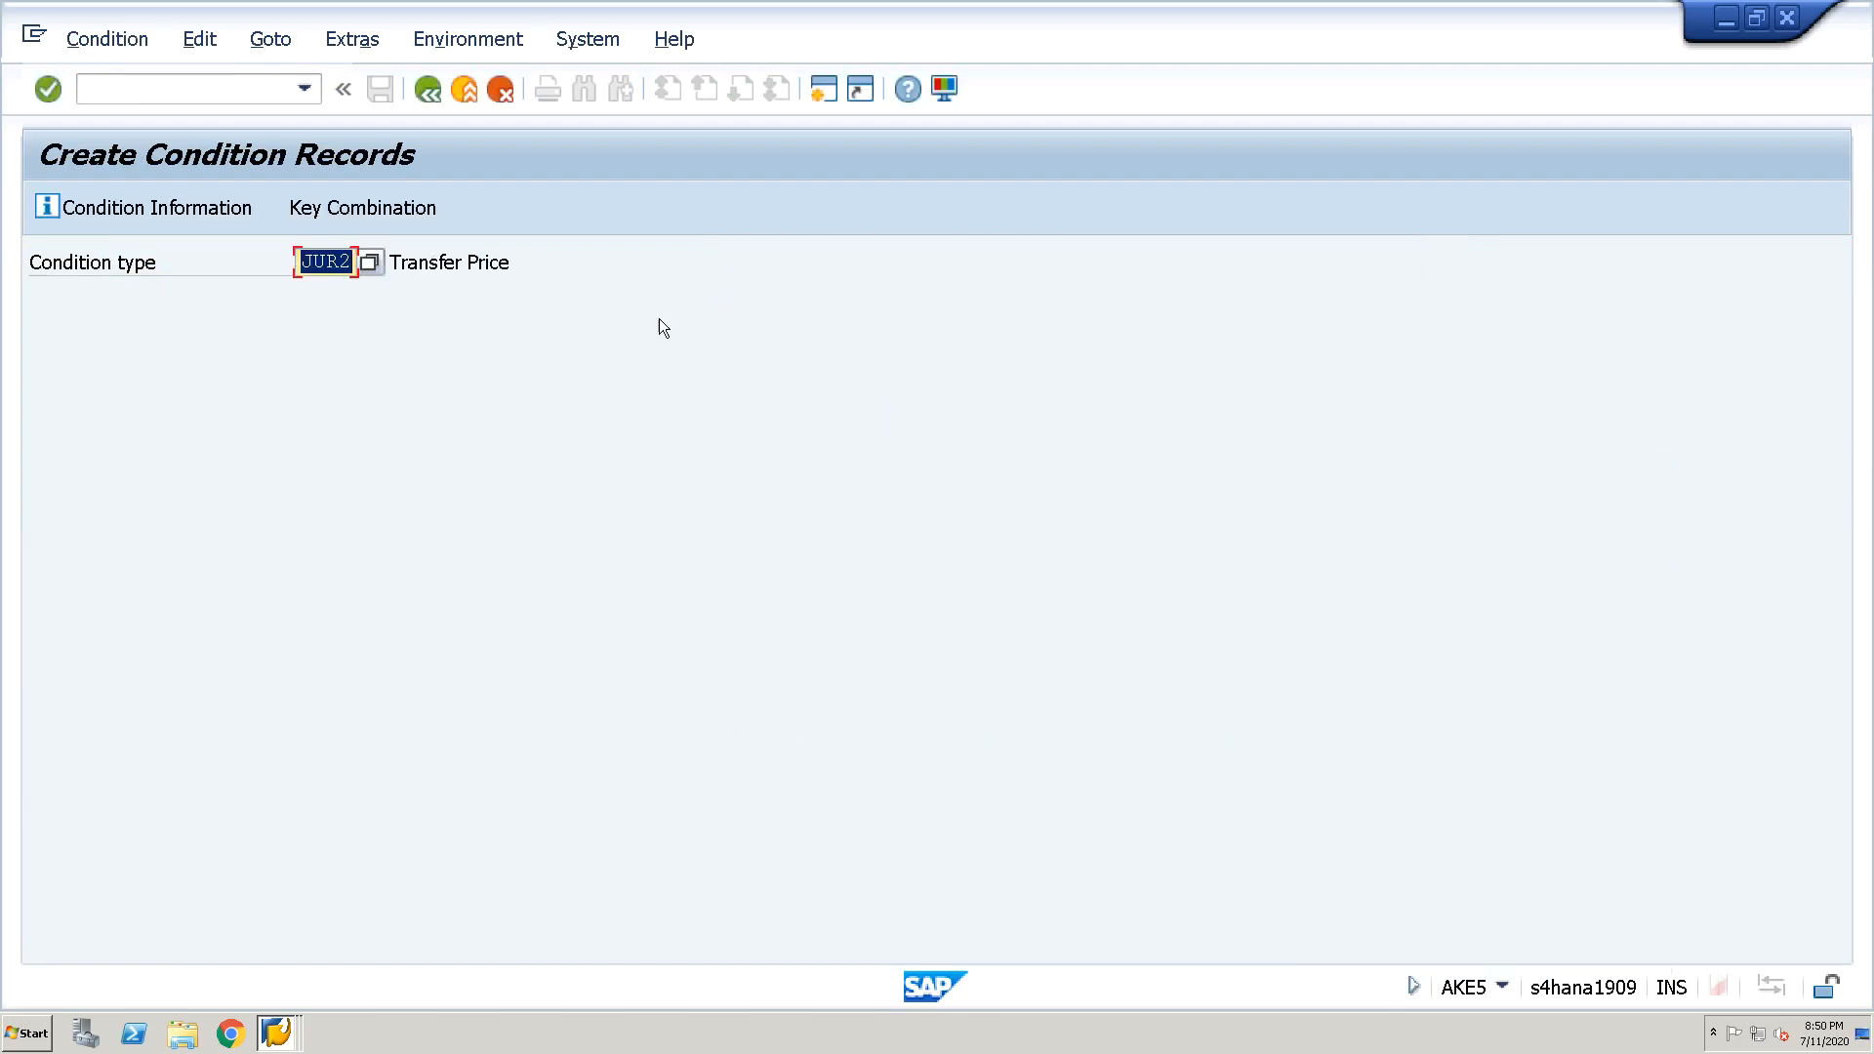
{"action": "left_click", "coordinate": [384, 208]}
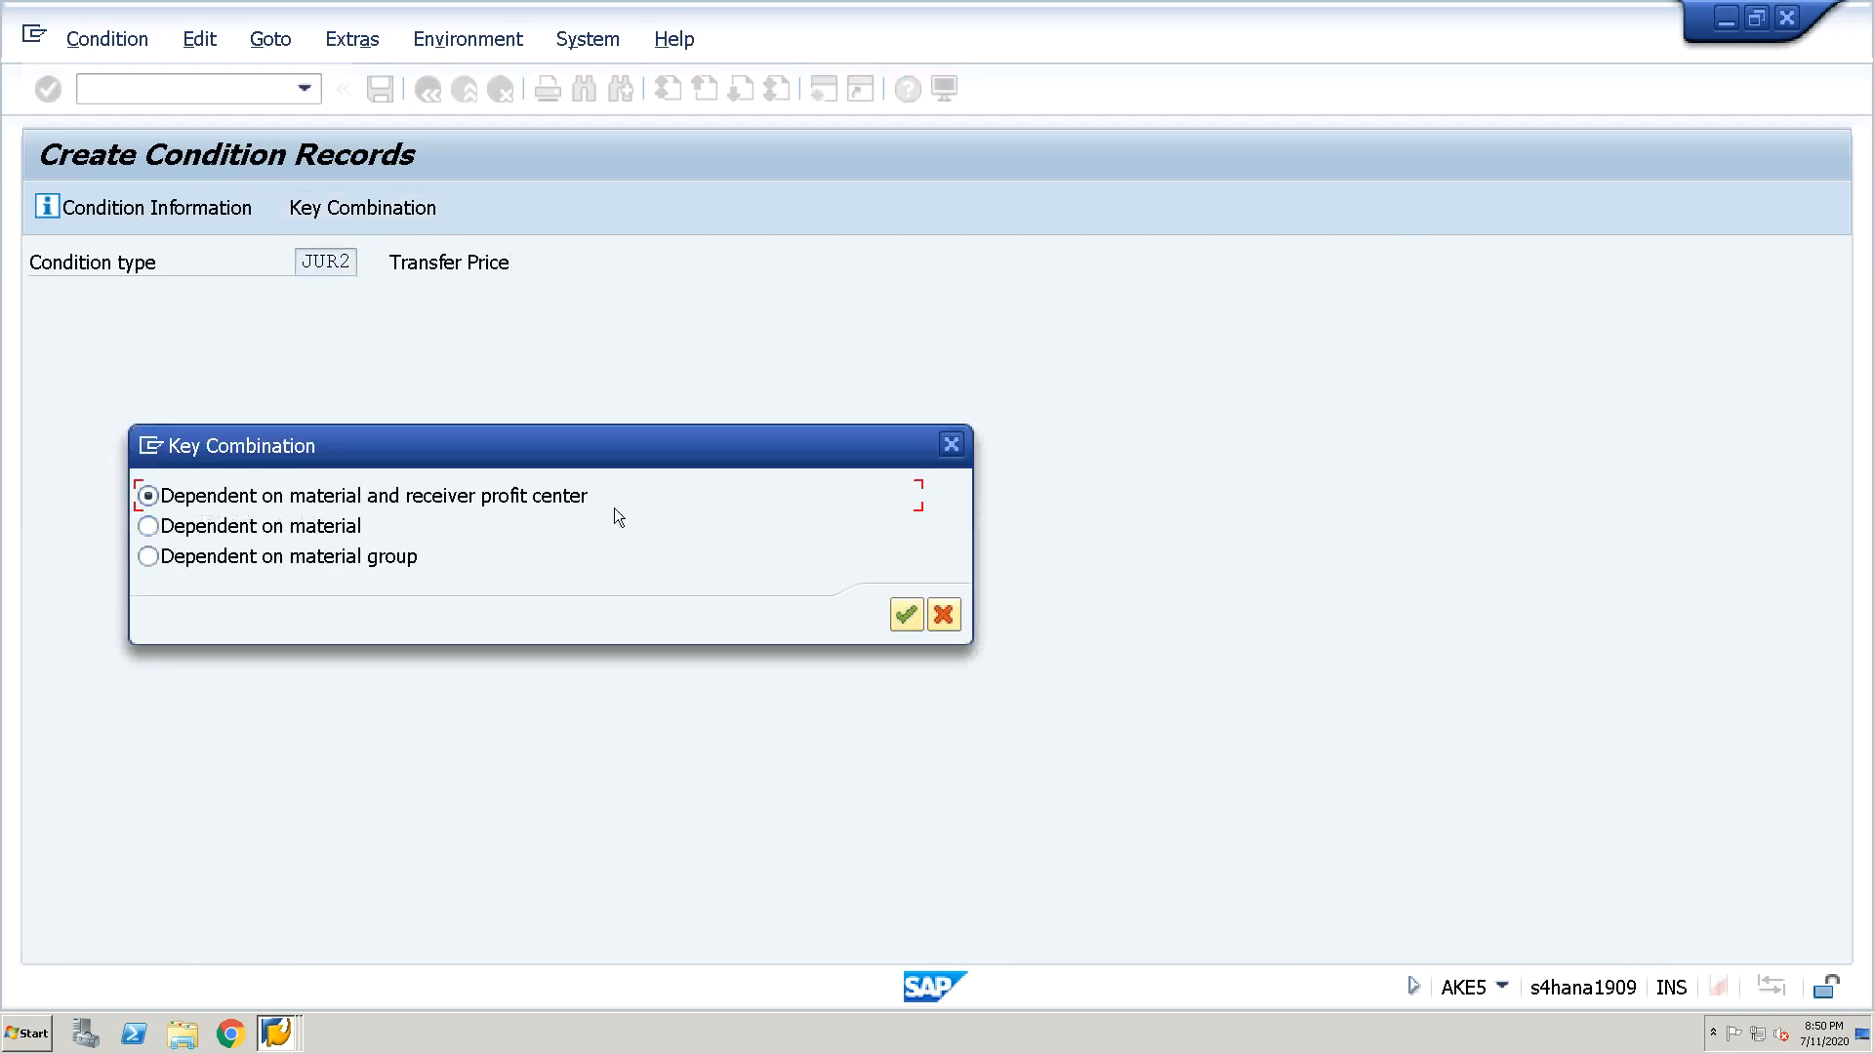
{"action": "left_click", "coordinate": [911, 615]}
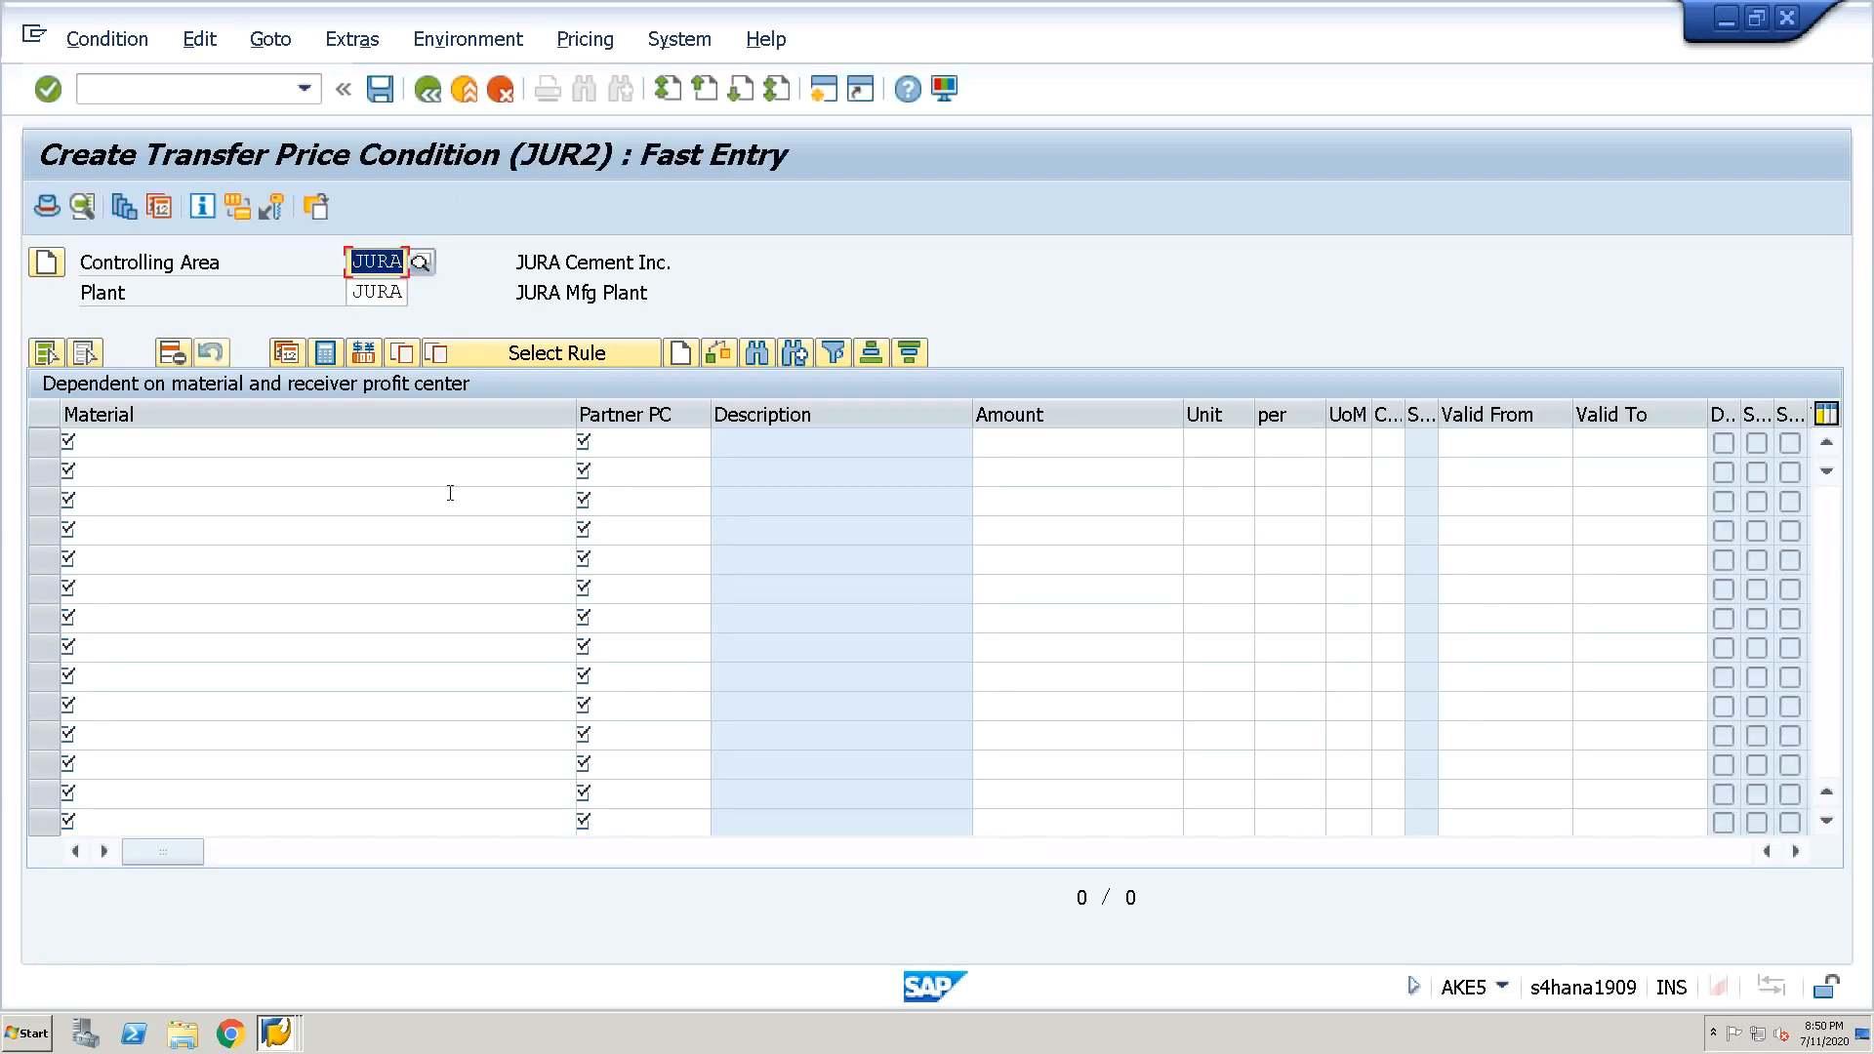
Enter material RAW-1 with partner profit center FG as the first condition record for controlling area and plant JURA
{"action": "left_click", "coordinate": [364, 262]}
{"action": "left_click", "coordinate": [366, 295]}
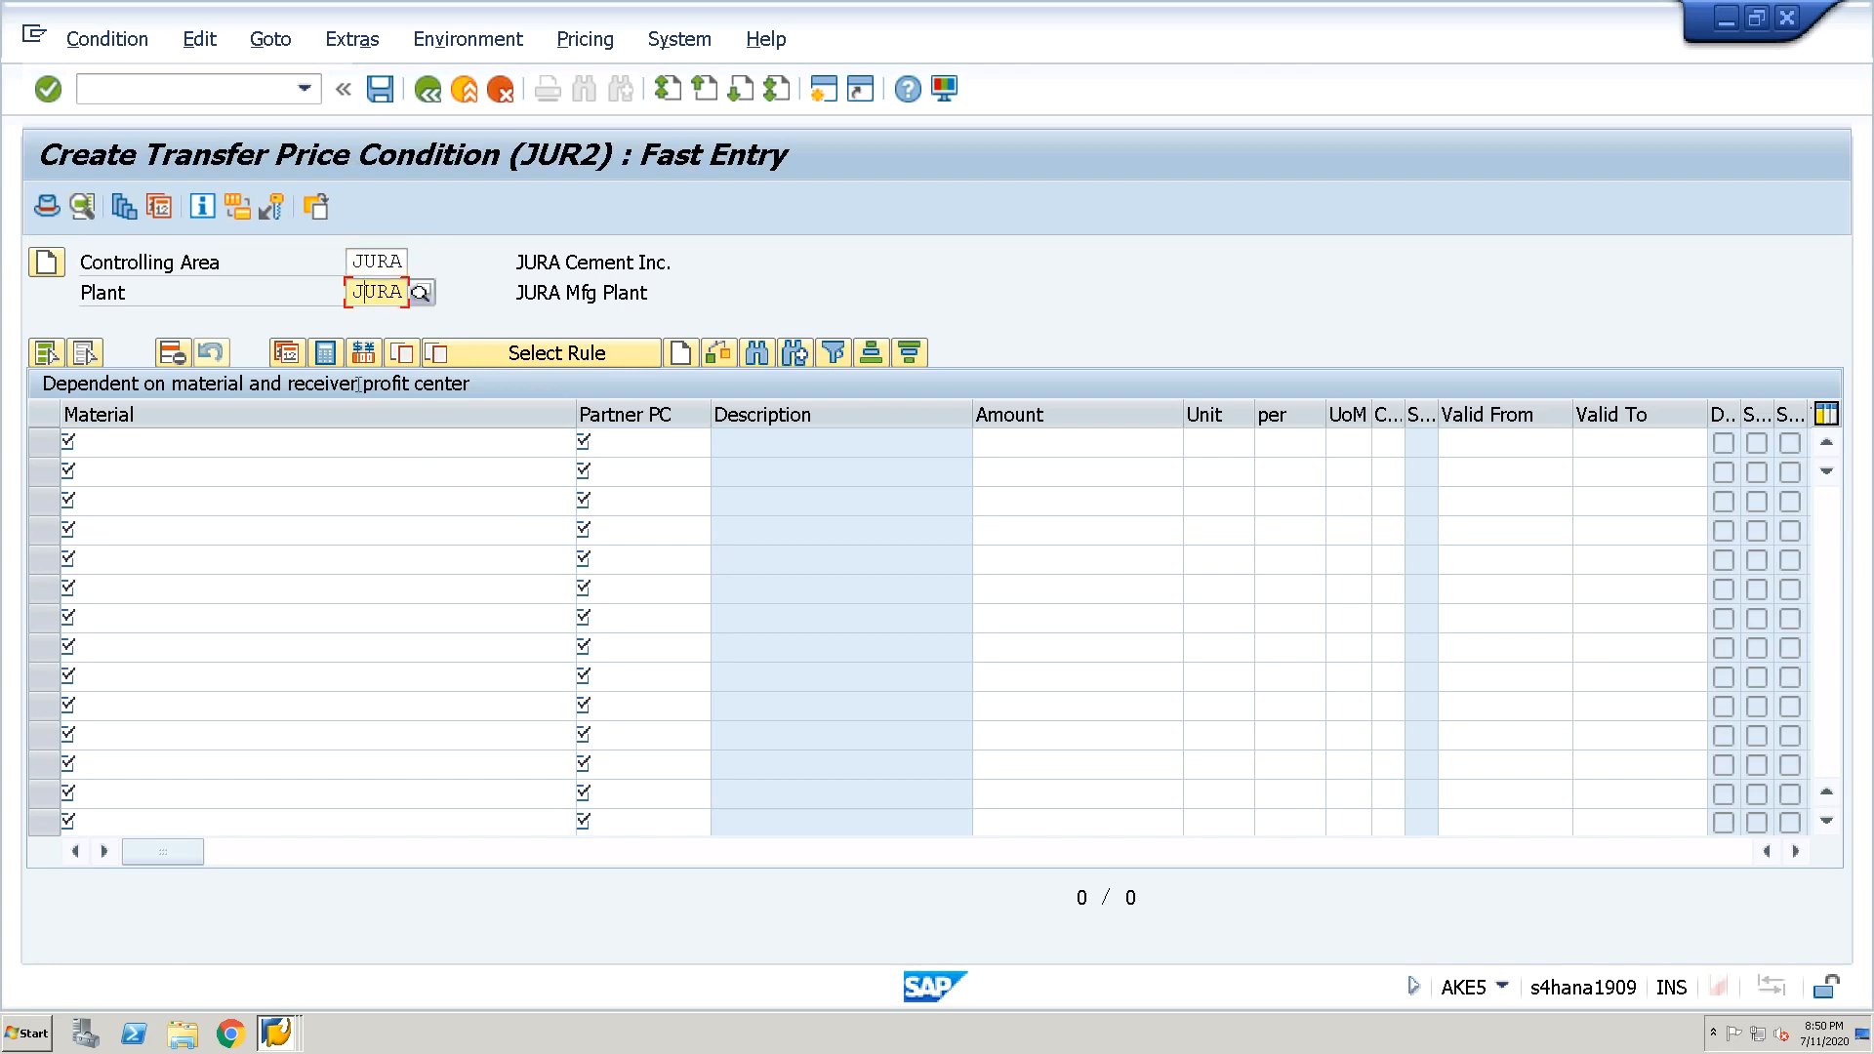
{"action": "left_click", "coordinate": [326, 443]}
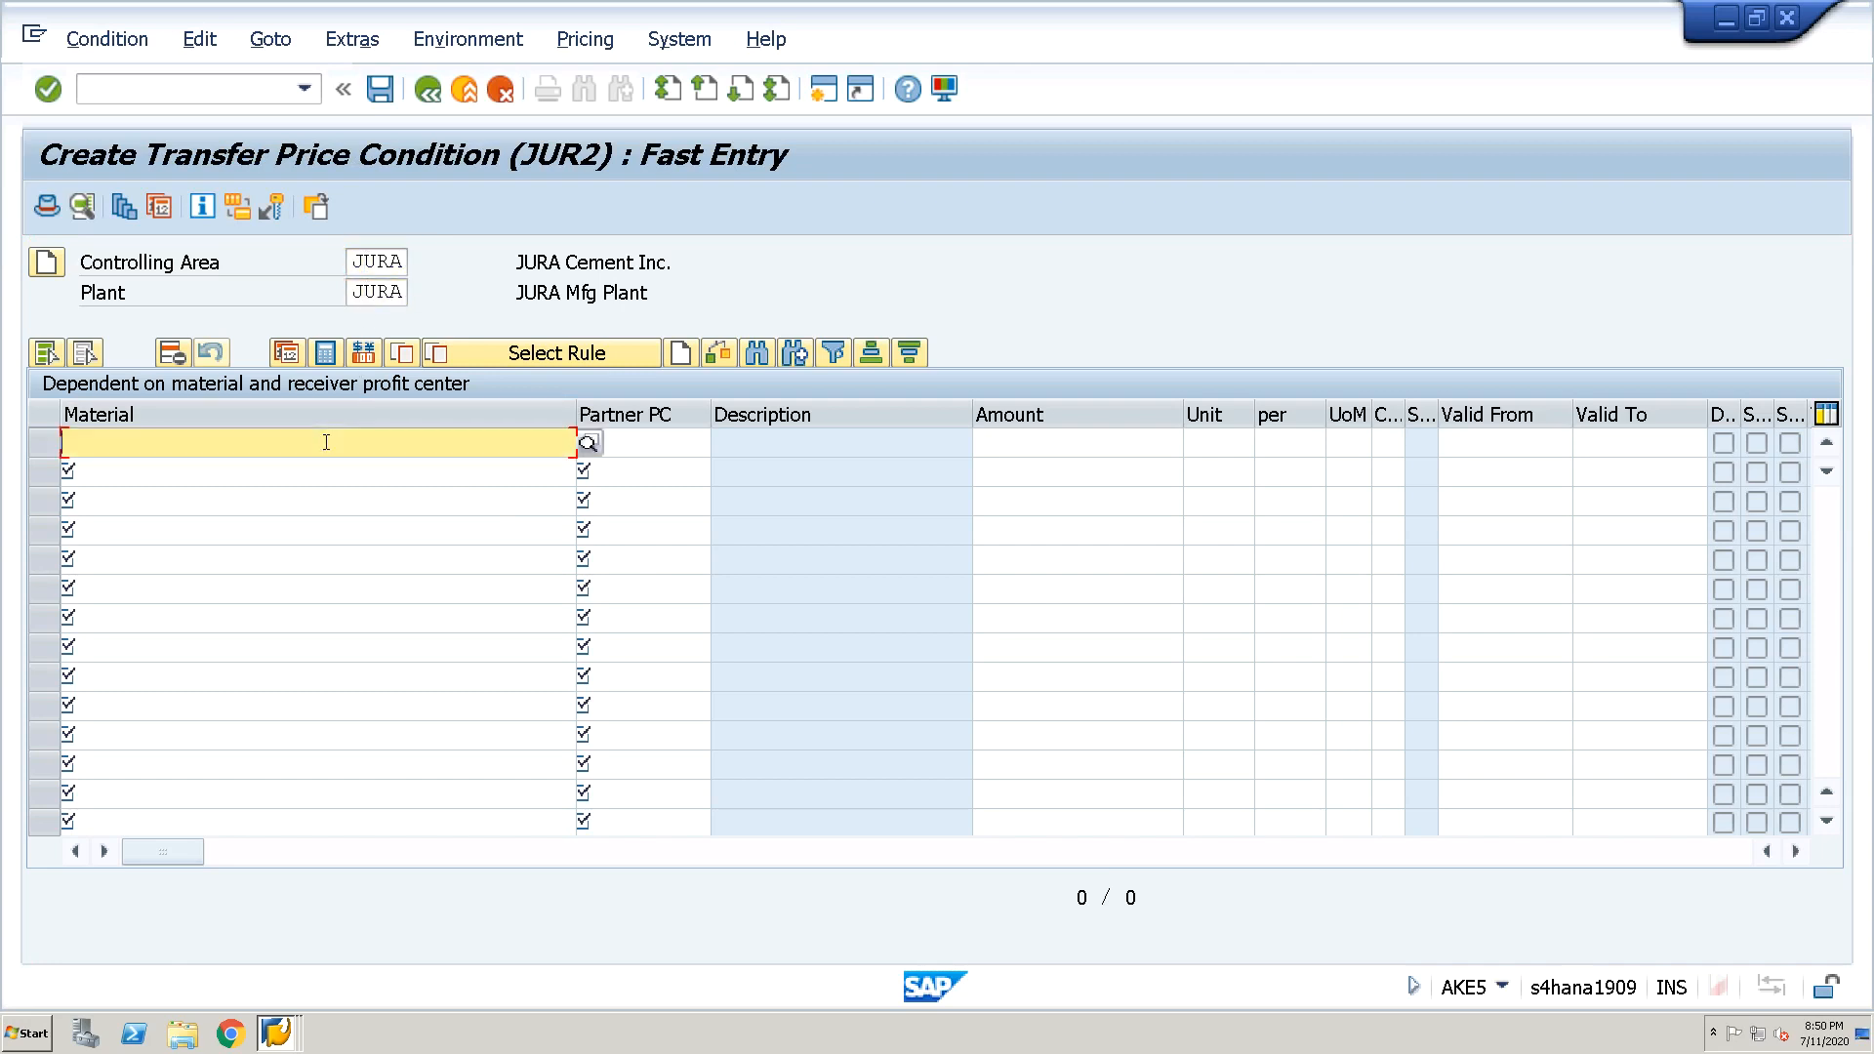
{"action": "type", "text": "R"}
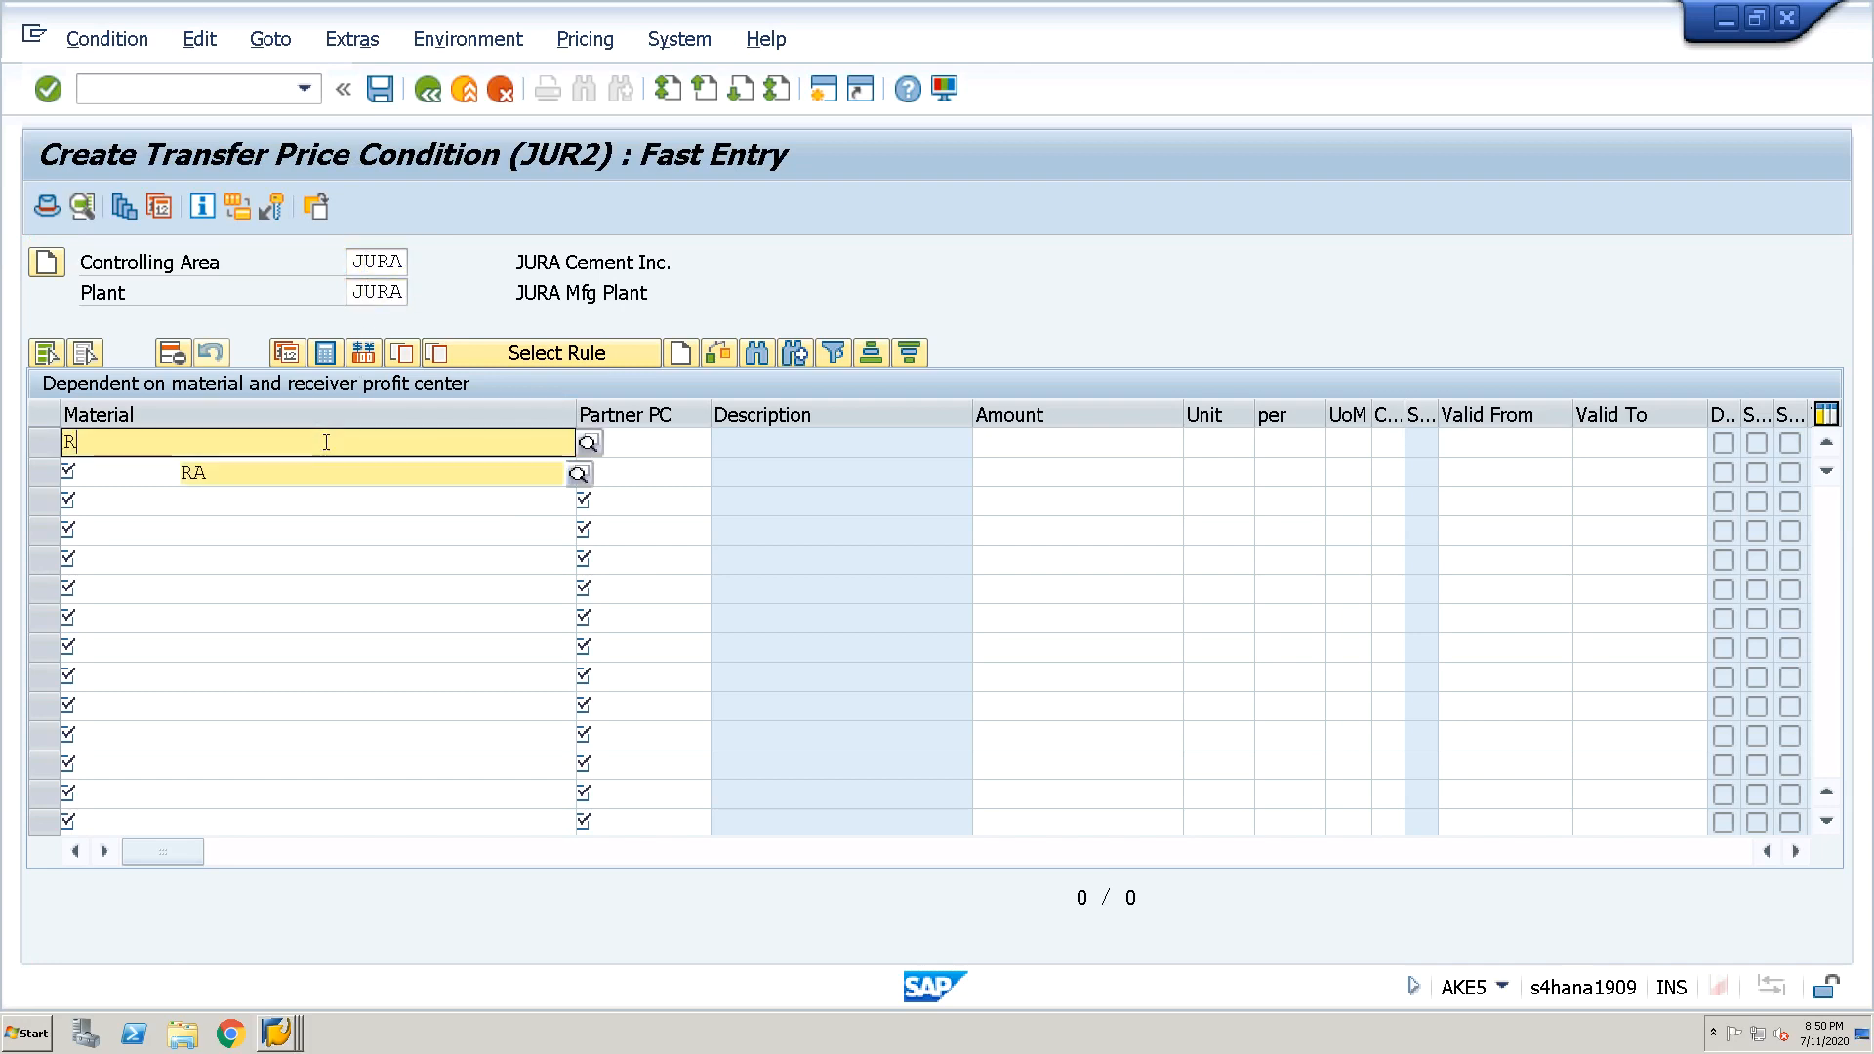
{"action": "type", "text": "AW-"}
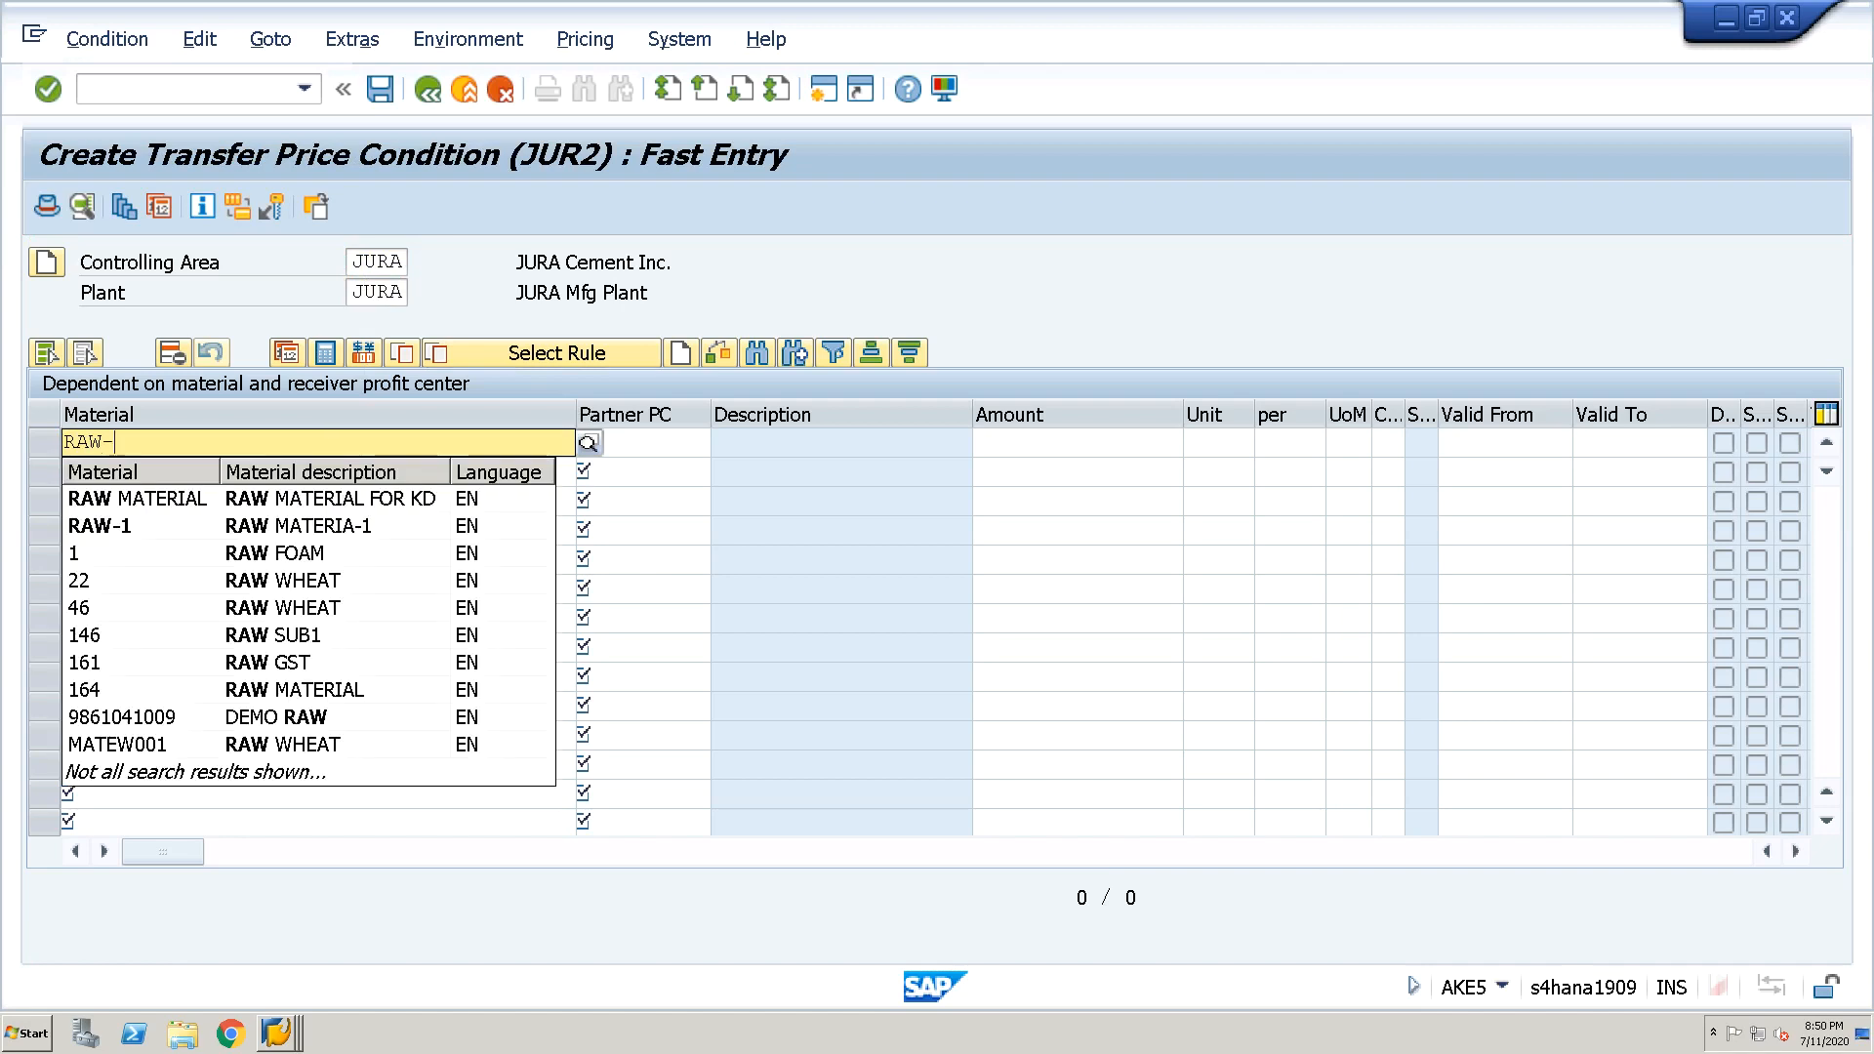
{"action": "type", "text": "1"}
{"action": "key", "text": "Tab"}
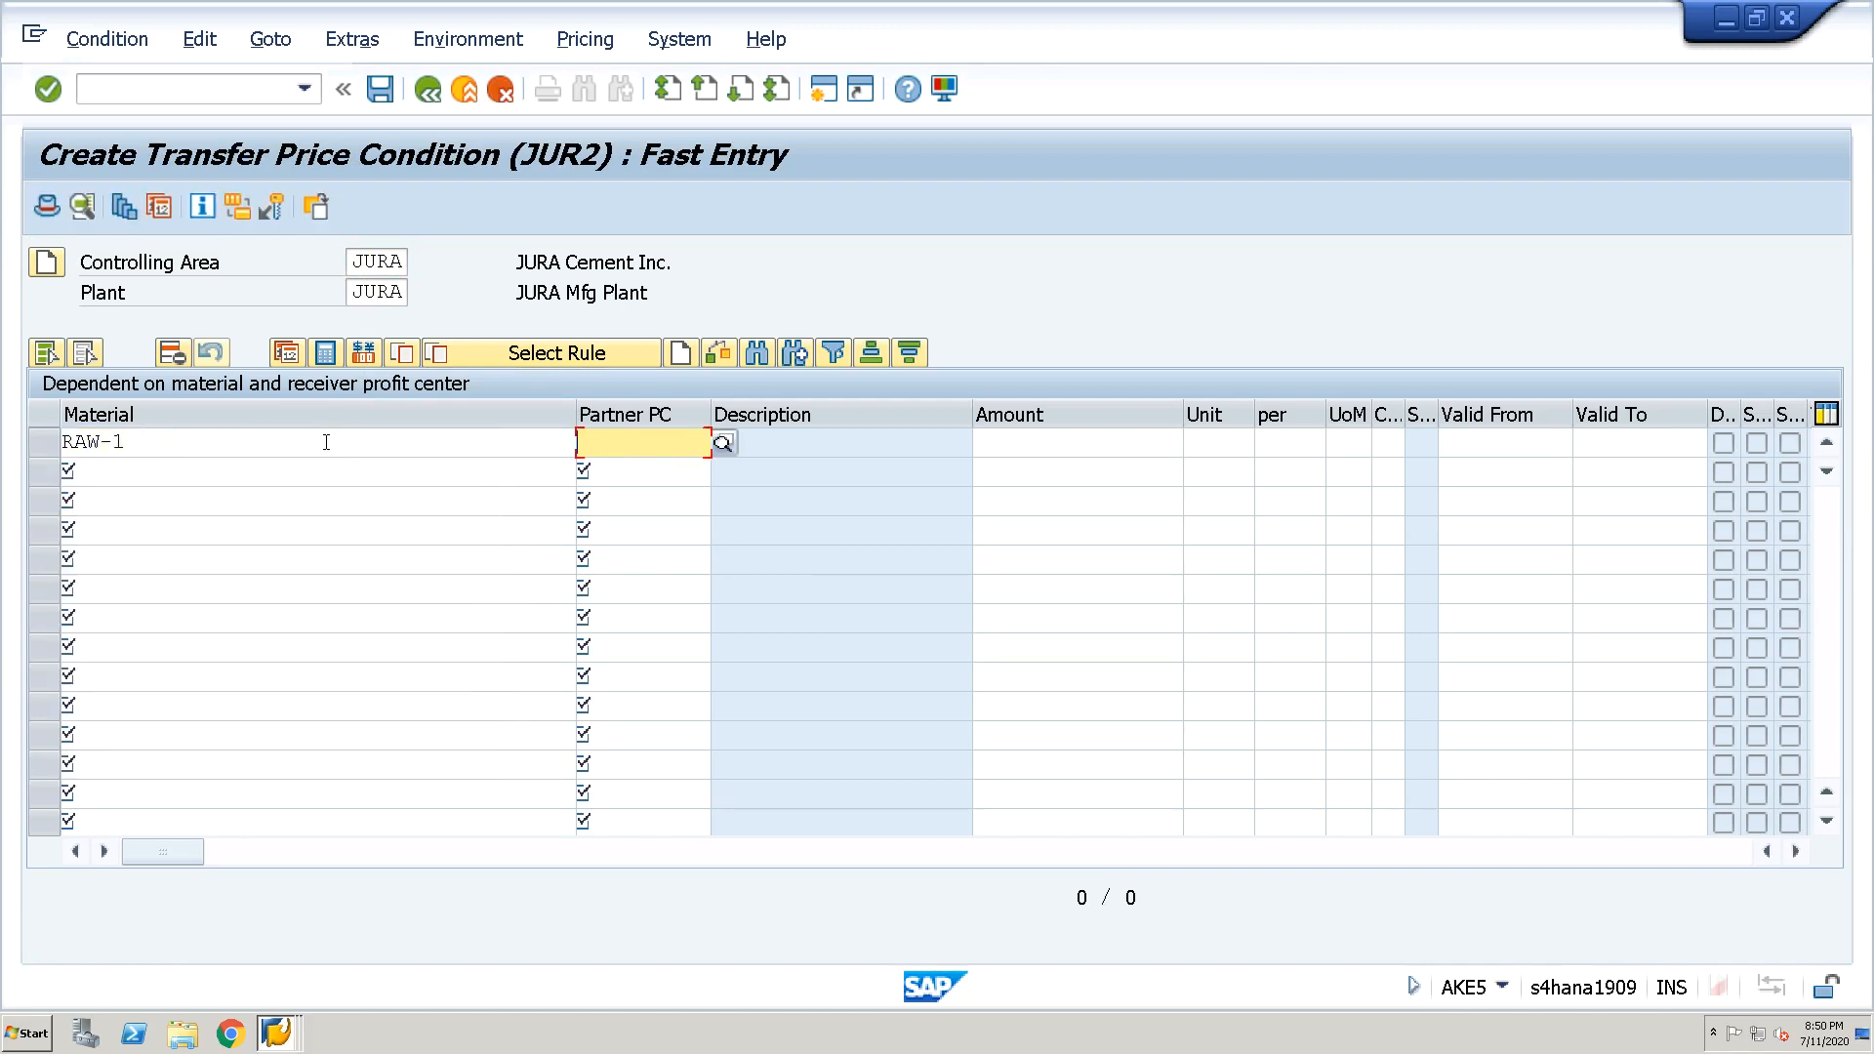
{"action": "type", "text": "FG"}
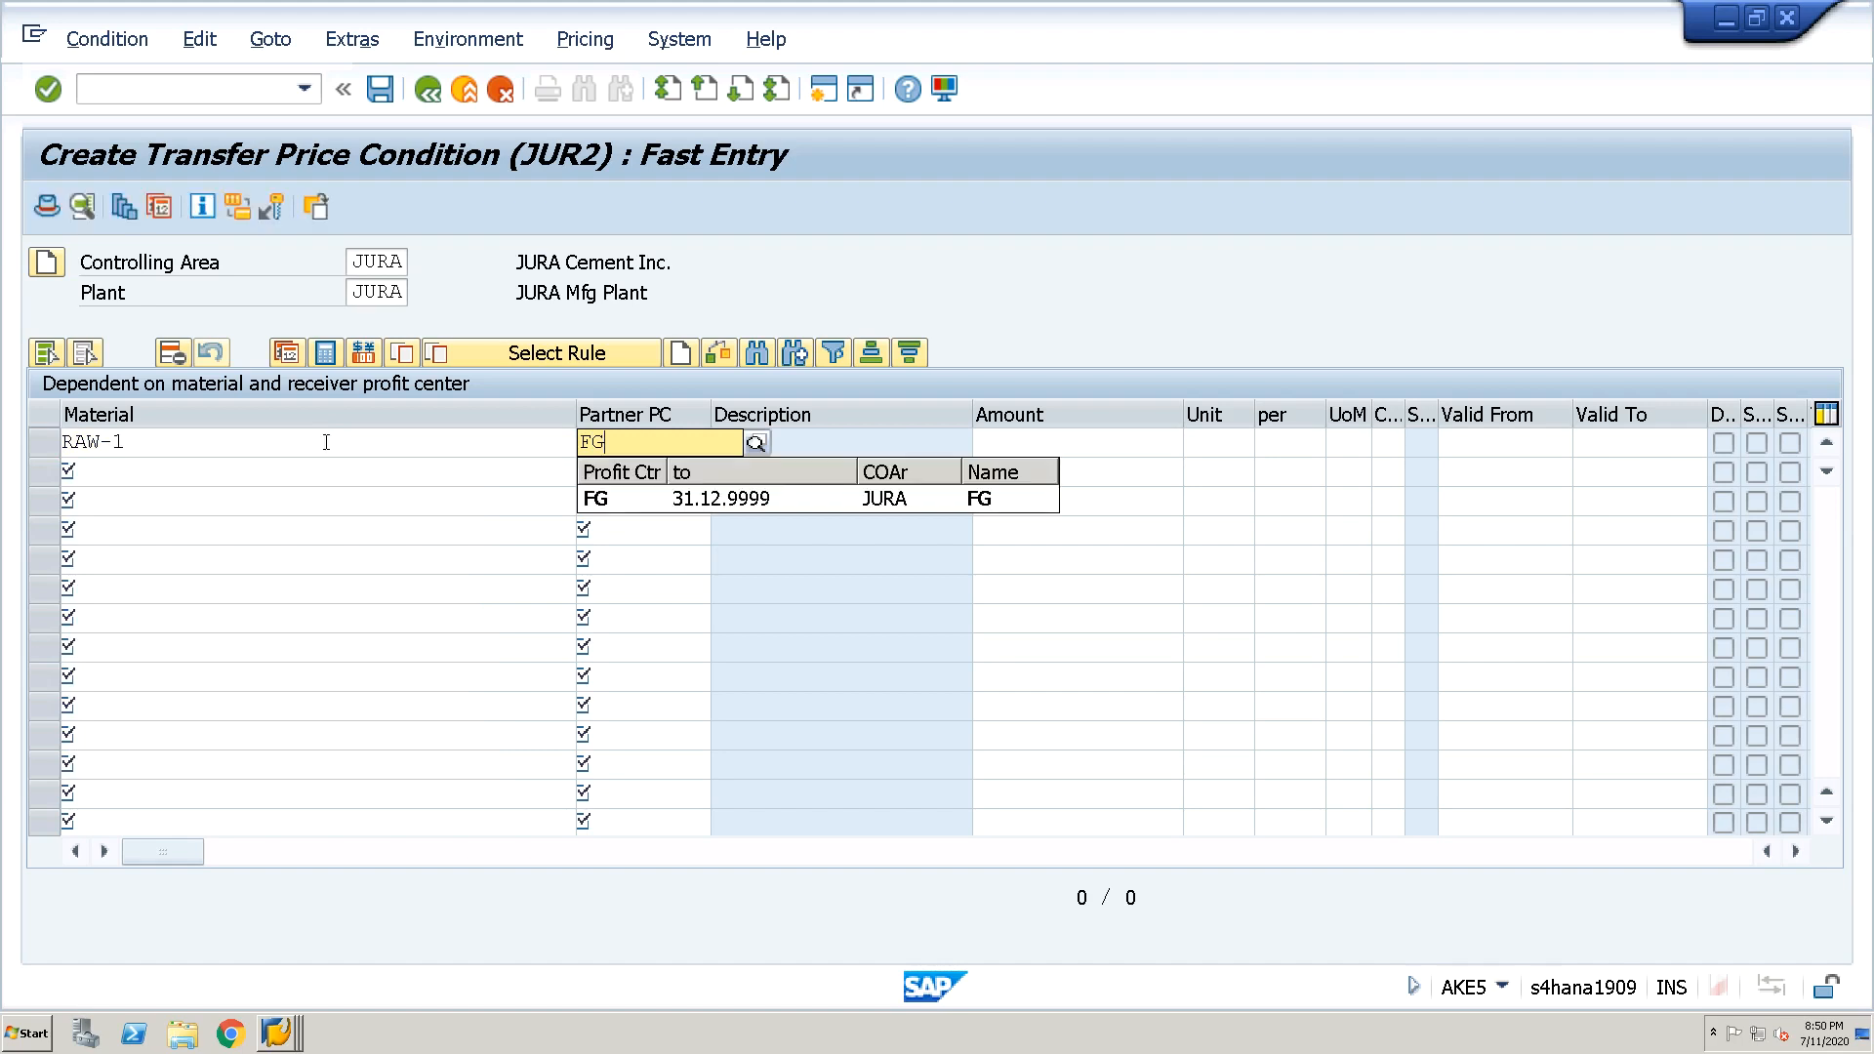
{"action": "key", "text": "Down"}
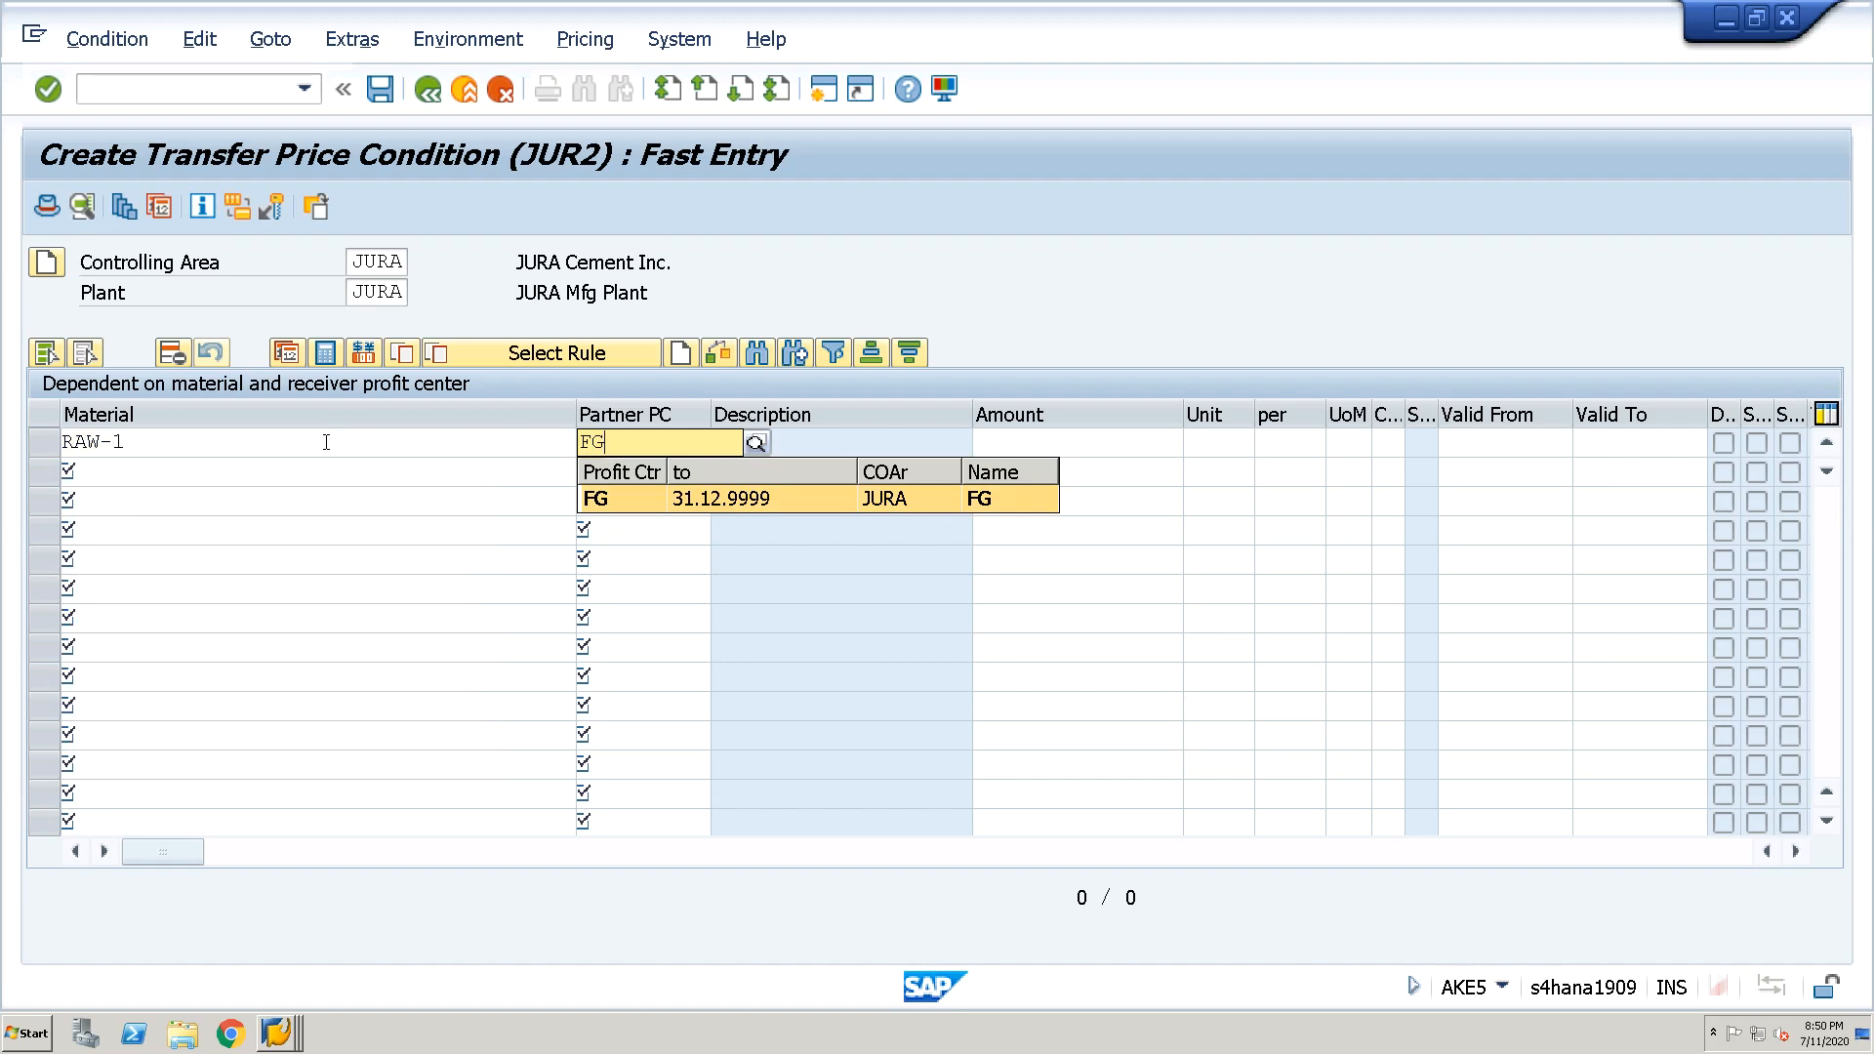
{"action": "key", "text": "Return"}
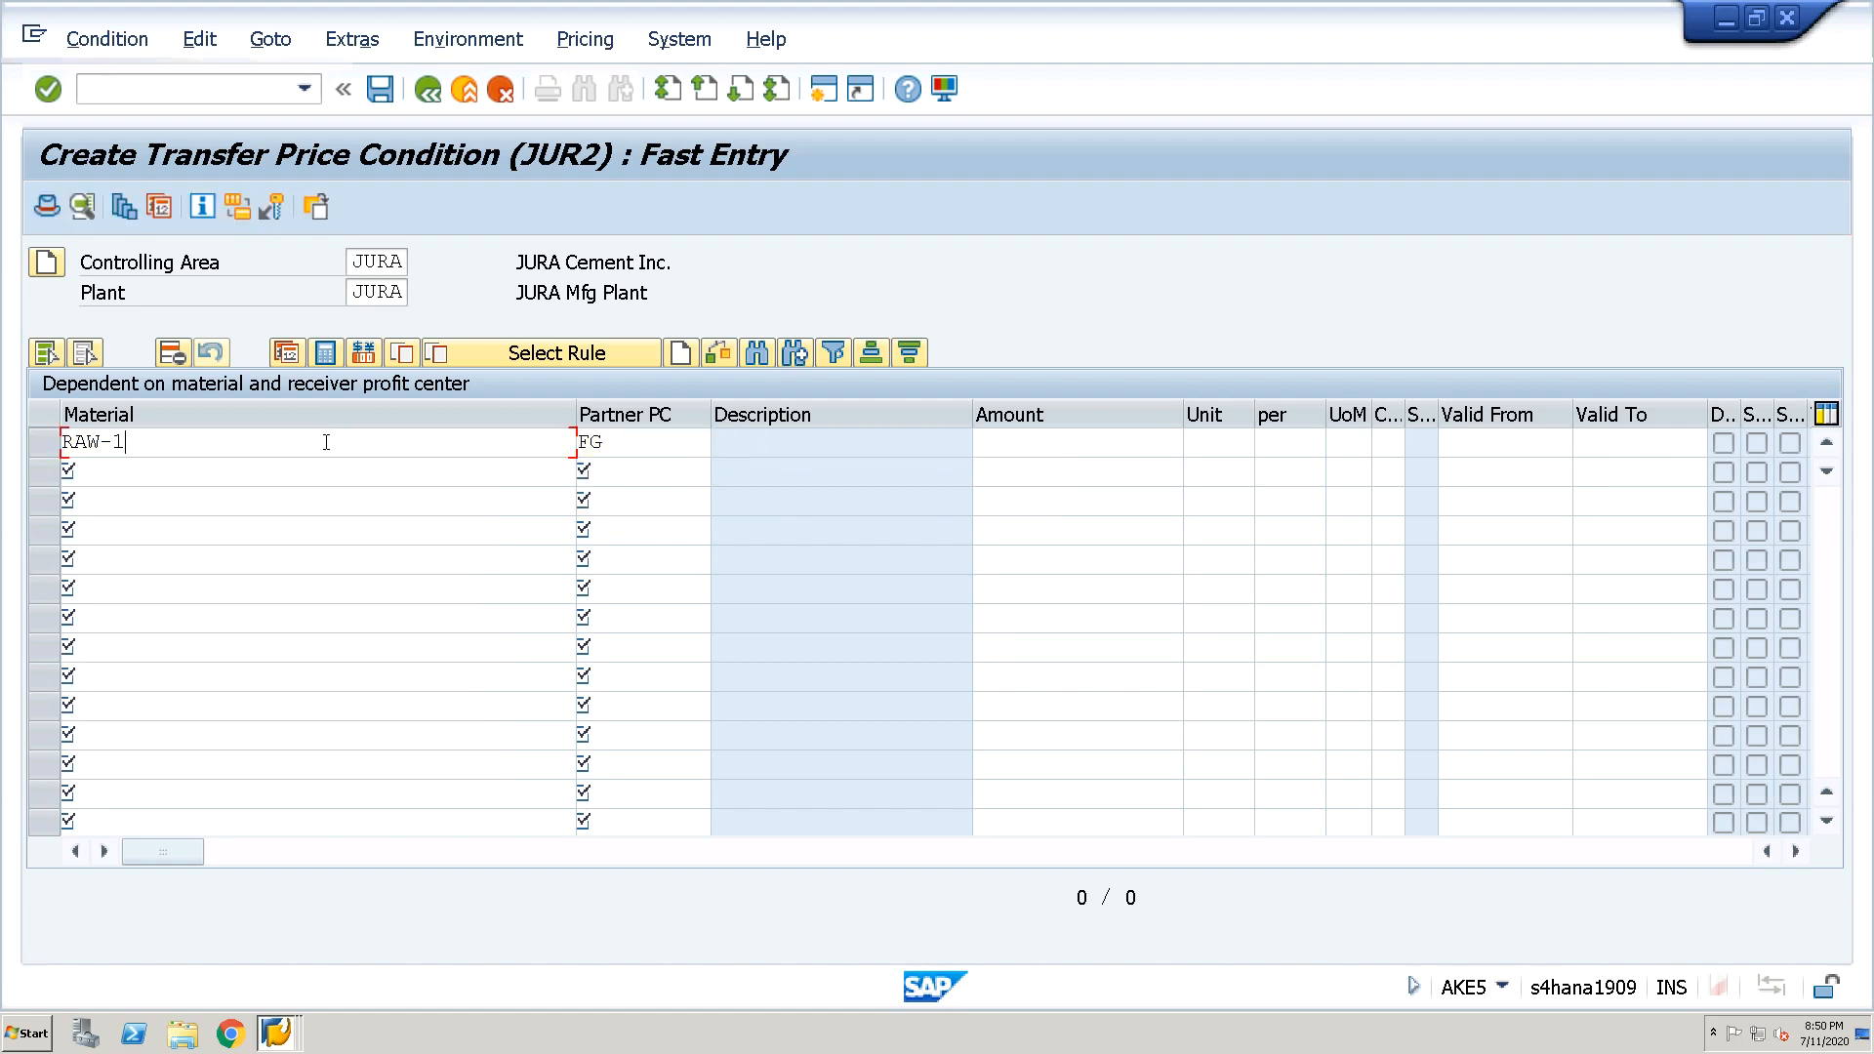
{"action": "key", "text": "Return"}
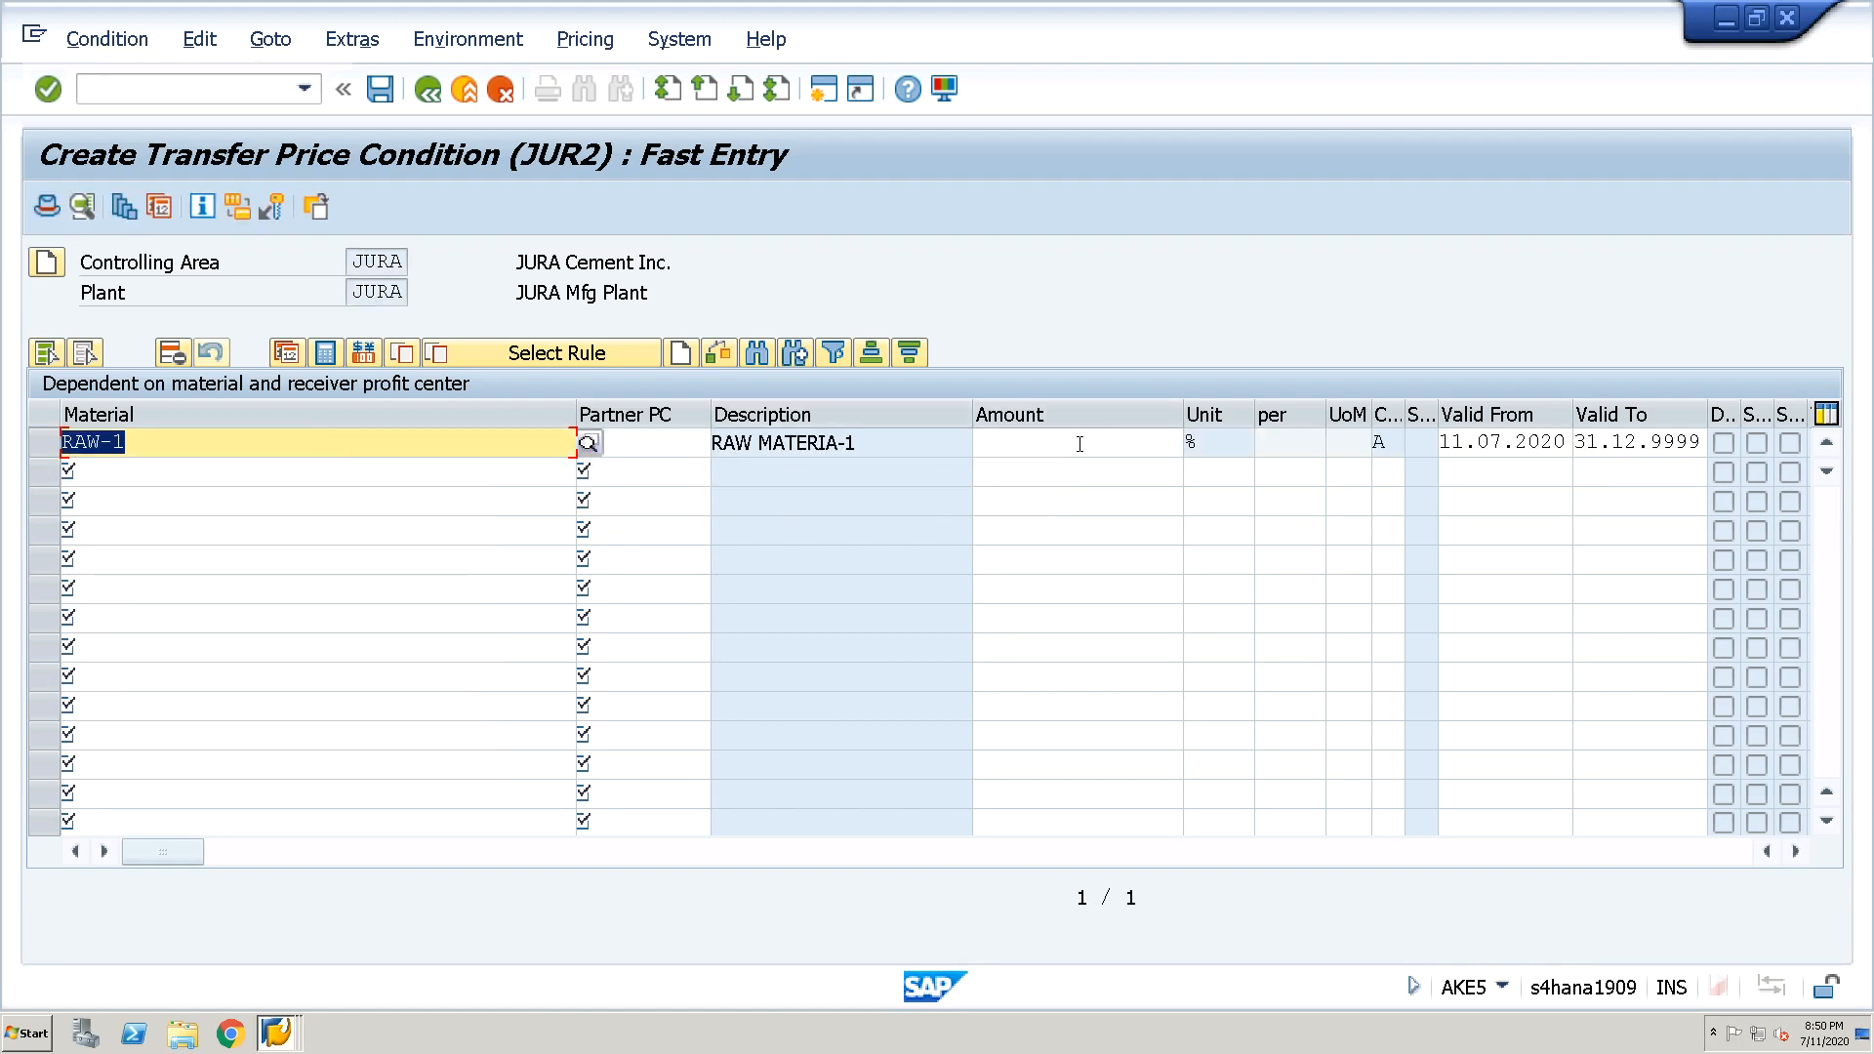
Set the transfer price amount of the RAW-1 record to 10 %
{"action": "left_click", "coordinate": [1081, 443]}
{"action": "type", "text": "10"}
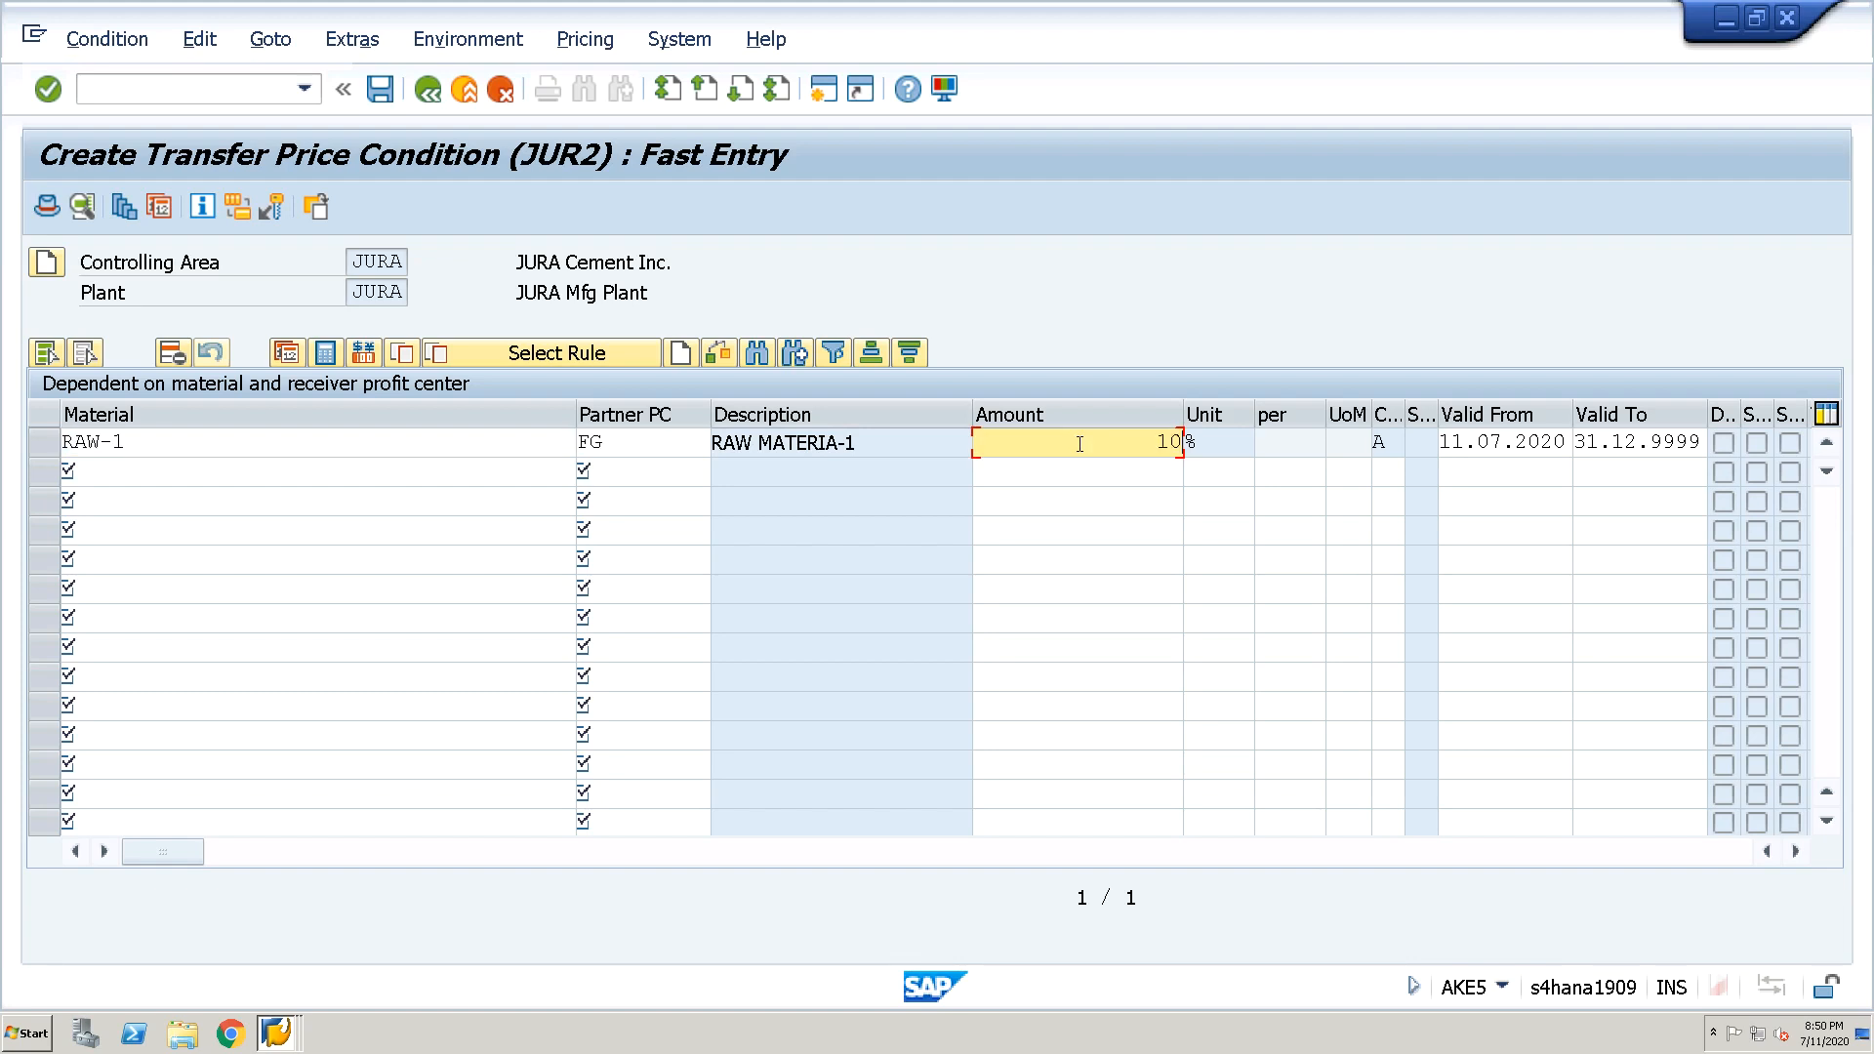
{"action": "left_click_drag", "start_coordinate": [1152, 444], "coordinate": [1213, 445]}
{"action": "left_click", "coordinate": [1214, 445]}
Check the record's material, partner profit center and amount, and save the condition record
{"action": "left_click_drag", "start_coordinate": [199, 448], "coordinate": [44, 443]}
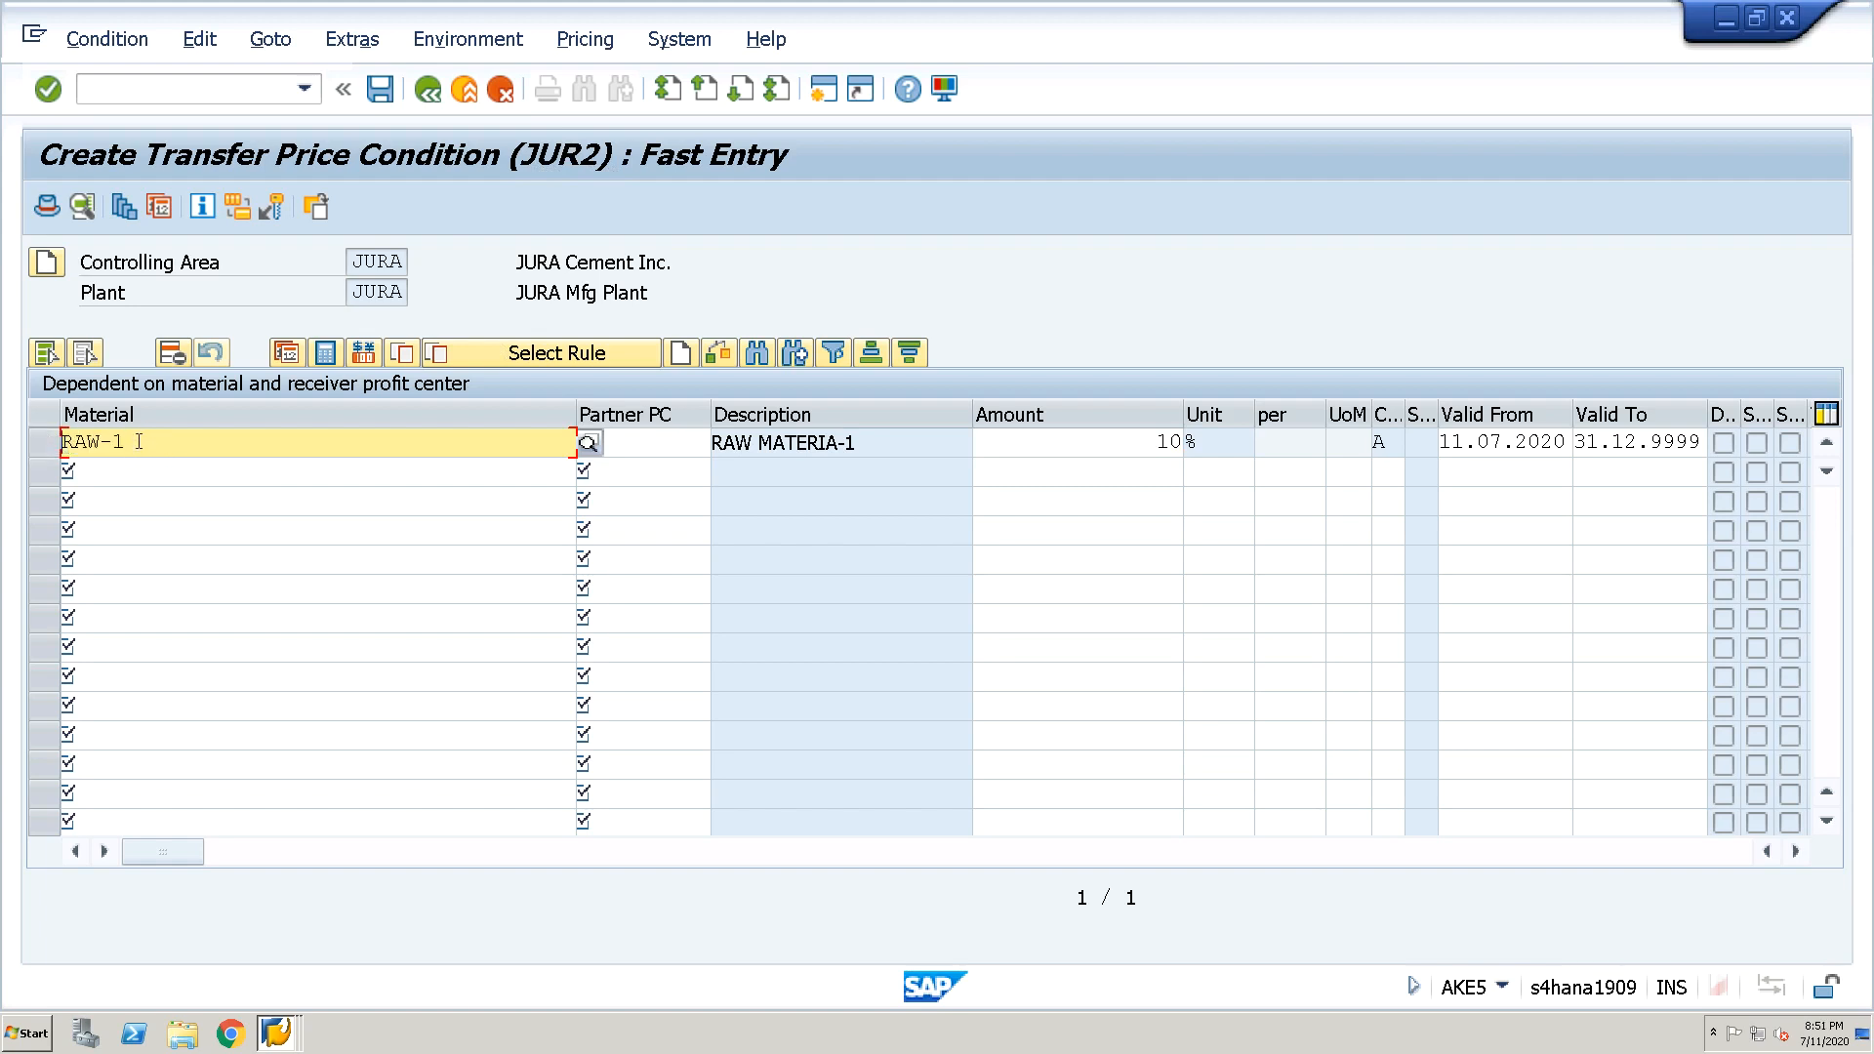
{"action": "left_click_drag", "start_coordinate": [134, 443], "coordinate": [44, 444]}
{"action": "left_click_drag", "start_coordinate": [107, 443], "coordinate": [45, 447]}
{"action": "left_click_drag", "start_coordinate": [636, 446], "coordinate": [580, 445]}
{"action": "left_click", "coordinate": [604, 446]}
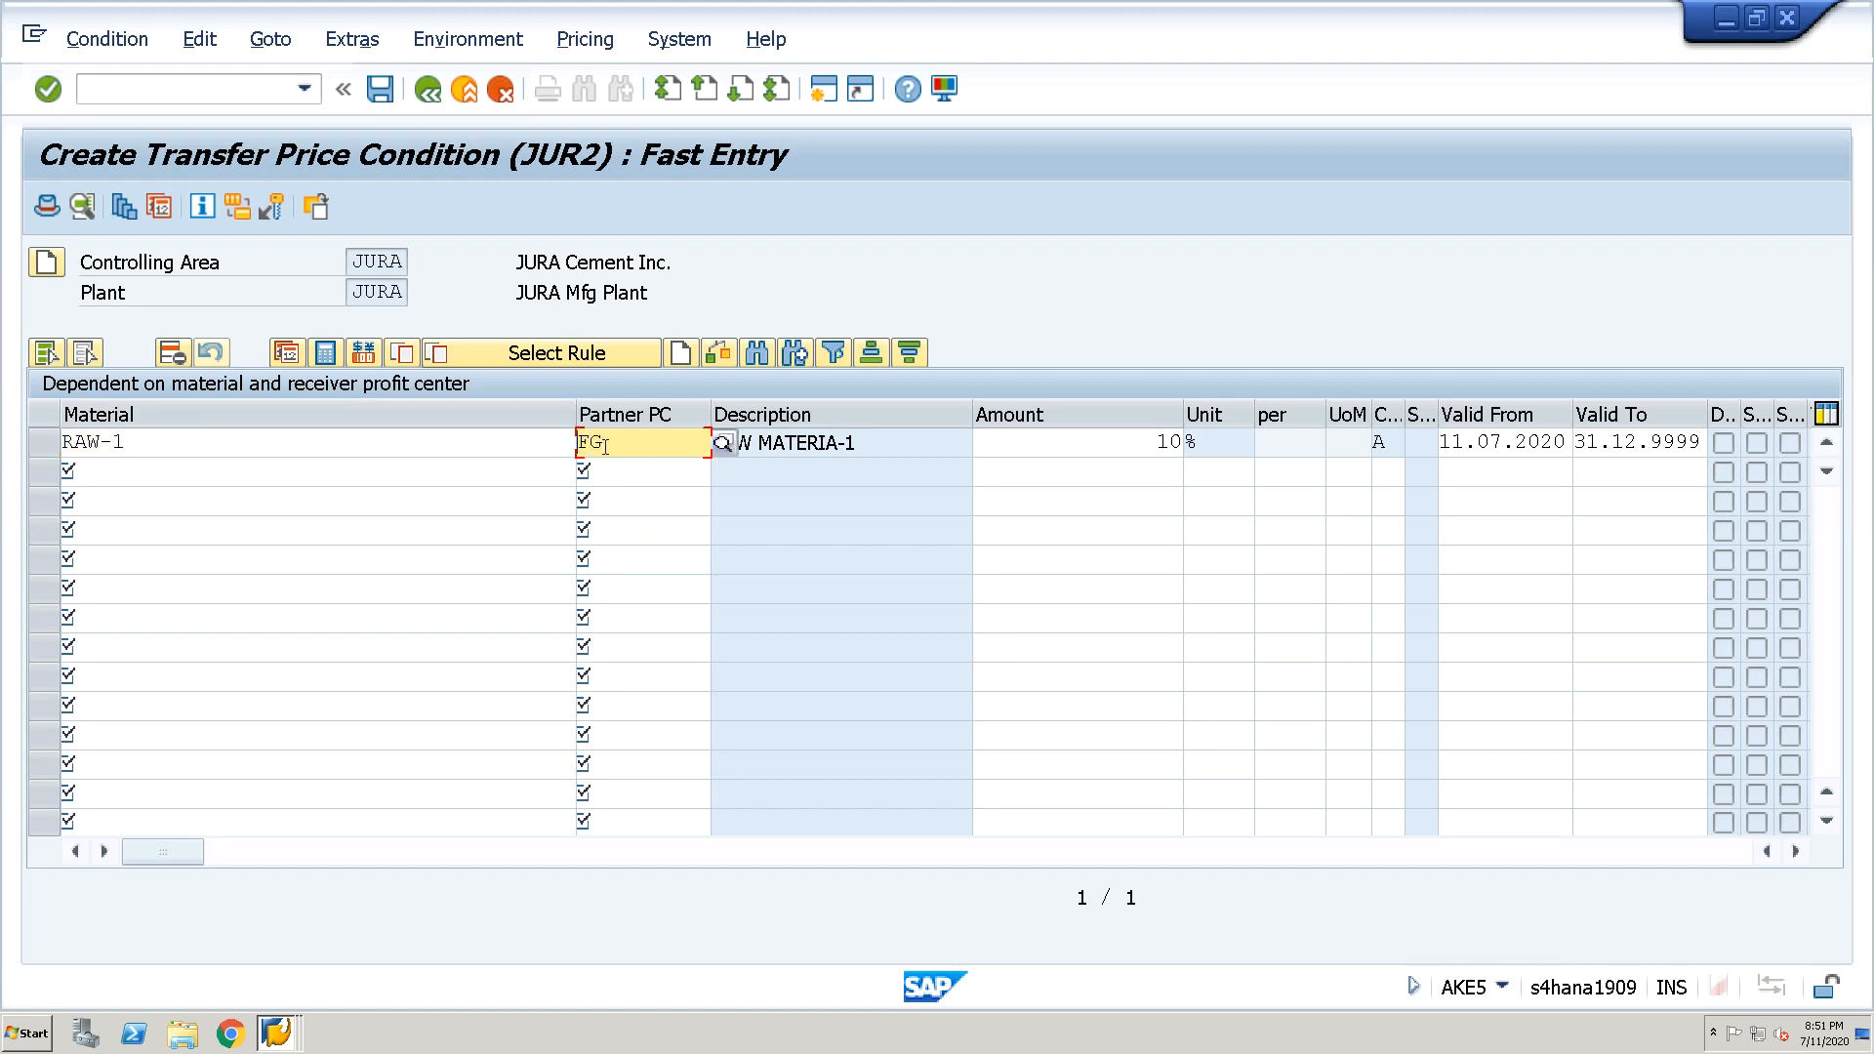
{"action": "left_click", "coordinate": [1071, 451]}
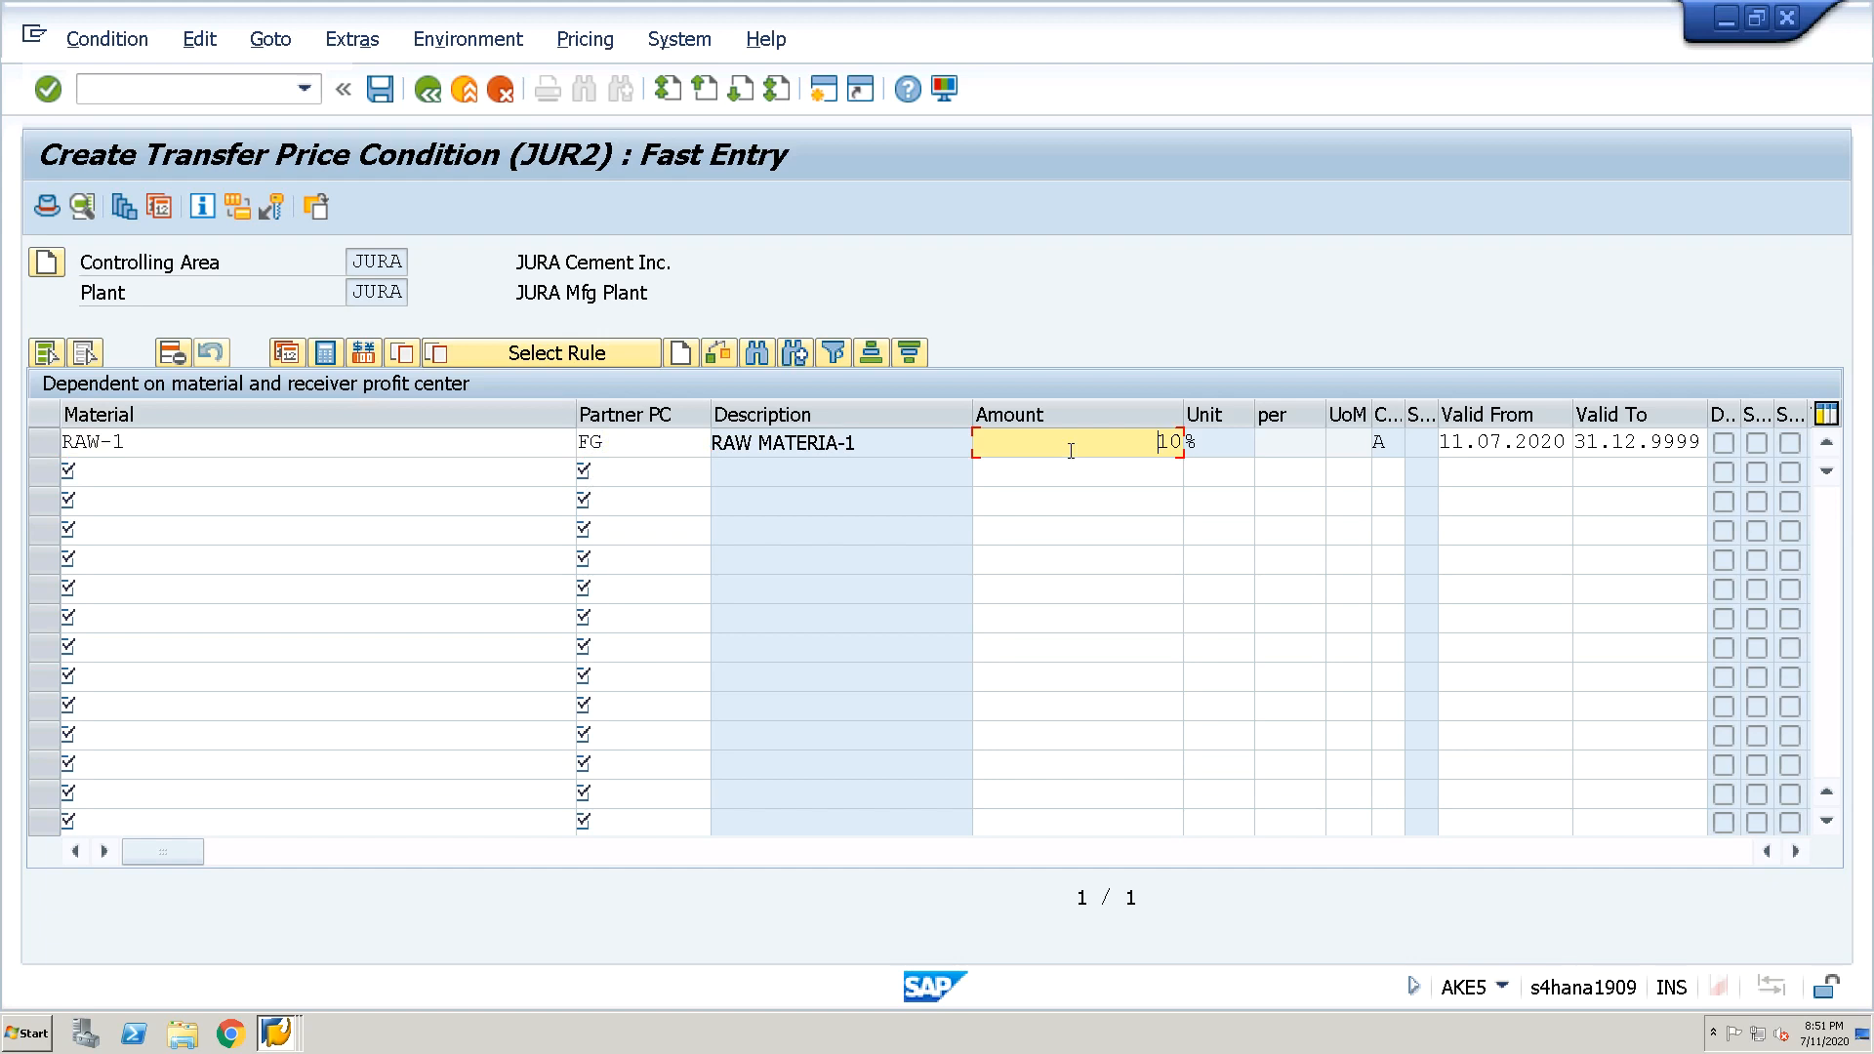
{"action": "left_click", "coordinate": [382, 89]}
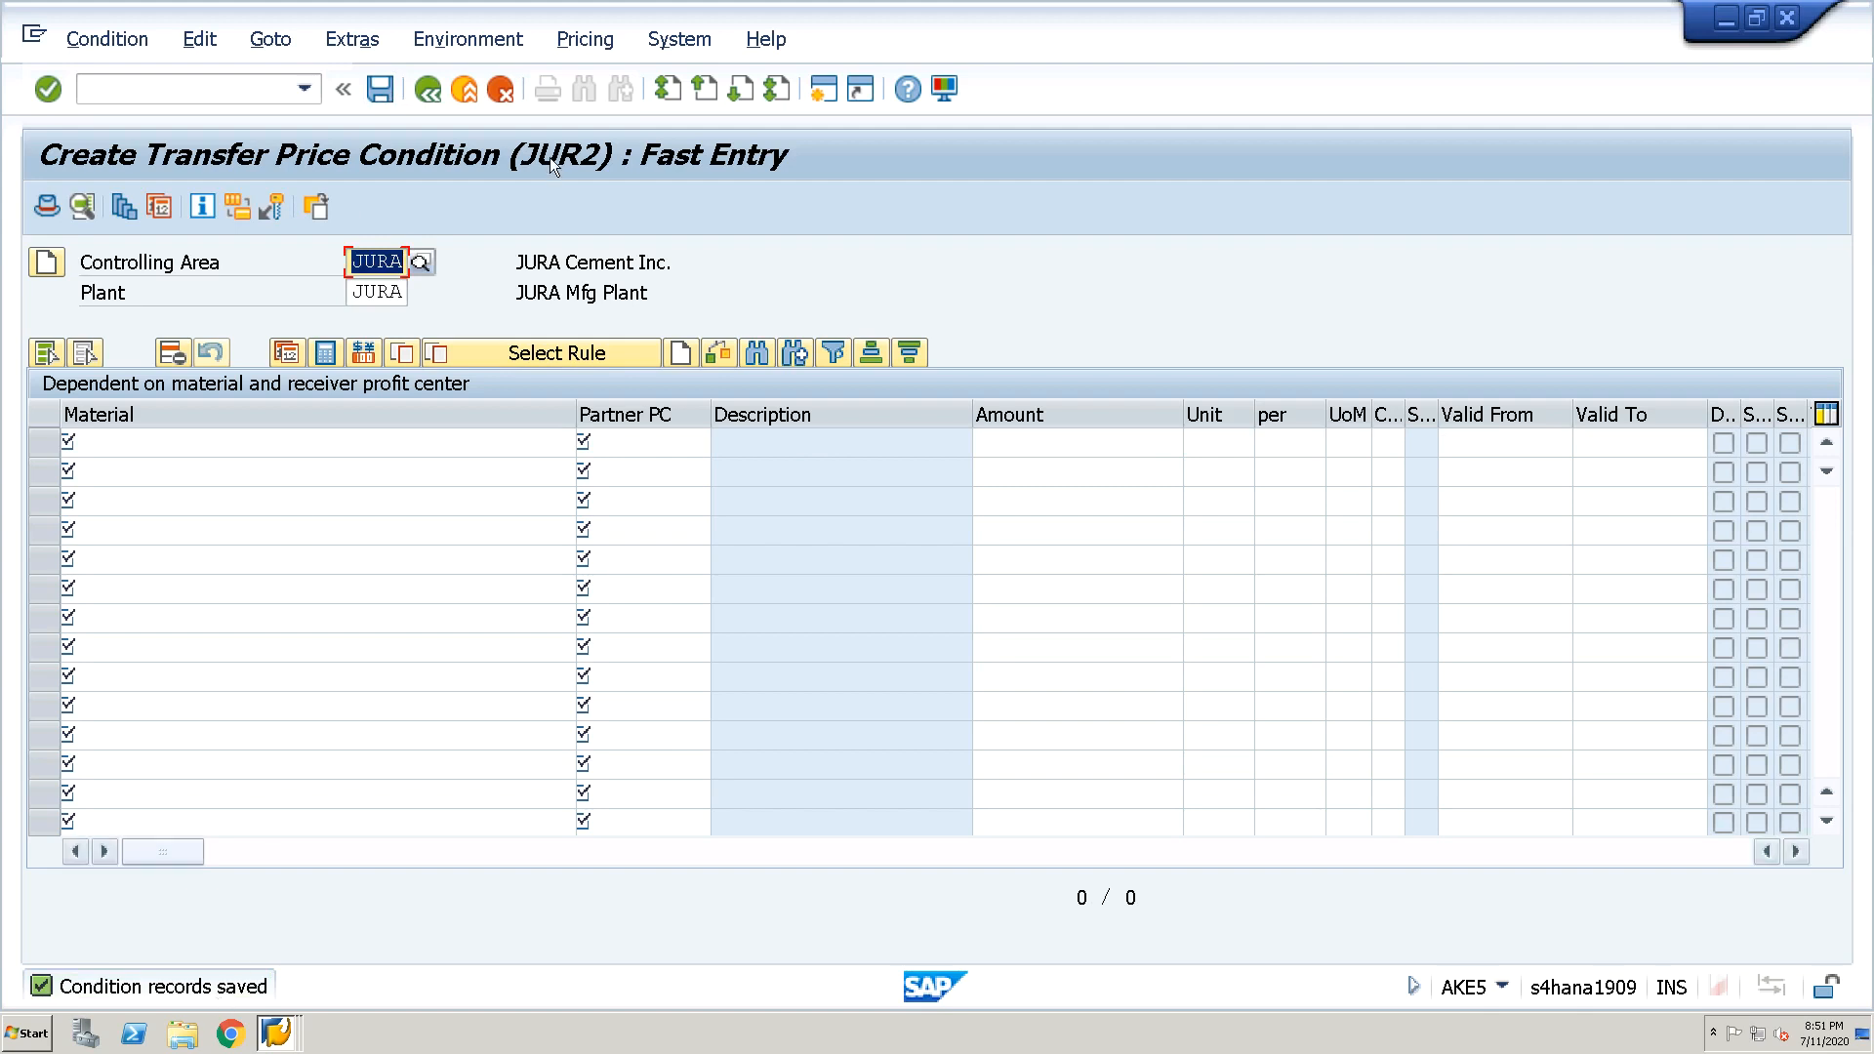
Leave condition maintenance and open transaction MM02 for changing a material
{"action": "left_click", "coordinate": [428, 90]}
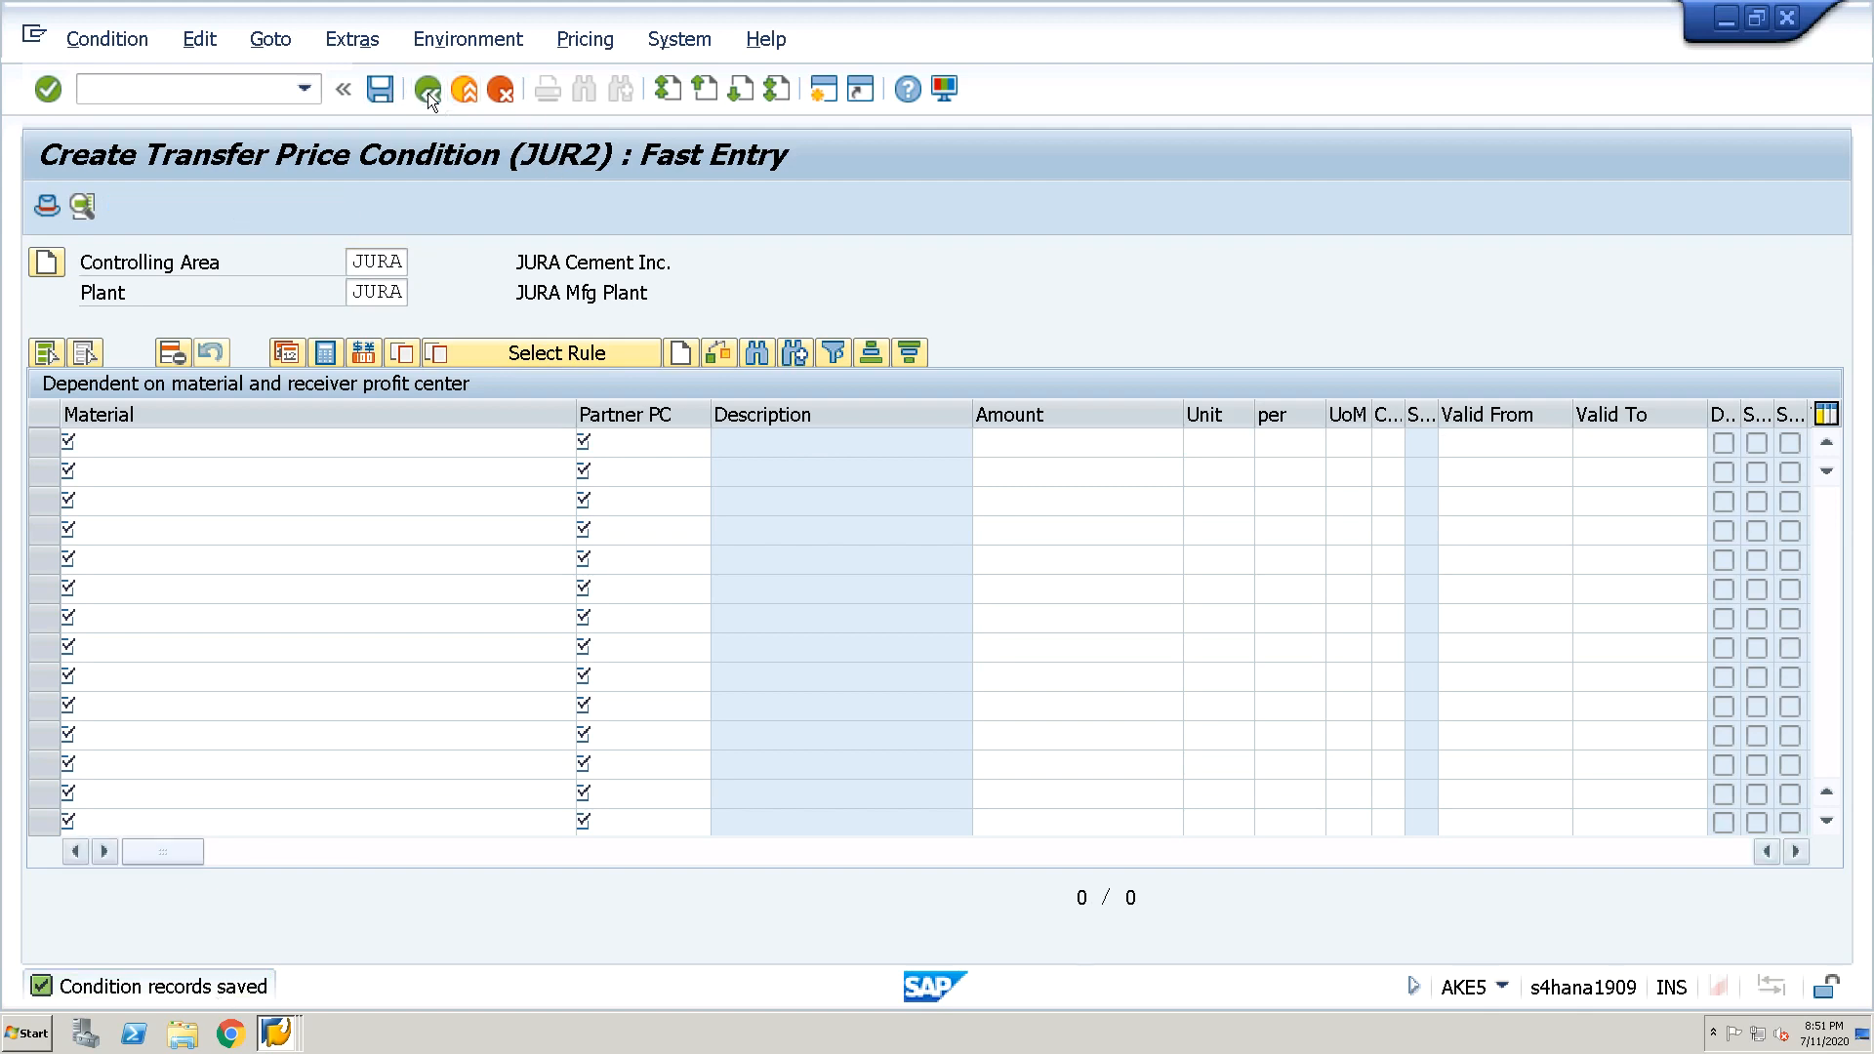
{"action": "left_click", "coordinate": [428, 90]}
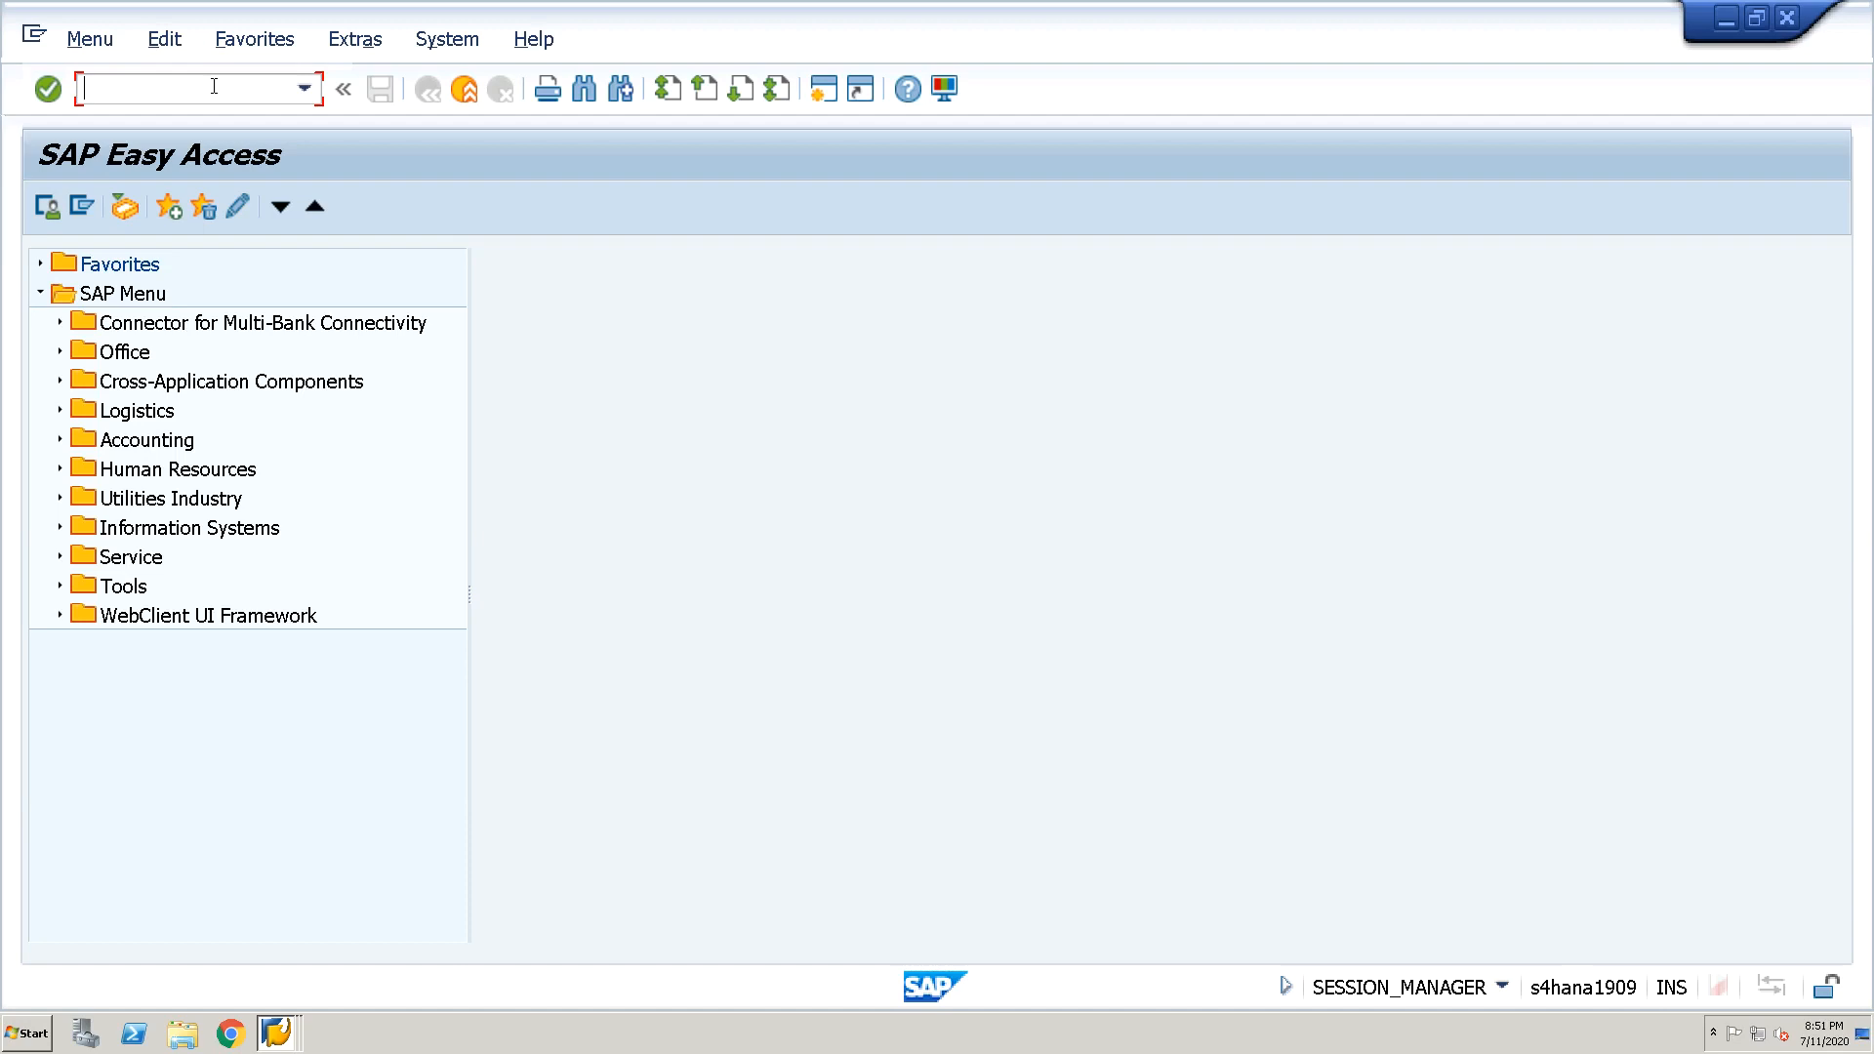
{"action": "type", "text": "/N"}
{"action": "type", "text": "MM02"}
{"action": "key", "text": "Return"}
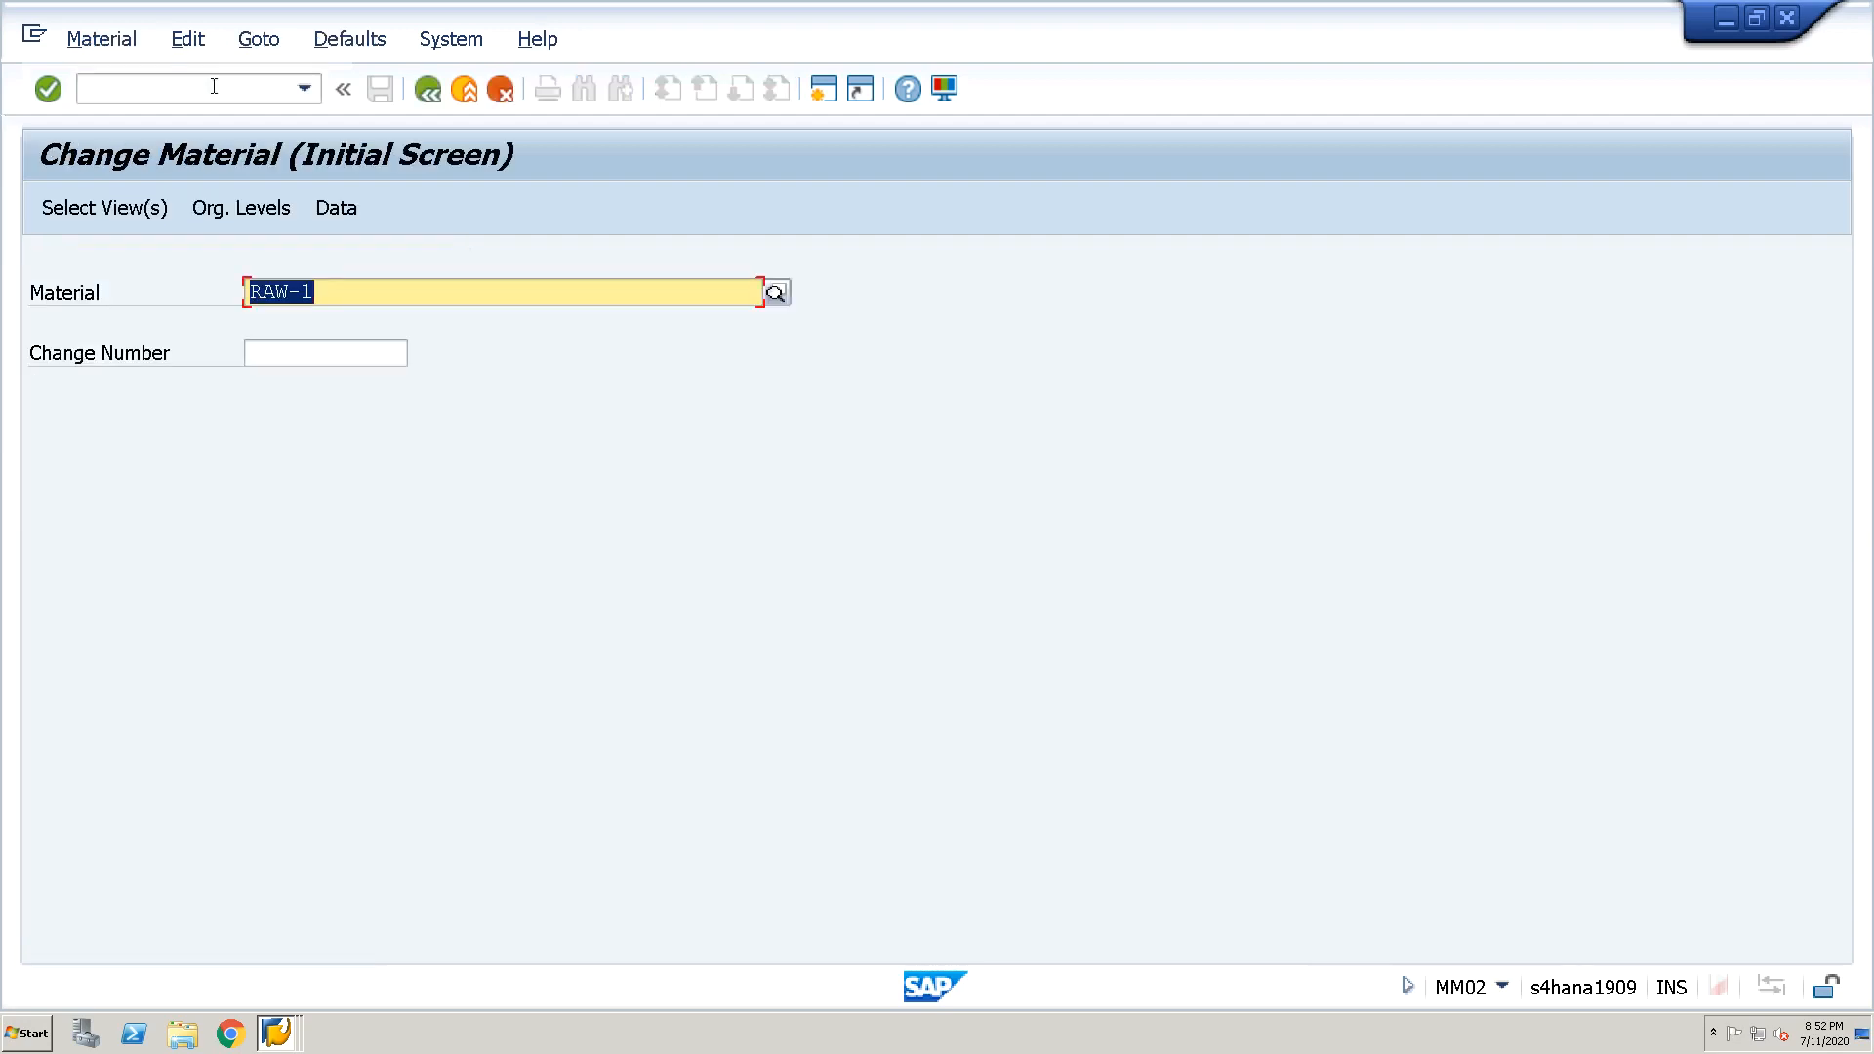
Choose material FG-1 from the suggestions and bring up its view selection
{"action": "type", "text": "F"}
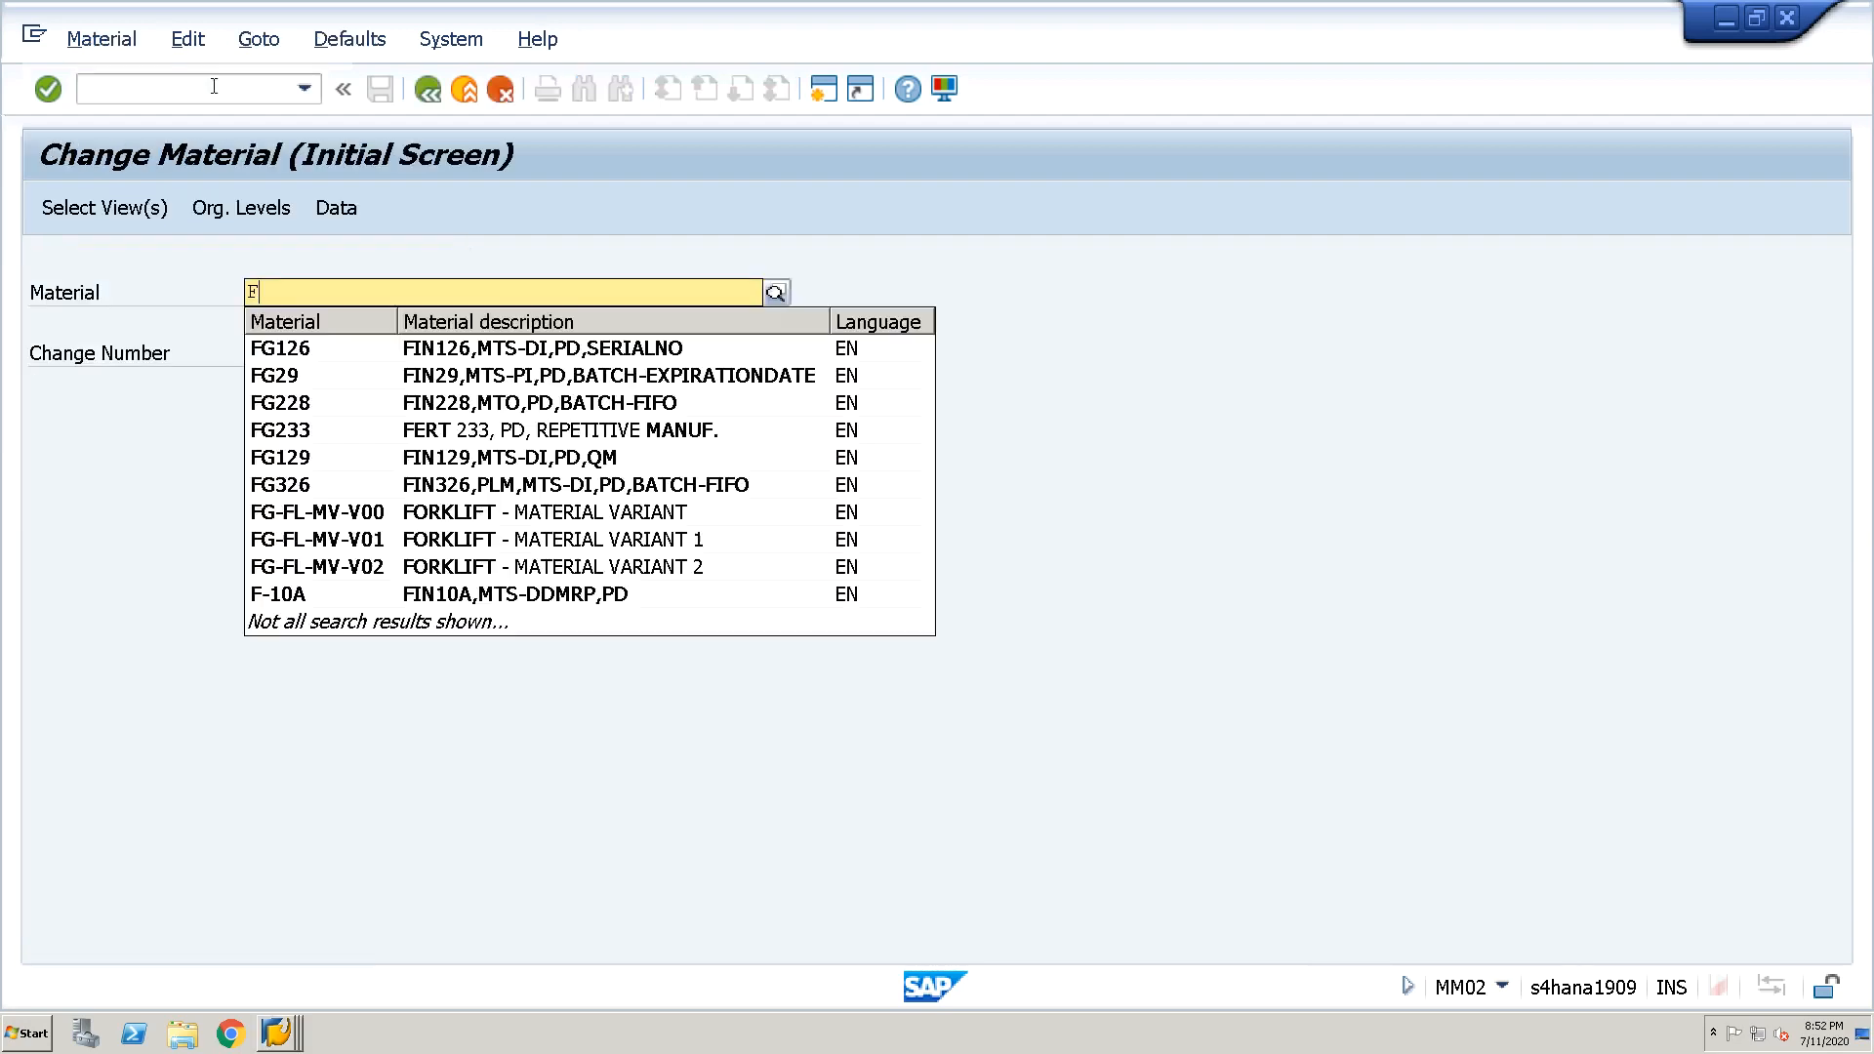
{"action": "type", "text": "G-"}
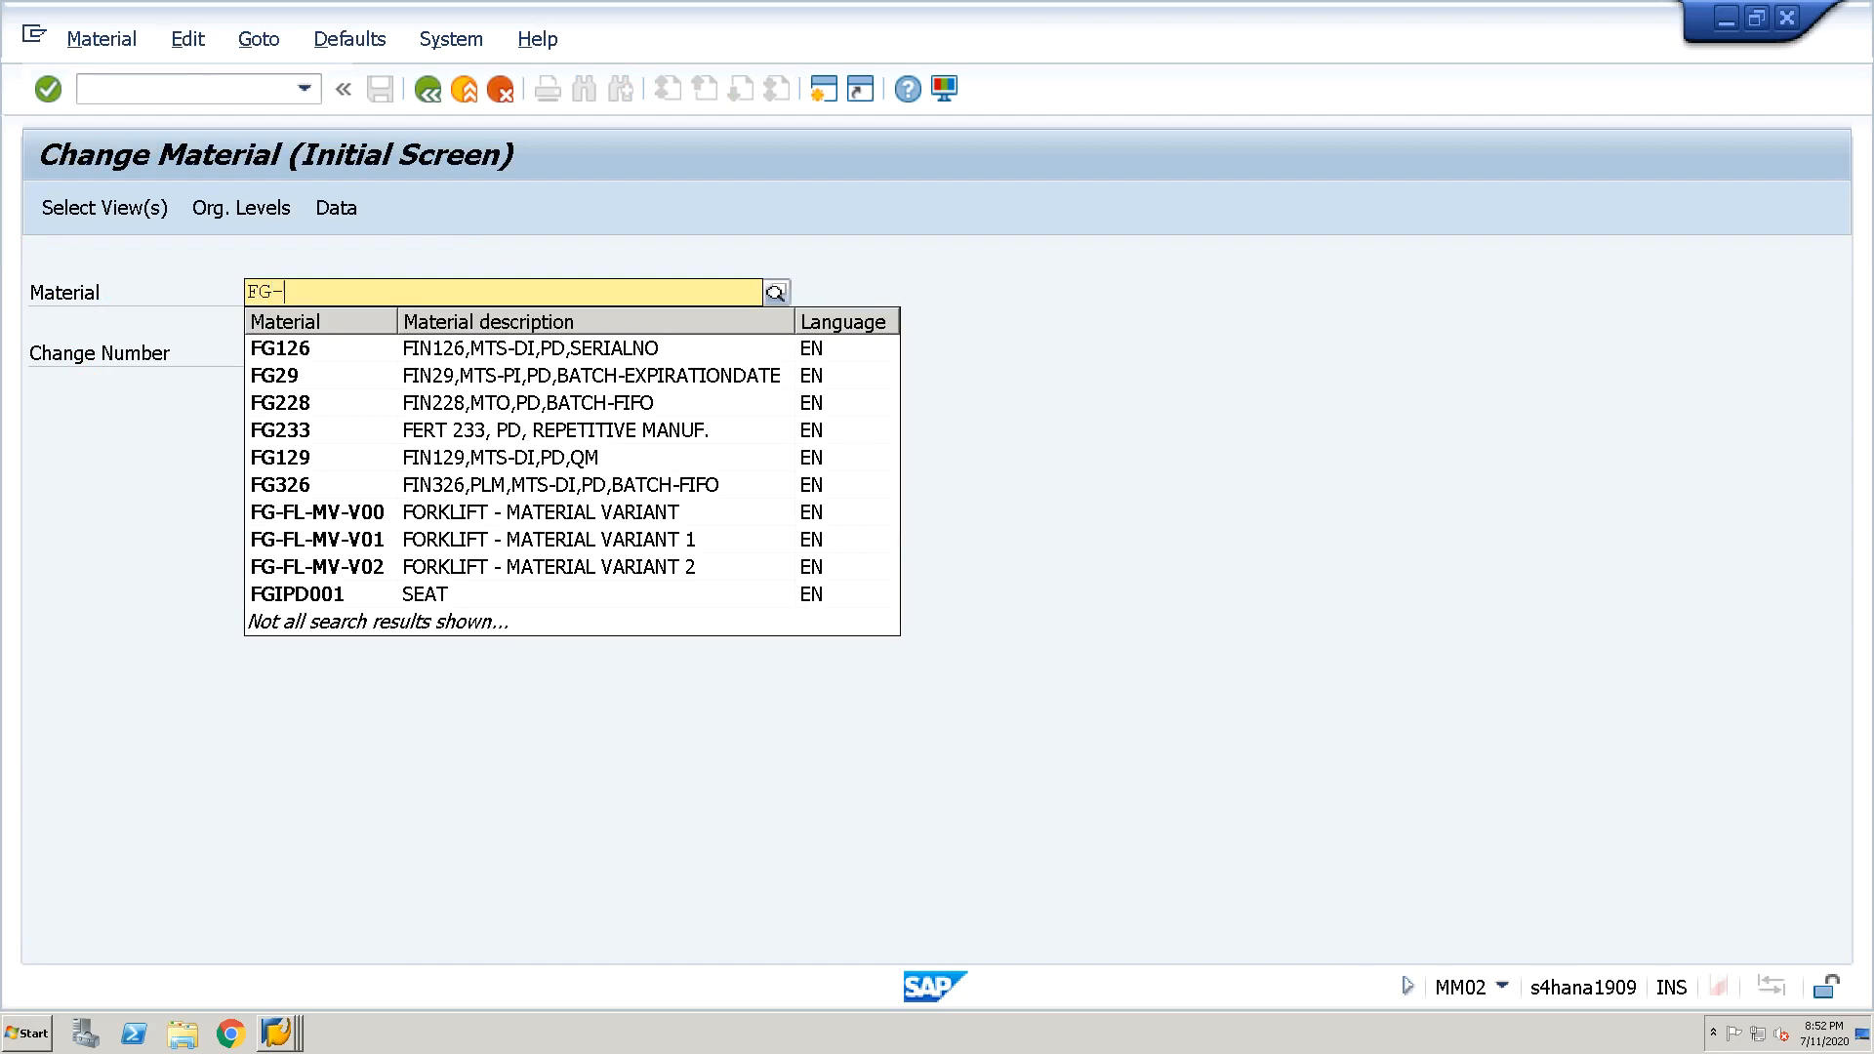
{"action": "key", "text": "Down"}
{"action": "key", "text": "Down"}
{"action": "key", "text": "Down"}
{"action": "key", "text": "Down"}
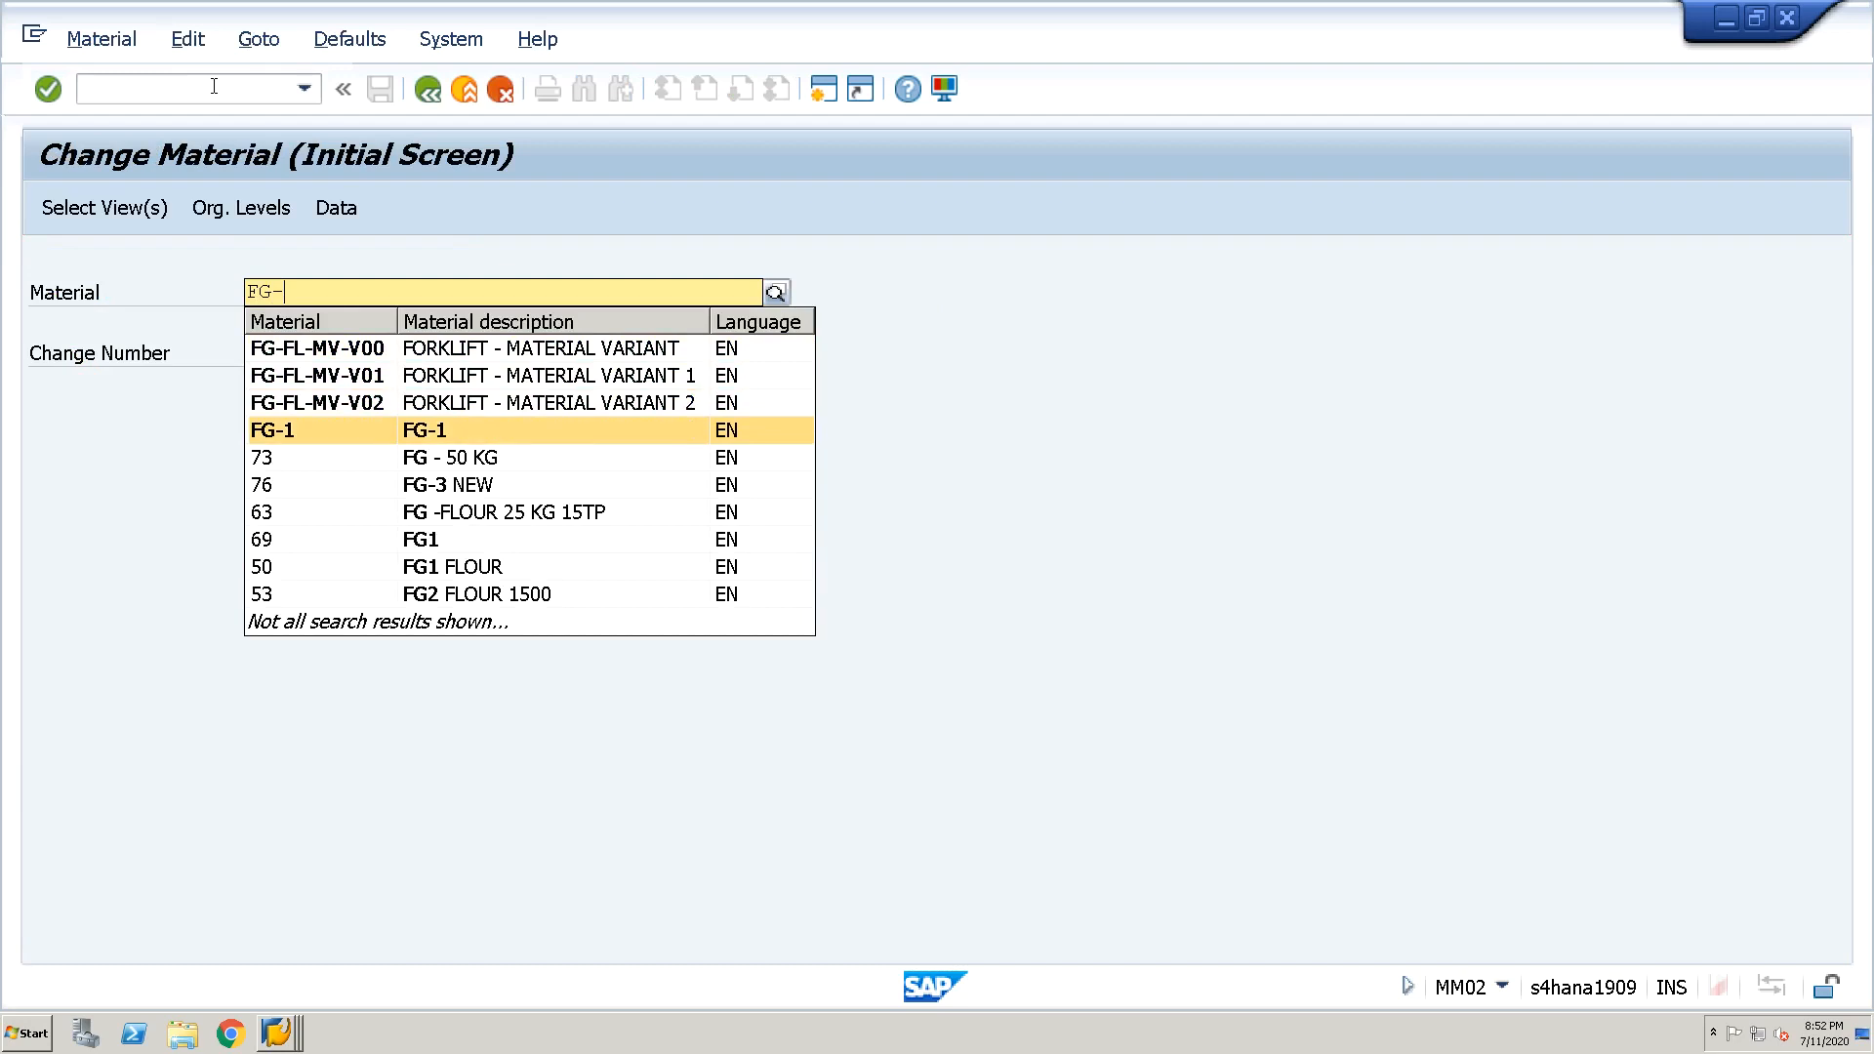
{"action": "key", "text": "Return"}
{"action": "key", "text": "Return"}
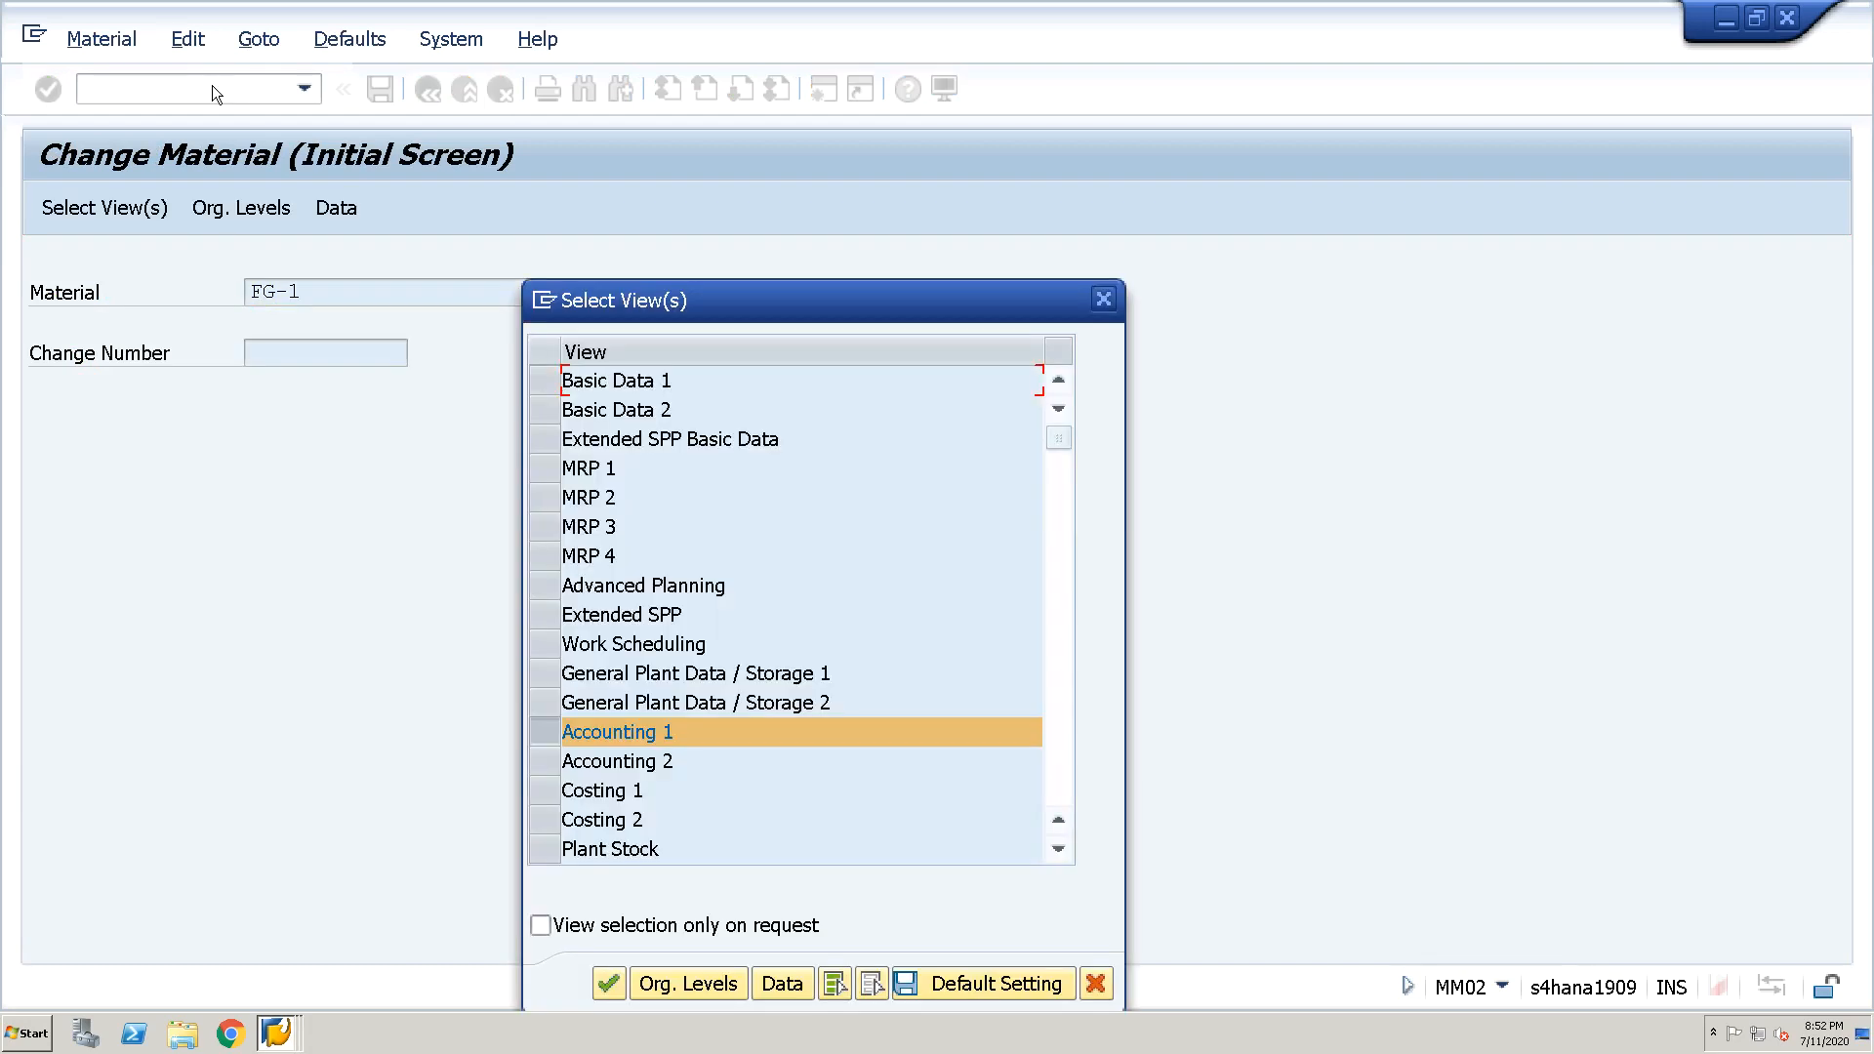
Deselect the Accounting 1 view and select MRP 4 instead, confirming the view selection
{"action": "left_click", "coordinate": [554, 732]}
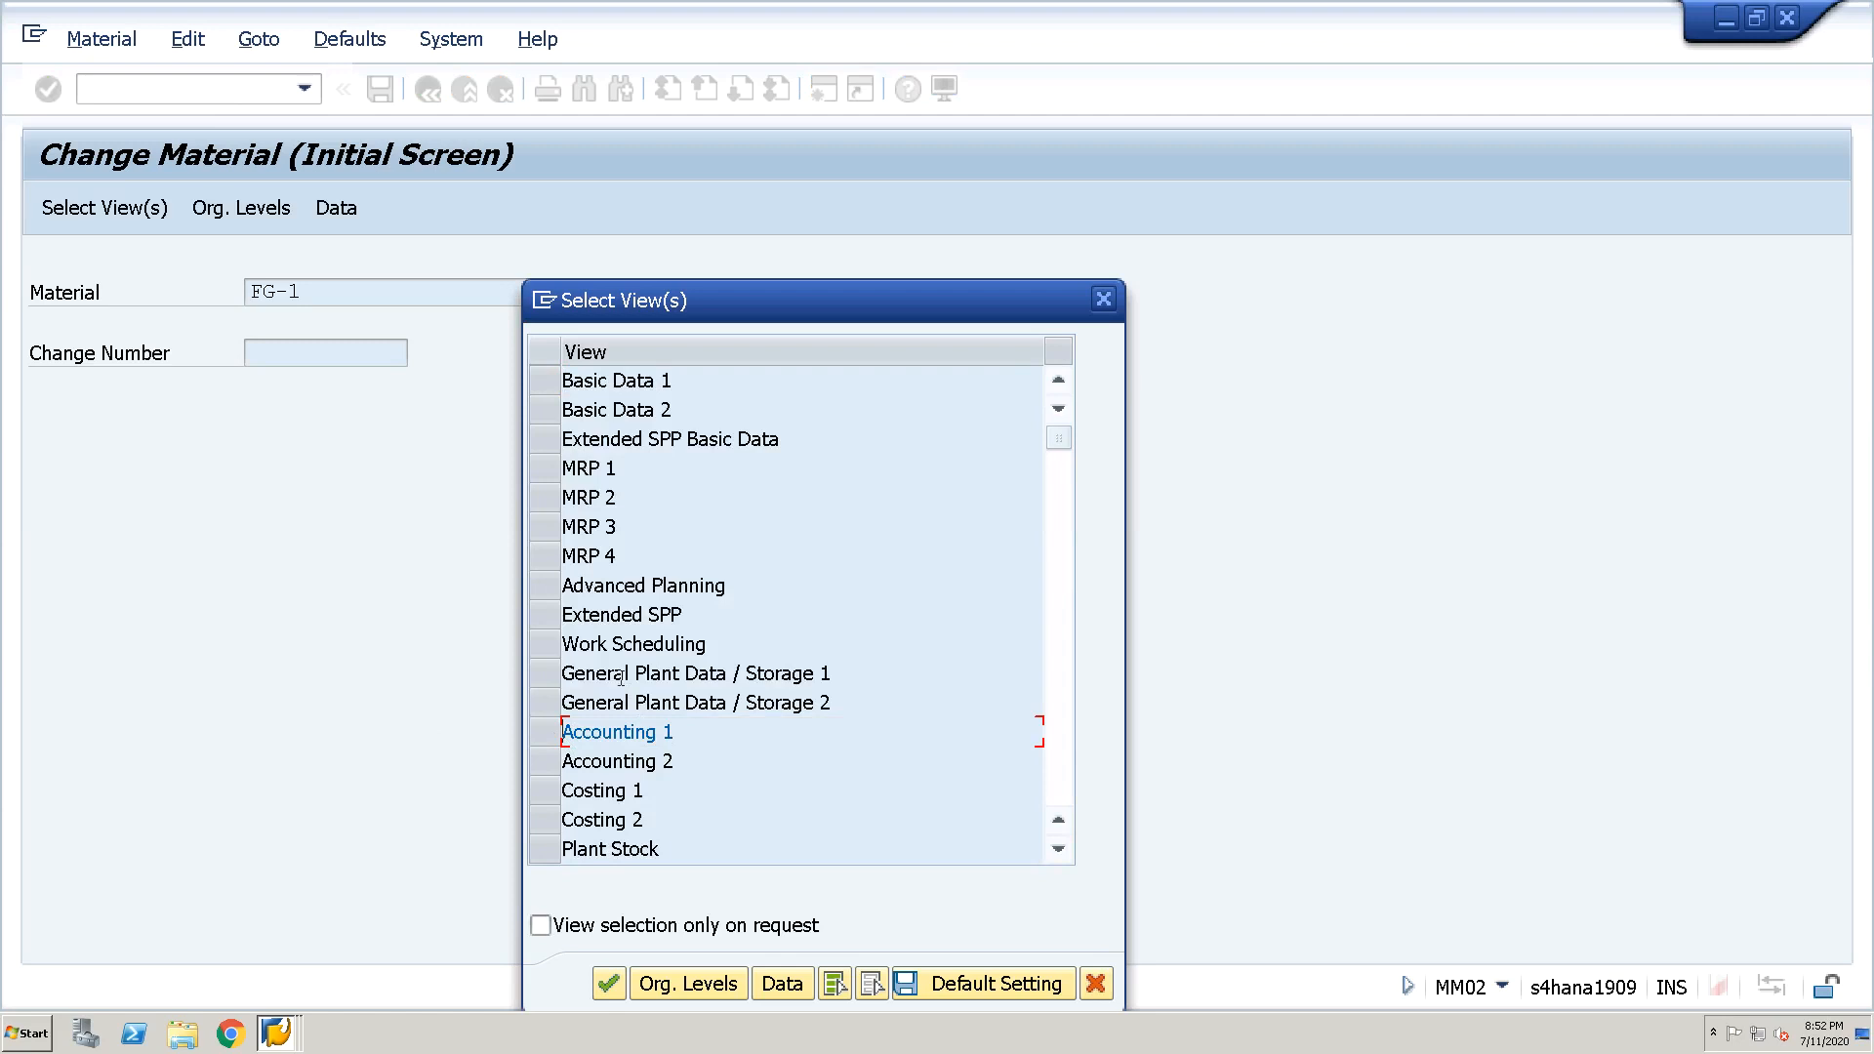
{"action": "left_click", "coordinate": [555, 565]}
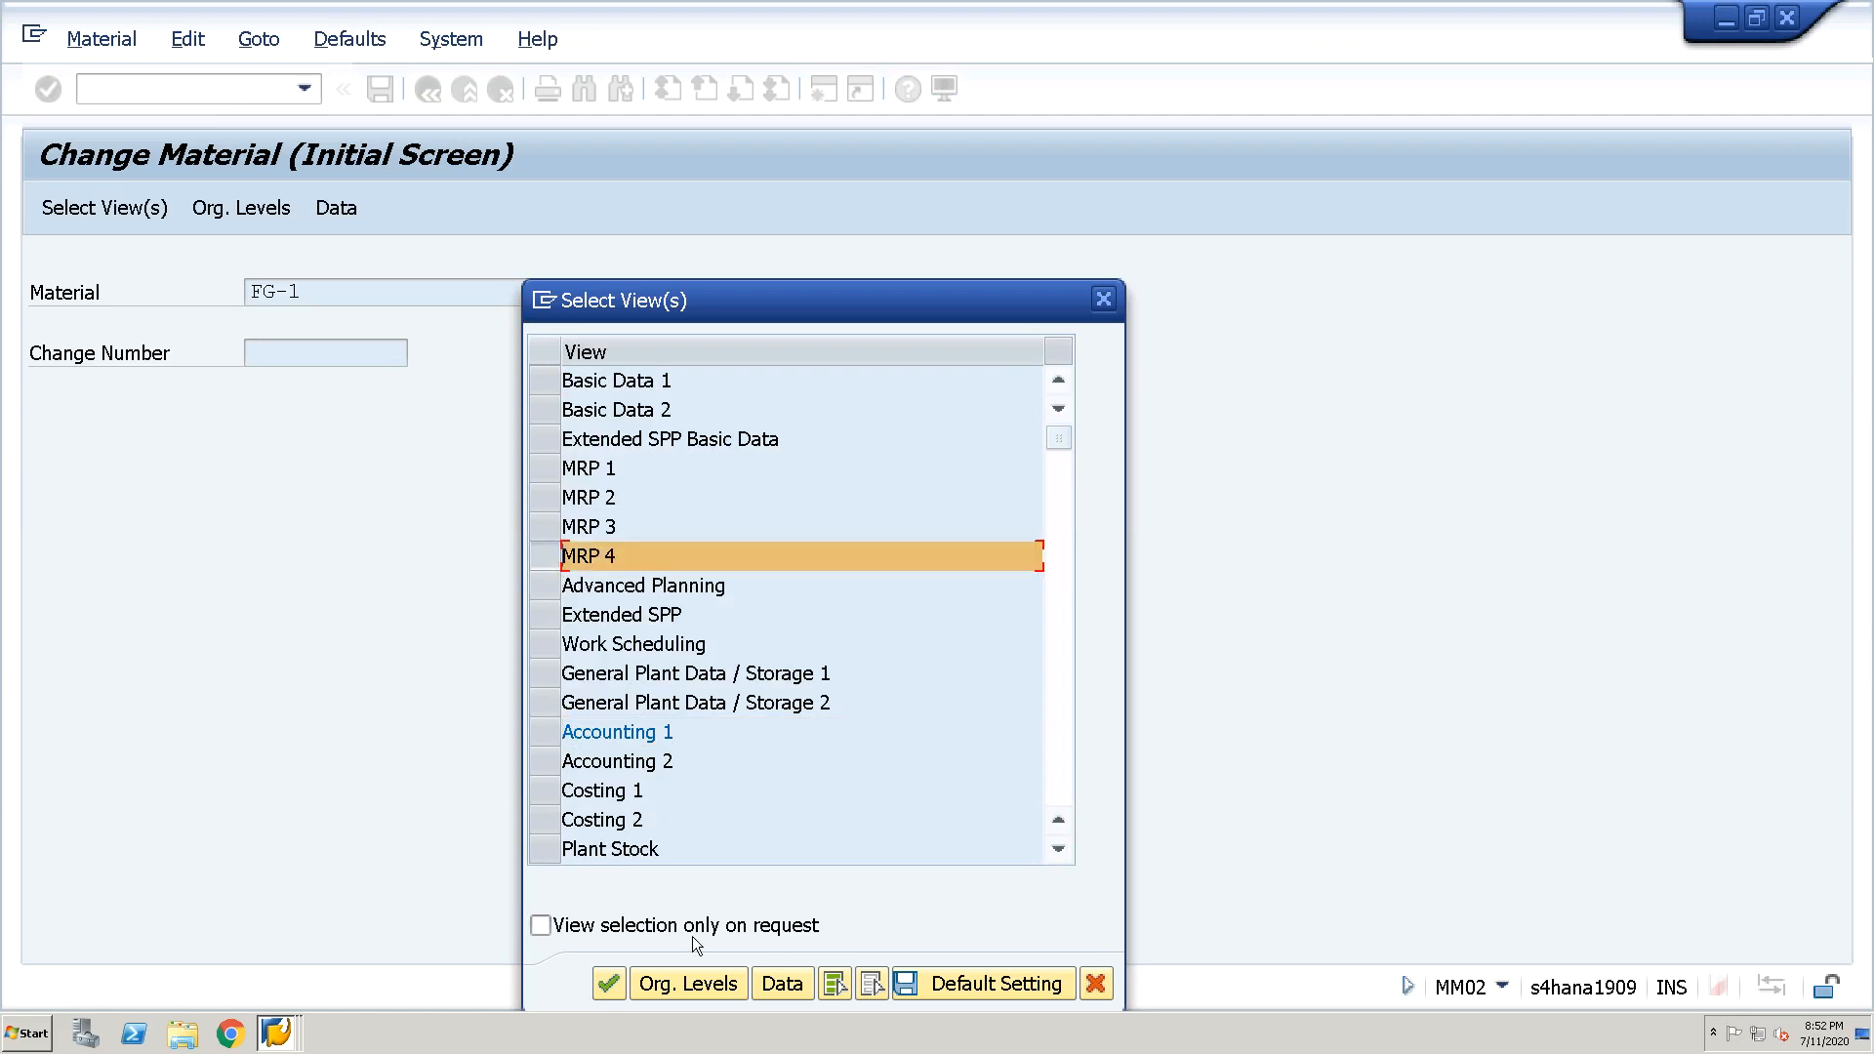
{"action": "left_click", "coordinate": [625, 984]}
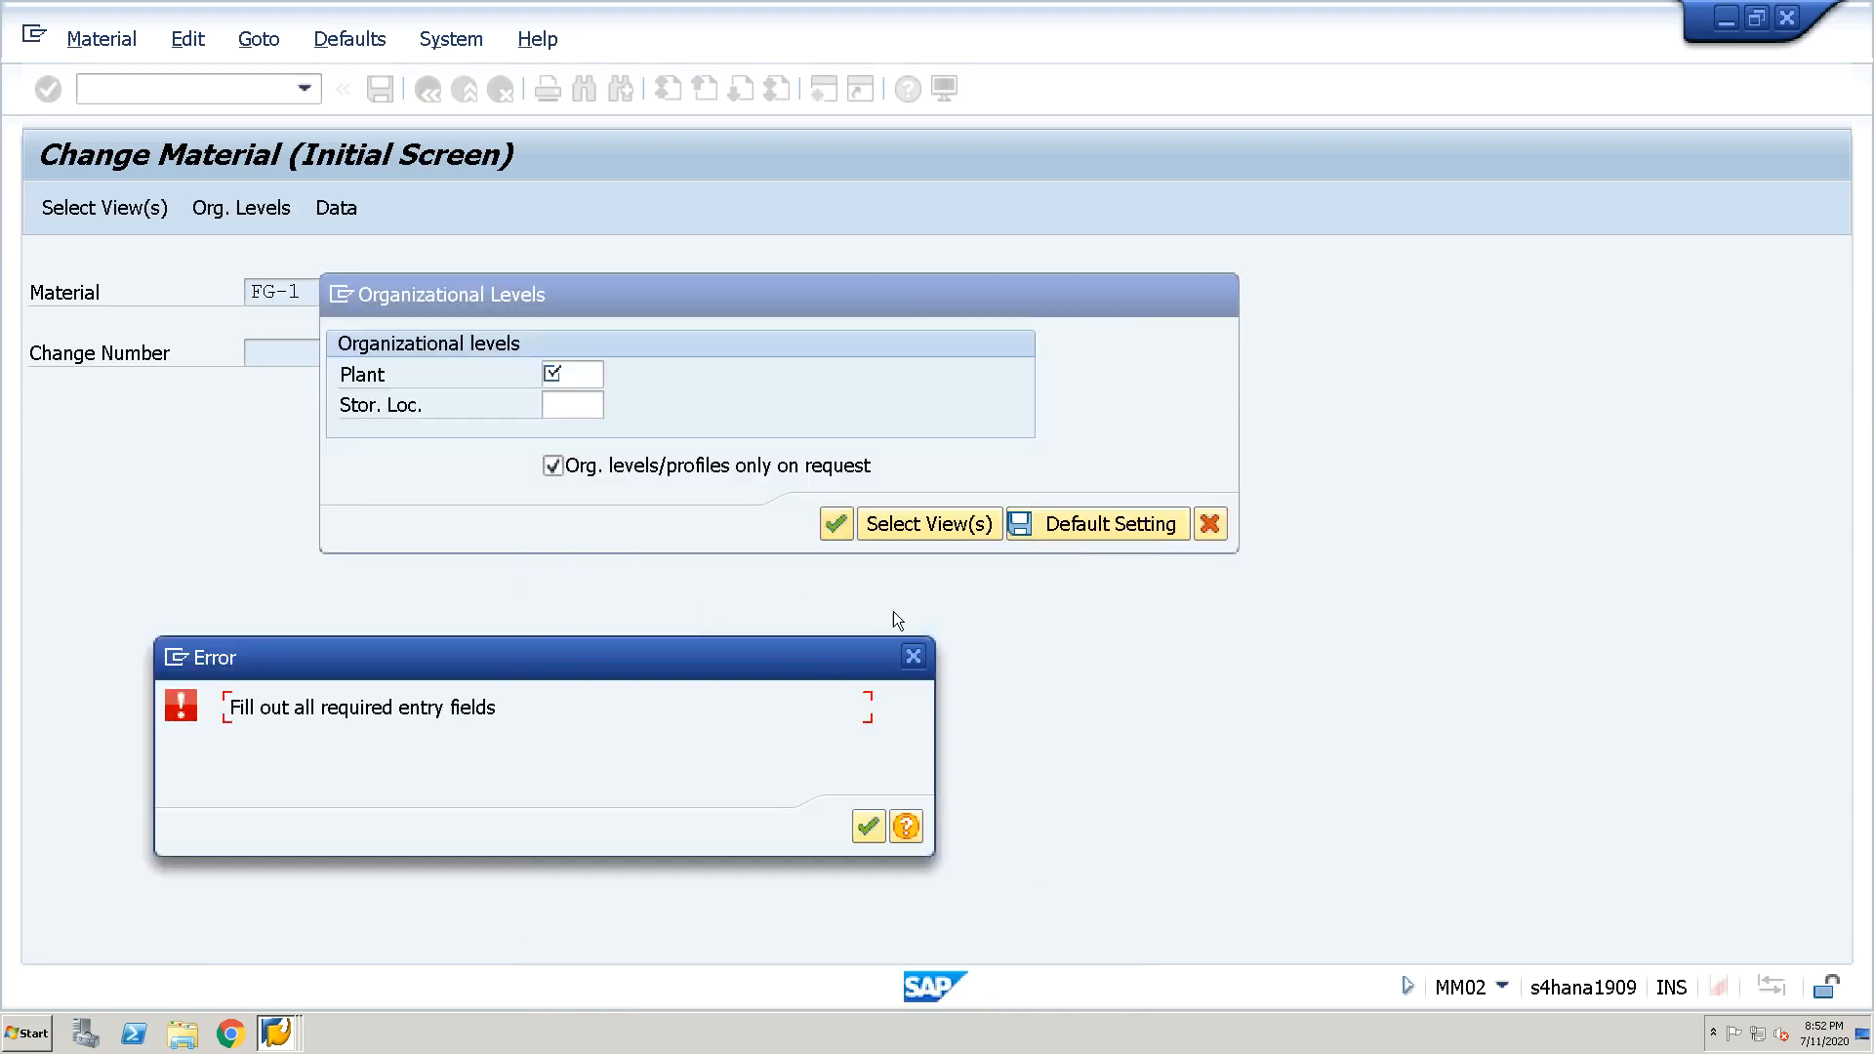
Set the organizational levels to plant JURA and storage location JURA and enter the MRP 4 view
{"action": "left_click", "coordinate": [914, 657]}
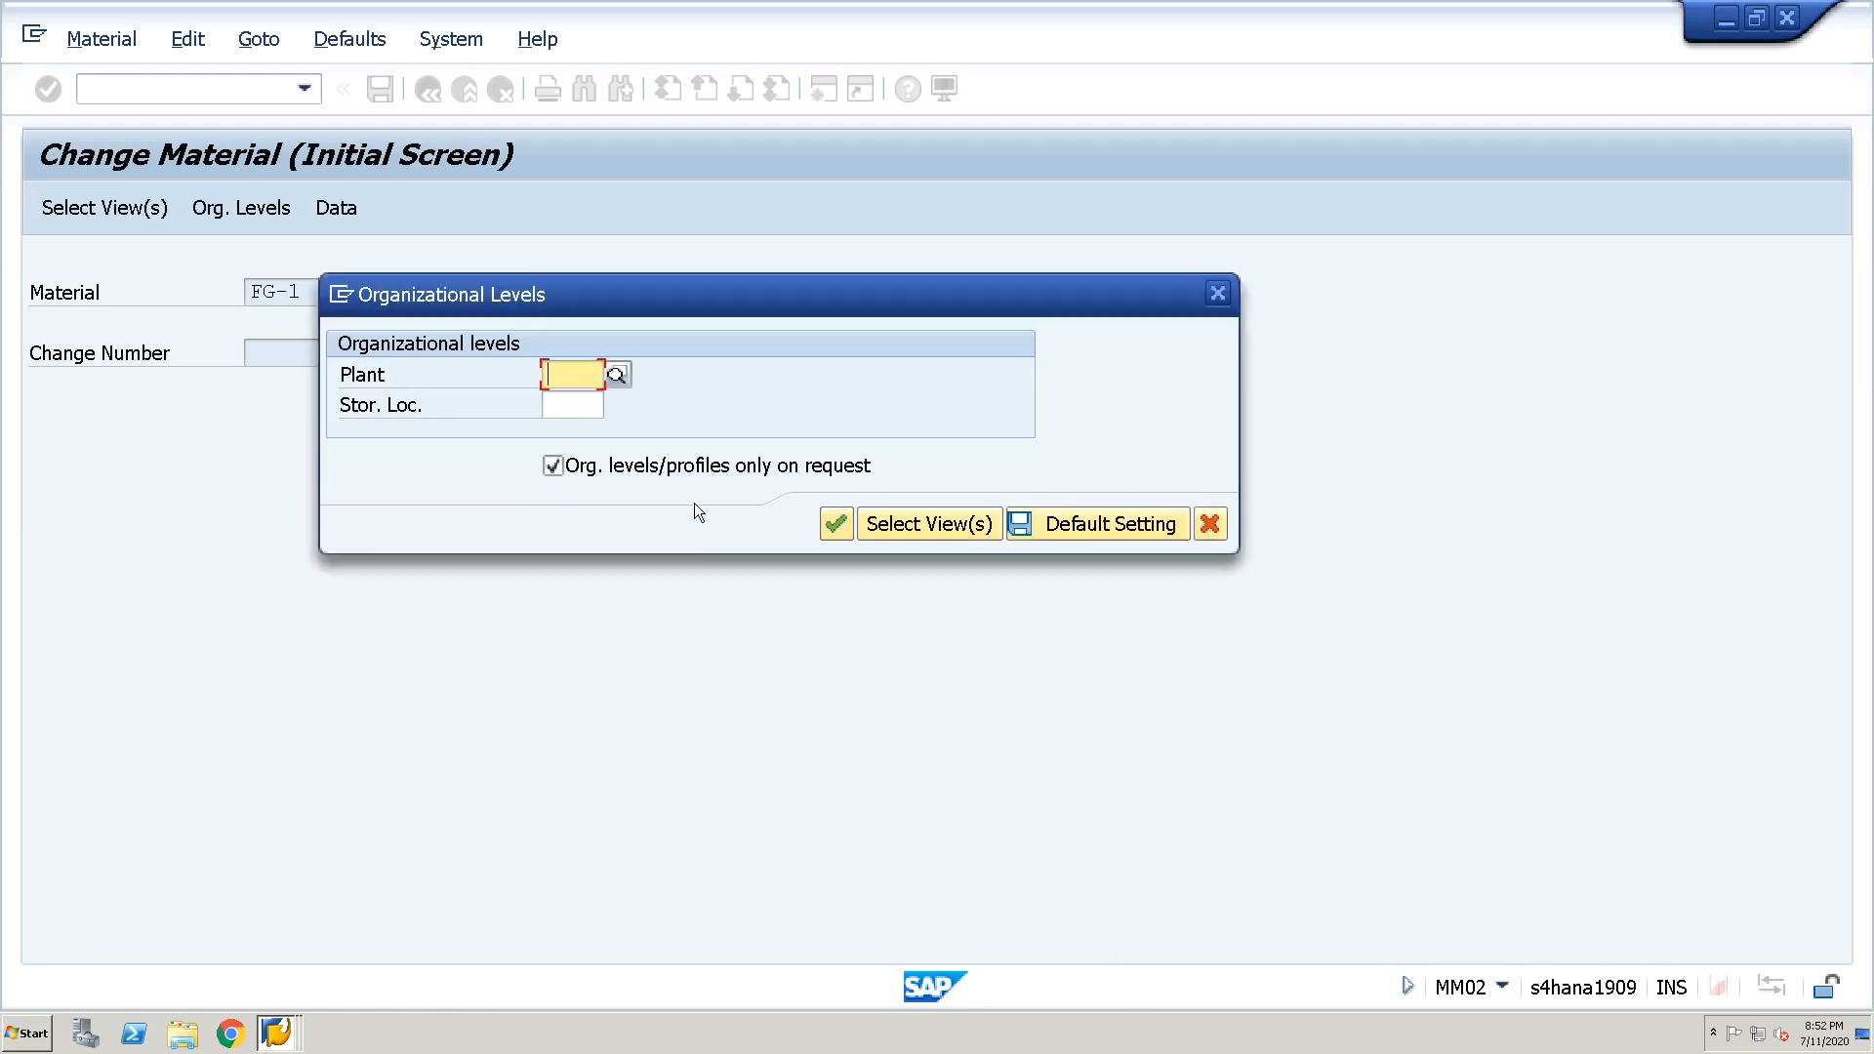
{"action": "type", "text": "JURA"}
{"action": "key", "text": "Tab"}
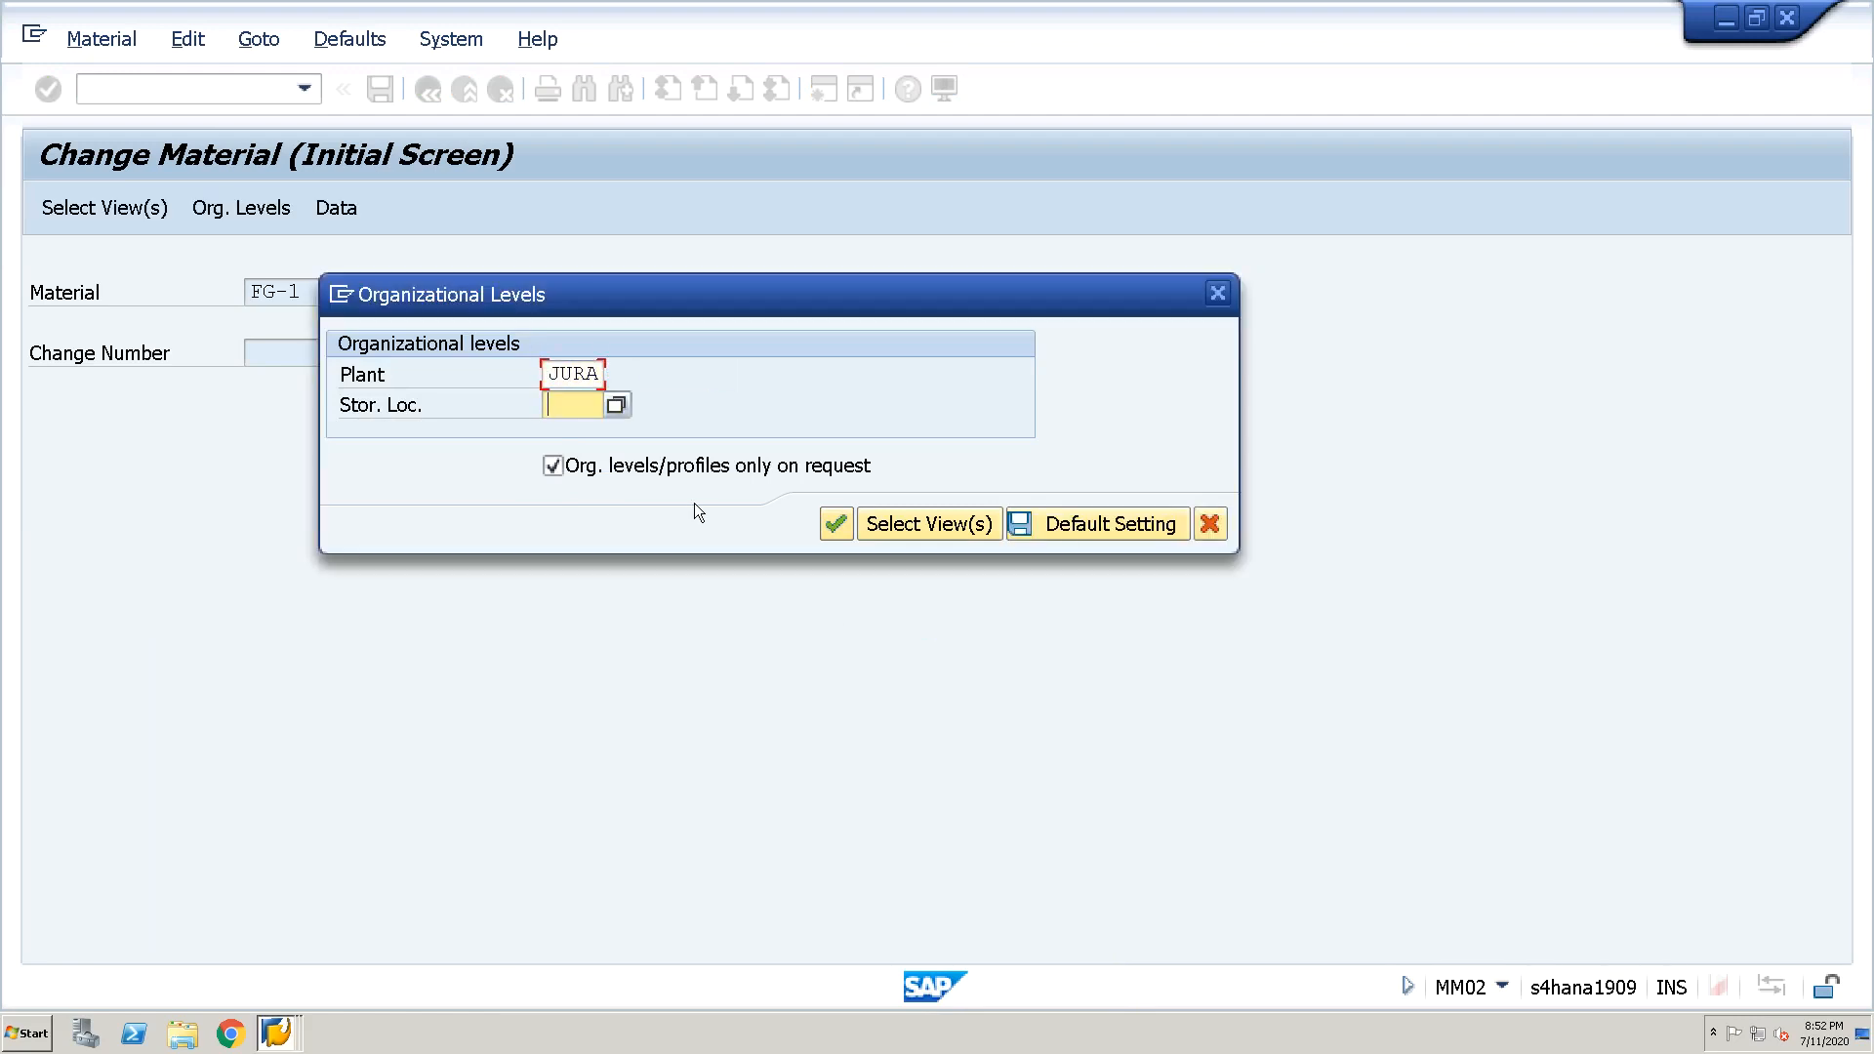
{"action": "type", "text": "JUA"}
{"action": "left_click", "coordinate": [835, 525]}
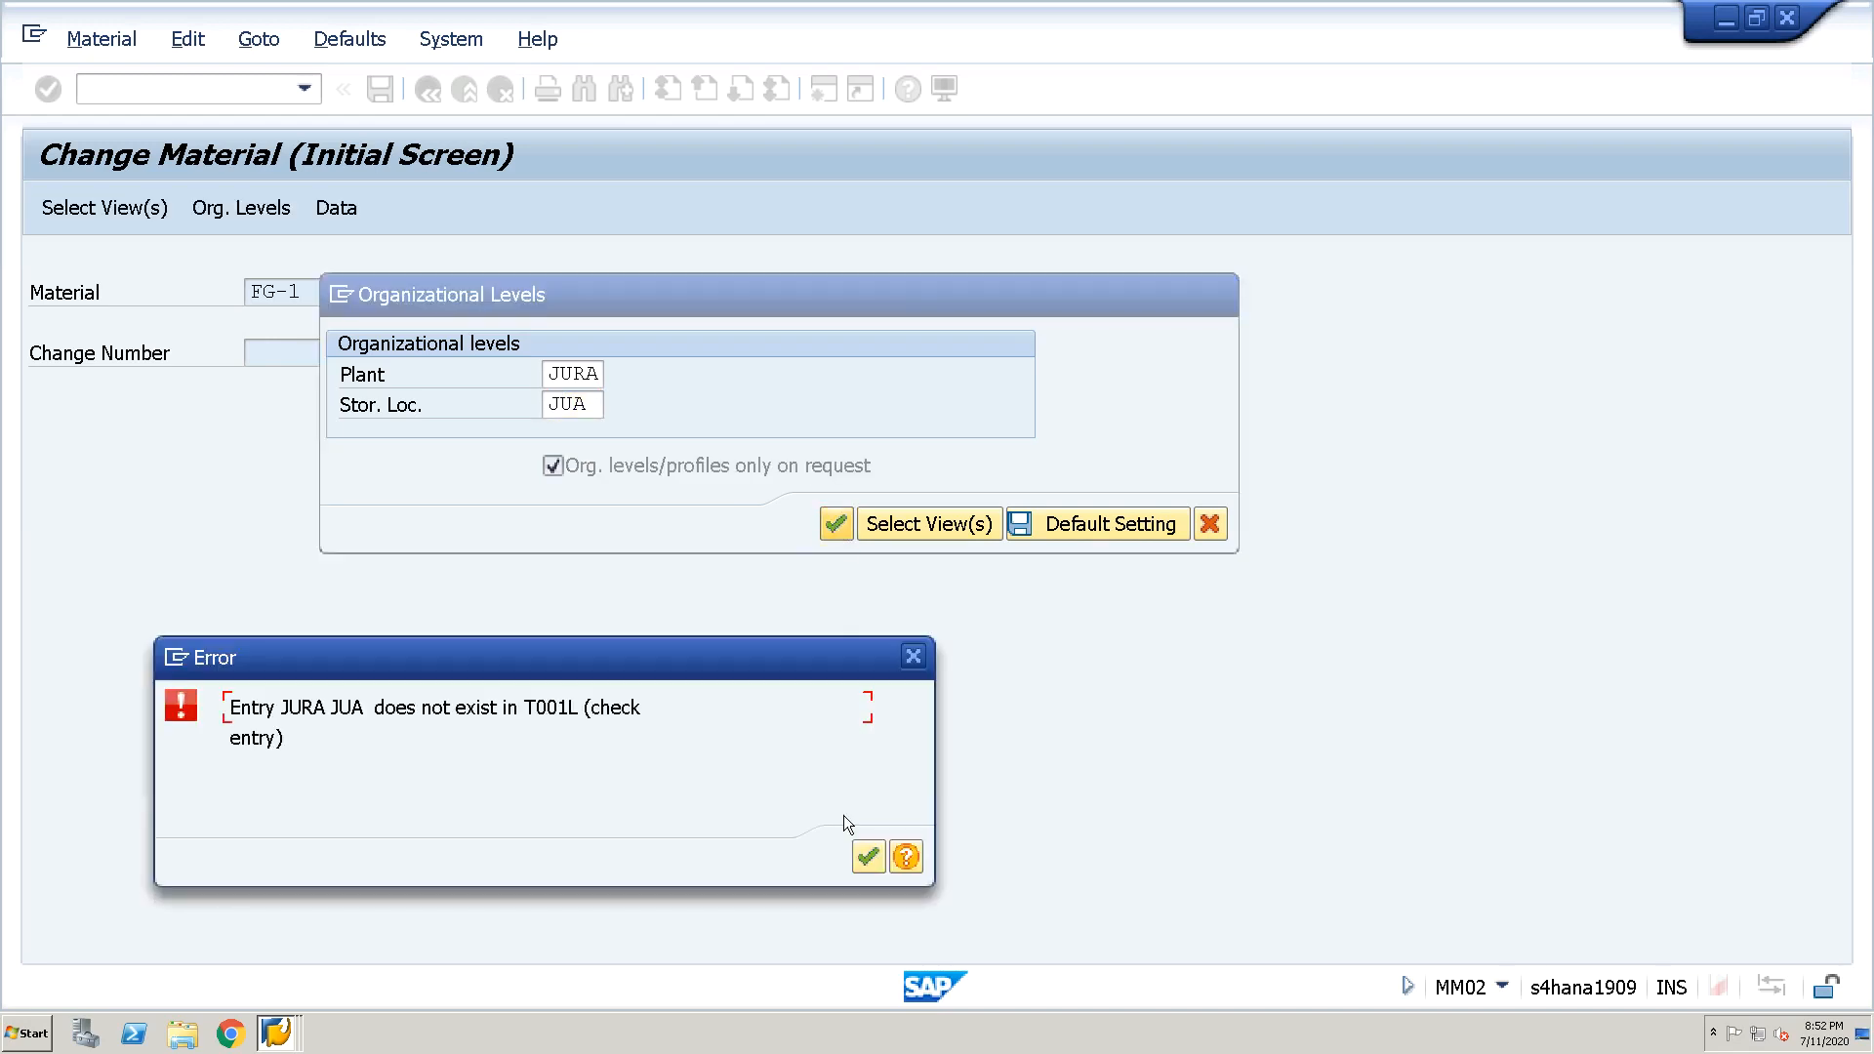
{"action": "left_click", "coordinate": [871, 869]}
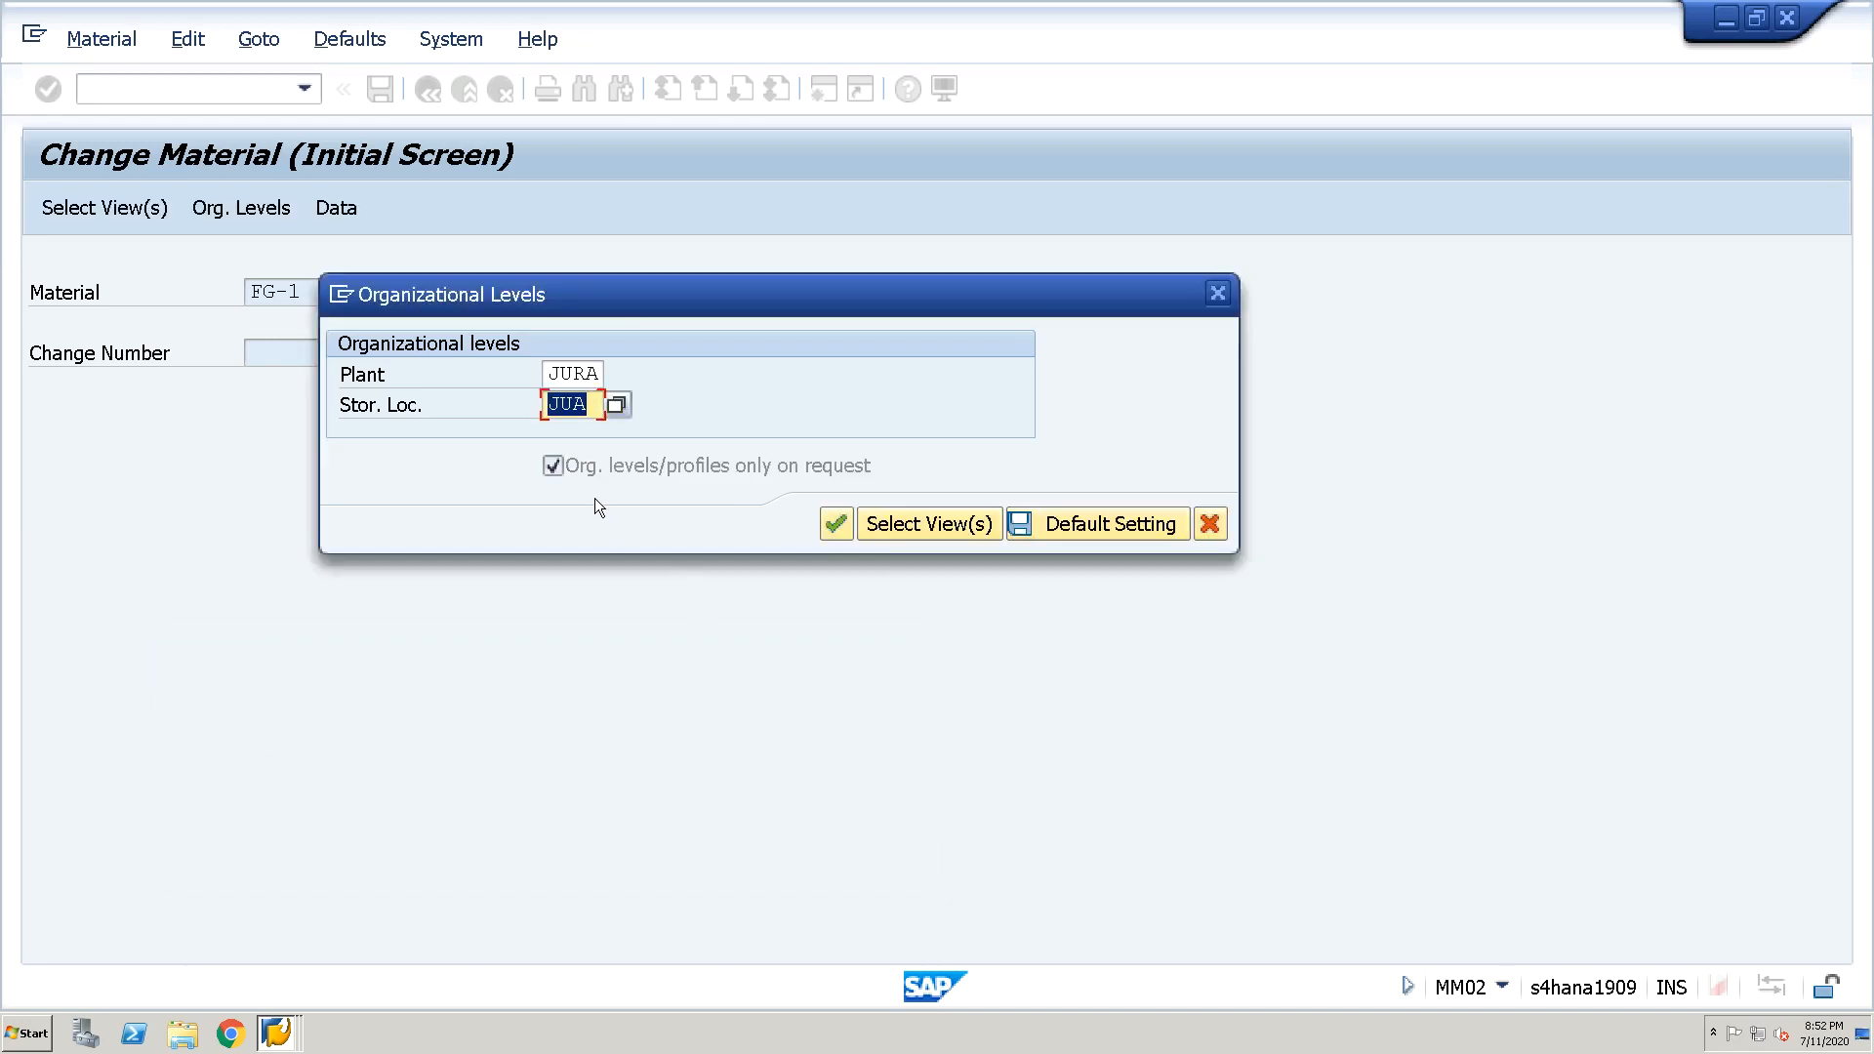
{"action": "left_click", "coordinate": [571, 406]}
{"action": "type", "text": "R"}
{"action": "key", "text": "Return"}
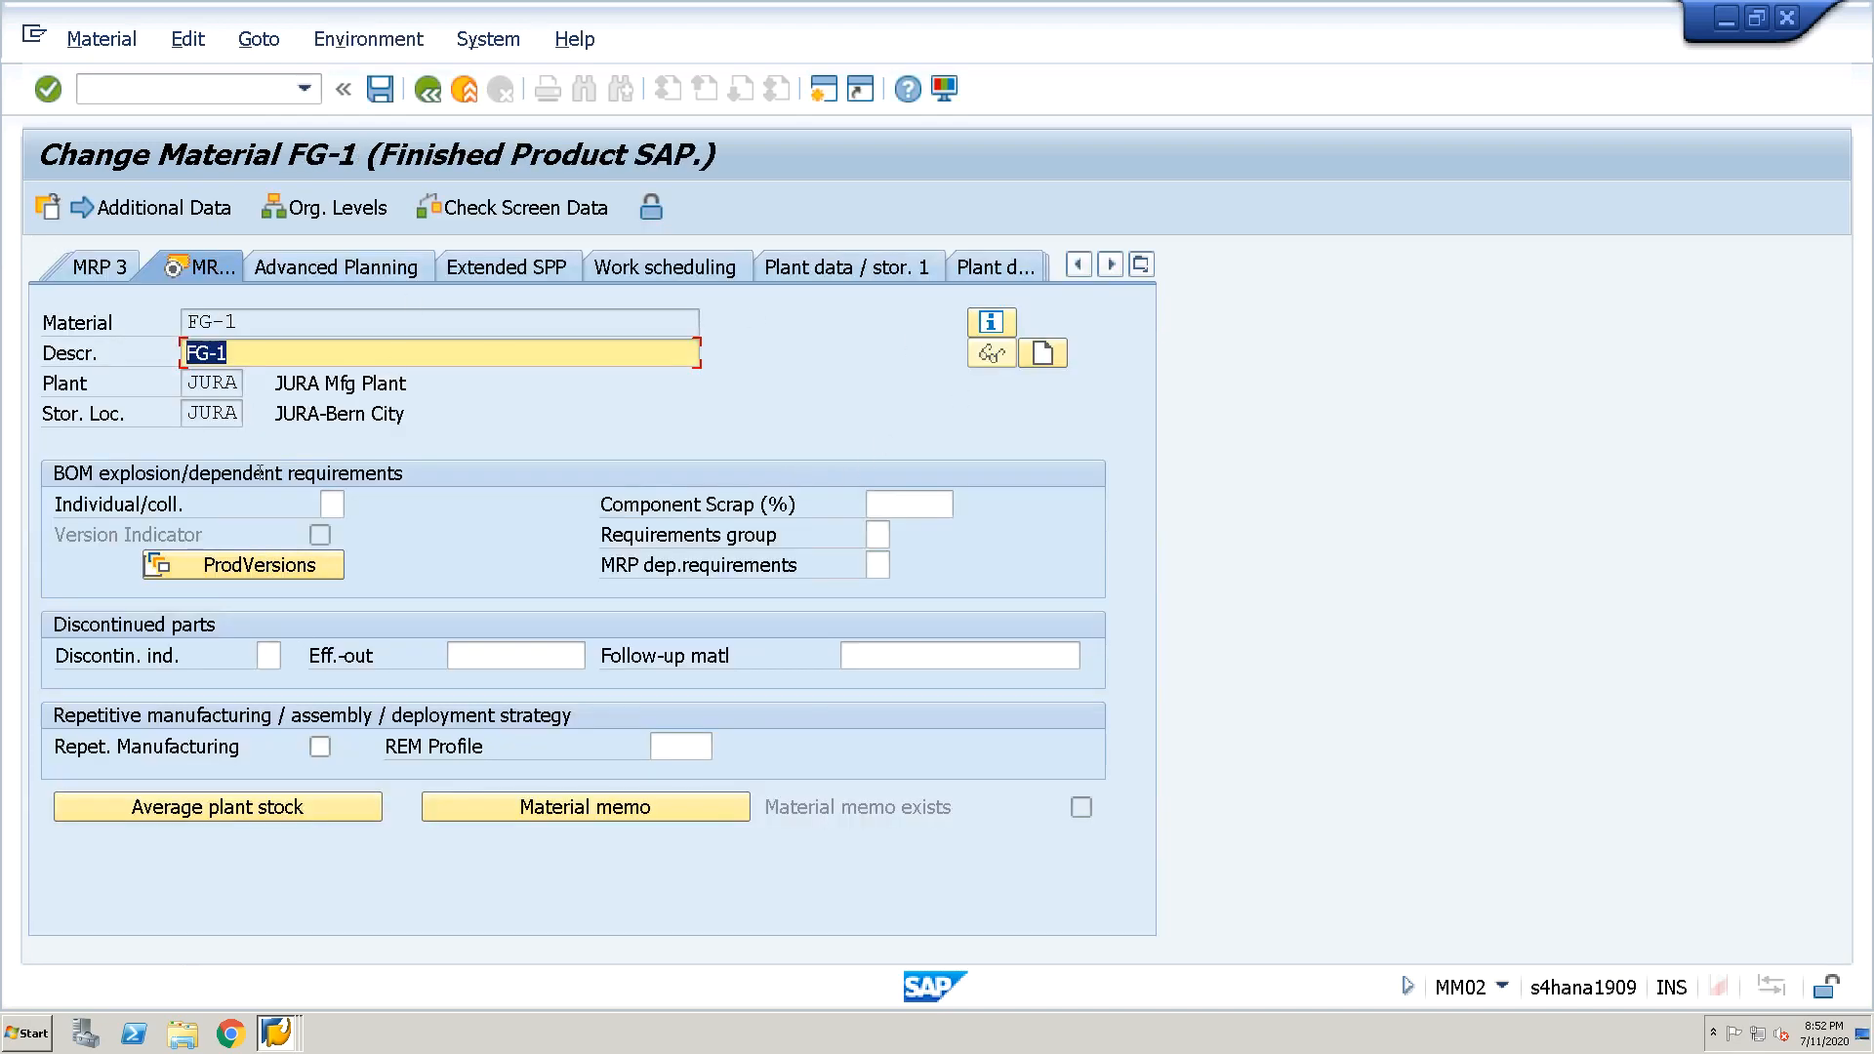
Add production version 10 with the text PV1 and the valid-from date 11.07.2020 for material FG-1
{"action": "left_click", "coordinate": [267, 566]}
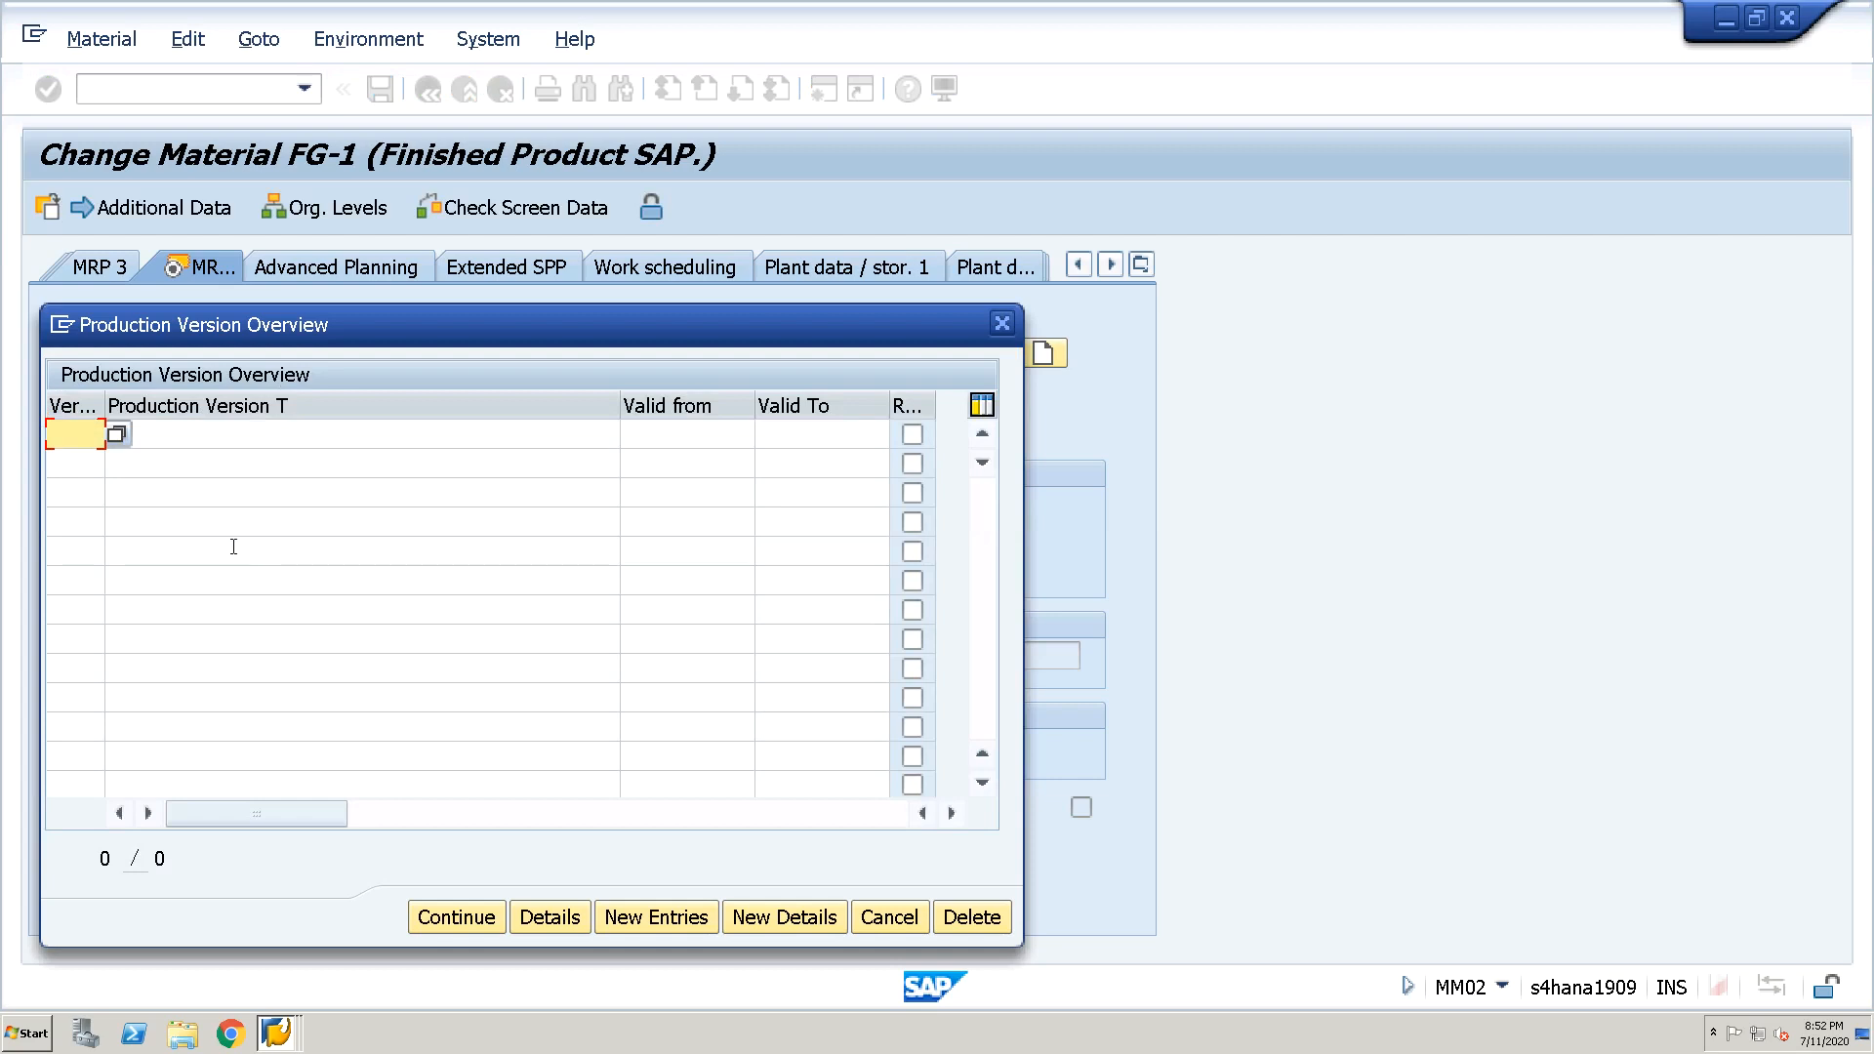
{"action": "type", "text": "10"}
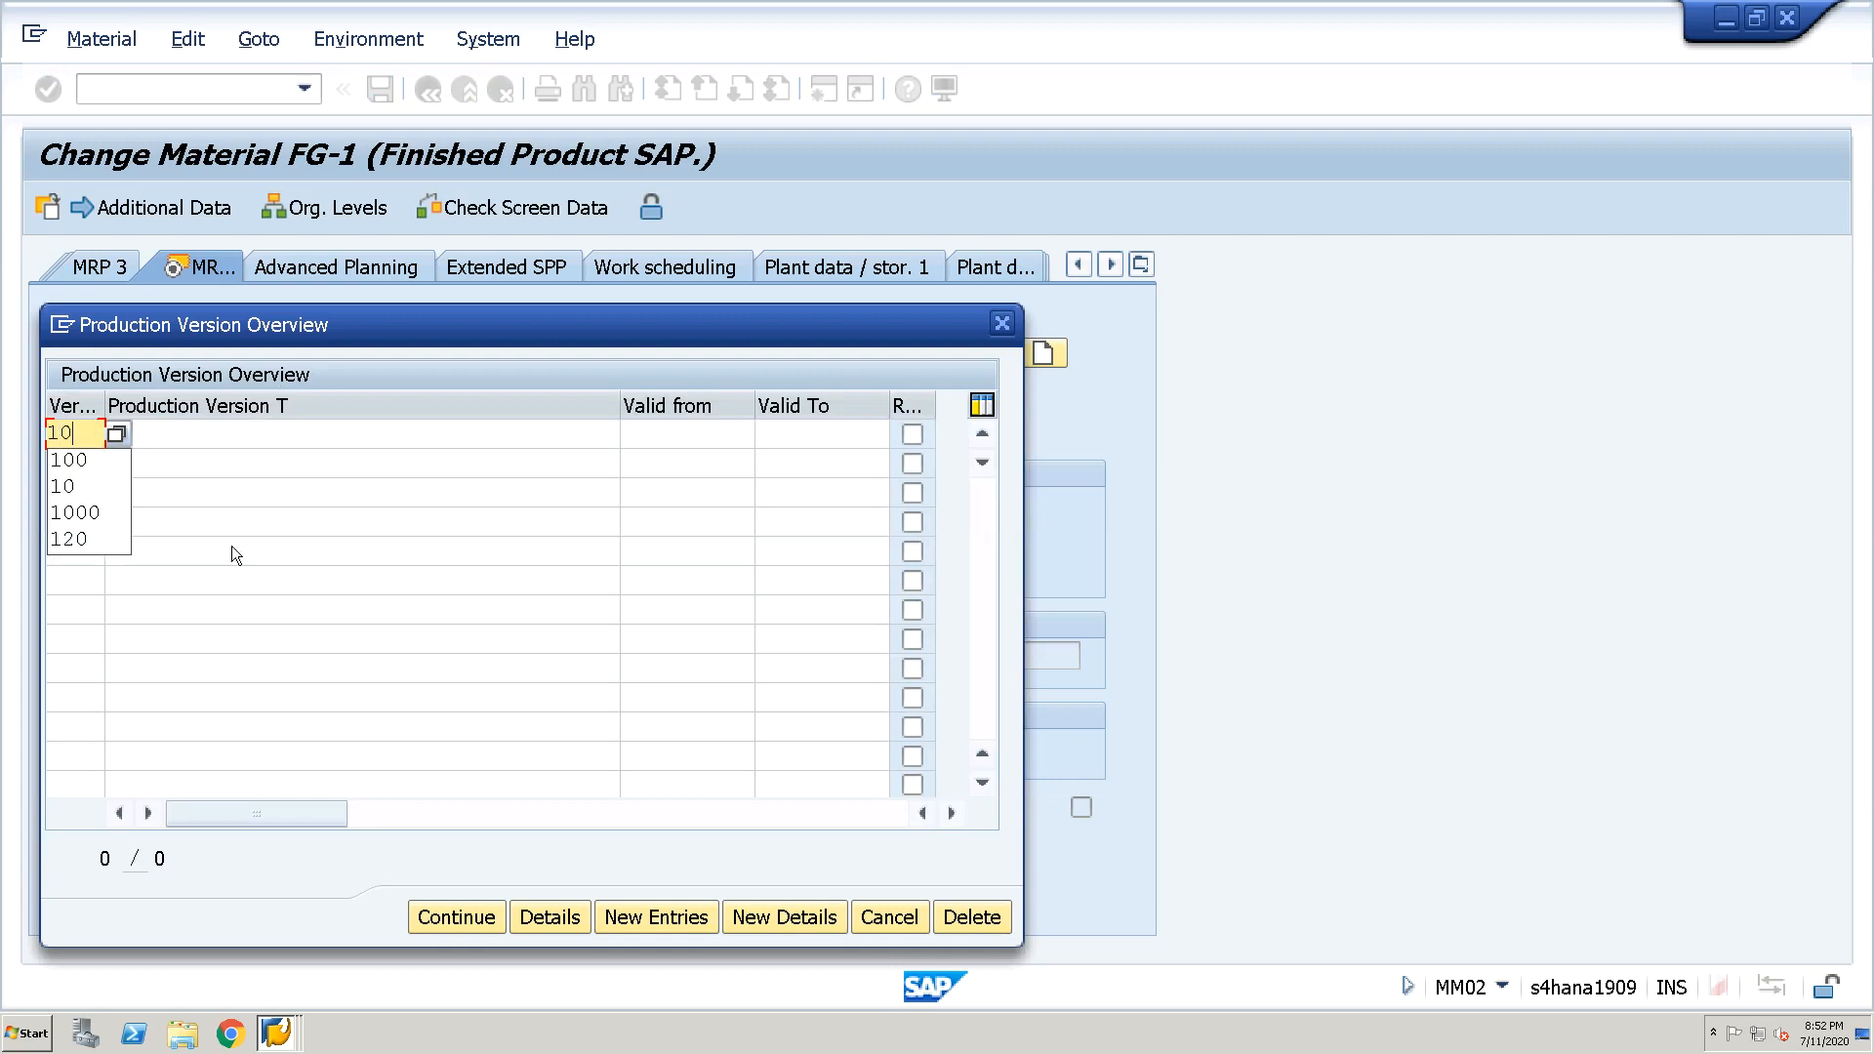
{"action": "key", "text": "Tab"}
{"action": "type", "text": "PV1"}
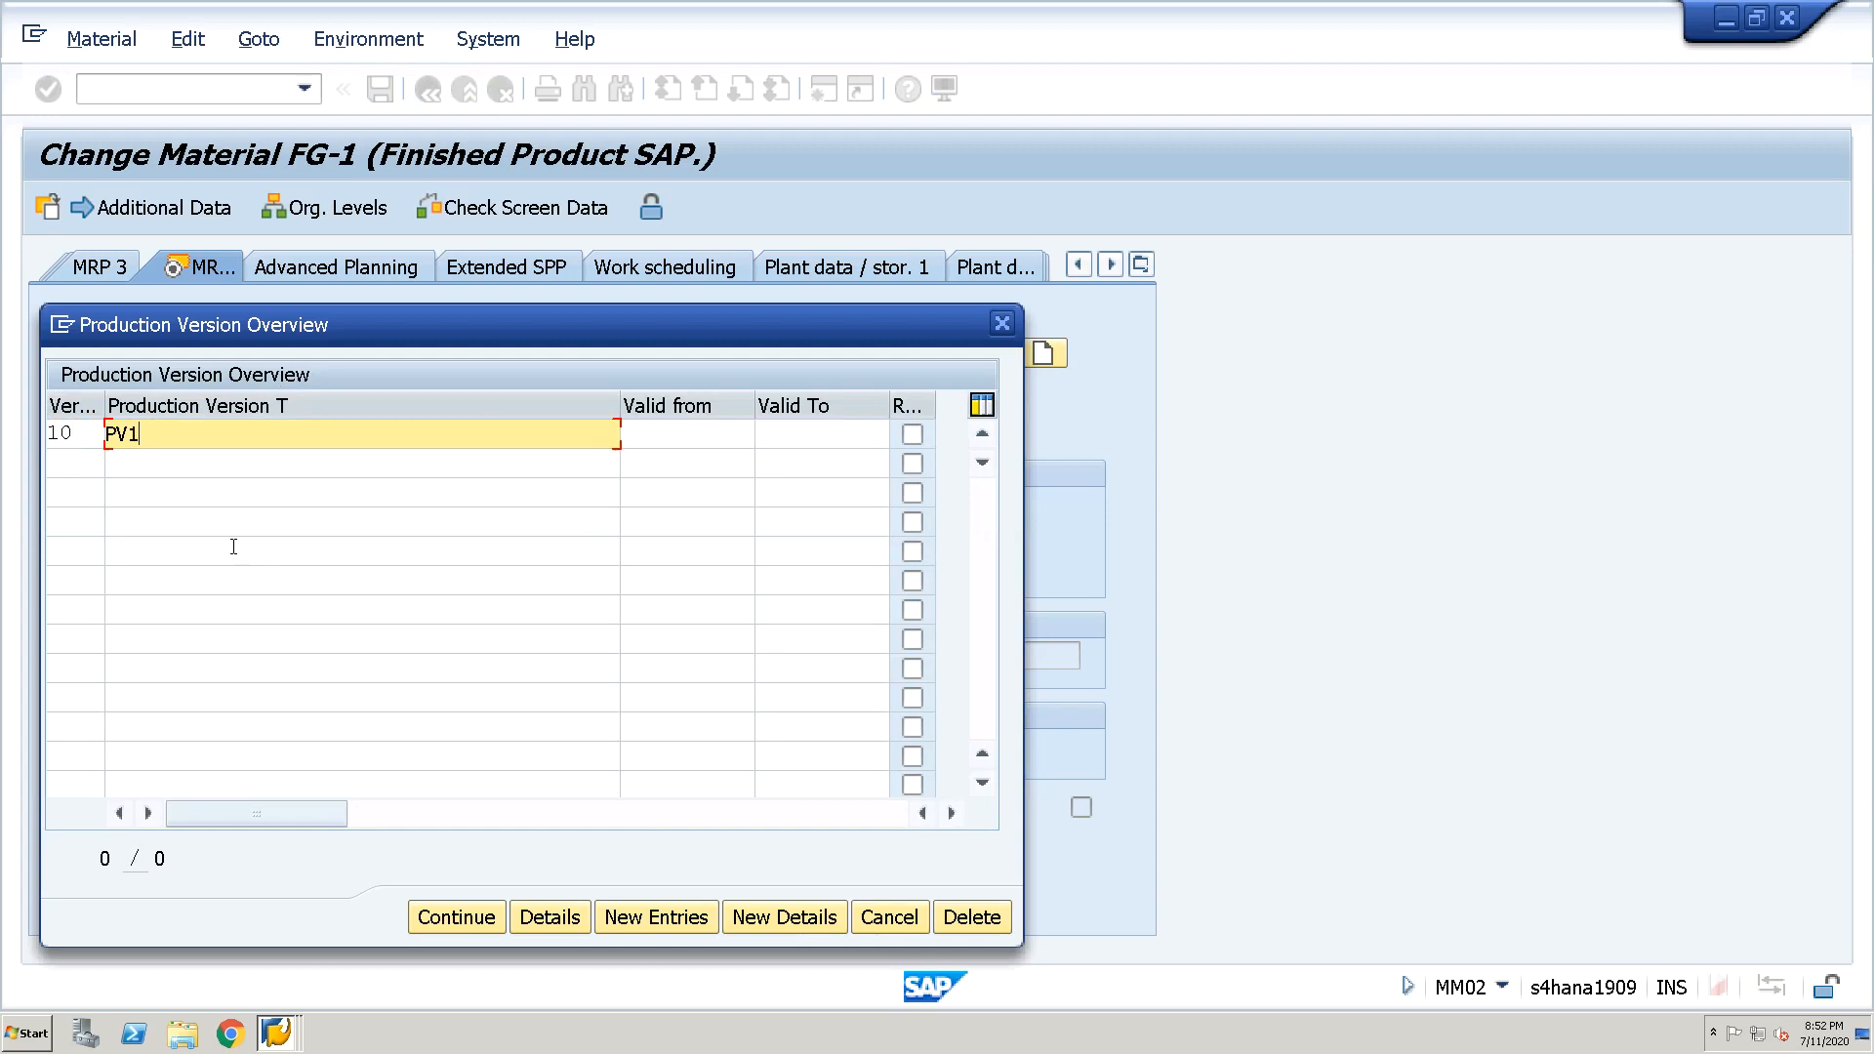
{"action": "key", "text": "Tab"}
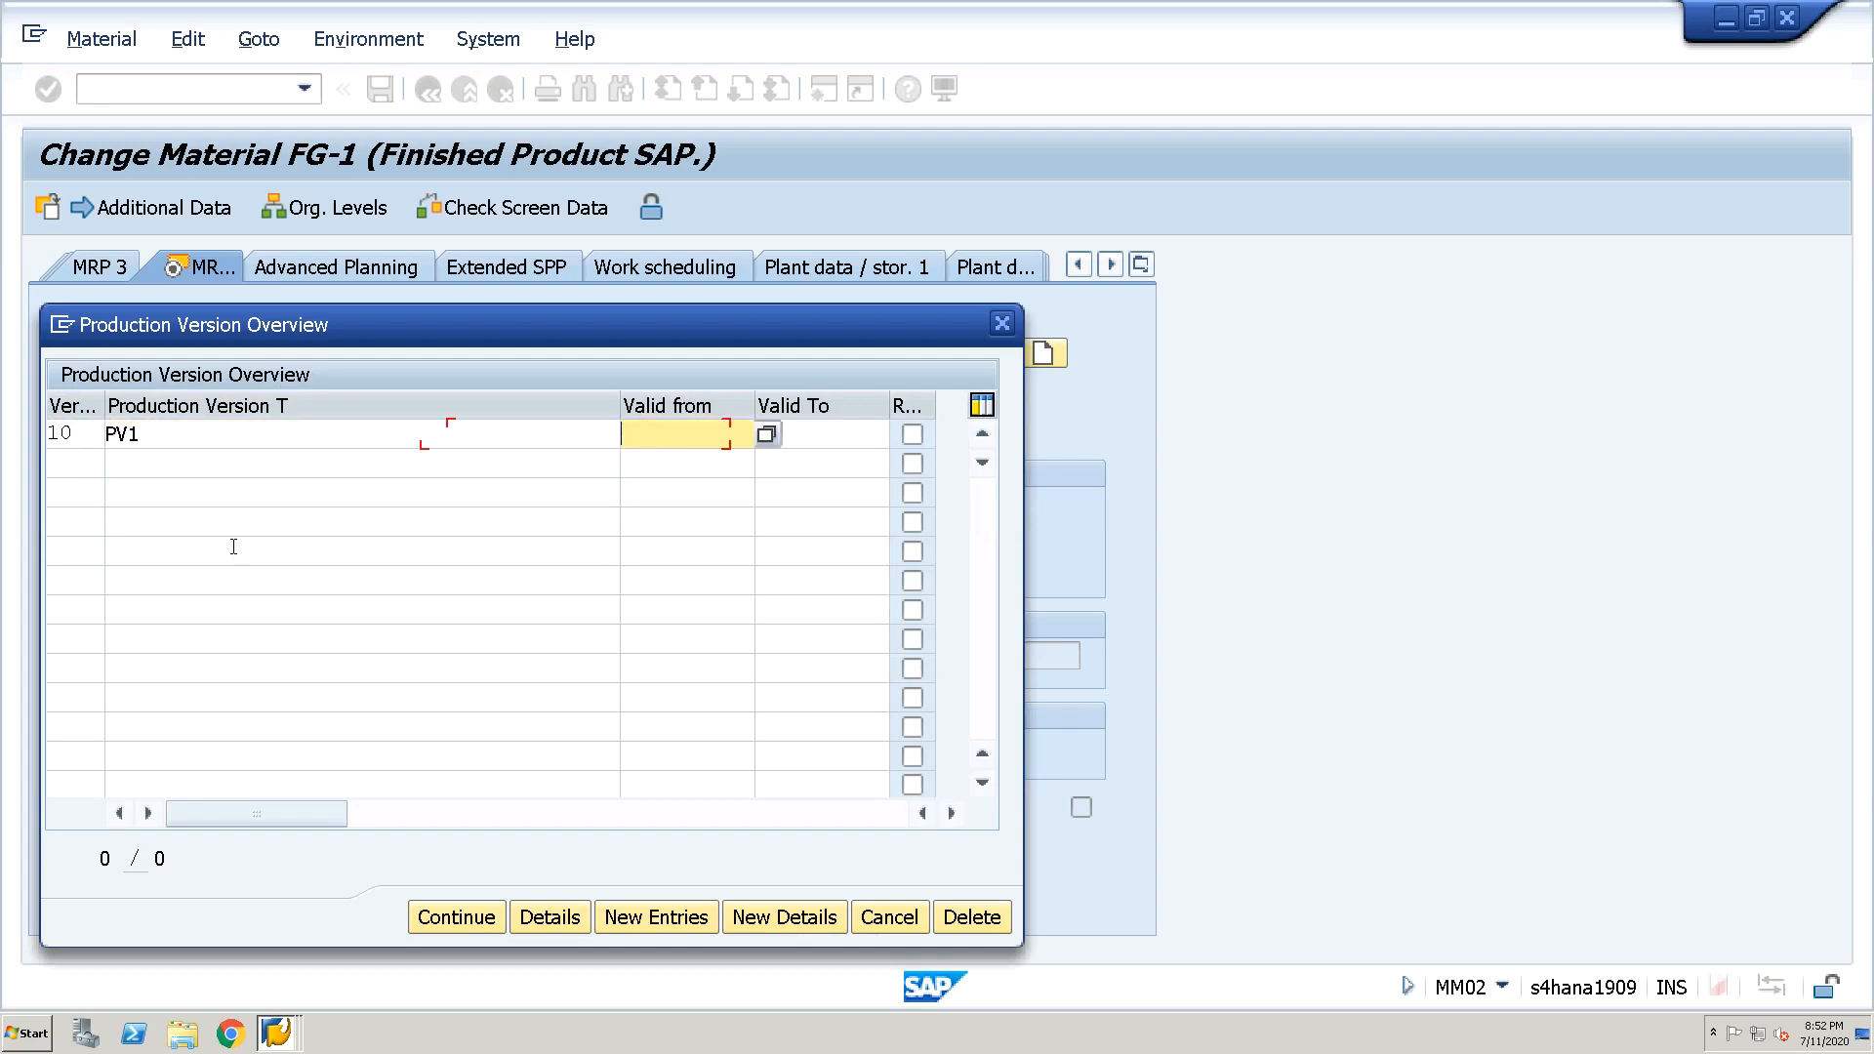
{"action": "left_click", "coordinate": [768, 435]}
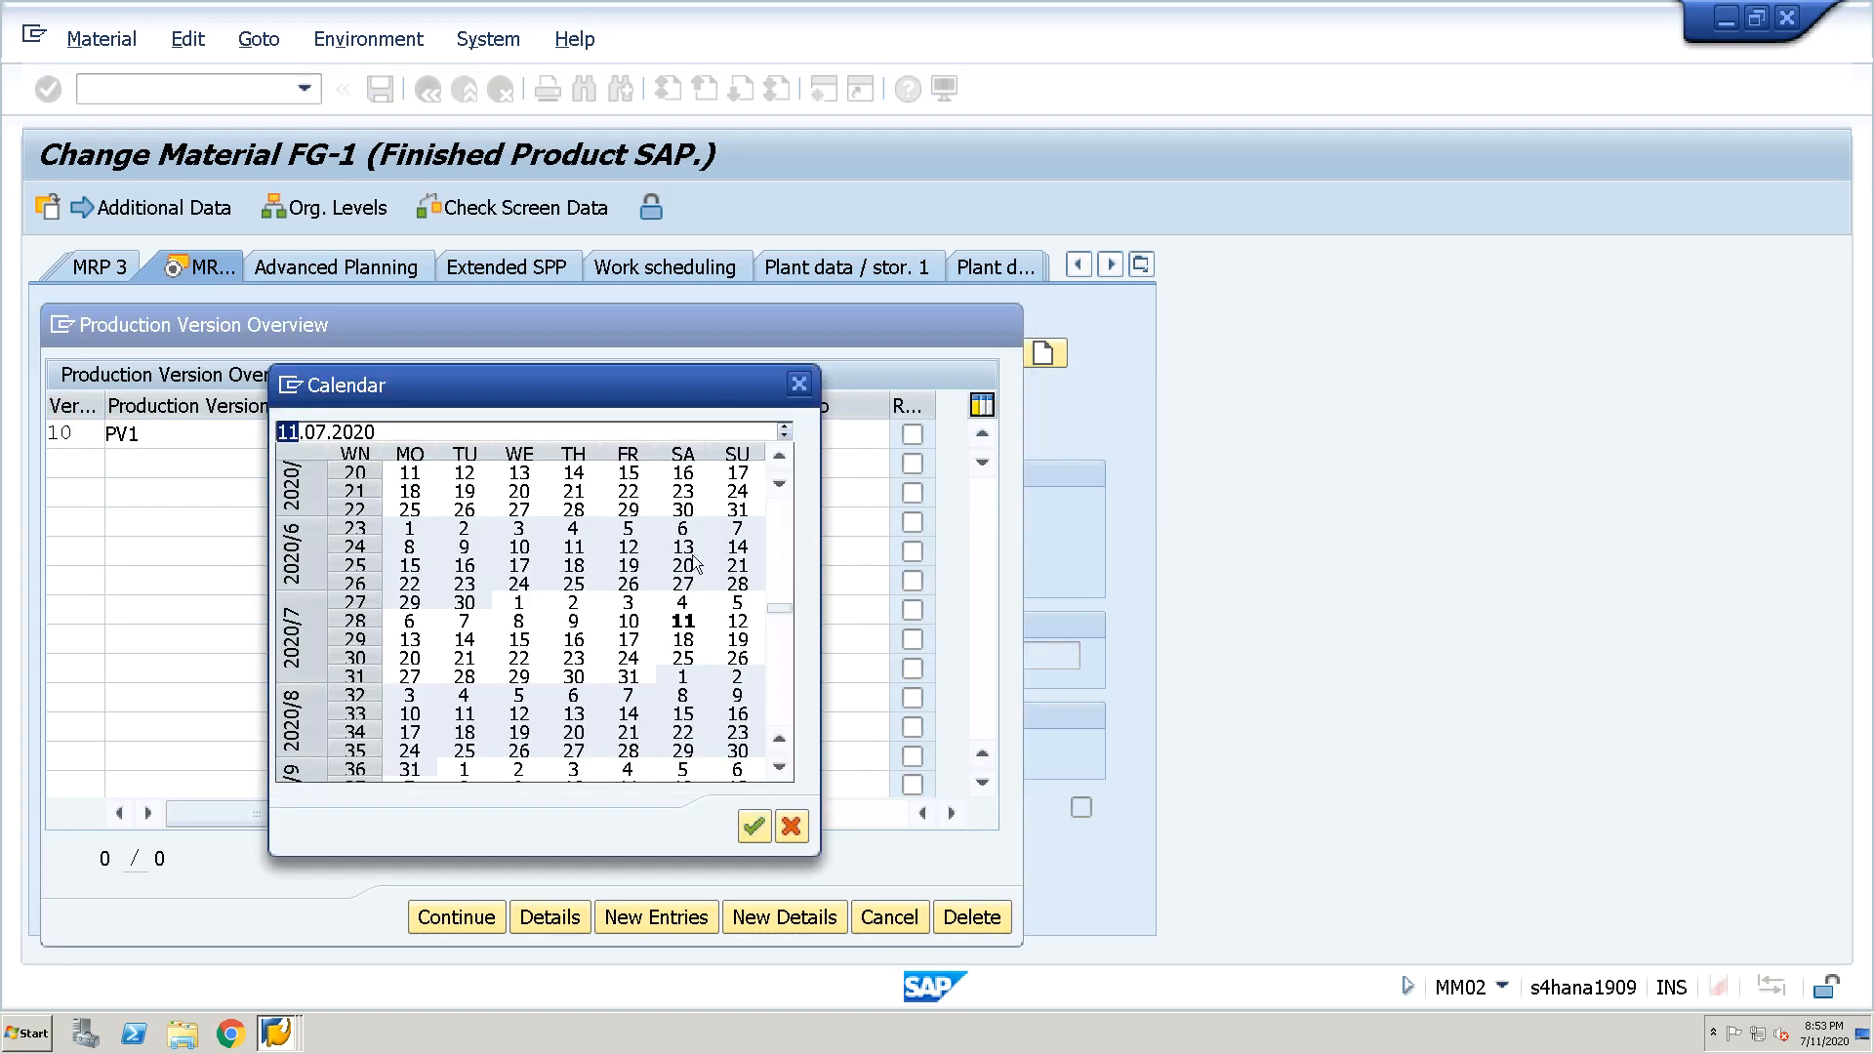
{"action": "double_click", "coordinate": [684, 621]}
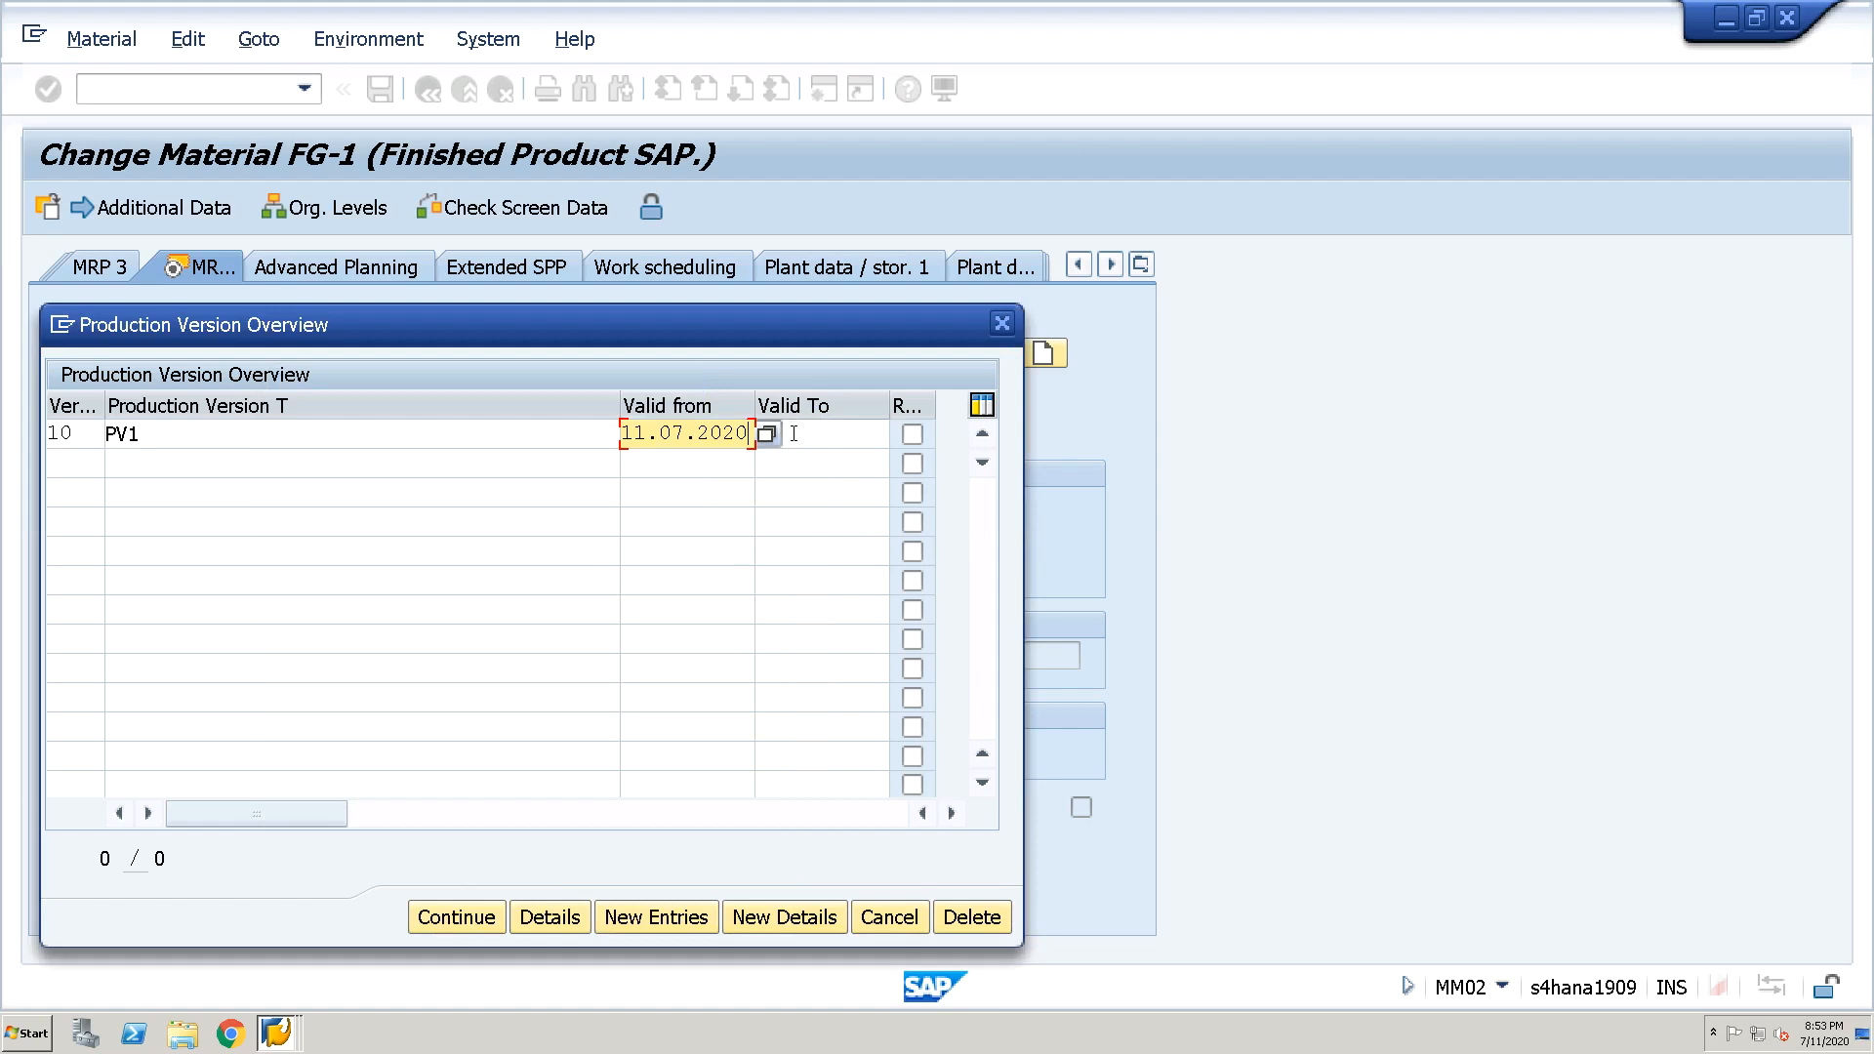
Set the valid-to date of production version 10 to 31.12.9999 and bring up the version's details
{"action": "left_click", "coordinate": [794, 433]}
{"action": "type", "text": "3112"}
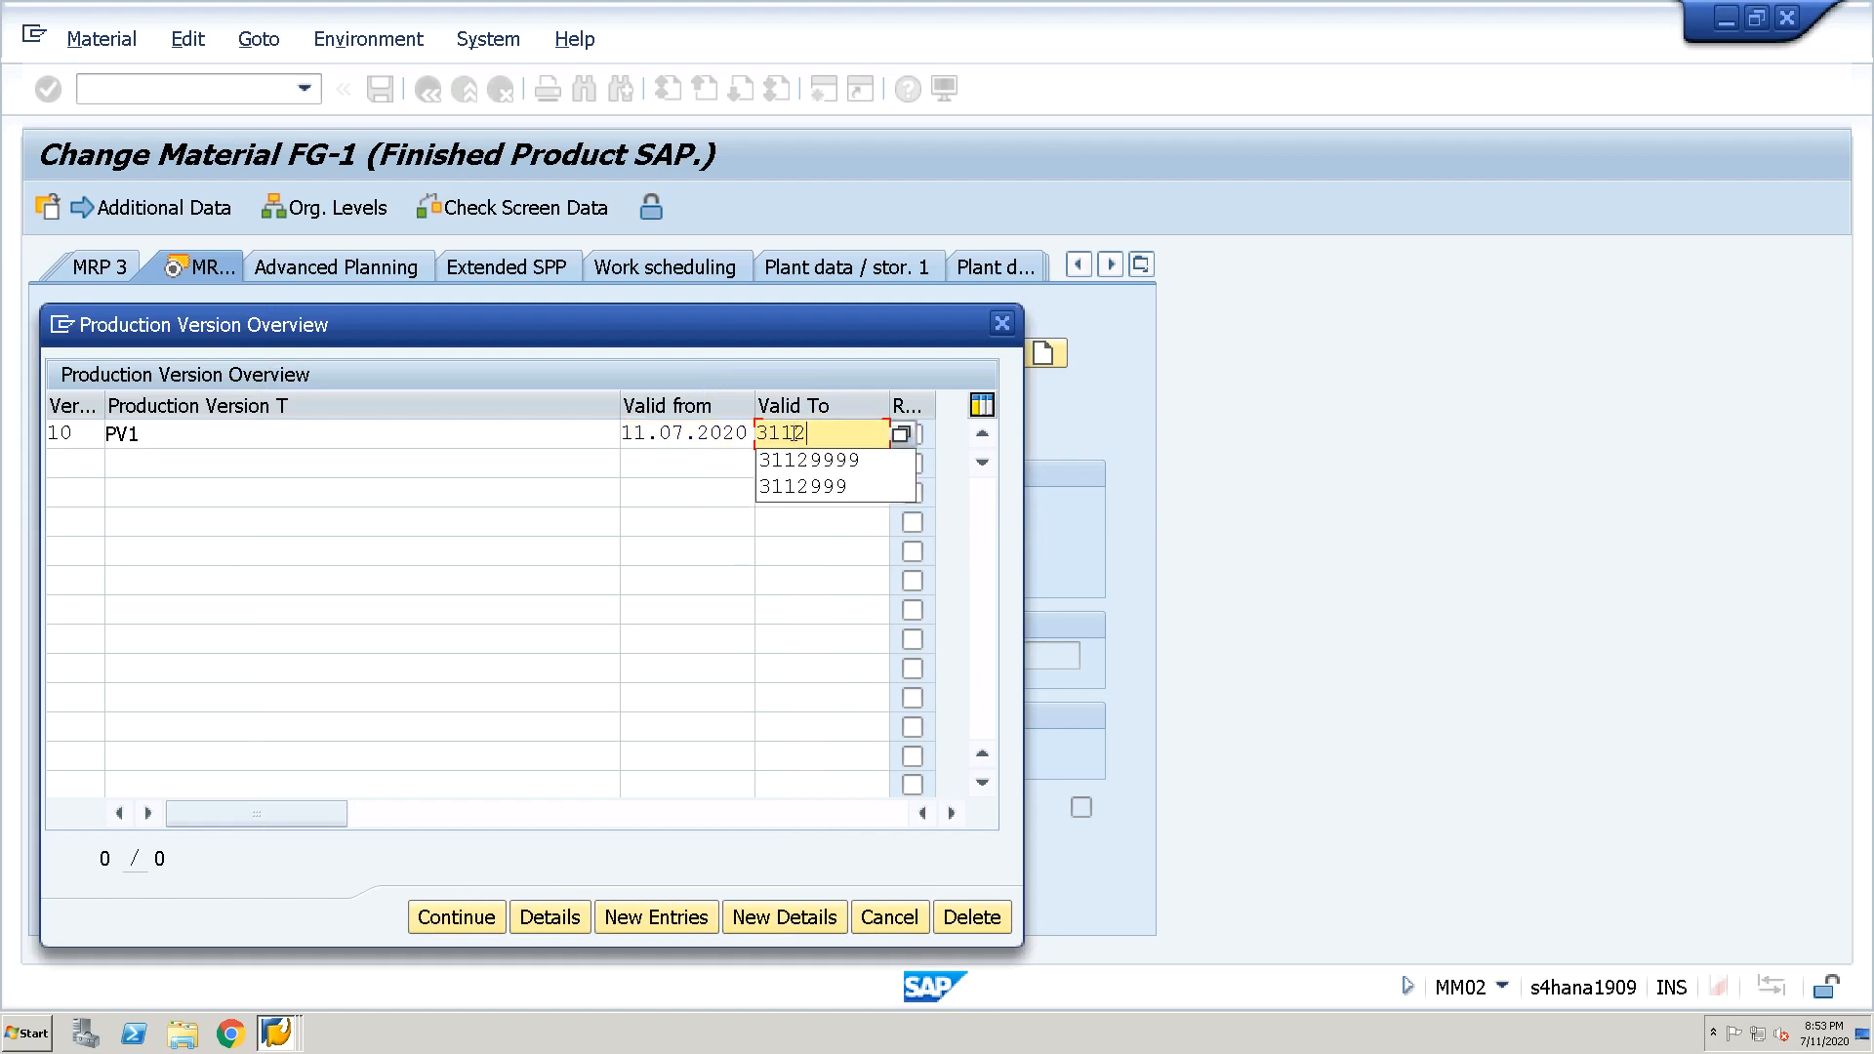
{"action": "type", "text": "9999"}
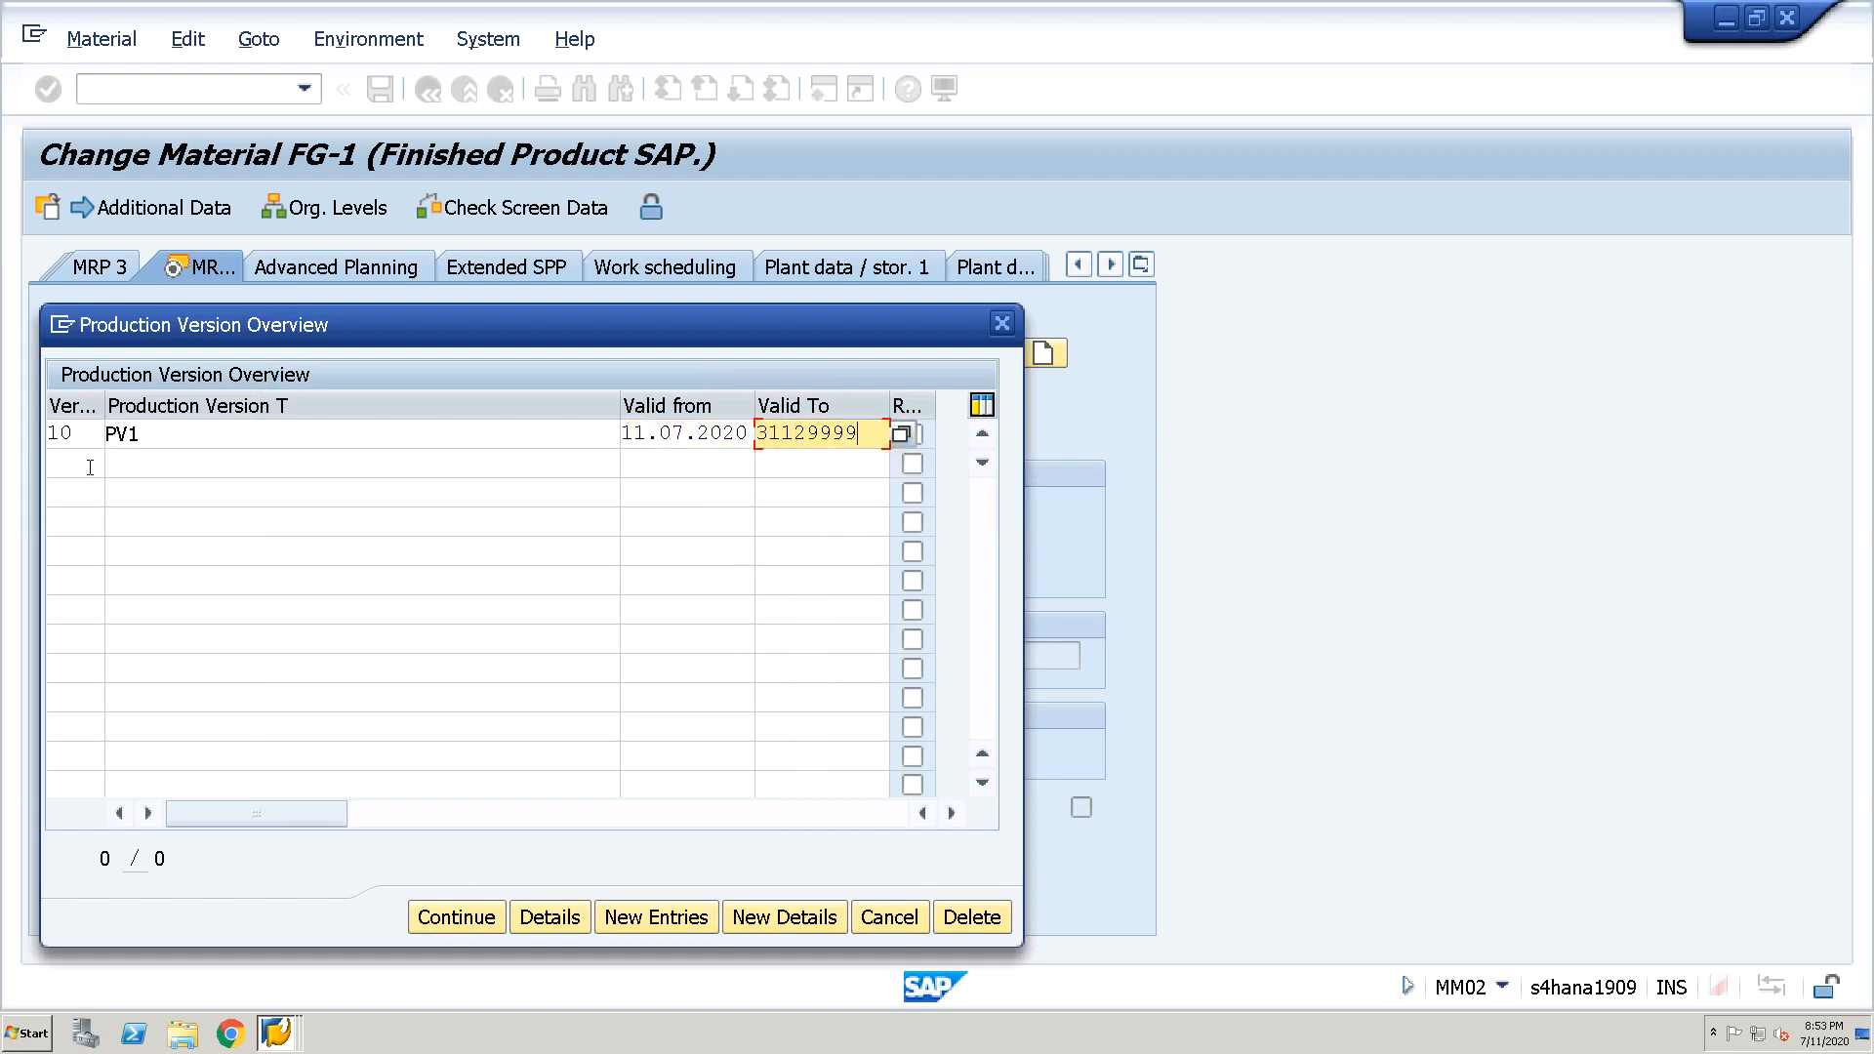
{"action": "double_click", "coordinate": [86, 437]}
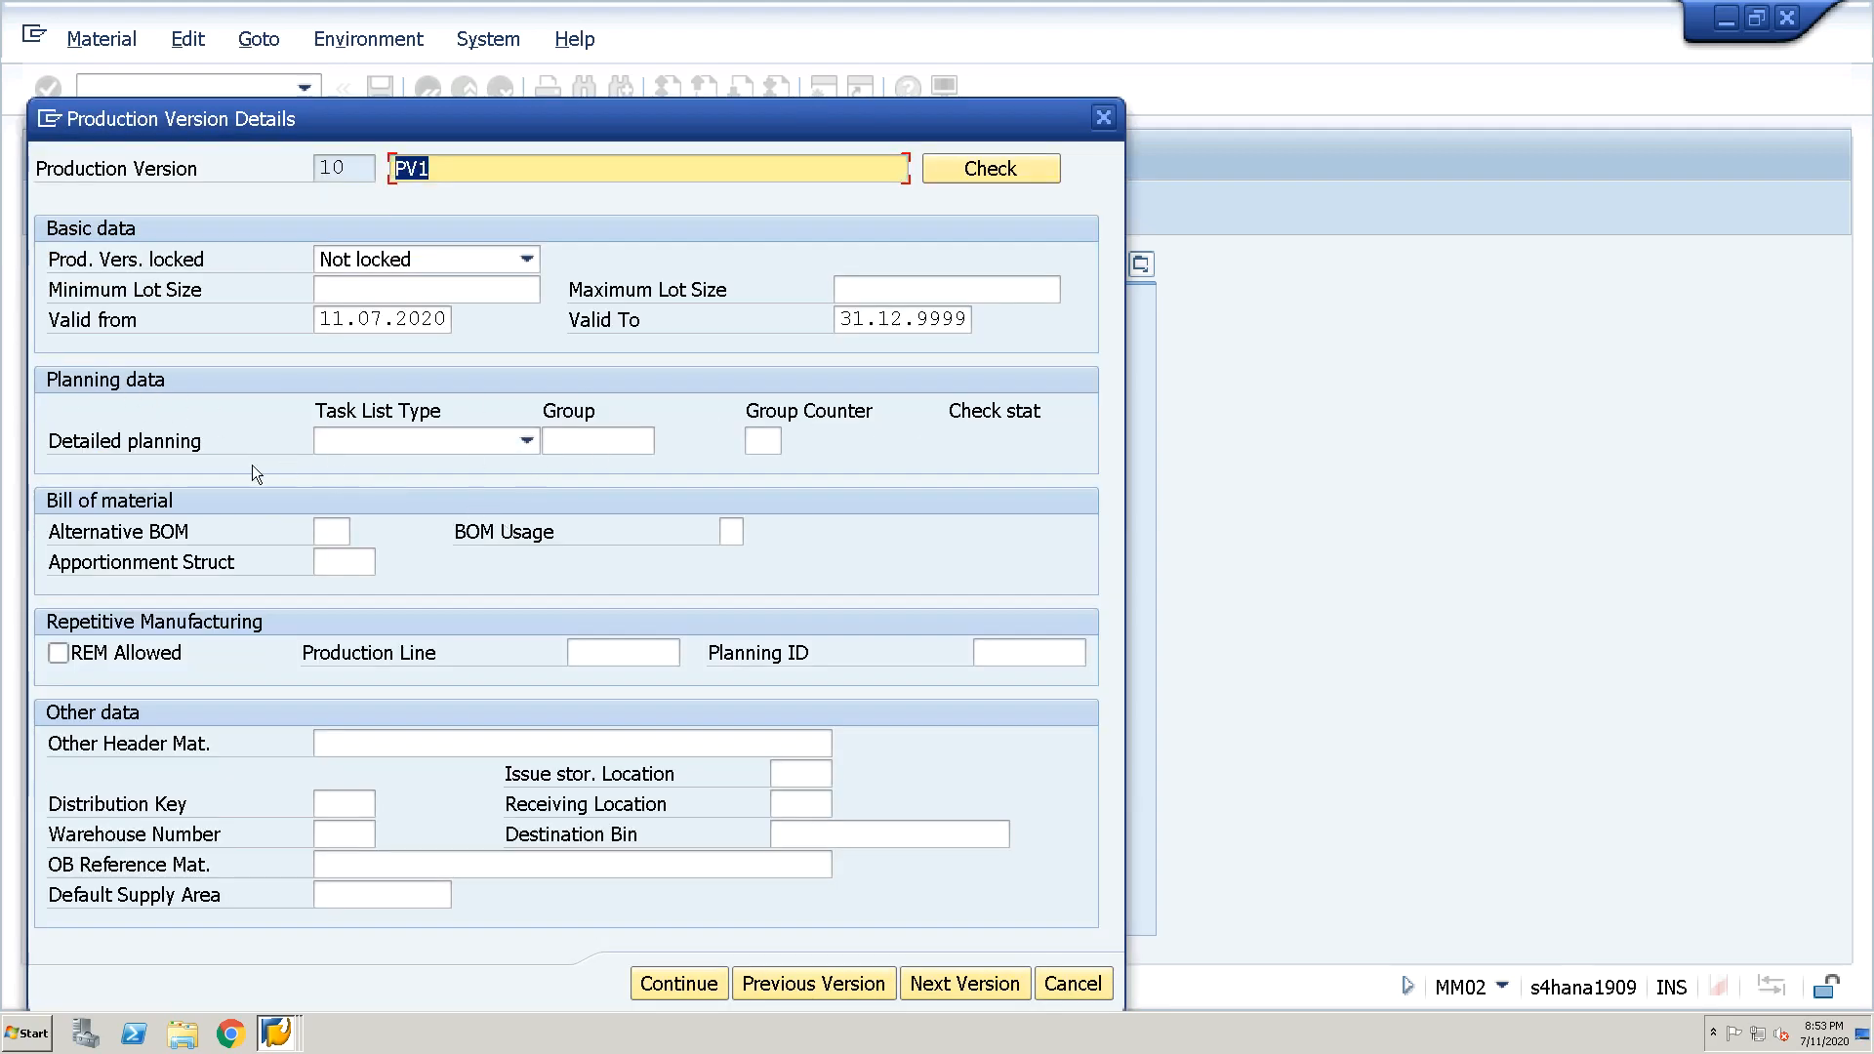
Set detailed planning to task list type Routing and assign group 50000014 with counter 1, found by searching for material FG-1 in plant JURA
{"action": "left_click", "coordinate": [503, 438]}
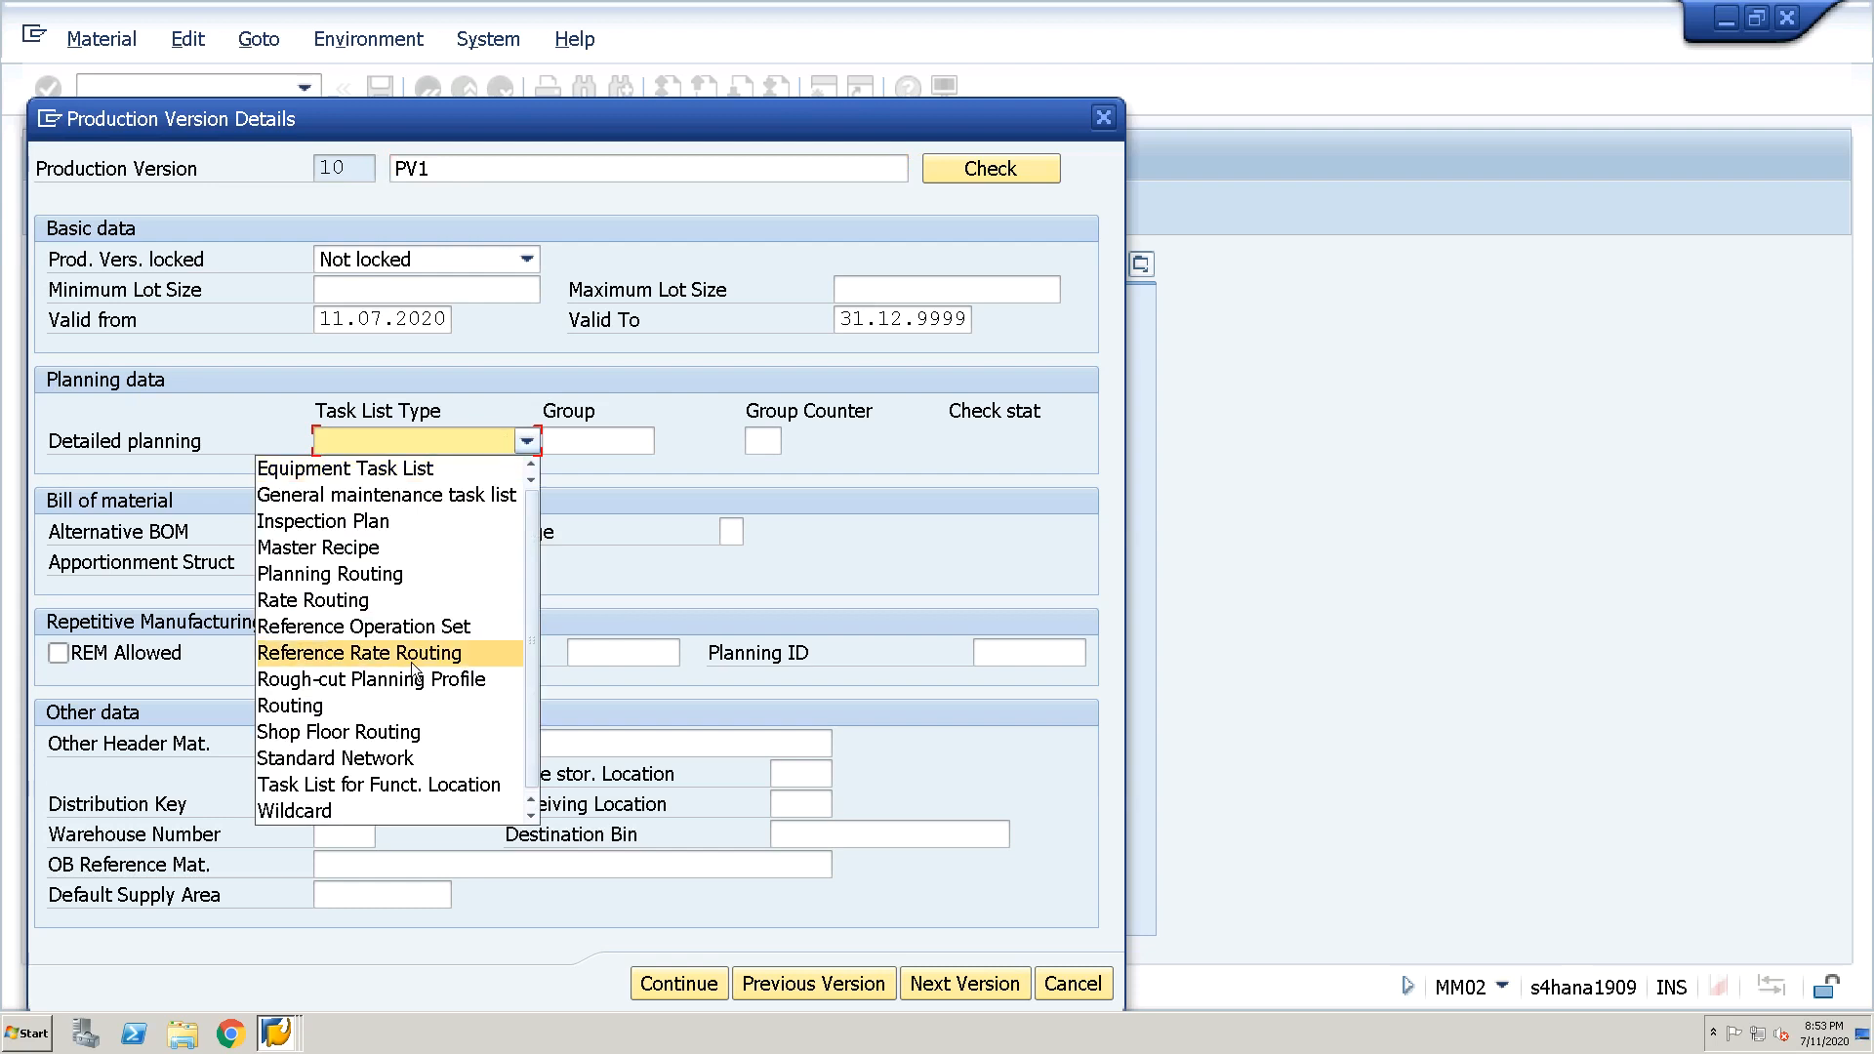
{"action": "left_click", "coordinate": [384, 703]}
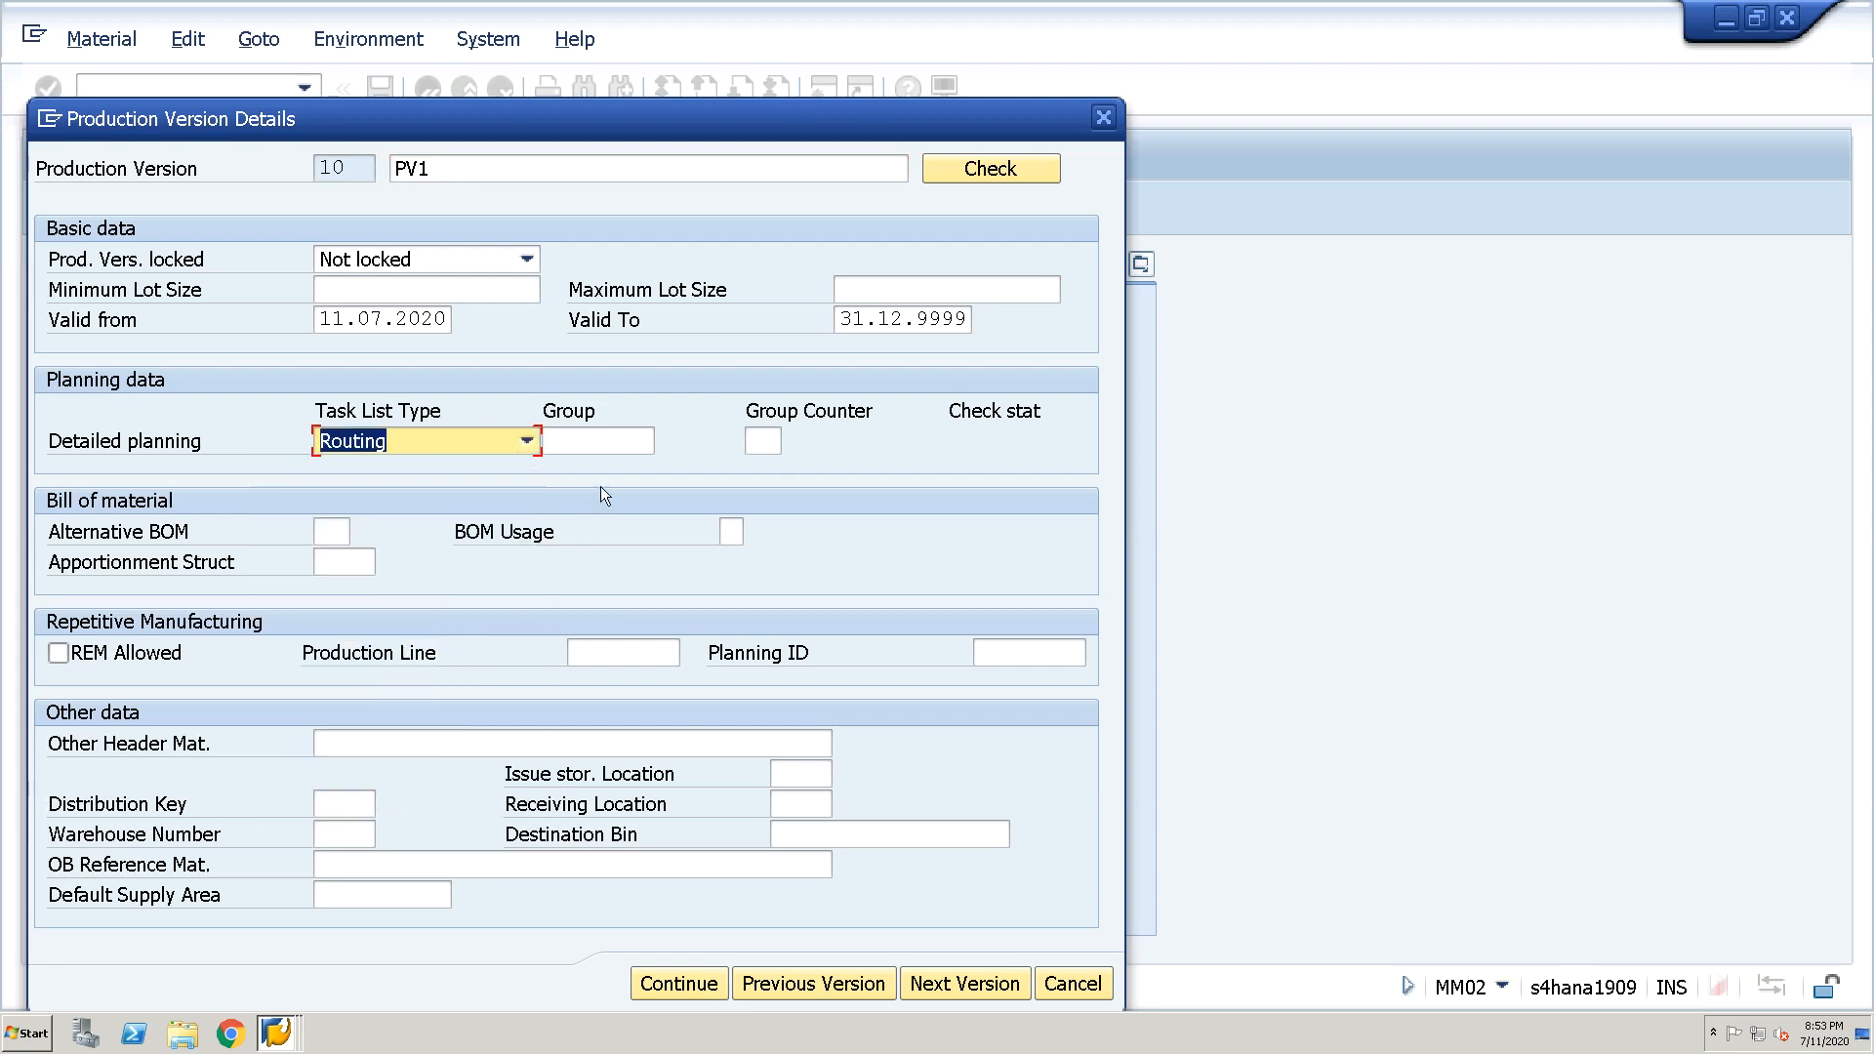
{"action": "left_click", "coordinate": [642, 441]}
{"action": "left_click", "coordinate": [668, 441]}
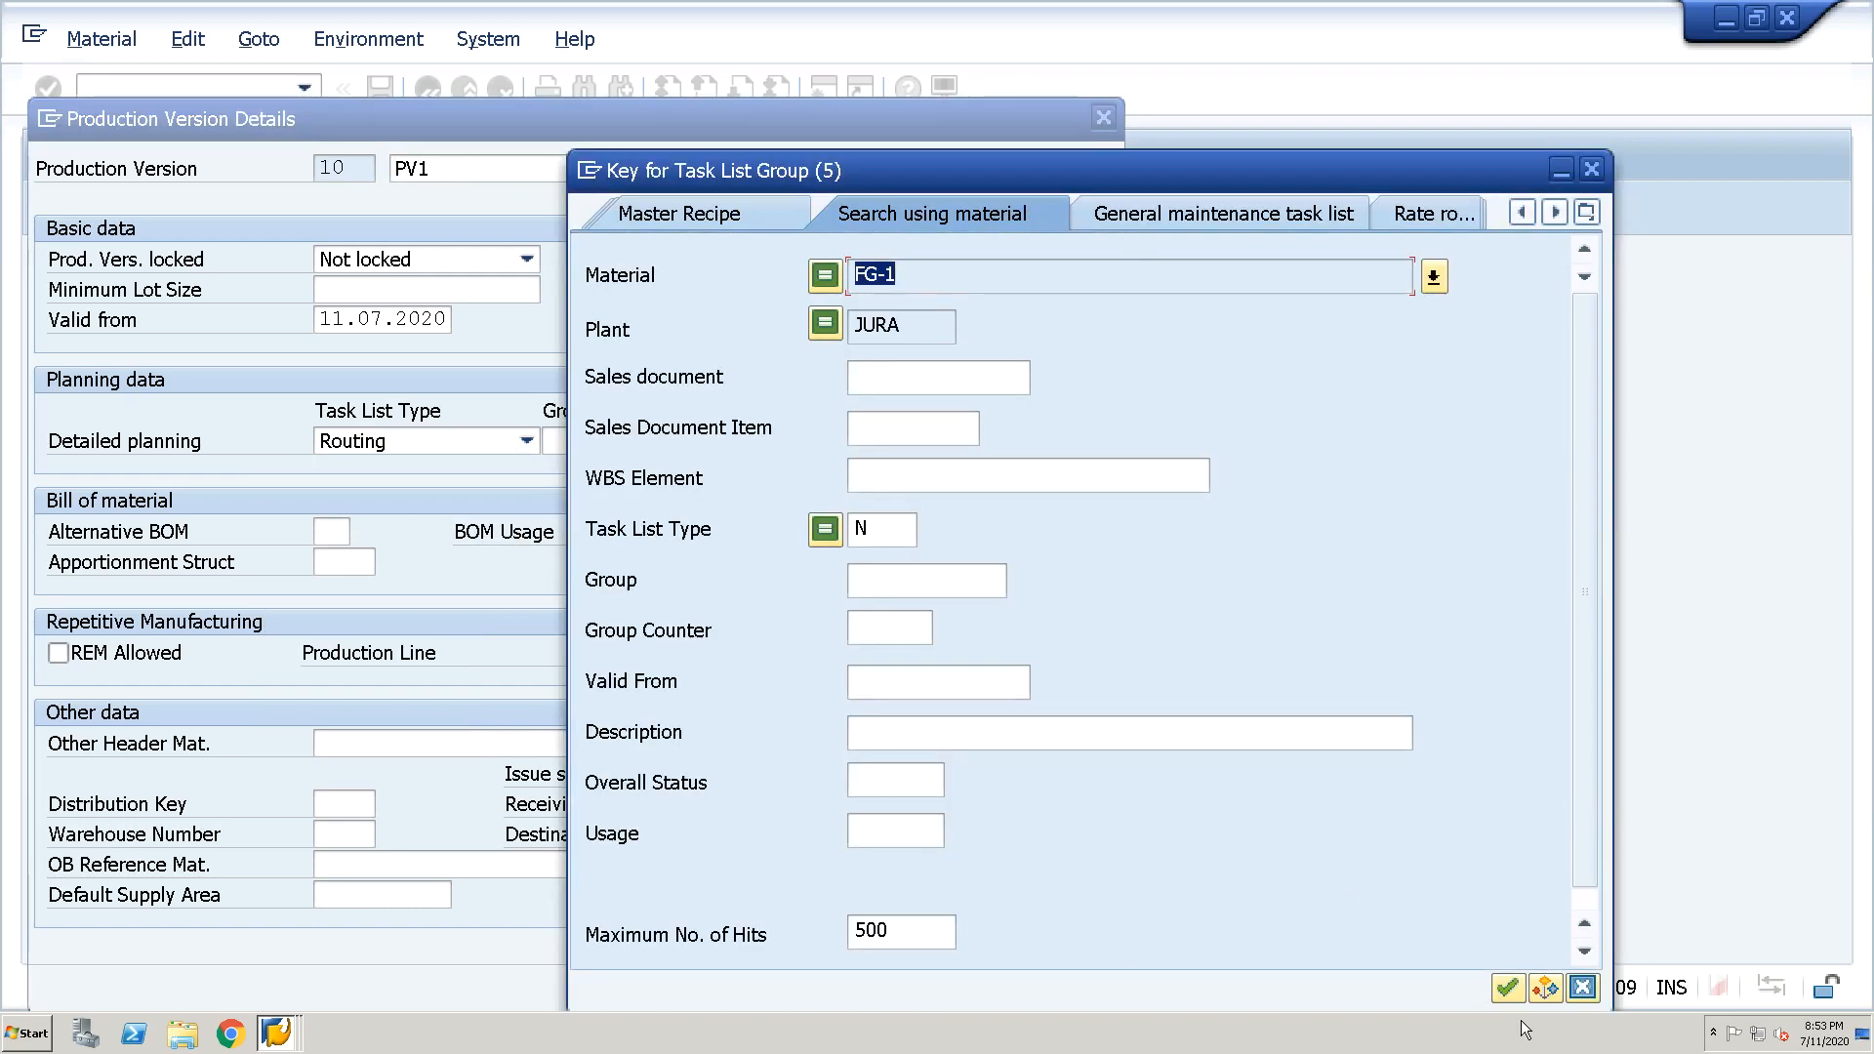
{"action": "left_click", "coordinate": [1507, 988]}
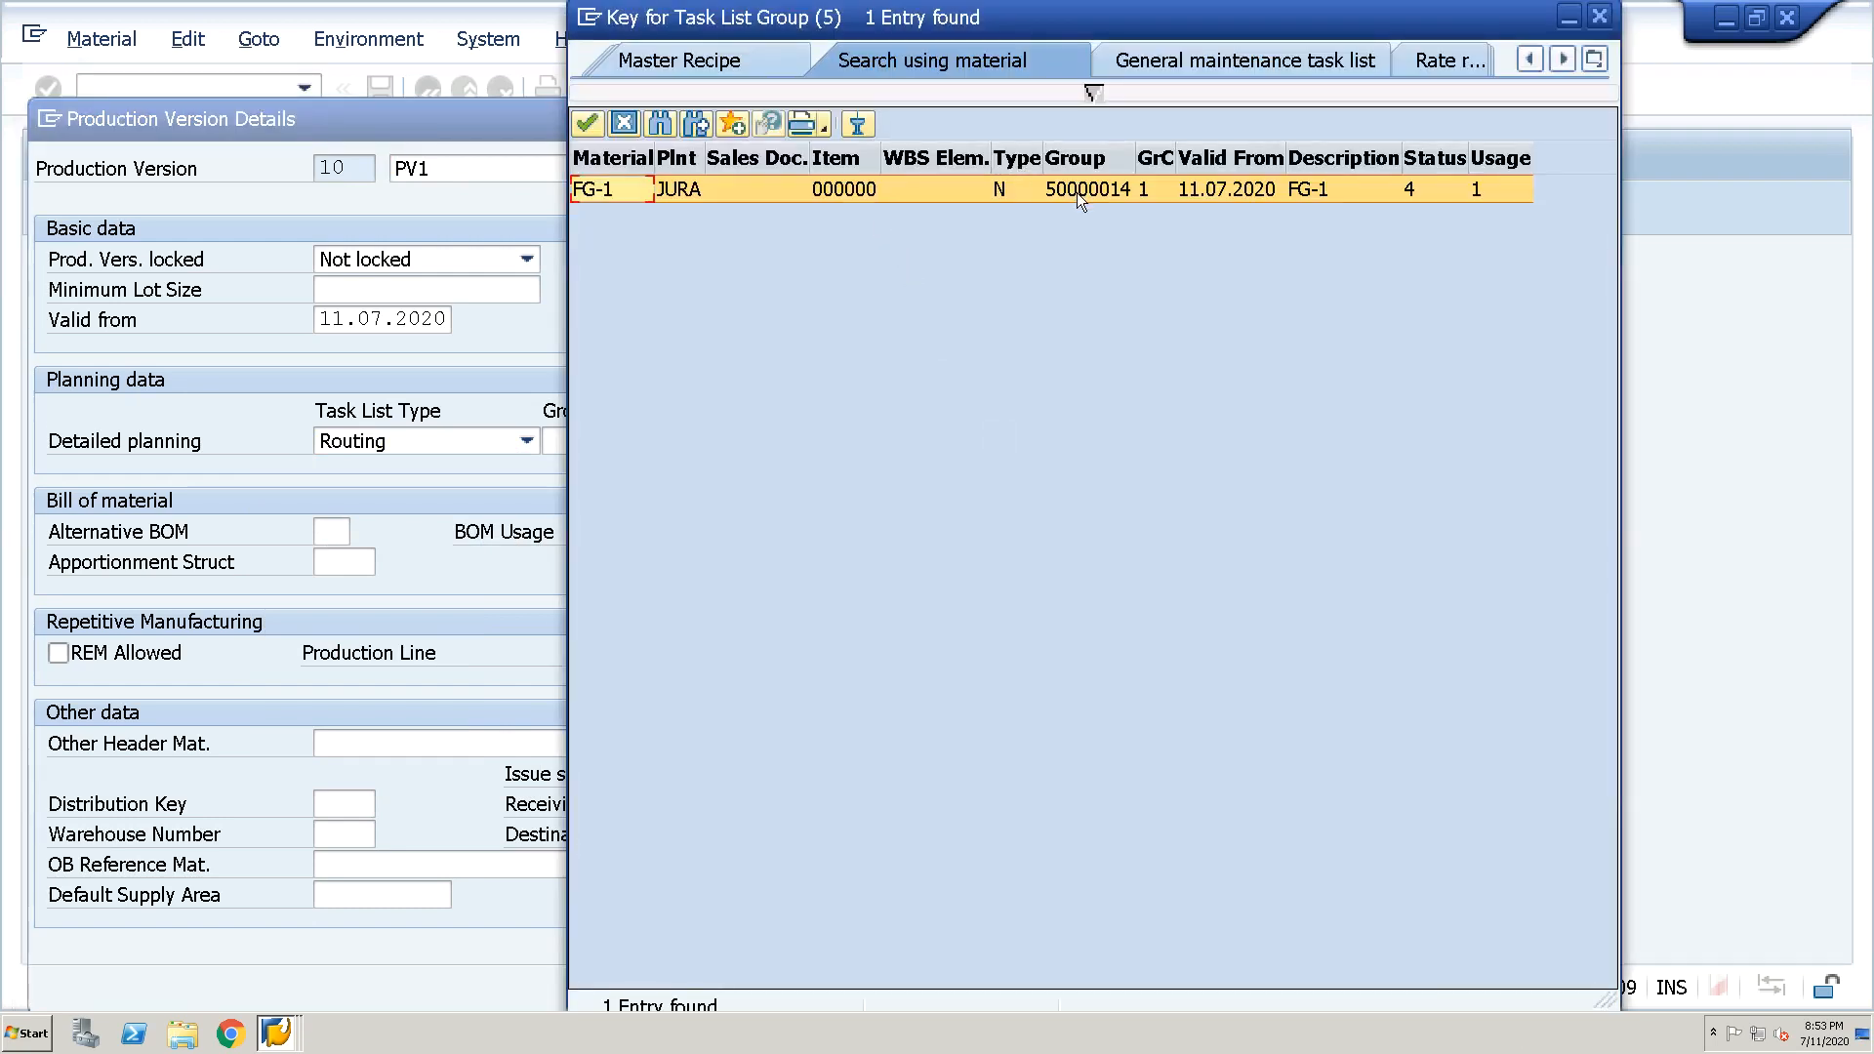
{"action": "double_click", "coordinate": [1075, 191]}
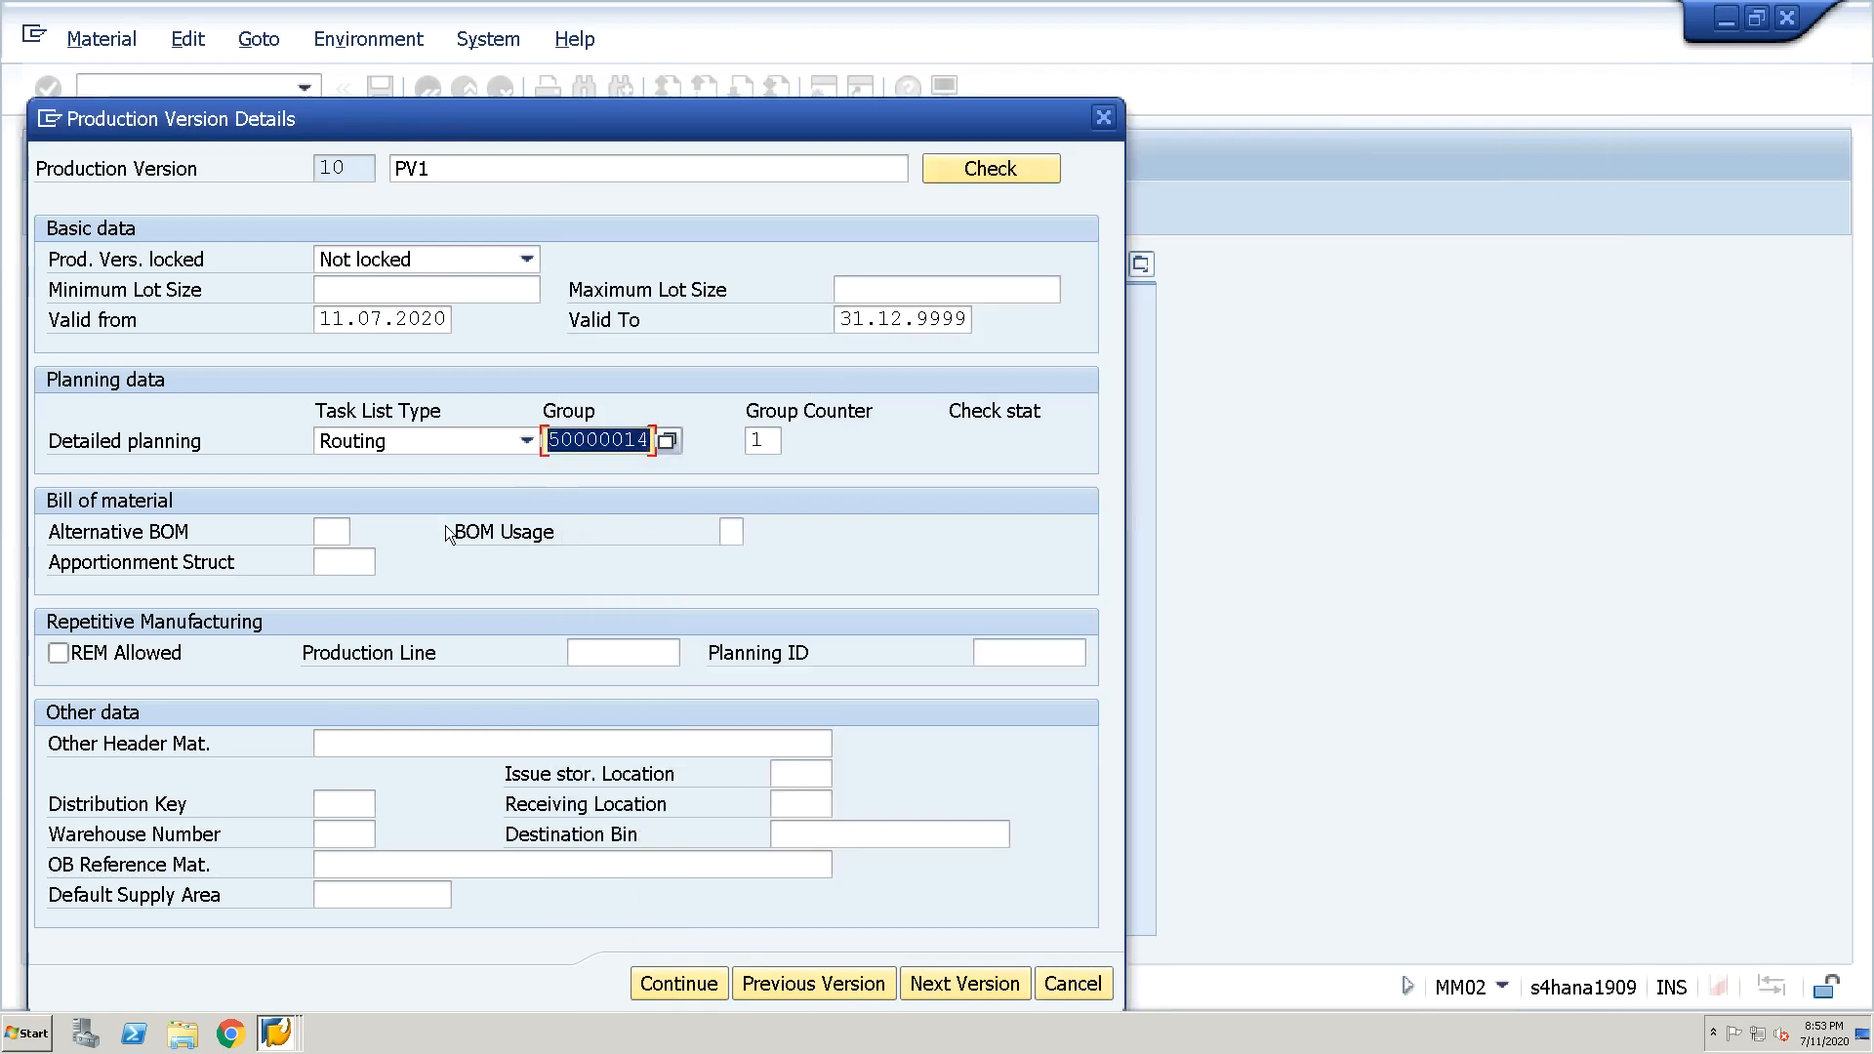
Assign alternative BOM 1 with BOM usage 1 to the production version from the available entries for FG-1
{"action": "left_click", "coordinate": [343, 532]}
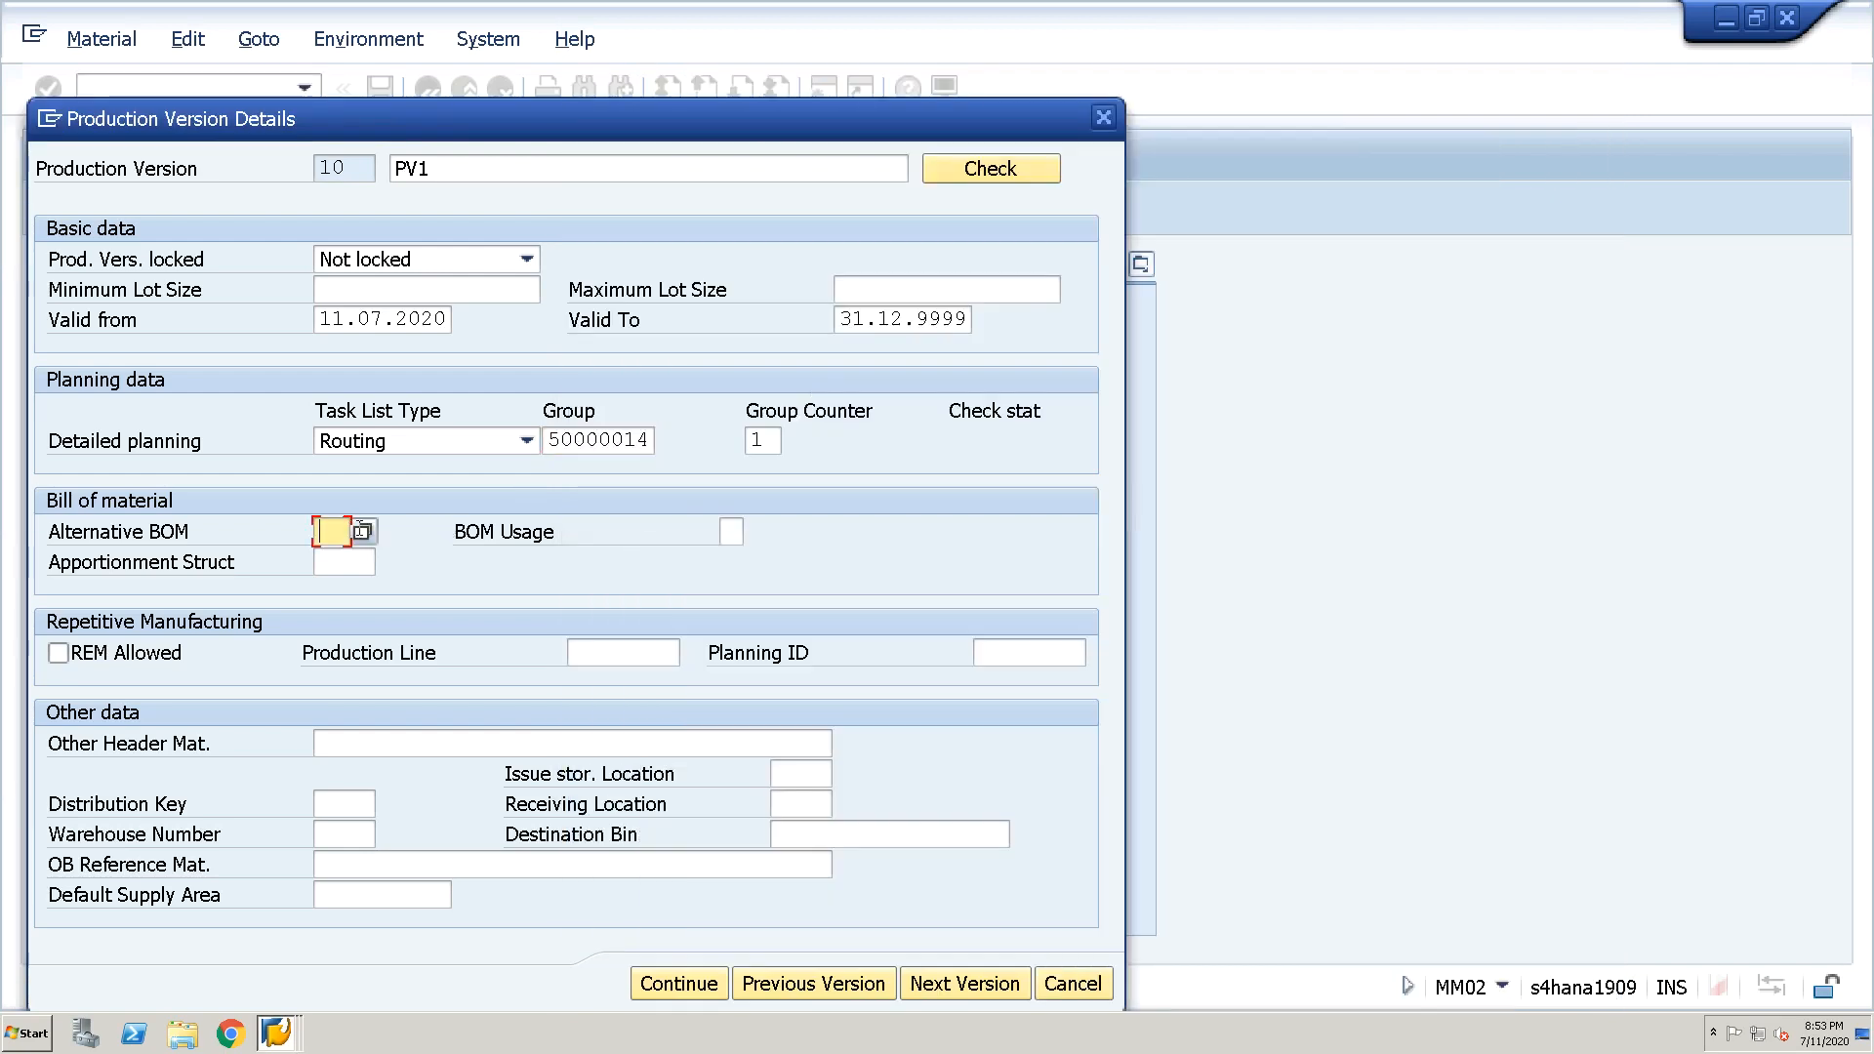
{"action": "left_click", "coordinate": [363, 532]}
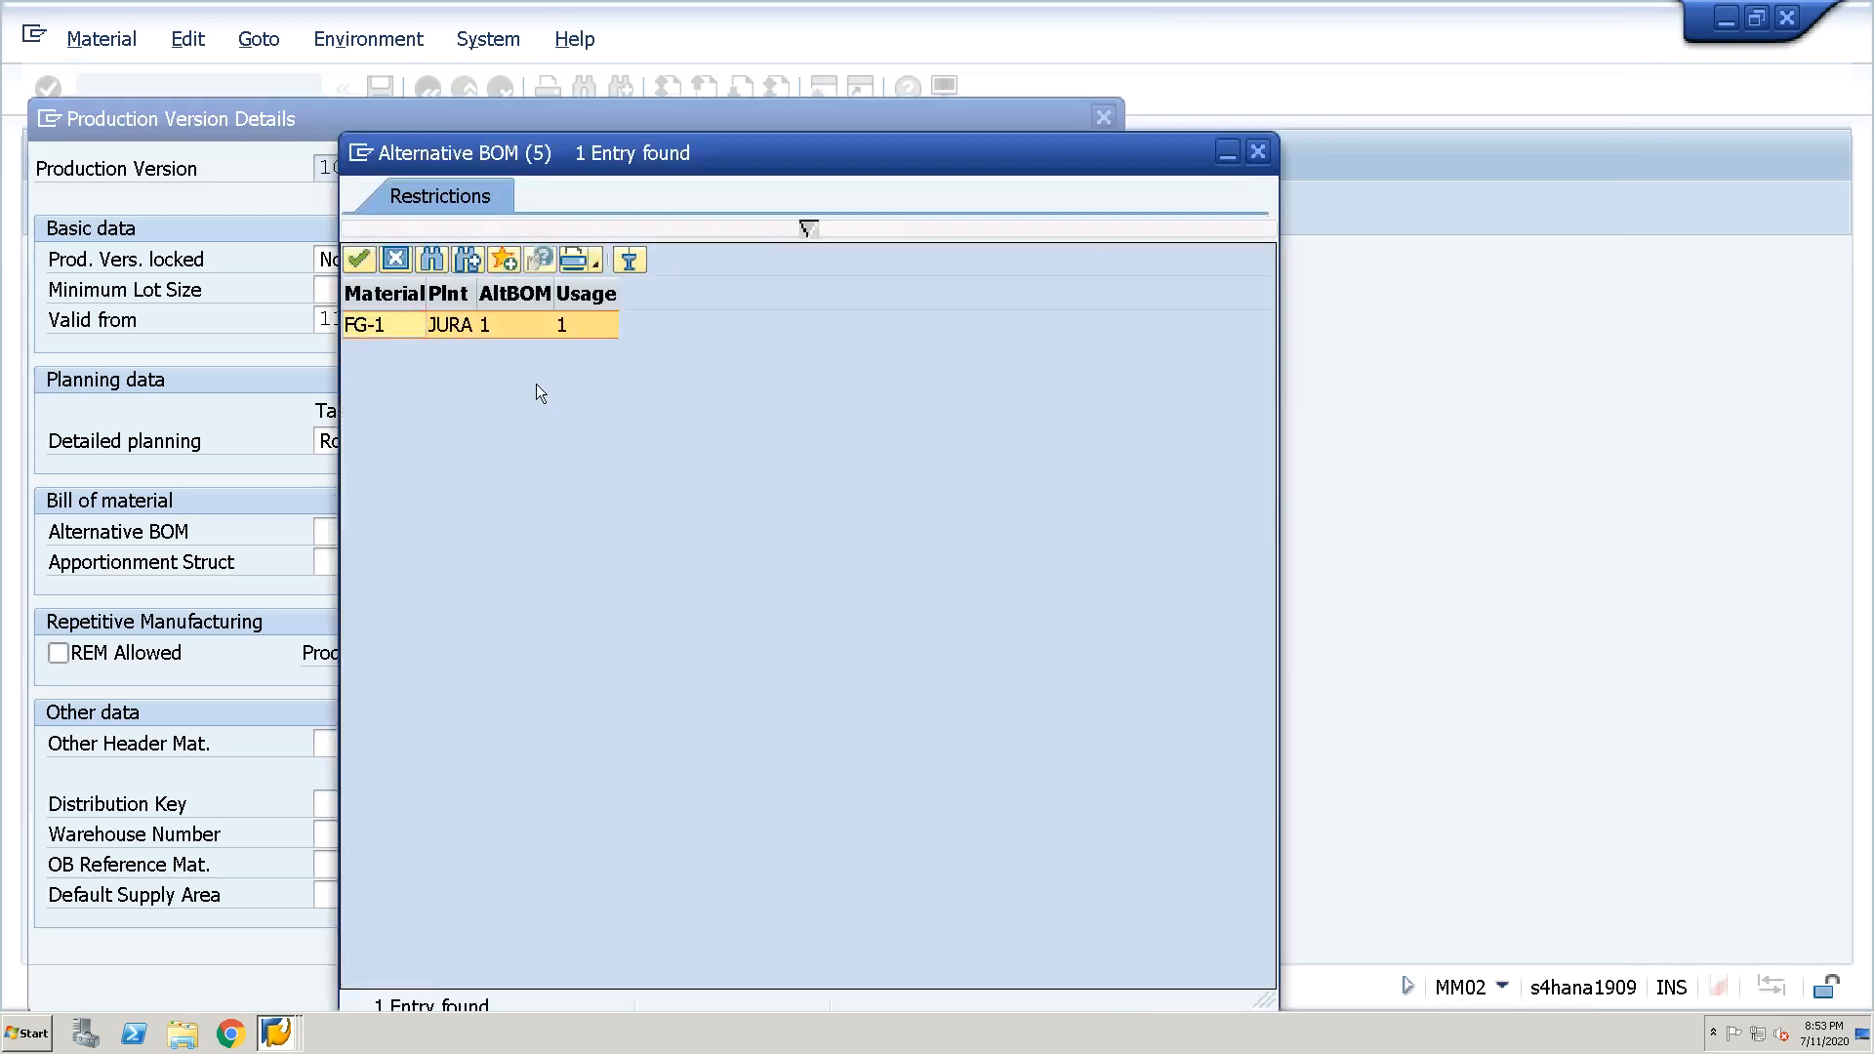
{"action": "left_click", "coordinate": [484, 330]}
{"action": "double_click", "coordinate": [485, 332]}
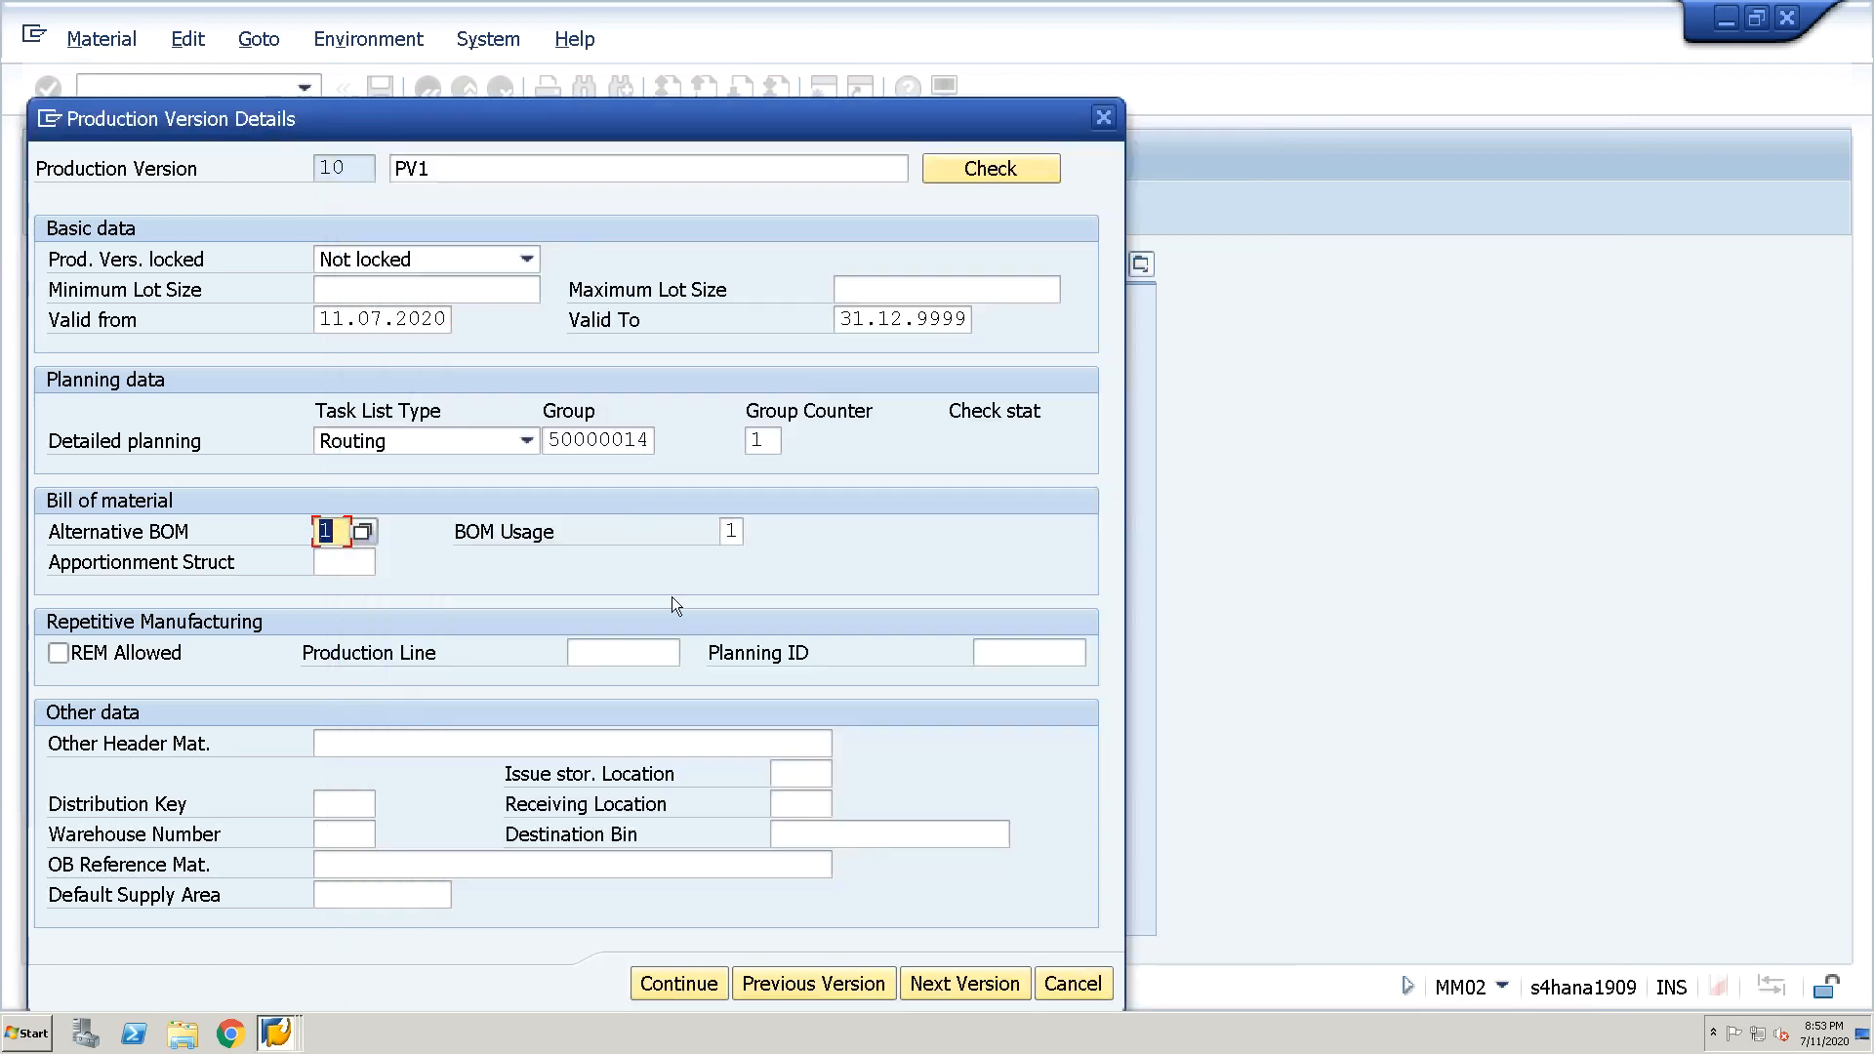
Run the consistency check on production version 10 and close the resulting log to review the check status
{"action": "left_click", "coordinate": [988, 170]}
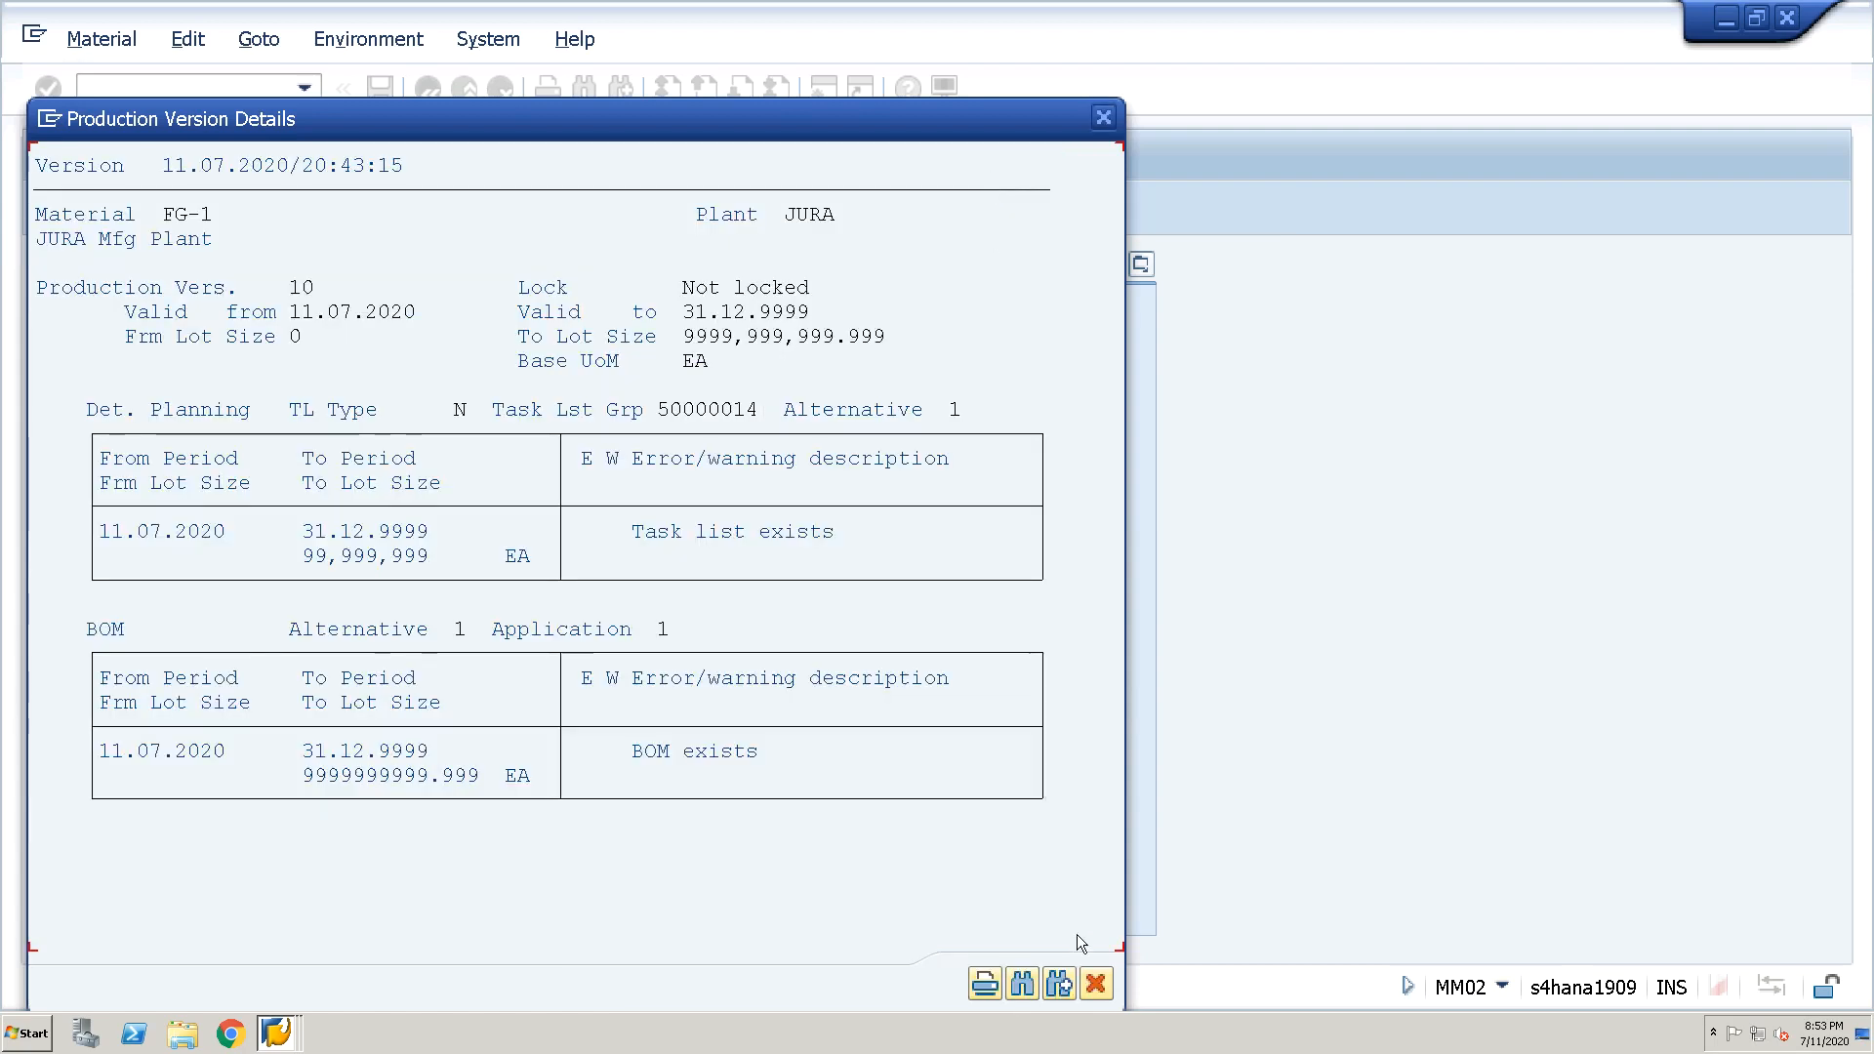
{"action": "left_click", "coordinate": [1095, 984]}
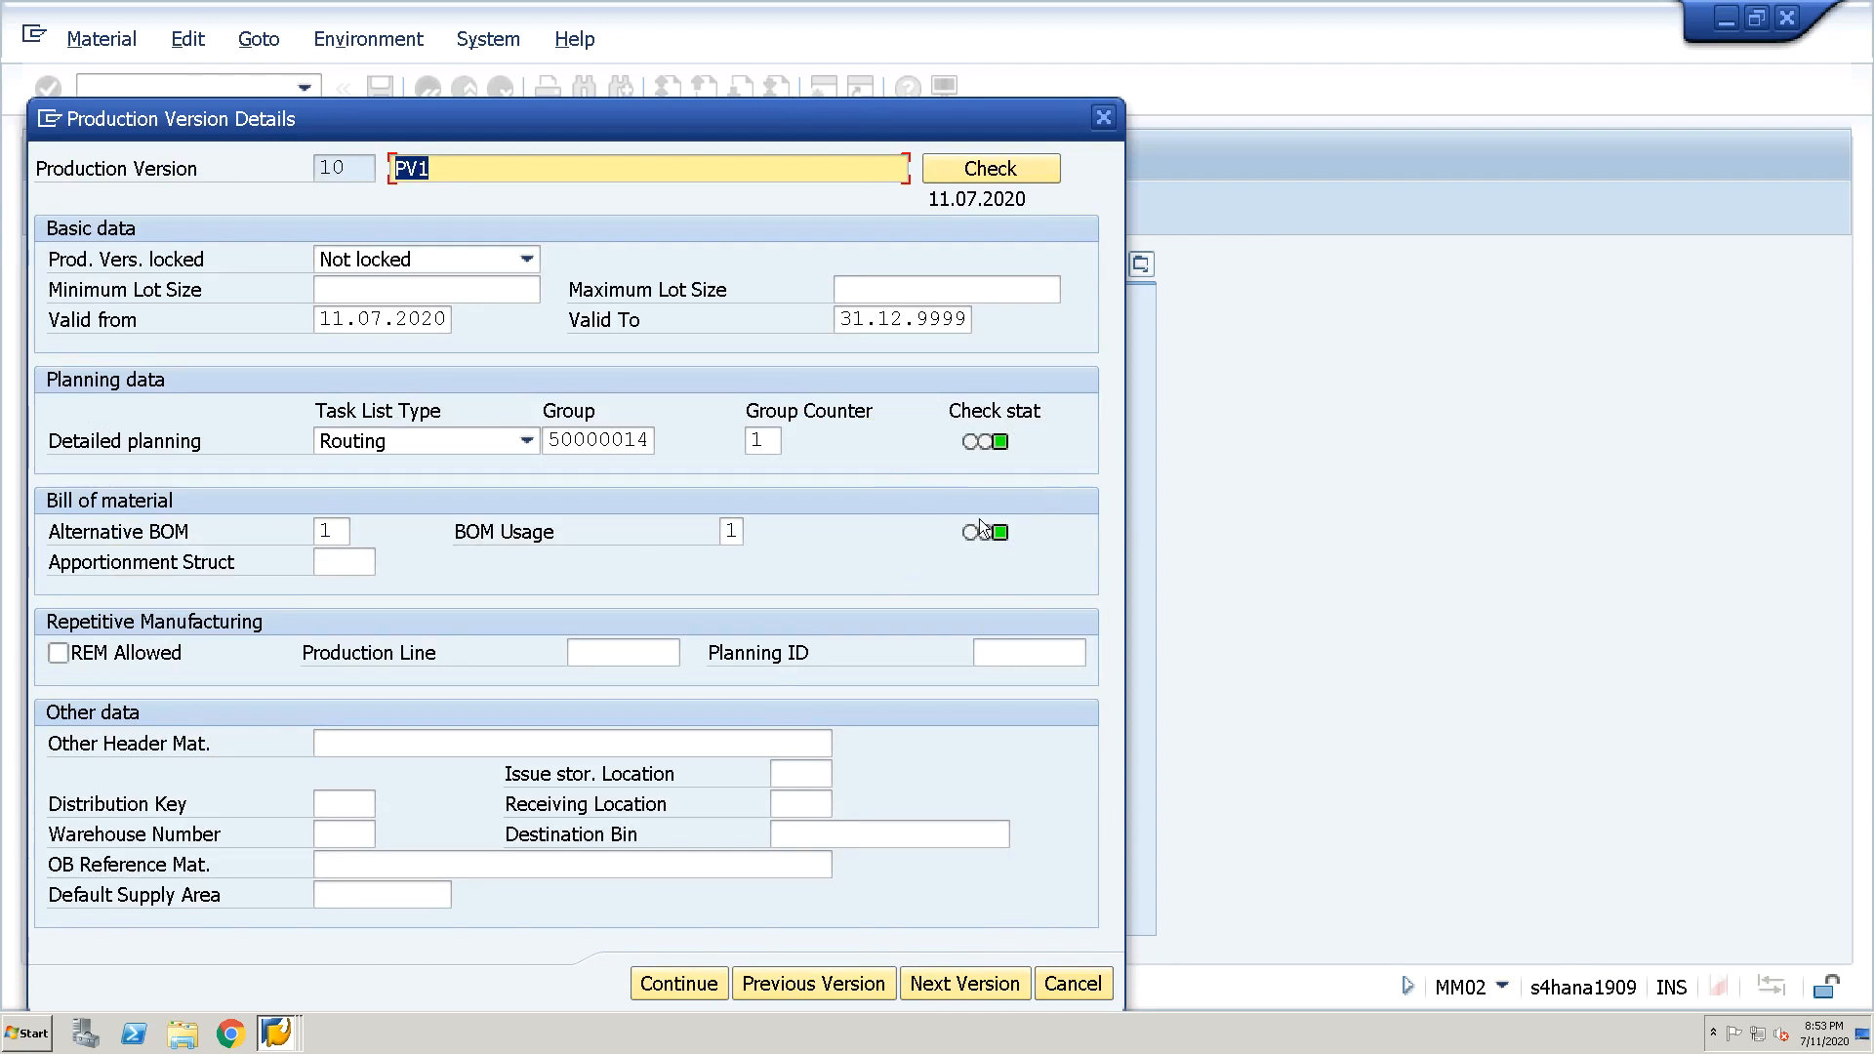
{"action": "mouse_move", "coordinate": [981, 524]}
Accept the production version details and overview, and save the changes to material FG-1
{"action": "left_click", "coordinate": [687, 983]}
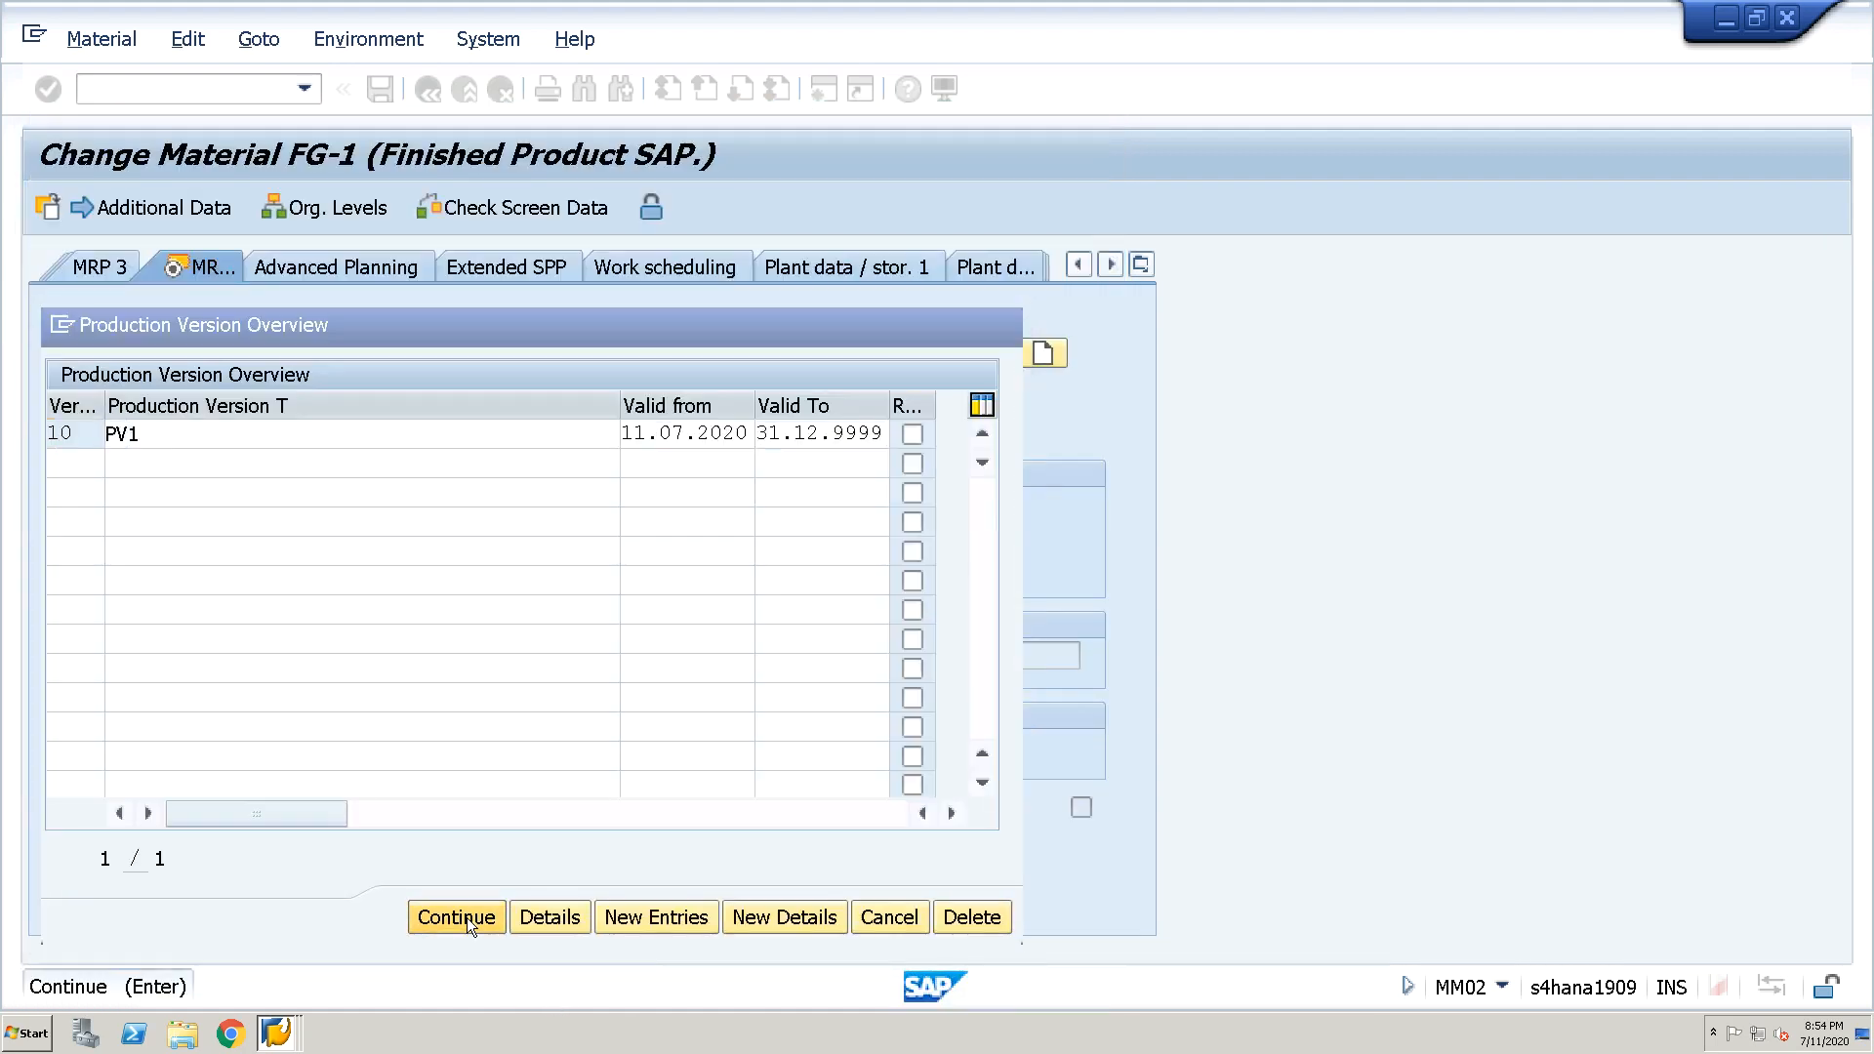
{"action": "left_click", "coordinate": [467, 918]}
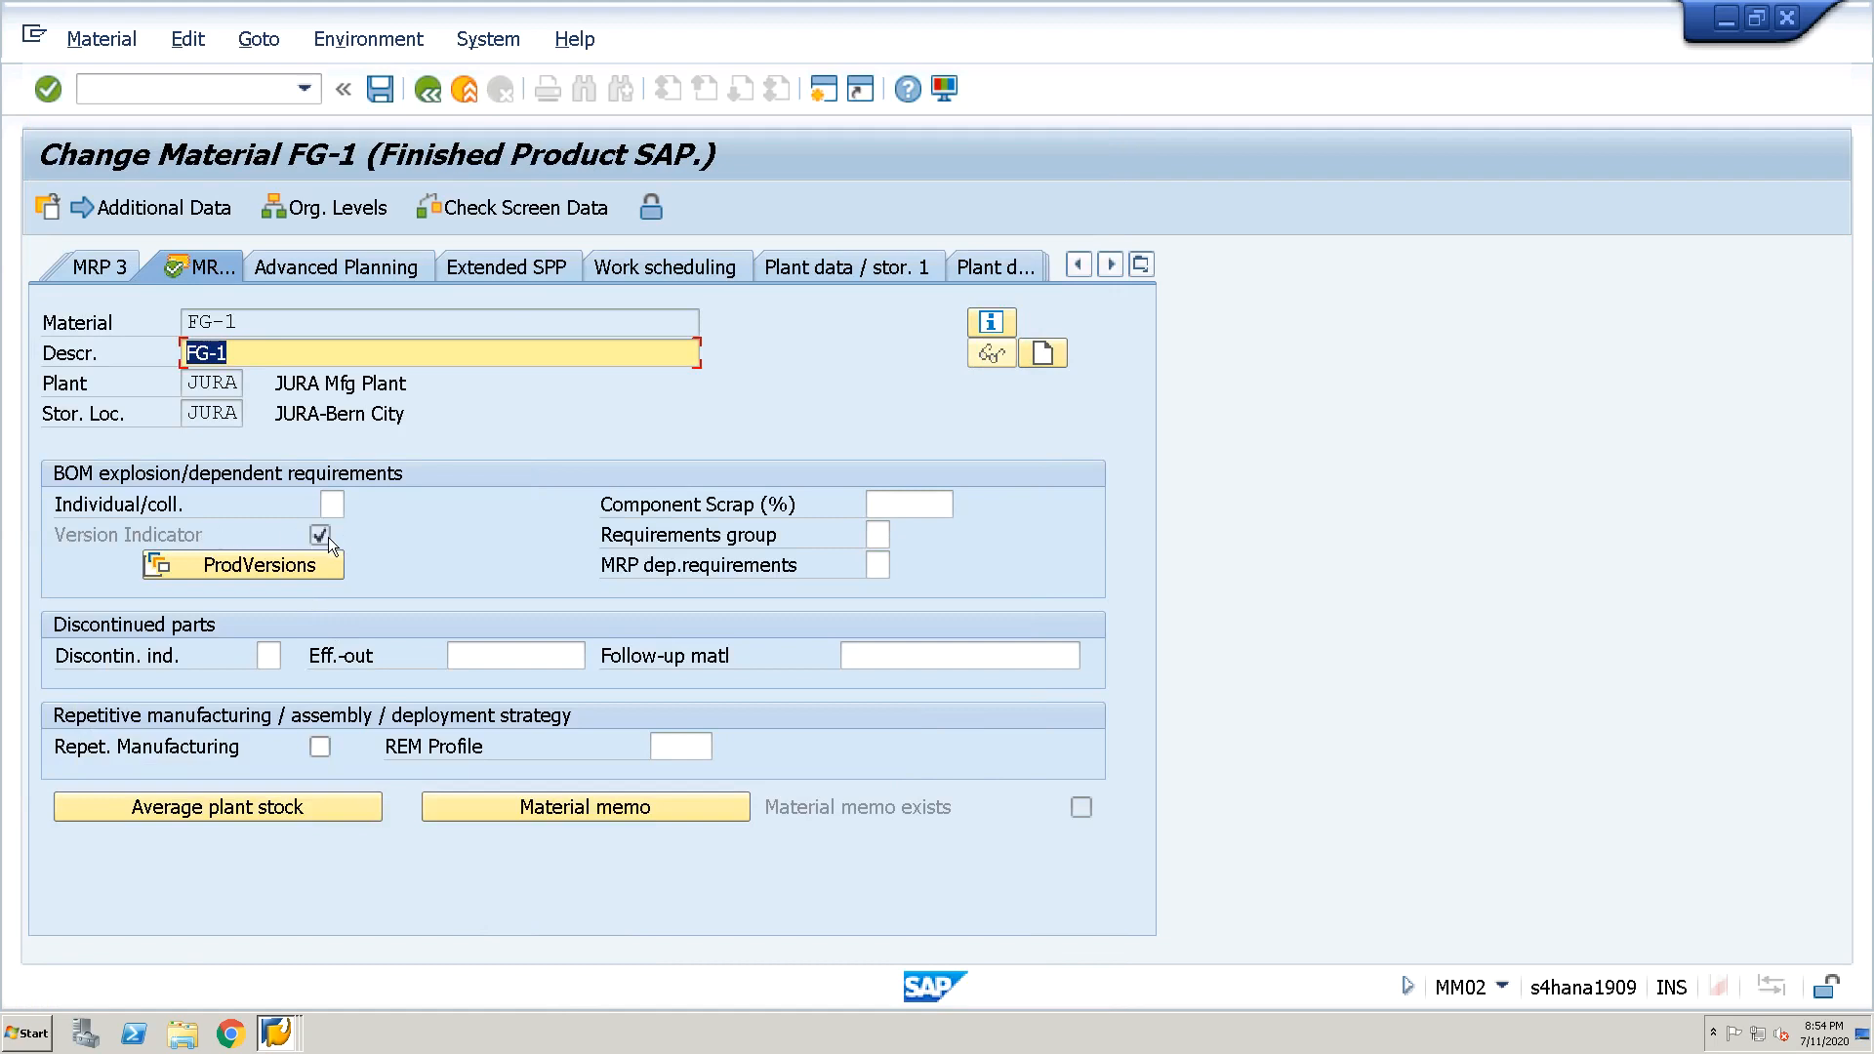
{"action": "left_click", "coordinate": [385, 90]}
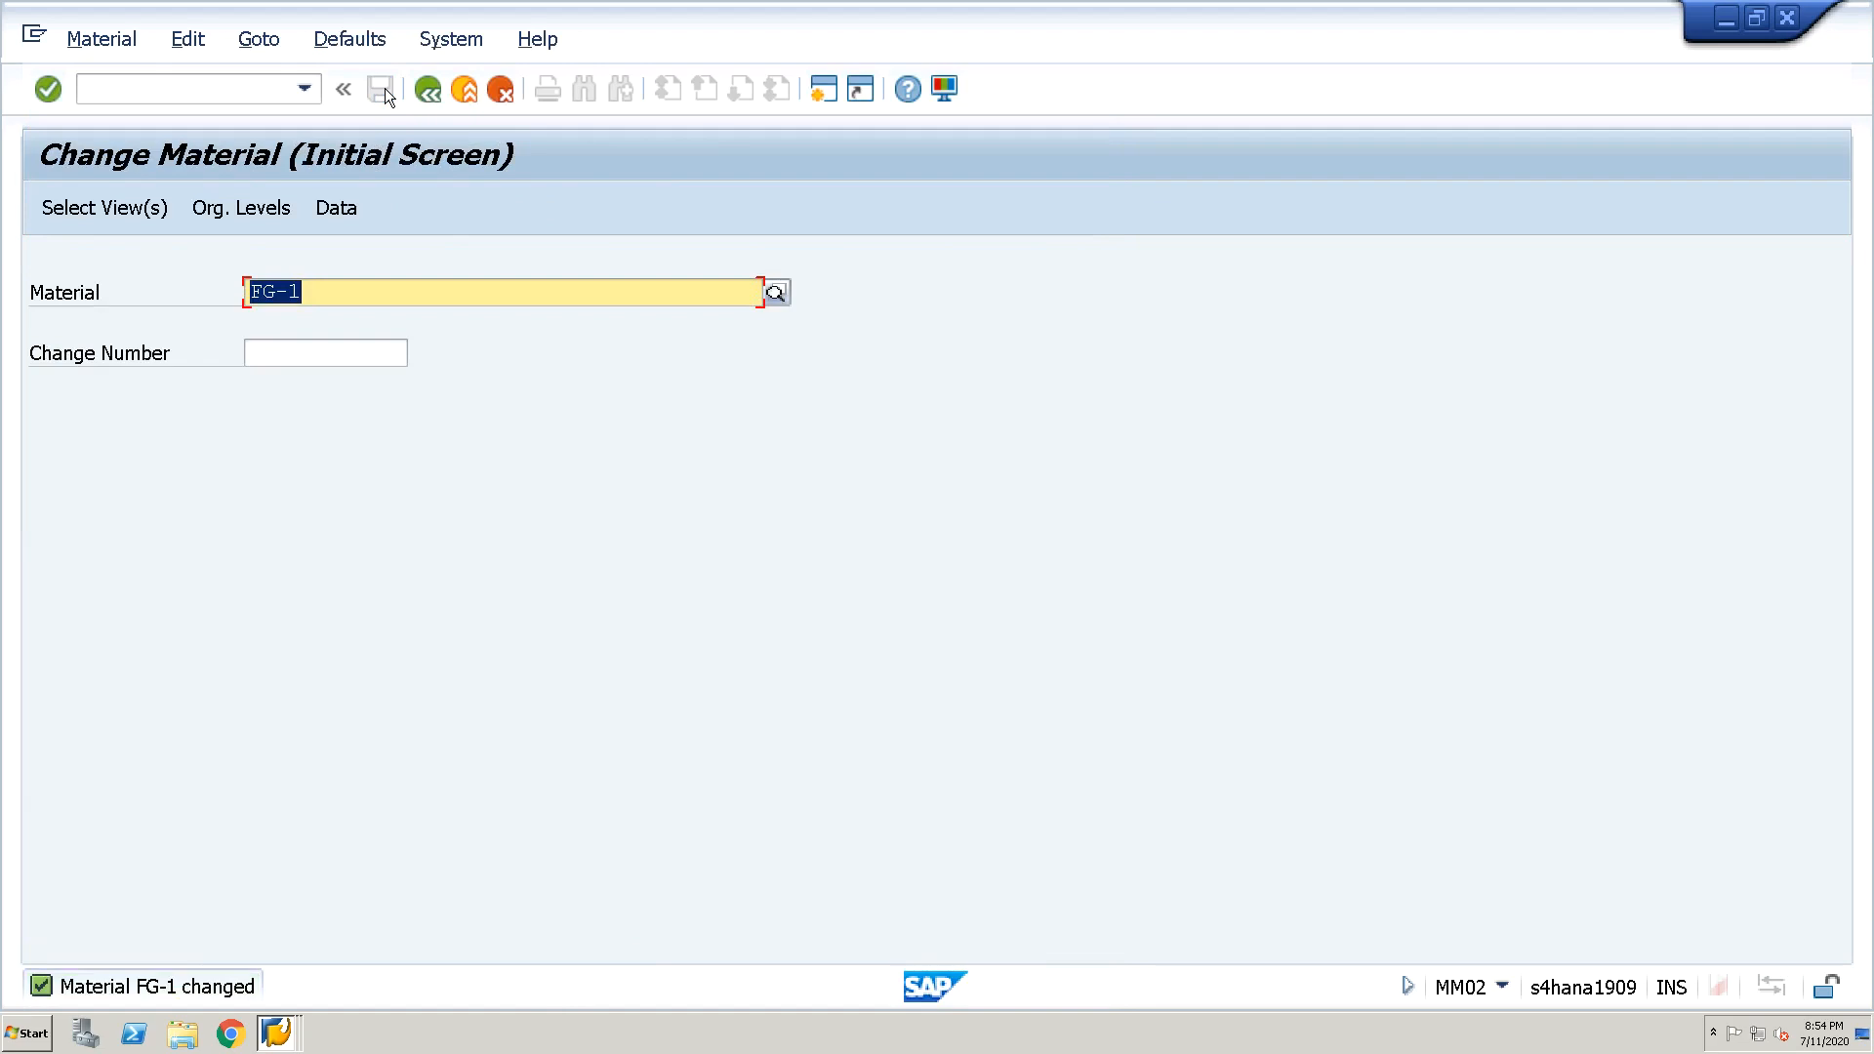
Switch from changing to displaying the material master, keeping material FG-1
{"action": "left_click", "coordinate": [97, 40]}
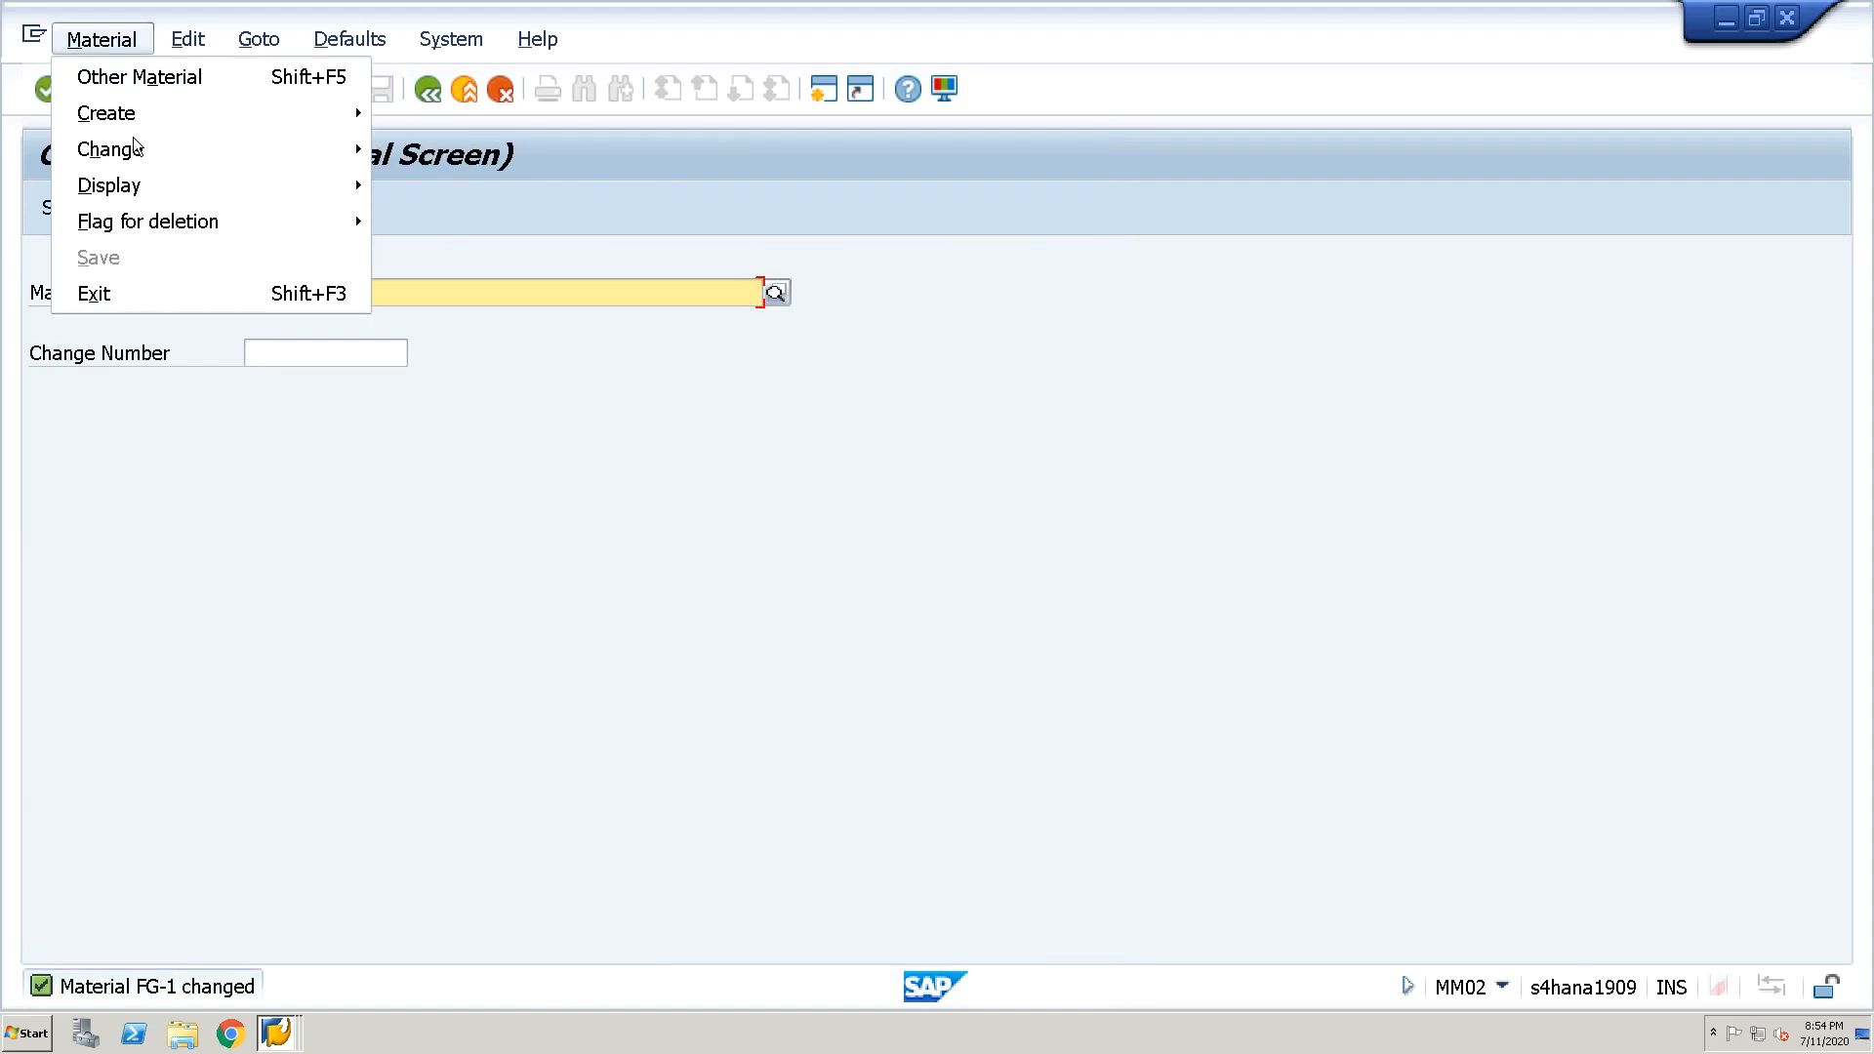
{"action": "mouse_move", "coordinate": [144, 186]}
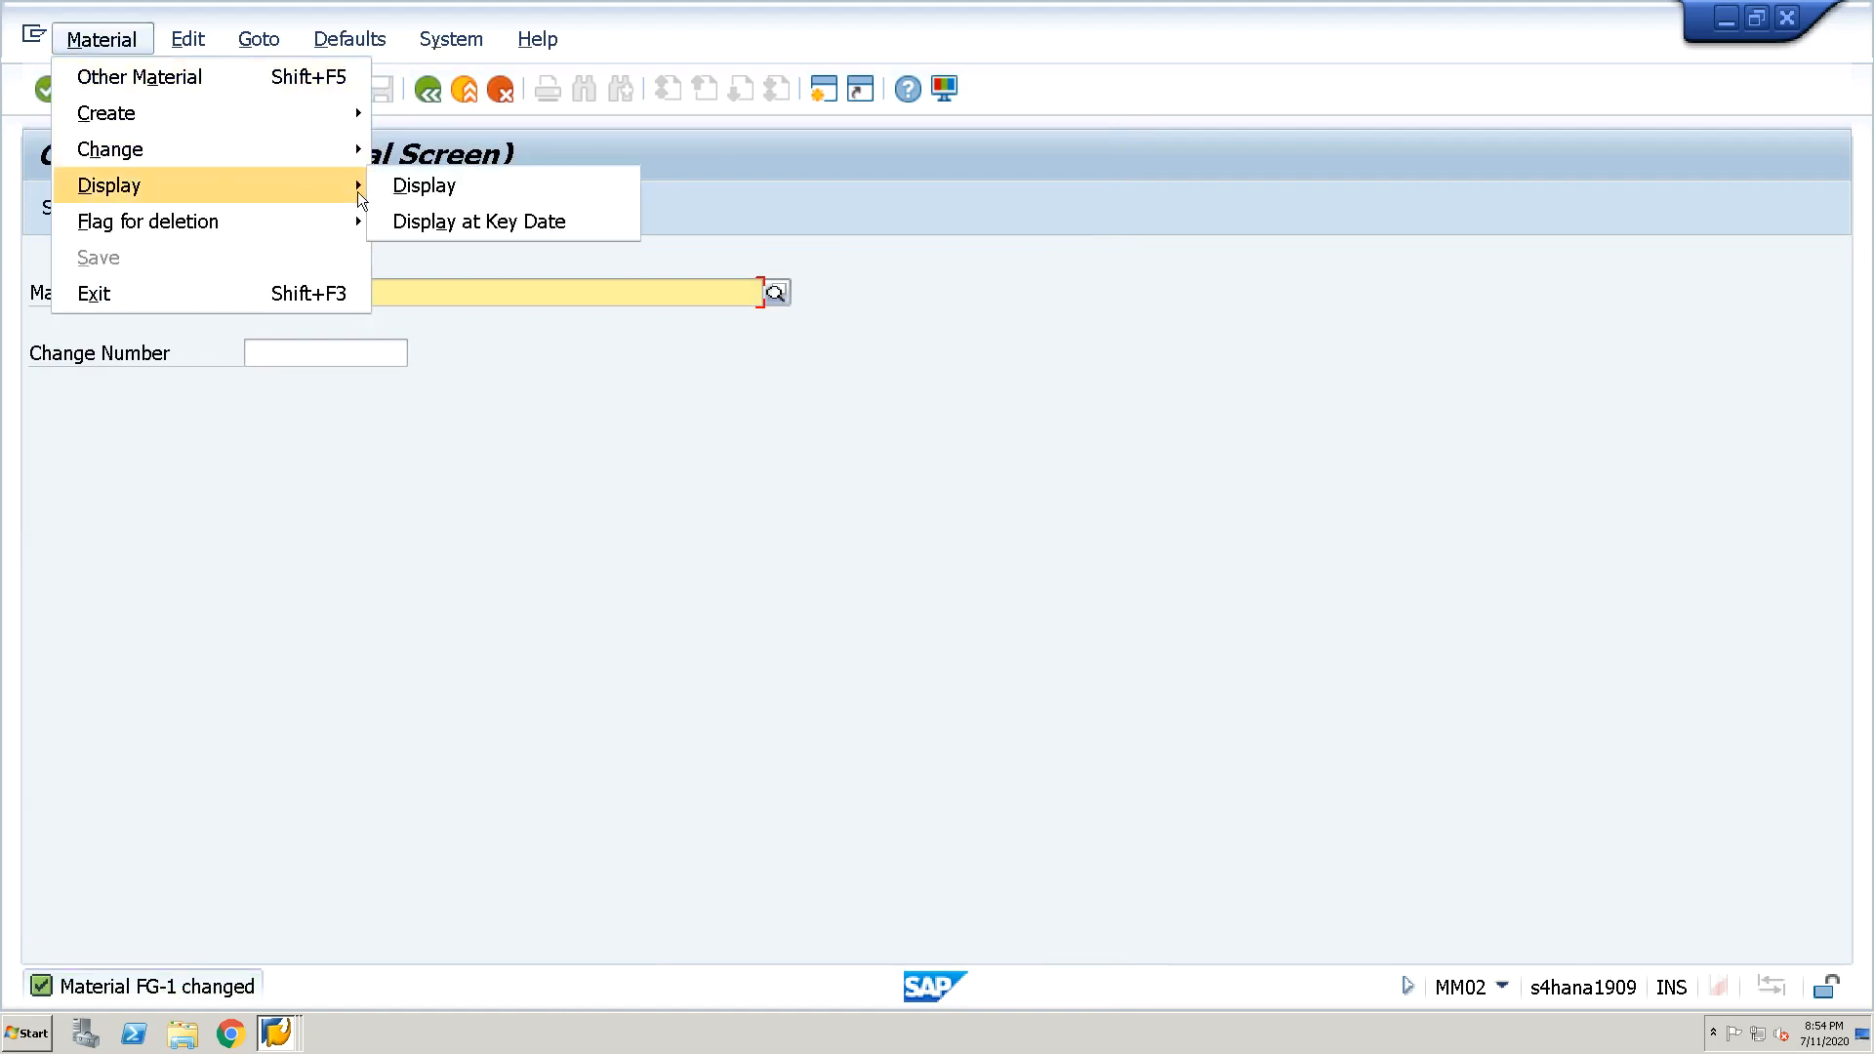
{"action": "left_click", "coordinate": [431, 185]}
{"action": "key", "text": "Return"}
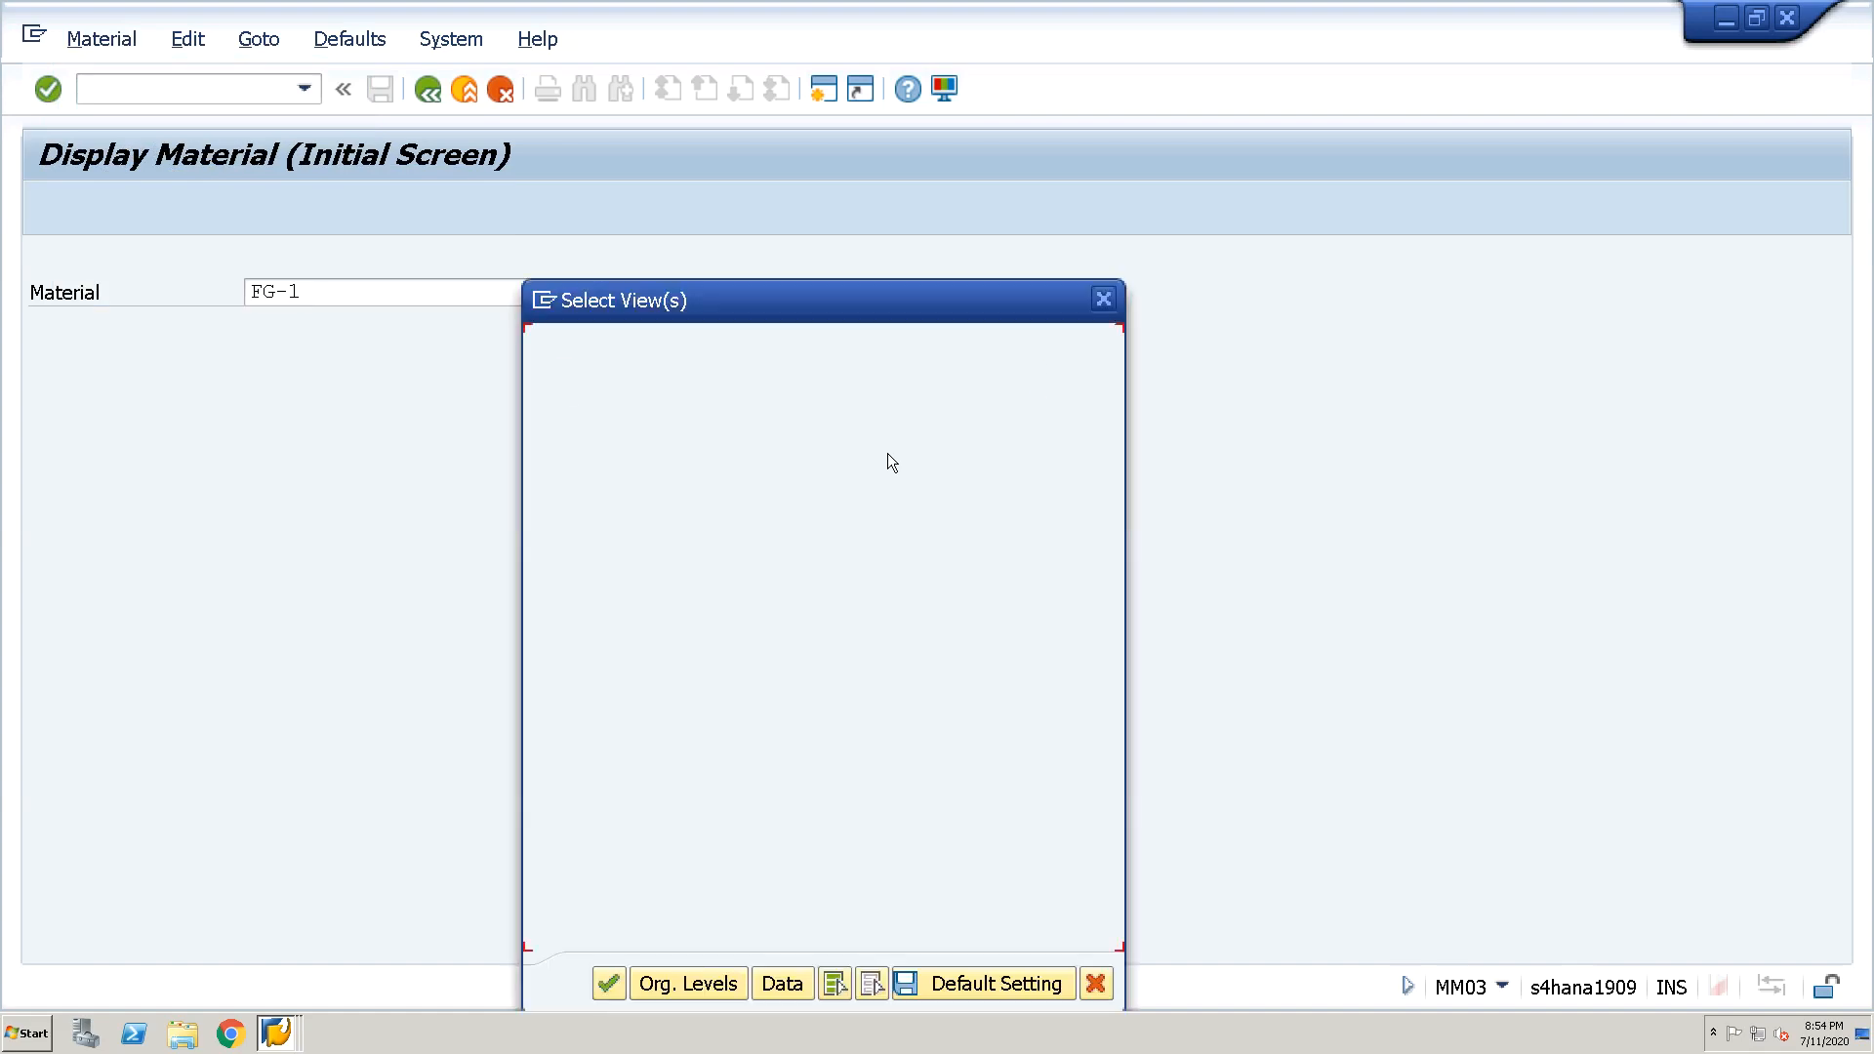
{"action": "key", "text": "Return"}
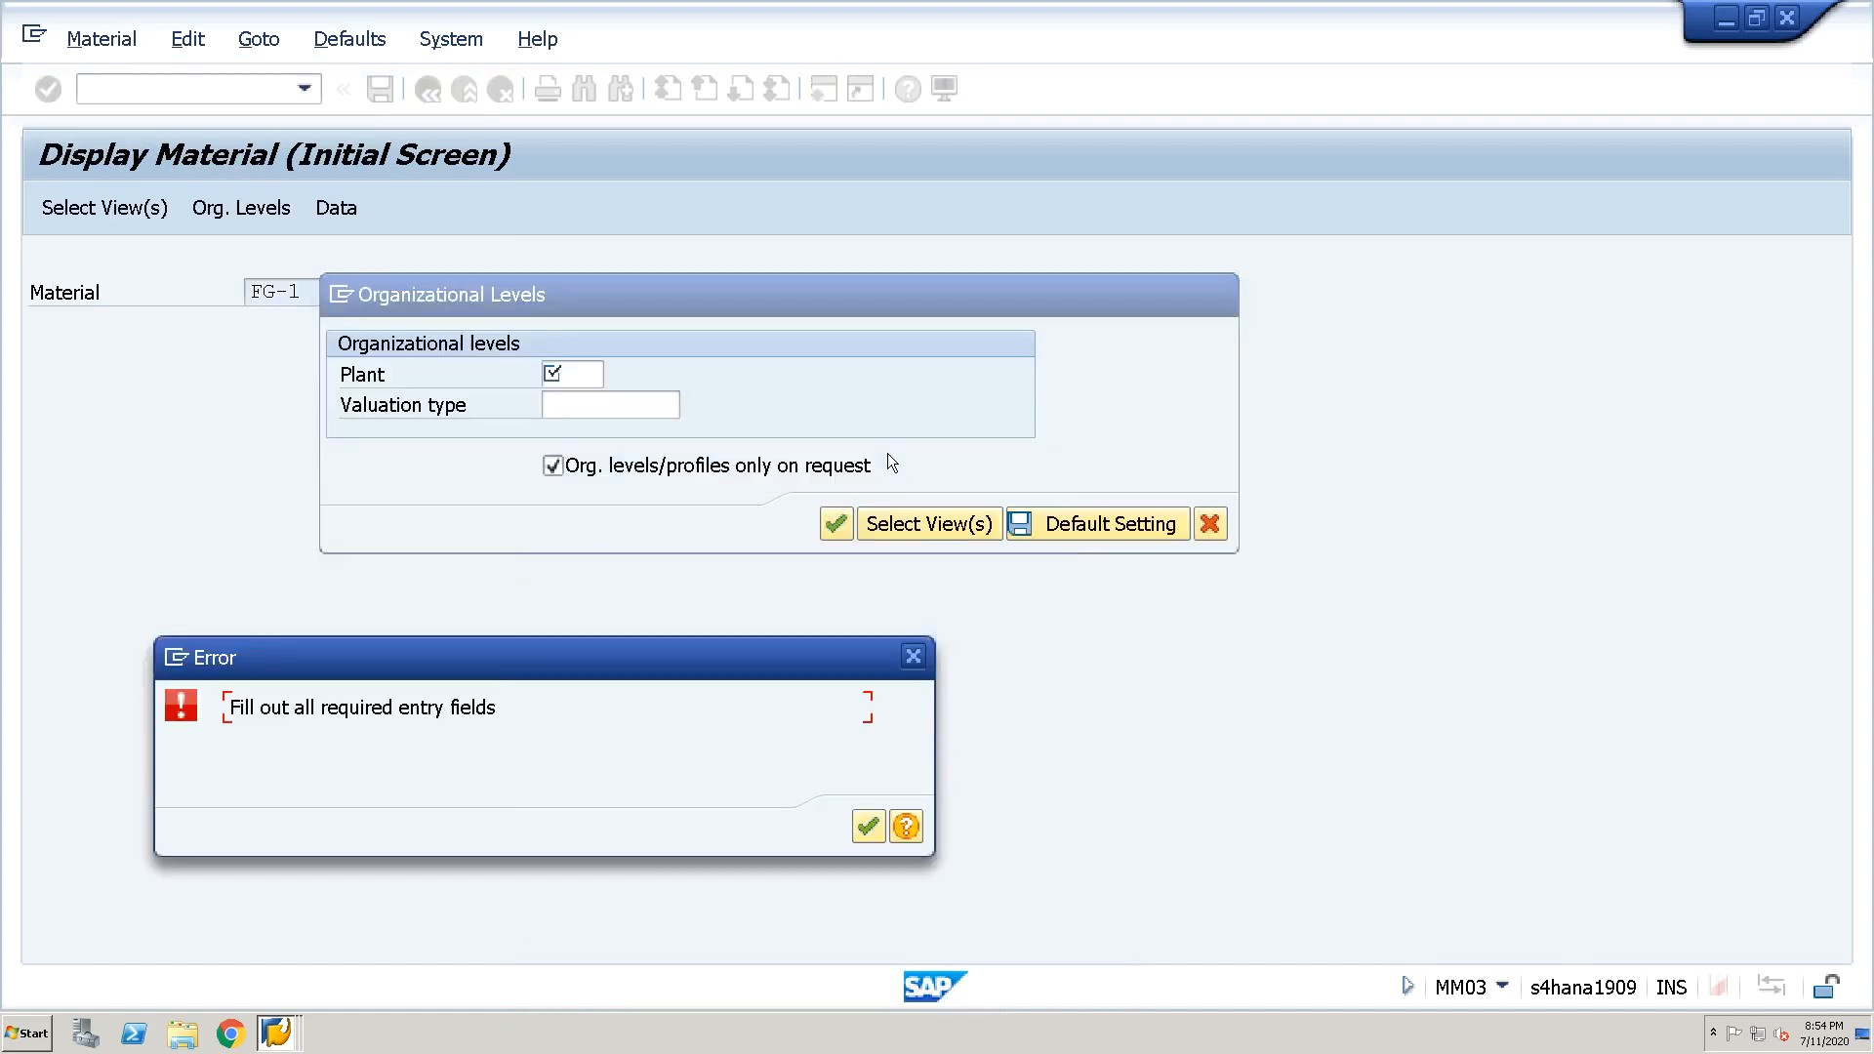
{"action": "key", "text": "Return"}
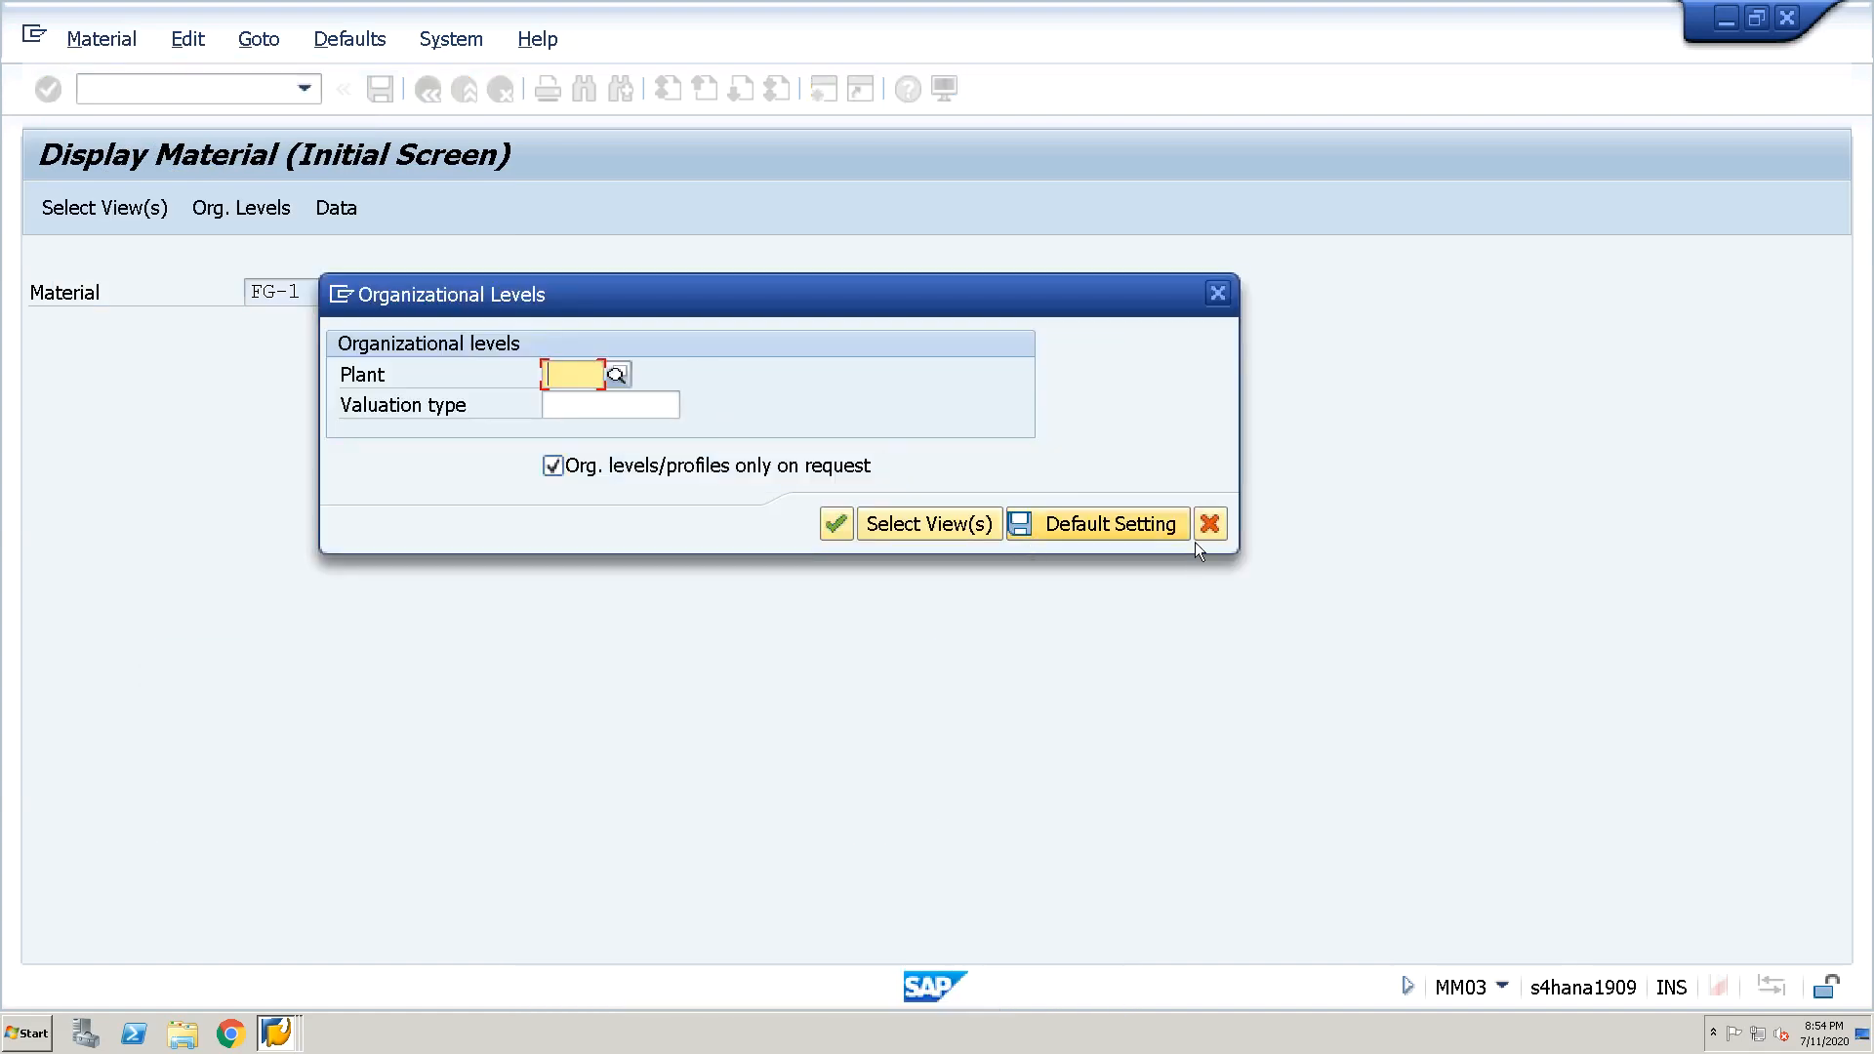
{"action": "left_click", "coordinate": [1209, 522]}
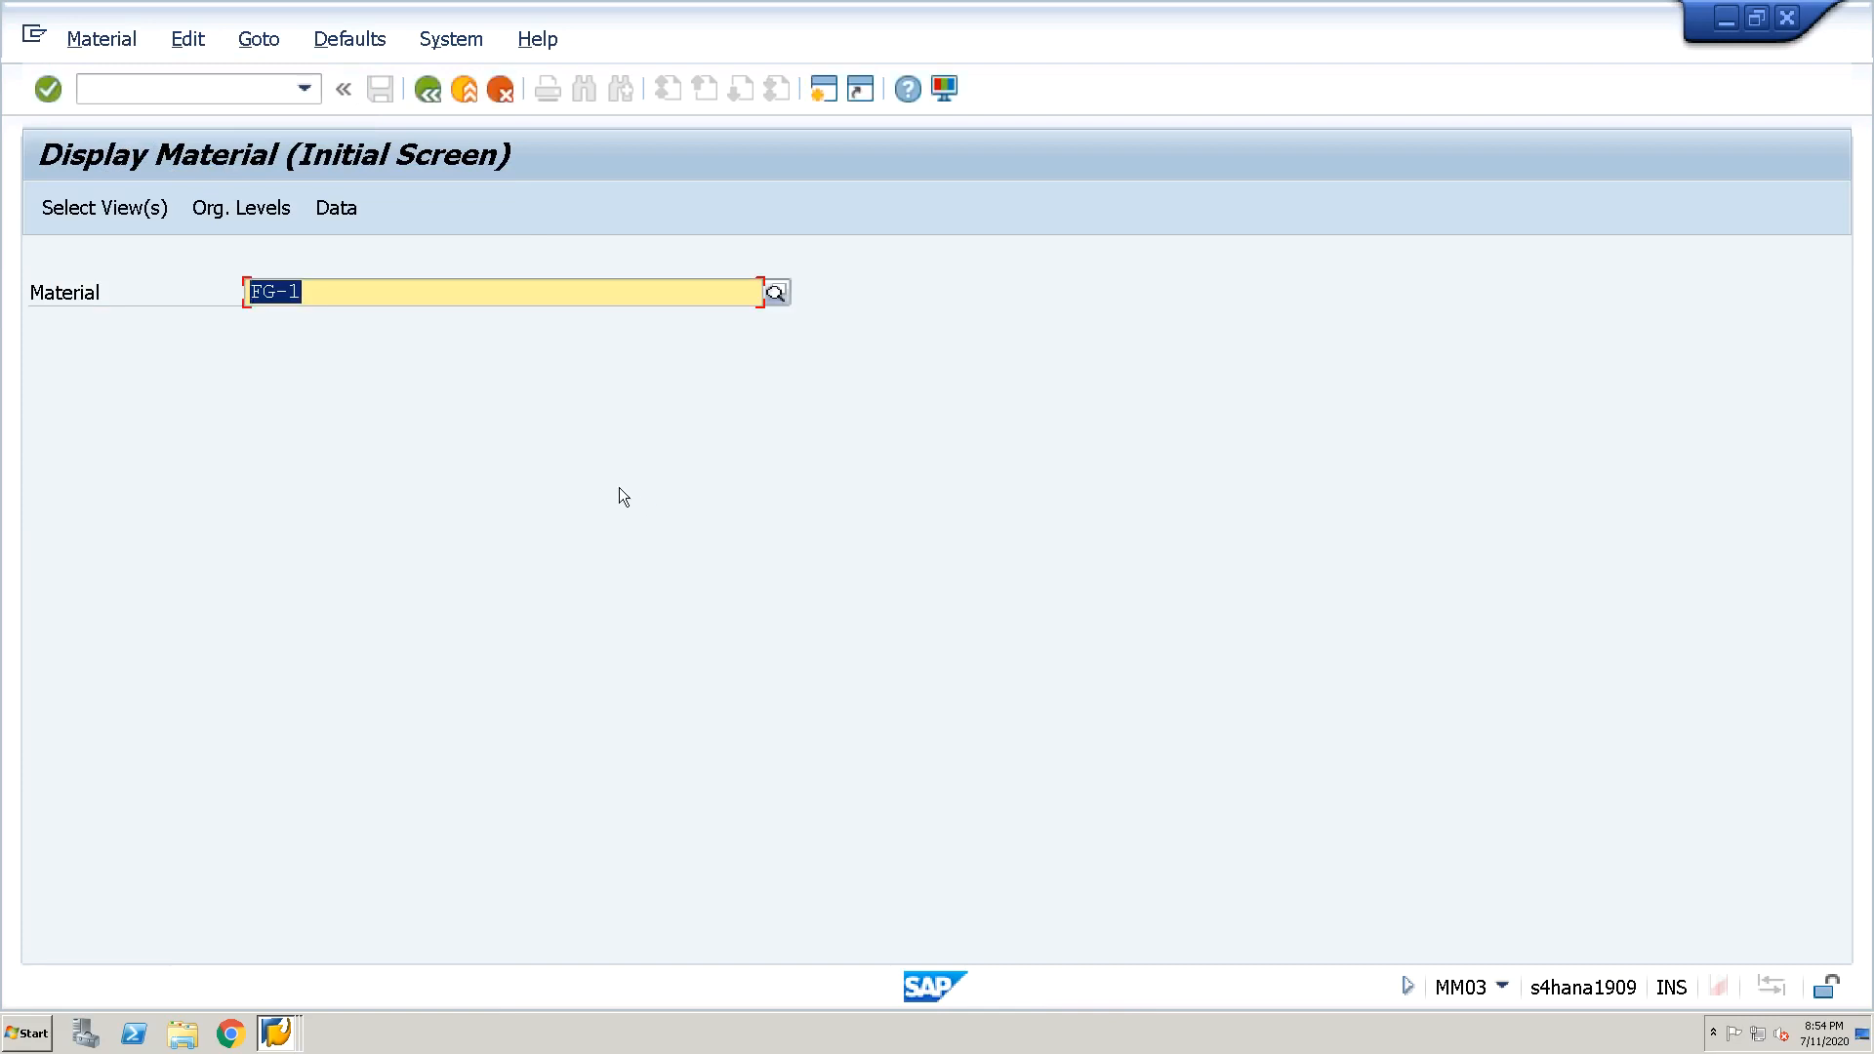
Select the Accounting 1 view for material FG-1 and set the organizational level to plant JURA
{"action": "key", "text": "Return"}
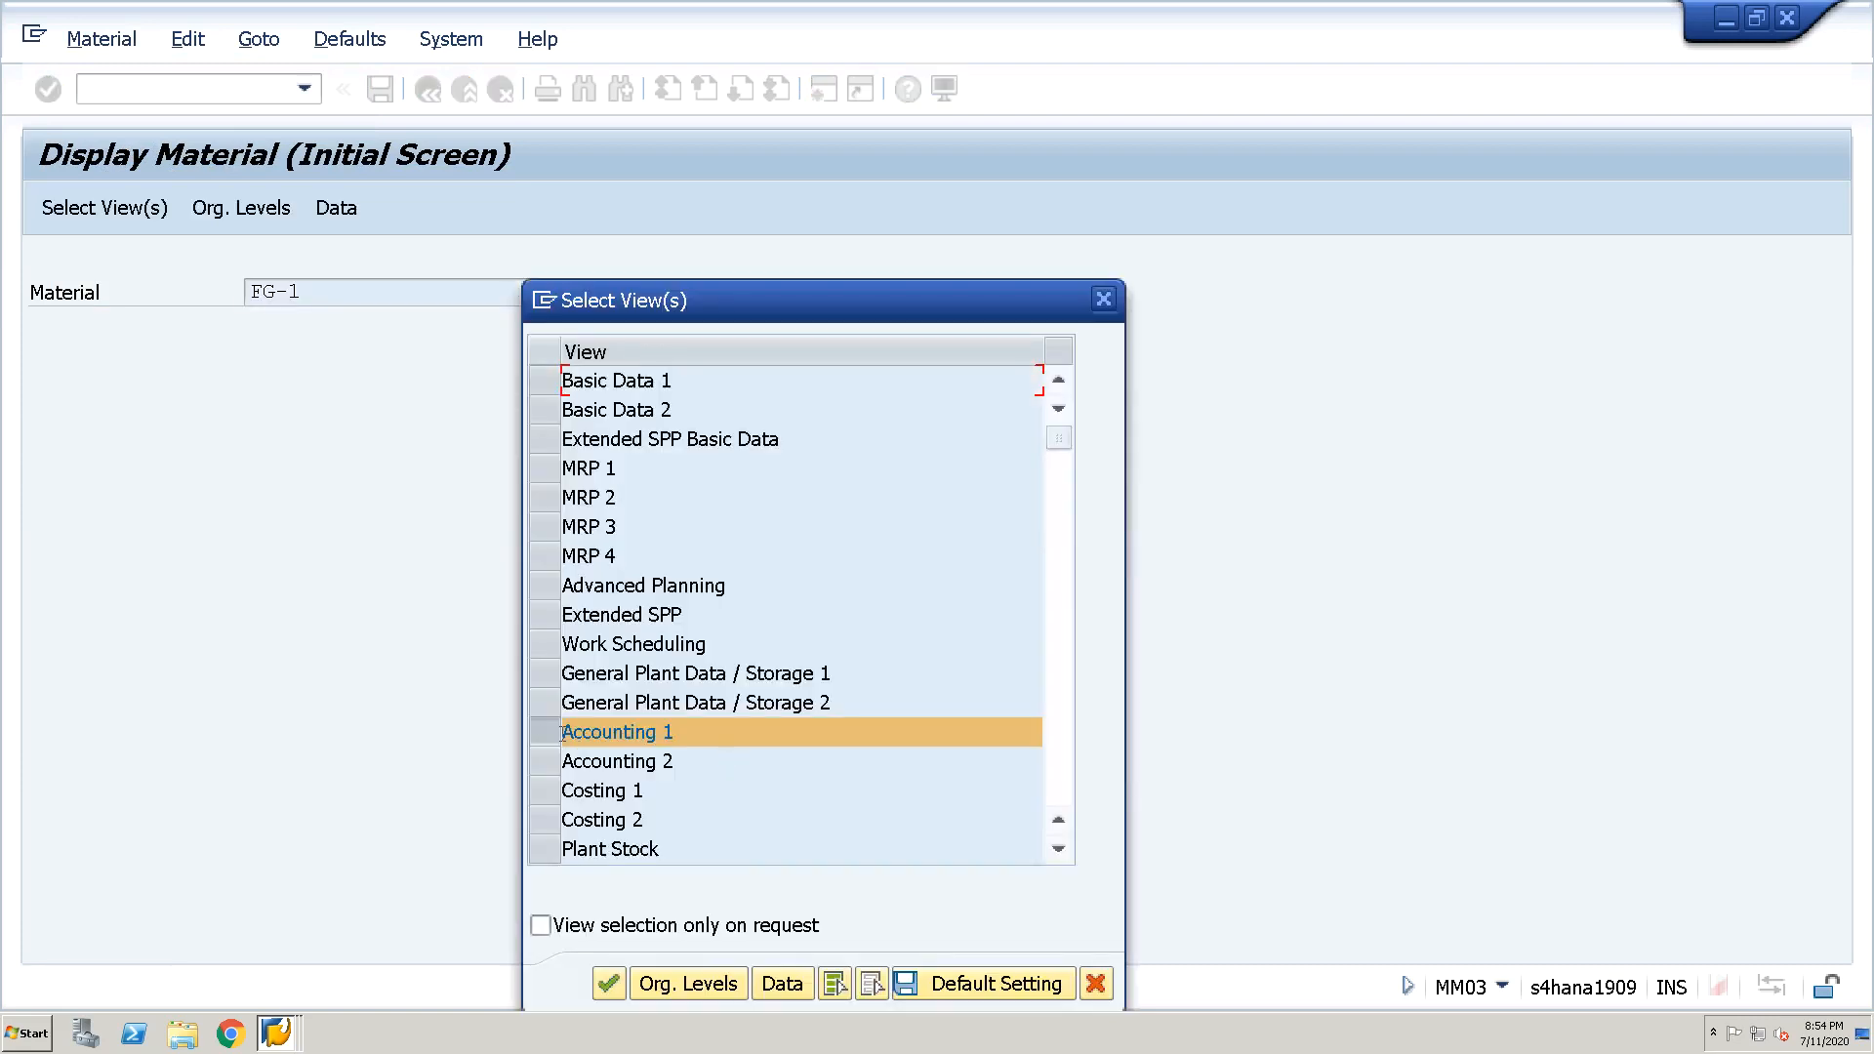
{"action": "left_click", "coordinate": [548, 730]}
{"action": "left_click", "coordinate": [654, 984]}
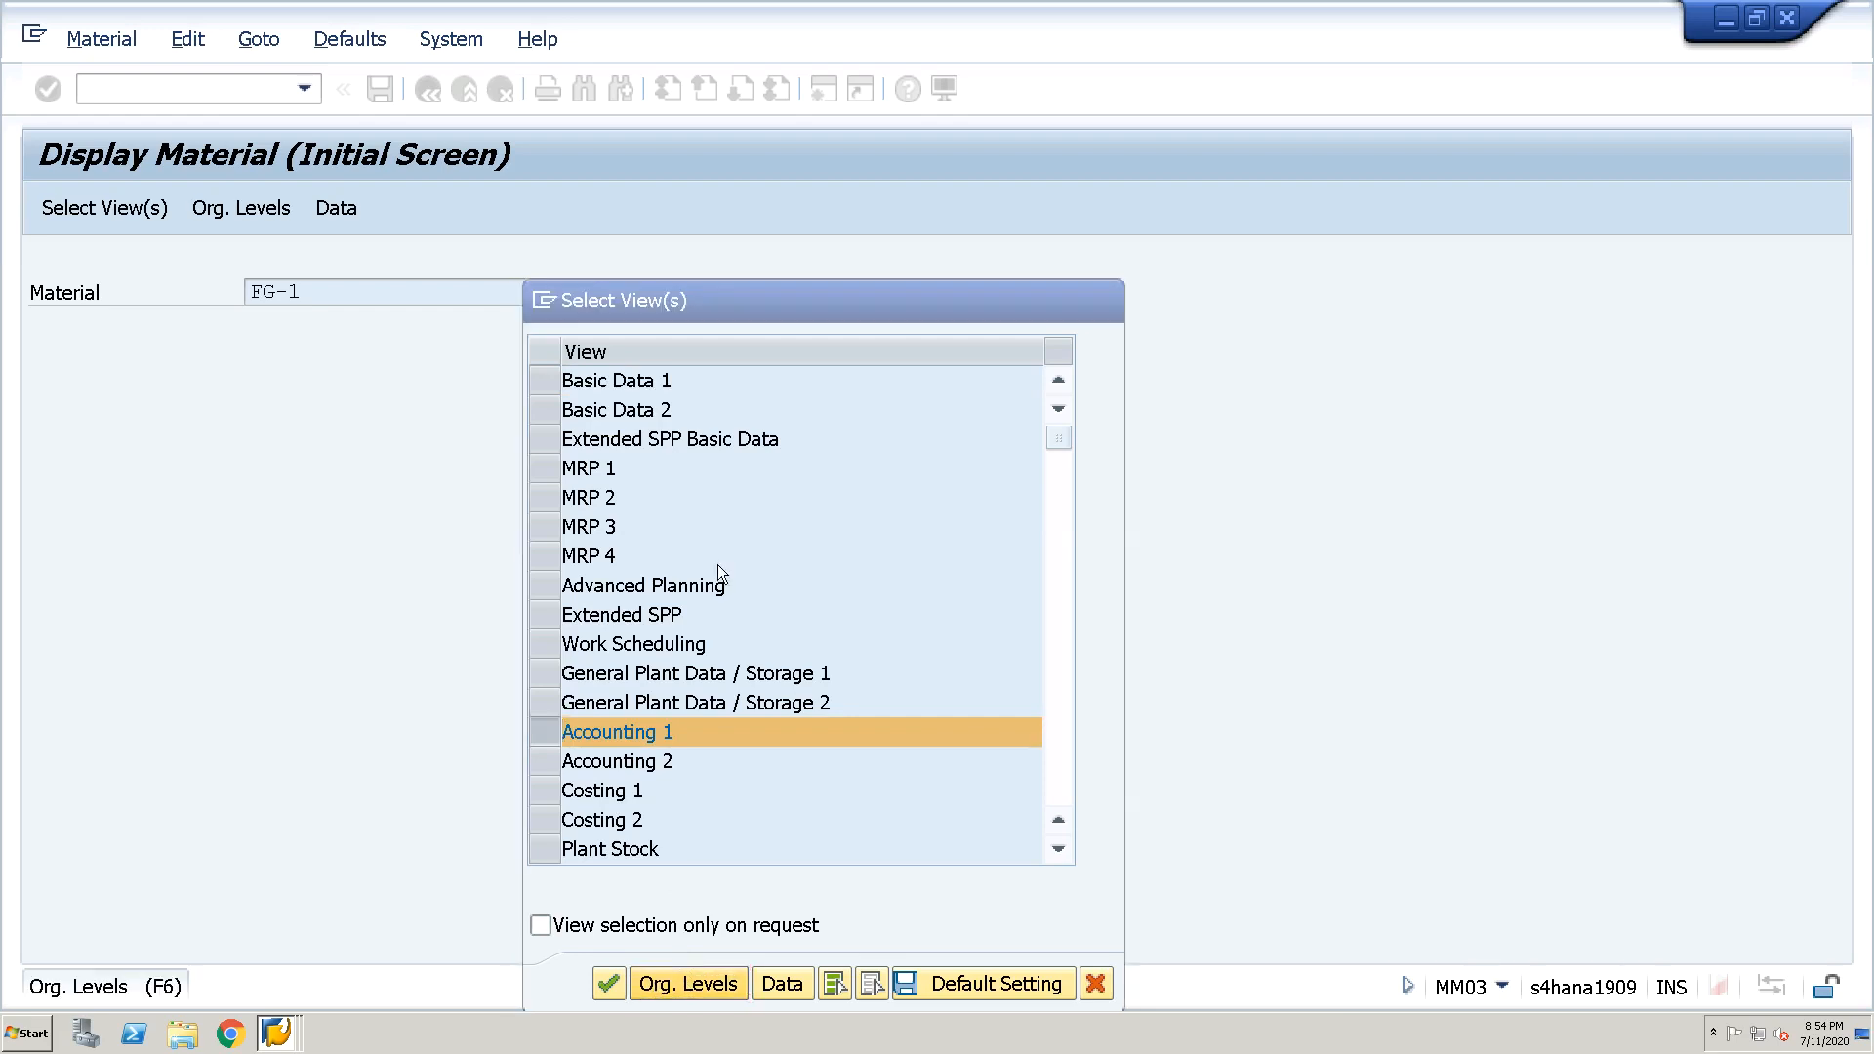
{"action": "type", "text": "JURA"}
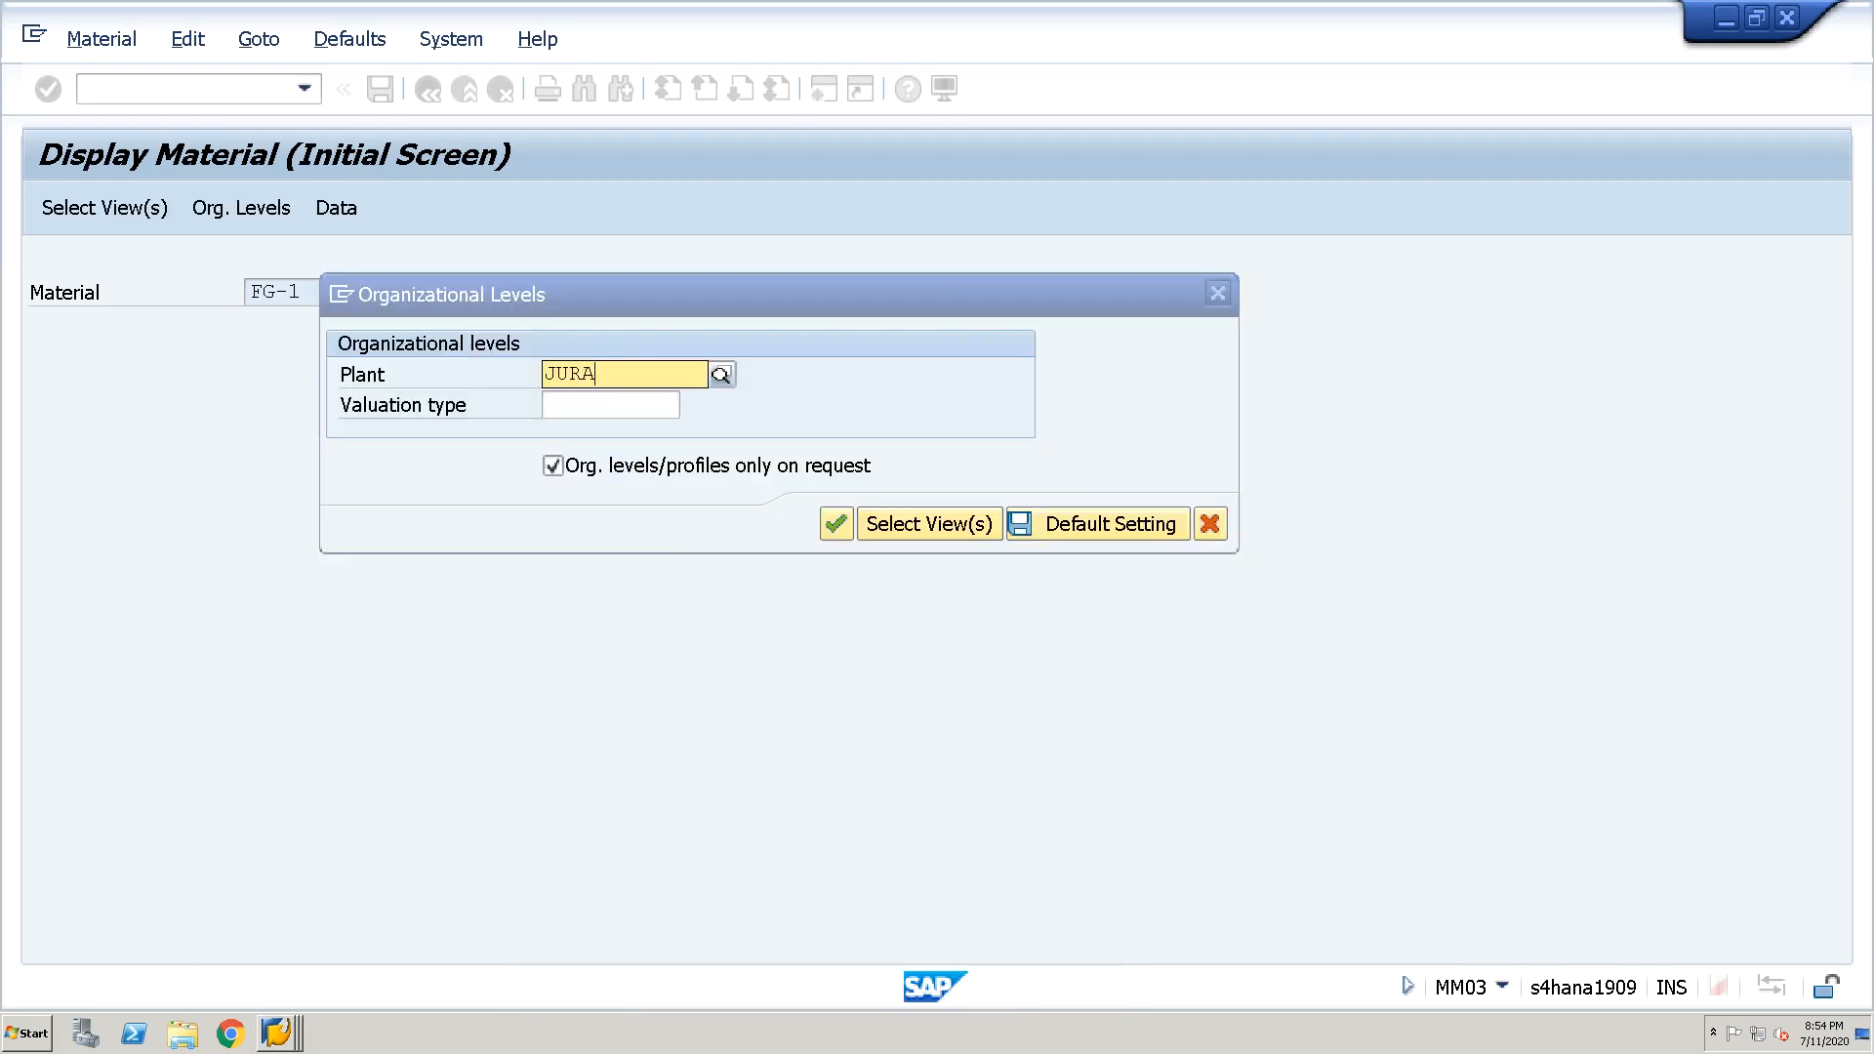
Try to enter the Accounting 1 view with valuation type JURA
{"action": "key", "text": "Tab"}
{"action": "type", "text": "JURA"}
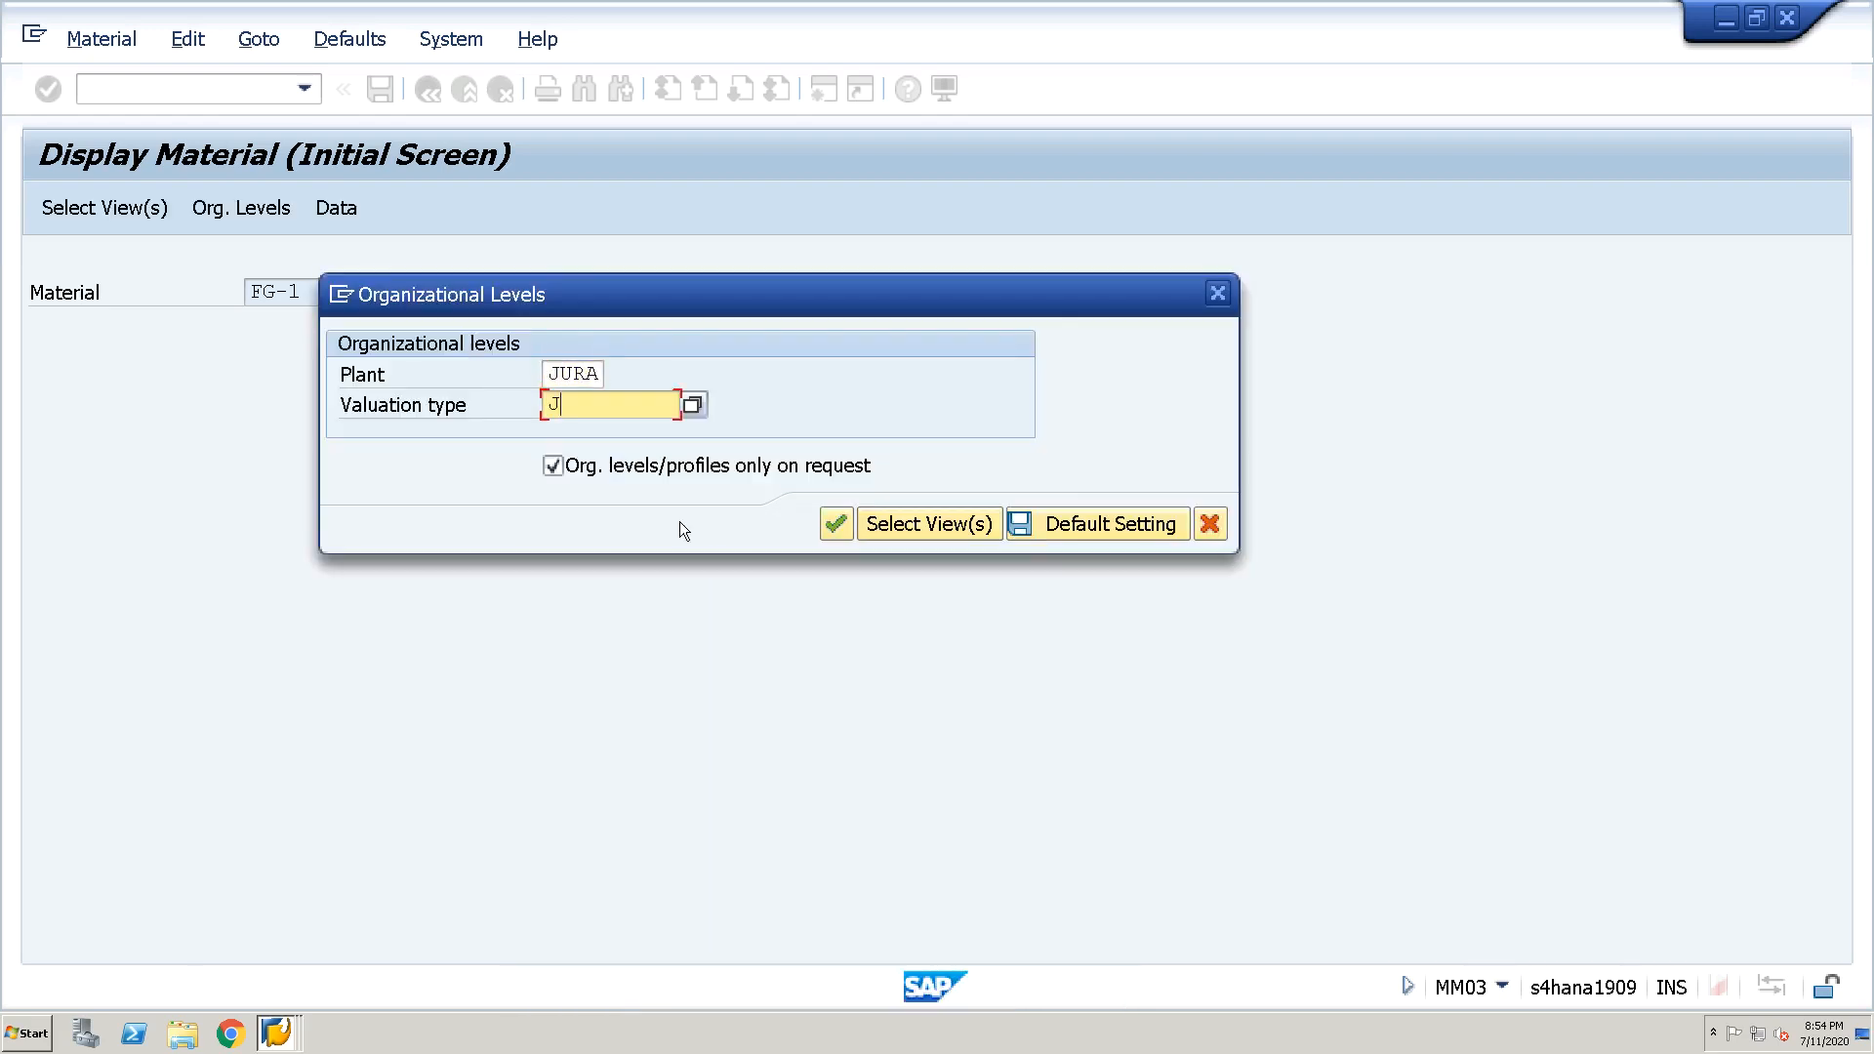
{"action": "left_click", "coordinate": [839, 525]}
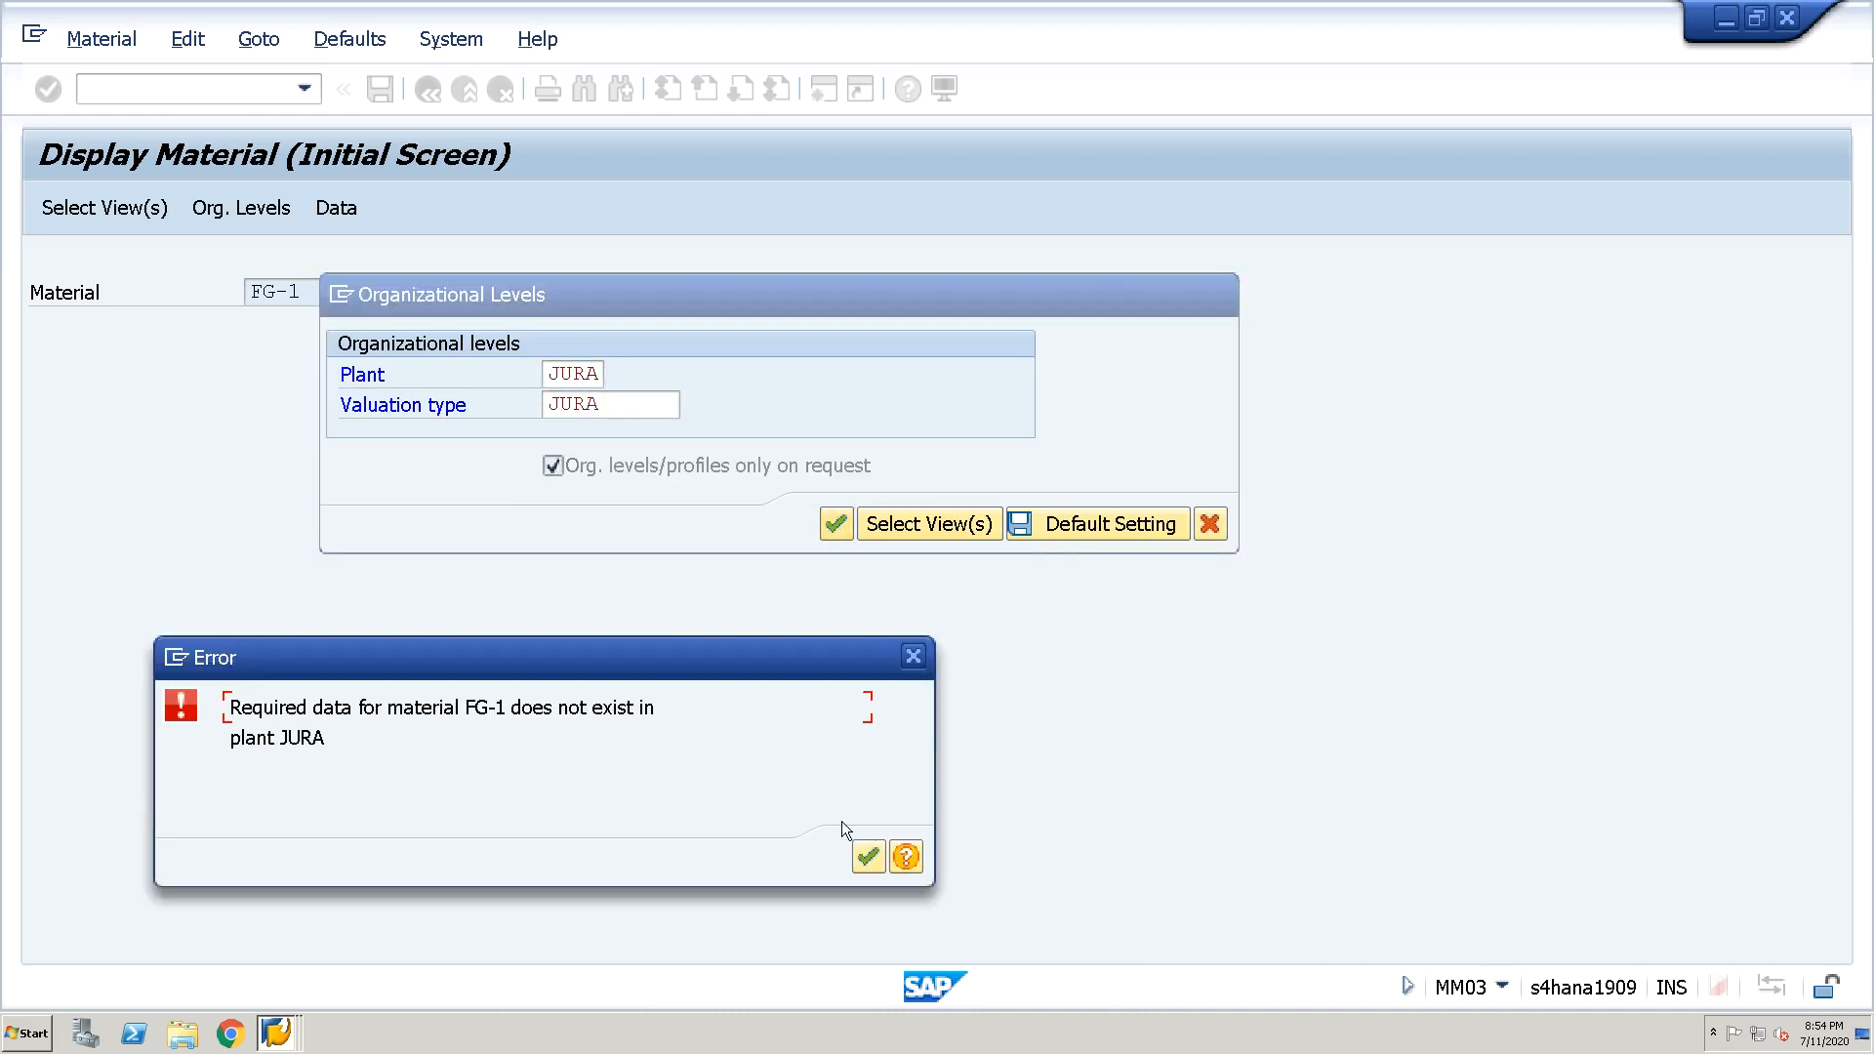
{"action": "left_click", "coordinate": [868, 857]}
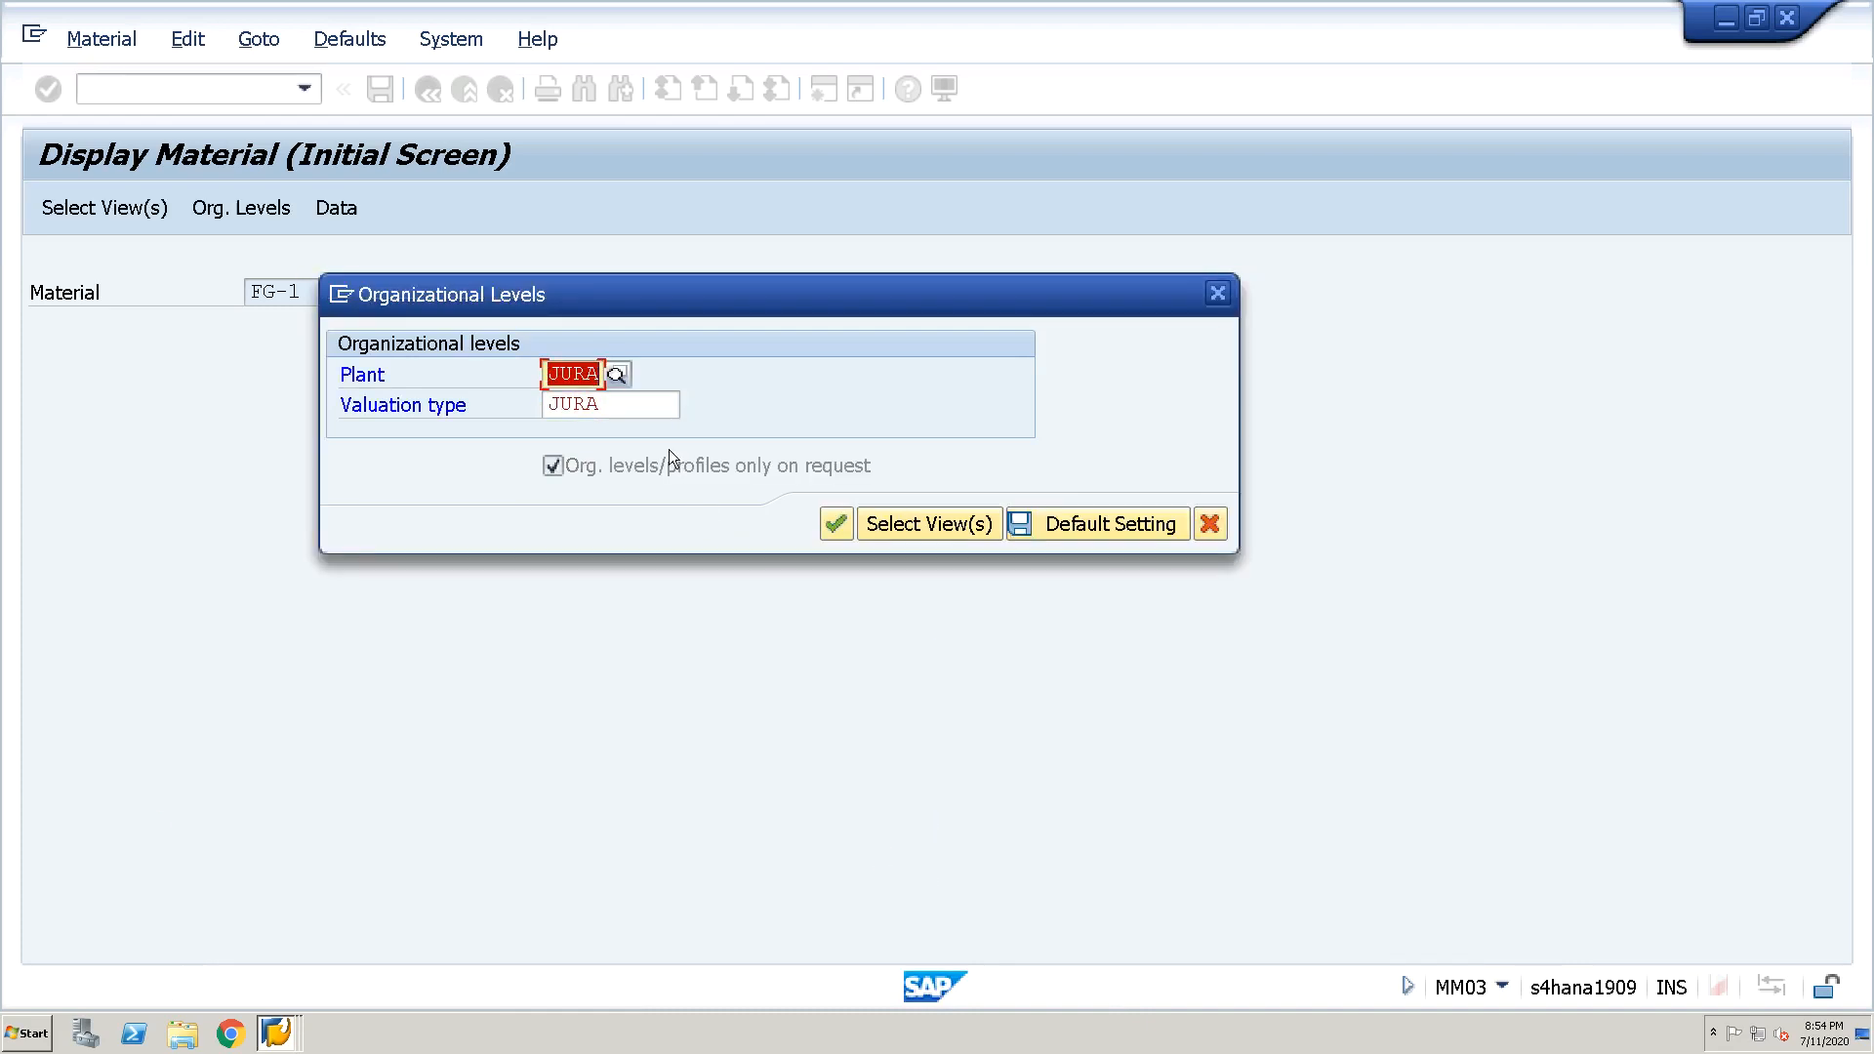
Clear the valuation type and display the Accounting 1 view of FG-1 for plant JURA
{"action": "key", "text": "Tab"}
{"action": "key", "text": "Delete"}
{"action": "key", "text": "Return"}
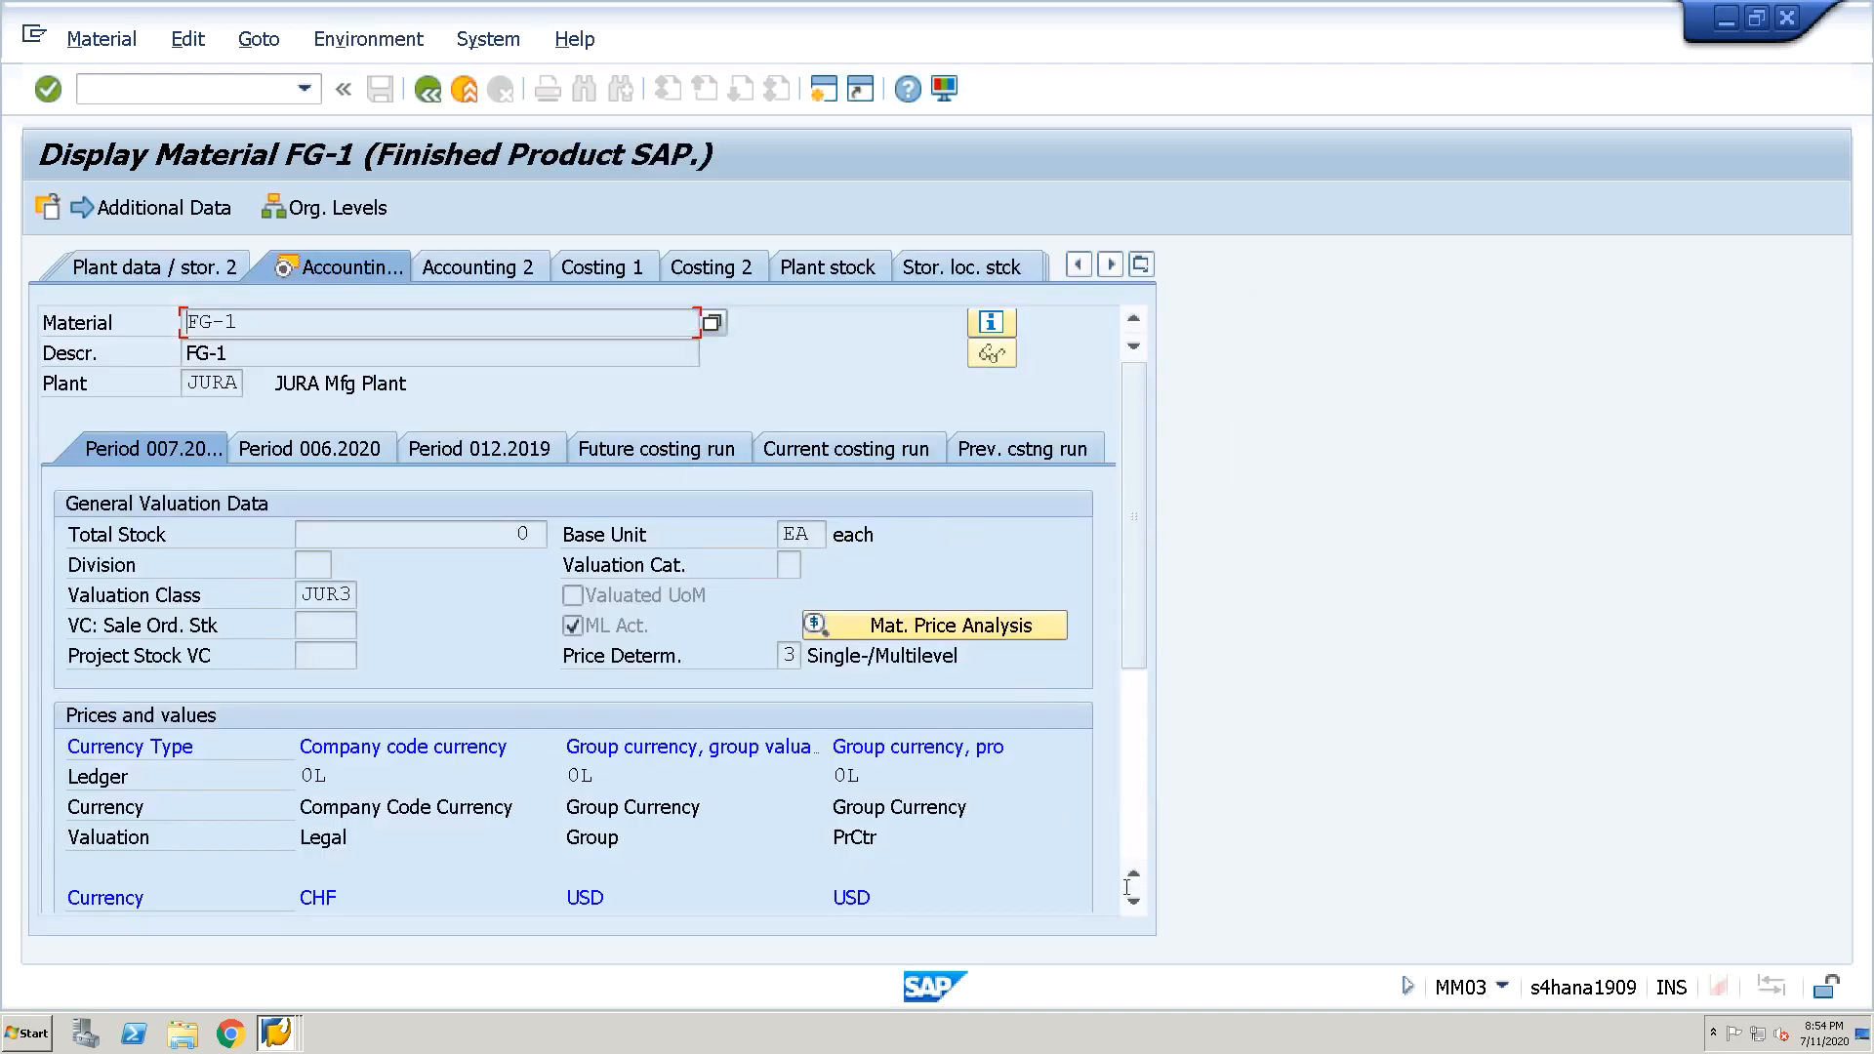
Examine the standard prices, price control, inventory values and future prices of FG-1 in the Accounting 1 view
{"action": "left_click", "coordinate": [1134, 901]}
{"action": "left_click", "coordinate": [1134, 901]}
{"action": "left_click", "coordinate": [1134, 901]}
{"action": "left_click", "coordinate": [1134, 901]}
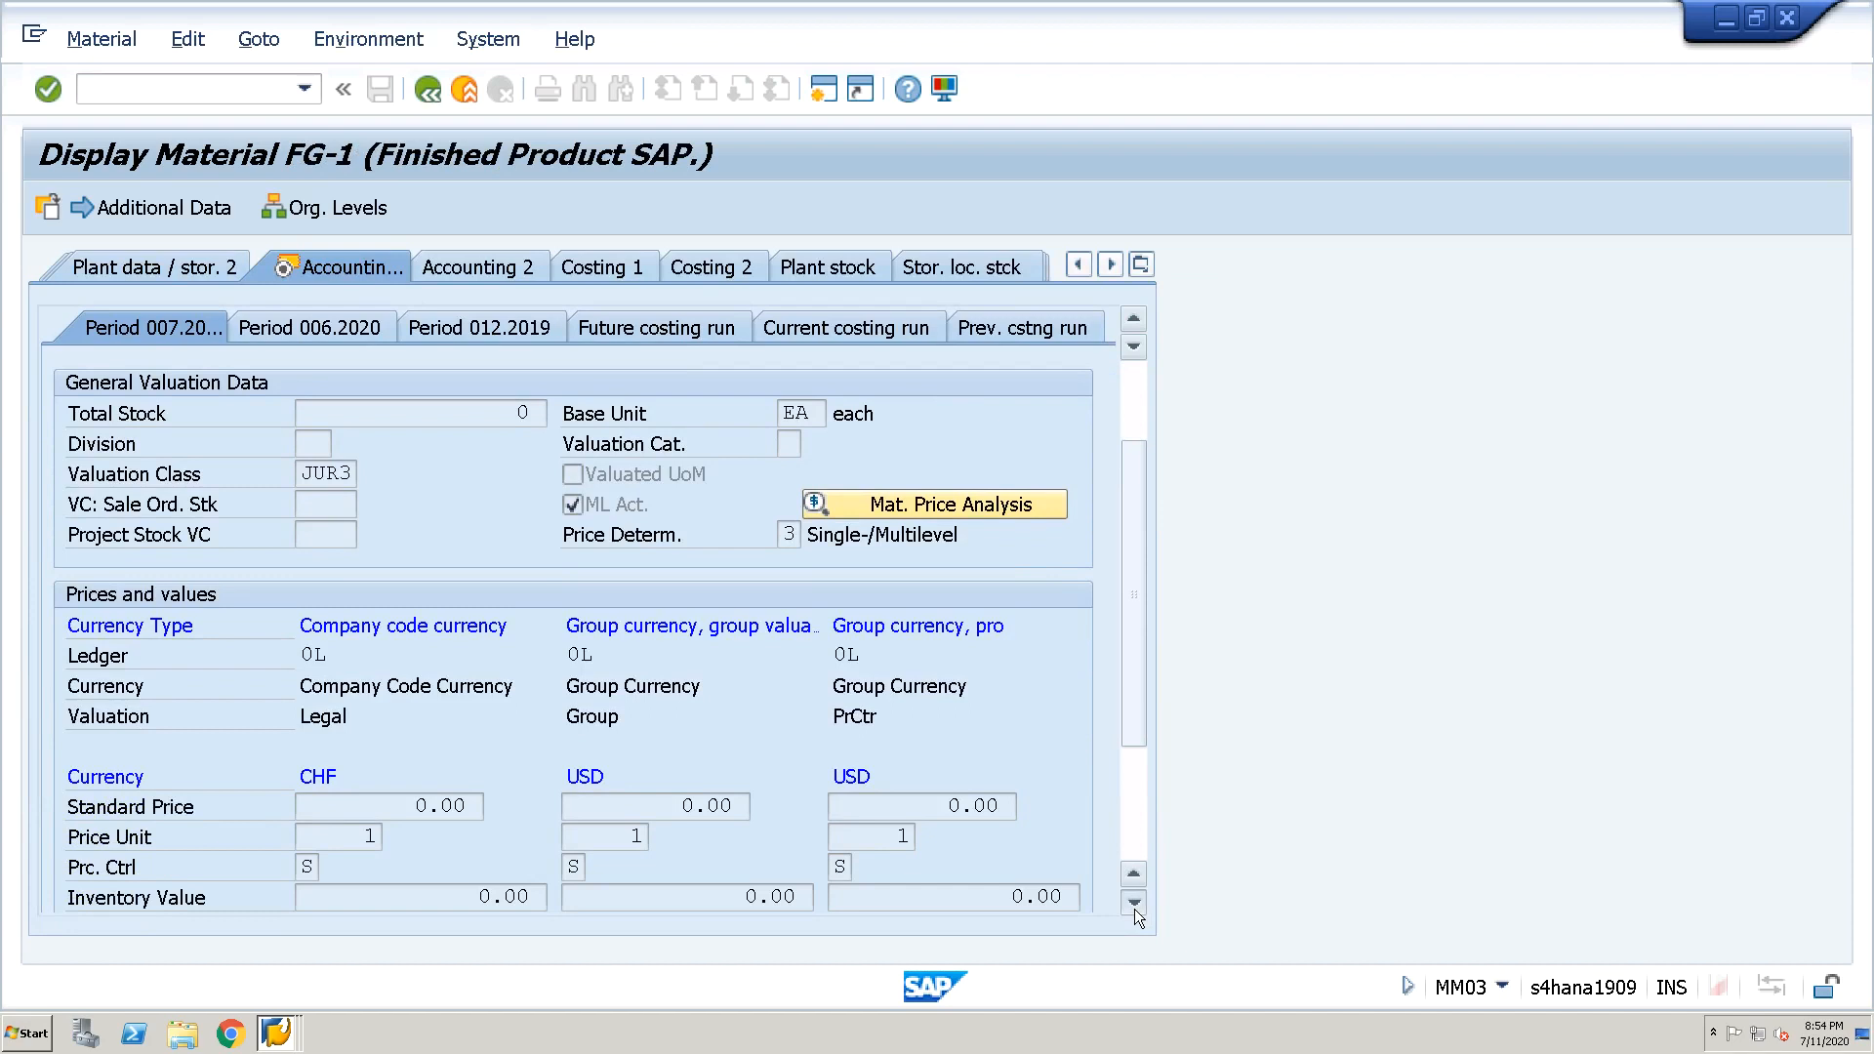
{"action": "left_click", "coordinate": [1135, 903]}
{"action": "left_click", "coordinate": [1134, 903]}
{"action": "left_click", "coordinate": [1134, 903]}
{"action": "left_click", "coordinate": [1134, 903]}
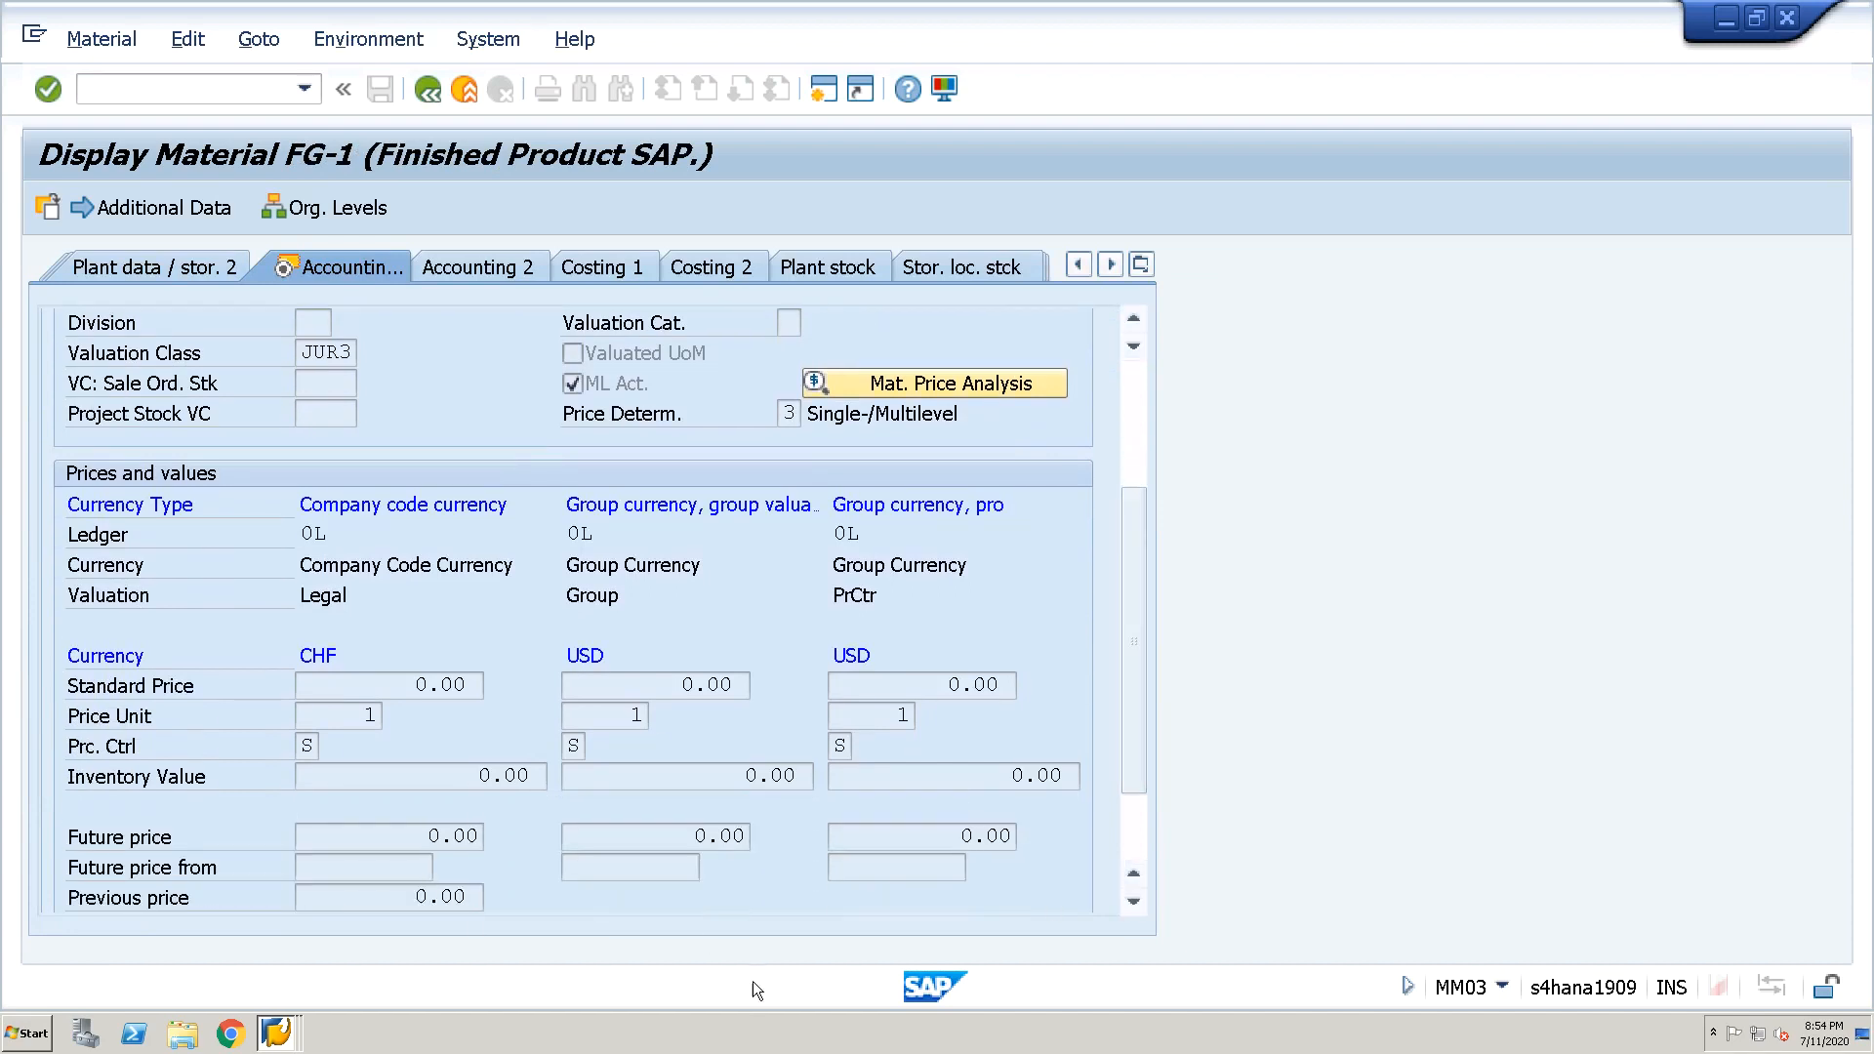
{"action": "left_click", "coordinate": [1132, 903]}
{"action": "left_click", "coordinate": [1132, 904]}
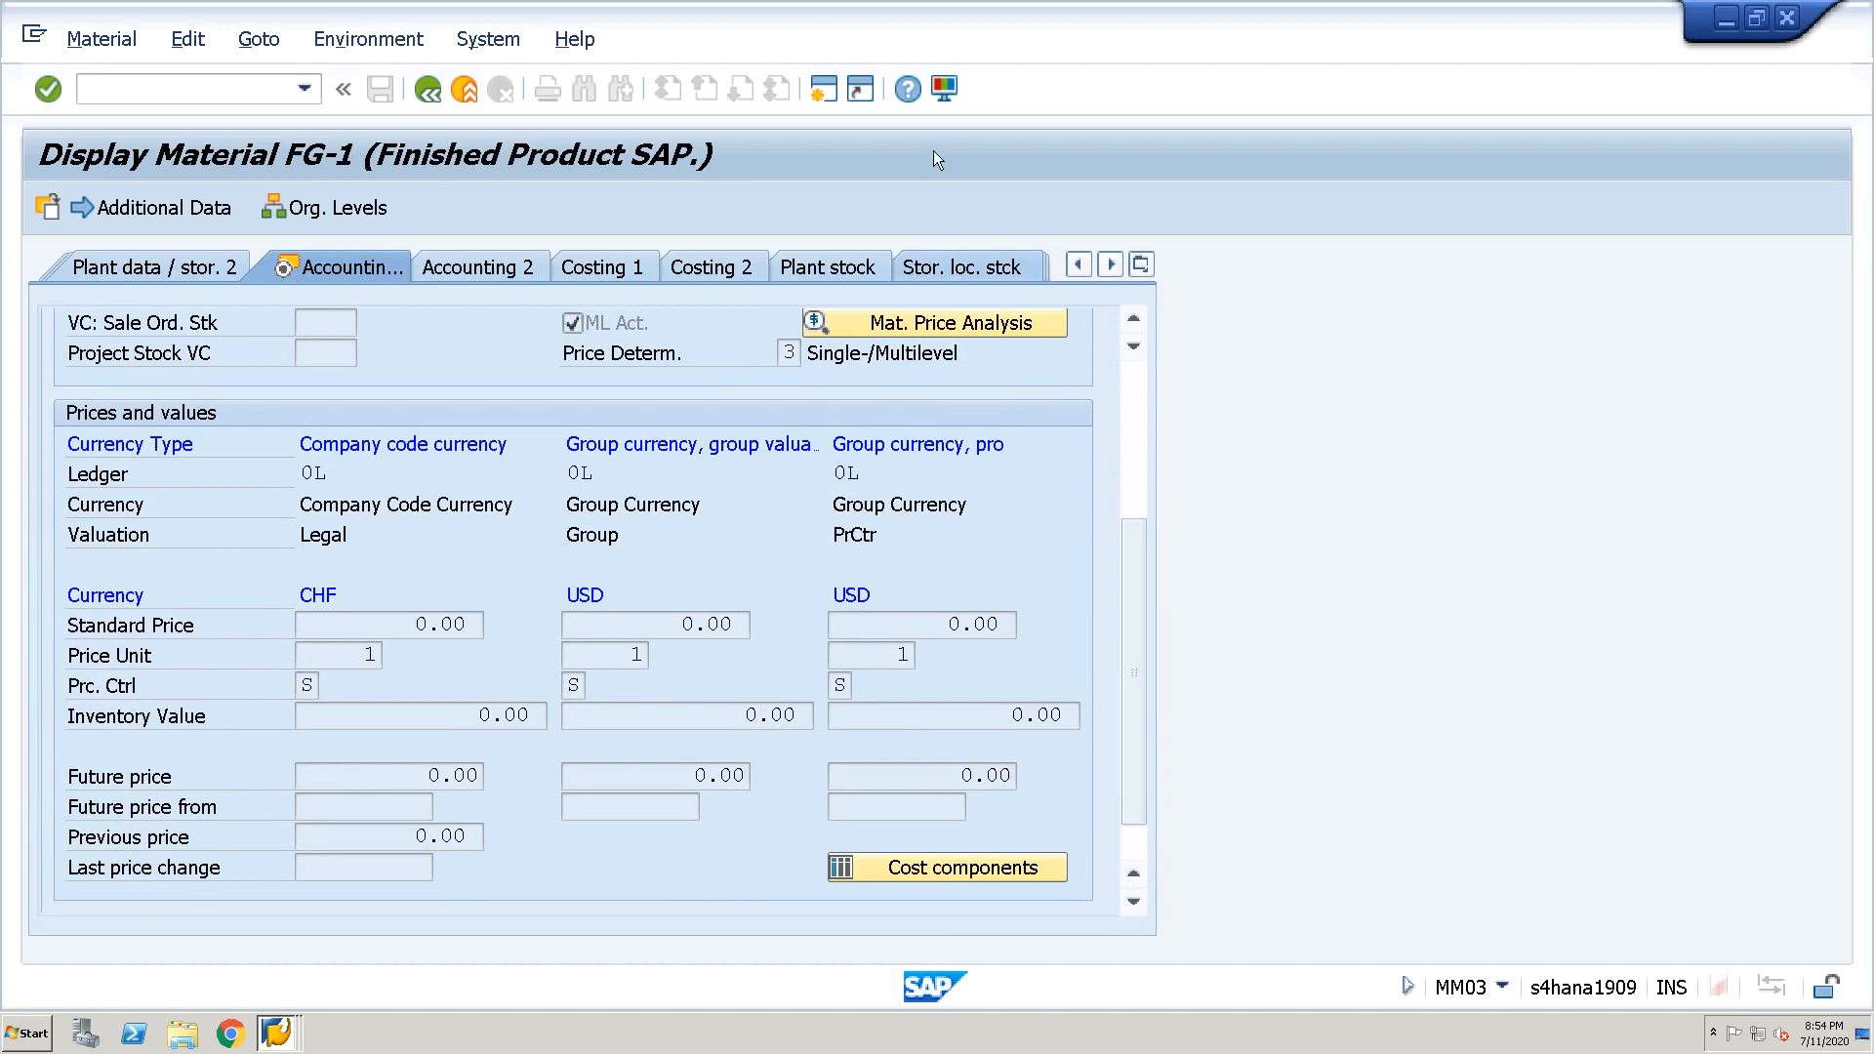
Create a new session and start transaction CK11N to create a material cost estimate with quantity structure
{"action": "left_click", "coordinate": [822, 90]}
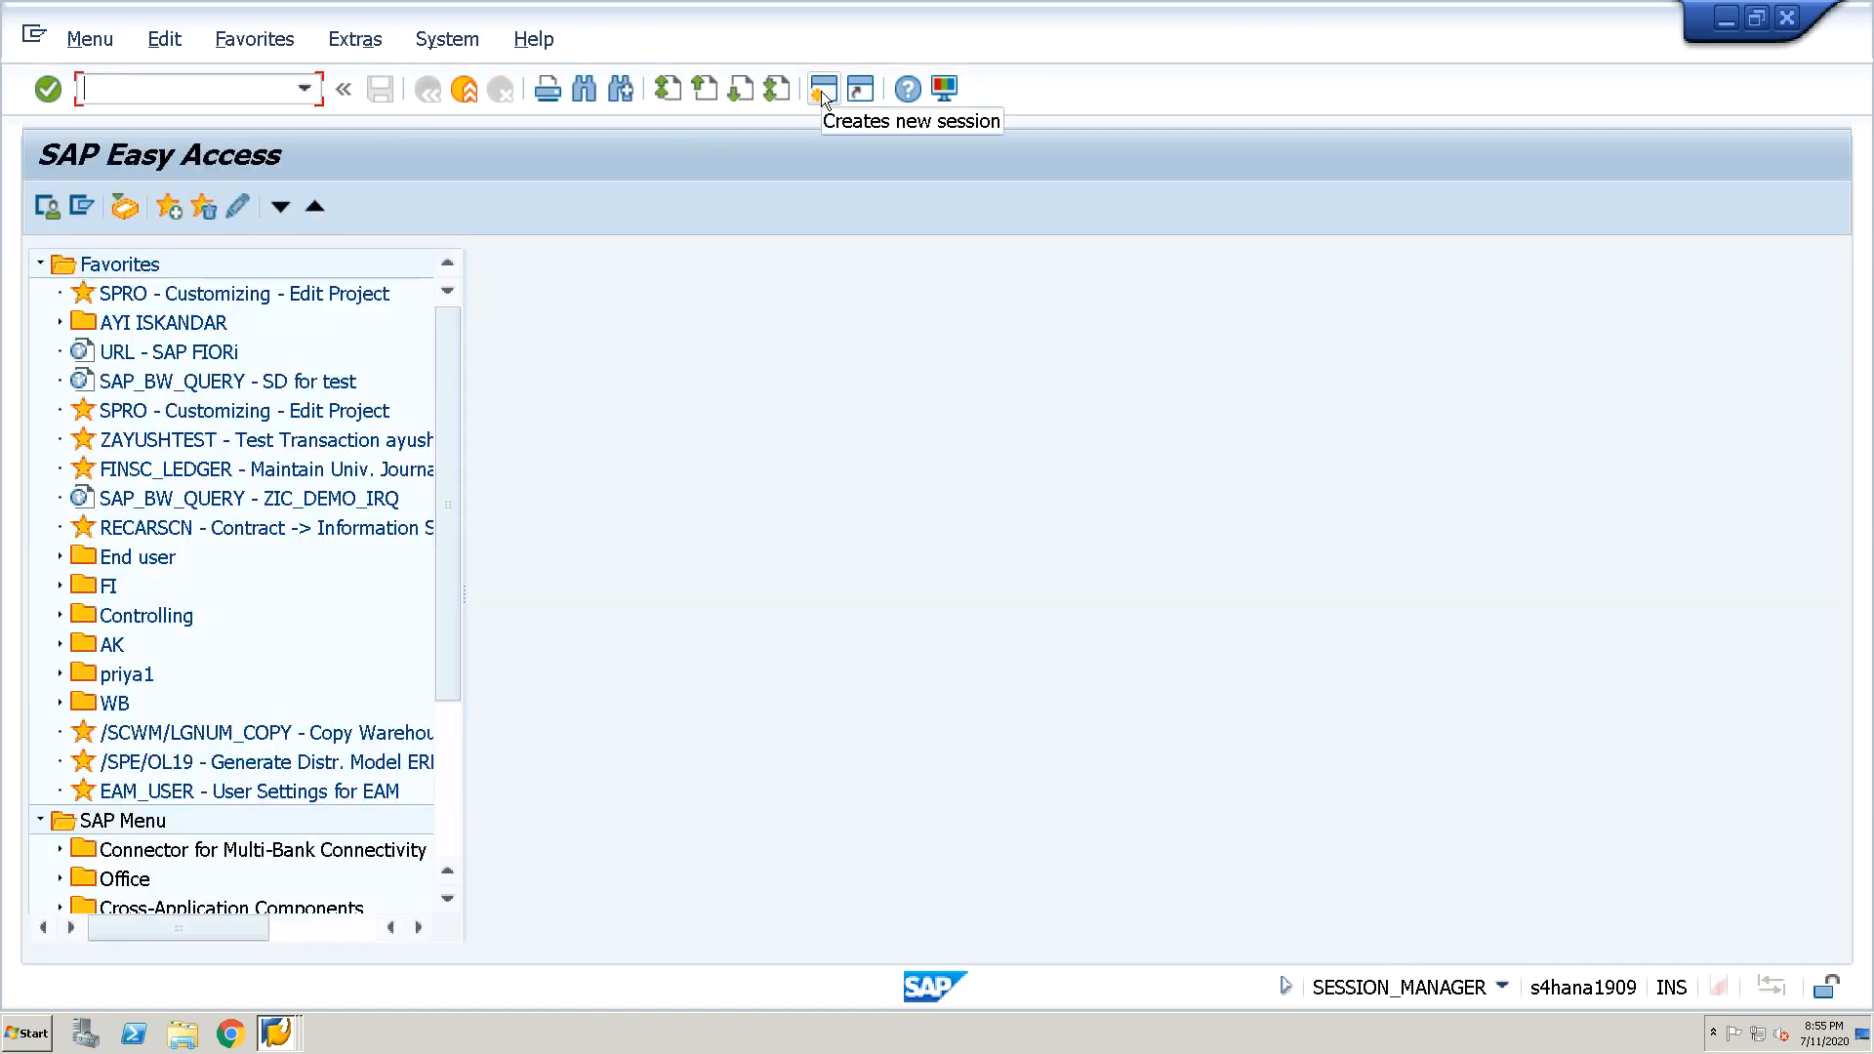
{"action": "type", "text": "CK11N"}
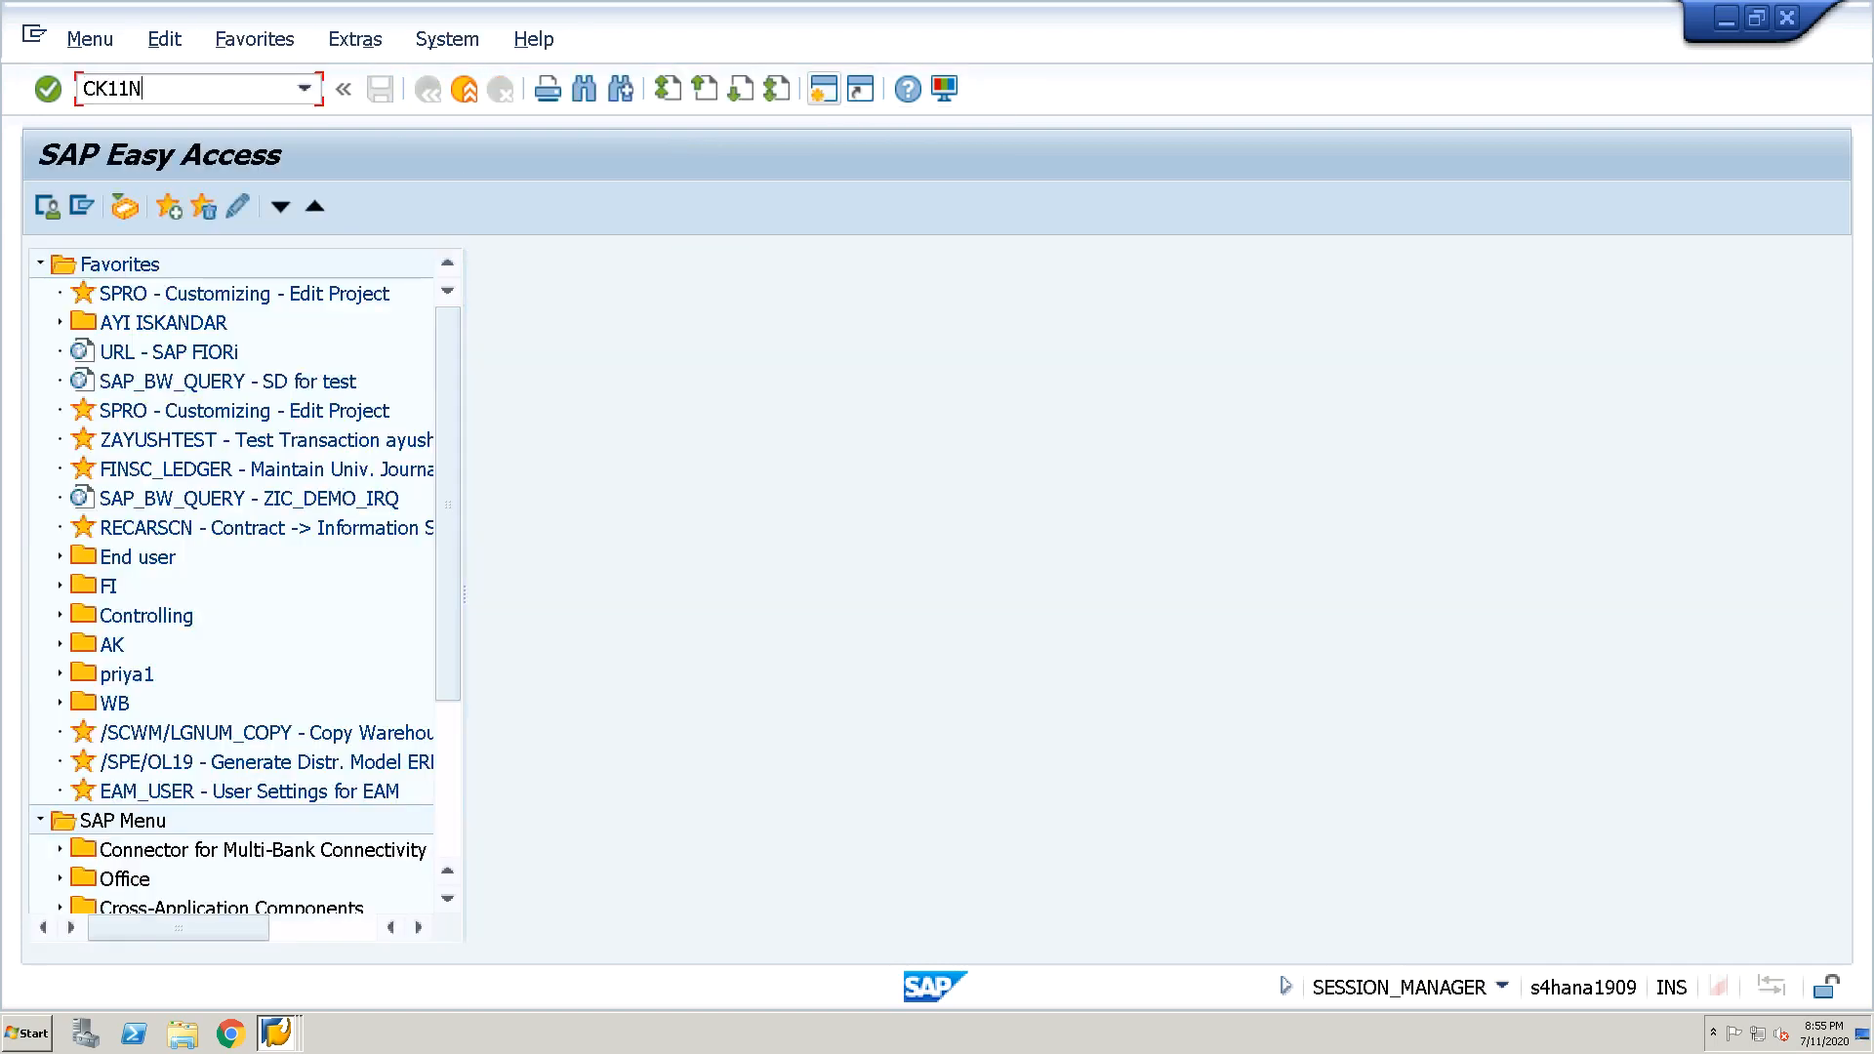
{"action": "key", "text": "Return"}
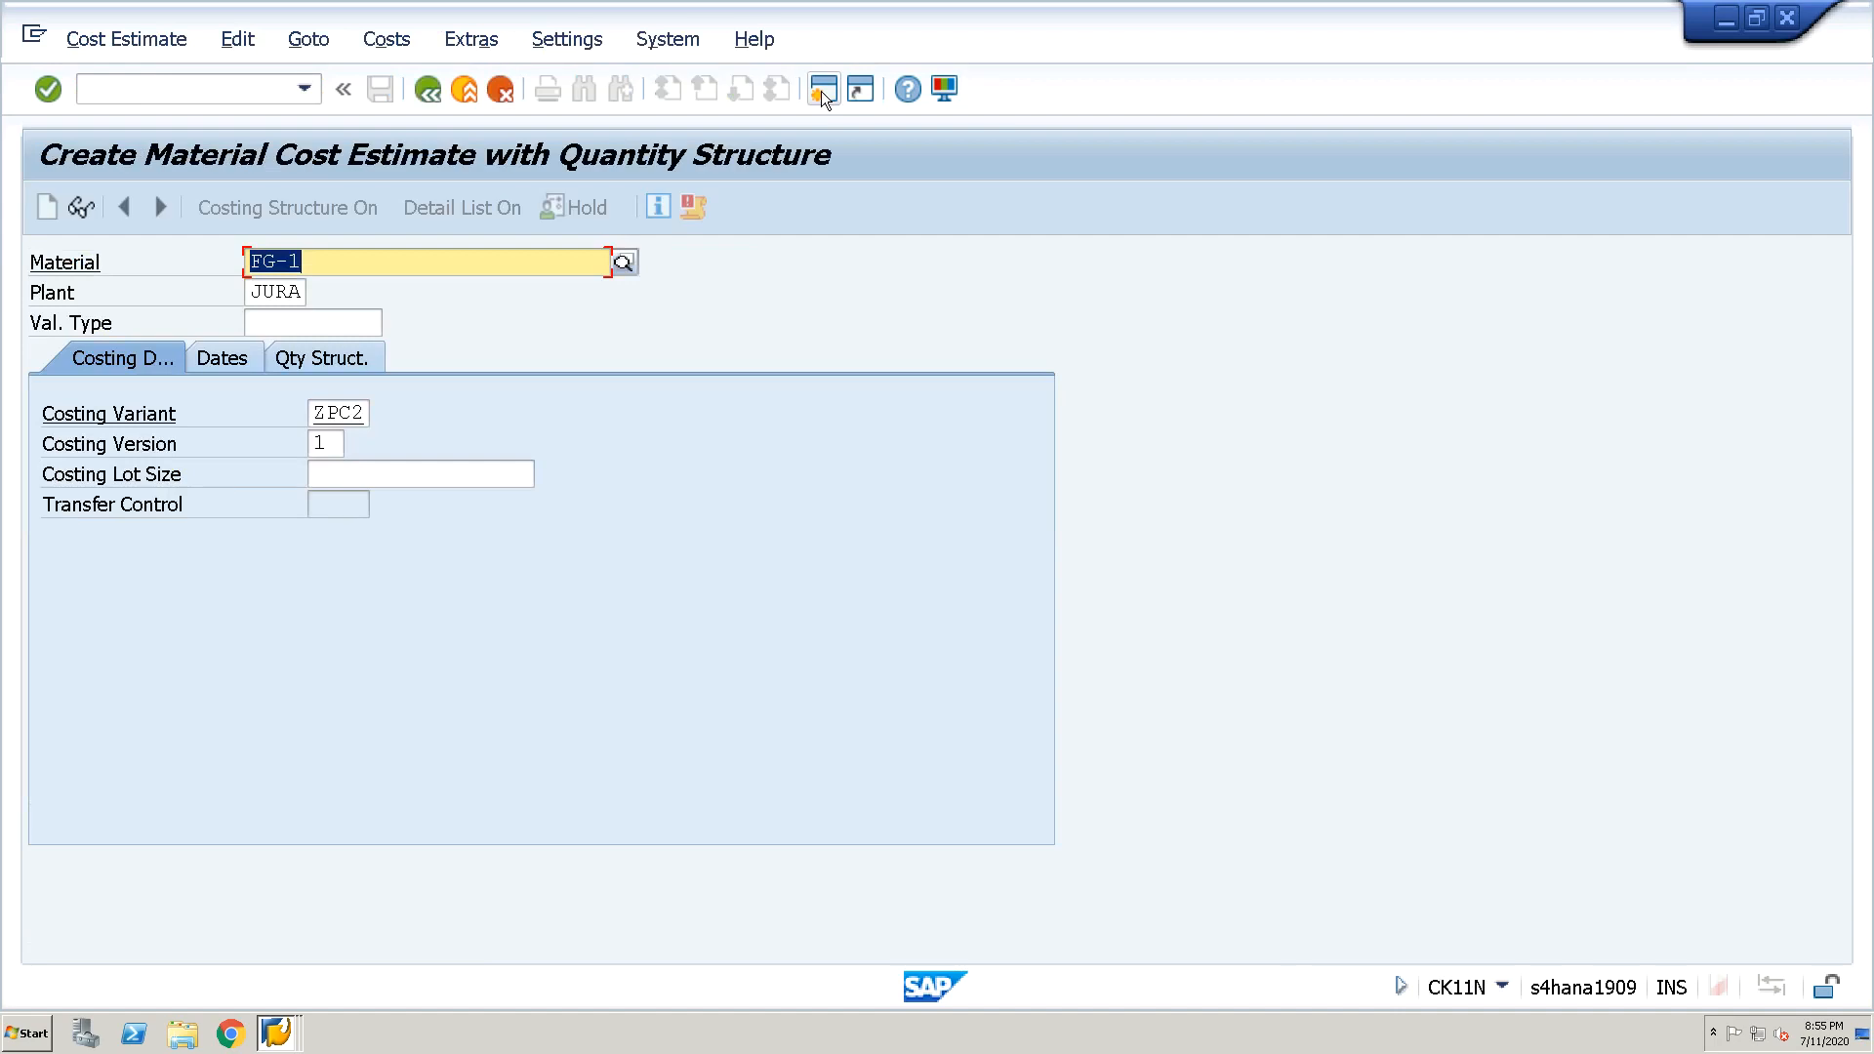
Set the costing variant to PPC1 for FG-1 in plant JURA and continue to the costing dates
{"action": "key", "text": "Tab"}
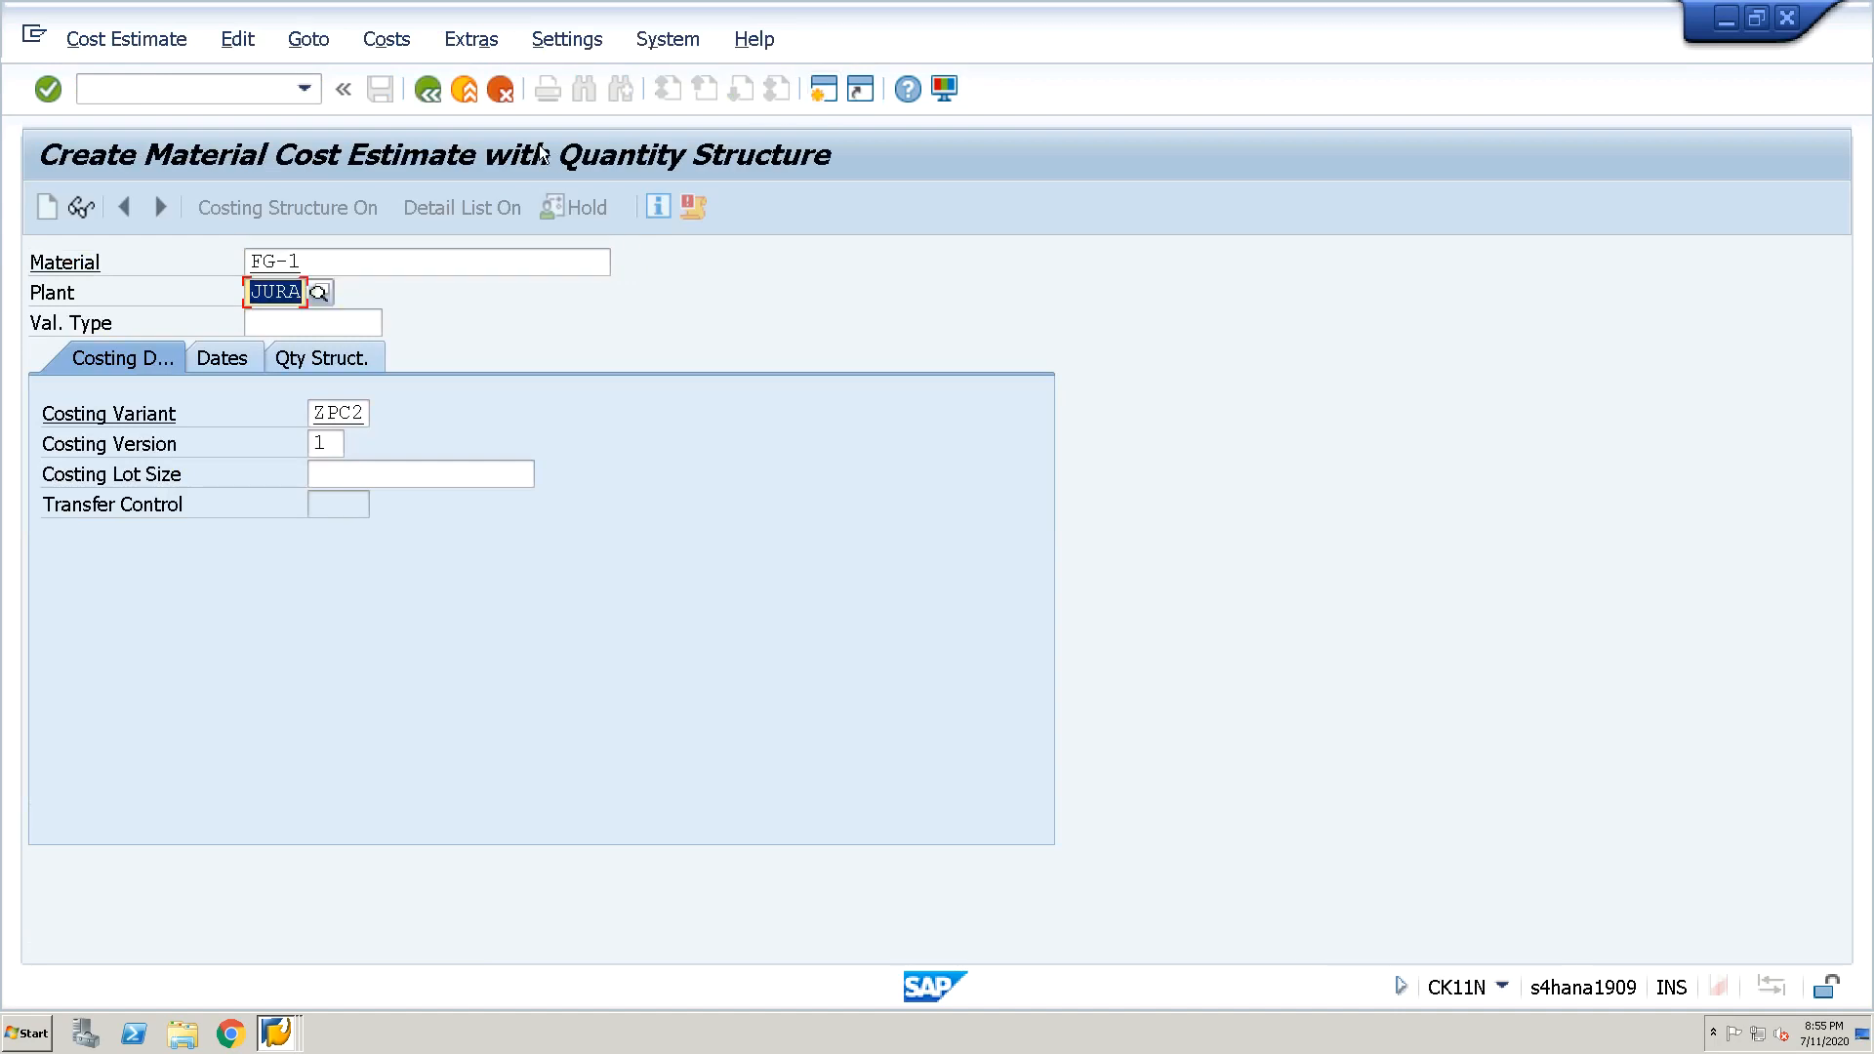
{"action": "key", "text": "Tab"}
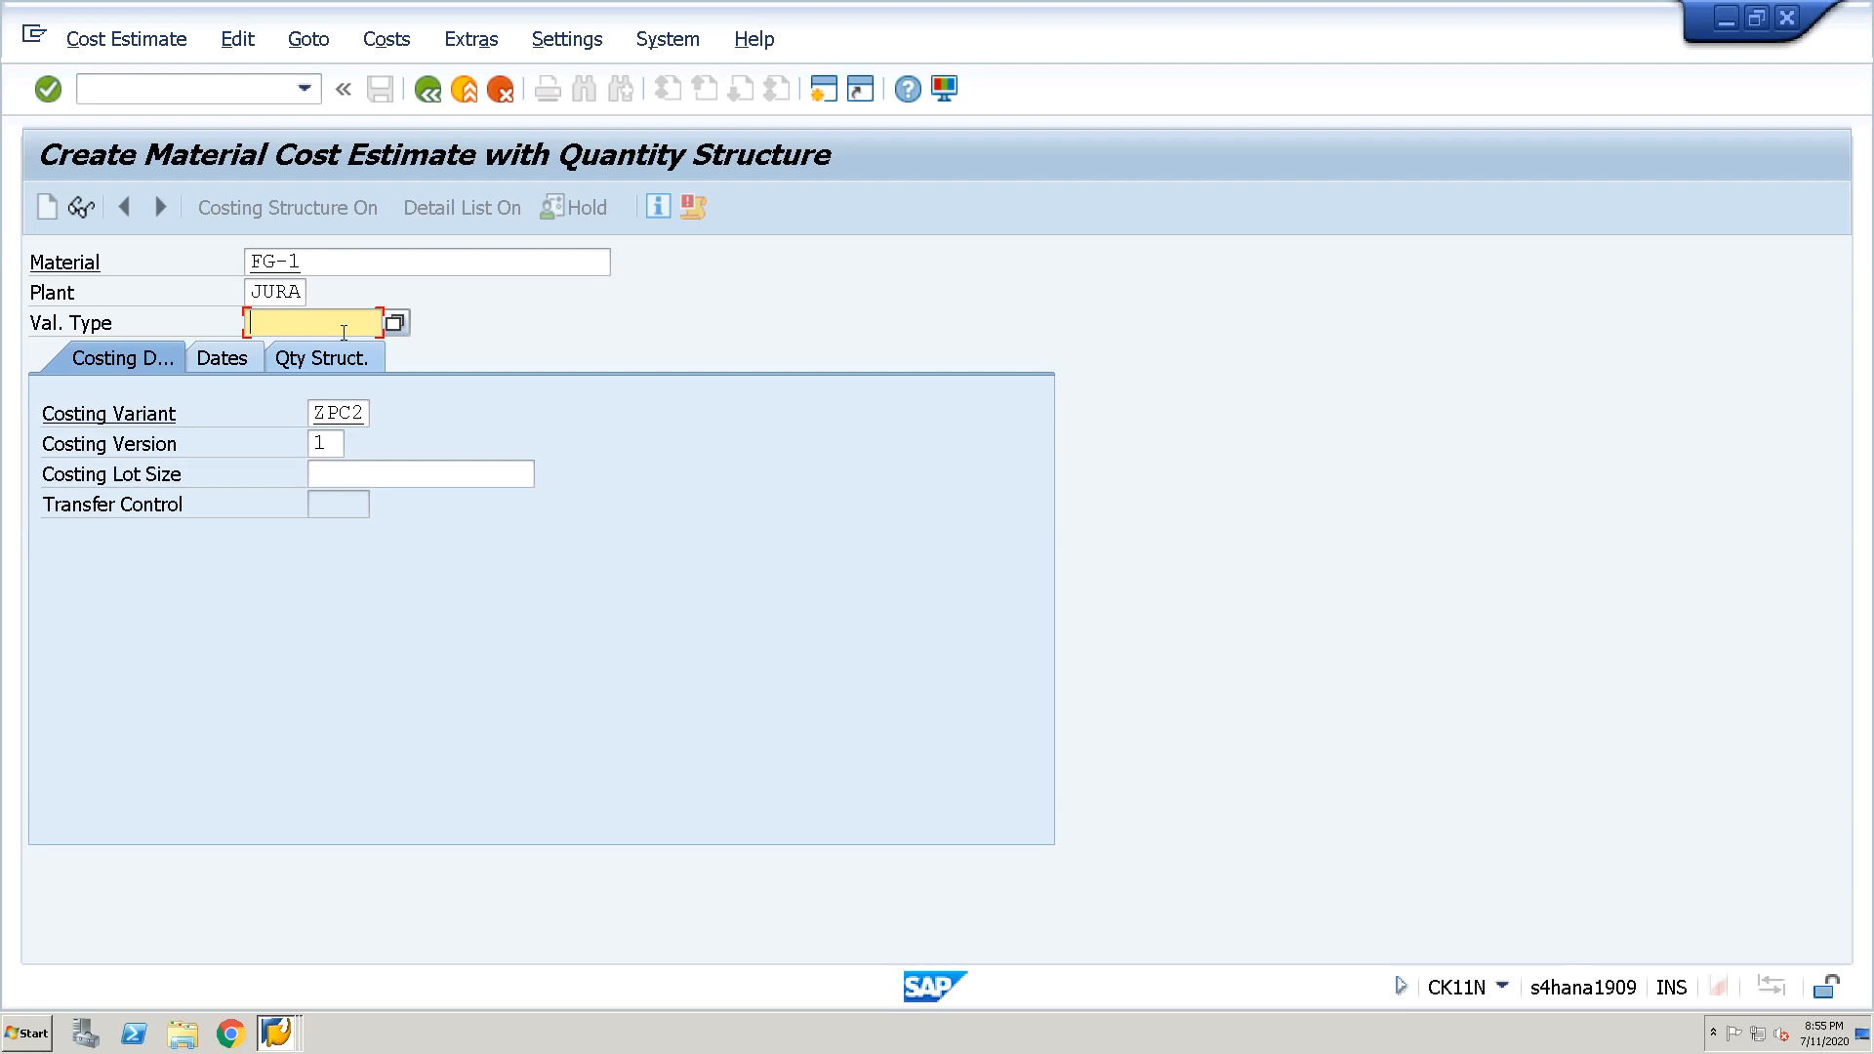
{"action": "key", "text": "Tab"}
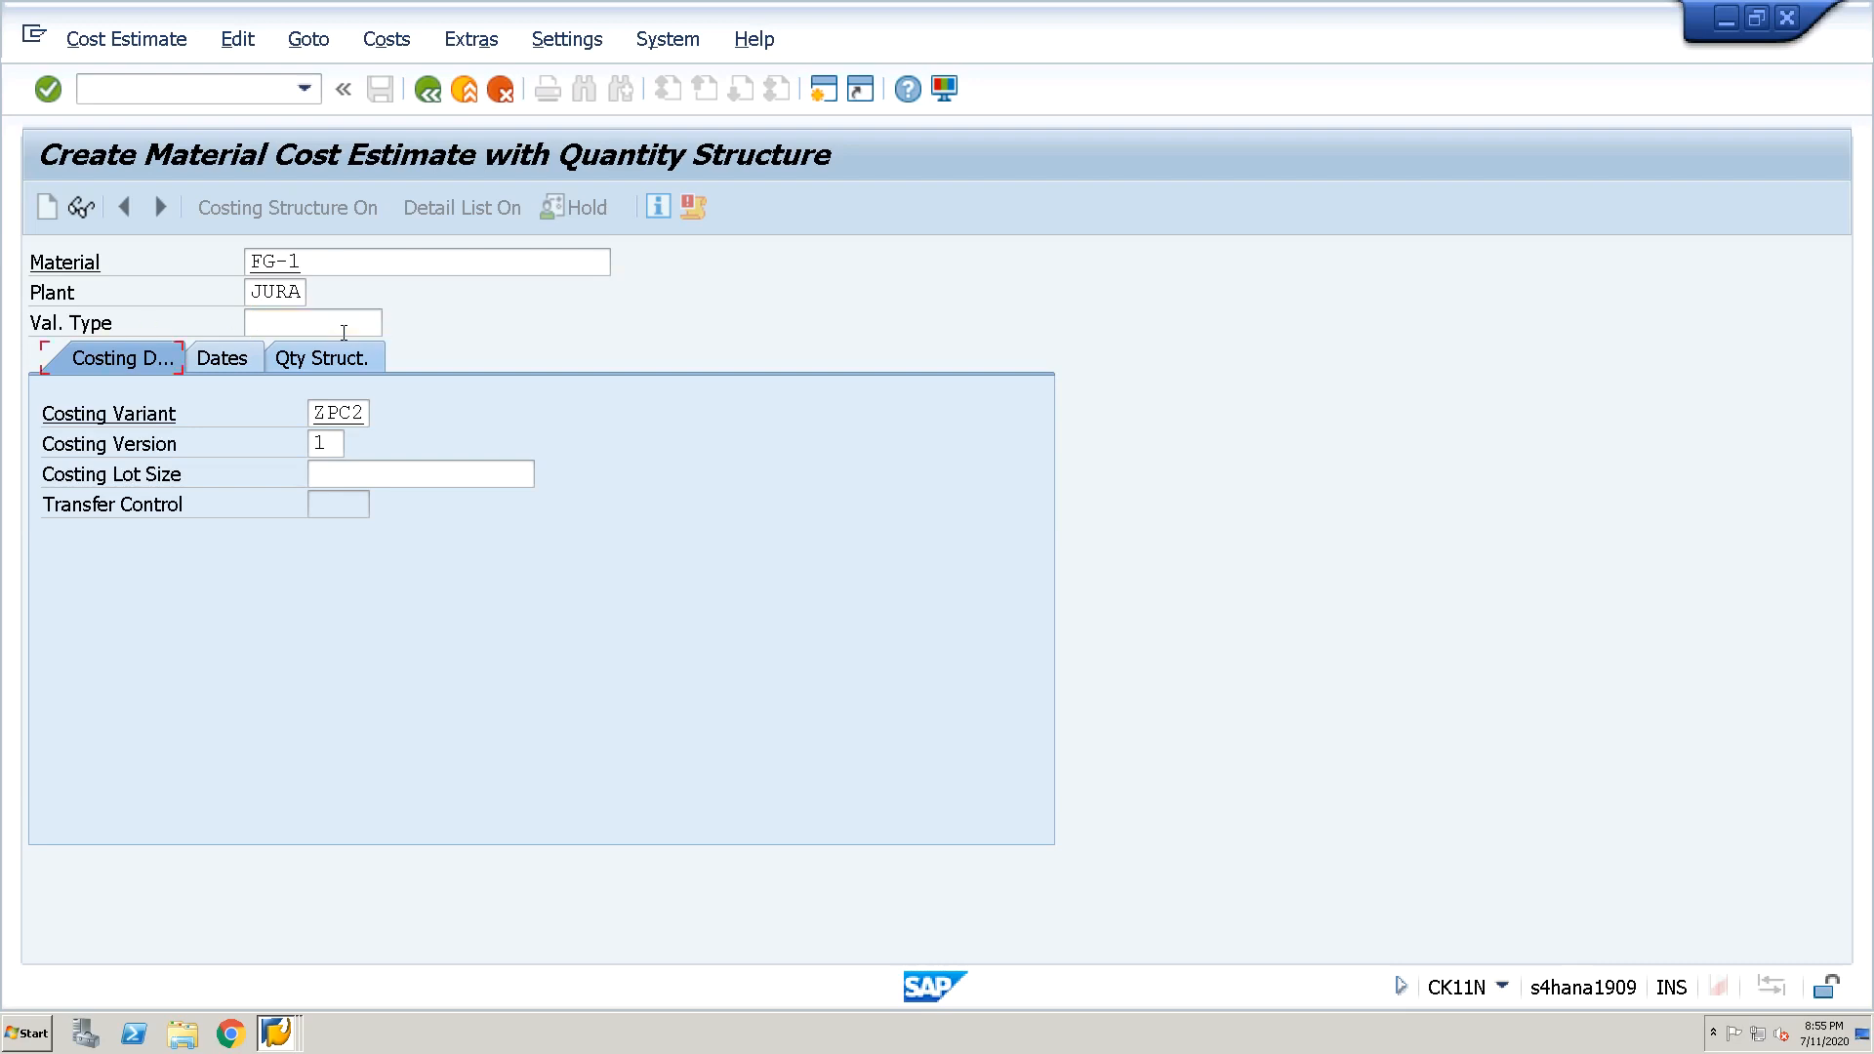
{"action": "key", "text": "Tab"}
{"action": "key", "text": "BackSpace"}
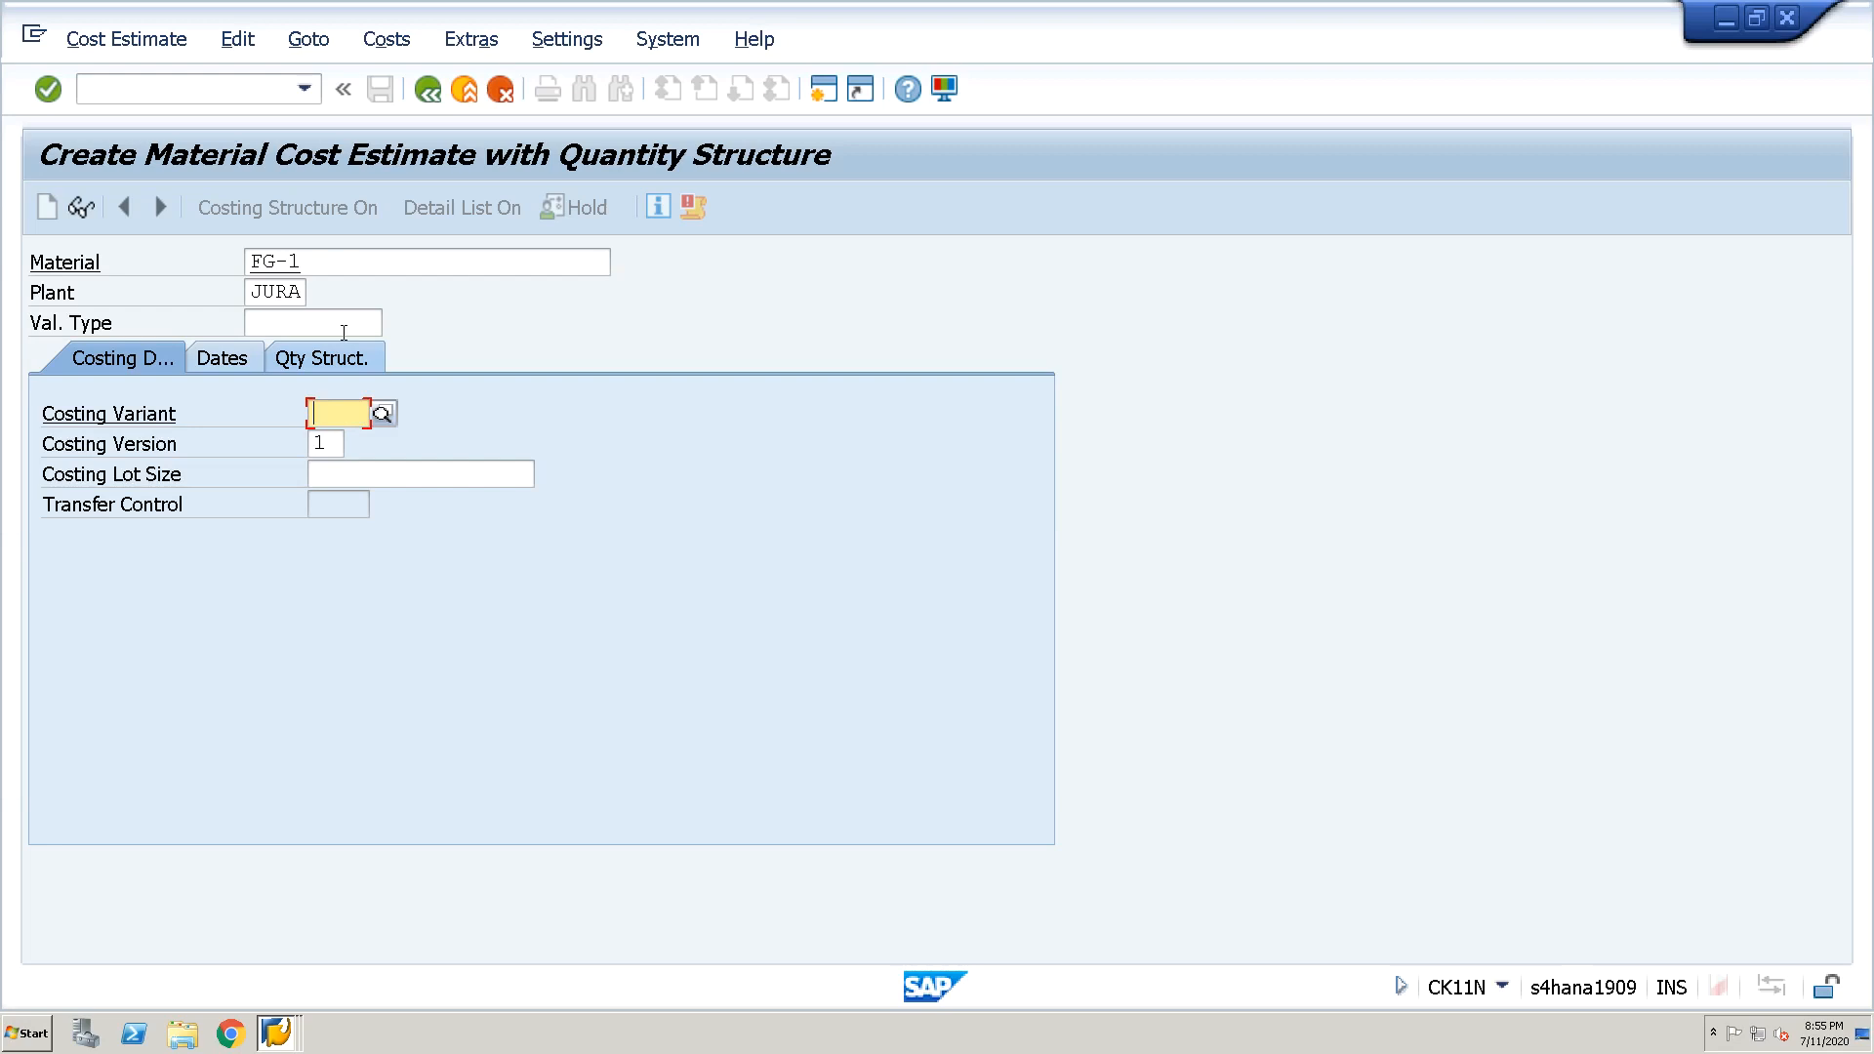
{"action": "type", "text": "PPC1"}
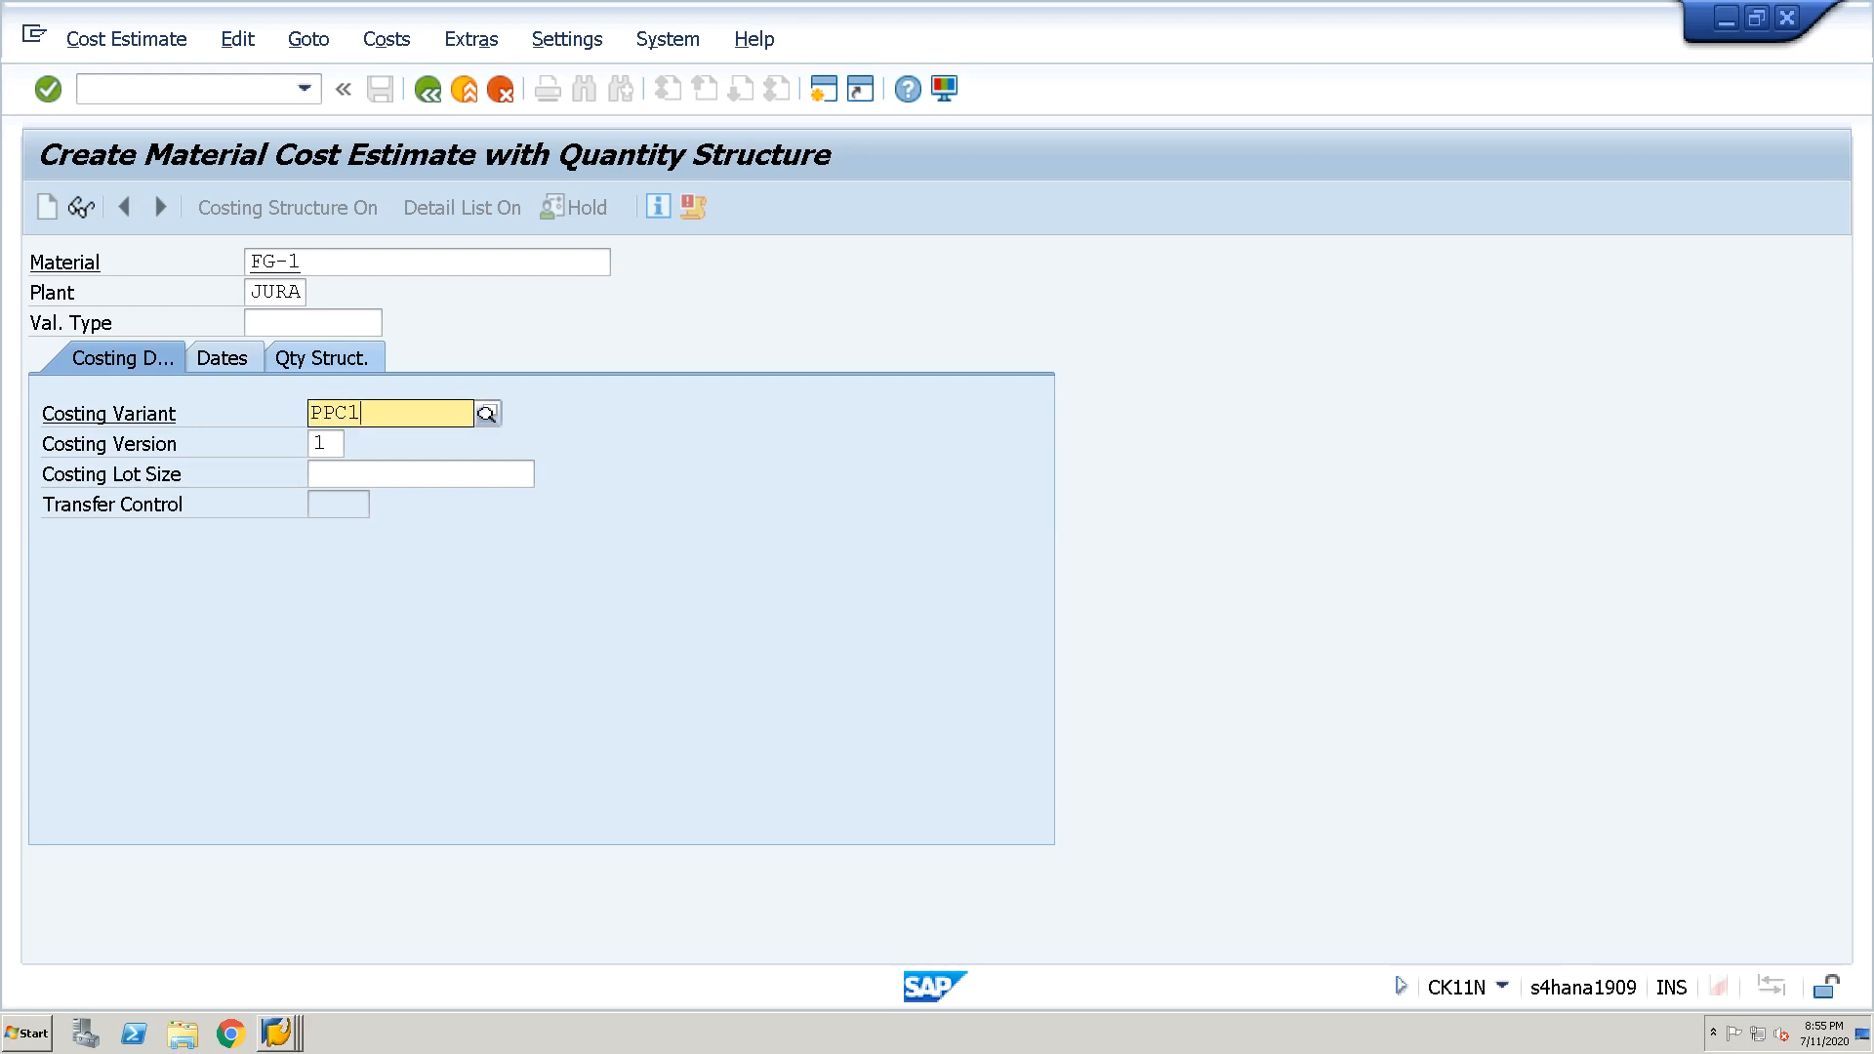
{"action": "key", "text": "Down"}
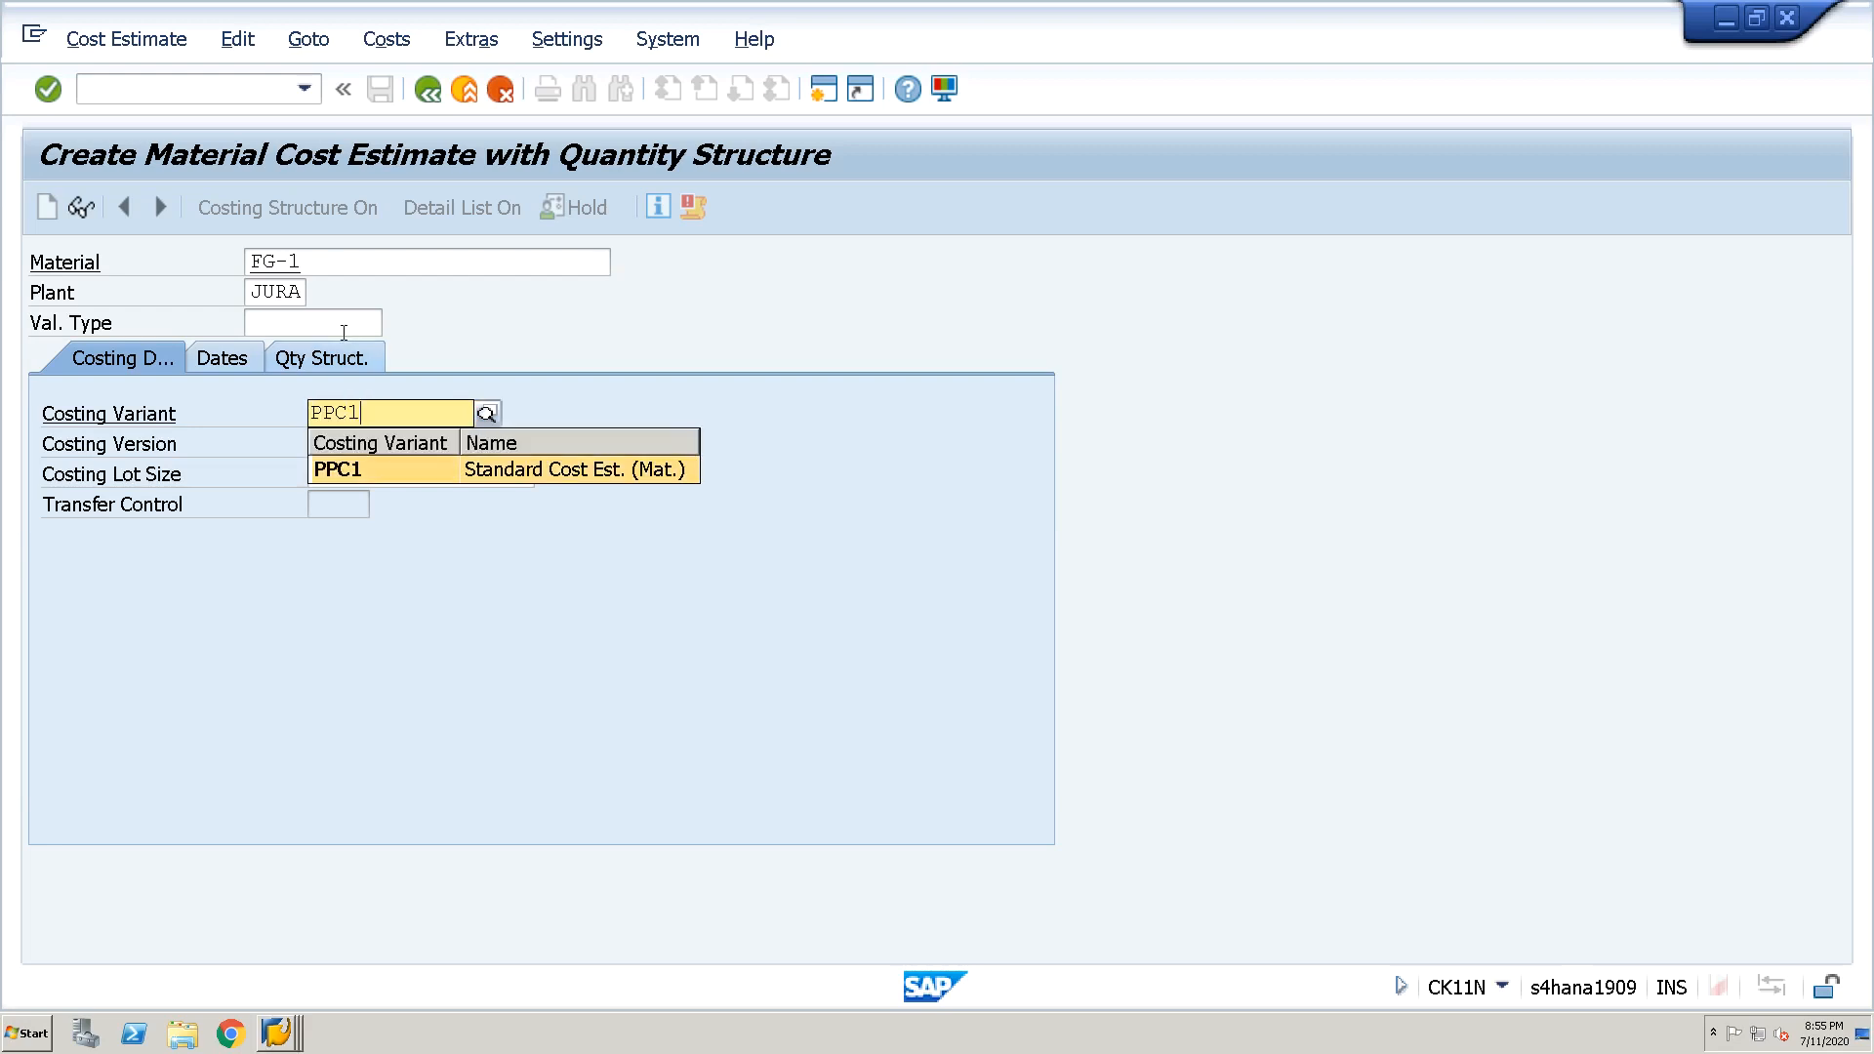
{"action": "key", "text": "Return"}
{"action": "key", "text": "Return"}
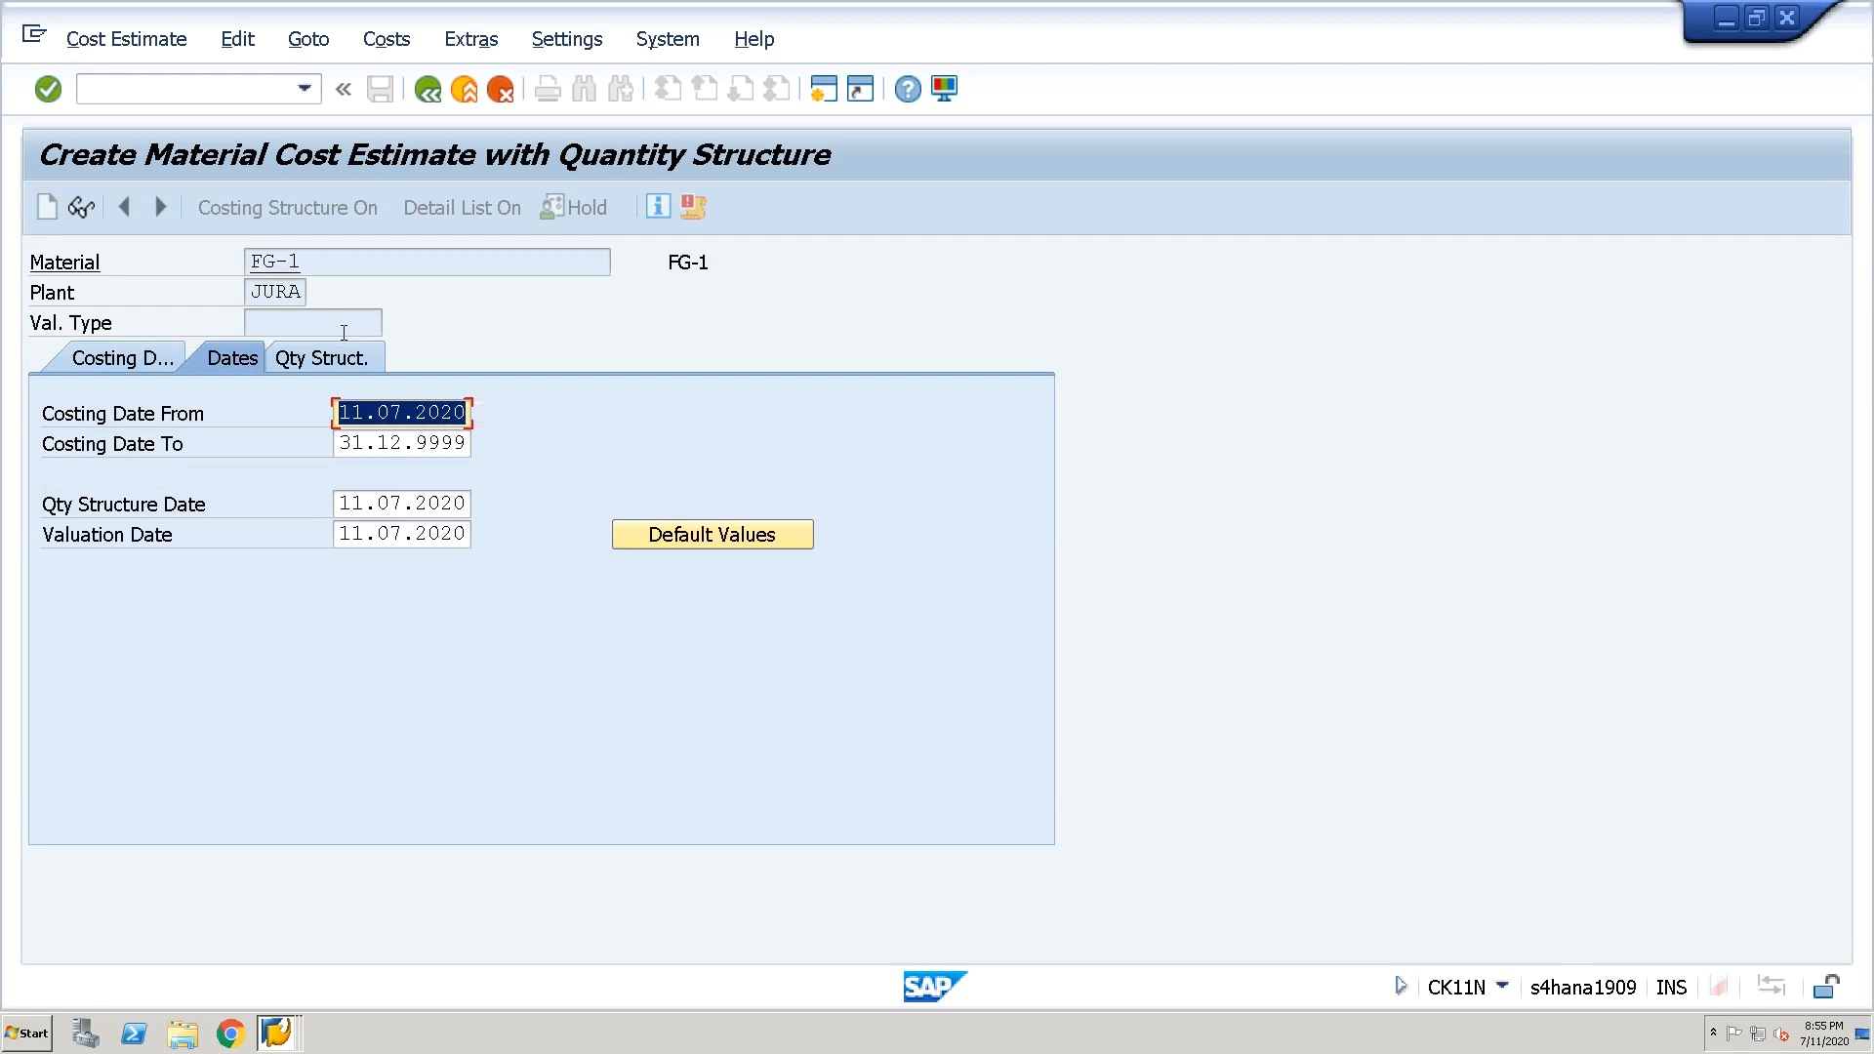
Accept the default costing, quantity structure and valuation dates and run the cost estimate for FG-1
{"action": "key", "text": "Tab"}
{"action": "key", "text": "shift+Tab"}
{"action": "key", "text": "Tab"}
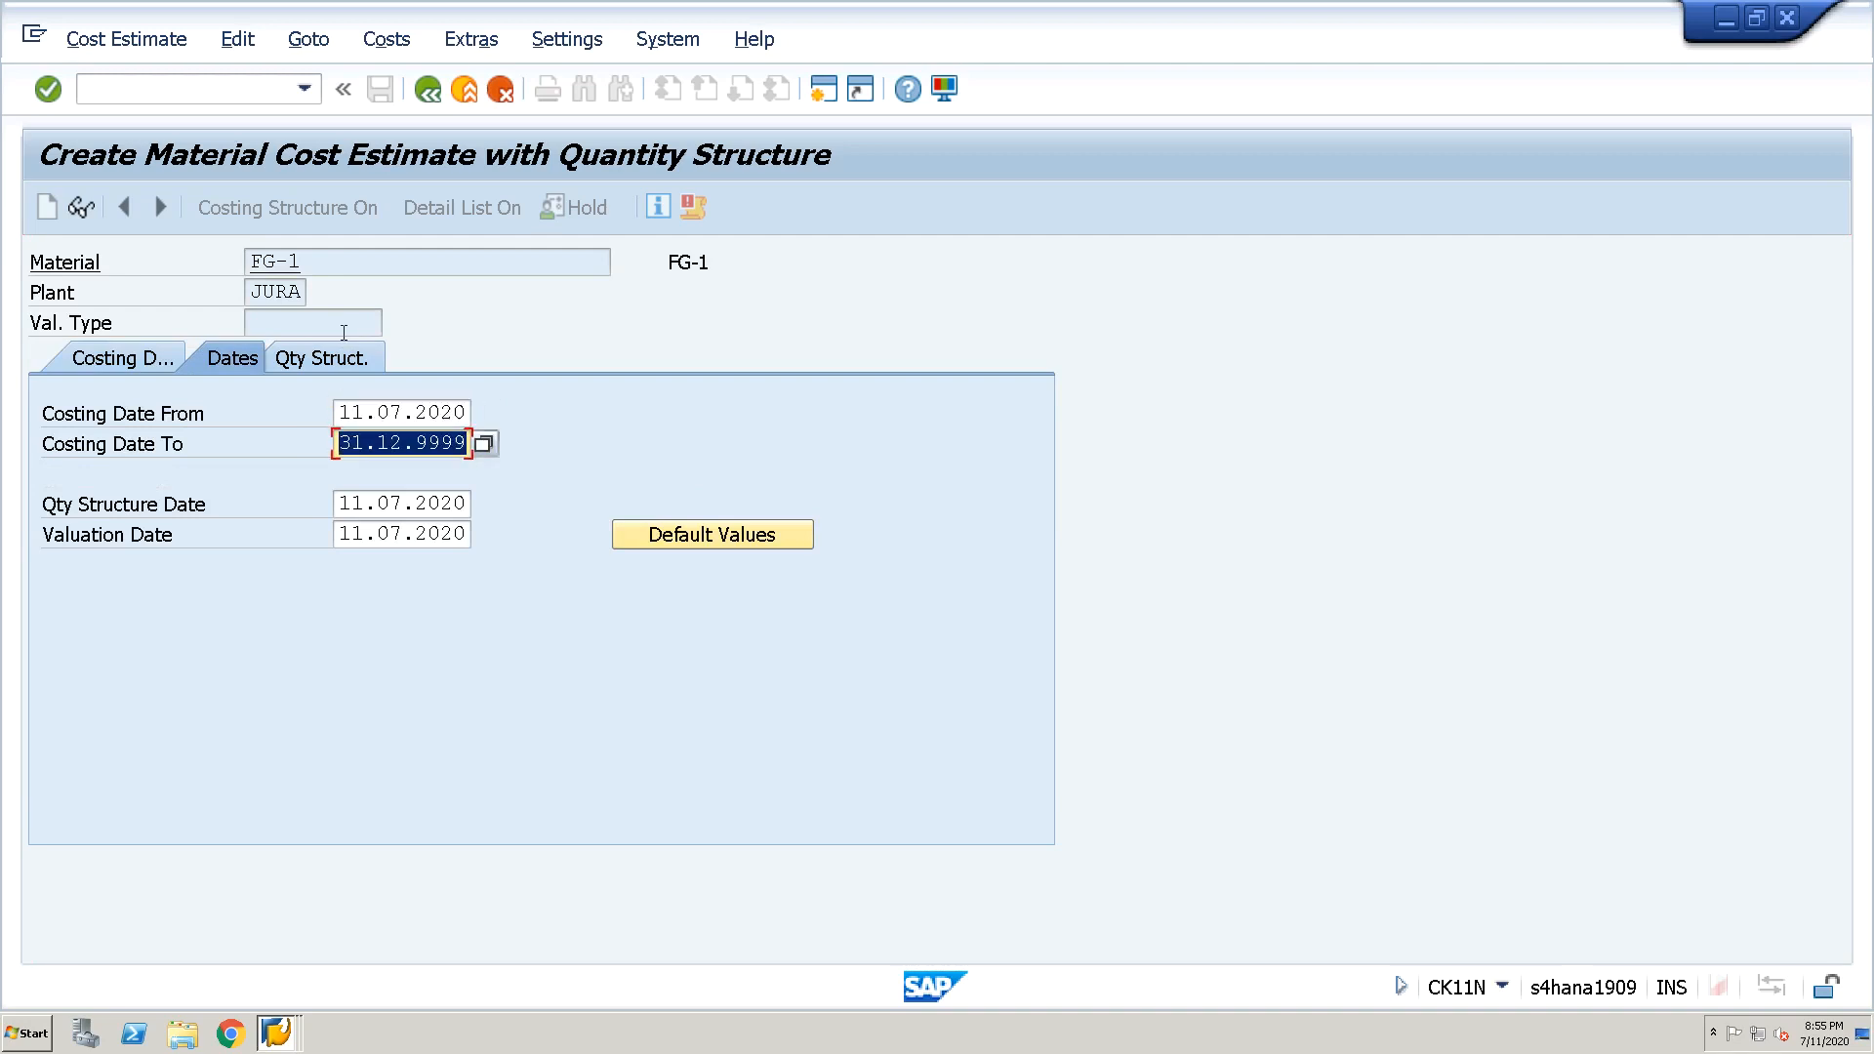
{"action": "key", "text": "Tab"}
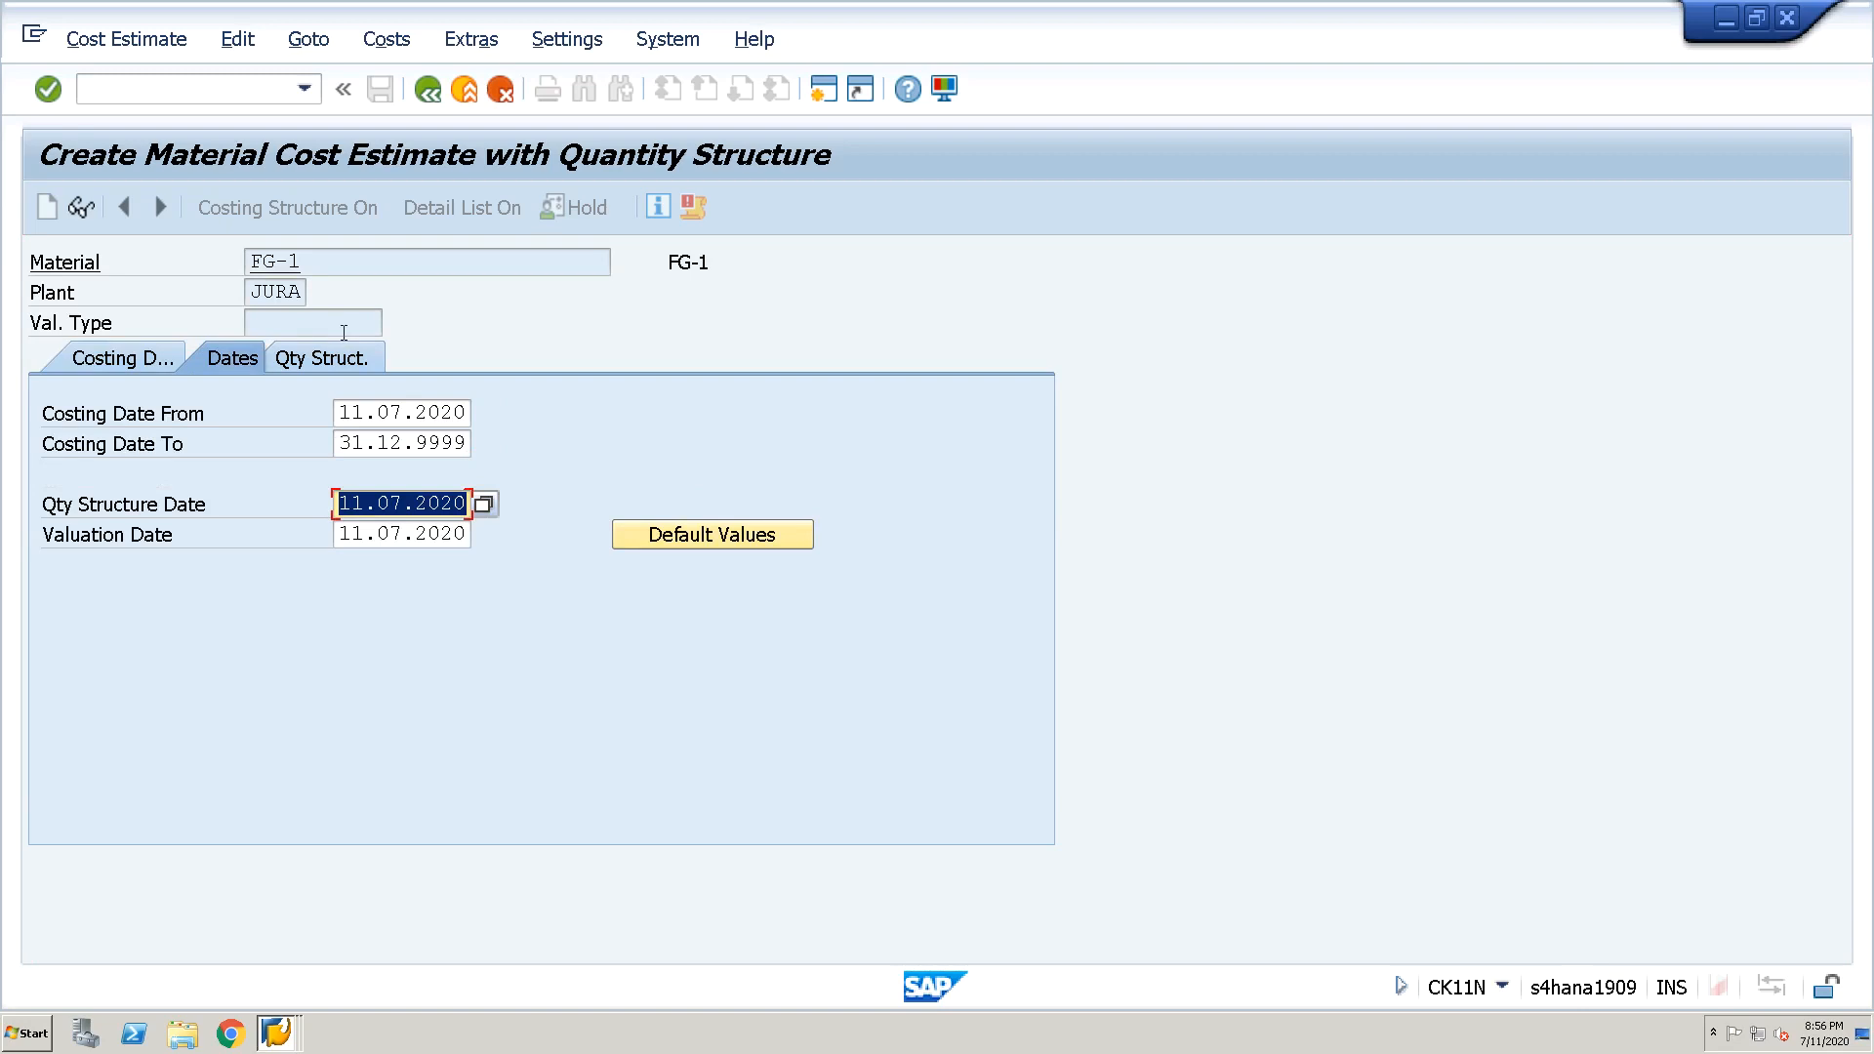
{"action": "key", "text": "Tab"}
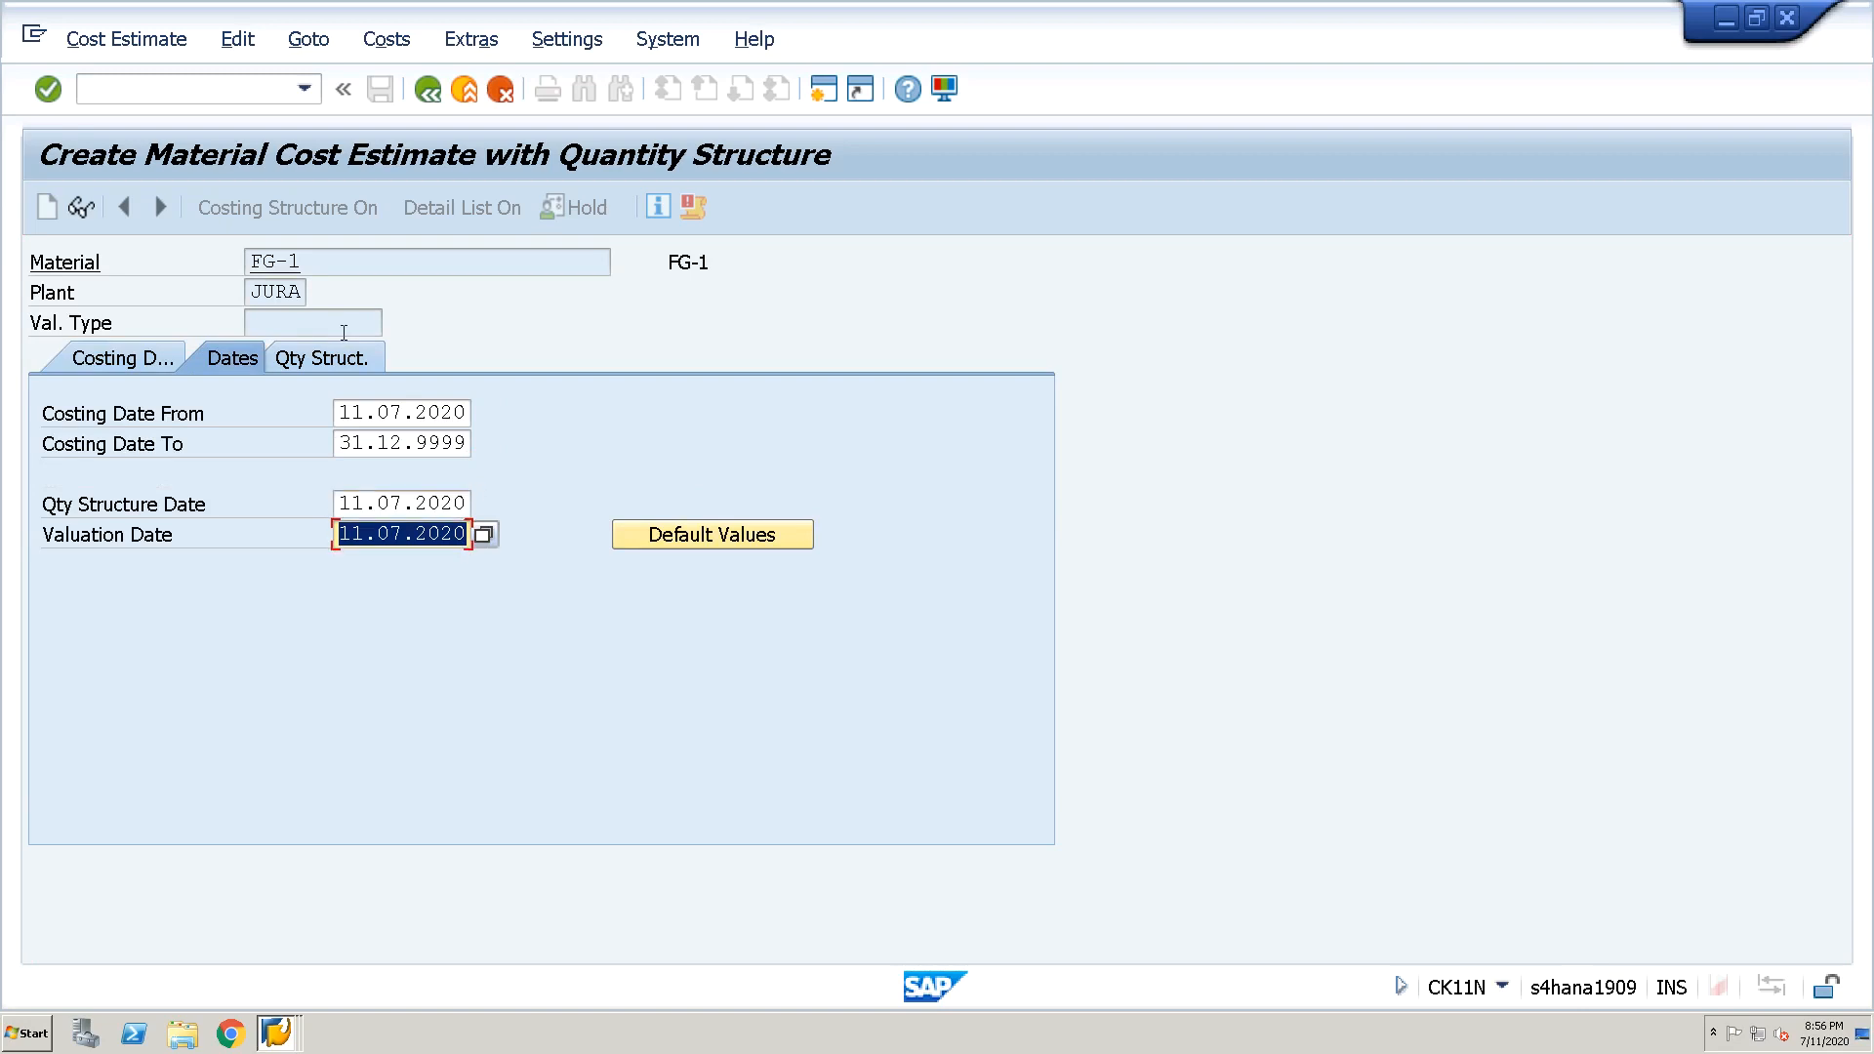
{"action": "key", "text": "Return"}
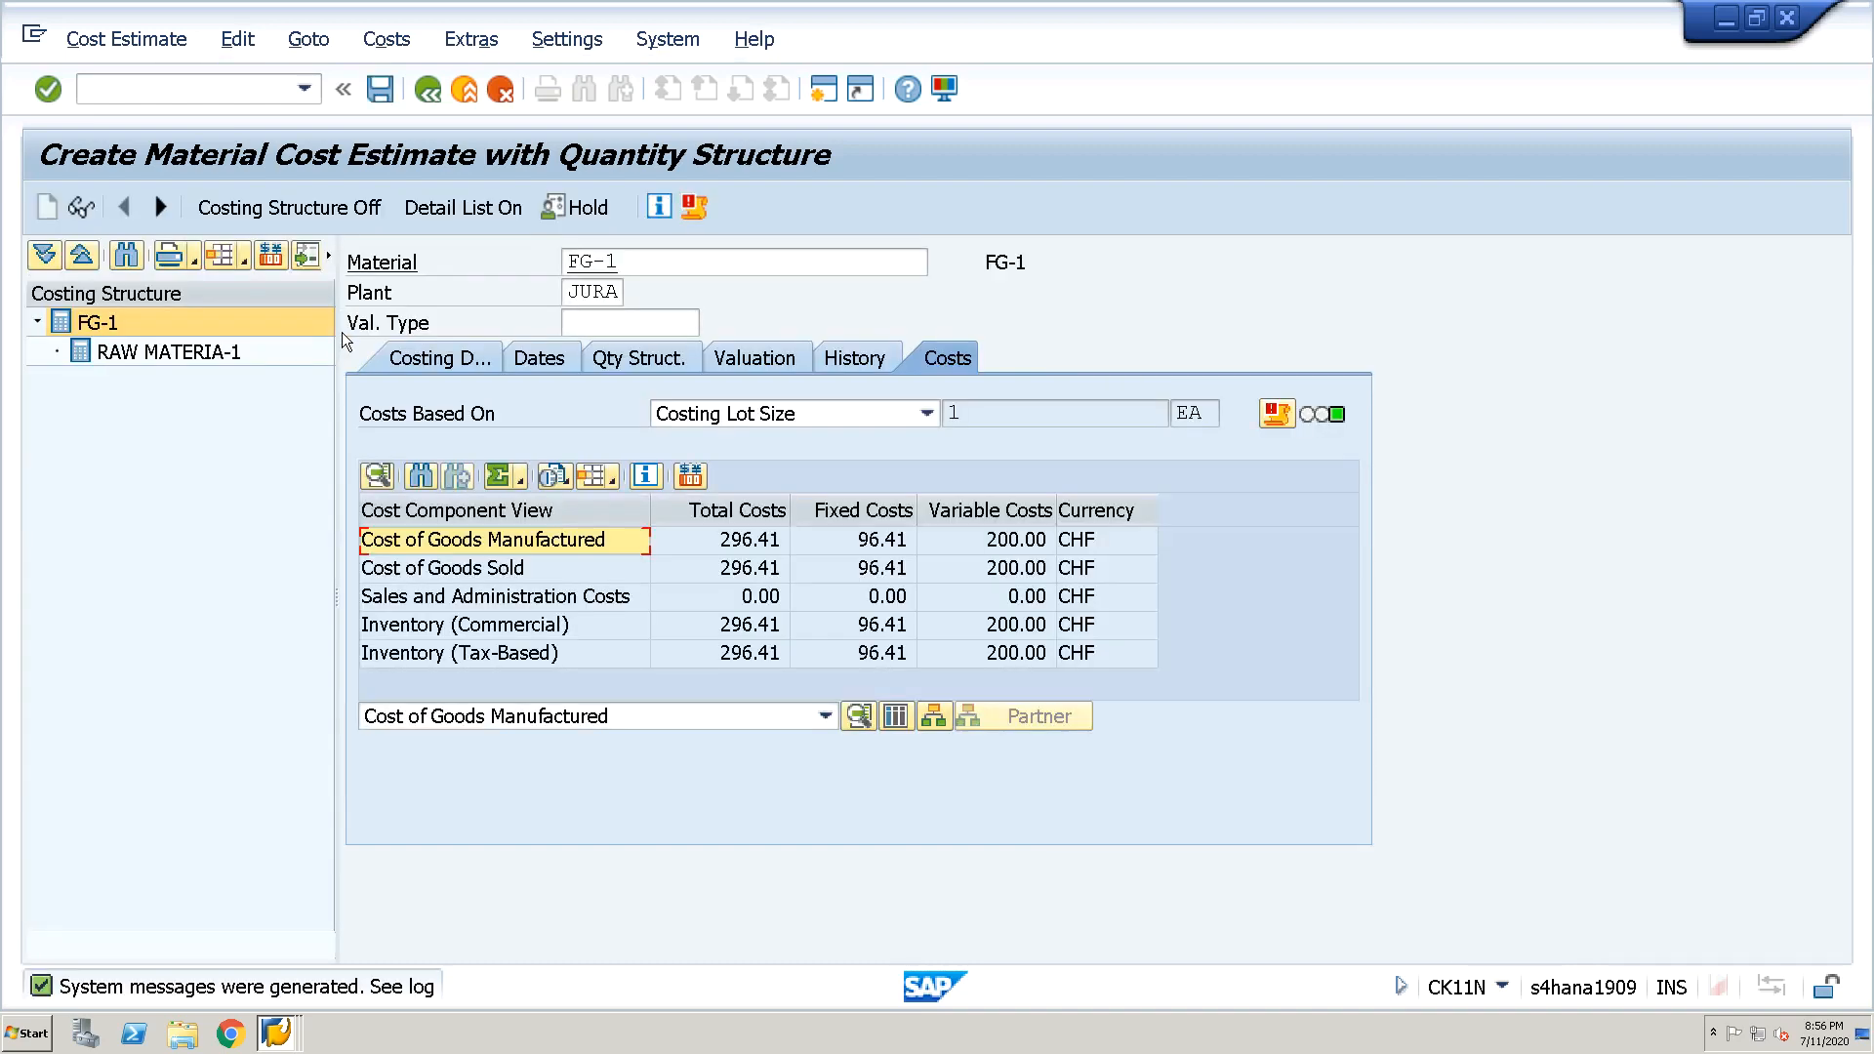
Display the cost components of FG-1 and enlarge their list so that all components fit
{"action": "mouse_move", "coordinate": [1338, 427]}
{"action": "left_click", "coordinate": [384, 49]}
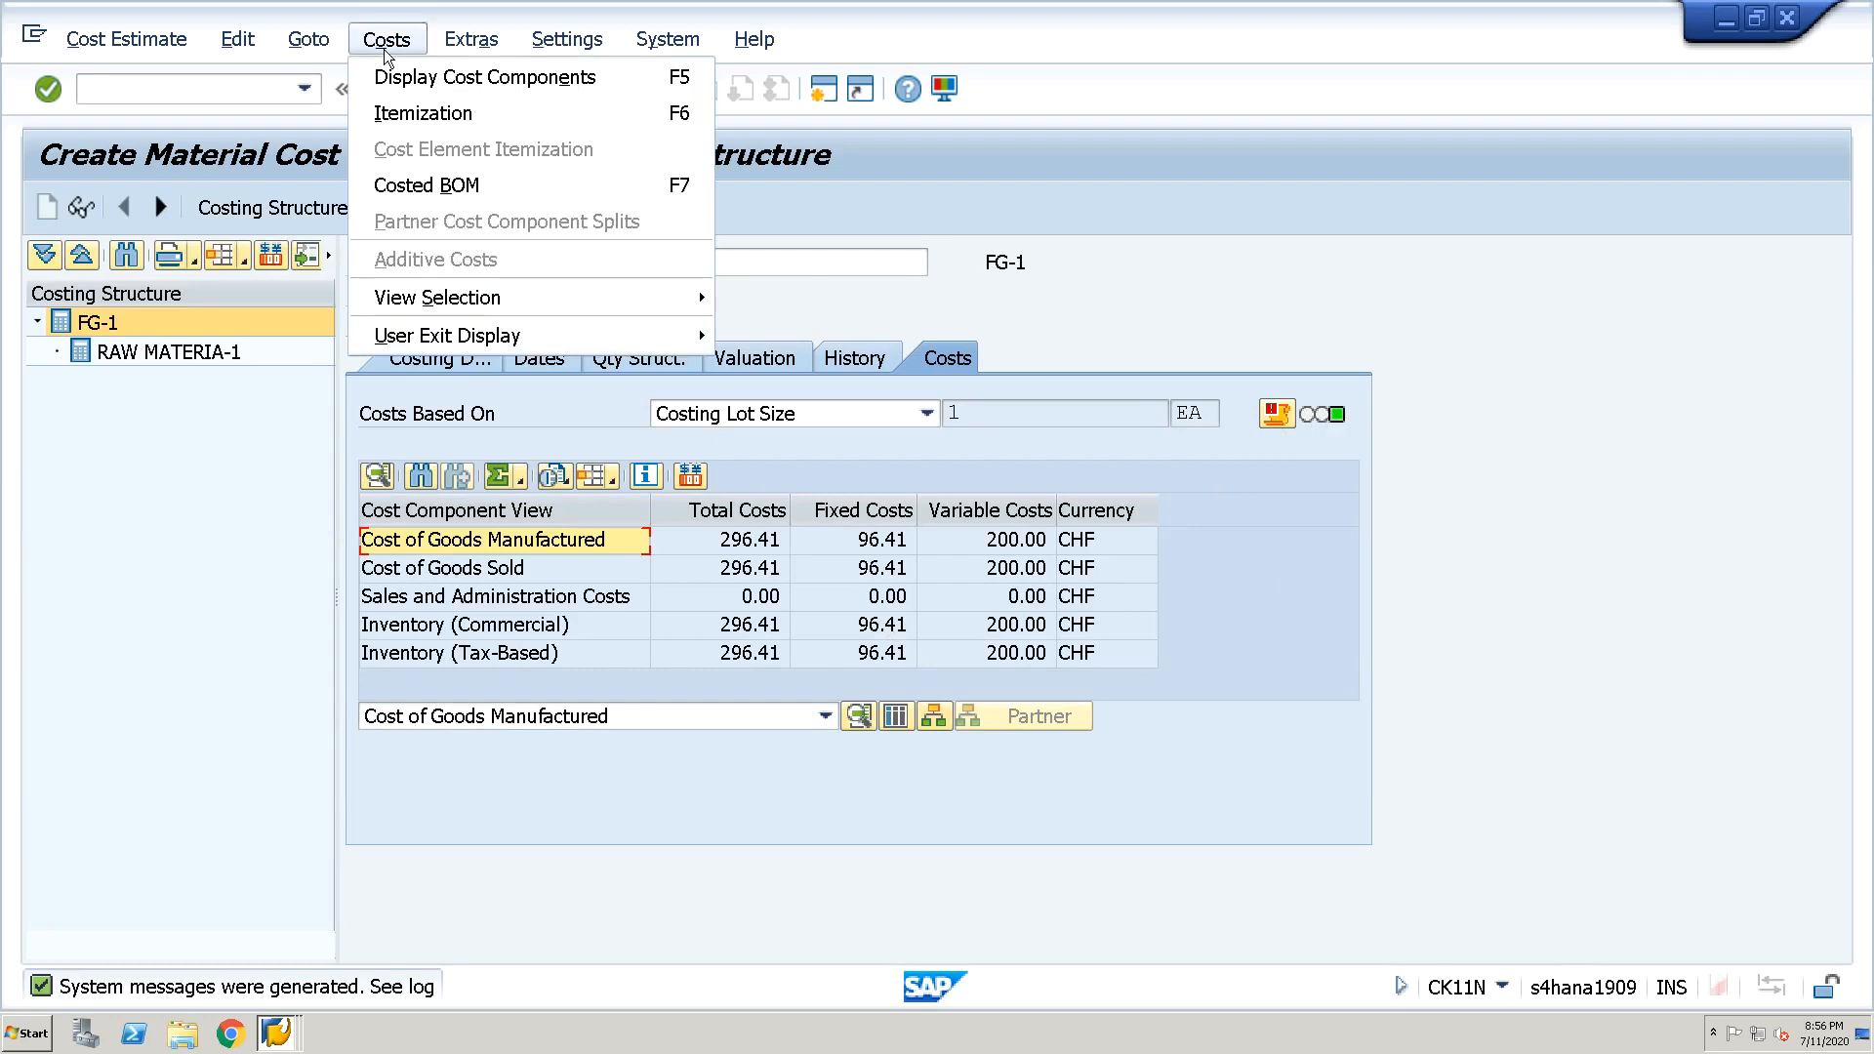
{"action": "left_click", "coordinate": [408, 80]}
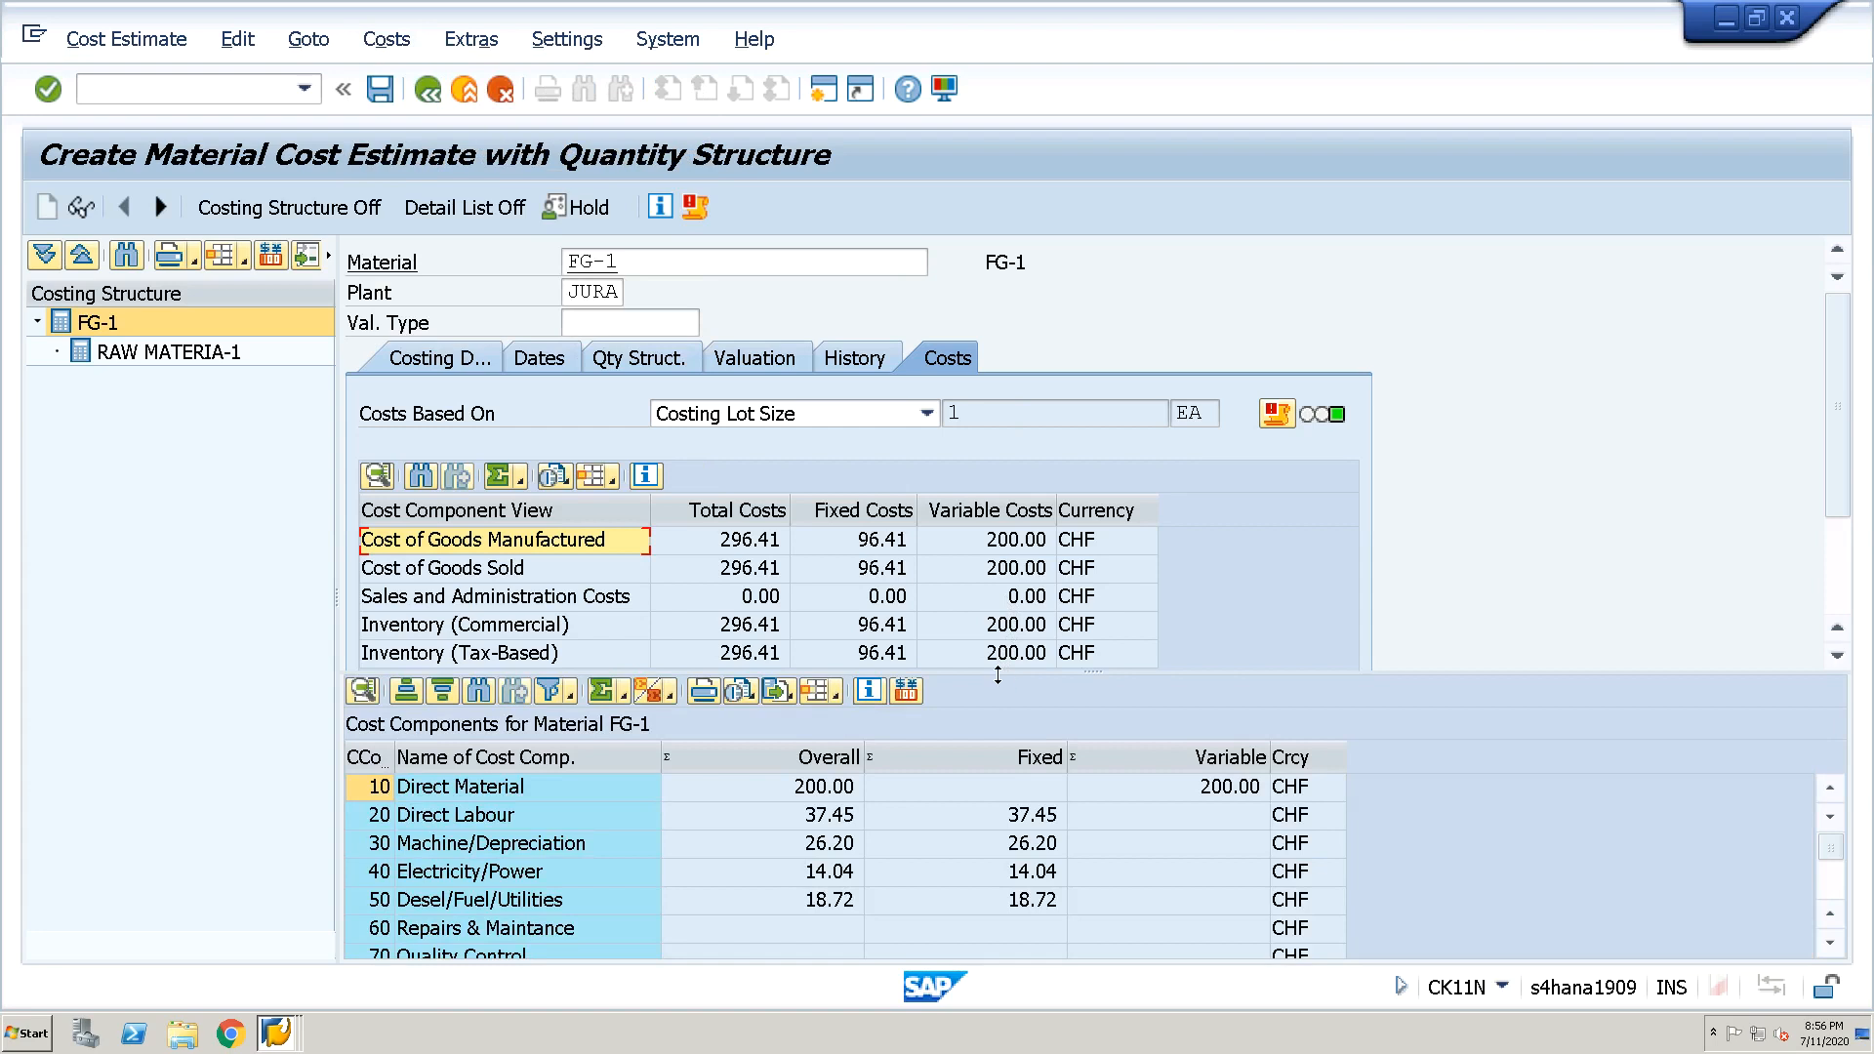
{"action": "left_click_drag", "start_coordinate": [999, 674], "coordinate": [954, 416]}
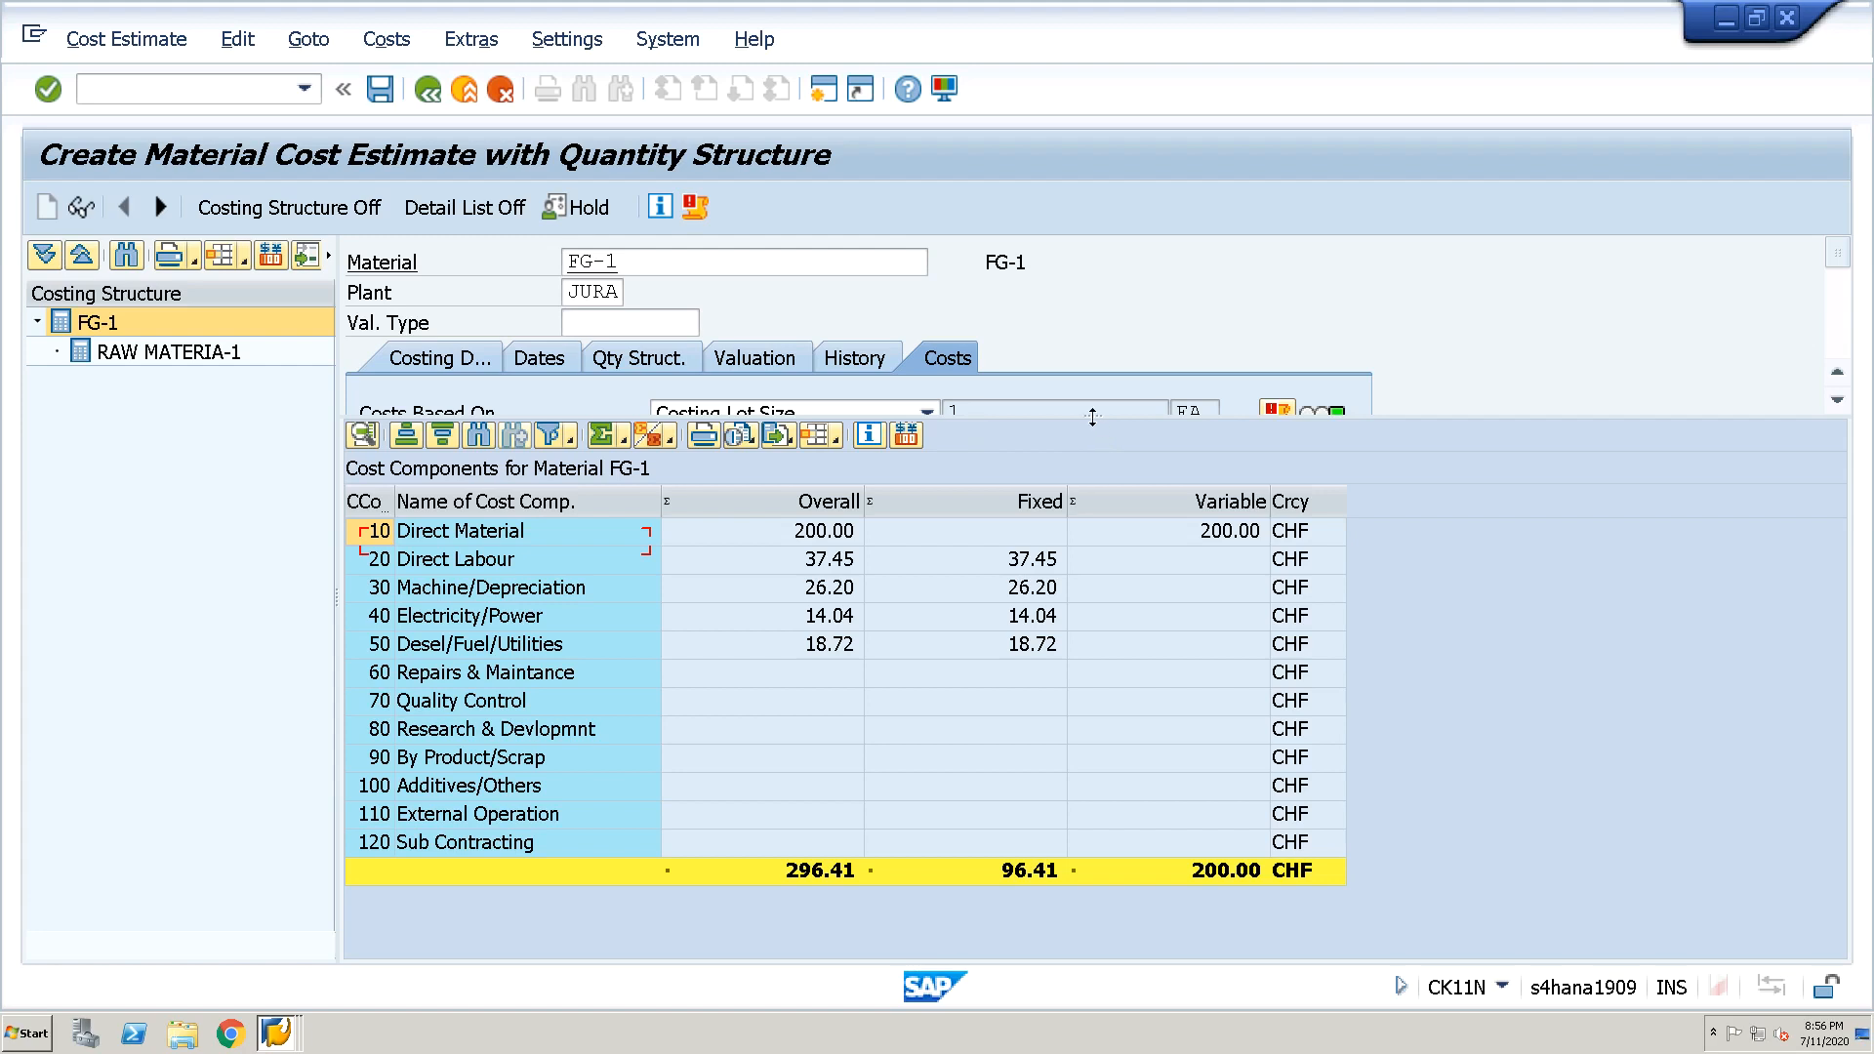
Examine the costing data of FG-1 and the overall, fixed and variable totals of its cost components
{"action": "left_click_drag", "start_coordinate": [1096, 418], "coordinate": [1088, 562]}
{"action": "left_click", "coordinate": [474, 356]}
{"action": "left_click", "coordinate": [884, 413]}
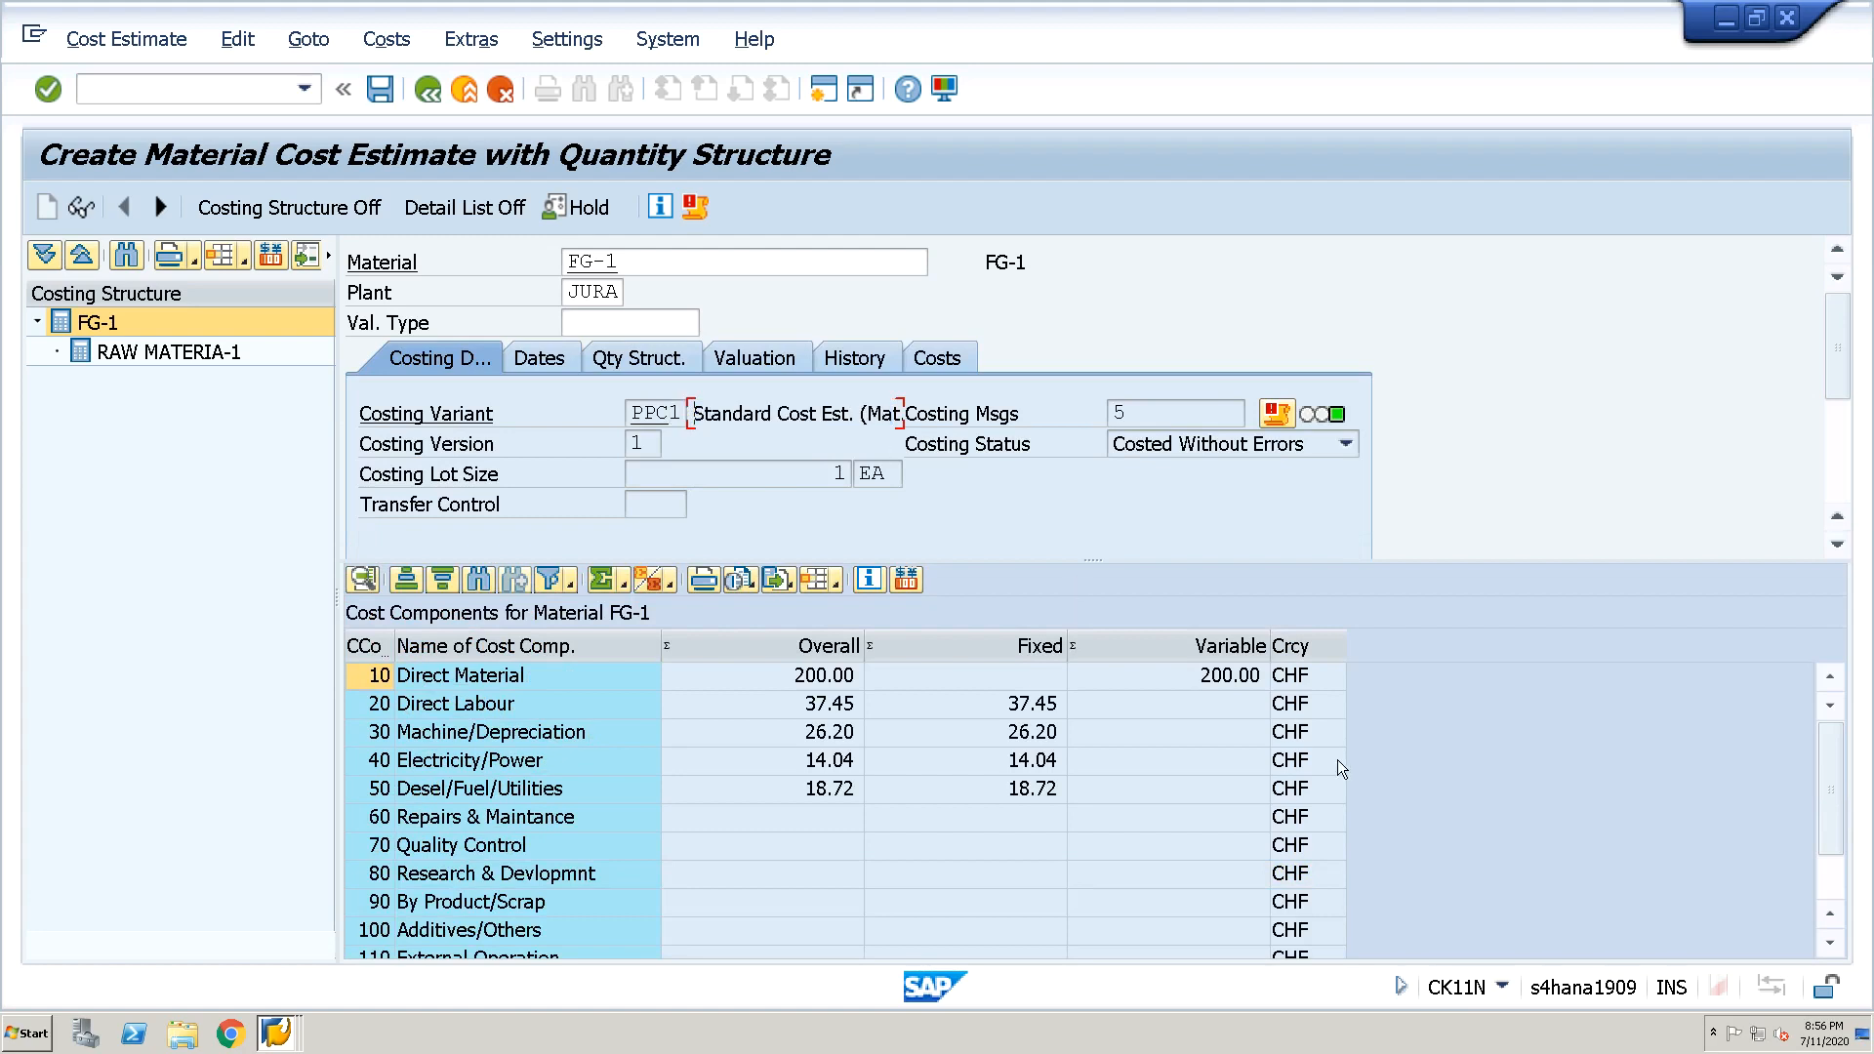
{"action": "left_click", "coordinate": [1250, 764]}
{"action": "scroll", "coordinate": [1249, 763], "scroll_direction": "down", "scroll_amount": 3}
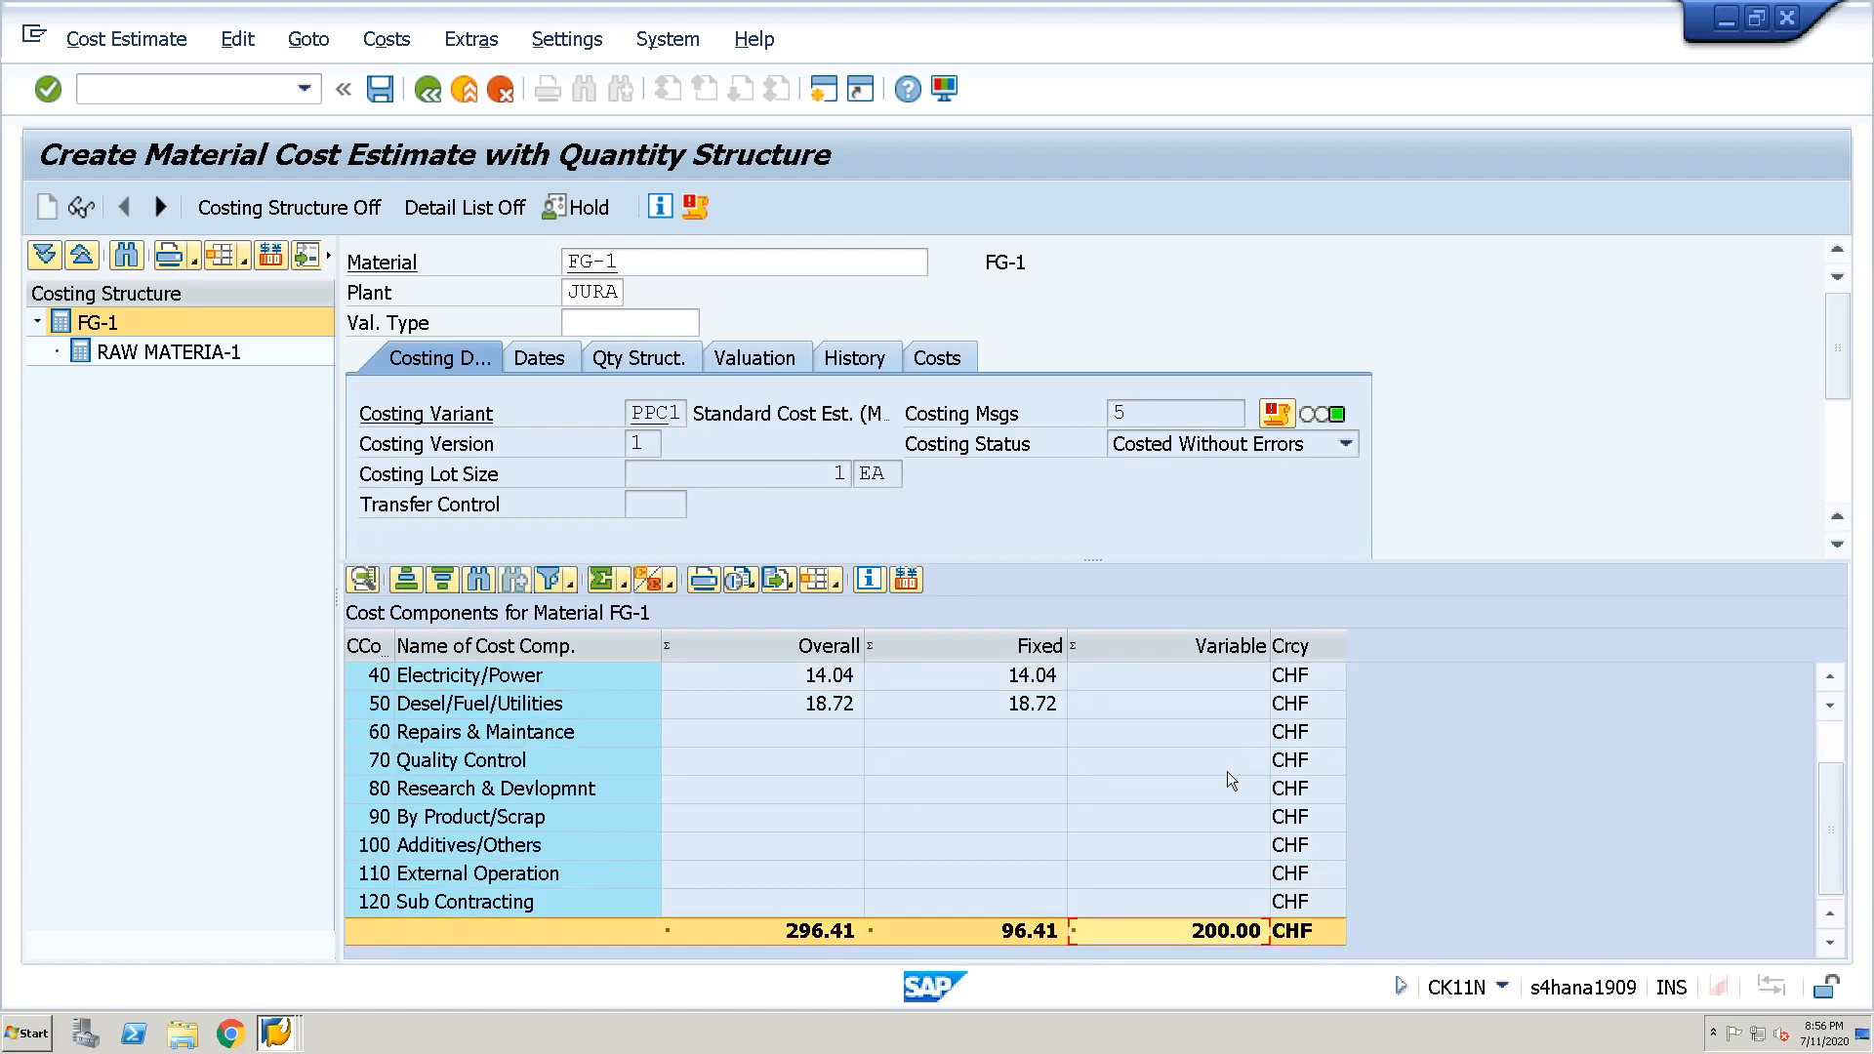
{"action": "left_click", "coordinate": [816, 926]}
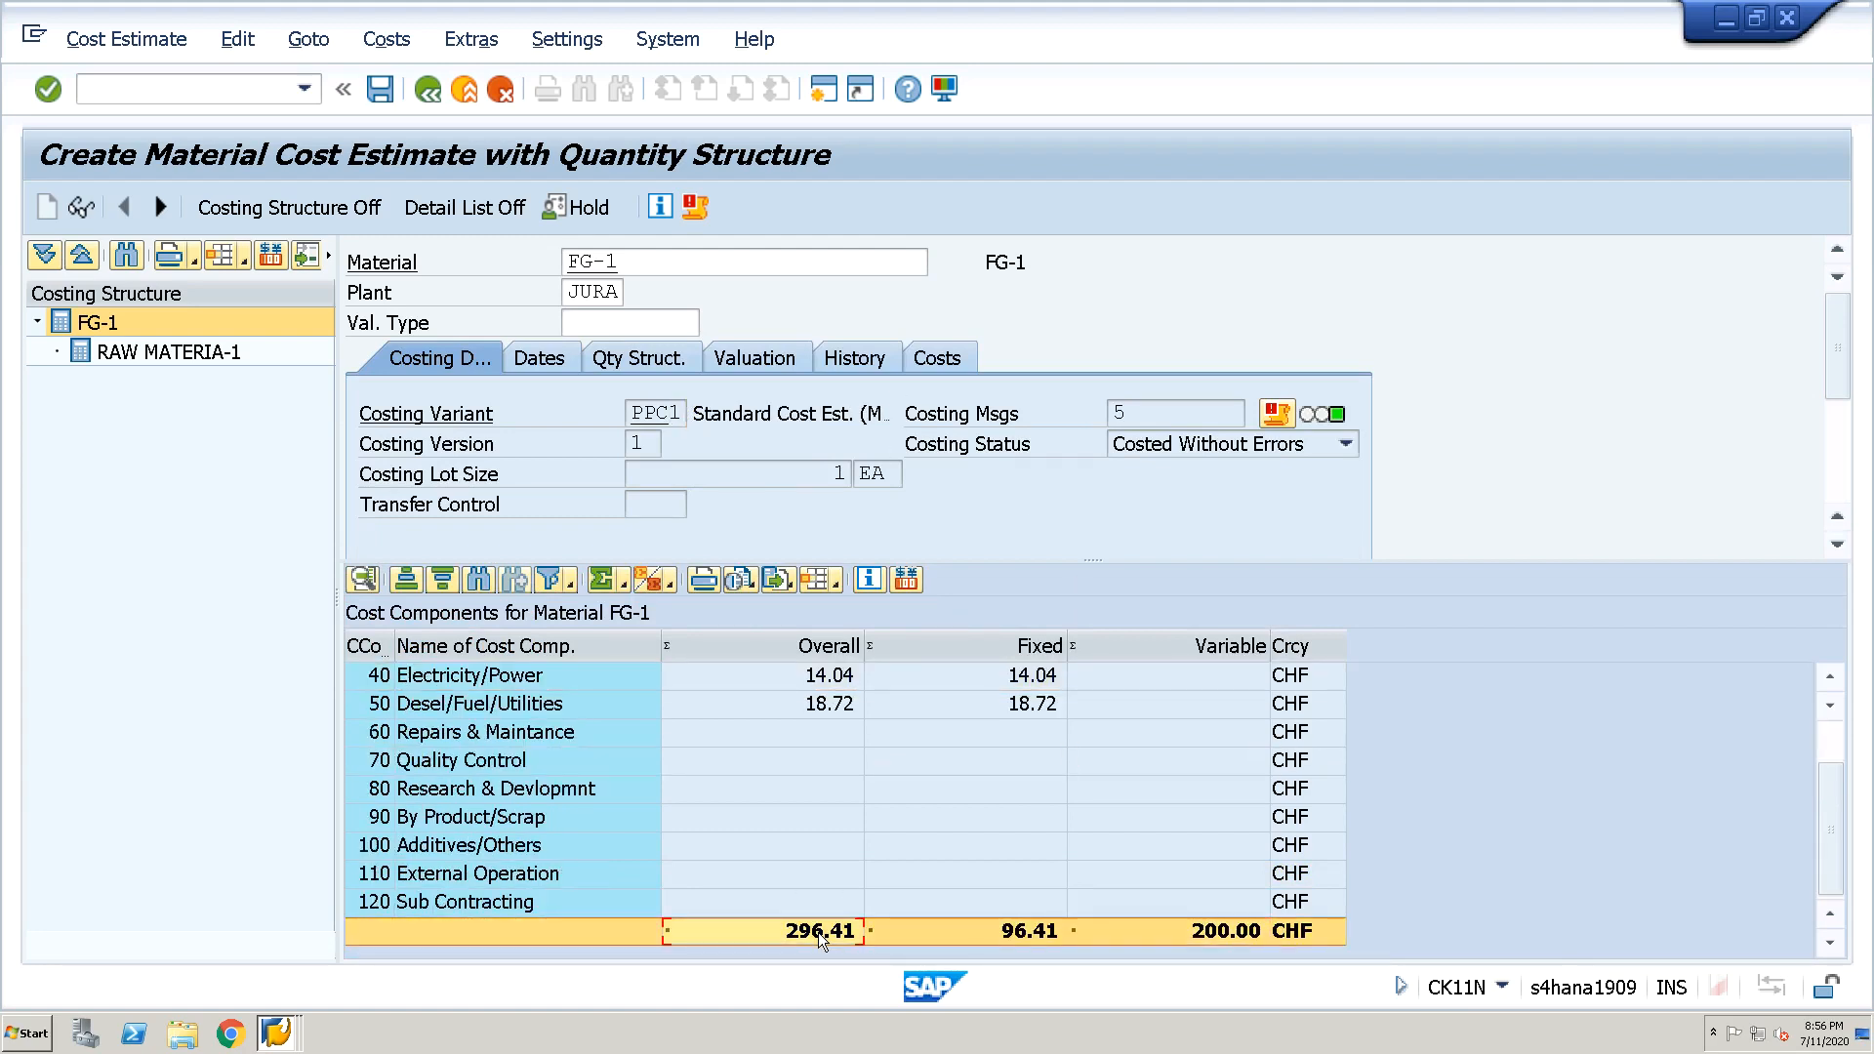
Save the cost estimate for FG-1 and start transaction CK24 for the price update
{"action": "left_click", "coordinate": [384, 102]}
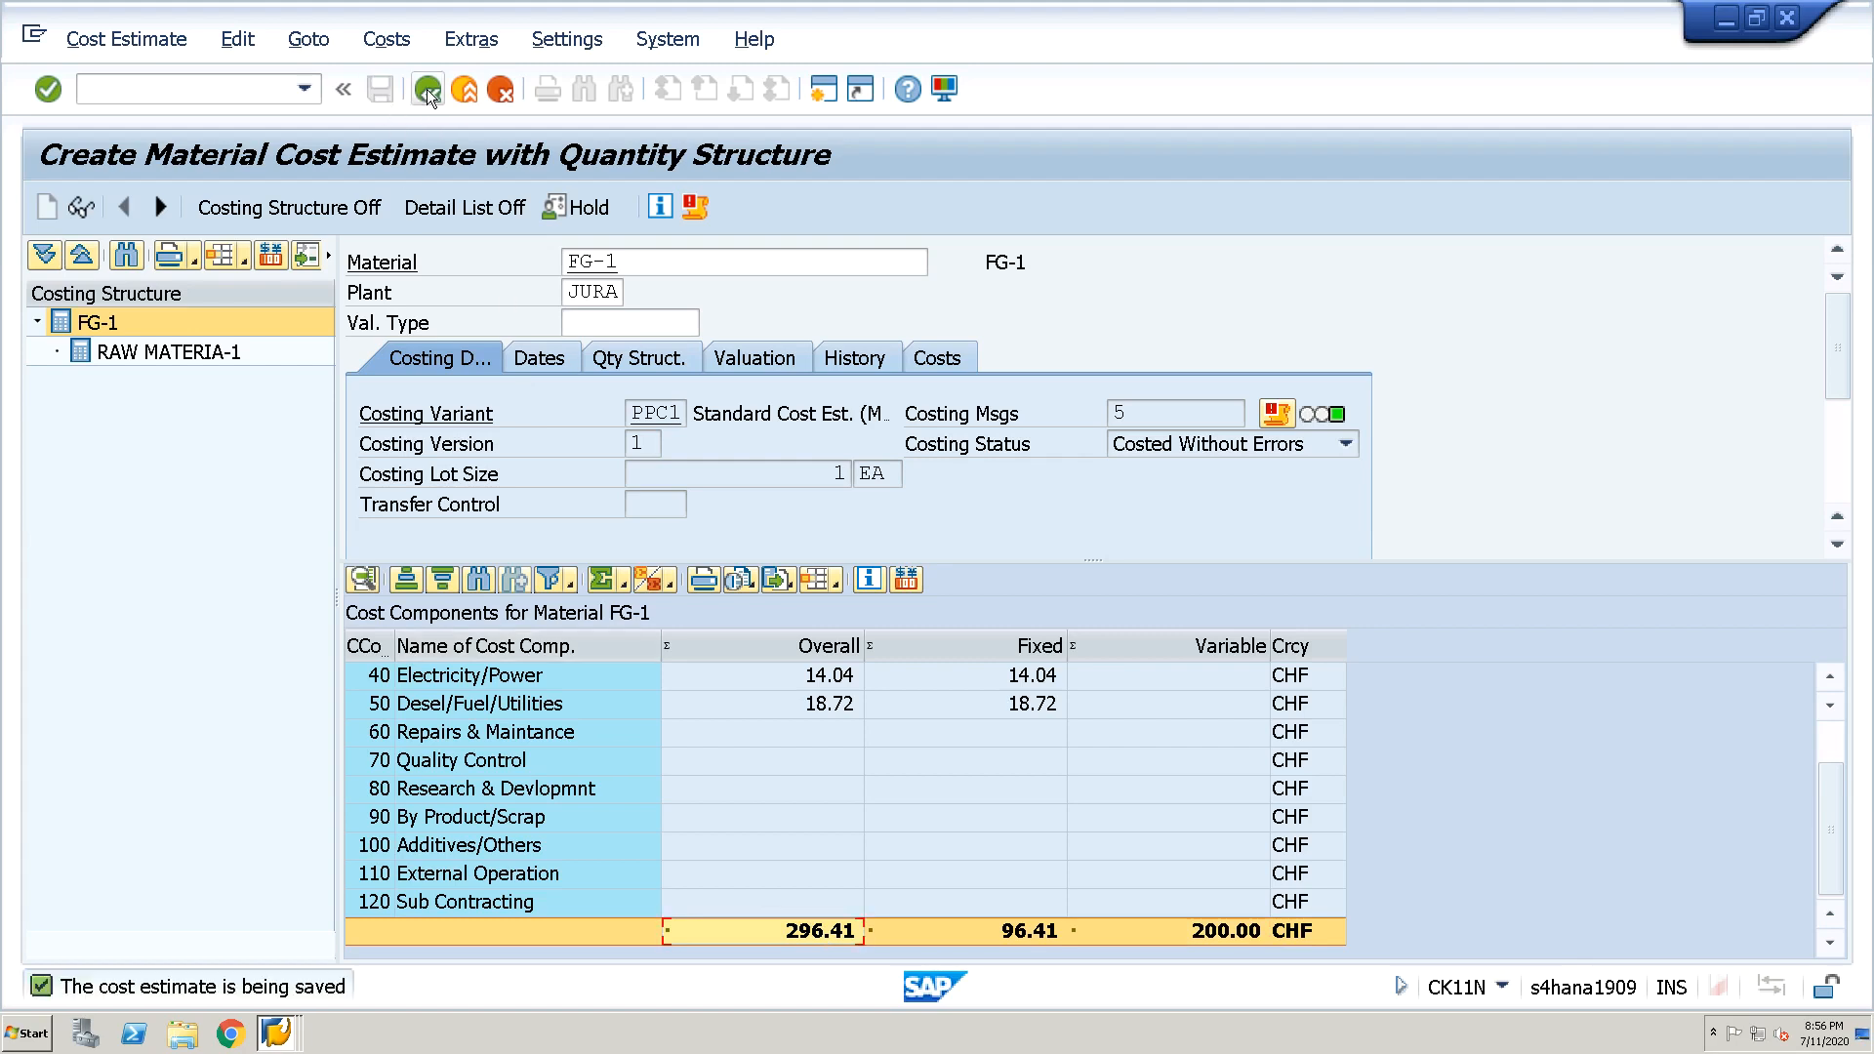
{"action": "left_click", "coordinate": [427, 96]}
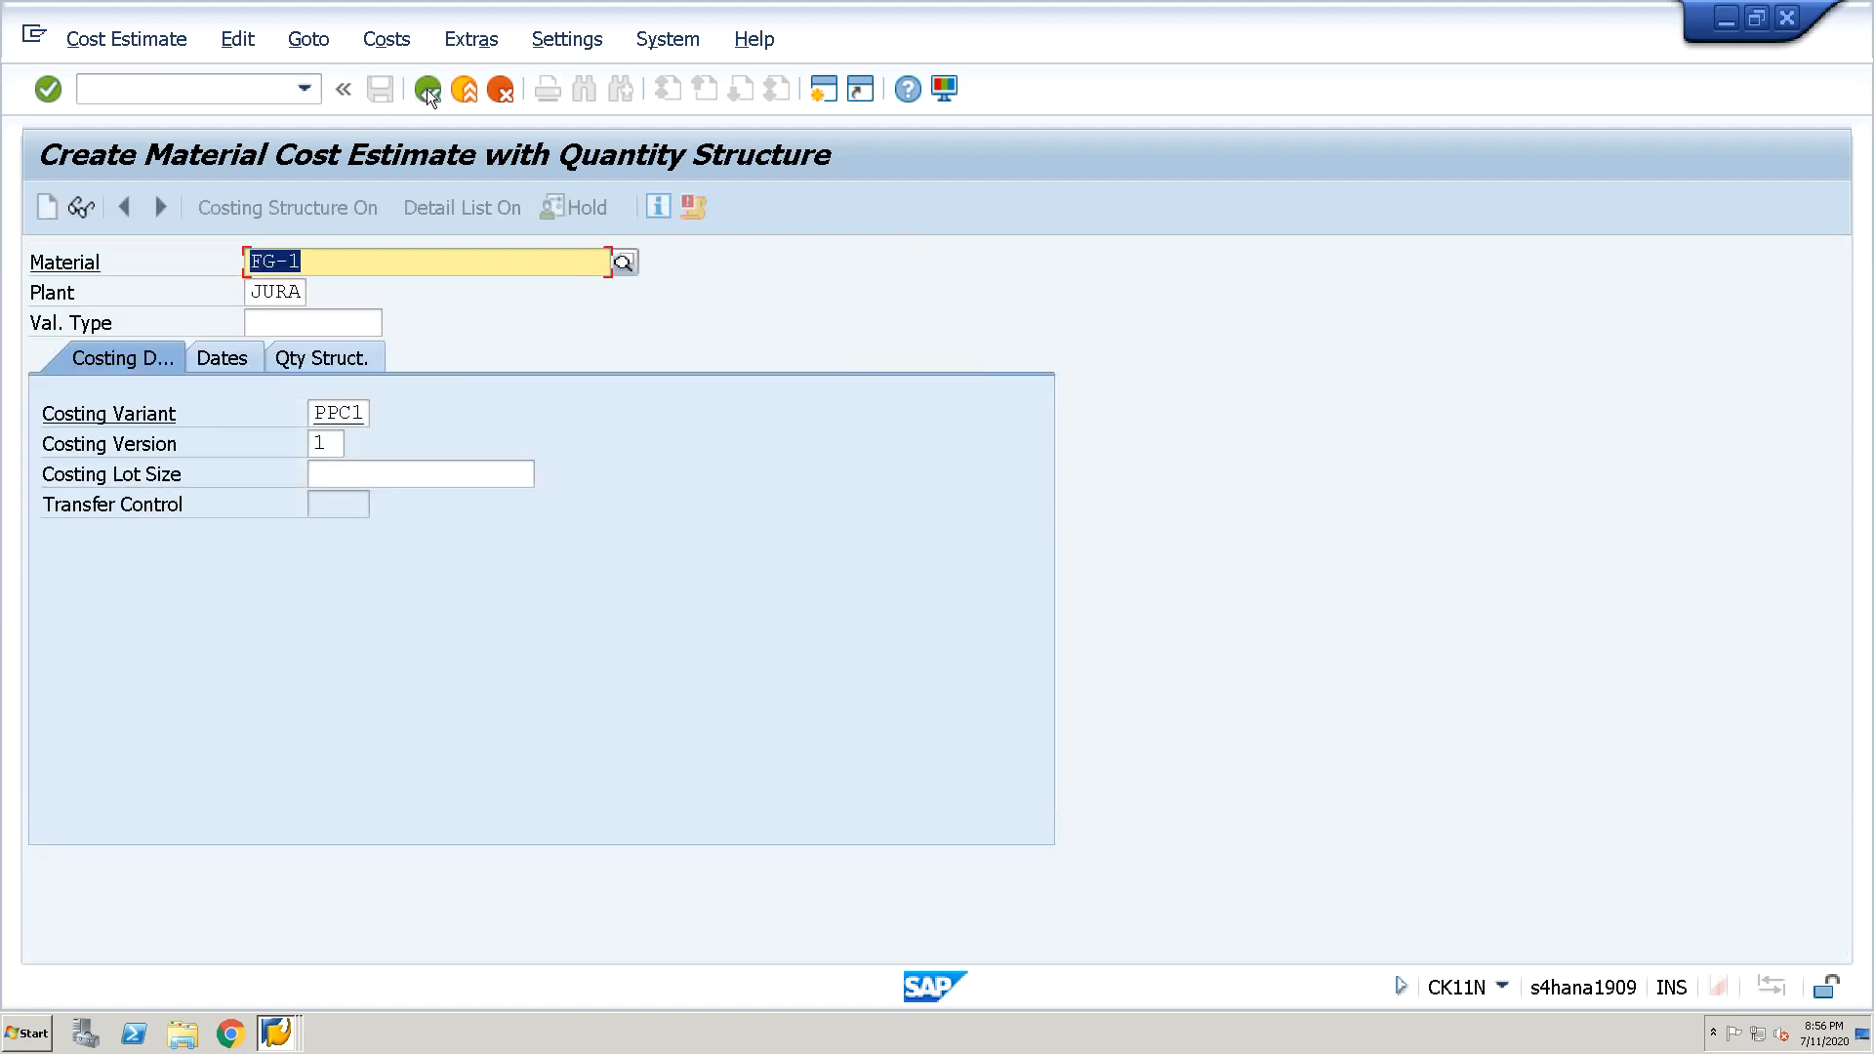
{"action": "left_click", "coordinate": [237, 87]}
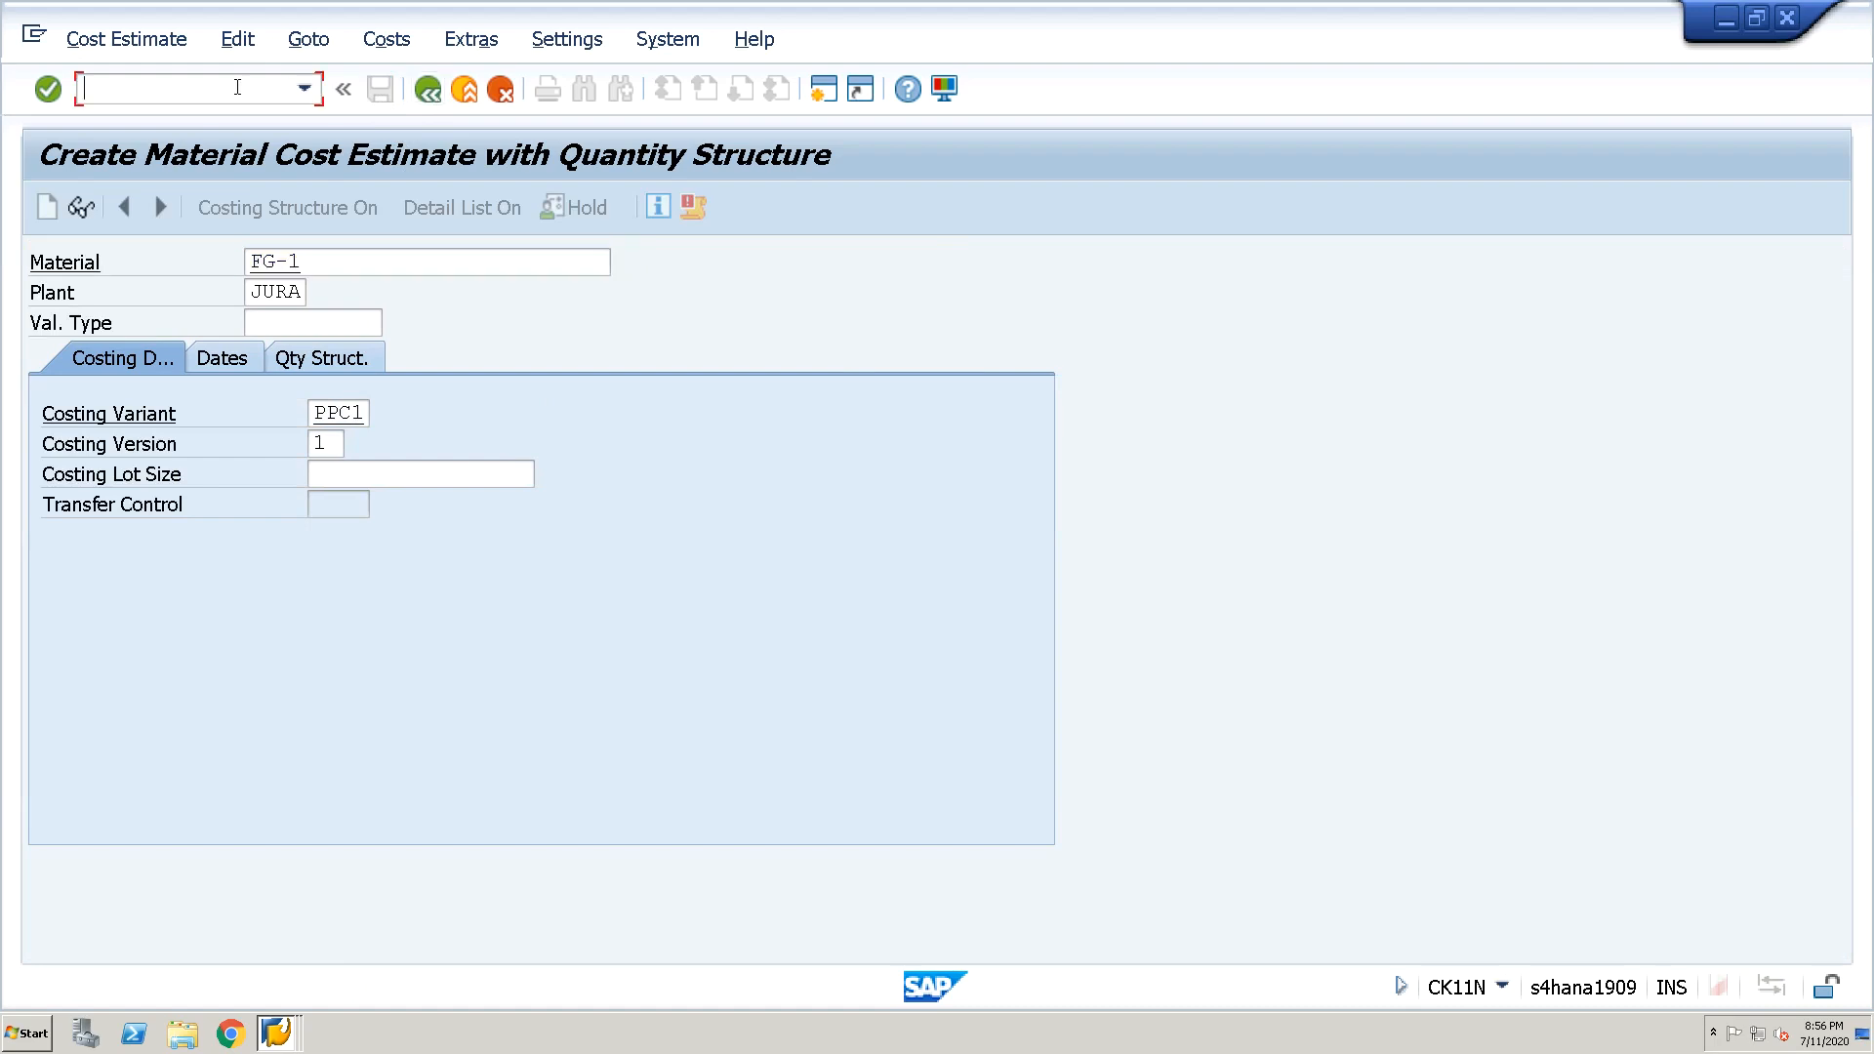
{"action": "type", "text": "/NCK24"}
{"action": "key", "text": "Return"}
Restrict the standard price marking to company code JURA, plant JURA and material FG-1
{"action": "left_click", "coordinate": [506, 440]}
{"action": "type", "text": "FG-1"}
{"action": "left_click", "coordinate": [496, 389]}
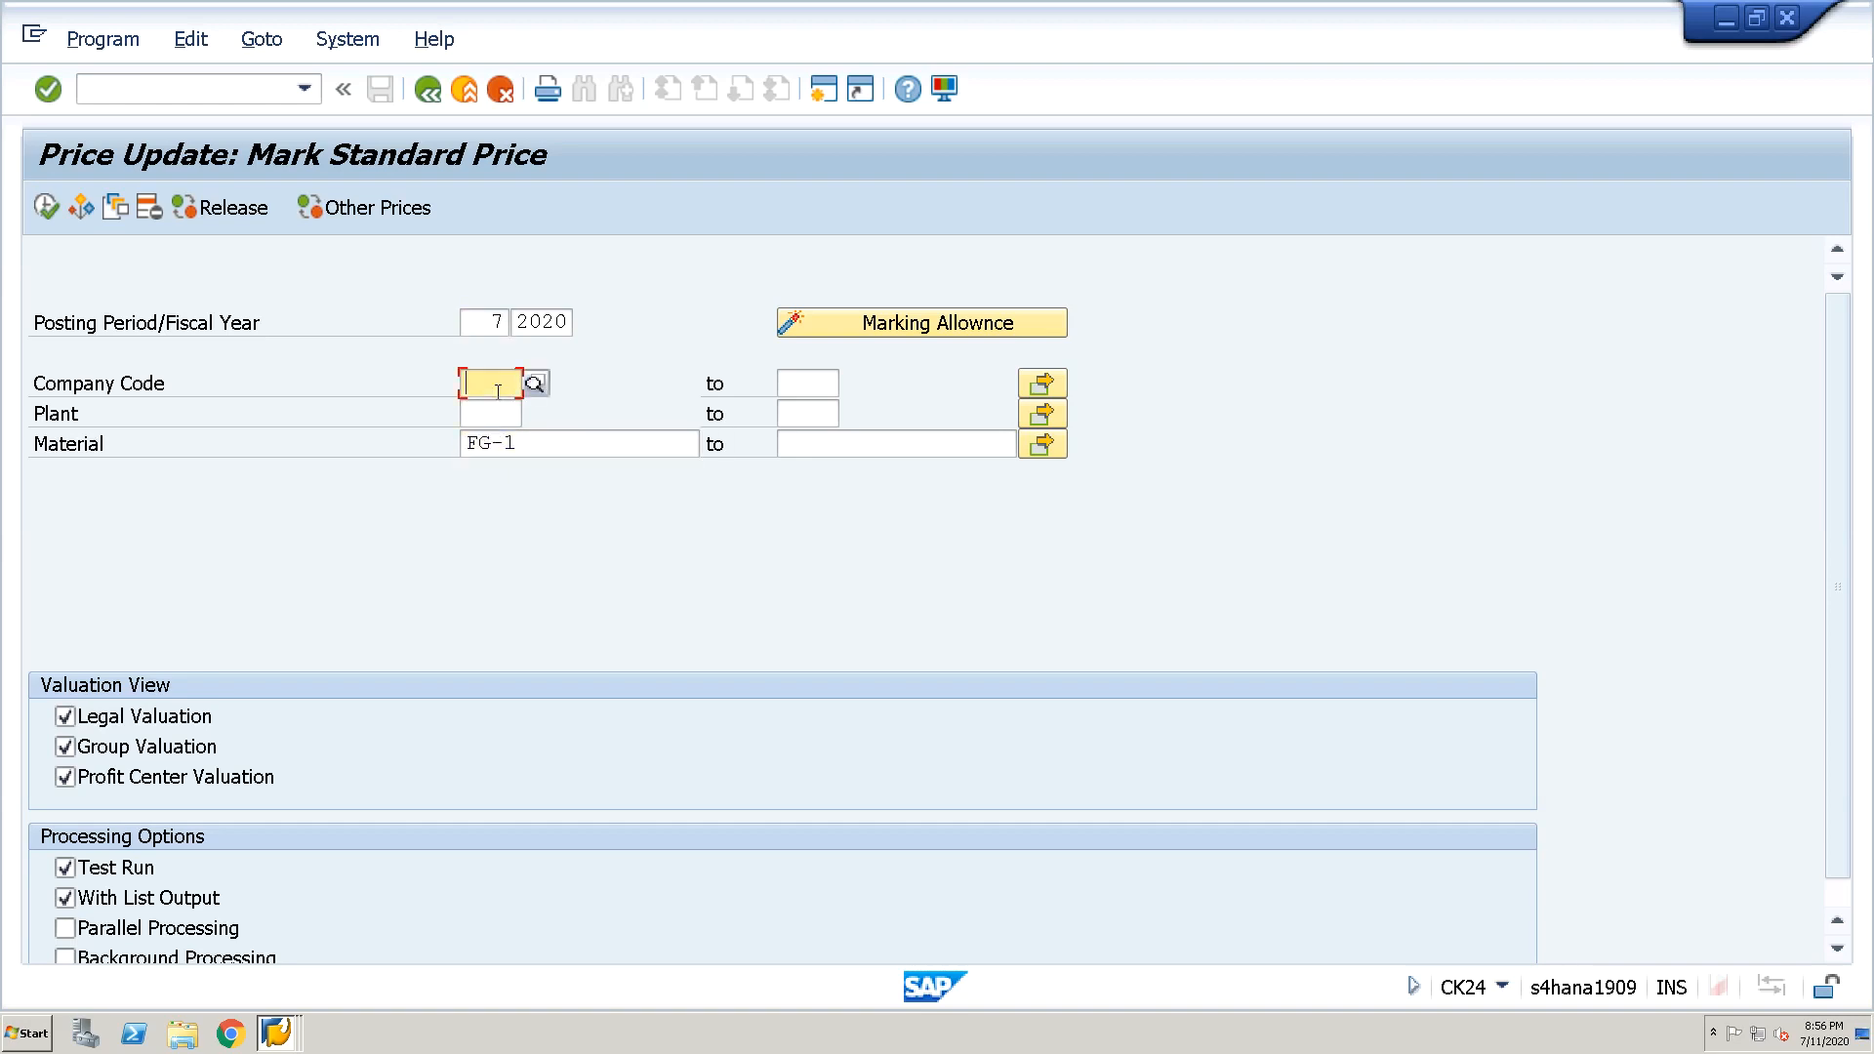
{"action": "type", "text": "JURA"}
{"action": "key", "text": "Tab"}
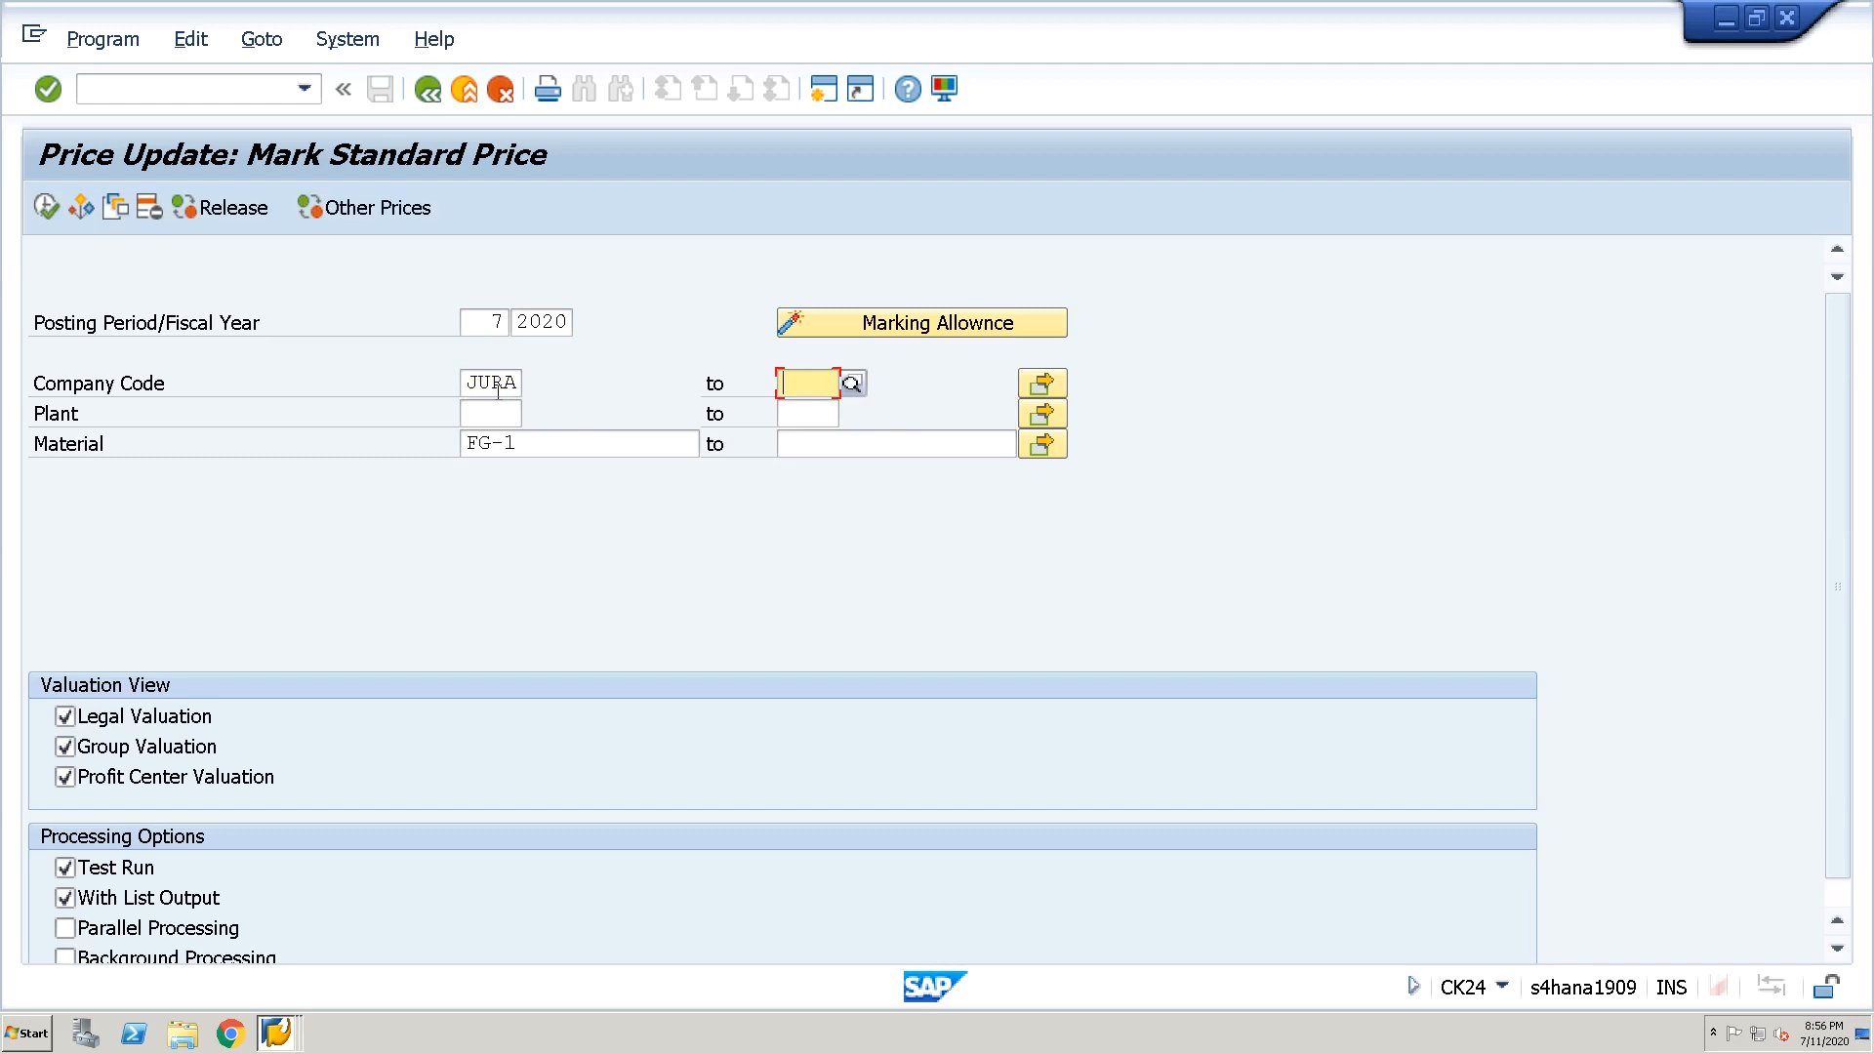
{"action": "key", "text": "Tab"}
{"action": "key", "text": "Tab"}
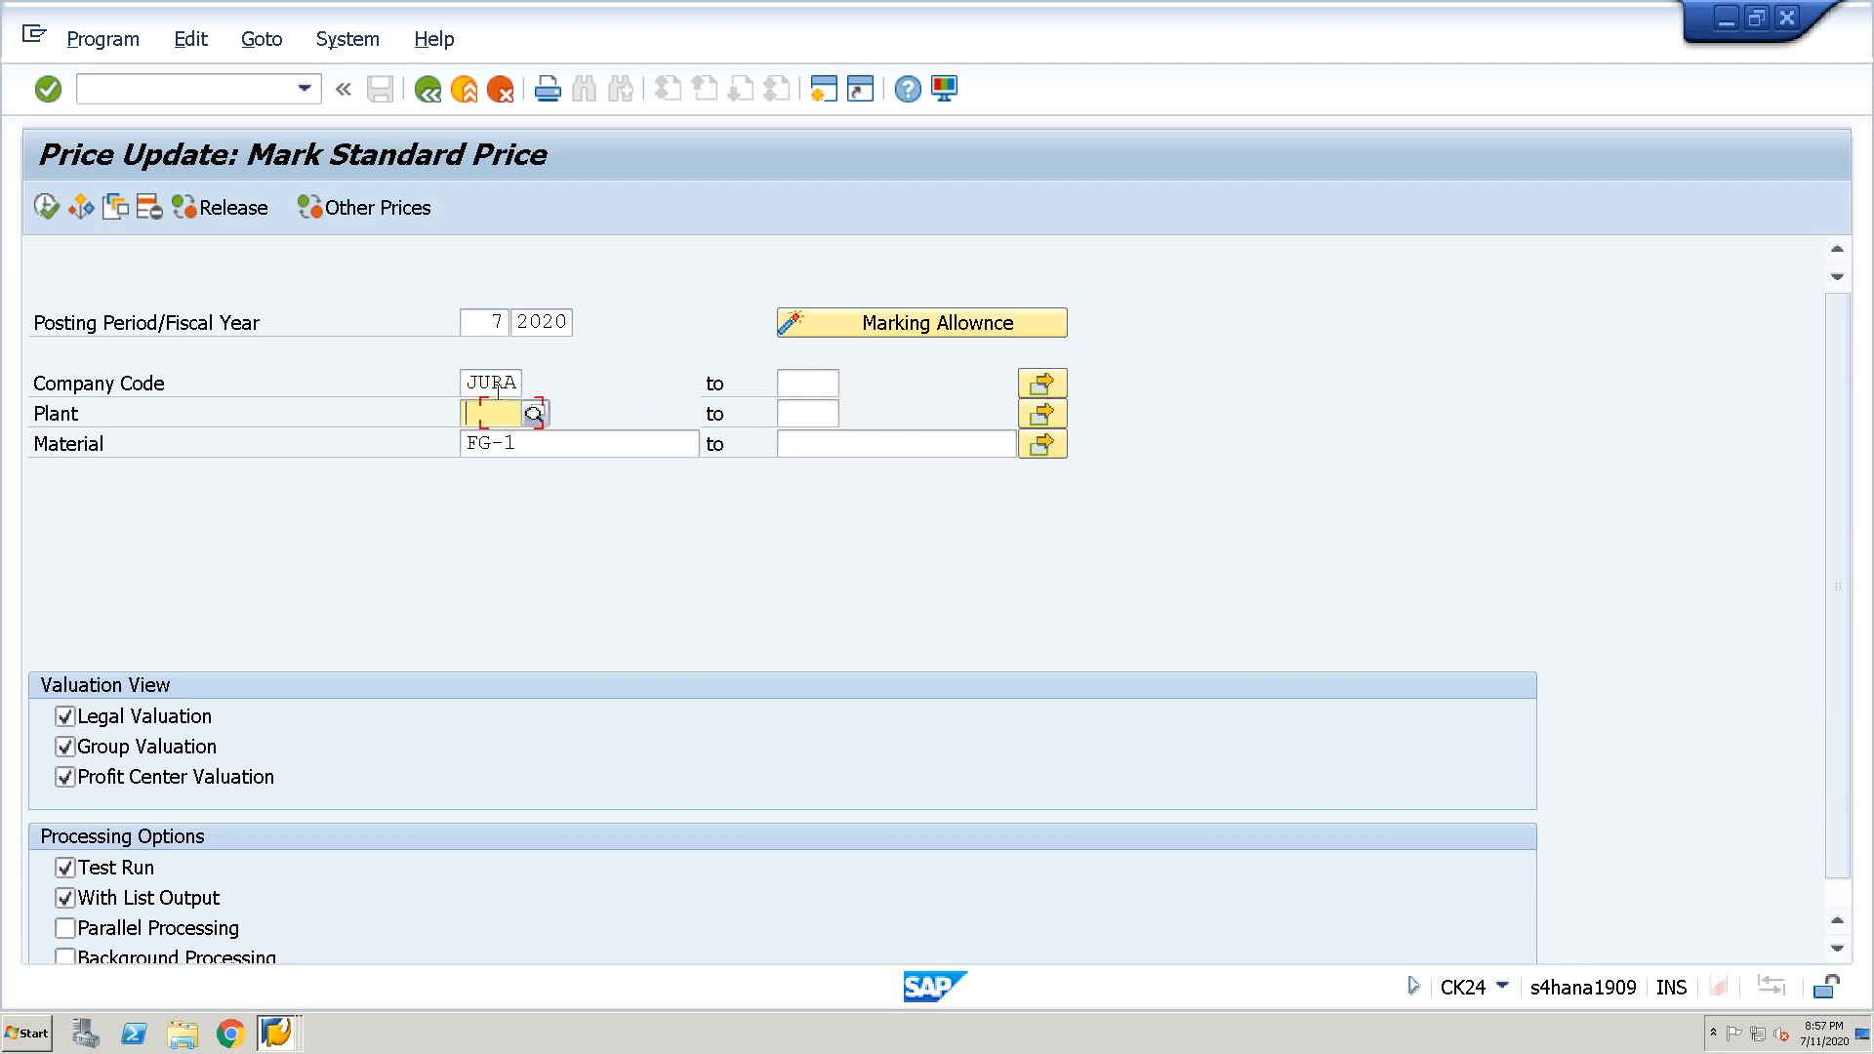
{"action": "type", "text": "JURA"}
{"action": "key", "text": "Tab"}
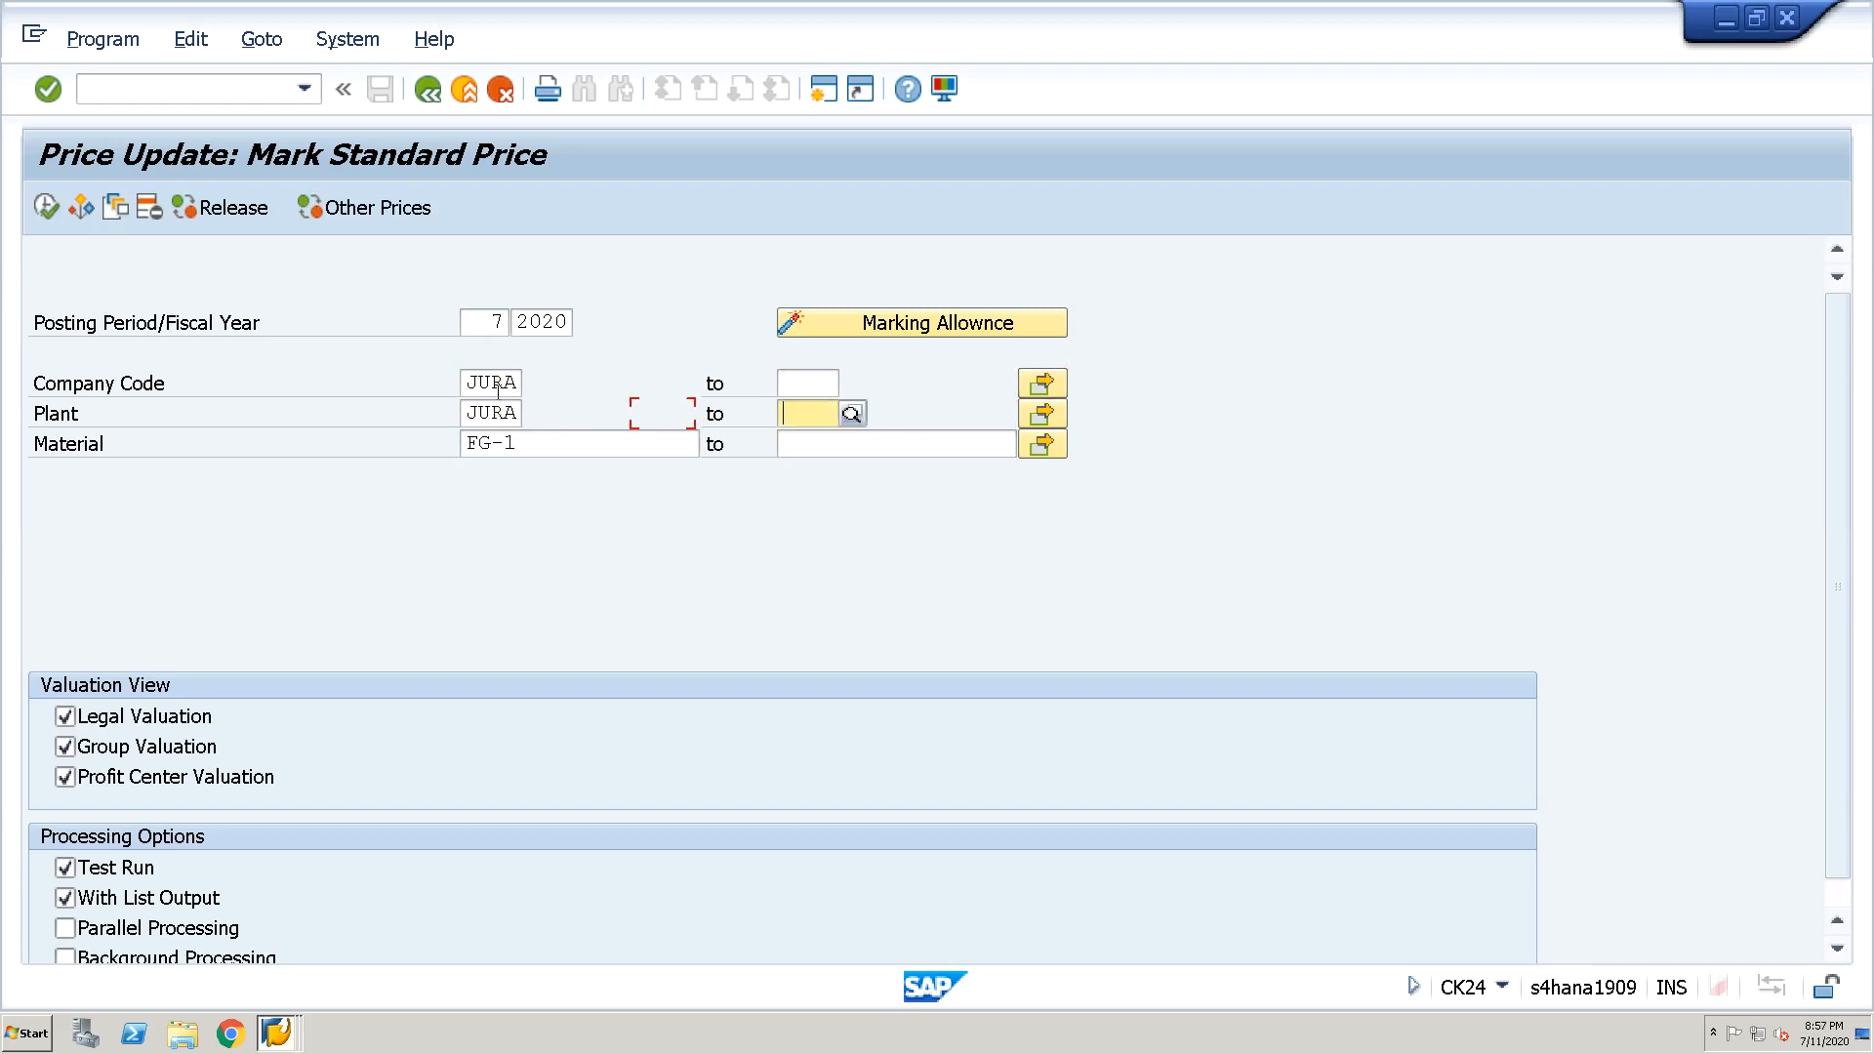
{"action": "key", "text": "Tab"}
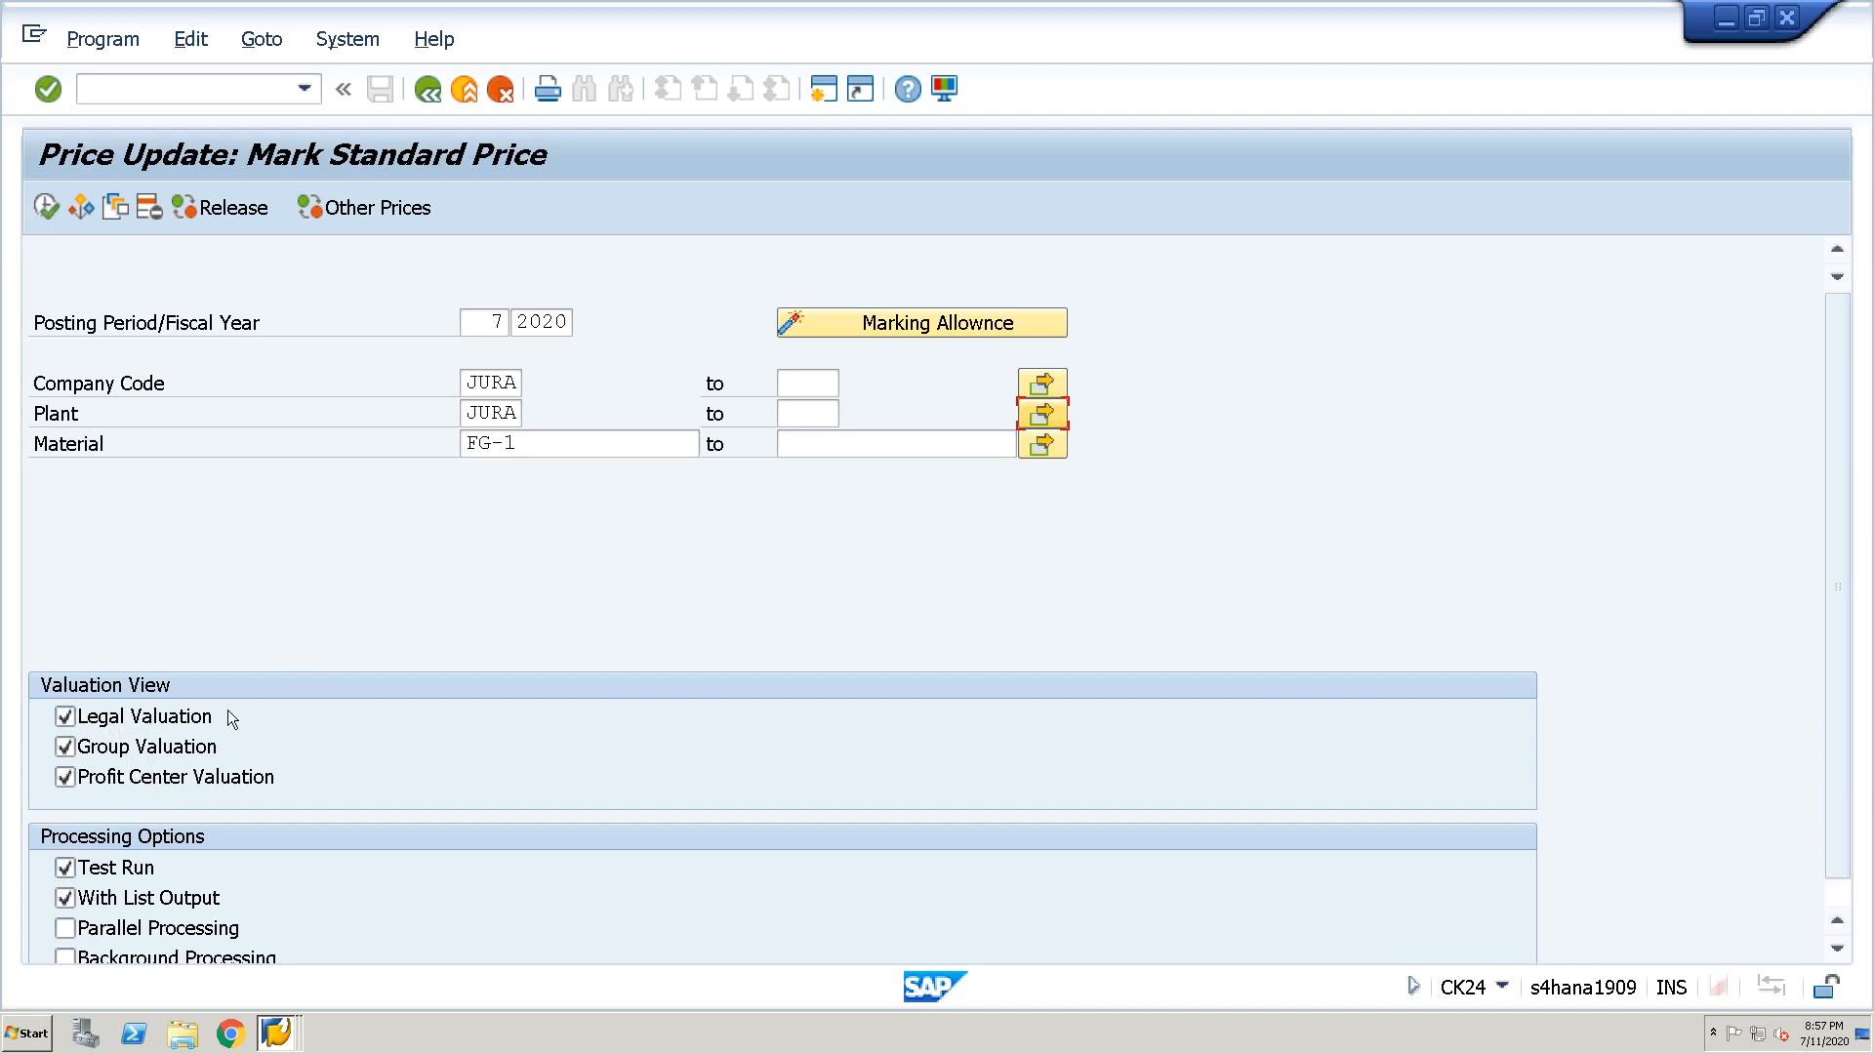
Mark the standard price of FG-1 with Group Valuation, Profit Center Valuation and Test Run deselected, and return to the selection screen
{"action": "left_click", "coordinate": [182, 748]}
{"action": "left_click", "coordinate": [179, 775]}
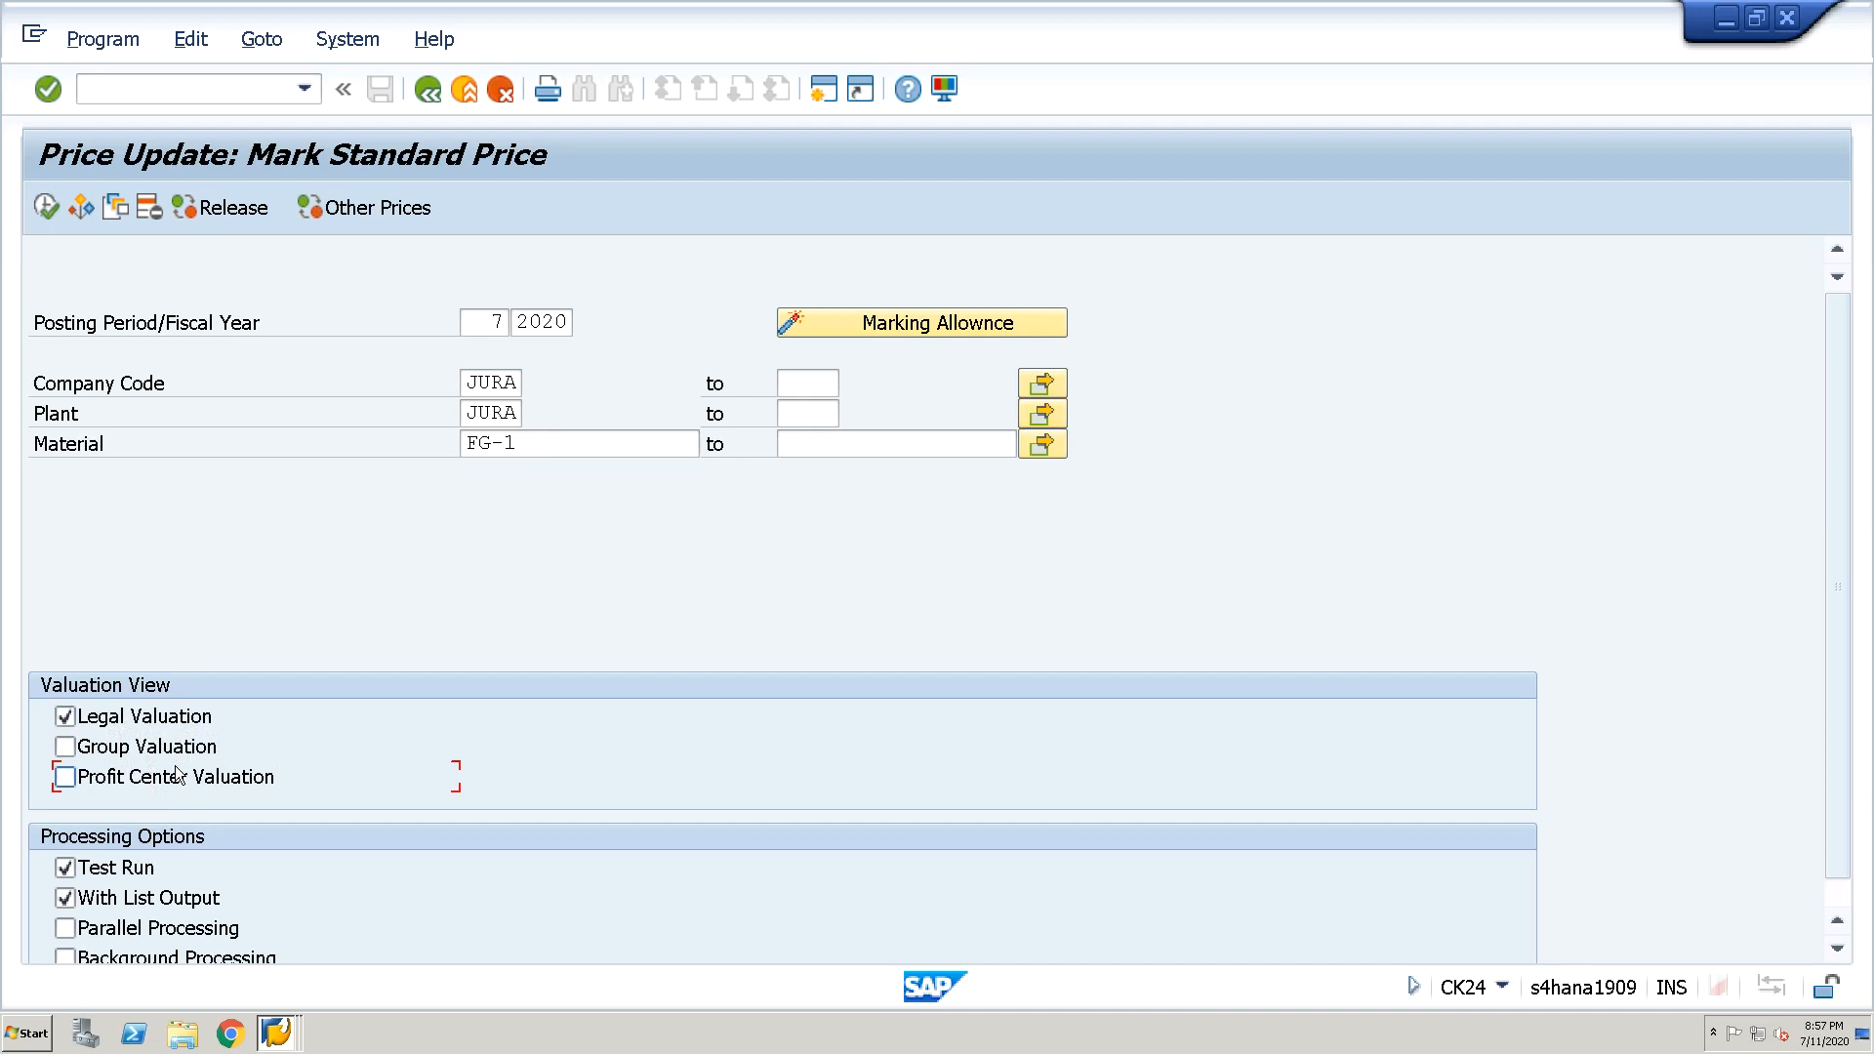
{"action": "left_click", "coordinate": [139, 879]}
{"action": "left_click", "coordinate": [46, 207]}
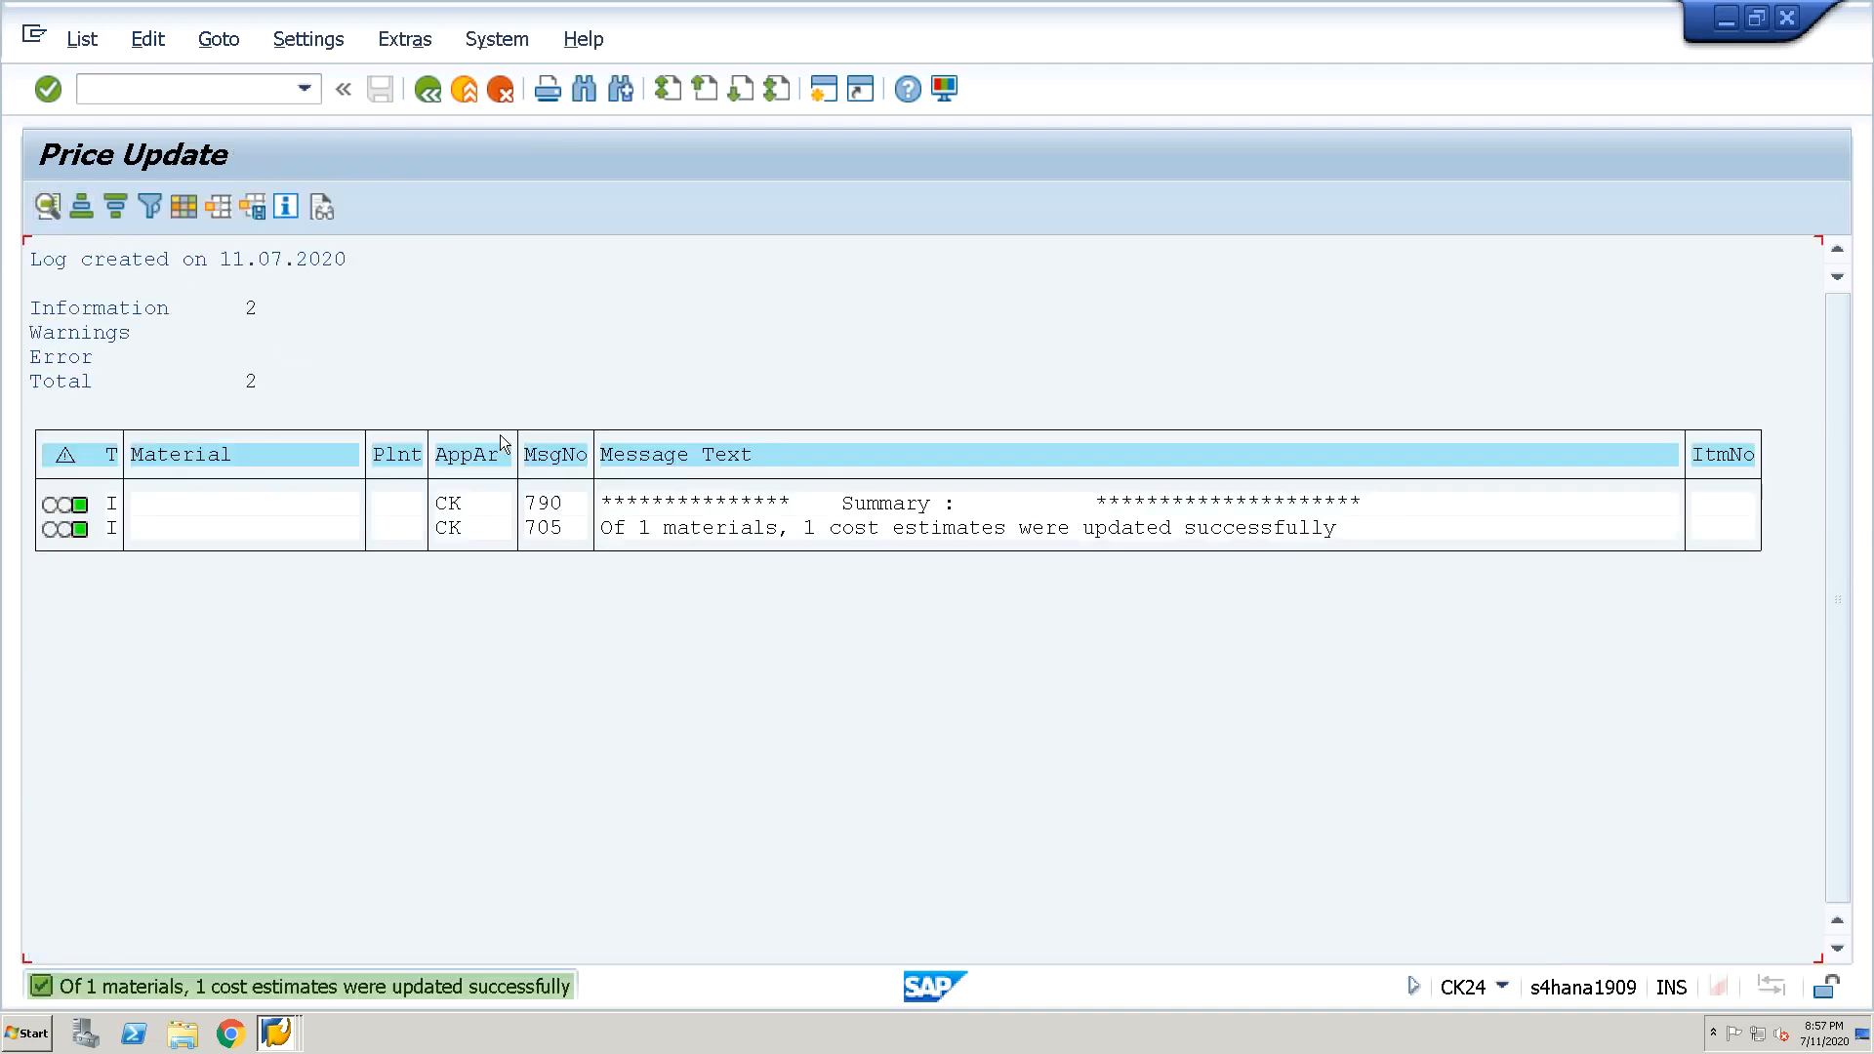
{"action": "left_click", "coordinate": [426, 90]}
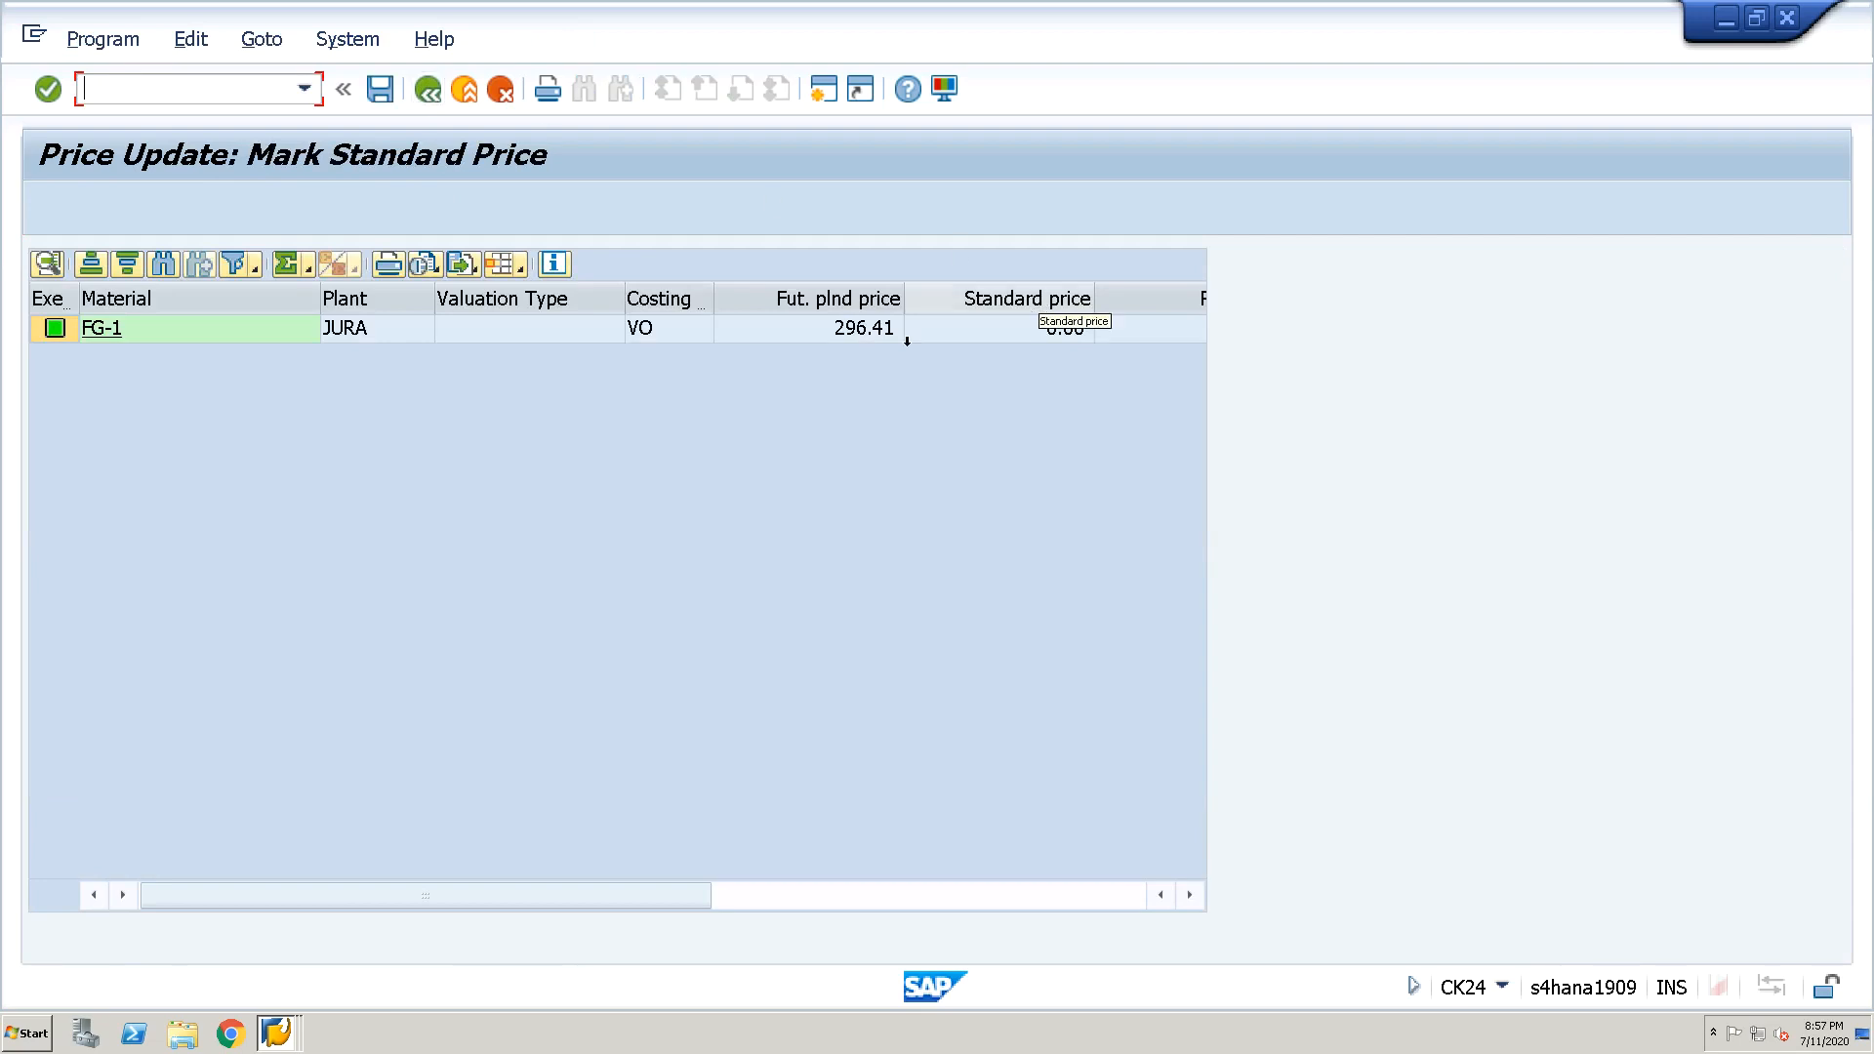
{"action": "left_click", "coordinate": [418, 92]}
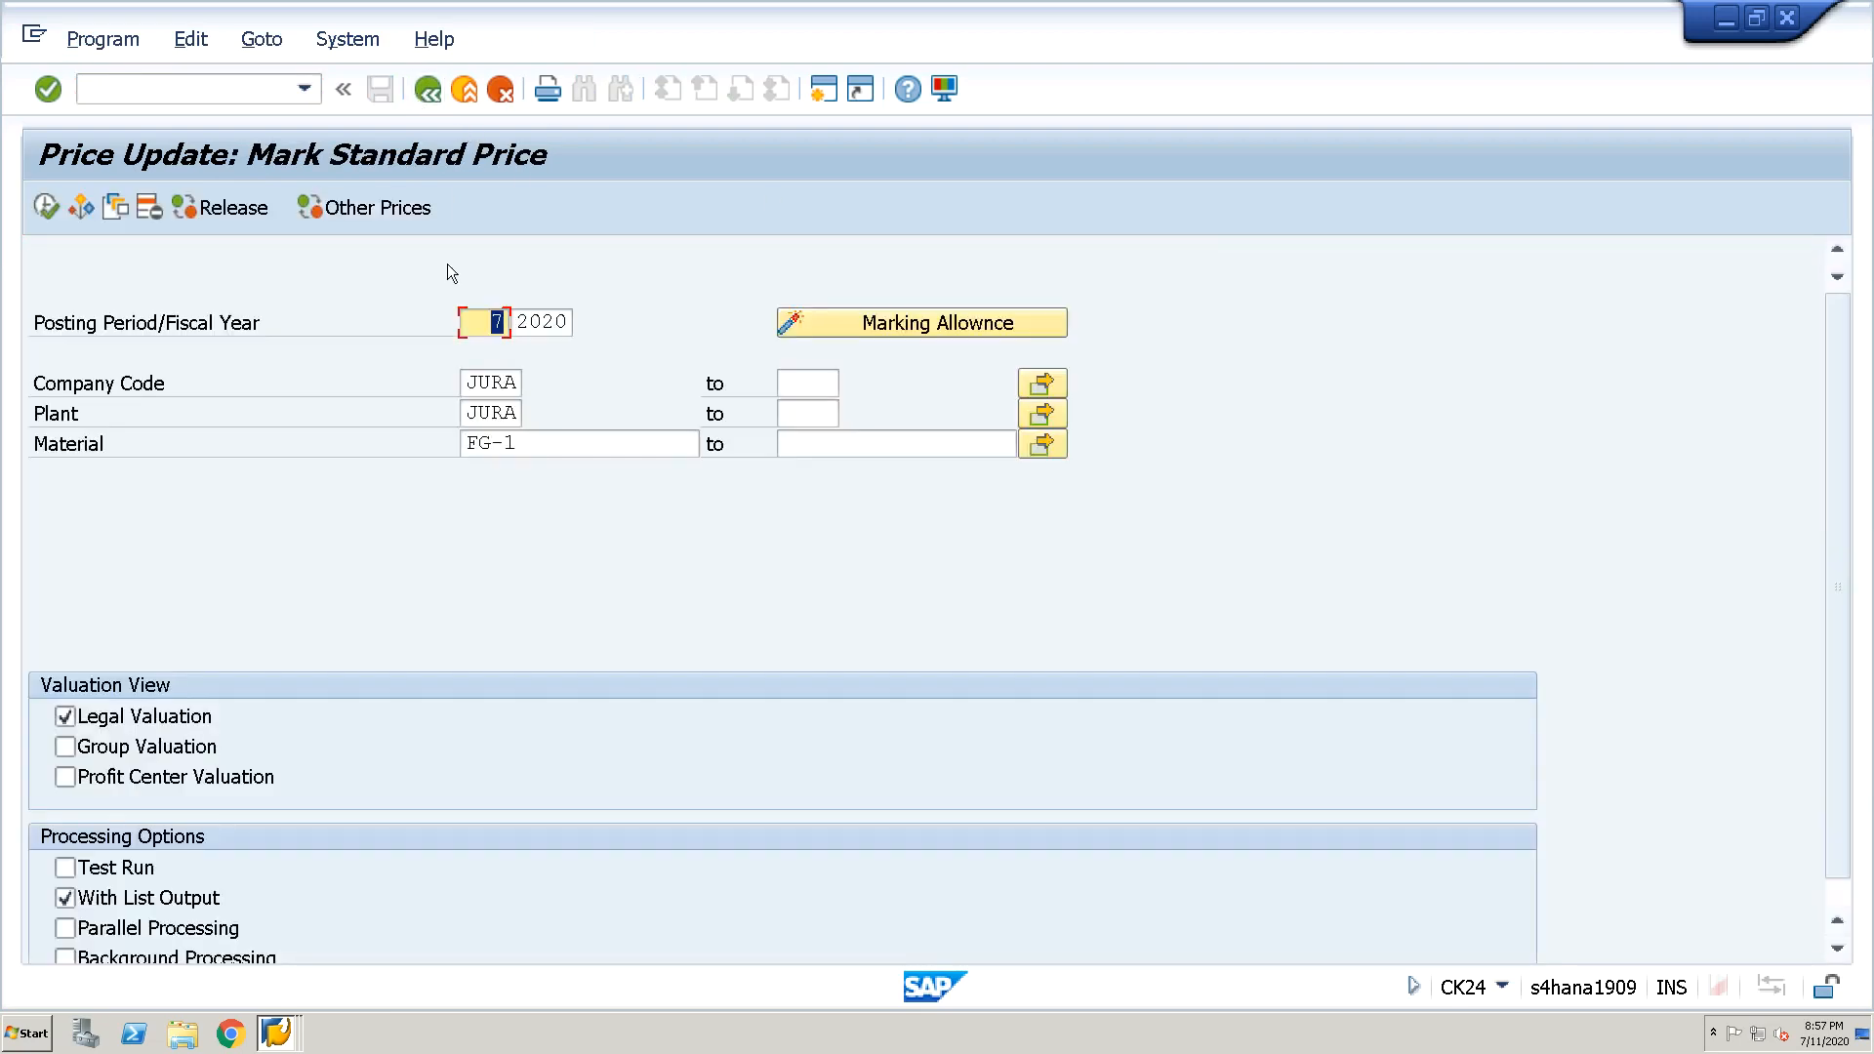
Release the marked standard price of FG-1 and check the price in the result list
{"action": "left_click", "coordinate": [217, 209]}
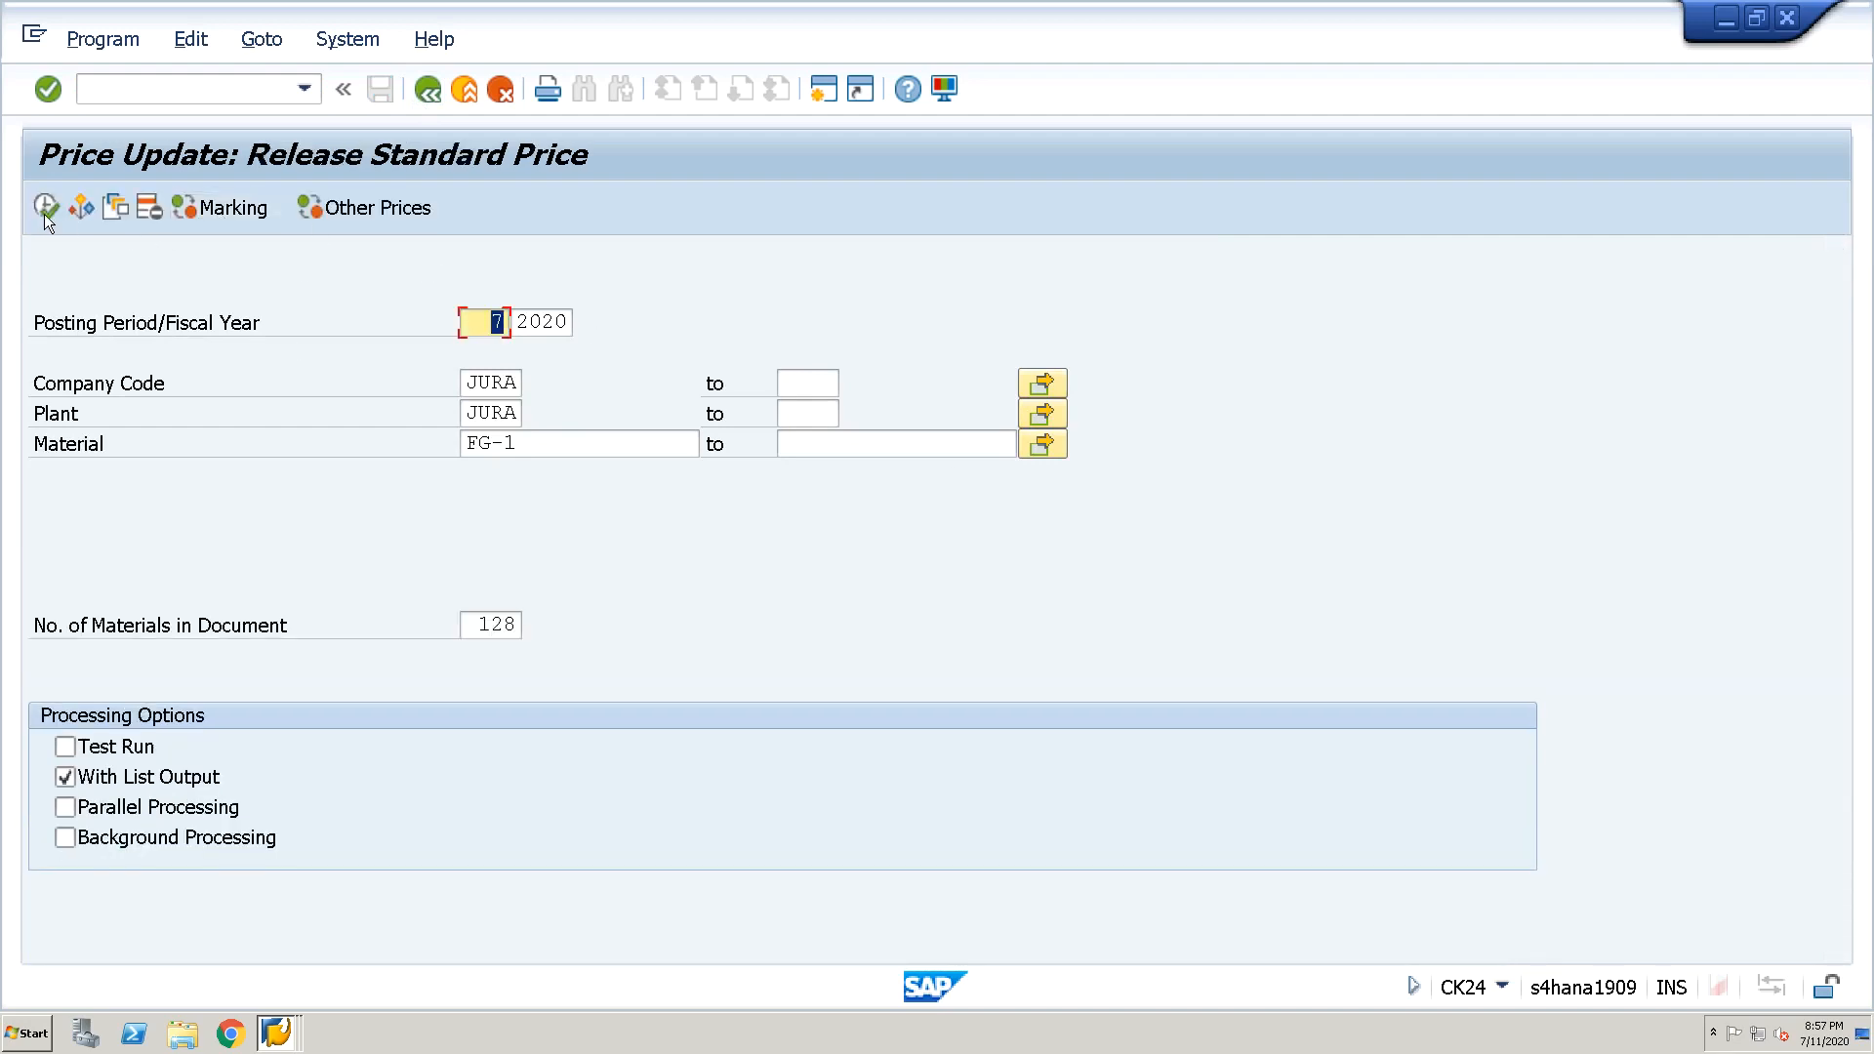
{"action": "left_click", "coordinate": [45, 205]}
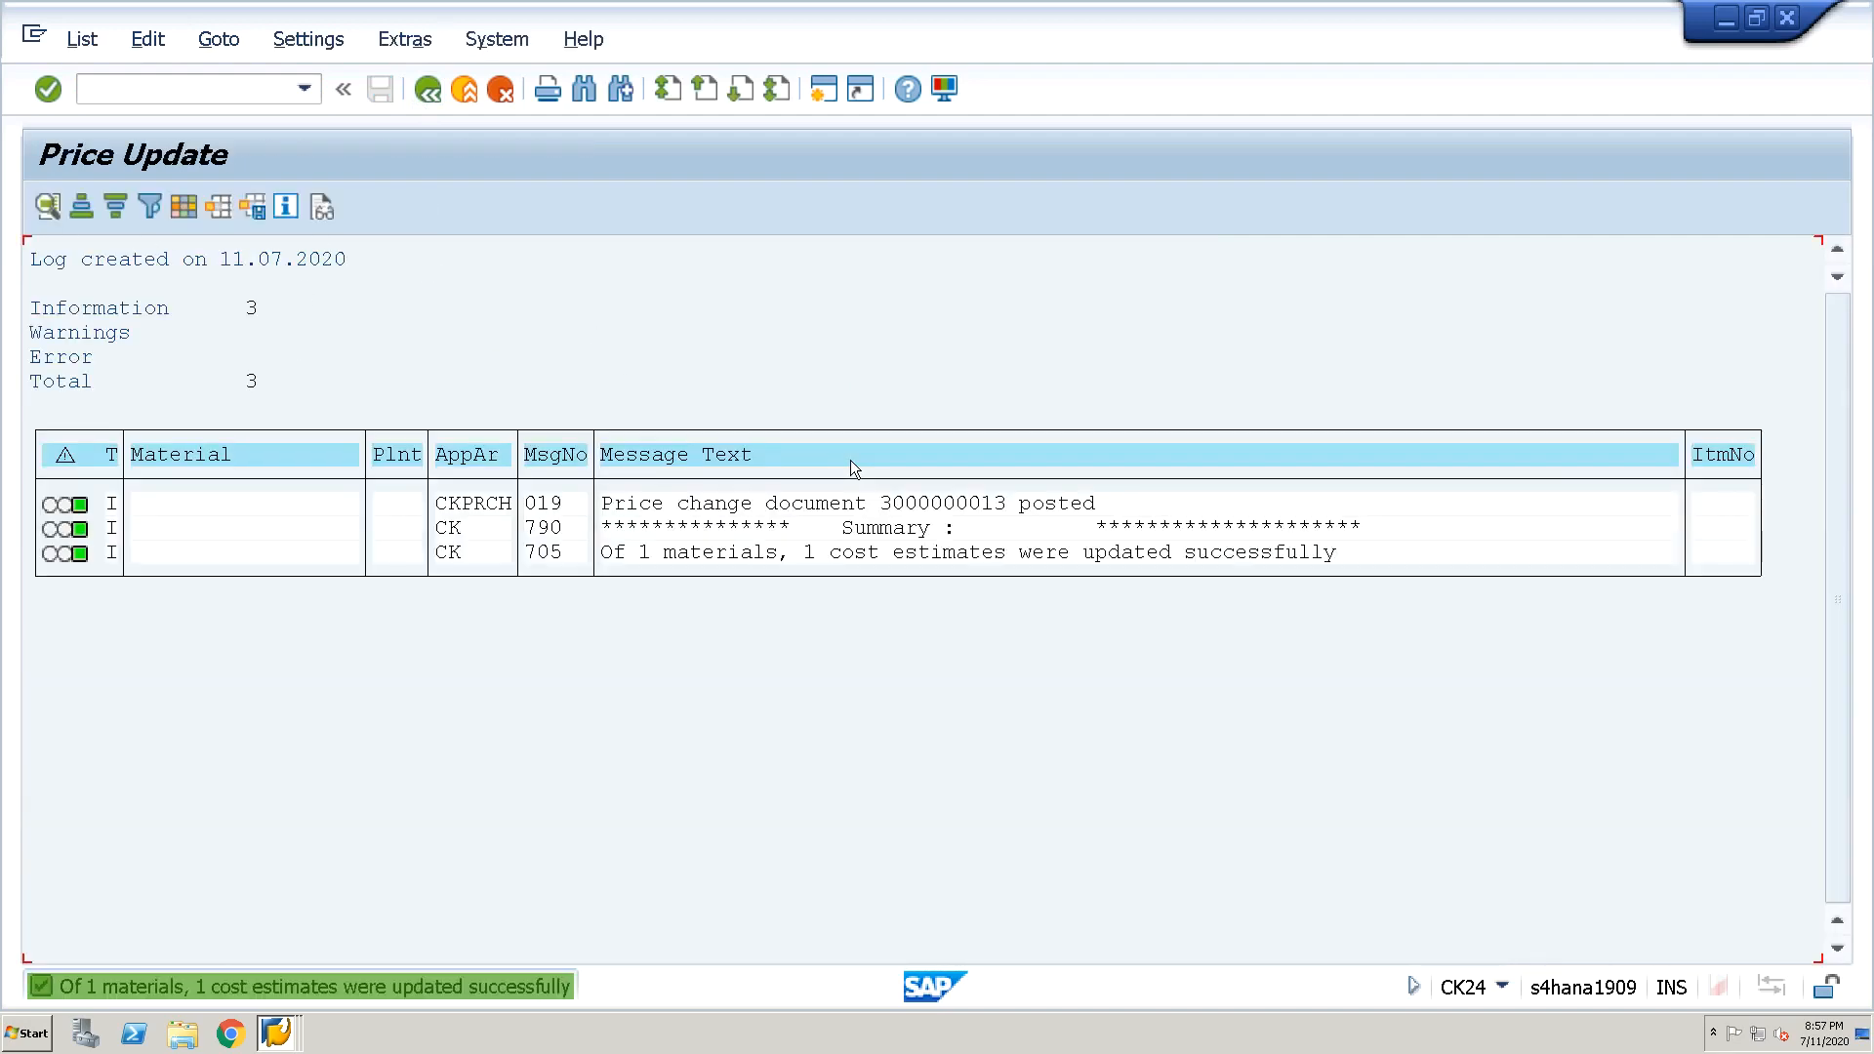
{"action": "left_click", "coordinate": [429, 89]}
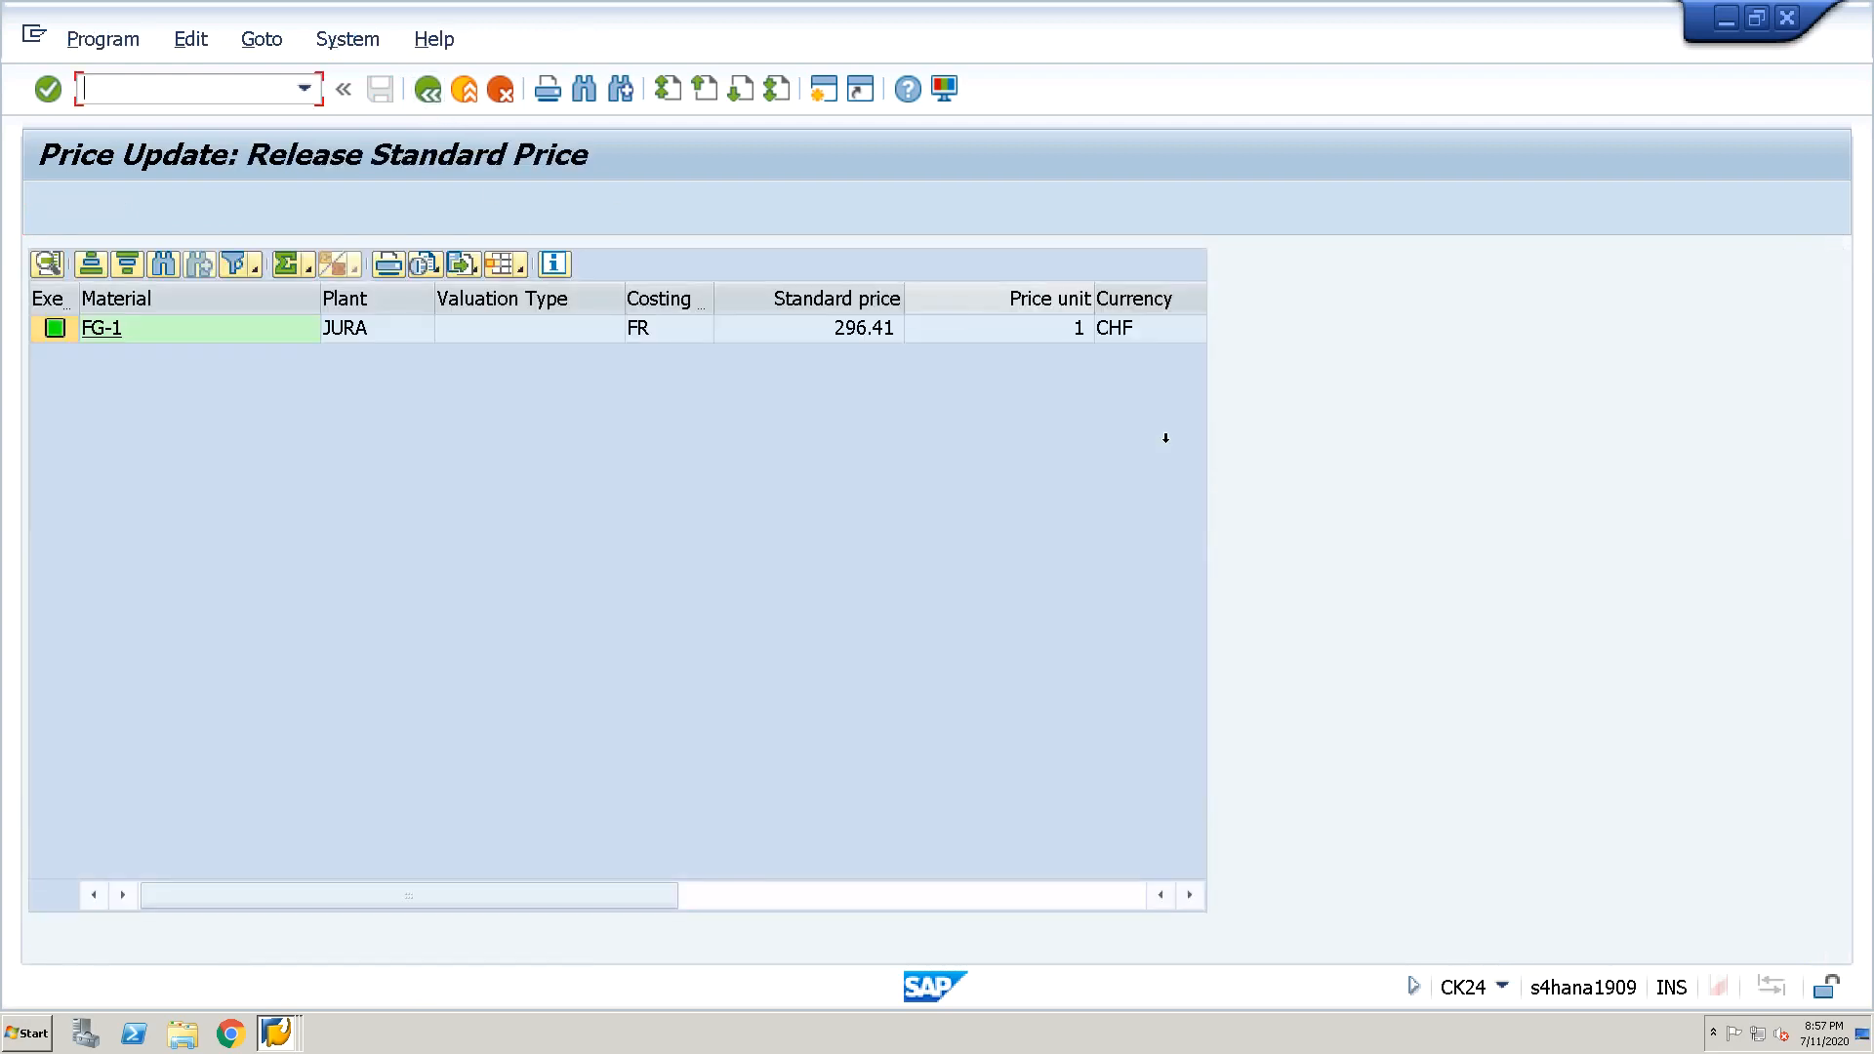
{"action": "left_click", "coordinate": [870, 332]}
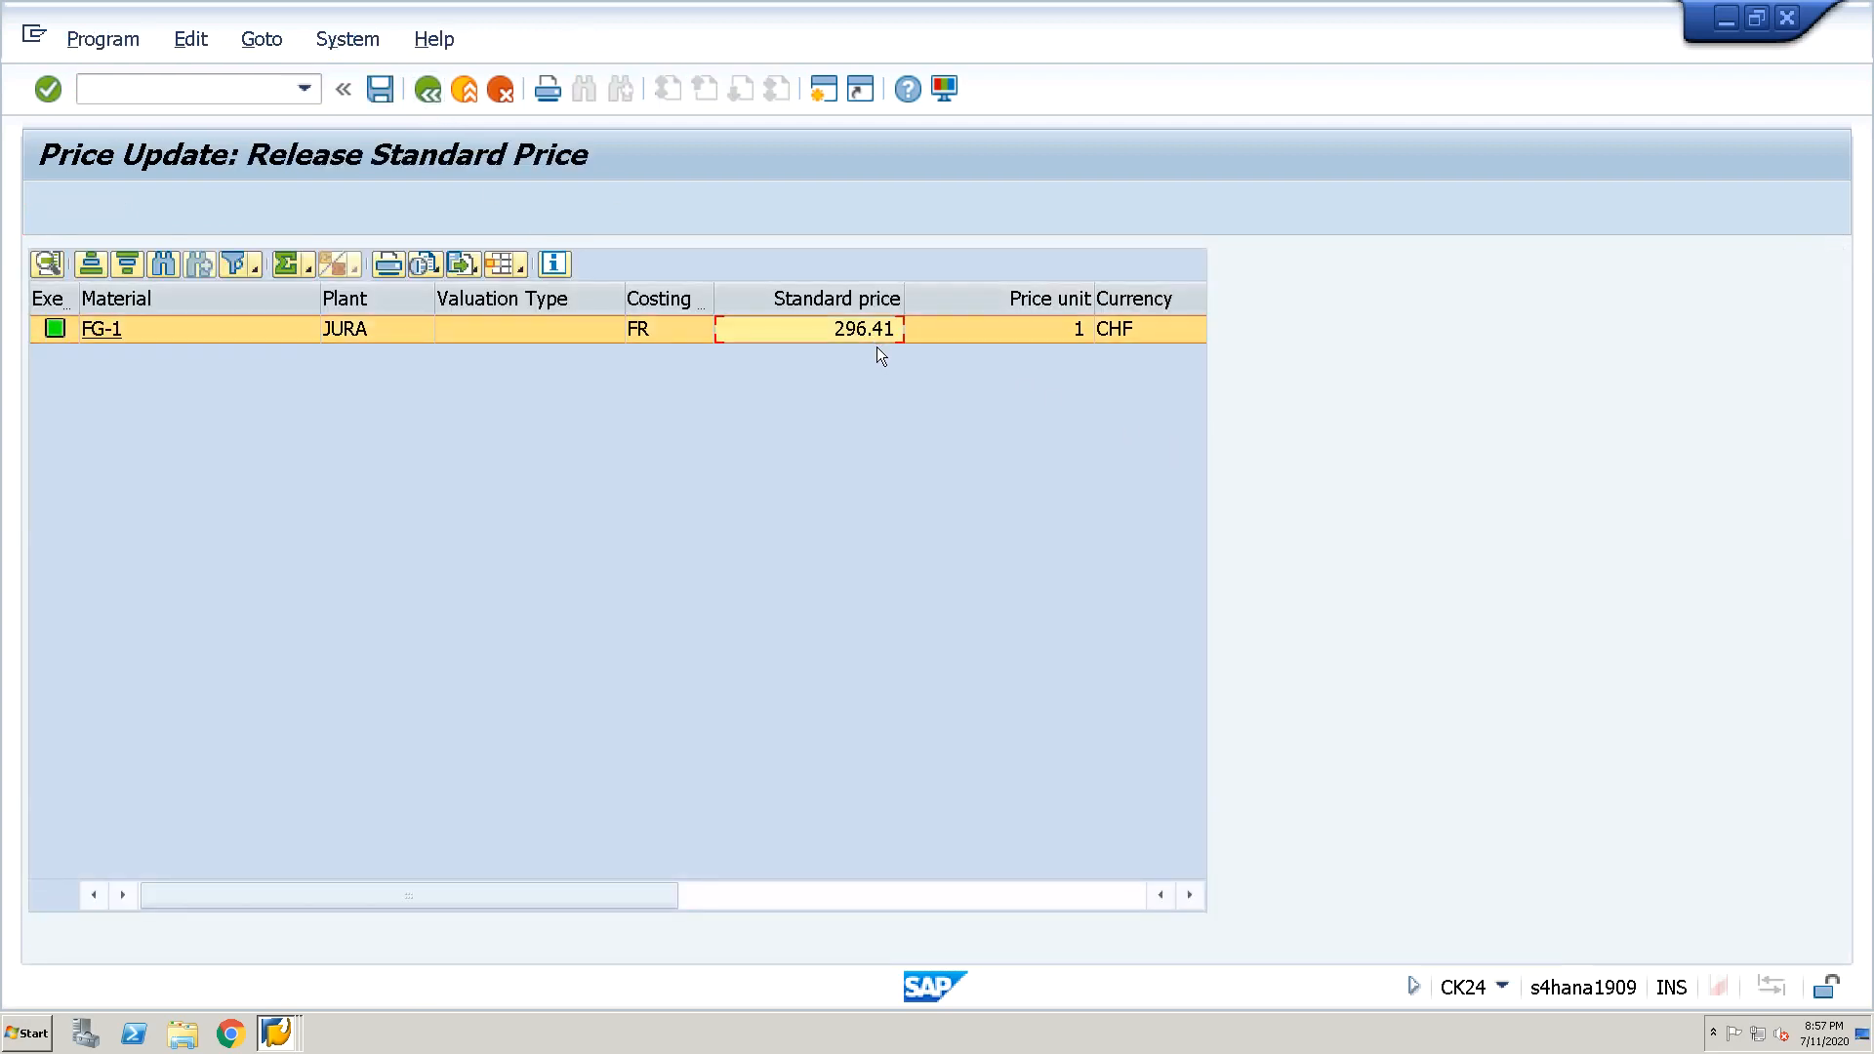
Switch back to the MM03 session and check the prices and values in the Accounting 1 view of FG-1
{"action": "key", "text": "alt+Tab"}
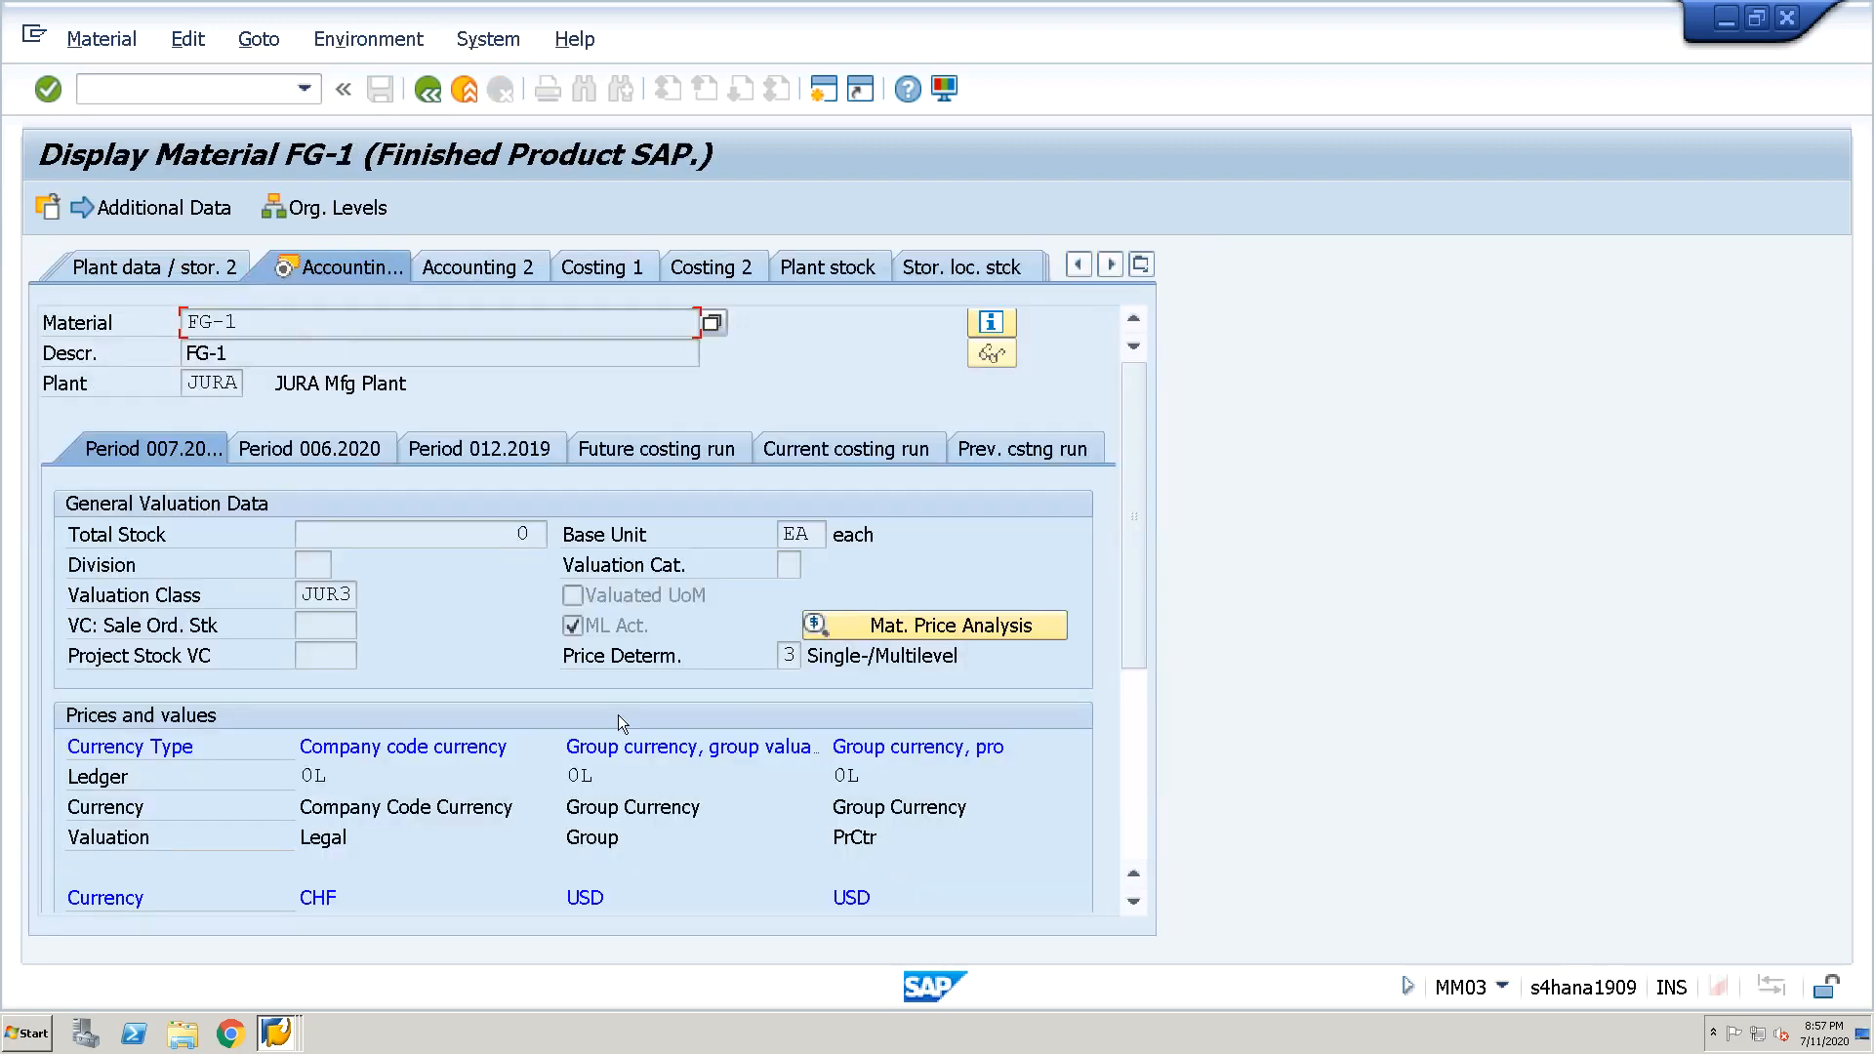
{"action": "left_click", "coordinate": [1128, 814]}
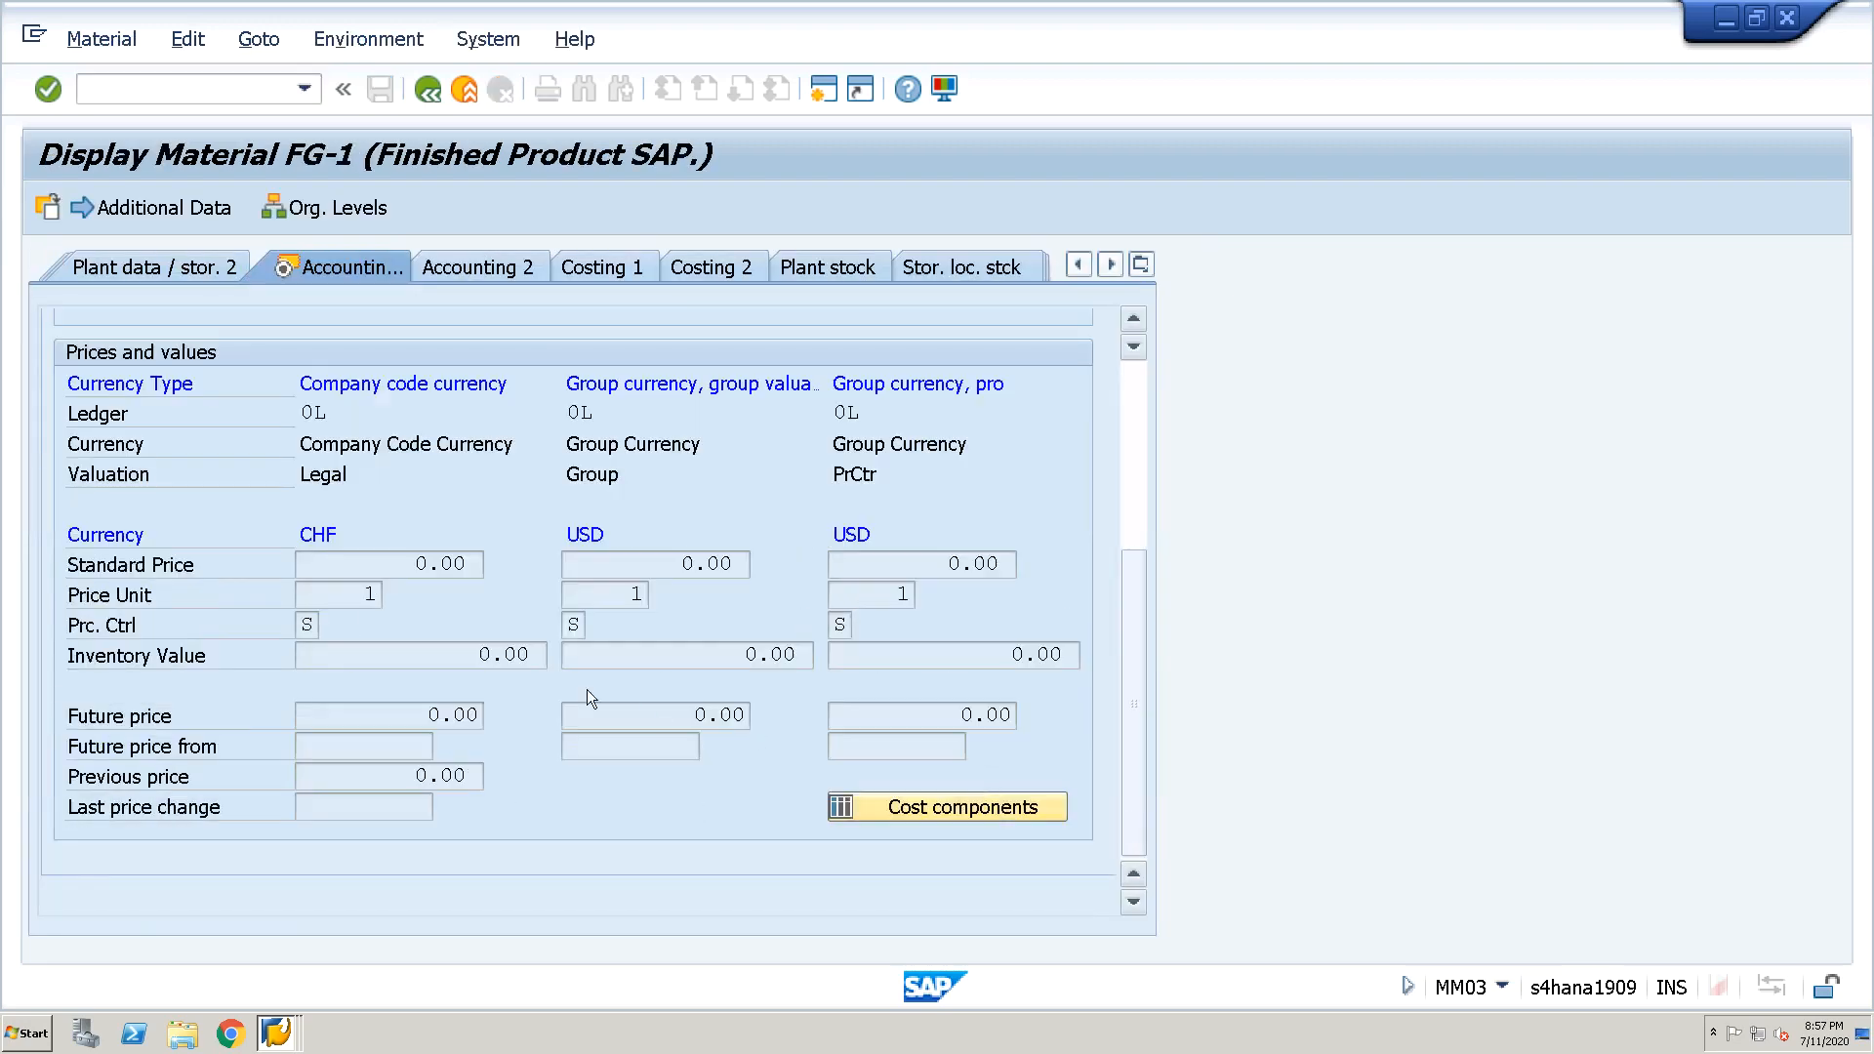
Examine the company code currency column and its standard price in the Accounting 1 view of FG-1
{"action": "left_click_drag", "start_coordinate": [406, 570], "coordinate": [483, 570]}
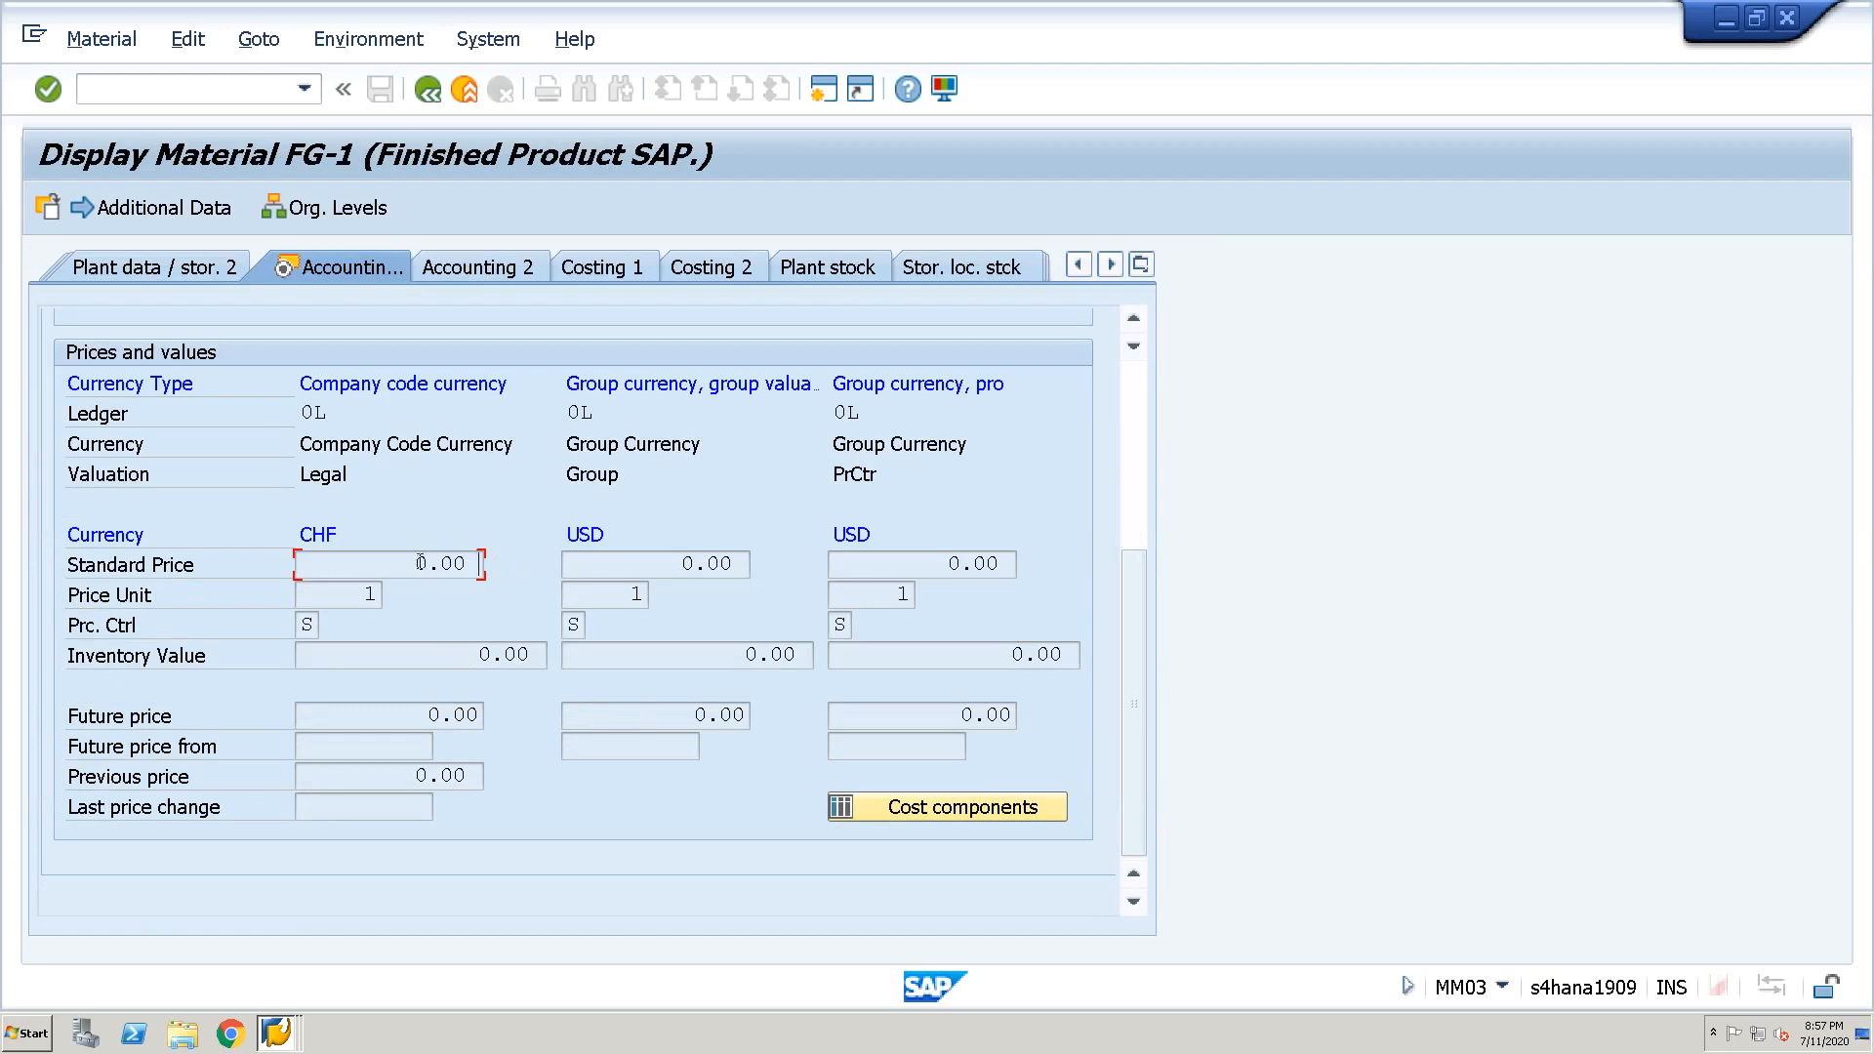
{"action": "left_click_drag", "start_coordinate": [417, 563], "coordinate": [481, 564]}
{"action": "left_click", "coordinate": [481, 563]}
{"action": "left_click_drag", "start_coordinate": [306, 387], "coordinate": [480, 562]}
Reload the Accounting 1 view of FG-1 for plant JURA to display its current prices and values
{"action": "left_click", "coordinate": [430, 93]}
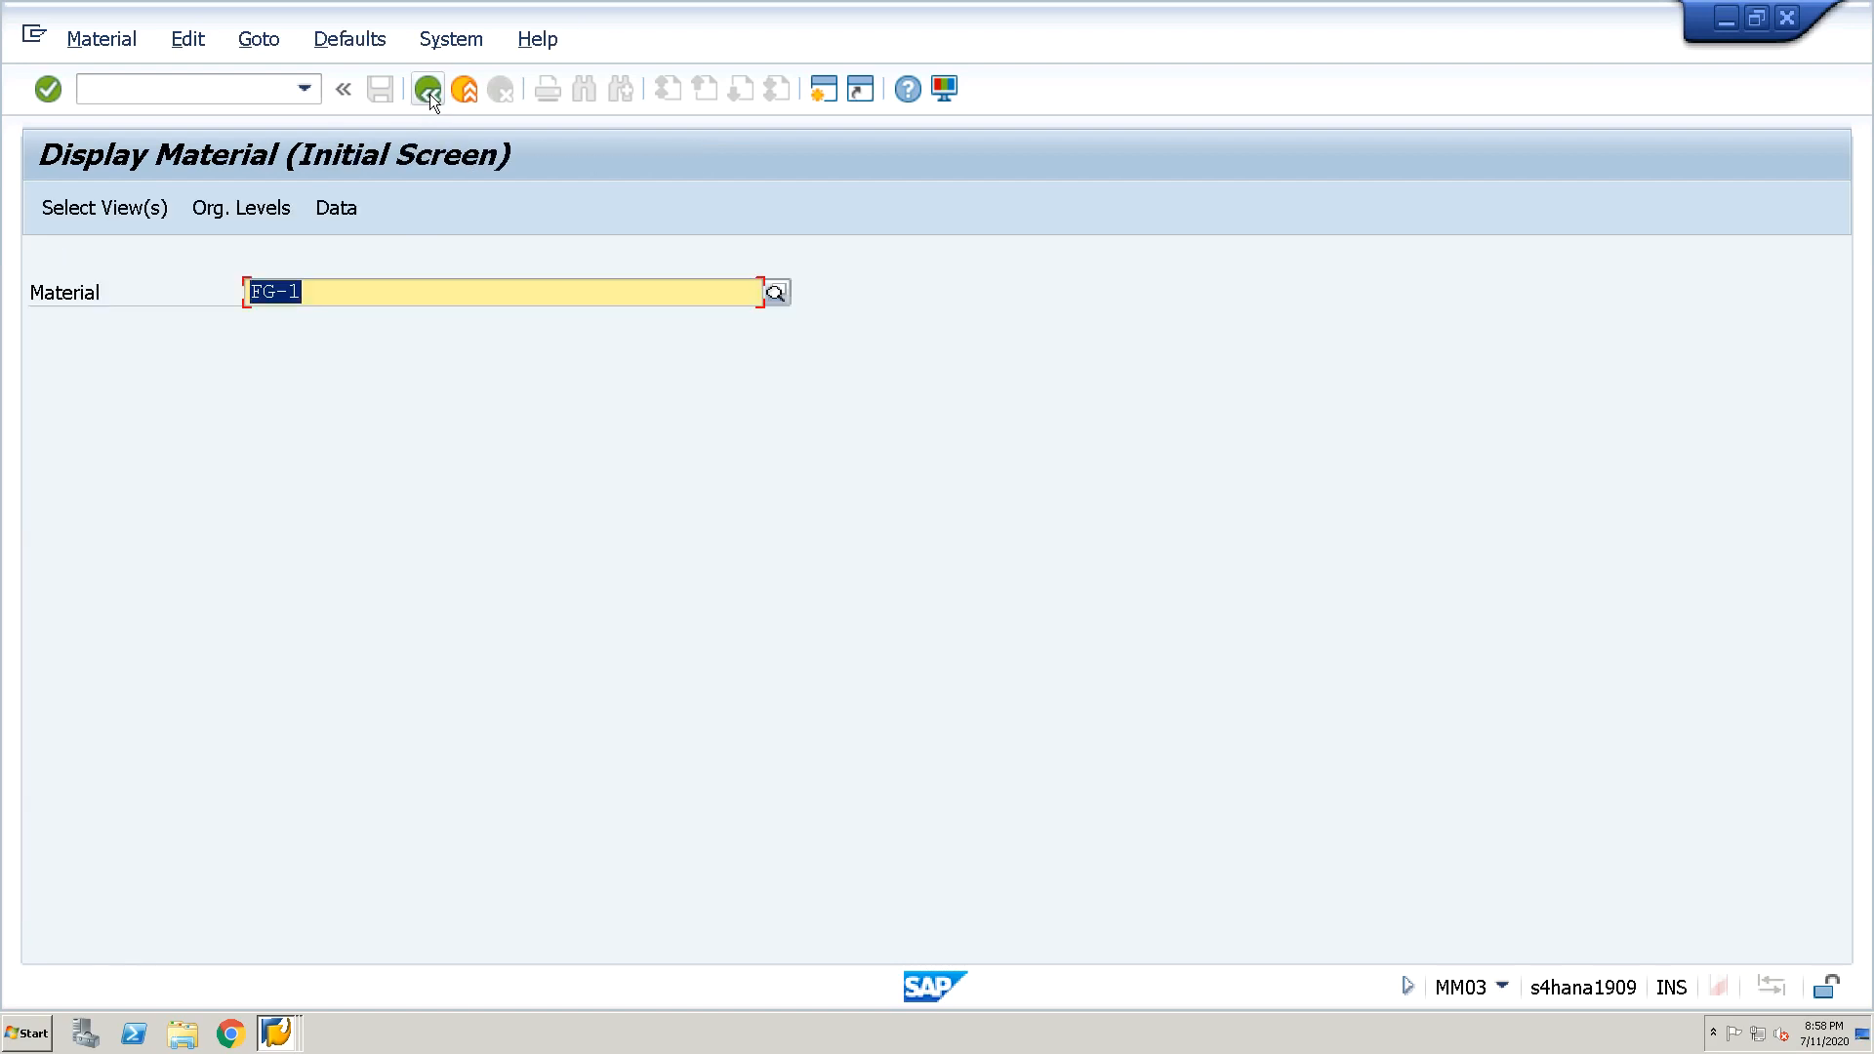
{"action": "key", "text": "Return"}
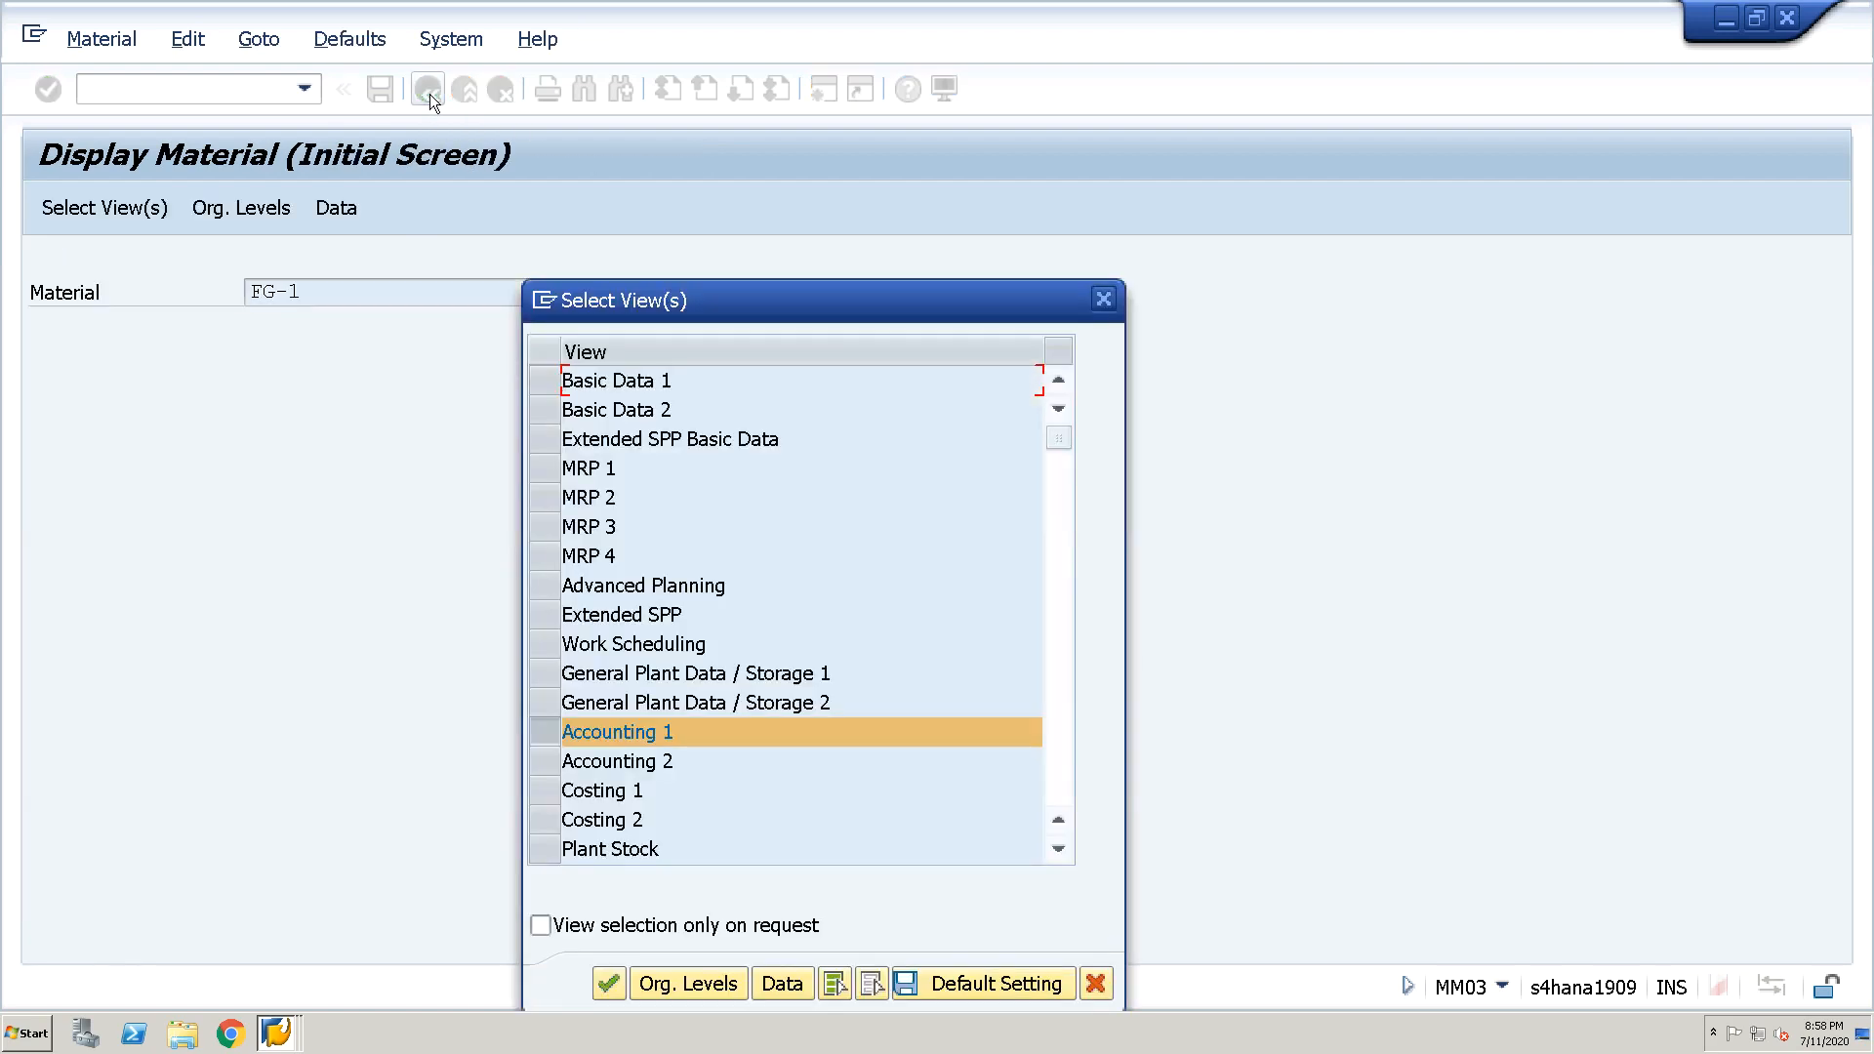
{"action": "key", "text": "Return"}
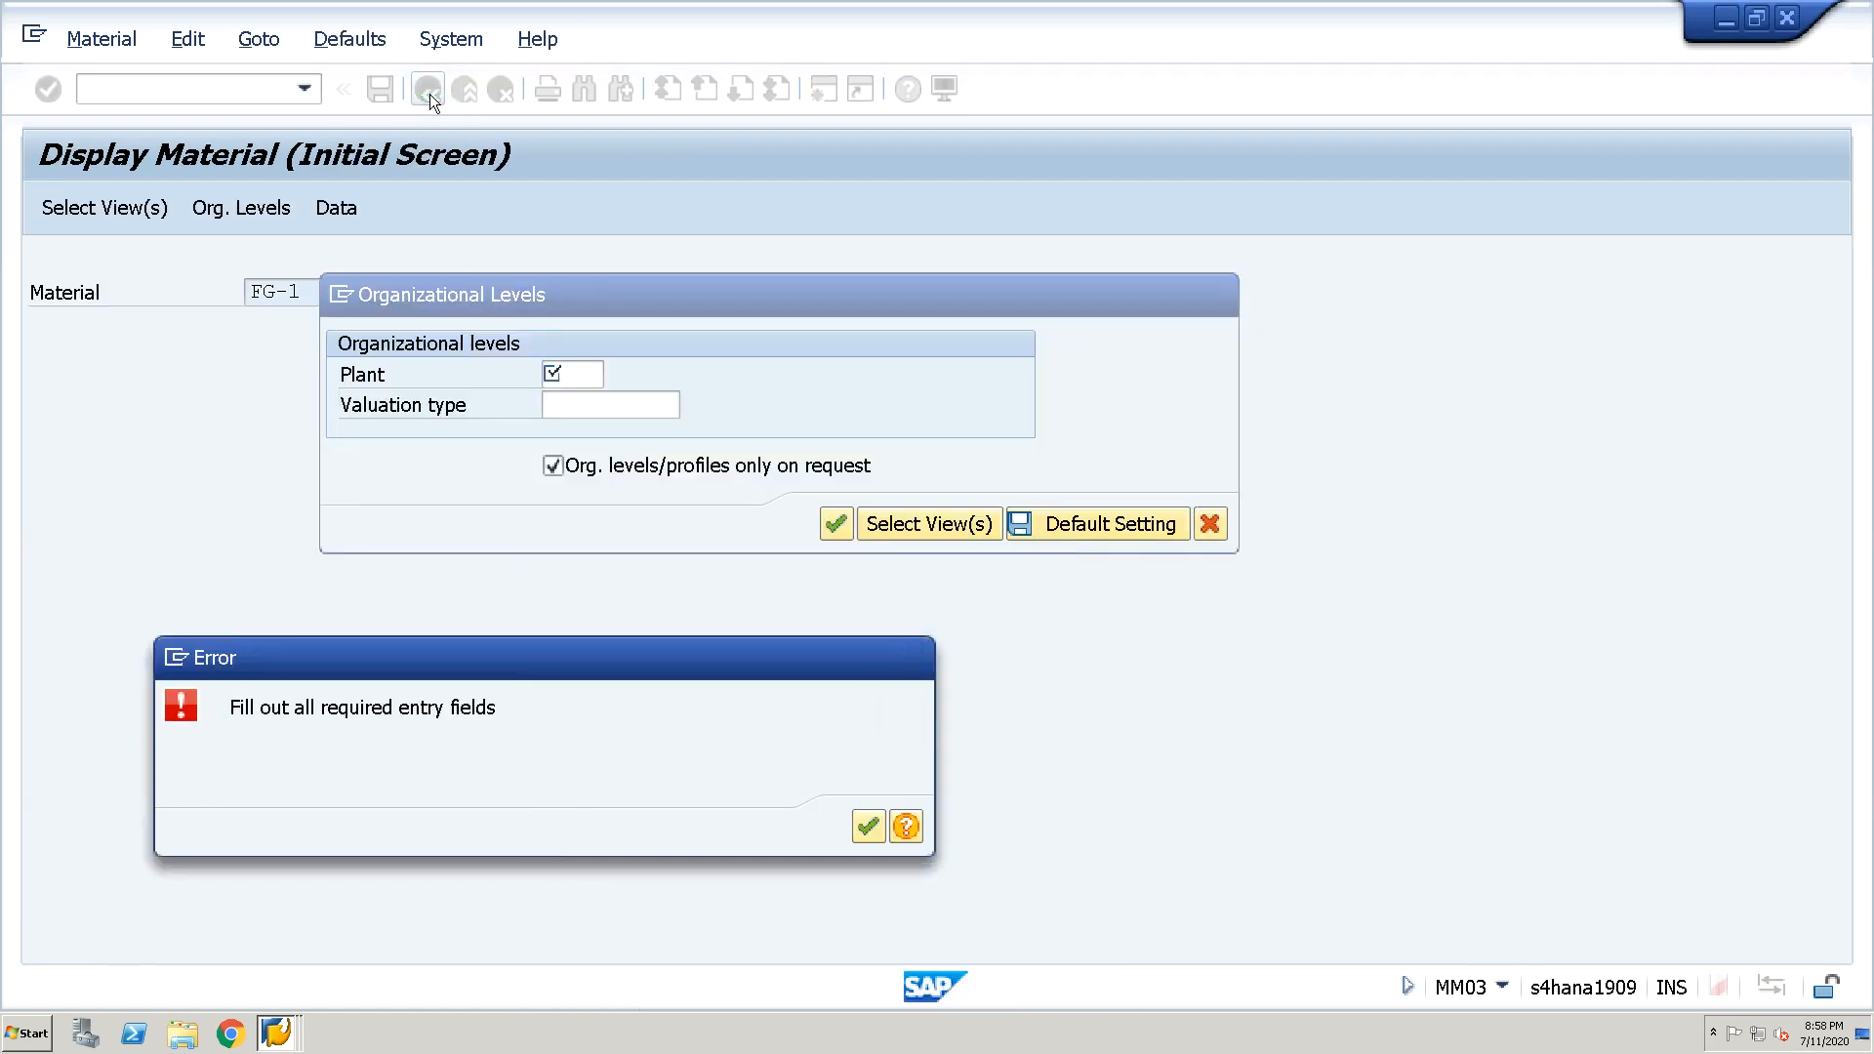
{"action": "key", "text": "Return"}
{"action": "type", "text": "JURA"}
{"action": "key", "text": "Tab"}
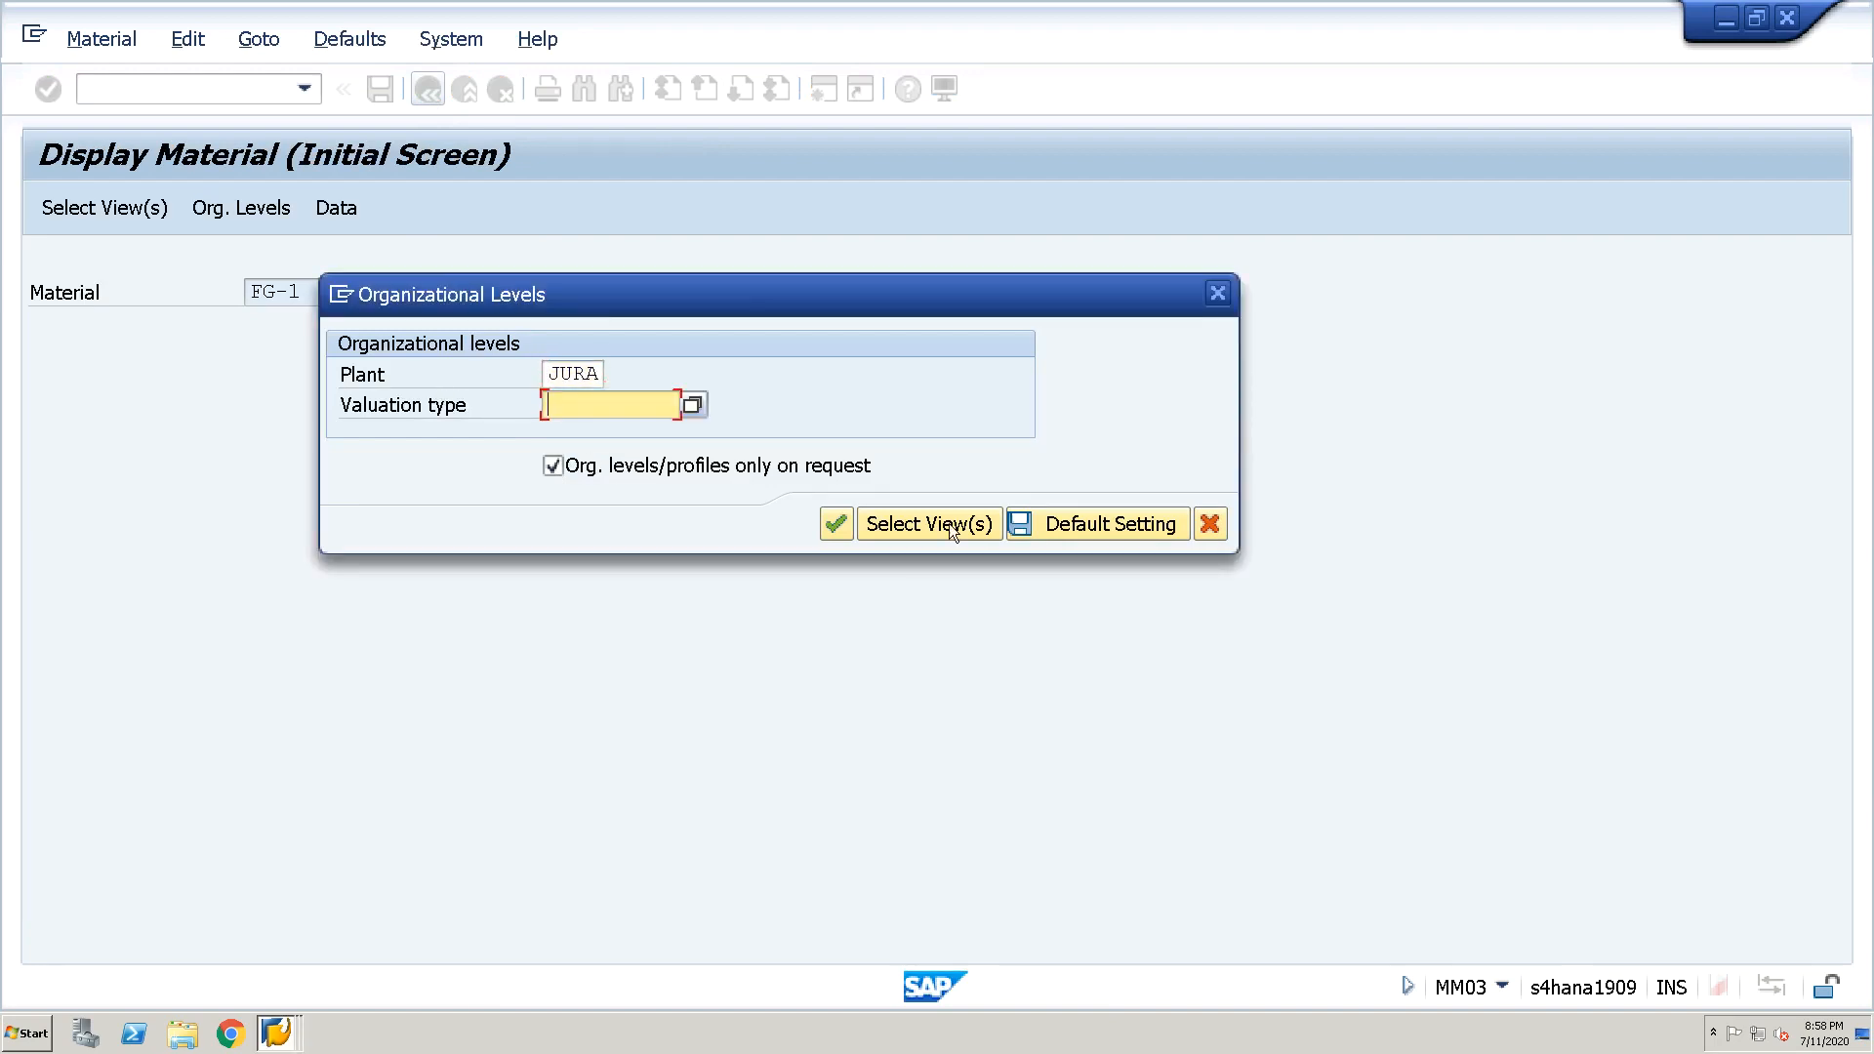
{"action": "left_click", "coordinate": [1092, 524]}
{"action": "left_click", "coordinate": [859, 533]}
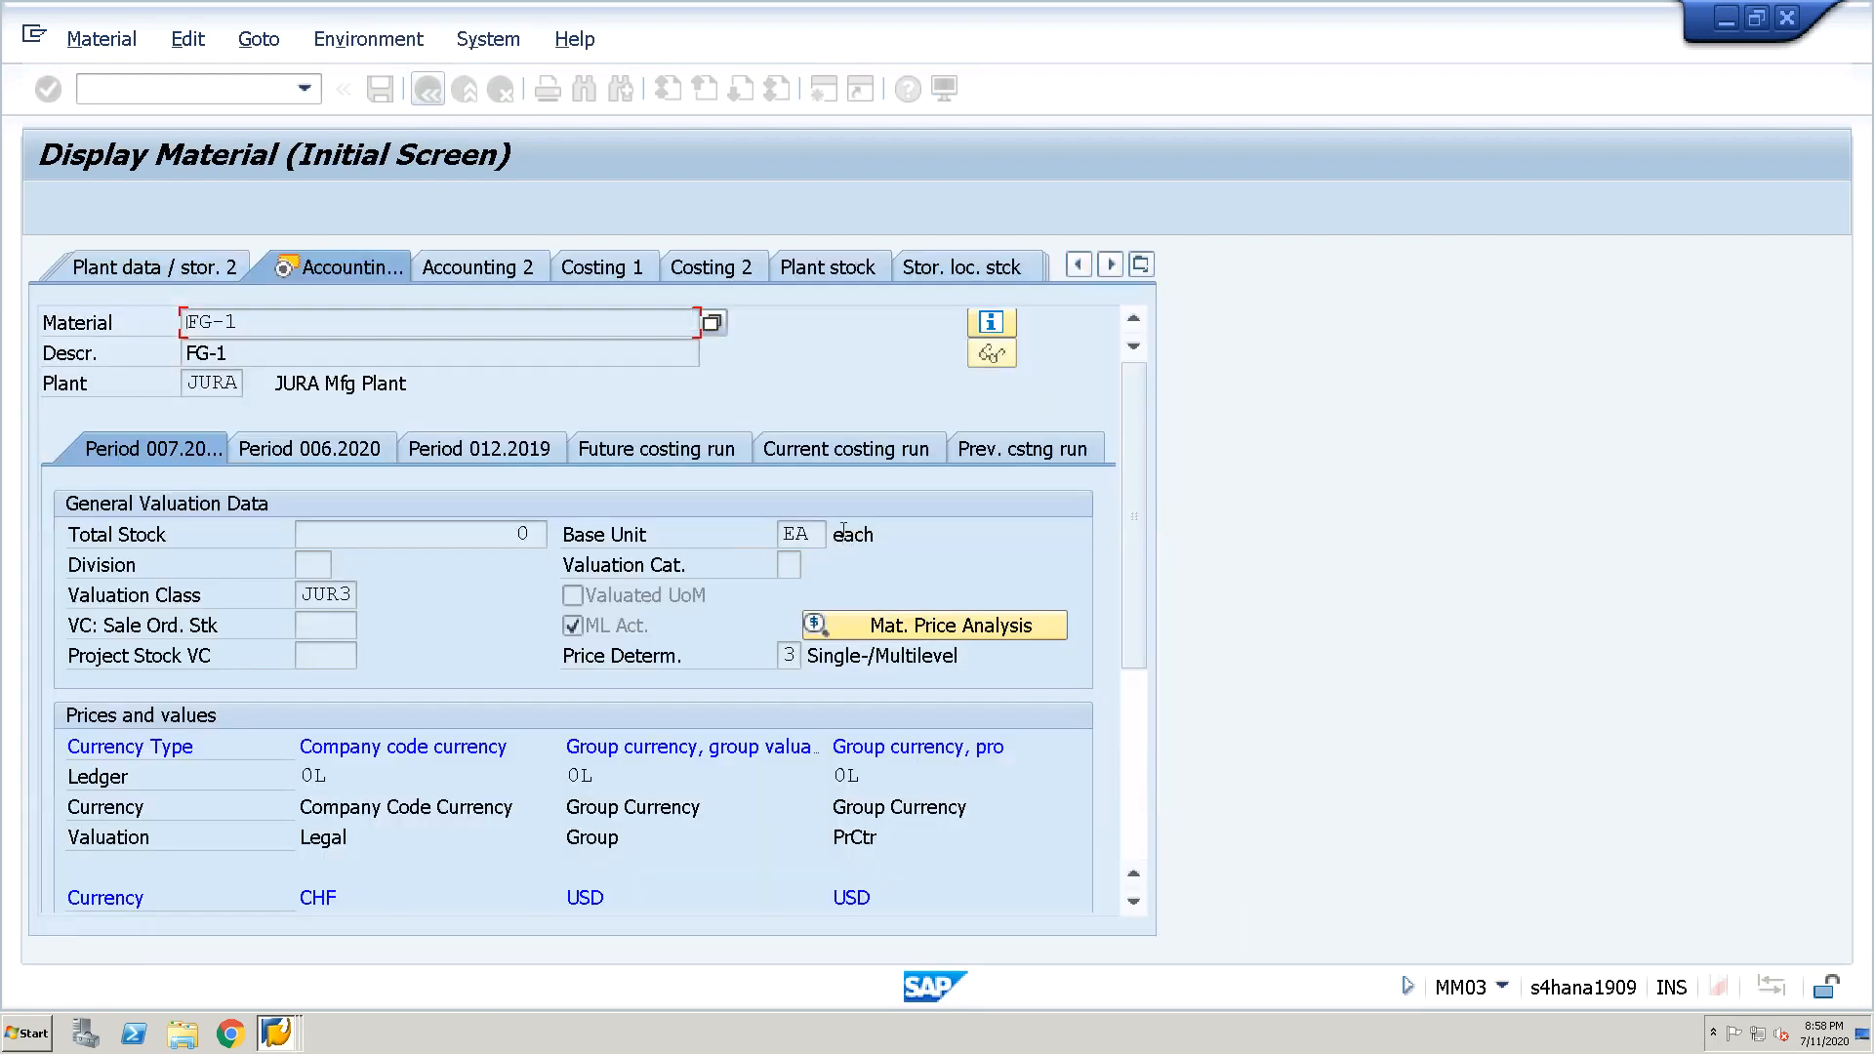
{"action": "left_click", "coordinate": [1134, 795]}
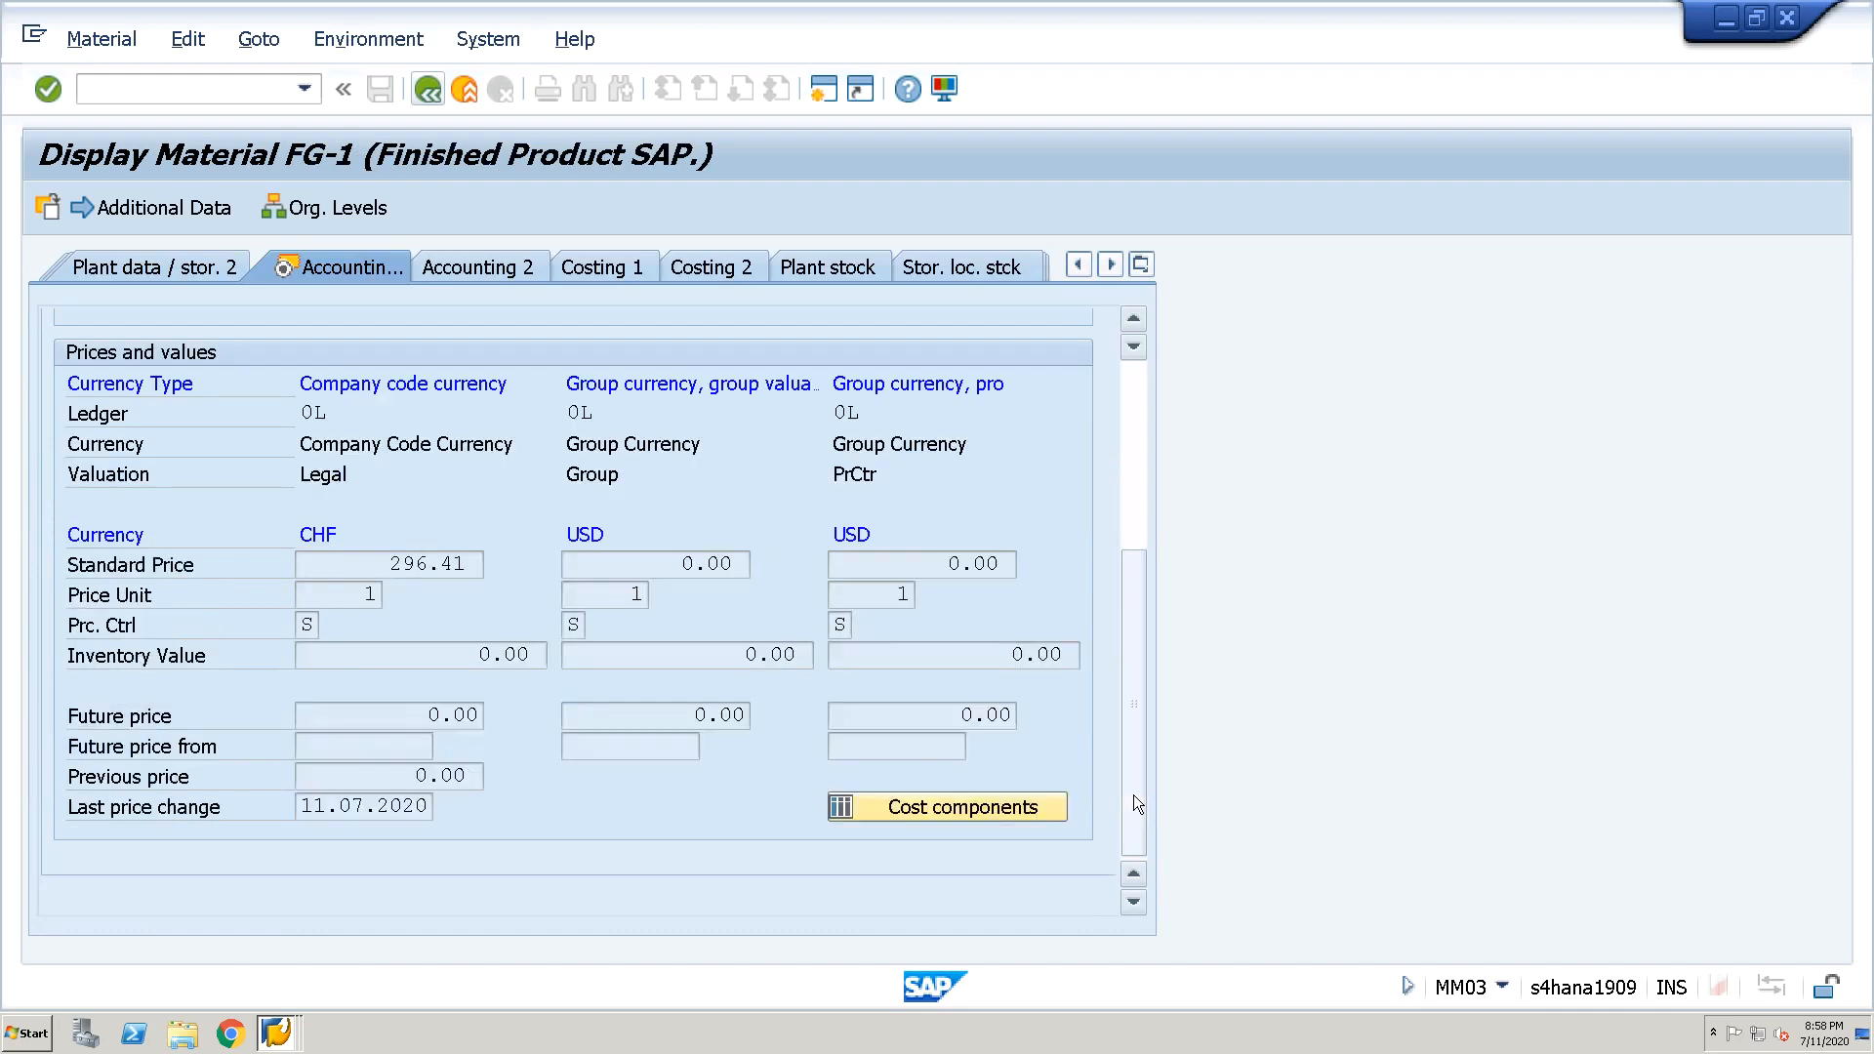
Compare the standard prices of FG-1 in company code currency, group valuation and profit center valuation
{"action": "left_click_drag", "start_coordinate": [390, 564], "coordinate": [476, 570]}
{"action": "left_click", "coordinate": [479, 570]}
{"action": "key", "text": "Tab"}
{"action": "key", "text": "Tab"}
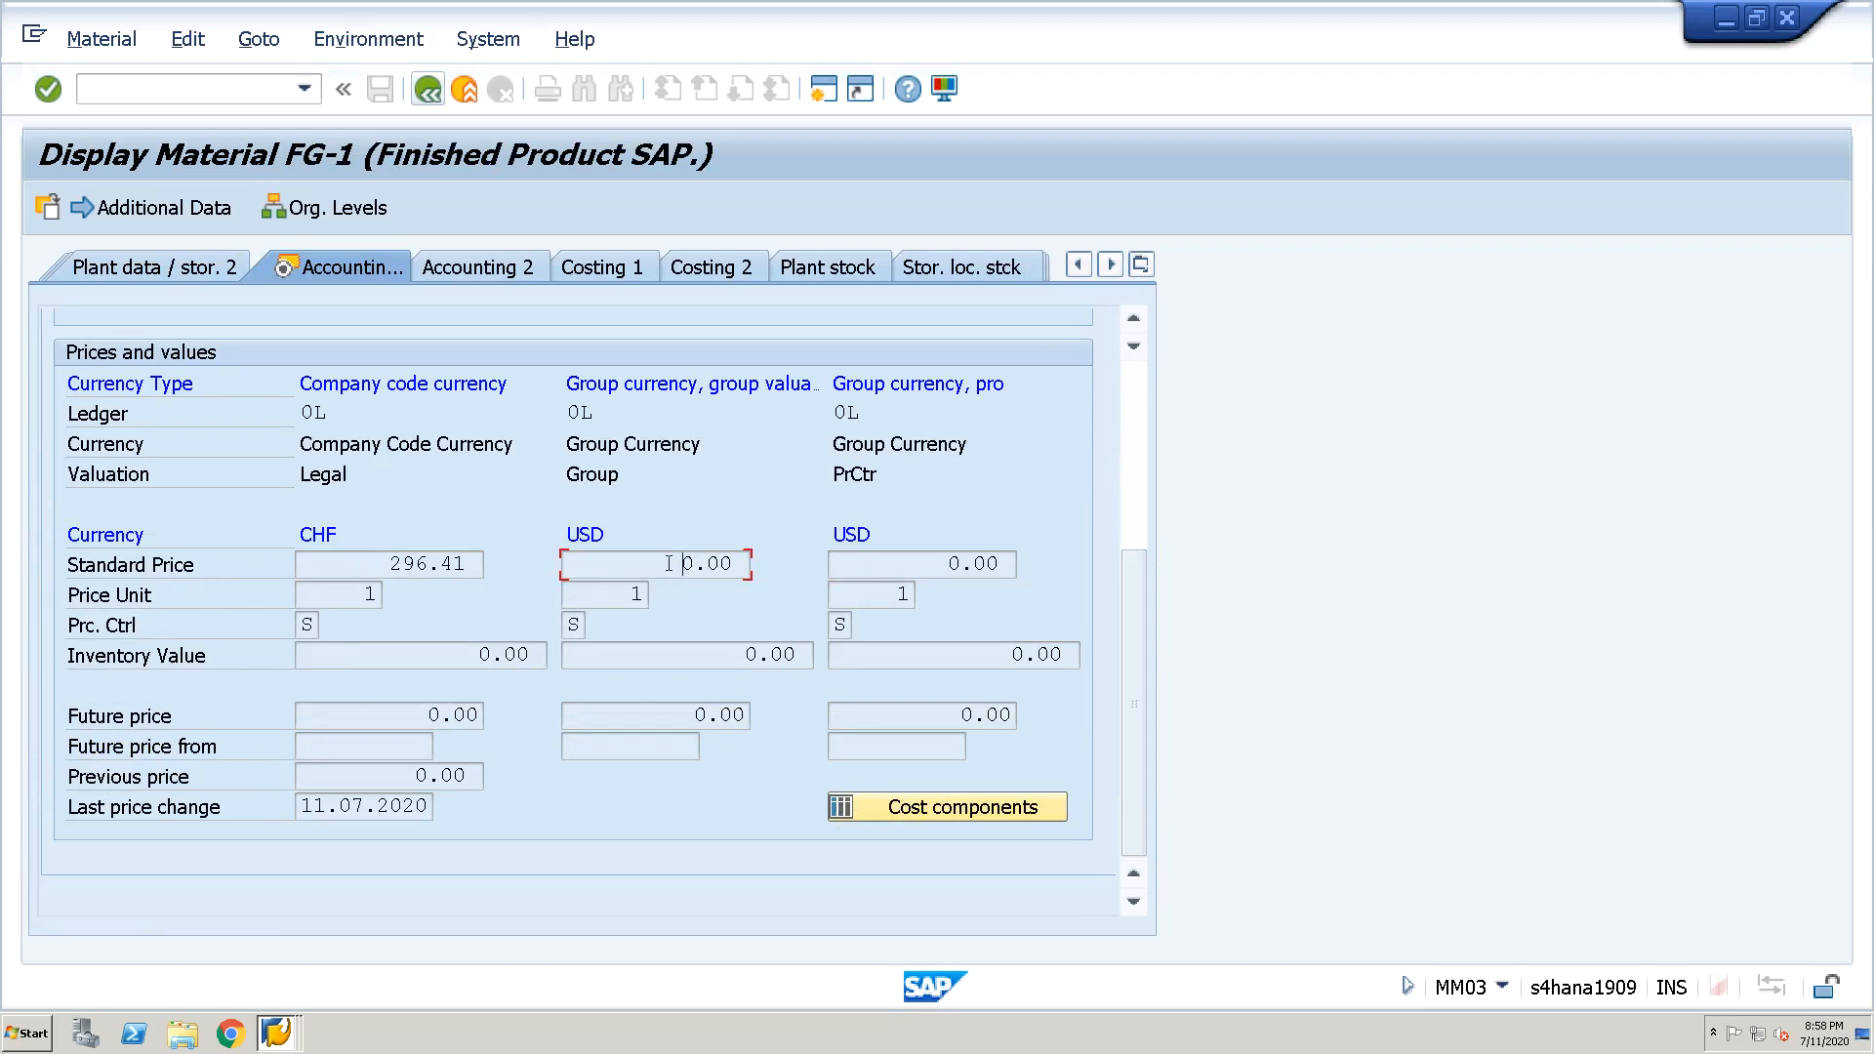
{"action": "left_click", "coordinate": [887, 559]}
{"action": "left_click", "coordinate": [687, 563]}
Switch to the CK24 session and start CK11N there, keeping material FG-1 and plant JURA
{"action": "key", "text": "F3"}
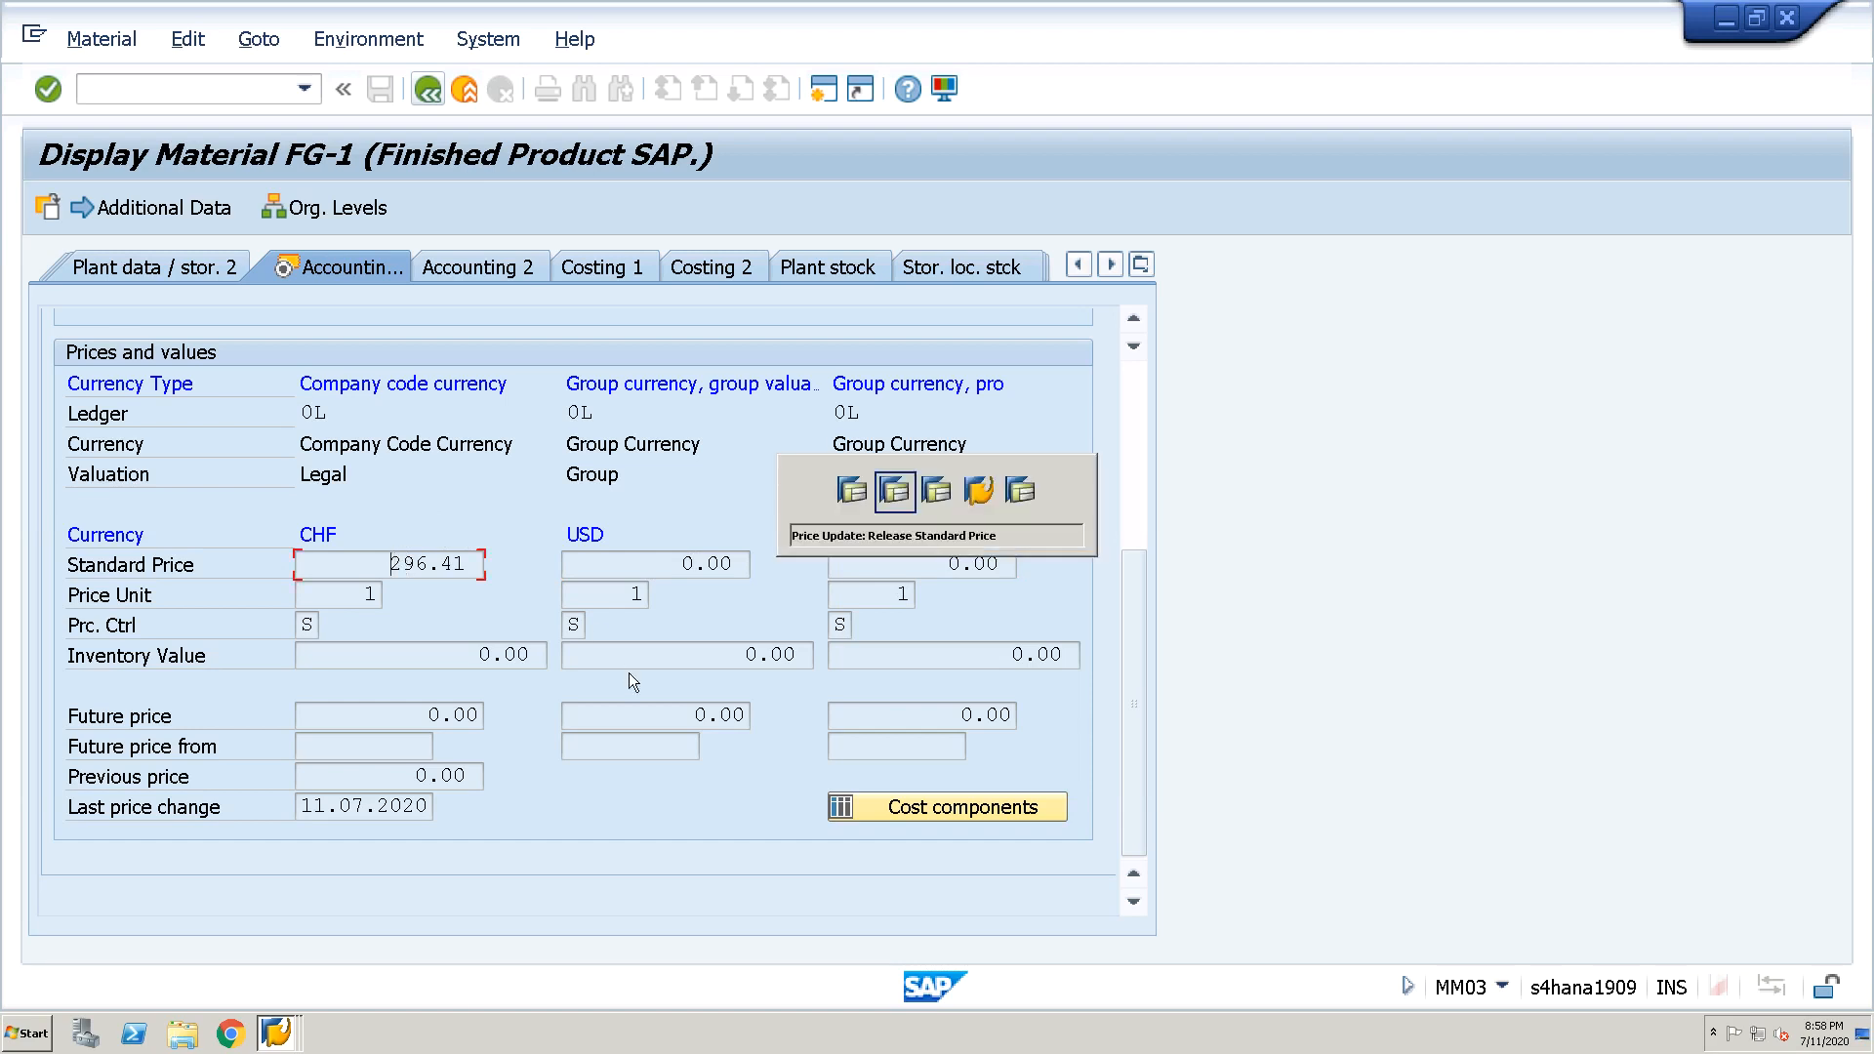
{"action": "left_click", "coordinate": [255, 93]}
{"action": "type", "text": "/NCK11N"}
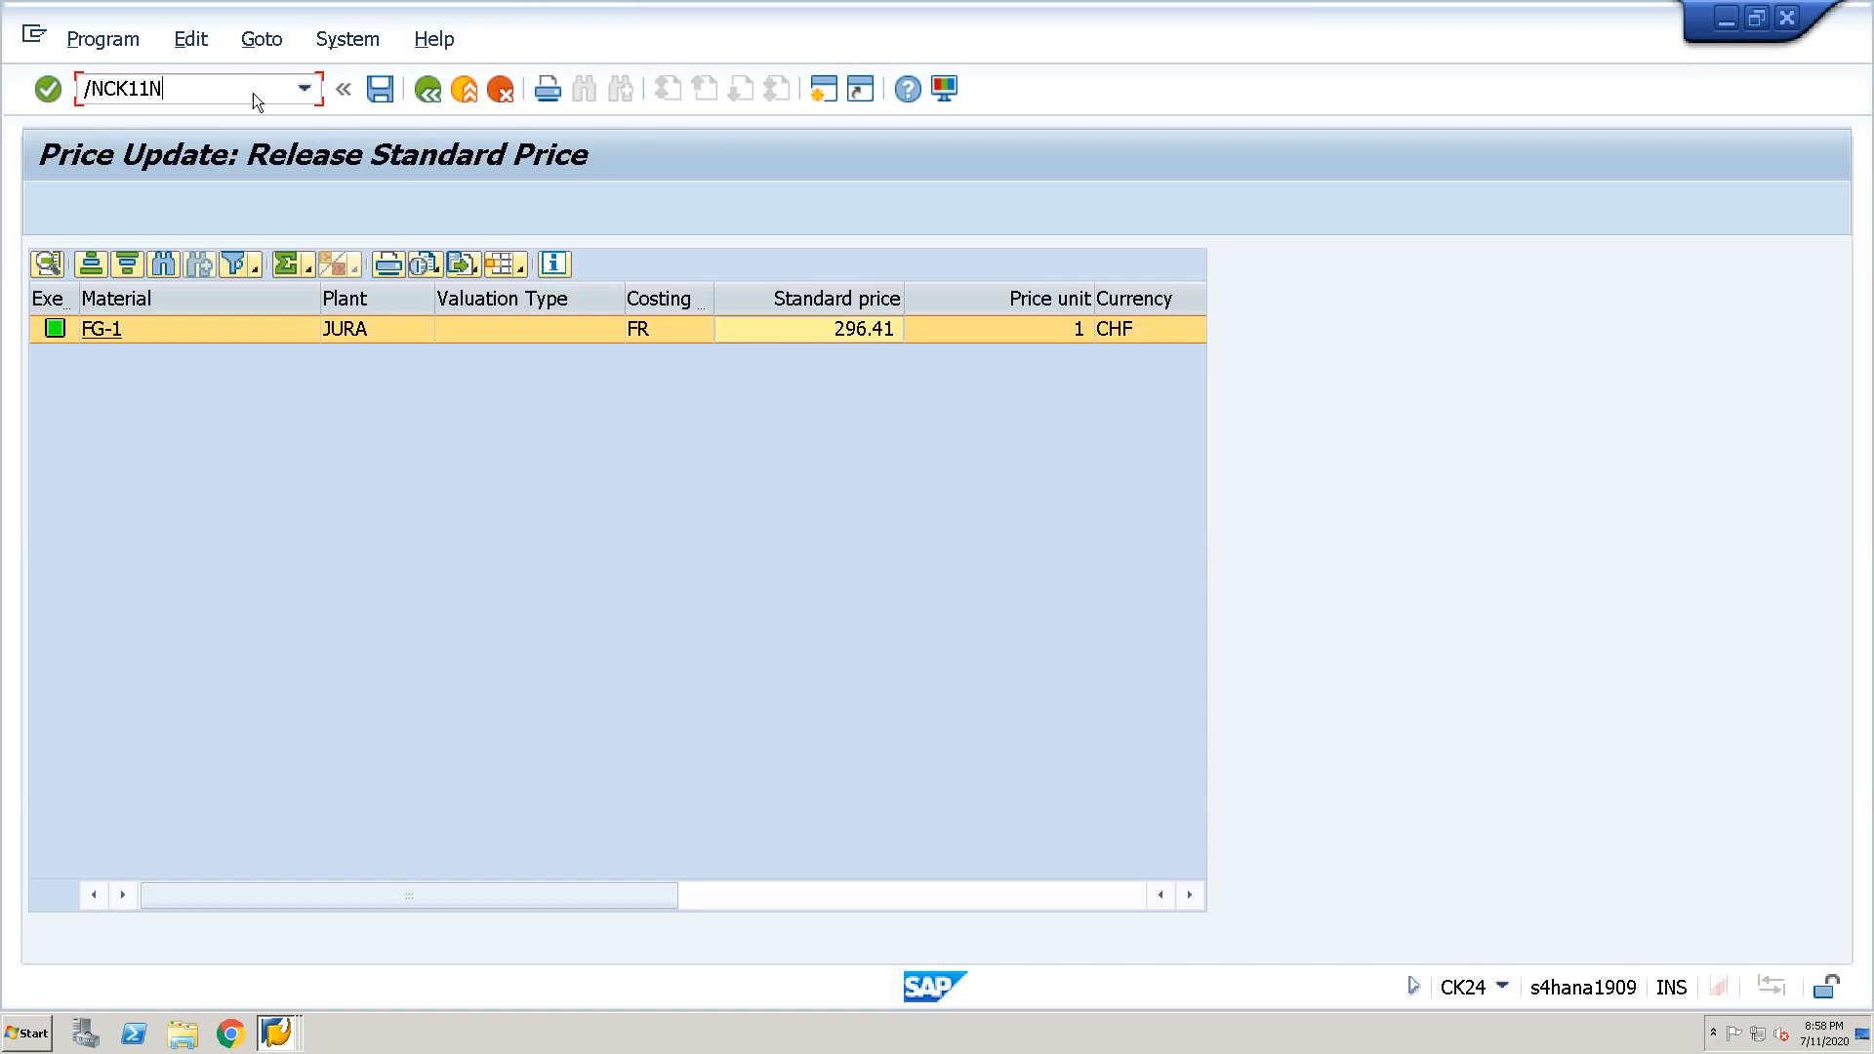
{"action": "key", "text": "Return"}
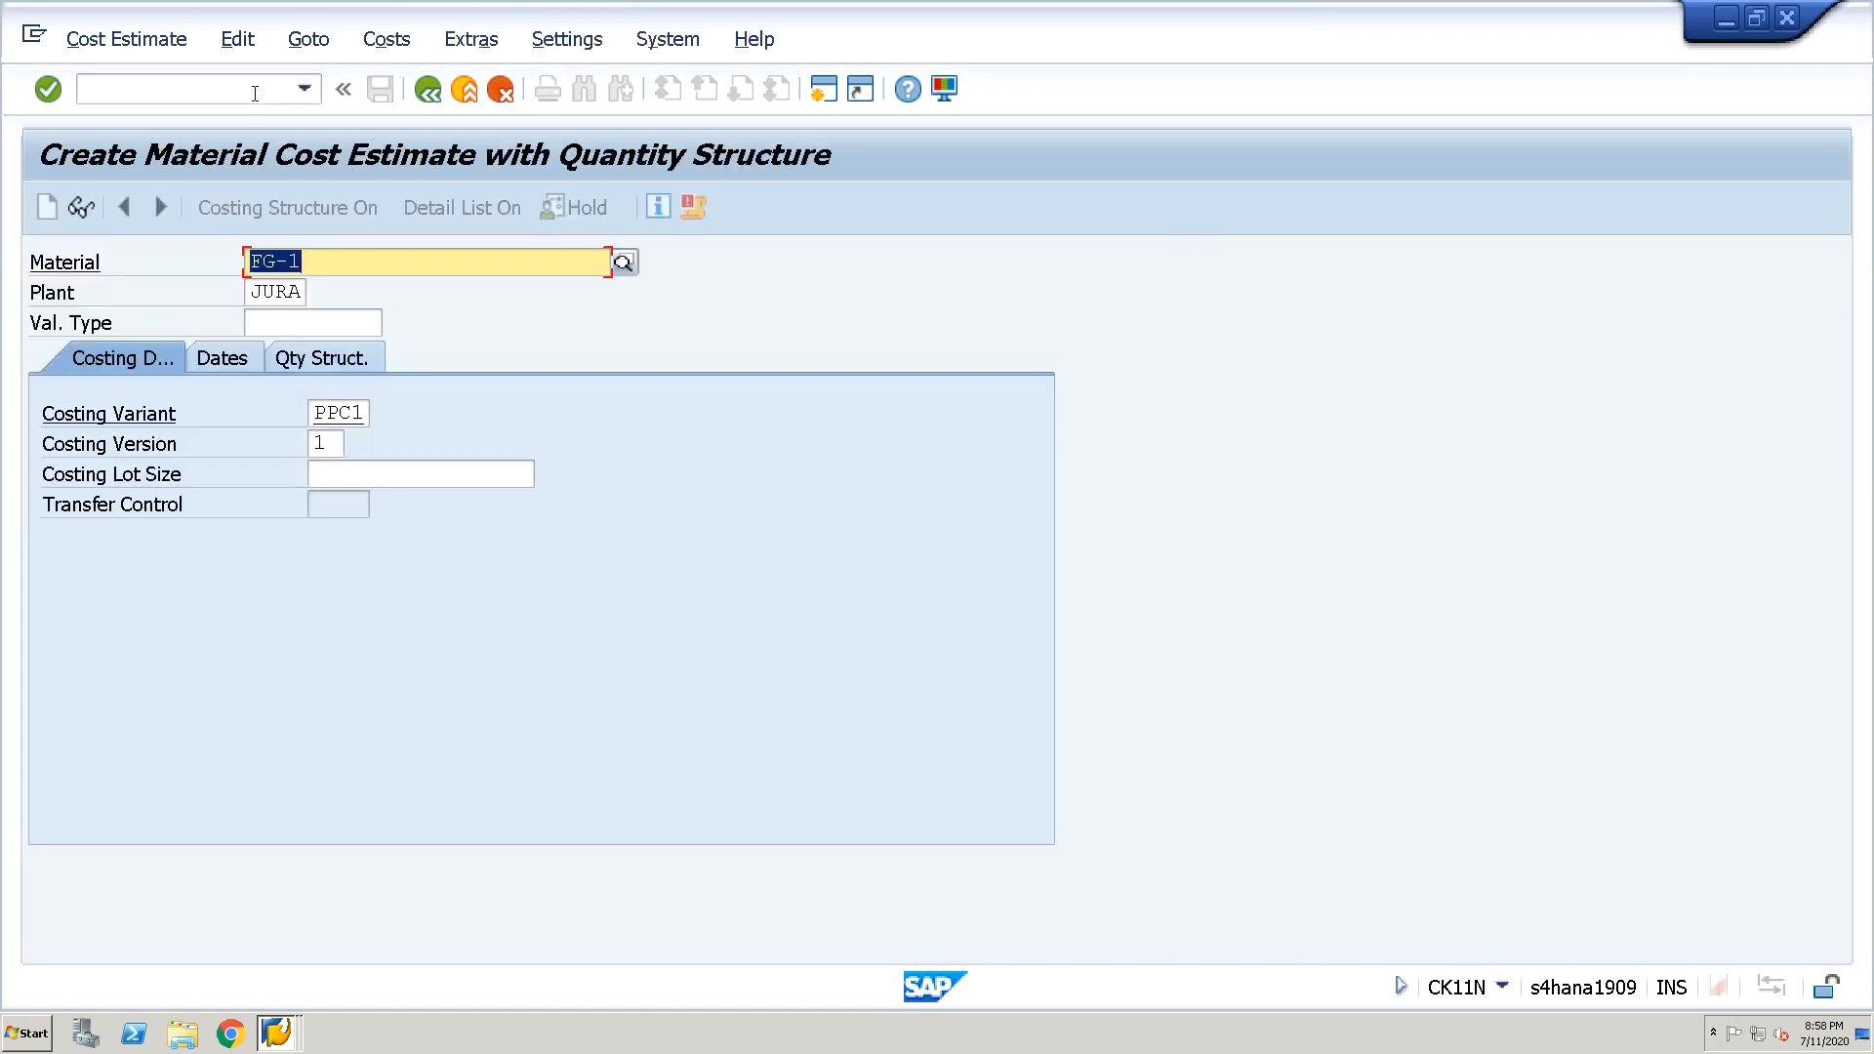
{"action": "key", "text": "Tab"}
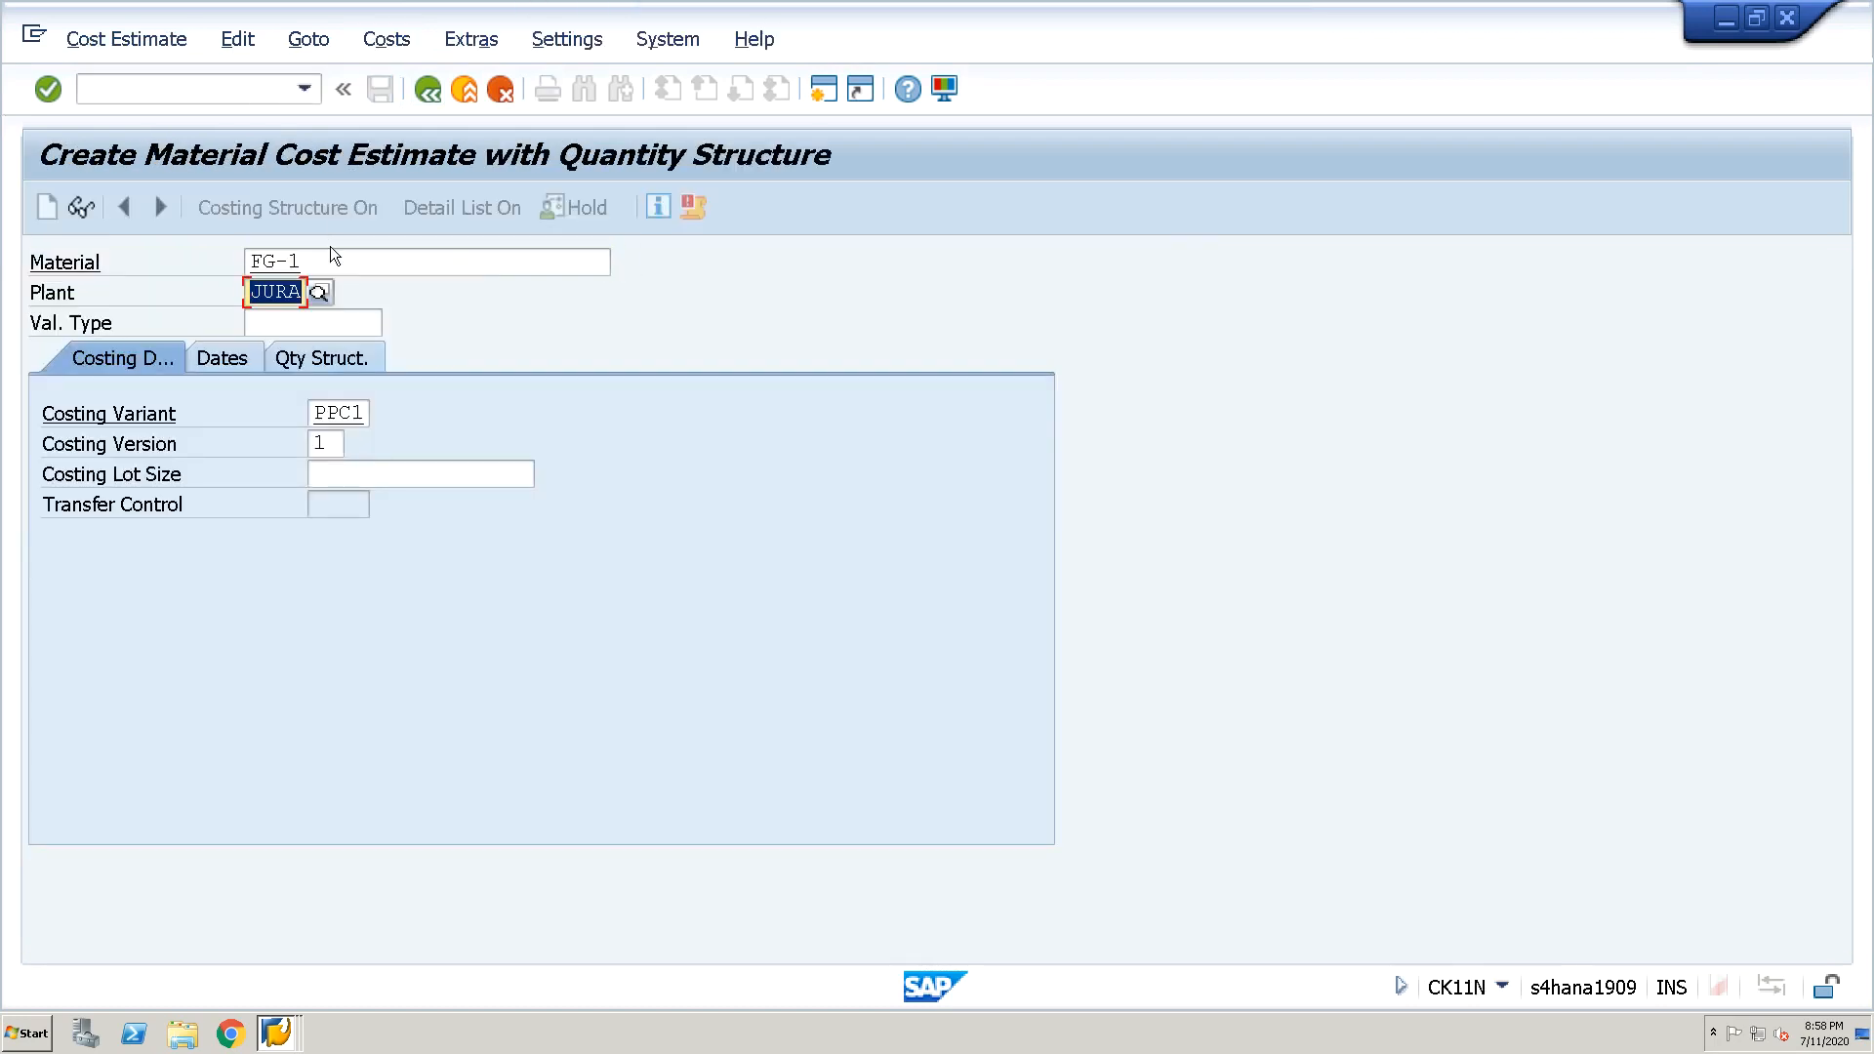
{"action": "key", "text": "Tab"}
{"action": "key", "text": "Tab"}
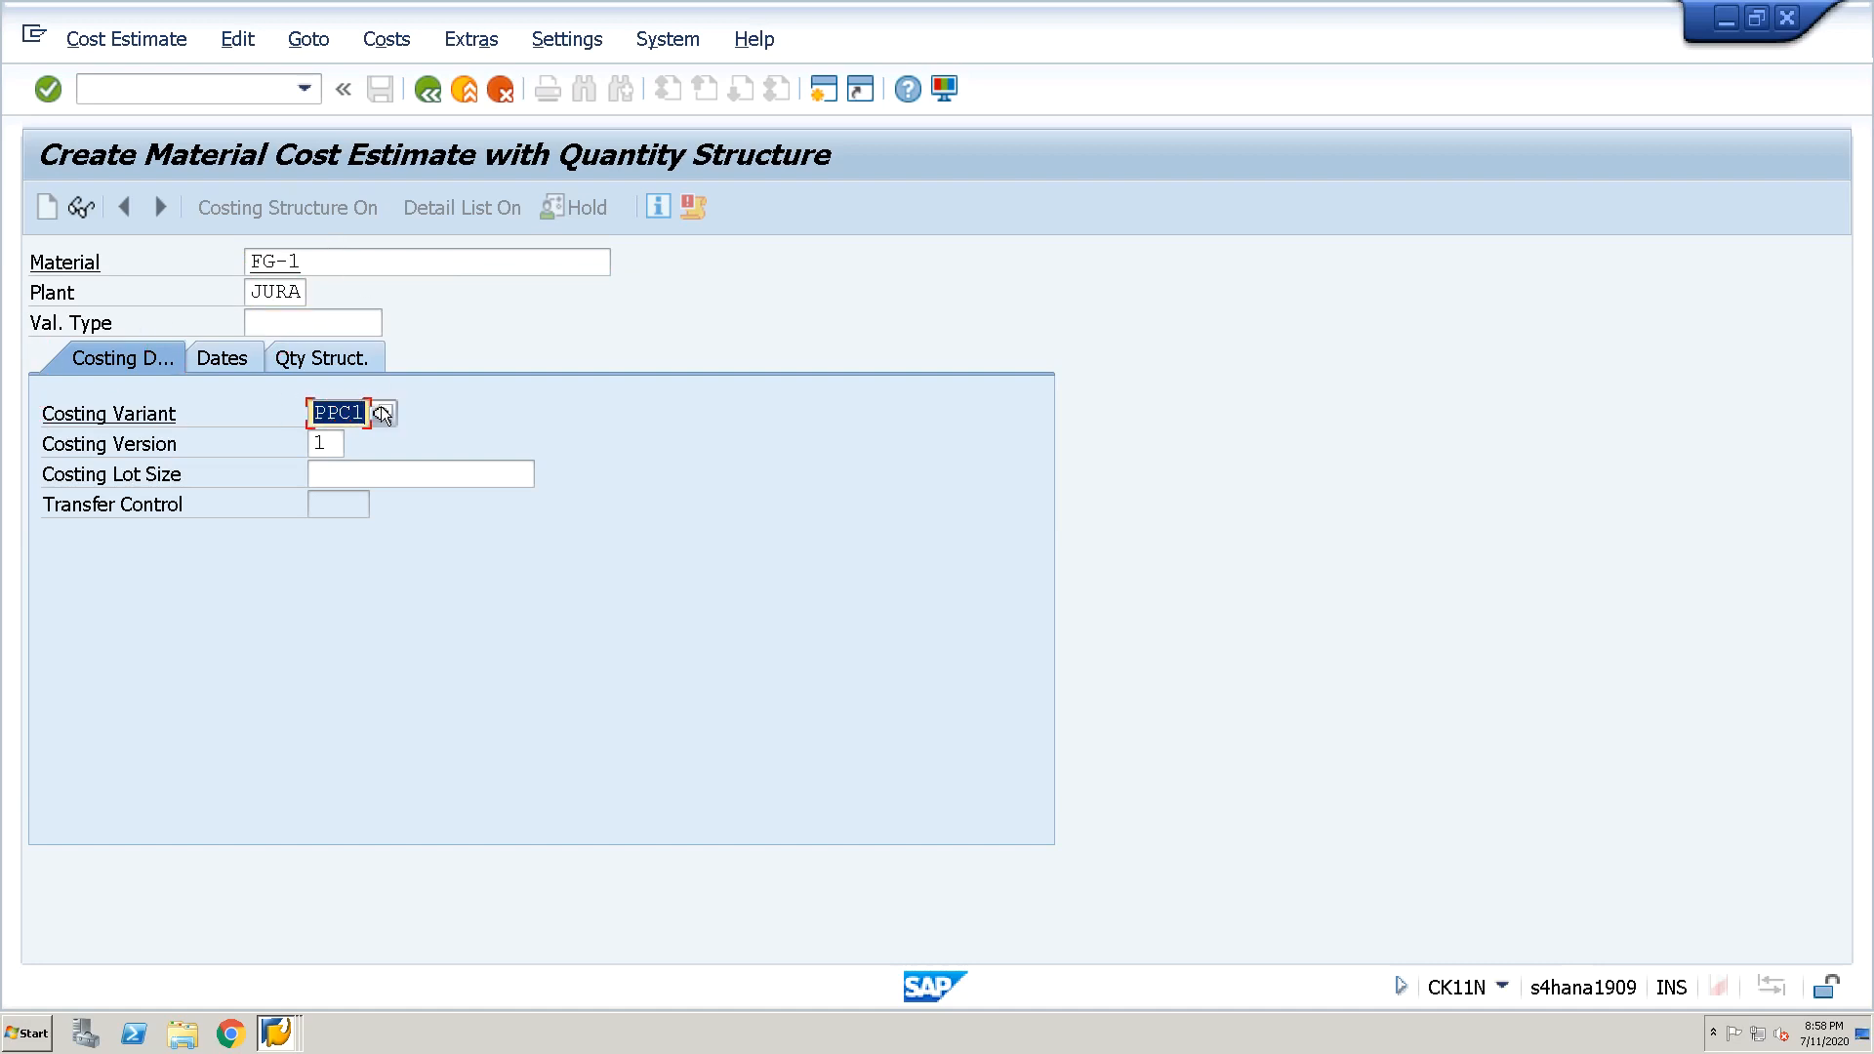
Cost FG-1 with costing variant ZPC1 (Group Valution), accepting the default dates
{"action": "left_click", "coordinate": [382, 411]}
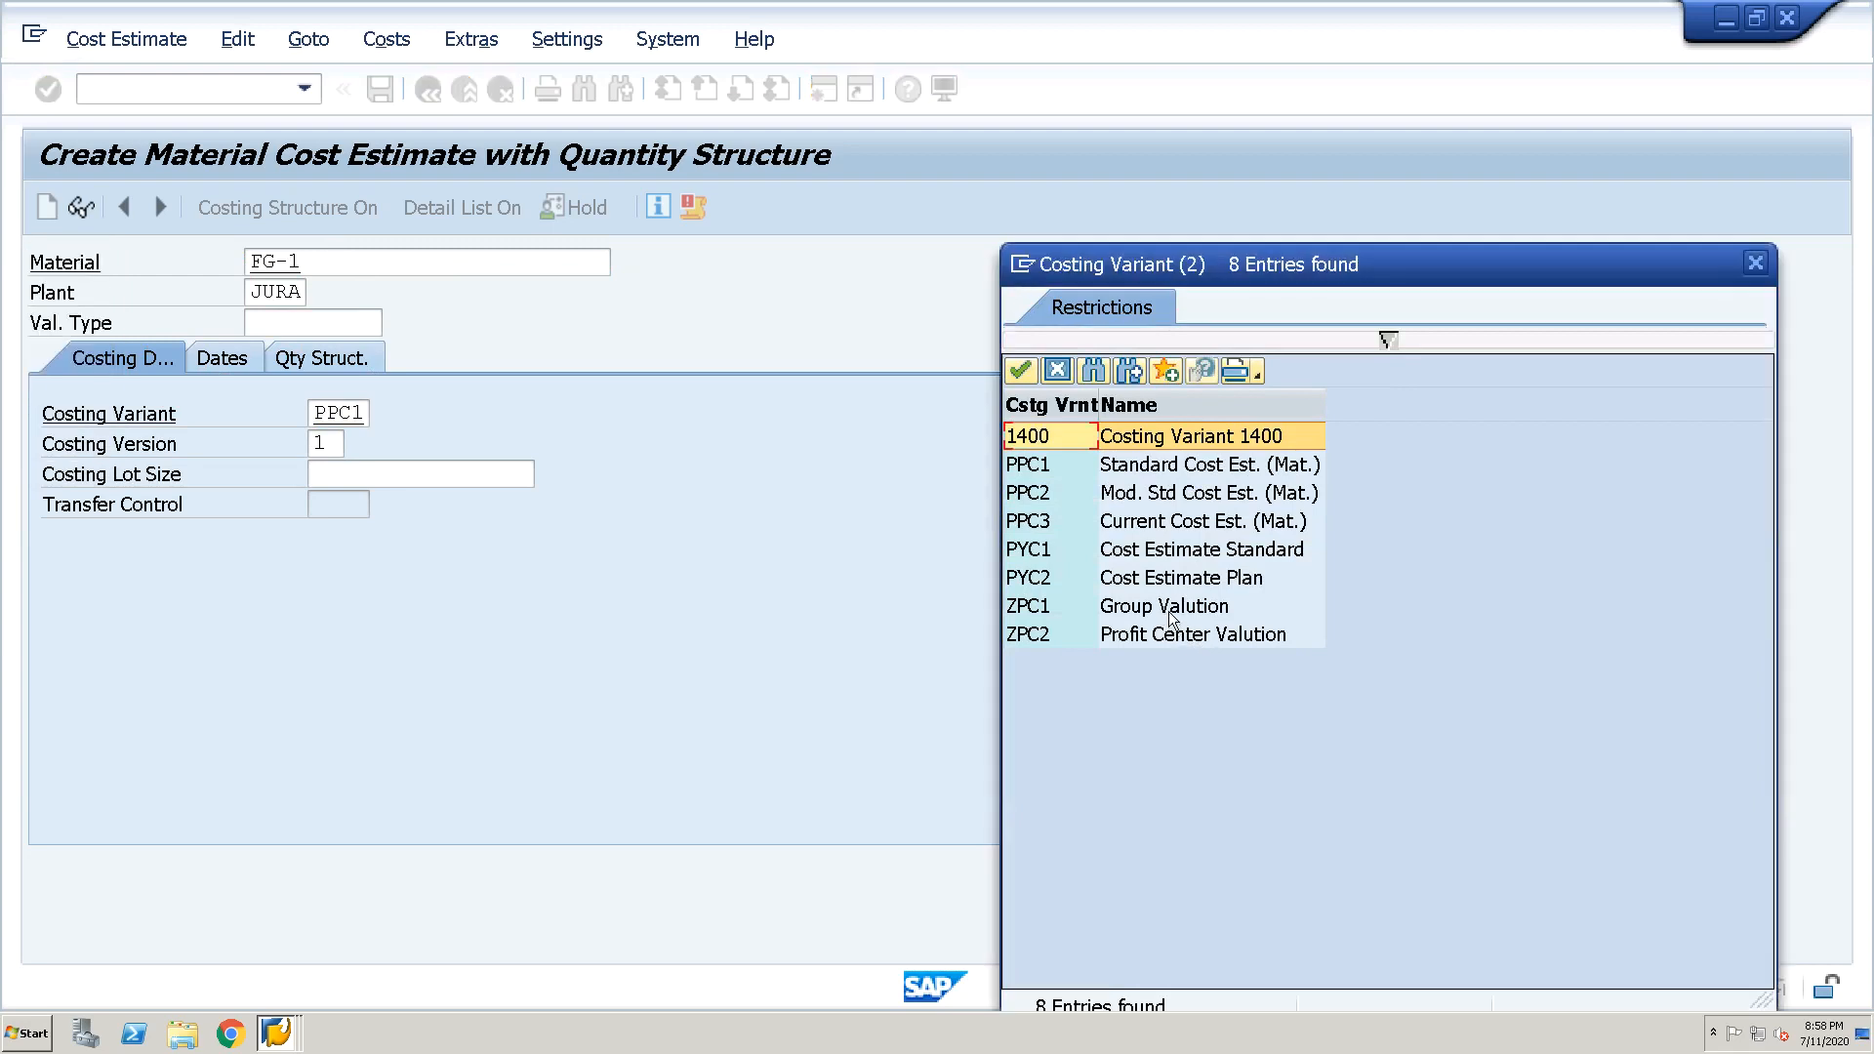
{"action": "left_click", "coordinate": [1162, 609]}
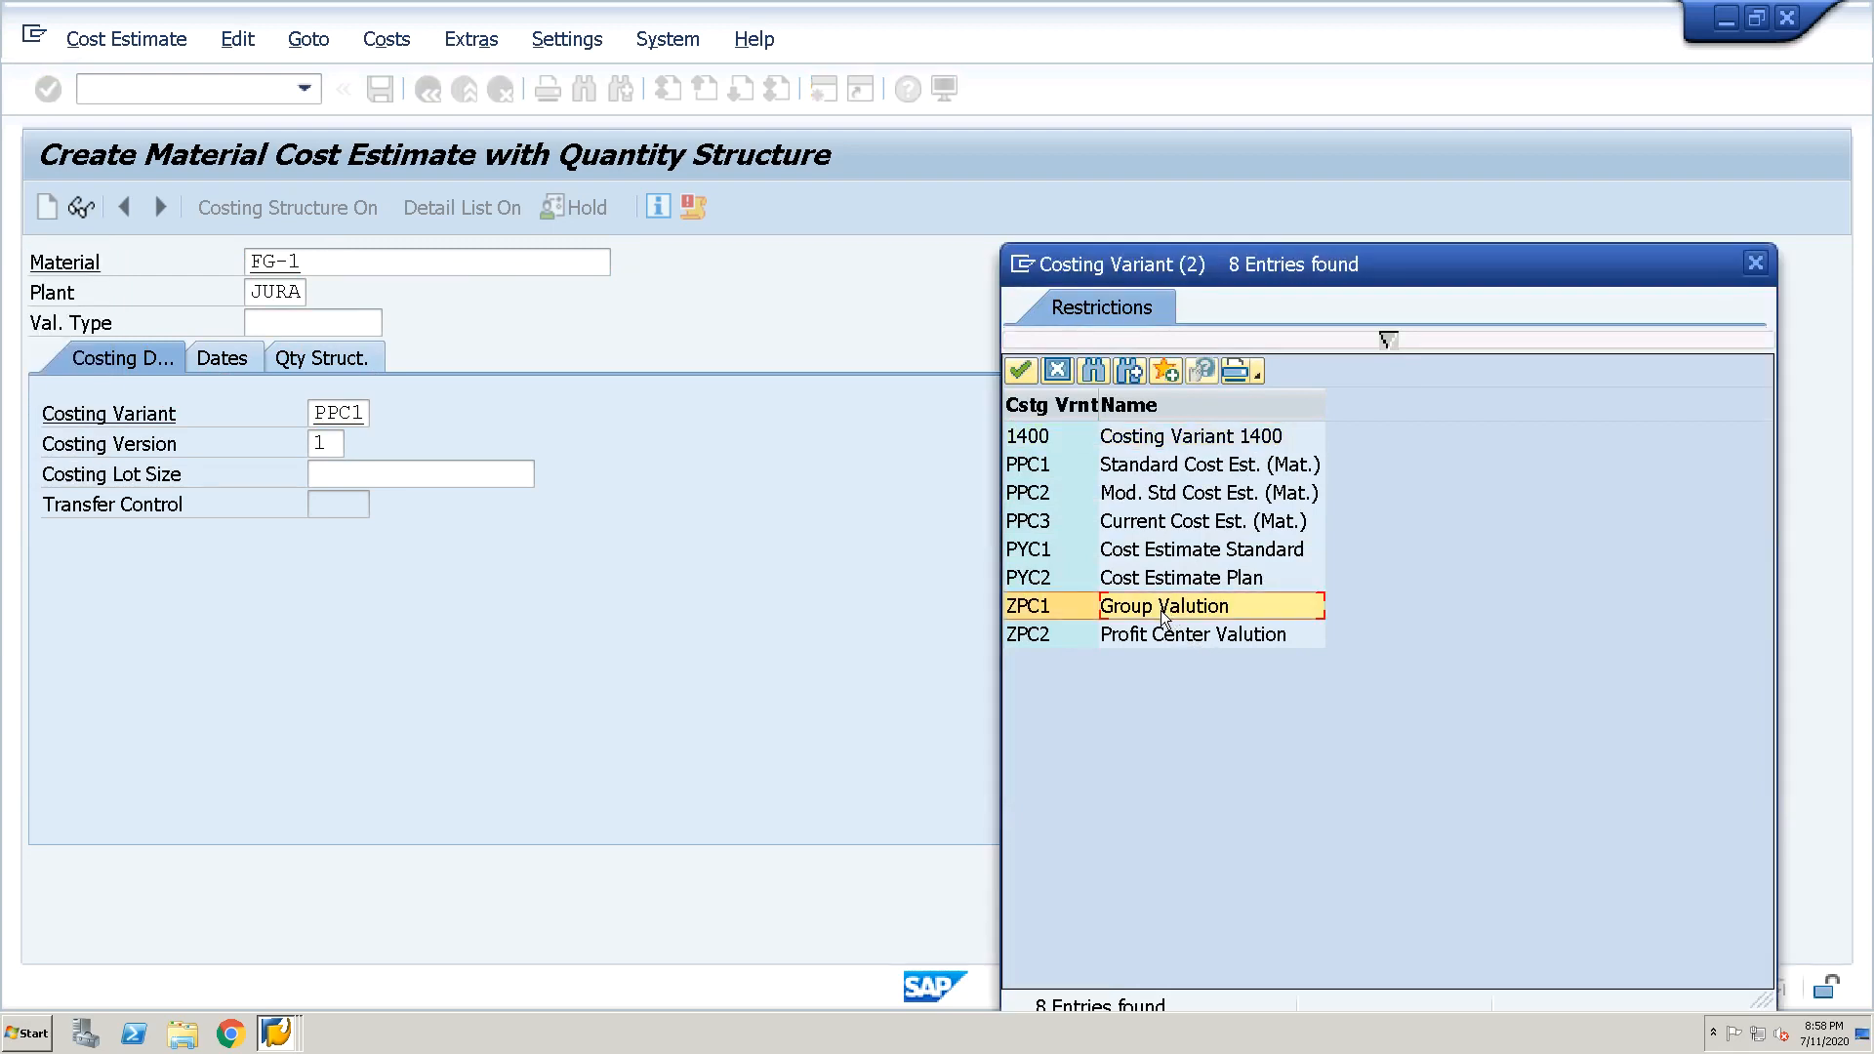
{"action": "double_click", "coordinate": [1162, 609]}
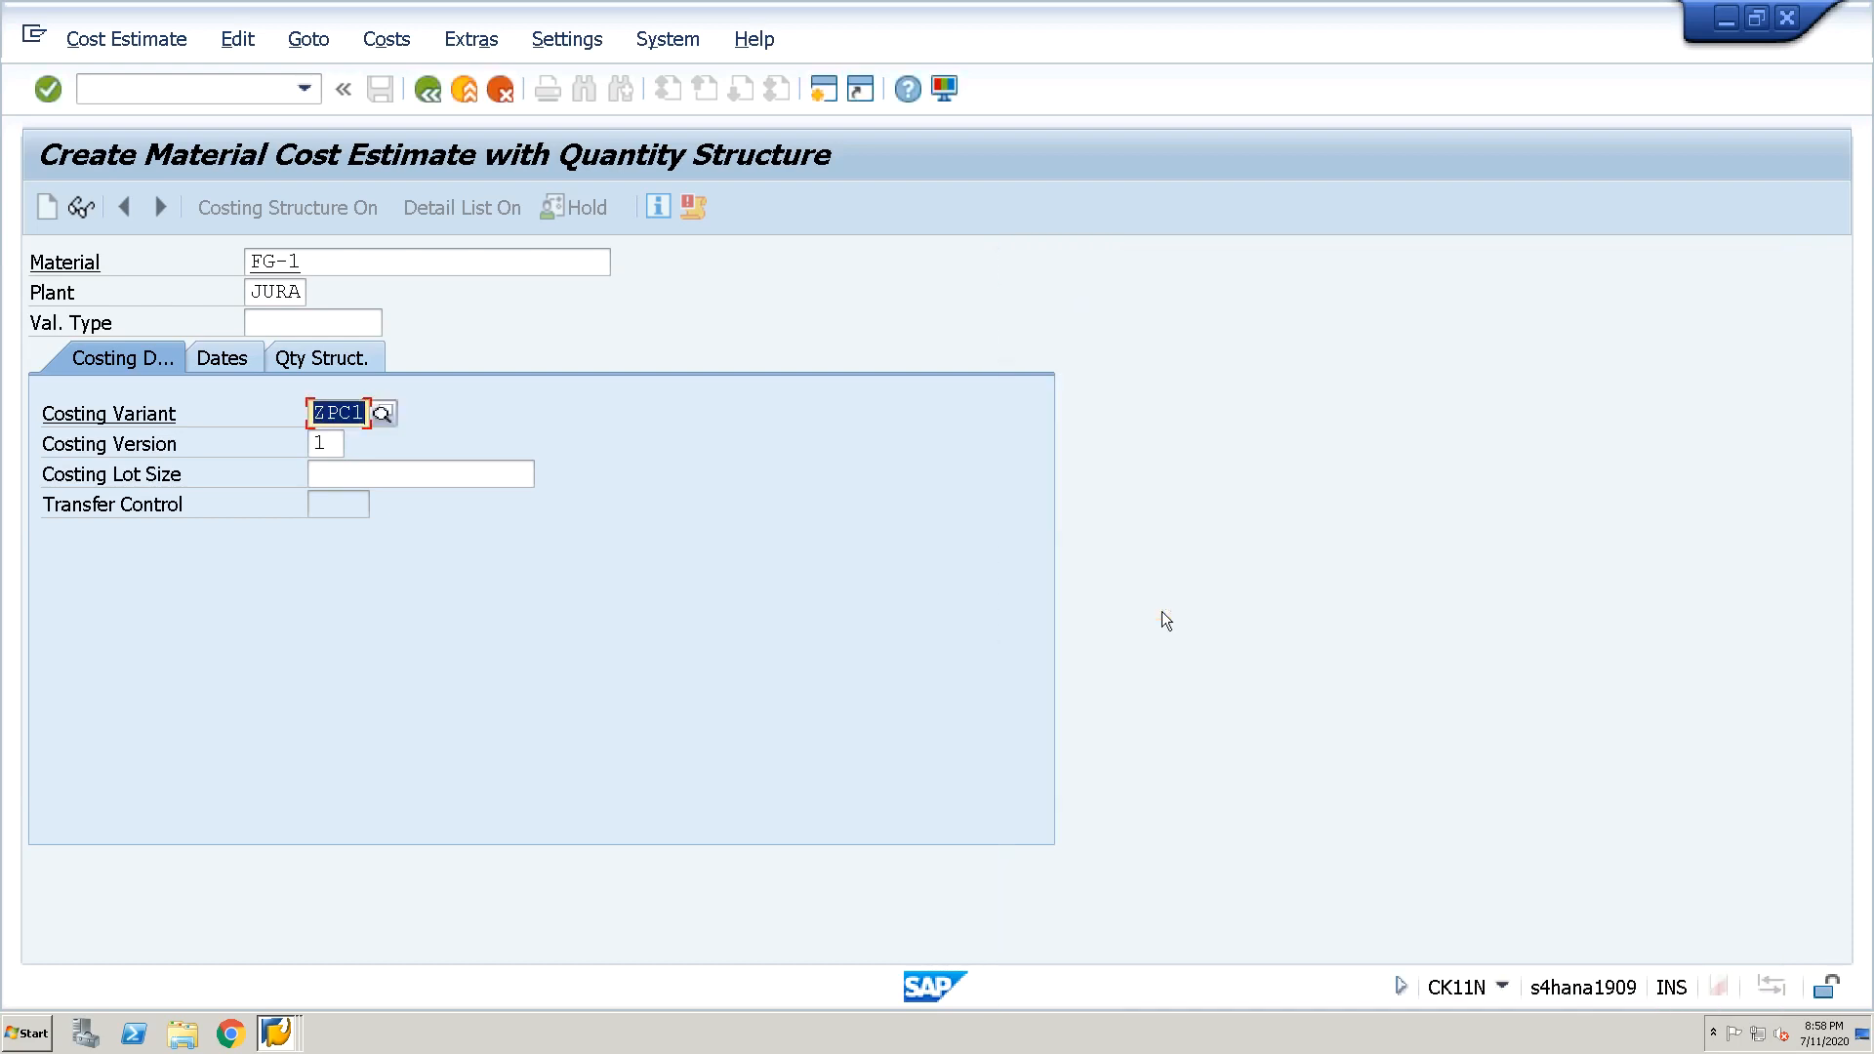
{"action": "key", "text": "Return"}
{"action": "key", "text": "Return"}
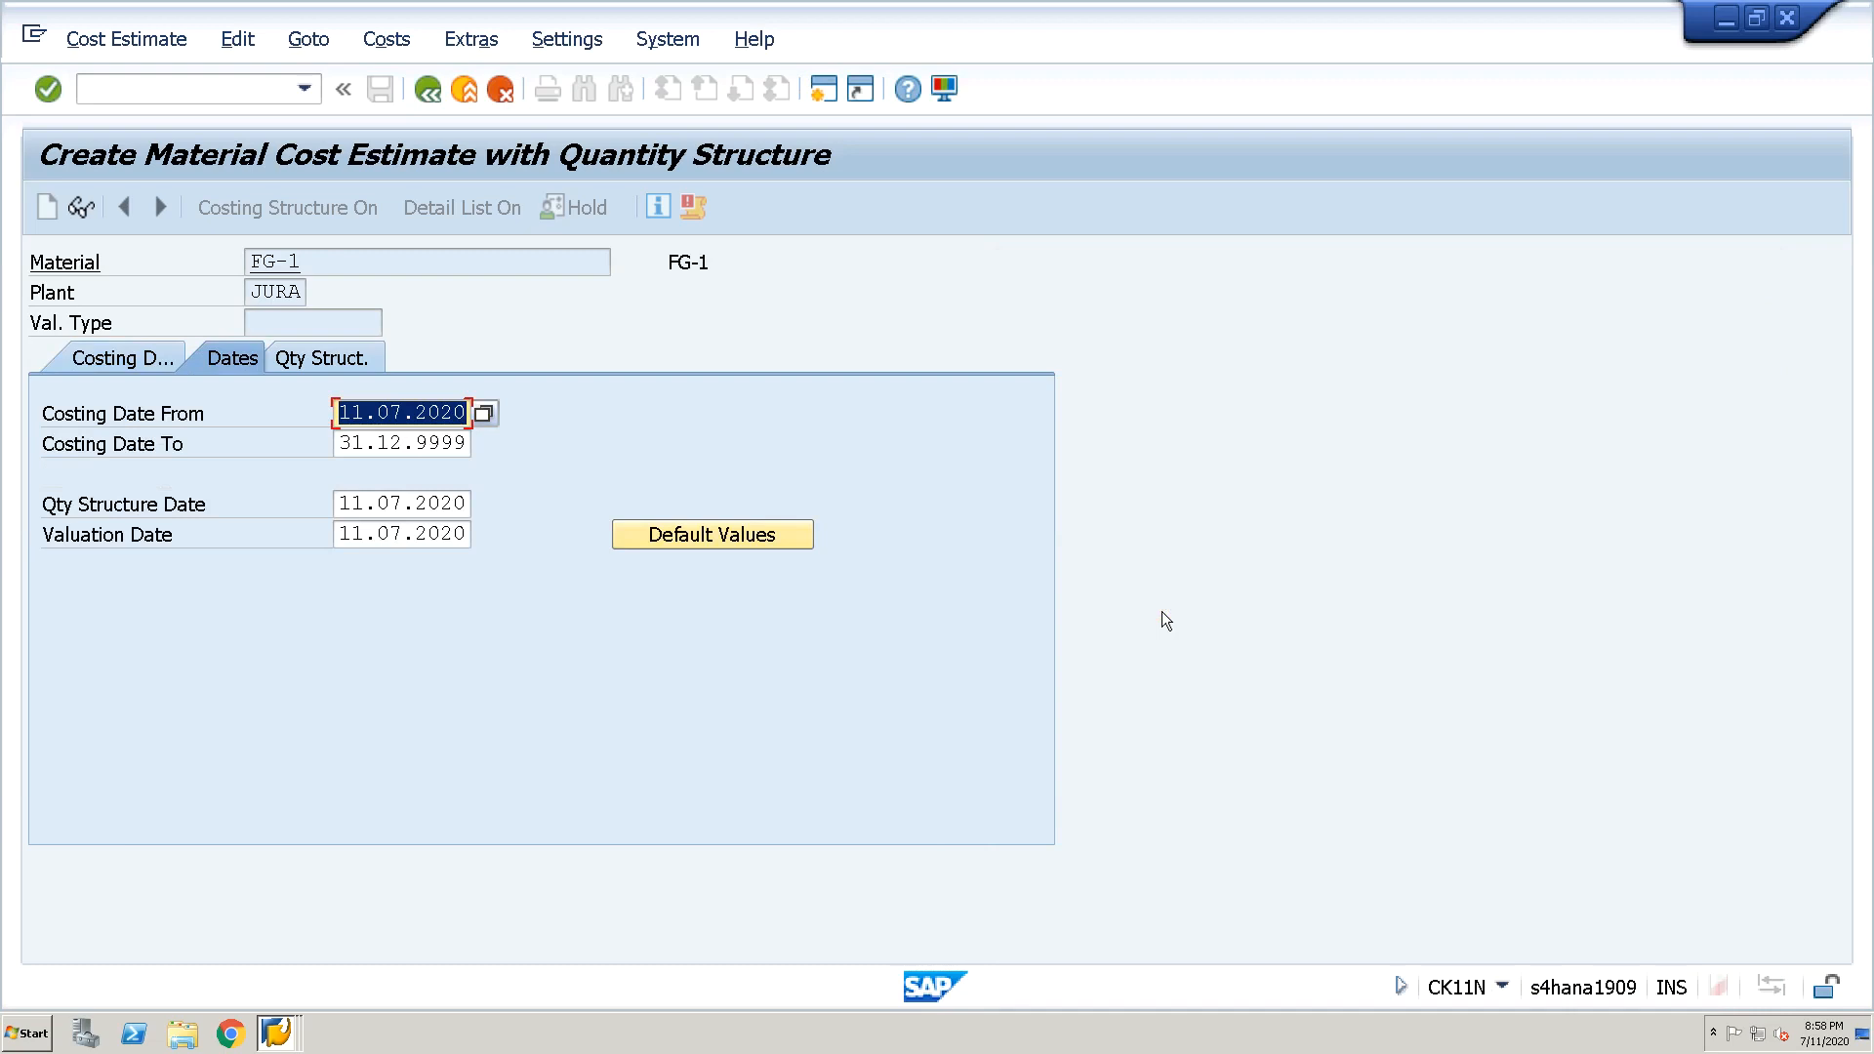
{"action": "key", "text": "Return"}
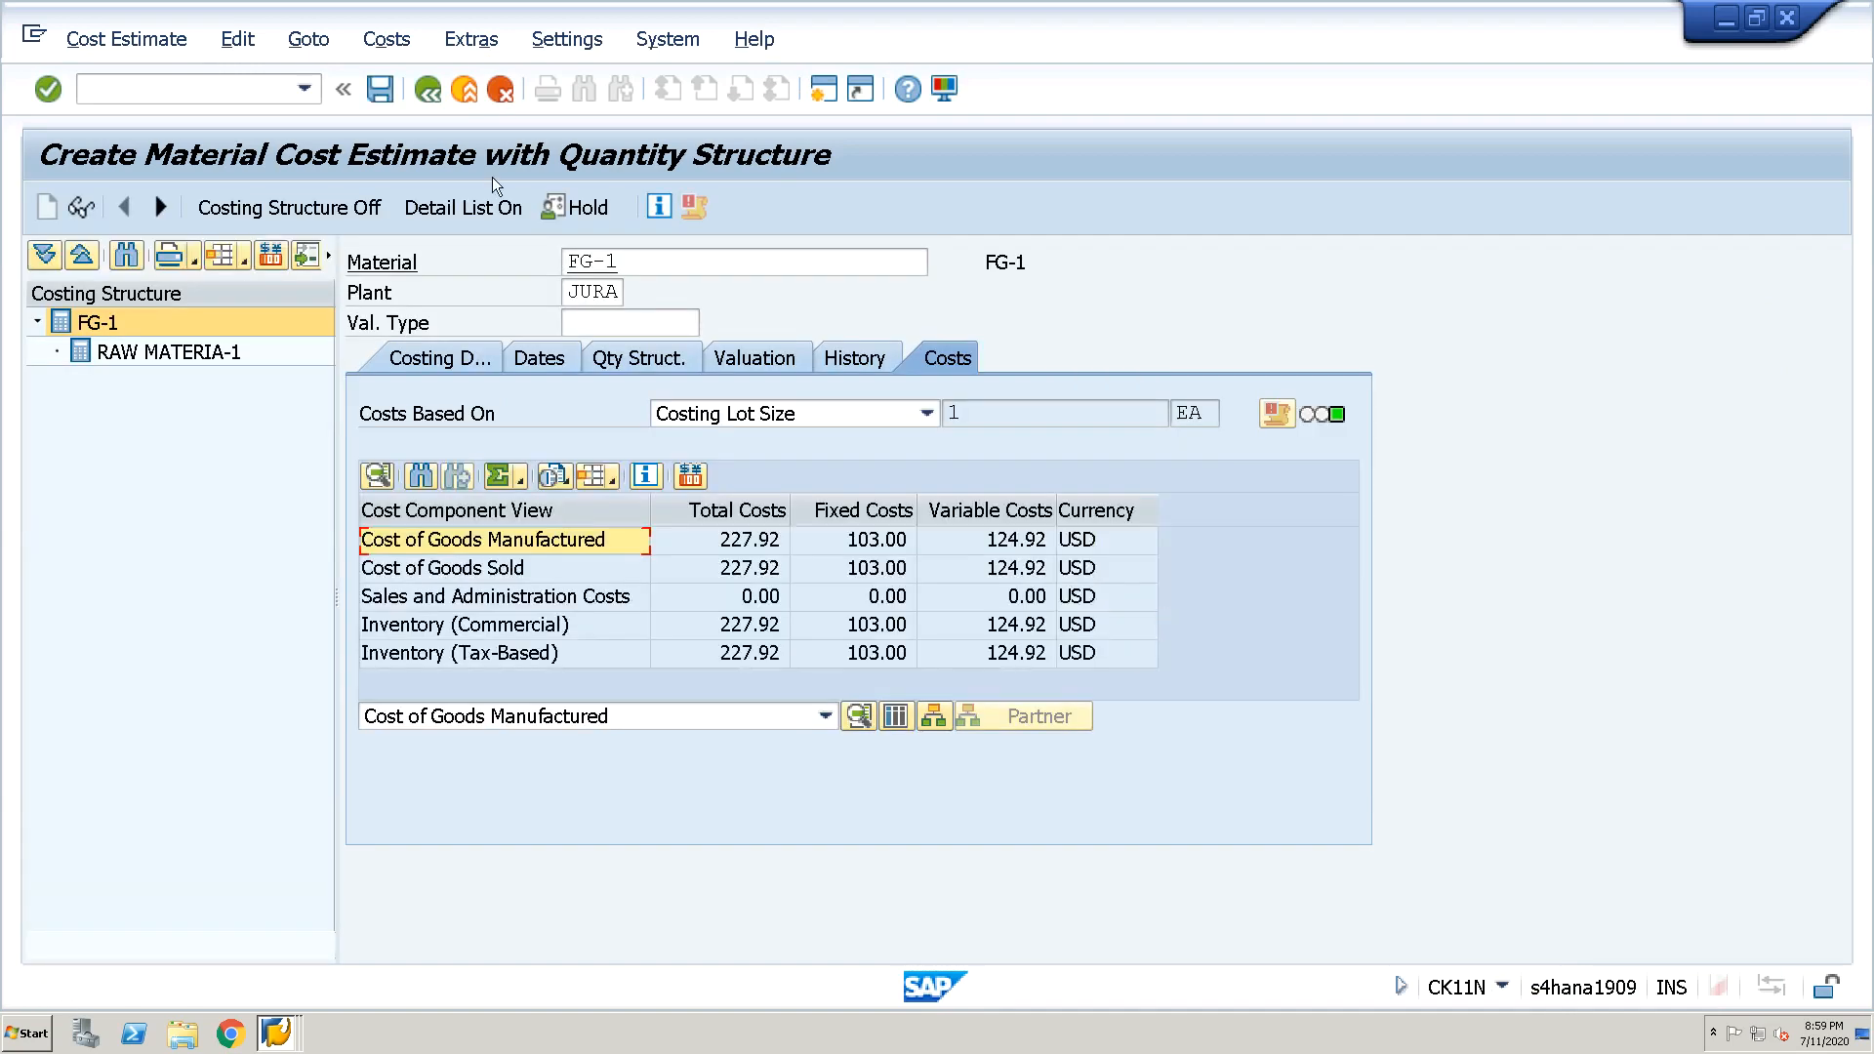
Display the cost components of FG-1 and review the costing variant and the overall cost total
{"action": "left_click", "coordinate": [387, 41]}
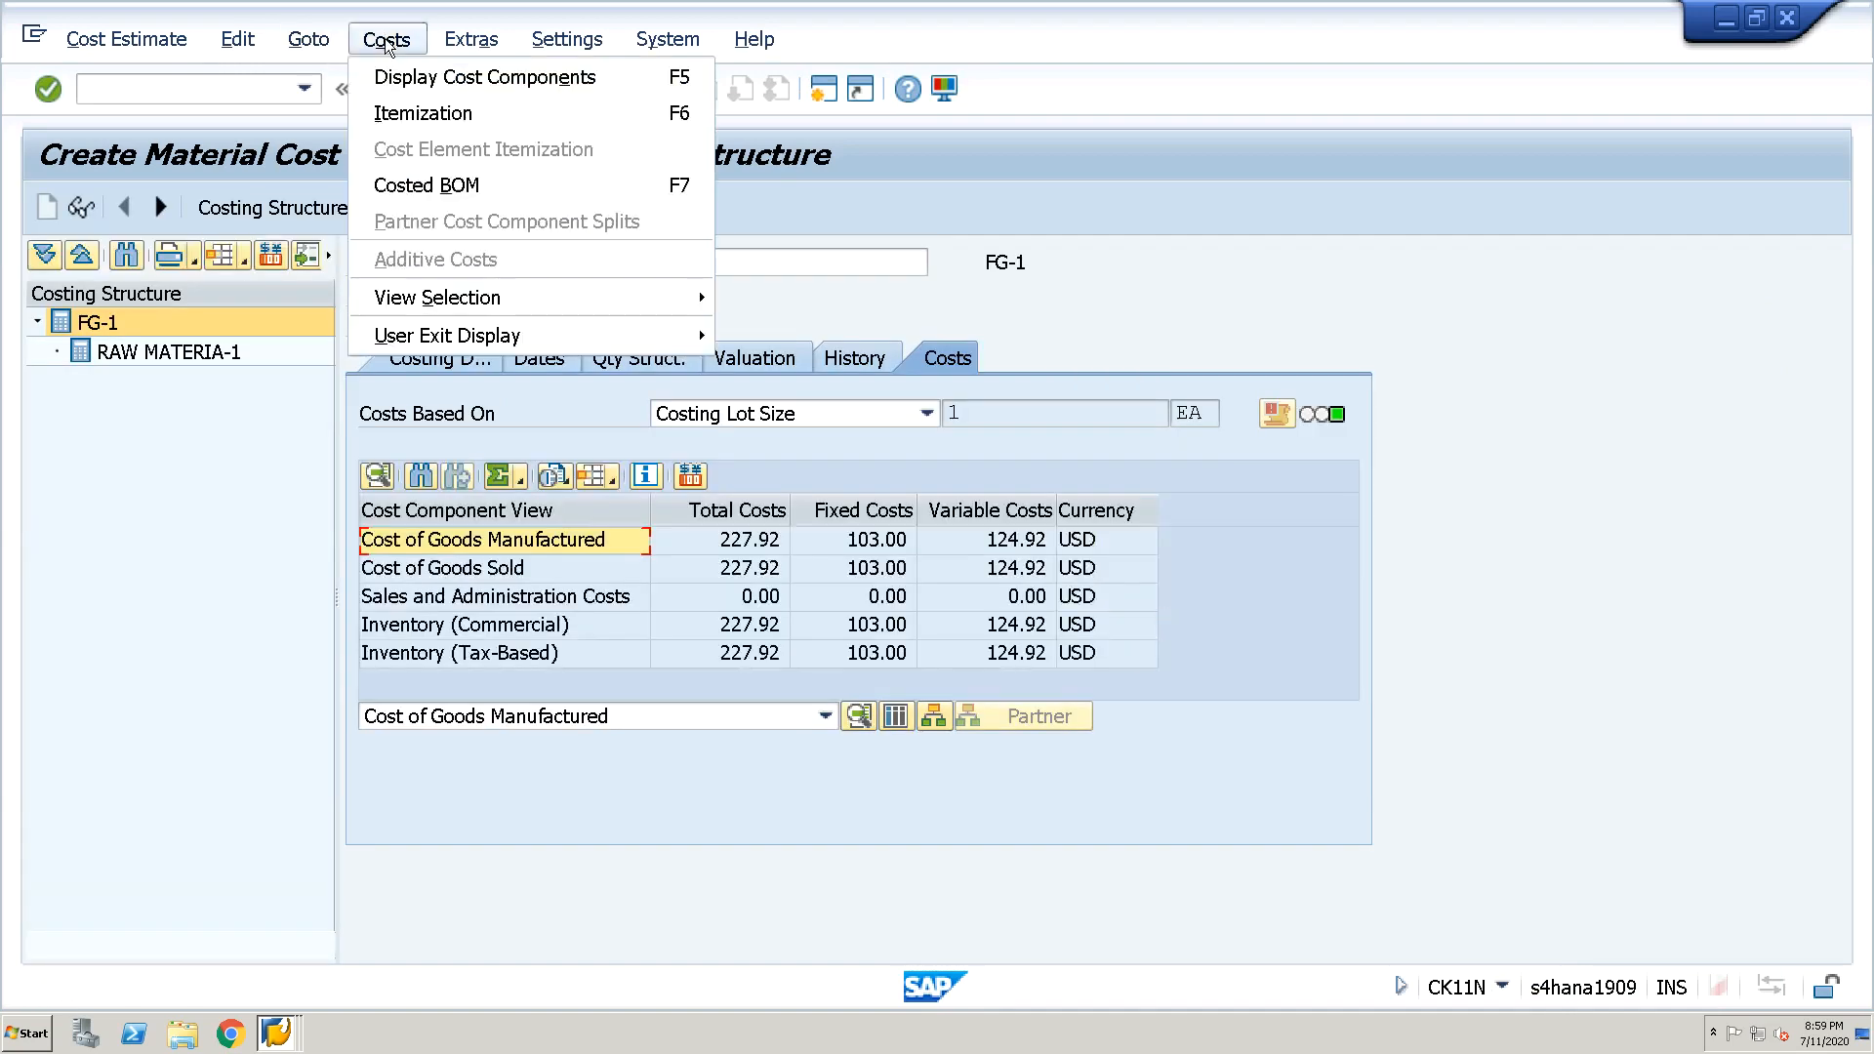
{"action": "left_click", "coordinate": [420, 80]}
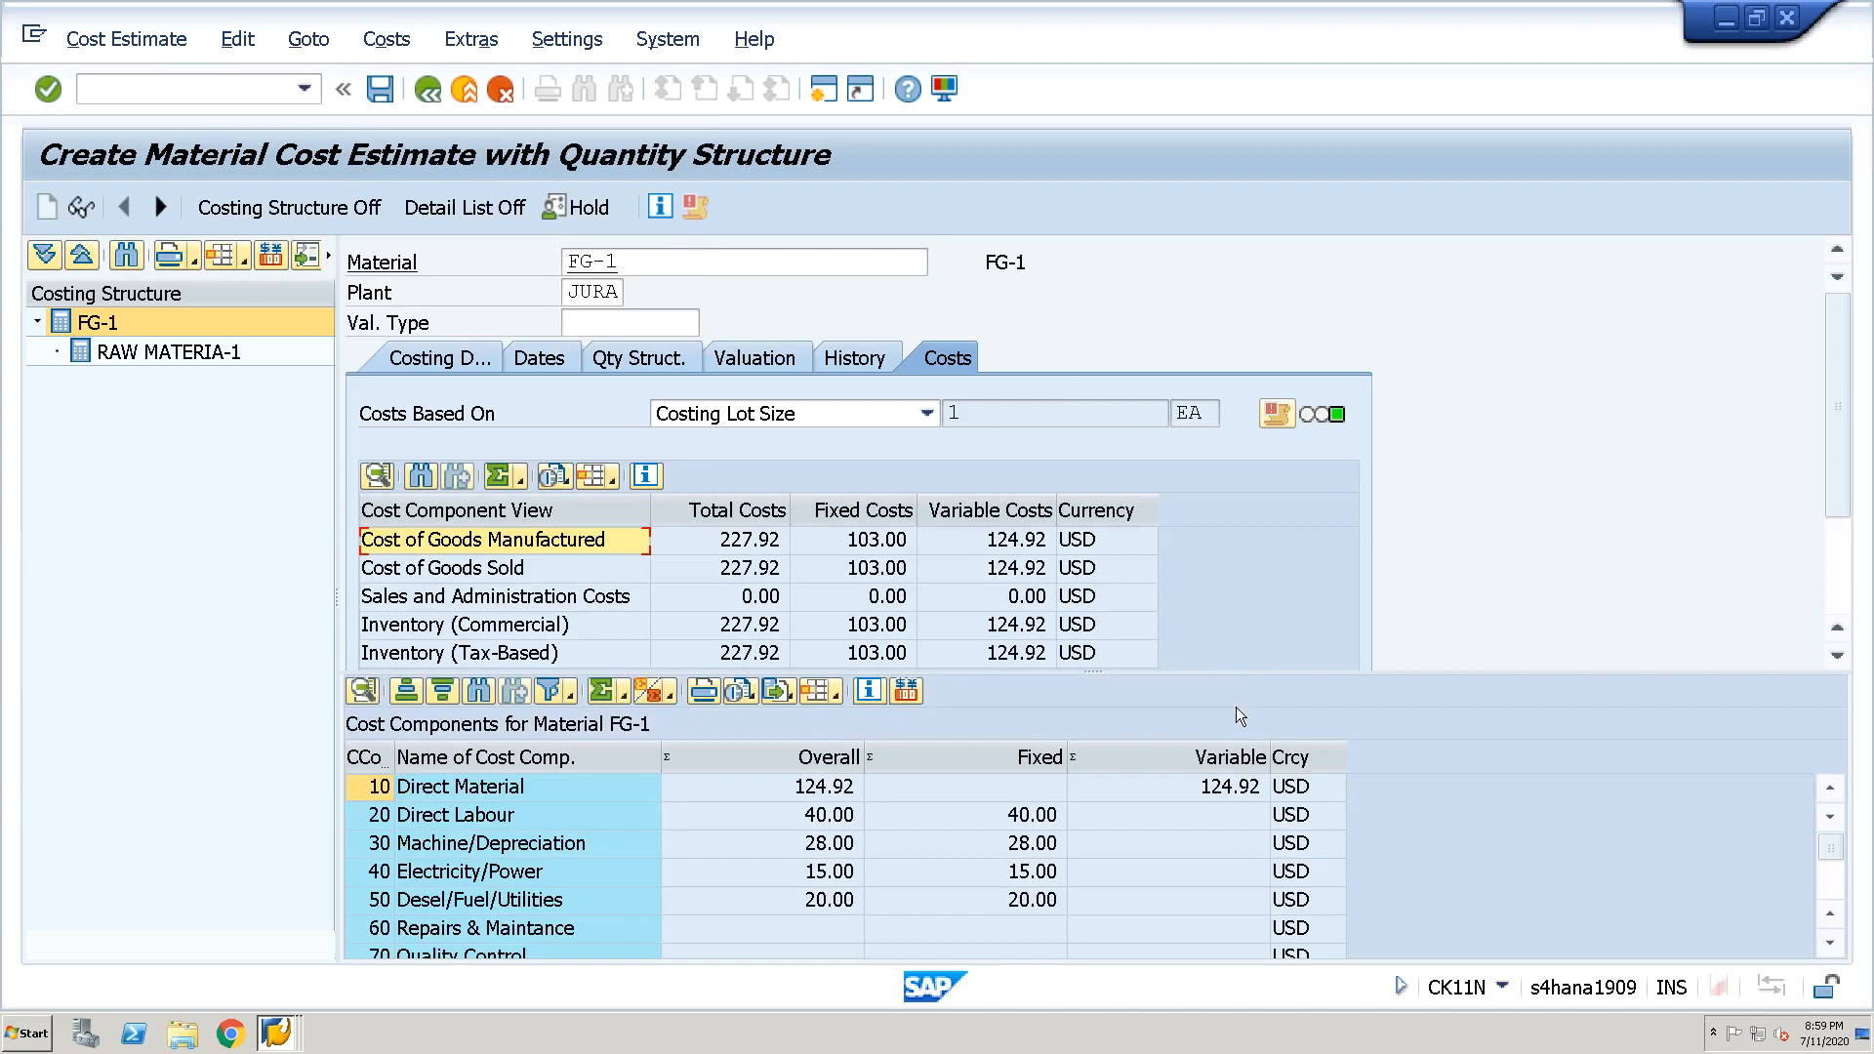
{"action": "left_click", "coordinate": [457, 361]}
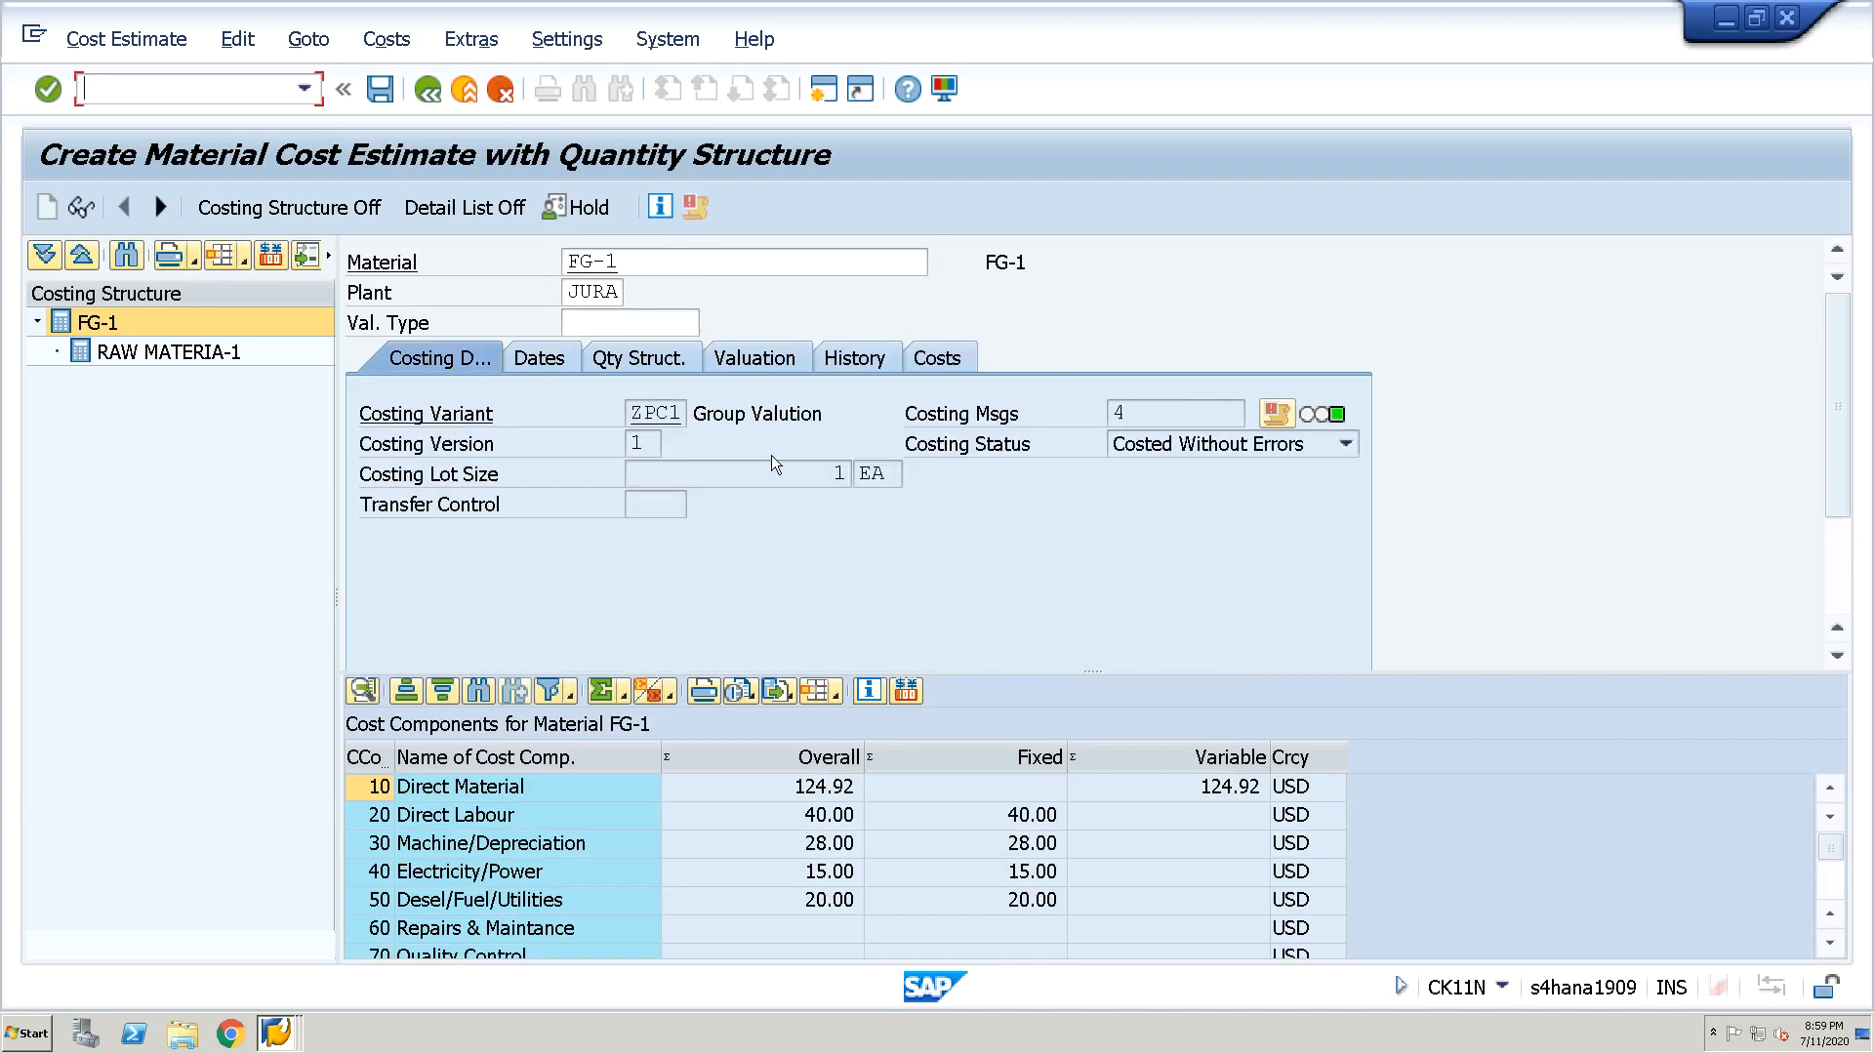
{"action": "left_click_drag", "start_coordinate": [839, 415], "coordinate": [607, 421]}
{"action": "left_click", "coordinate": [1122, 652]}
{"action": "left_click_drag", "start_coordinate": [1095, 674], "coordinate": [1017, 392]}
{"action": "left_click_drag", "start_coordinate": [1092, 670], "coordinate": [998, 296]}
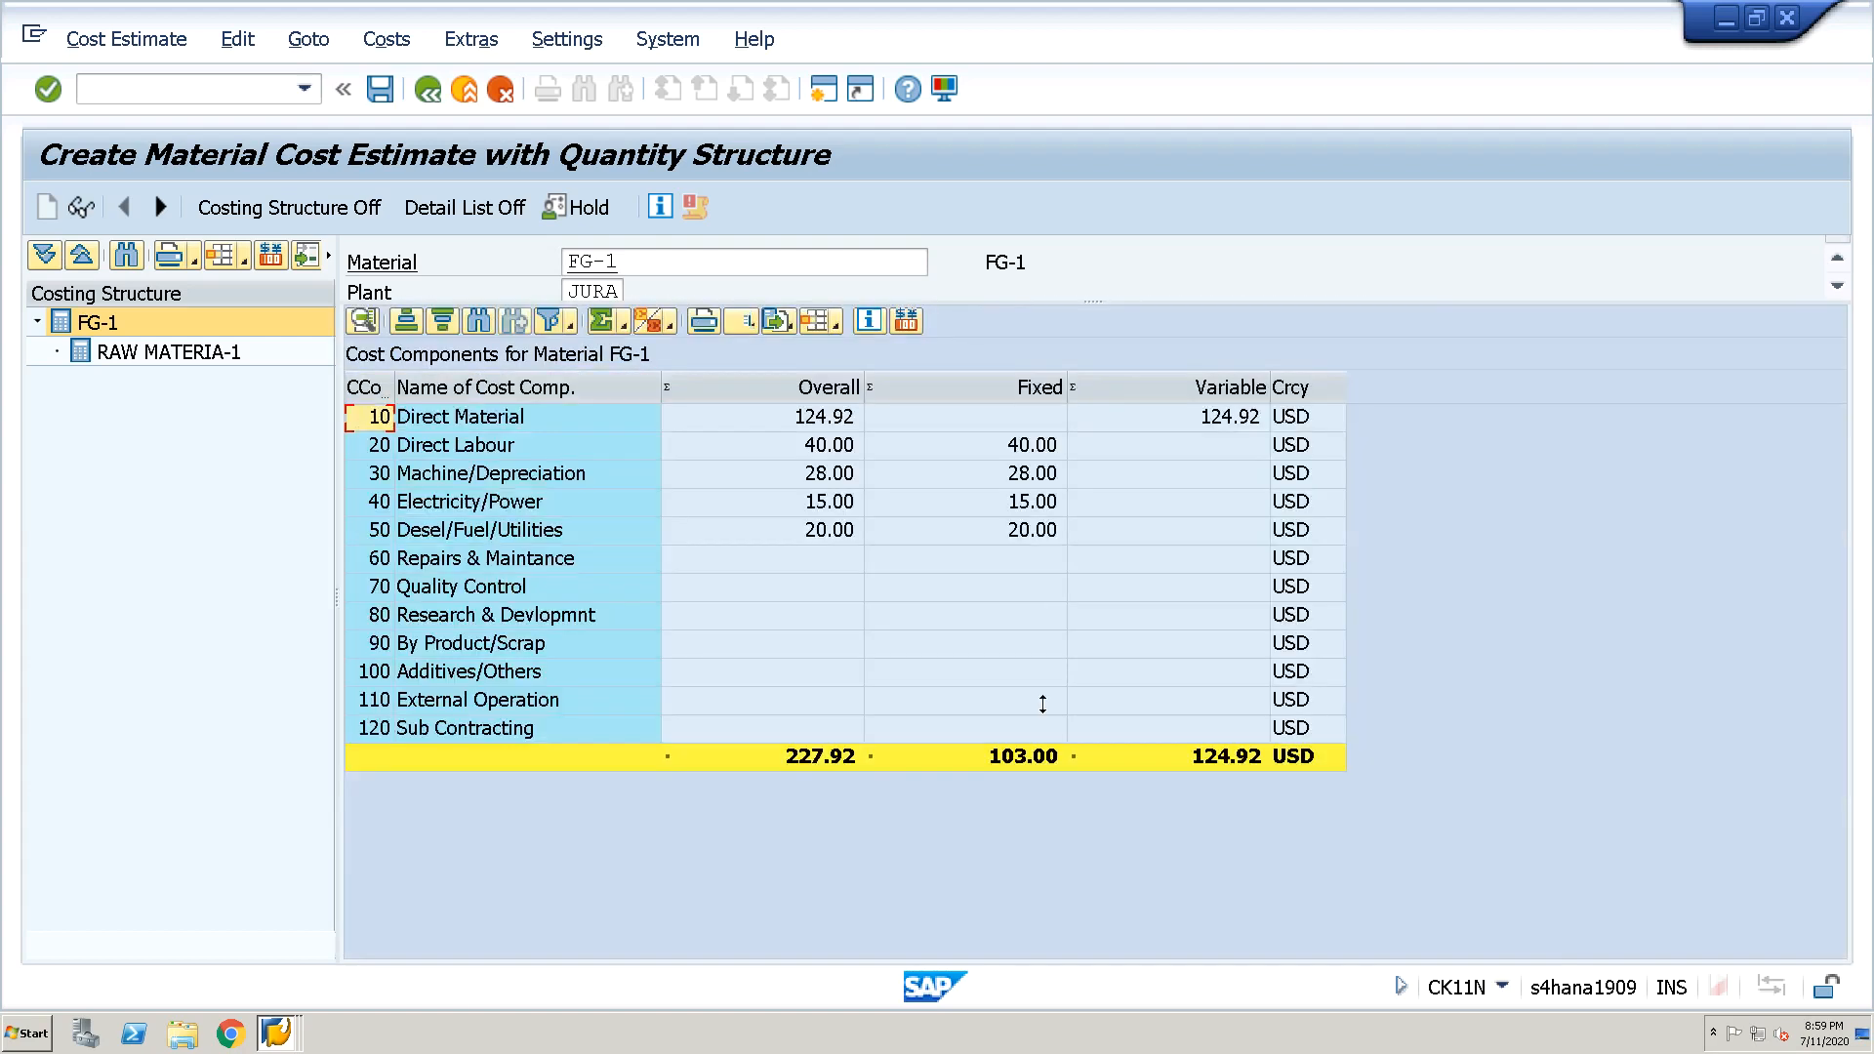
{"action": "left_click", "coordinate": [825, 759]}
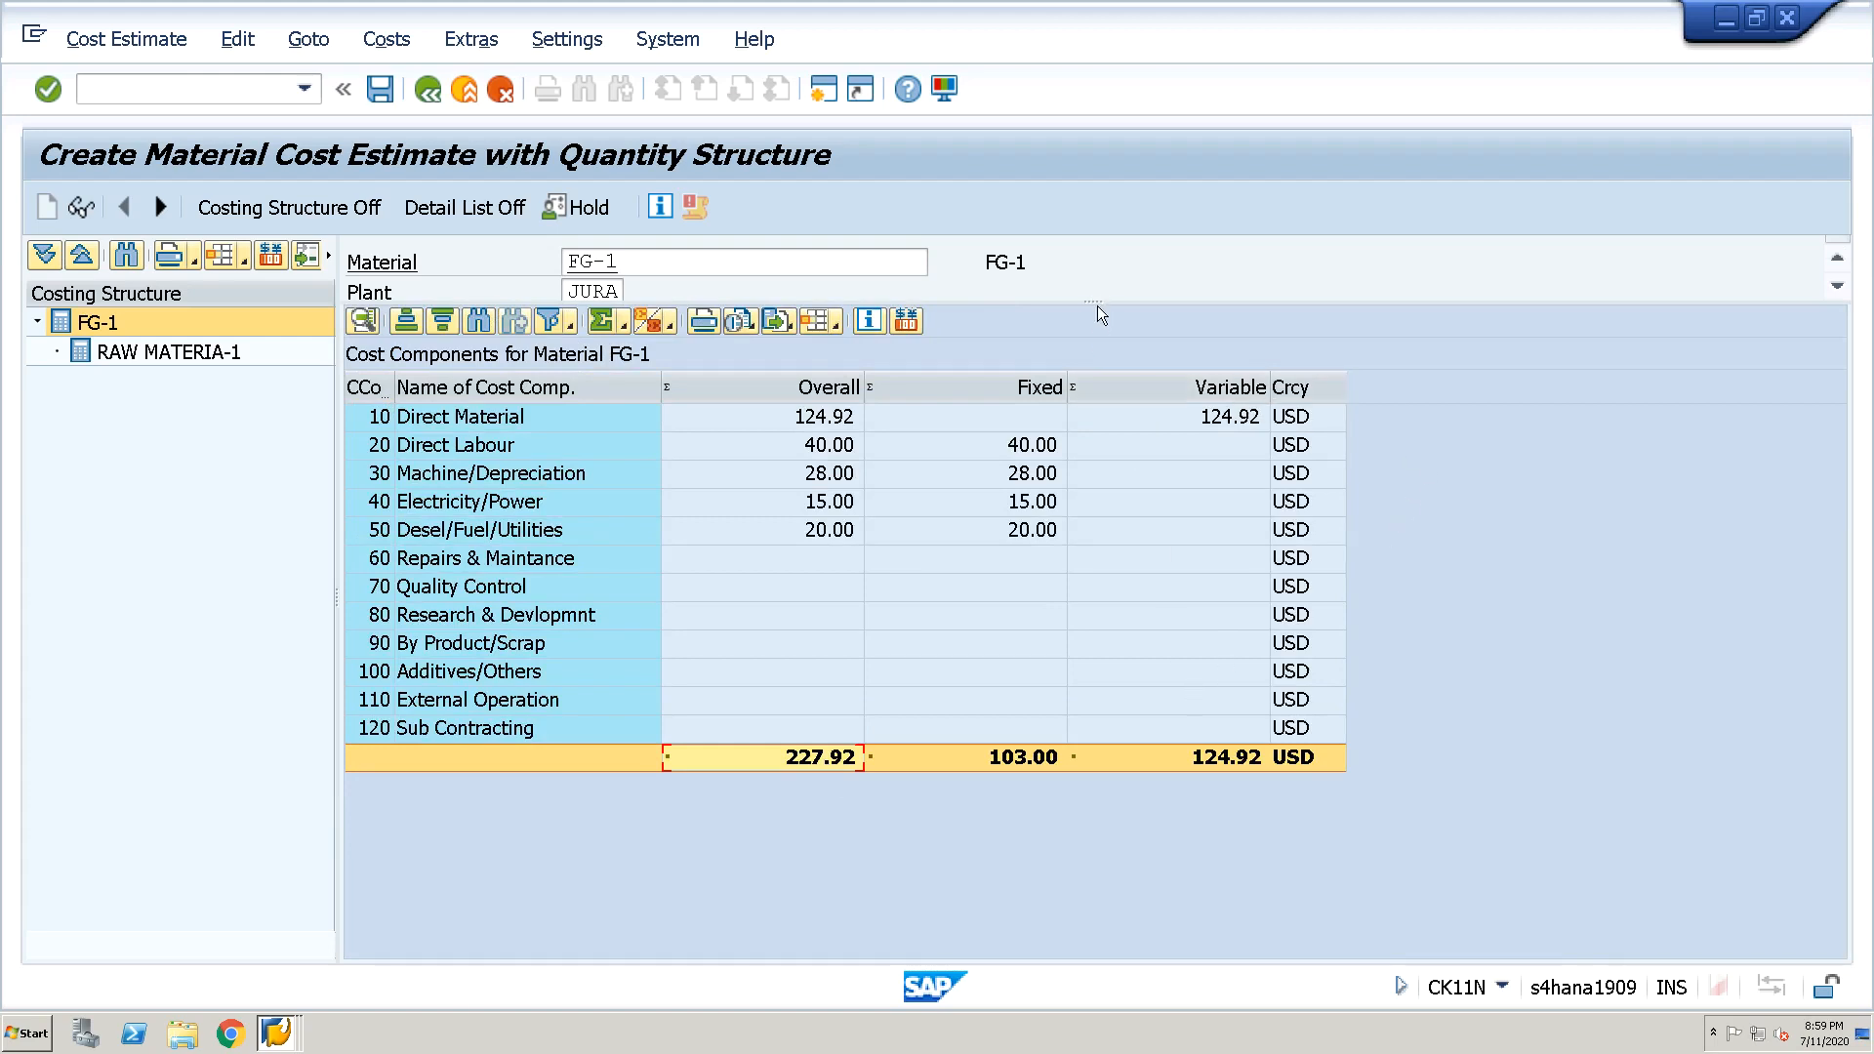
{"action": "left_click_drag", "start_coordinate": [1097, 301], "coordinate": [1107, 611]}
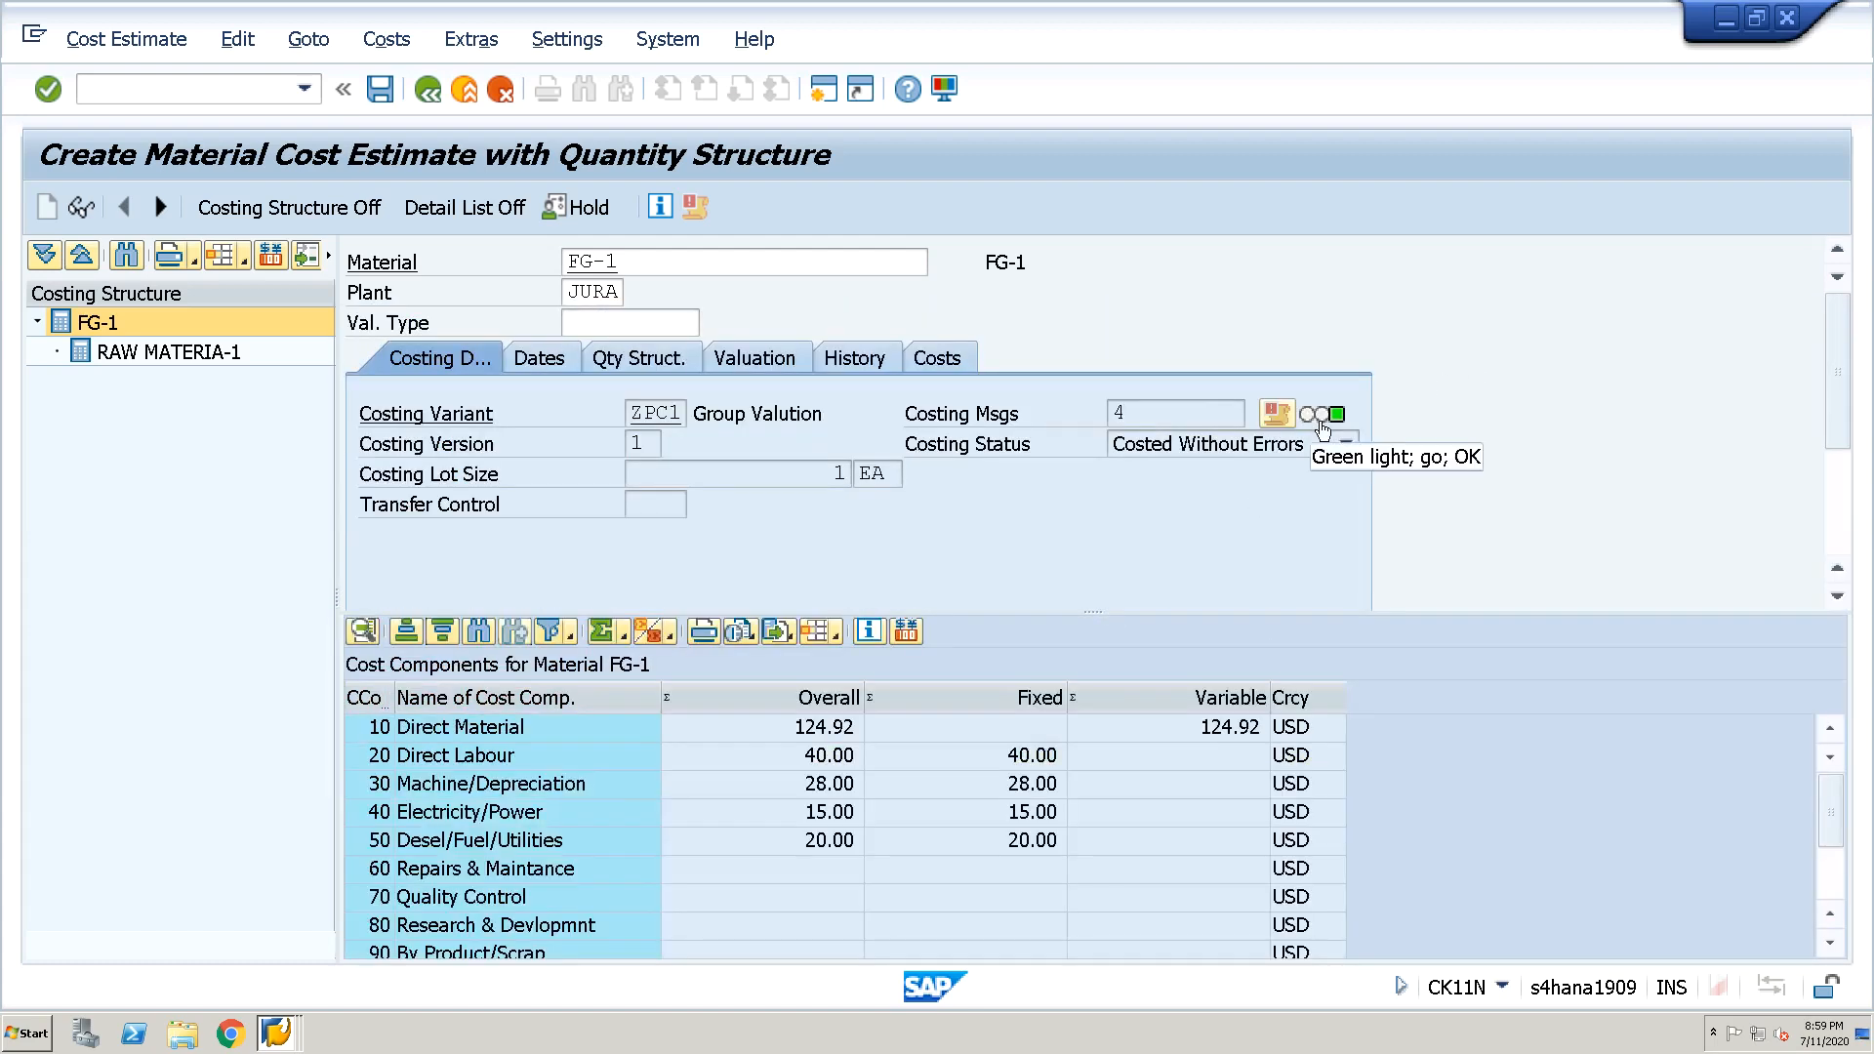
Save the group valuation cost estimate of FG-1 with itemization and return to the initial screen
{"action": "left_click", "coordinate": [378, 90]}
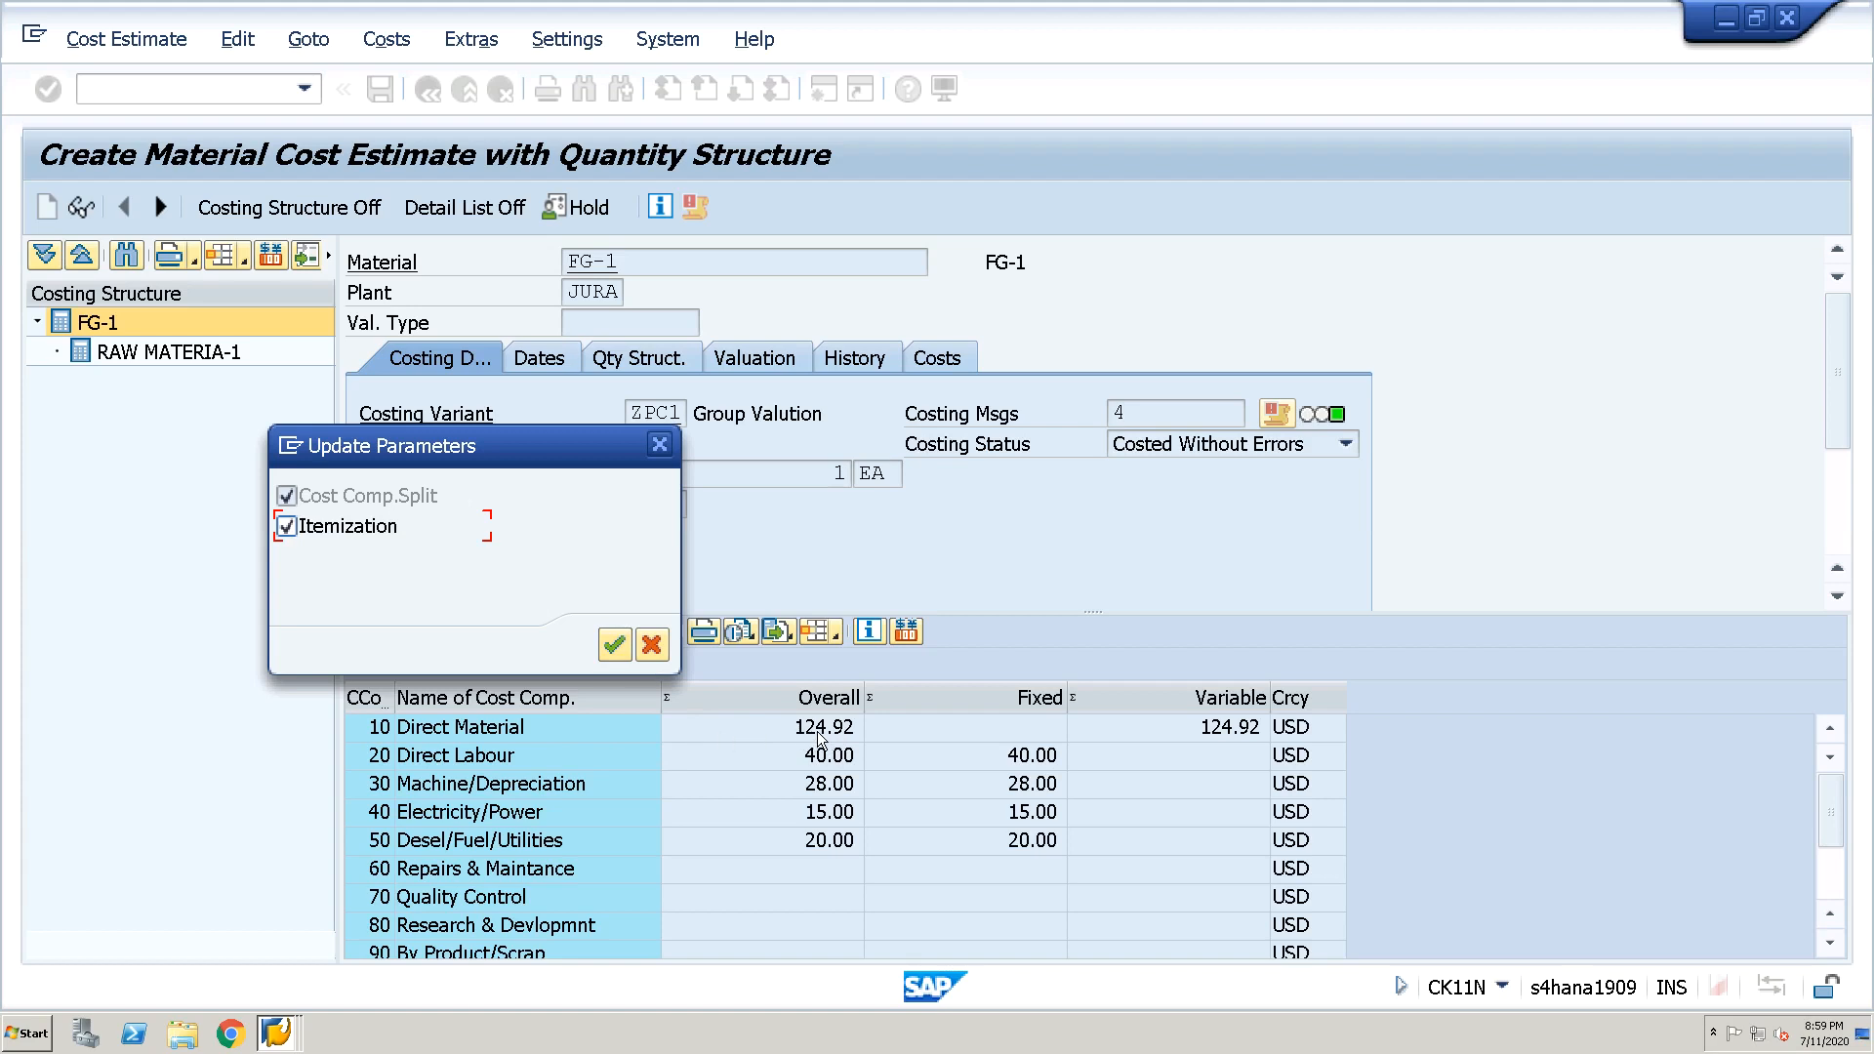
{"action": "left_click", "coordinate": [609, 648]}
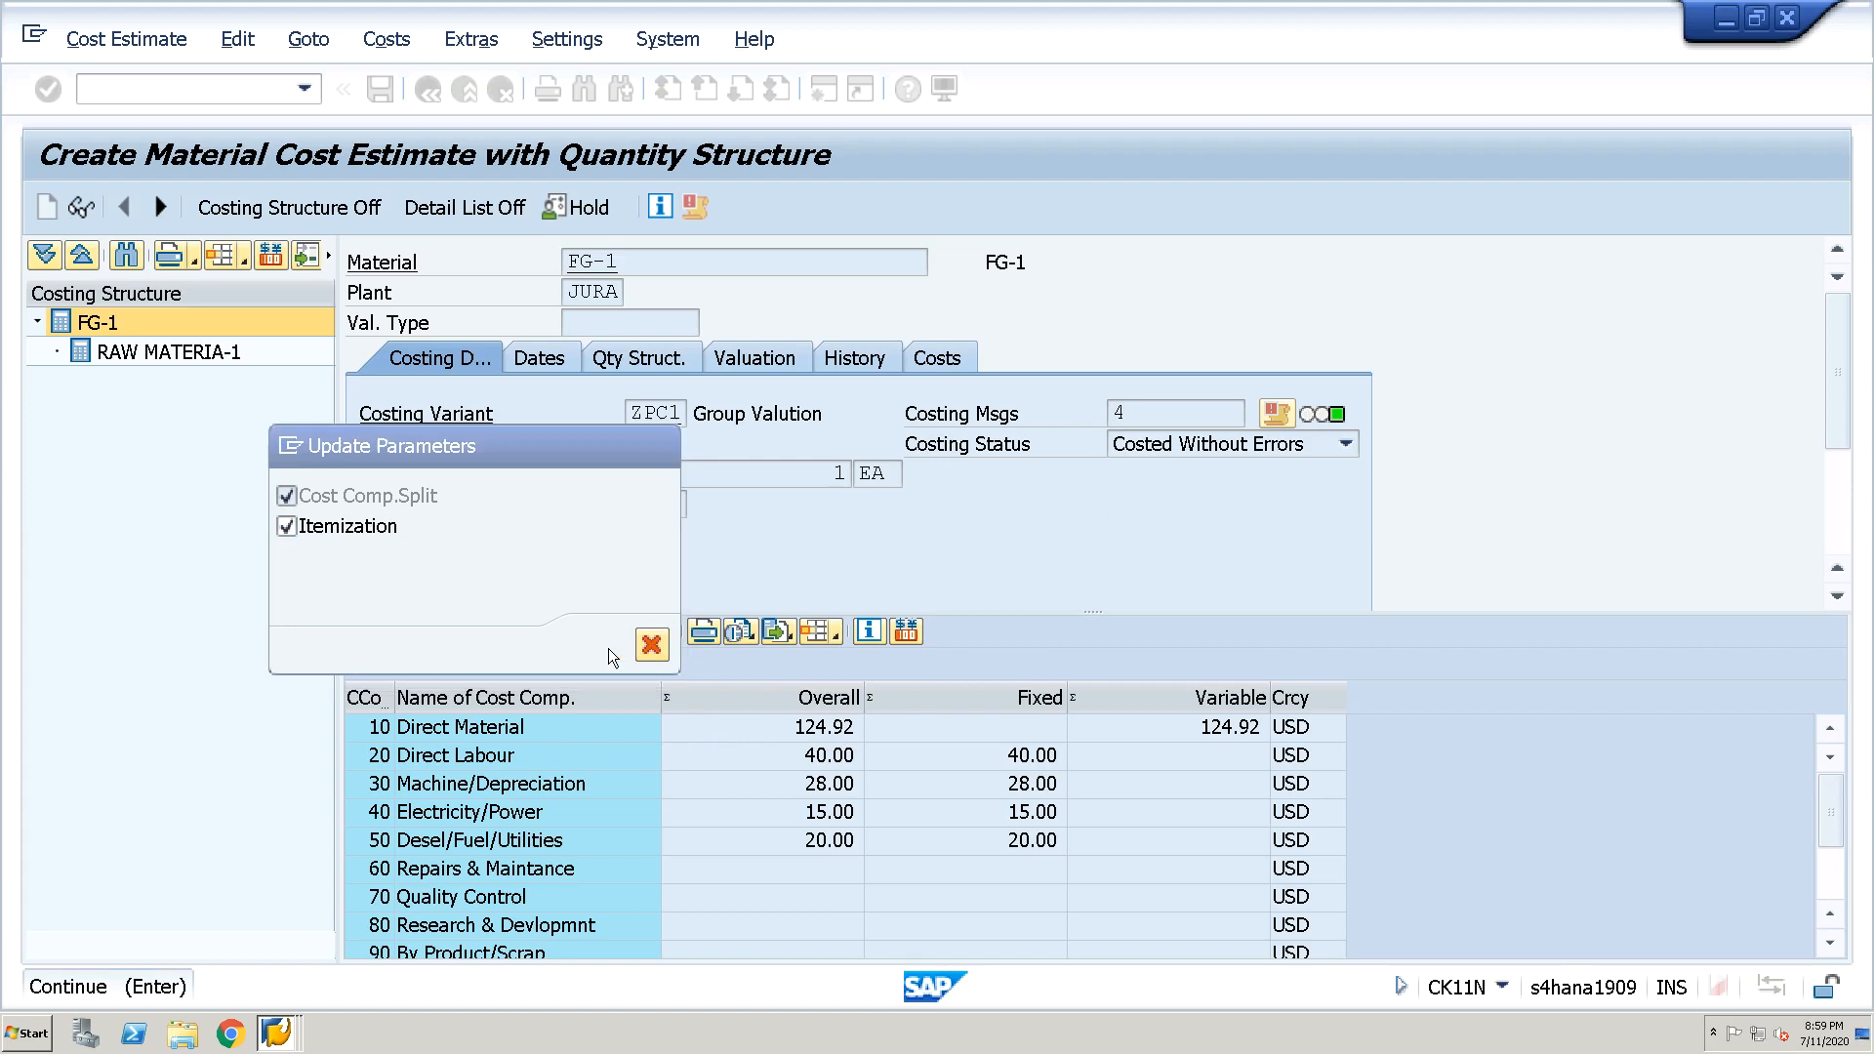
{"action": "left_click", "coordinate": [425, 91]}
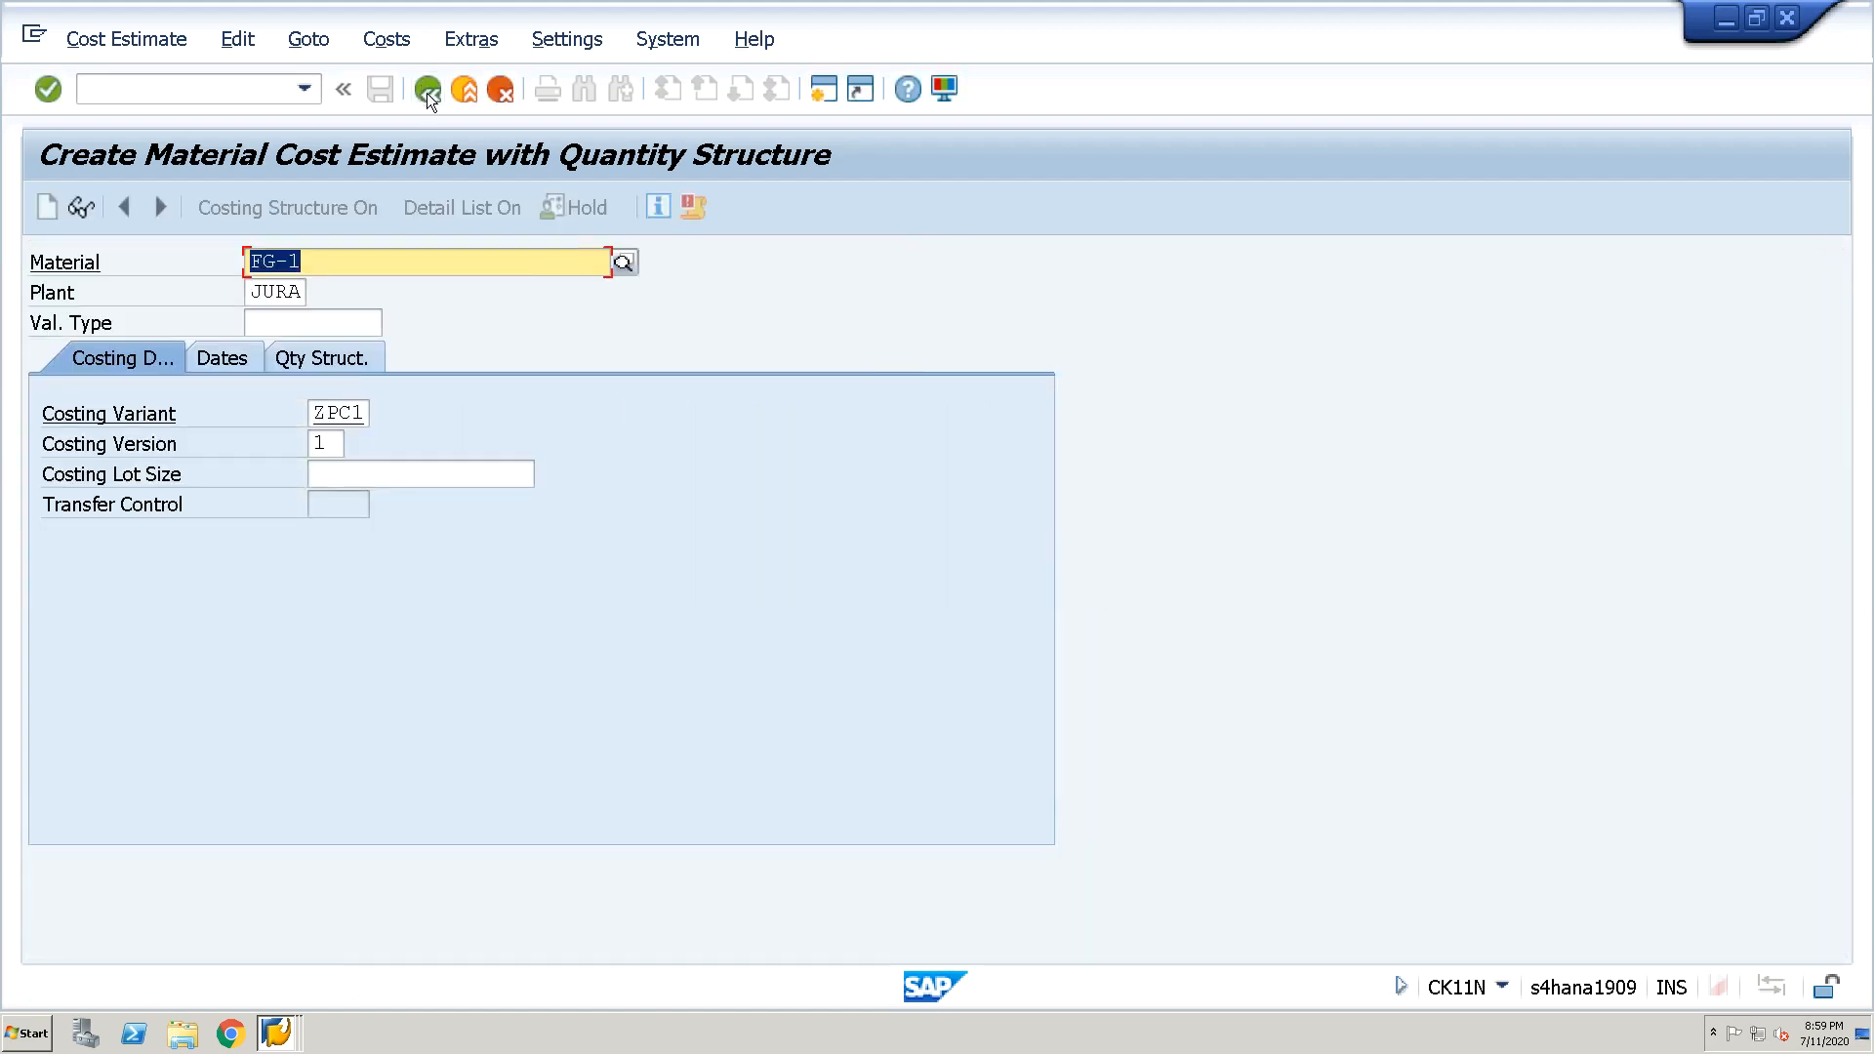
Start transaction CK24 and place the cursor in the Material field of the standard price marking selection
{"action": "left_click", "coordinate": [223, 85]}
{"action": "type", "text": "/NCK24"}
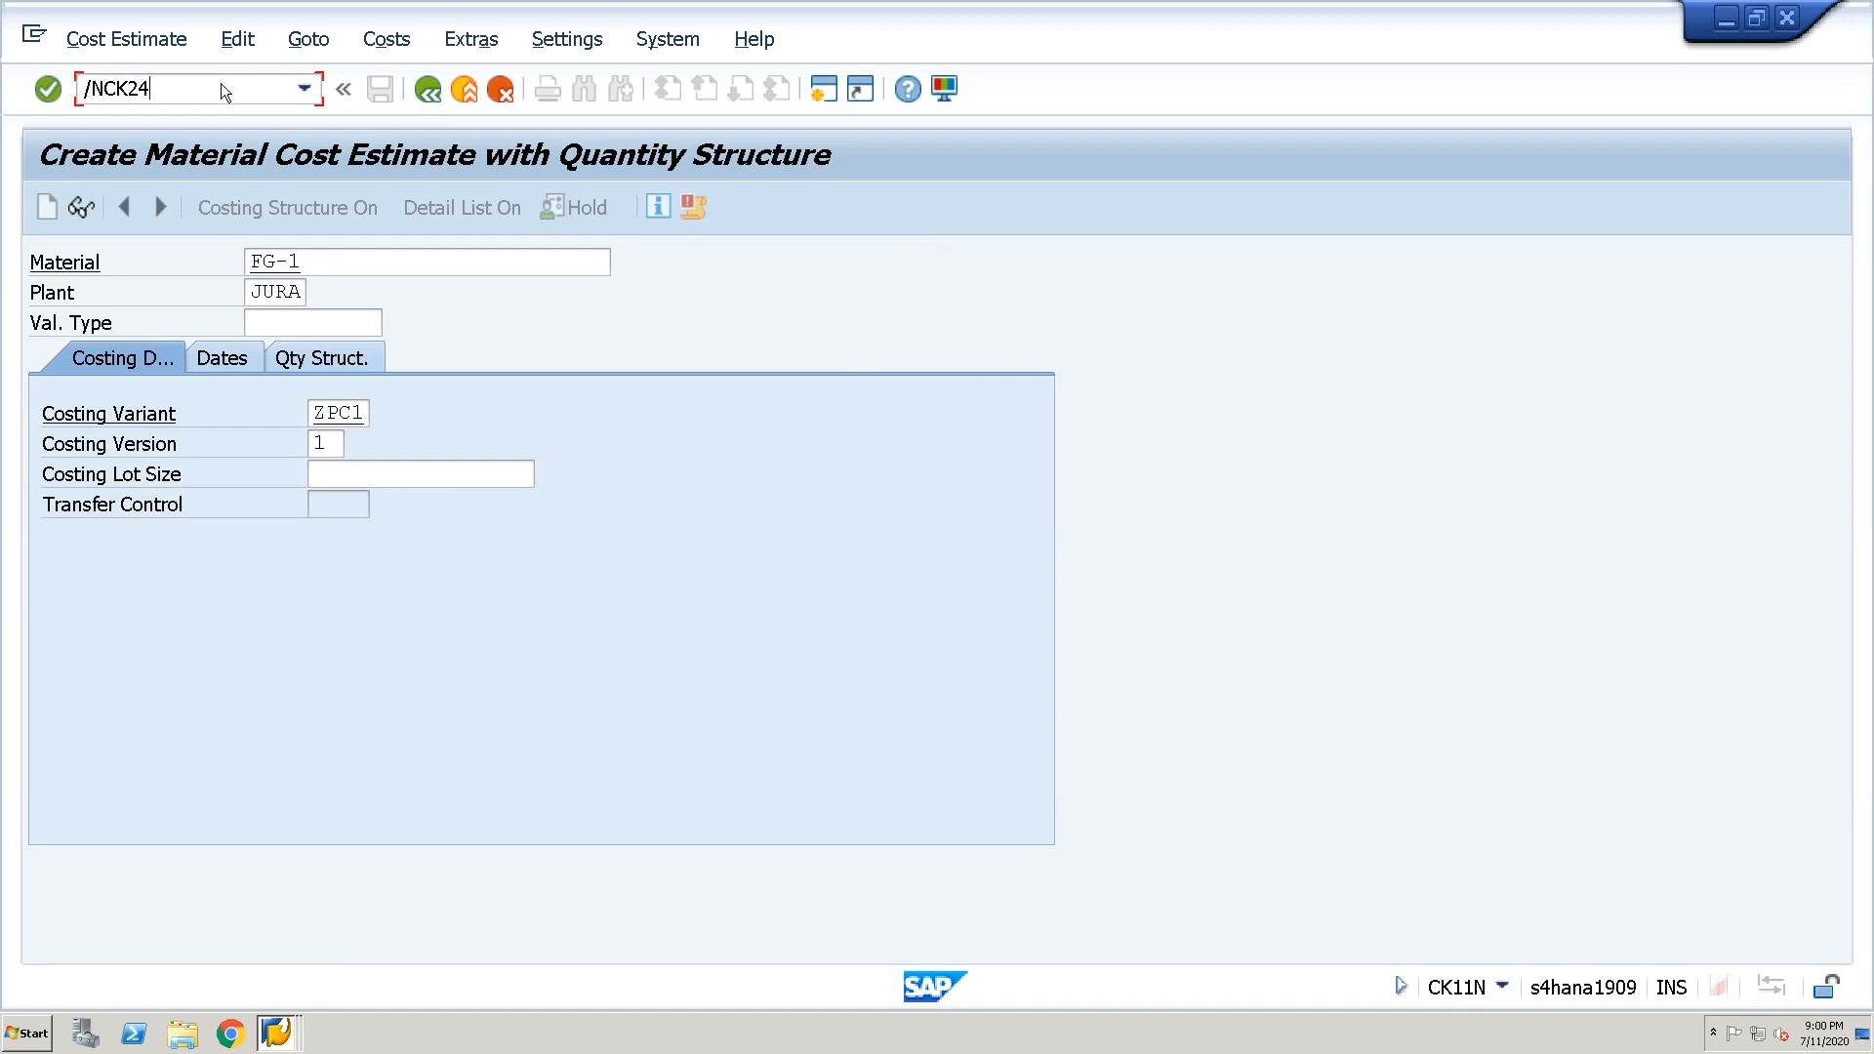
{"action": "key", "text": "Return"}
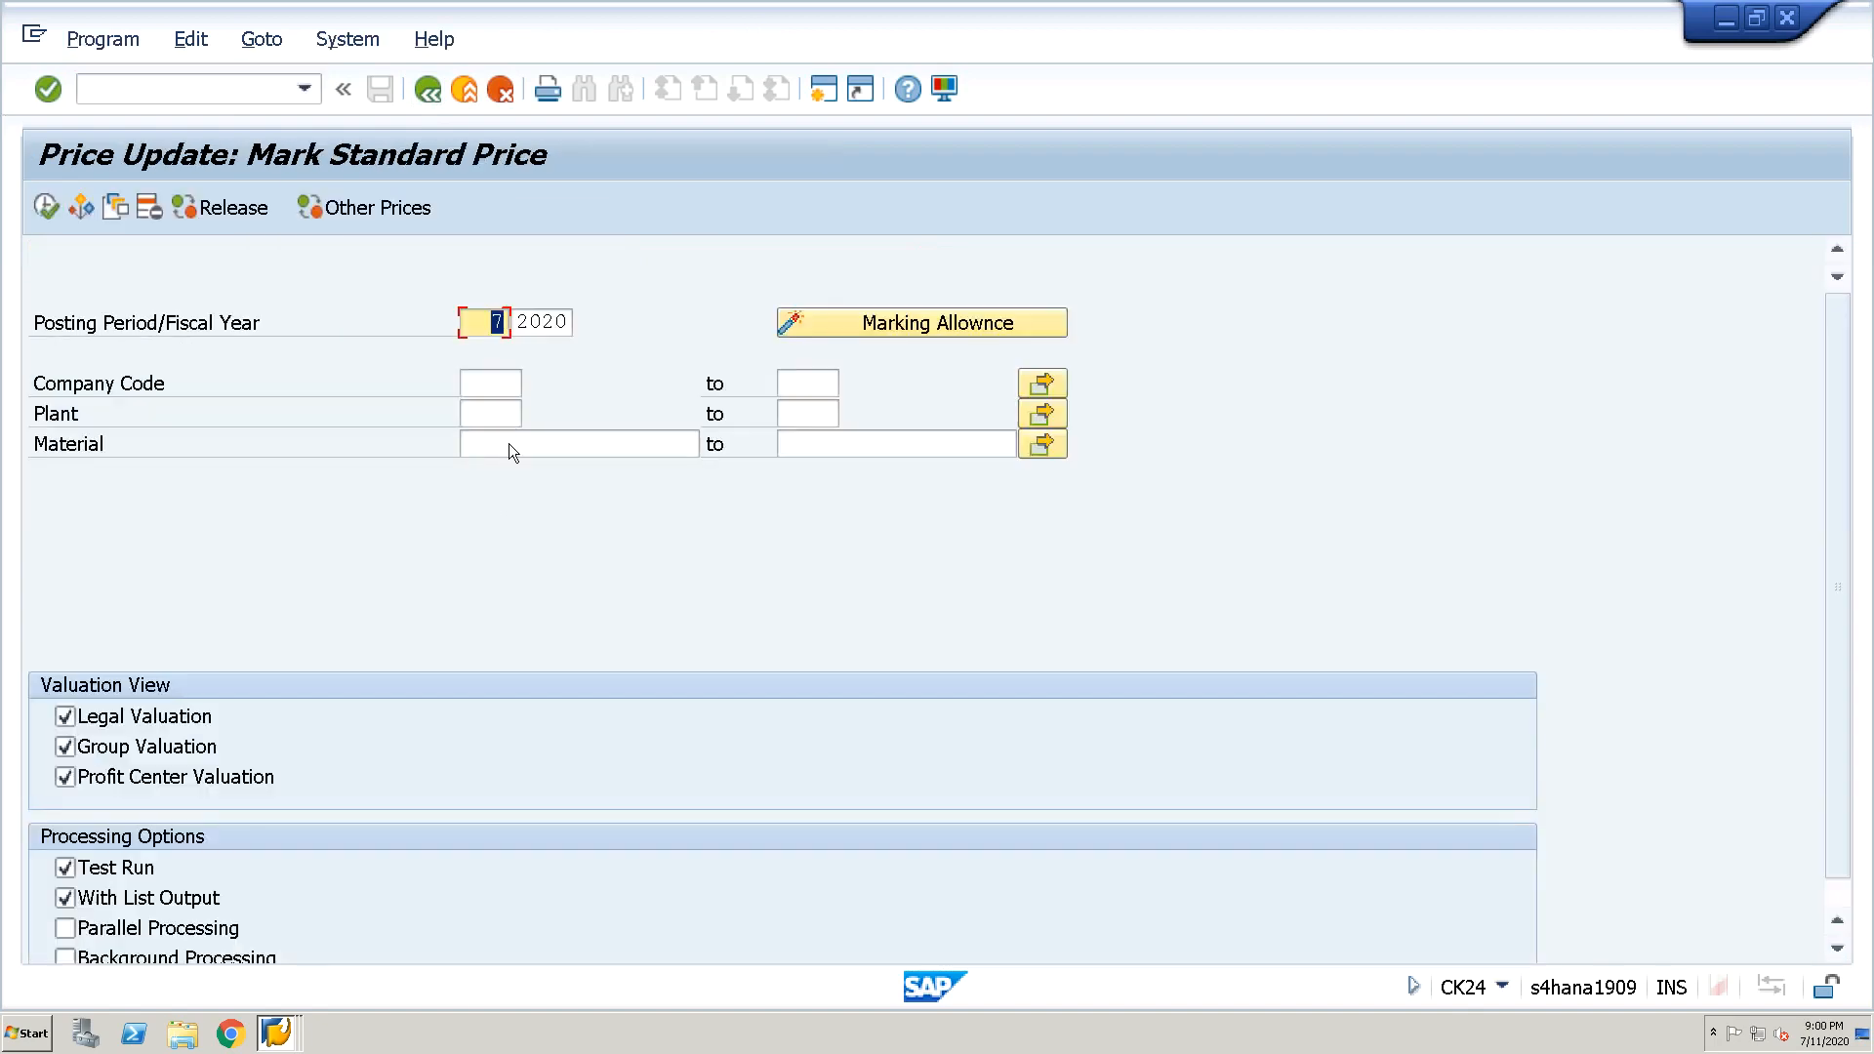
{"action": "left_click", "coordinate": [510, 445]}
{"action": "left_click", "coordinate": [509, 445]}
{"action": "key", "text": "Down"}
{"action": "key", "text": "Return"}
{"action": "key", "text": "BackSpace"}
{"action": "key", "text": "BackSpace"}
{"action": "key", "text": "BackSpace"}
{"action": "key", "text": "BackSpace"}
{"action": "key", "text": "BackSpace"}
{"action": "key", "text": "BackSpace"}
{"action": "key", "text": "BackSpace"}
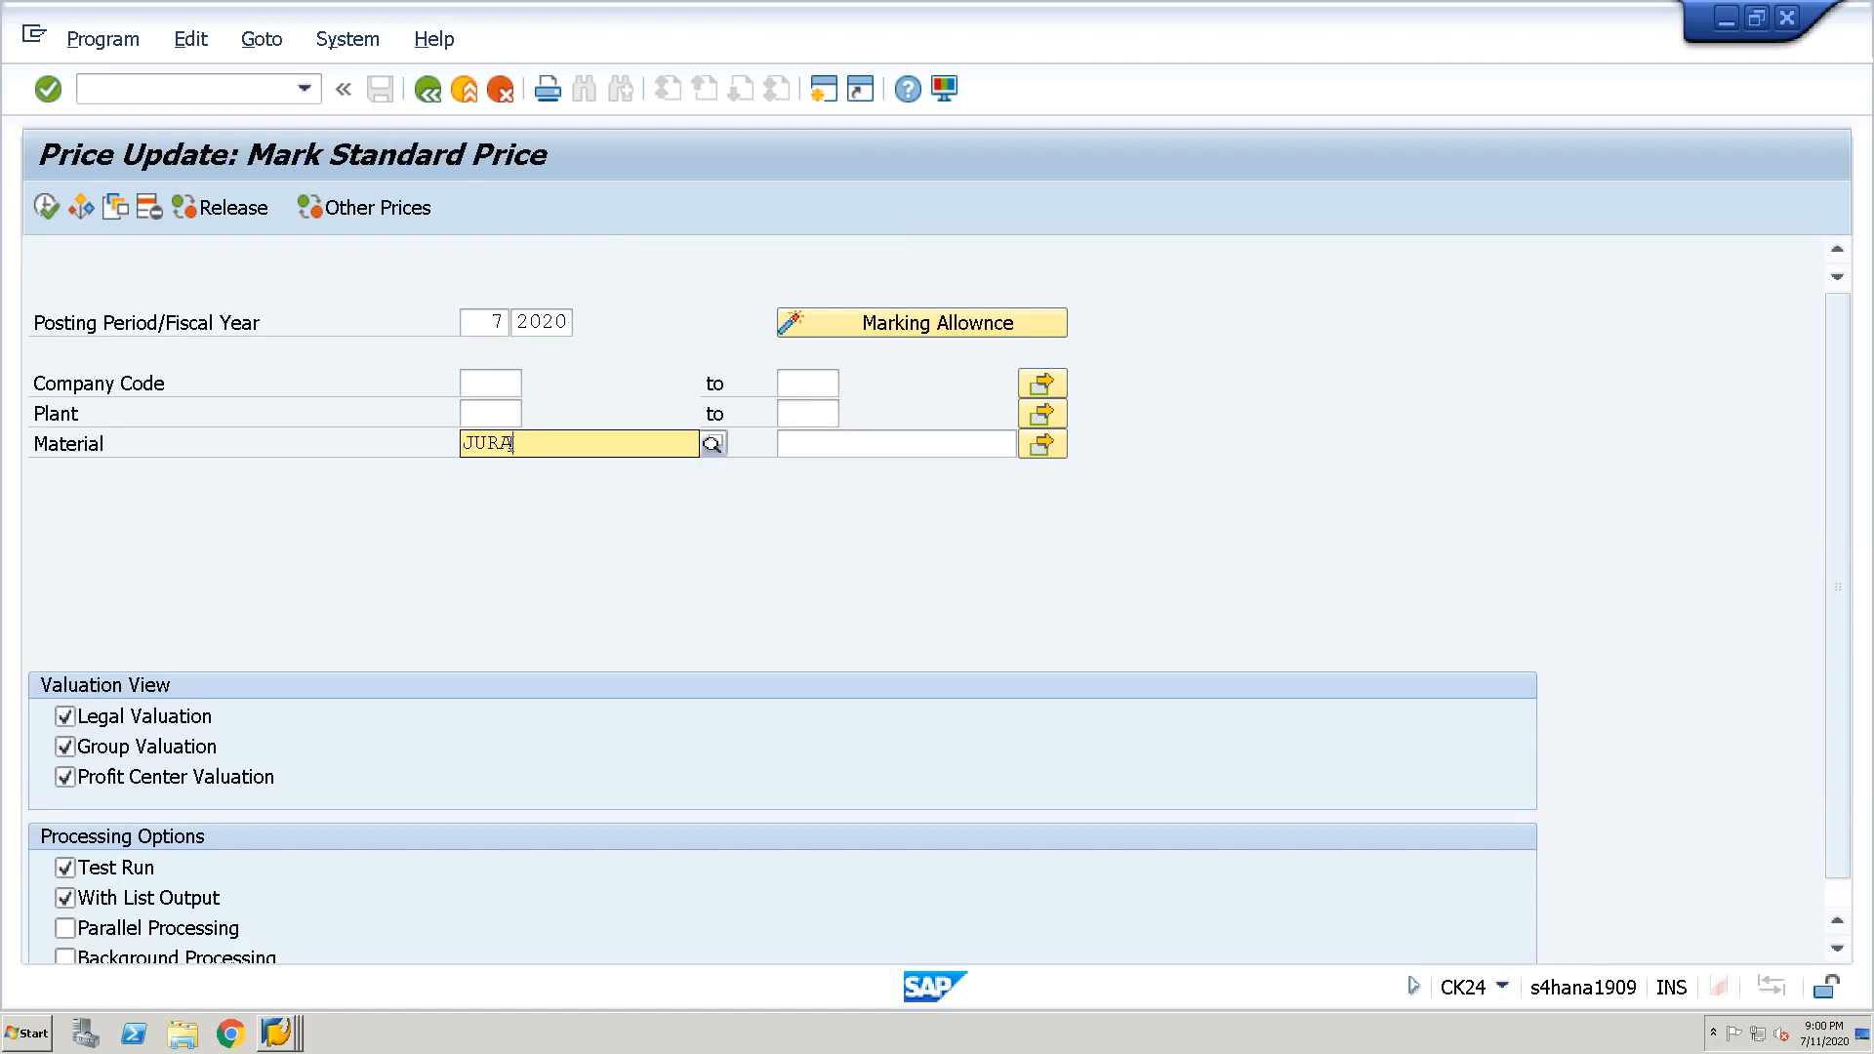
Restrict the price marking selection to company code JURA, plant JURA and material FG-1
{"action": "type", "text": "FG-1"}
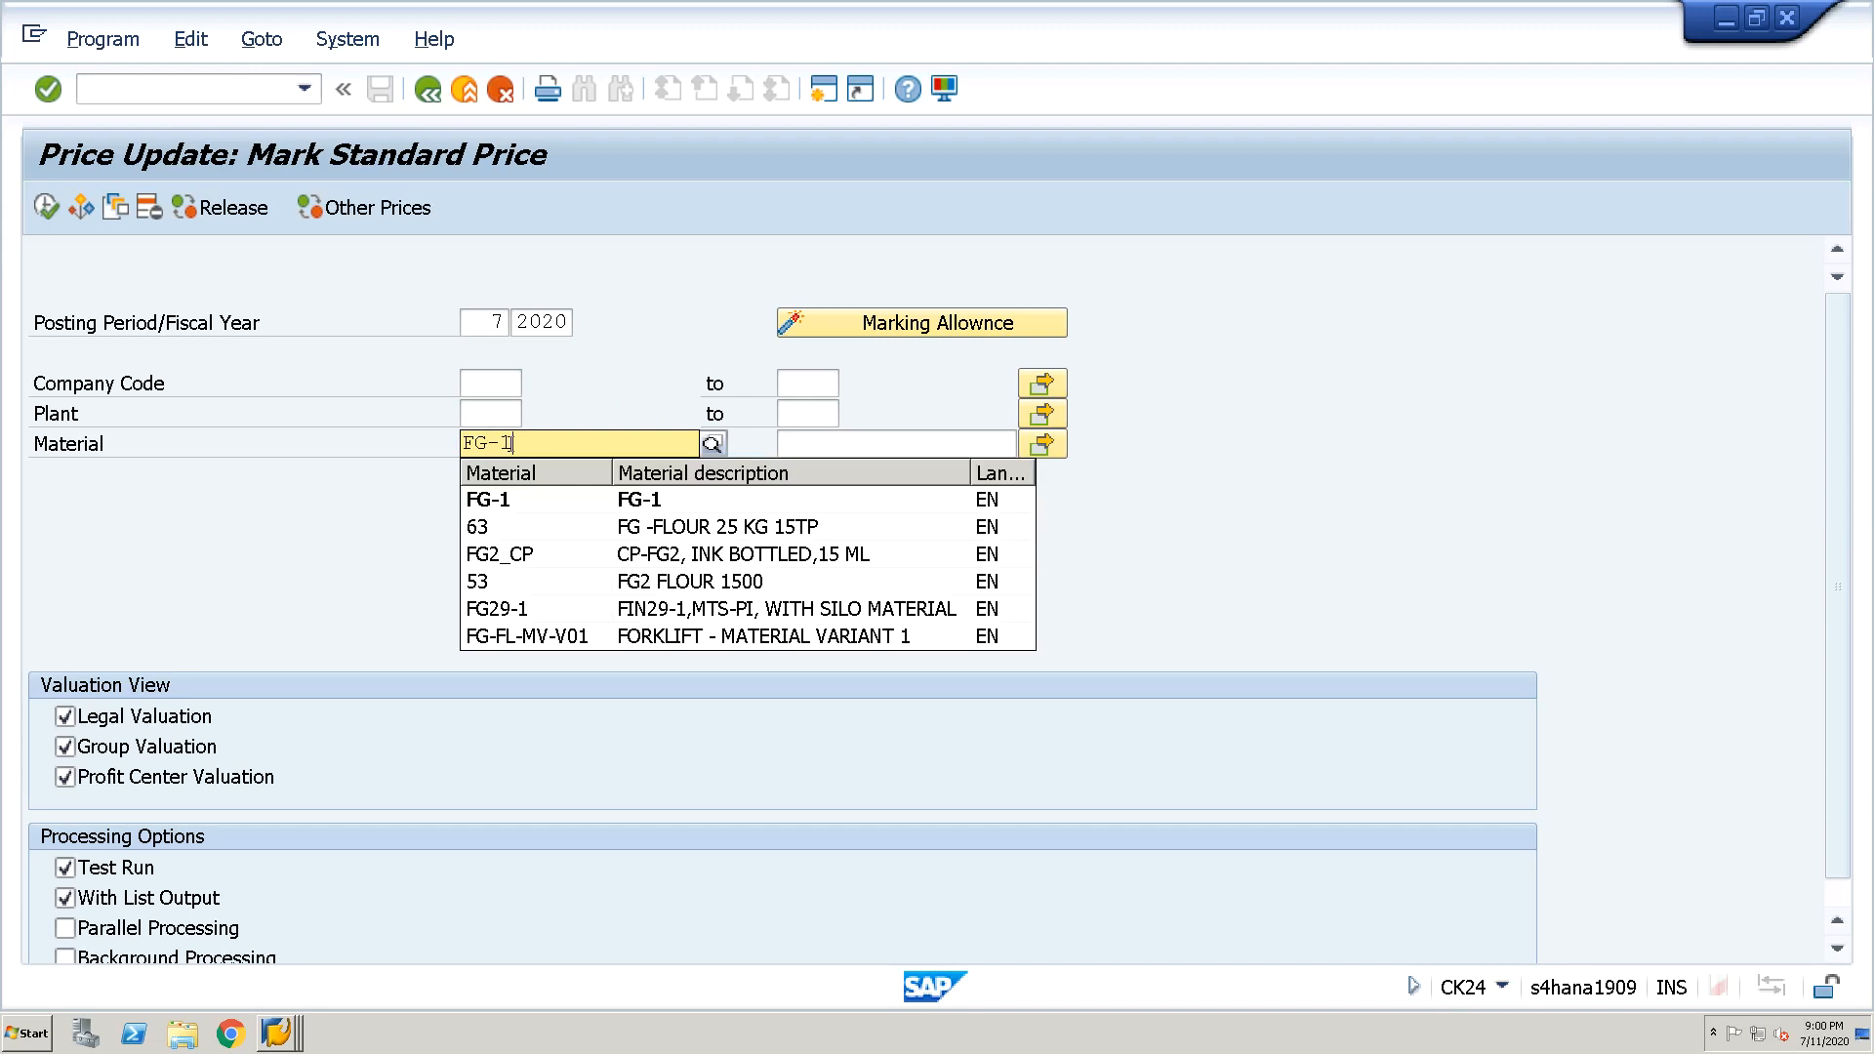
{"action": "left_click", "coordinate": [507, 498]}
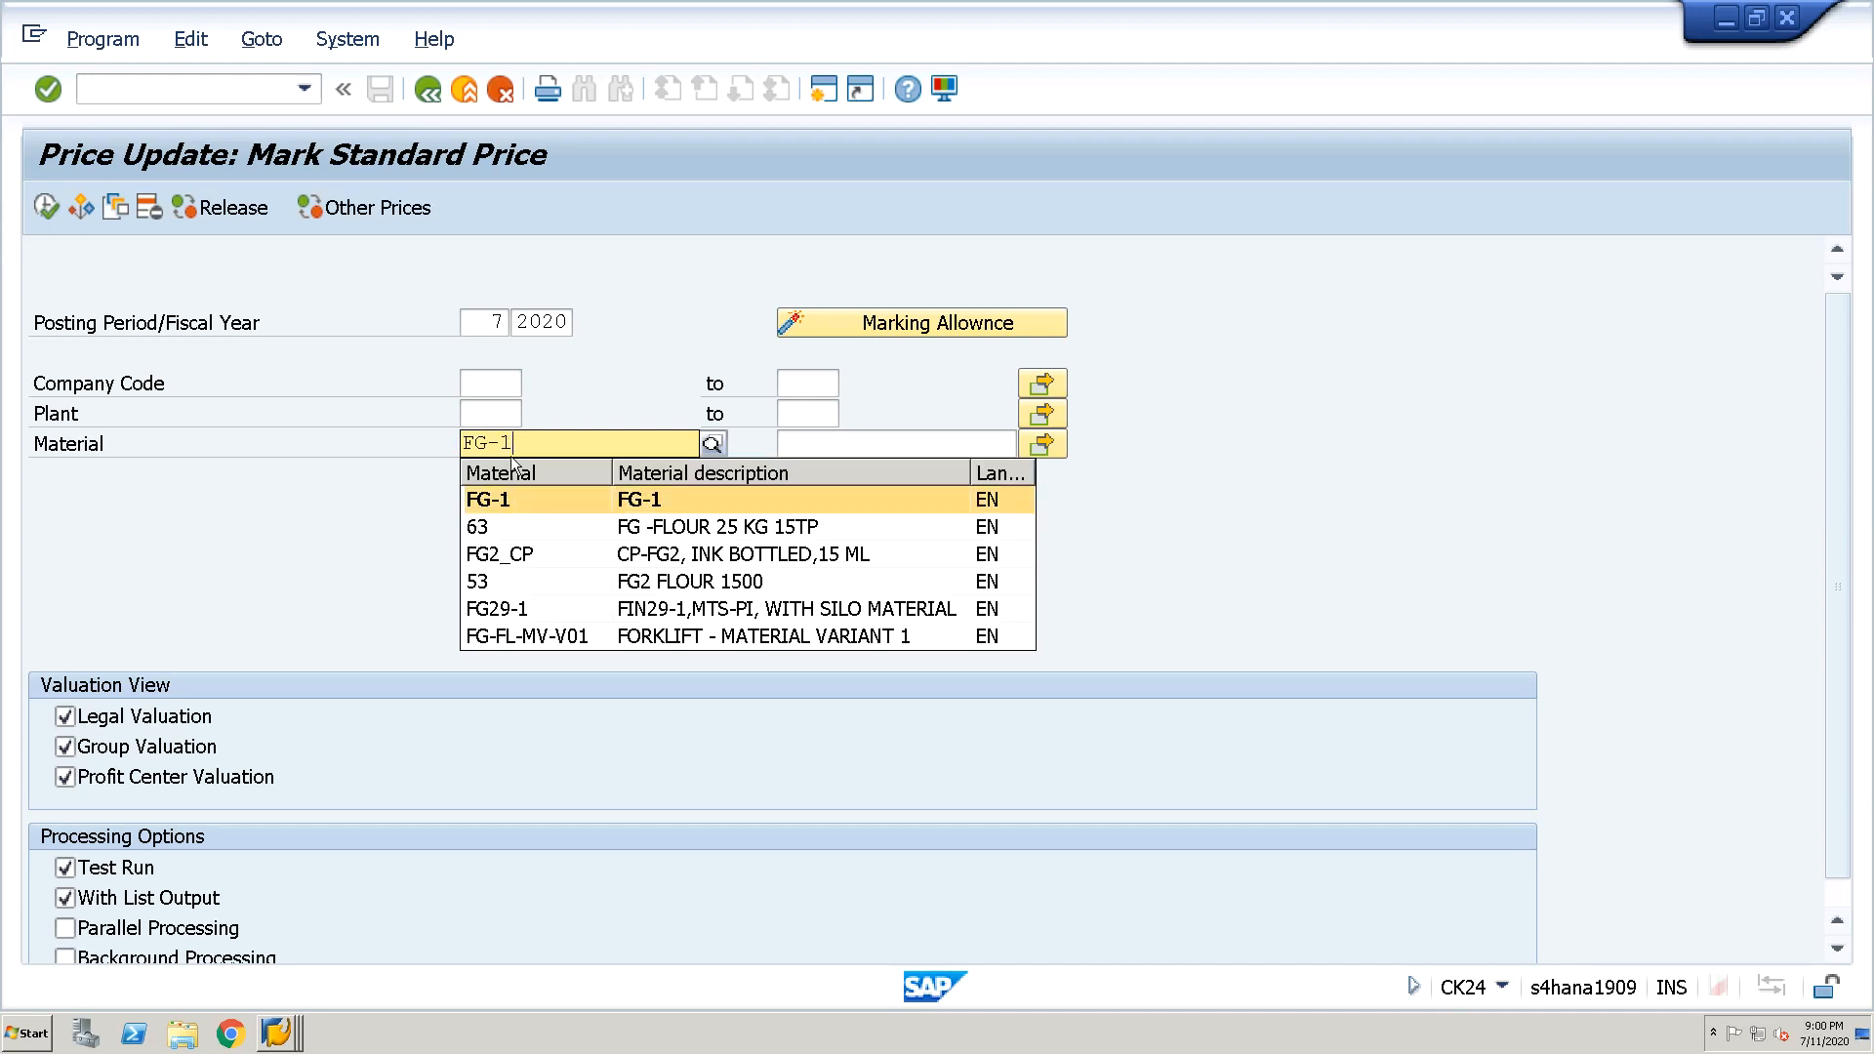
{"action": "left_click", "coordinate": [497, 382]}
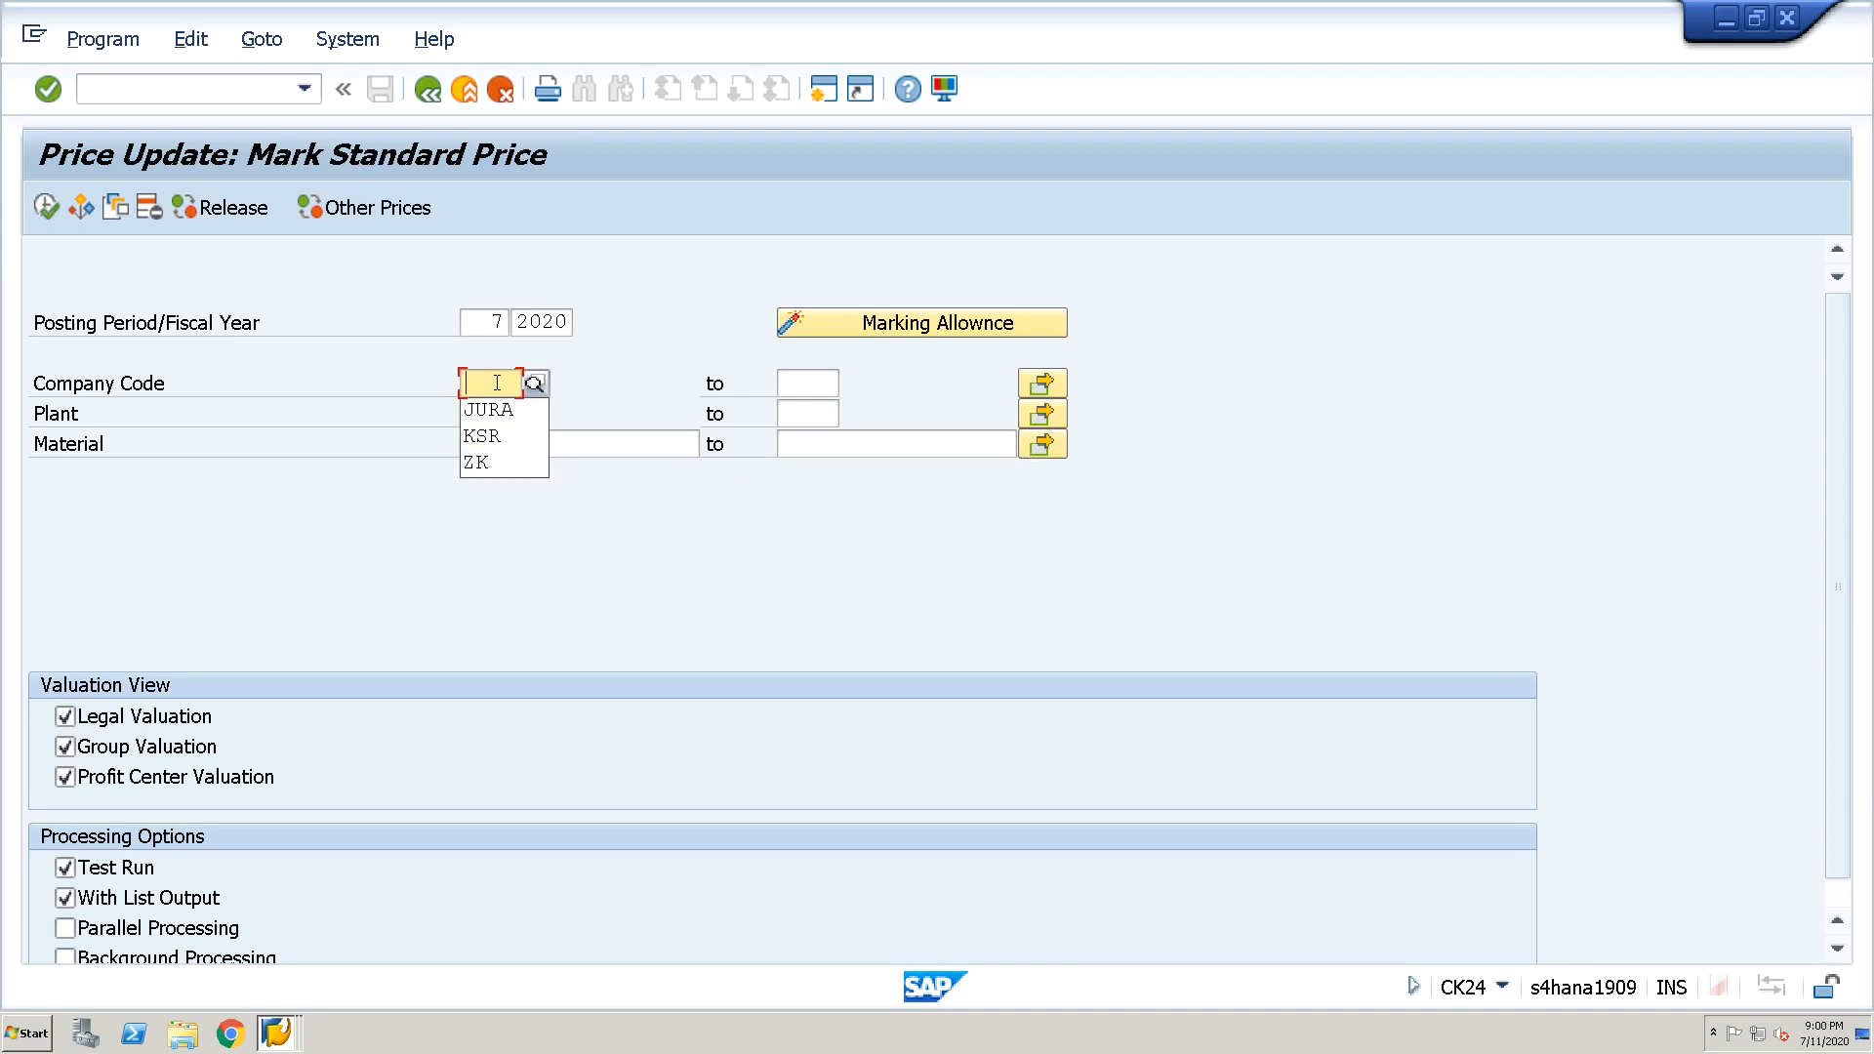
{"action": "key", "text": "Down"}
{"action": "key", "text": "Down"}
{"action": "key", "text": "Up"}
{"action": "key", "text": "Return"}
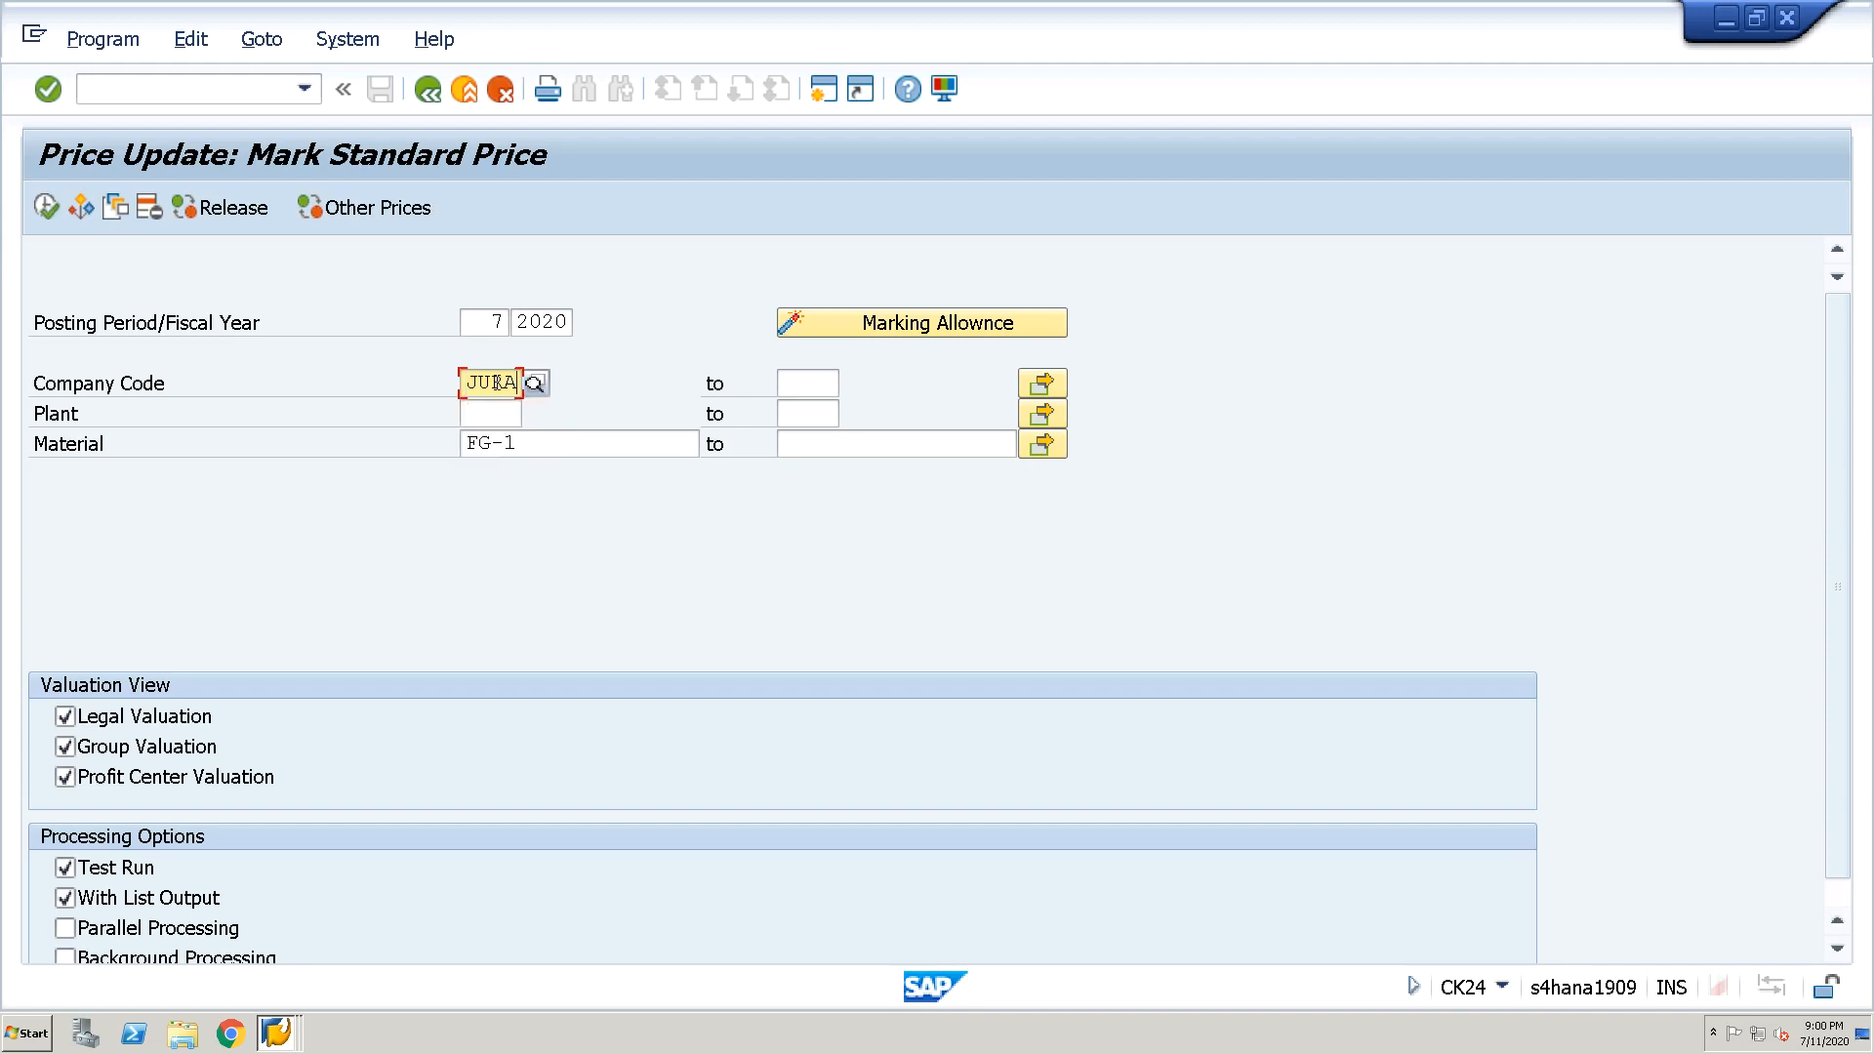
{"action": "key", "text": "Tab"}
{"action": "key", "text": "Down"}
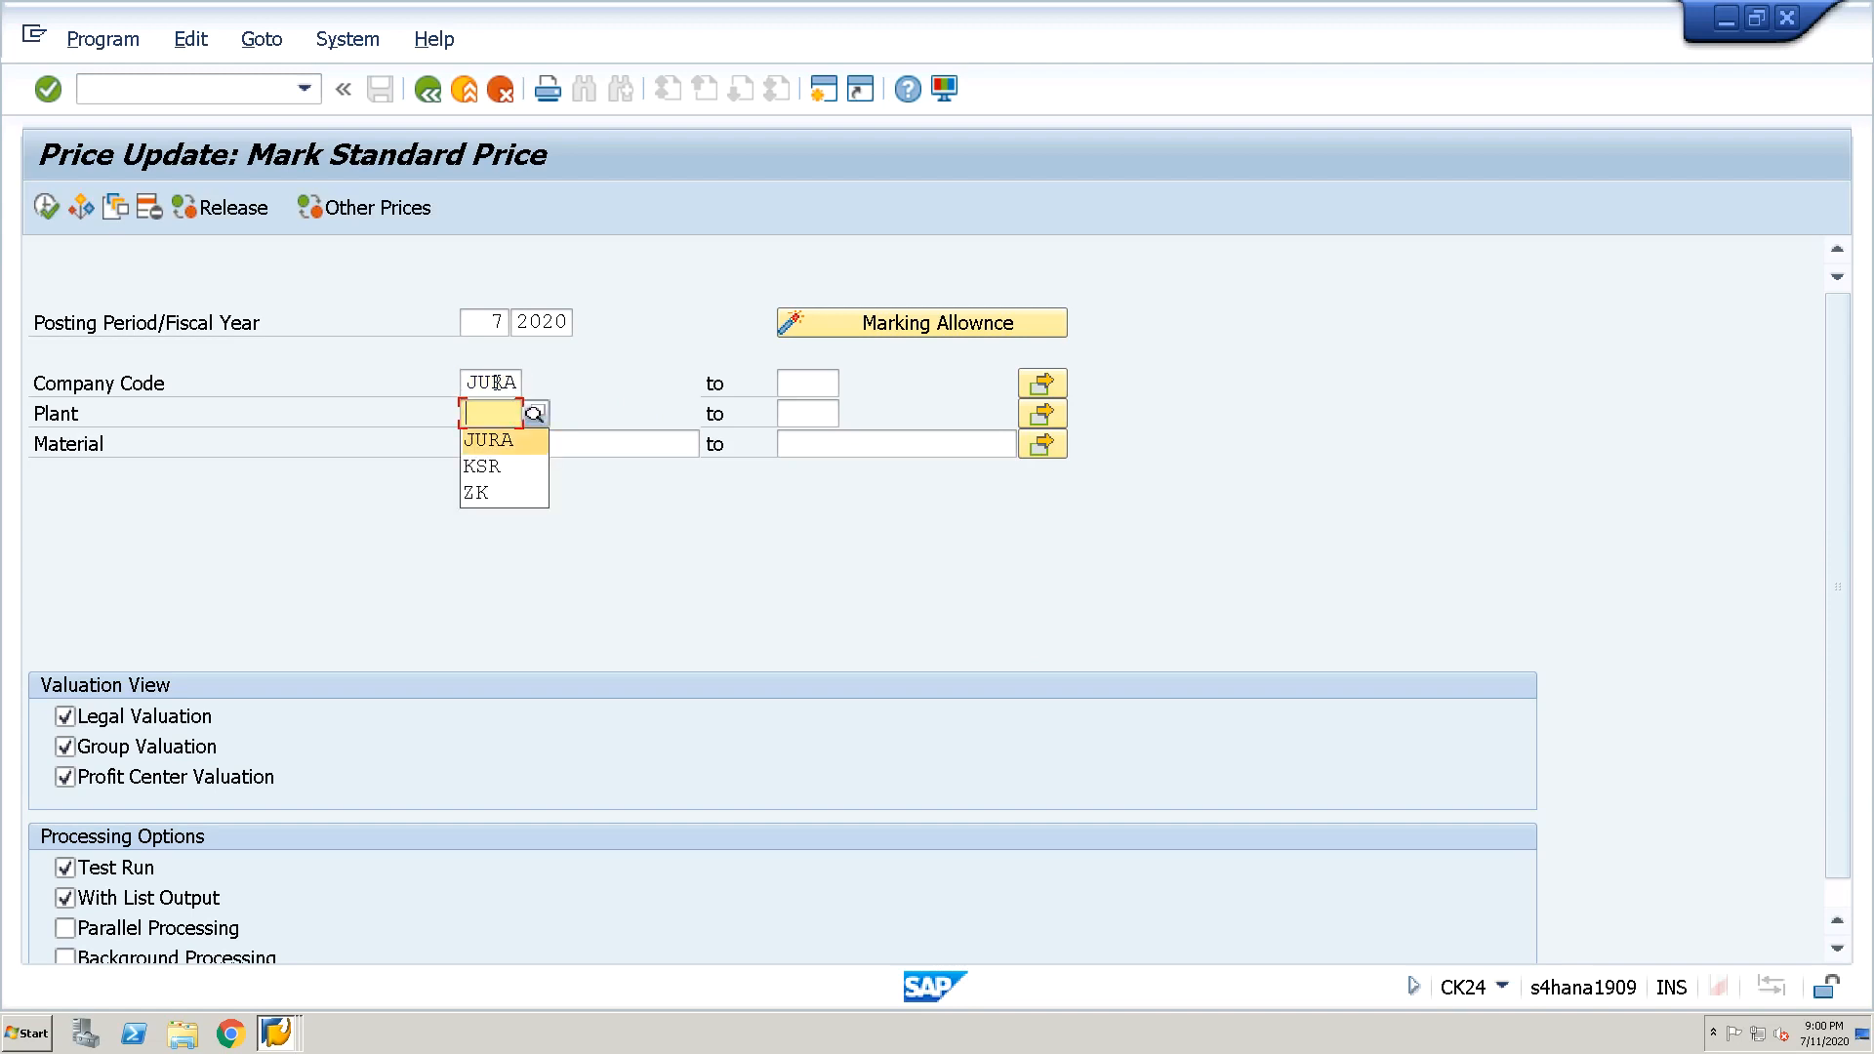
{"action": "key", "text": "Return"}
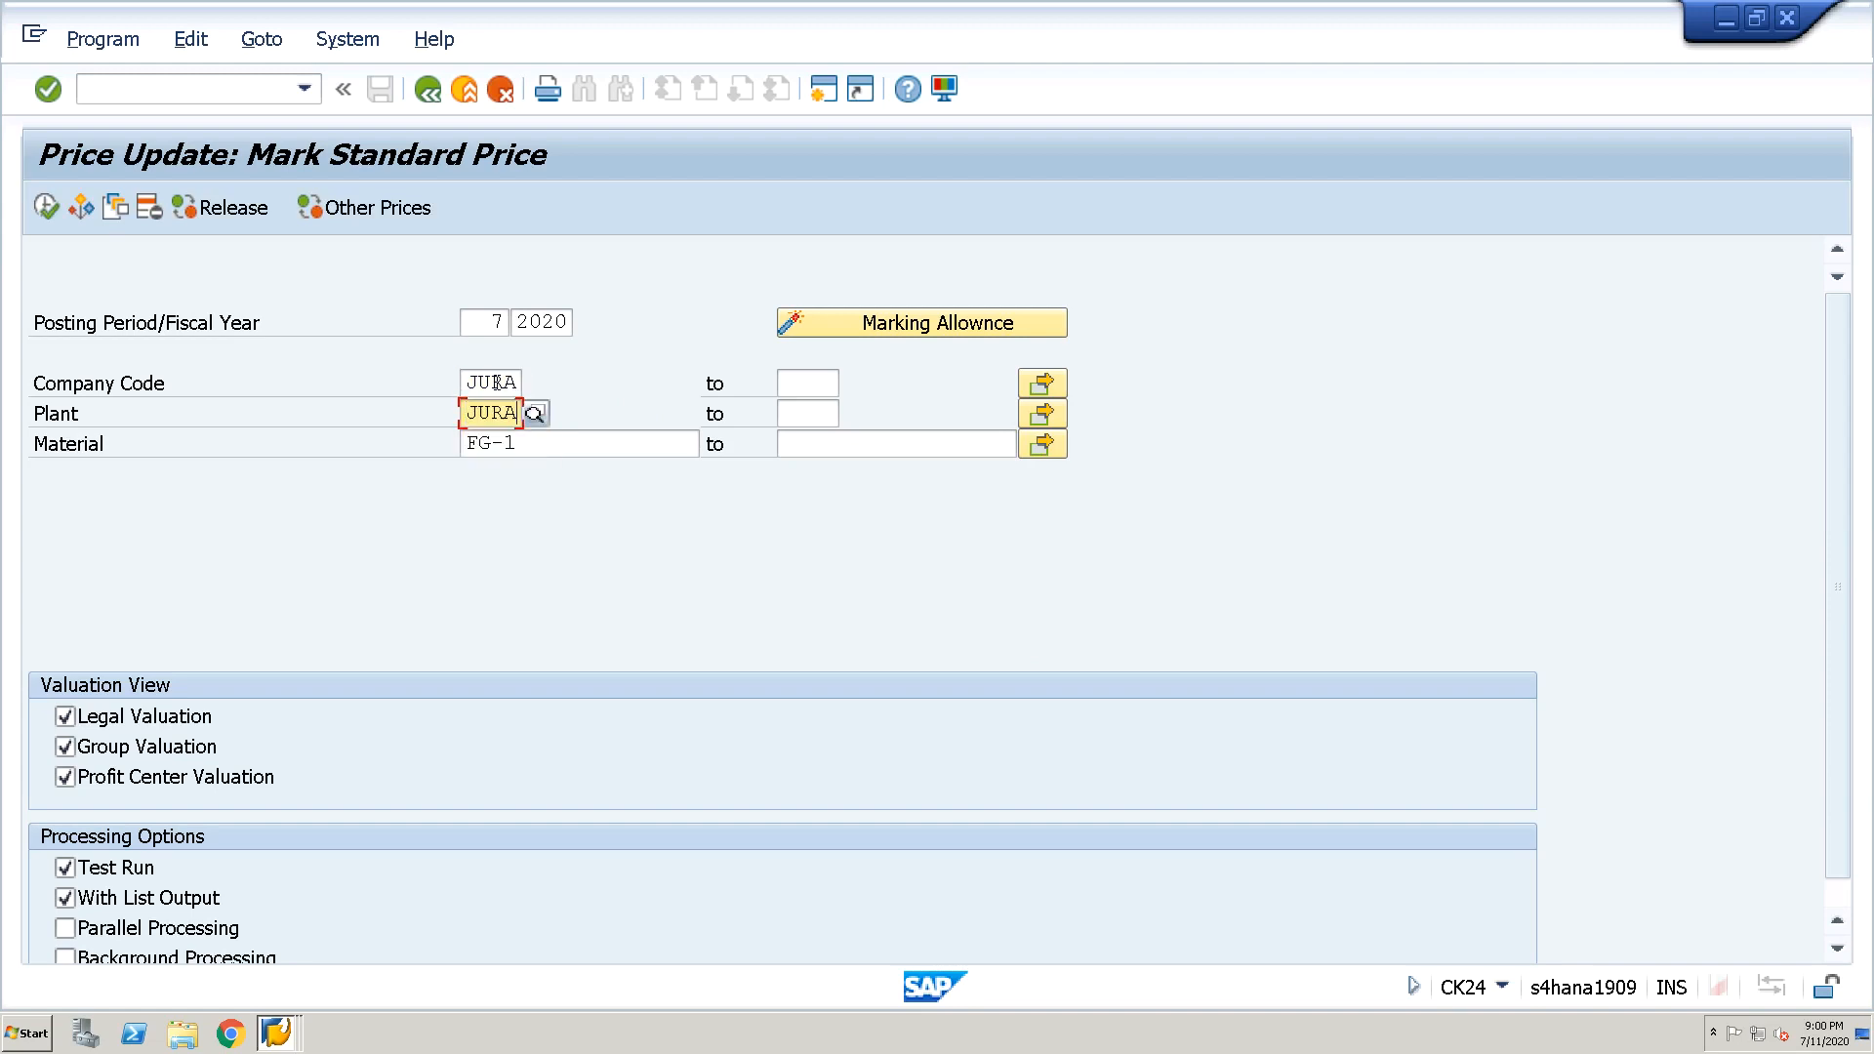
Mark the standard price of FG-1 for Group Valuation only with Test Run off, check the log and return to the selection
{"action": "left_click", "coordinate": [166, 720]}
{"action": "left_click", "coordinate": [172, 778]}
{"action": "left_click", "coordinate": [142, 867]}
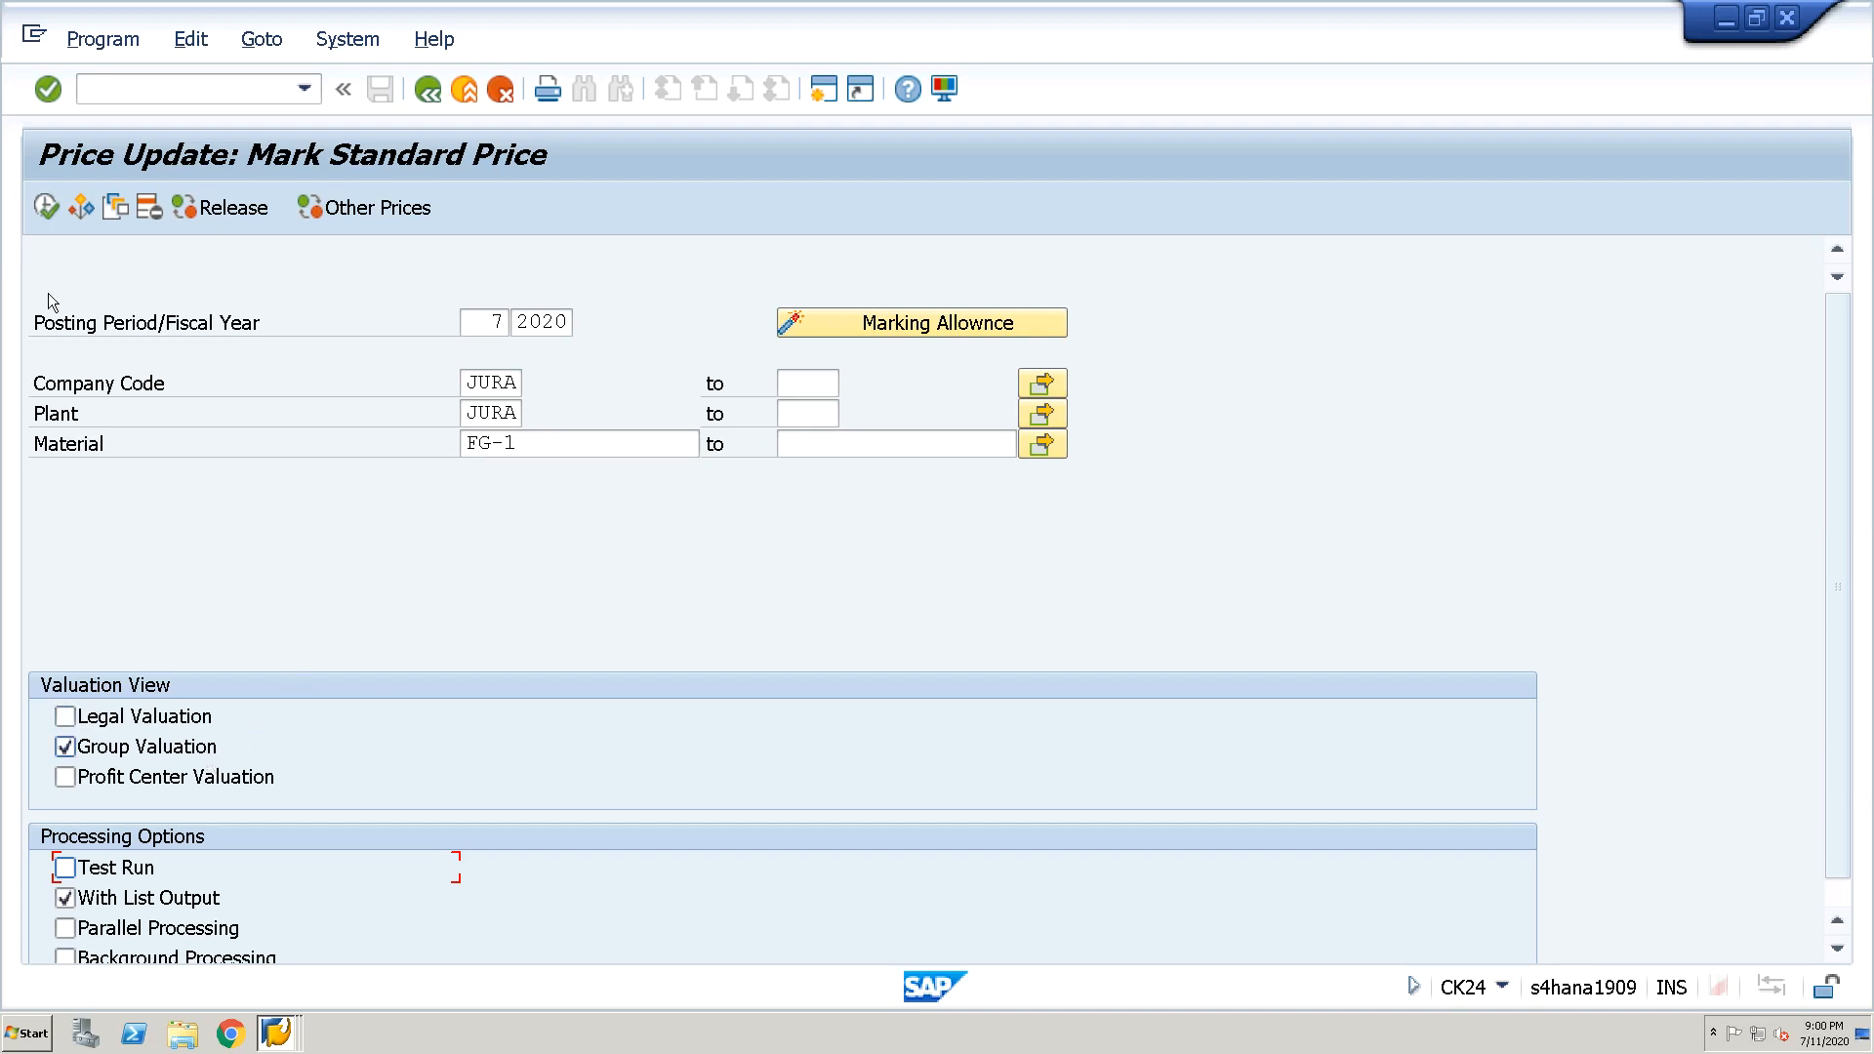
{"action": "left_click", "coordinate": [45, 210]}
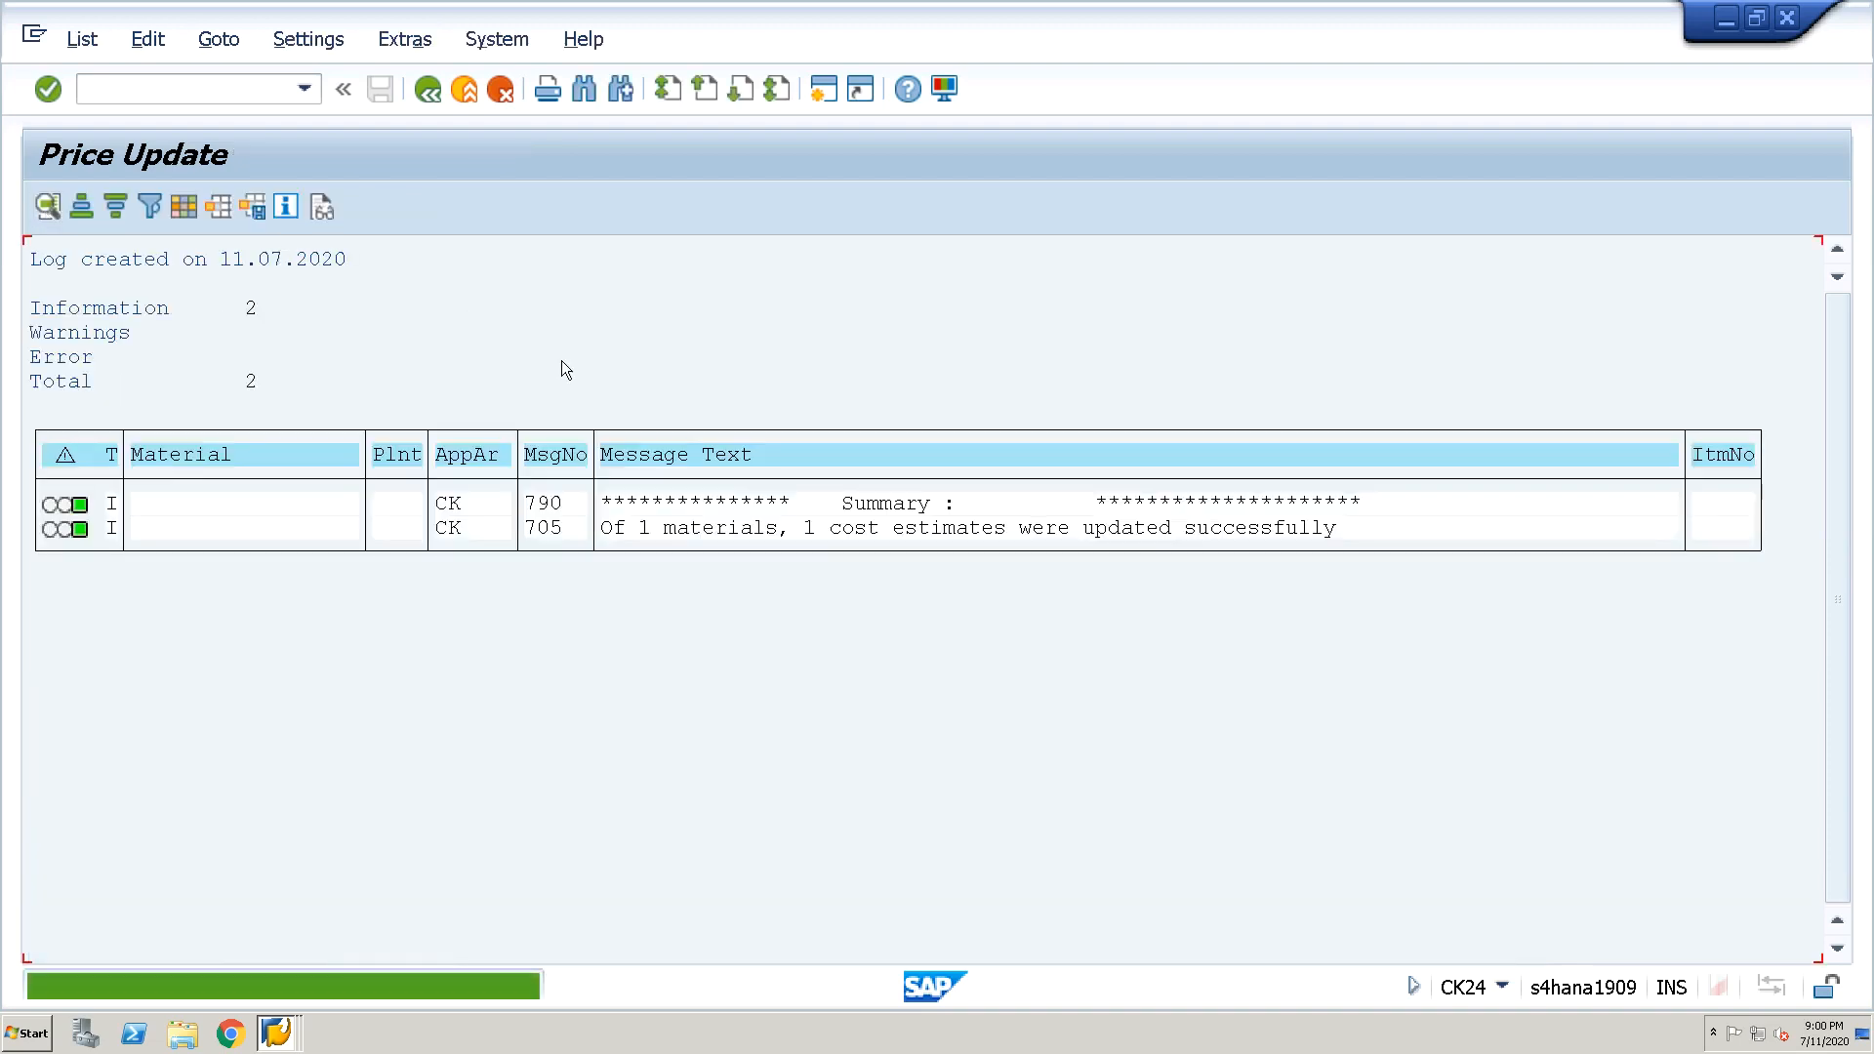
{"action": "left_click_drag", "start_coordinate": [600, 528], "coordinate": [1439, 555]}
{"action": "key", "text": "ctrl+c"}
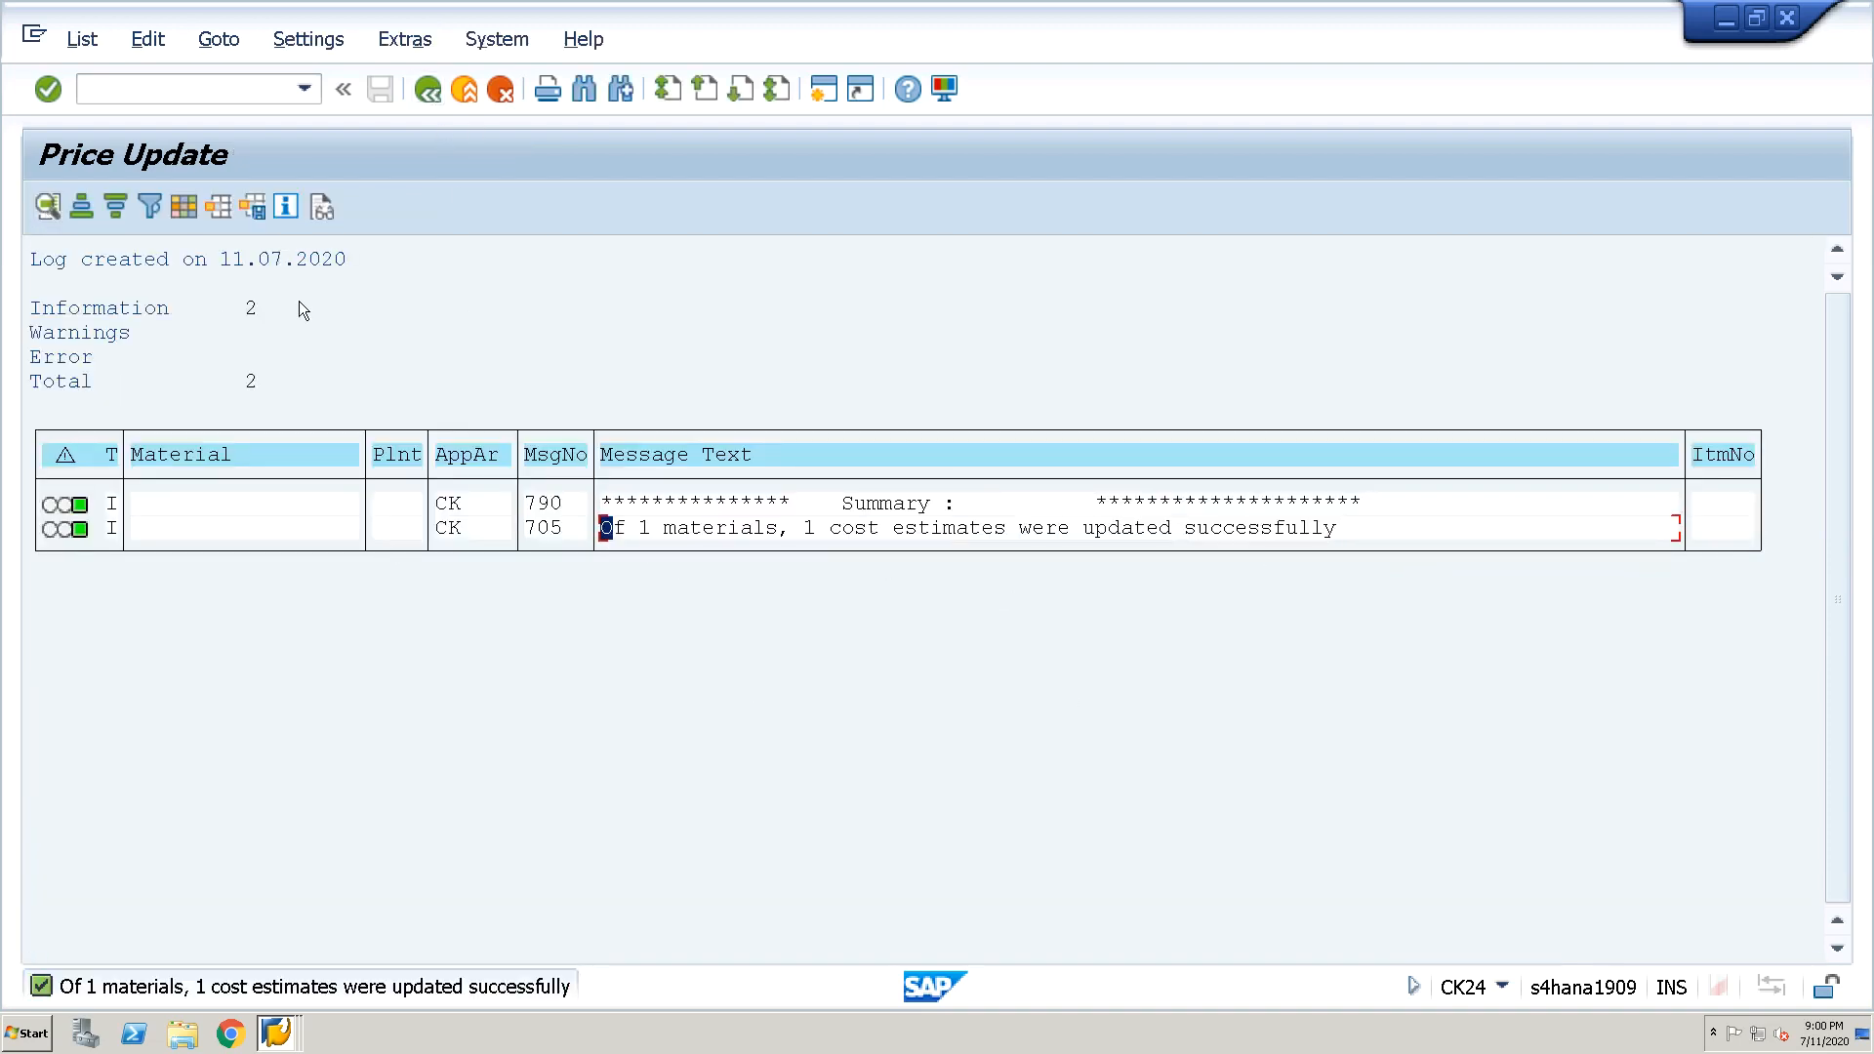
{"action": "left_click", "coordinate": [427, 90]}
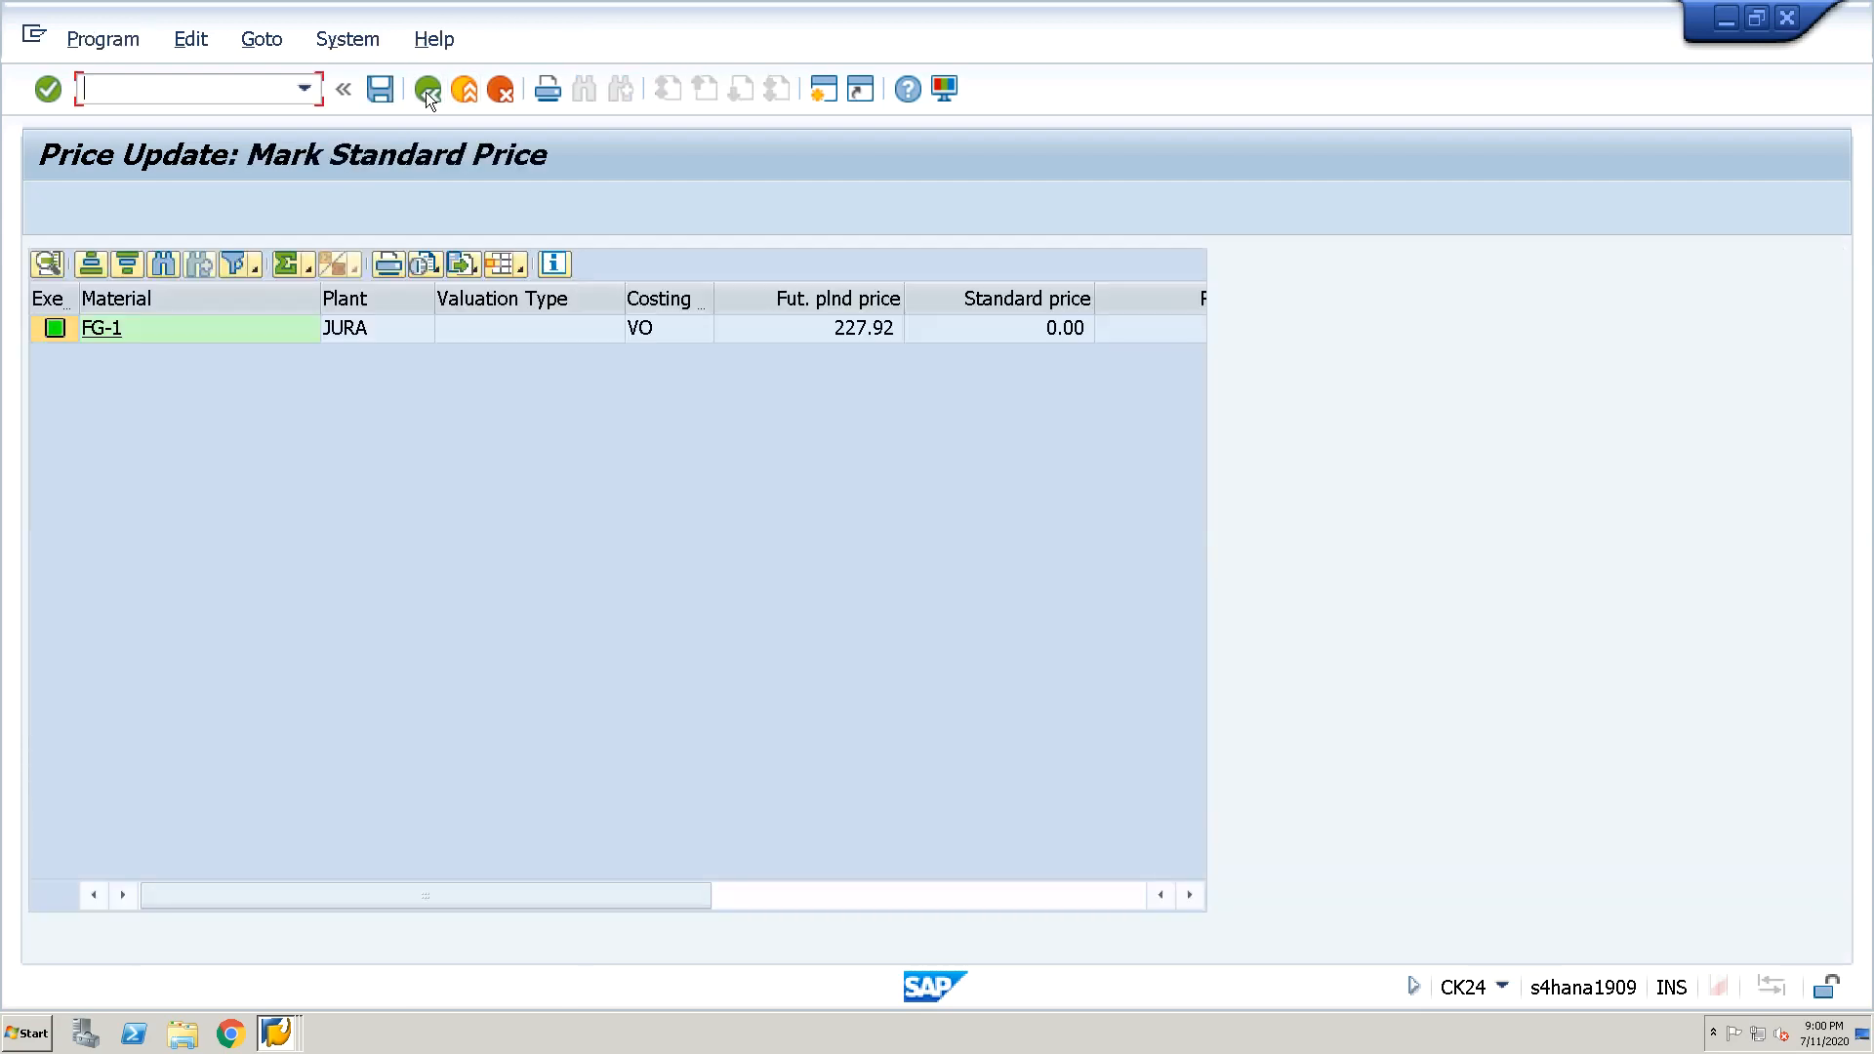
{"action": "left_click", "coordinate": [426, 92]}
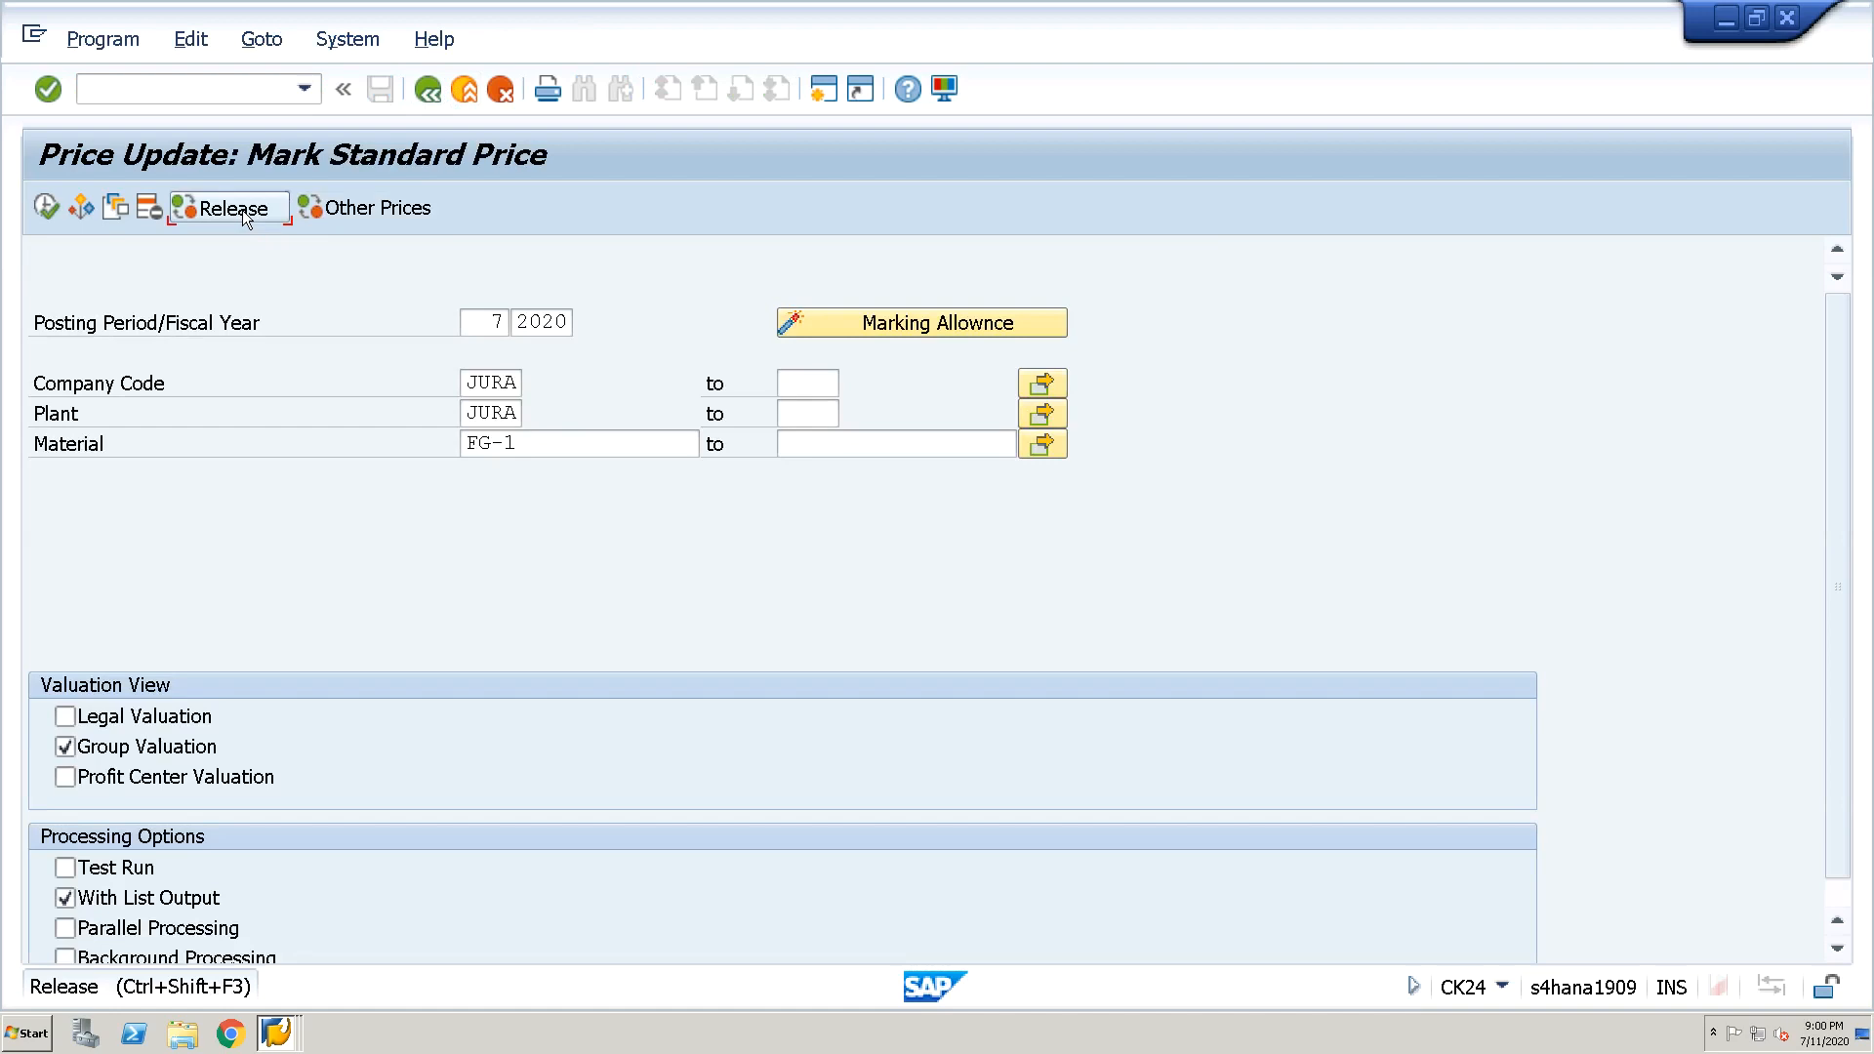
Release the marked group valuation price of FG-1, check the log and inspect the released standard price
{"action": "left_click", "coordinate": [244, 211]}
{"action": "left_click", "coordinate": [43, 207]}
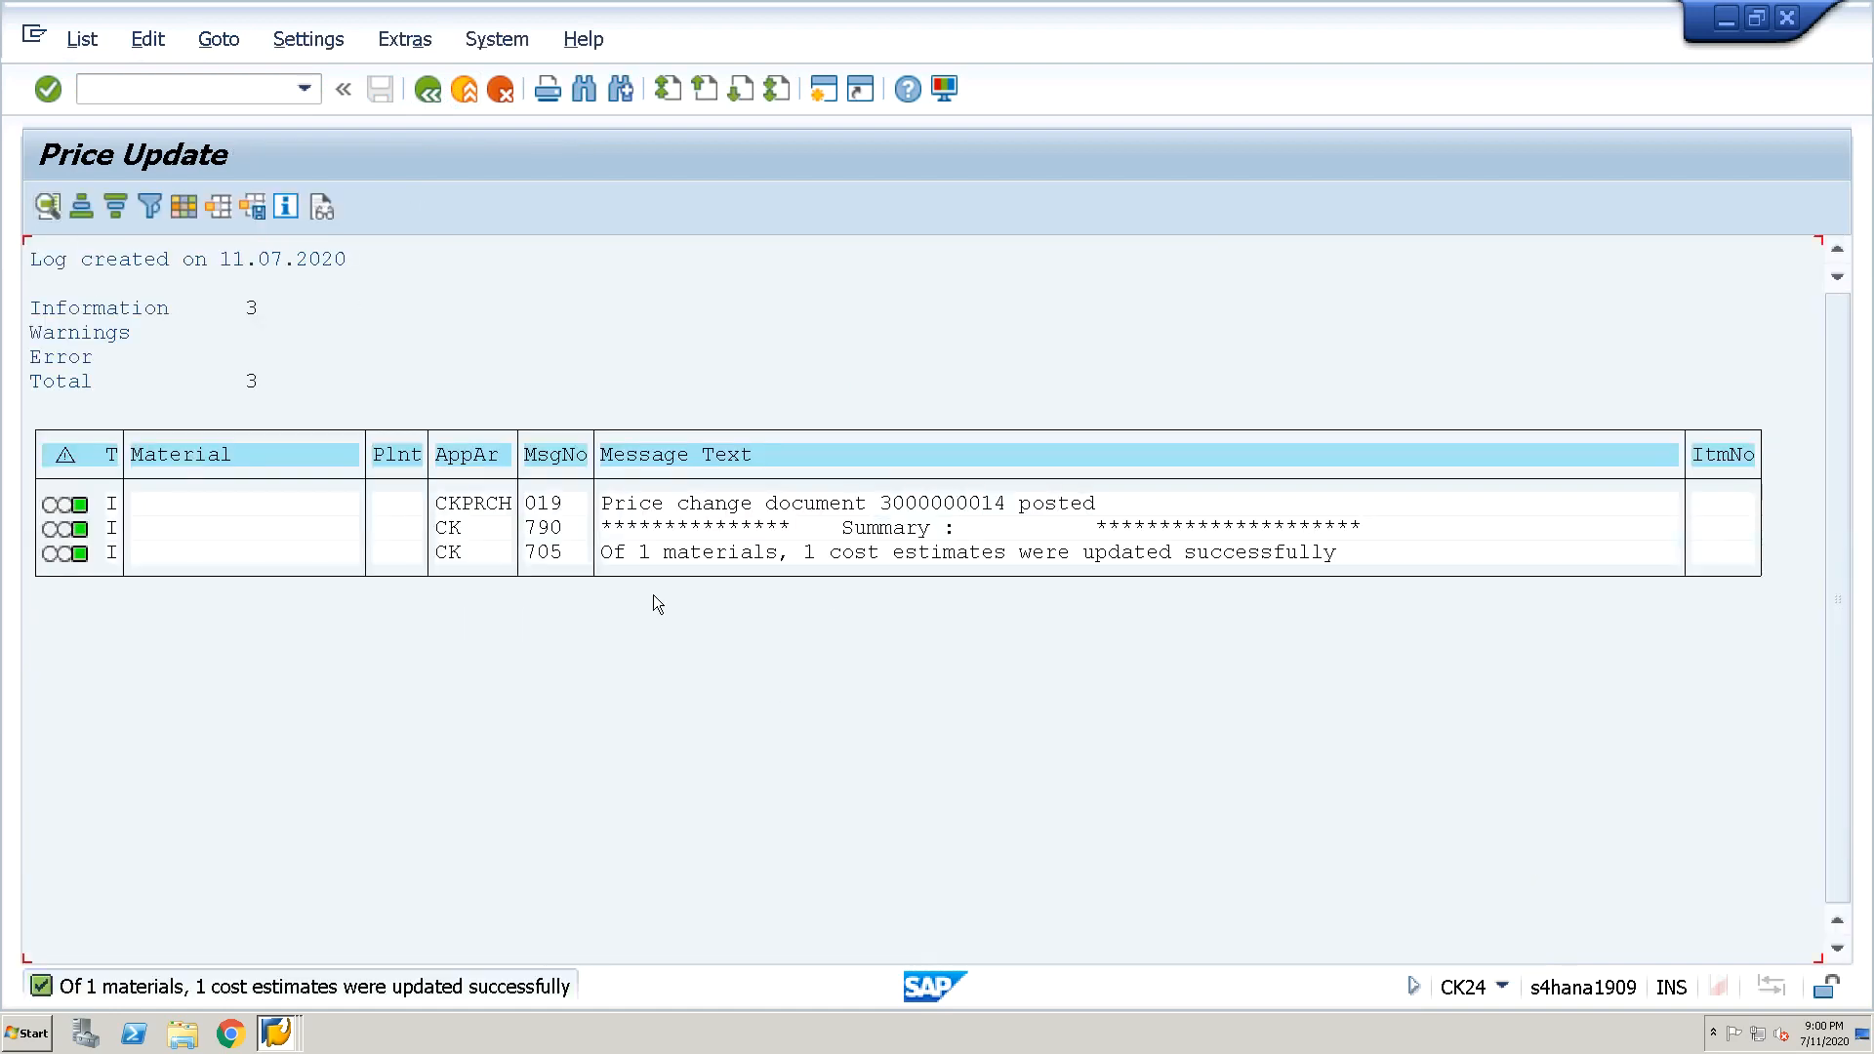
{"action": "left_click_drag", "start_coordinate": [610, 535], "coordinate": [1414, 582]}
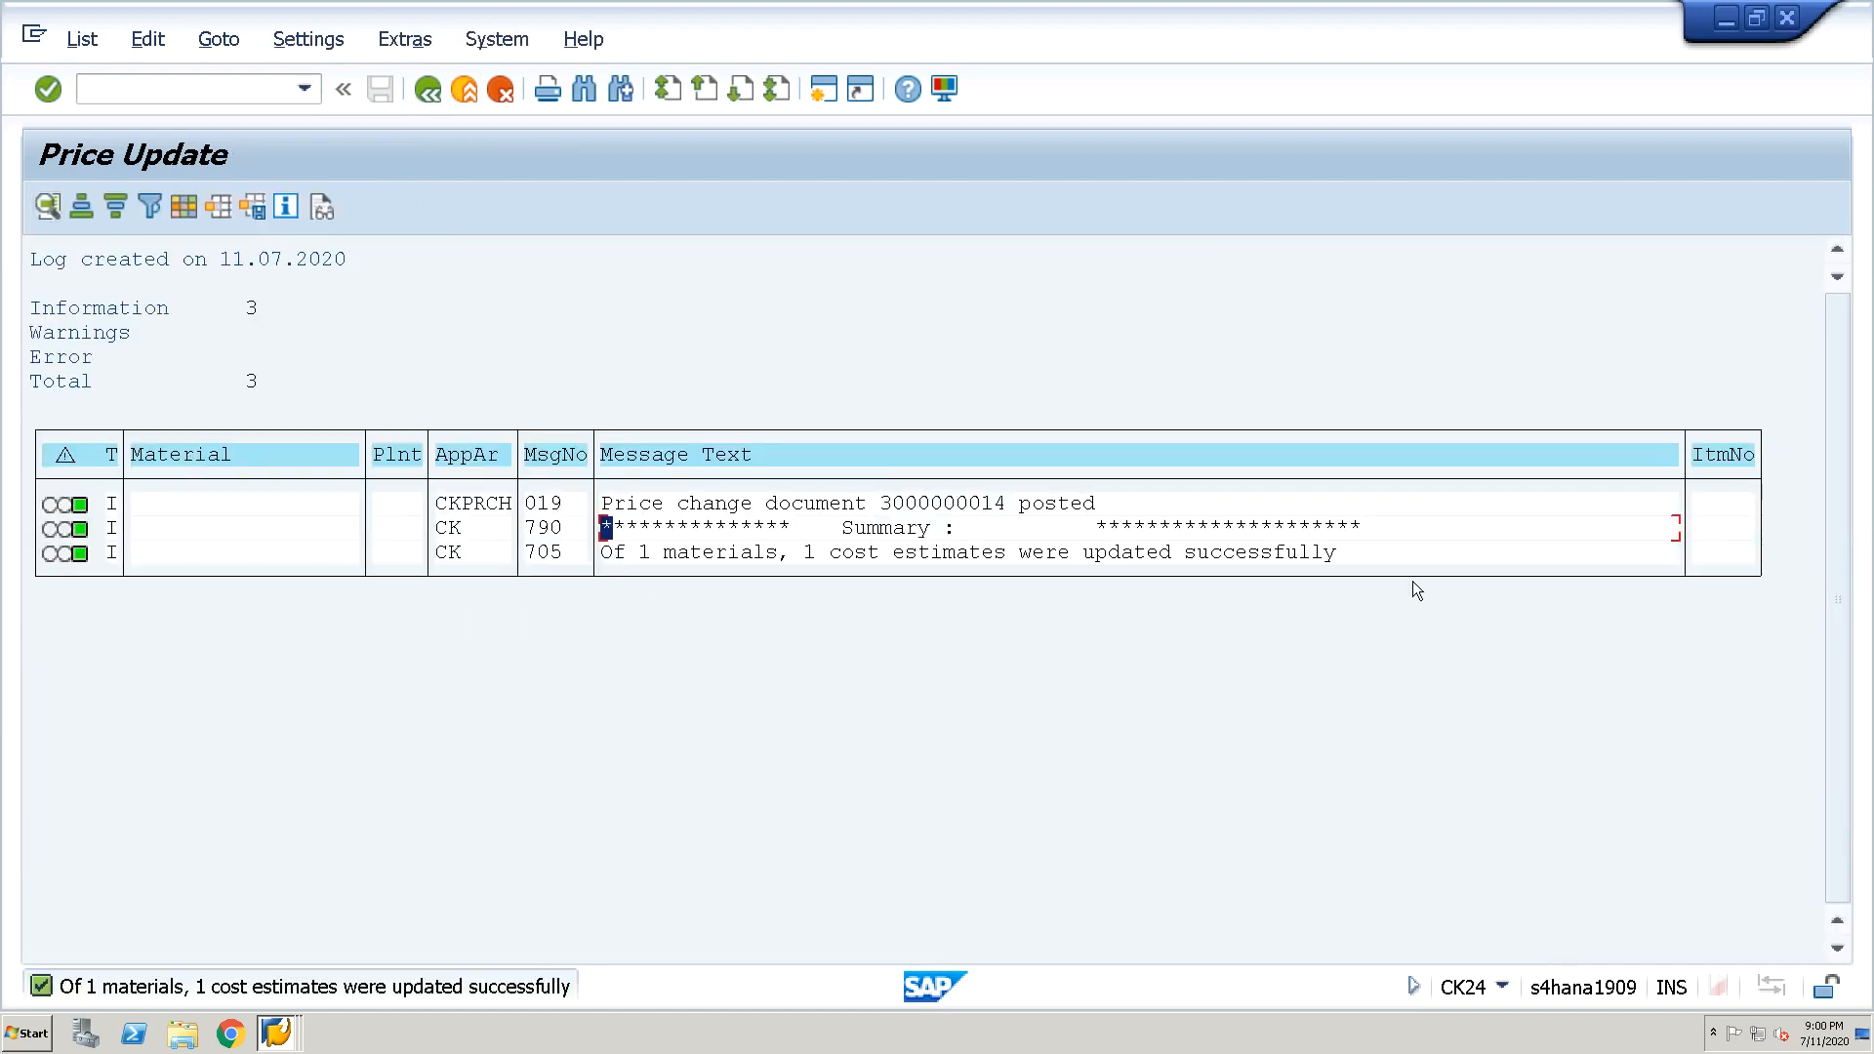
{"action": "left_click", "coordinate": [432, 93]}
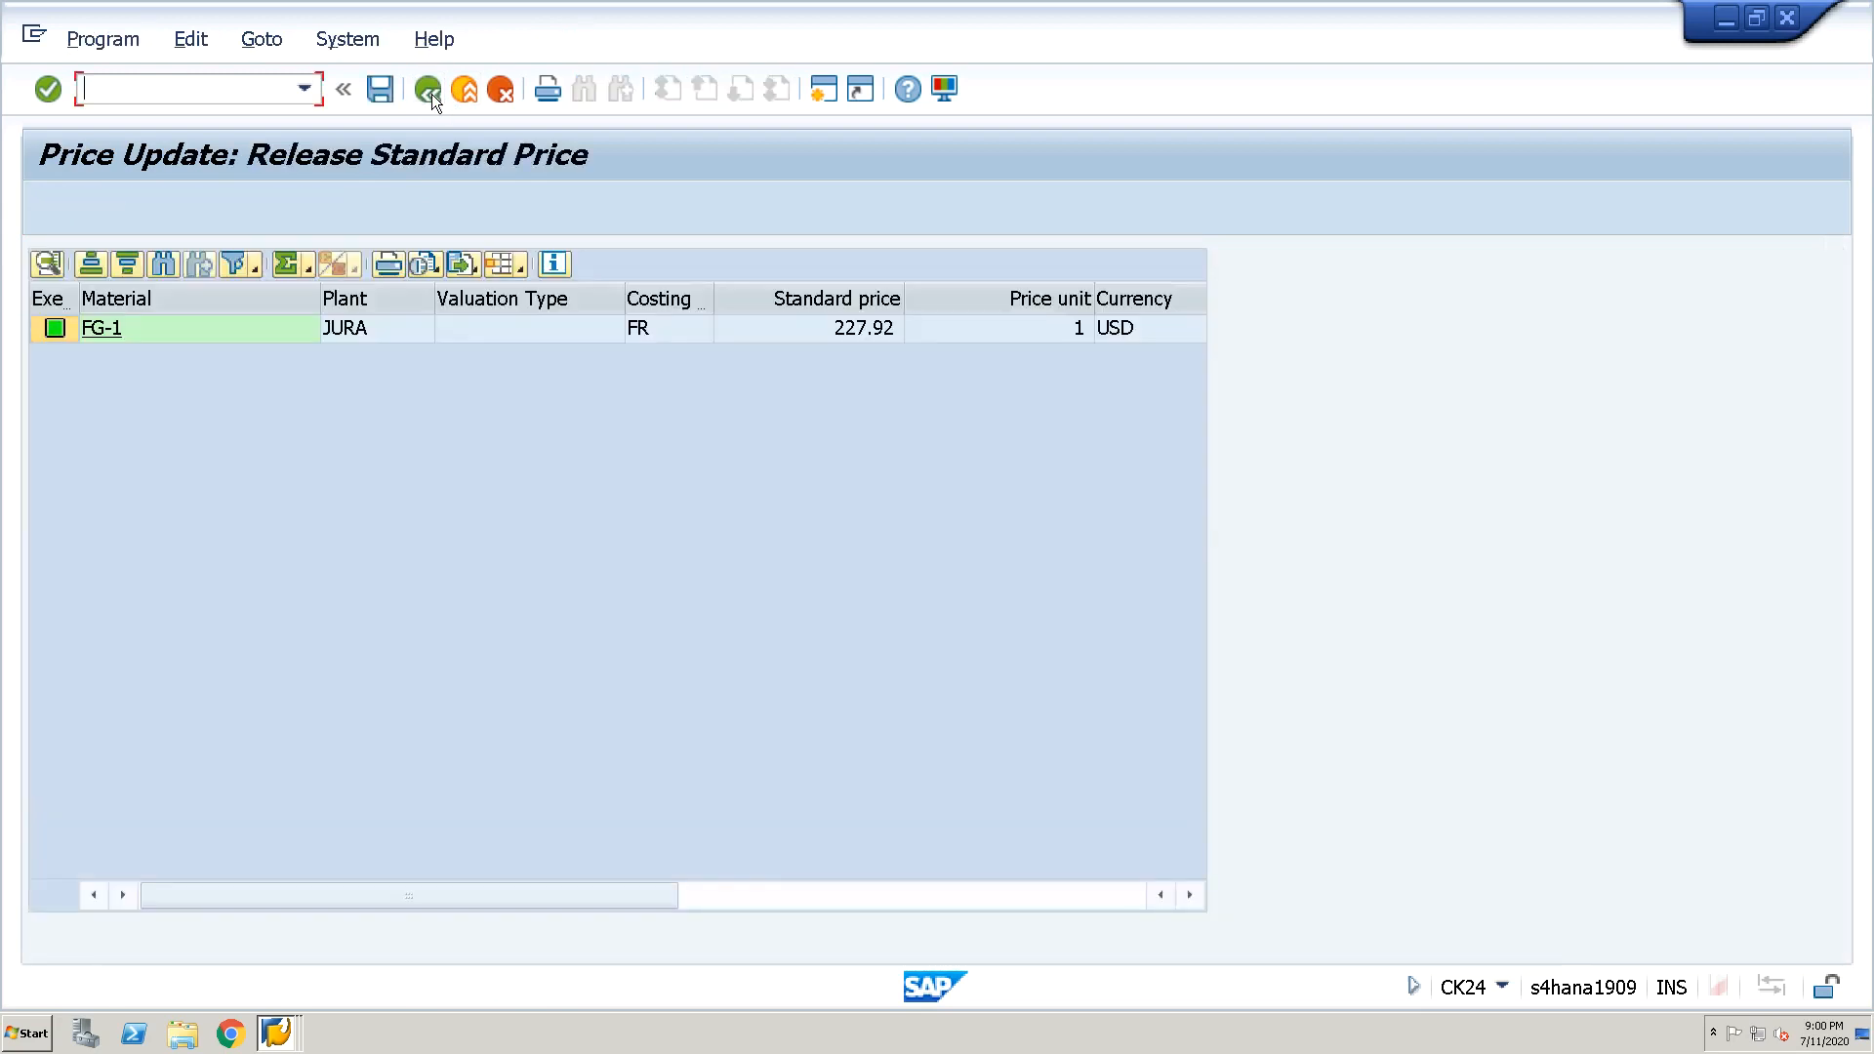
{"action": "left_click", "coordinate": [869, 332]}
{"action": "double_click", "coordinate": [869, 337]}
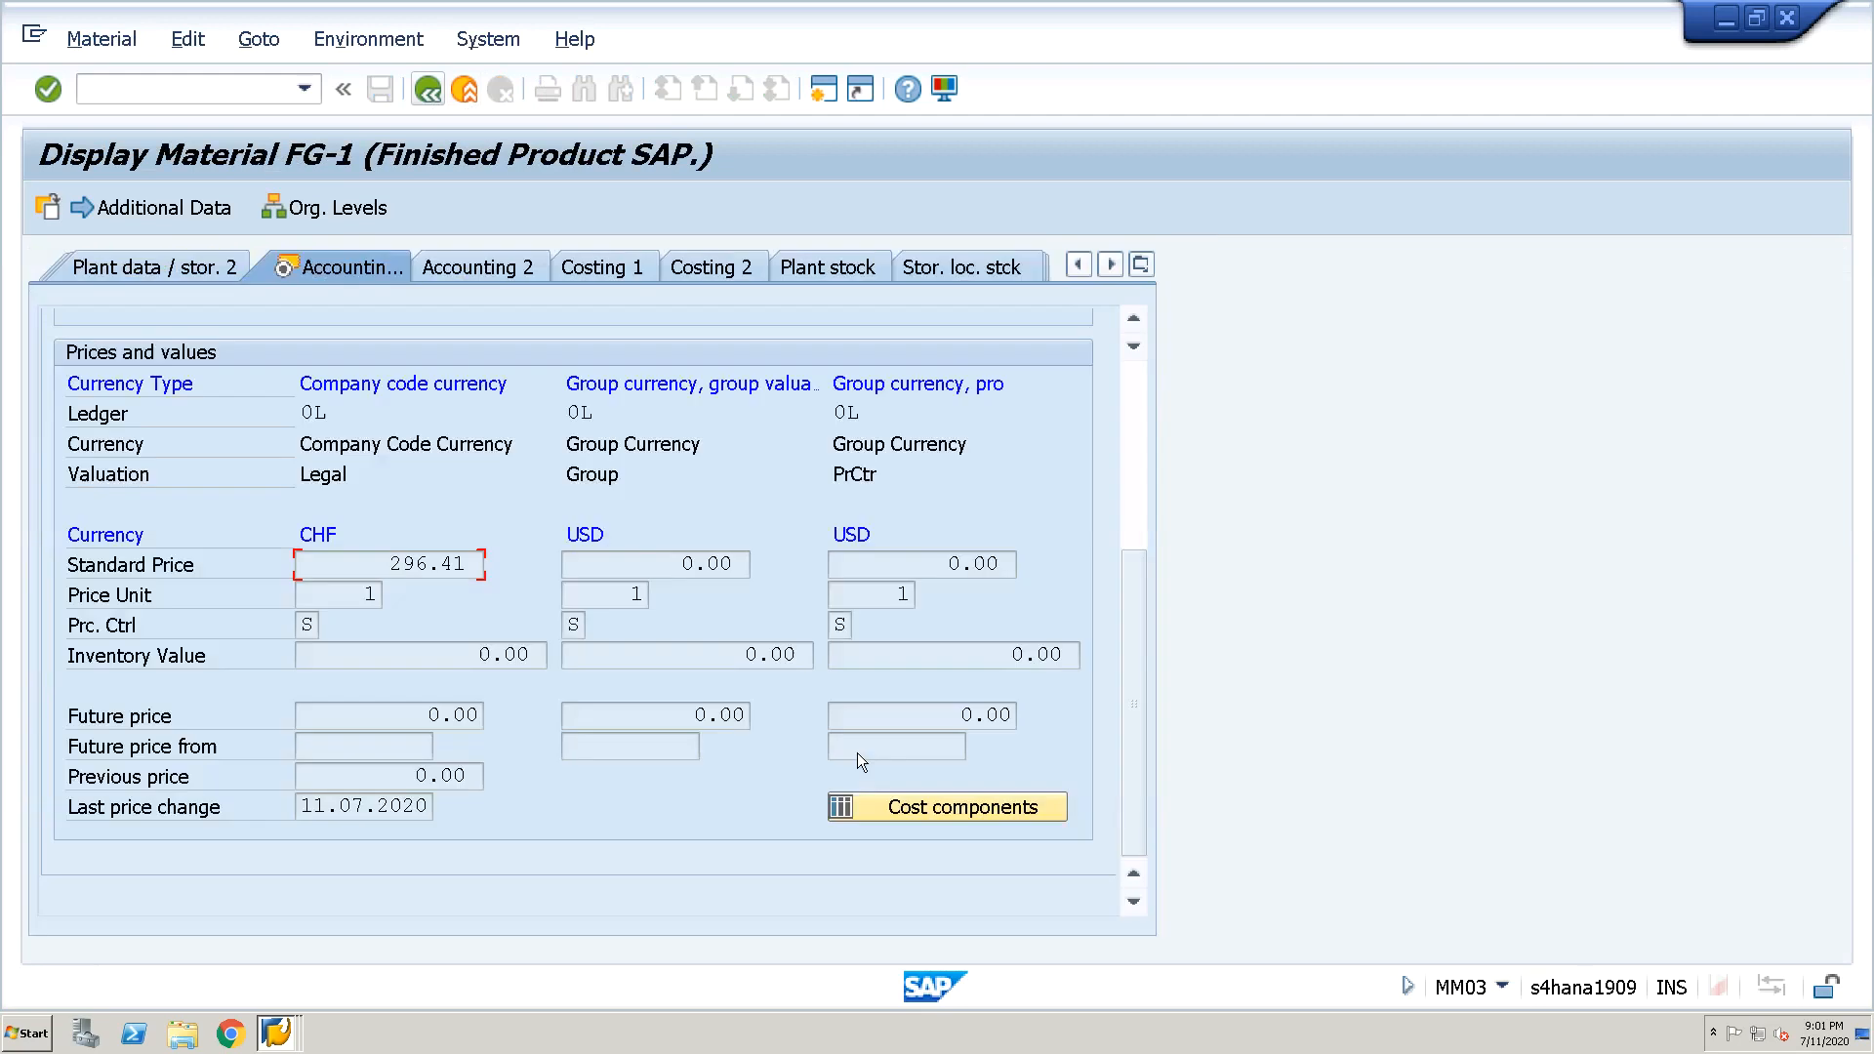
Compare the standard prices per valuation view in the open FG-1 material master with the released price in the CK24 session
{"action": "left_click_drag", "start_coordinate": [681, 568], "coordinate": [762, 566]}
{"action": "left_click", "coordinate": [762, 566]}
{"action": "double_click", "coordinate": [295, 537]}
{"action": "left_click_drag", "start_coordinate": [389, 555], "coordinate": [393, 555]}
{"action": "double_click", "coordinate": [576, 535]}
{"action": "key", "text": "alt+Tab"}
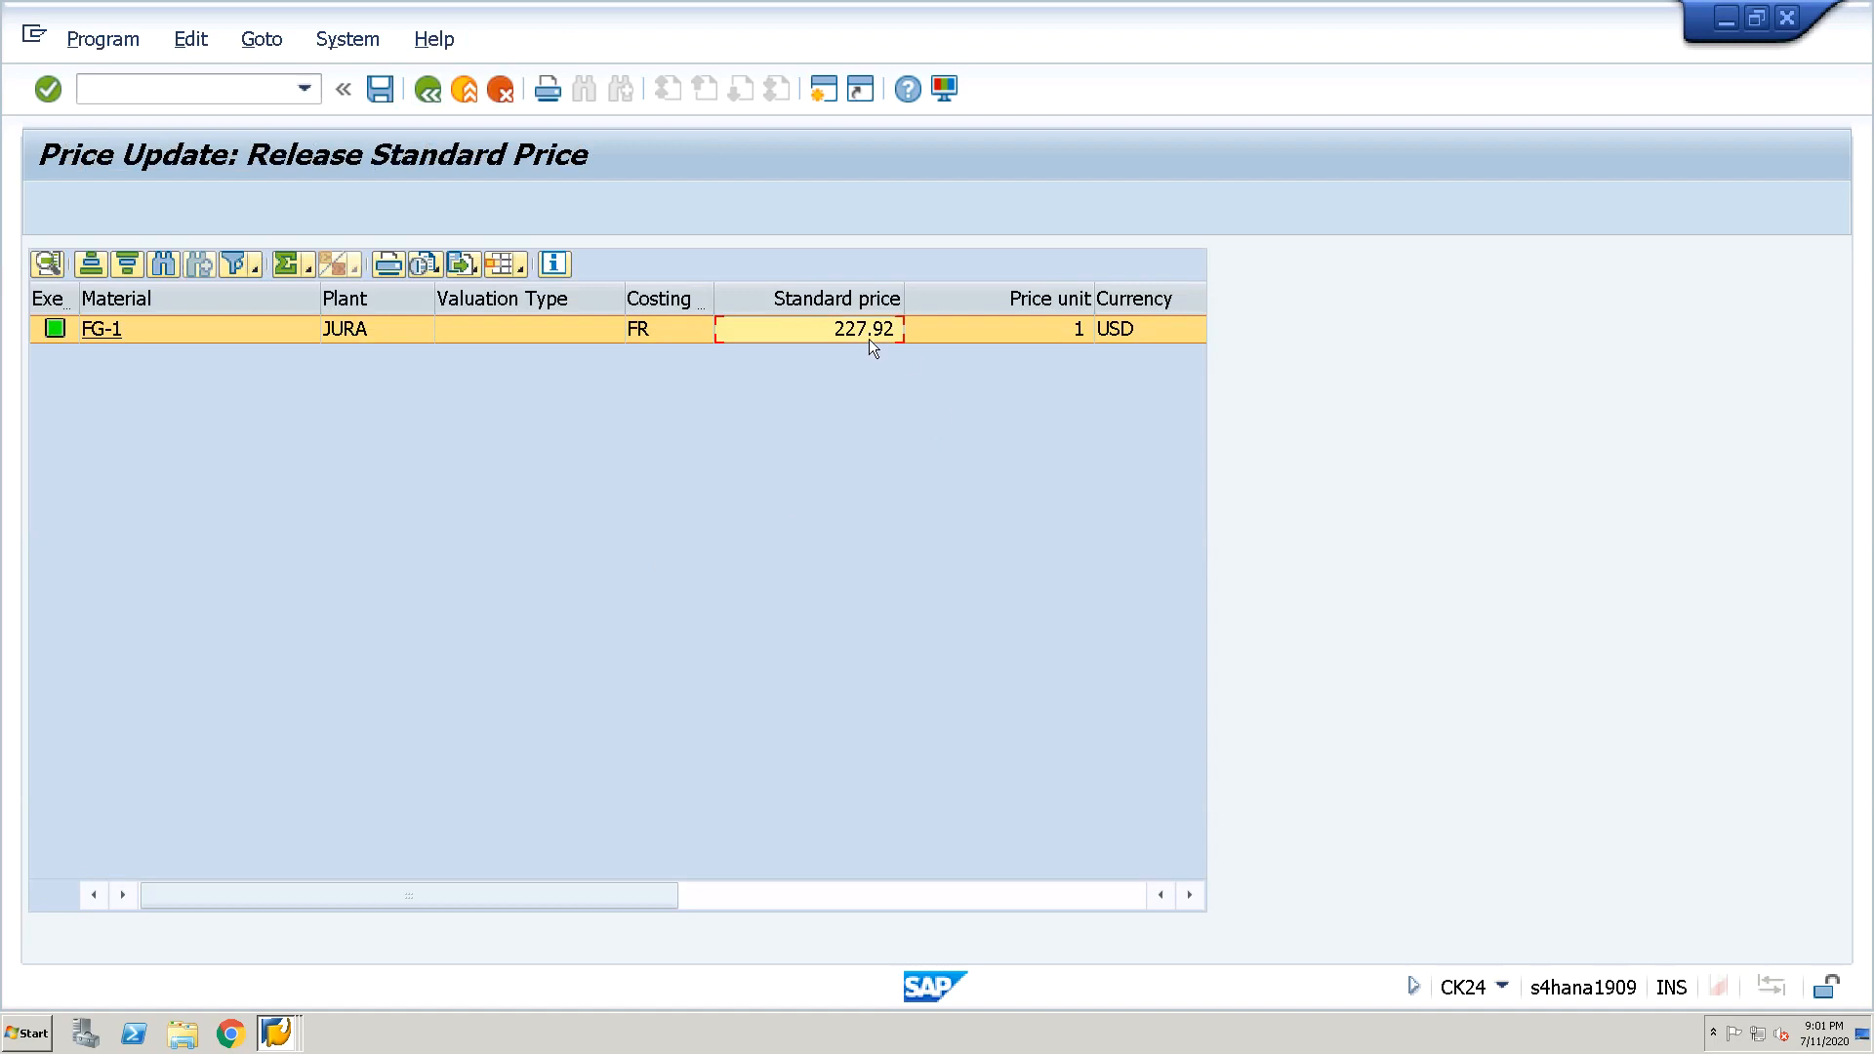
{"action": "key", "text": "alt+Tab"}
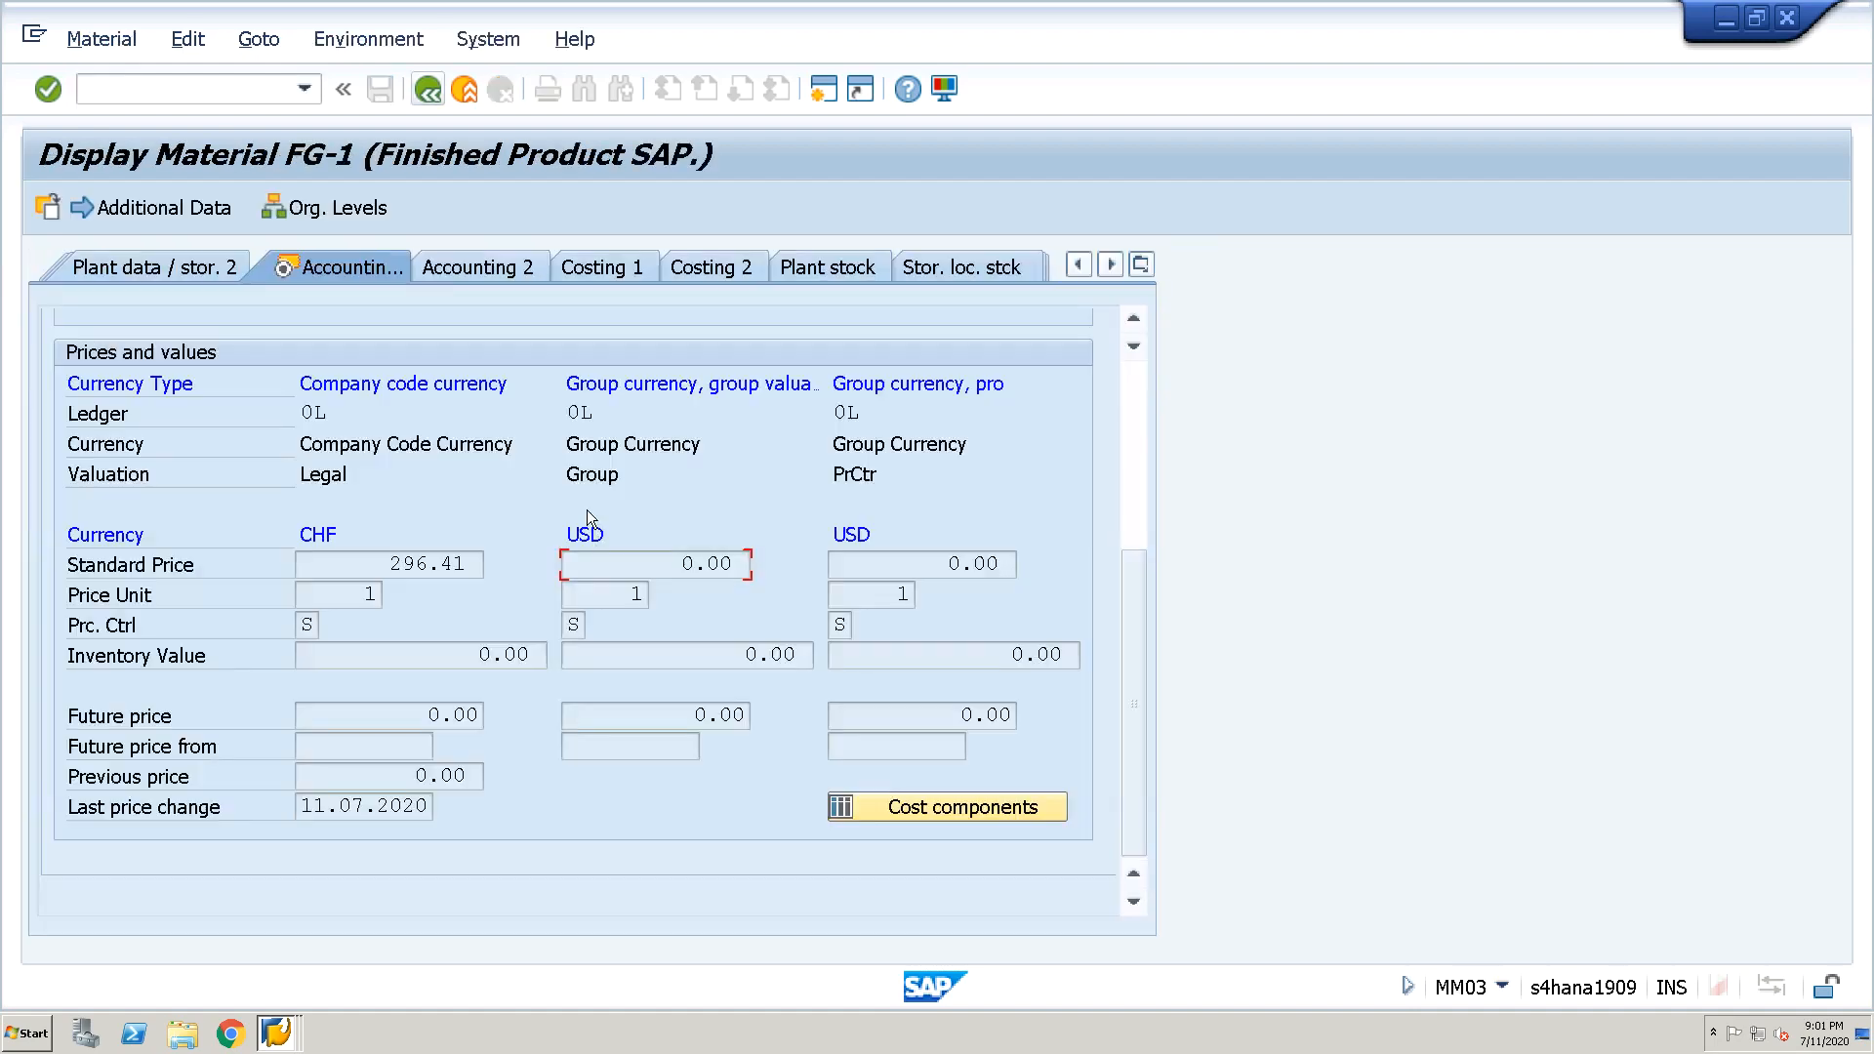
Reopen the Accounting 1 view of FG-1 and check the standard prices for the legal, group and profit center valuations
{"action": "left_click", "coordinate": [430, 92]}
{"action": "key", "text": "Return"}
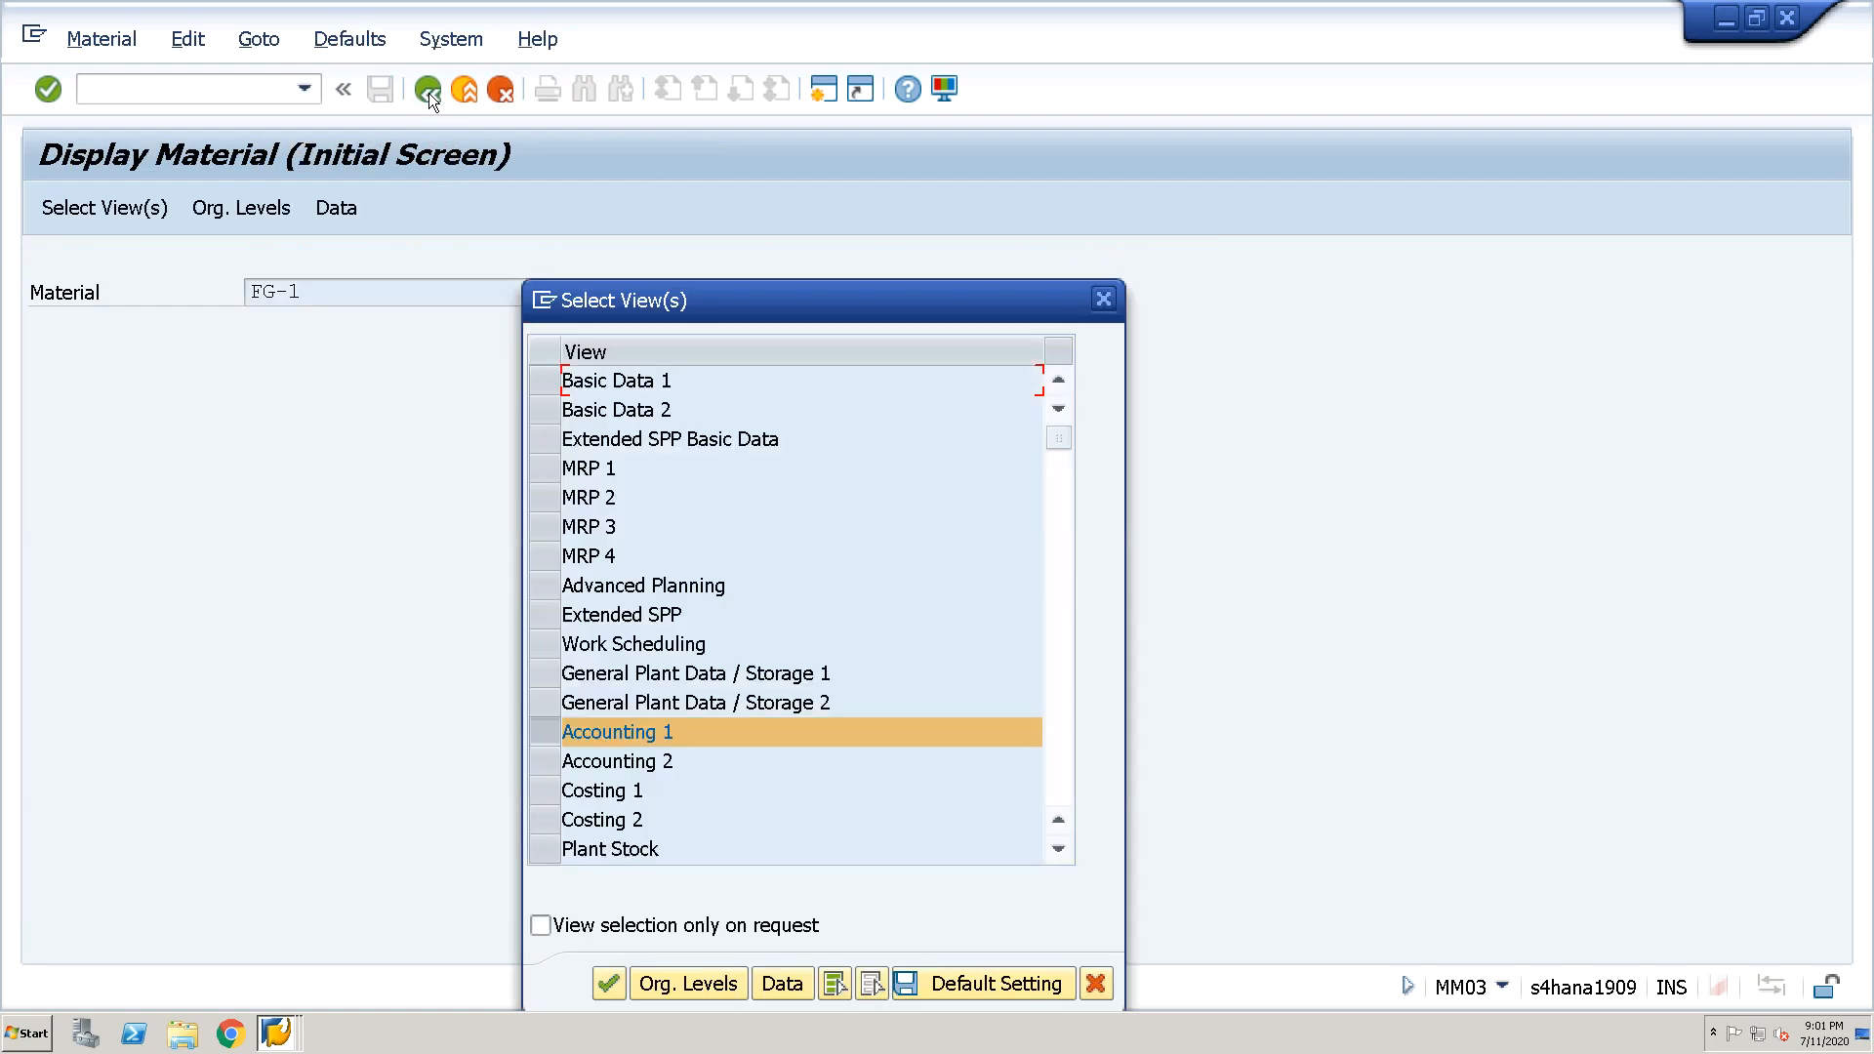
{"action": "key", "text": "Return"}
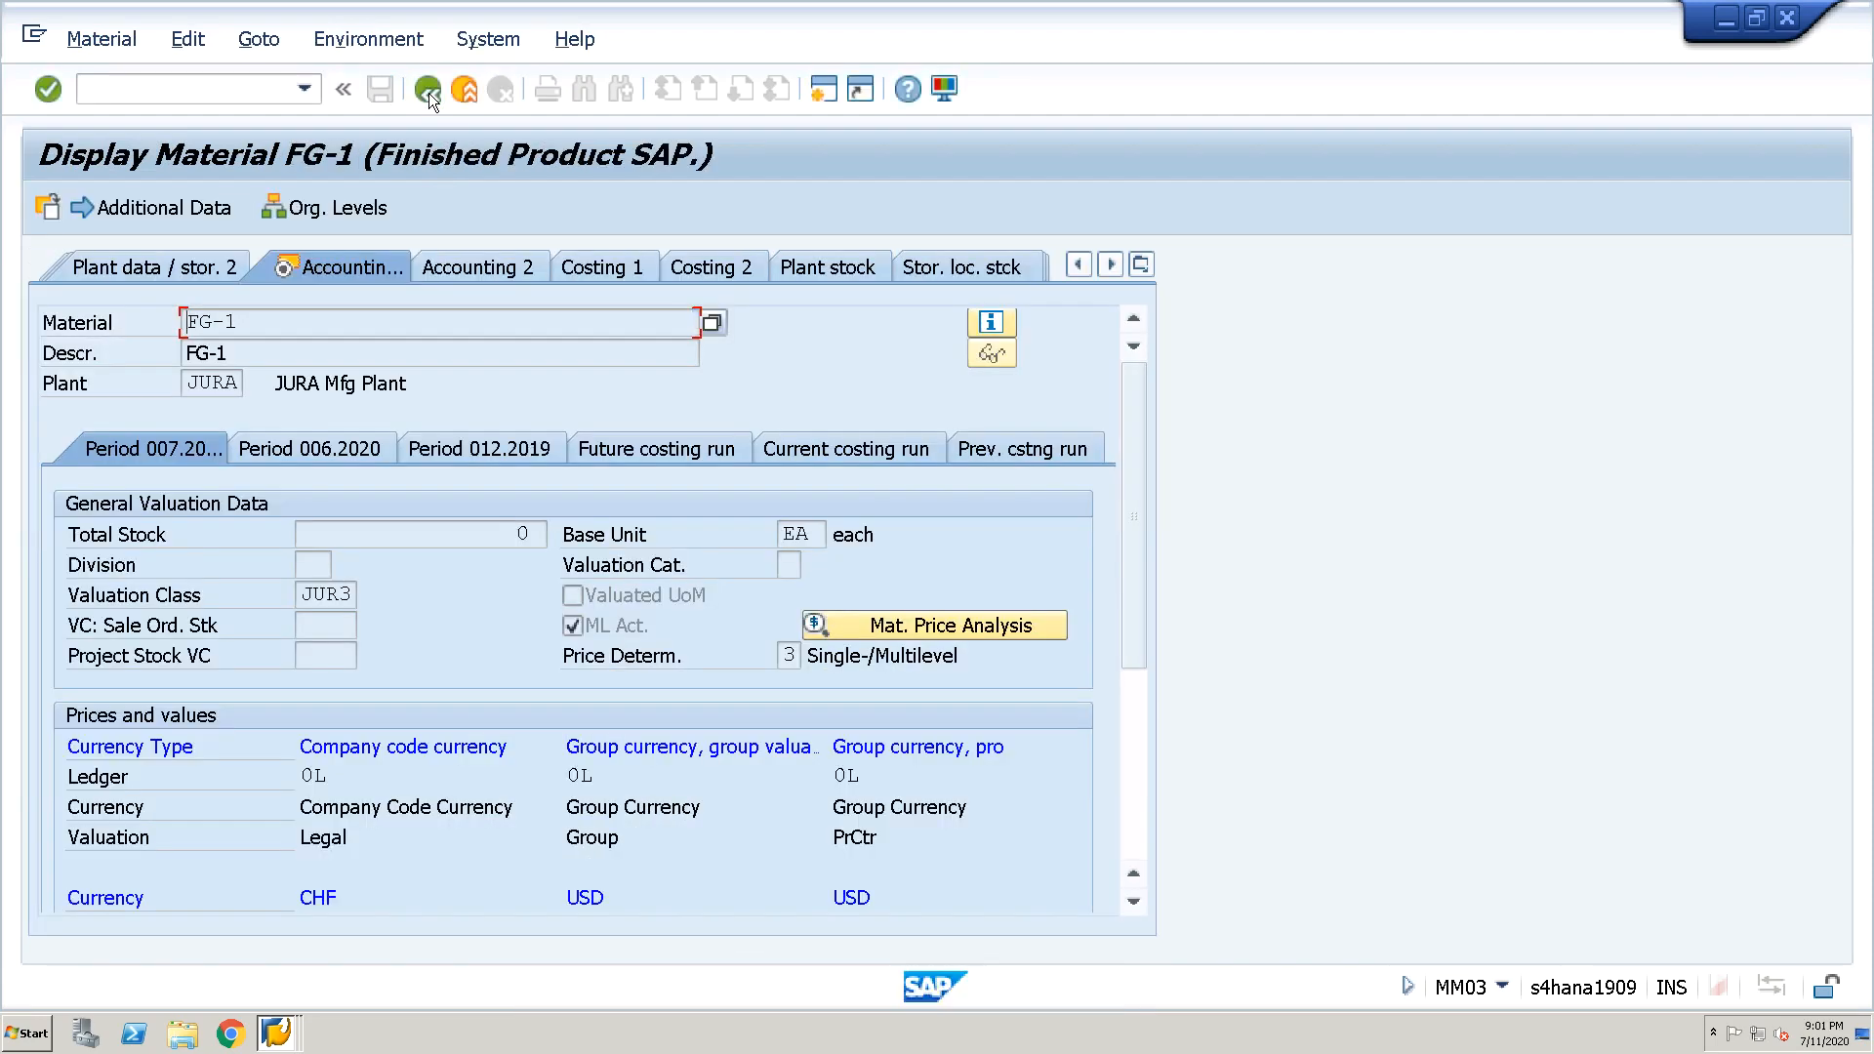
{"action": "left_click", "coordinate": [1145, 793]}
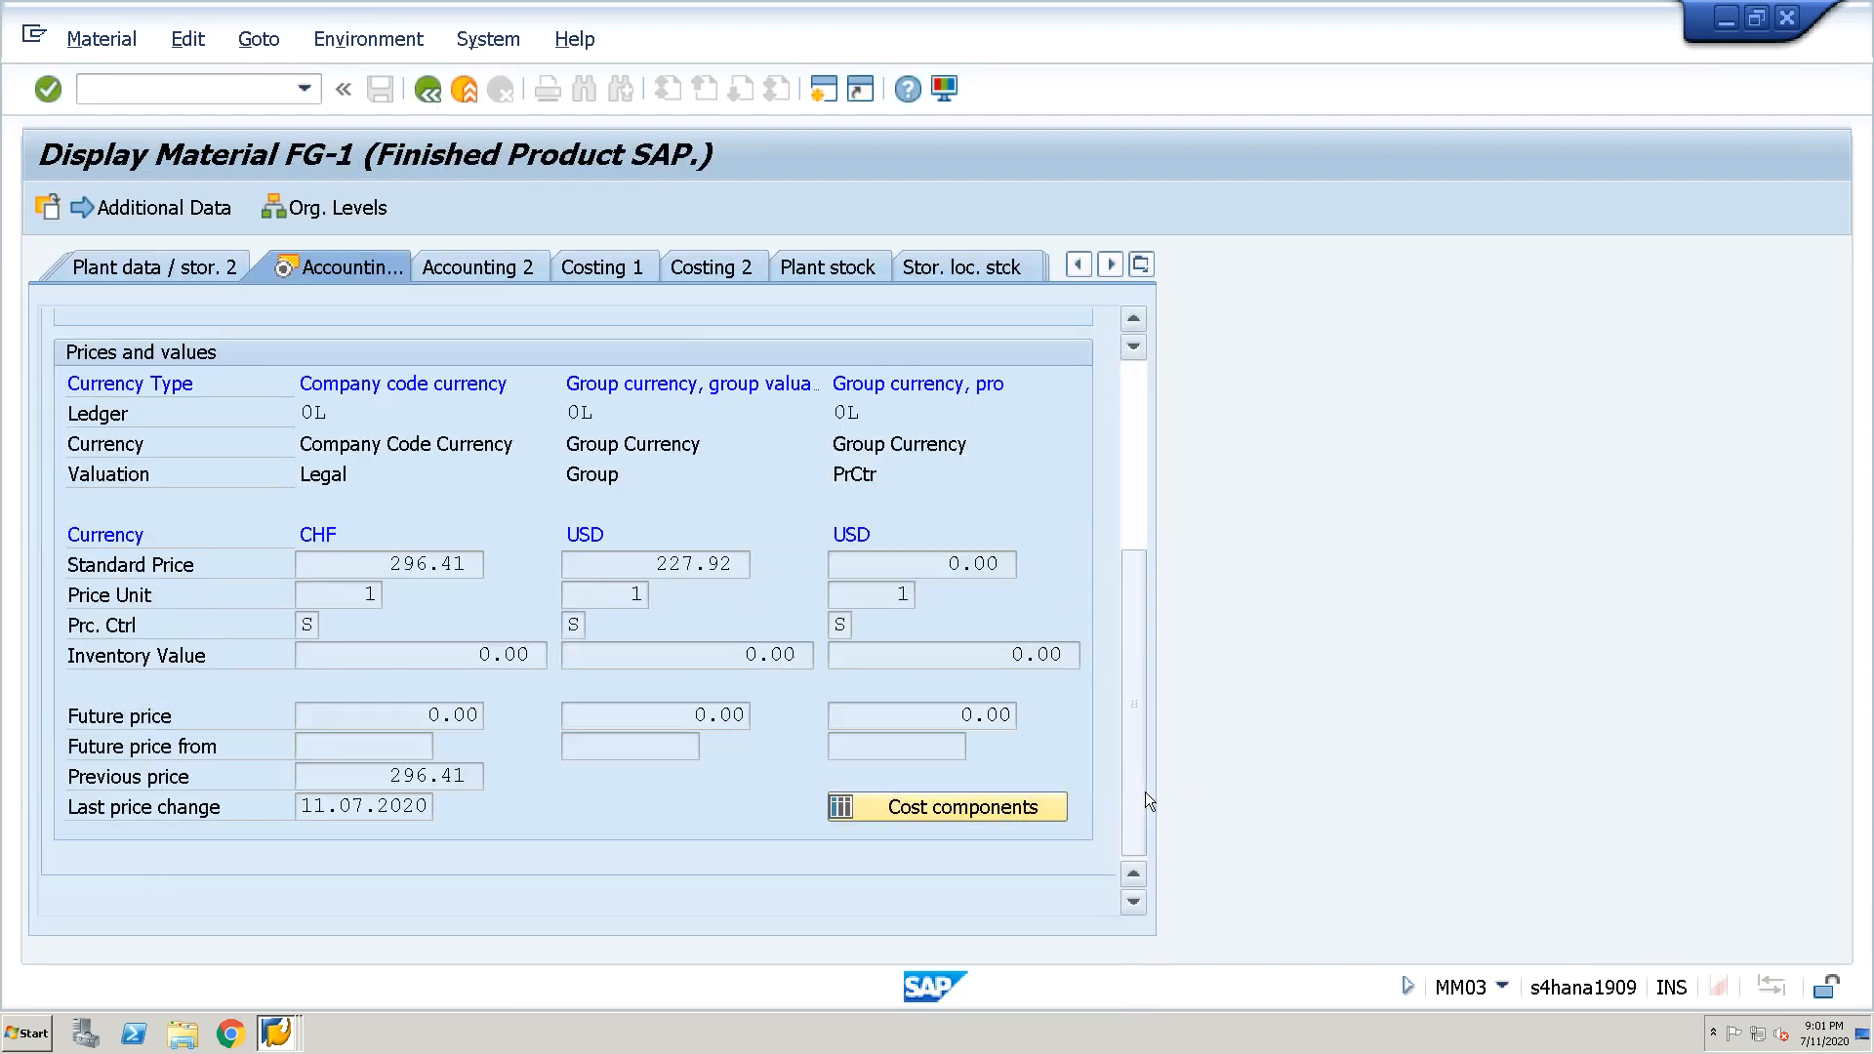
{"action": "left_click_drag", "start_coordinate": [660, 565], "coordinate": [765, 572]}
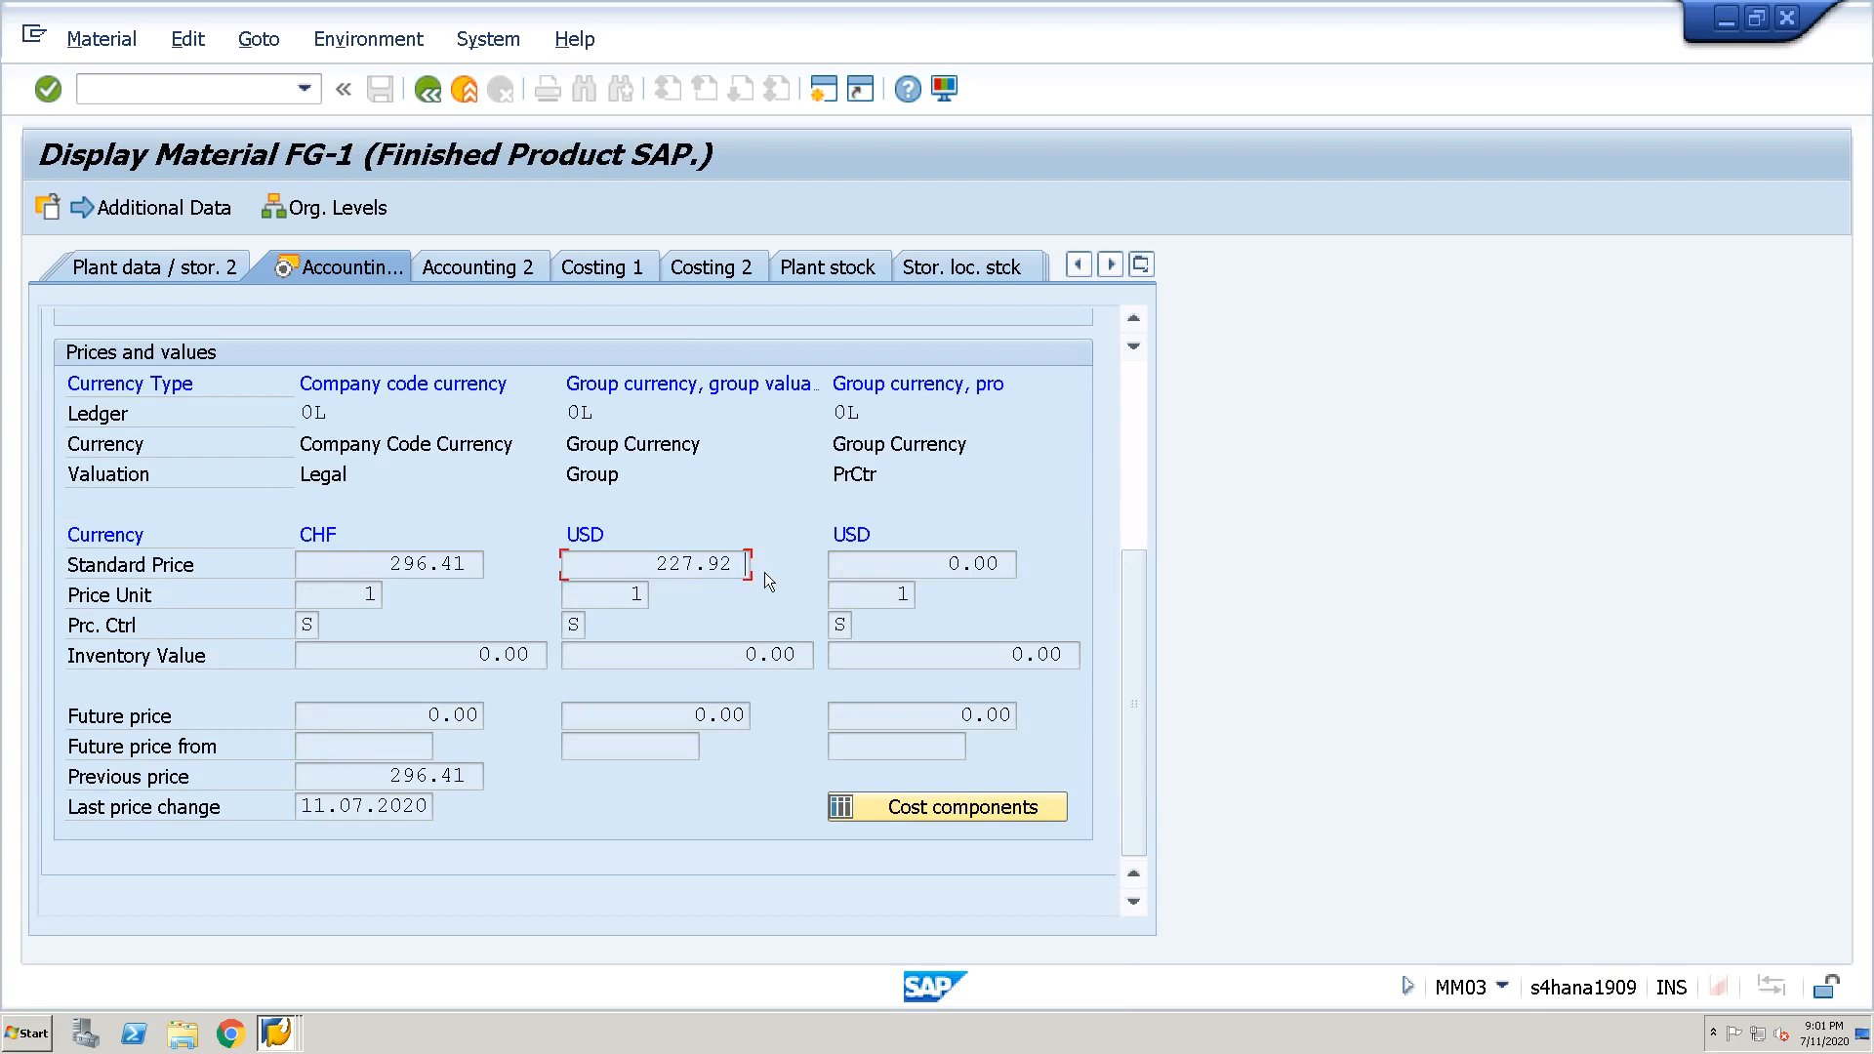
{"action": "left_click", "coordinate": [625, 533]}
{"action": "left_click_drag", "start_coordinate": [834, 534], "coordinate": [872, 535]}
{"action": "left_click_drag", "start_coordinate": [654, 565], "coordinate": [765, 566]}
{"action": "left_click_drag", "start_coordinate": [911, 567], "coordinate": [1053, 570]}
{"action": "key", "text": "alt+Tab"}
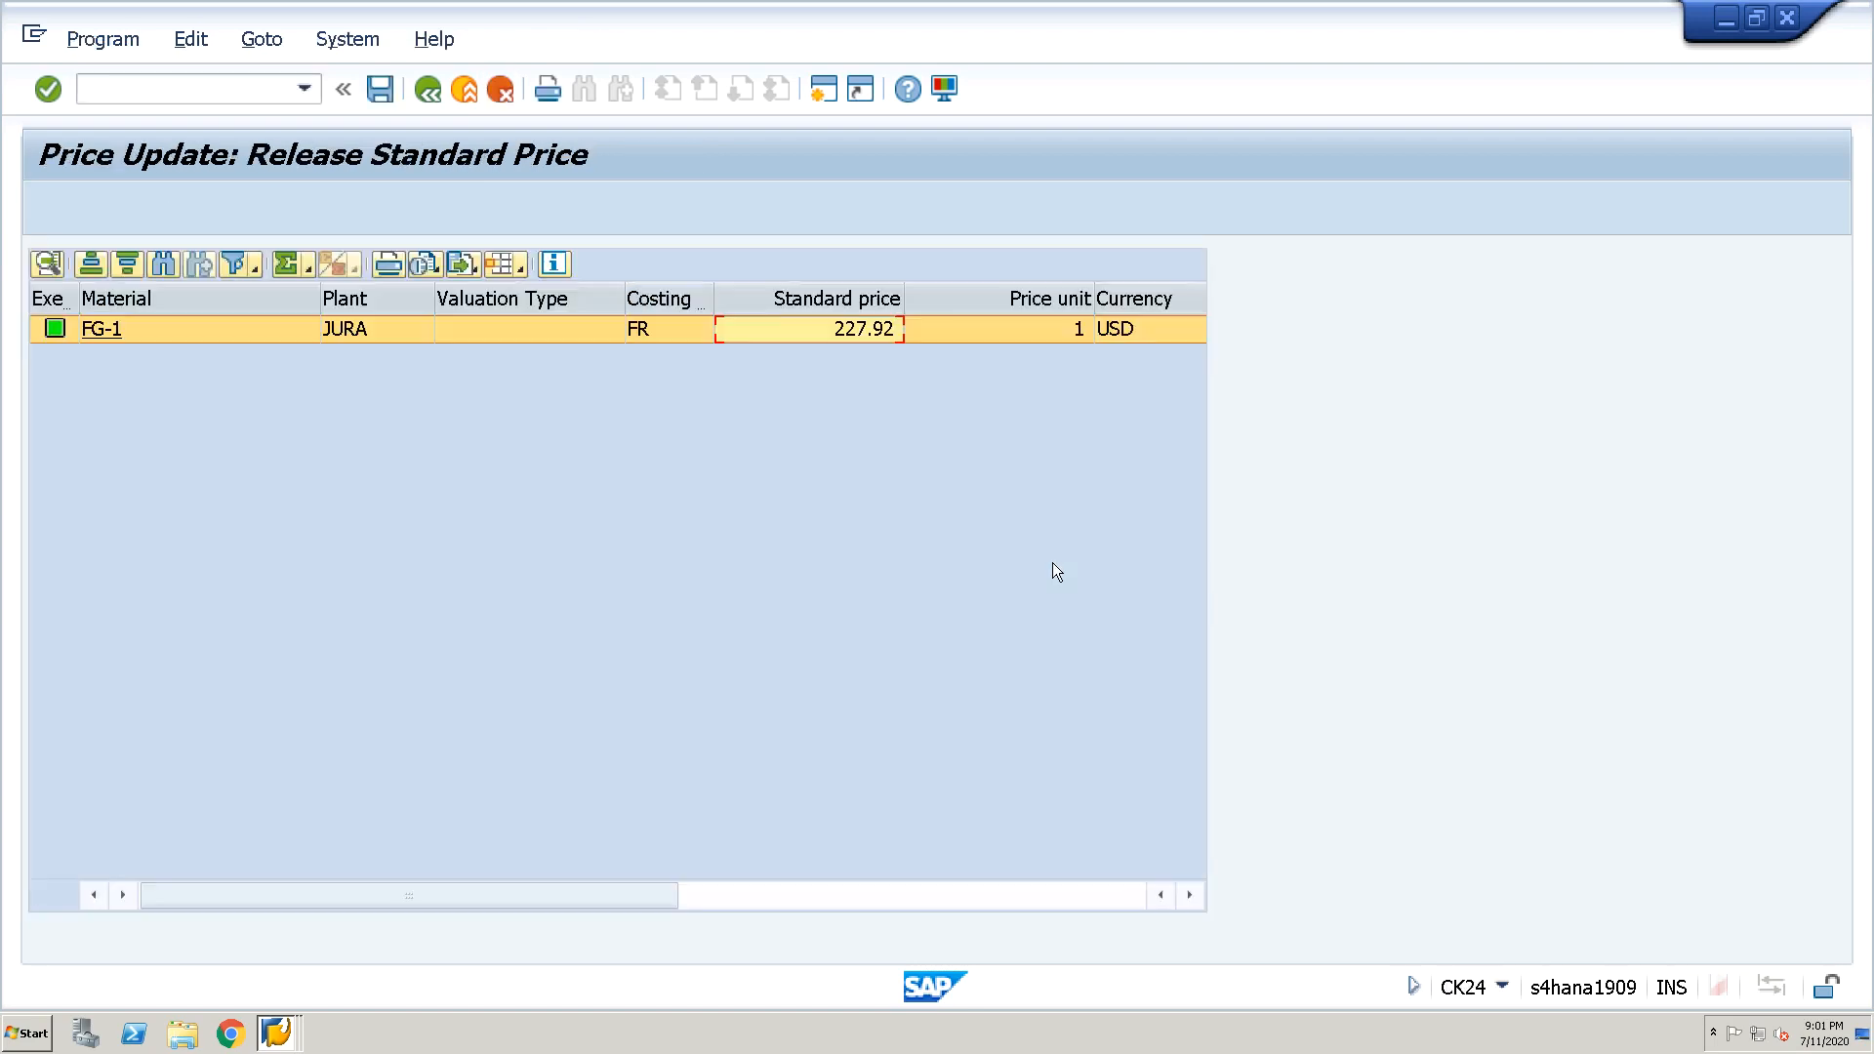
{"action": "type", "text": "/NCK11N"}
{"action": "key", "text": "Return"}
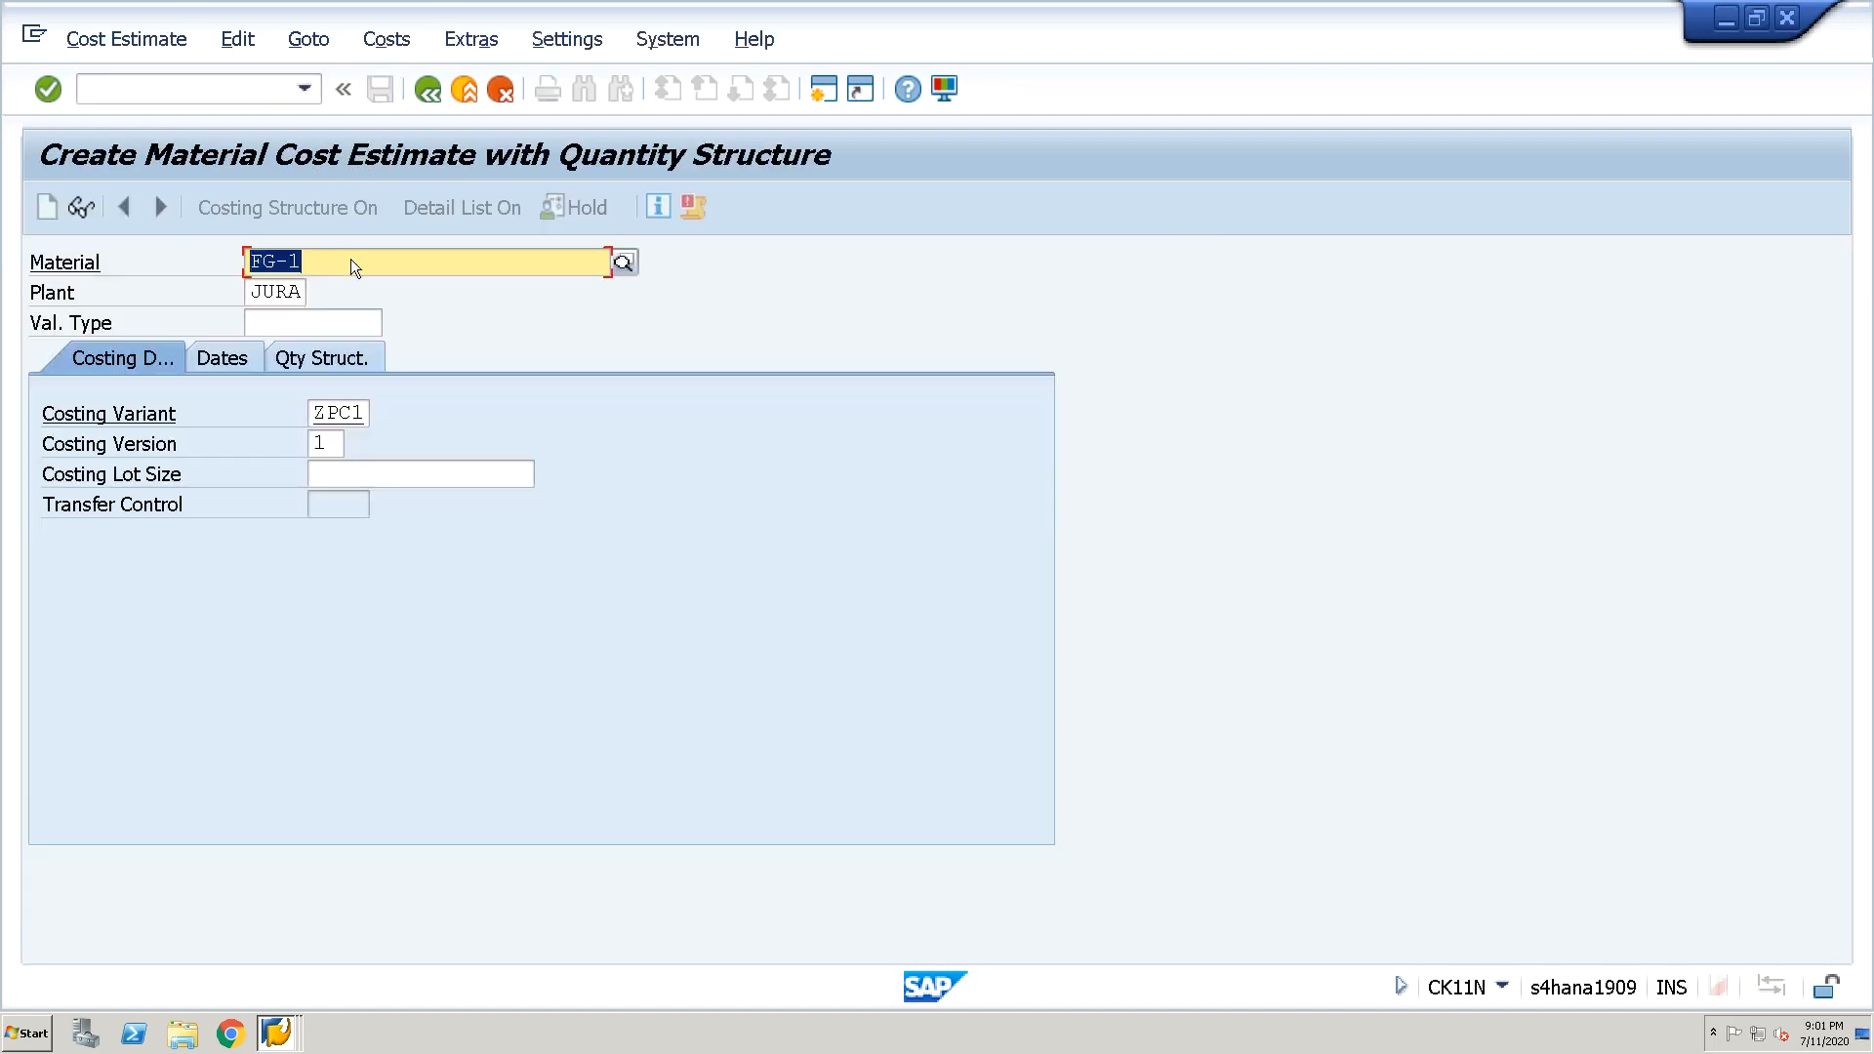
{"action": "key", "text": "Tab"}
{"action": "key", "text": "shift+Tab"}
{"action": "key", "text": "Tab"}
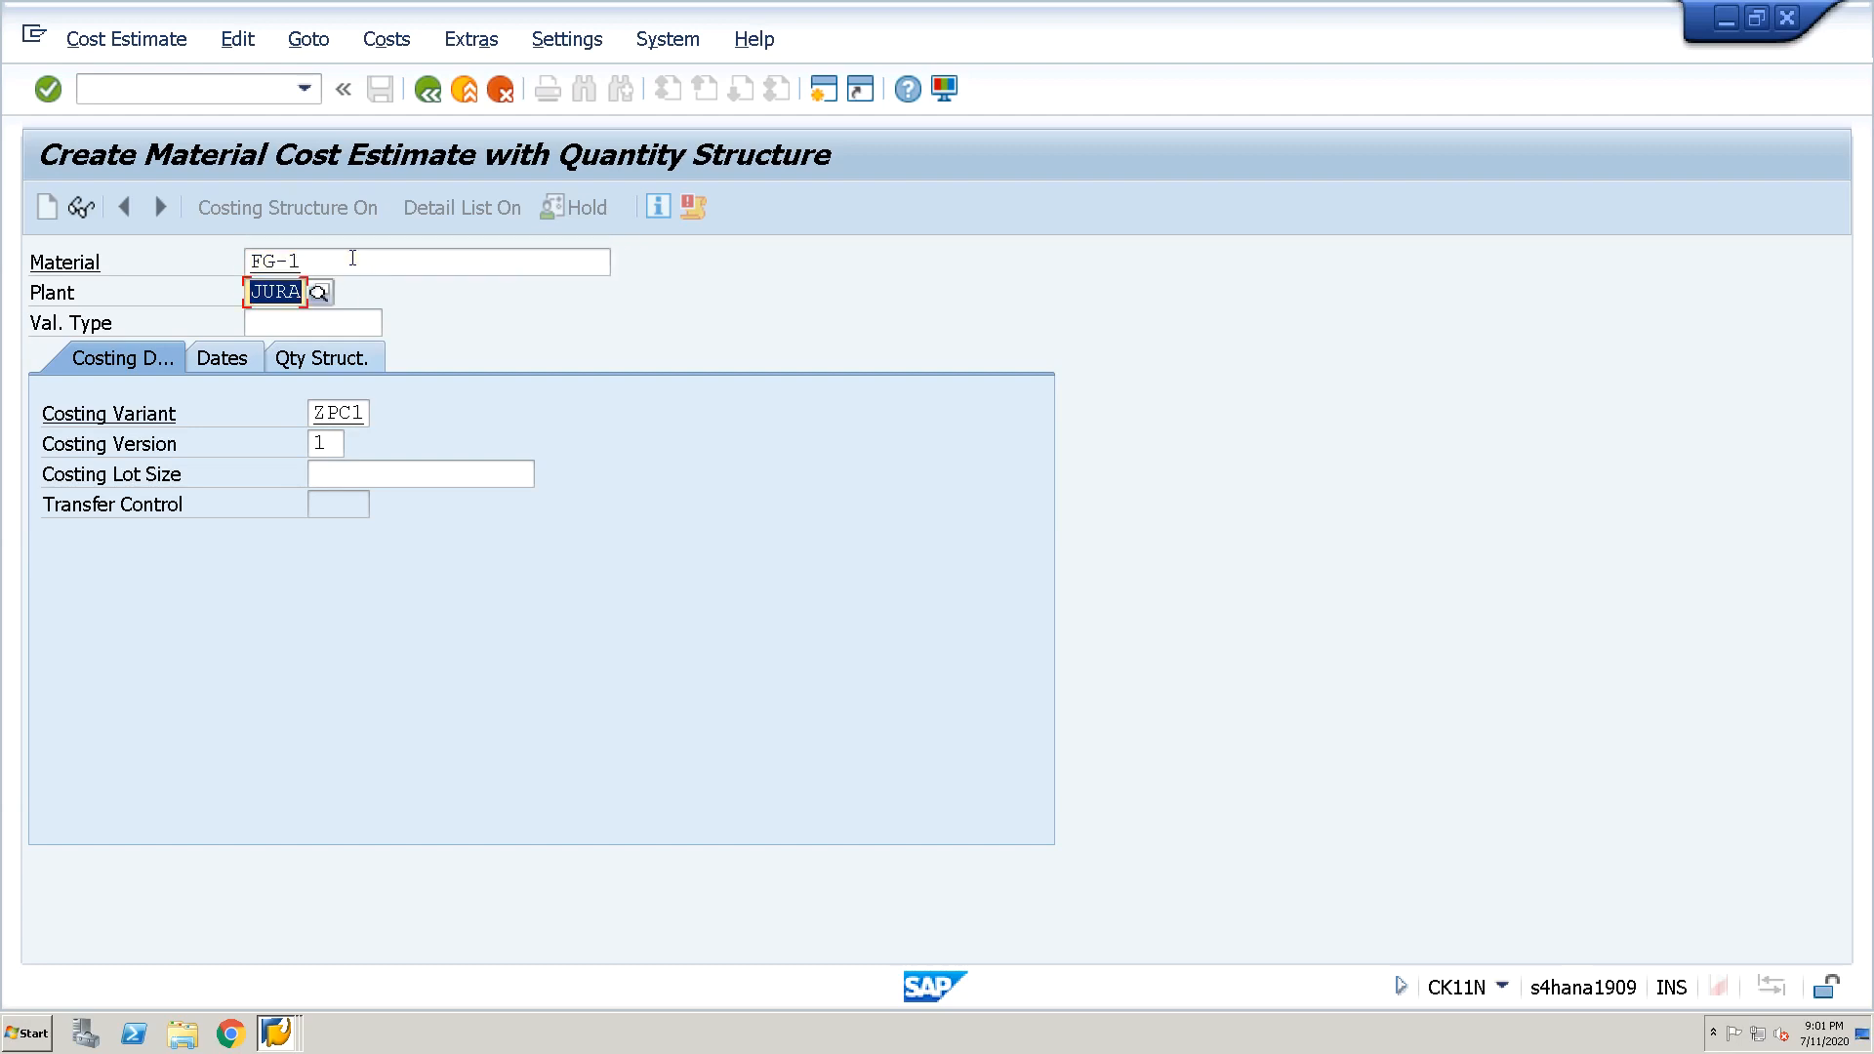
{"action": "key", "text": "Tab"}
{"action": "key", "text": "Tab"}
{"action": "key", "text": "Tab"}
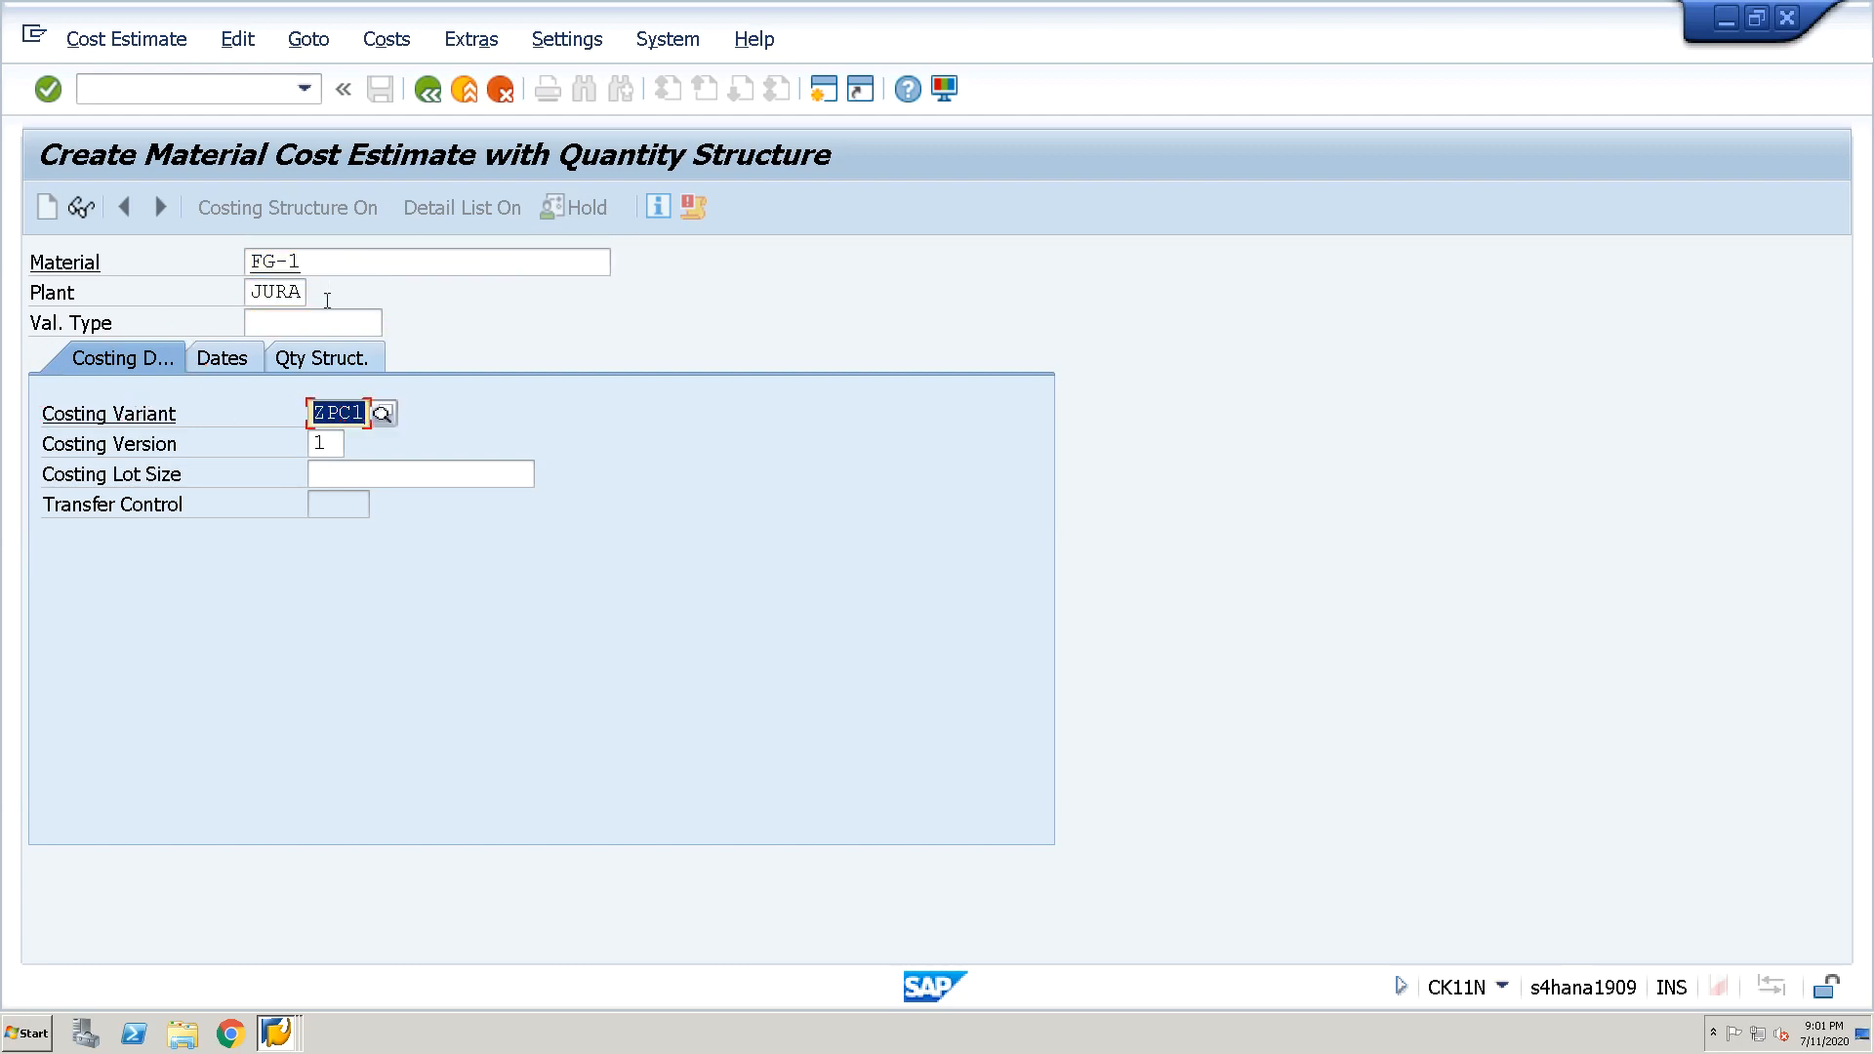
{"action": "key", "text": "Return"}
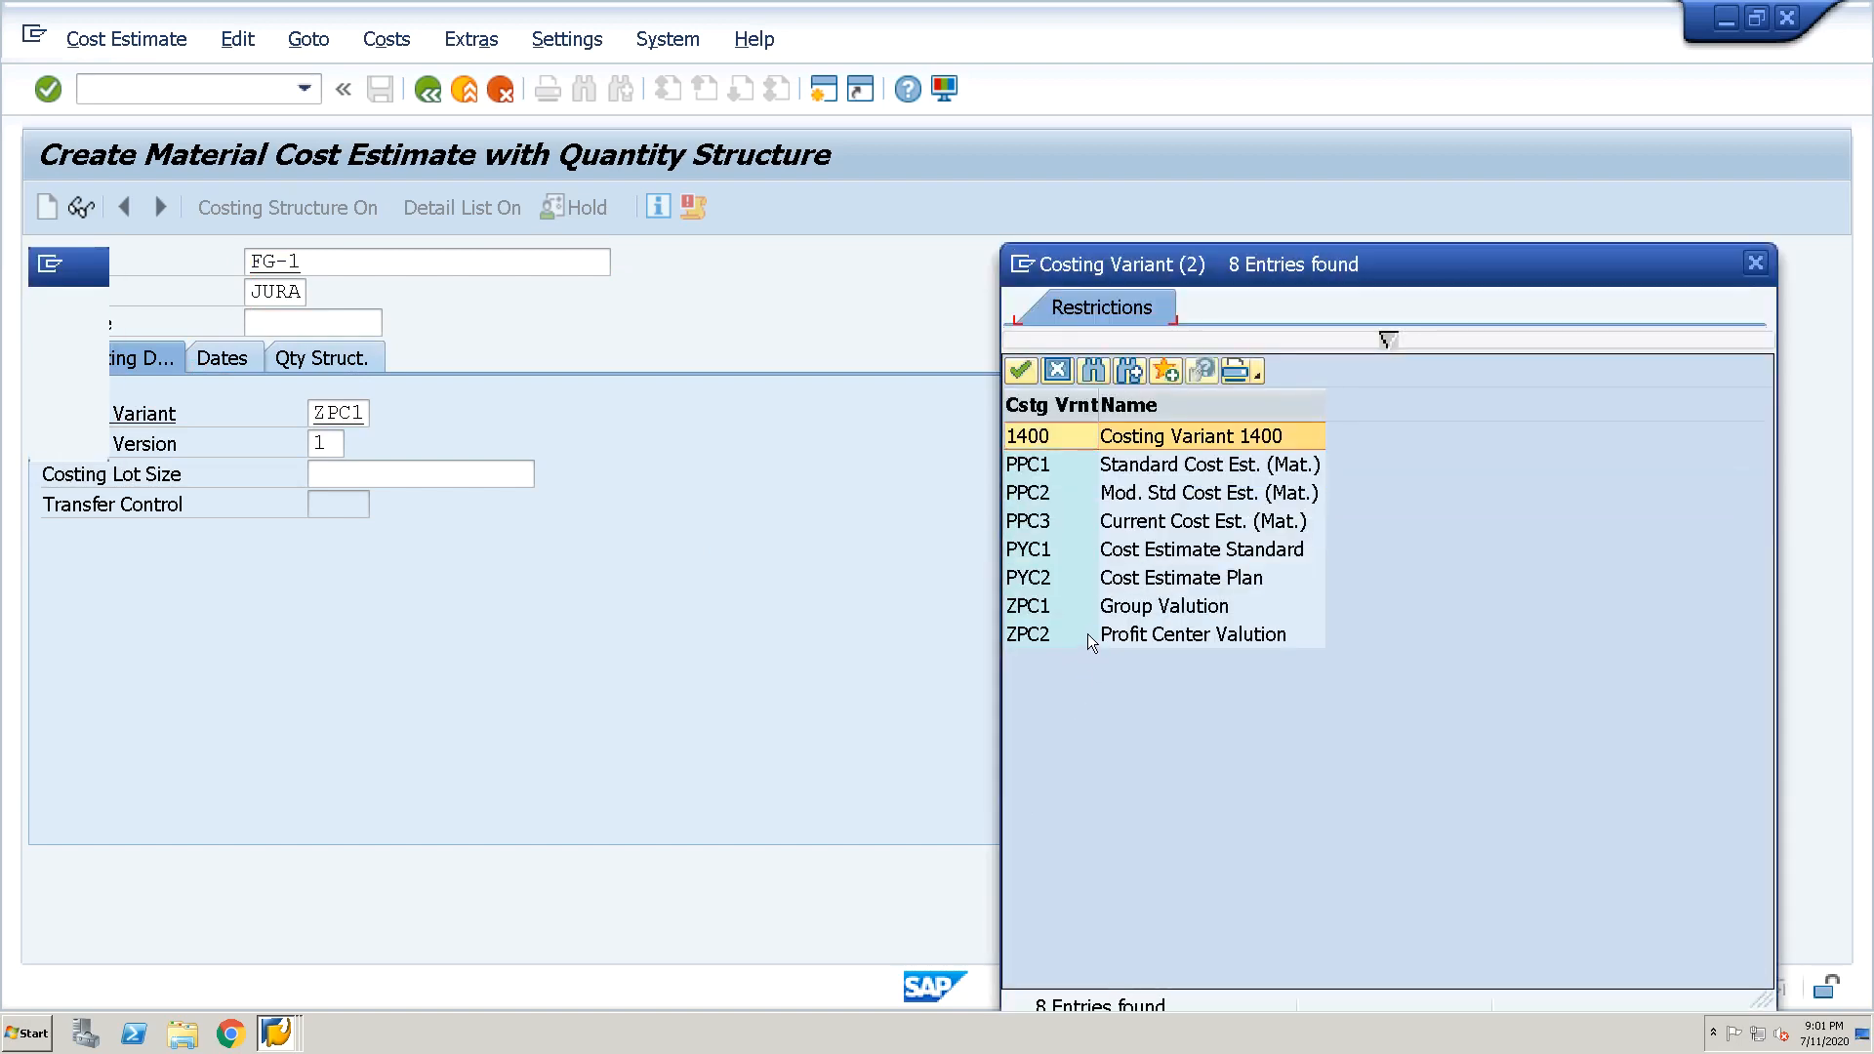
{"action": "double_click", "coordinate": [1088, 635]}
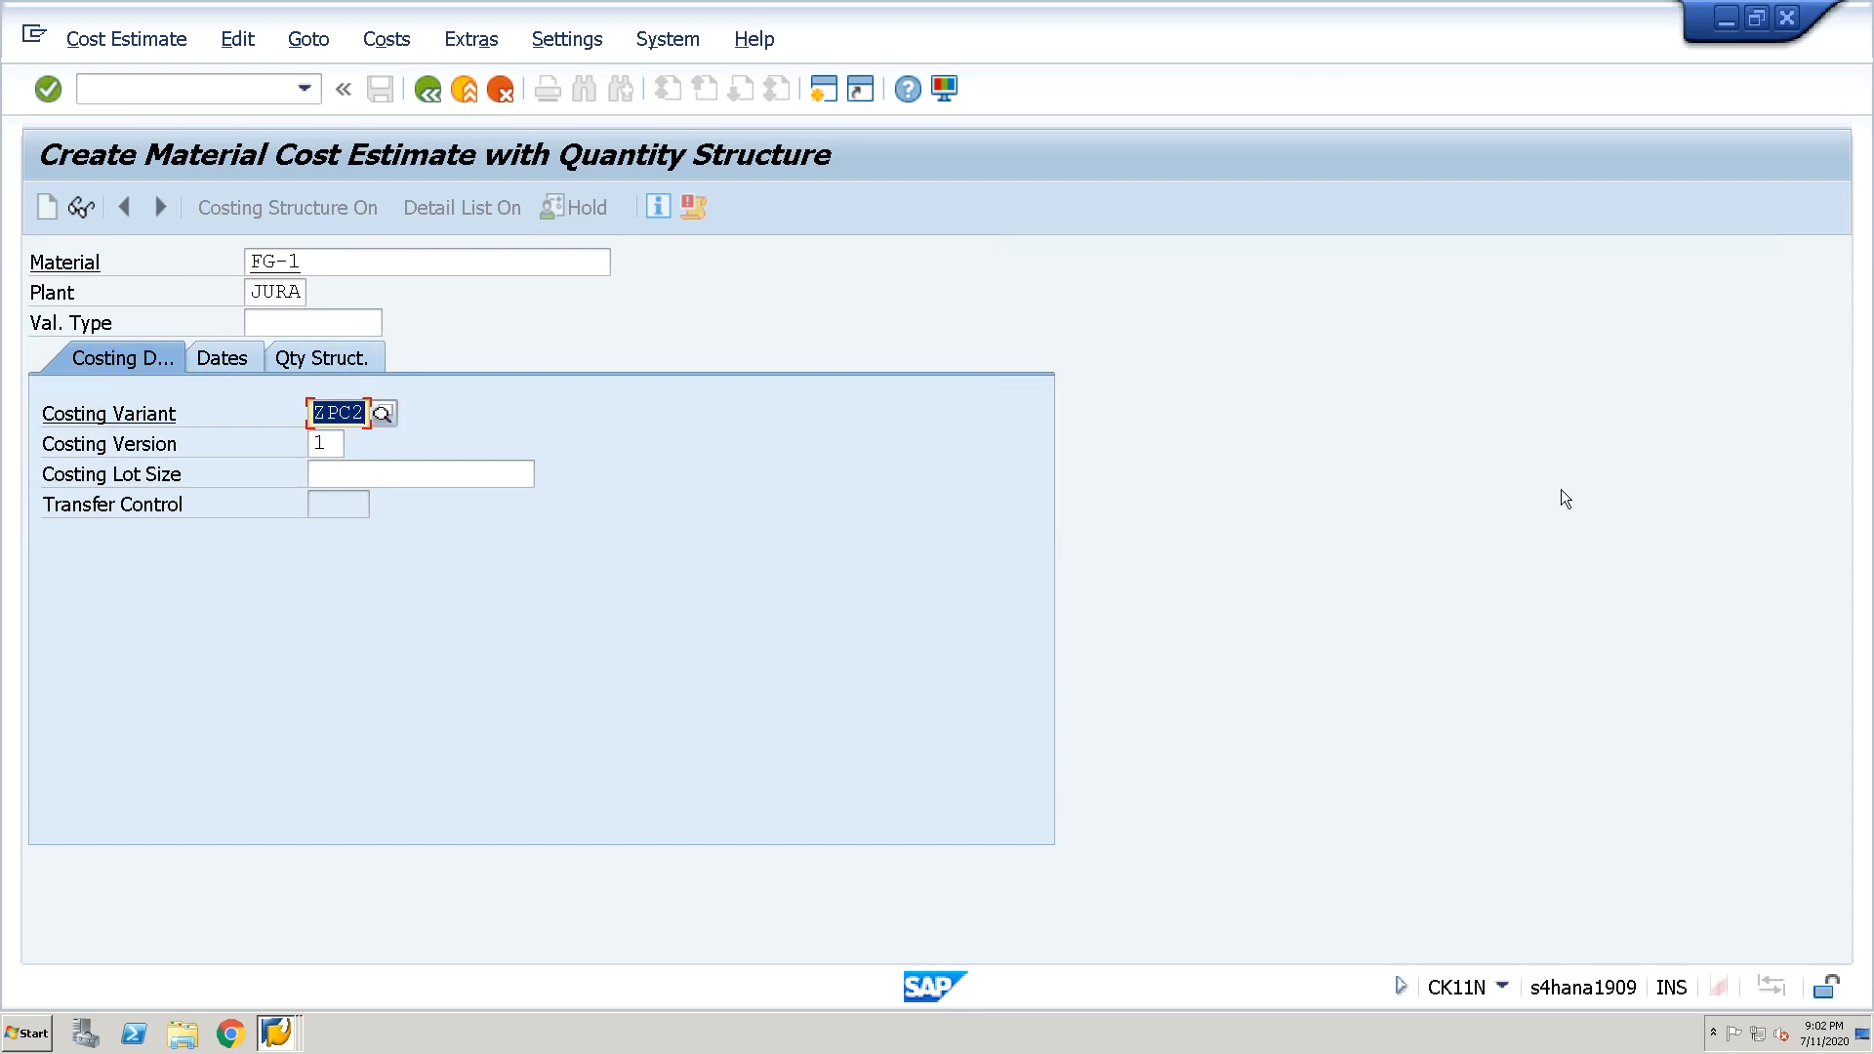
{"action": "left_click", "coordinate": [1726, 19]}
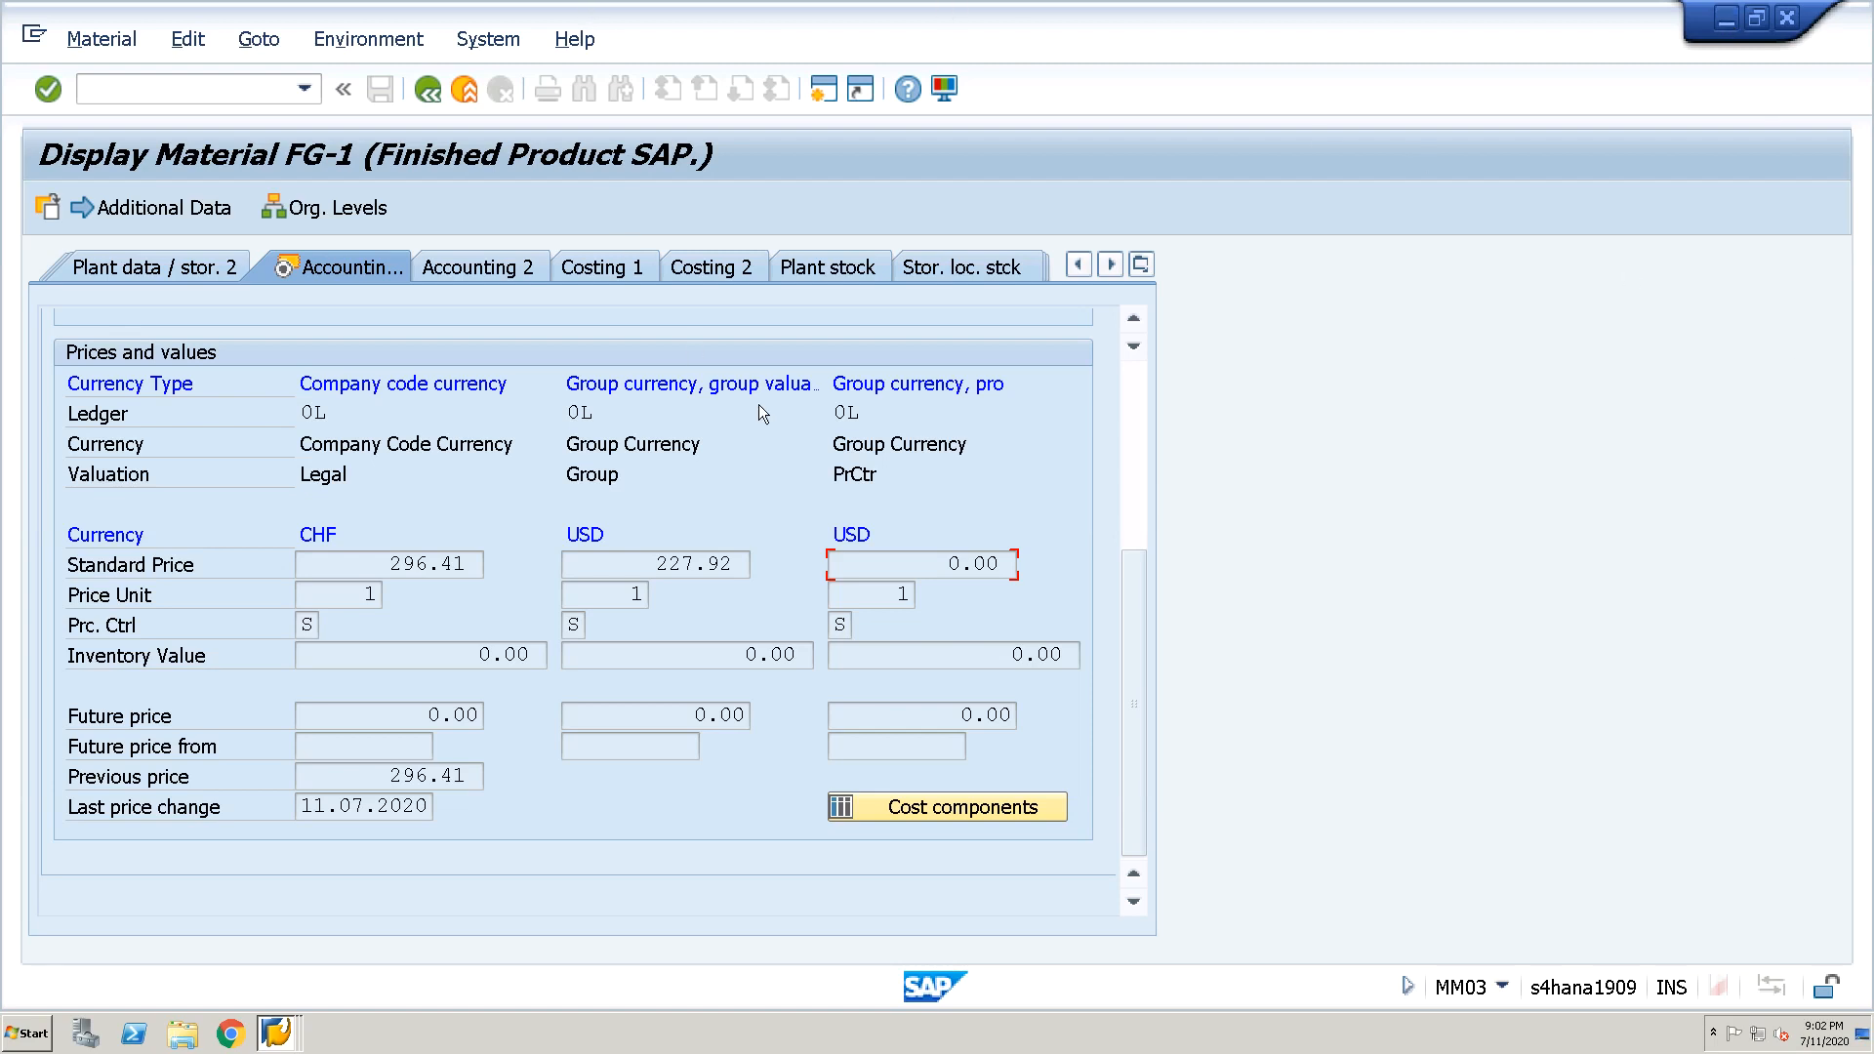
Start transaction CK11N from SAP Easy Access and cost FG-1 in plant JURA with costing variant ZPC2, accepting the default dates
{"action": "key", "text": "alt+Tab"}
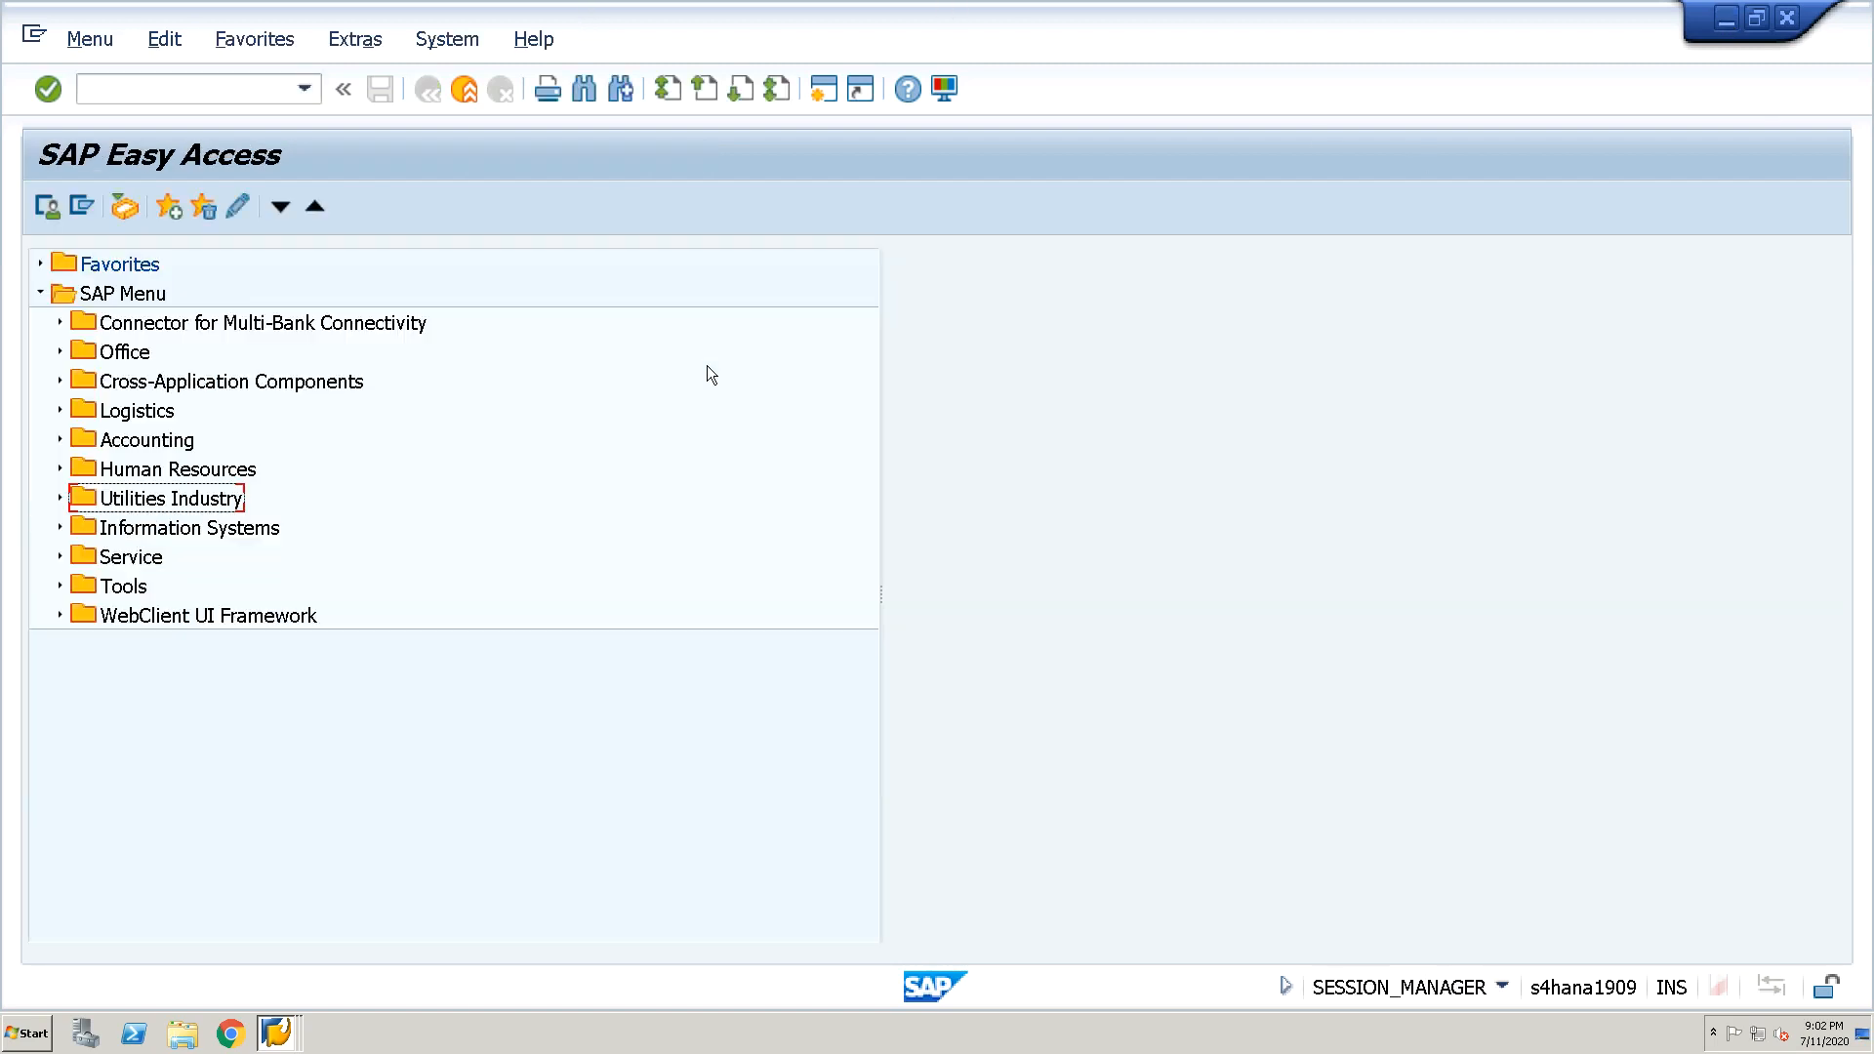
{"action": "left_click", "coordinate": [256, 90]}
{"action": "type", "text": "CK11N"}
{"action": "key", "text": "Return"}
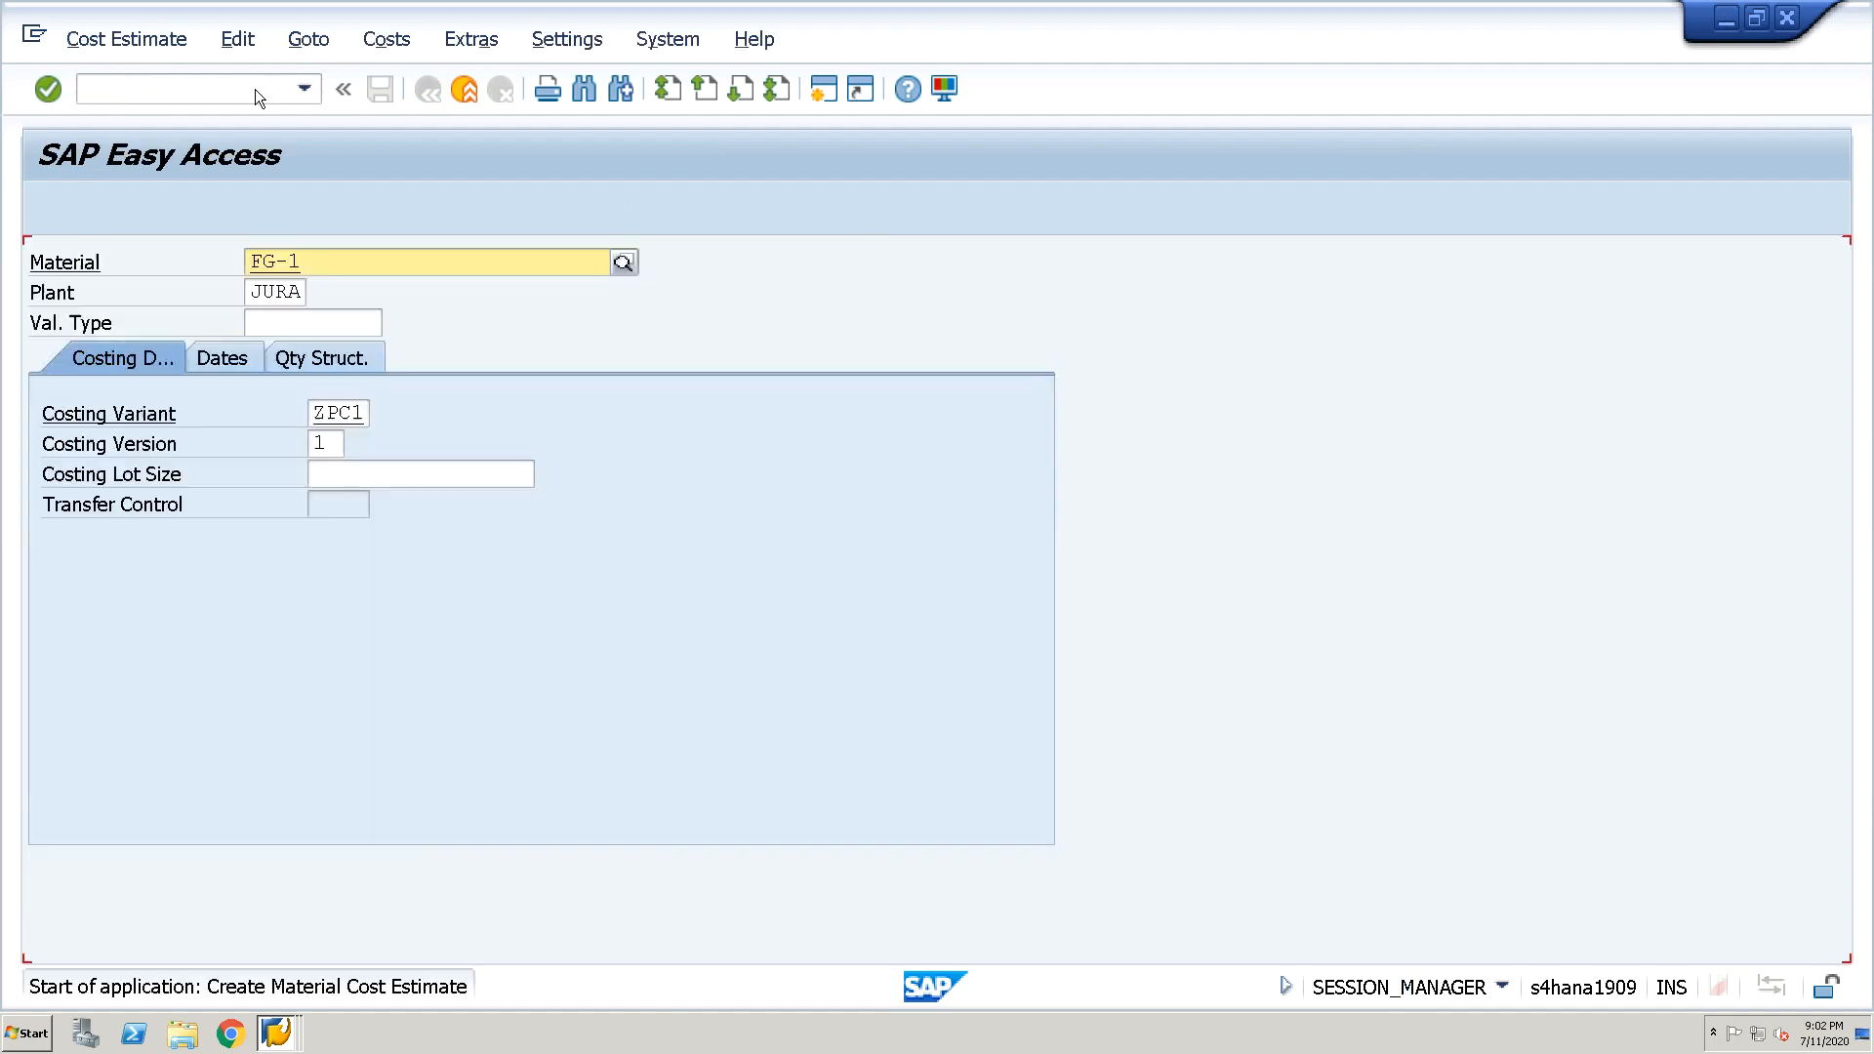
{"action": "key", "text": "Tab"}
{"action": "key", "text": "Tab"}
{"action": "key", "text": "Tab"}
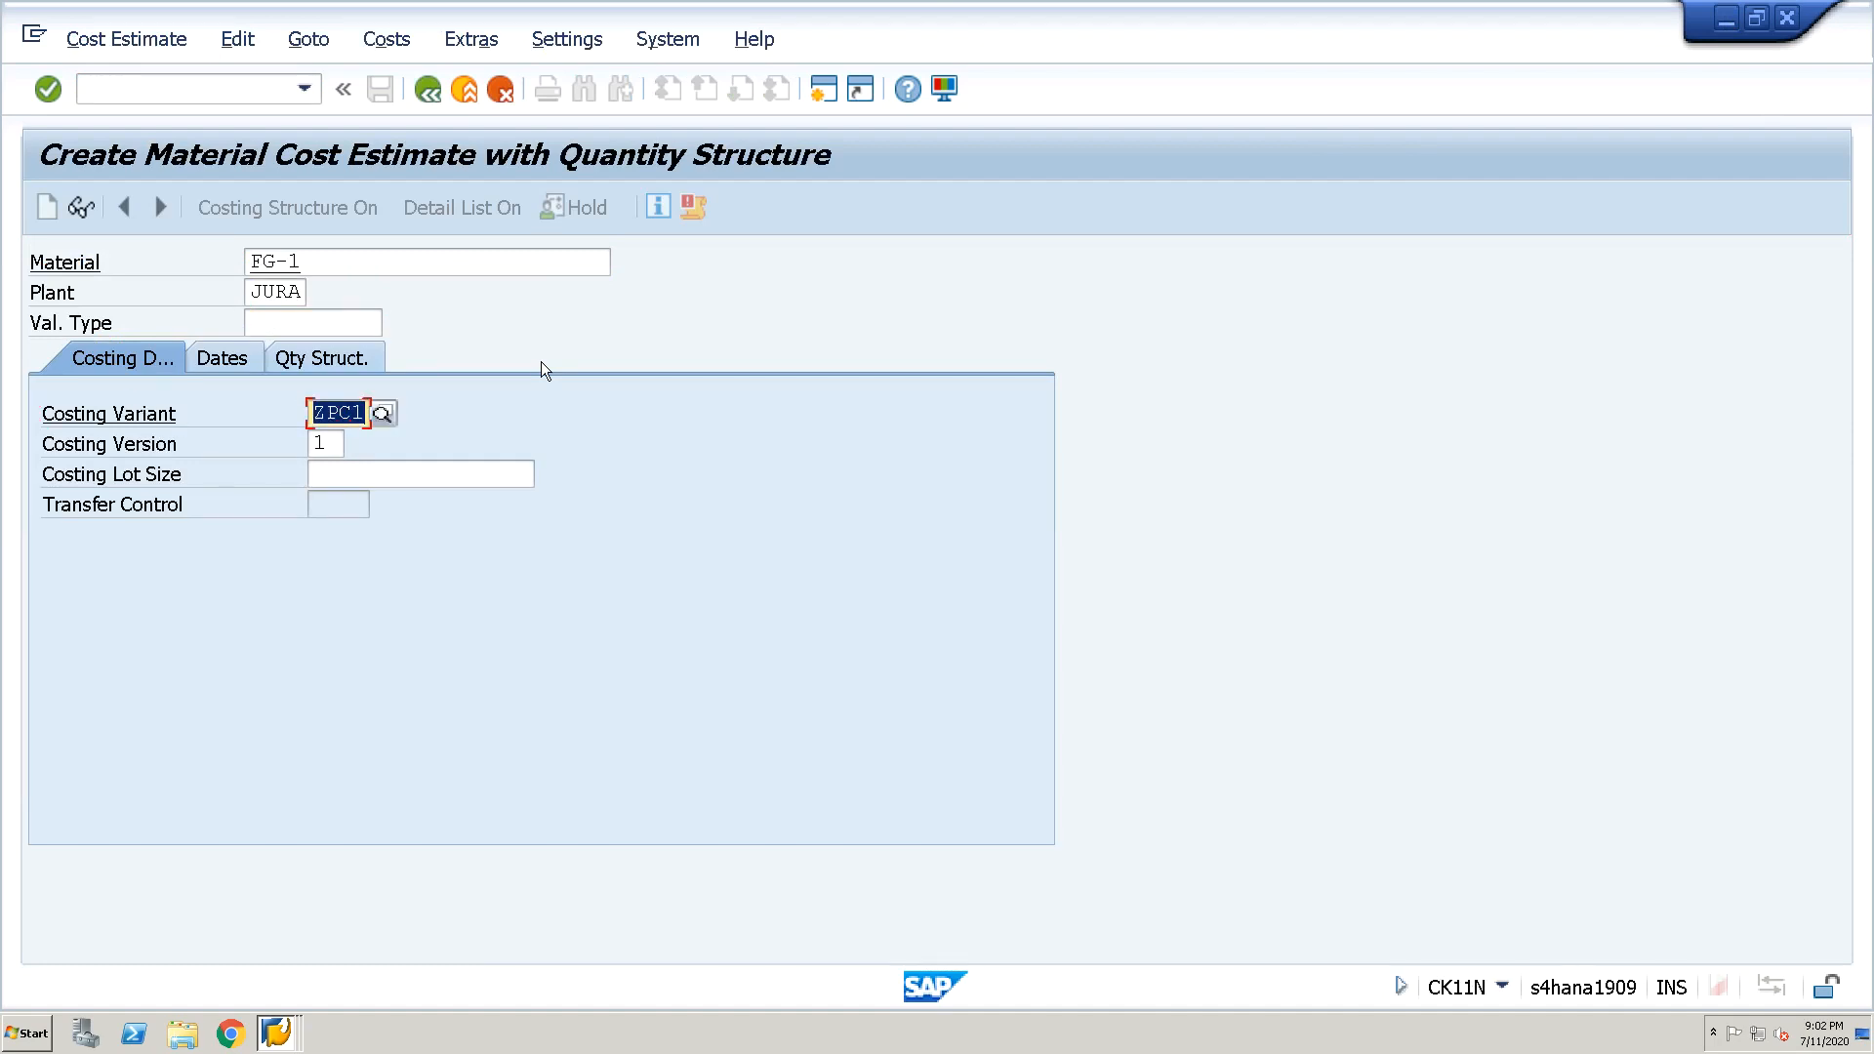
{"action": "type", "text": "ZPC2"}
{"action": "key", "text": "Return"}
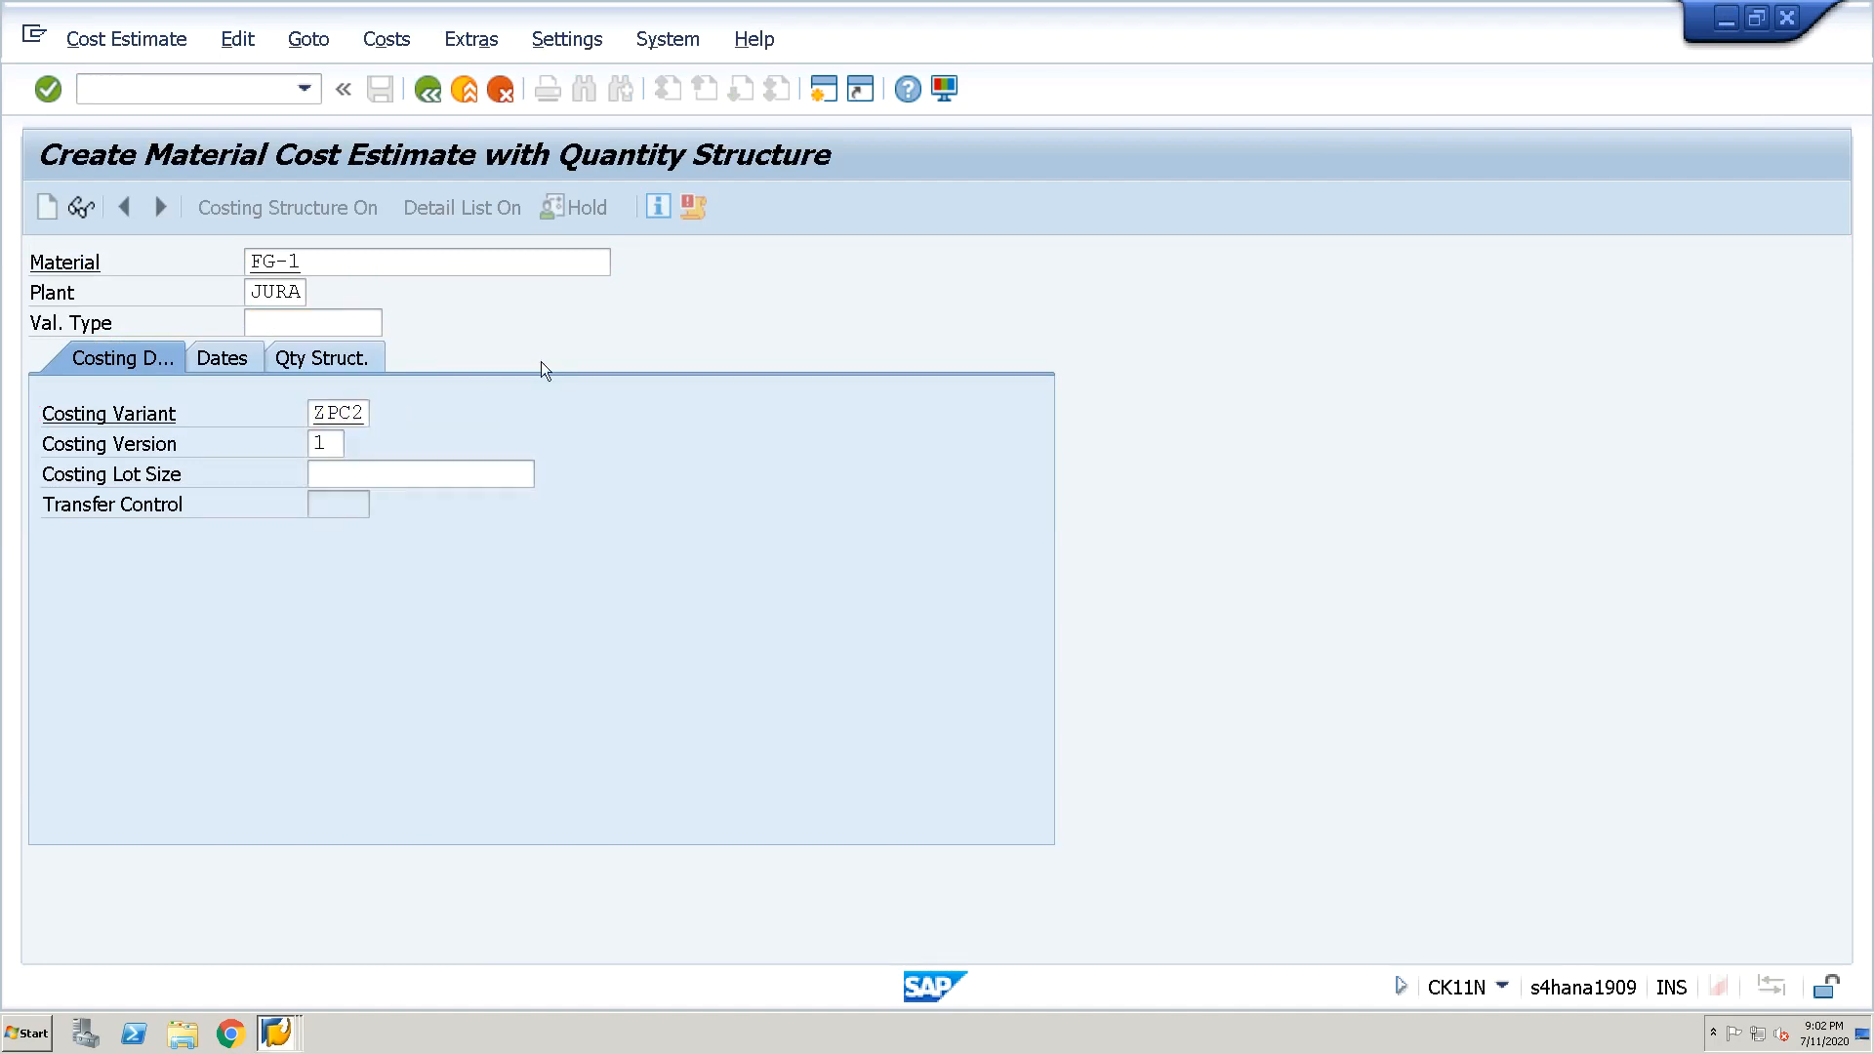
{"action": "key", "text": "Return"}
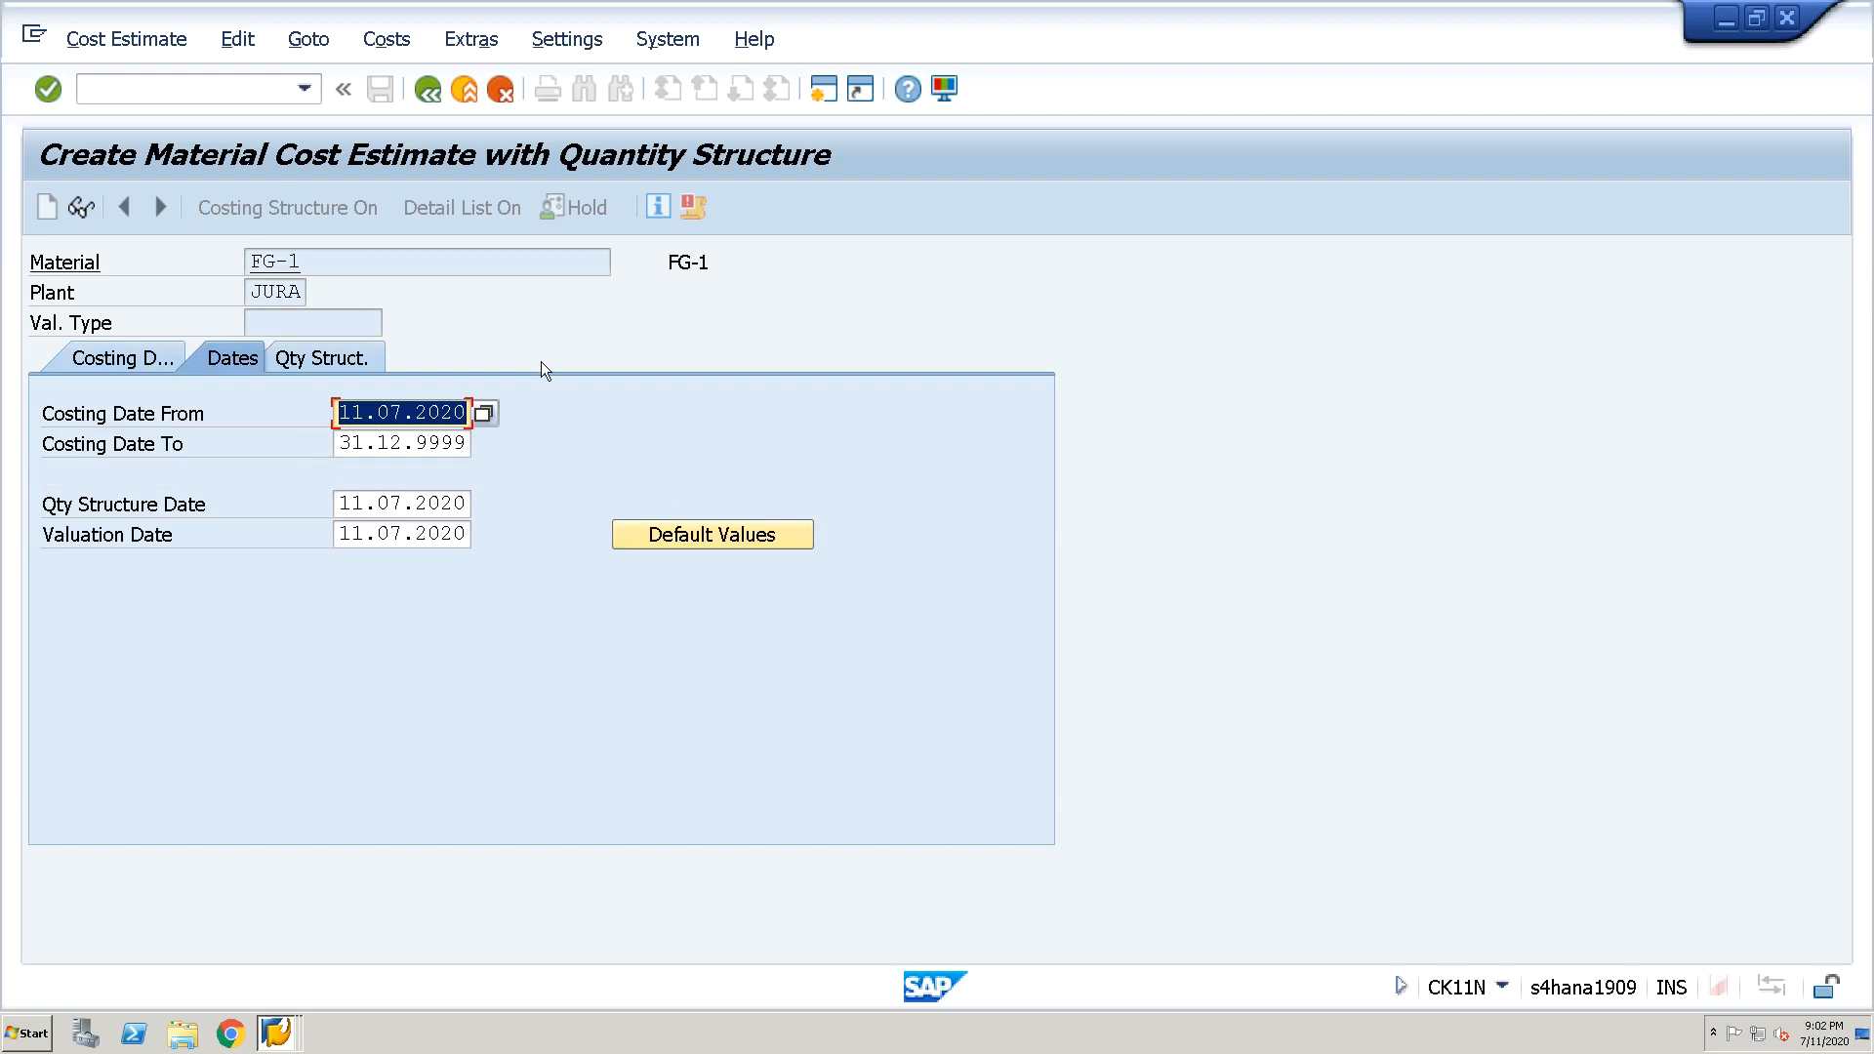
{"action": "key", "text": "Return"}
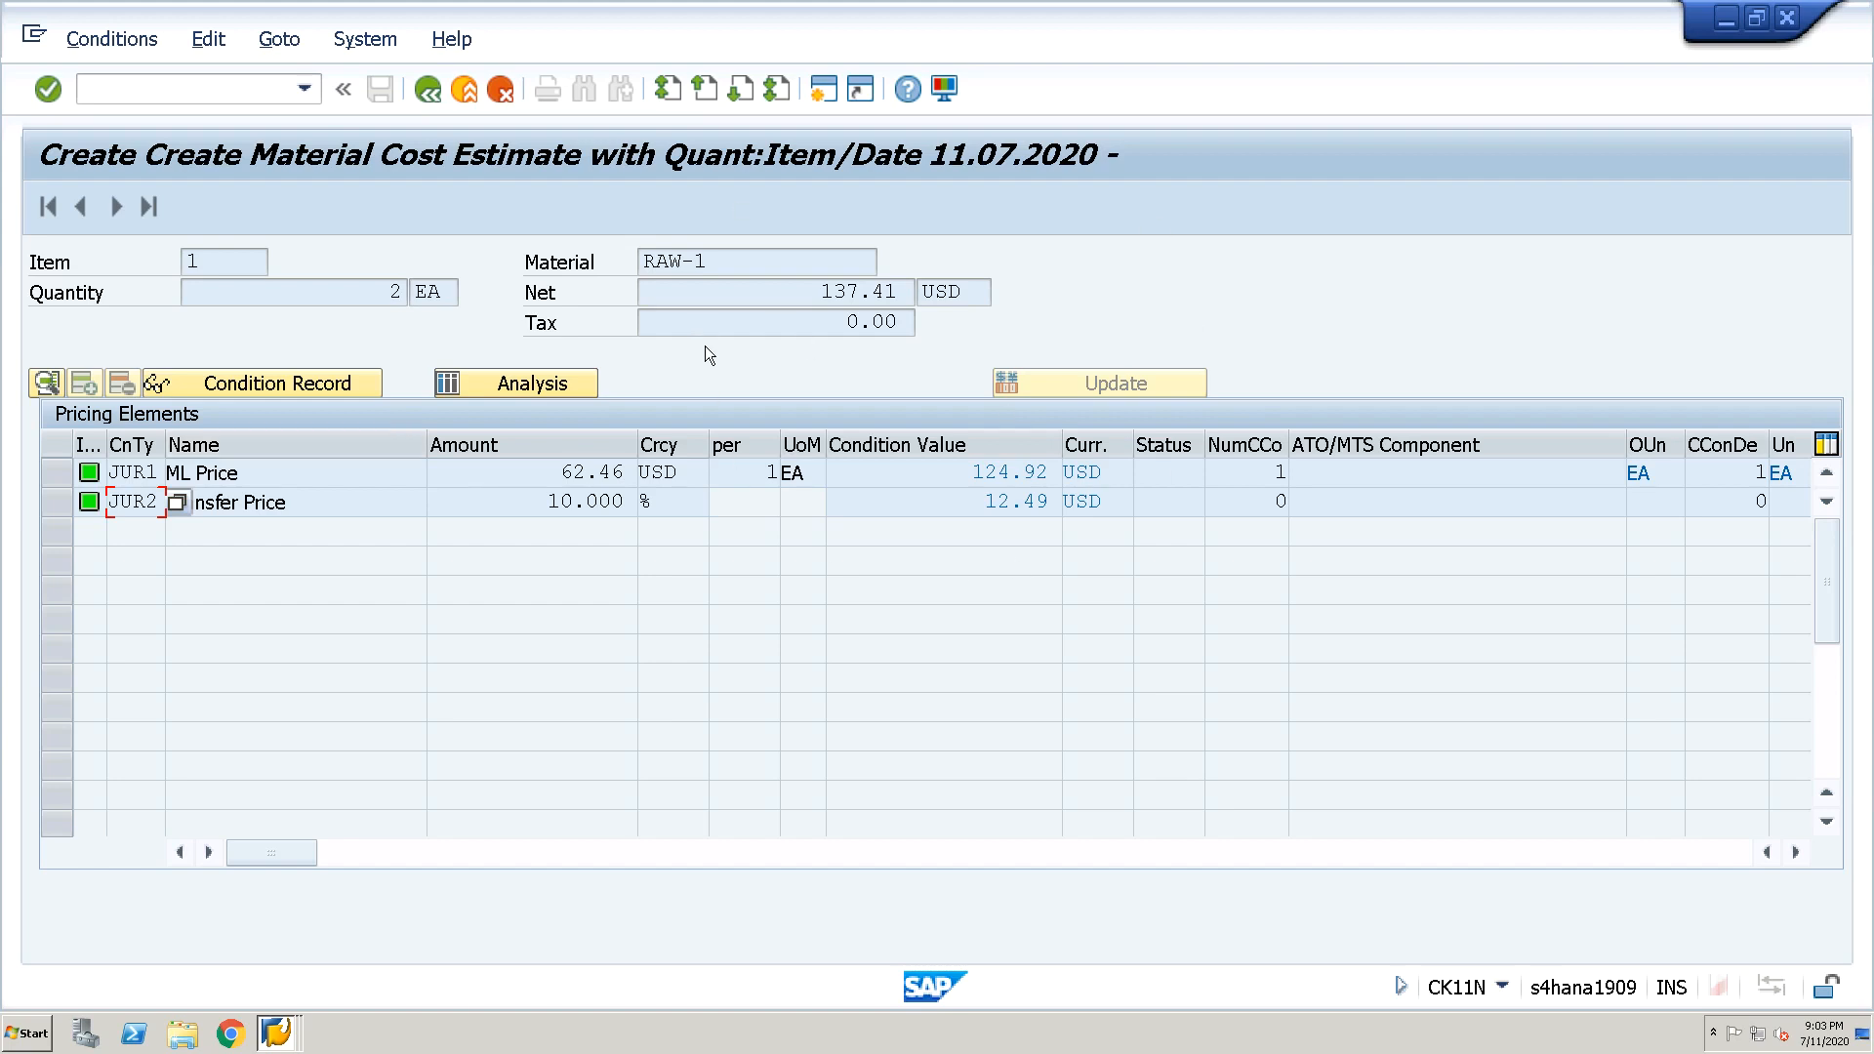
Examine the RAW-1 pricing elements, comparing the ML Price and Transfer Price conditions with the net value, and return to the FG-1 cost estimate
{"action": "left_click", "coordinate": [722, 265]}
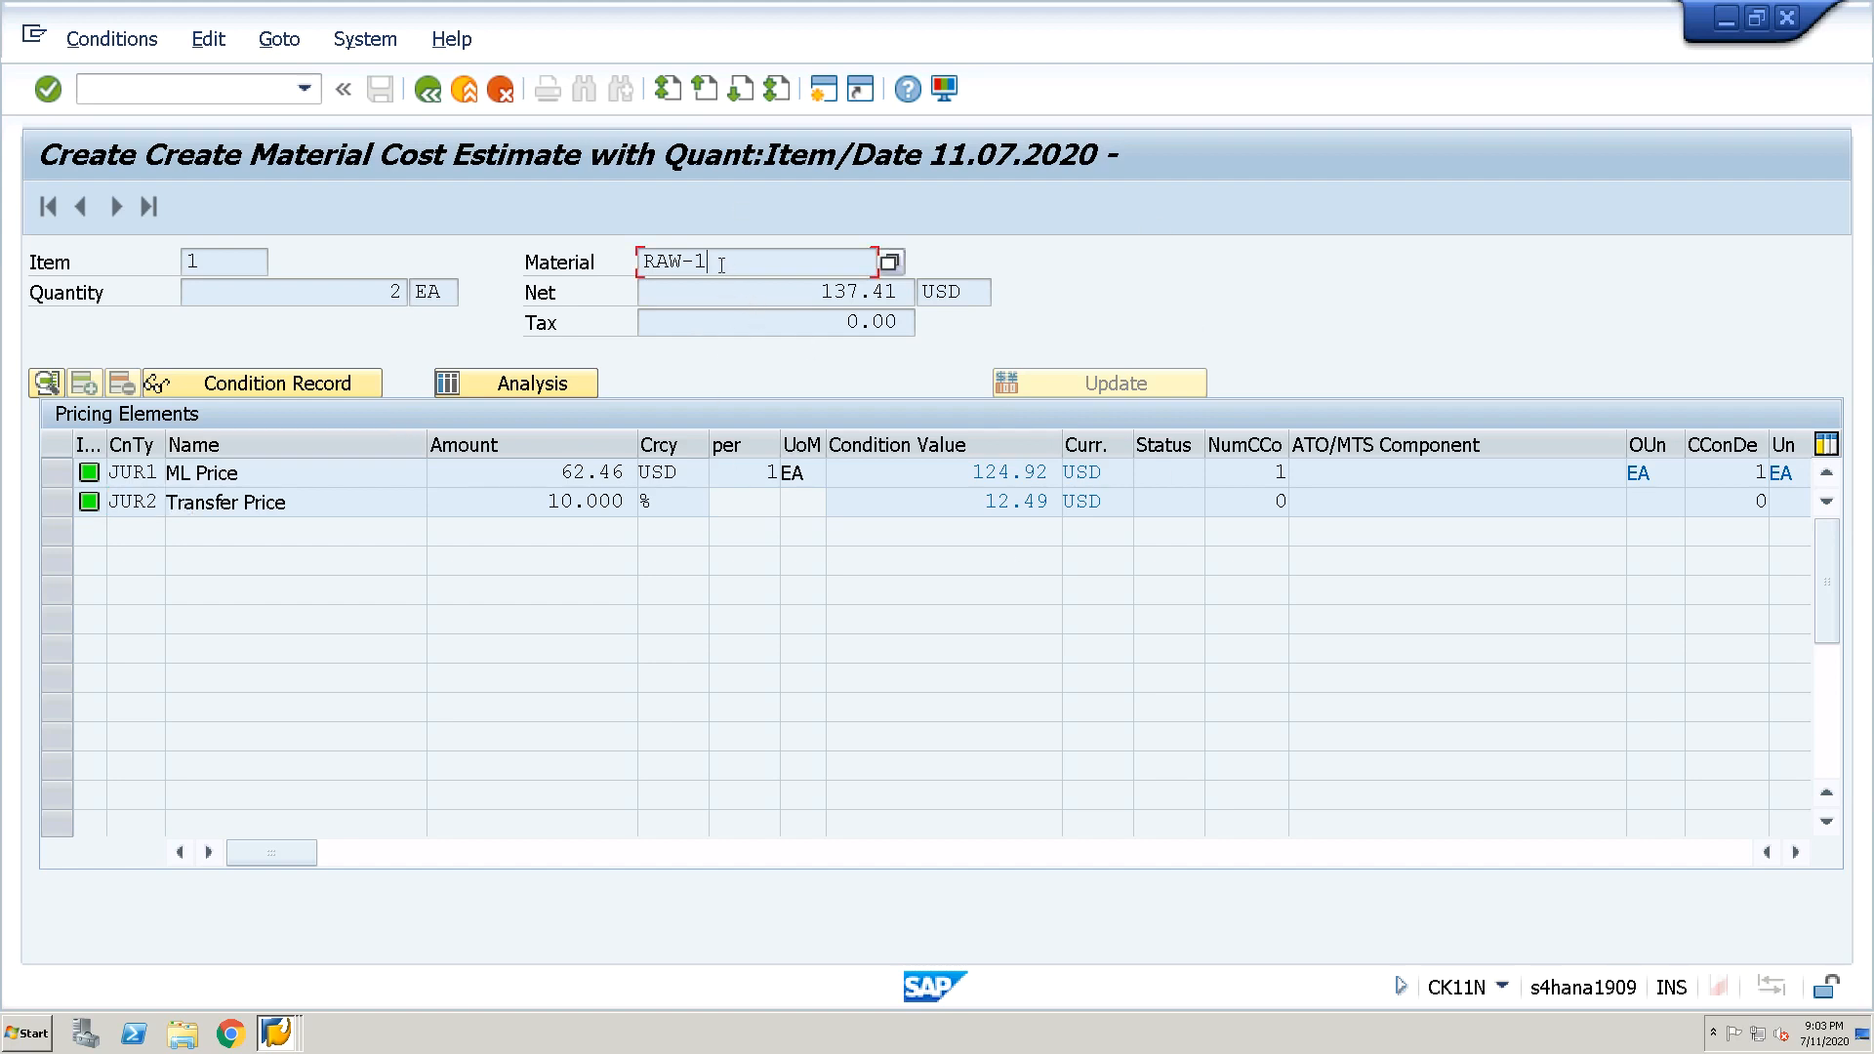
{"action": "left_click_drag", "start_coordinate": [662, 262], "coordinate": [630, 261]}
{"action": "left_click", "coordinate": [629, 261]}
{"action": "left_click_drag", "start_coordinate": [553, 475], "coordinate": [720, 476]}
{"action": "left_click", "coordinate": [721, 475]}
{"action": "left_click_drag", "start_coordinate": [969, 473], "coordinate": [1081, 470]}
{"action": "left_click", "coordinate": [1081, 469]}
{"action": "left_click_drag", "start_coordinate": [552, 499], "coordinate": [649, 499]}
{"action": "left_click", "coordinate": [654, 497]}
{"action": "left_click", "coordinate": [869, 474]}
{"action": "left_click_drag", "start_coordinate": [1066, 473], "coordinate": [1087, 472]}
{"action": "left_click", "coordinate": [1088, 472]}
{"action": "left_click_drag", "start_coordinate": [552, 500], "coordinate": [656, 499]}
{"action": "left_click_drag", "start_coordinate": [986, 501], "coordinate": [1095, 474]}
{"action": "left_click_drag", "start_coordinate": [990, 506], "coordinate": [1064, 502]}
{"action": "left_click_drag", "start_coordinate": [822, 289], "coordinate": [915, 291]}
{"action": "left_click_drag", "start_coordinate": [710, 261], "coordinate": [642, 260]}
{"action": "left_click", "coordinate": [736, 269]}
{"action": "left_click_drag", "start_coordinate": [822, 291], "coordinate": [920, 293]}
{"action": "left_click", "coordinate": [920, 294]}
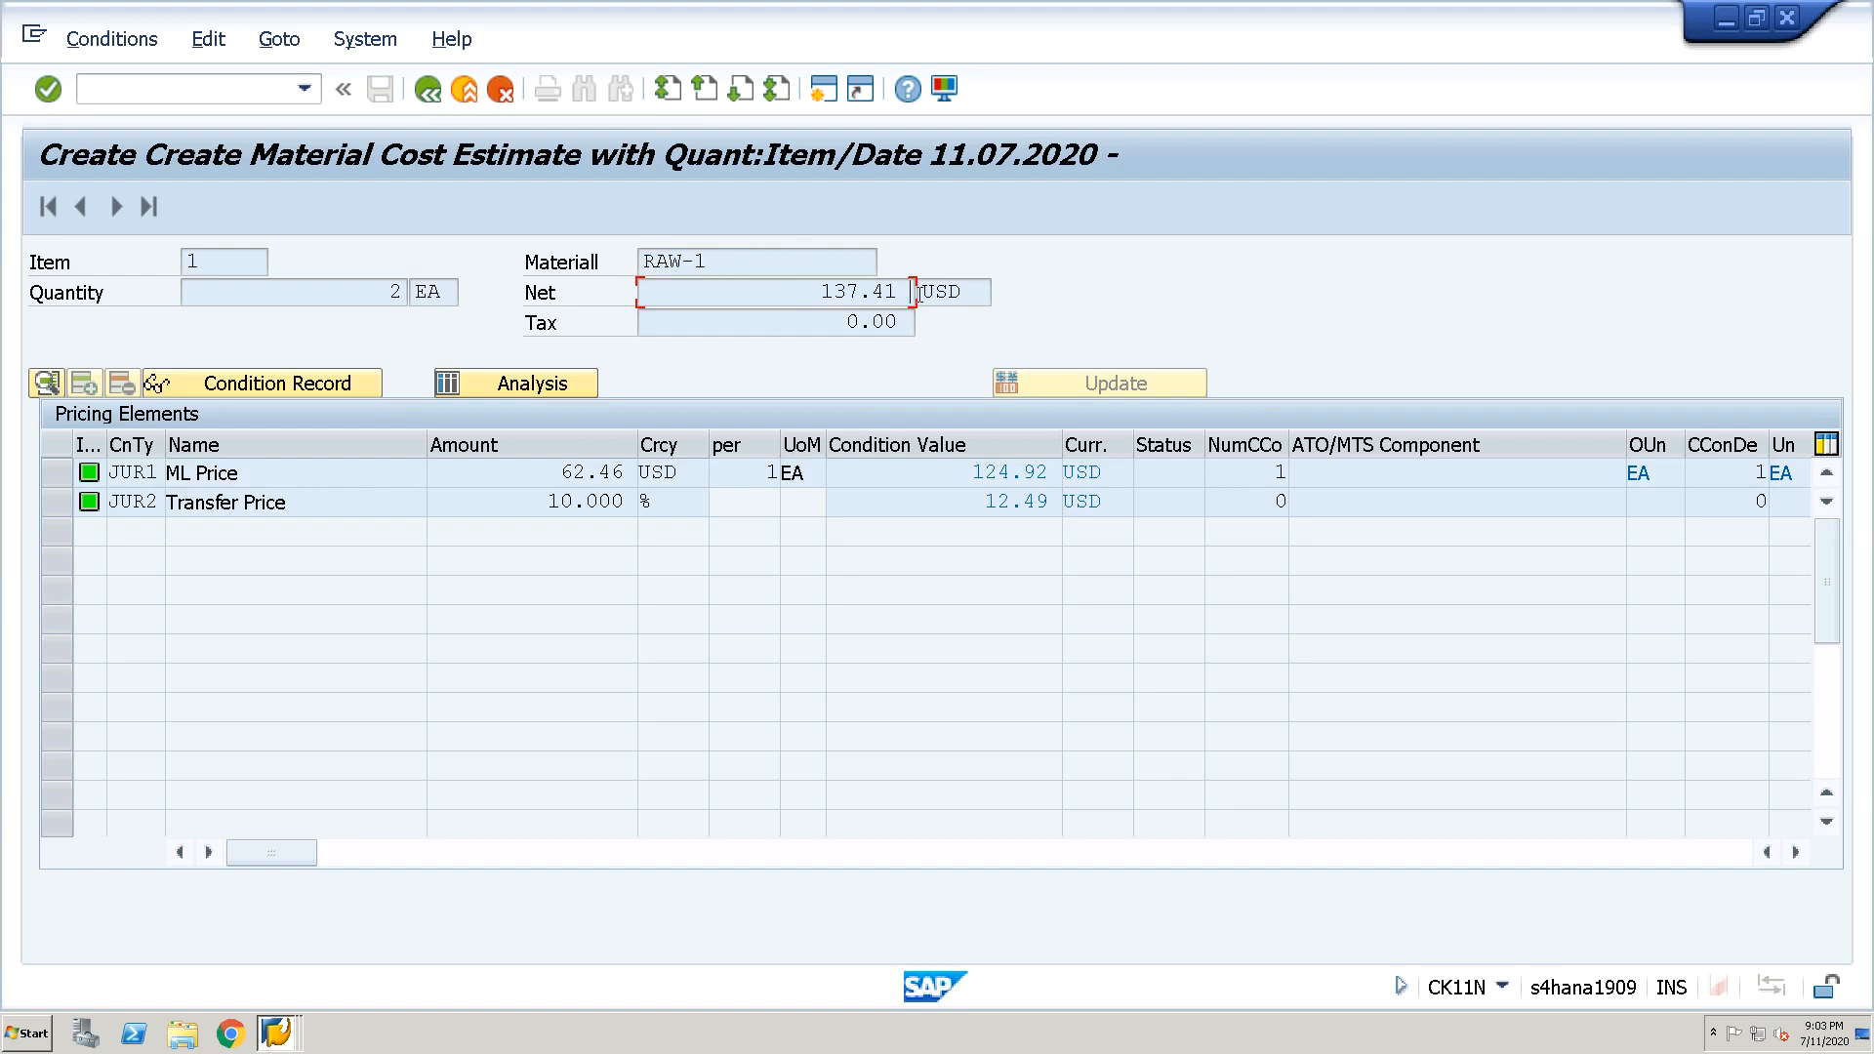
{"action": "left_click", "coordinate": [428, 92]}
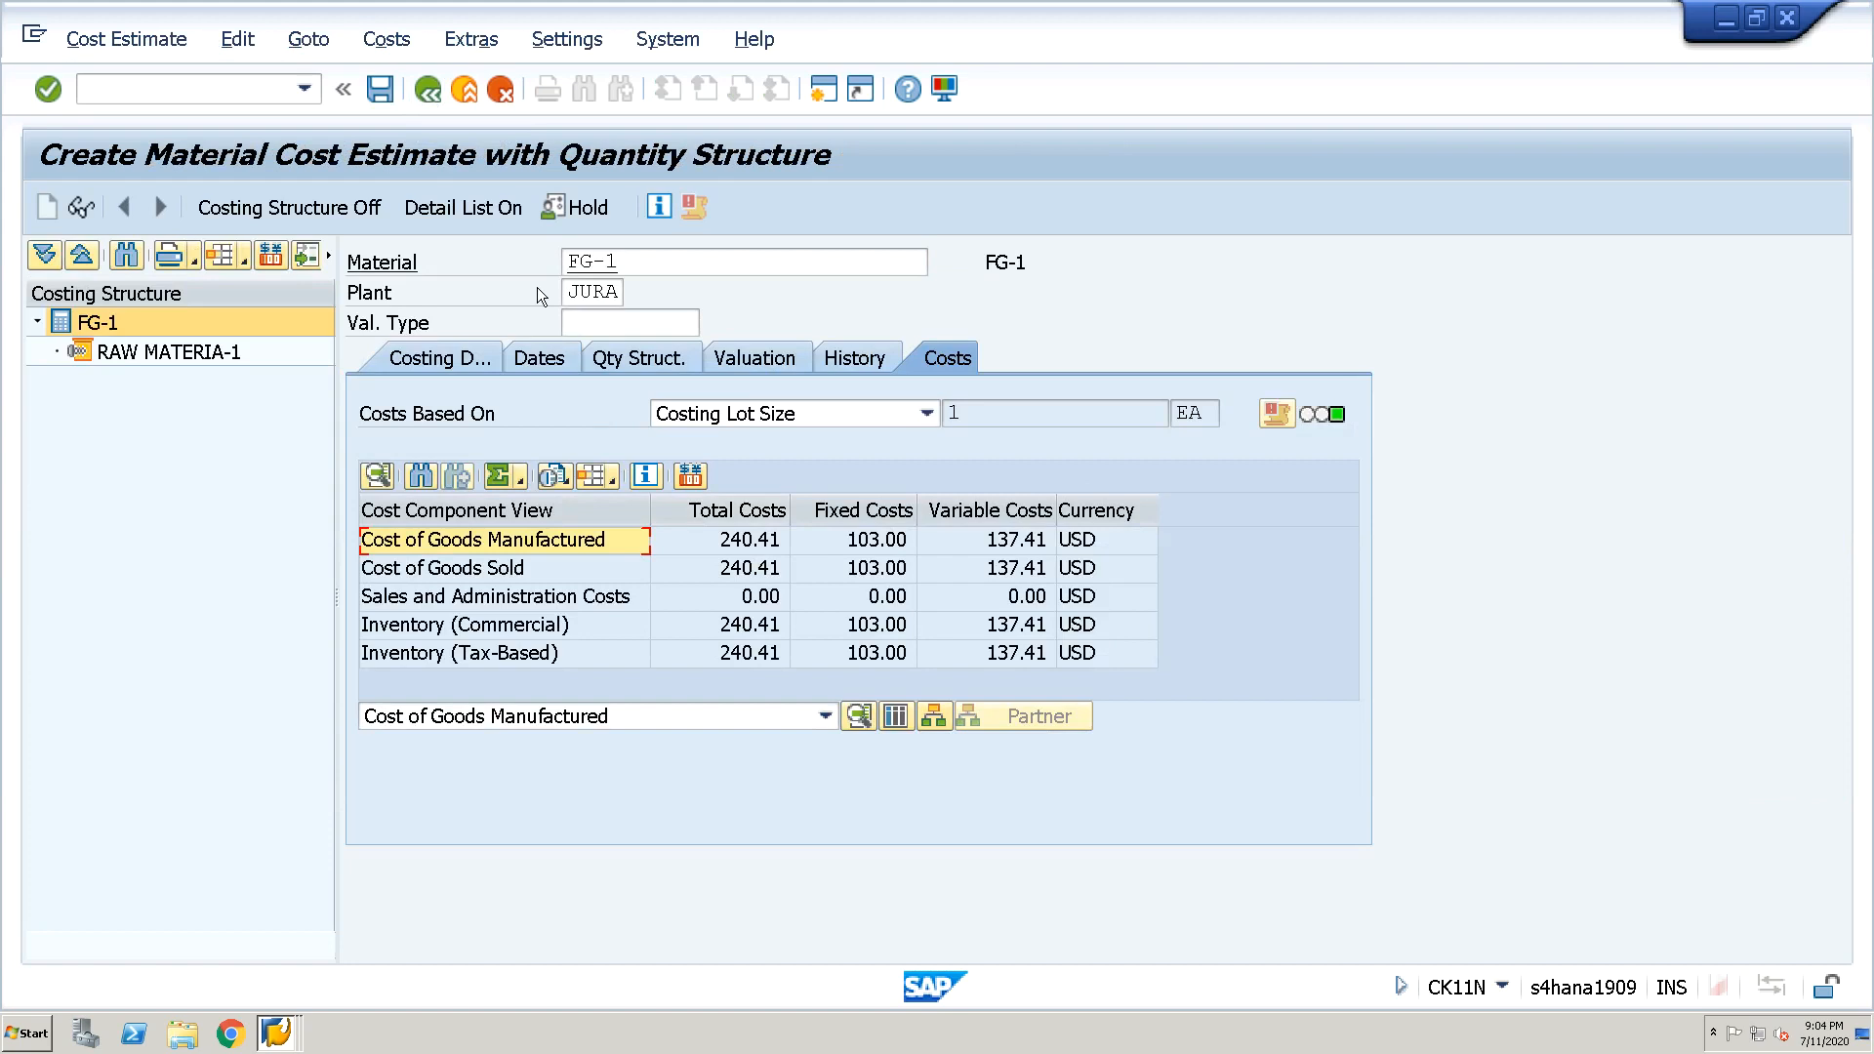
Open the cost component breakdown of Cost of Goods Manufactured for FG-1 and enlarge the list to show every component and total
{"action": "left_click", "coordinate": [467, 39]}
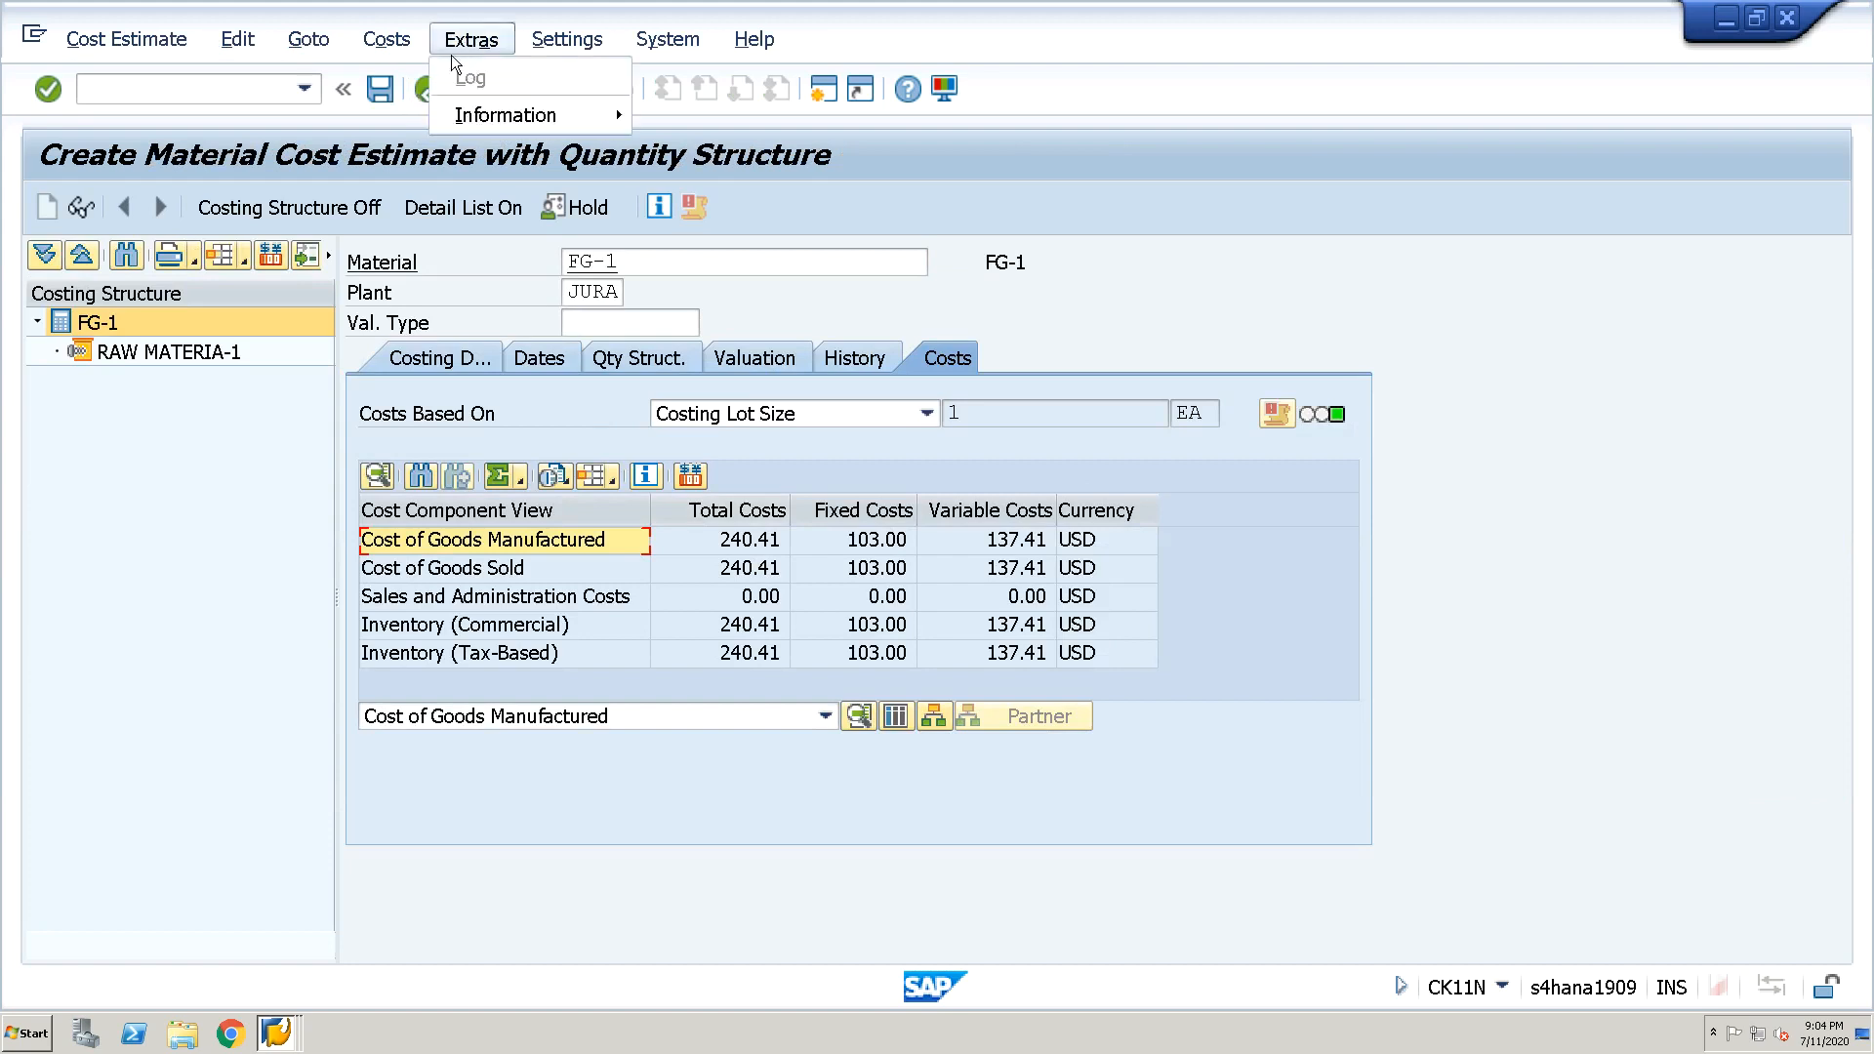
{"action": "left_click", "coordinate": [1016, 470]}
{"action": "double_click", "coordinate": [552, 540]}
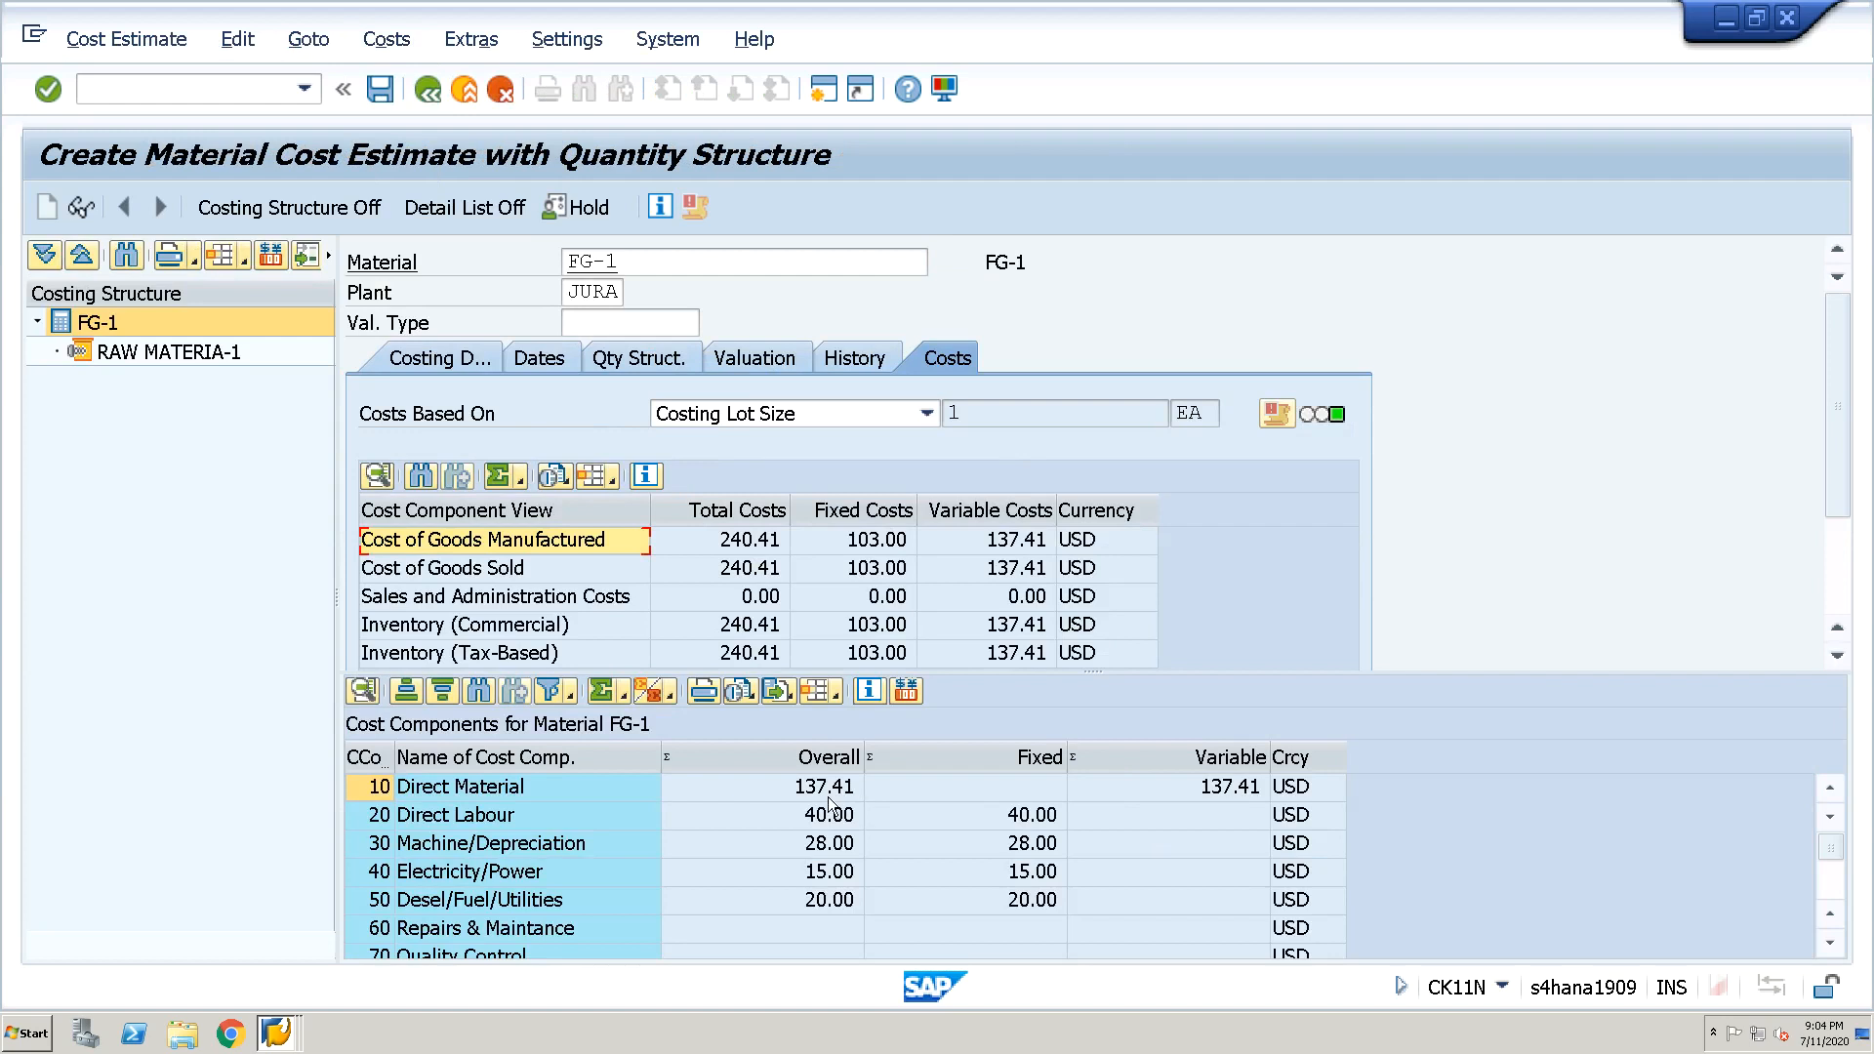
{"action": "left_click", "coordinate": [826, 792]}
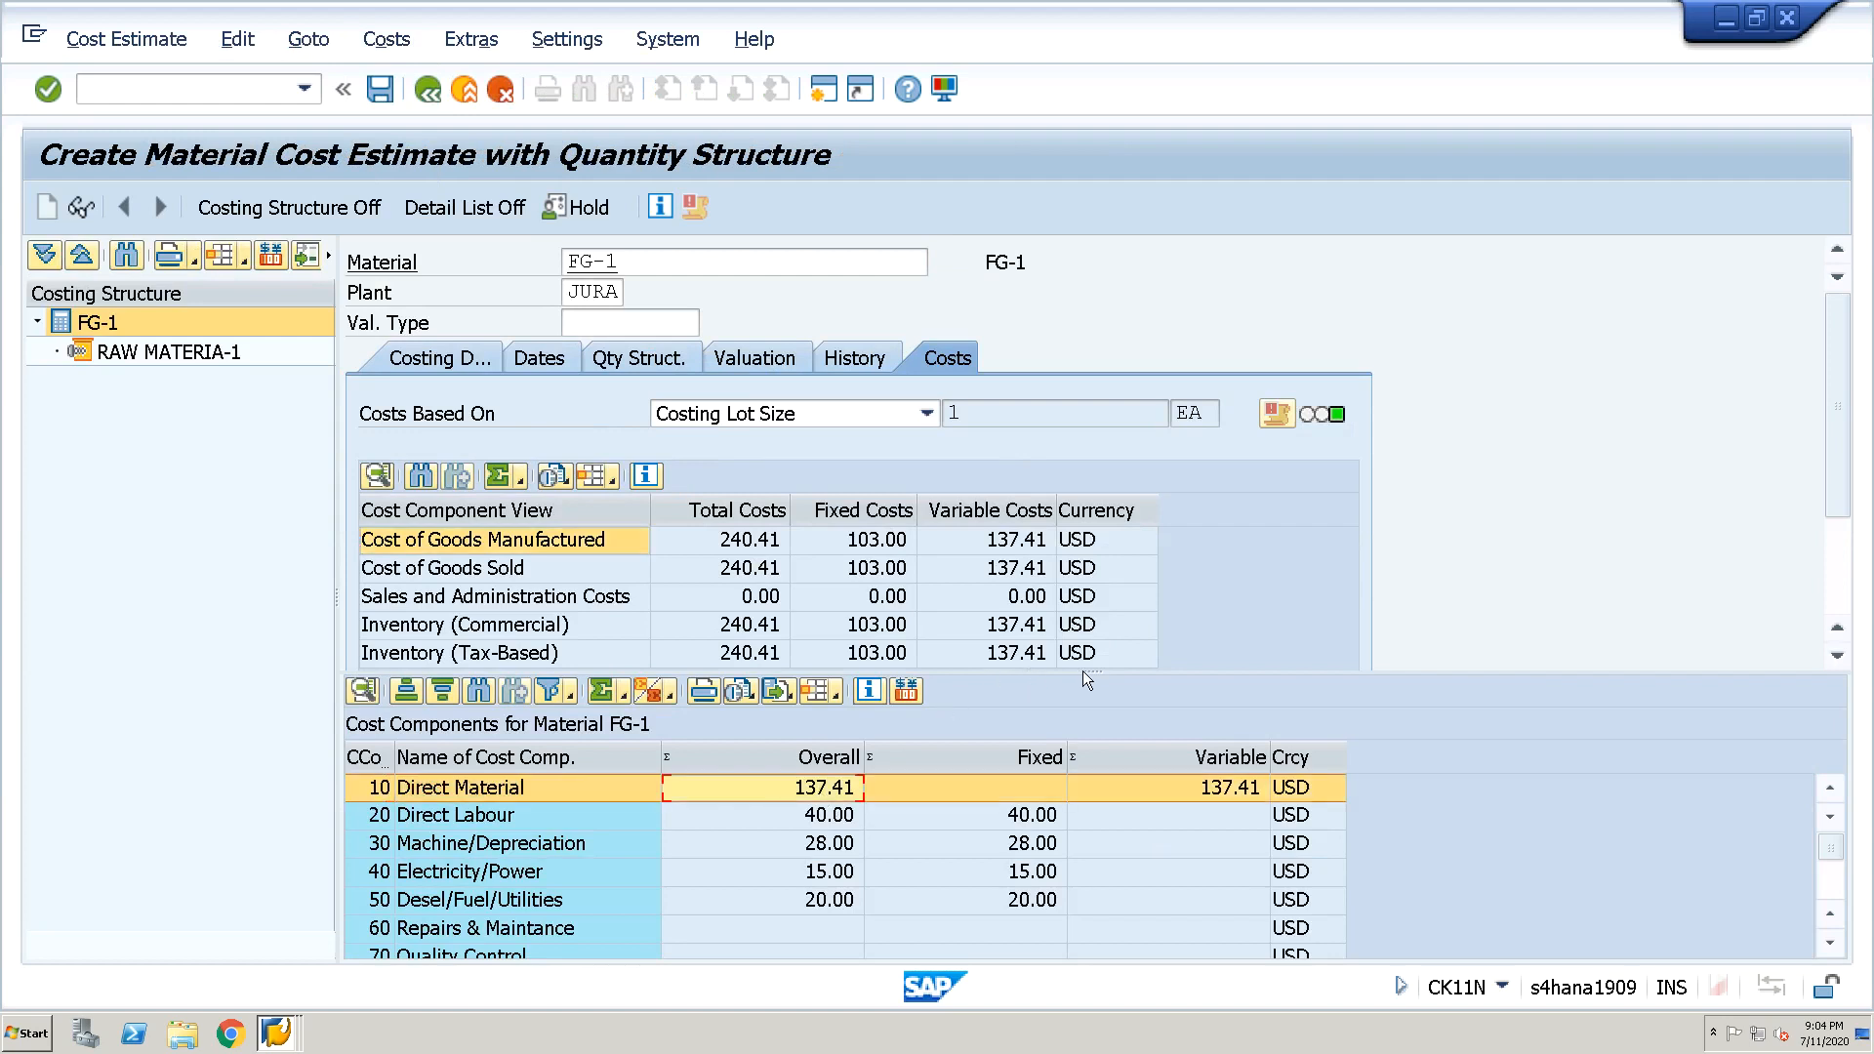
{"action": "left_click_drag", "start_coordinate": [1089, 671], "coordinate": [995, 422]}
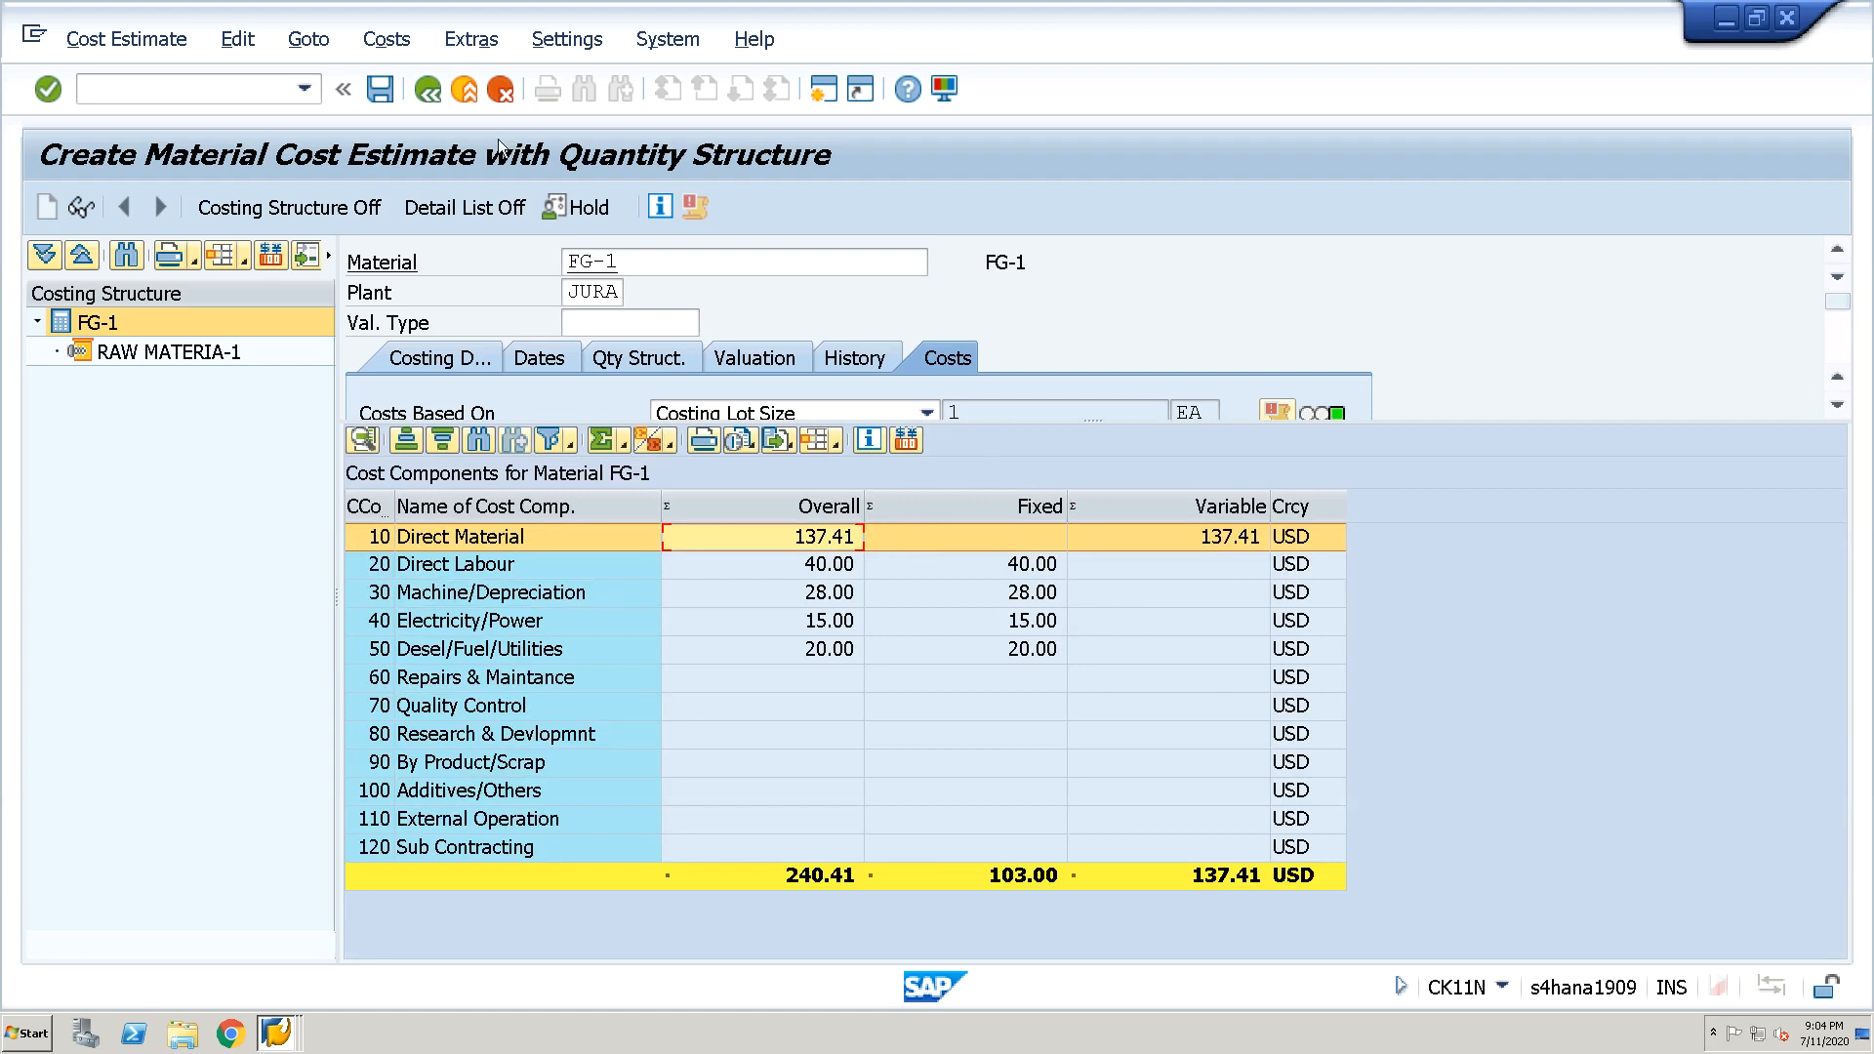
Save the FG-1 cost estimate with cost component split and itemization
{"action": "left_click", "coordinate": [379, 90]}
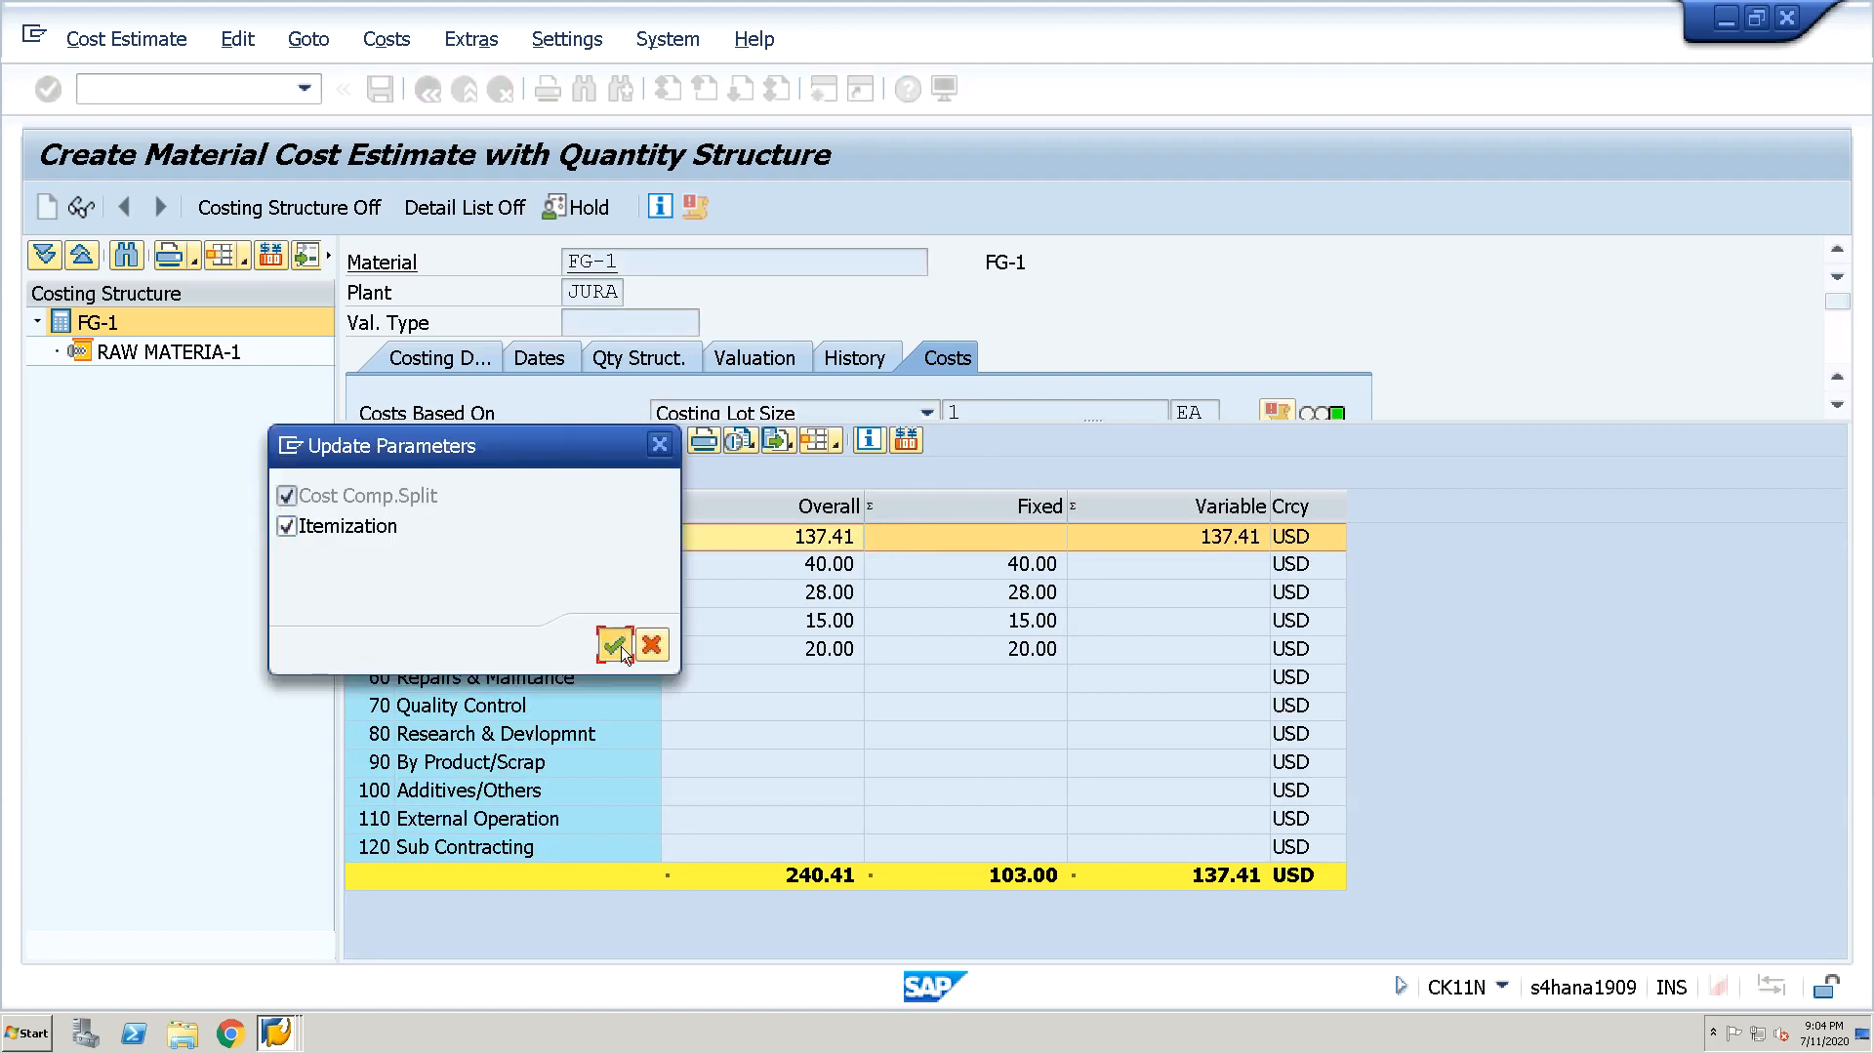
{"action": "left_click", "coordinate": [615, 647]}
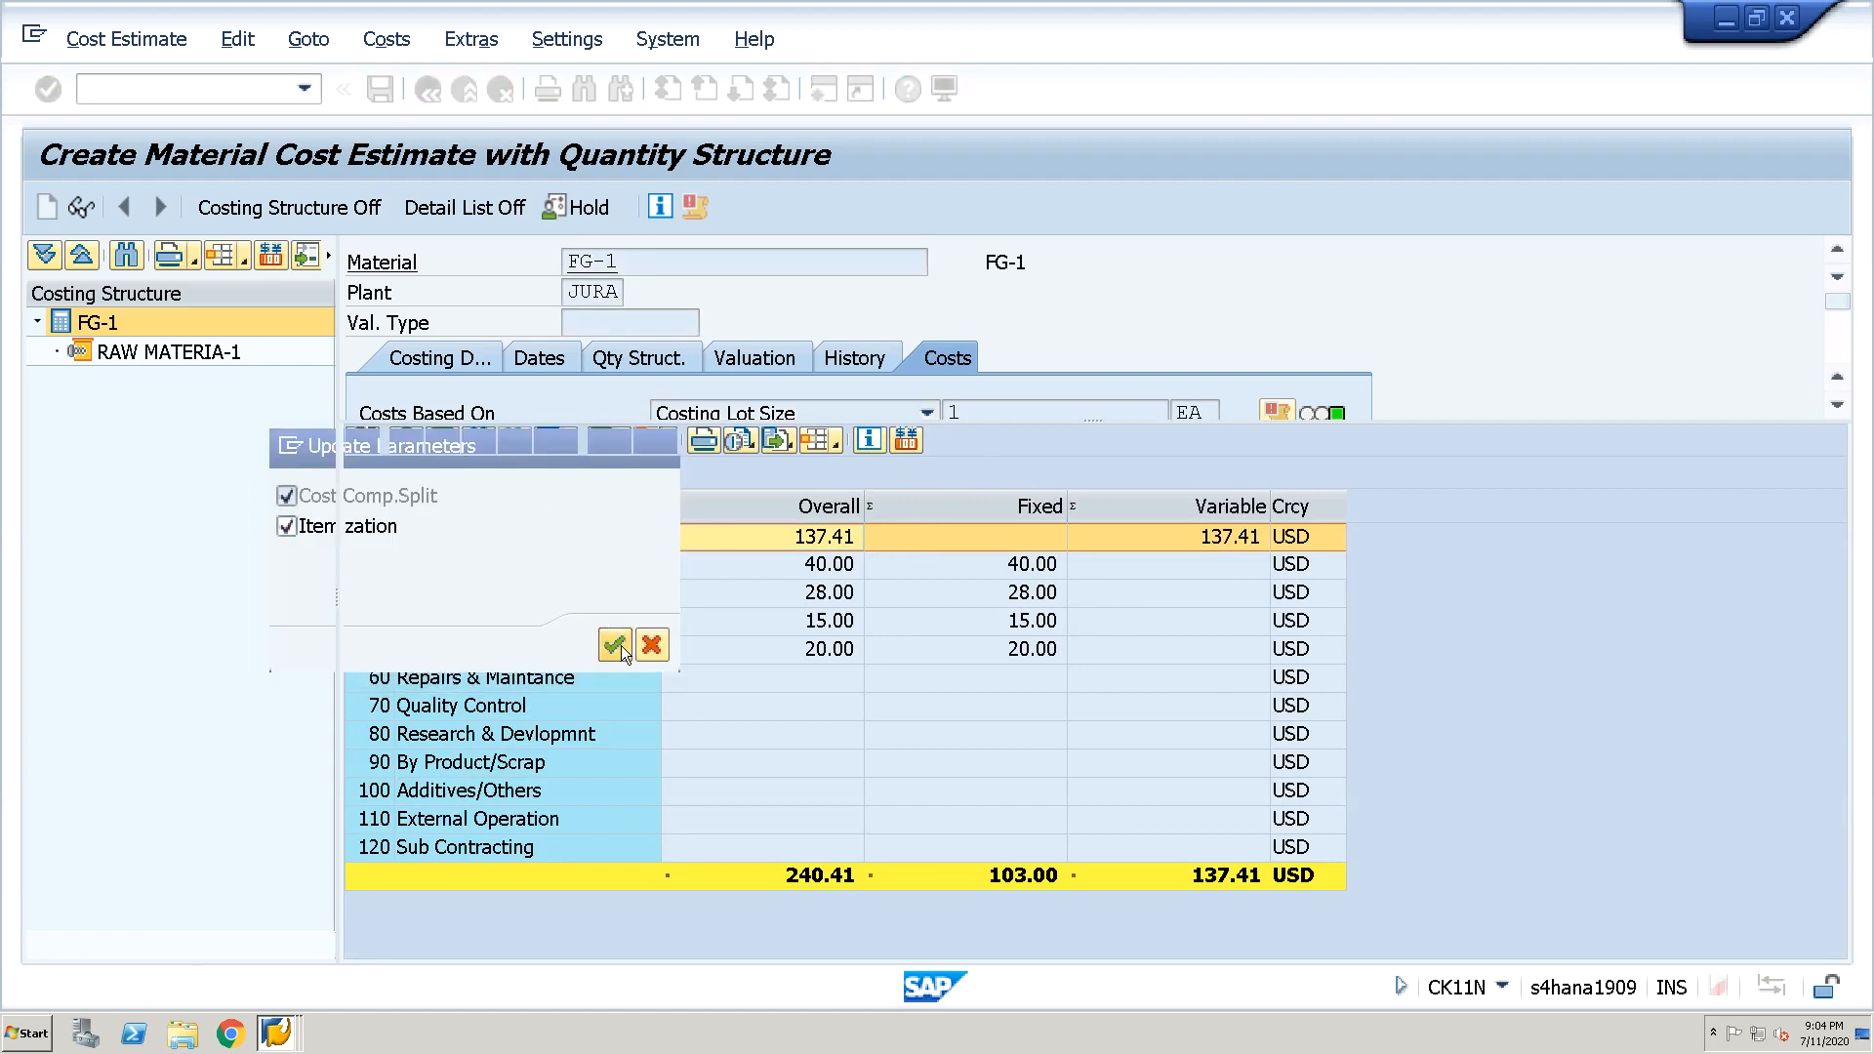
{"action": "left_click", "coordinate": [810, 879]}
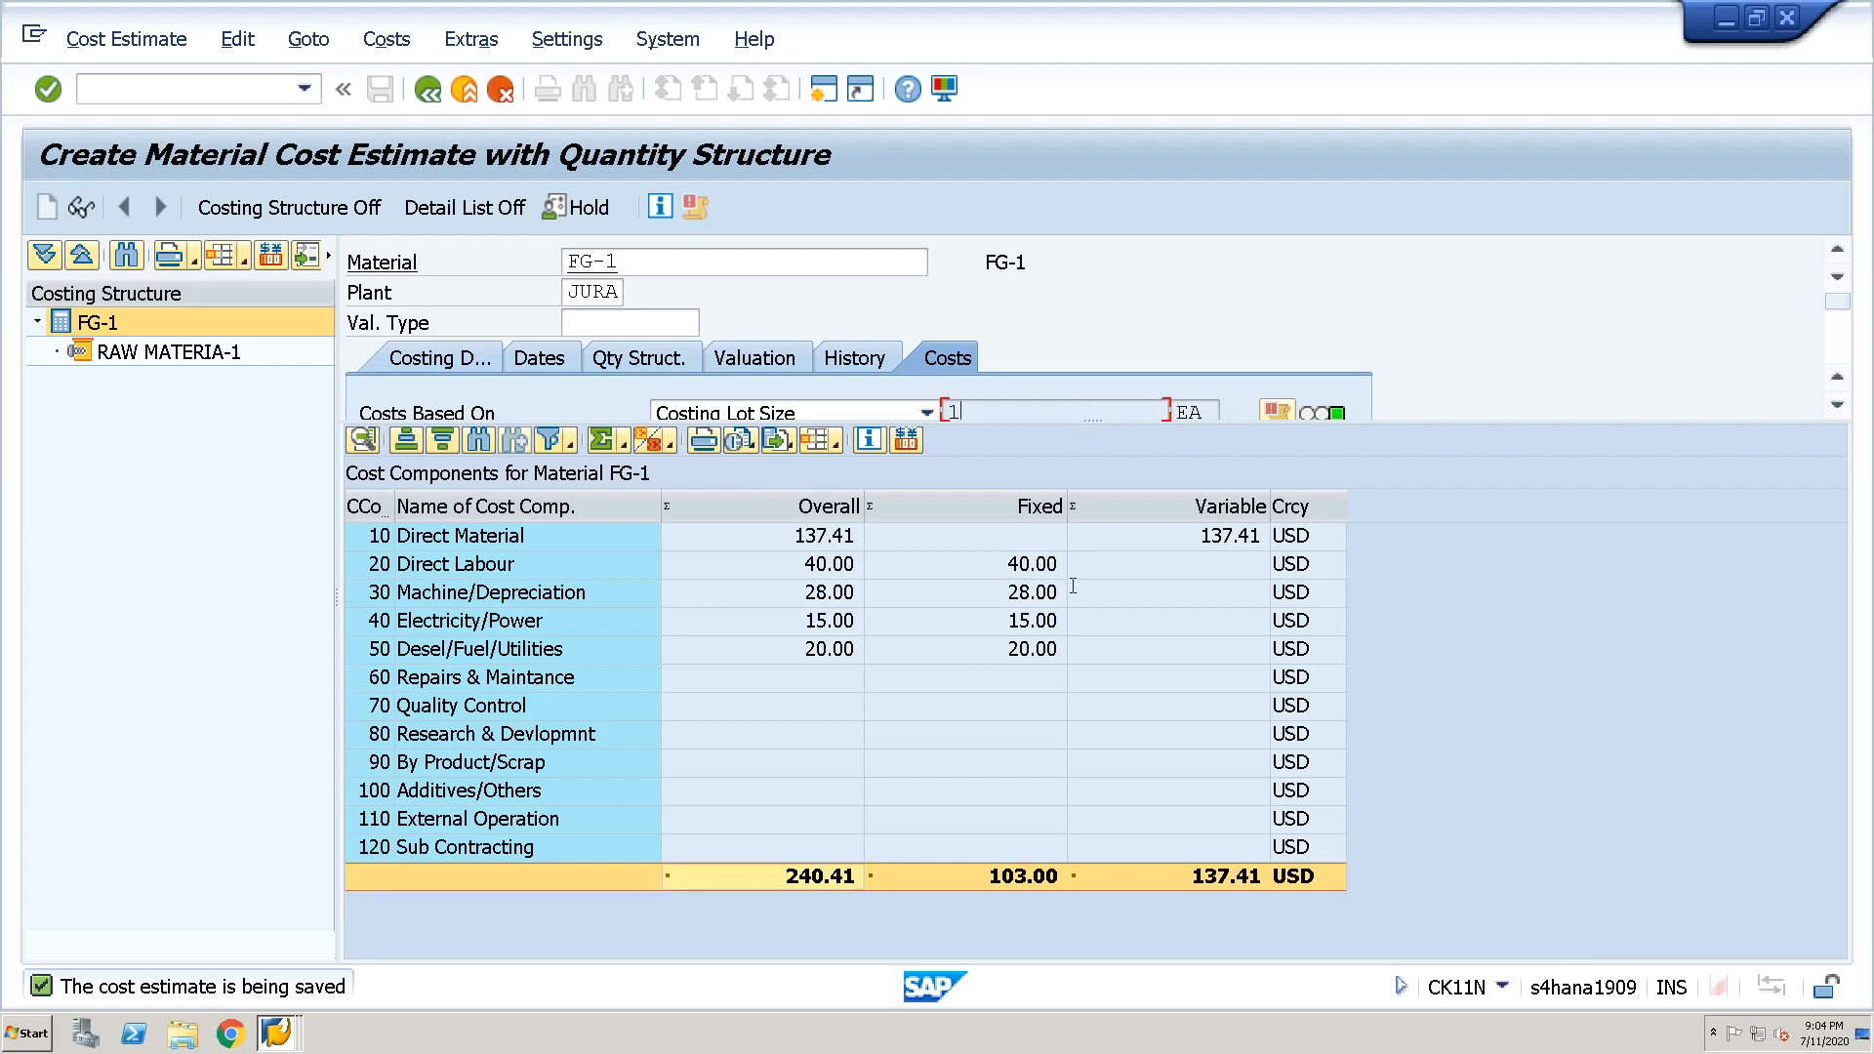
Check the costing variant and component total of the saved FG-1 estimate, and return to the initial cost estimate screen
{"action": "left_click", "coordinate": [467, 375]}
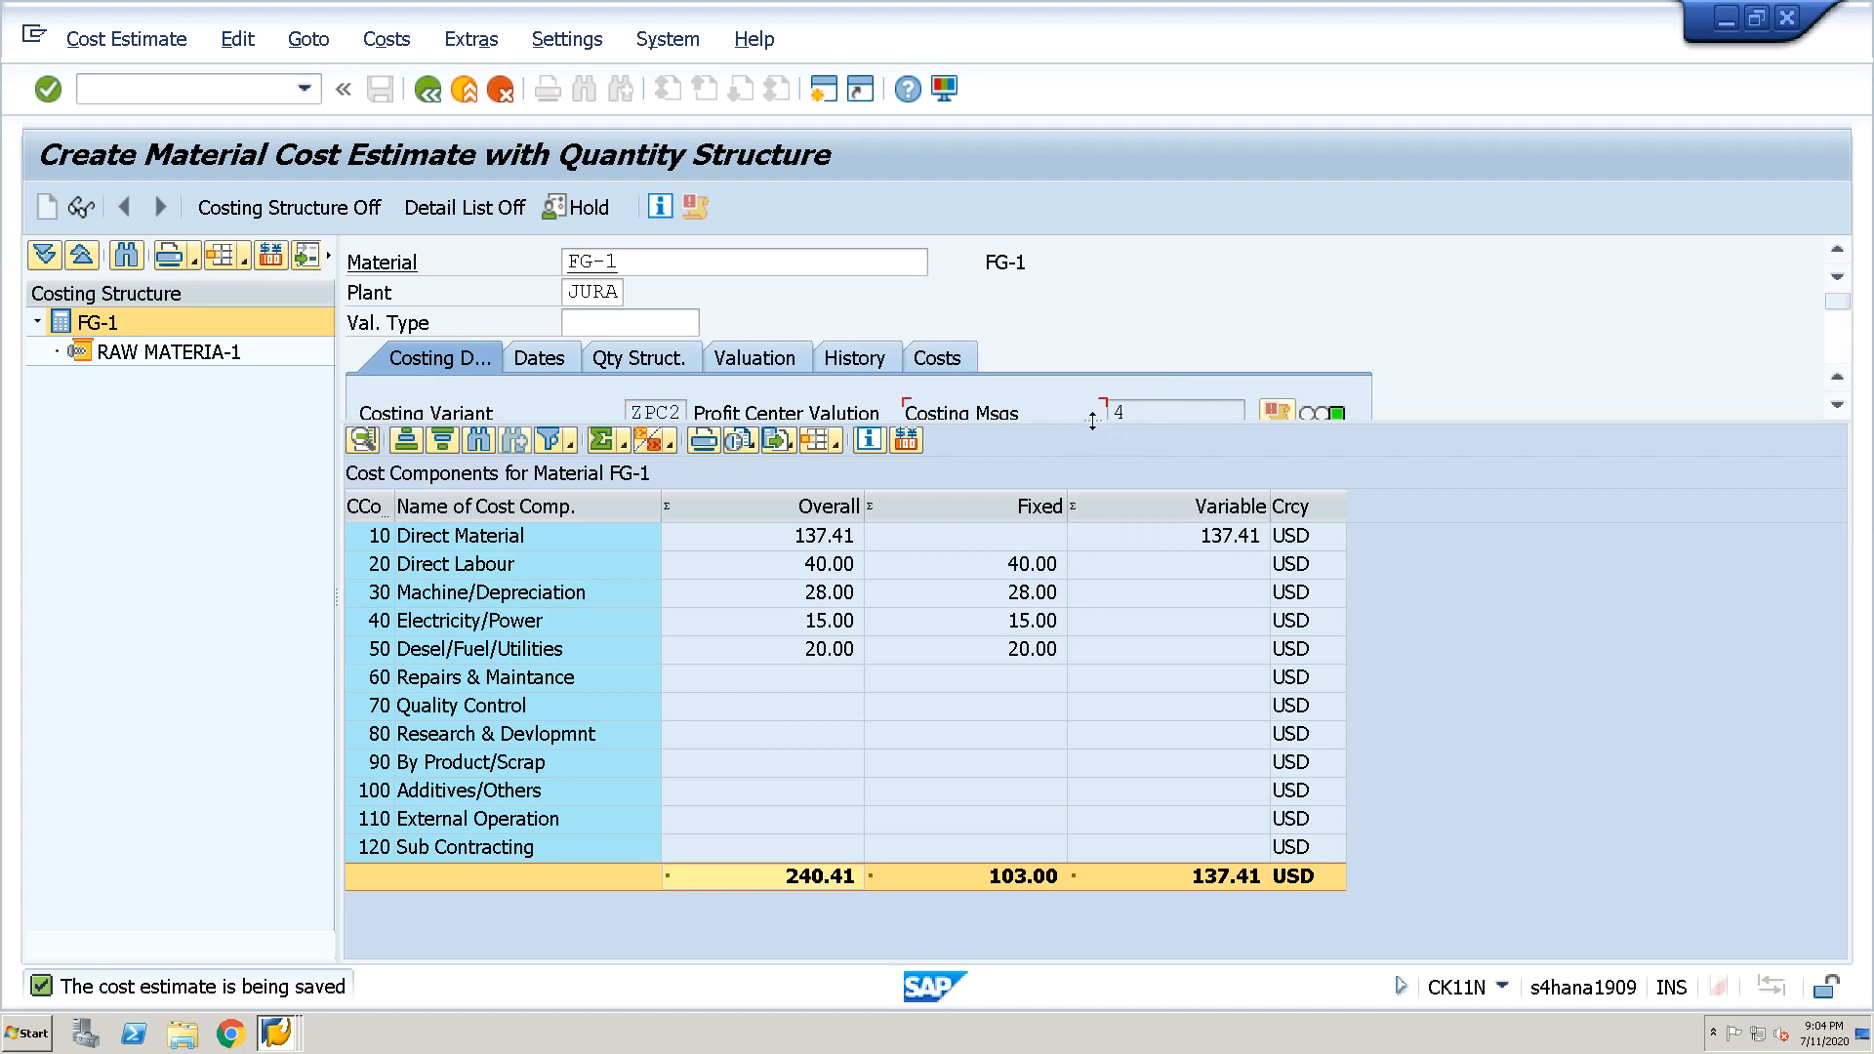
{"action": "left_click_drag", "start_coordinate": [1093, 421], "coordinate": [1092, 532]}
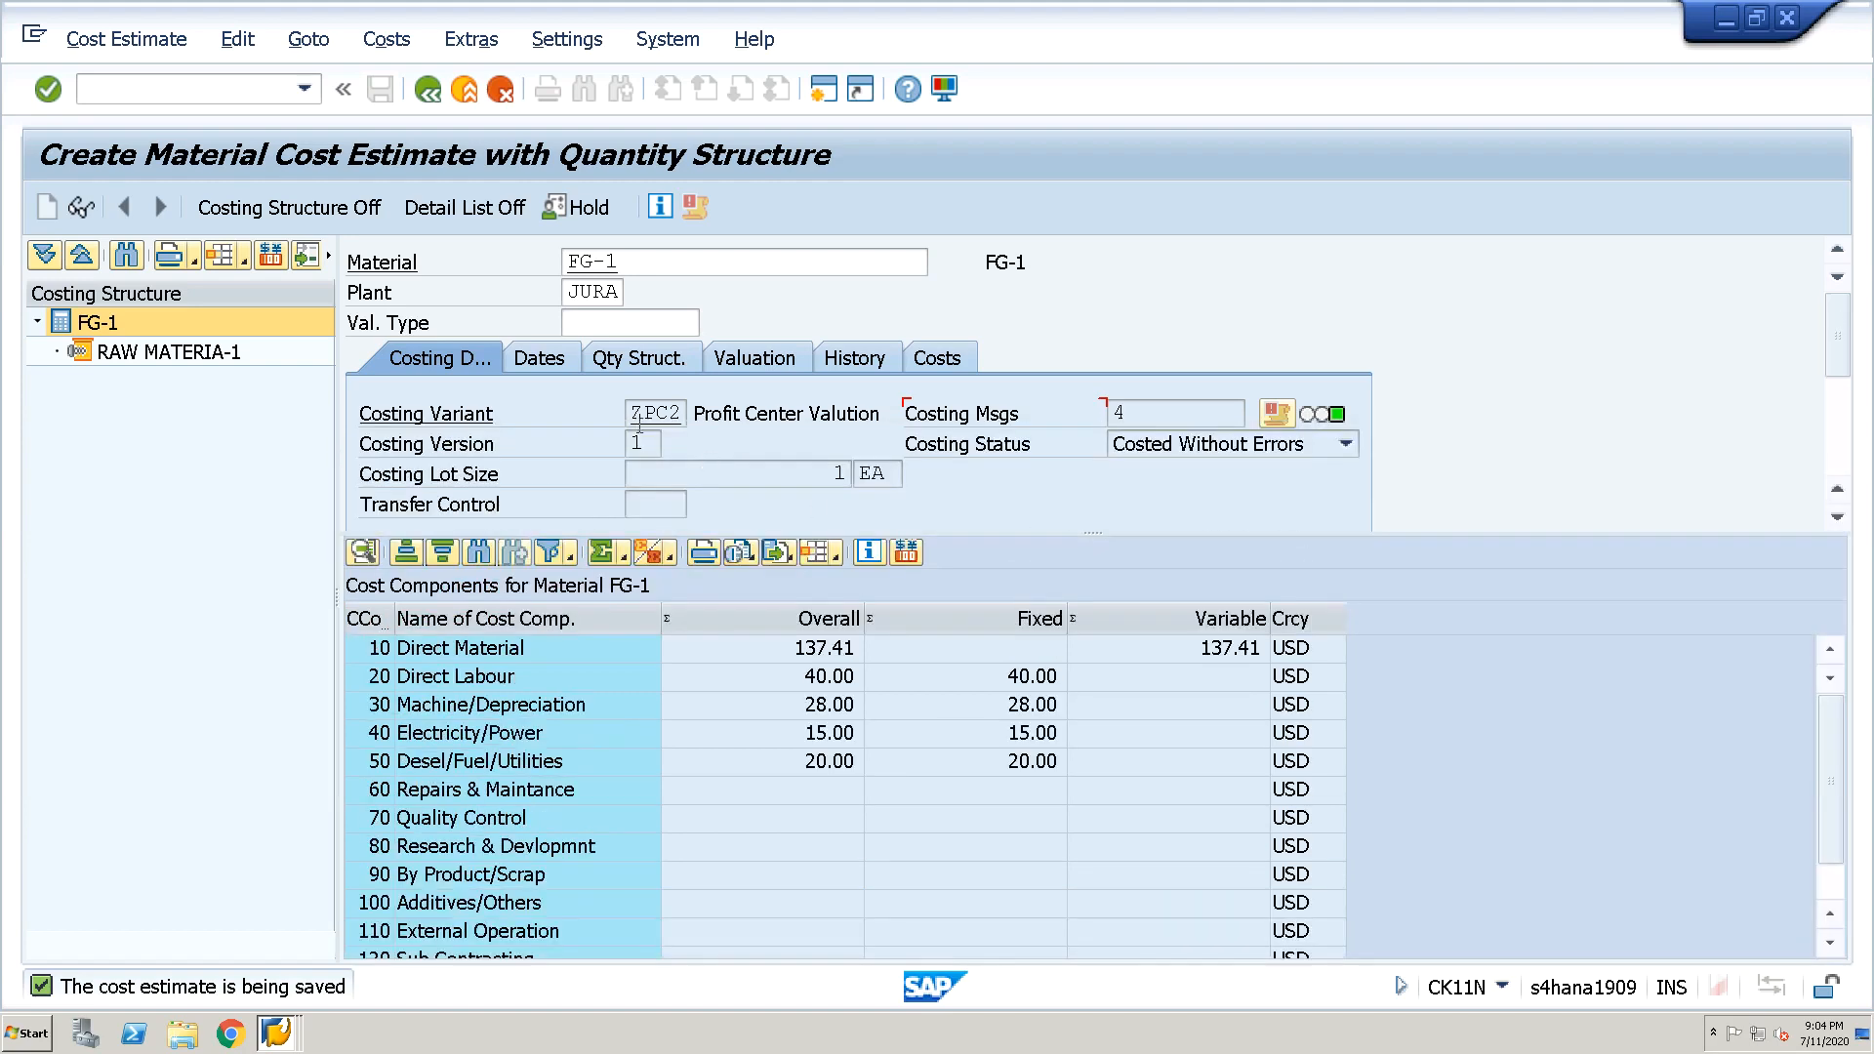
{"action": "left_click", "coordinate": [645, 413]}
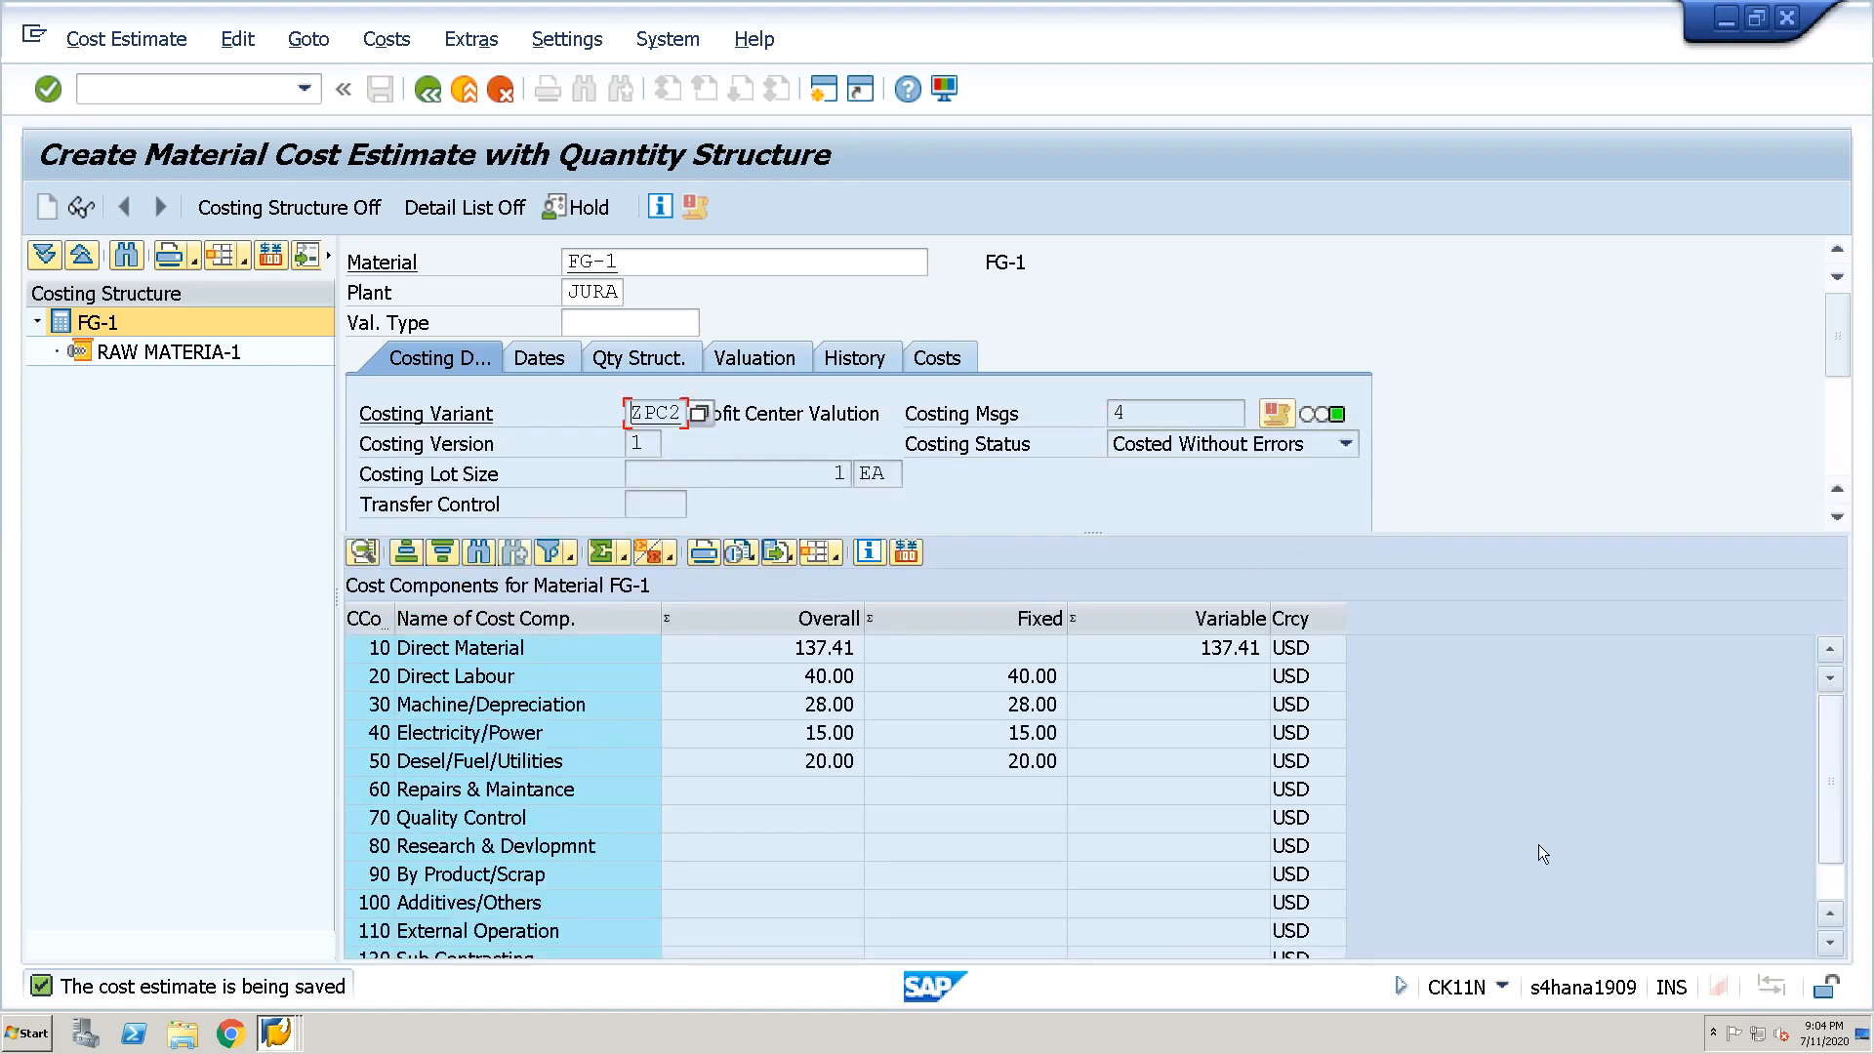
{"action": "left_click", "coordinate": [1829, 888]}
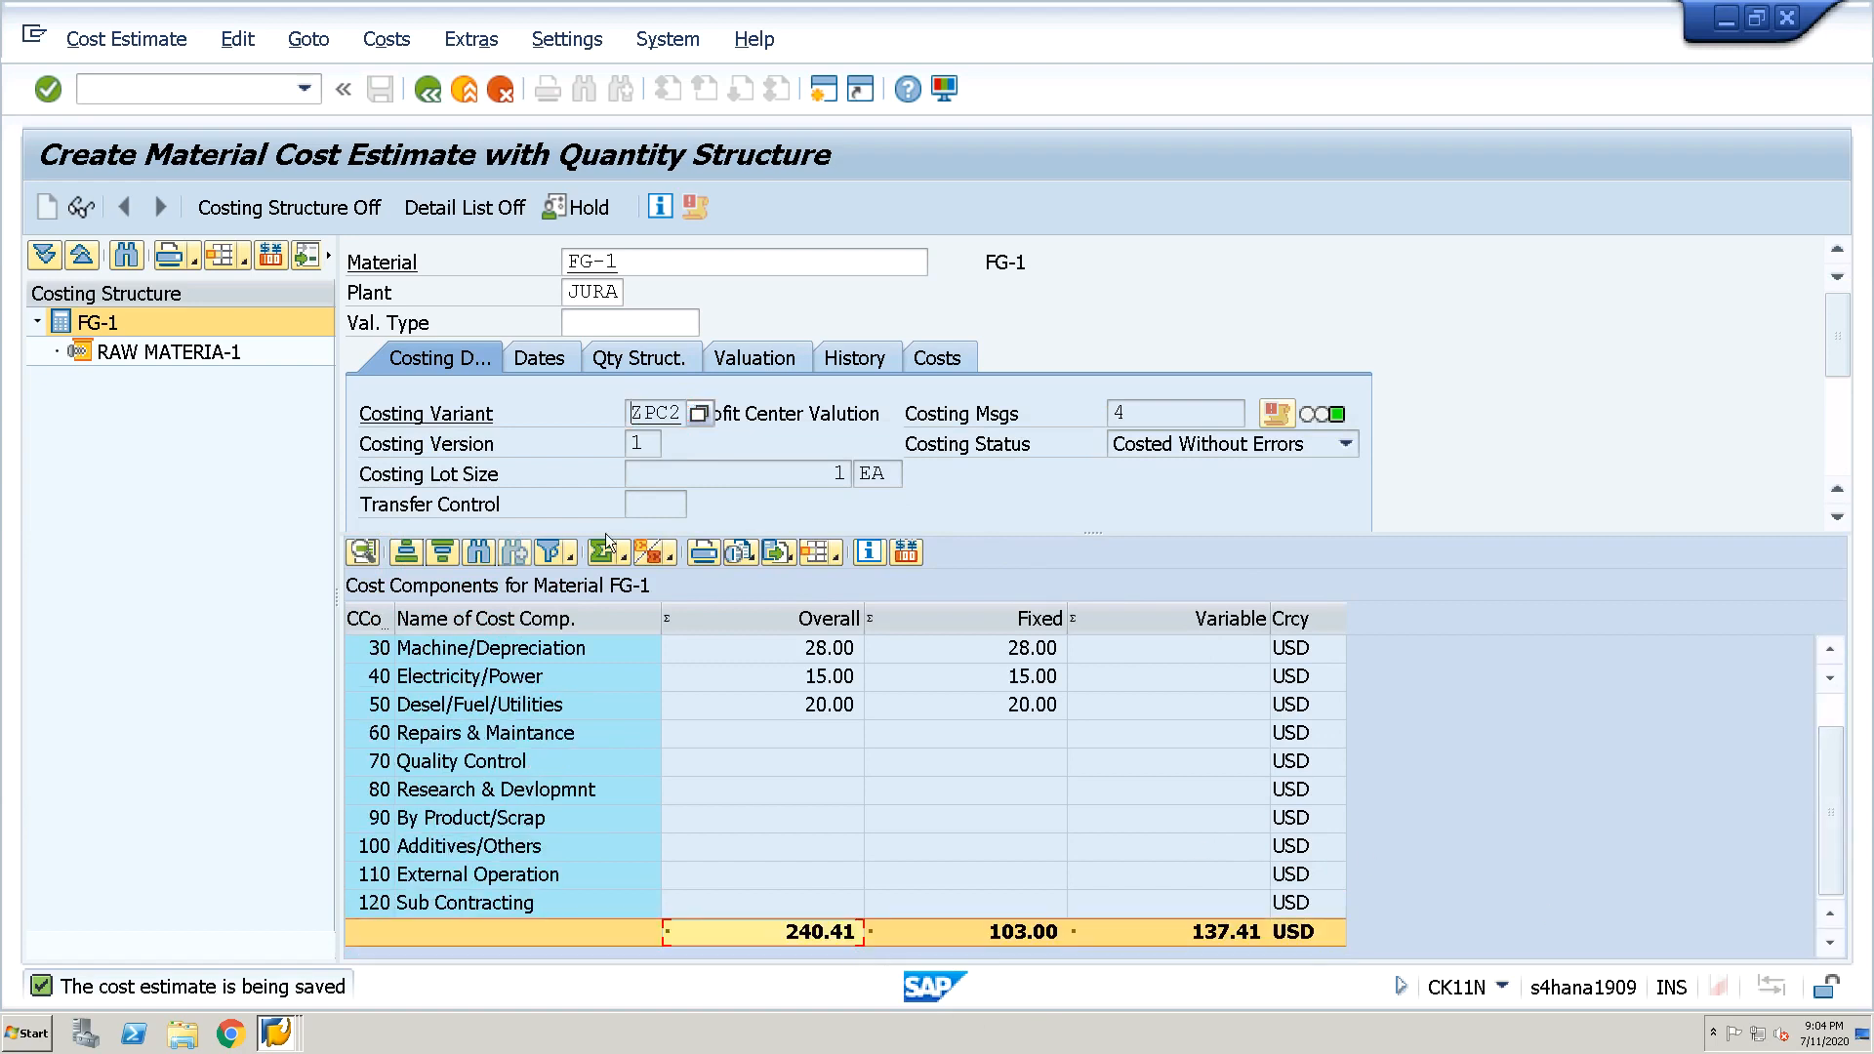
{"action": "left_click", "coordinate": [430, 95]}
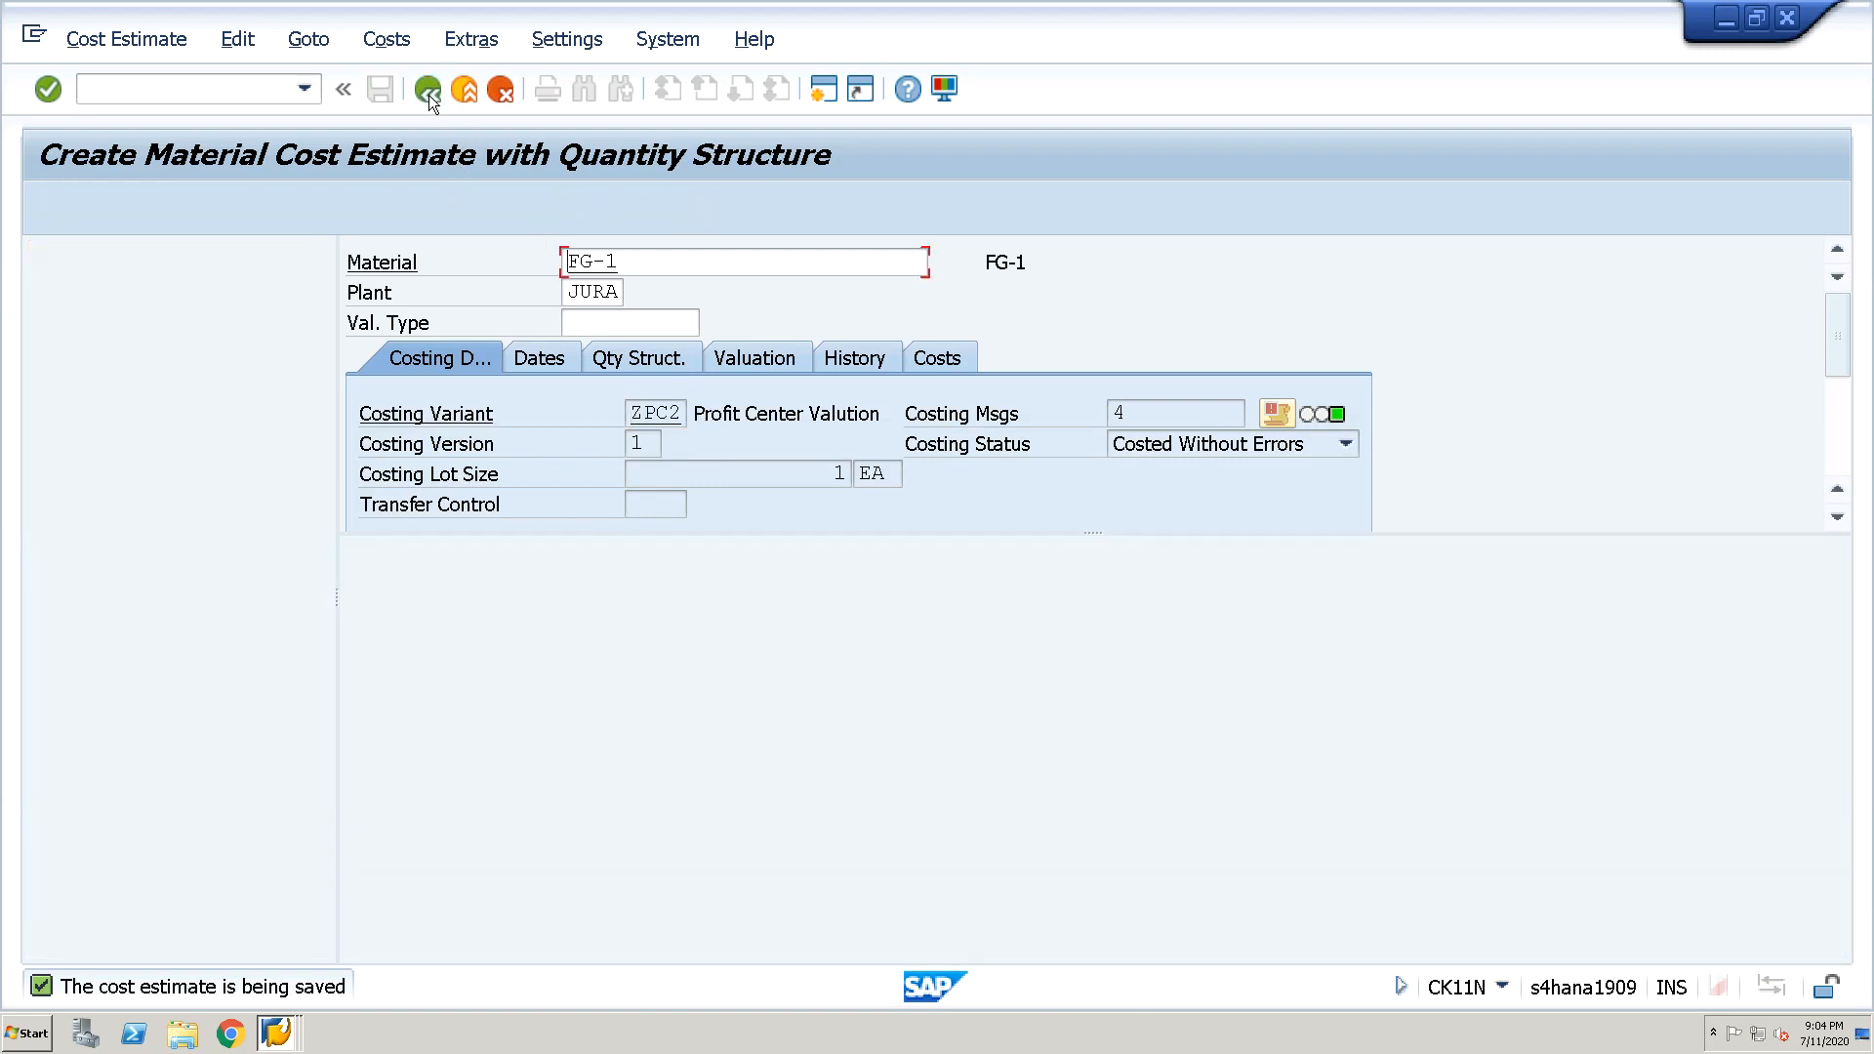
{"action": "left_click", "coordinate": [436, 96]}
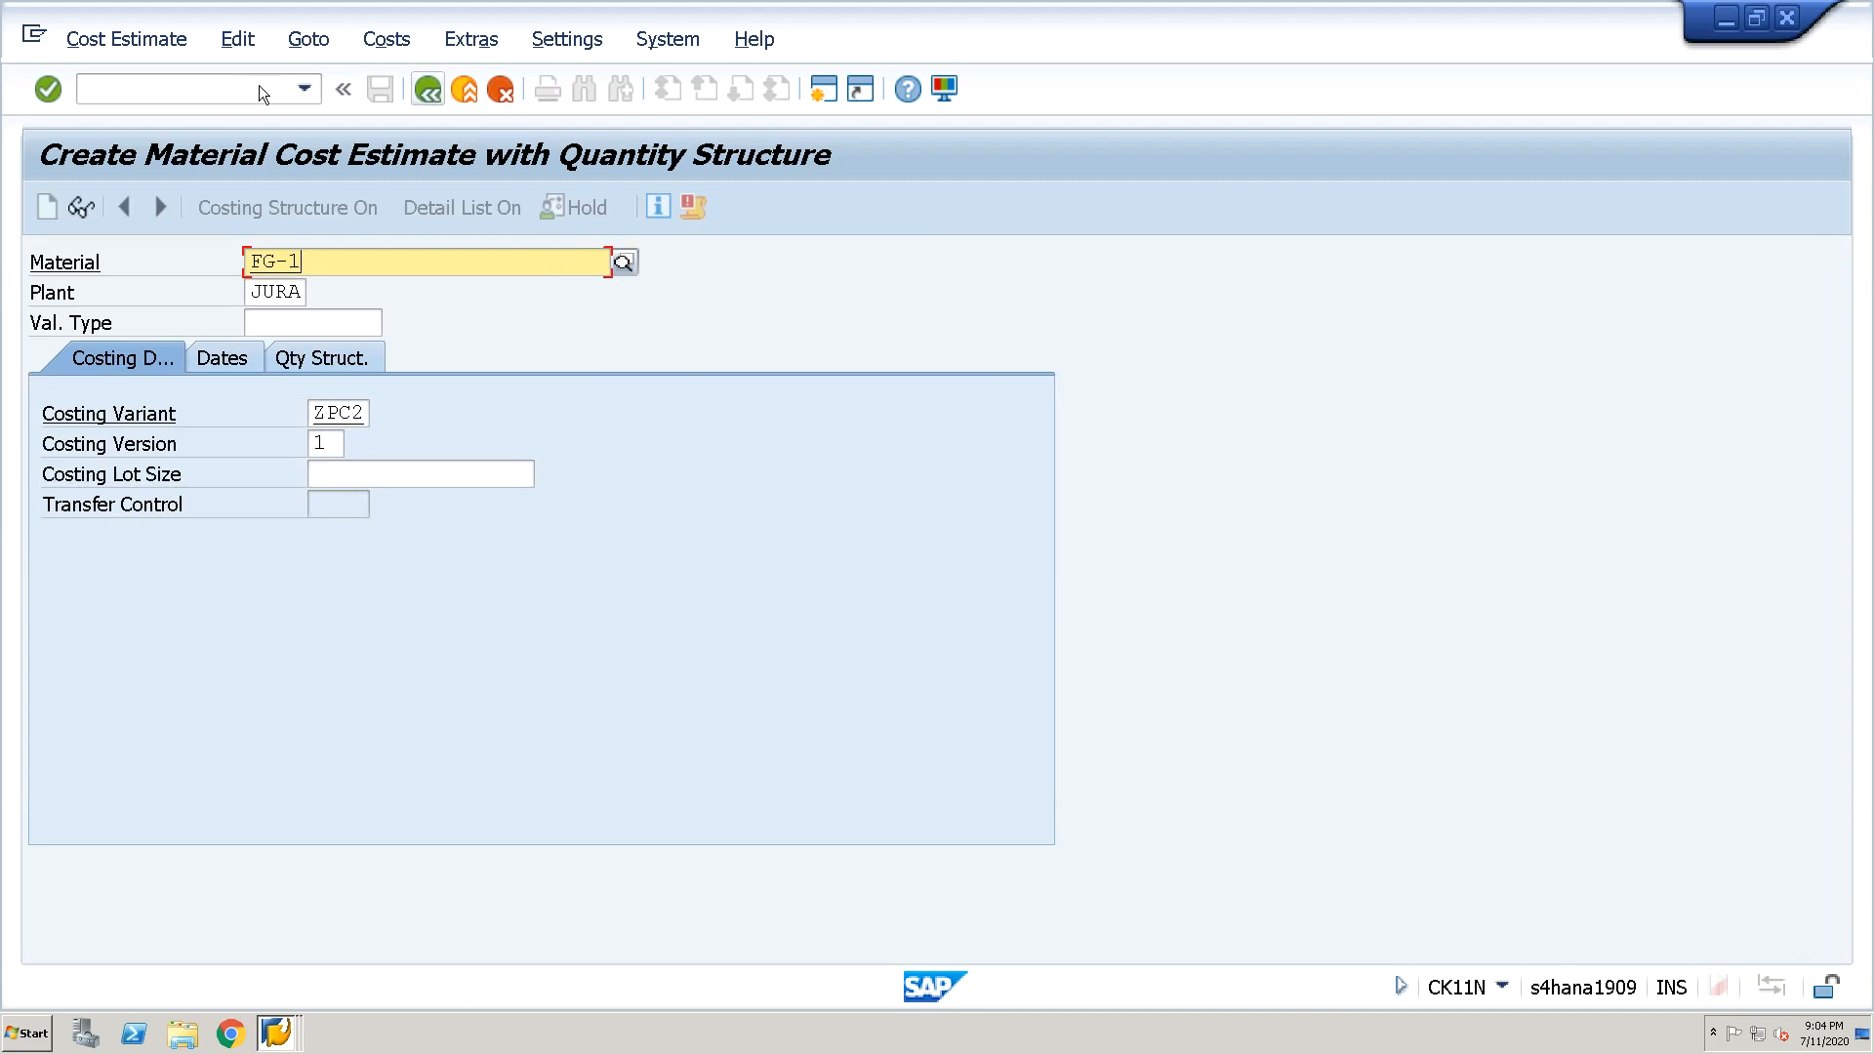
Start transaction CK24 and select company code JURA, plant JURA and material FG-1 for marking the standard price
{"action": "left_click", "coordinate": [243, 91]}
{"action": "type", "text": "/NCK24"}
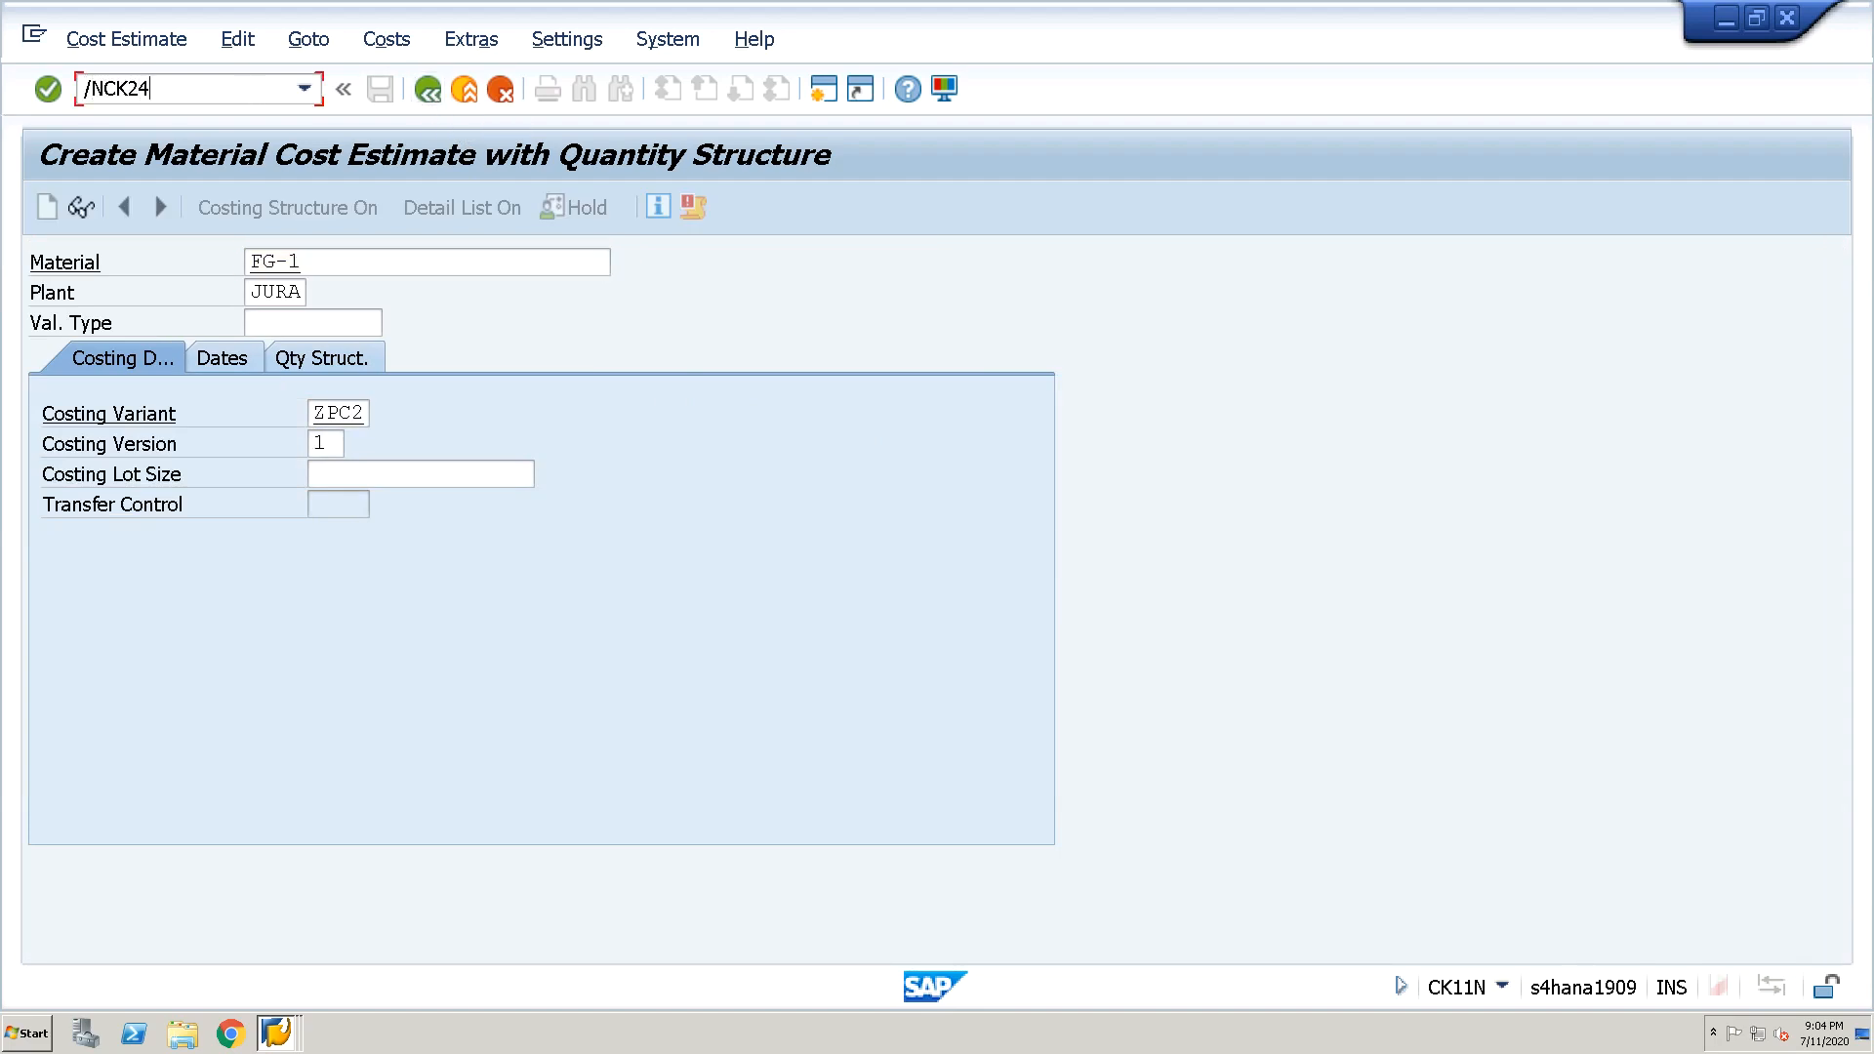
{"action": "key", "text": "Return"}
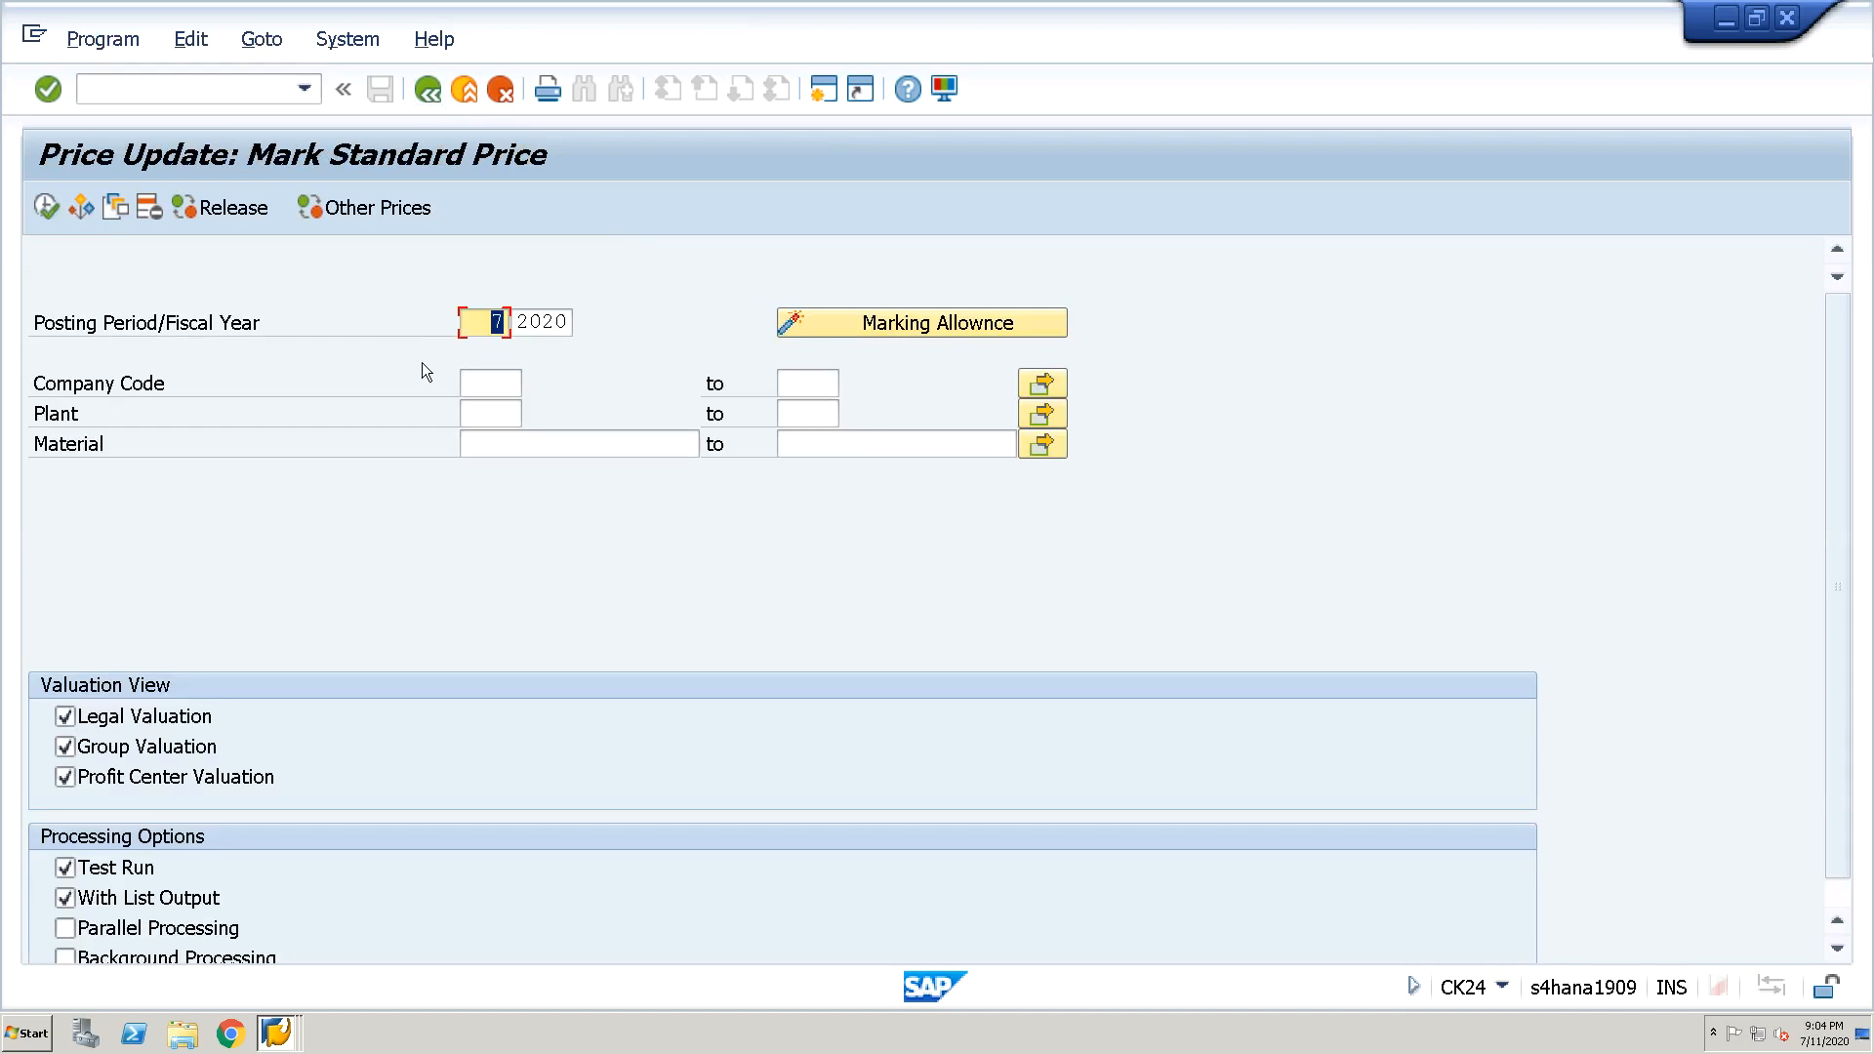
{"action": "left_click", "coordinate": [498, 383]}
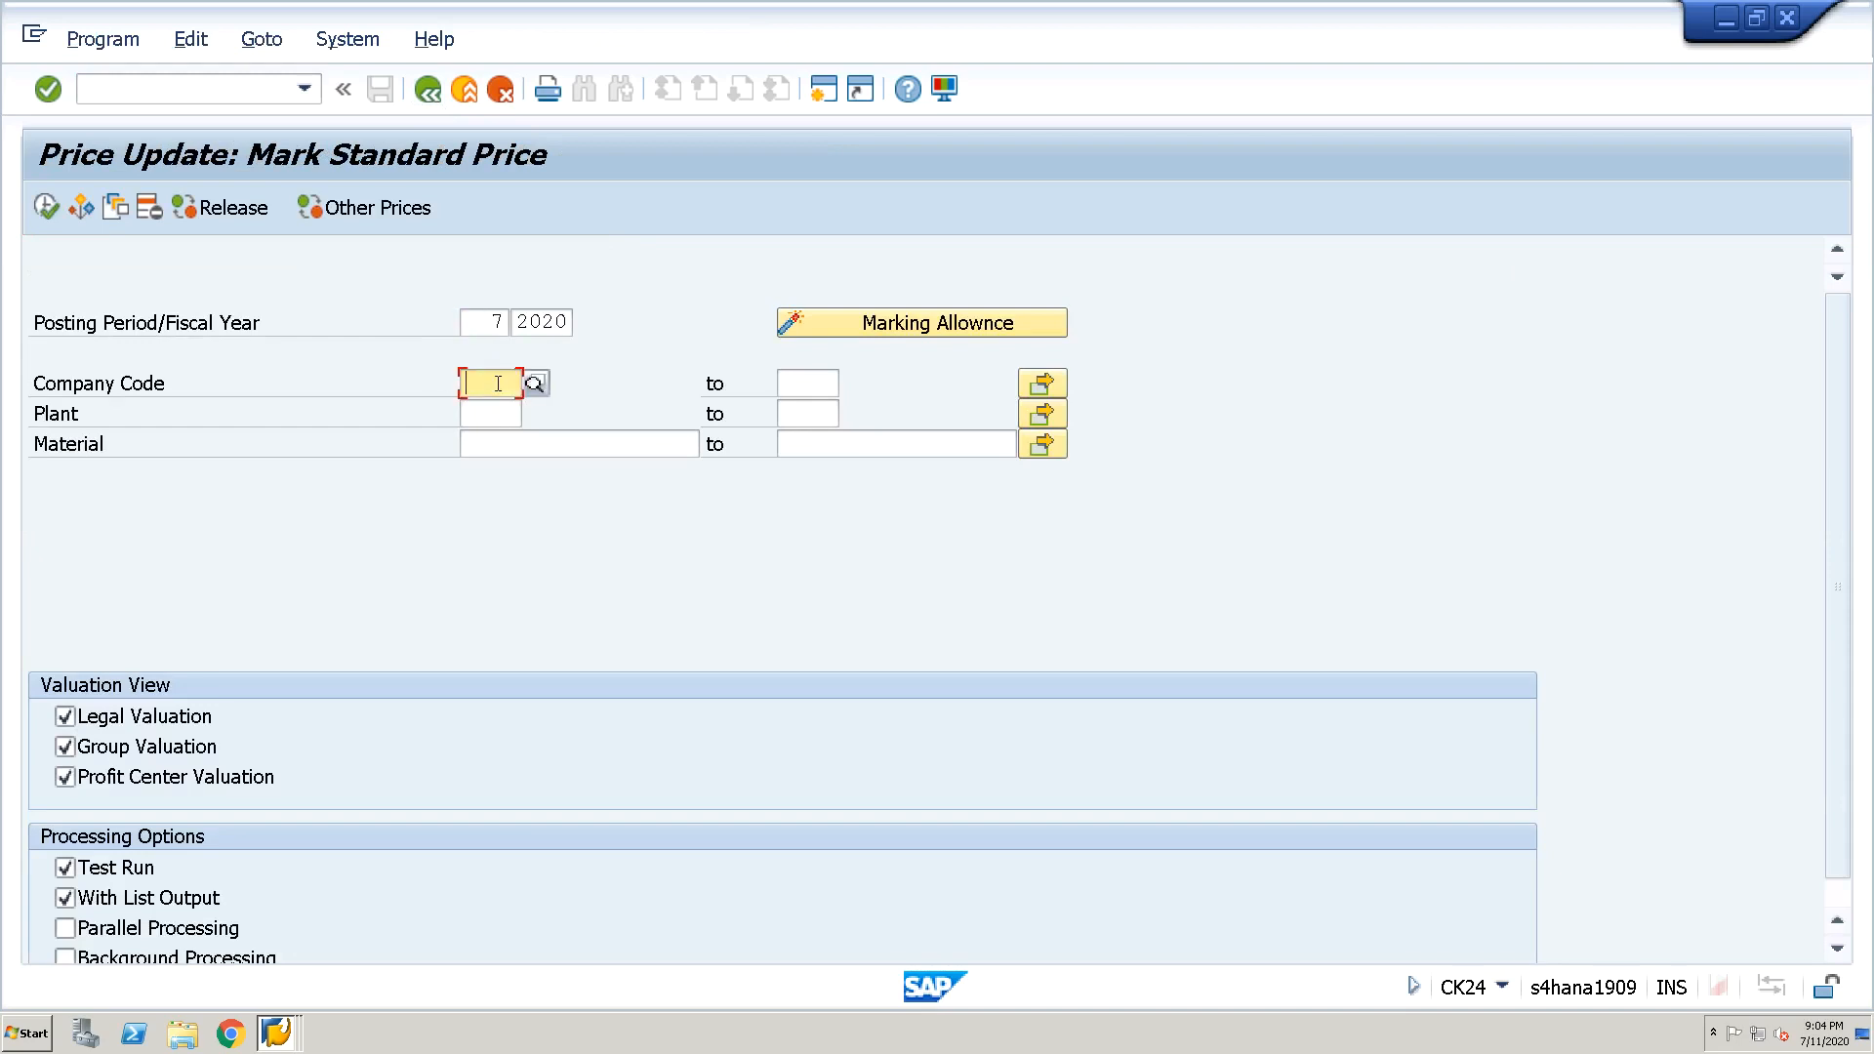
{"action": "key", "text": "Down"}
{"action": "key", "text": "Return"}
{"action": "key", "text": "Tab"}
{"action": "key", "text": "Down"}
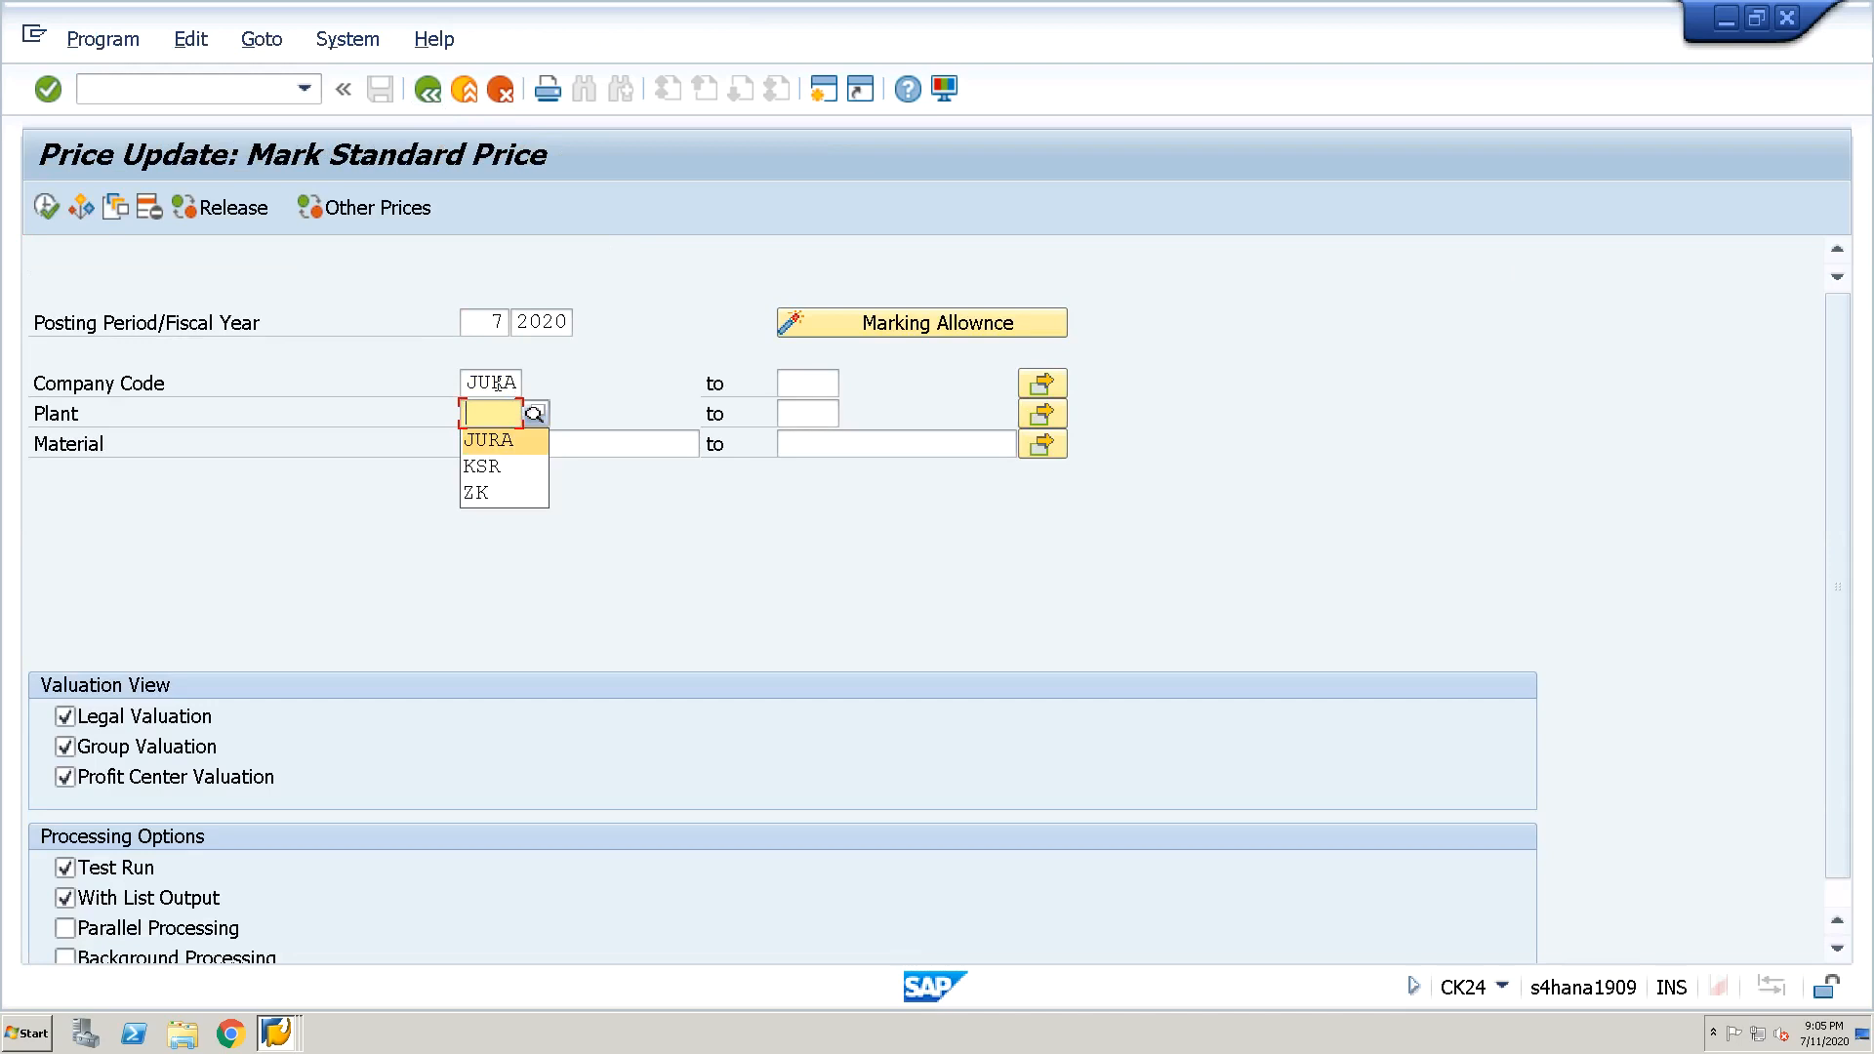
{"action": "key", "text": "Return"}
{"action": "key", "text": "Tab"}
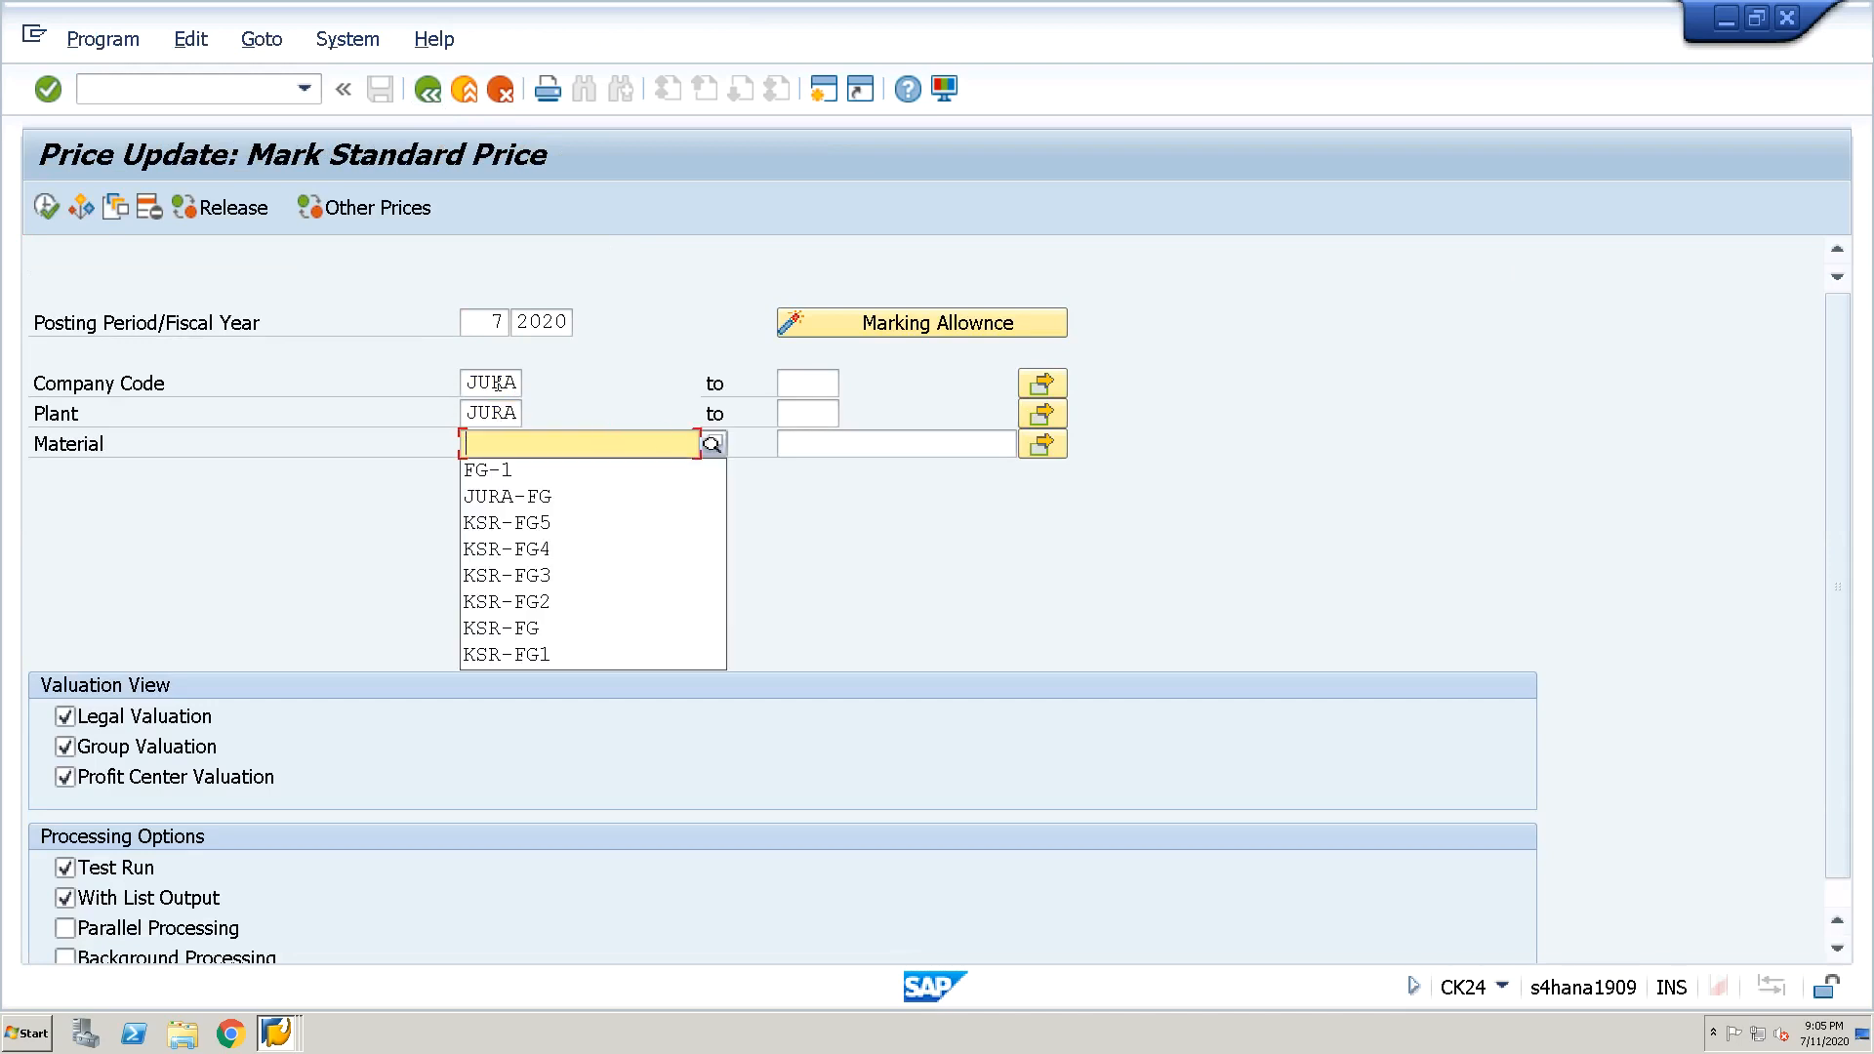
{"action": "key", "text": "Down"}
{"action": "key", "text": "Return"}
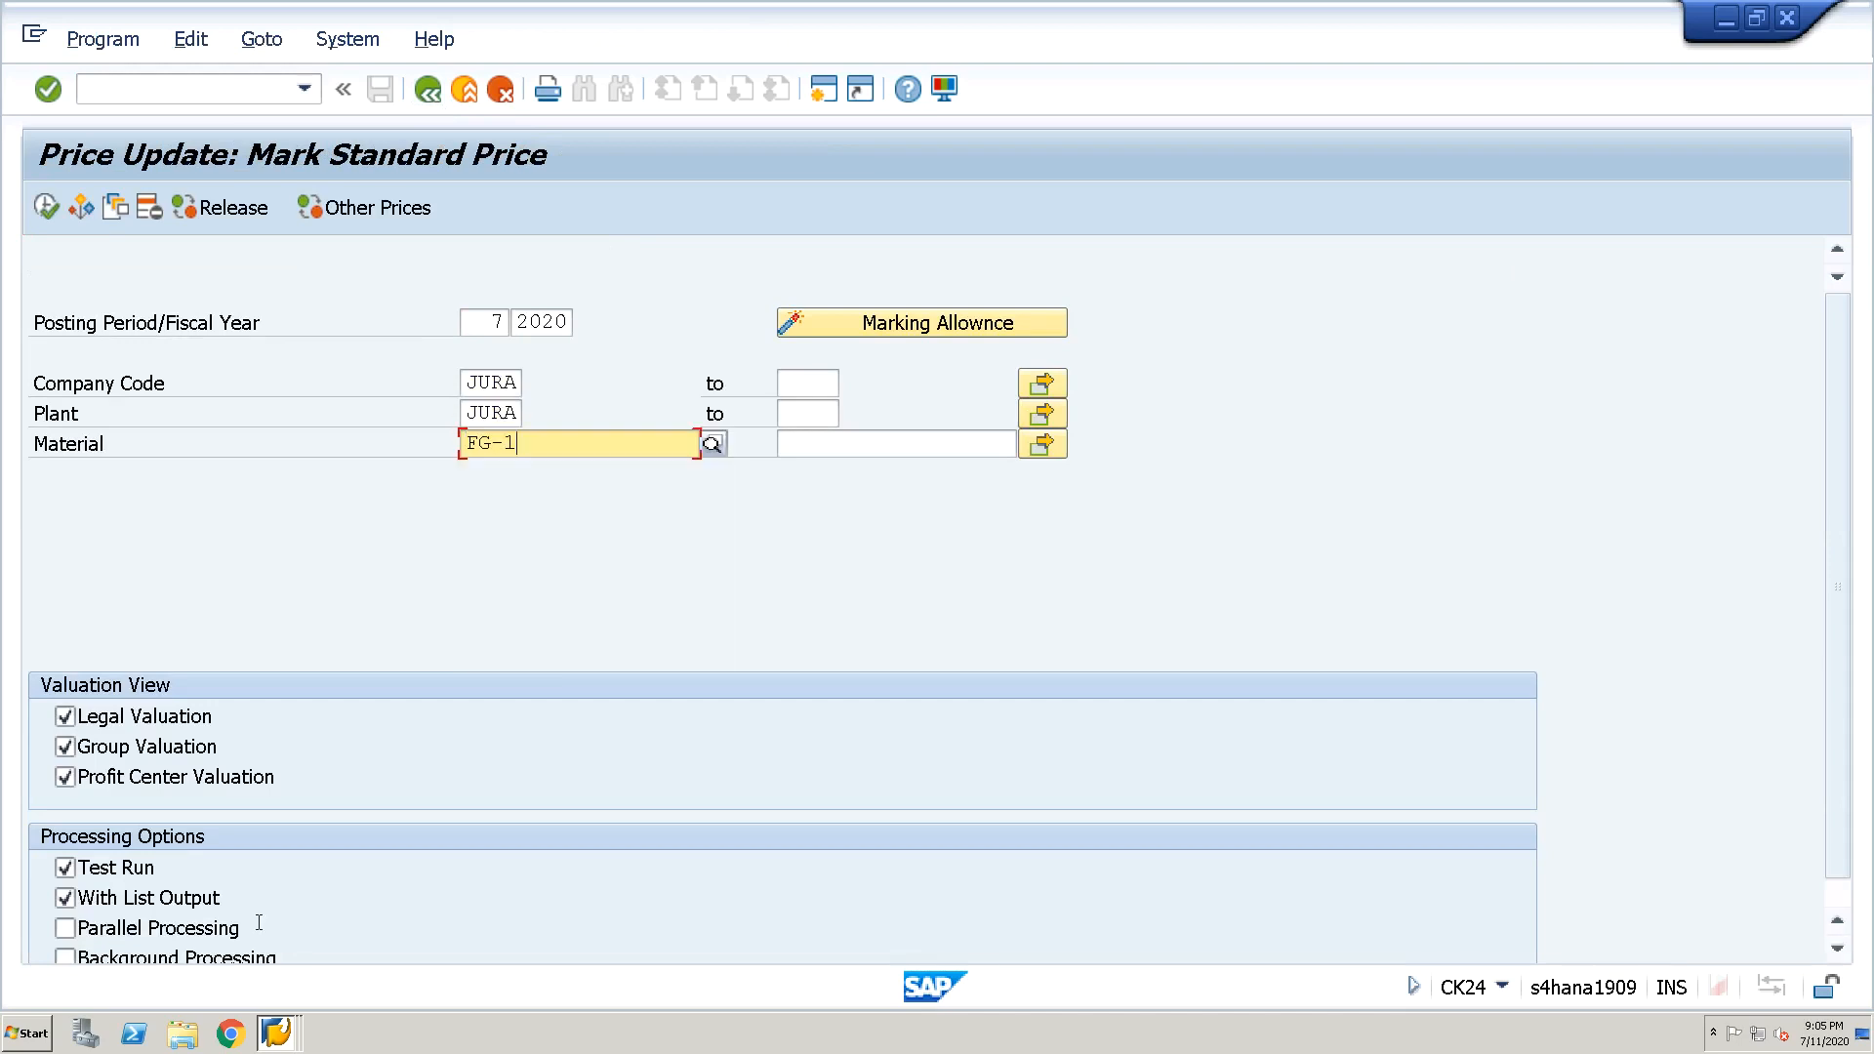
Mark the FG-1 price for Profit Center Valuation only, with Test Run off, and check the future planned price
{"action": "left_click", "coordinate": [190, 721]}
{"action": "left_click", "coordinate": [187, 755]}
{"action": "left_click", "coordinate": [115, 866]}
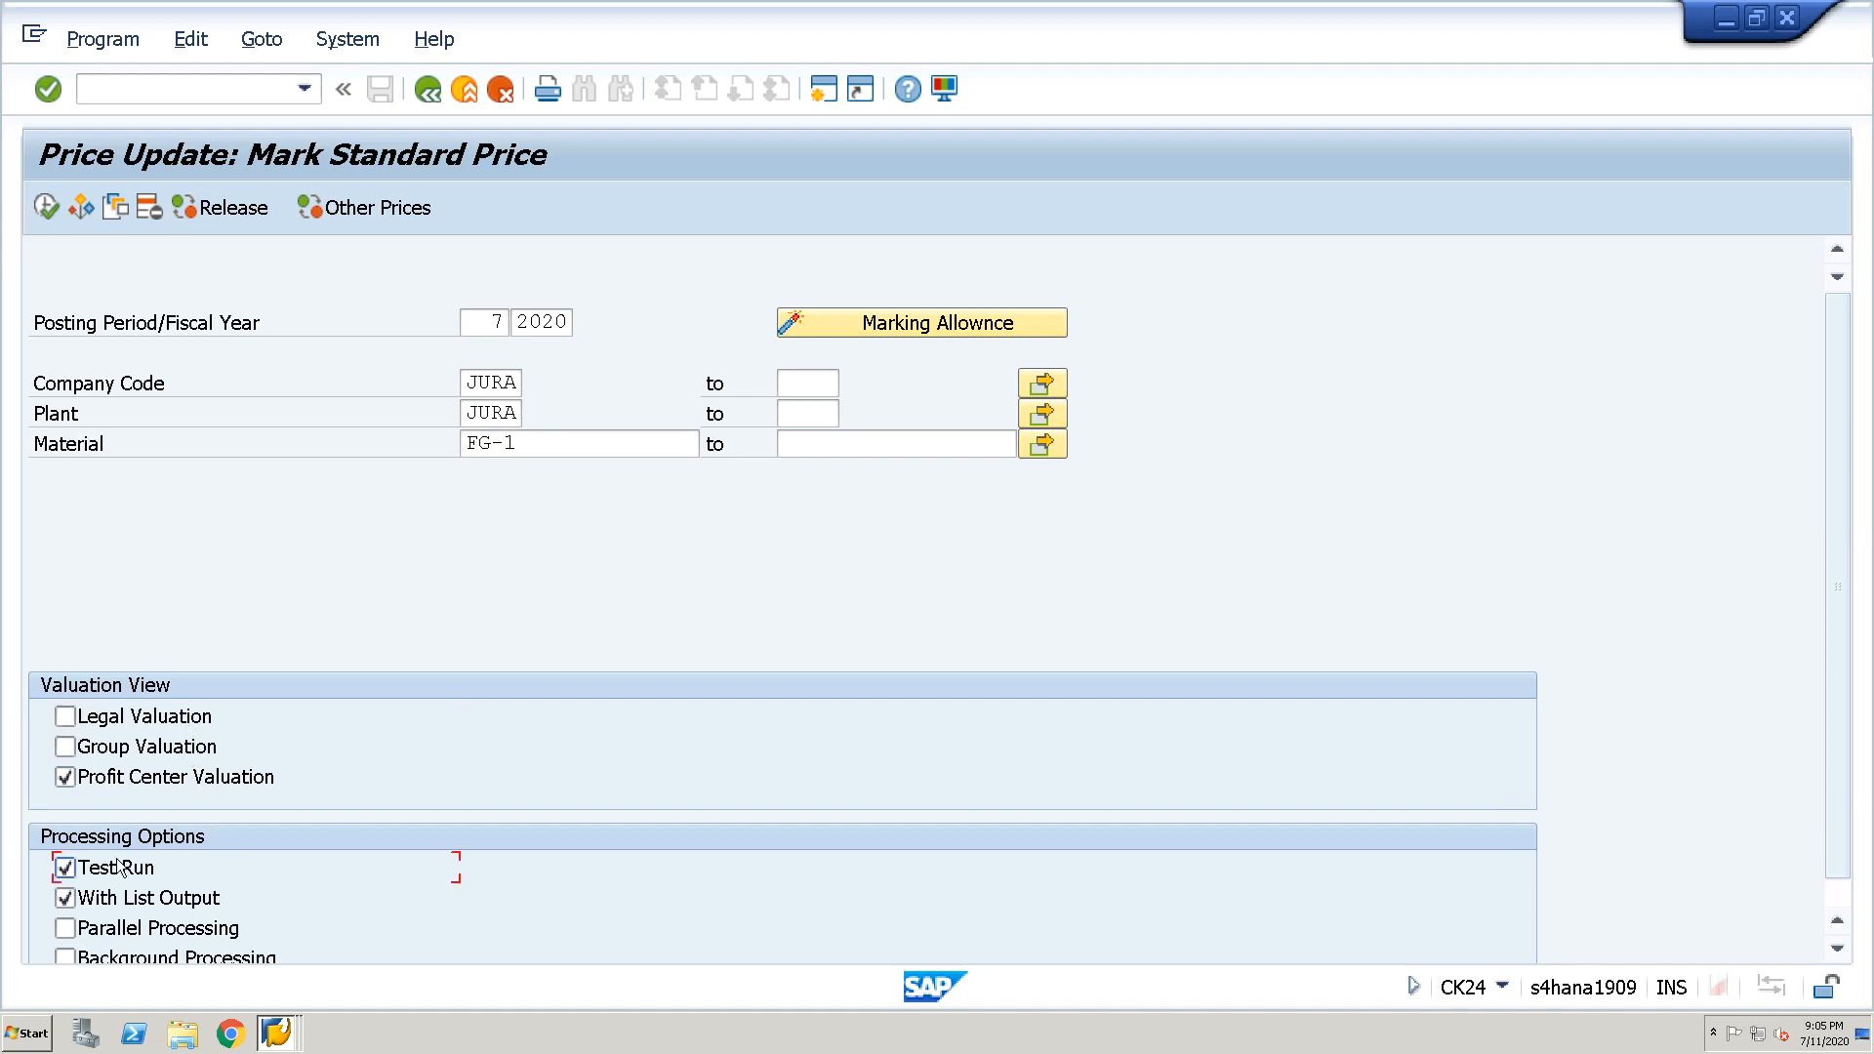
{"action": "left_click", "coordinate": [46, 208]}
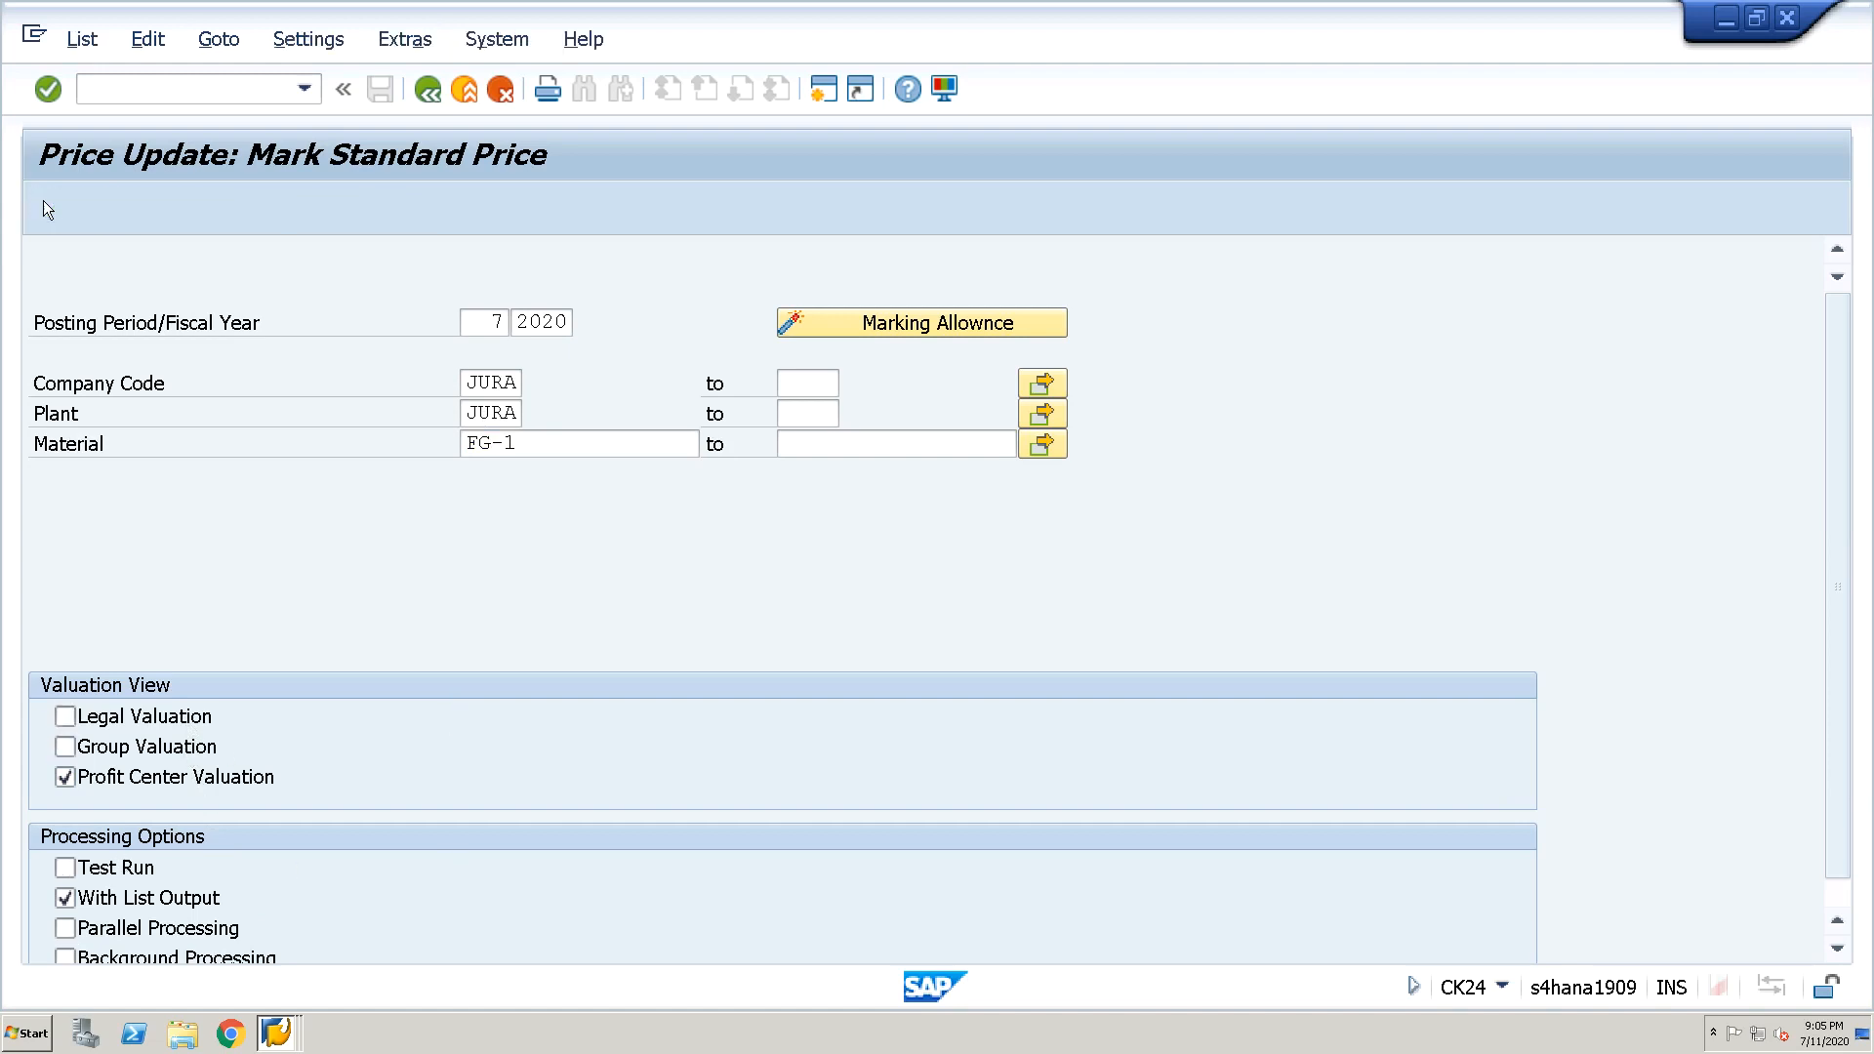
{"action": "left_click", "coordinate": [428, 90]}
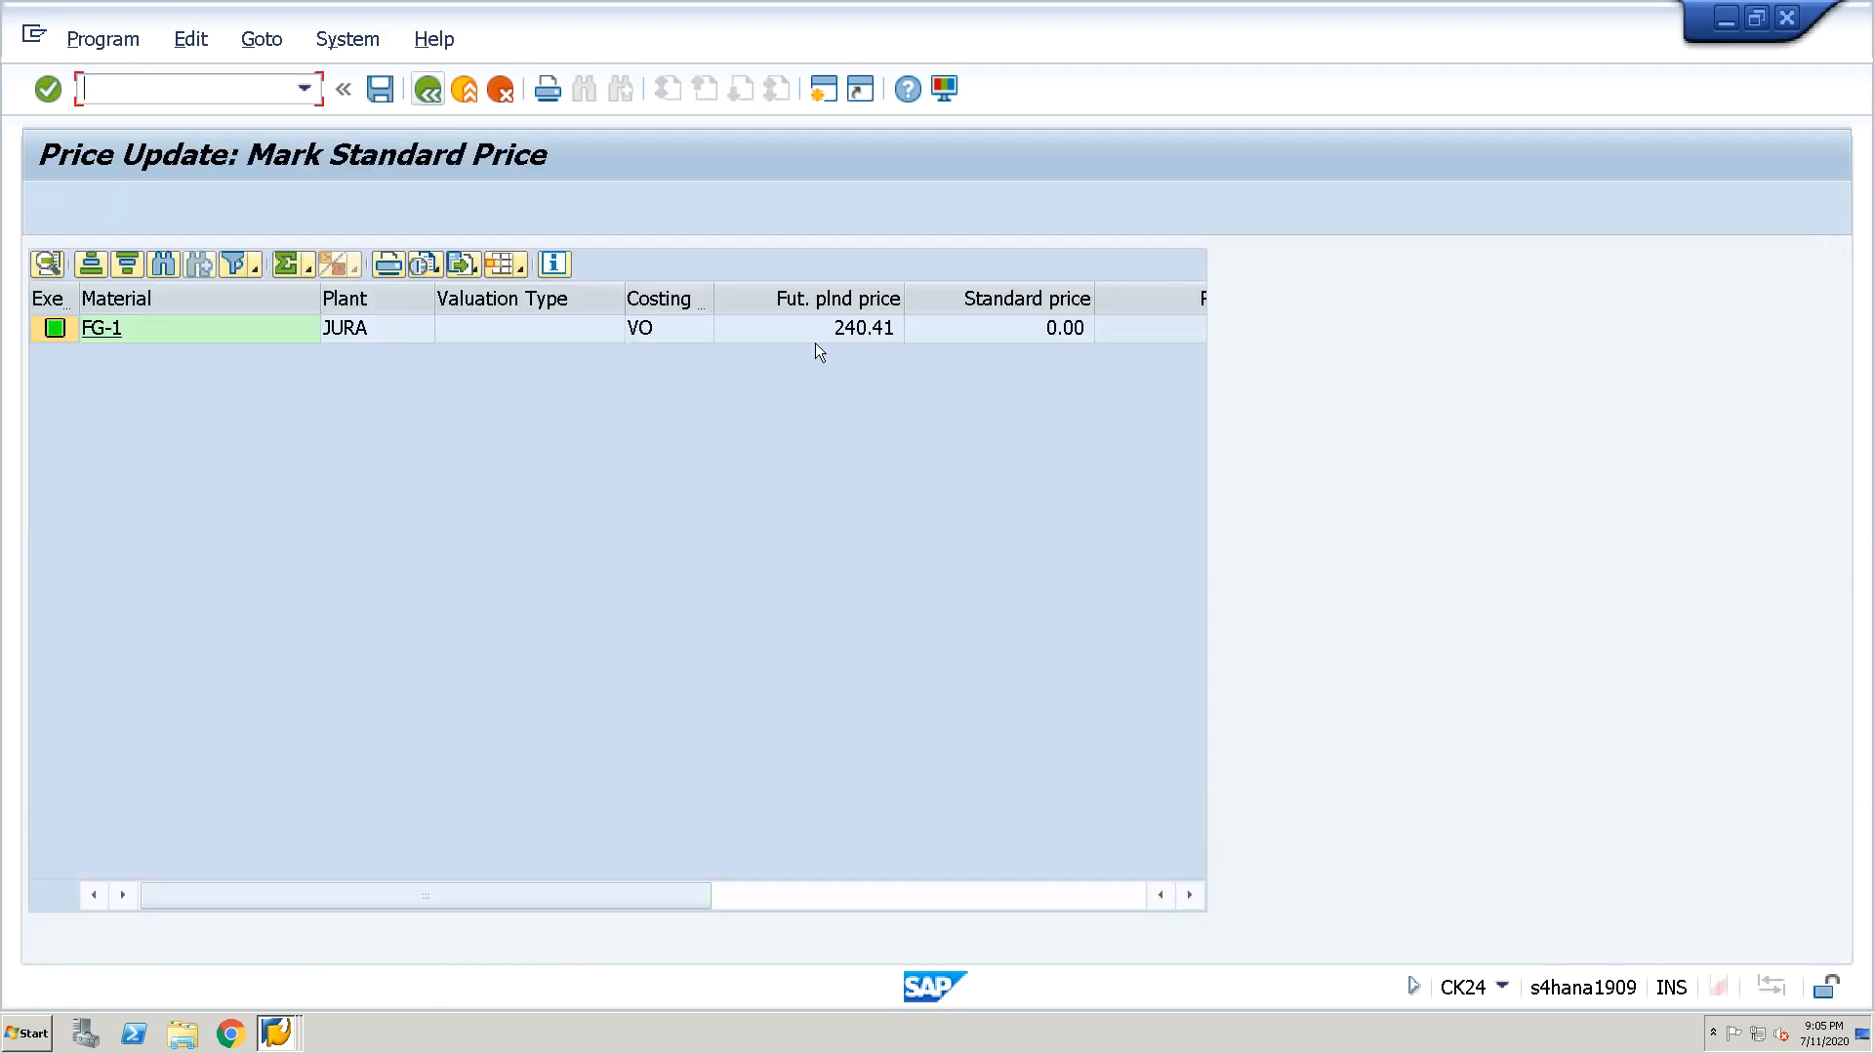
{"action": "left_click", "coordinate": [840, 330]}
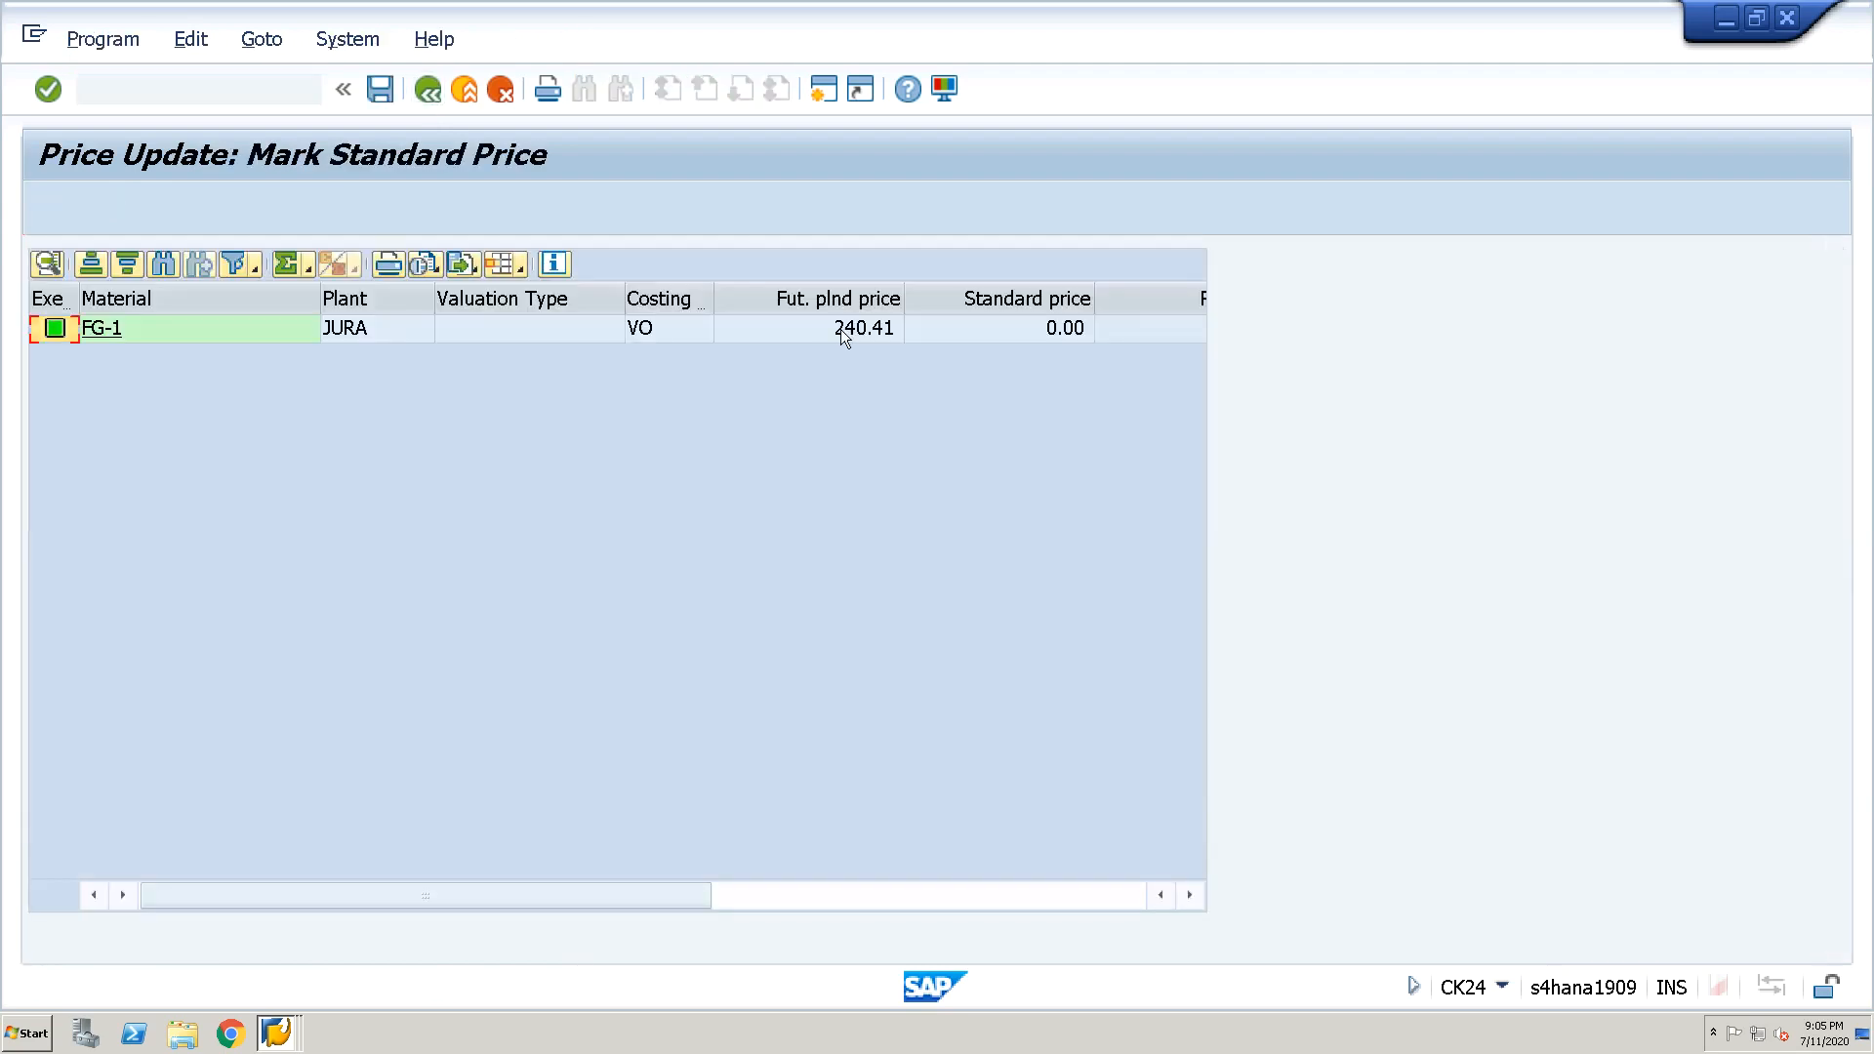
{"action": "left_click", "coordinate": [428, 90]}
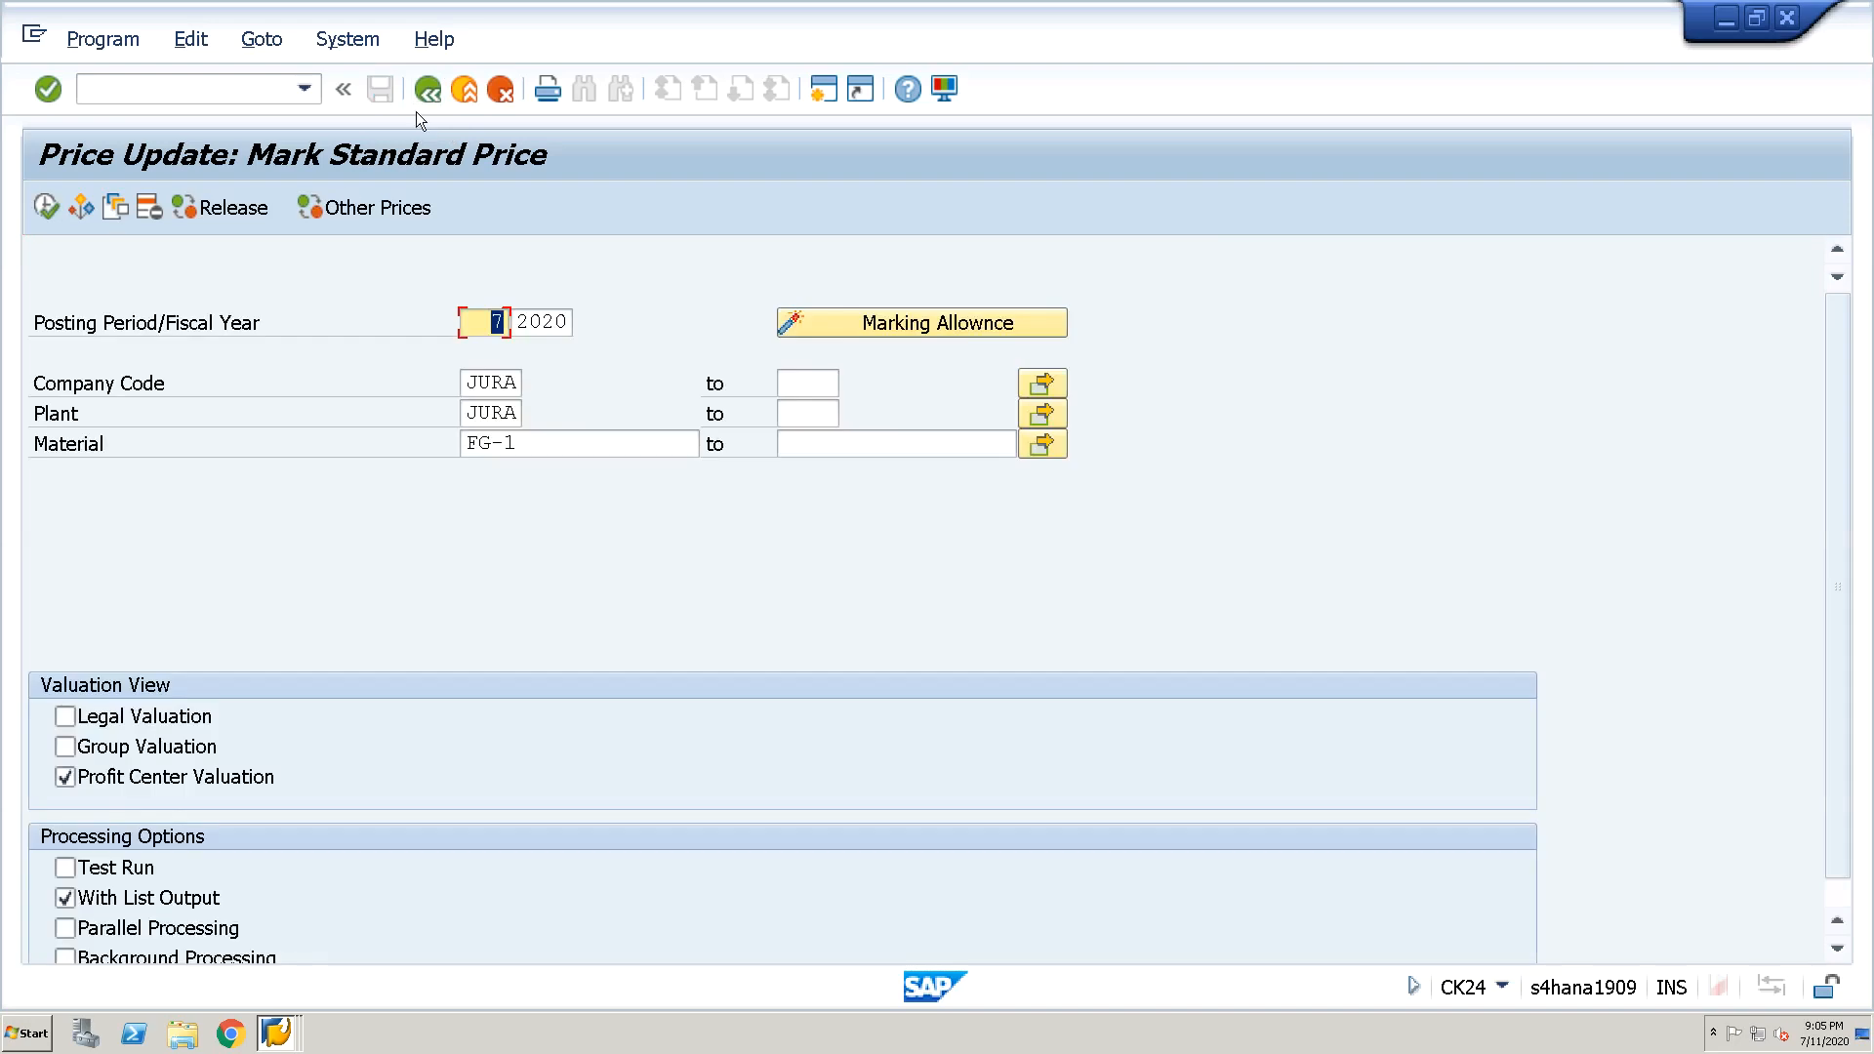
Release the marked profit center valuation price of FG-1, review the log messages and check the released standard price
{"action": "left_click", "coordinate": [244, 209]}
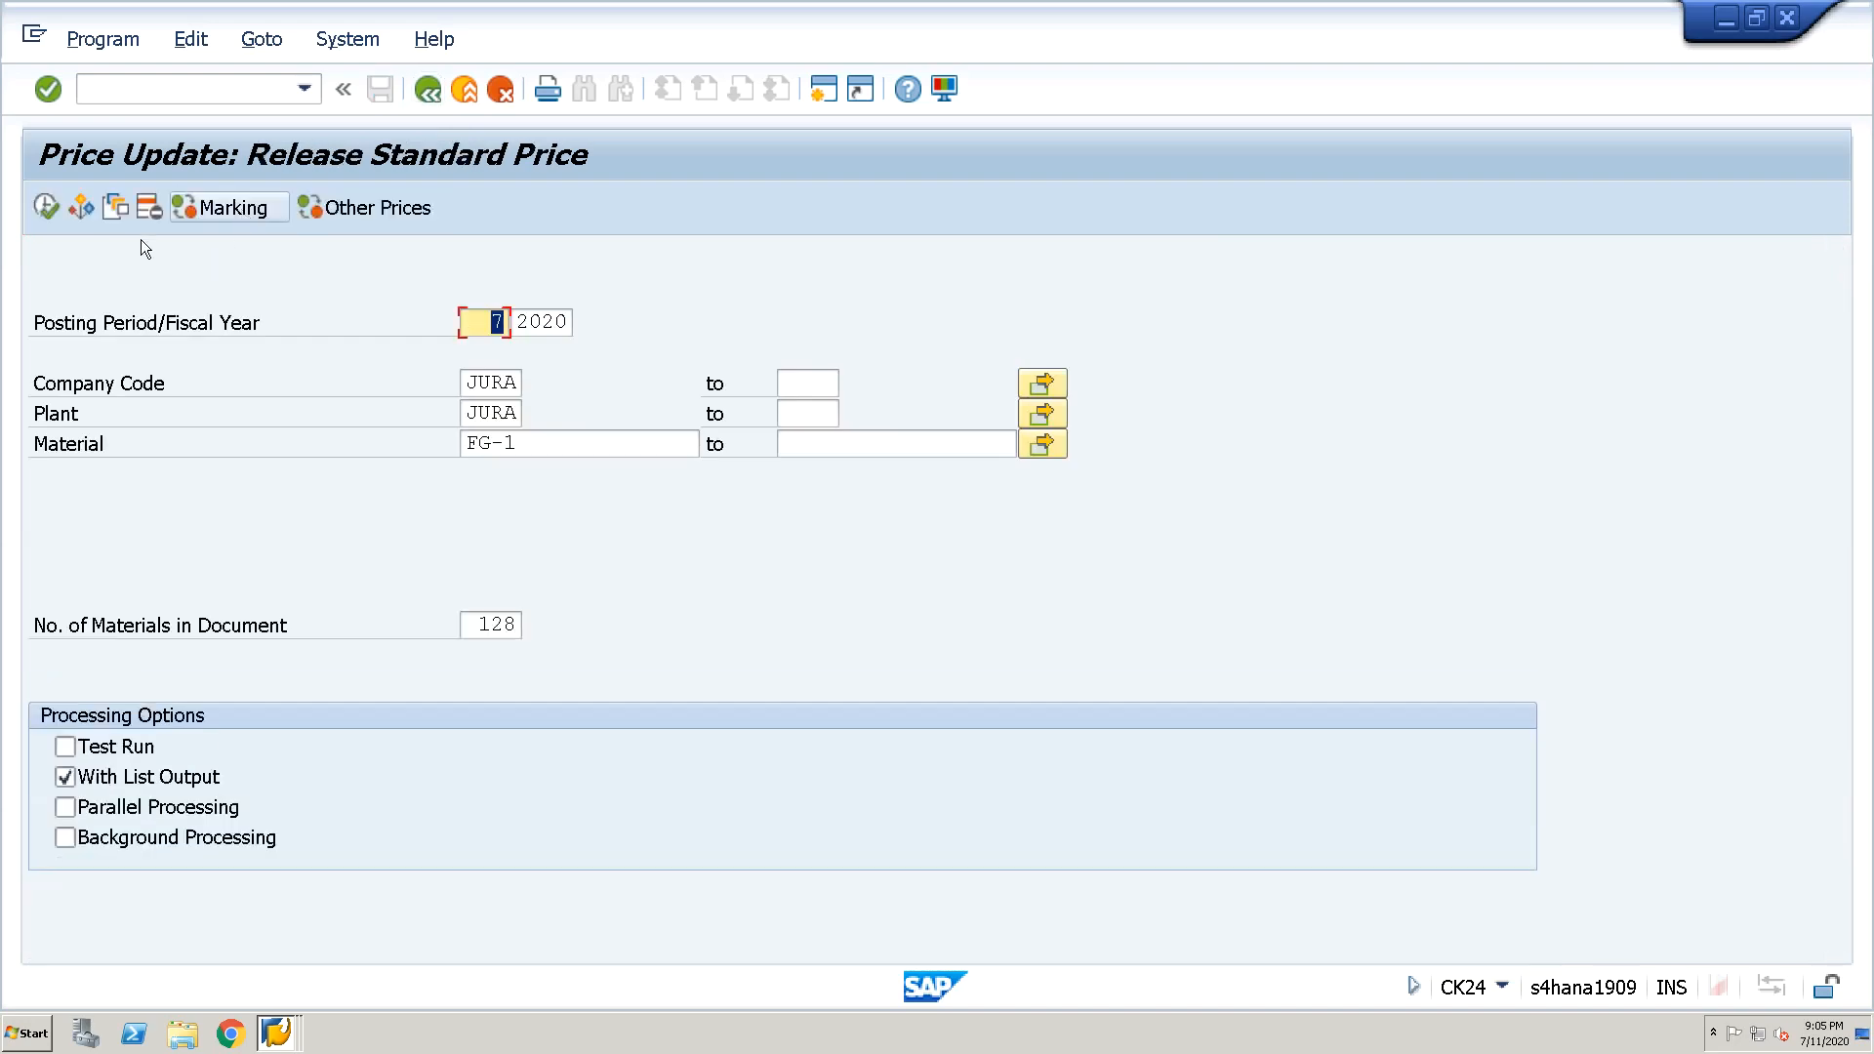
{"action": "left_click", "coordinate": [47, 205]}
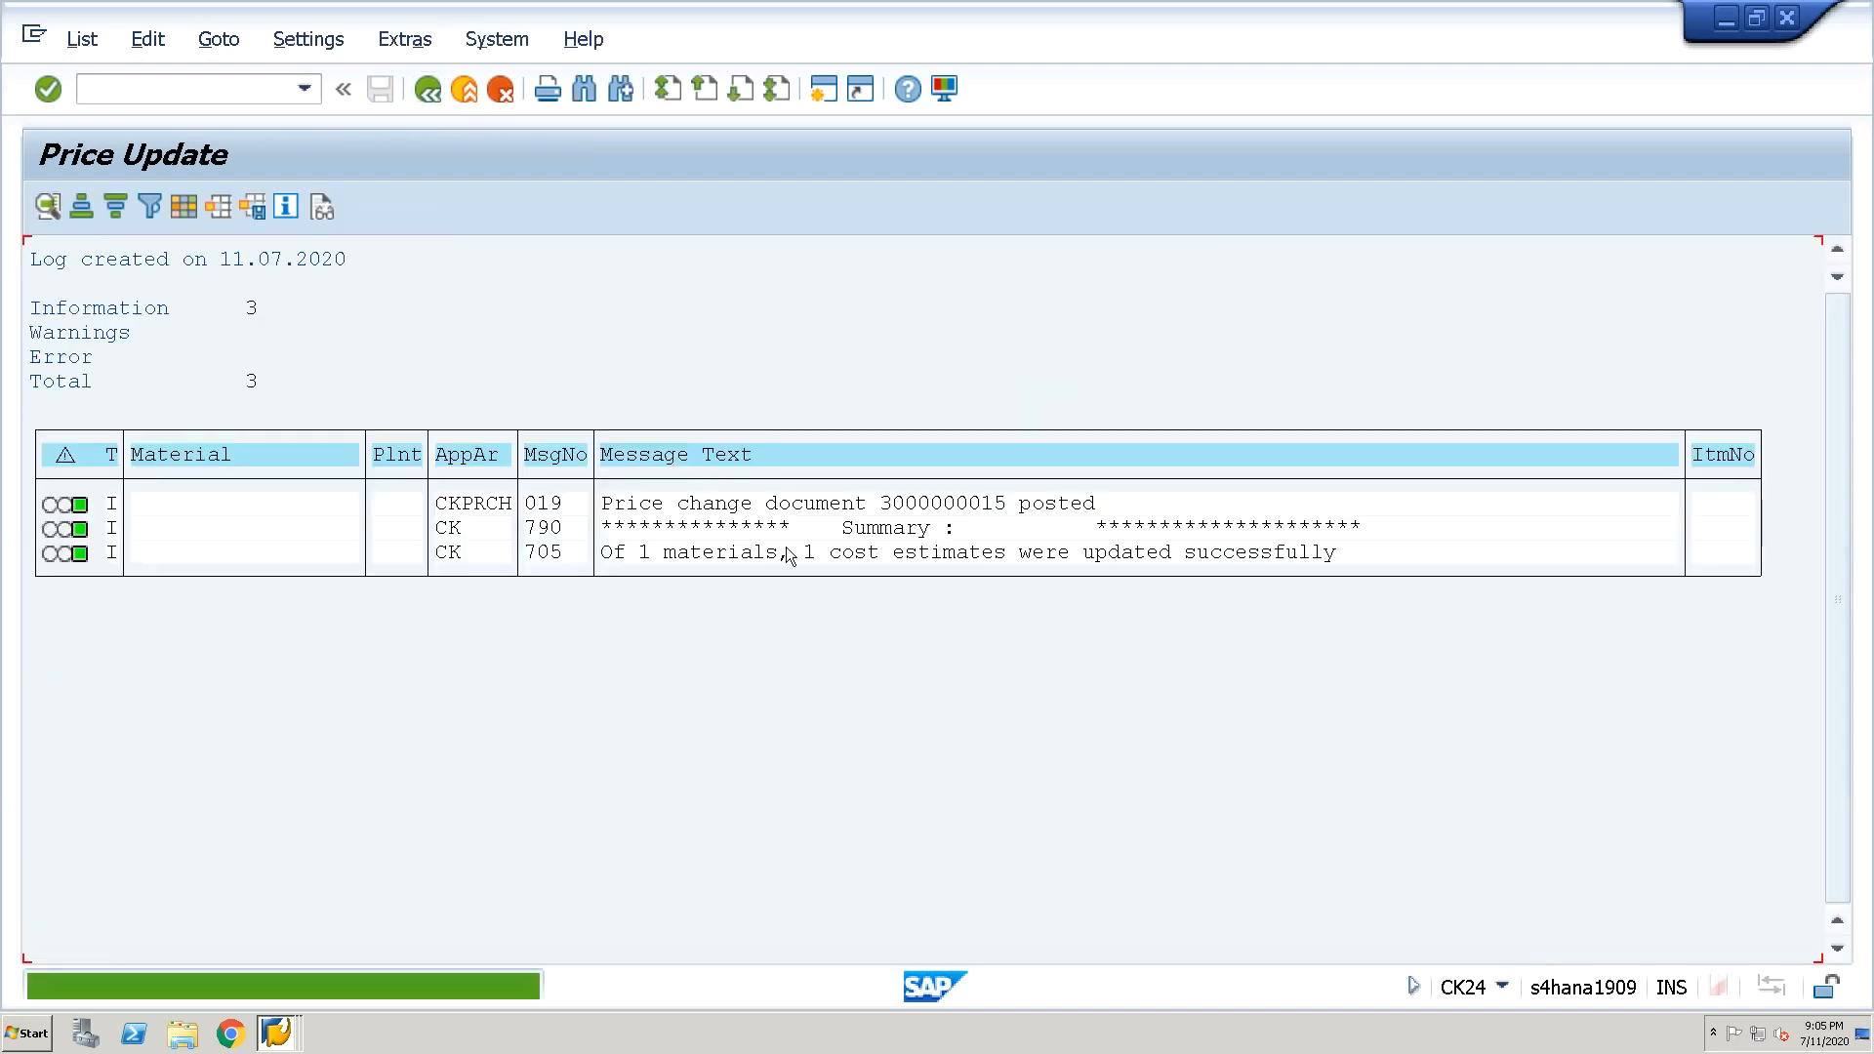
{"action": "left_click_drag", "start_coordinate": [625, 554], "coordinate": [1398, 574]}
{"action": "key", "text": "ctrl+c"}
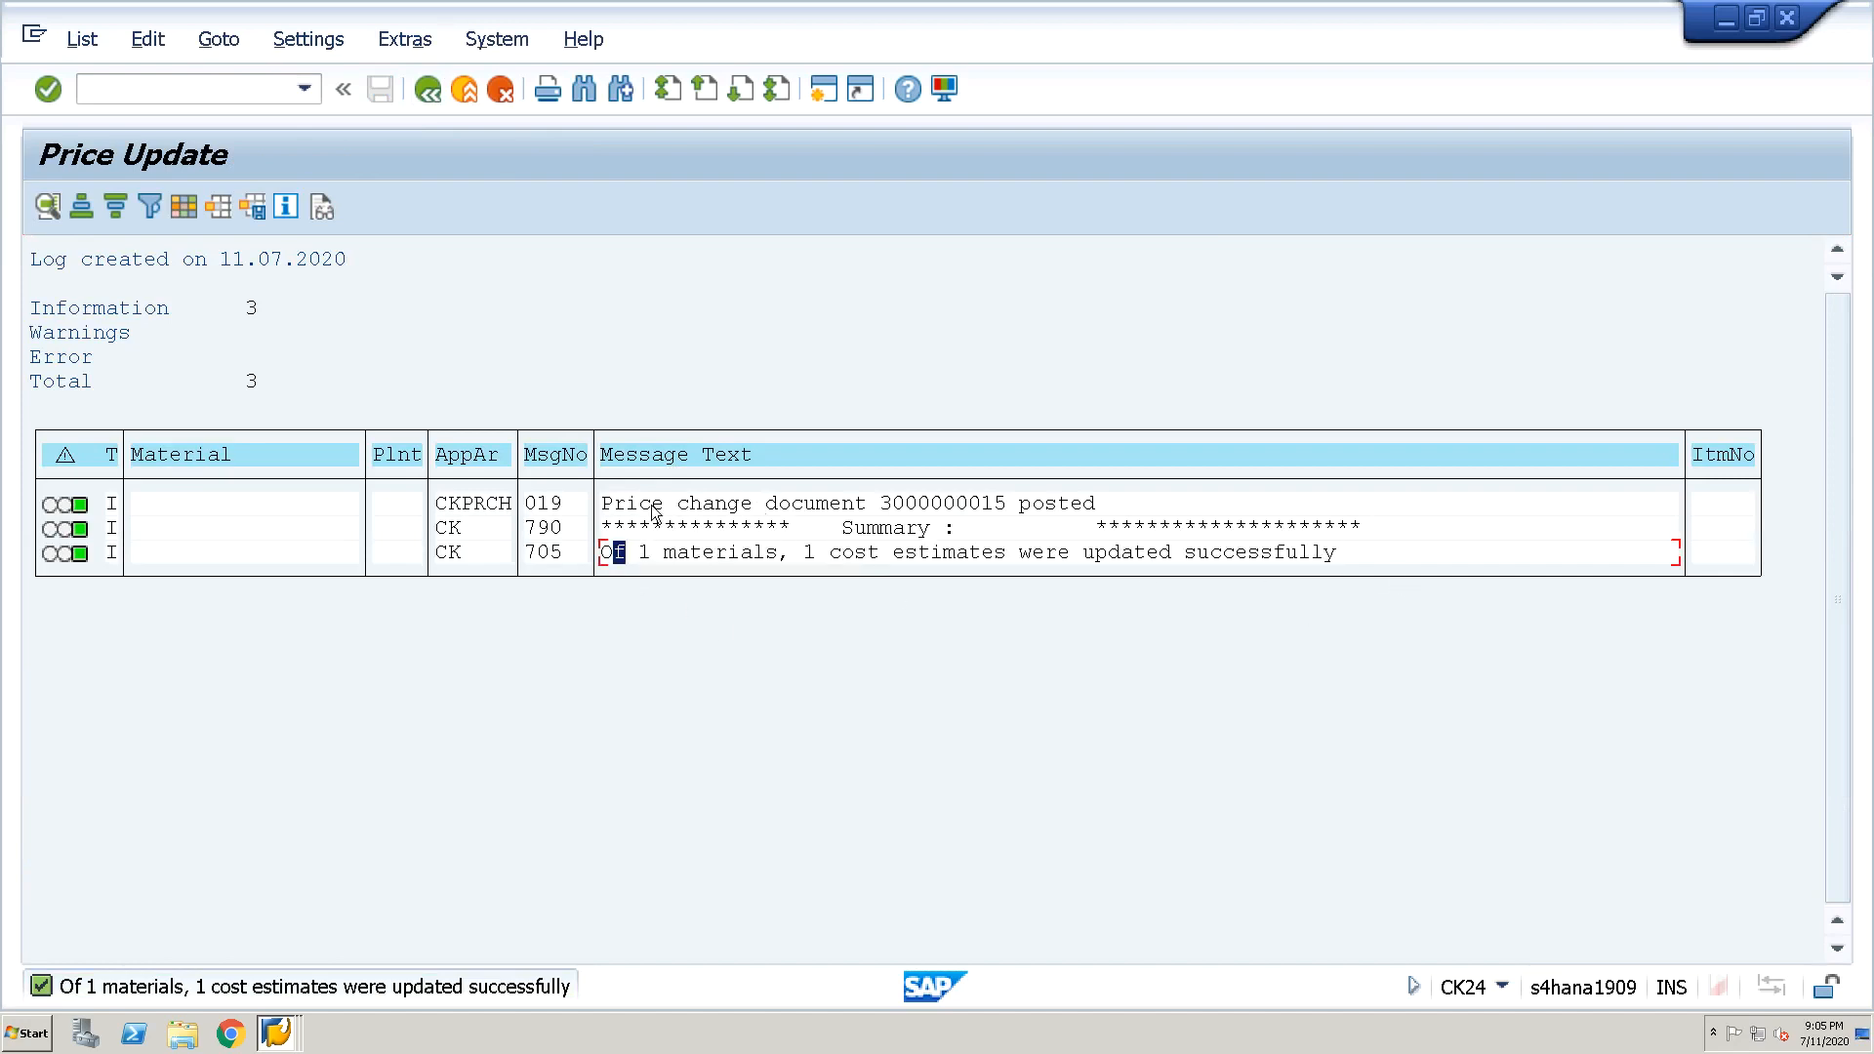
{"action": "left_click_drag", "start_coordinate": [615, 525], "coordinate": [1193, 543]}
{"action": "key", "text": "ctrl+c"}
{"action": "left_click", "coordinate": [429, 89]}
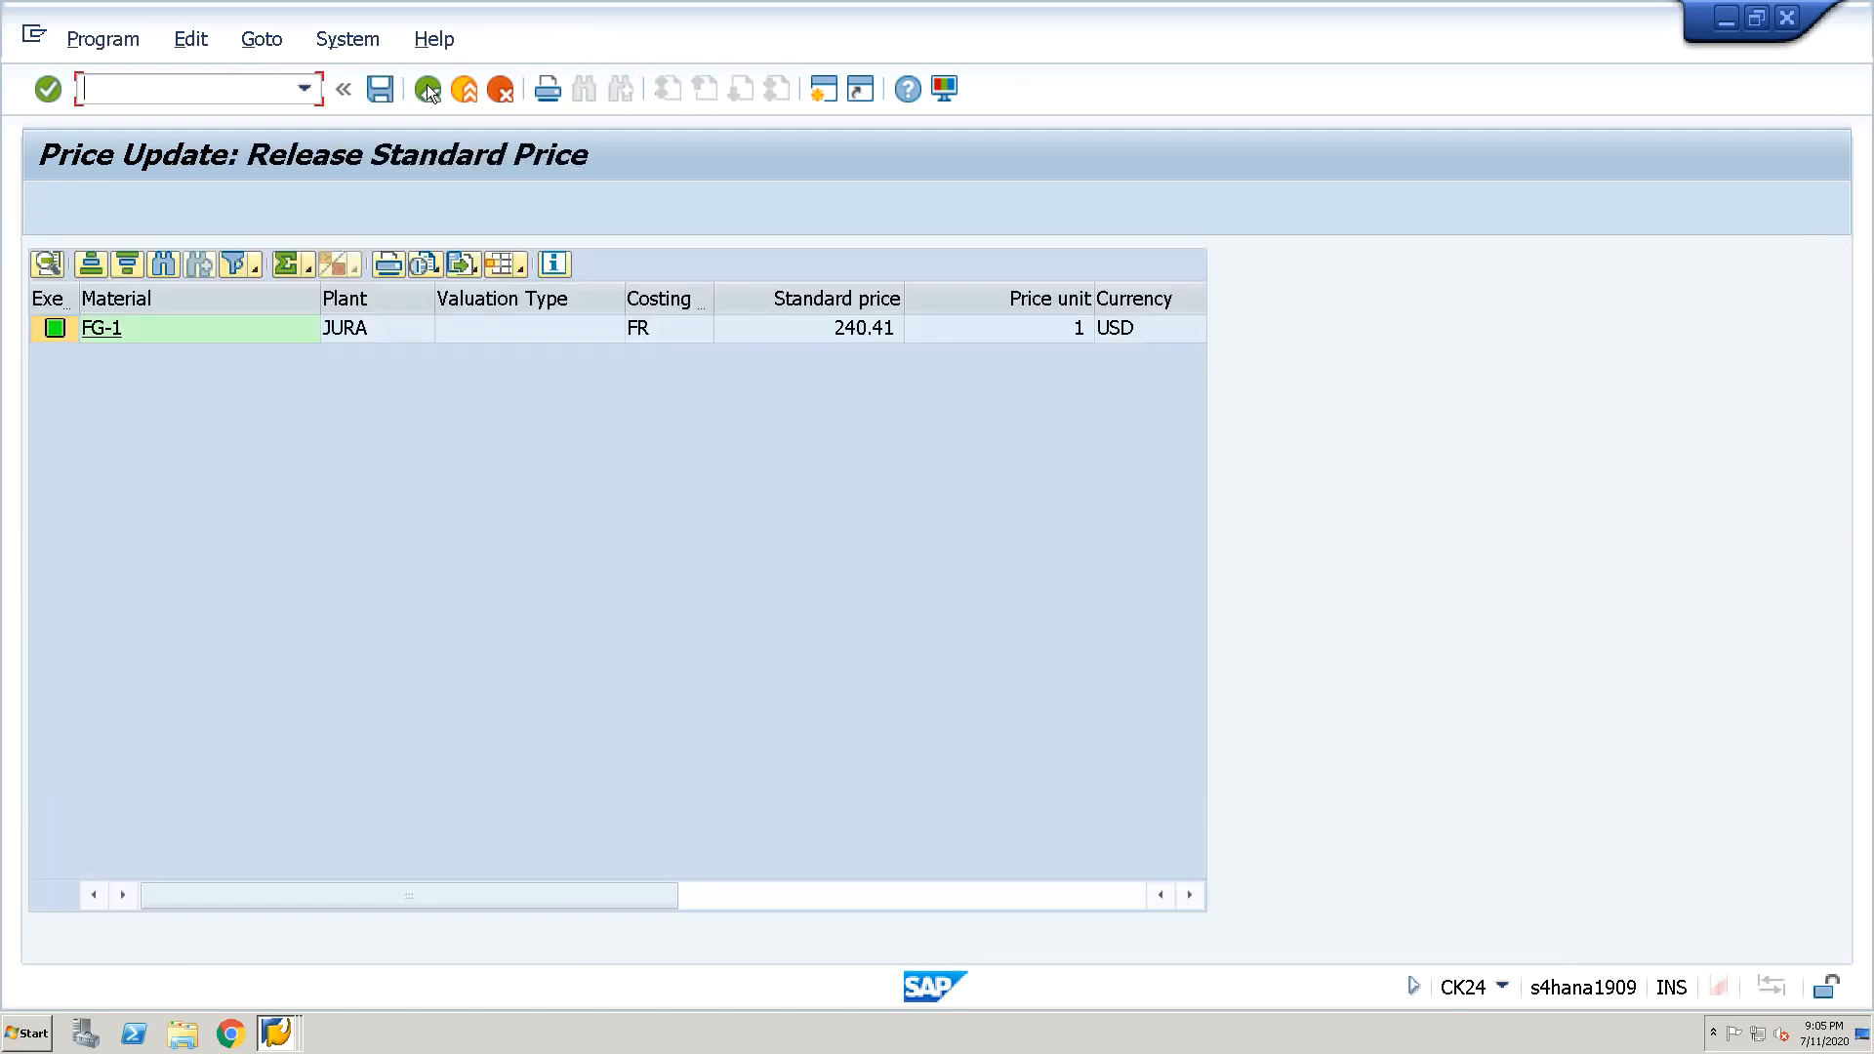
{"action": "left_click", "coordinate": [429, 90]}
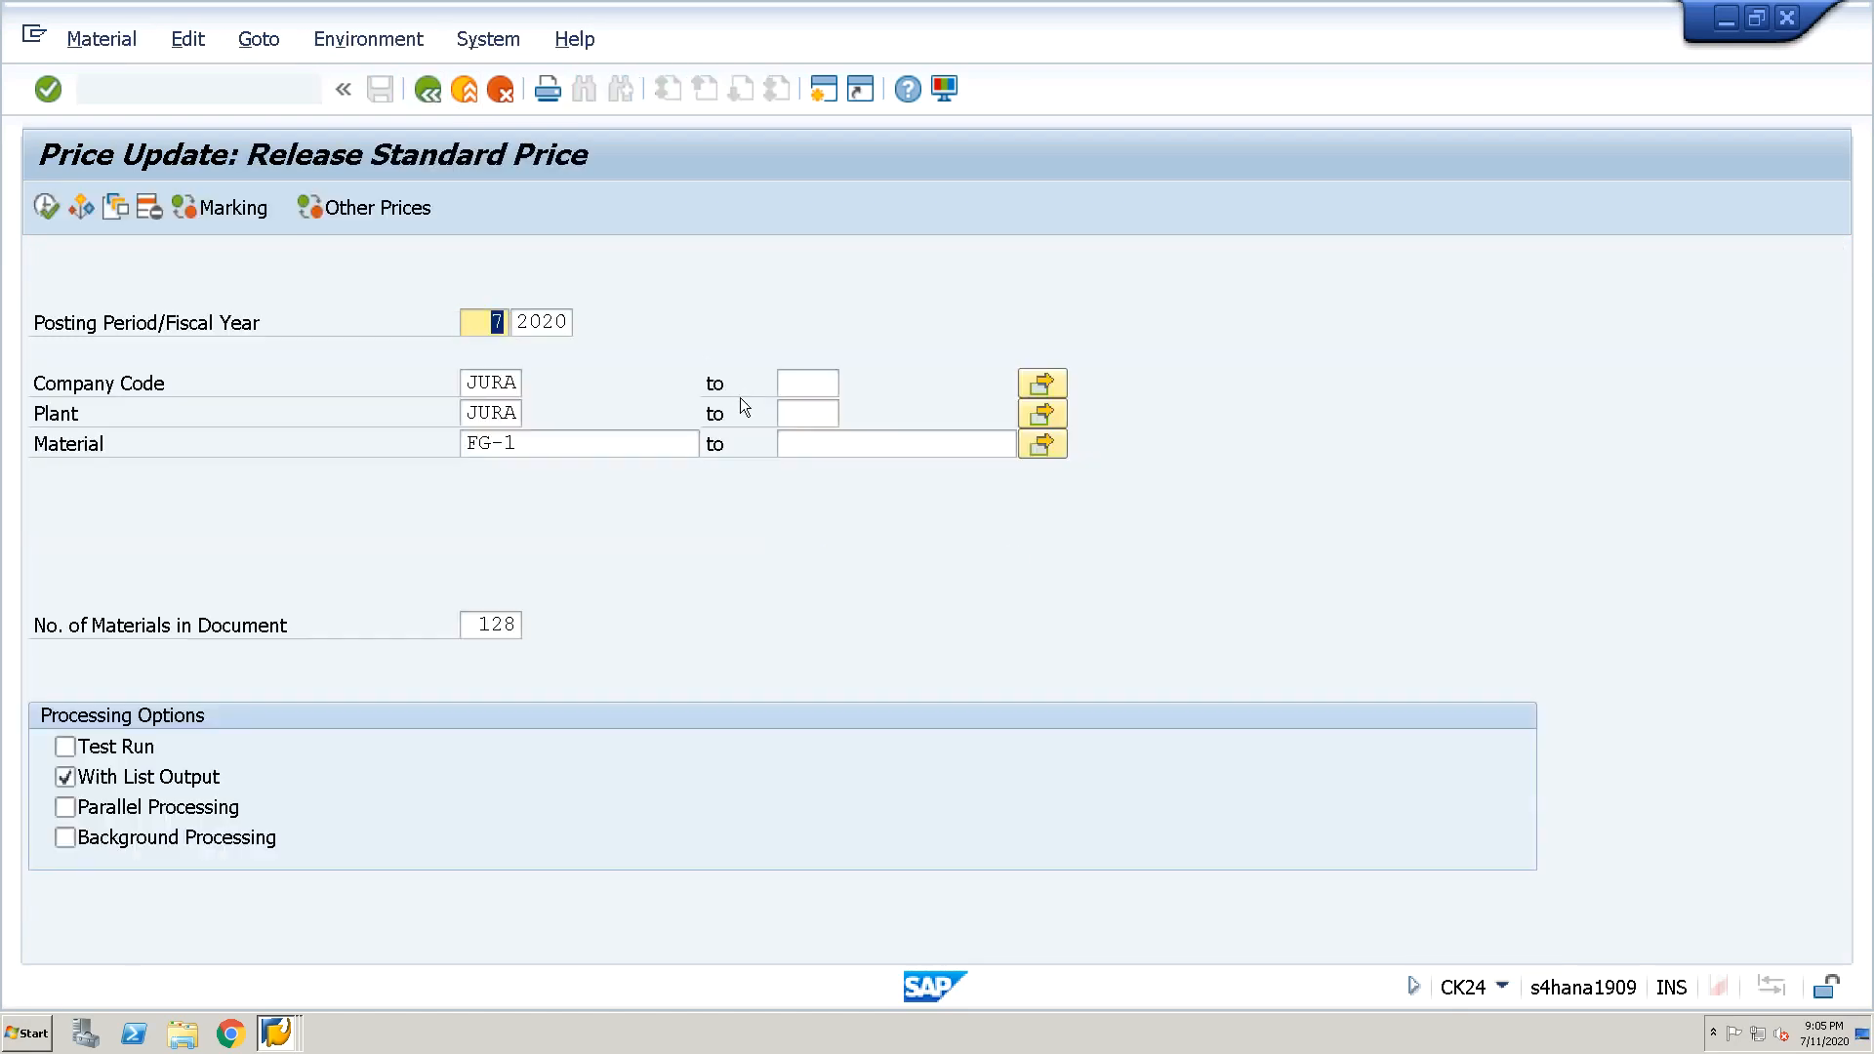
Switch to the open FG-1 material master and compare the standard prices of the group and profit center valuations
{"action": "key", "text": "alt+Tab"}
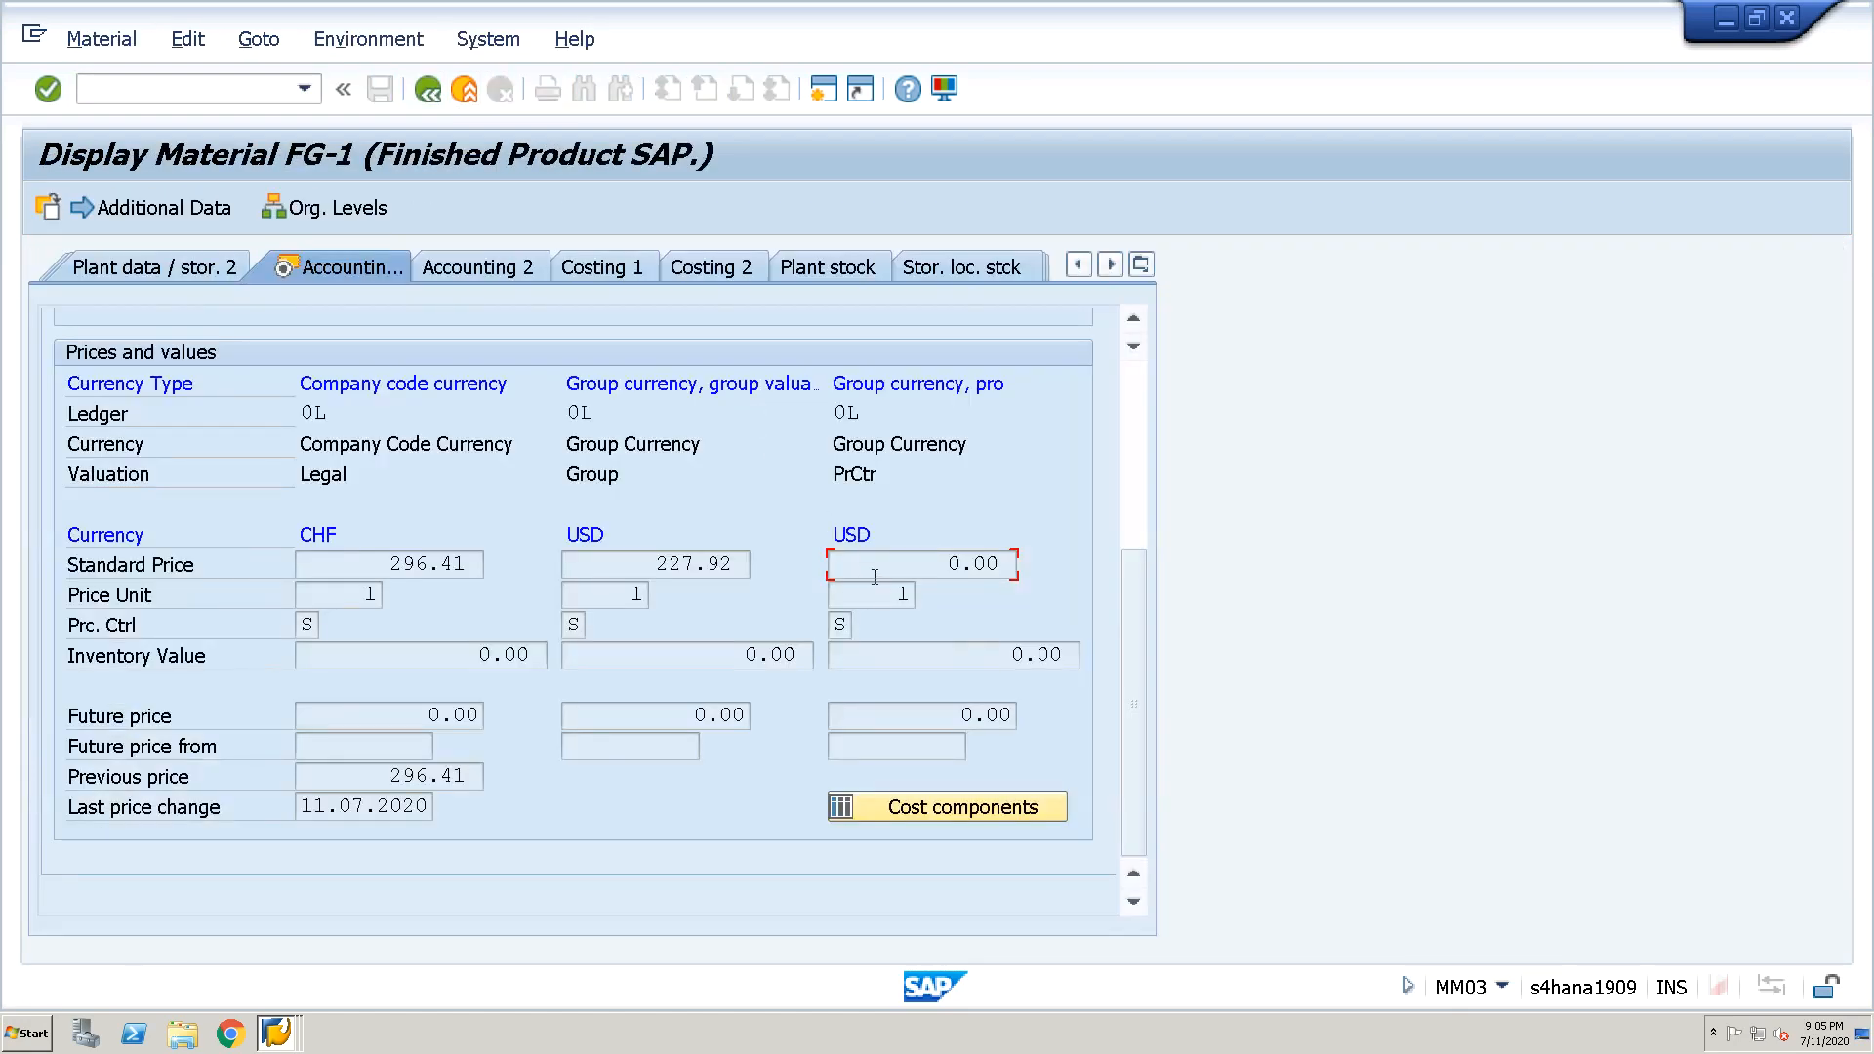
{"action": "left_click_drag", "start_coordinate": [976, 564], "coordinate": [1038, 564]}
{"action": "left_click", "coordinate": [1038, 565]}
{"action": "left_click_drag", "start_coordinate": [570, 534], "coordinate": [1043, 567]}
{"action": "left_click", "coordinate": [959, 535]}
{"action": "left_click", "coordinate": [1041, 569]}
{"action": "left_click_drag", "start_coordinate": [947, 565], "coordinate": [1045, 563]}
{"action": "left_click", "coordinate": [1045, 563]}
{"action": "left_click_drag", "start_coordinate": [740, 565], "coordinate": [638, 564]}
{"action": "left_click", "coordinate": [637, 565]}
Redisplay the FG-1 accounting view in plant JURA with refreshed data and compare the standard prices of the group and profit center valuations
{"action": "left_click", "coordinate": [430, 95]}
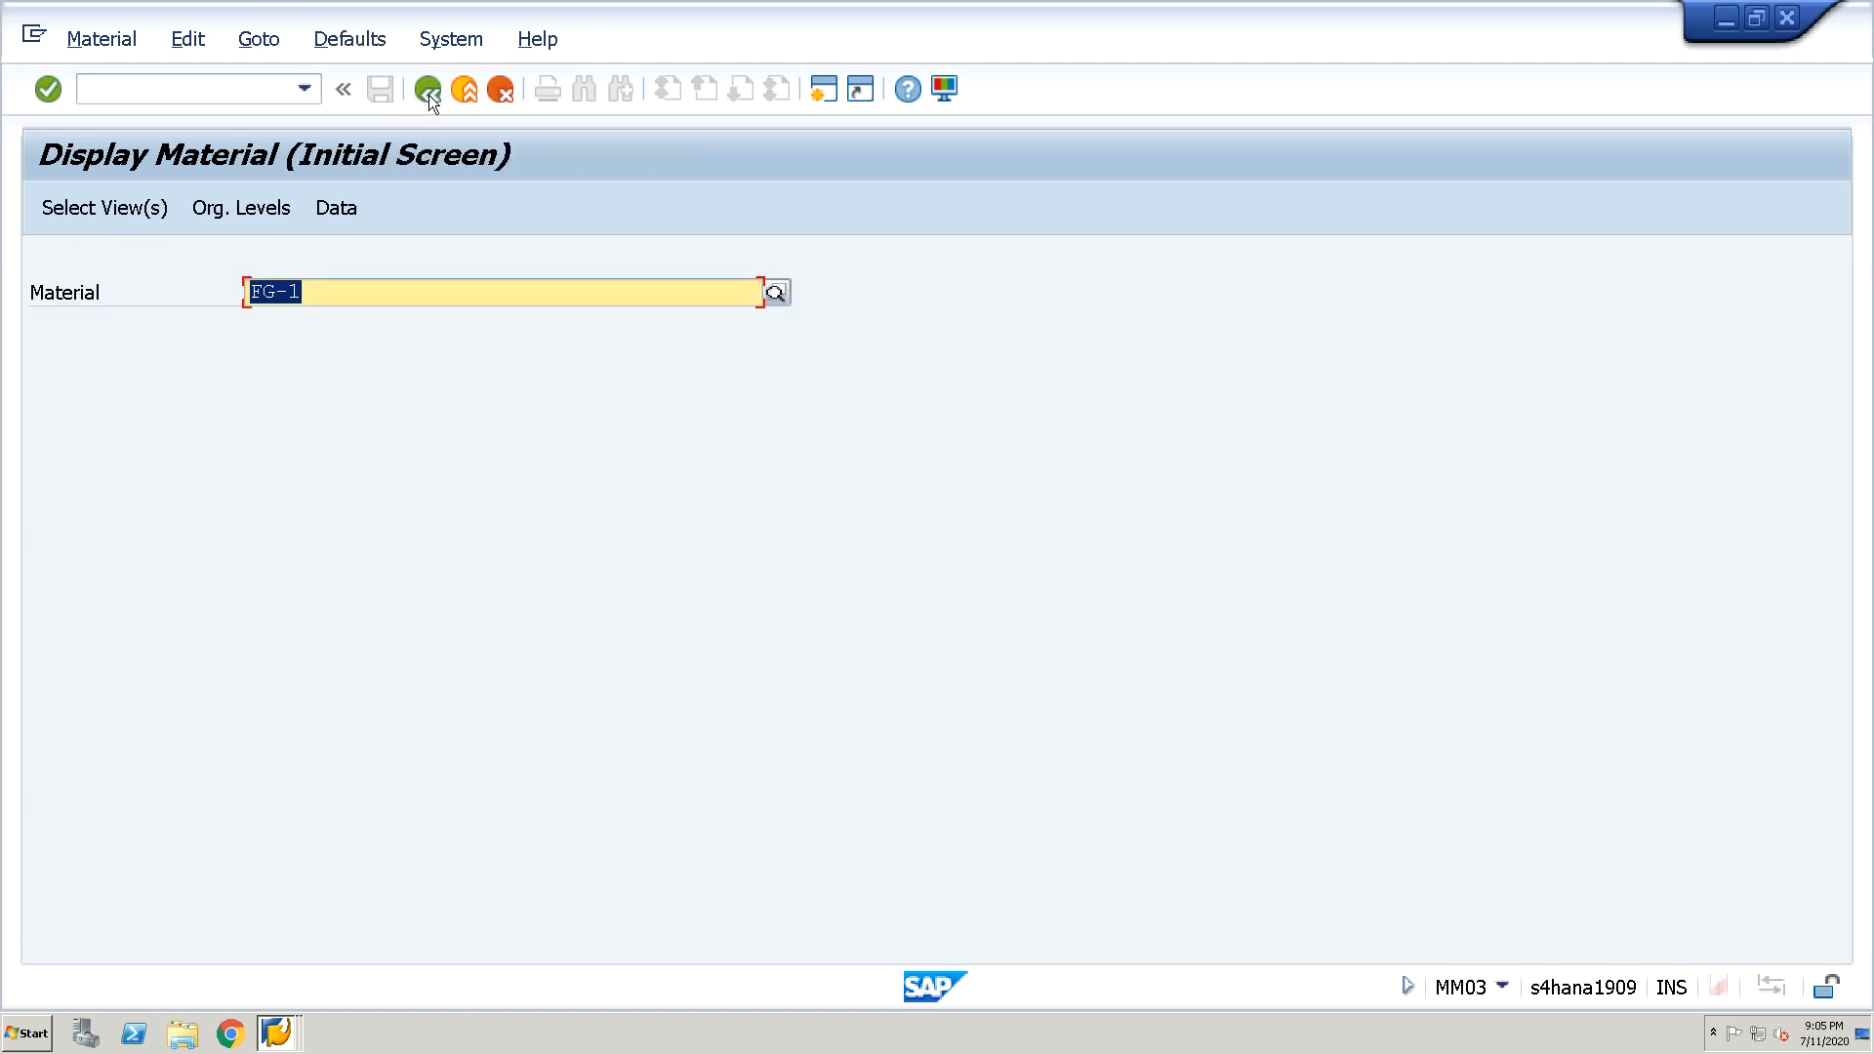
{"action": "key", "text": "Return"}
{"action": "key", "text": "Return"}
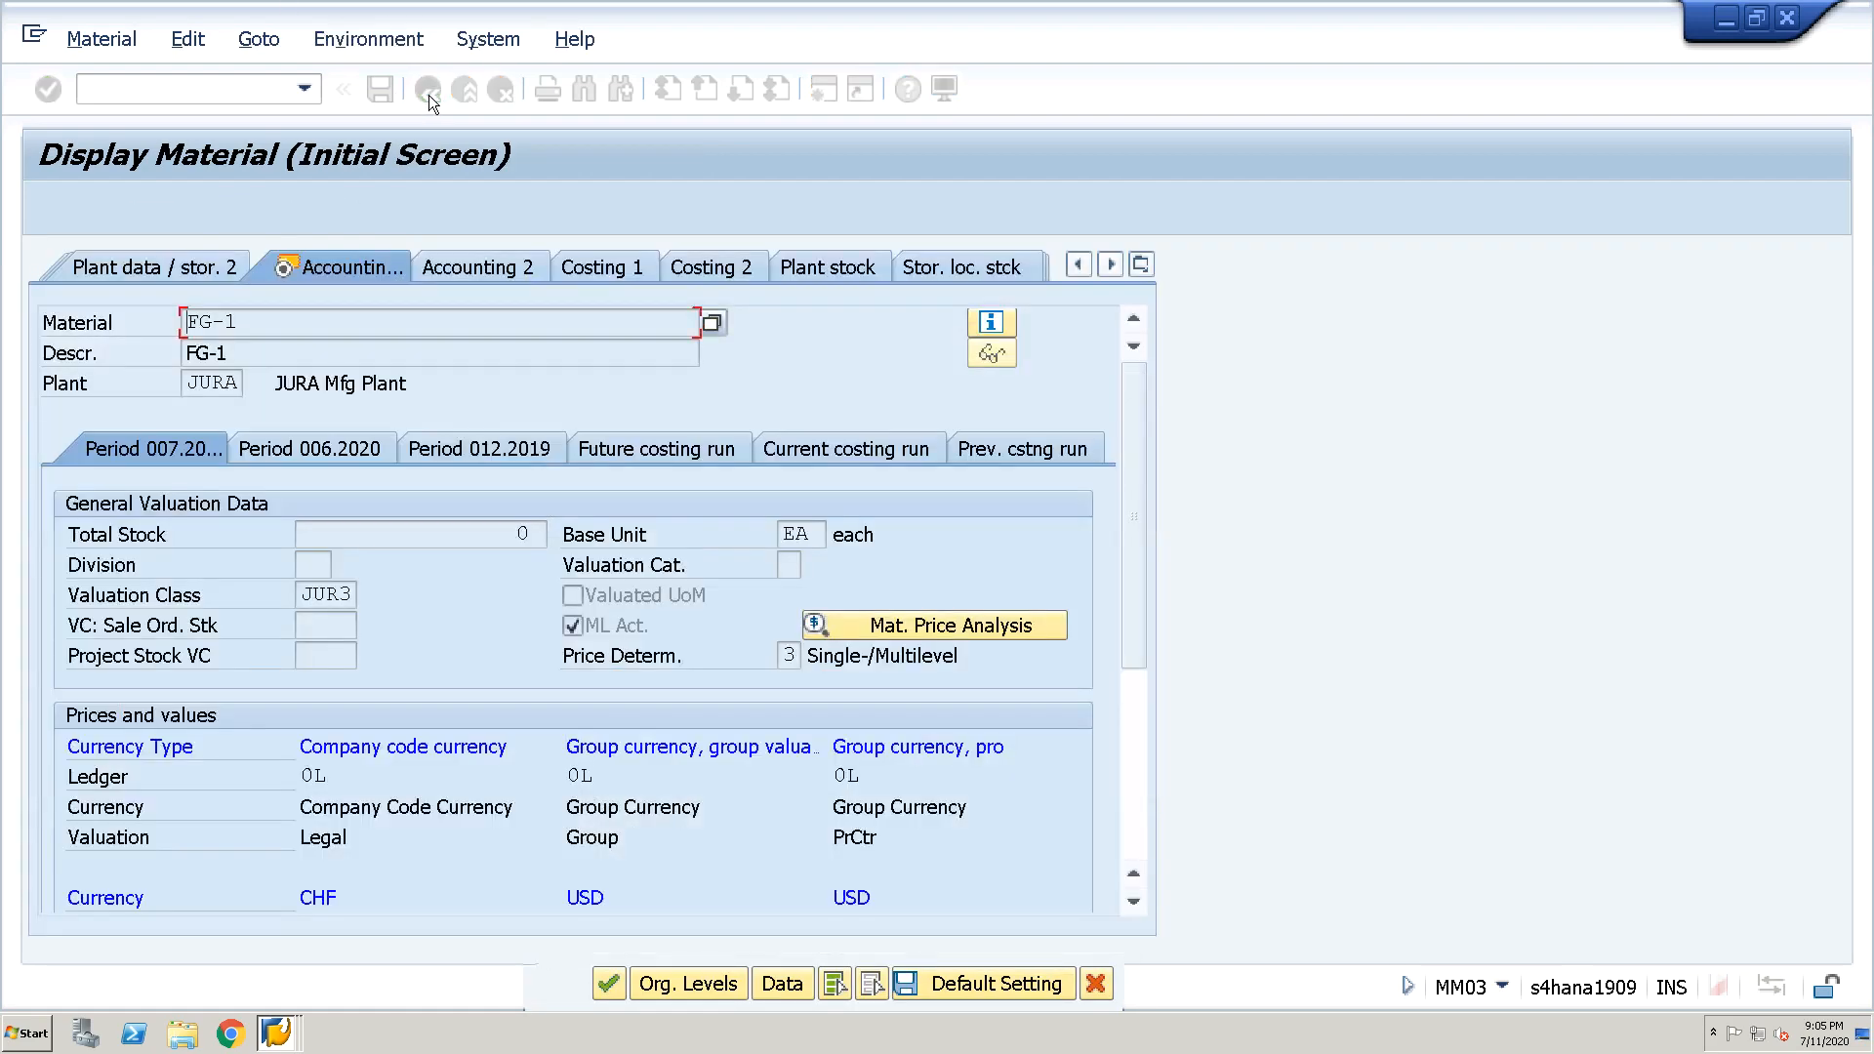
{"action": "key", "text": "Return"}
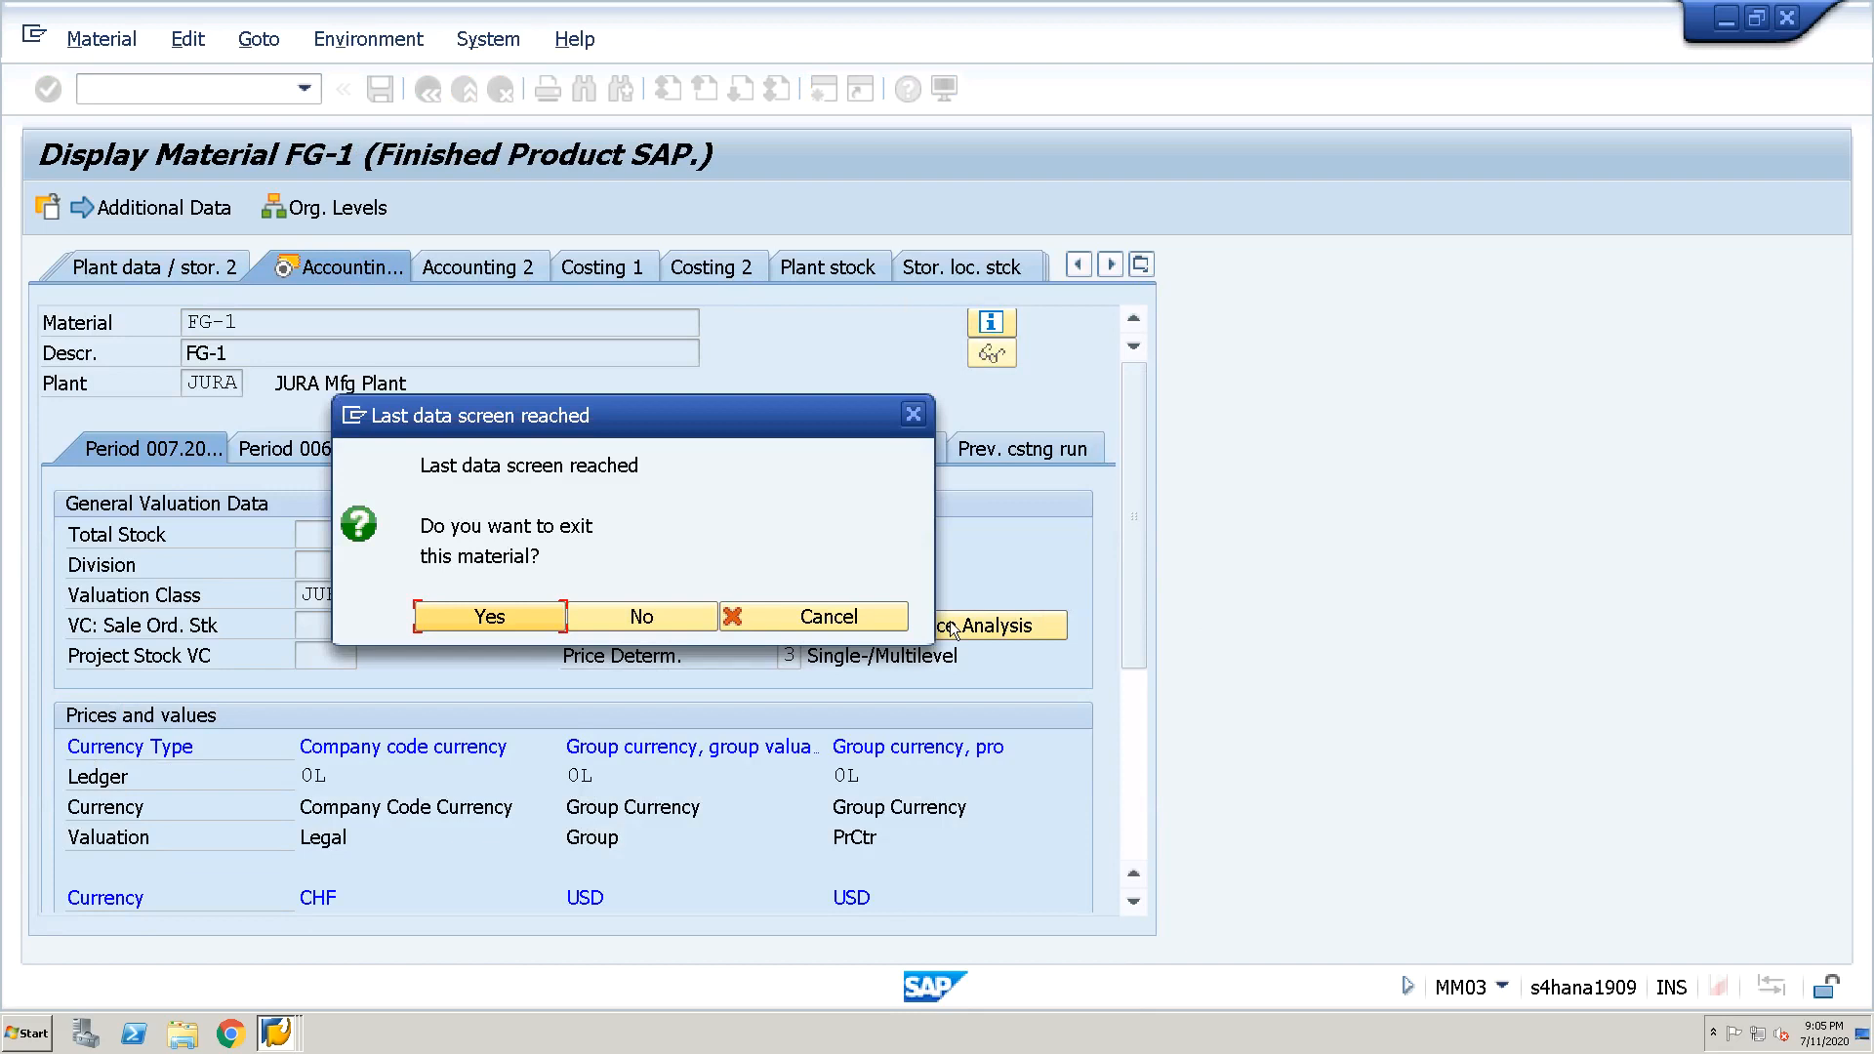
{"action": "left_click", "coordinate": [913, 415]}
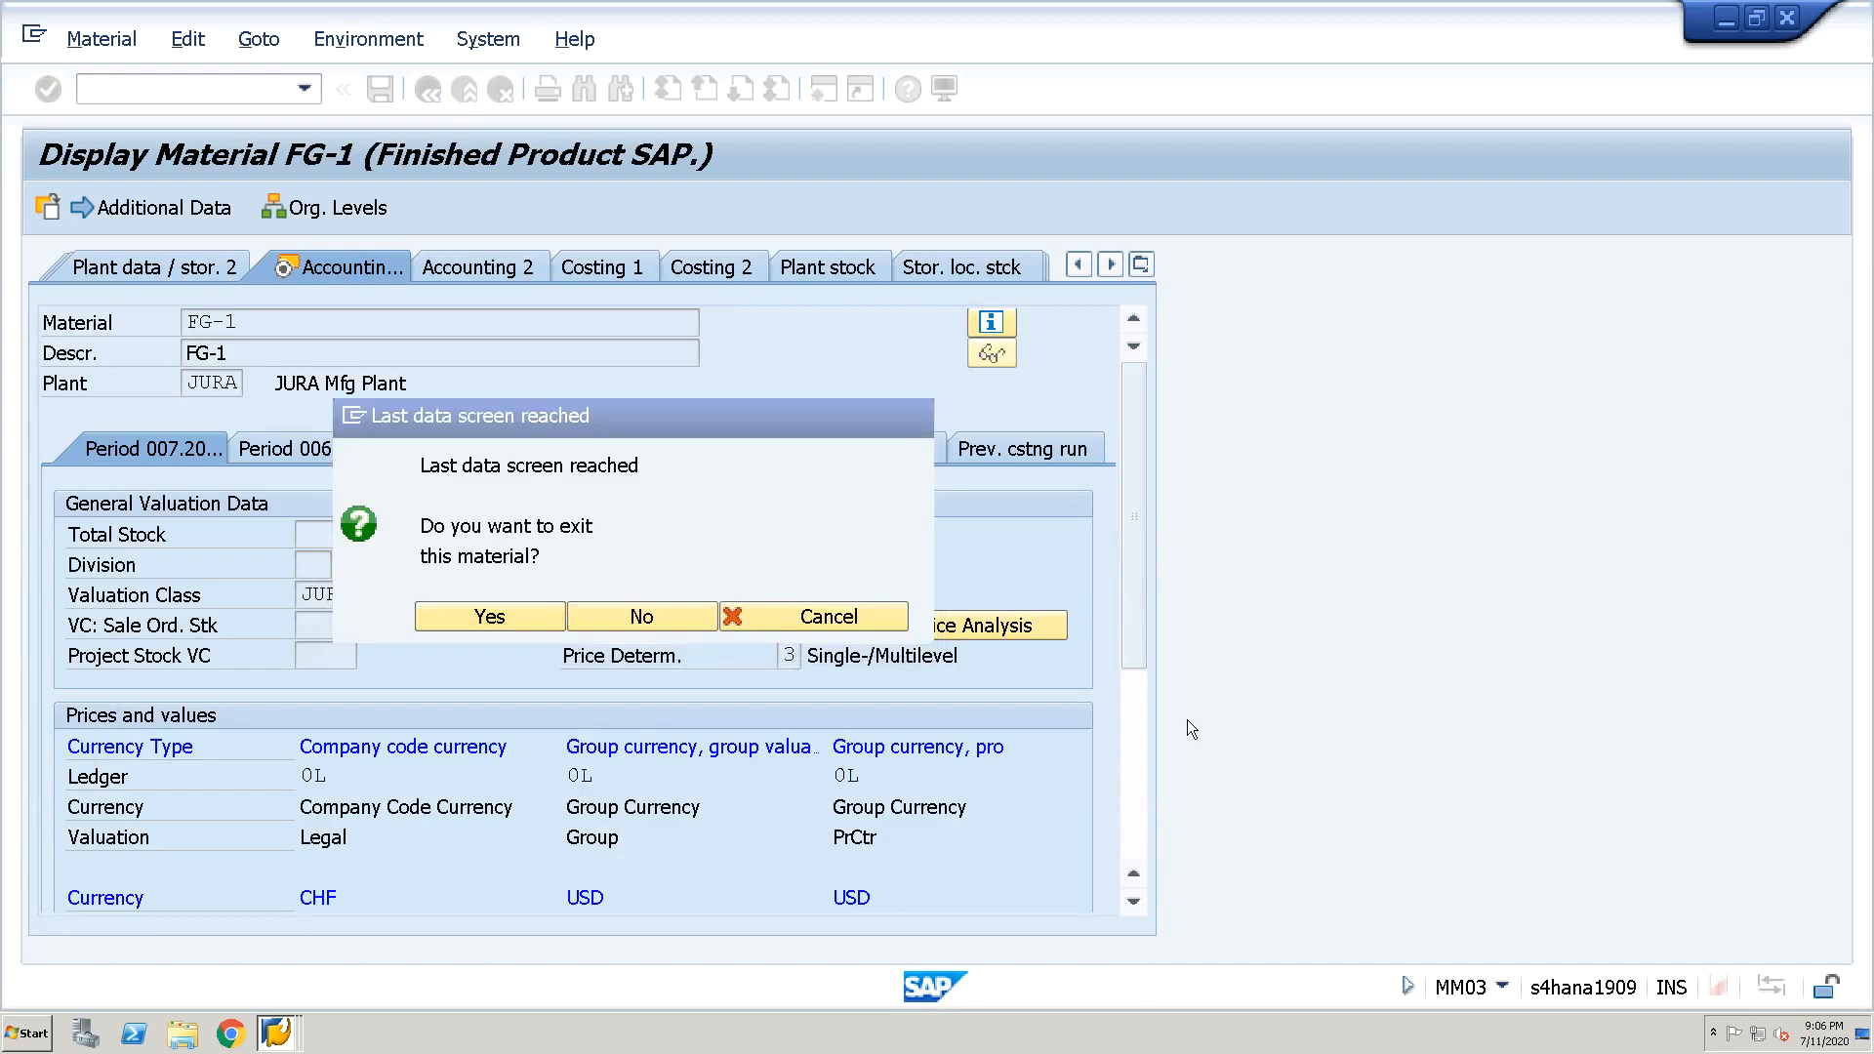
{"action": "left_click", "coordinate": [1138, 715]}
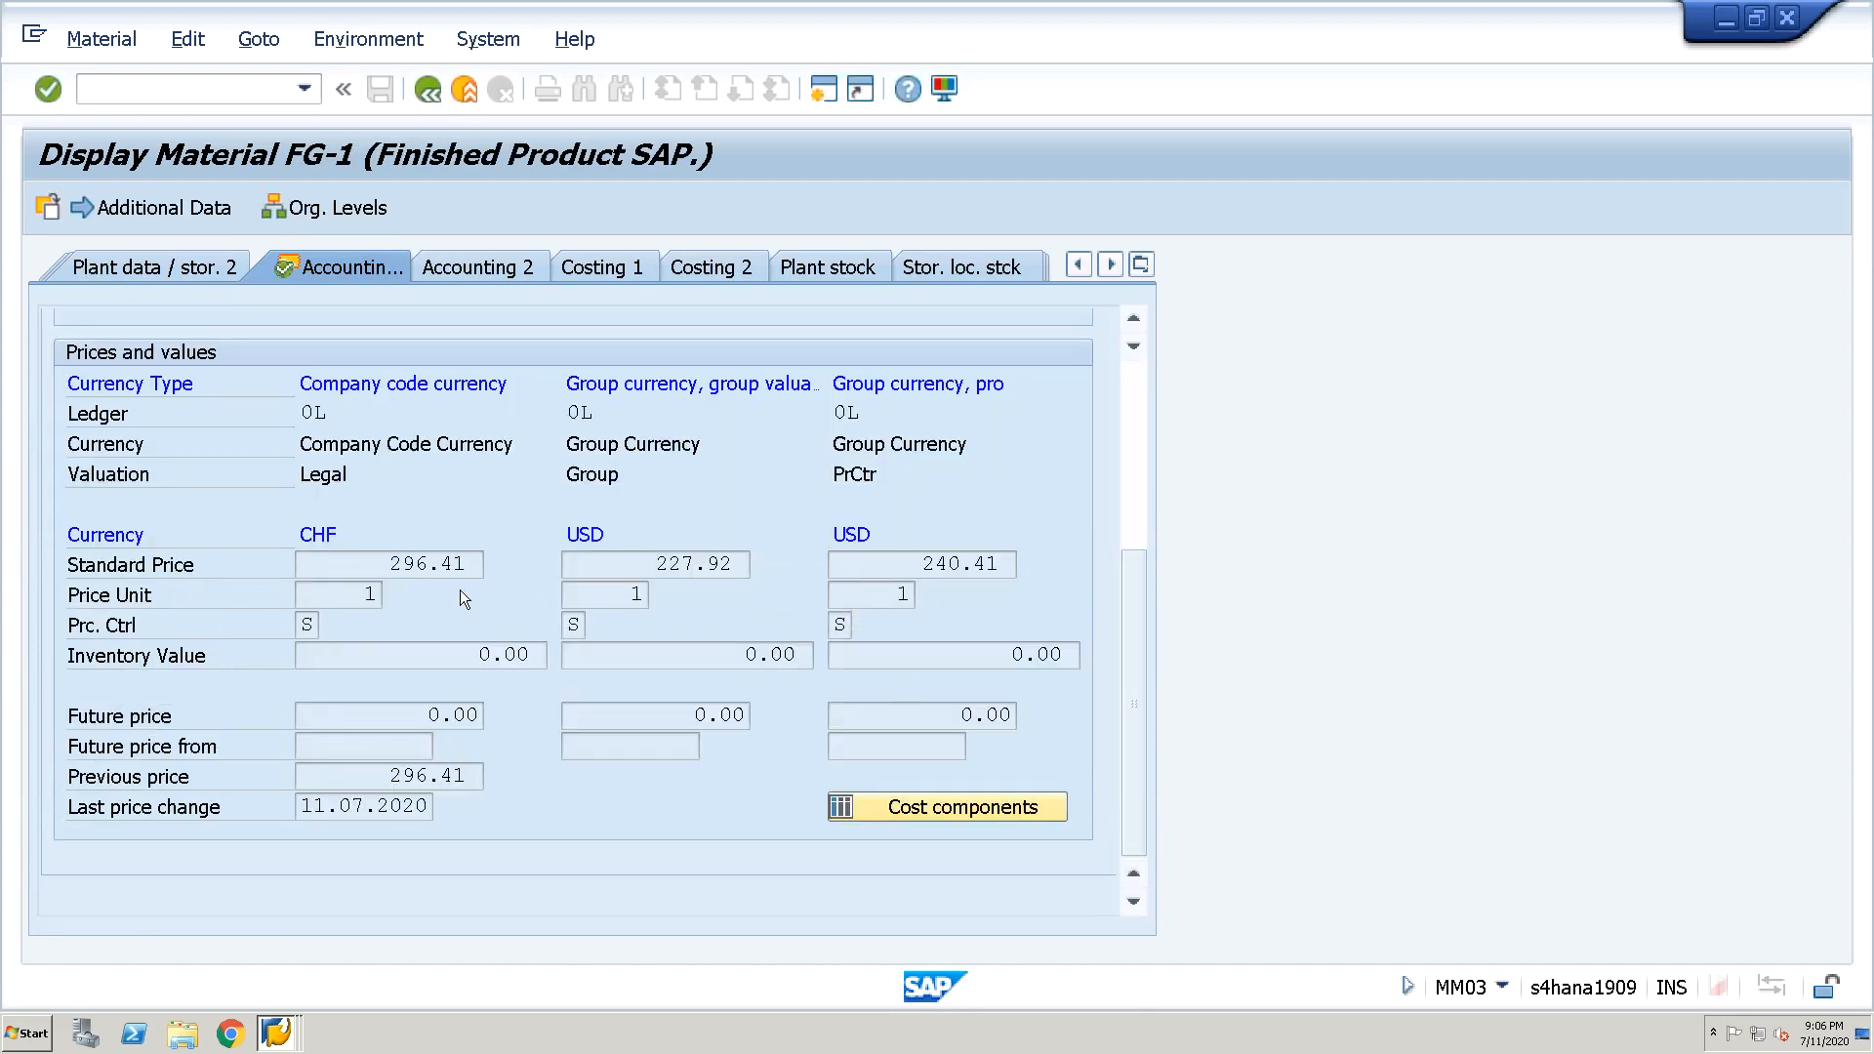
{"action": "left_click_drag", "start_coordinate": [642, 558], "coordinate": [747, 559]}
{"action": "left_click_drag", "start_coordinate": [894, 560], "coordinate": [1033, 572]}
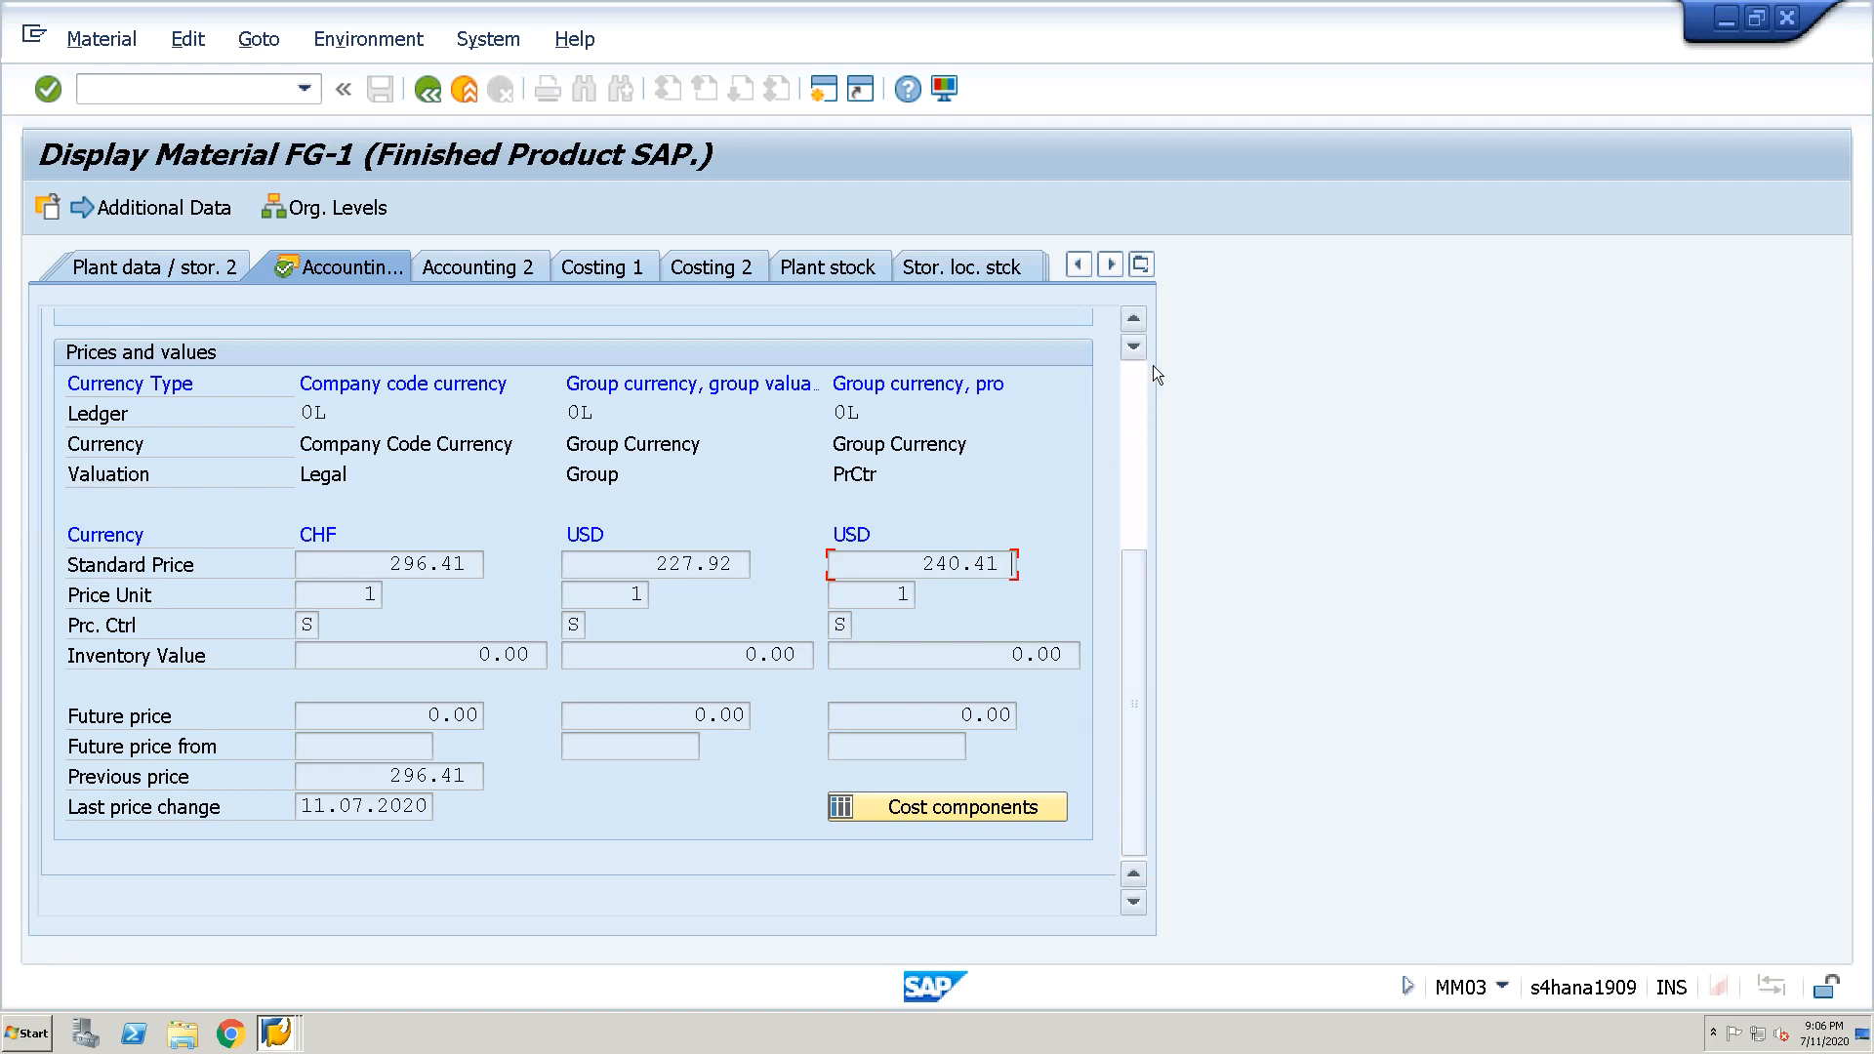
Go to the material price analysis of FG-1, display its cost components with price type Standard Price, and widen the Total column
{"action": "left_click", "coordinate": [1133, 319]}
{"action": "left_click", "coordinate": [1133, 319]}
{"action": "left_click", "coordinate": [1133, 319]}
{"action": "left_click", "coordinate": [1133, 320]}
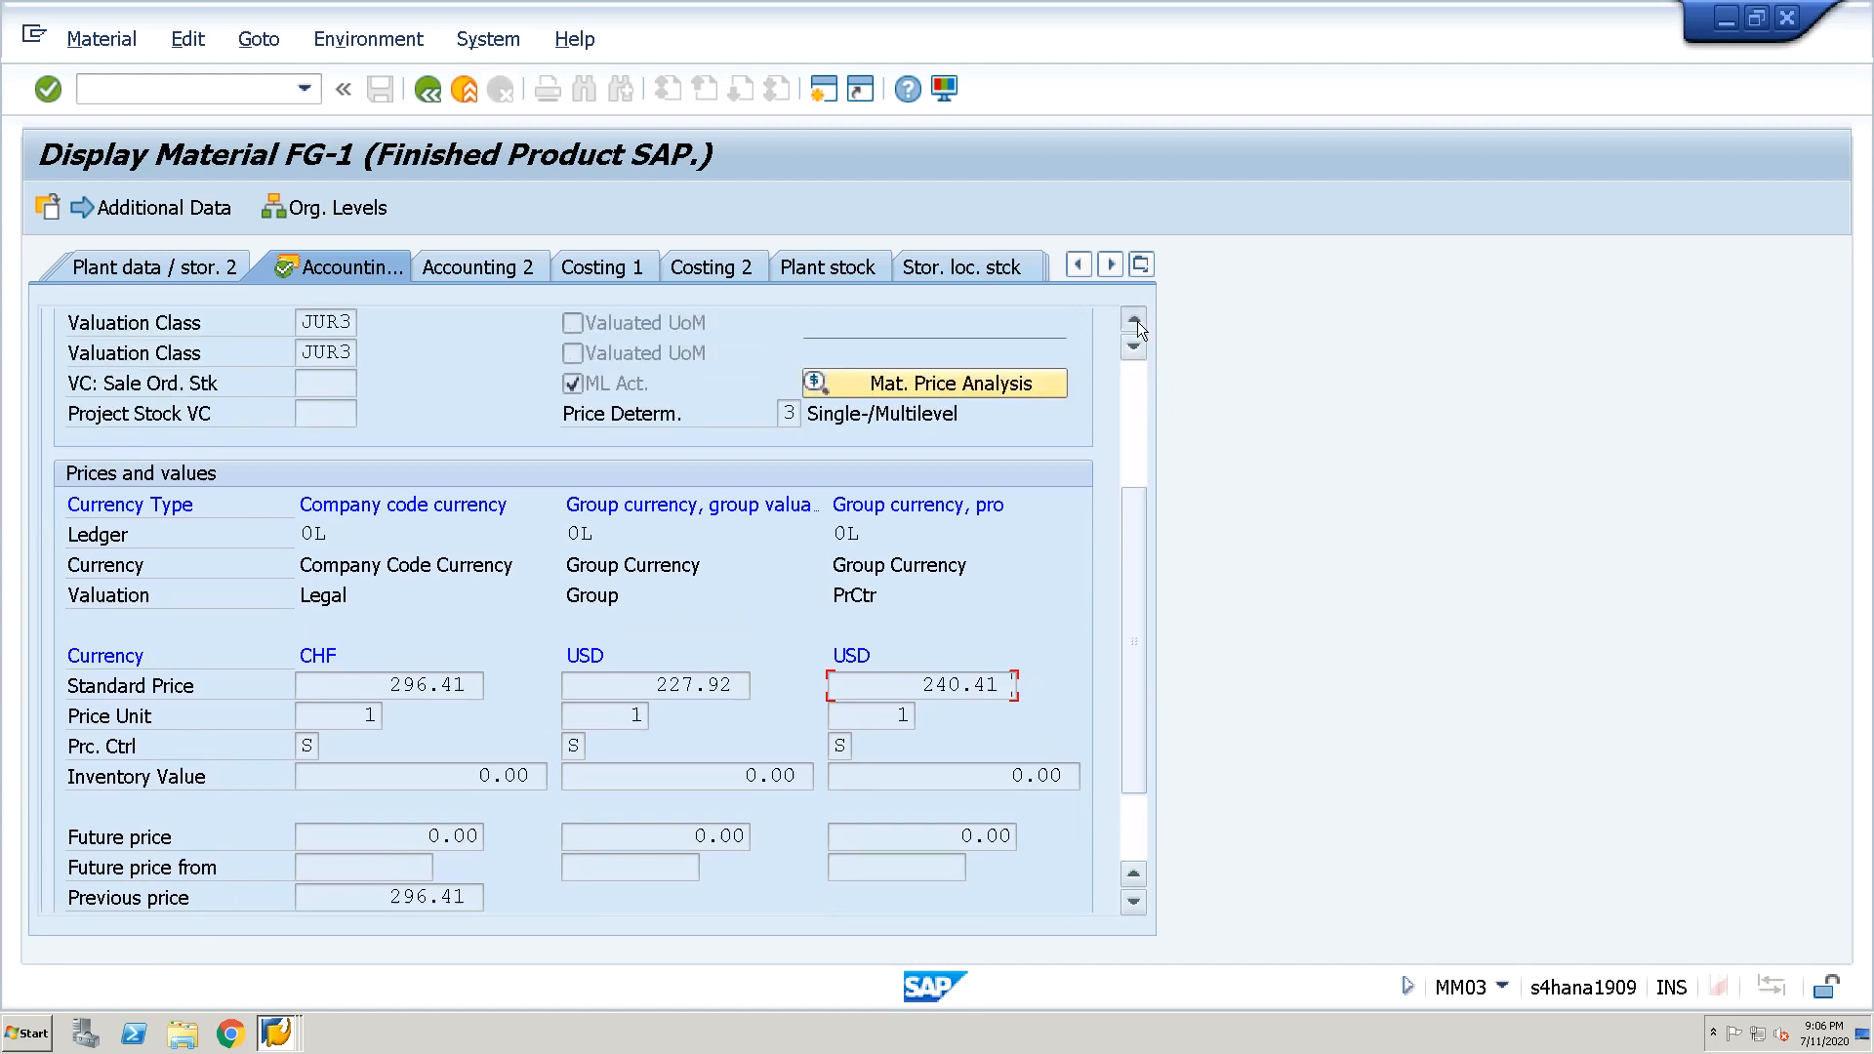
{"action": "left_click", "coordinate": [1023, 383]}
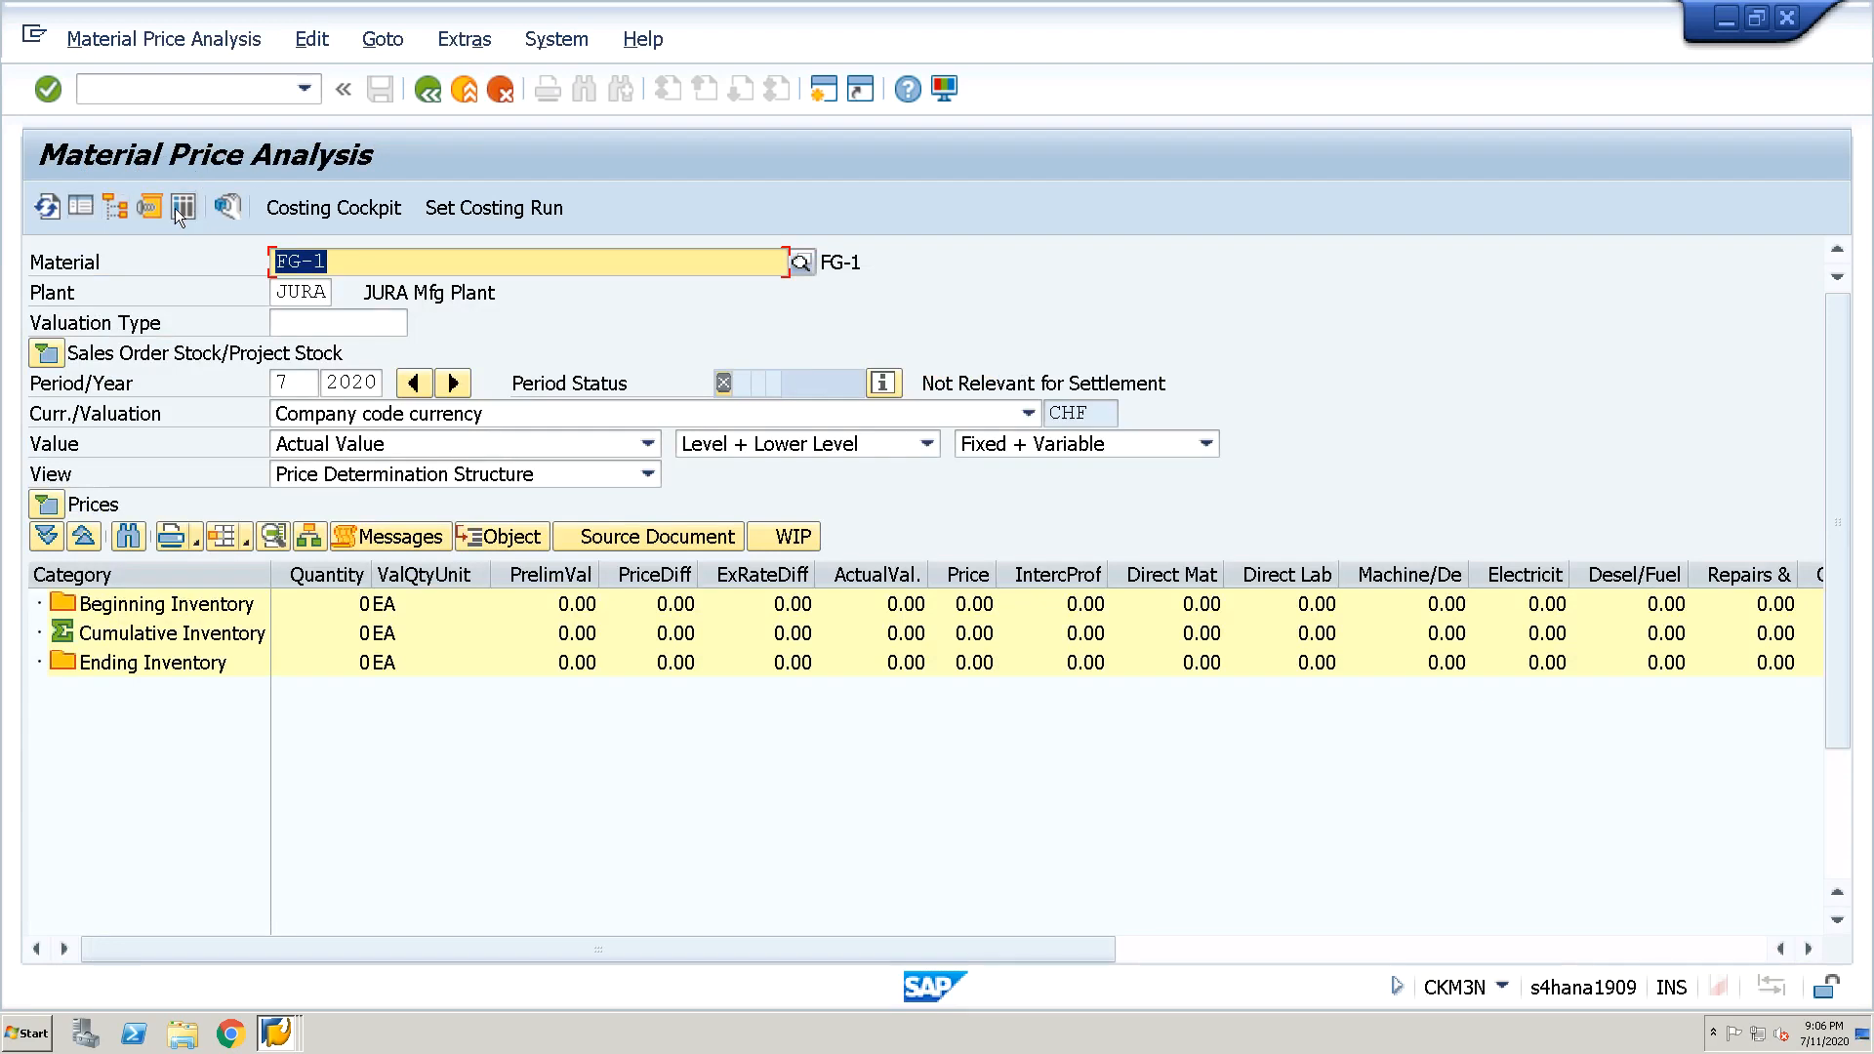
{"action": "left_click", "coordinate": [179, 208]}
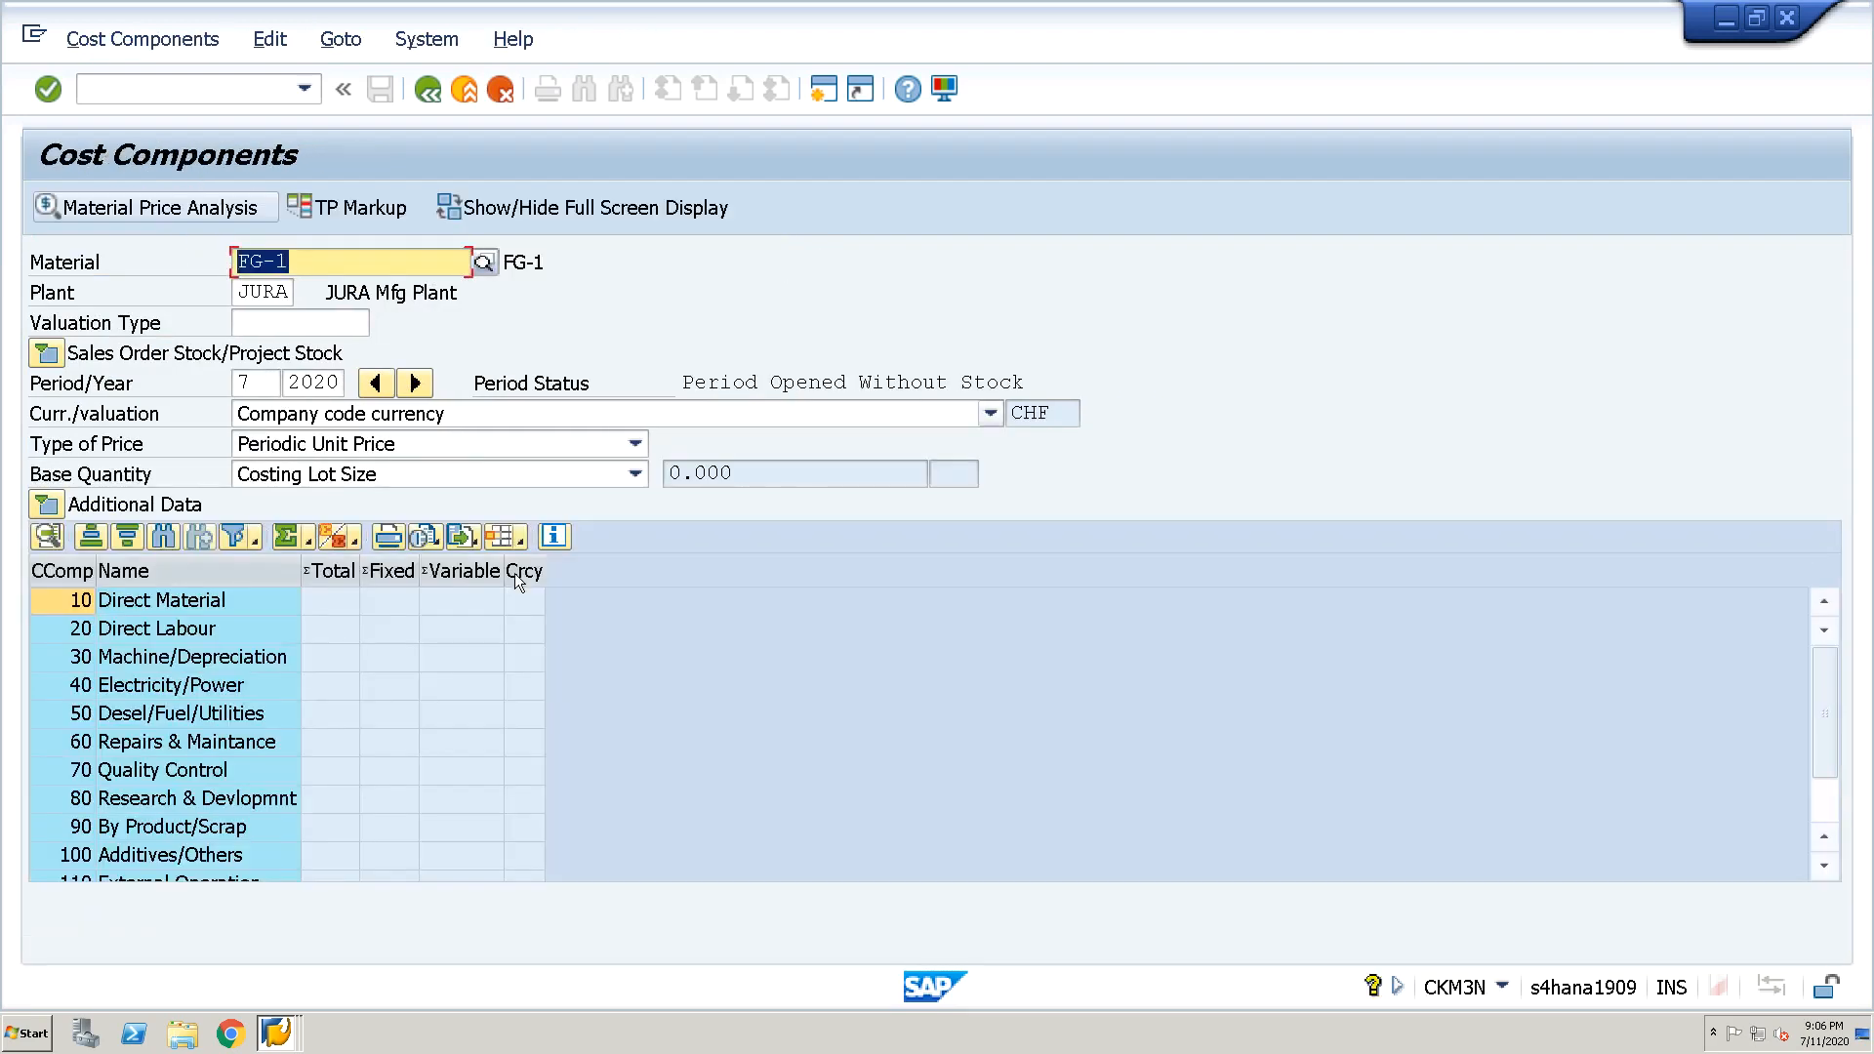
{"action": "left_click", "coordinate": [429, 447]}
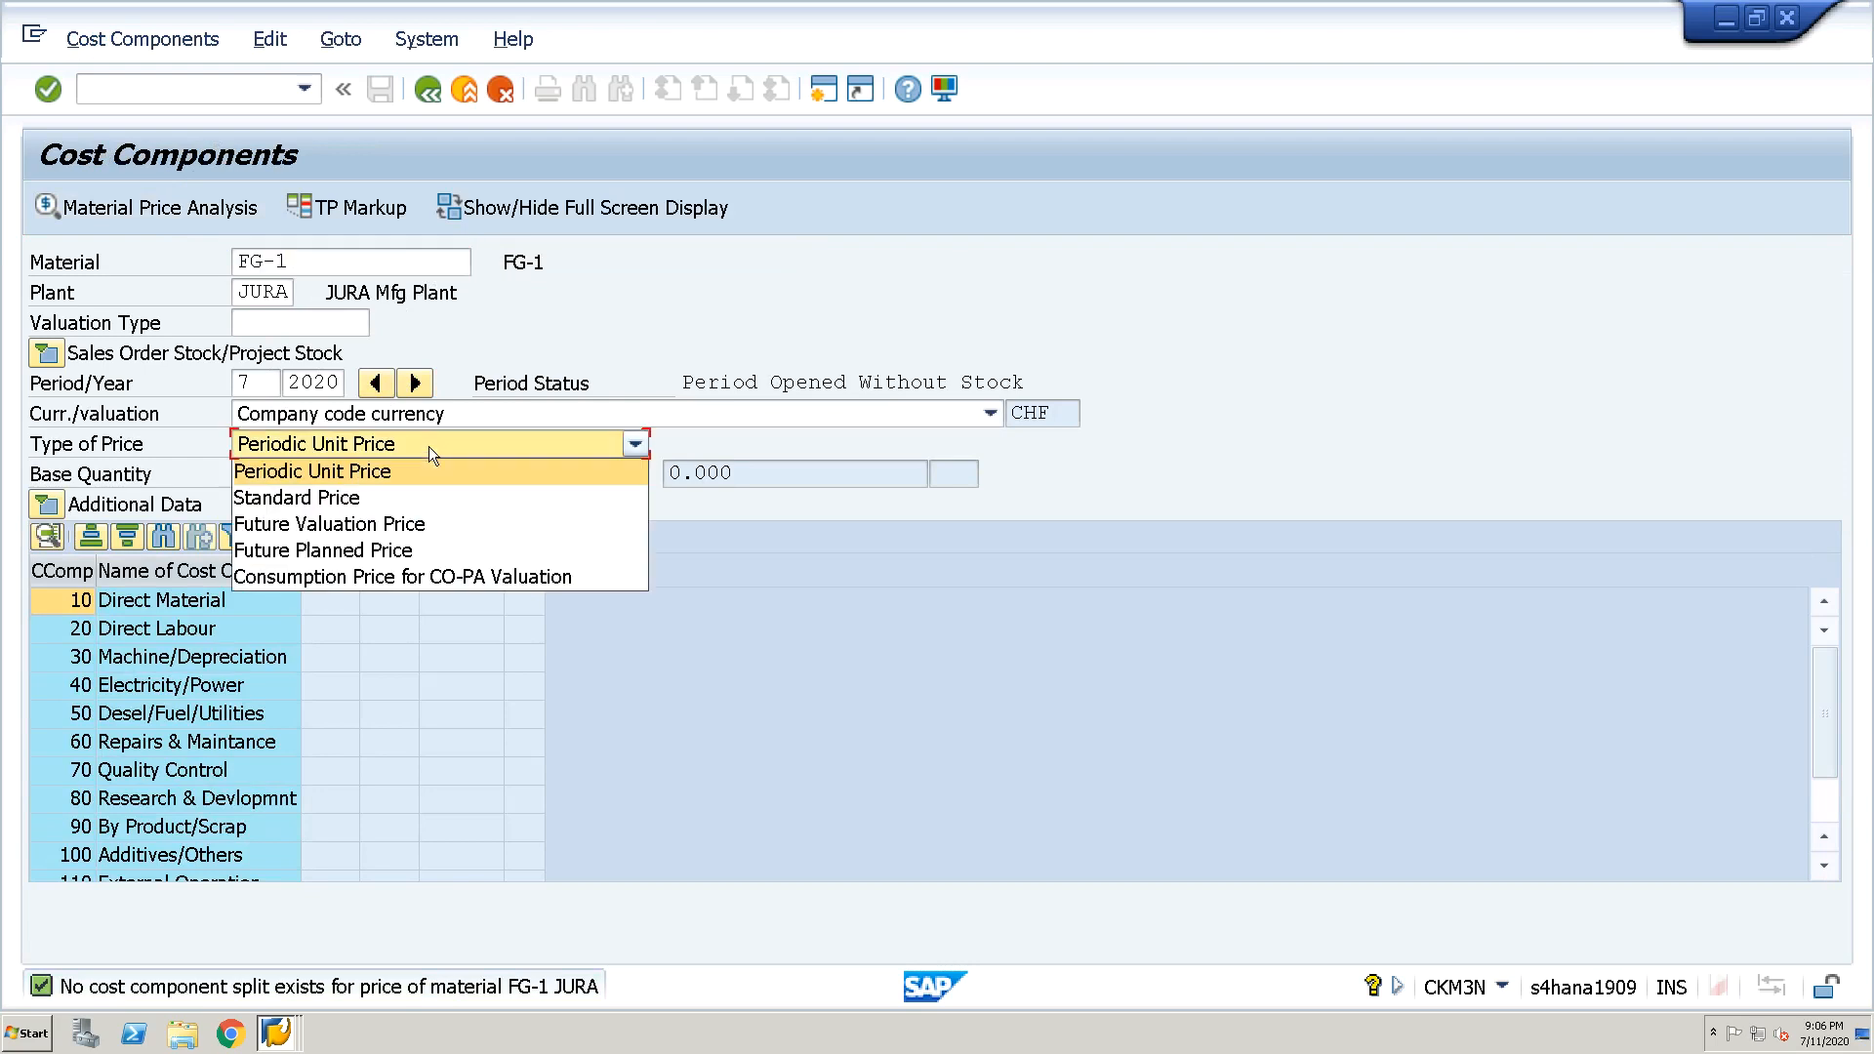
{"action": "left_click", "coordinate": [418, 497]}
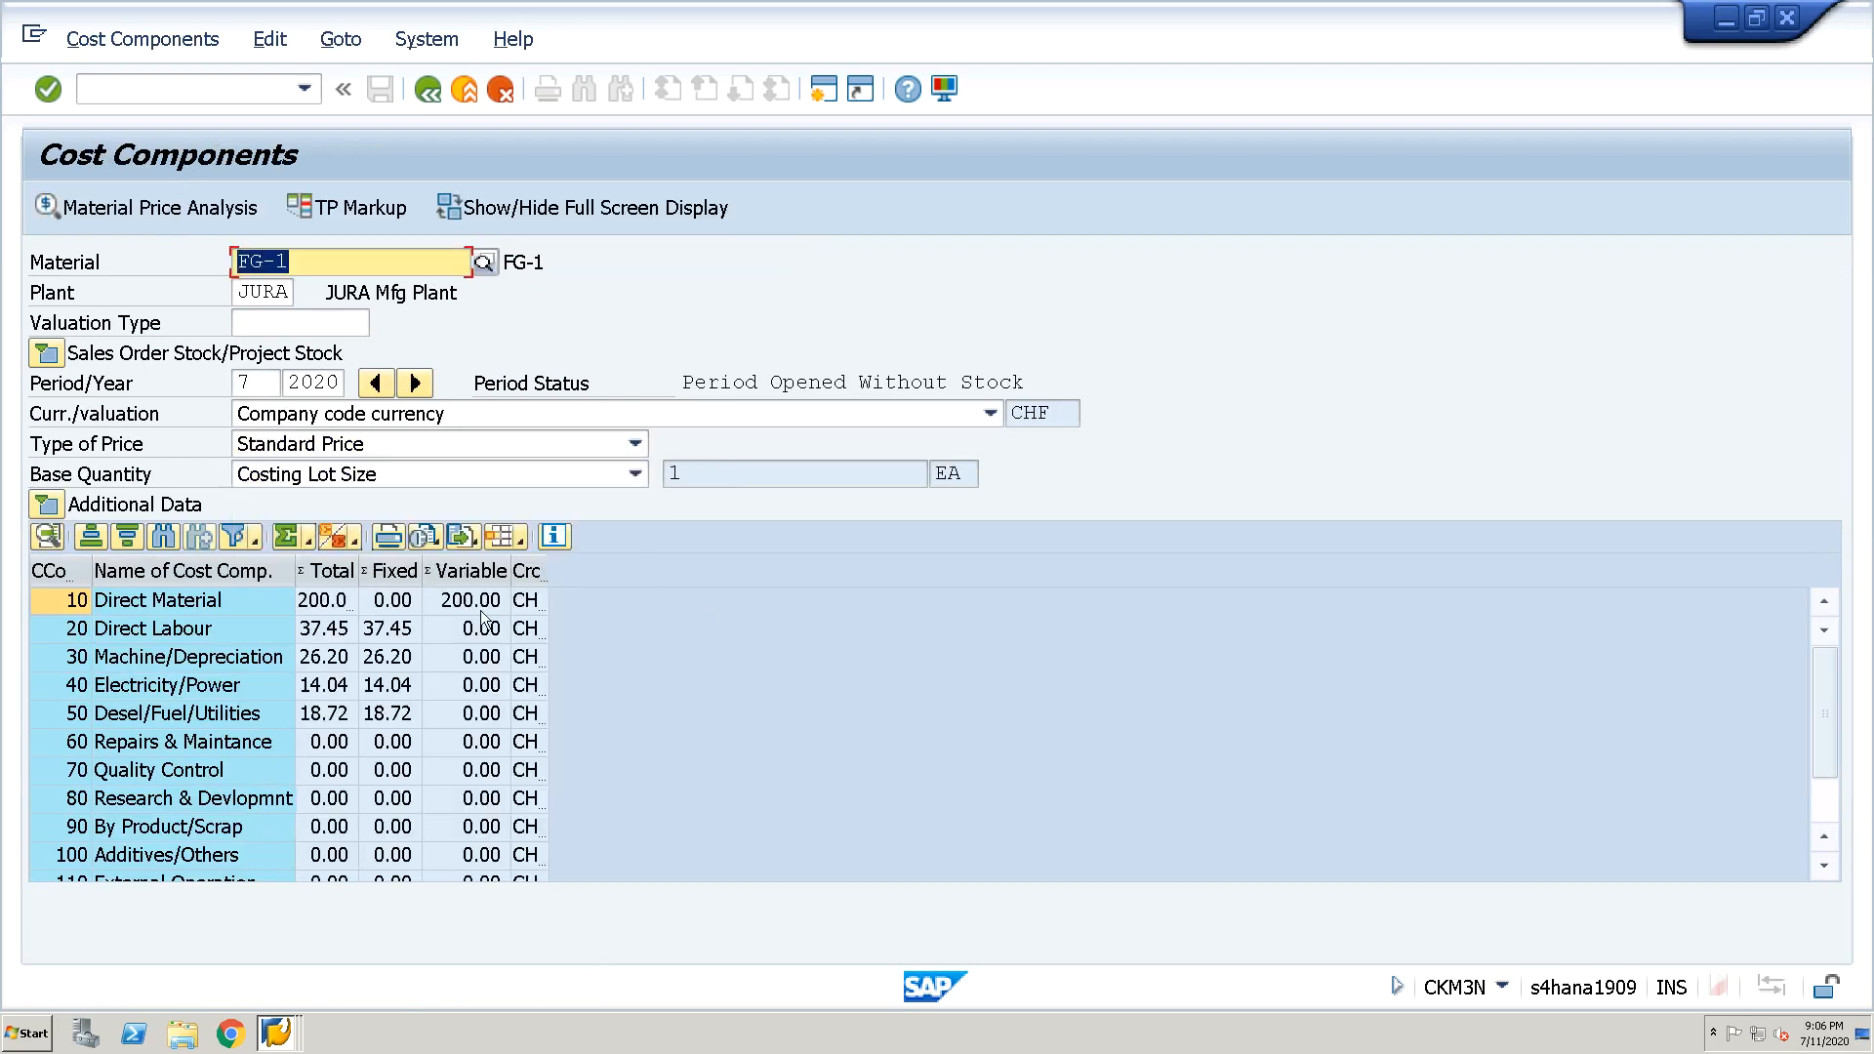
{"action": "left_click_drag", "start_coordinate": [360, 573], "coordinate": [548, 573]}
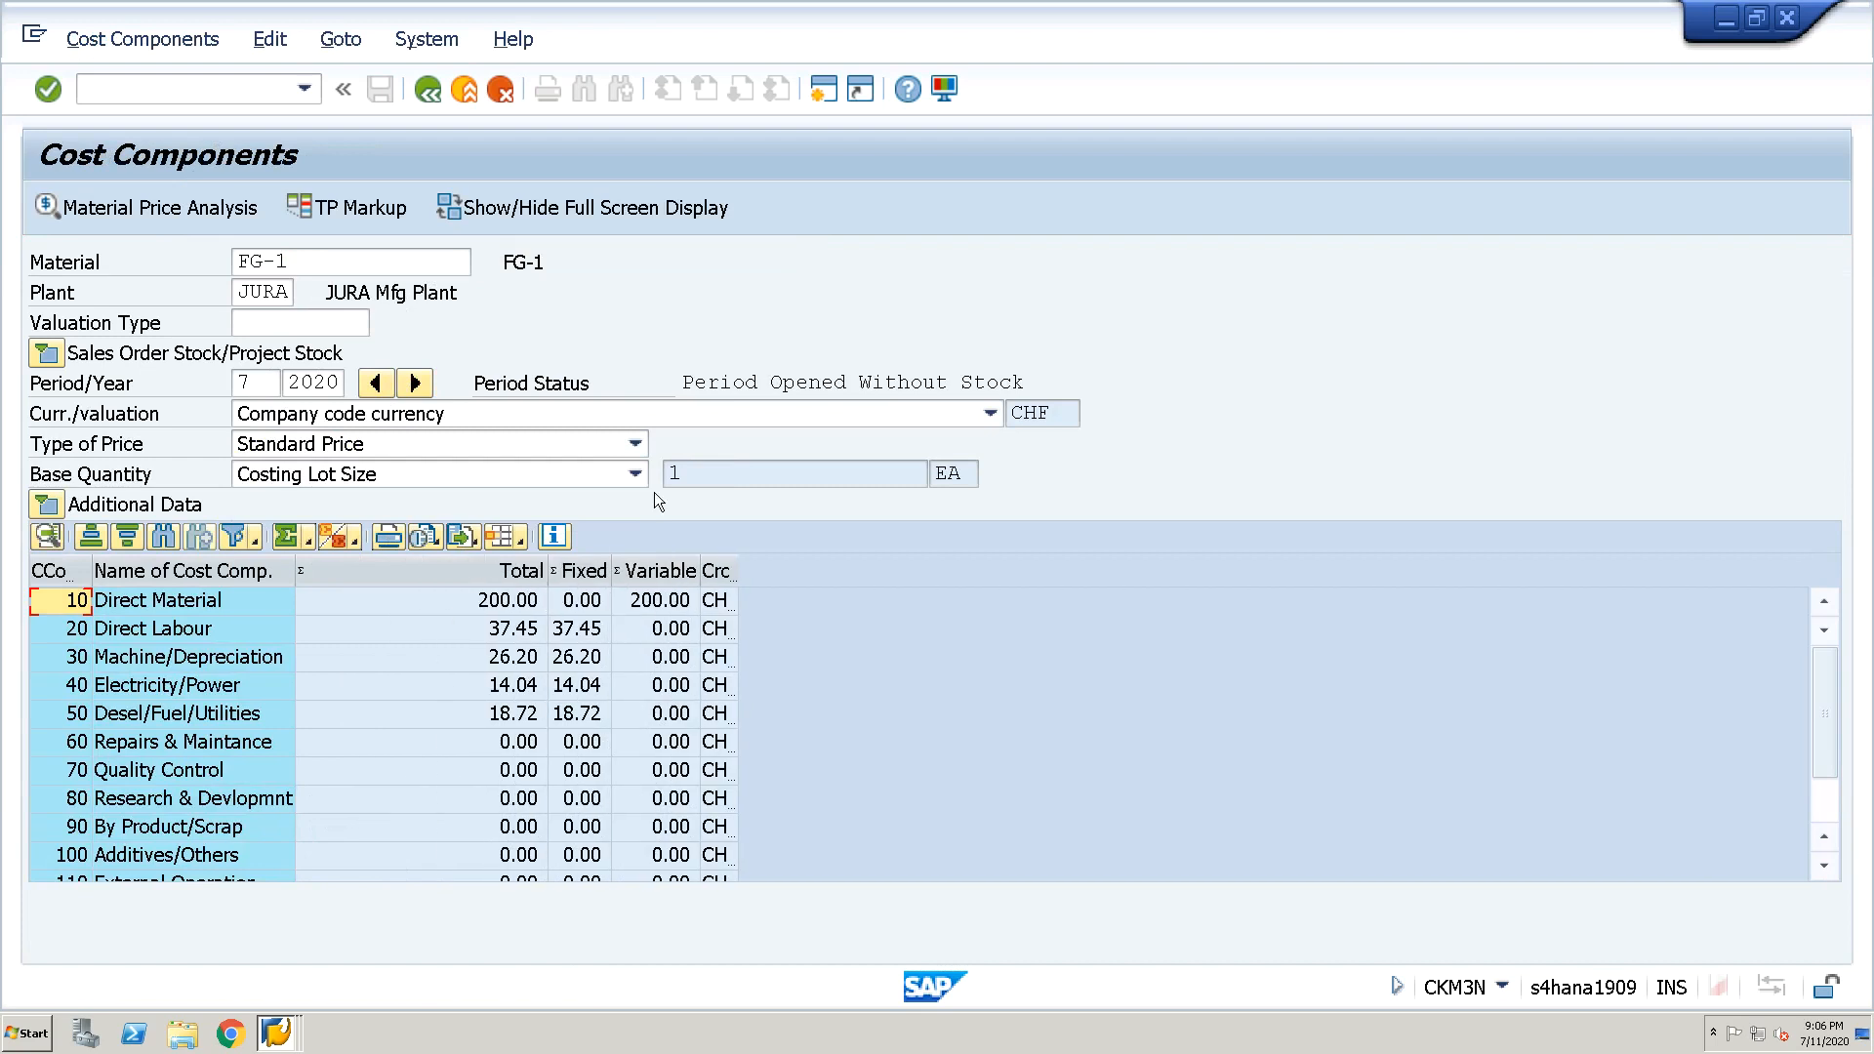
Check the overall total of the FG-1 cost components in company code currency
{"action": "left_click", "coordinate": [596, 418]}
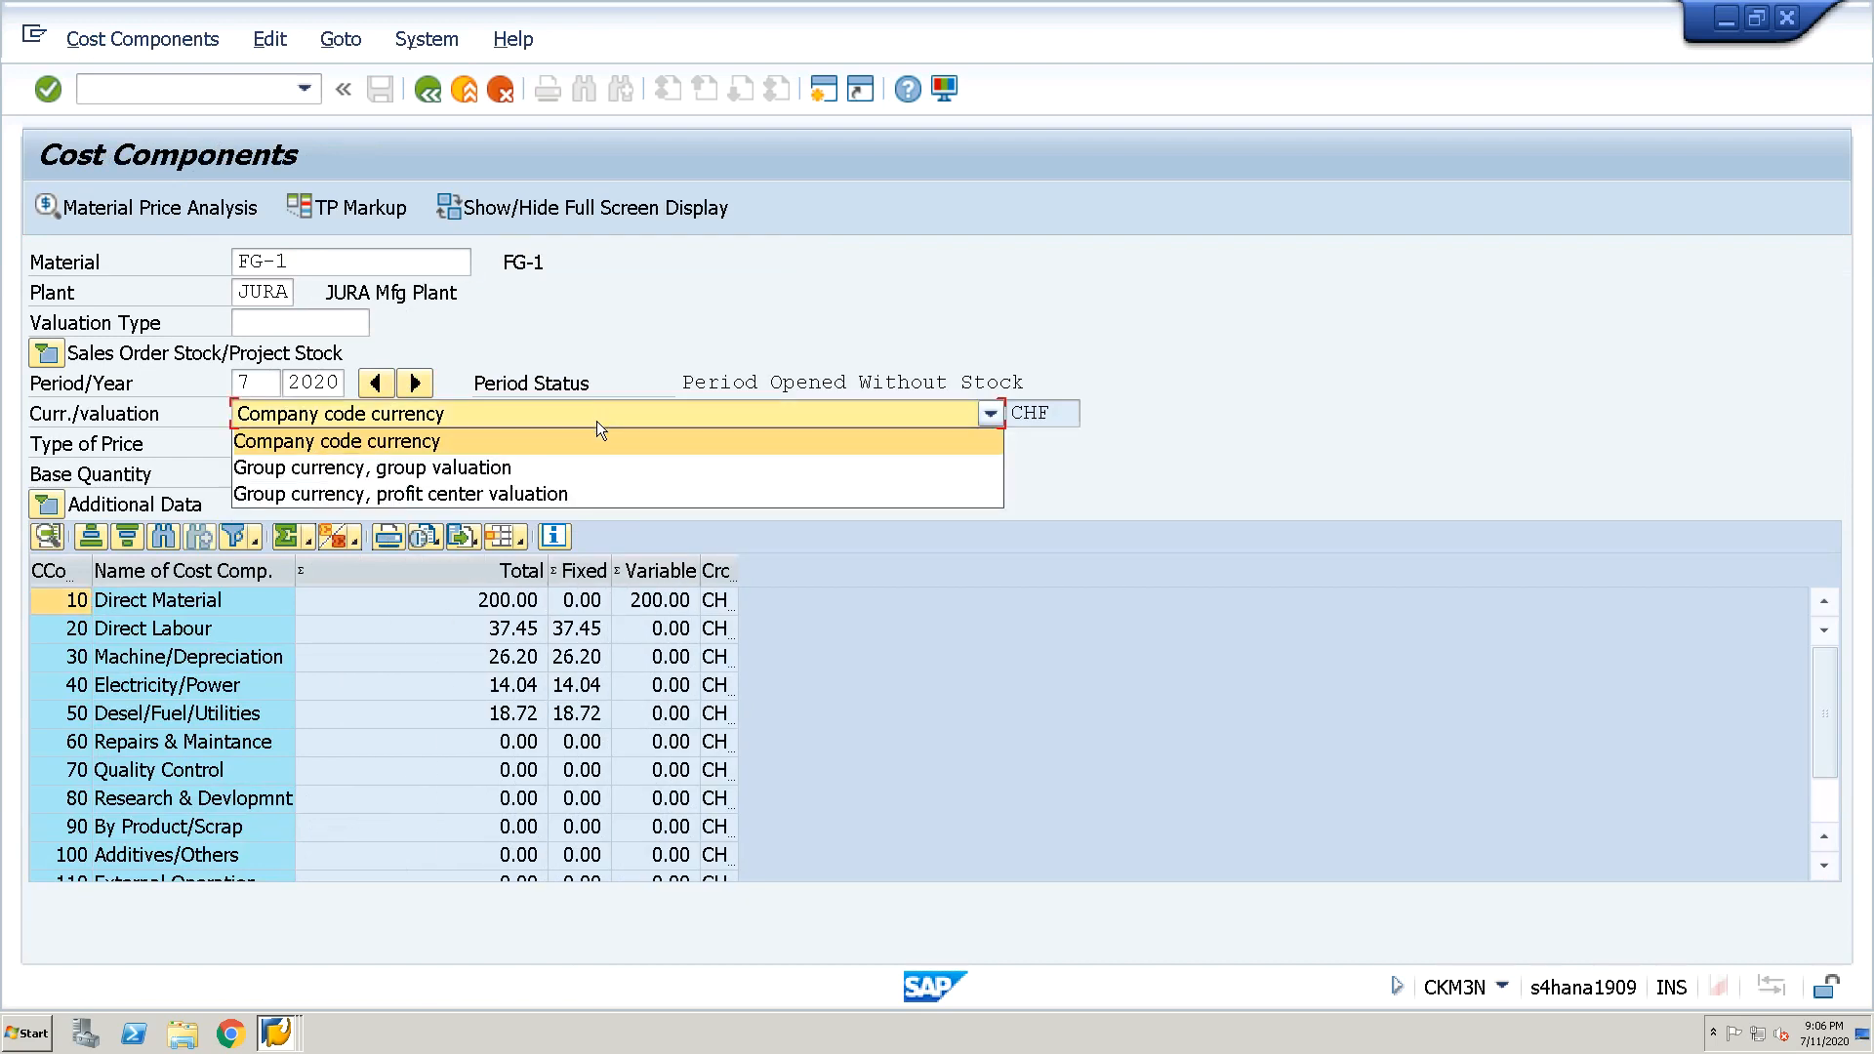
{"action": "left_click", "coordinate": [1105, 622]}
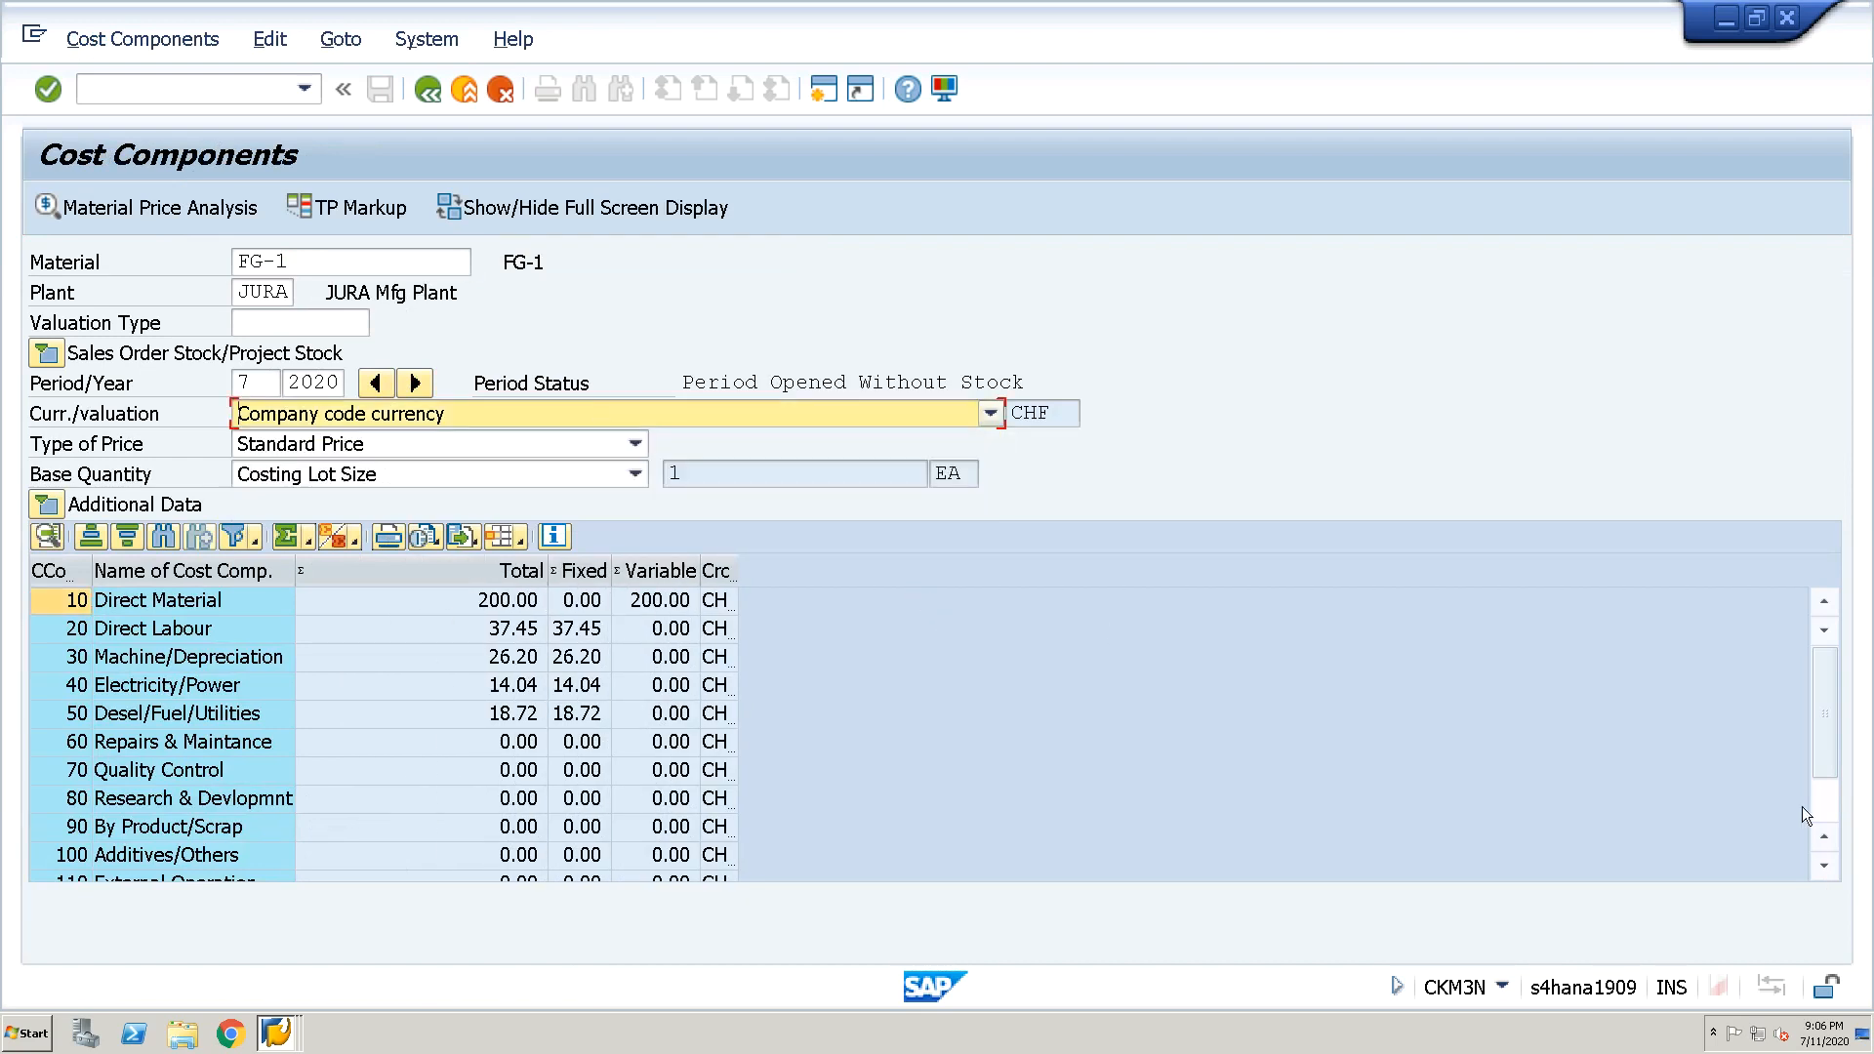
{"action": "left_click", "coordinate": [1834, 804]}
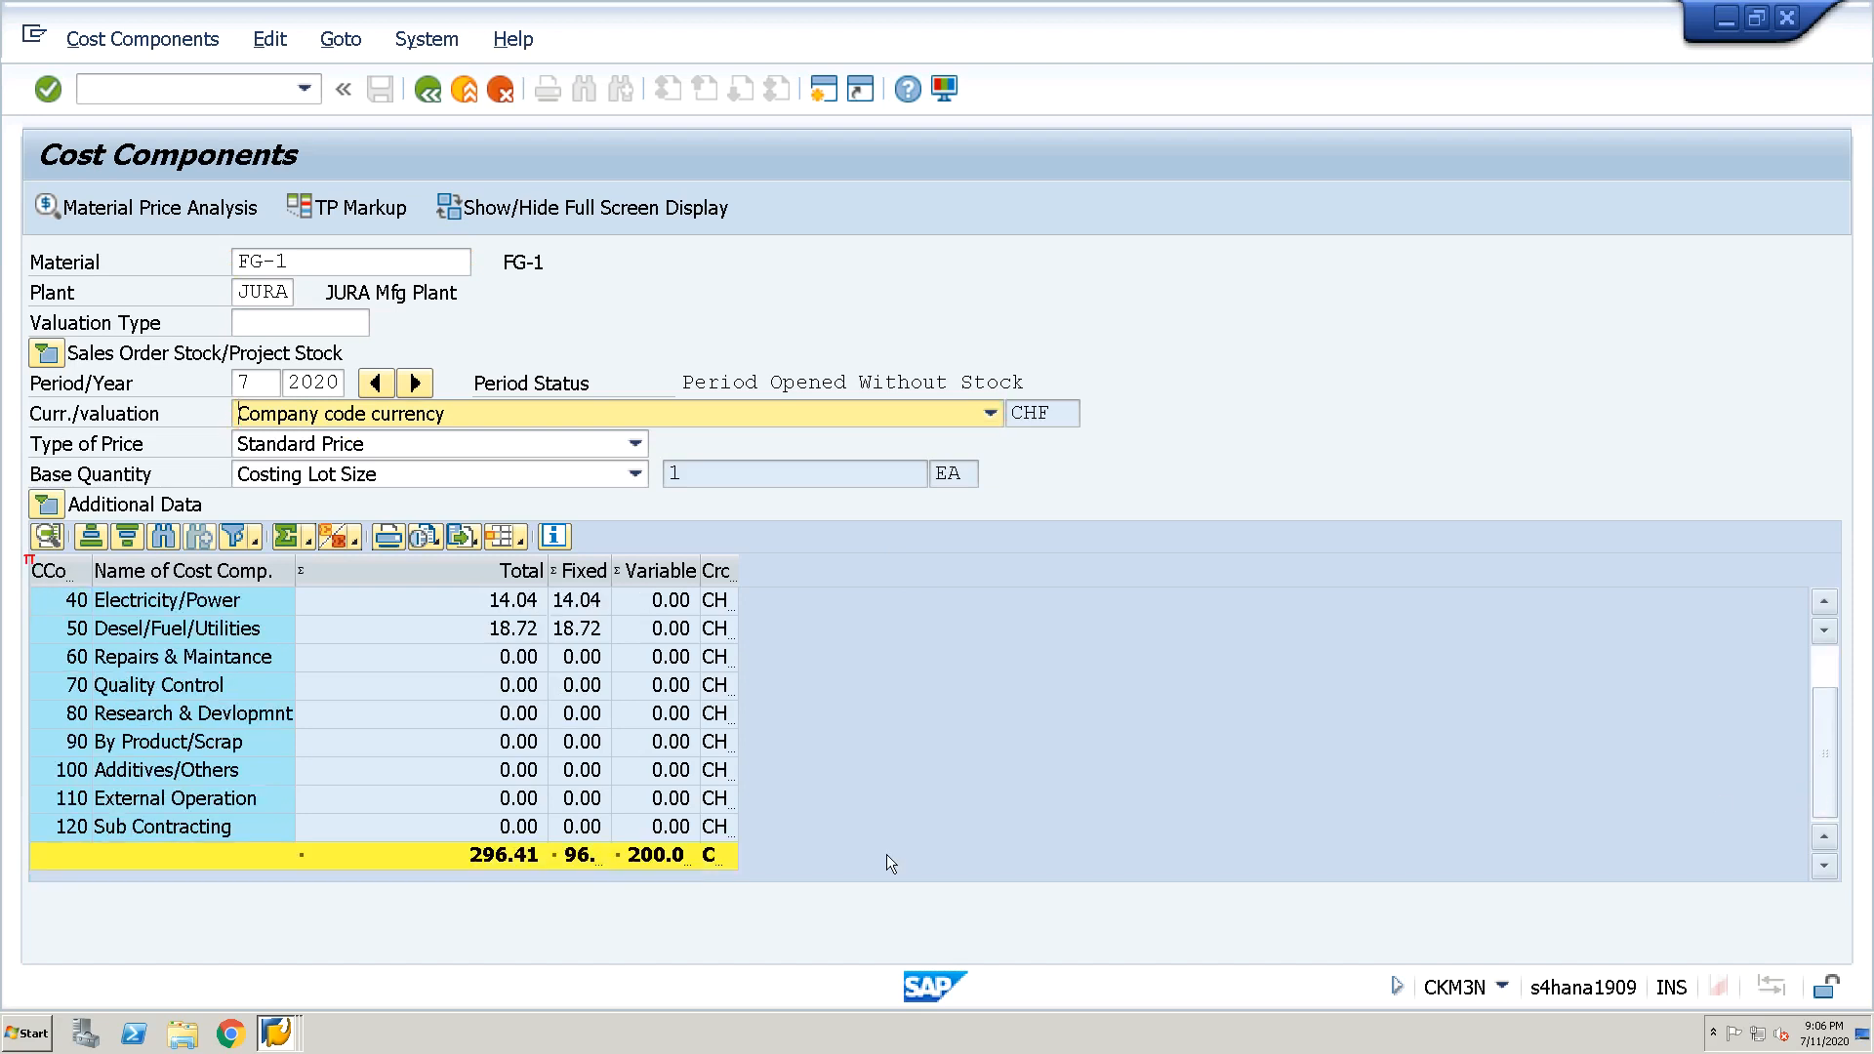
{"action": "left_click", "coordinate": [519, 859]}
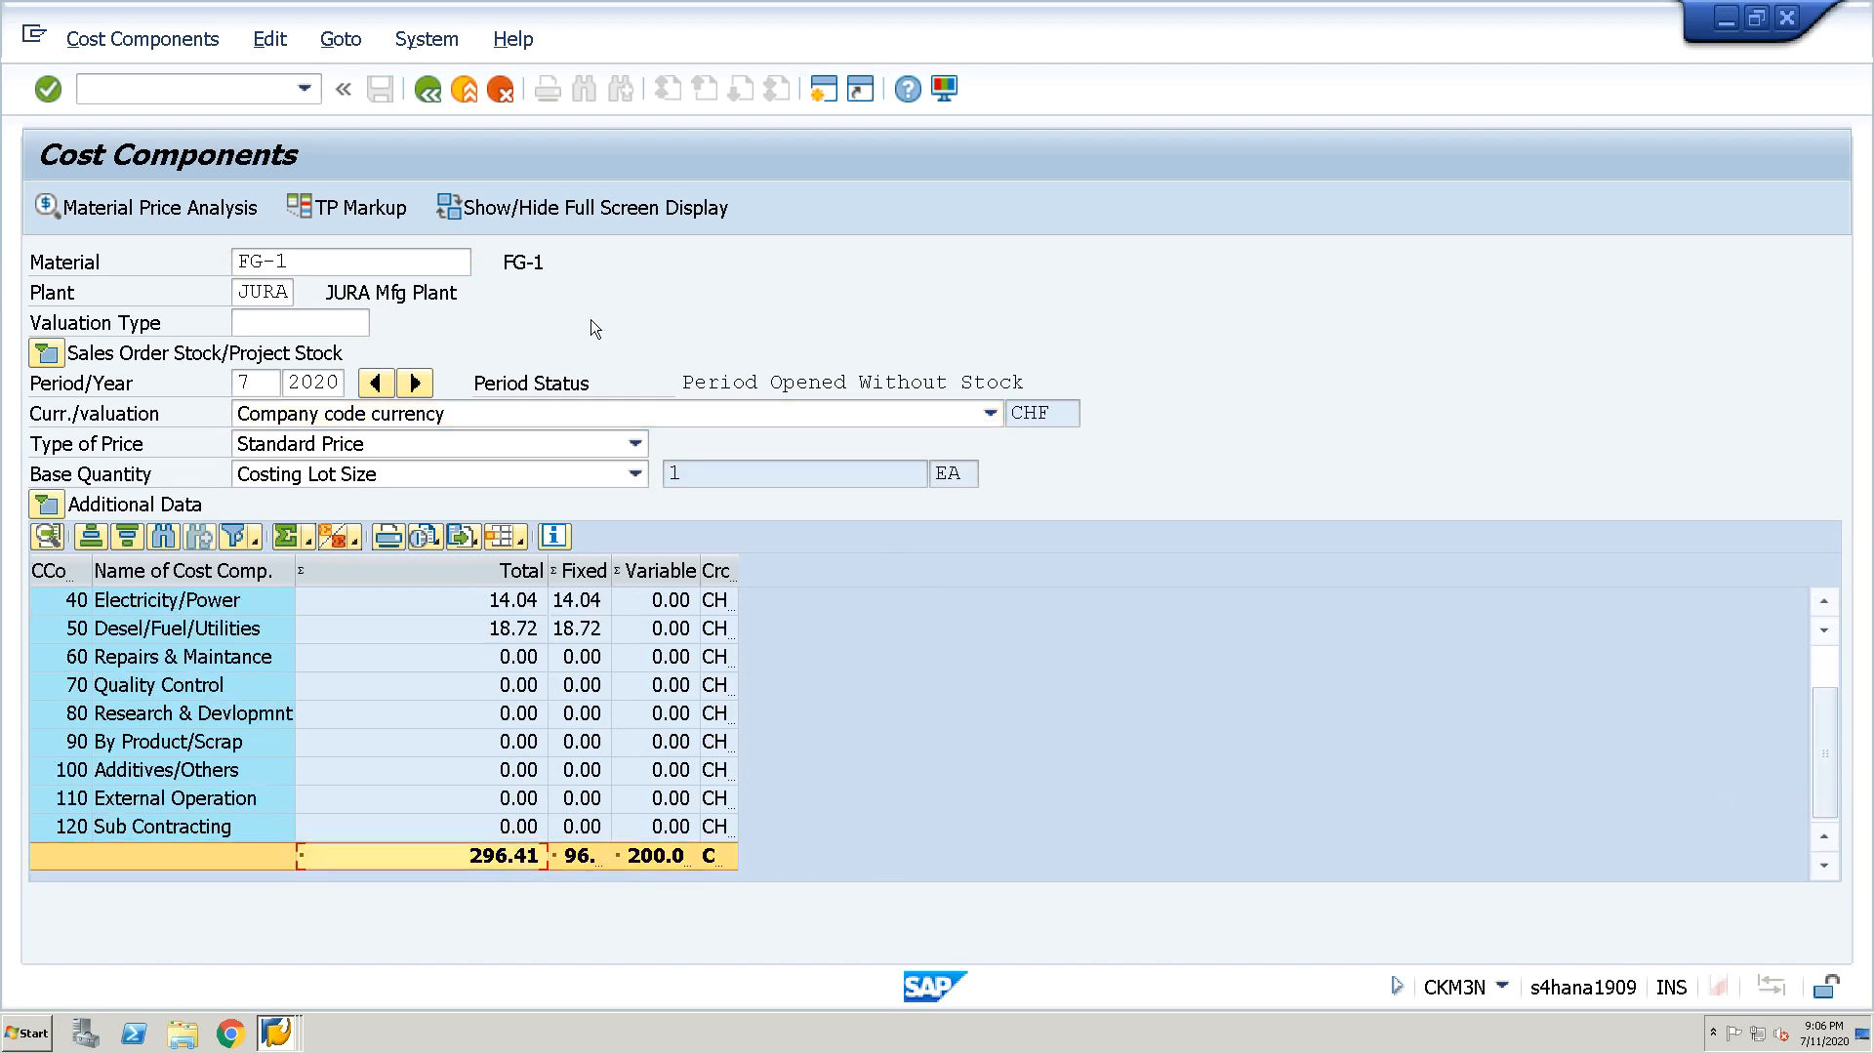
Switch the cost components to group currency, group valuation and check their overall total
{"action": "left_click", "coordinate": [568, 414]}
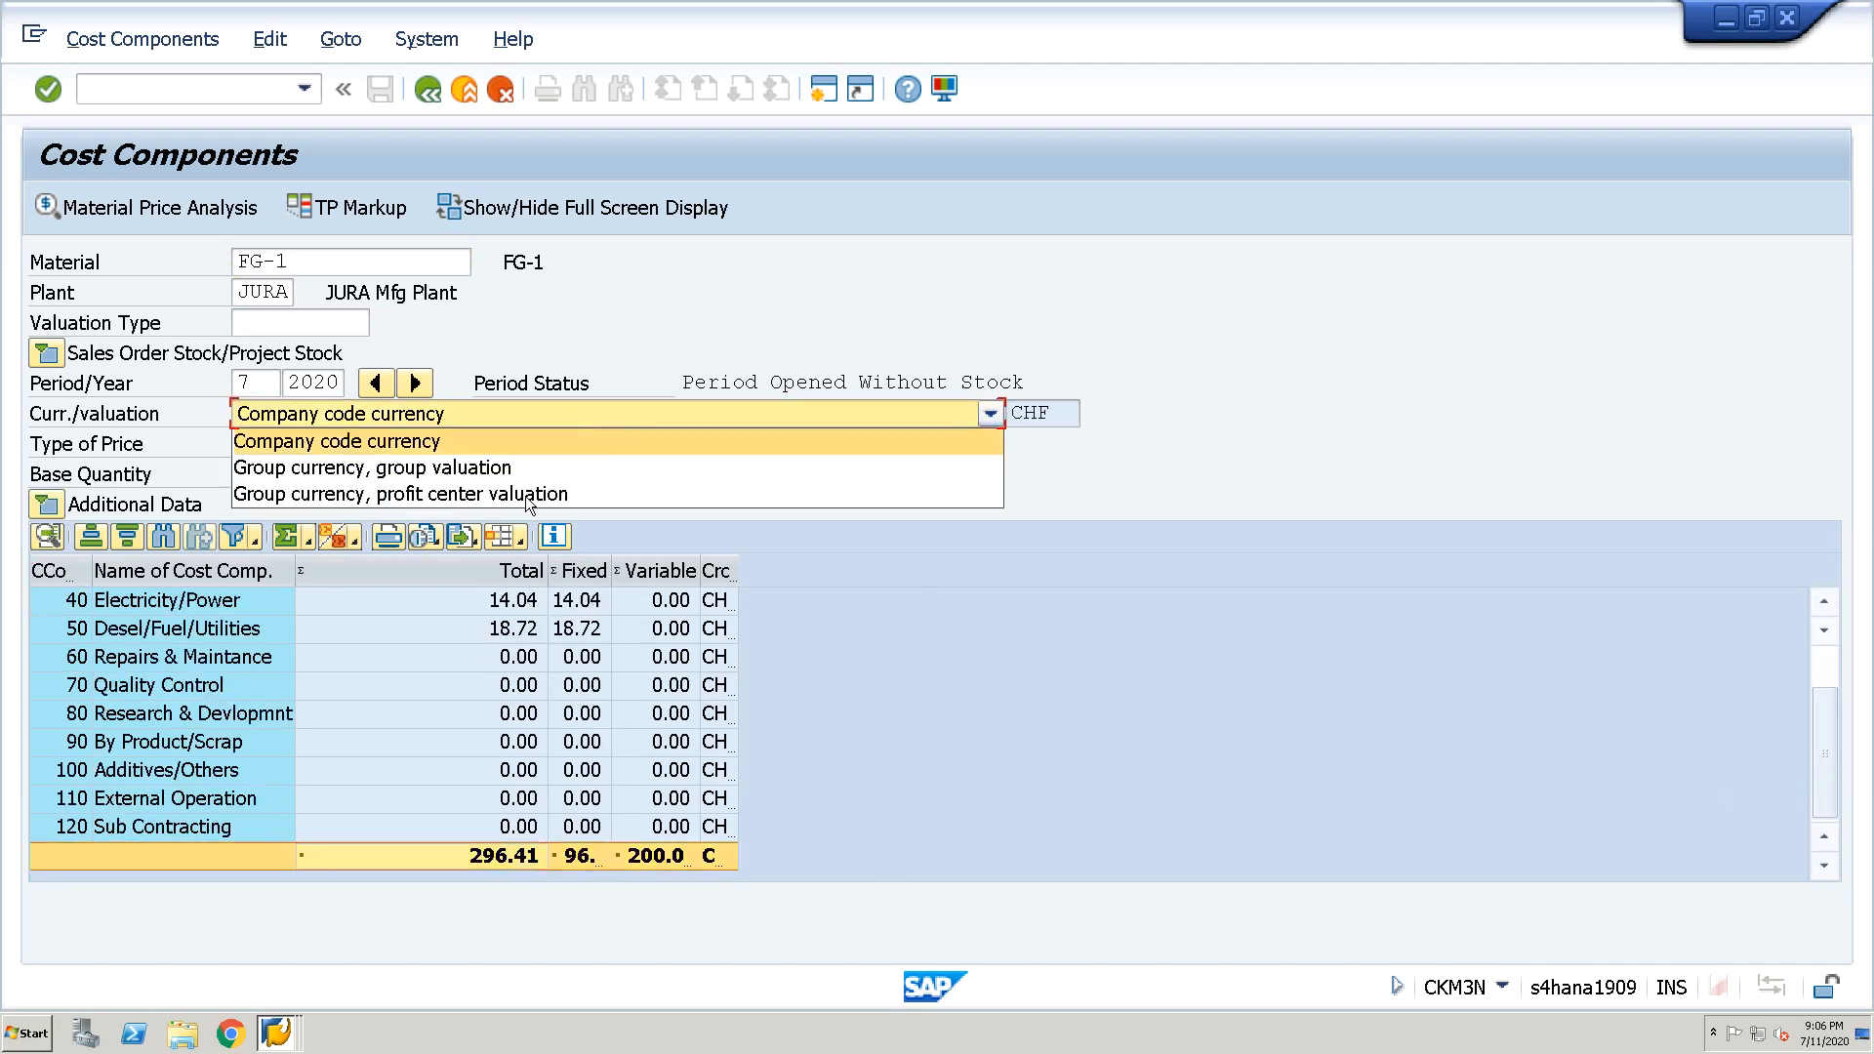
{"action": "left_click", "coordinate": [518, 473]}
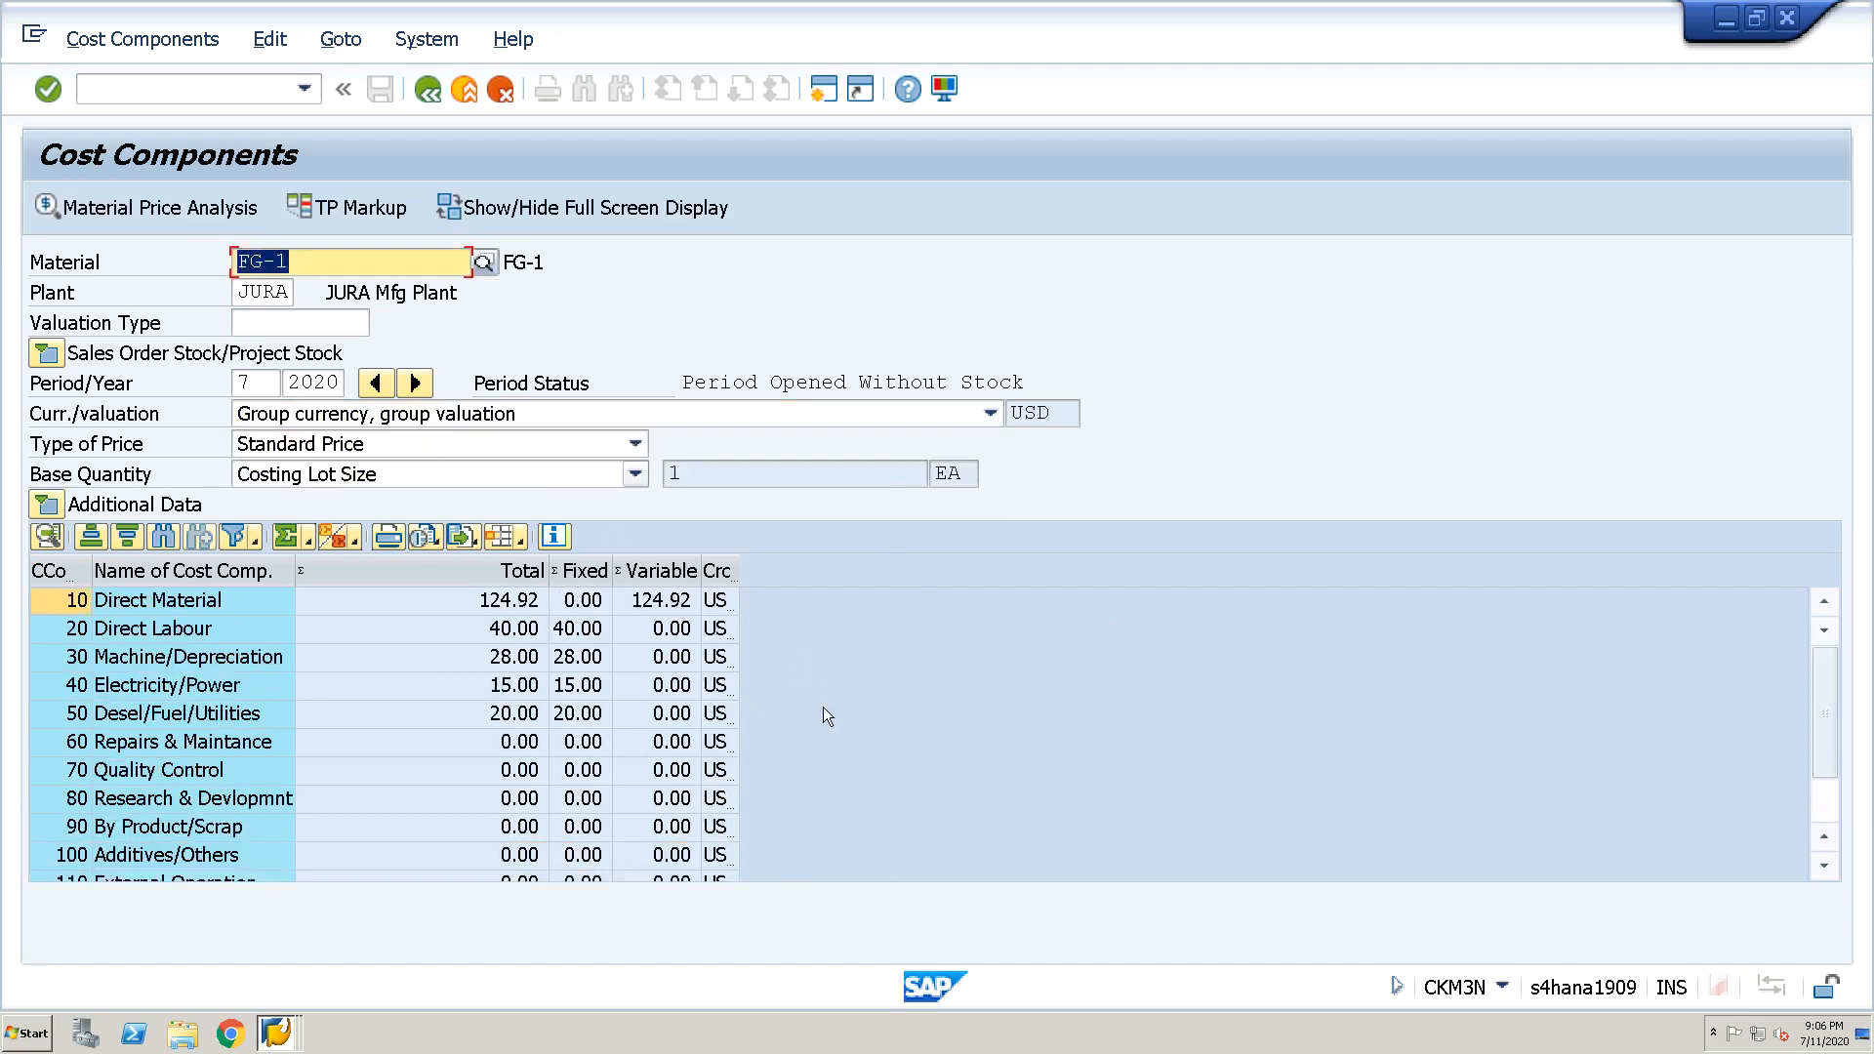
{"action": "left_click", "coordinate": [1826, 807]}
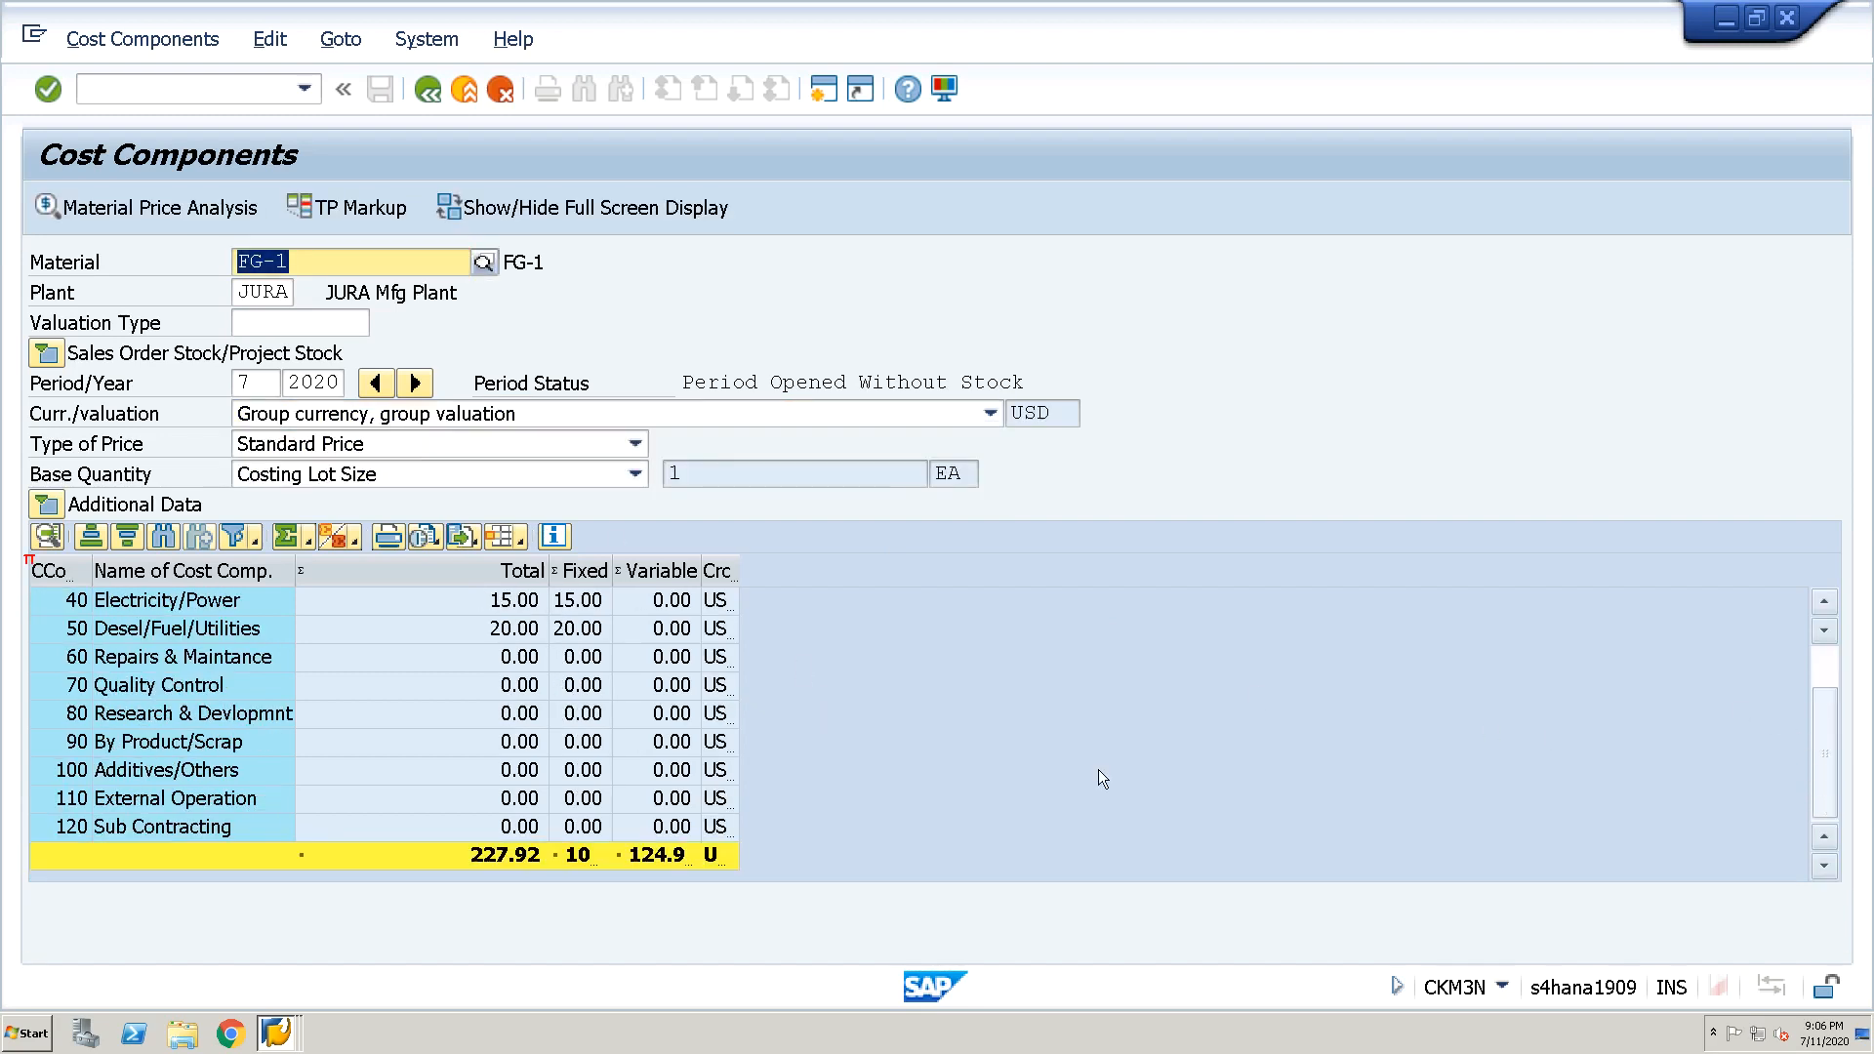
{"action": "left_click", "coordinate": [515, 856]}
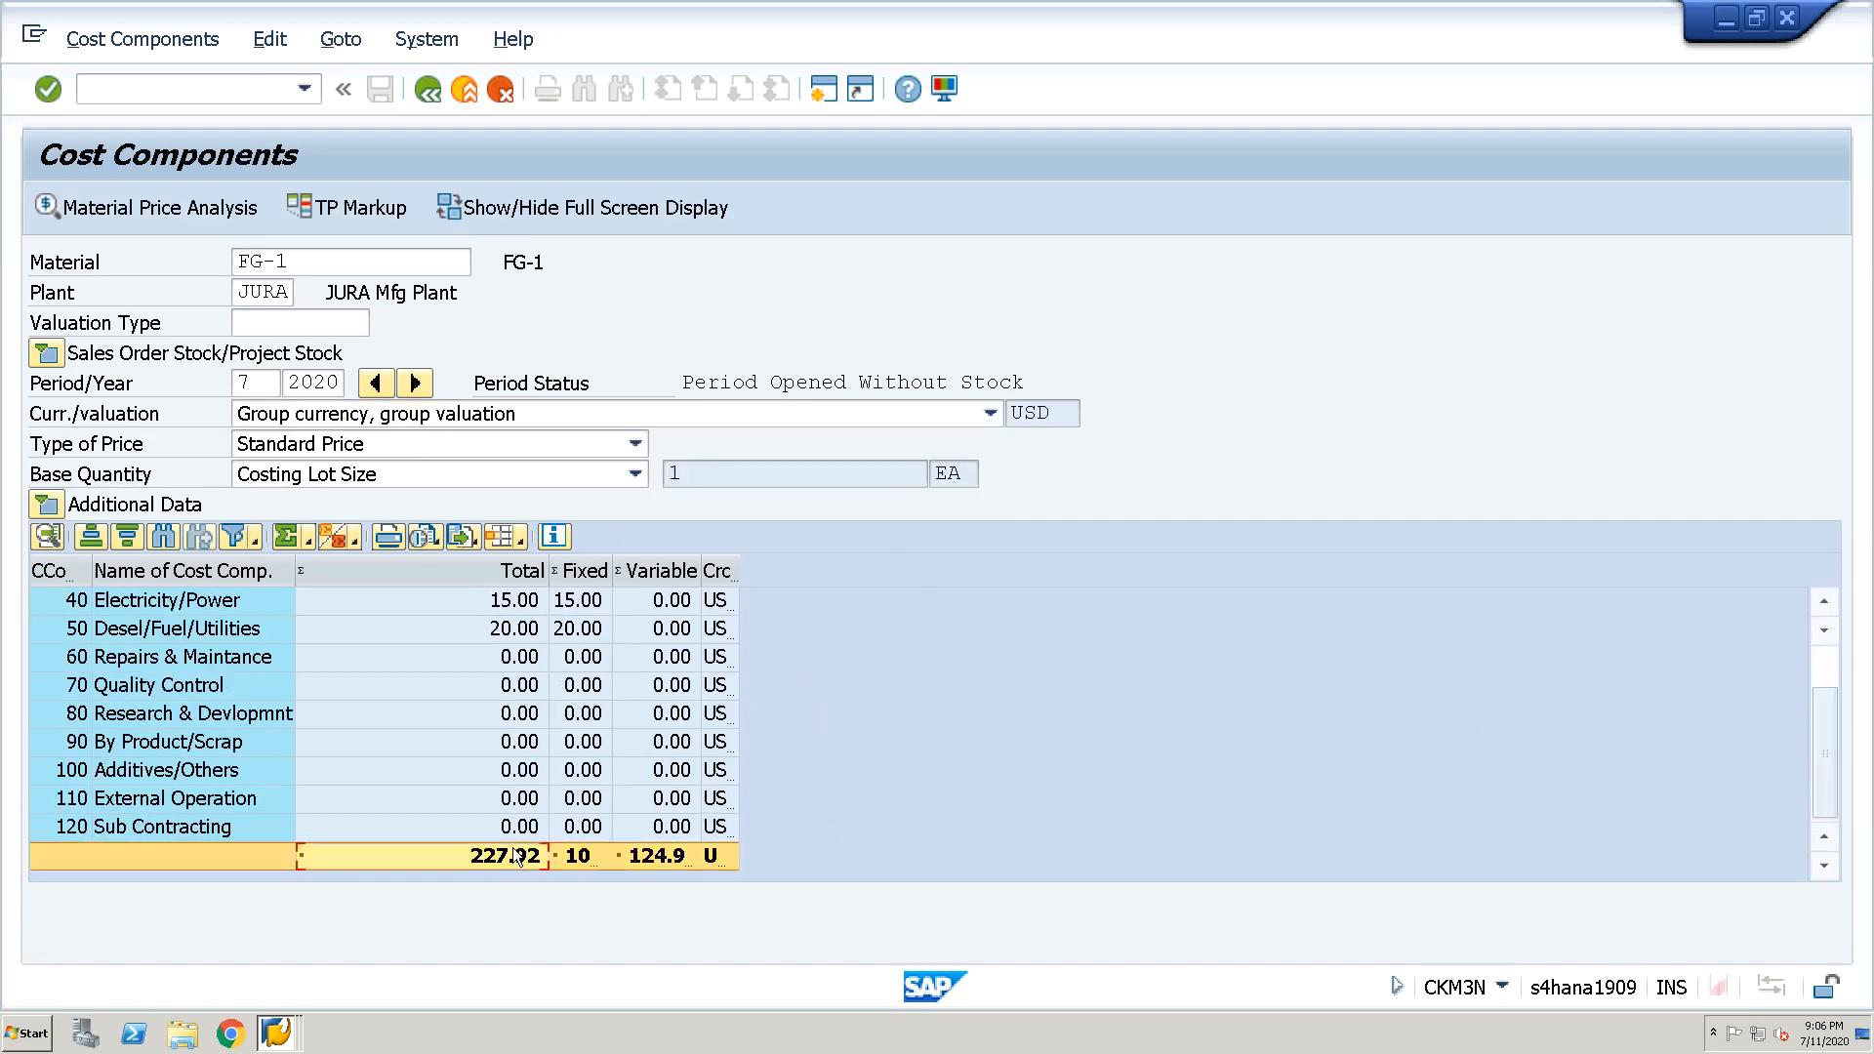
Switch the cost components to group currency, profit center valuation and check their overall total
{"action": "left_click", "coordinate": [433, 419]}
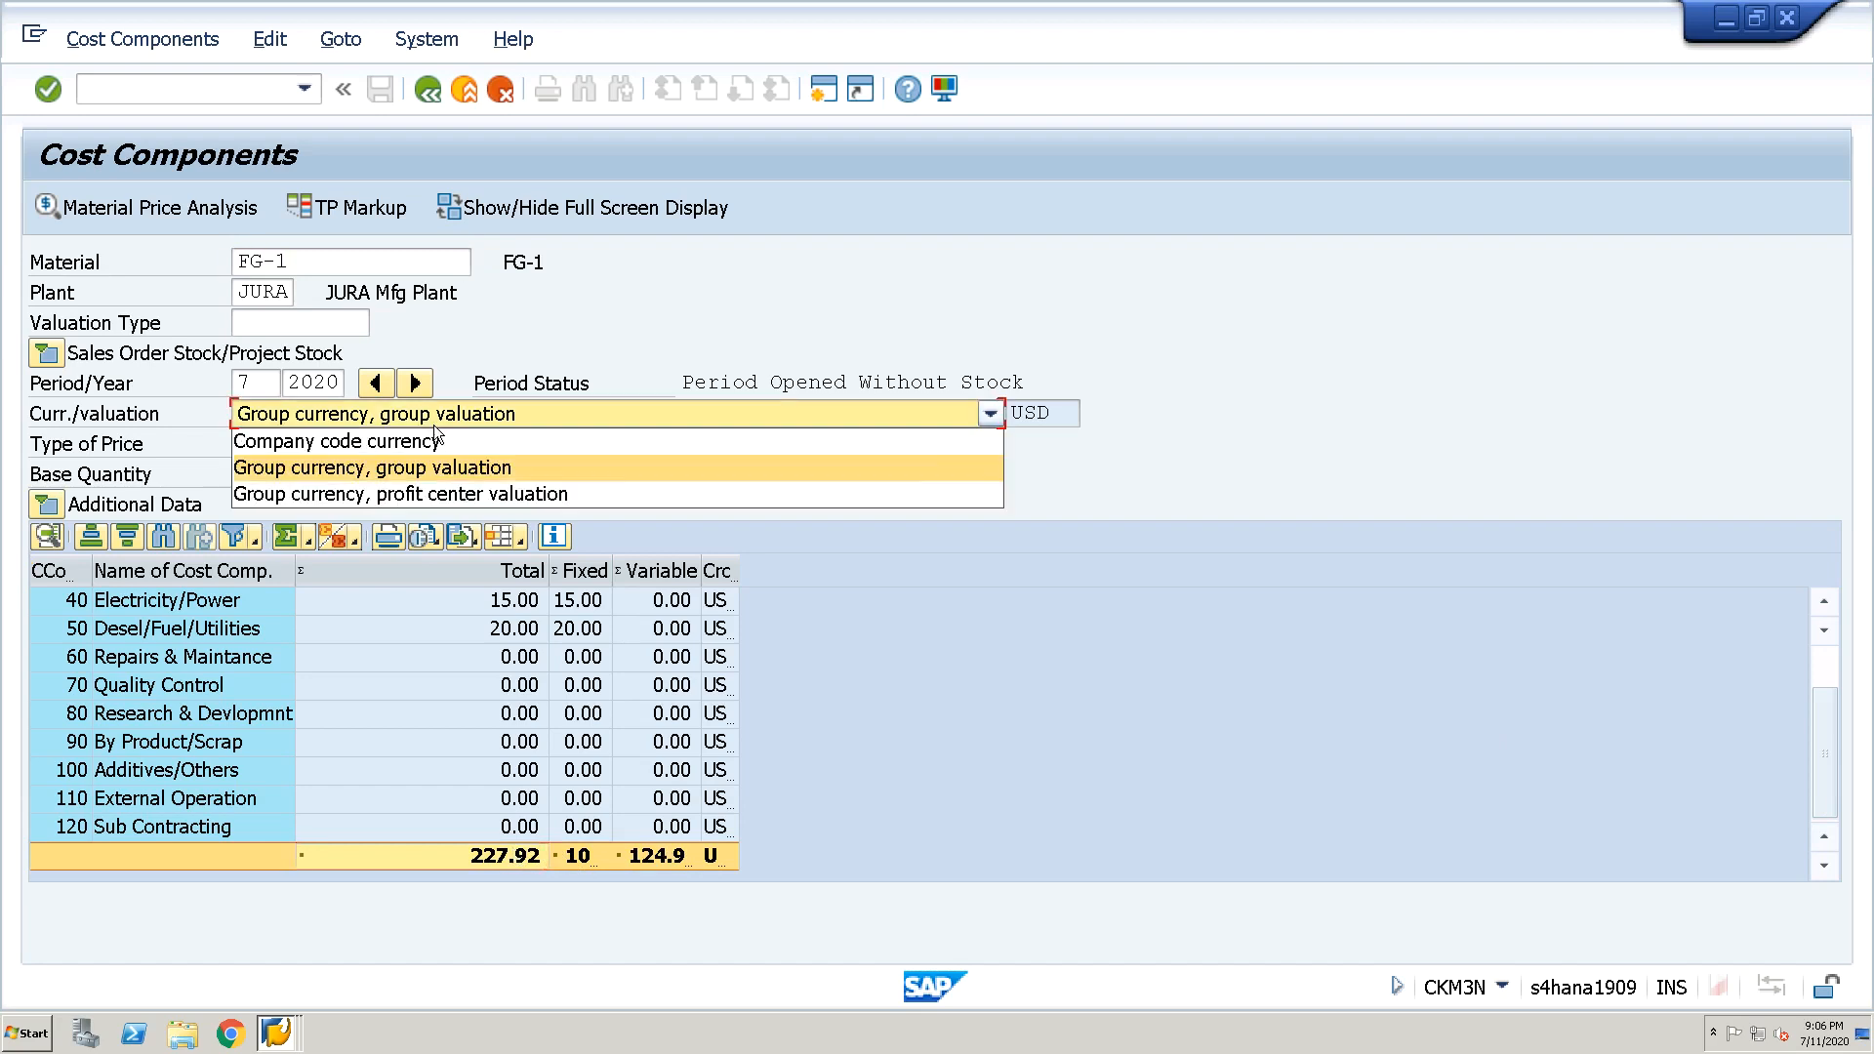
{"action": "left_click", "coordinate": [418, 494]}
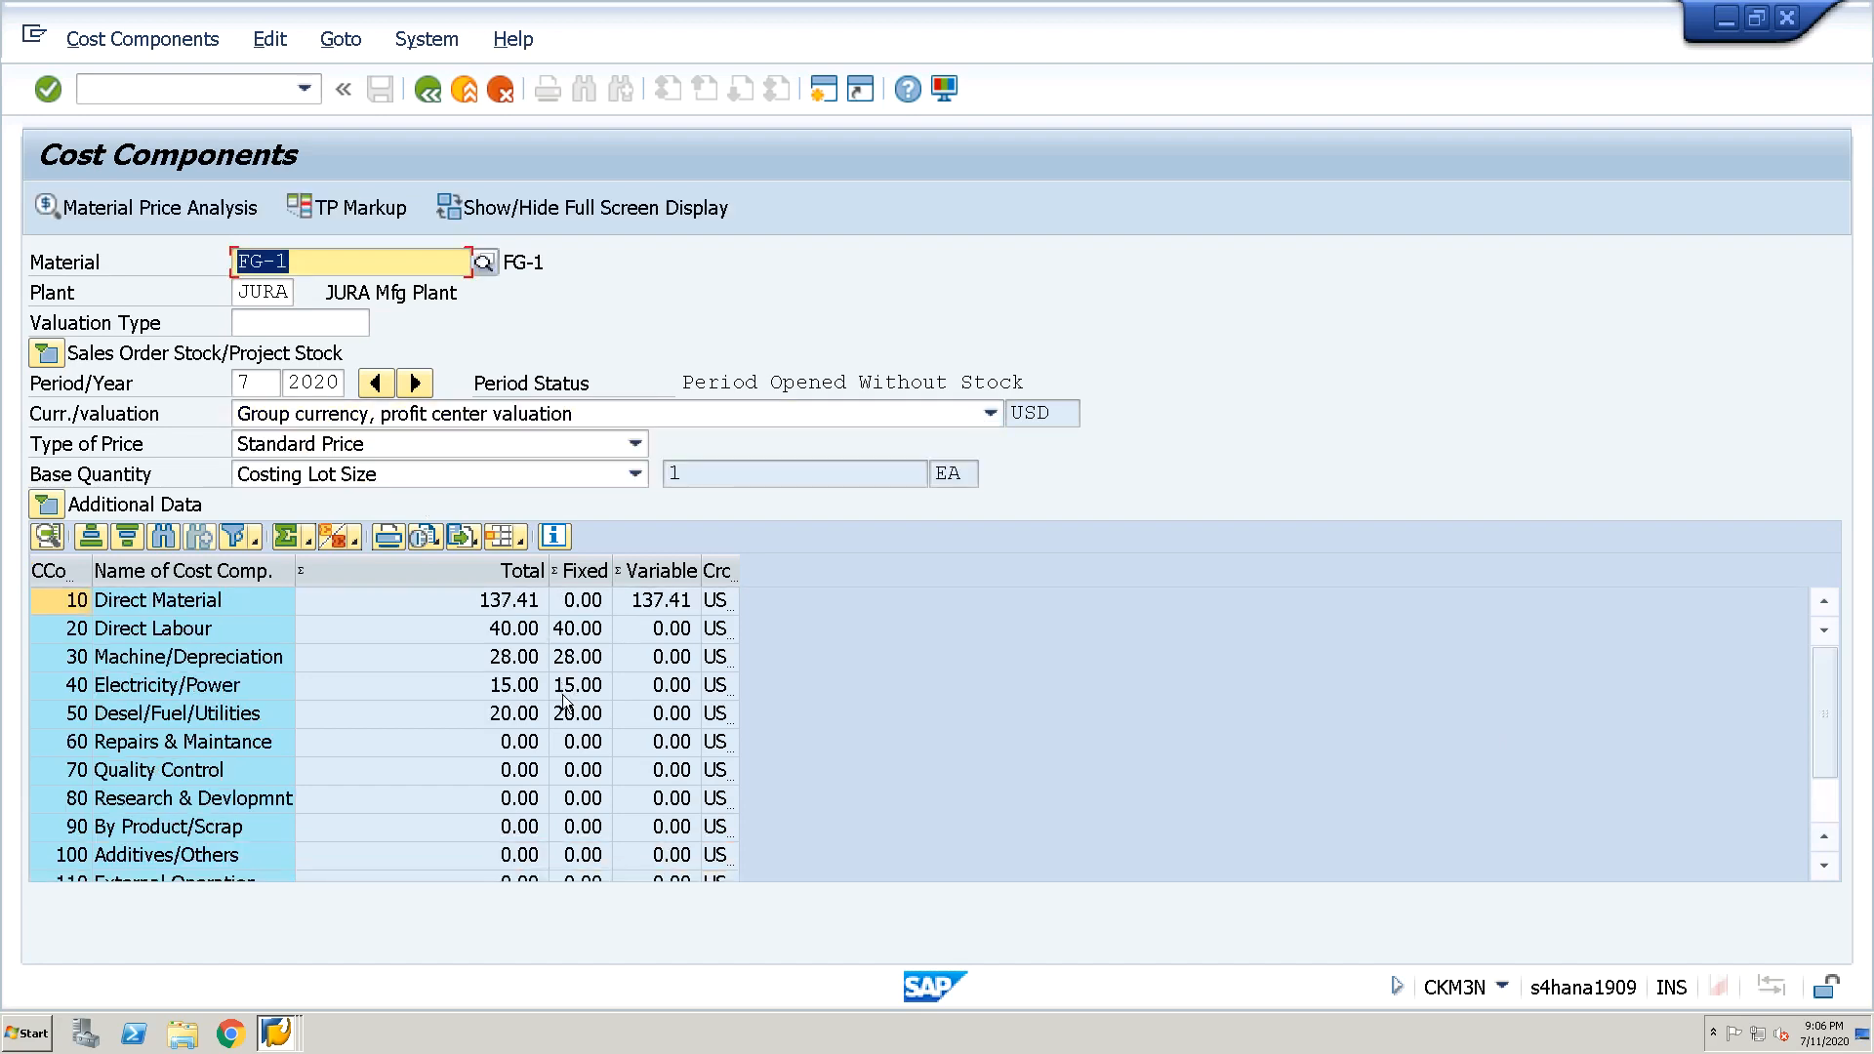
{"action": "scroll", "coordinate": [1830, 825], "scroll_direction": "down", "scroll_amount": 1}
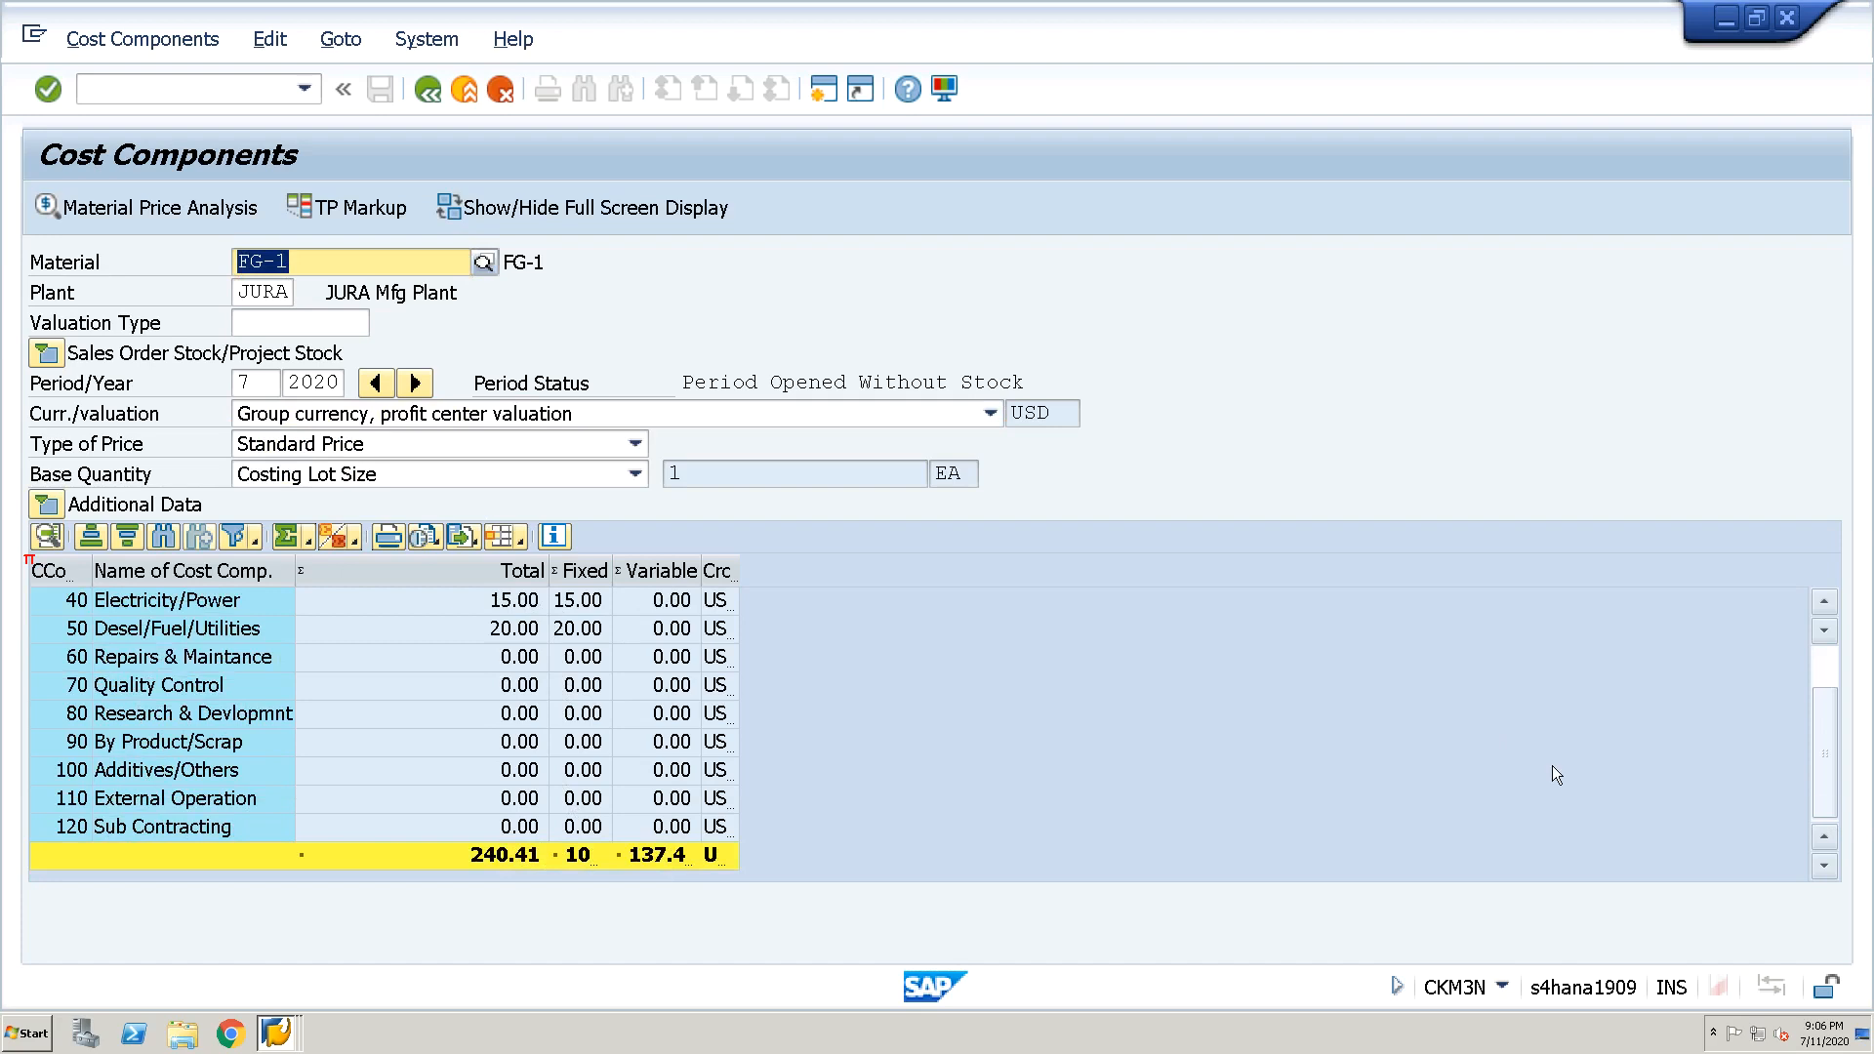
{"action": "left_click", "coordinate": [482, 859]}
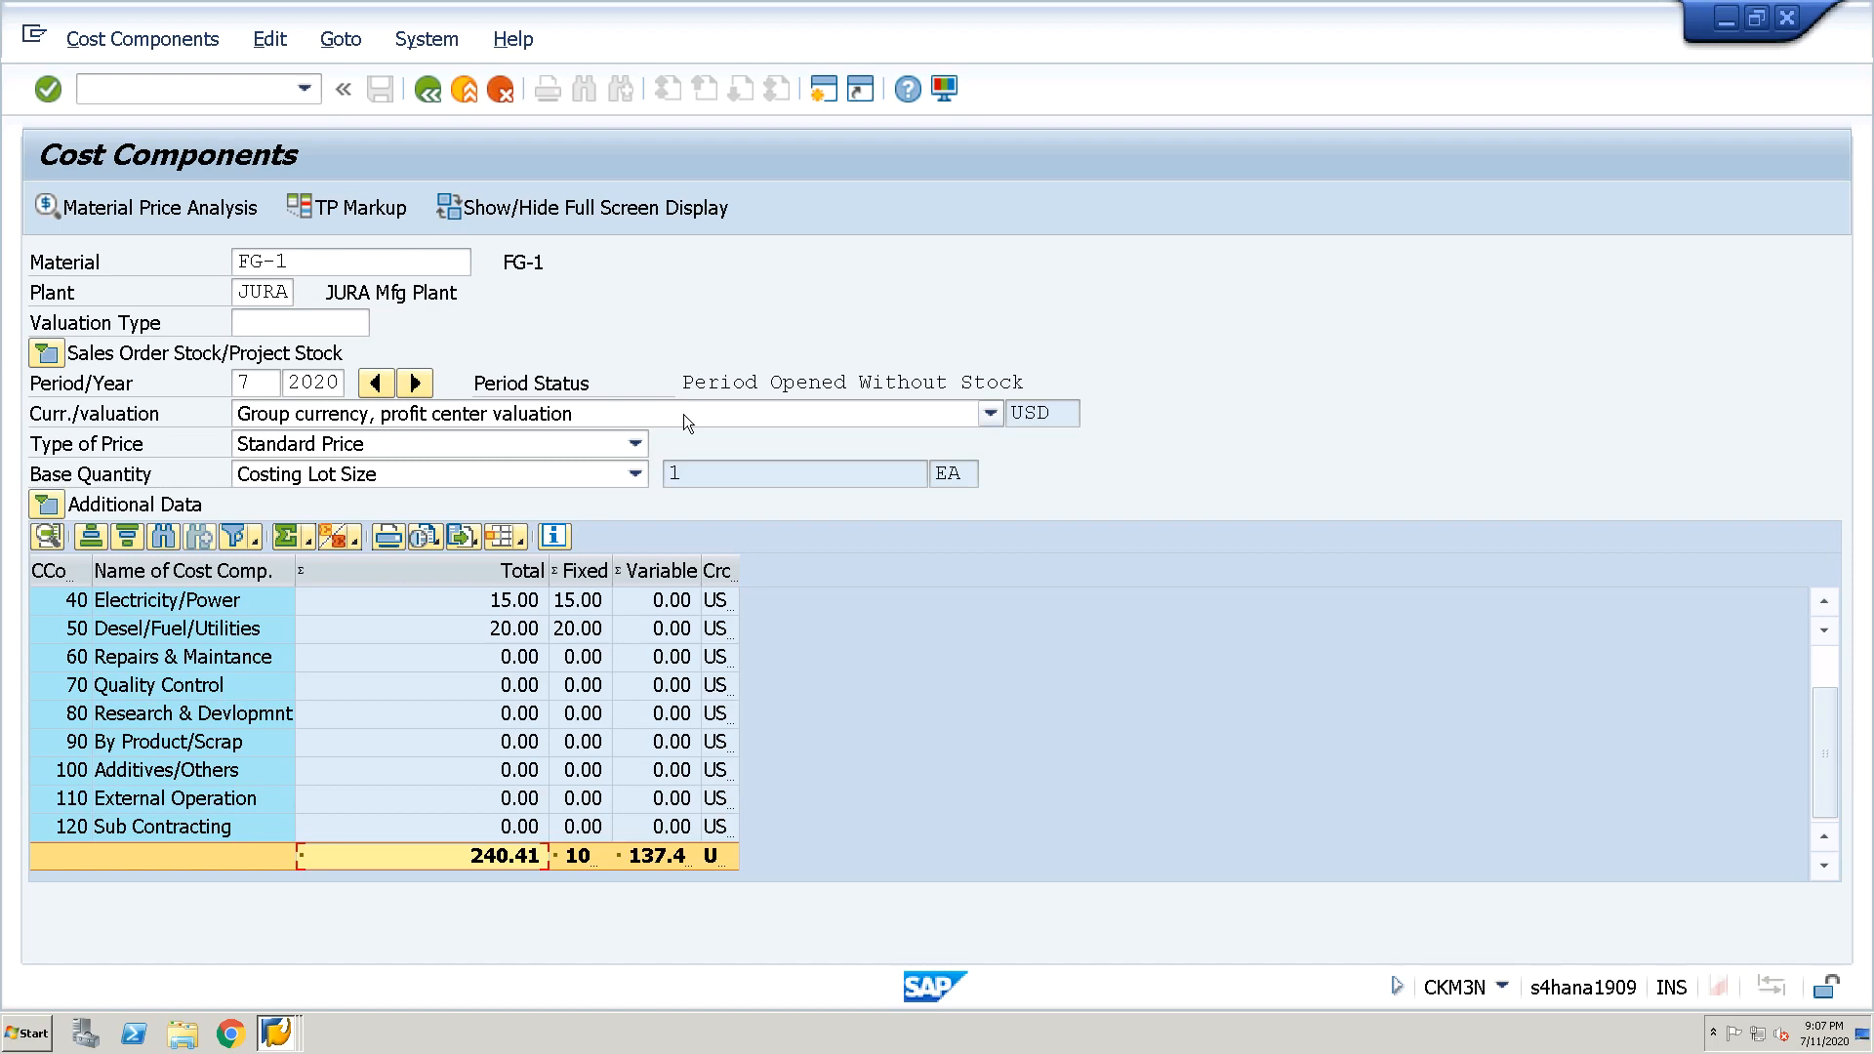
Review the labour, machine, electricity and fuel cost component amounts in the profit center valuation
{"action": "scroll", "coordinate": [1827, 684], "scroll_direction": "up", "scroll_amount": 1}
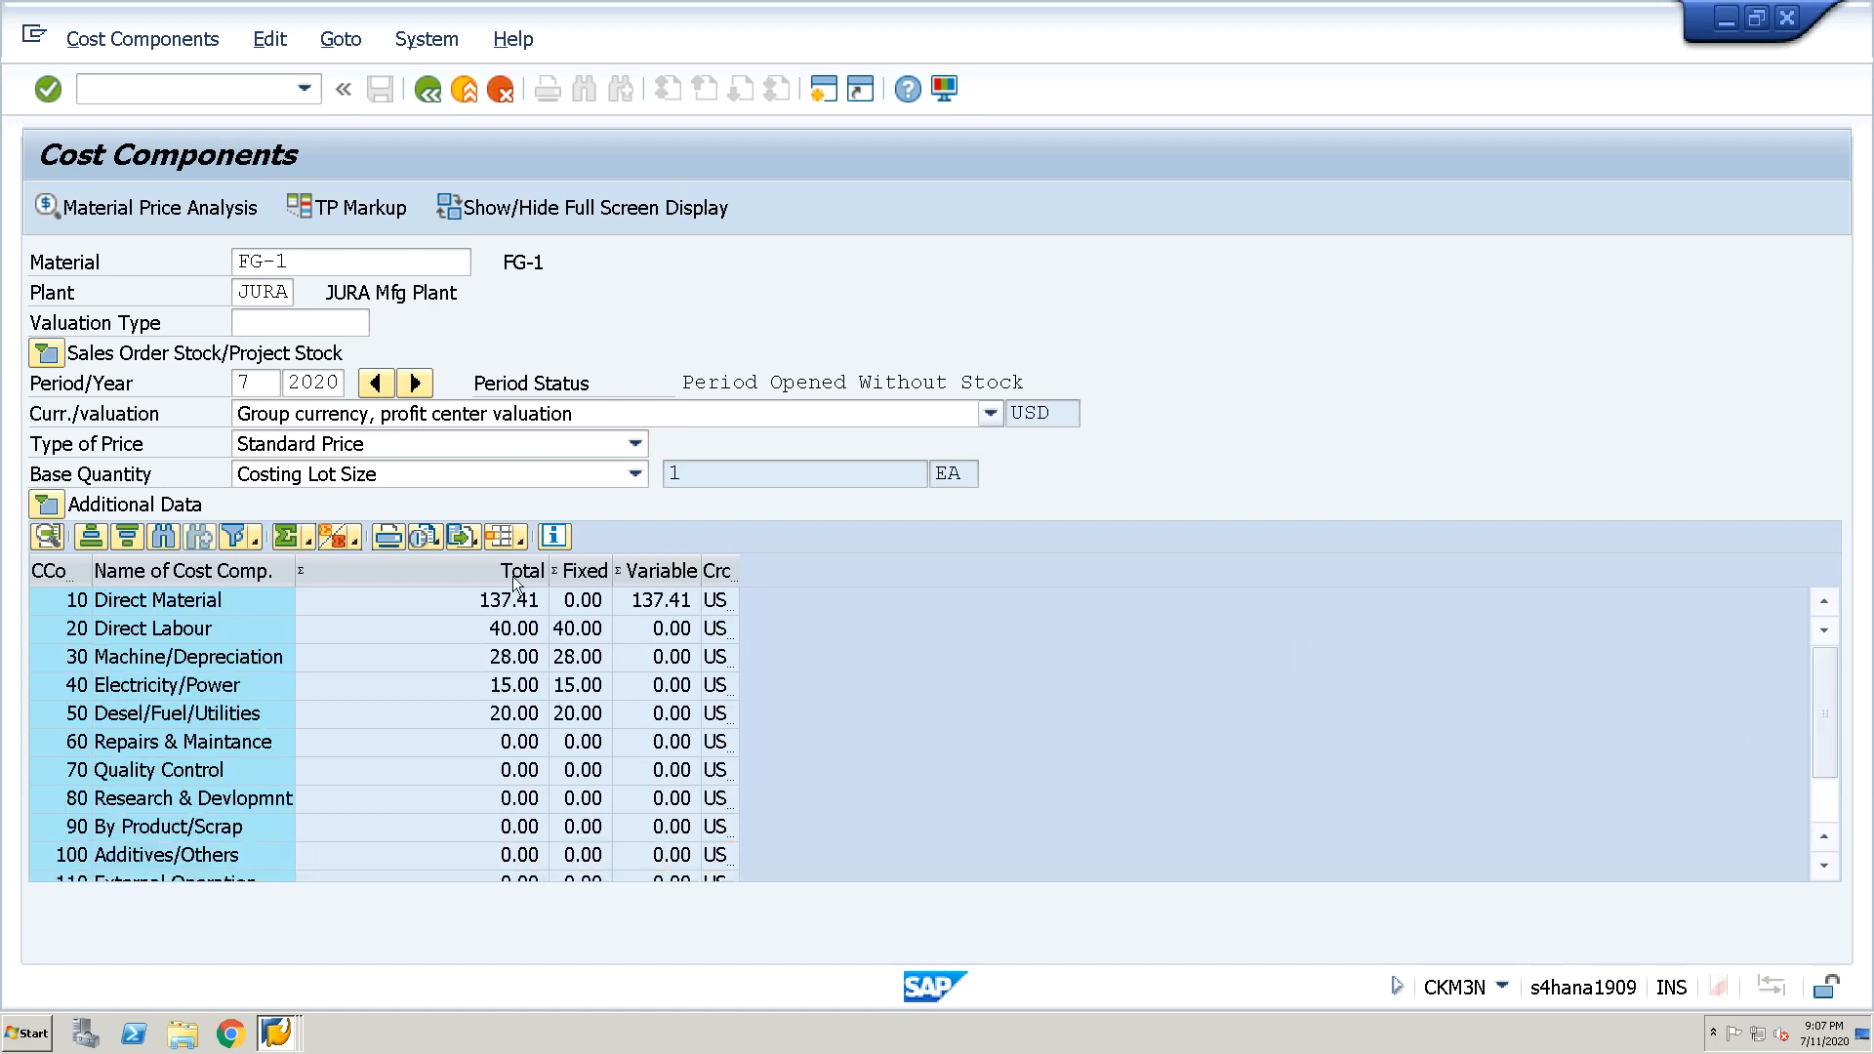
{"action": "left_click", "coordinate": [512, 630]}
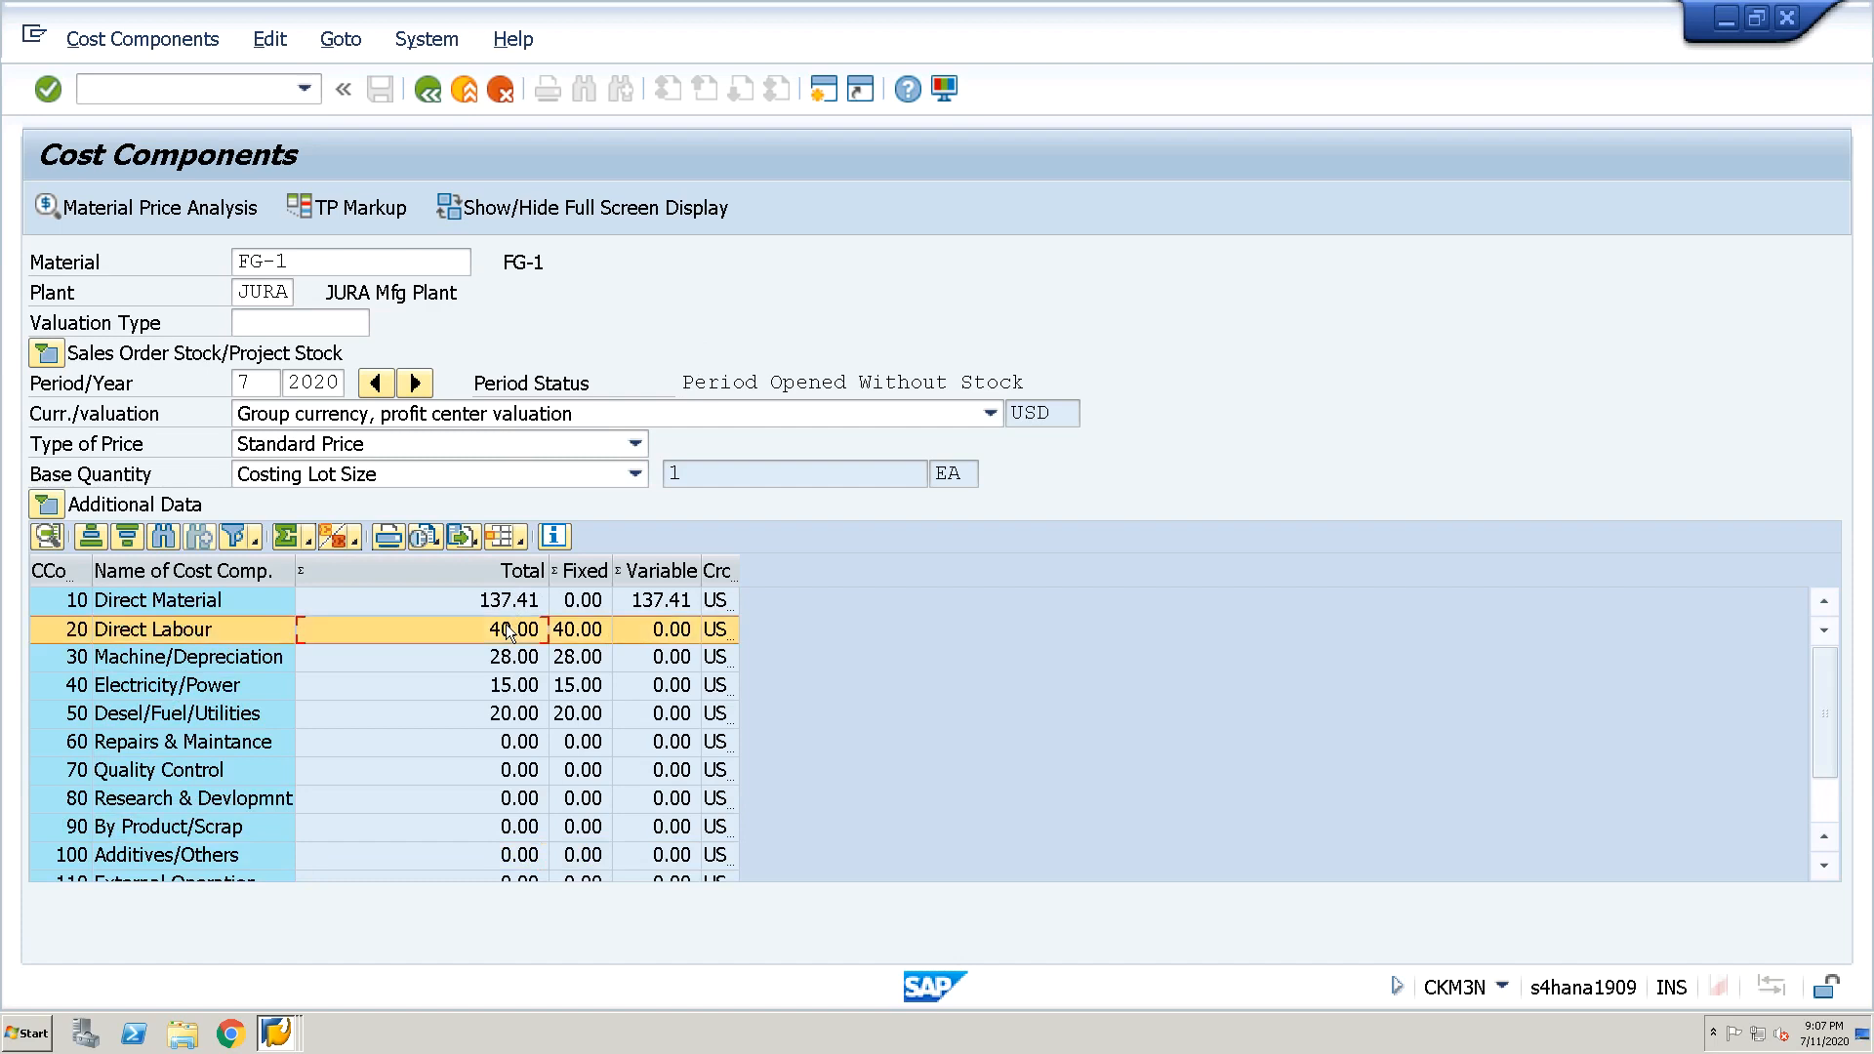
{"action": "left_click", "coordinate": [512, 662]}
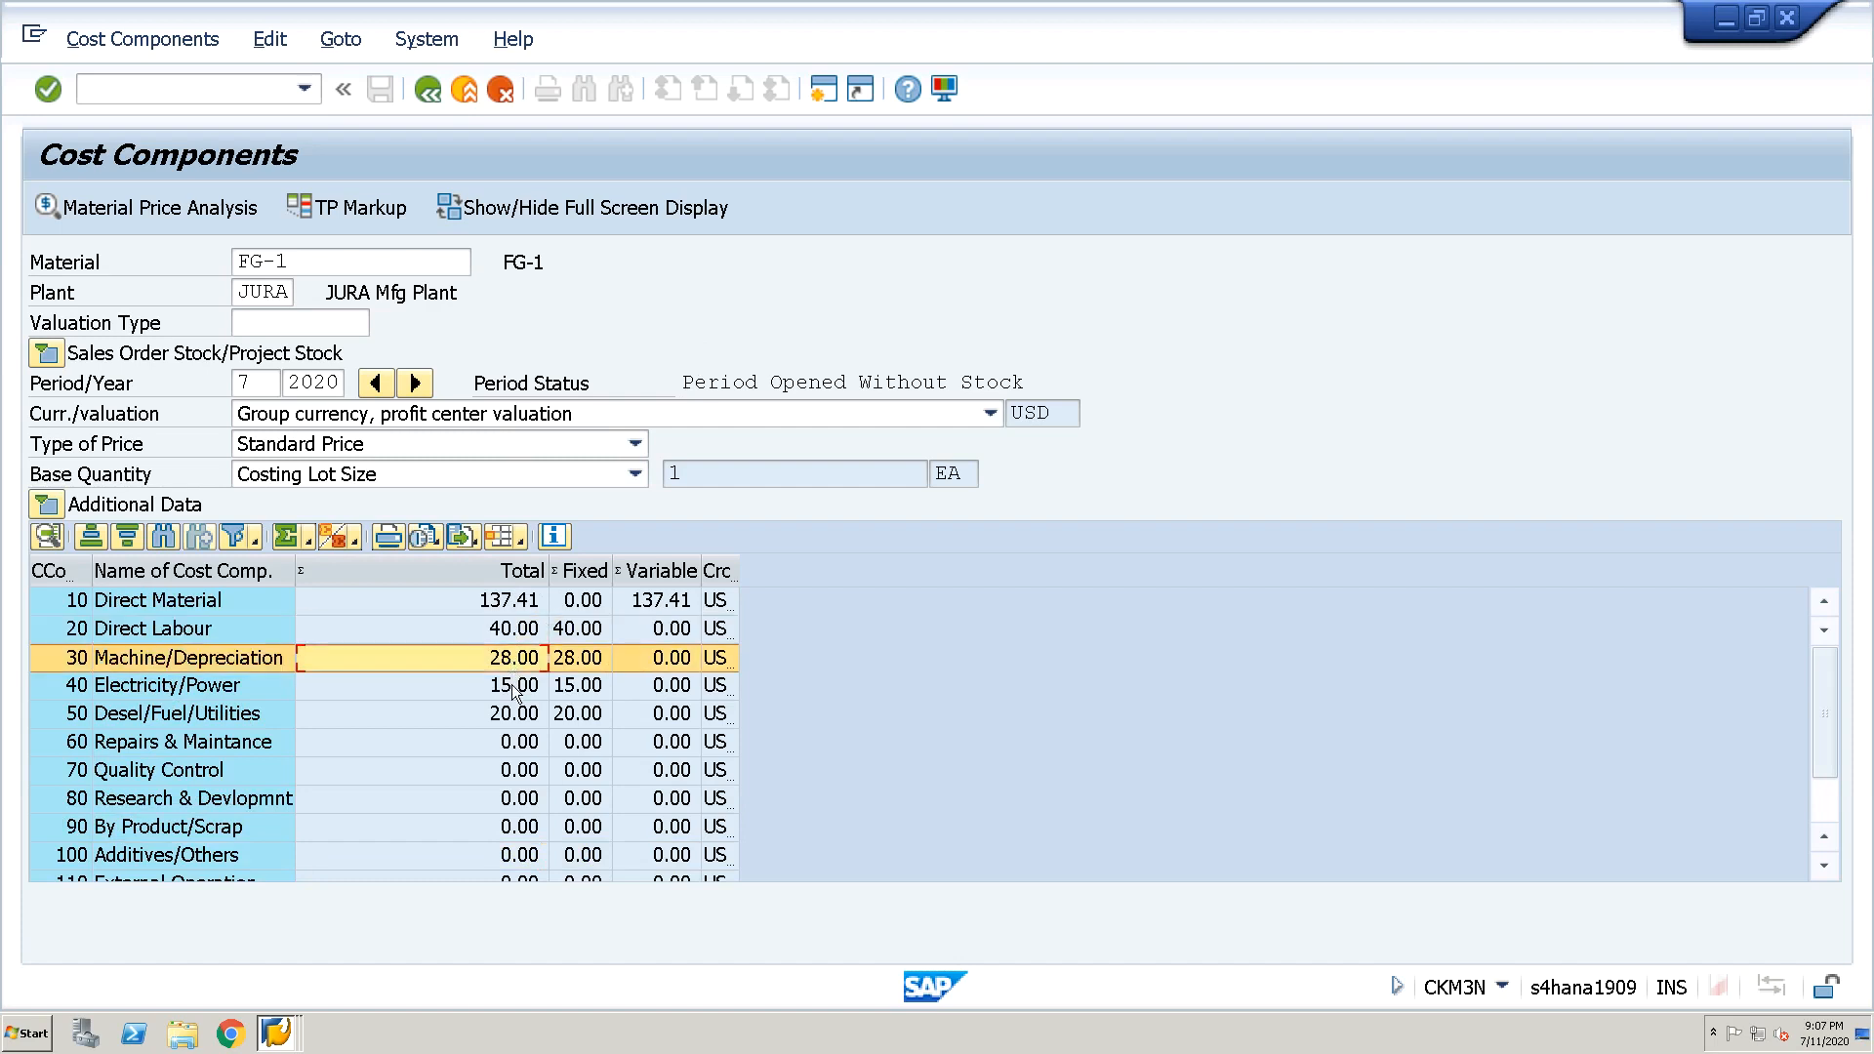
{"action": "left_click", "coordinate": [512, 689]}
{"action": "left_click", "coordinate": [512, 712]}
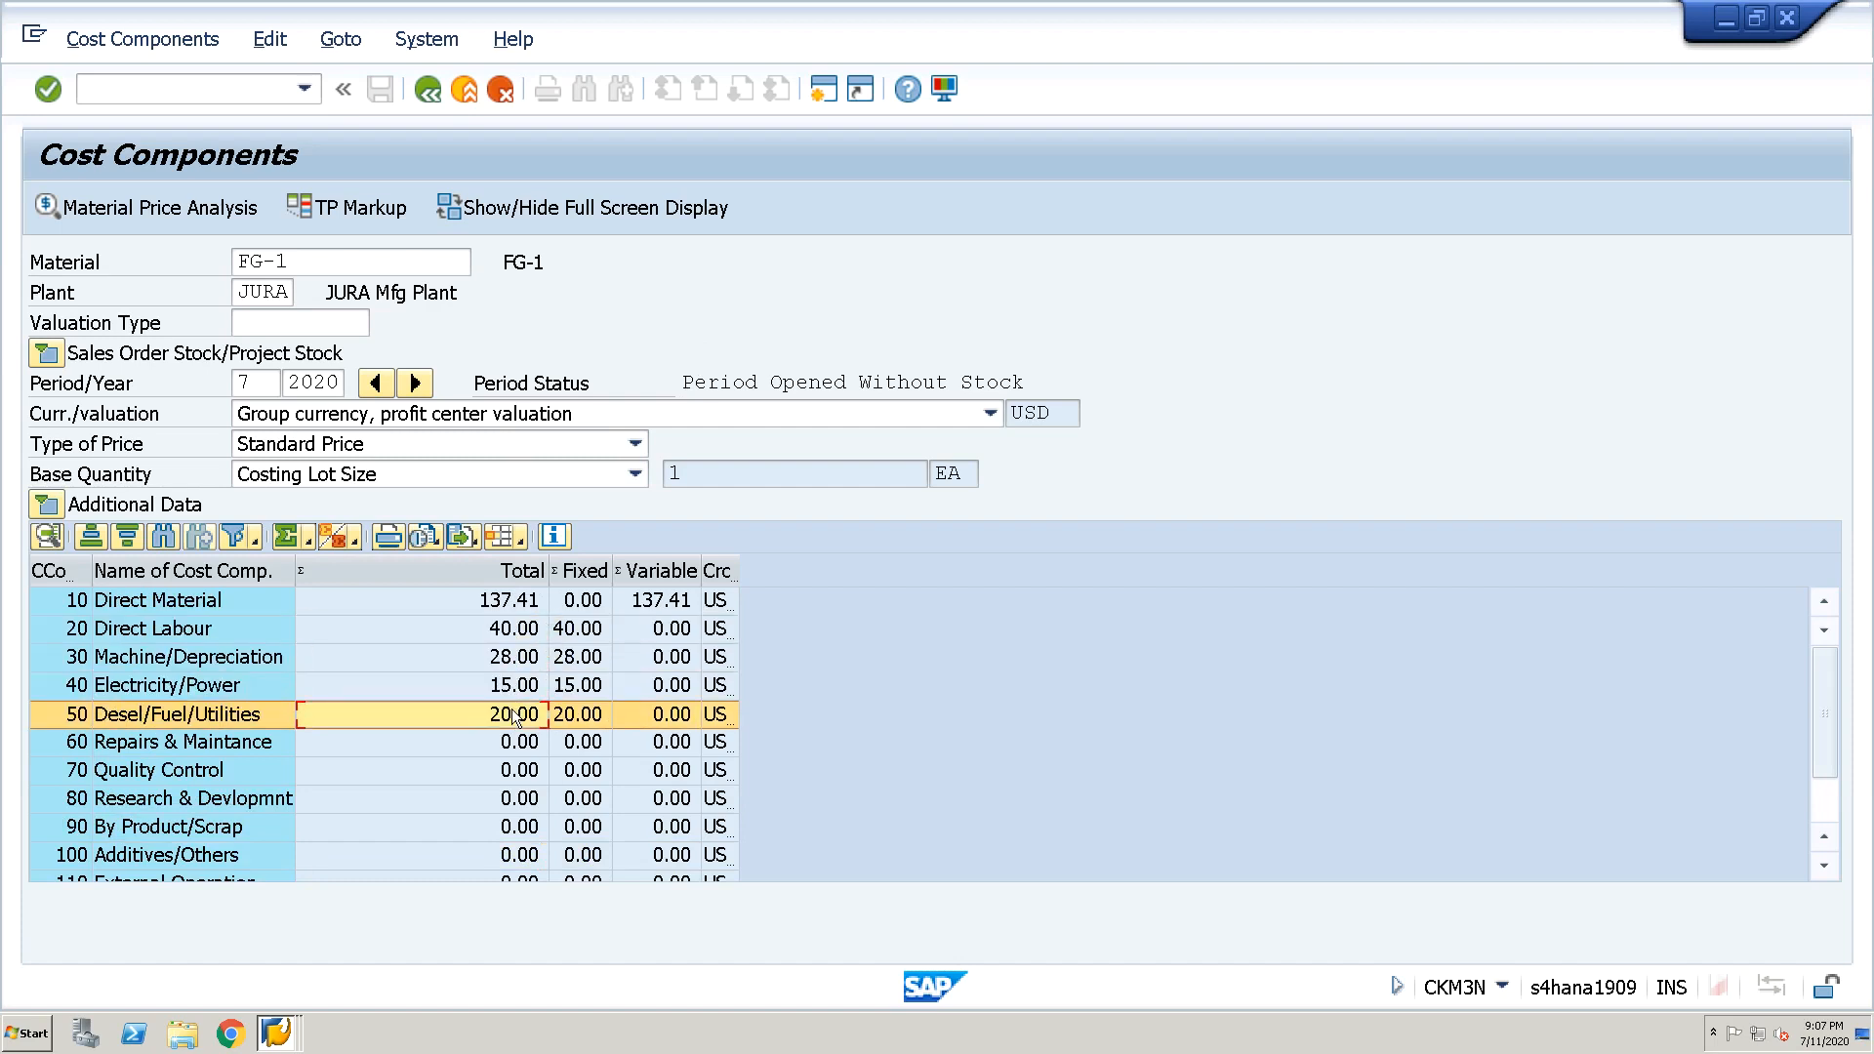
Set the valuation back to group currency, group valuation and inspect the Direct Labour and Direct Material amounts
{"action": "left_click", "coordinate": [519, 418]}
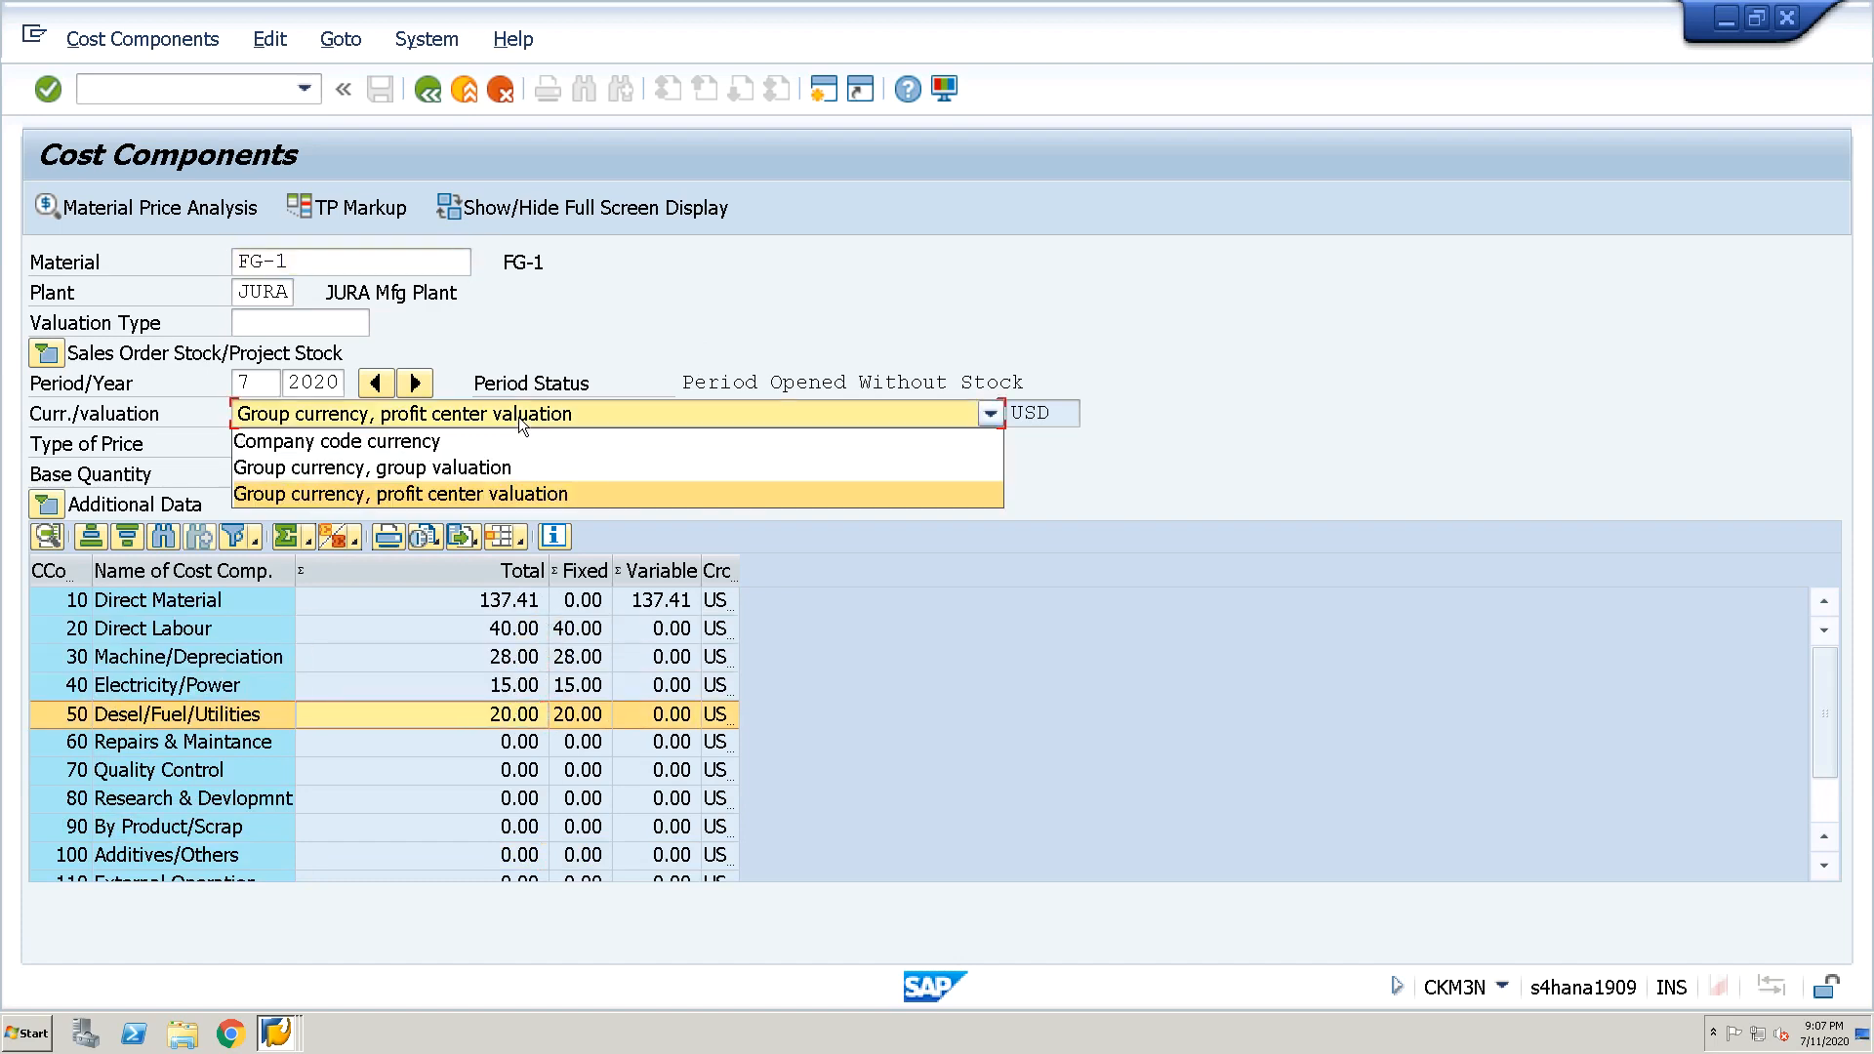
{"action": "left_click", "coordinate": [496, 469]}
{"action": "left_click", "coordinate": [517, 632]}
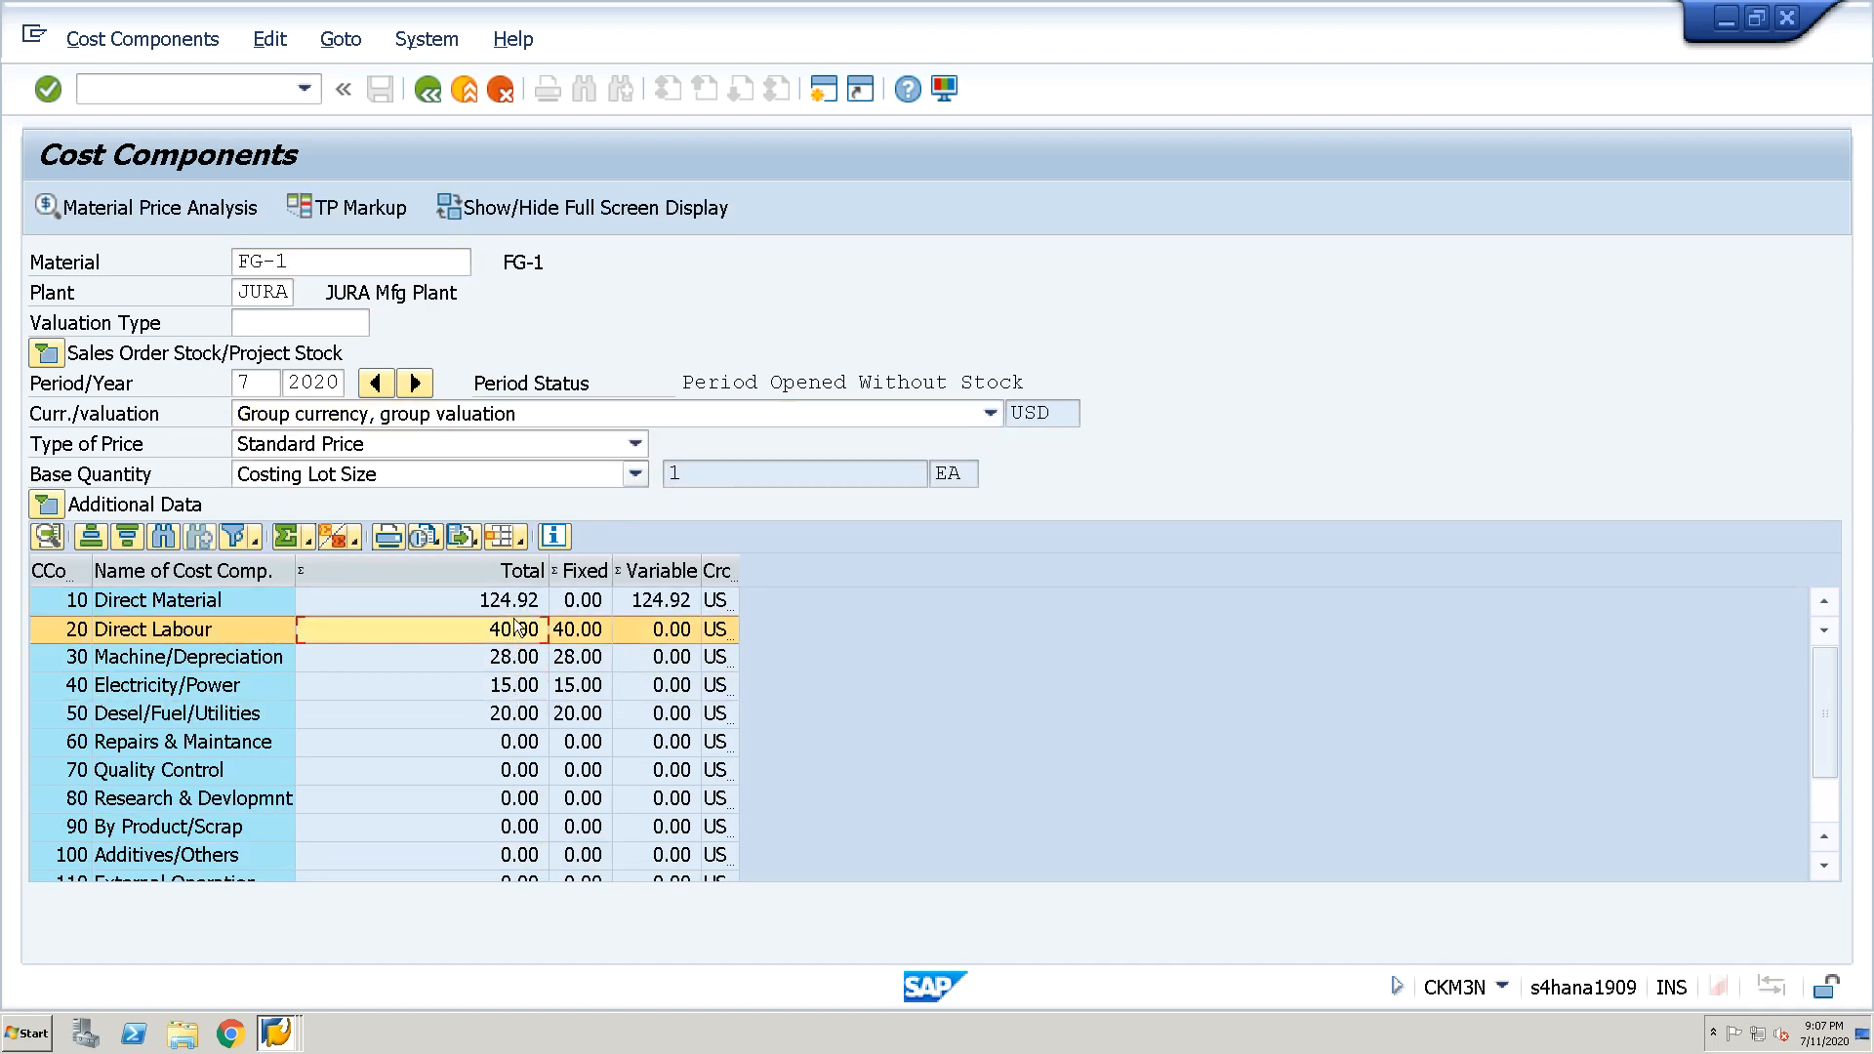
{"action": "left_click", "coordinate": [512, 600]}
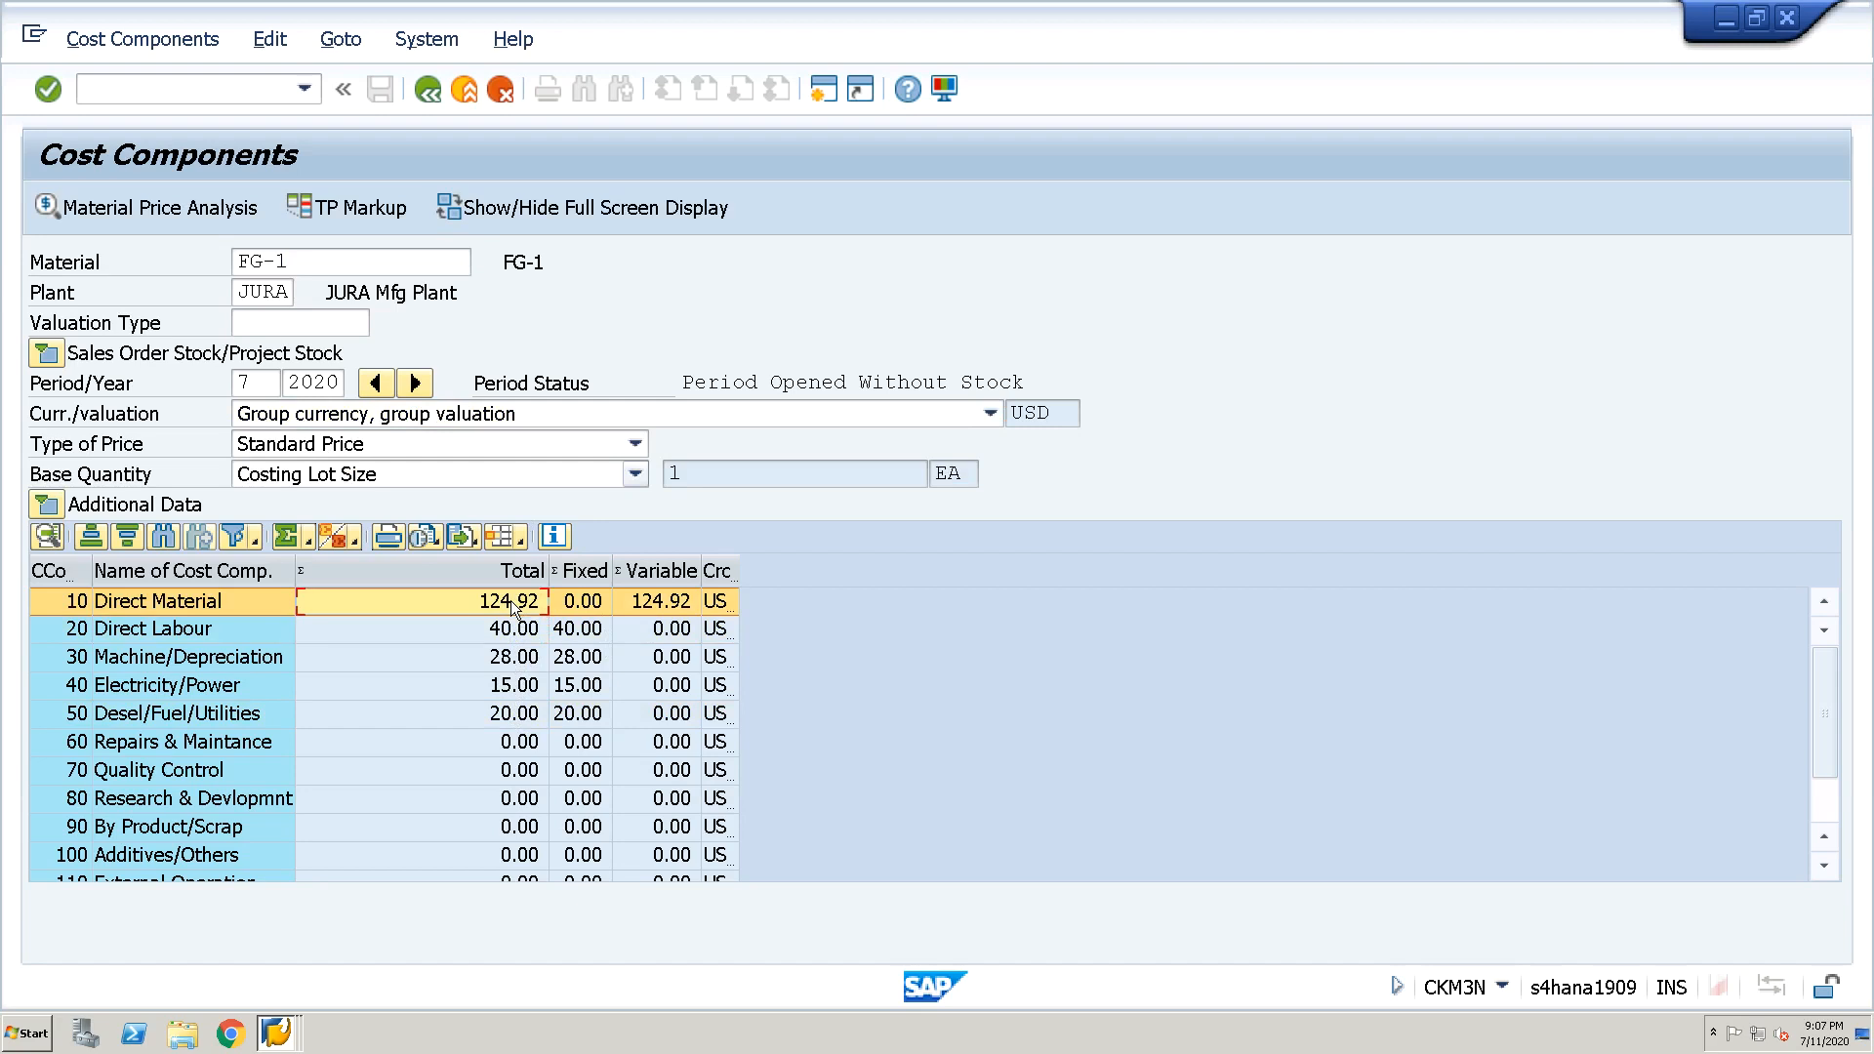
Check the Direct Material amount under group currency, profit center valuation and return to the material price analysis
{"action": "left_click", "coordinate": [514, 412]}
{"action": "left_click", "coordinate": [514, 412]}
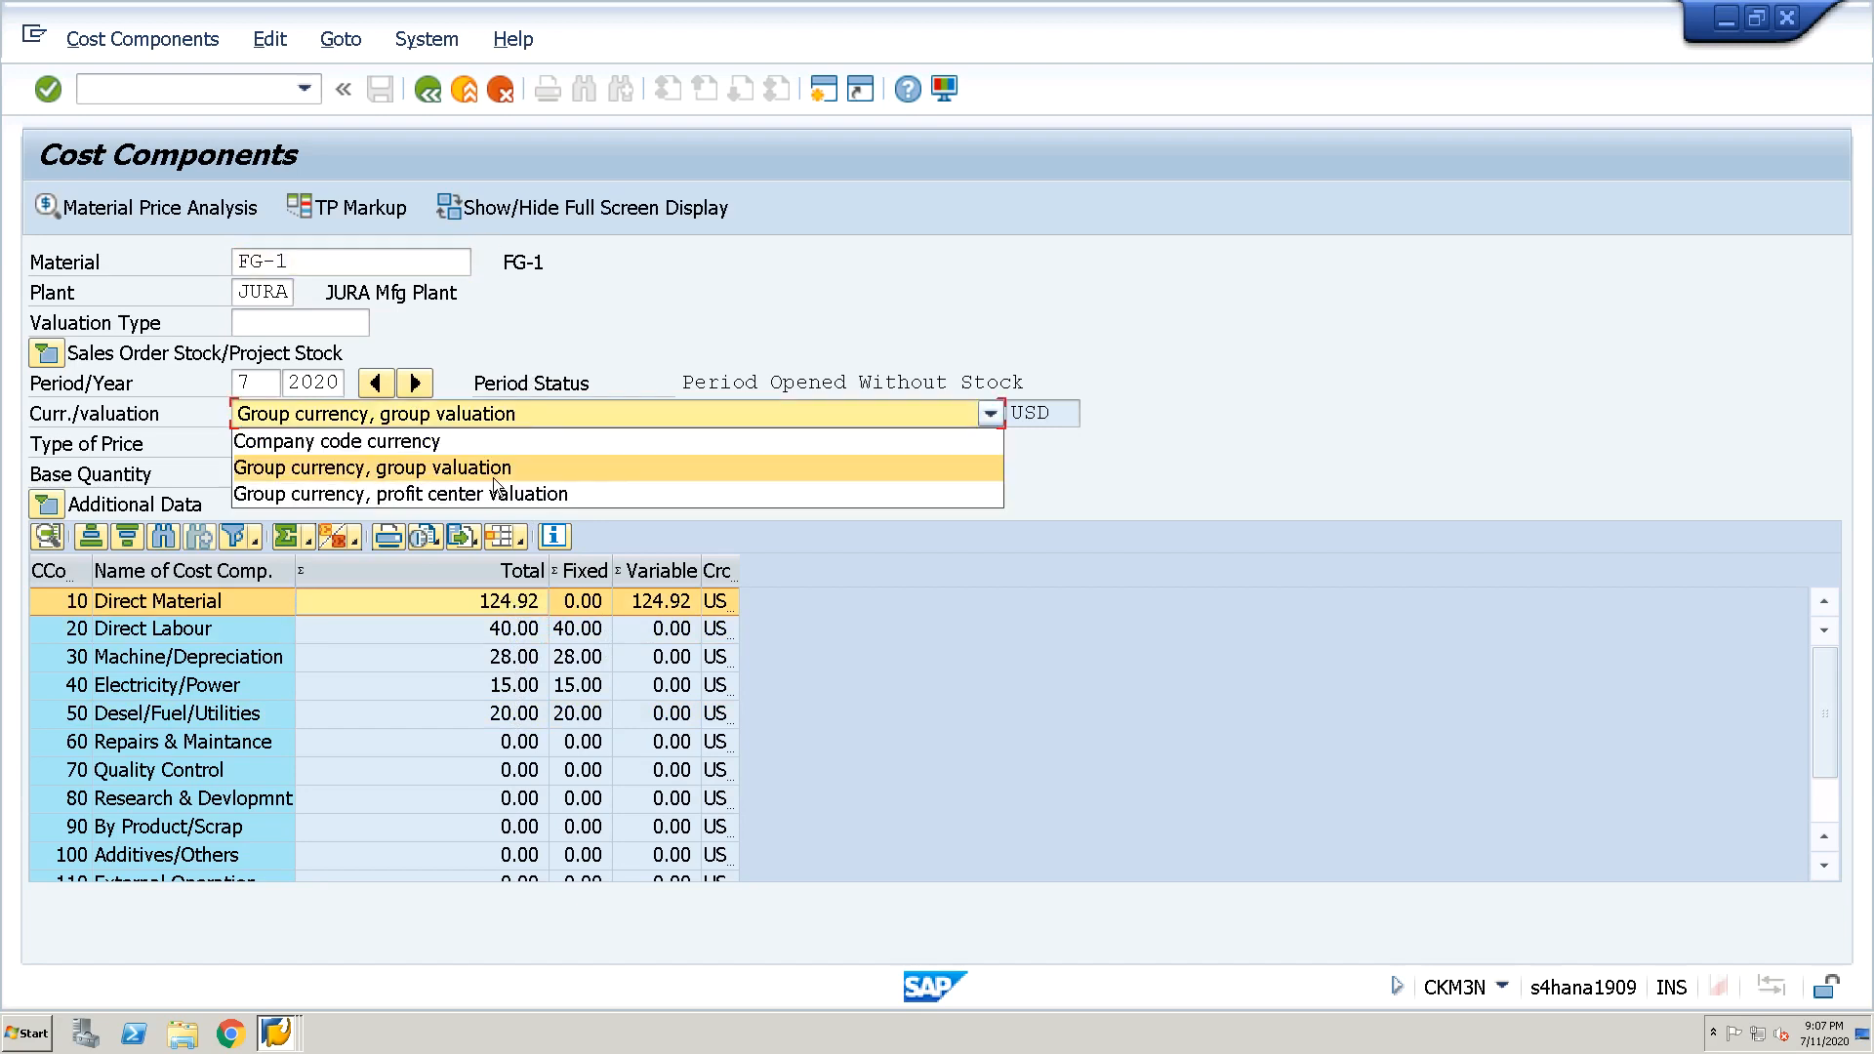
{"action": "left_click", "coordinate": [489, 496]}
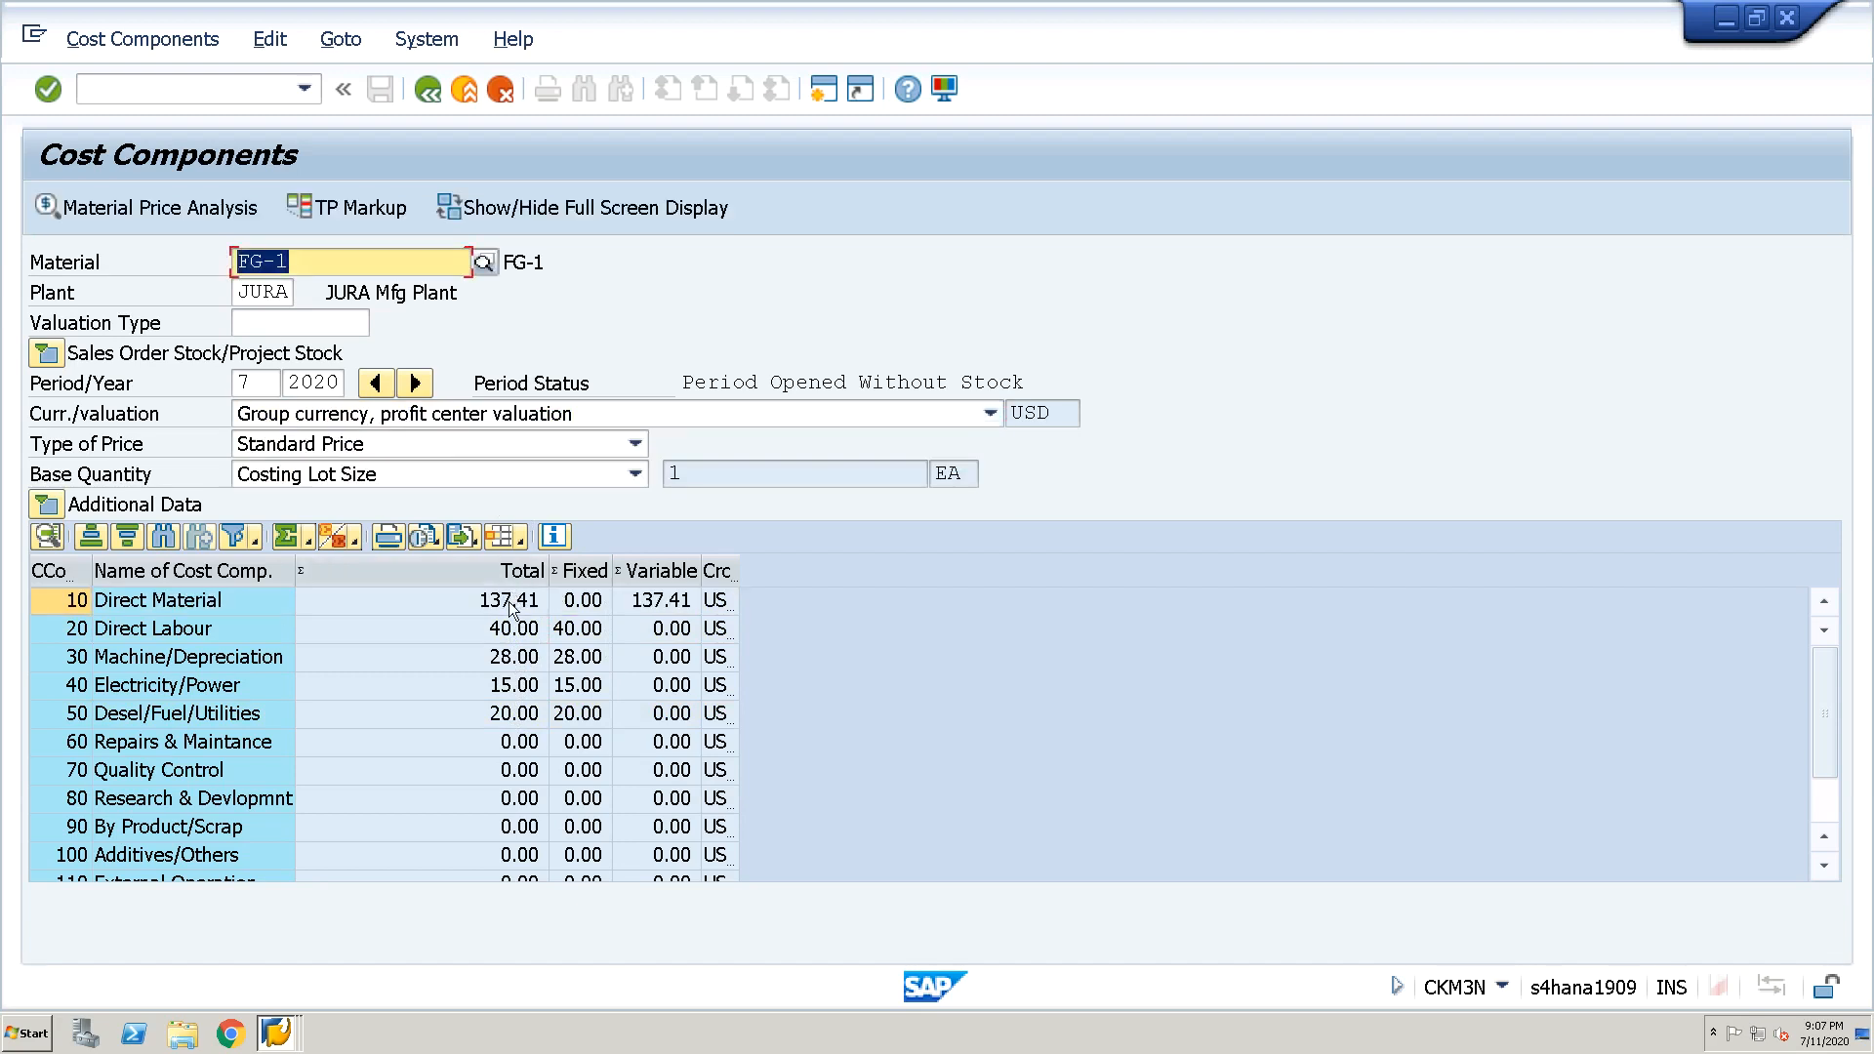
{"action": "left_click", "coordinate": [509, 602]}
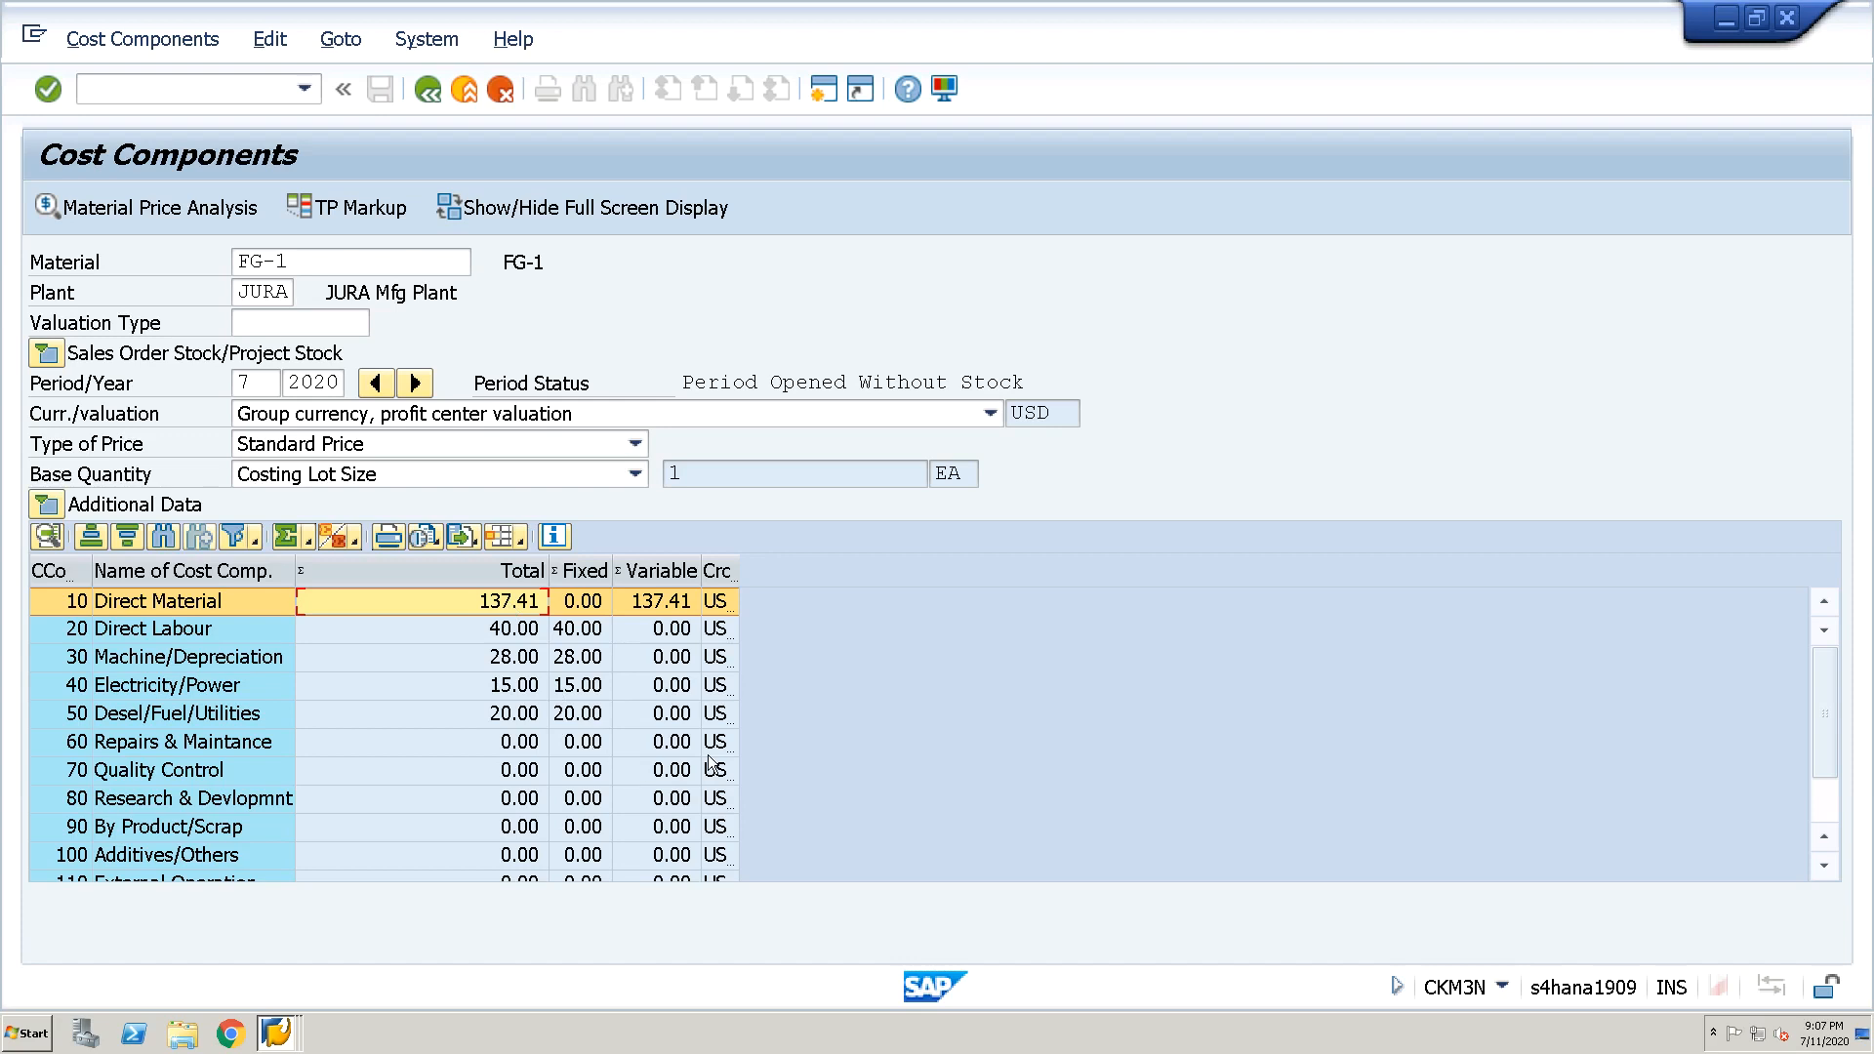
{"action": "left_click", "coordinate": [427, 91]}
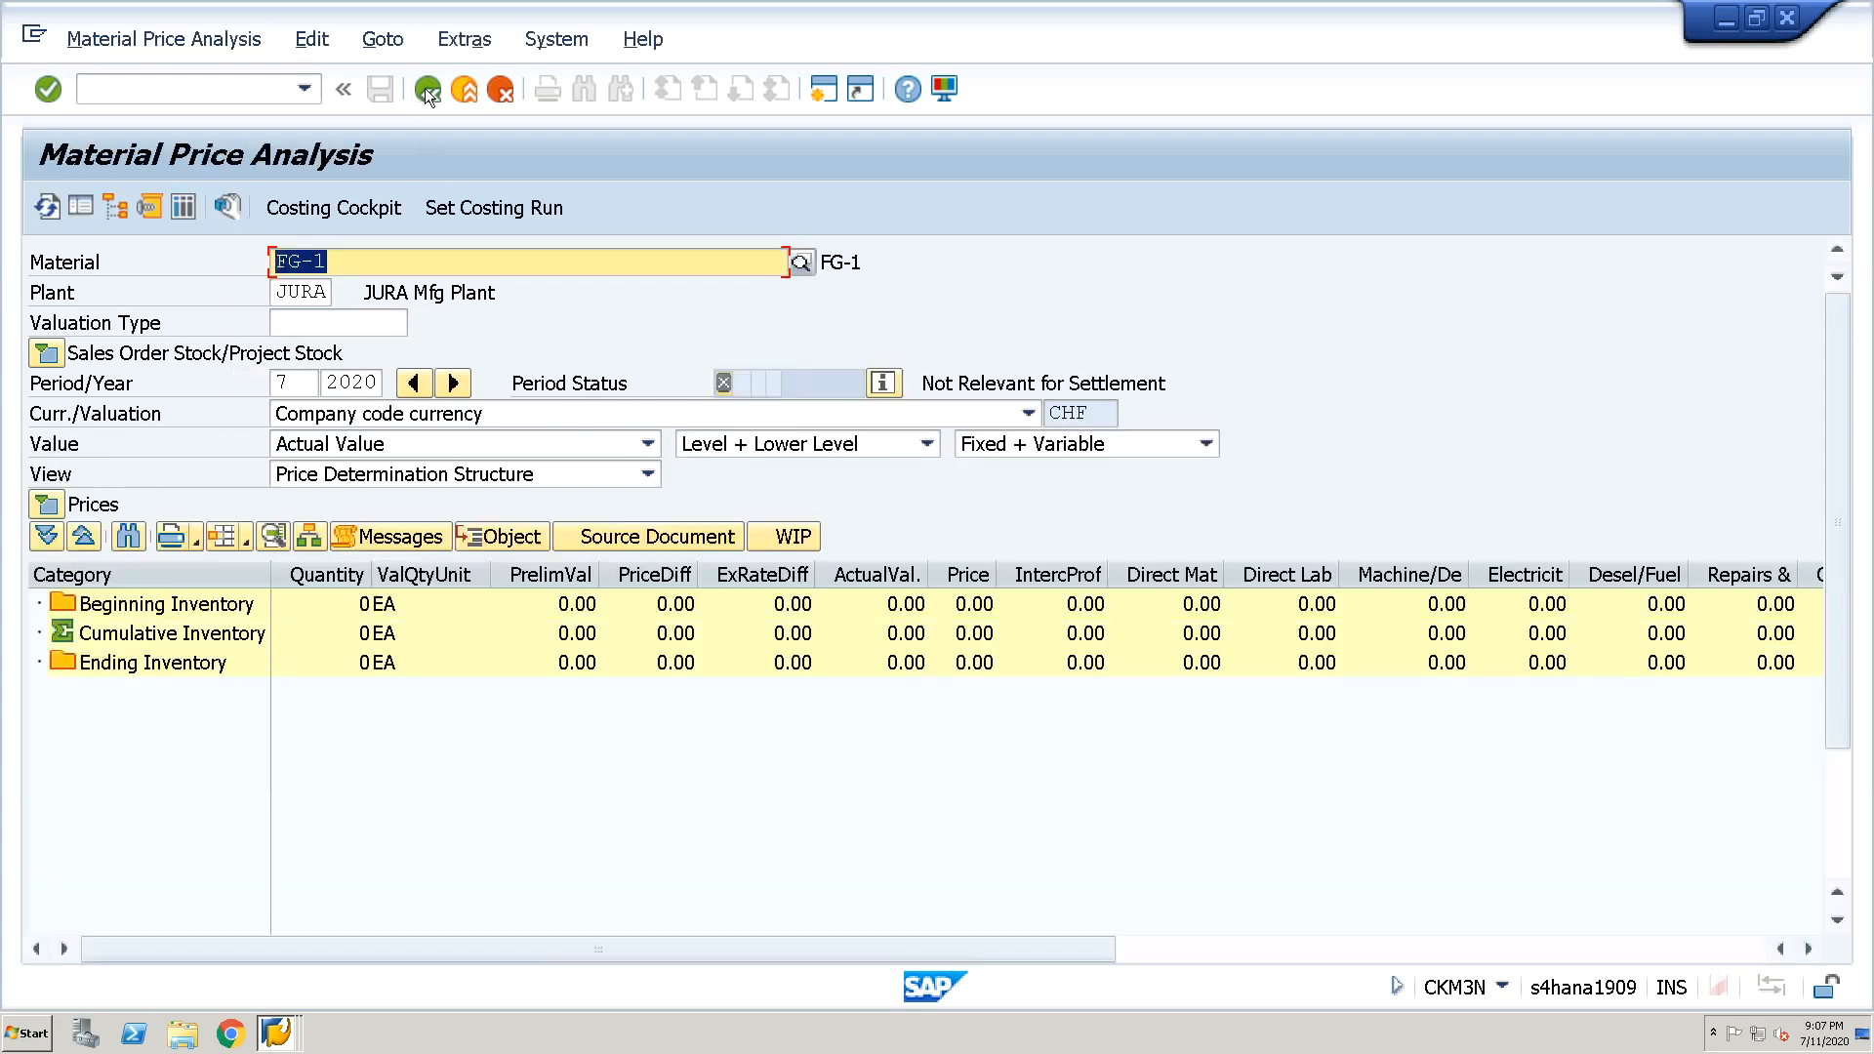
Return to the FG-1 material master accounting view and review its prices and values in all three valuations
{"action": "left_click", "coordinate": [426, 90]}
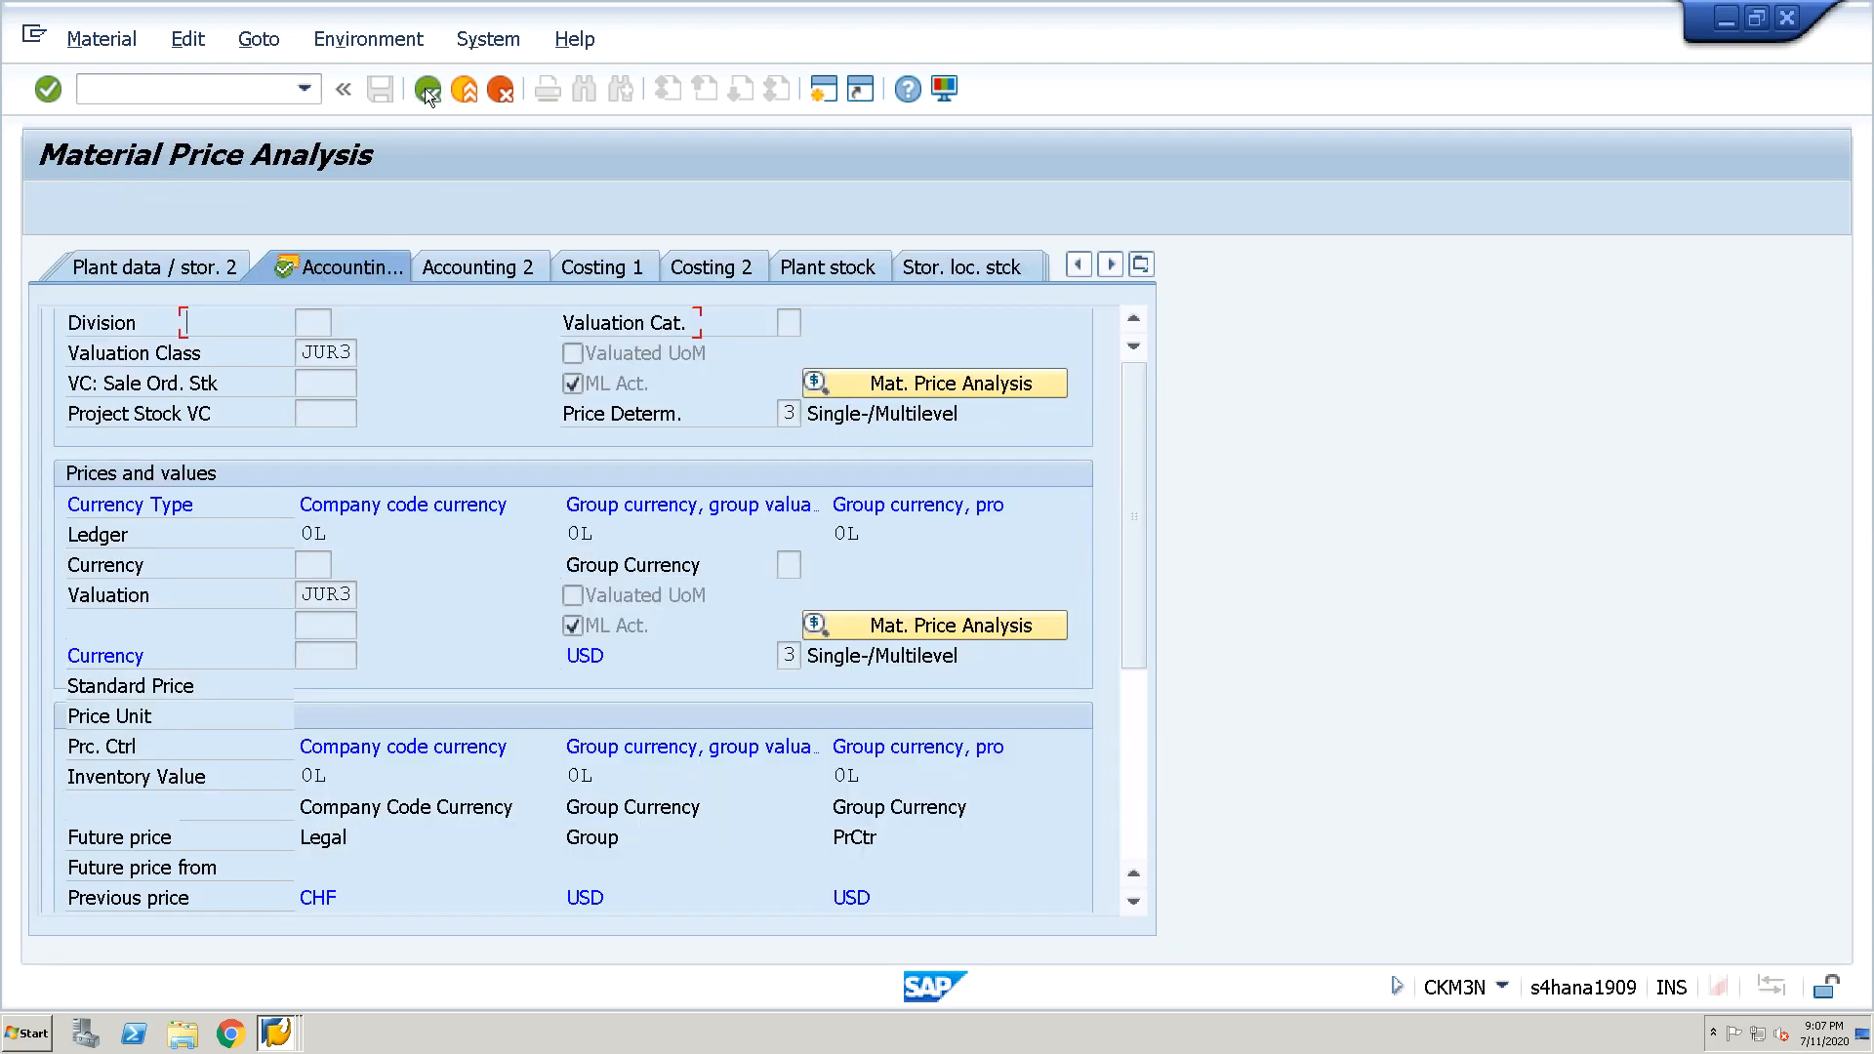
{"action": "left_click", "coordinate": [1139, 735]}
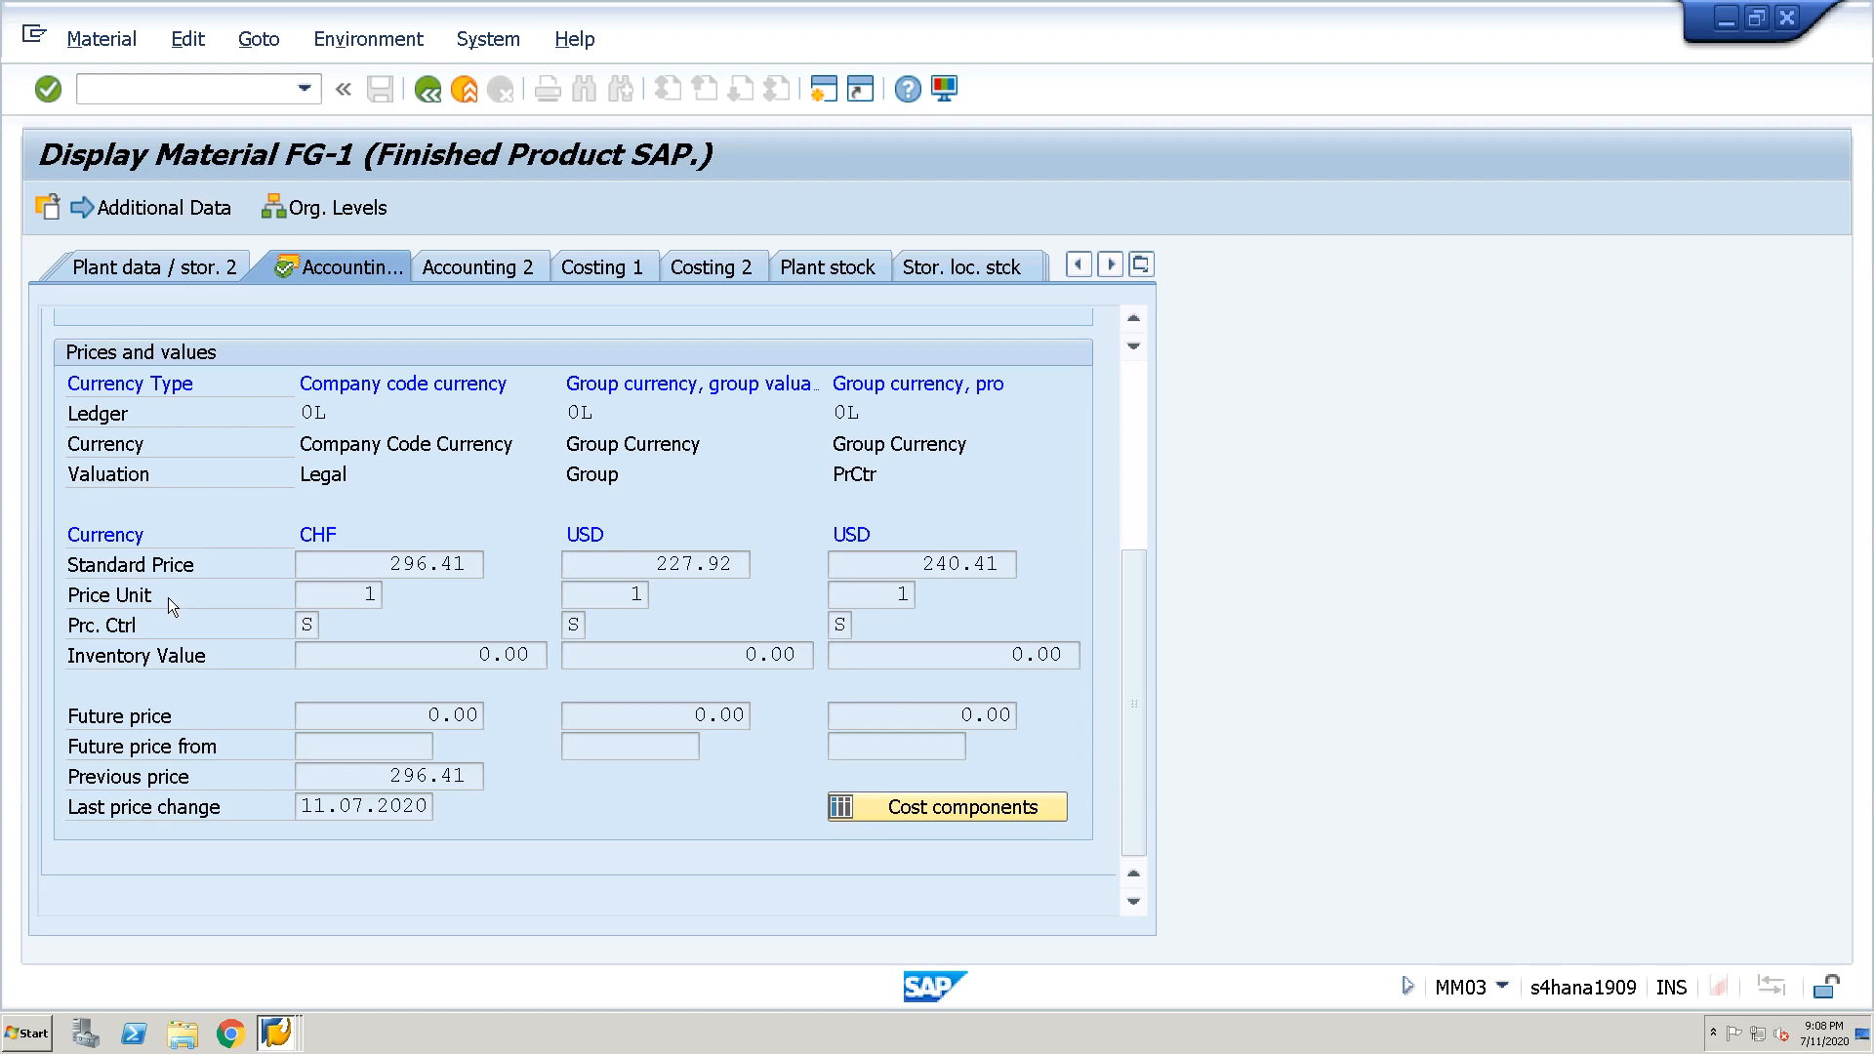
{"action": "left_click", "coordinate": [60, 611]}
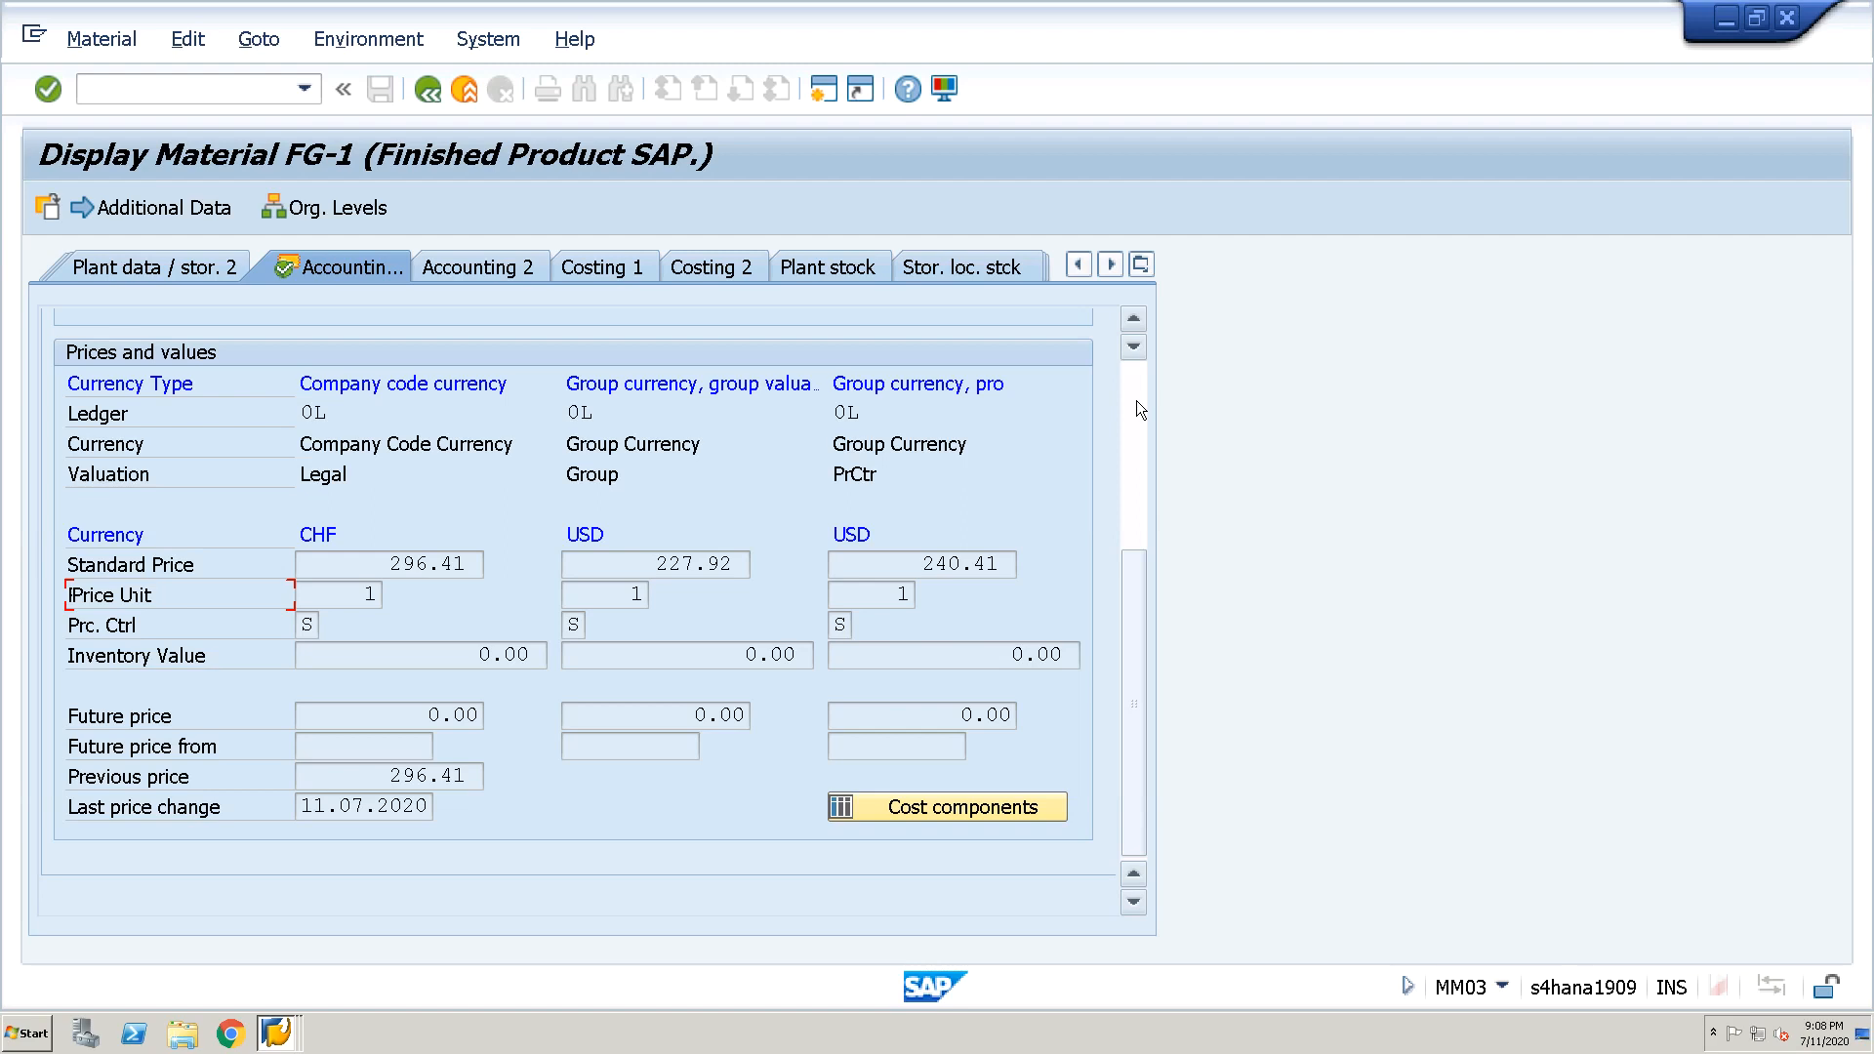
Switch from the remote session to the Introduction document in Word and highlight the contact e-mail address and the phone number
{"action": "mouse_move", "coordinate": [1162, 10]}
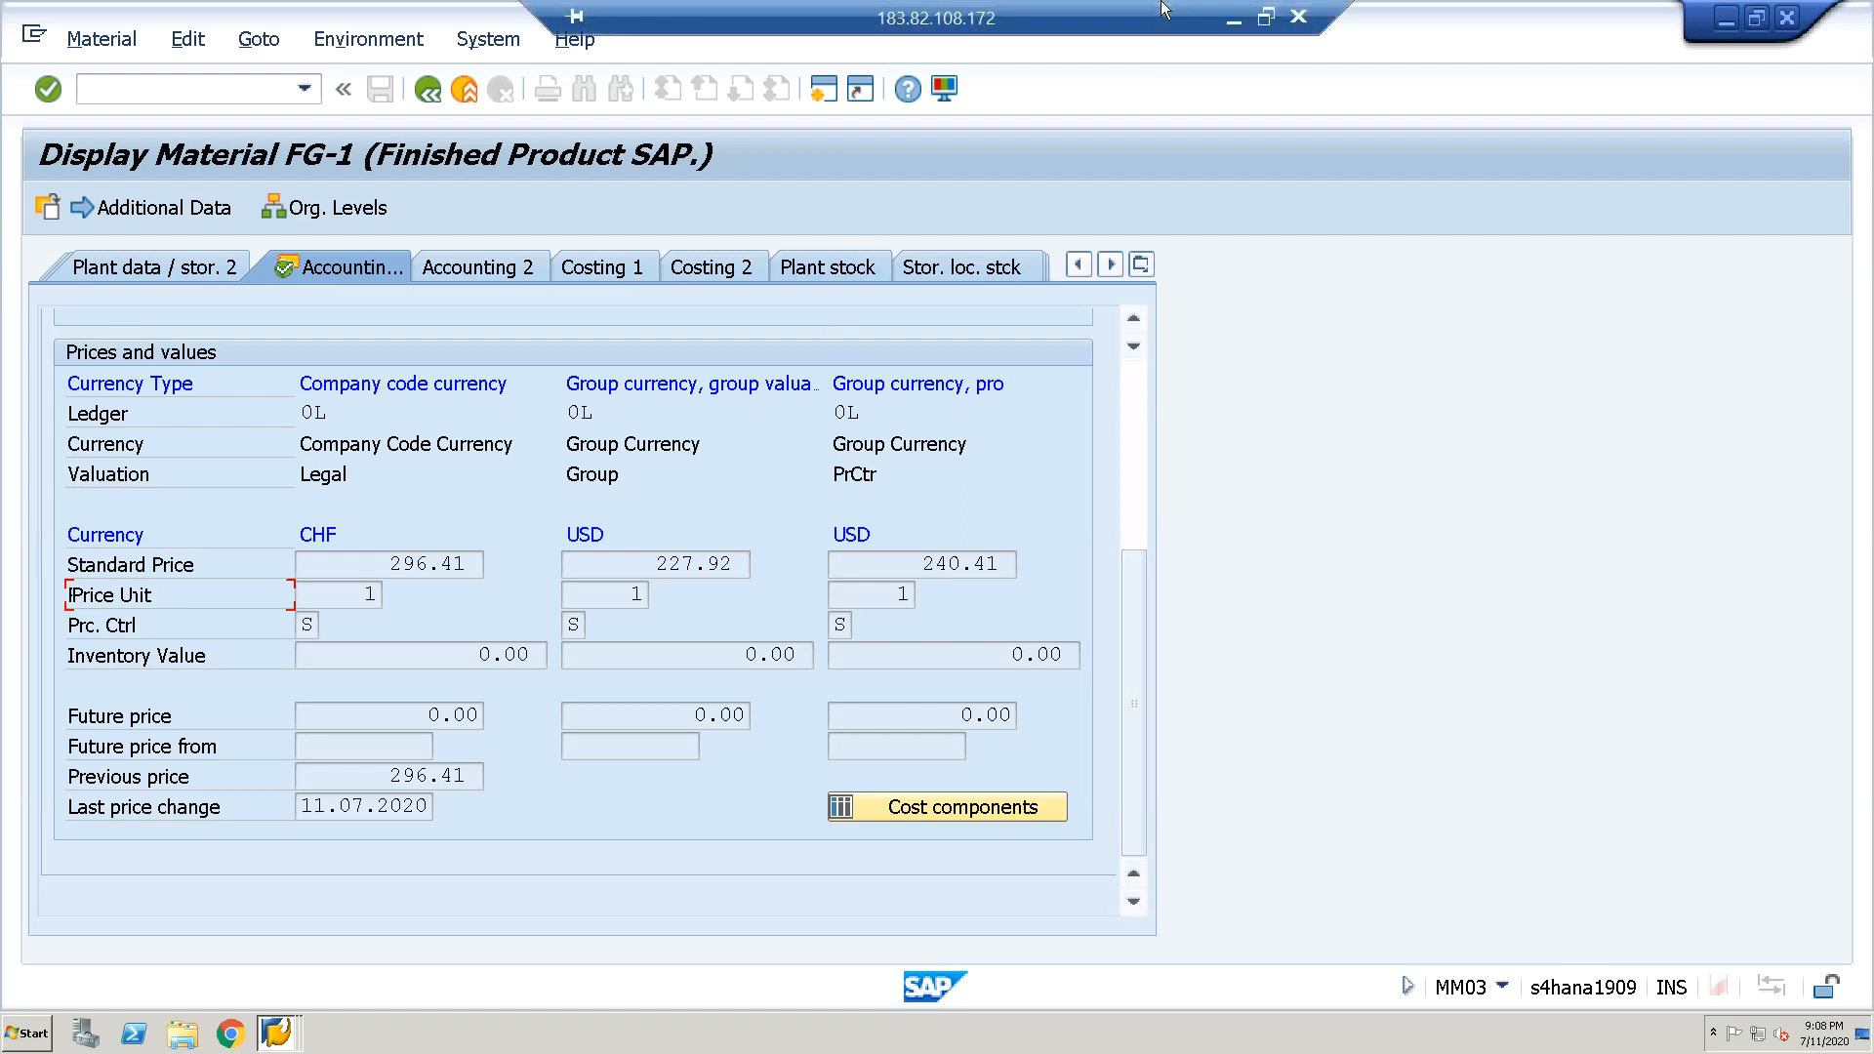
{"action": "left_click", "coordinate": [1235, 23]}
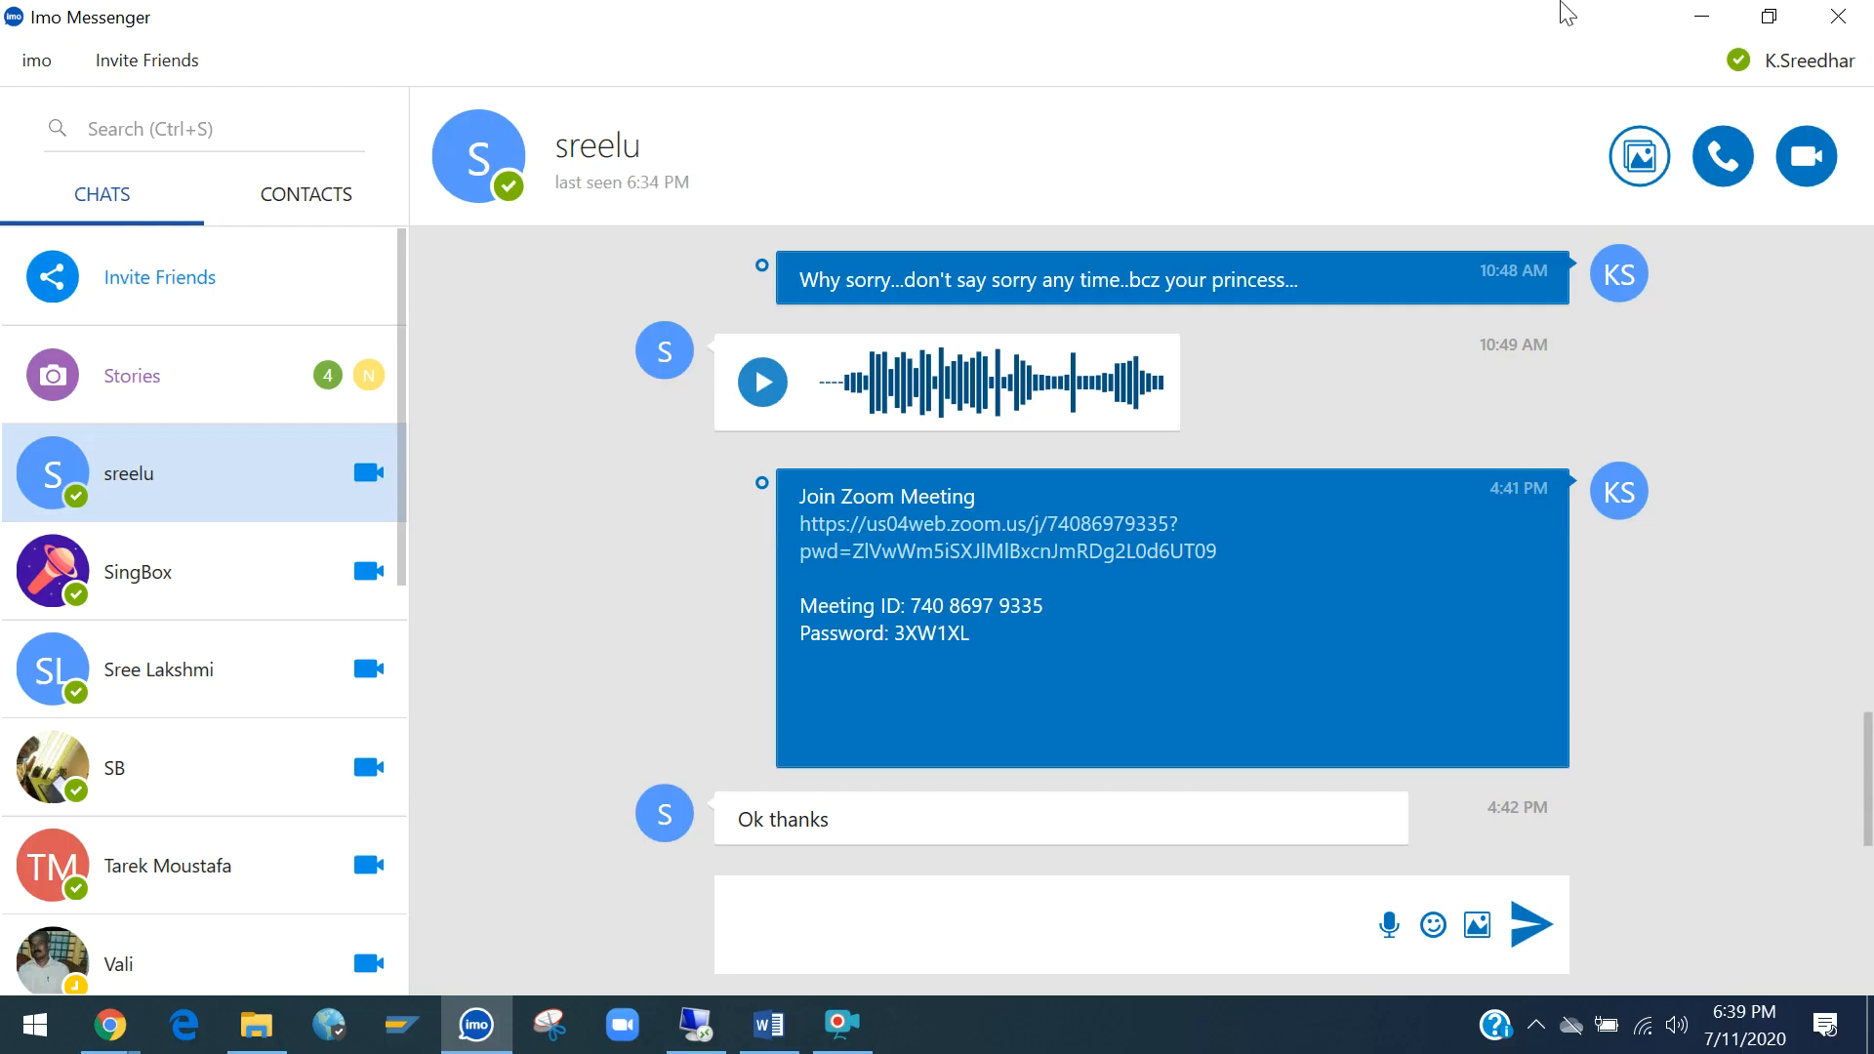
{"action": "left_click", "coordinate": [1713, 19]}
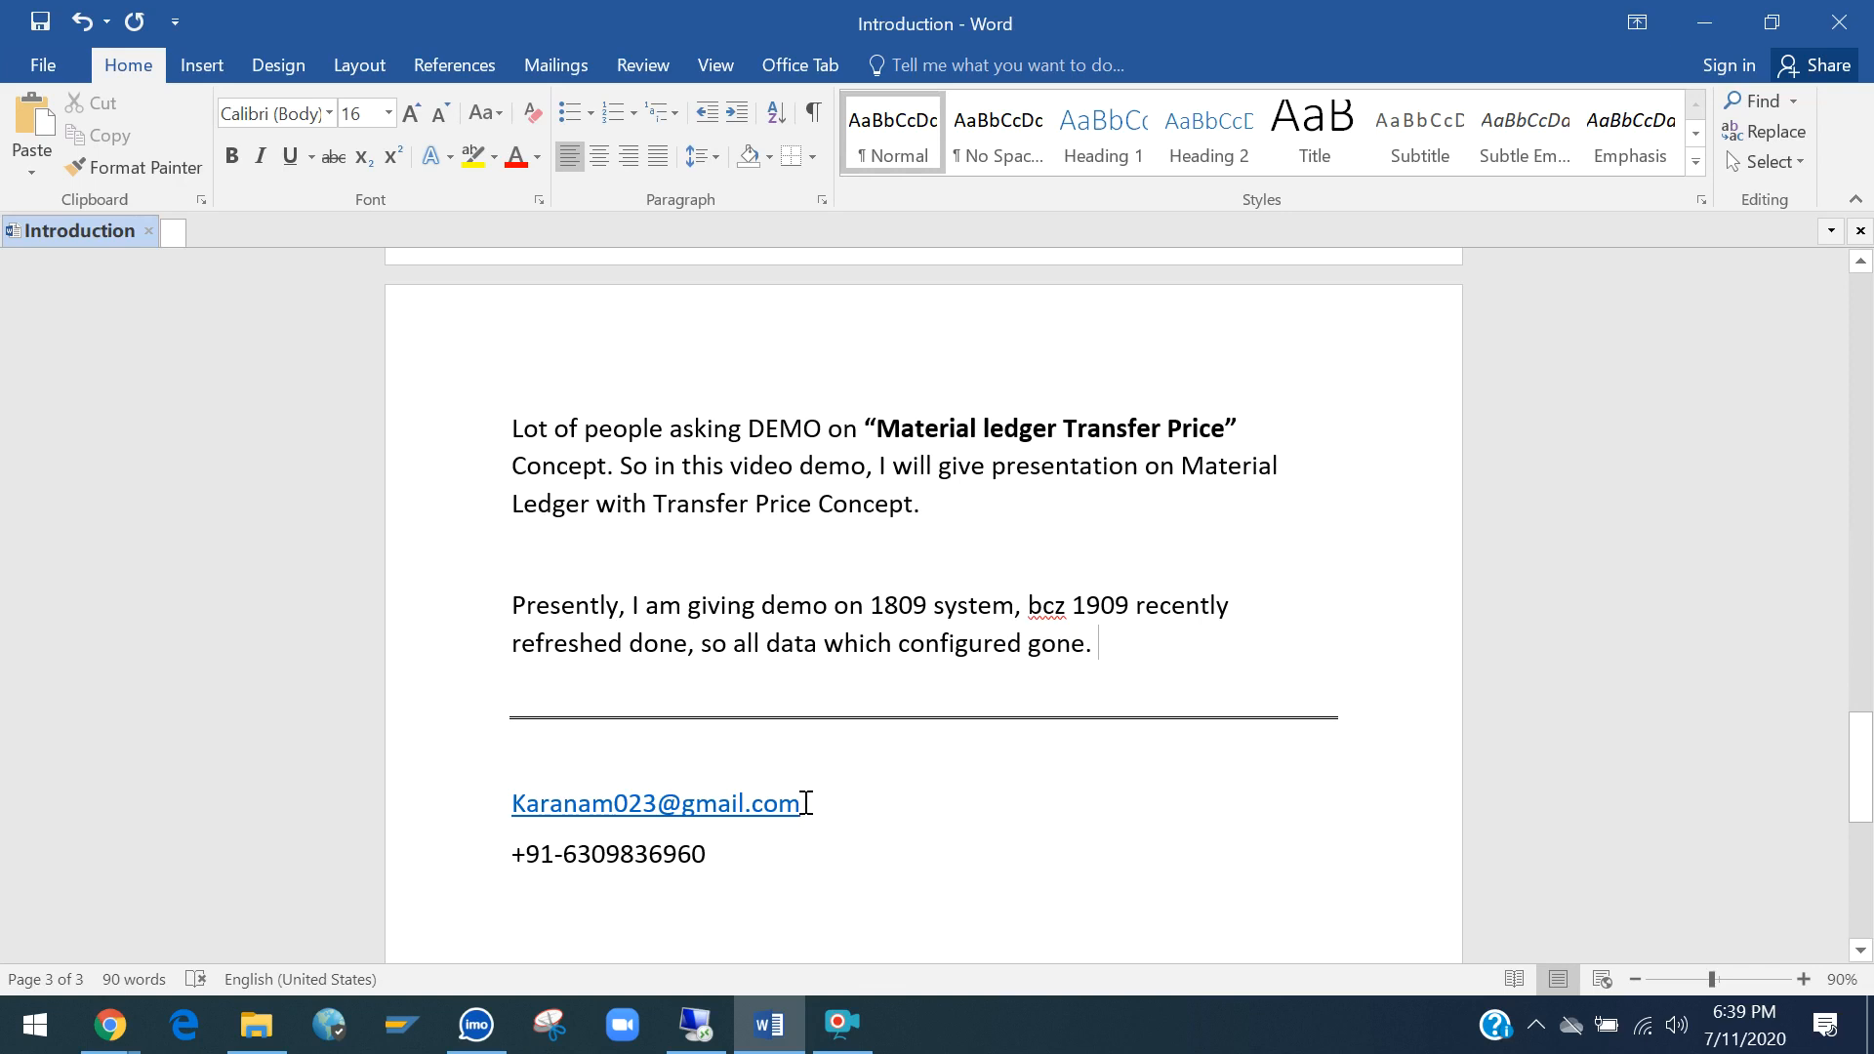
{"action": "left_click_drag", "start_coordinate": [806, 802], "coordinate": [506, 801]}
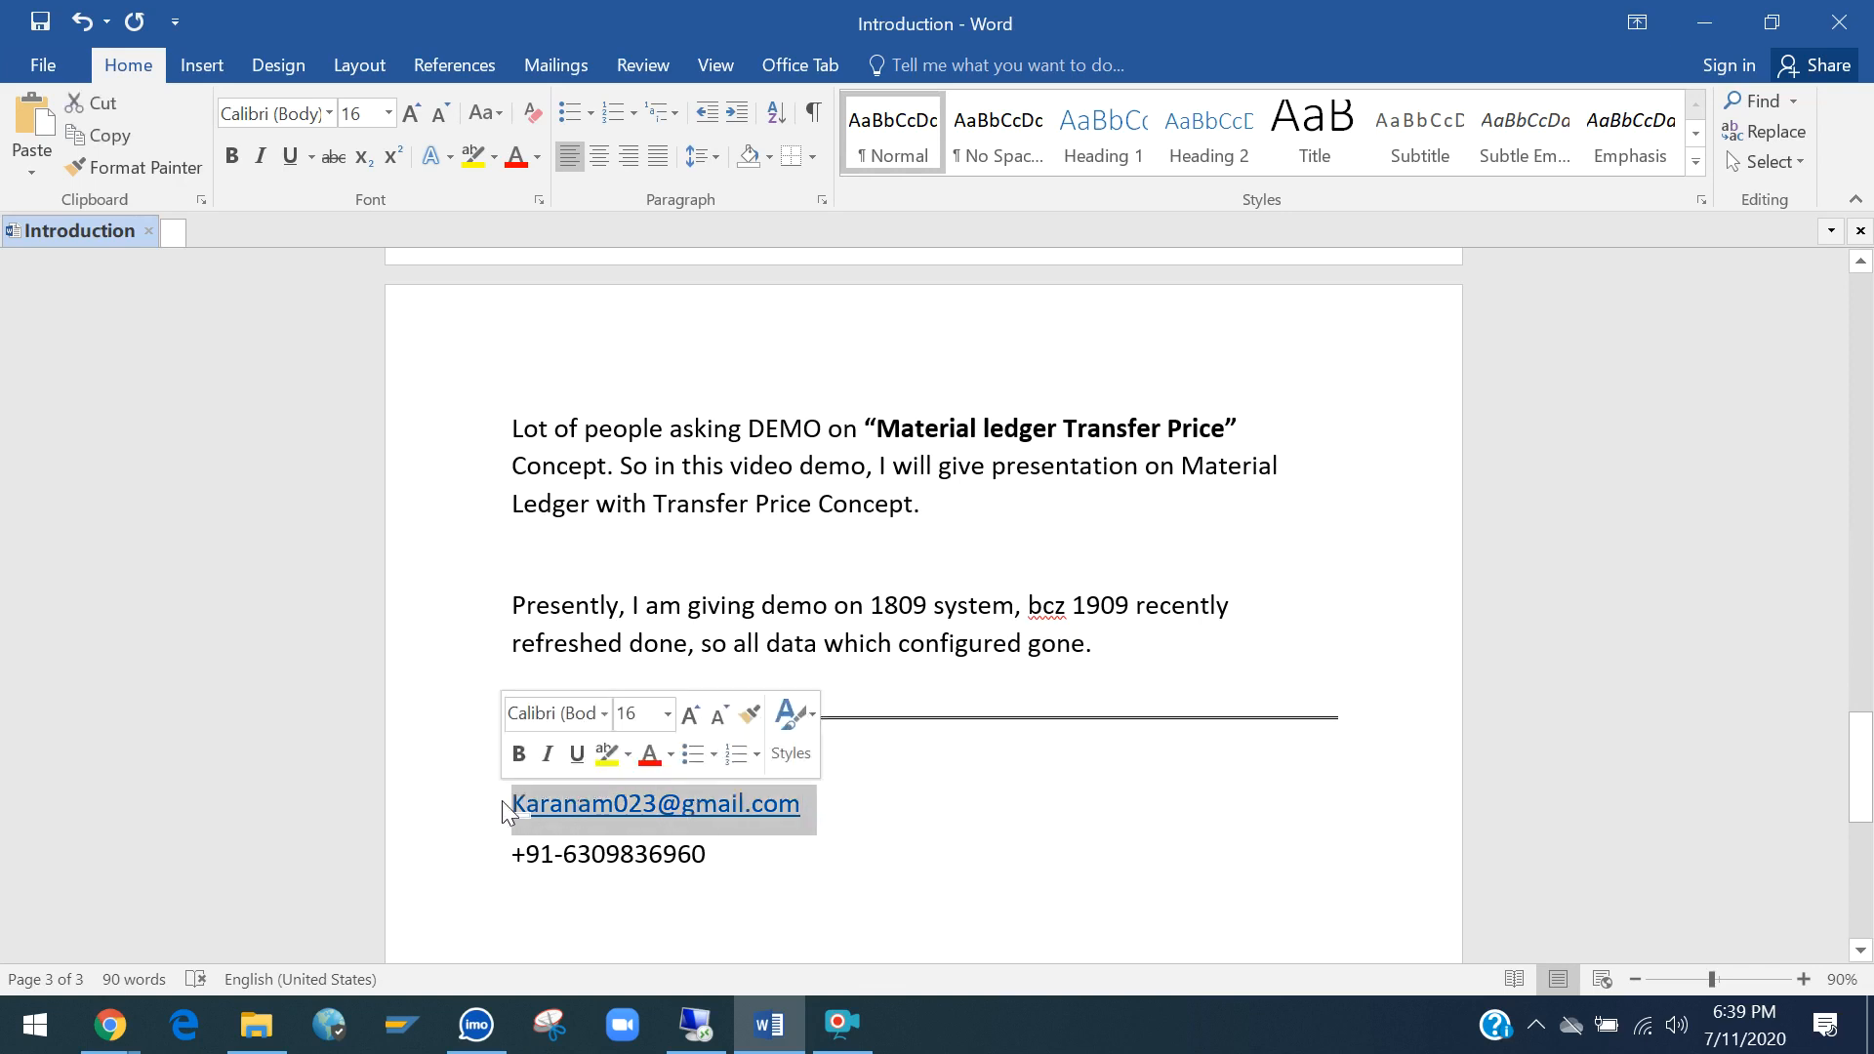
{"action": "left_click", "coordinate": [905, 784]}
{"action": "left_click_drag", "start_coordinate": [724, 853], "coordinate": [494, 866]}
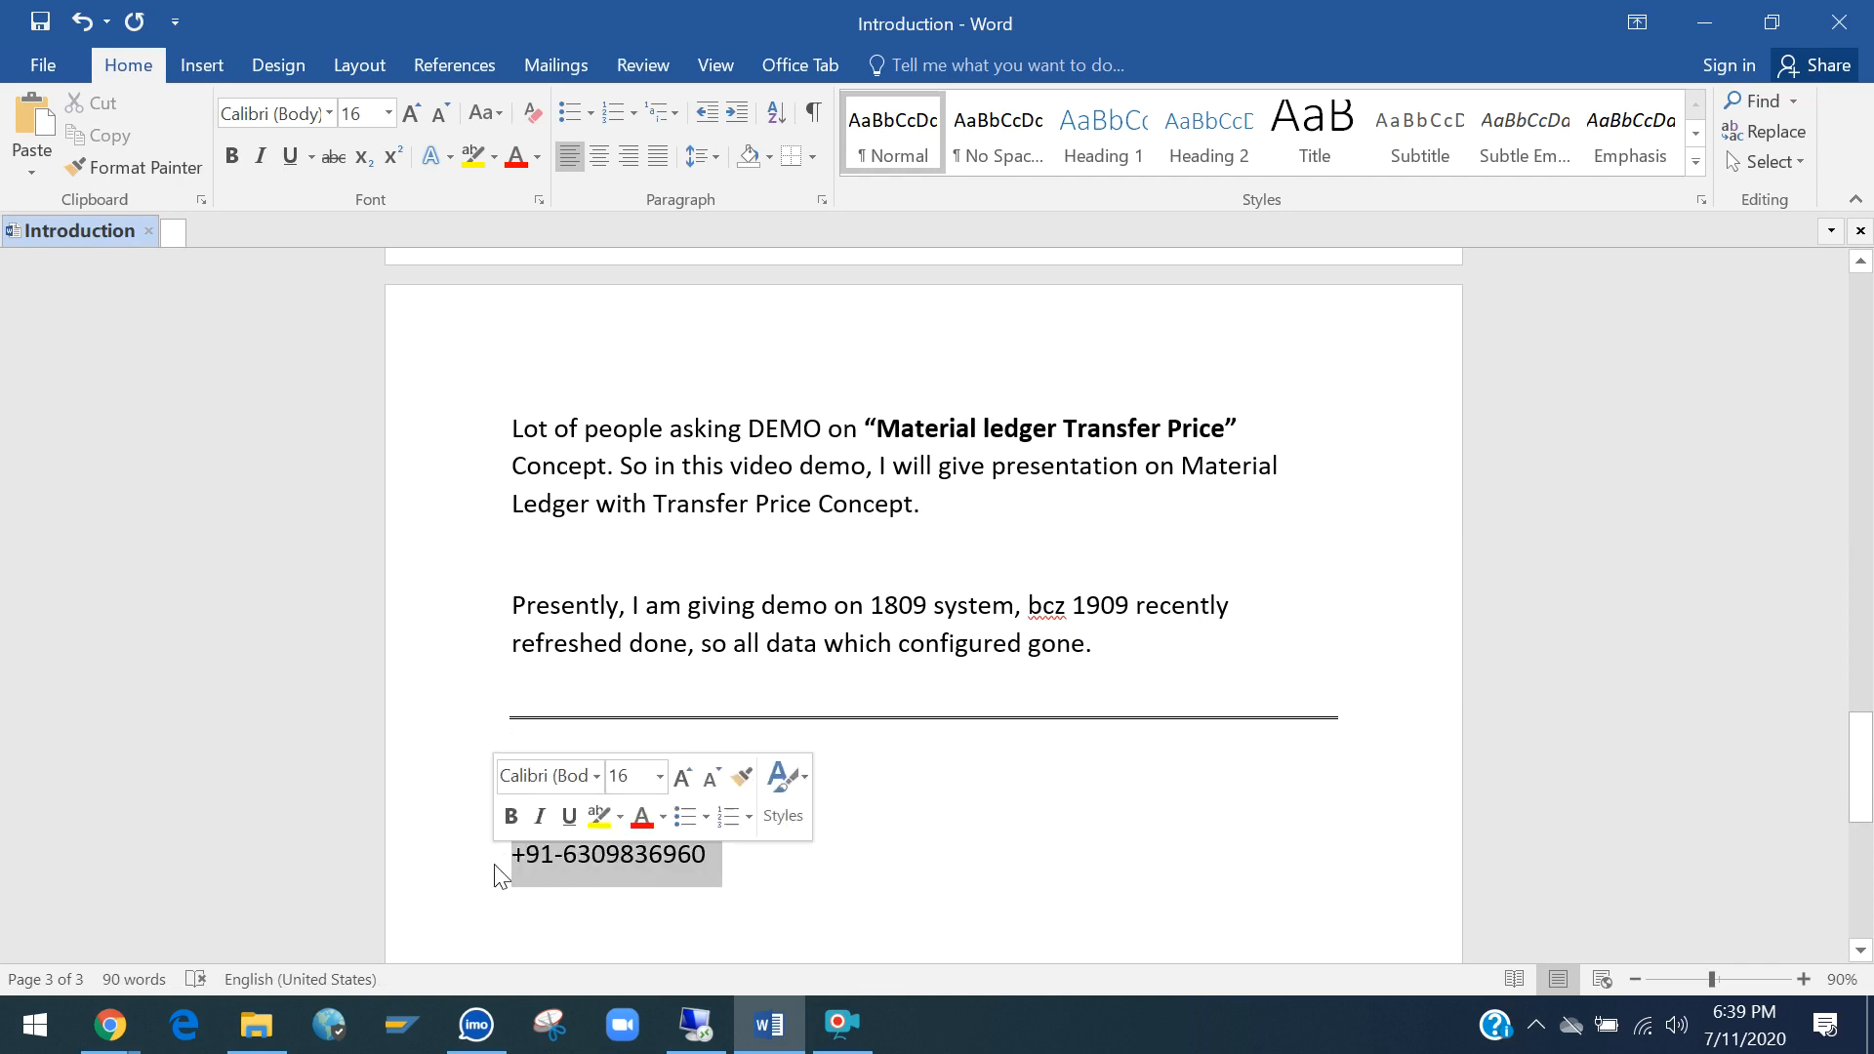
{"action": "left_click", "coordinate": [927, 852]}
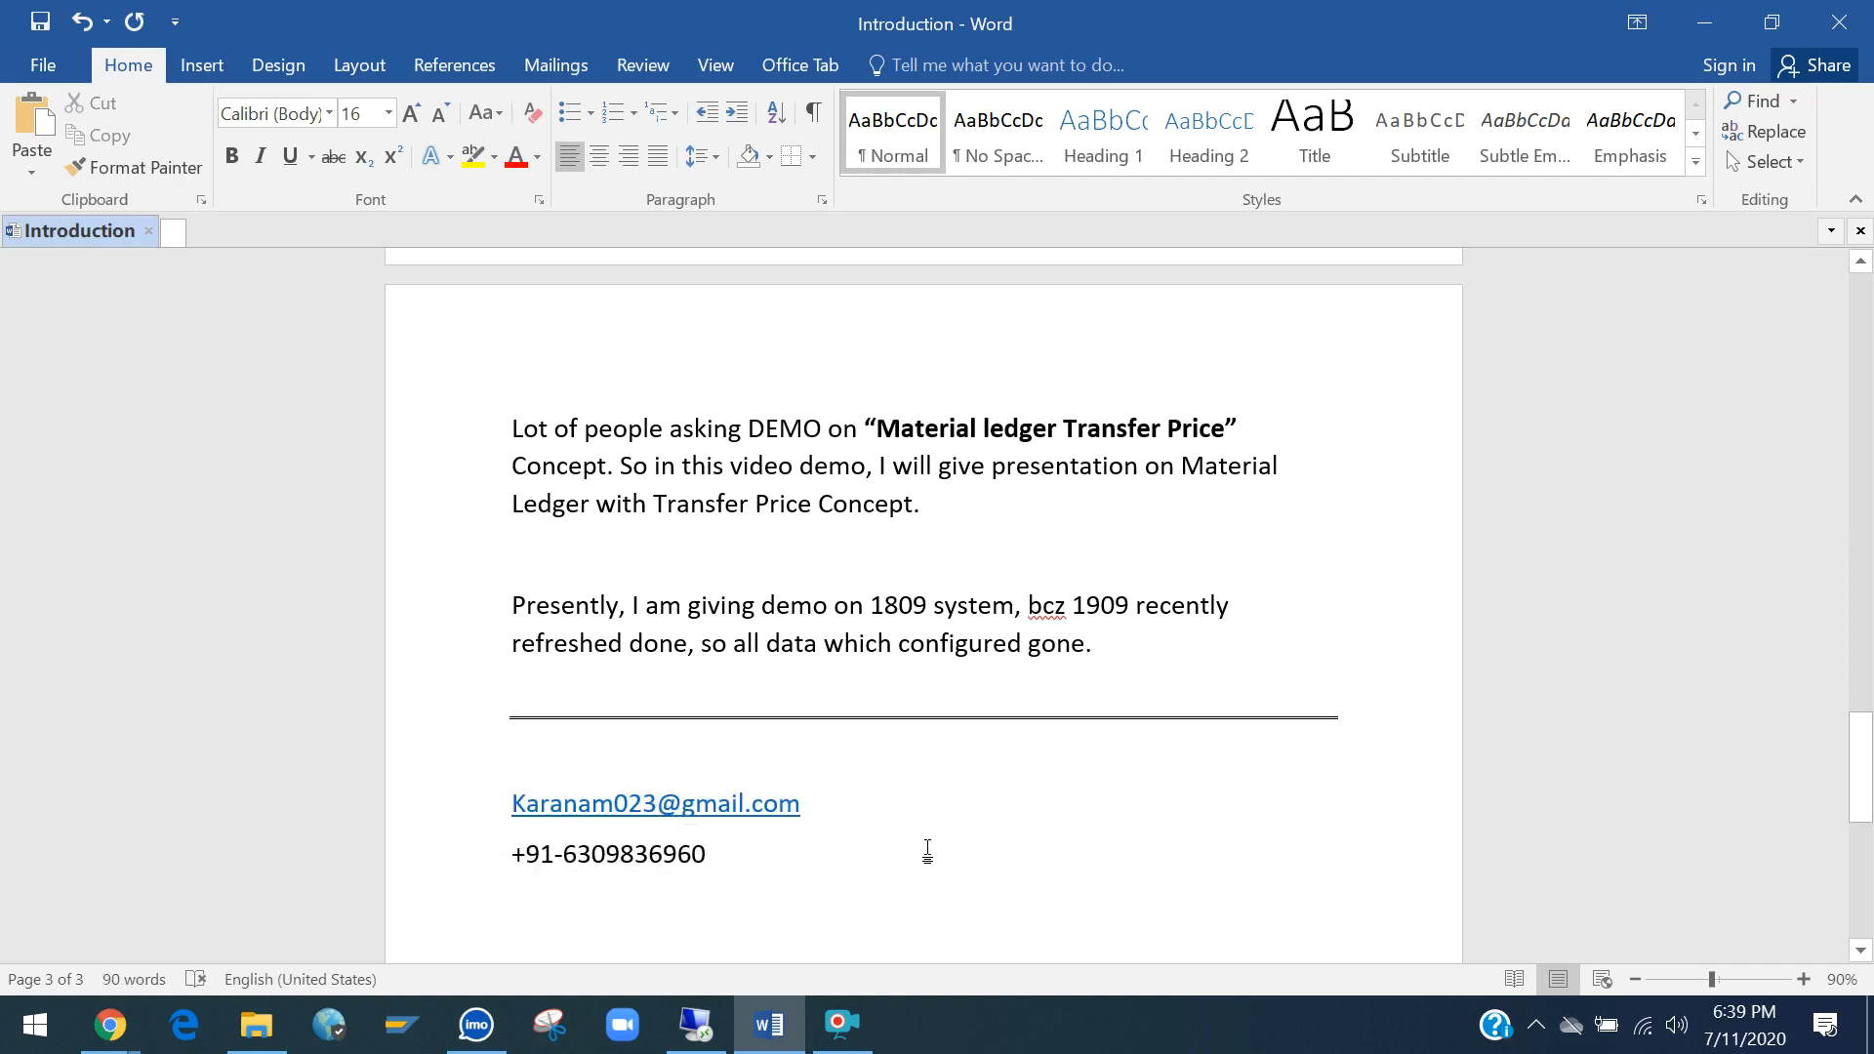
{"action": "mouse_move", "coordinate": [840, 1028]}
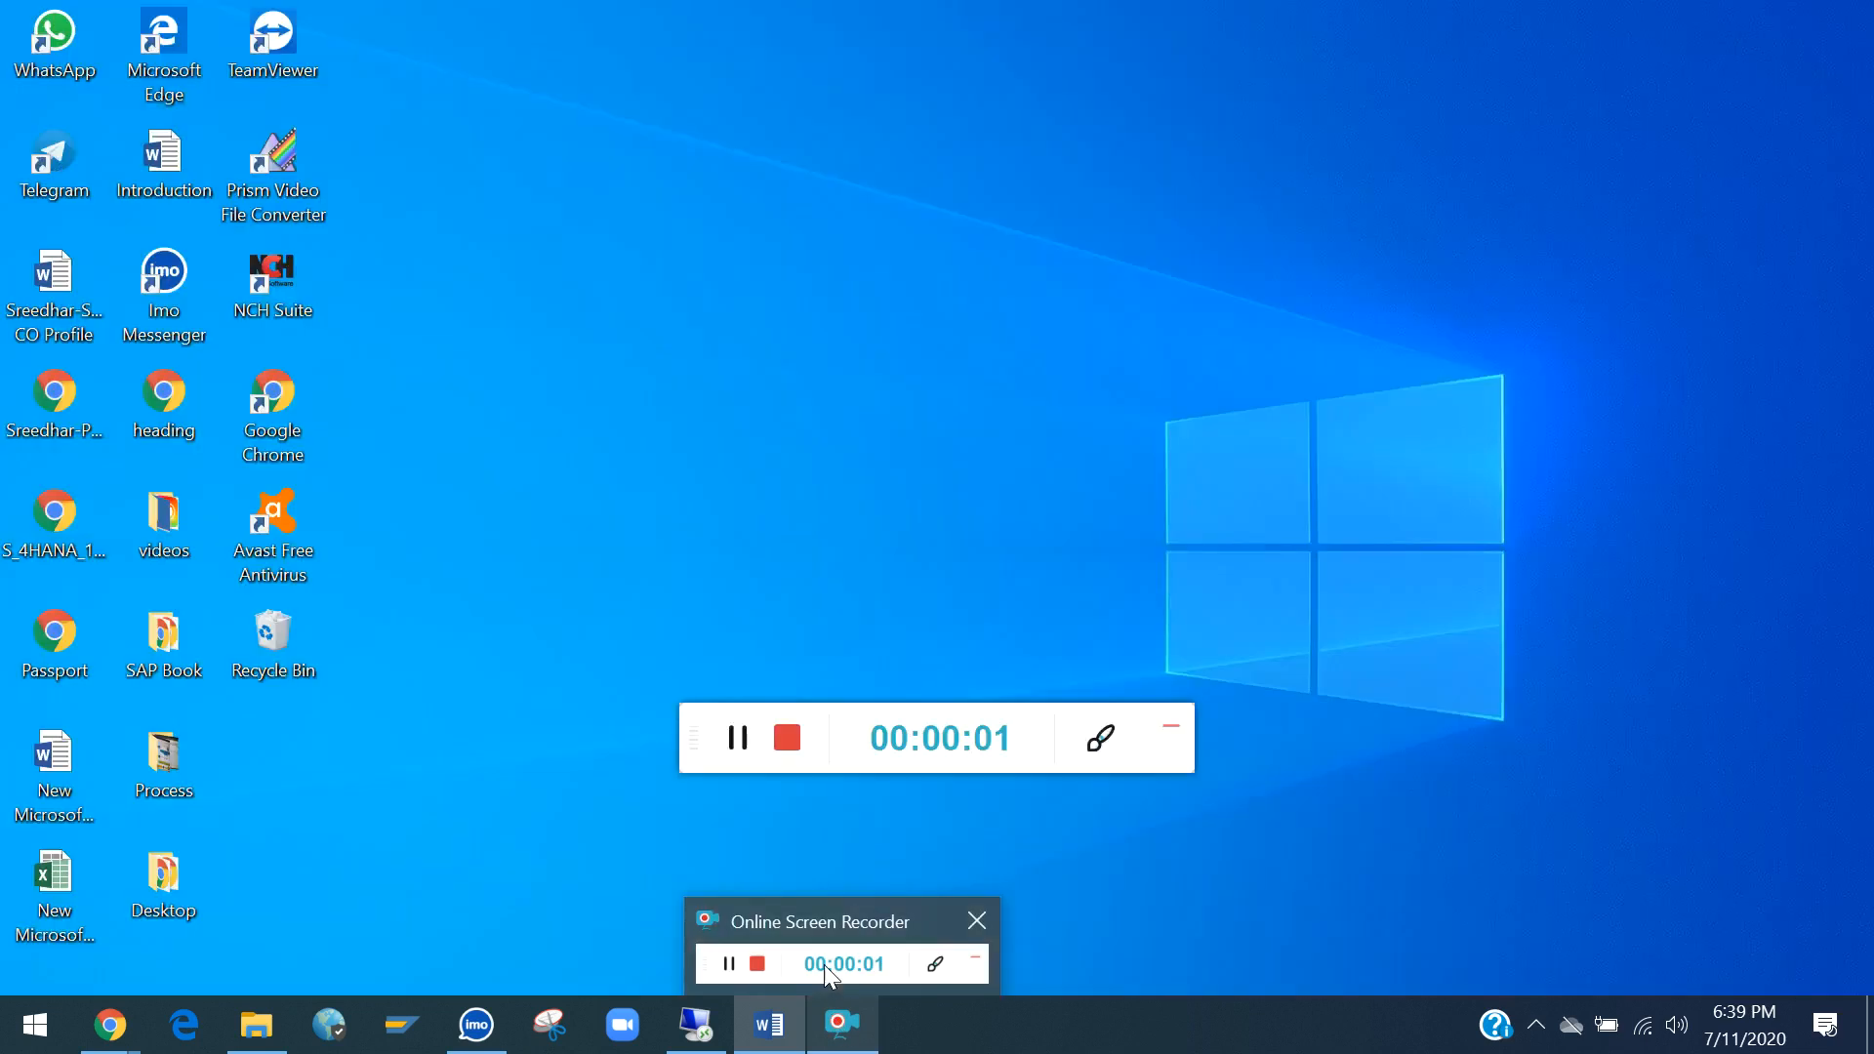
{"action": "left_click", "coordinate": [824, 965]}
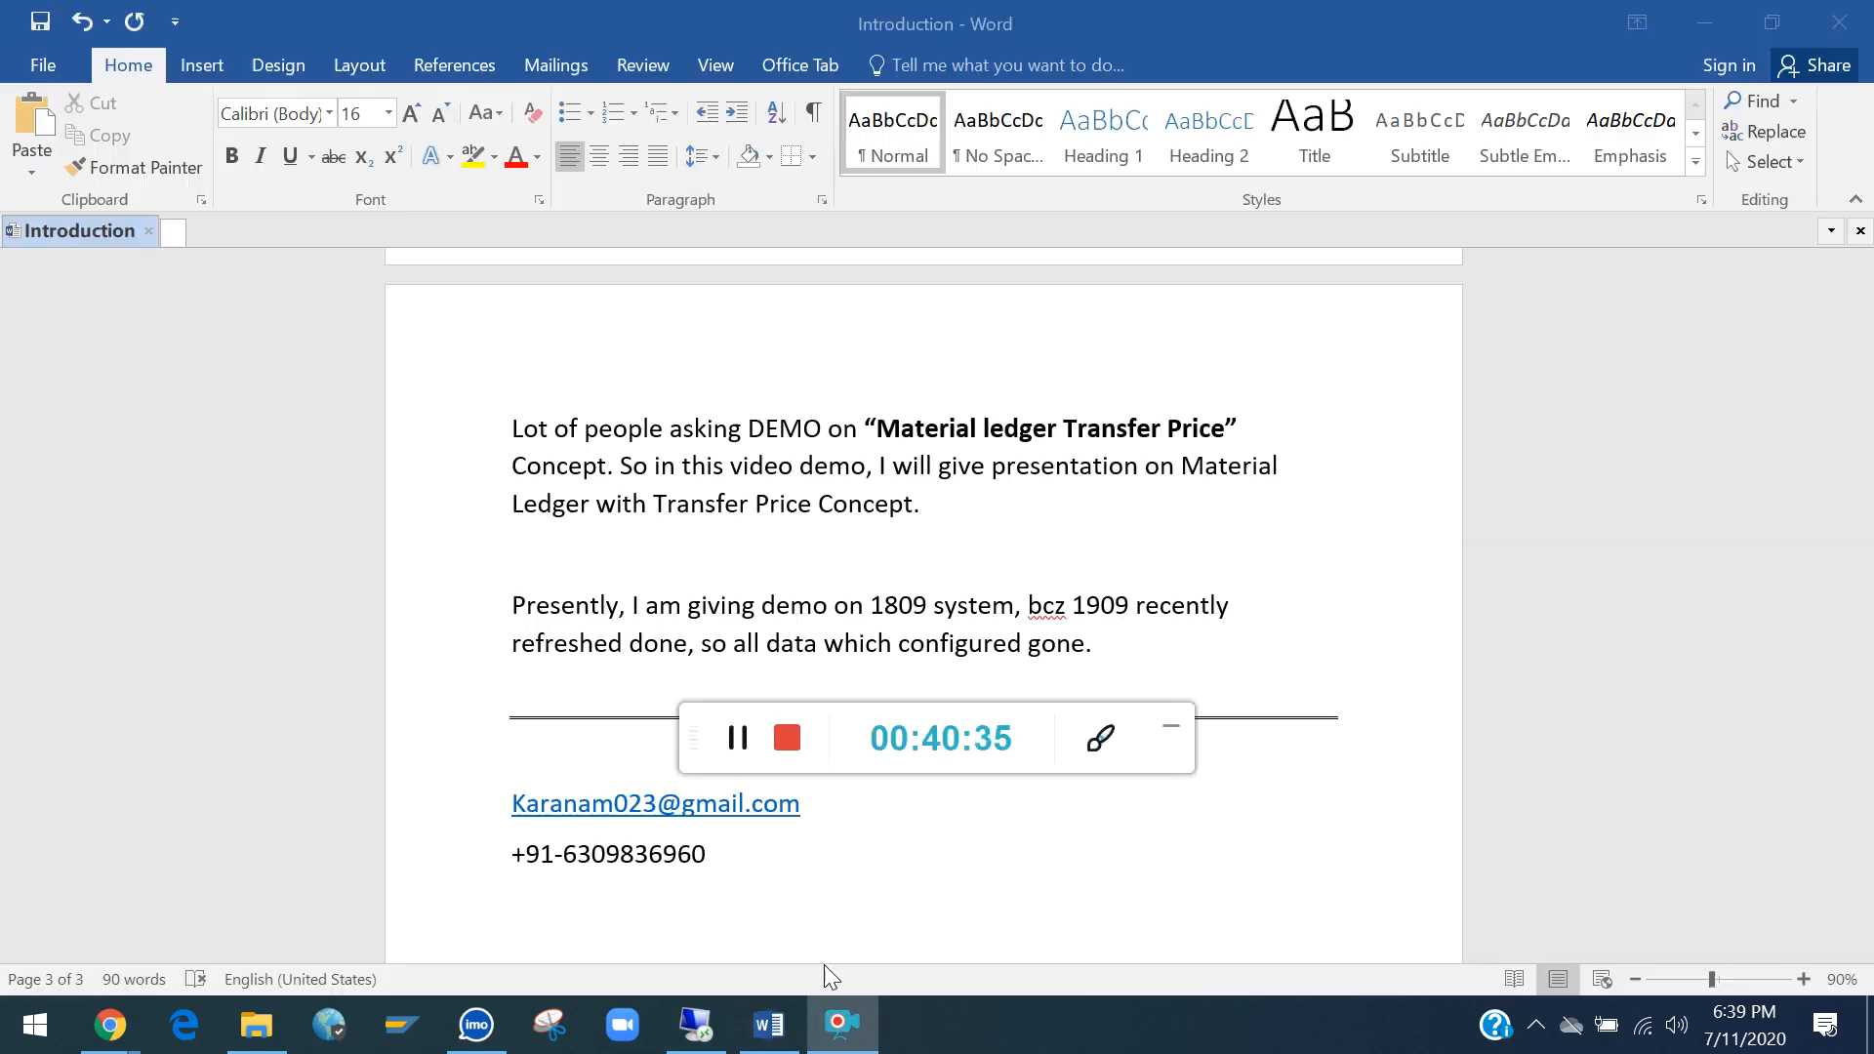